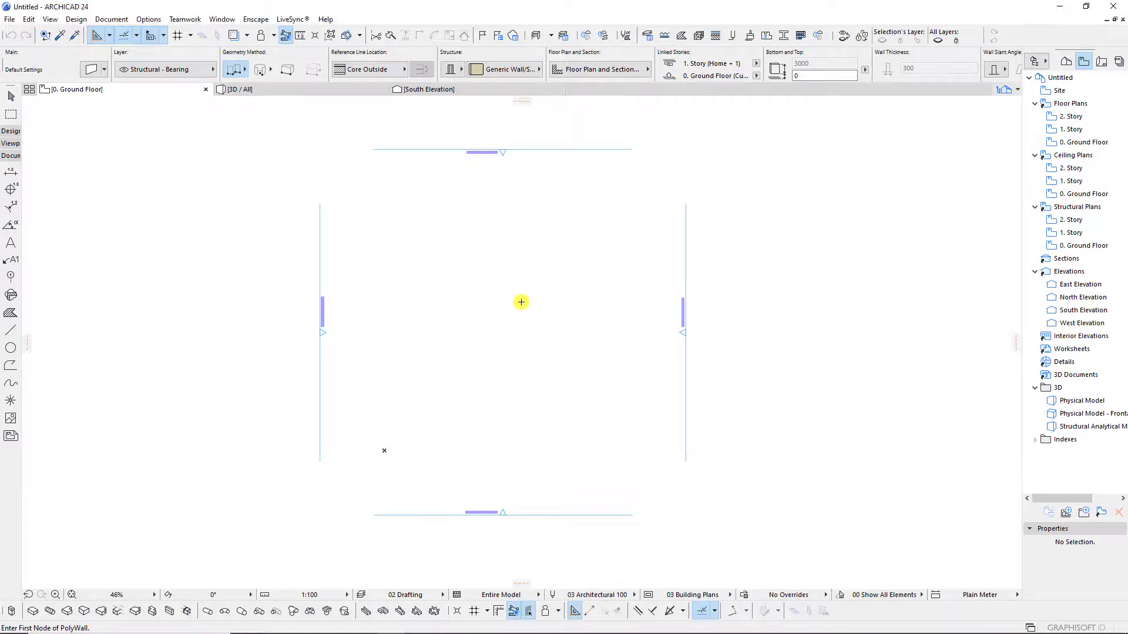
Set the default wall thickness to 150 with a Center reference line.
{"action": "scroll", "coordinate": [537, 287], "scroll_direction": "up", "scroll_amount": 1}
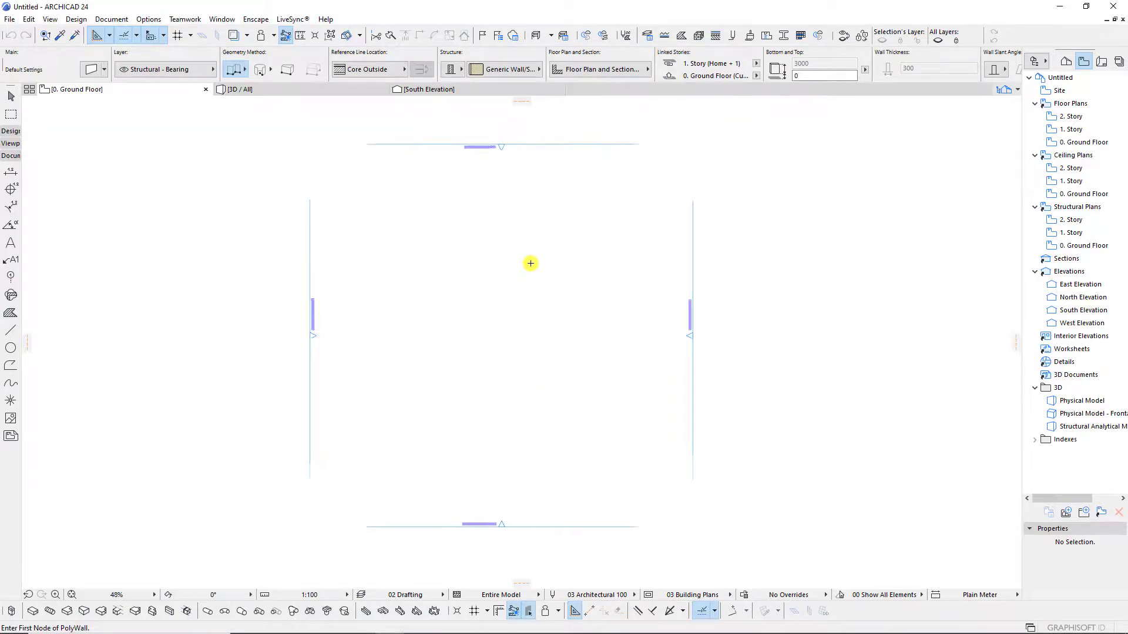
{"action": "scroll", "coordinate": [528, 273], "scroll_direction": "up", "scroll_amount": 1}
{"action": "left_click", "coordinate": [8, 131]}
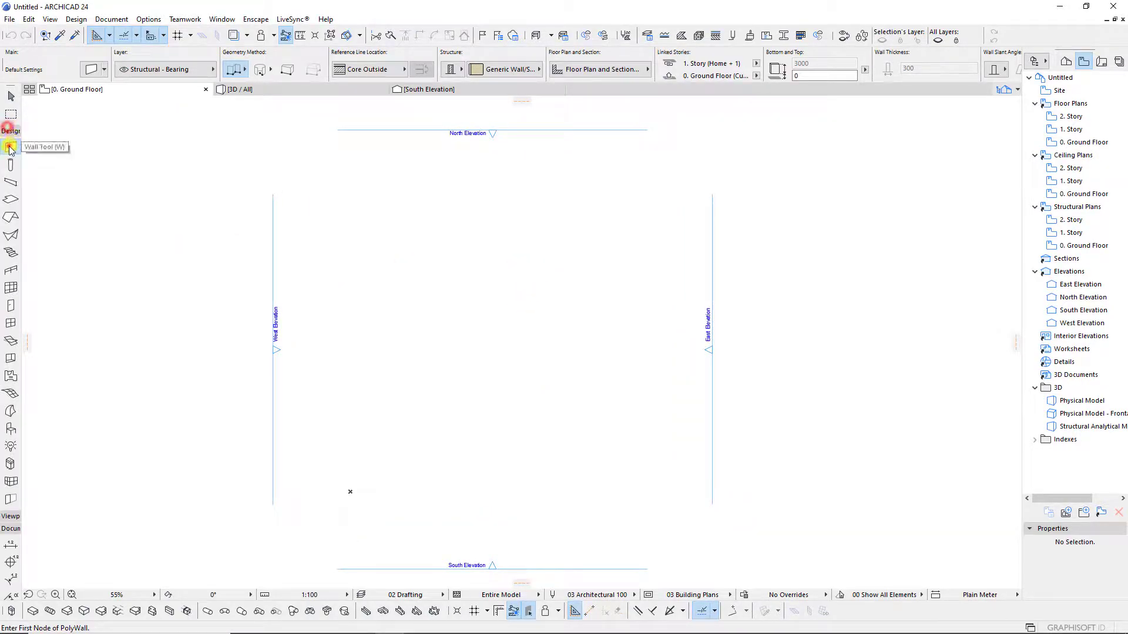
{"action": "left_click", "coordinate": [88, 68]}
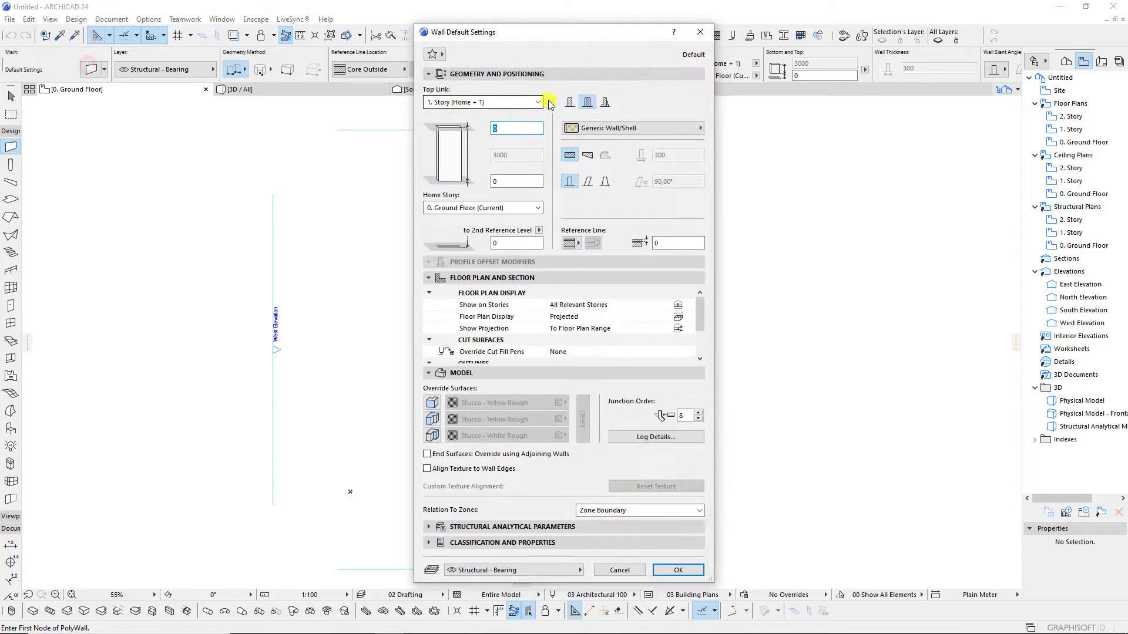
{"action": "left_click", "coordinate": [567, 103]}
{"action": "type", "text": "150"}
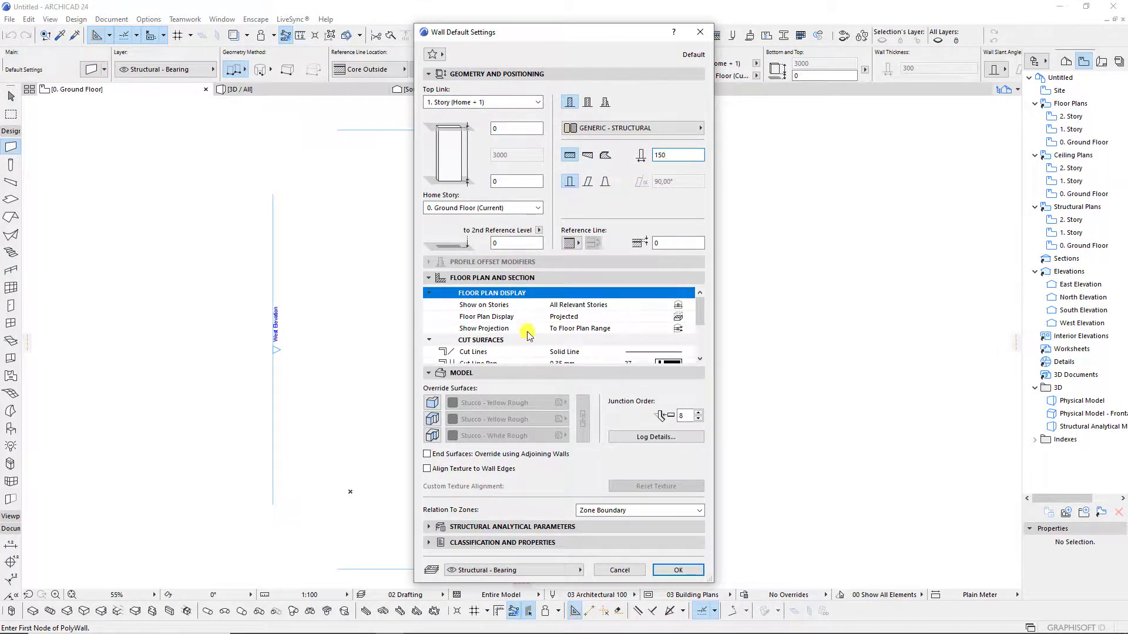
{"action": "left_click", "coordinate": [569, 242]}
{"action": "left_click", "coordinate": [608, 261]}
Override all three wall surfaces to Stucco - White Rough and start the first wall at lower left.
{"action": "left_click", "coordinate": [433, 402]}
{"action": "left_click", "coordinate": [432, 419]}
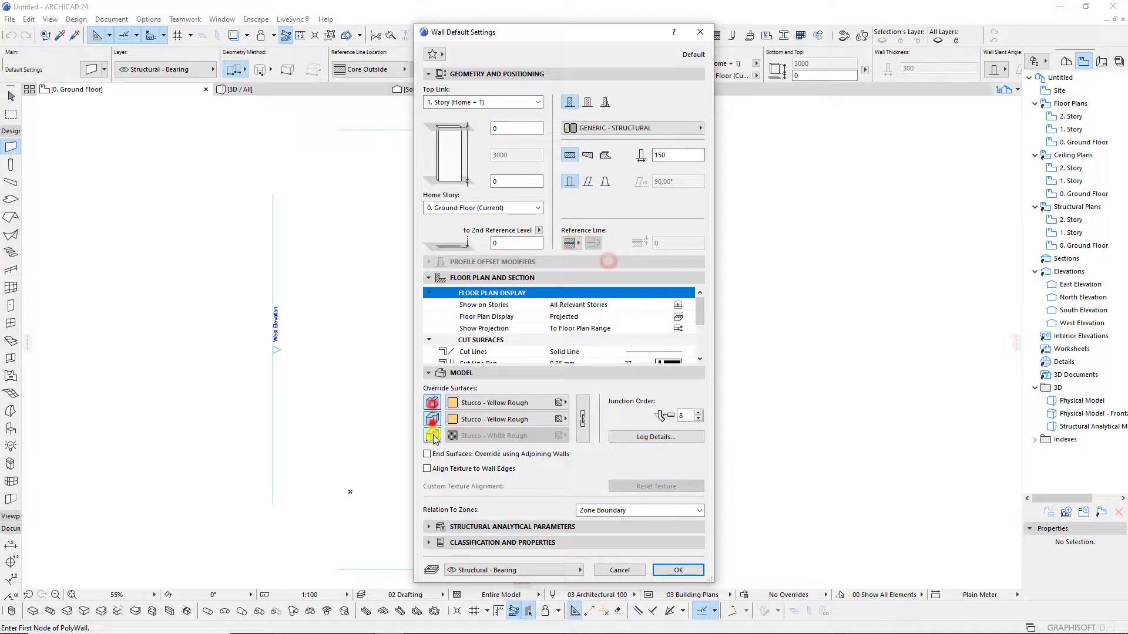
{"action": "left_click", "coordinate": [583, 419]}
{"action": "left_click", "coordinate": [499, 418]}
{"action": "left_click", "coordinate": [883, 398]}
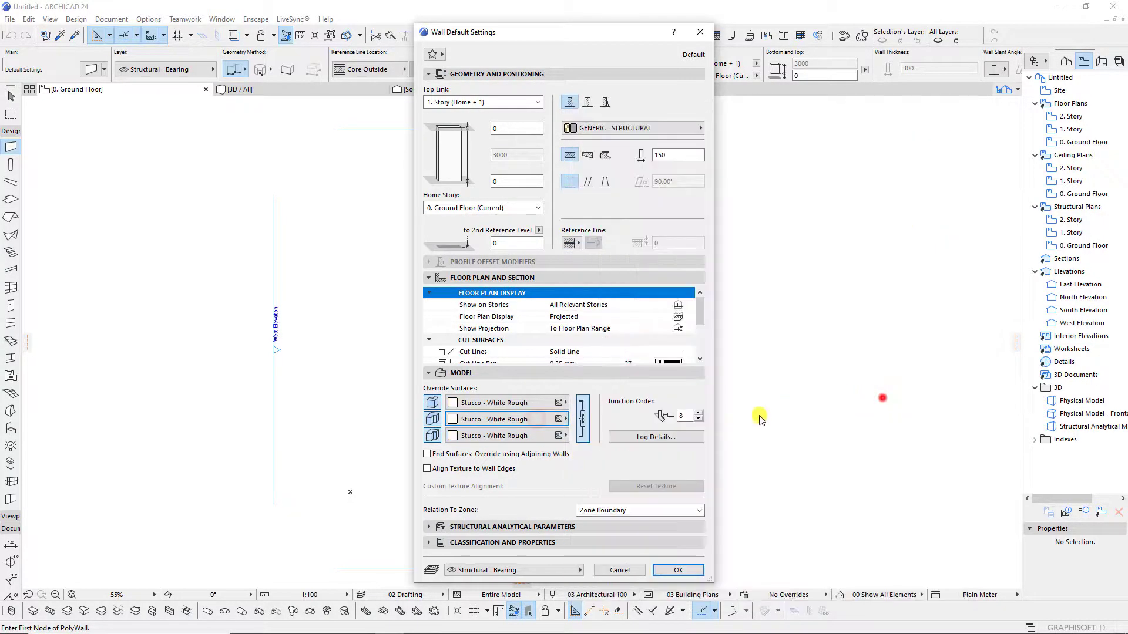
{"action": "left_click", "coordinate": [672, 571]}
{"action": "left_click", "coordinate": [351, 490]}
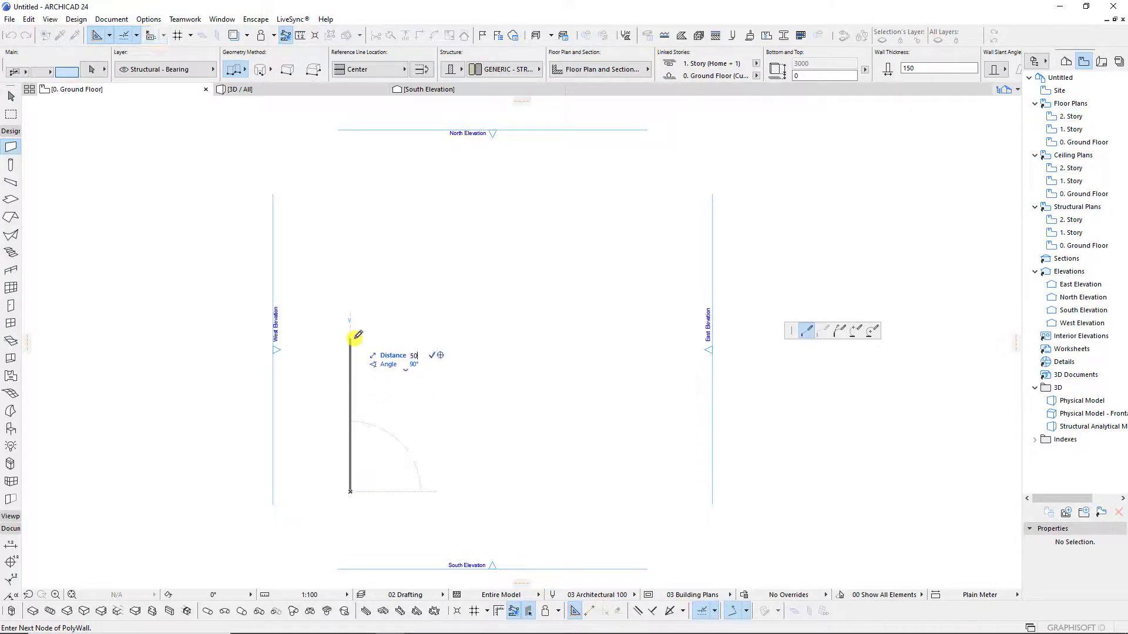
Draw walls up, 400 across the top, and down to the lower right, leaving the bottom open.
{"action": "left_click", "coordinate": [351, 427]}
{"action": "middle_click_drag", "start_coordinate": [474, 407], "coordinate": [491, 386]}
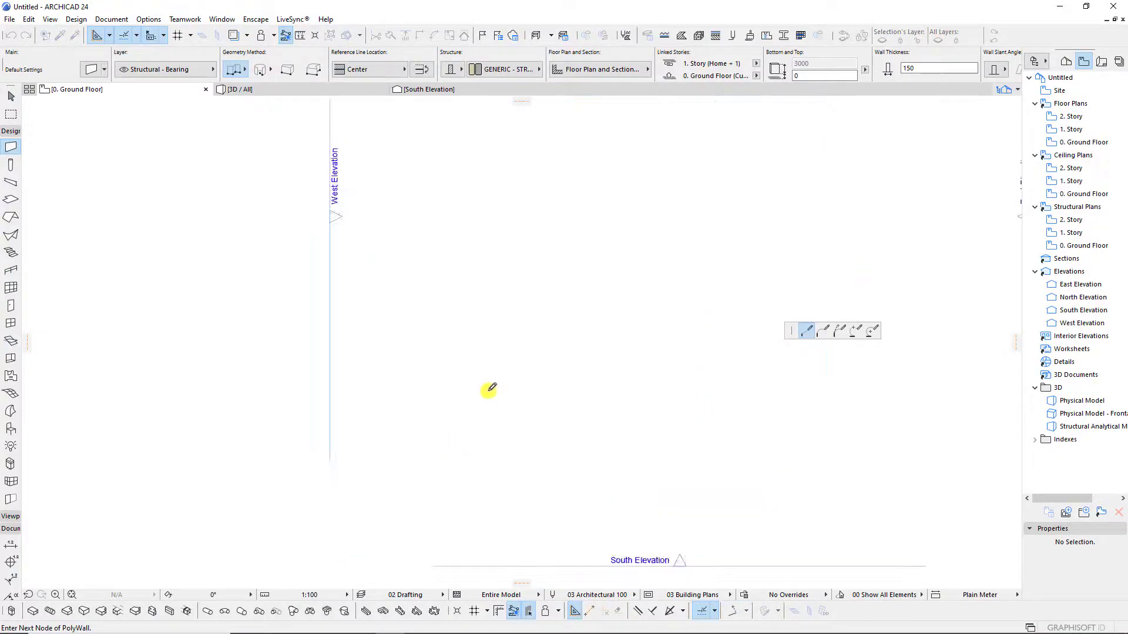
{"action": "scroll", "coordinate": [546, 300], "scroll_direction": "up", "scroll_amount": 3}
{"action": "type", "text": "400"}
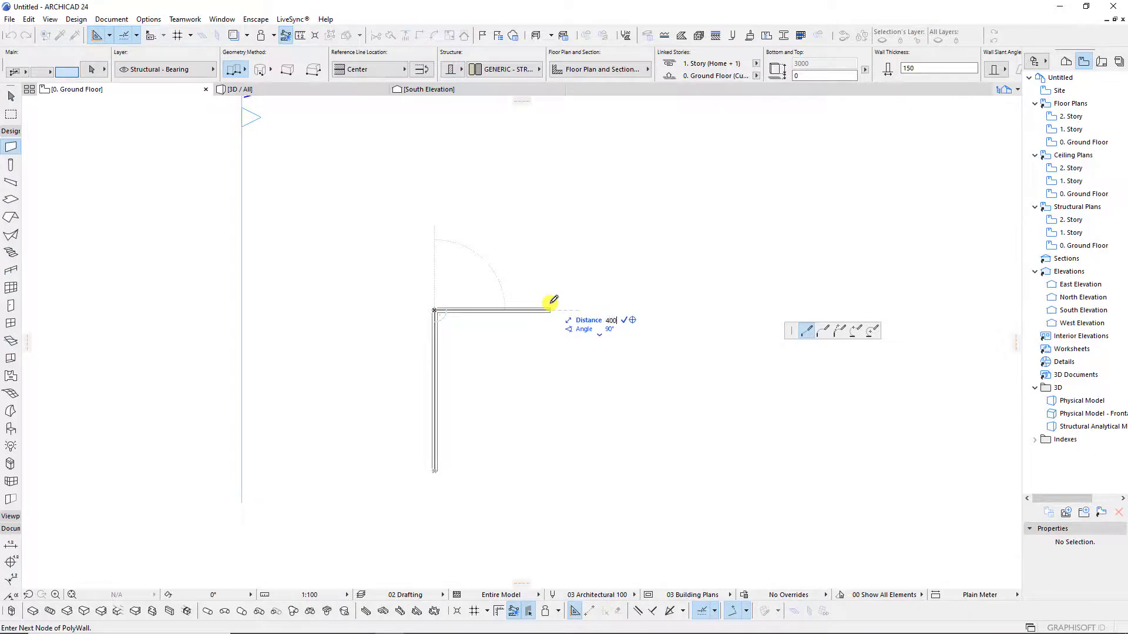
{"action": "key", "text": "Return"}
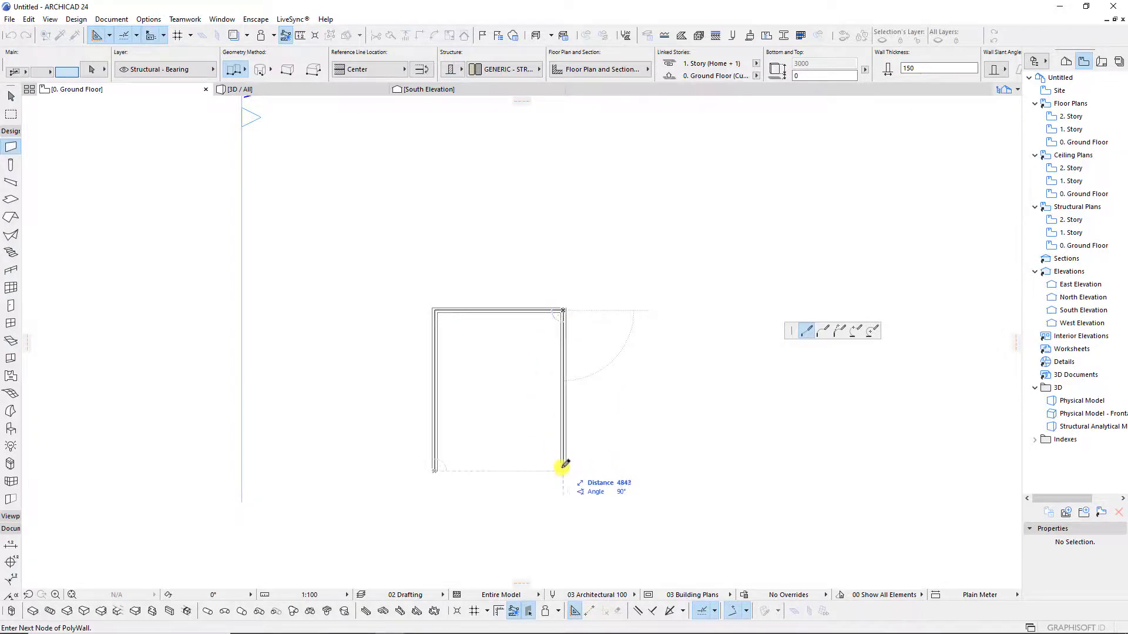
{"action": "double_click", "coordinate": [562, 470]}
{"action": "scroll", "coordinate": [517, 397], "scroll_direction": "up", "scroll_amount": 3}
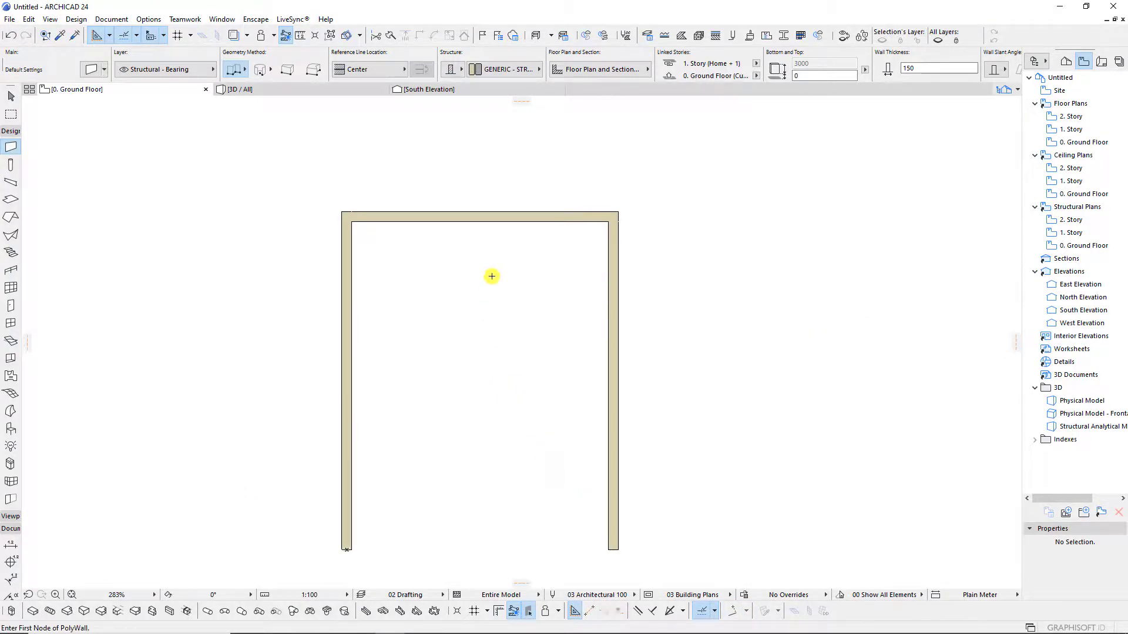
Override all slab default surfaces to Stone - Marble Carrara White.
{"action": "left_click", "coordinate": [10, 199]}
{"action": "middle_click_drag", "start_coordinate": [591, 358], "coordinate": [589, 328]}
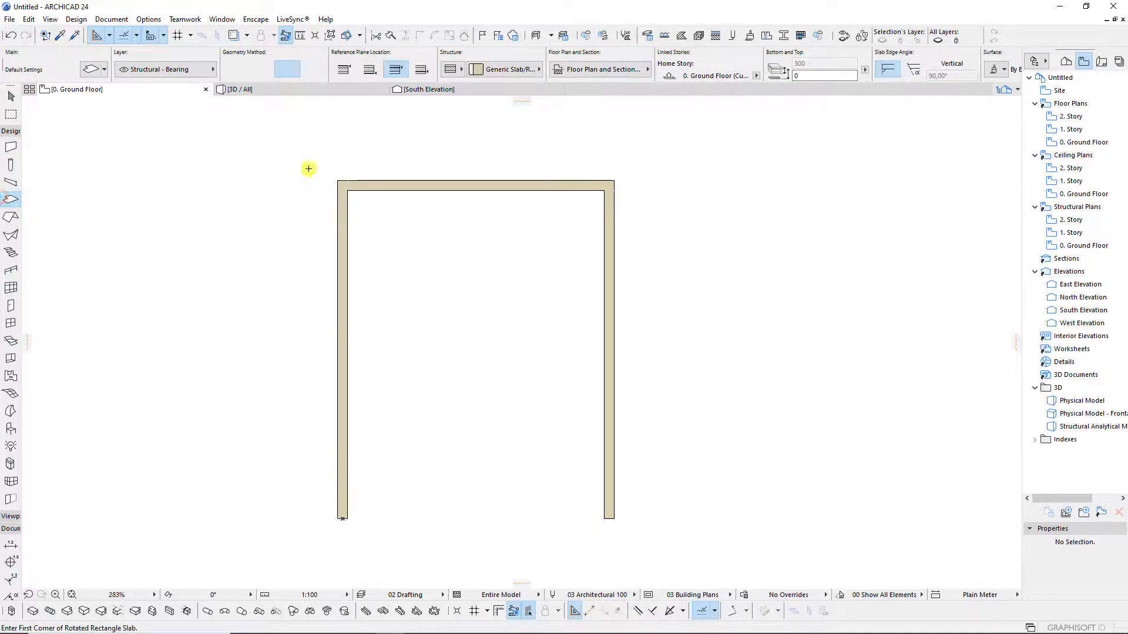
{"action": "left_click", "coordinate": [85, 69]}
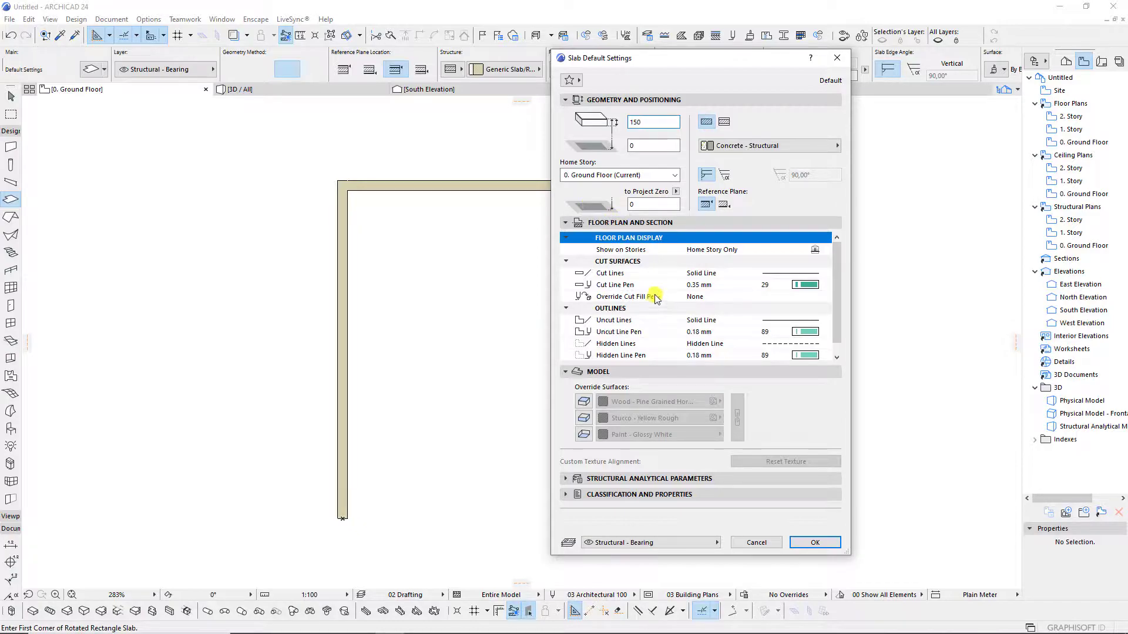
{"action": "left_click", "coordinate": [585, 418]}
{"action": "left_click", "coordinate": [664, 402]}
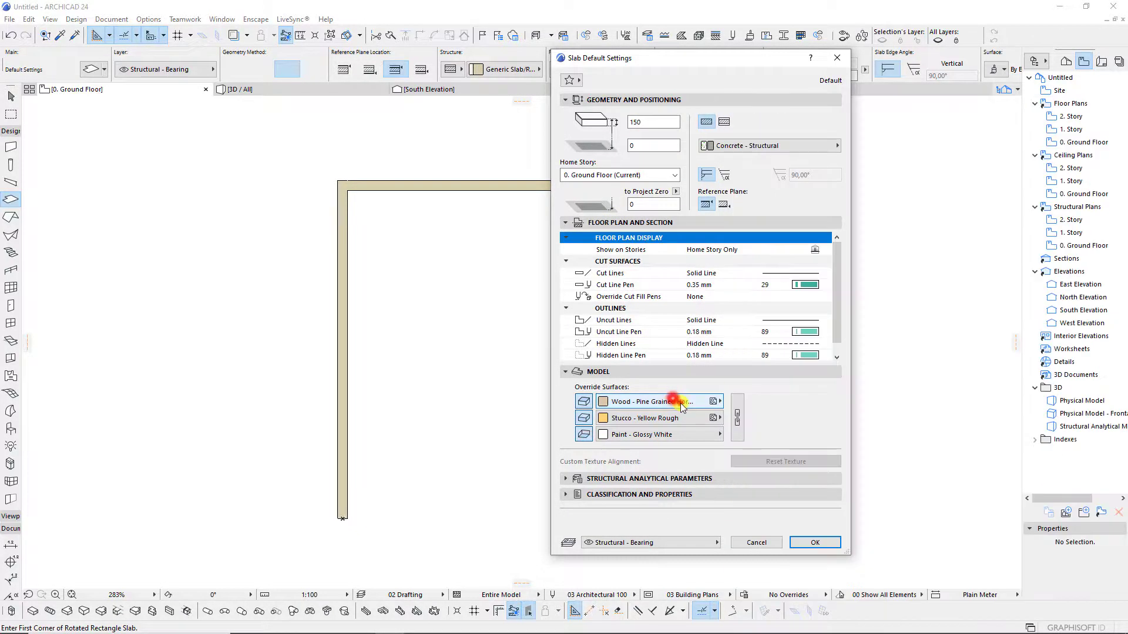
{"action": "left_click", "coordinate": [683, 402]}
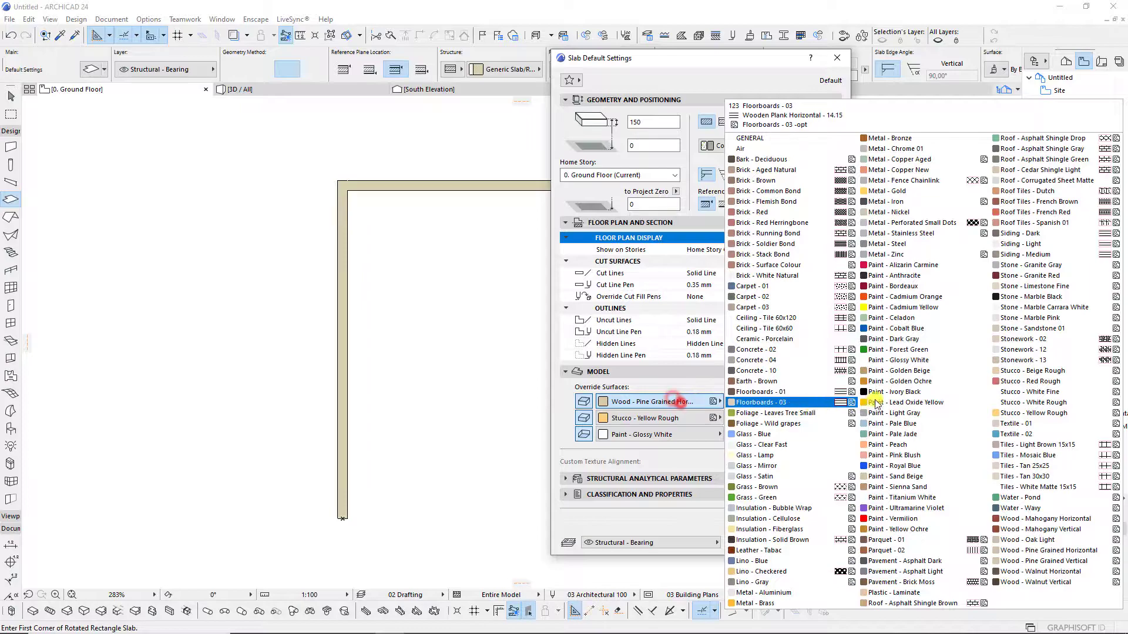
{"action": "left_click", "coordinate": [1029, 308]}
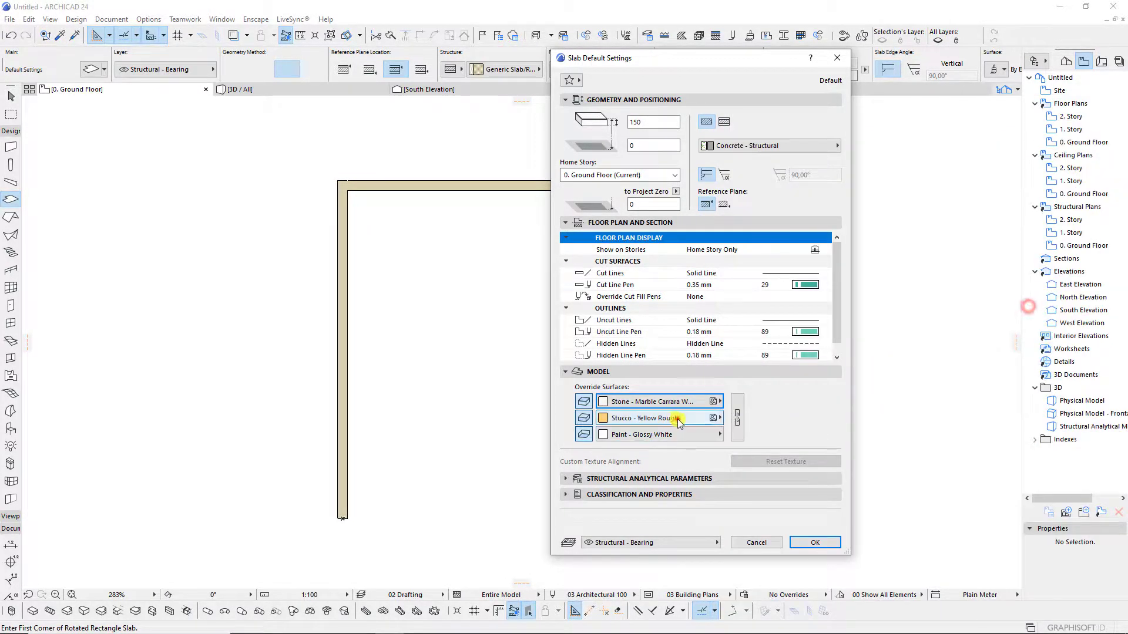
{"action": "left_click", "coordinate": [677, 418]}
{"action": "left_click", "coordinate": [1058, 307]}
{"action": "left_click", "coordinate": [664, 435]}
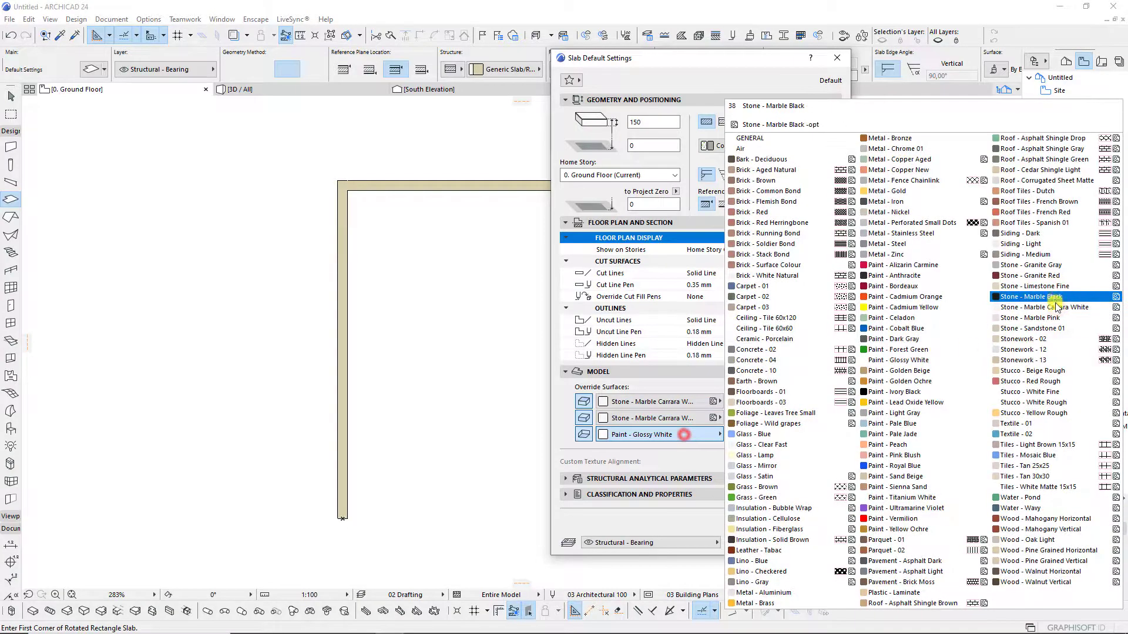
{"action": "left_click", "coordinate": [1057, 307]}
{"action": "left_click", "coordinate": [808, 544]}
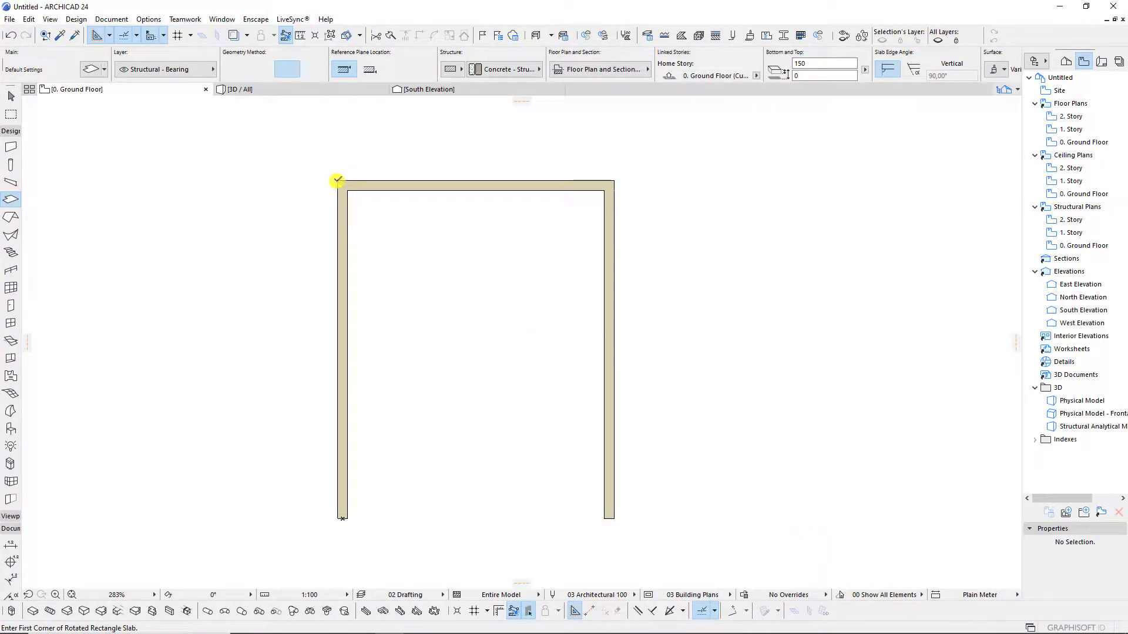
Draw the slab rectangle across the wall corners and view it in 3D.
{"action": "left_click", "coordinate": [338, 180]}
{"action": "left_click", "coordinate": [614, 179]}
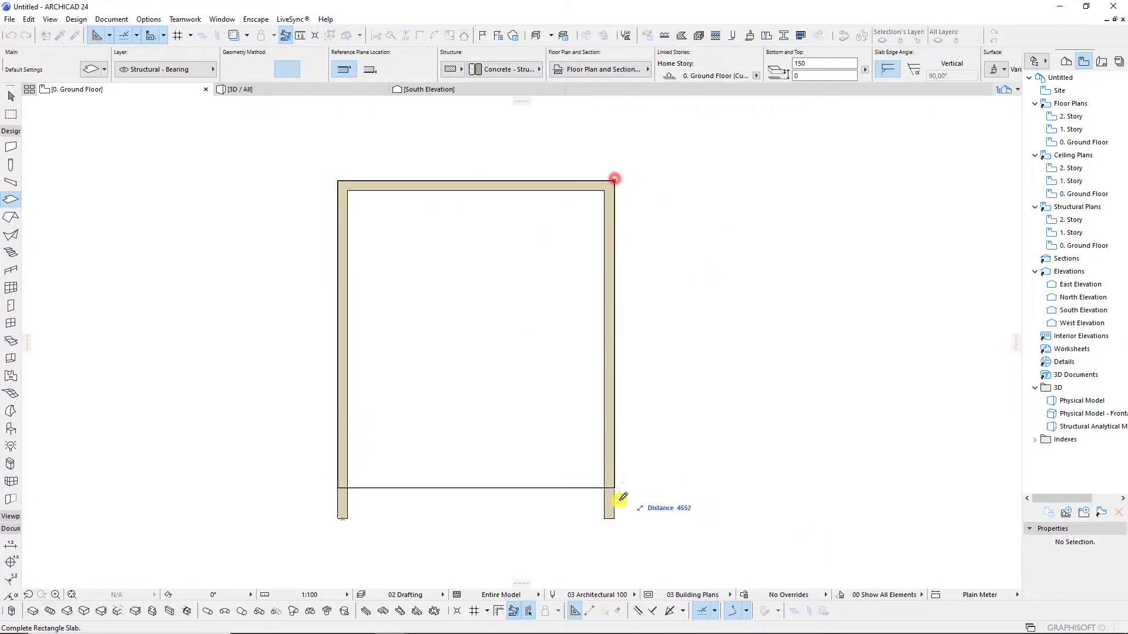
{"action": "left_click", "coordinate": [613, 517]}
{"action": "left_click", "coordinate": [320, 89]}
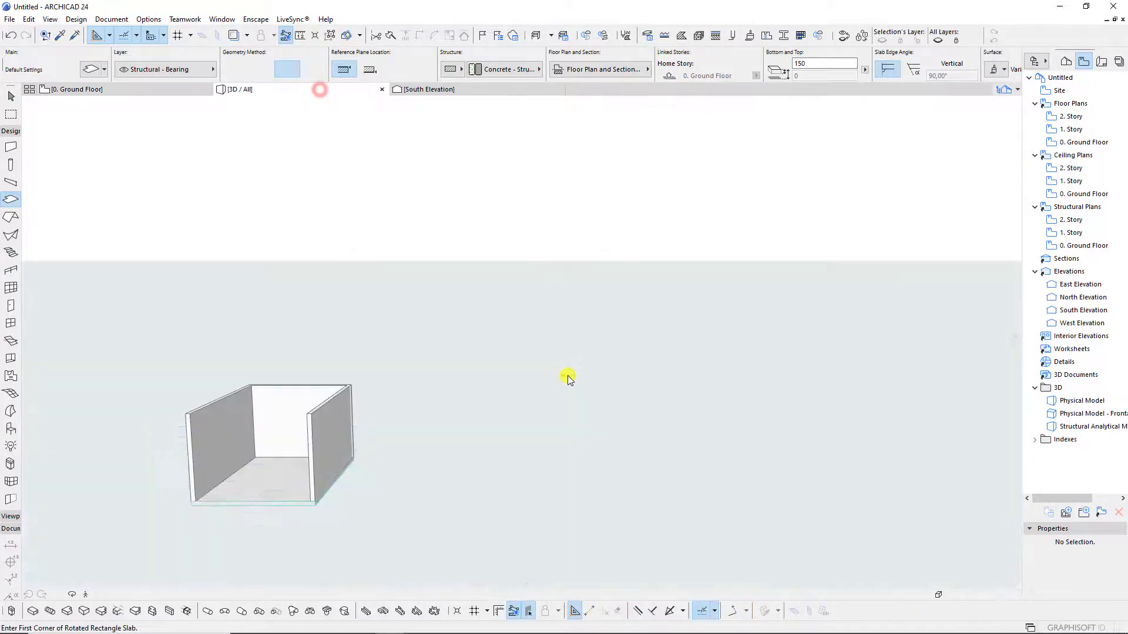
Orbit to a frontal view of the room and zoom in on it in 3D.
{"action": "middle_click_drag", "start_coordinate": [409, 439], "coordinate": [574, 433], "text": "shift"}
{"action": "scroll", "coordinate": [573, 431], "scroll_direction": "up", "scroll_amount": 3}
{"action": "scroll", "coordinate": [573, 428], "scroll_direction": "up", "scroll_amount": 3}
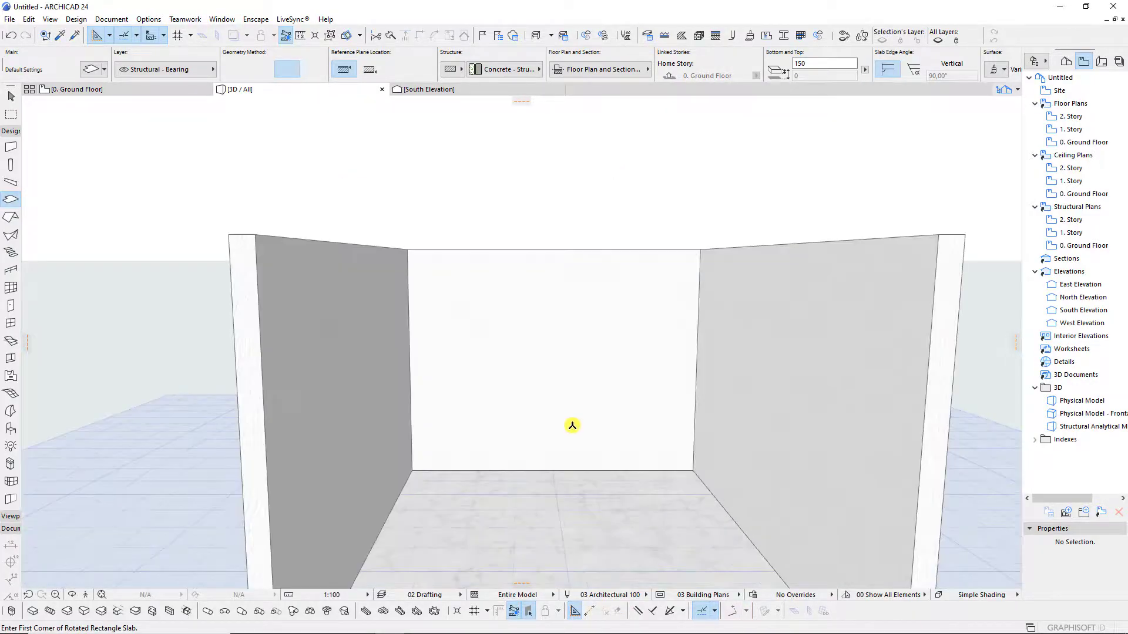
{"action": "scroll", "coordinate": [567, 398], "scroll_direction": "up", "scroll_amount": 3}
{"action": "scroll", "coordinate": [457, 451], "scroll_direction": "down", "scroll_amount": 2}
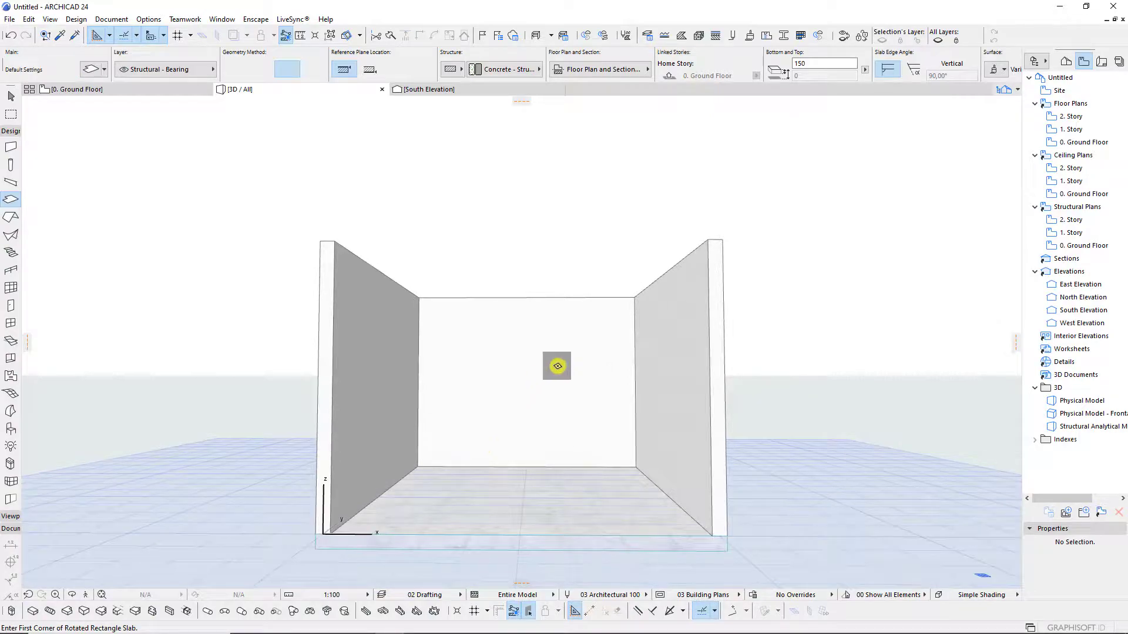
Show the Project Map, then select and deselect the floor slab in 3D.
{"action": "left_click", "coordinate": [1067, 61]}
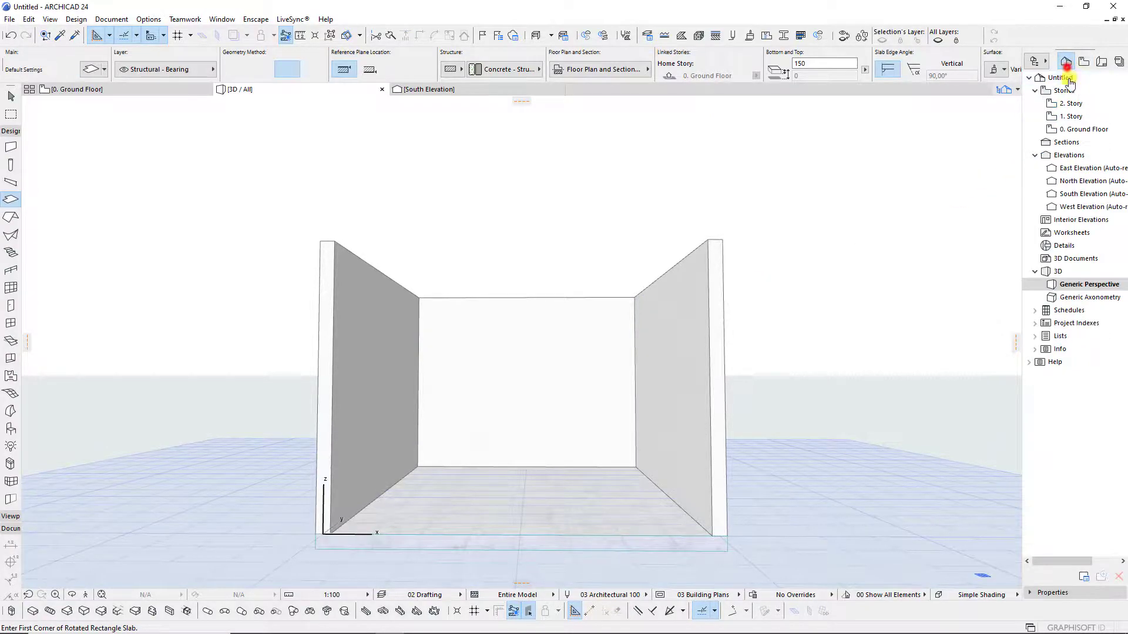
{"action": "left_click", "coordinate": [445, 522], "text": "shift"}
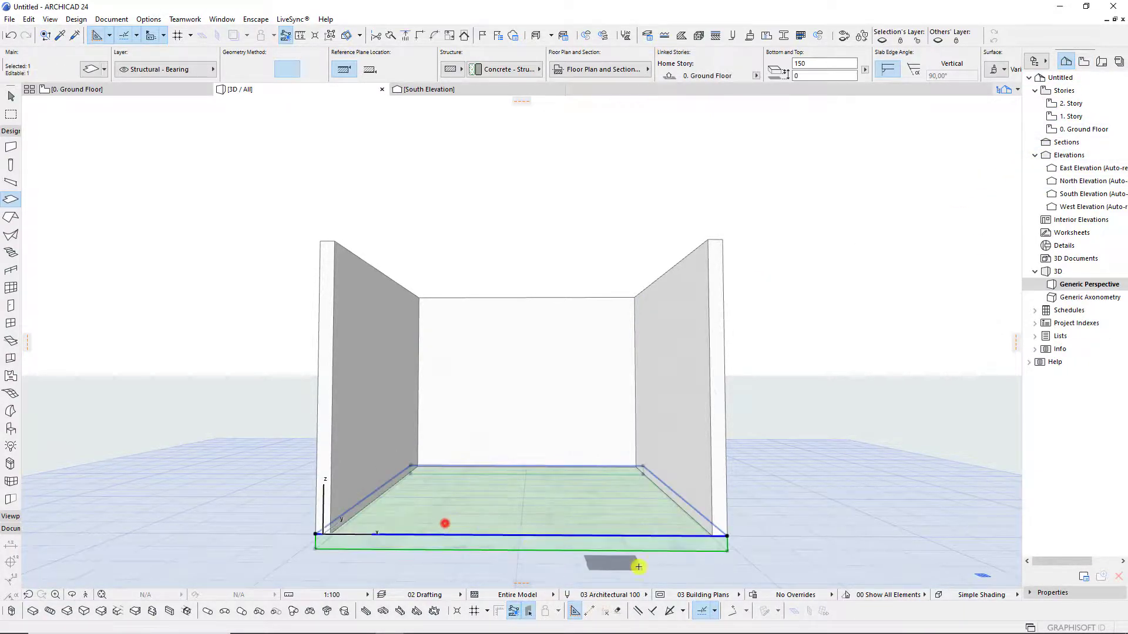
{"action": "left_click", "coordinate": [726, 552]}
{"action": "key", "text": "Escape"}
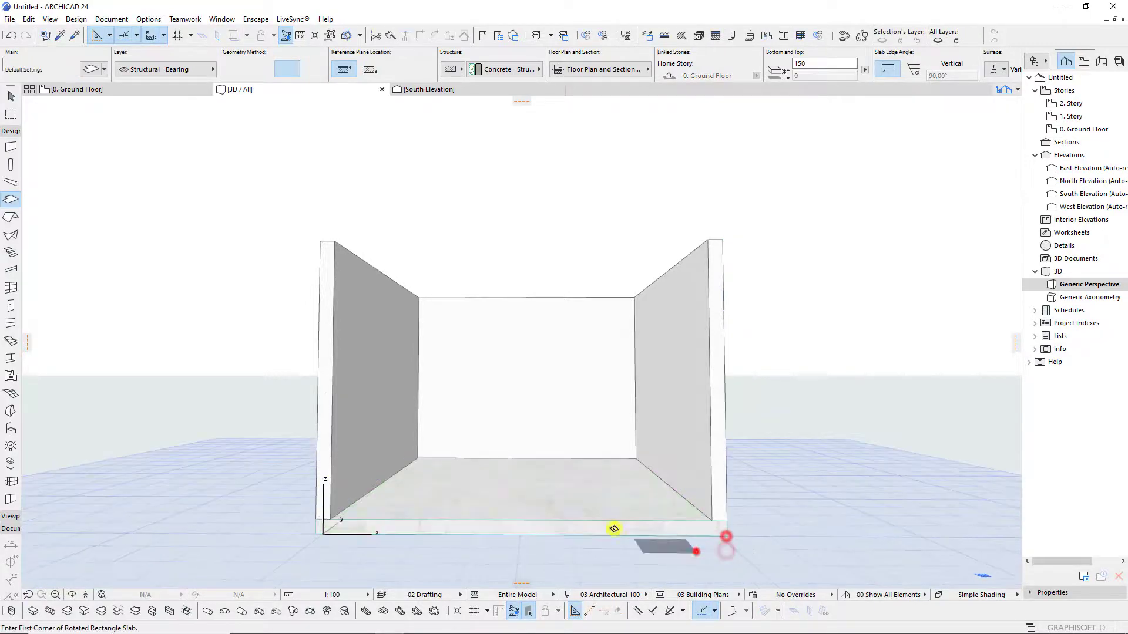
{"action": "scroll", "coordinate": [506, 471], "scroll_direction": "up", "scroll_amount": 5}
{"action": "scroll", "coordinate": [506, 470], "scroll_direction": "up", "scroll_amount": 3}
{"action": "scroll", "coordinate": [458, 468], "scroll_direction": "down", "scroll_amount": 3}
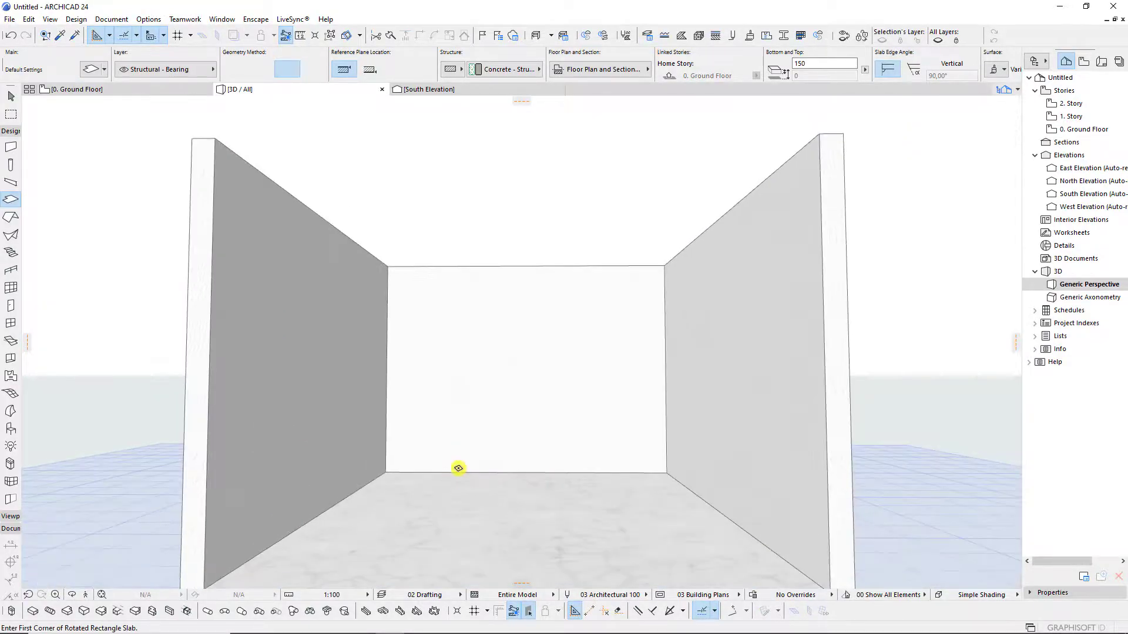
{"action": "scroll", "coordinate": [564, 371], "scroll_direction": "up", "scroll_amount": 2}
Return to the 0. Ground Floor plan and select the slab there.
{"action": "left_click", "coordinate": [1013, 93]}
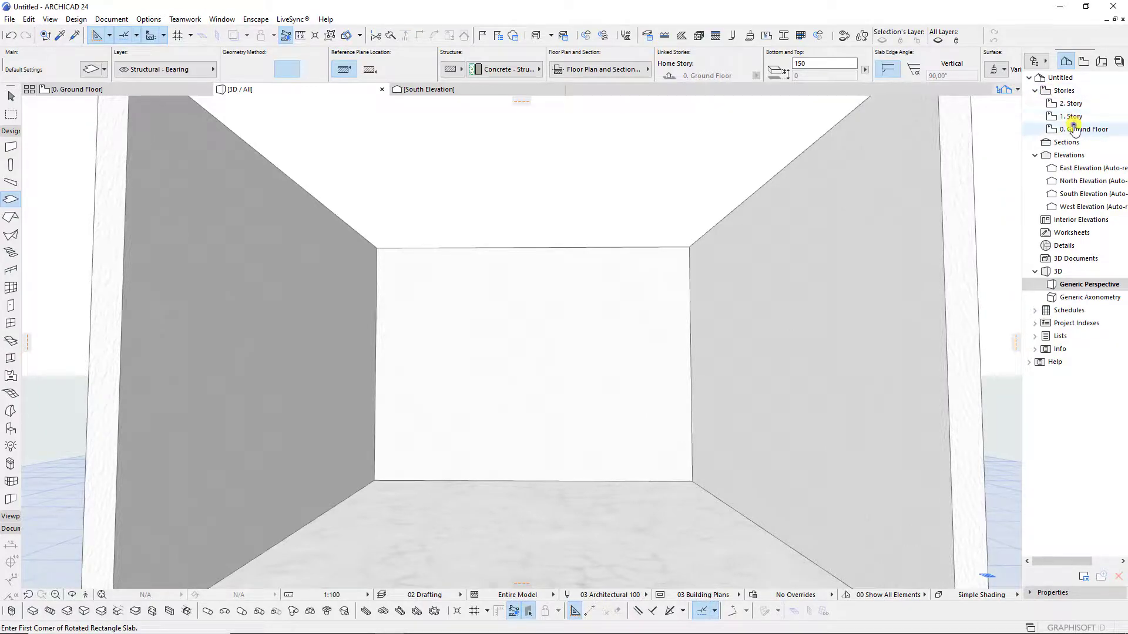
{"action": "right_click", "coordinate": [1074, 128]}
{"action": "left_click", "coordinate": [778, 241]}
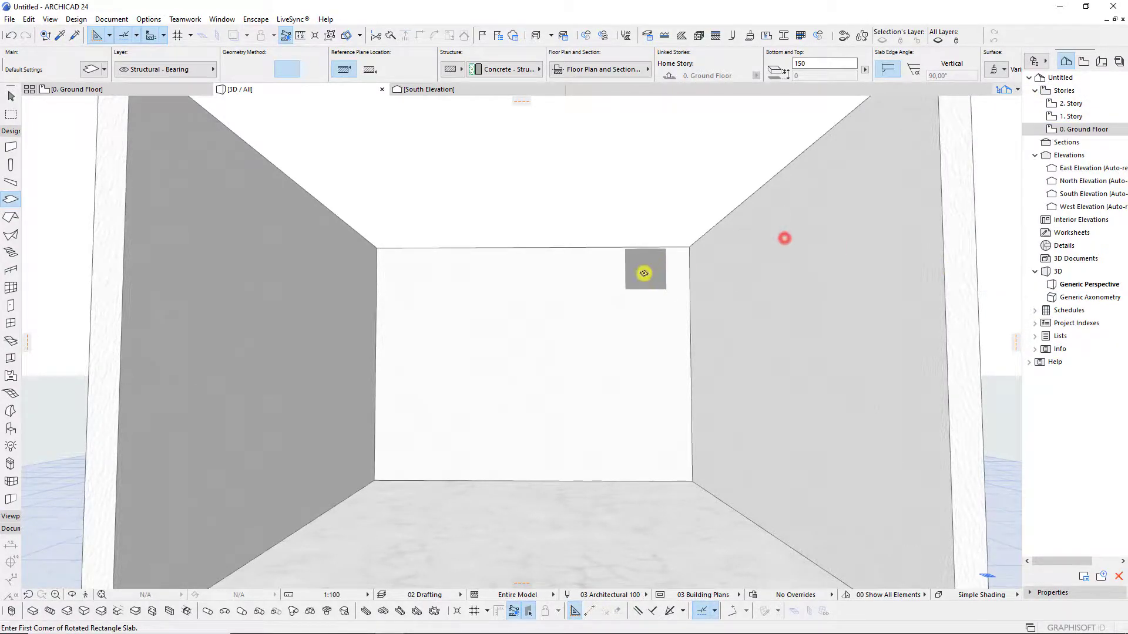
{"action": "scroll", "coordinate": [644, 273], "scroll_direction": "down", "scroll_amount": 5}
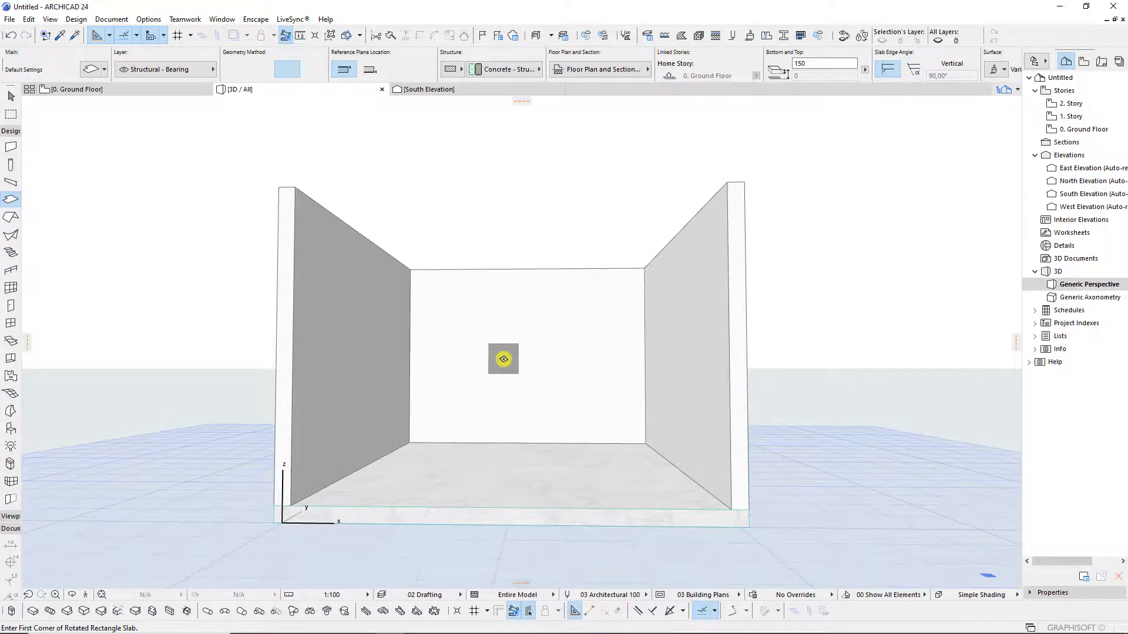
{"action": "key", "text": "F2"}
{"action": "left_click", "coordinate": [674, 148]}
Open the Object library and pick Bed Layout 24 from Furniture Layouts 24.
{"action": "left_click", "coordinate": [504, 373]}
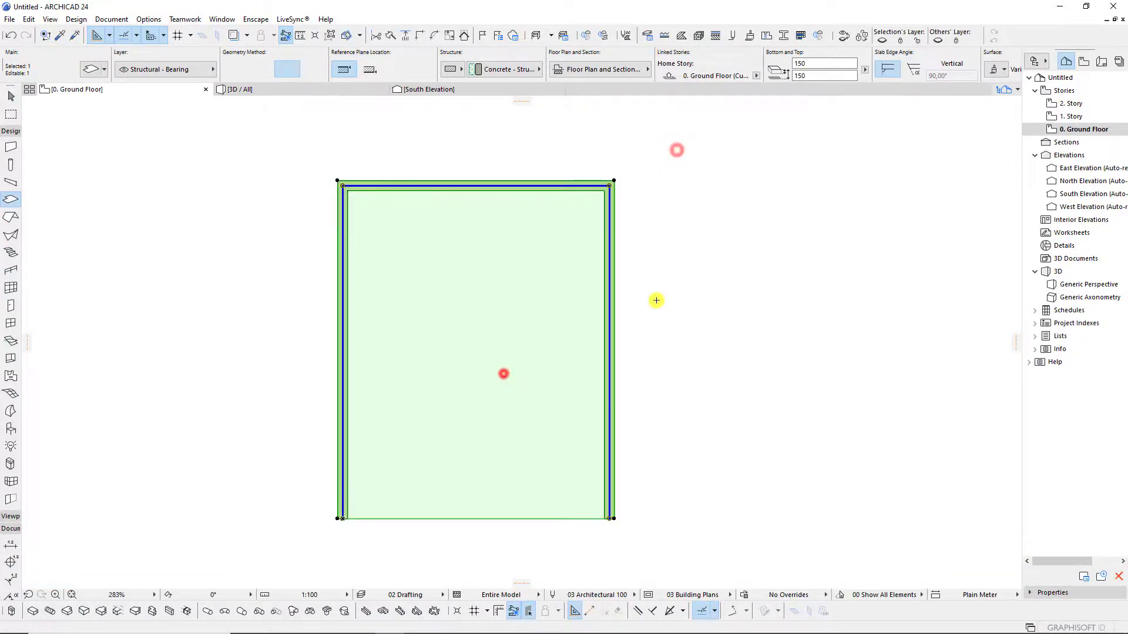
{"action": "left_click", "coordinate": [693, 301]}
{"action": "left_click", "coordinate": [10, 429]}
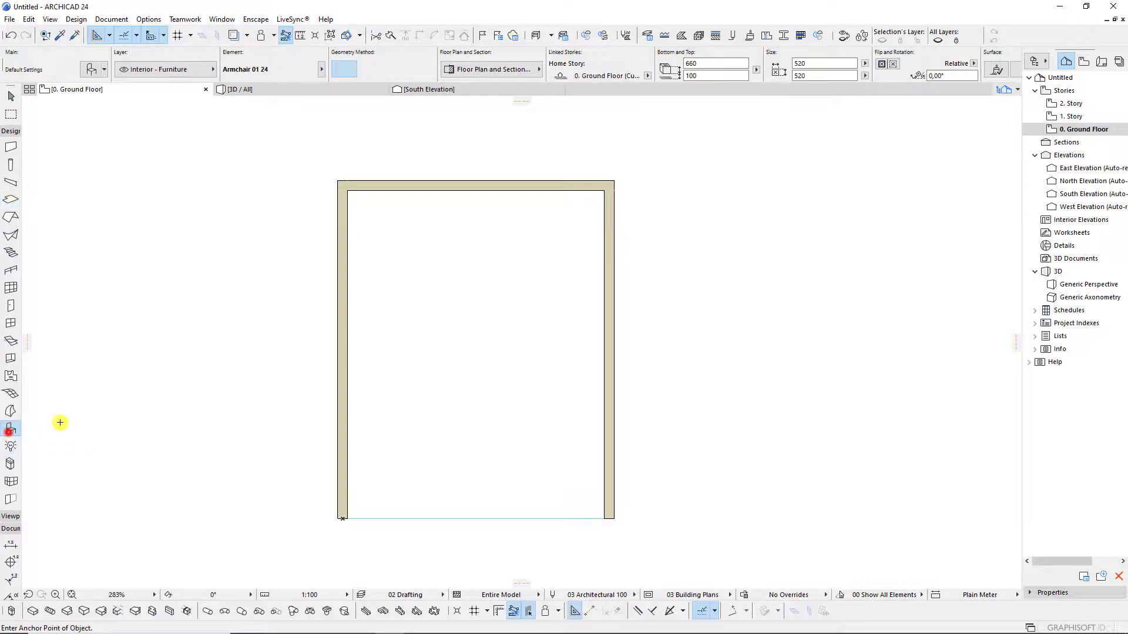
{"action": "key", "text": "ctrl+t"}
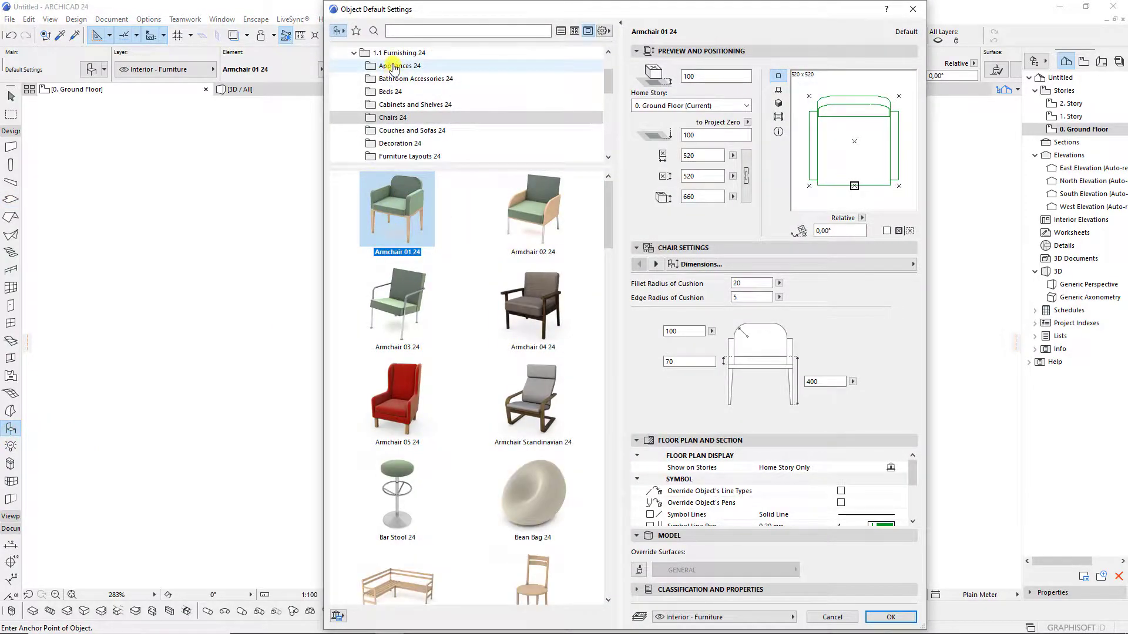
{"action": "left_click", "coordinate": [409, 130]}
{"action": "left_click", "coordinate": [409, 131]}
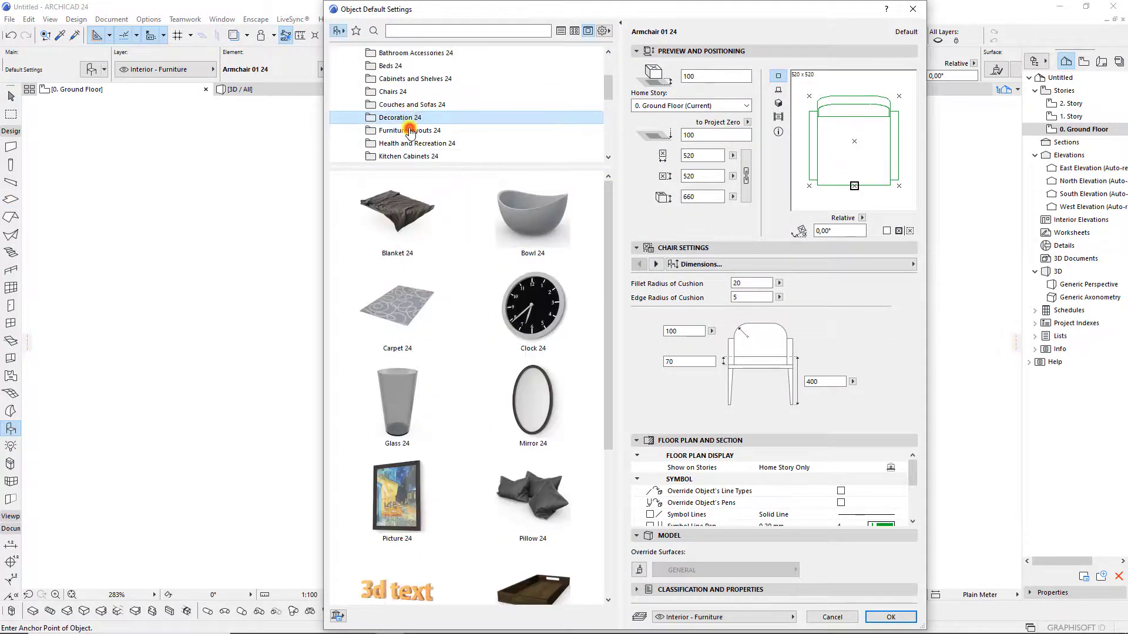
{"action": "left_click", "coordinate": [409, 130]}
{"action": "left_click", "coordinate": [525, 188]}
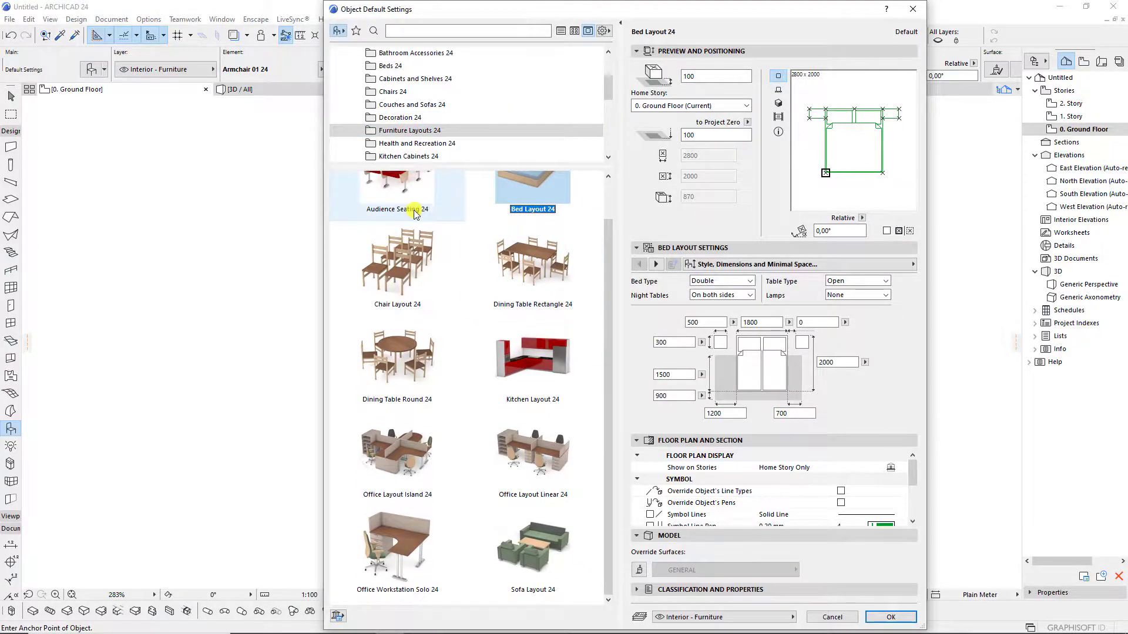
Browse the Kitchen Furniture 24 and Beds 24 folders, previewing Bed Double 04 24.
{"action": "scroll", "coordinate": [411, 194], "scroll_direction": "down", "scroll_amount": 1}
{"action": "scroll", "coordinate": [405, 160], "scroll_direction": "down", "scroll_amount": 1}
{"action": "scroll", "coordinate": [405, 159], "scroll_direction": "down", "scroll_amount": 2}
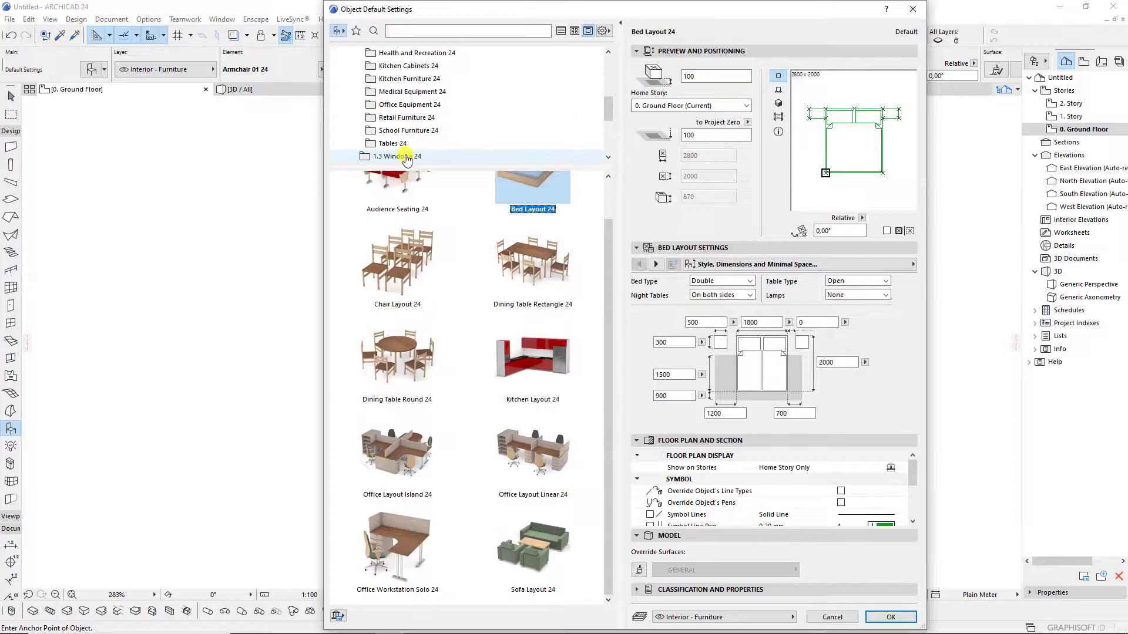
{"action": "left_click", "coordinate": [405, 77]}
{"action": "scroll", "coordinate": [408, 91], "scroll_direction": "up", "scroll_amount": 1}
{"action": "scroll", "coordinate": [410, 97], "scroll_direction": "up", "scroll_amount": 1}
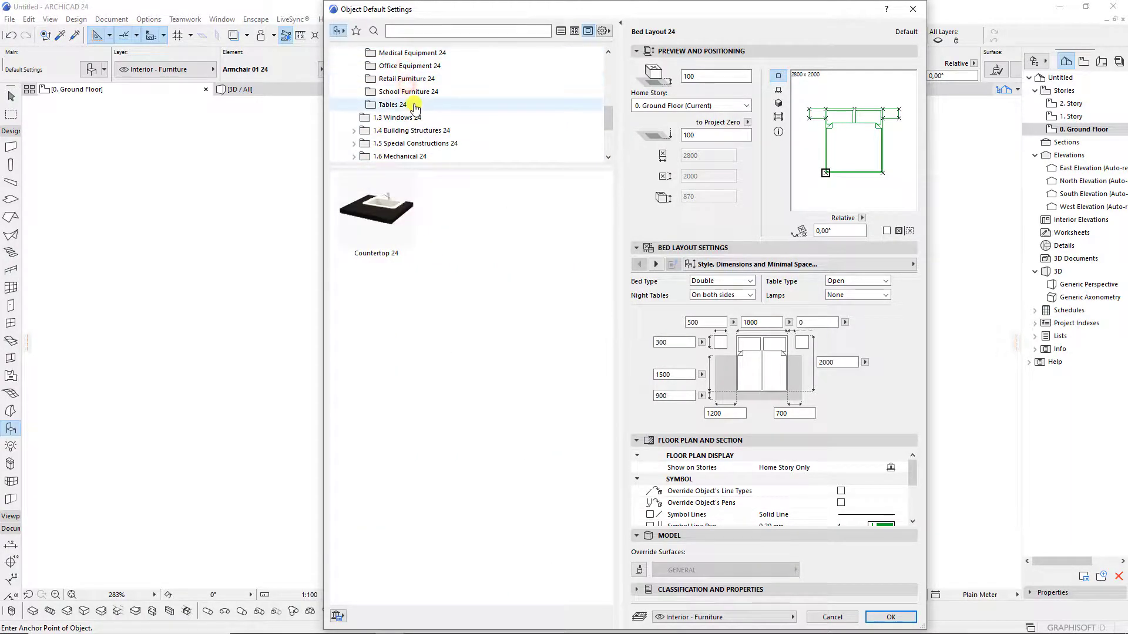
{"action": "scroll", "coordinate": [413, 103], "scroll_direction": "up", "scroll_amount": 2}
{"action": "scroll", "coordinate": [415, 108], "scroll_direction": "up", "scroll_amount": 2}
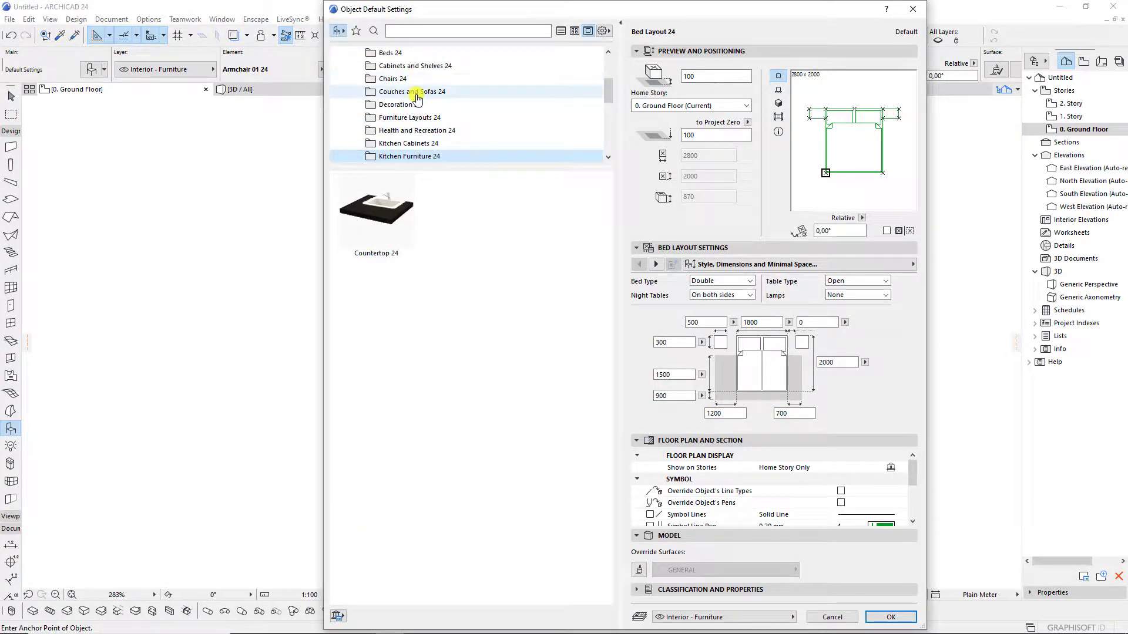
{"action": "scroll", "coordinate": [416, 101], "scroll_direction": "up", "scroll_amount": 2}
{"action": "left_click", "coordinate": [411, 79]}
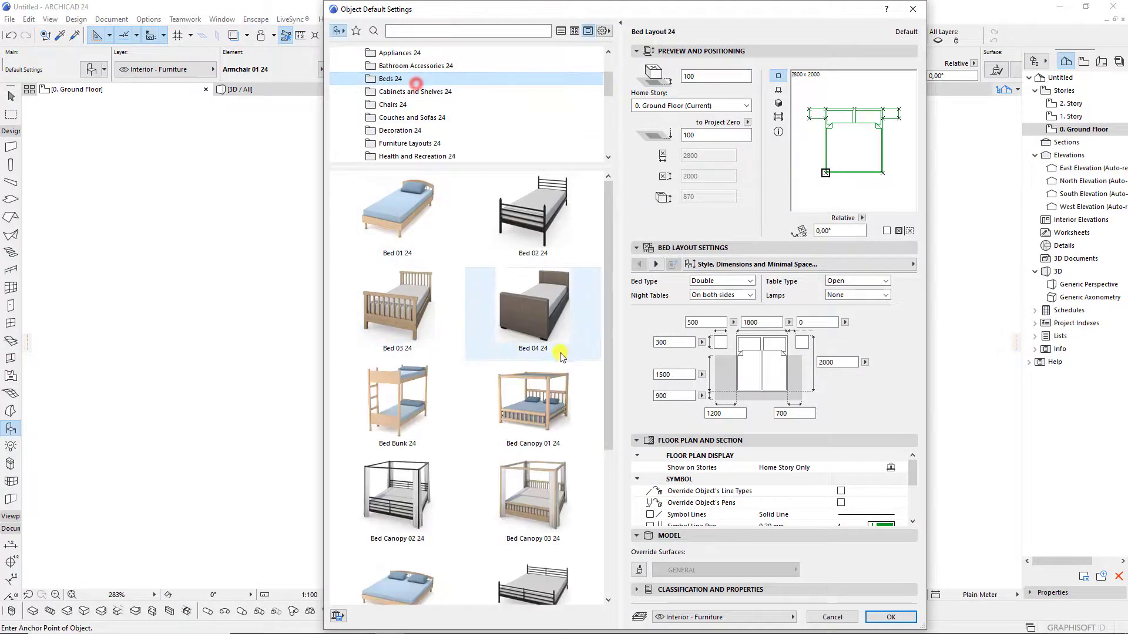
{"action": "scroll", "coordinate": [558, 355], "scroll_direction": "down", "scroll_amount": 1}
{"action": "scroll", "coordinate": [558, 354], "scroll_direction": "down", "scroll_amount": 2}
{"action": "scroll", "coordinate": [558, 354], "scroll_direction": "down", "scroll_amount": 3}
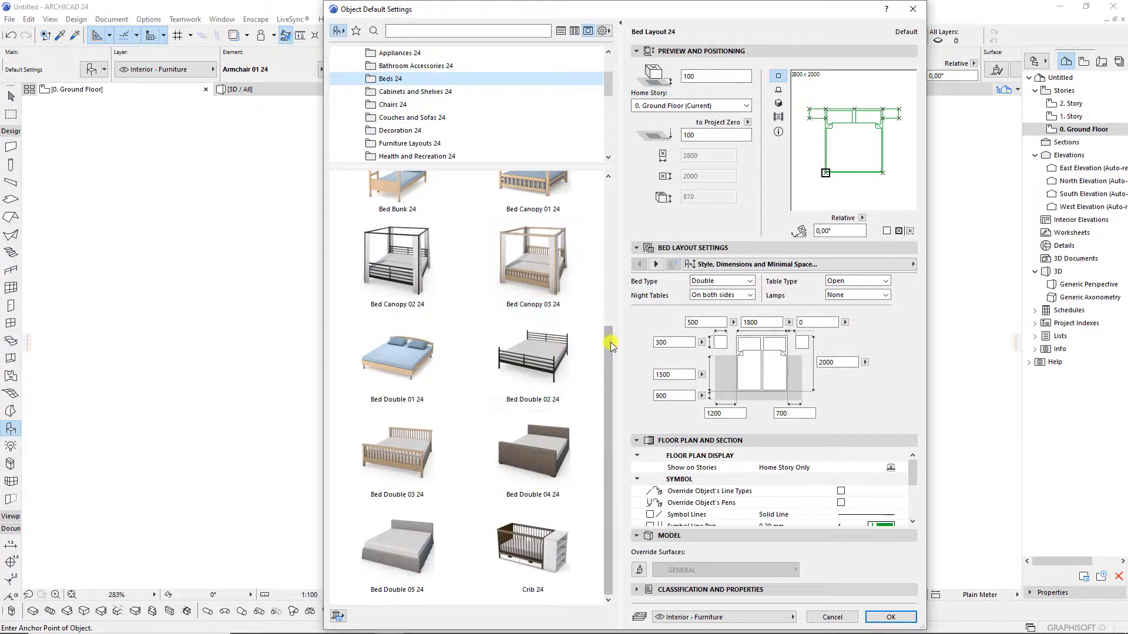
{"action": "left_click", "coordinate": [530, 449]}
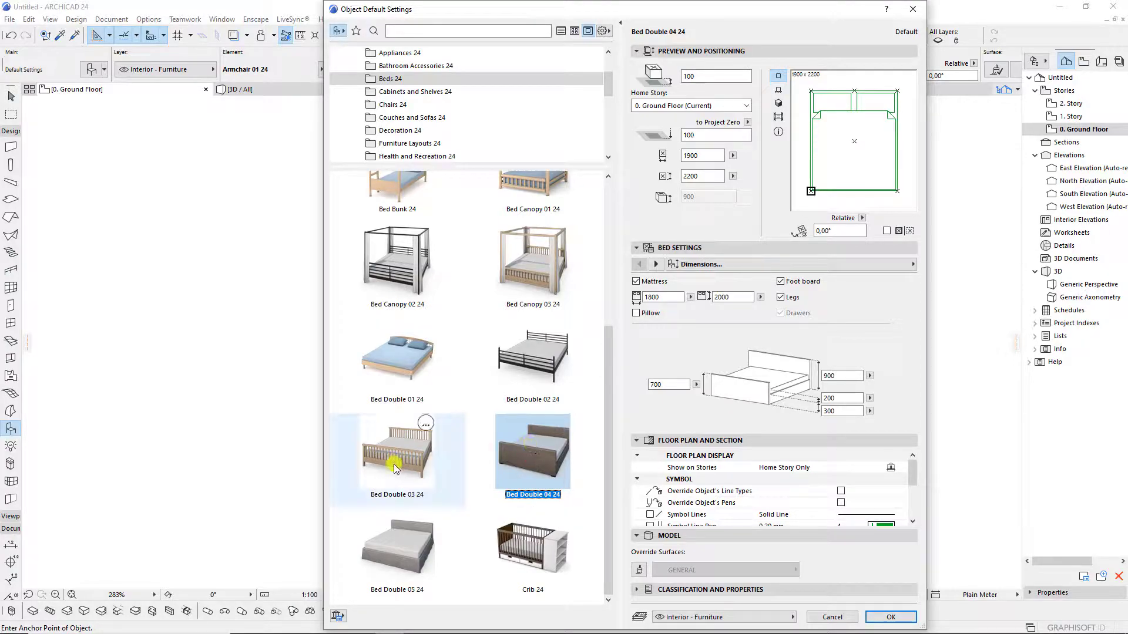
{"action": "scroll", "coordinate": [393, 467], "scroll_direction": "up", "scroll_amount": 5}
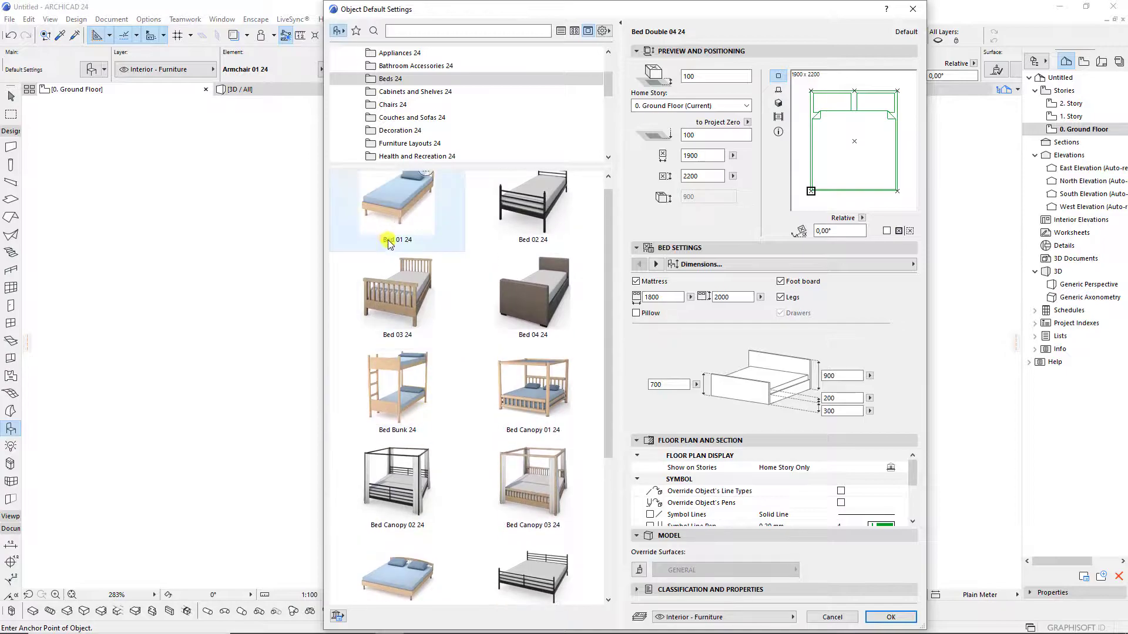
Browse Cabinets, Chairs and Decoration 24, previewing the Carpet, Pillow and Blanket objects.
{"action": "left_click", "coordinate": [393, 92]}
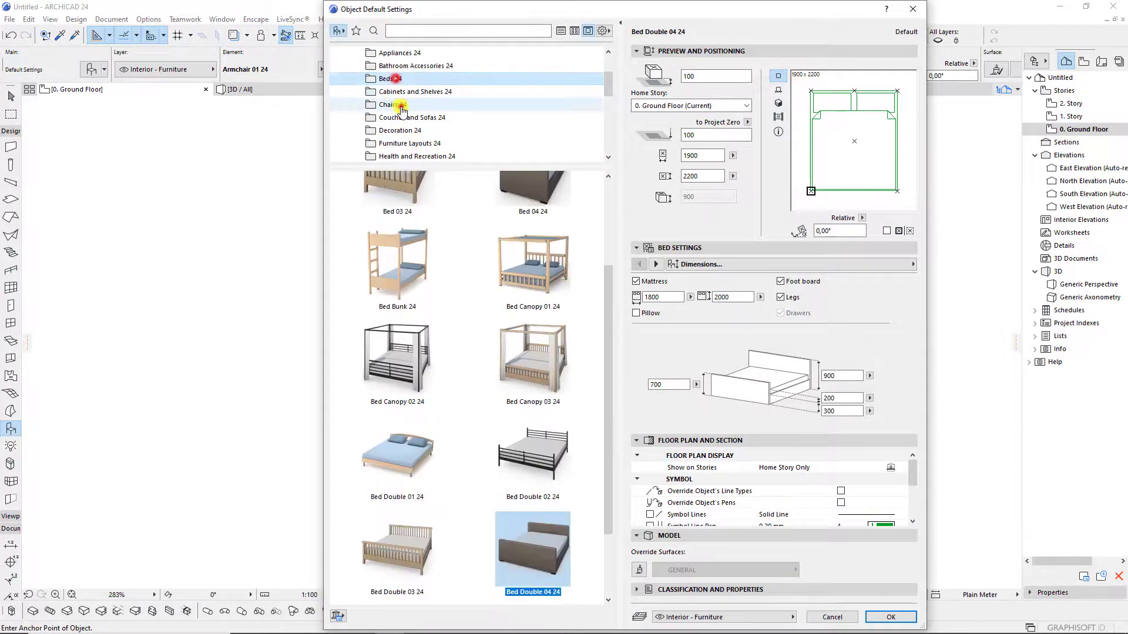
{"action": "left_click", "coordinate": [399, 105]}
{"action": "left_click", "coordinate": [410, 130]}
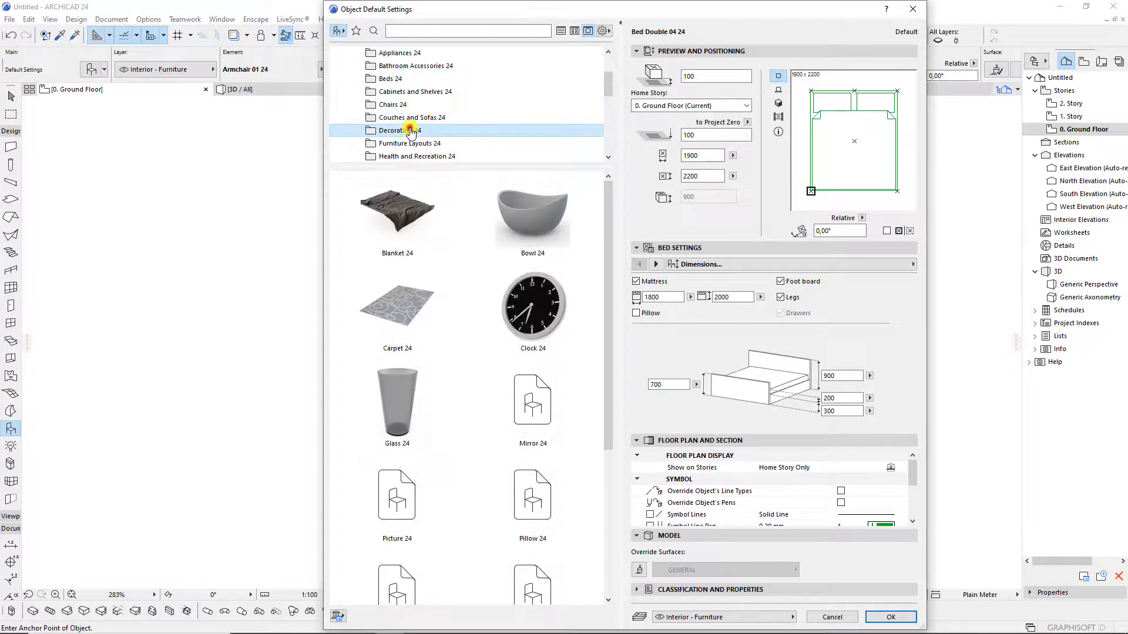
{"action": "left_click", "coordinate": [397, 321]}
{"action": "scroll", "coordinate": [539, 386], "scroll_direction": "down", "scroll_amount": 1}
{"action": "left_click", "coordinate": [517, 467]}
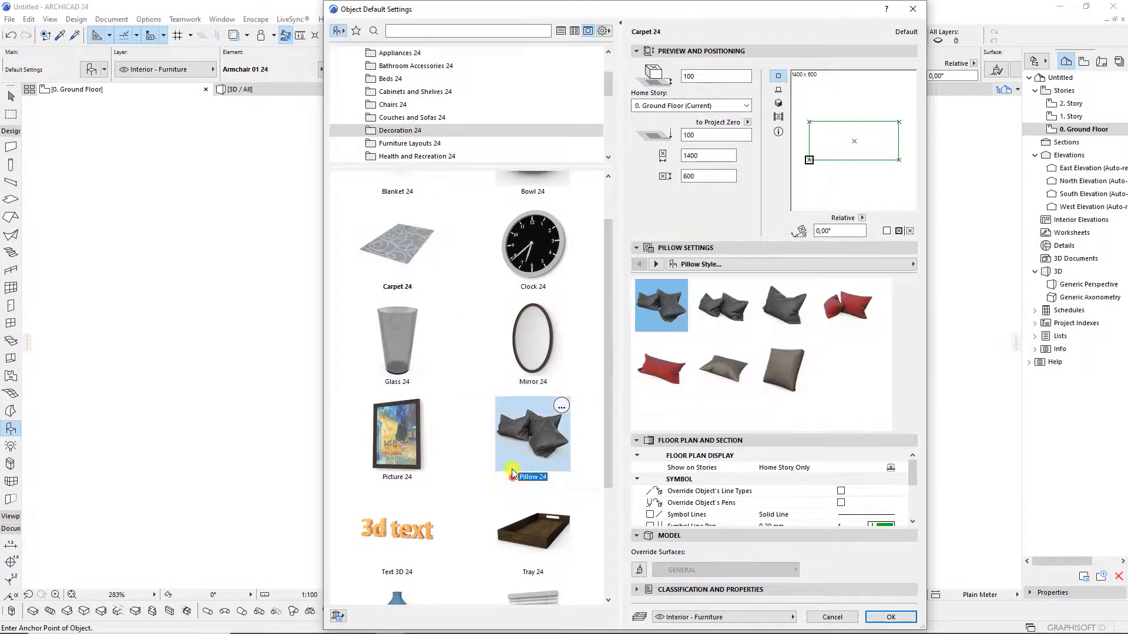
{"action": "scroll", "coordinate": [475, 348], "scroll_direction": "down", "scroll_amount": 1}
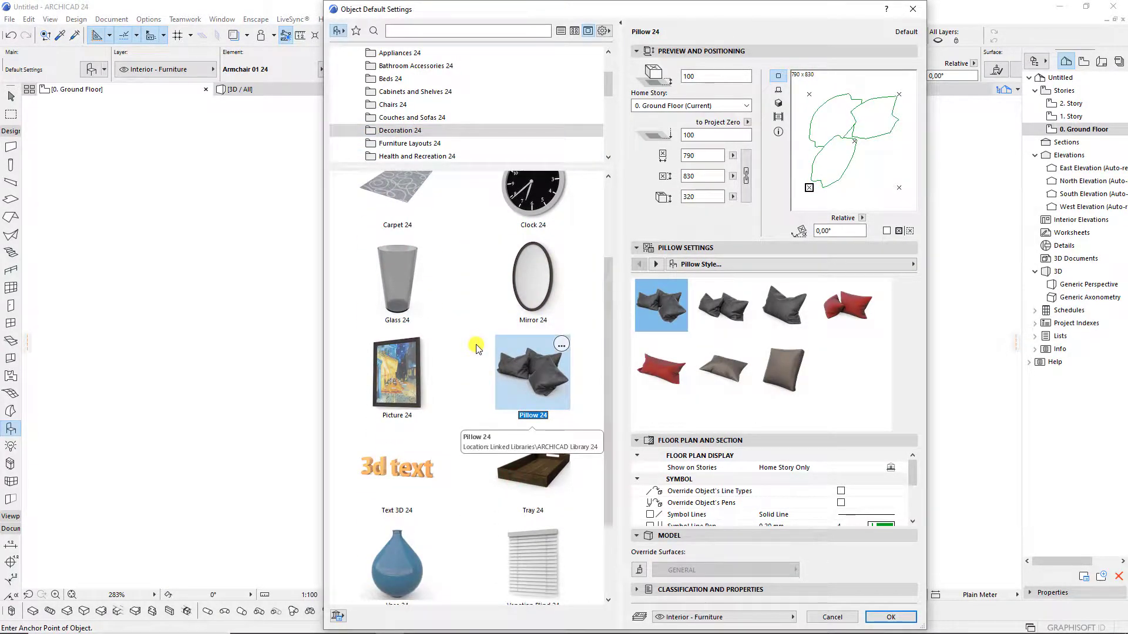
{"action": "scroll", "coordinate": [475, 344], "scroll_direction": "down", "scroll_amount": 2}
{"action": "scroll", "coordinate": [475, 344], "scroll_direction": "up", "scroll_amount": 2}
{"action": "scroll", "coordinate": [475, 343], "scroll_direction": "up", "scroll_amount": 2}
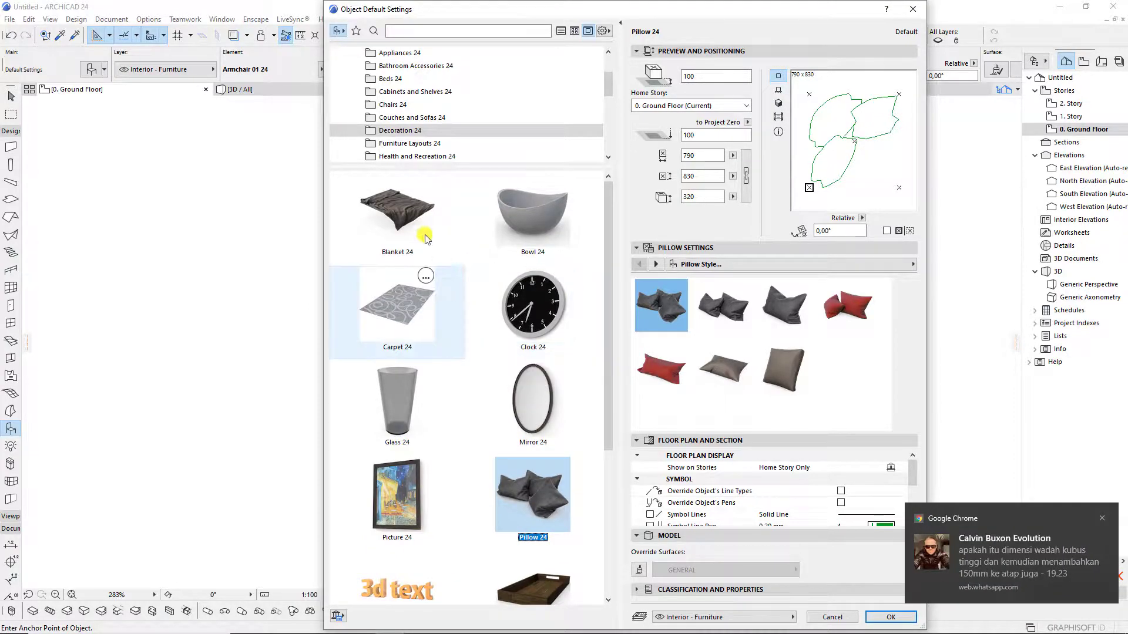
{"action": "left_click", "coordinate": [420, 229]}
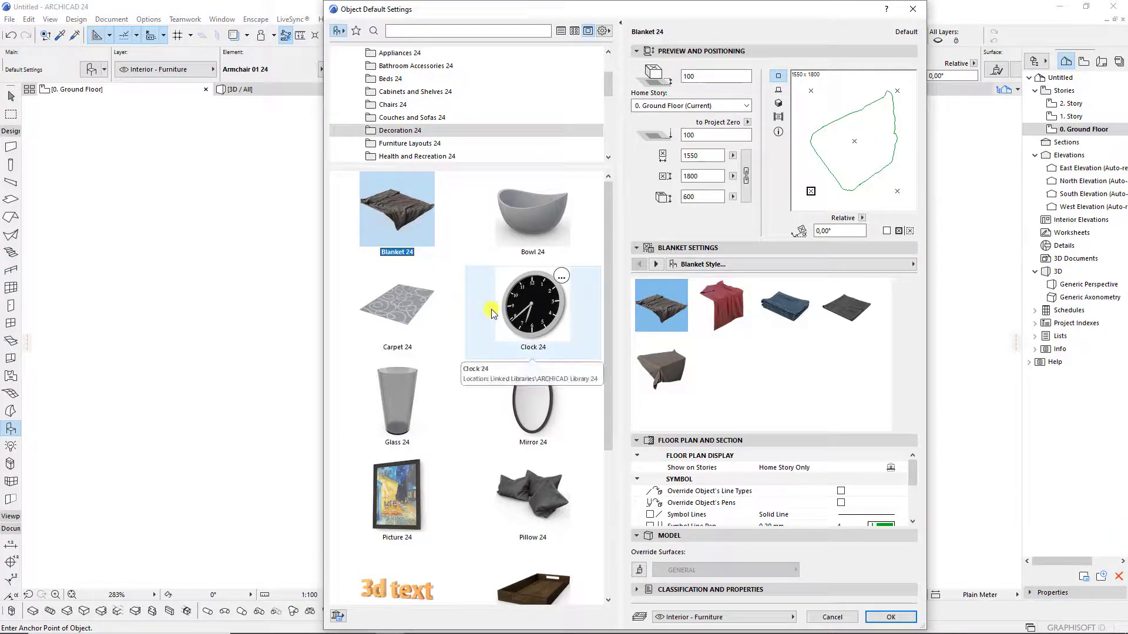
{"action": "scroll", "coordinate": [497, 305], "scroll_direction": "down", "scroll_amount": 1}
{"action": "scroll", "coordinate": [500, 314], "scroll_direction": "down", "scroll_amount": 1}
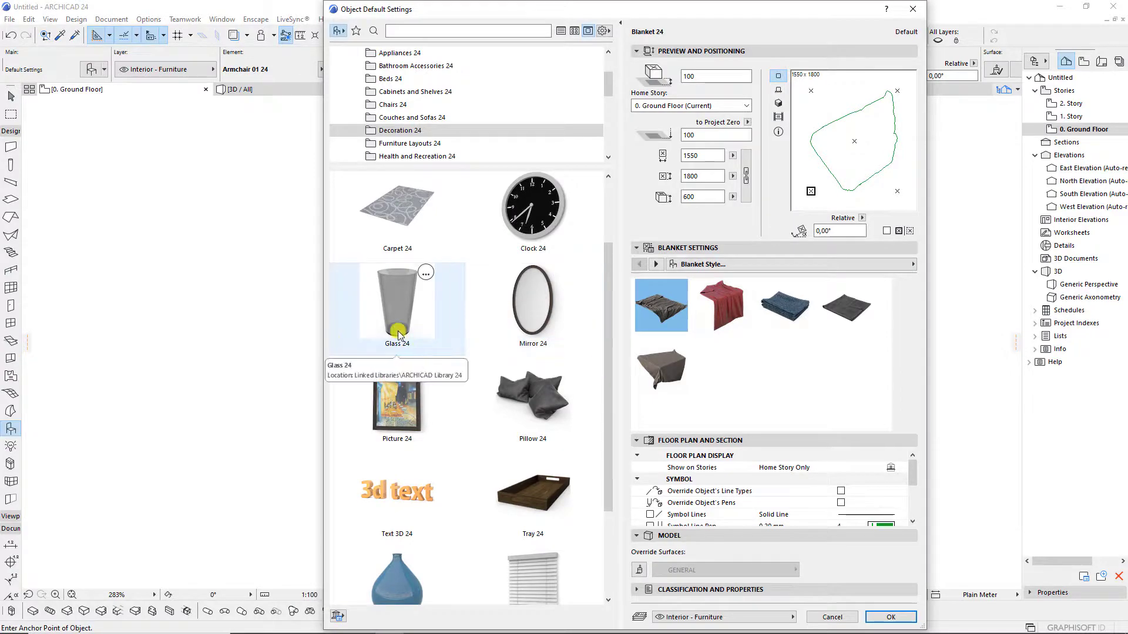
{"action": "scroll", "coordinate": [432, 229], "scroll_direction": "down", "scroll_amount": 1}
Browse Bathroom Accessories, School Furniture, Beds, Cabinets and Couches library folders.
{"action": "left_click", "coordinate": [430, 91]}
{"action": "left_click", "coordinate": [434, 65]}
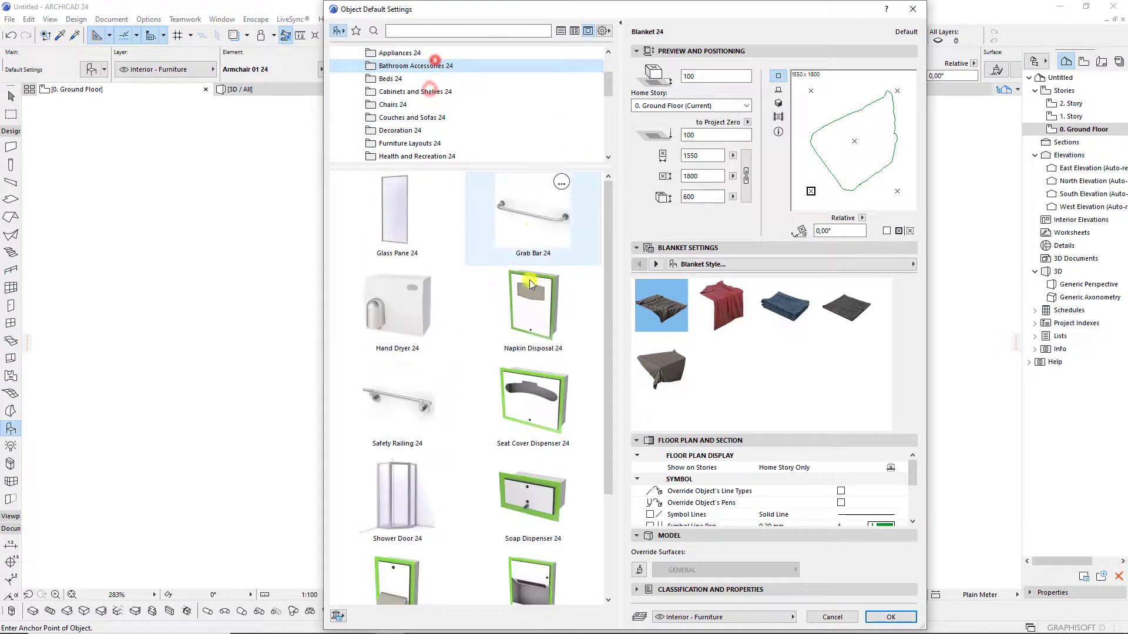
{"action": "scroll", "coordinate": [423, 95], "scroll_direction": "down", "scroll_amount": 1}
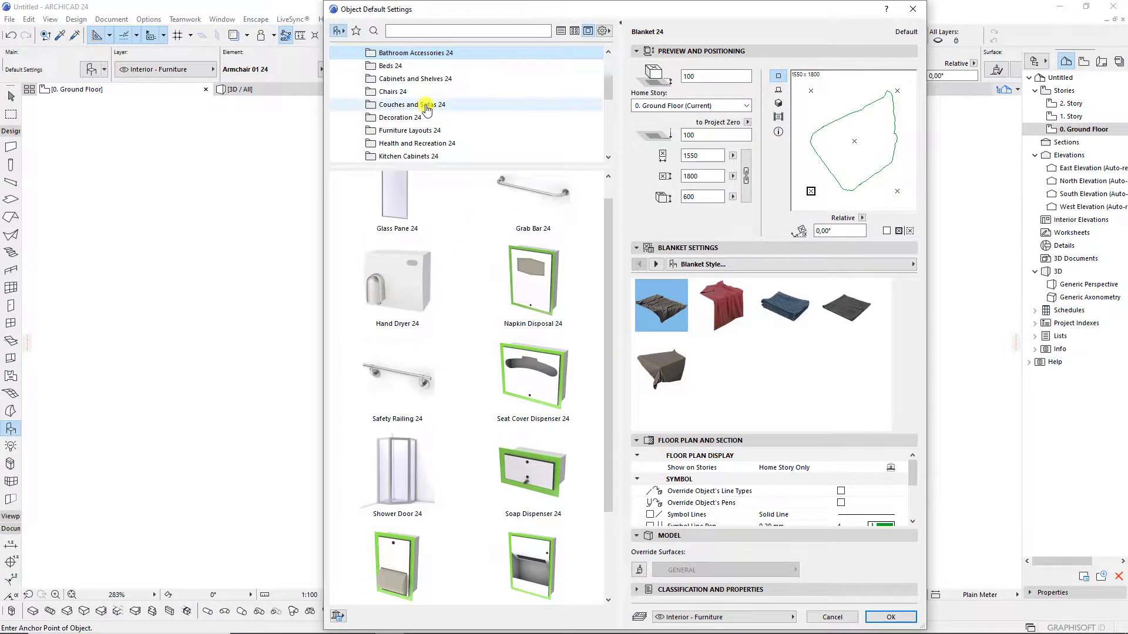
{"action": "scroll", "coordinate": [426, 103], "scroll_direction": "down", "scroll_amount": 3}
{"action": "left_click", "coordinate": [435, 104]}
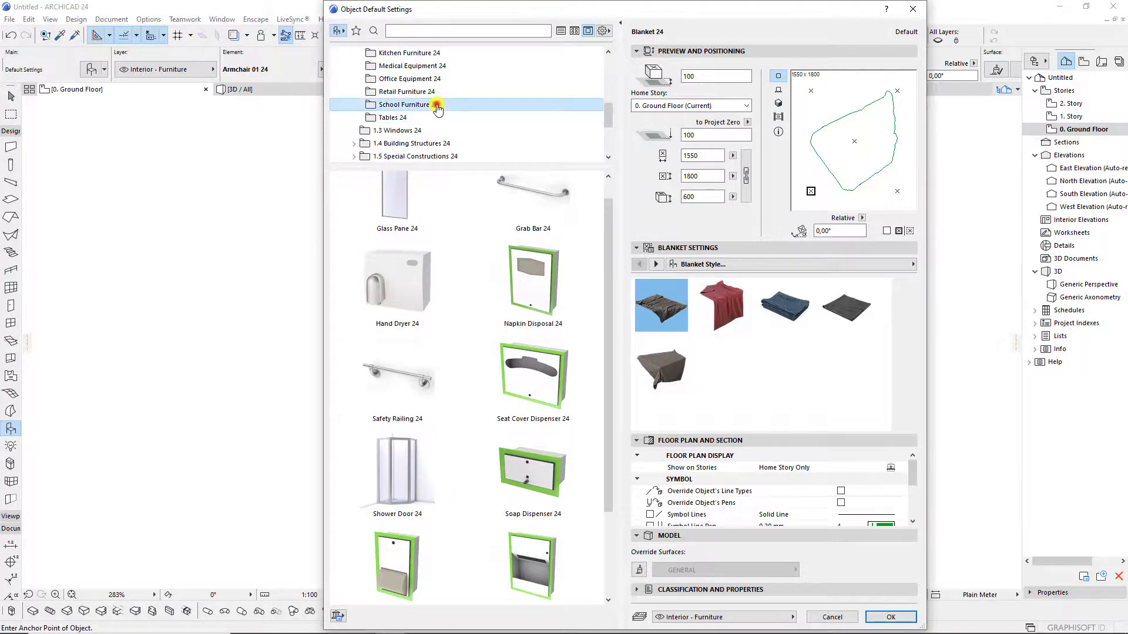
{"action": "scroll", "coordinate": [433, 104], "scroll_direction": "up", "scroll_amount": 1}
{"action": "scroll", "coordinate": [432, 106], "scroll_direction": "up", "scroll_amount": 1}
{"action": "scroll", "coordinate": [429, 106], "scroll_direction": "up", "scroll_amount": 2}
{"action": "left_click", "coordinate": [429, 104]}
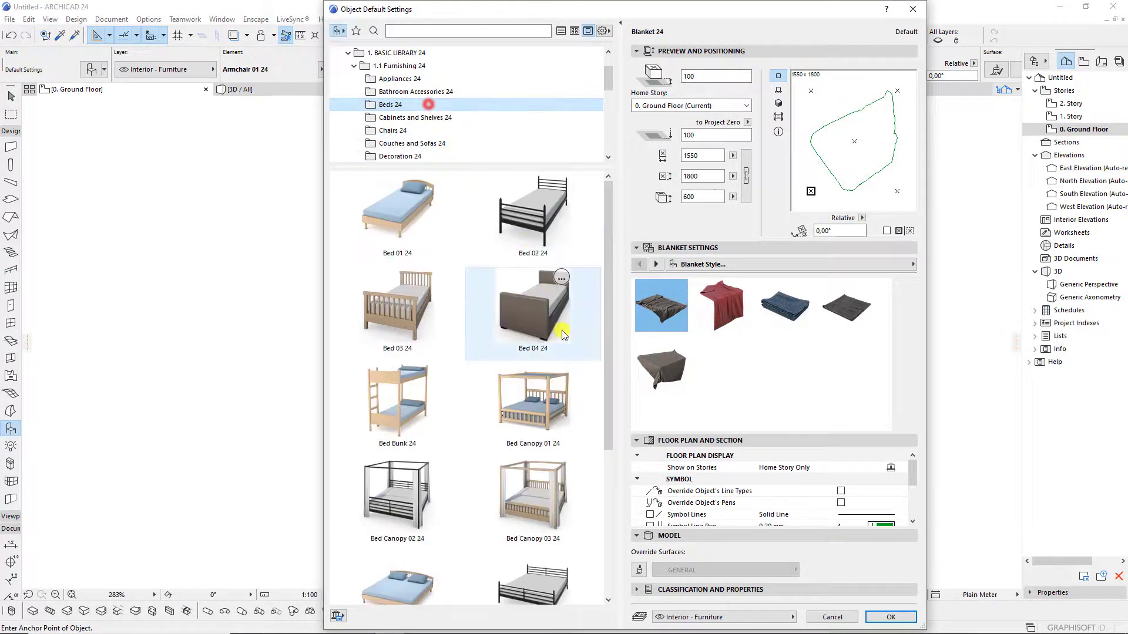
{"action": "left_click", "coordinate": [401, 92]}
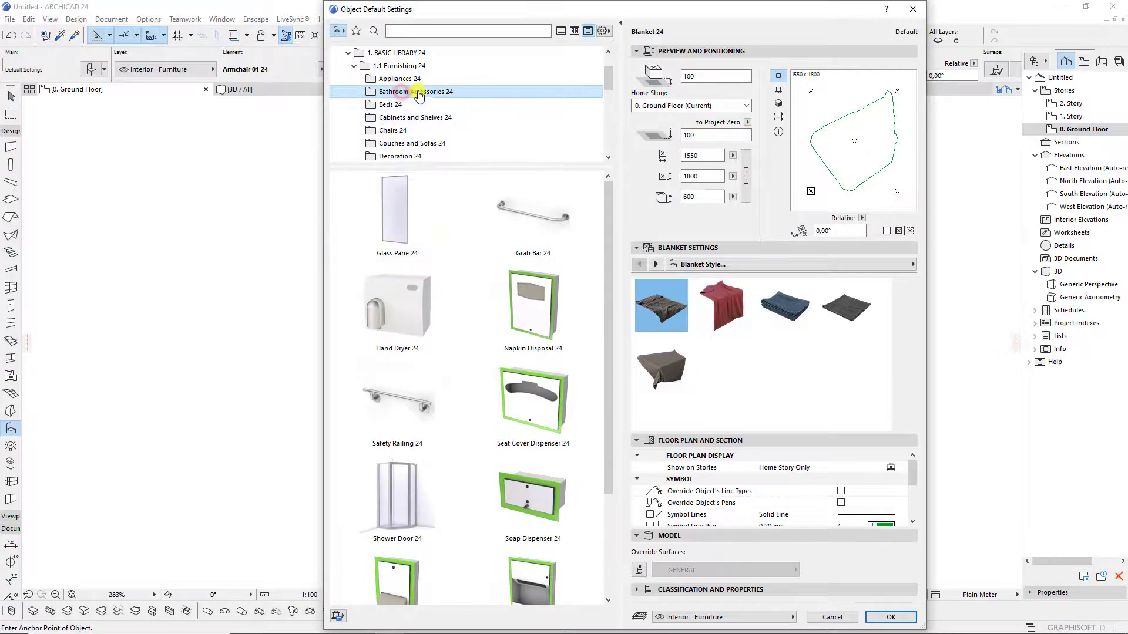
{"action": "left_click", "coordinate": [442, 118]}
{"action": "left_click", "coordinate": [443, 141]}
{"action": "scroll", "coordinate": [508, 293], "scroll_direction": "down", "scroll_amount": 1}
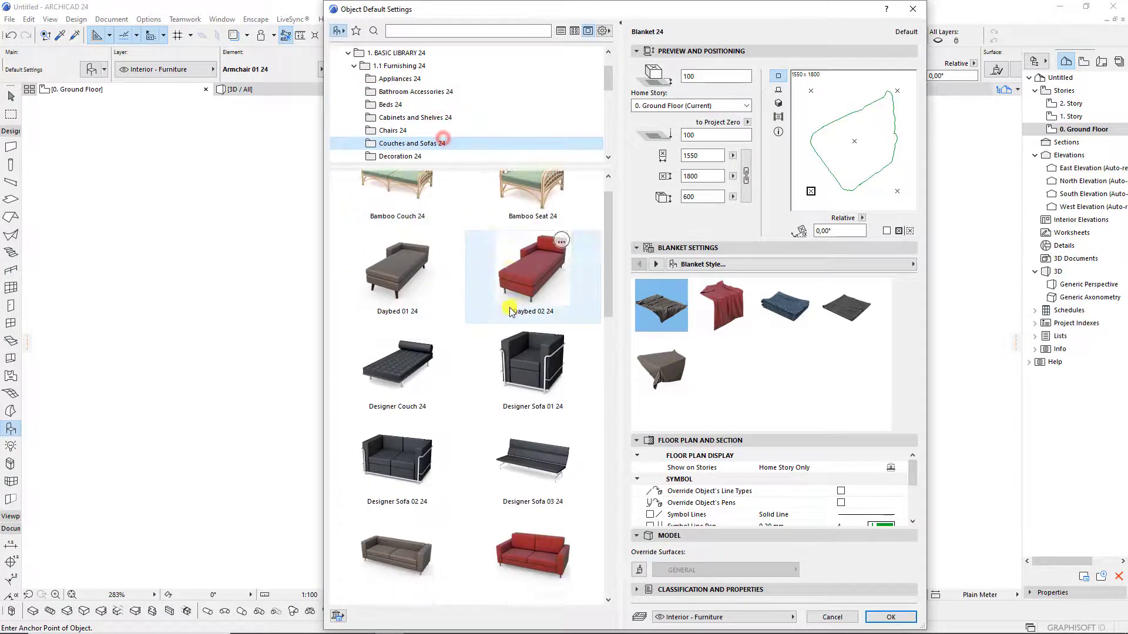
{"action": "scroll", "coordinate": [508, 306], "scroll_direction": "down", "scroll_amount": 1}
{"action": "scroll", "coordinate": [399, 130], "scroll_direction": "down", "scroll_amount": 2}
Choose Bed Layout 24 from Furniture Layouts 24 and confirm it for placing.
{"action": "left_click", "coordinate": [429, 117]}
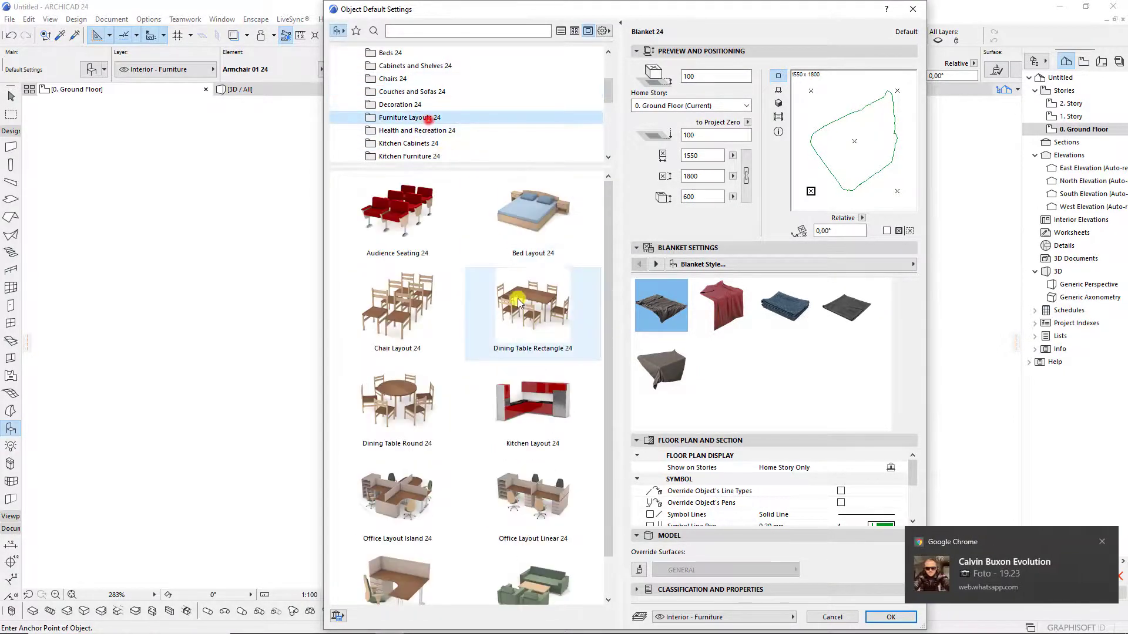
{"action": "scroll", "coordinate": [558, 335], "scroll_direction": "down", "scroll_amount": 1}
{"action": "scroll", "coordinate": [558, 411], "scroll_direction": "down", "scroll_amount": 1}
{"action": "scroll", "coordinate": [460, 327], "scroll_direction": "up", "scroll_amount": 2}
{"action": "left_click", "coordinate": [517, 213]}
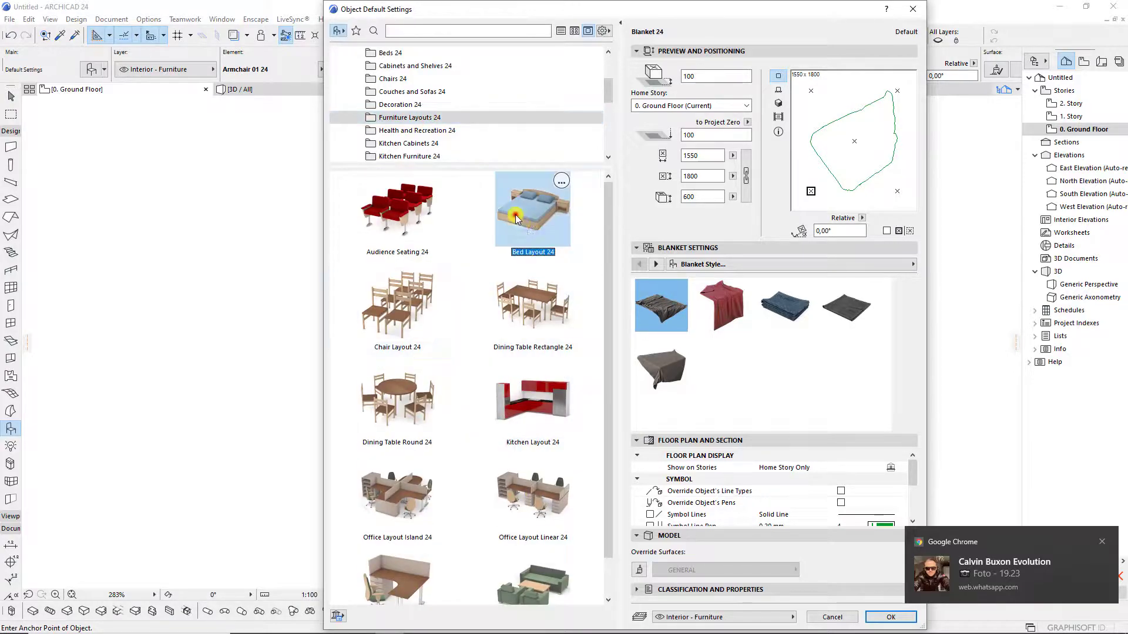
{"action": "left_click", "coordinate": [875, 617]}
Place the bed layout and move its top midpoint to the centre of the top wall.
{"action": "left_click", "coordinate": [480, 324]}
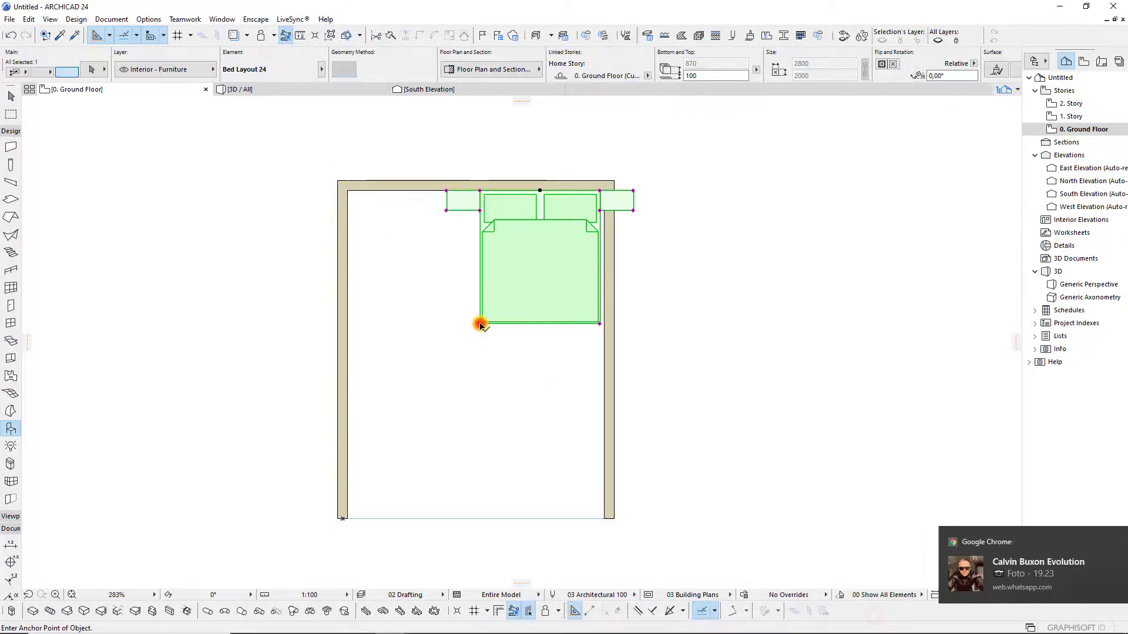
{"action": "left_click", "coordinate": [539, 191]}
{"action": "left_click", "coordinate": [481, 191]}
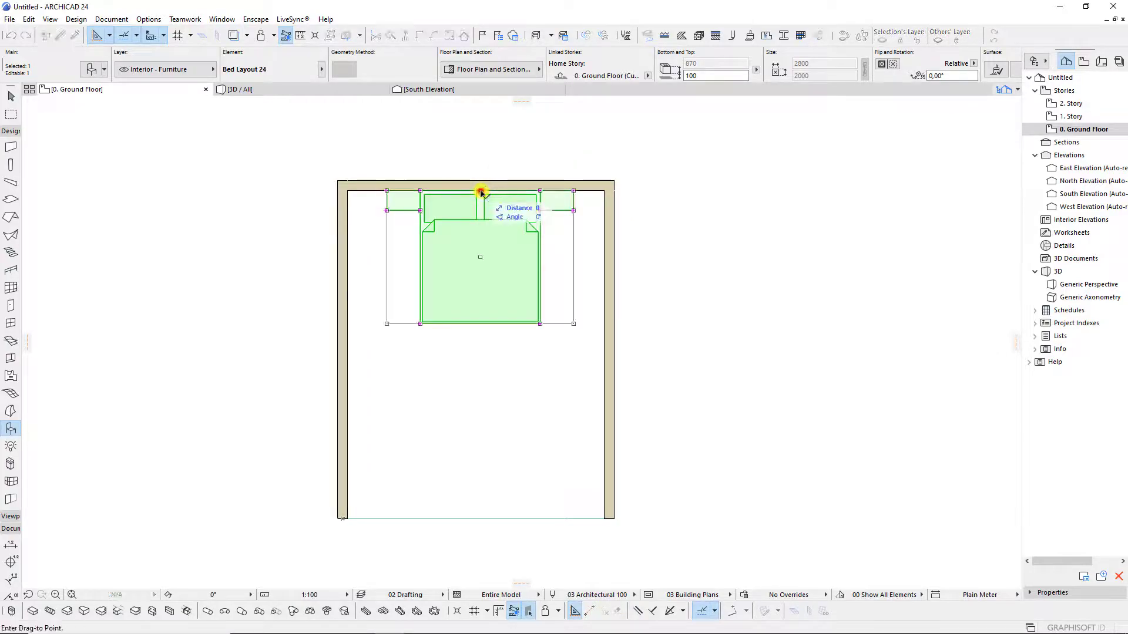
{"action": "scroll", "coordinate": [482, 190], "scroll_direction": "up", "scroll_amount": 3}
{"action": "left_click", "coordinate": [439, 159]}
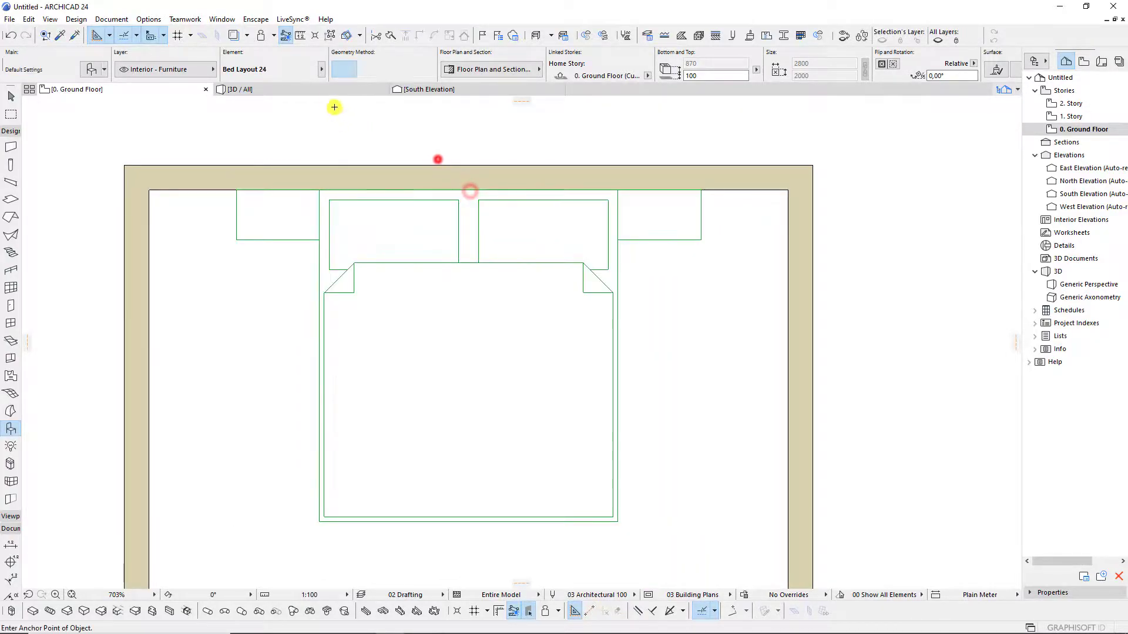
Orbit the 3D view to an oblique angle and select the bed layout.
{"action": "left_click", "coordinate": [329, 93]}
{"action": "scroll", "coordinate": [569, 473], "scroll_direction": "up", "scroll_amount": 5}
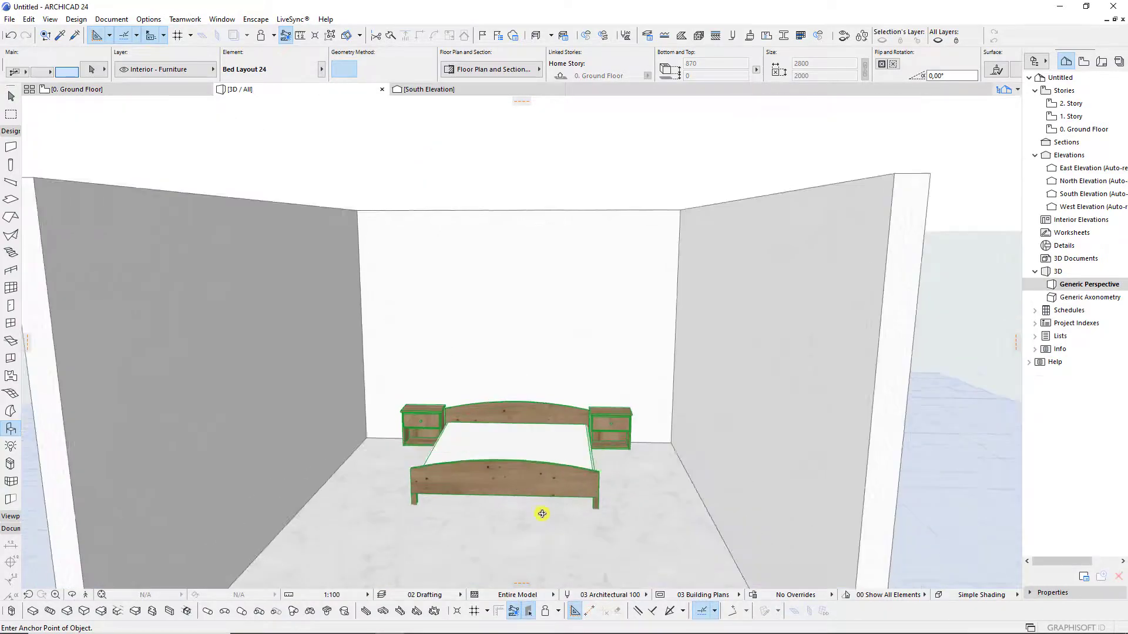
{"action": "middle_click_drag", "start_coordinate": [548, 446], "coordinate": [541, 448], "text": "shift"}
{"action": "scroll", "coordinate": [542, 449], "scroll_direction": "up", "scroll_amount": 2}
{"action": "left_click", "coordinate": [546, 444]}
Give the bed a flat rectangular headboard style.
{"action": "double_click", "coordinate": [581, 382]}
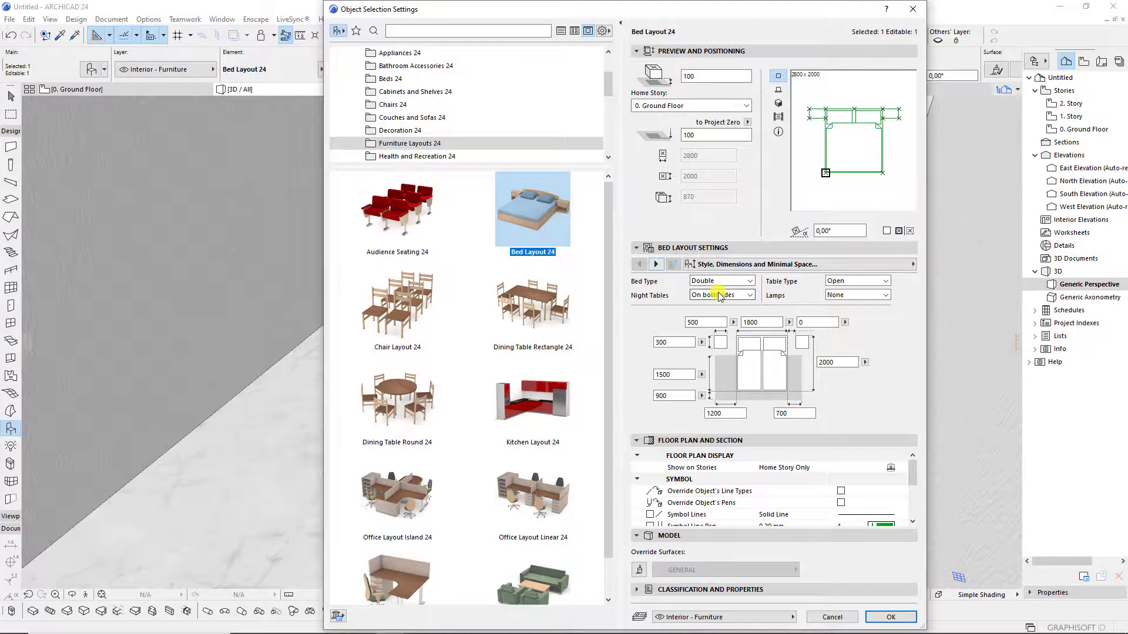
{"action": "left_click", "coordinate": [656, 265]}
{"action": "left_click", "coordinate": [712, 319]}
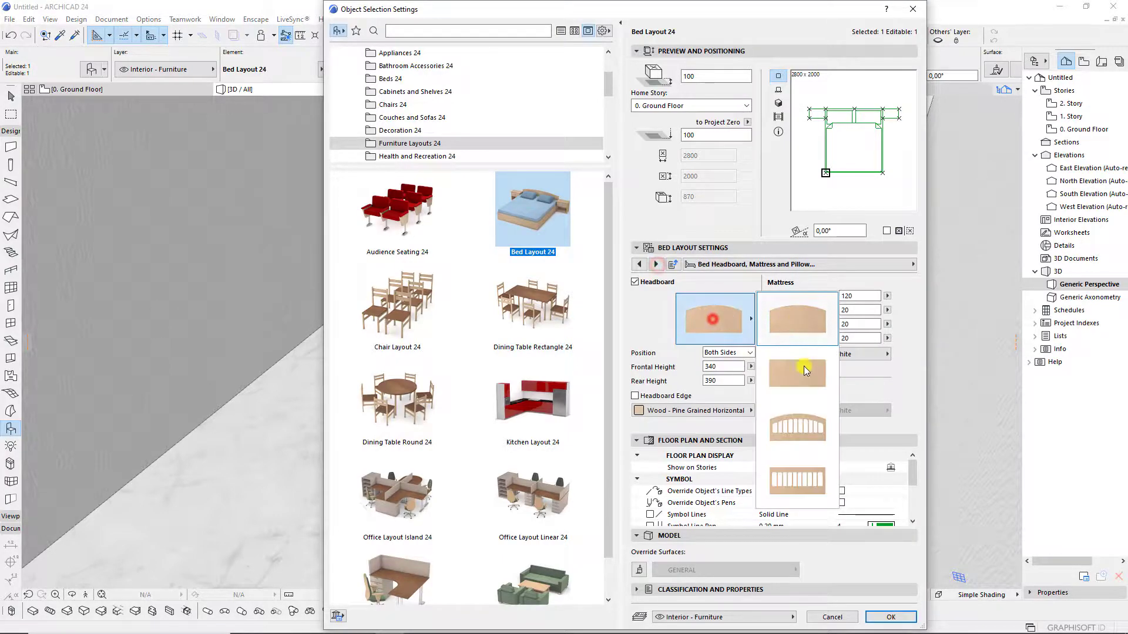
{"action": "left_click", "coordinate": [807, 377]}
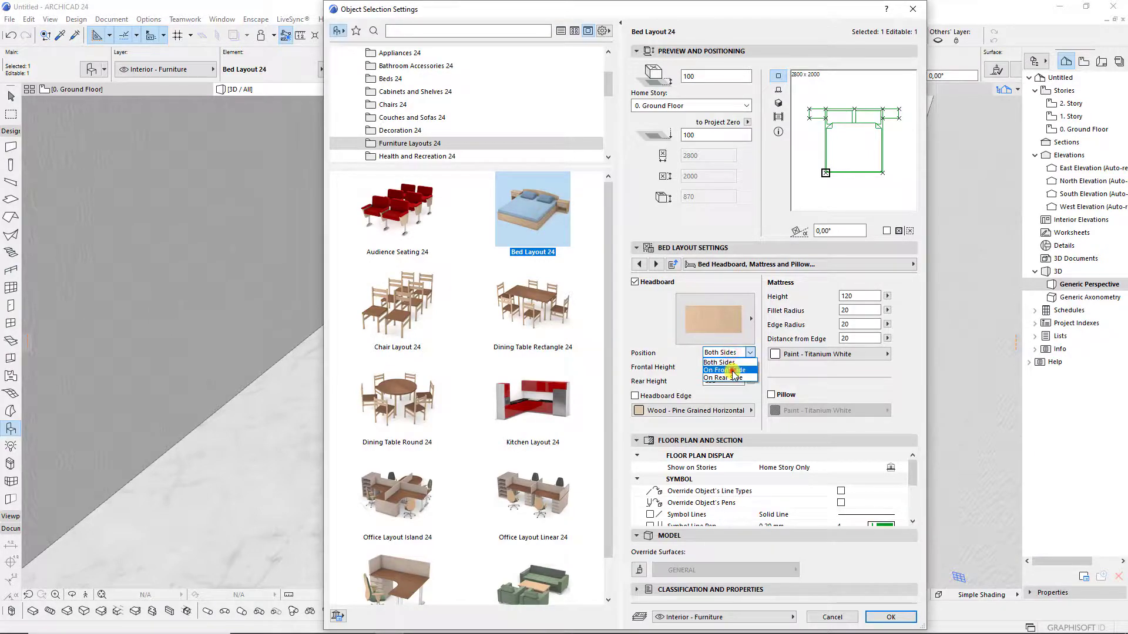
{"action": "left_click", "coordinate": [733, 372]}
{"action": "key", "text": "Return"}
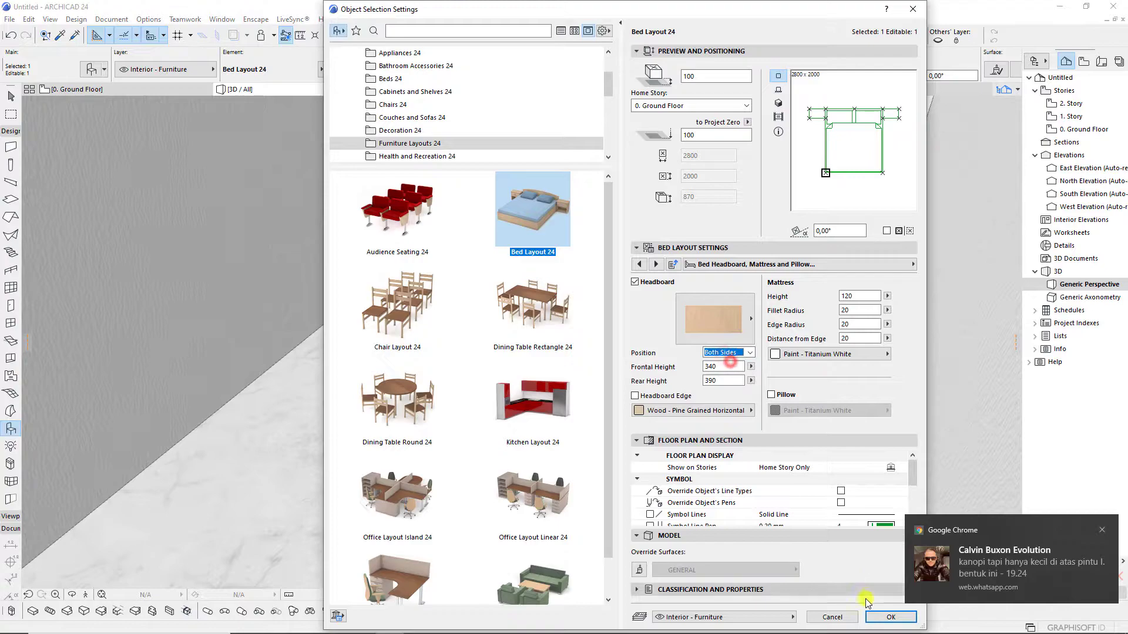
{"action": "left_click", "coordinate": [882, 617]}
Try the headboard position options and settle on On Rear Side only.
{"action": "double_click", "coordinate": [643, 433]}
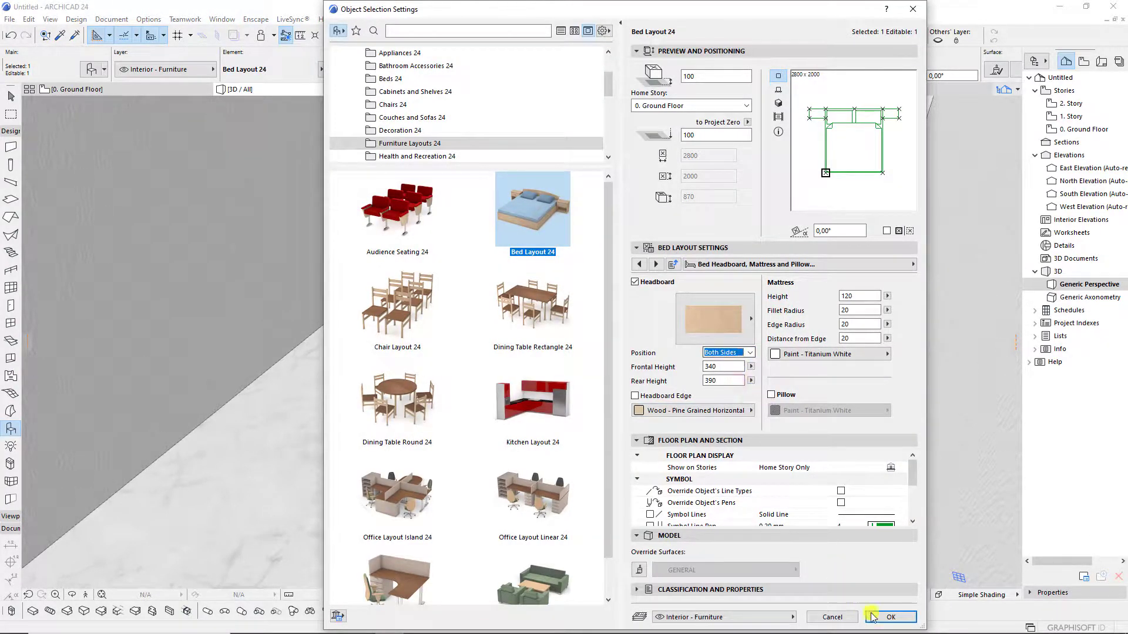
{"action": "left_click", "coordinate": [893, 618]}
{"action": "double_click", "coordinate": [561, 391]}
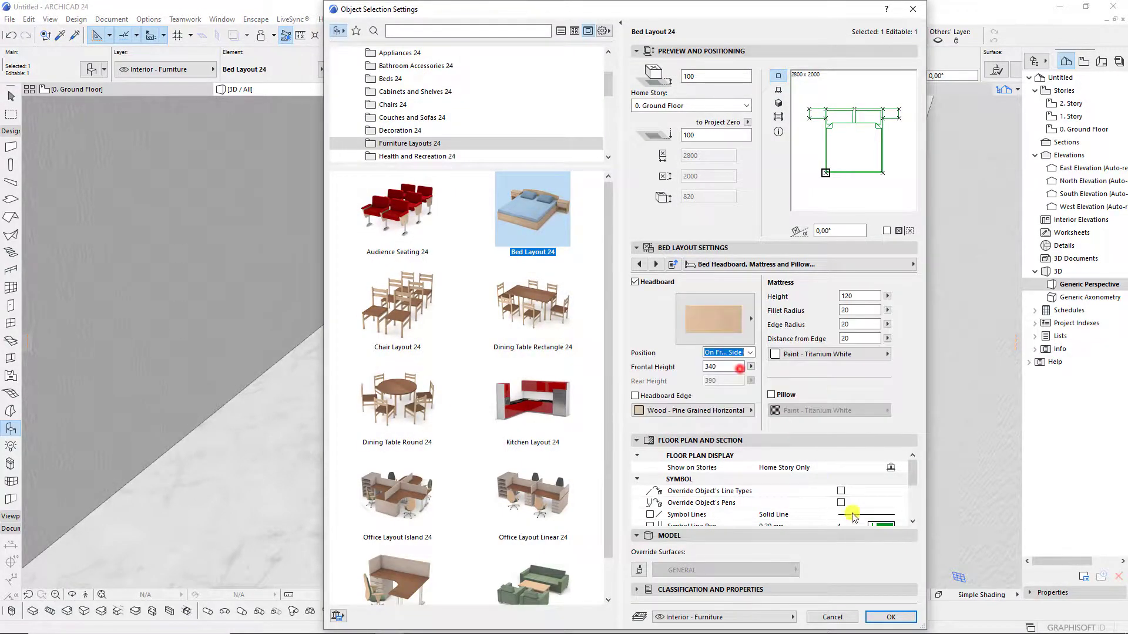
{"action": "left_click", "coordinate": [900, 611]}
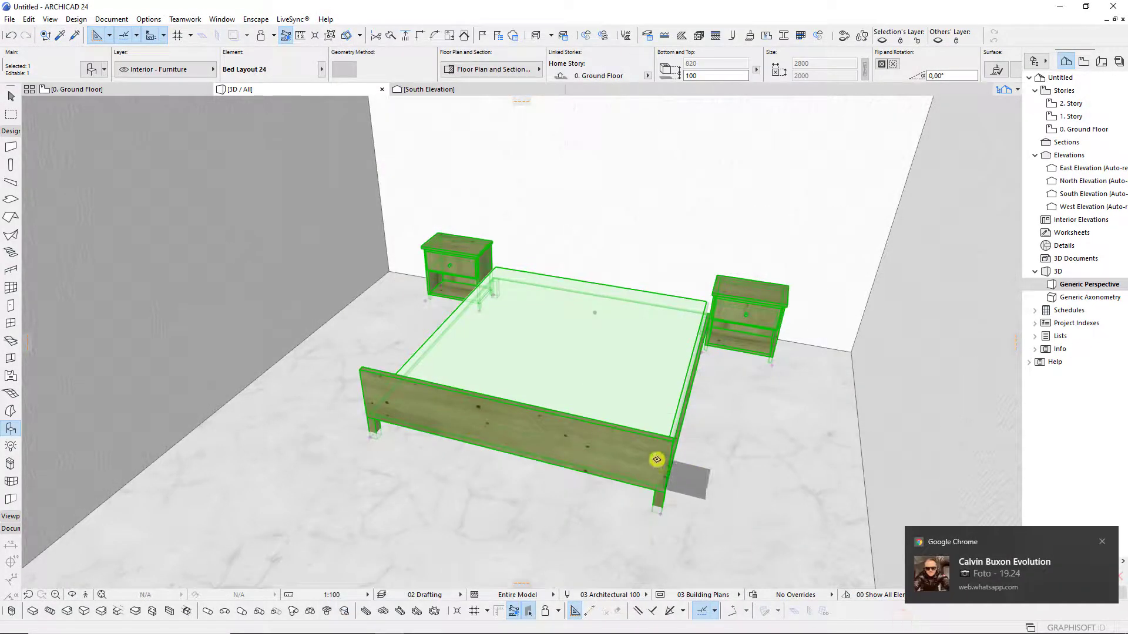
{"action": "double_click", "coordinate": [695, 369]}
{"action": "left_click", "coordinate": [738, 371]}
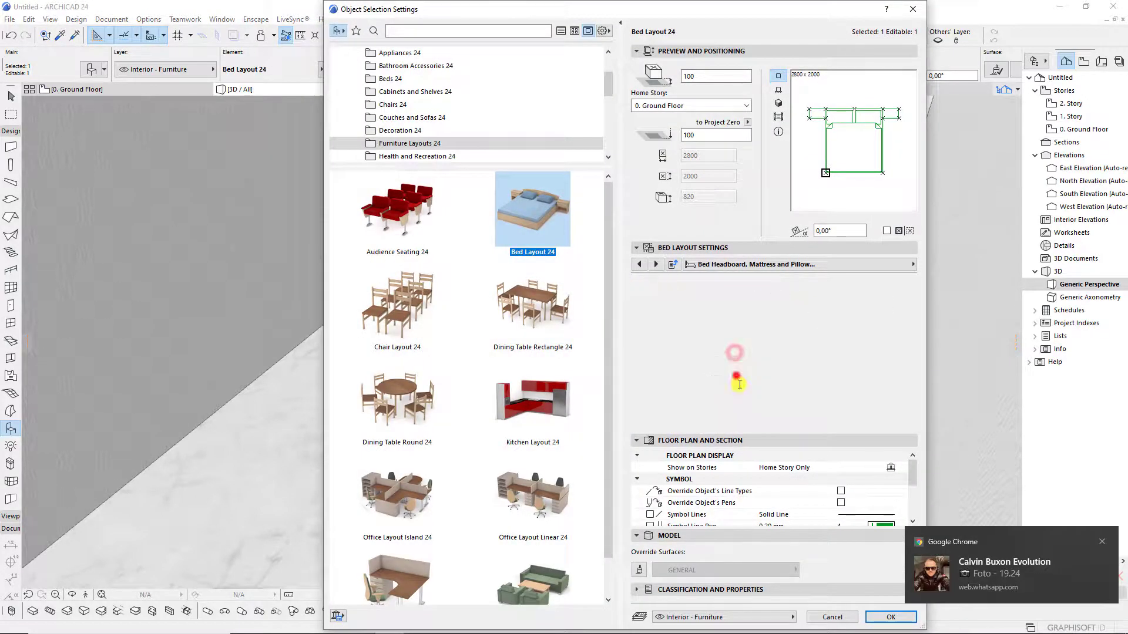
{"action": "left_click", "coordinate": [890, 617]}
View the bed from the front and bring up its Bed Frame and Leg settings.
{"action": "middle_click_drag", "start_coordinate": [545, 381], "coordinate": [348, 495], "text": "shift"}
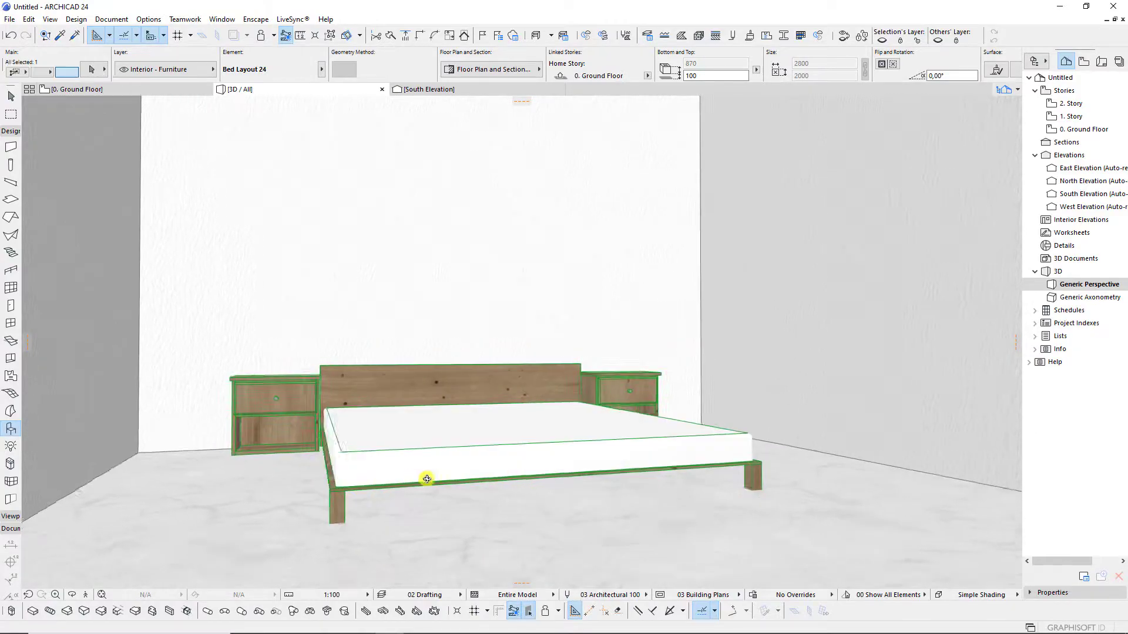
{"action": "scroll", "coordinate": [428, 474], "scroll_direction": "up", "scroll_amount": 3}
{"action": "double_click", "coordinate": [456, 461]}
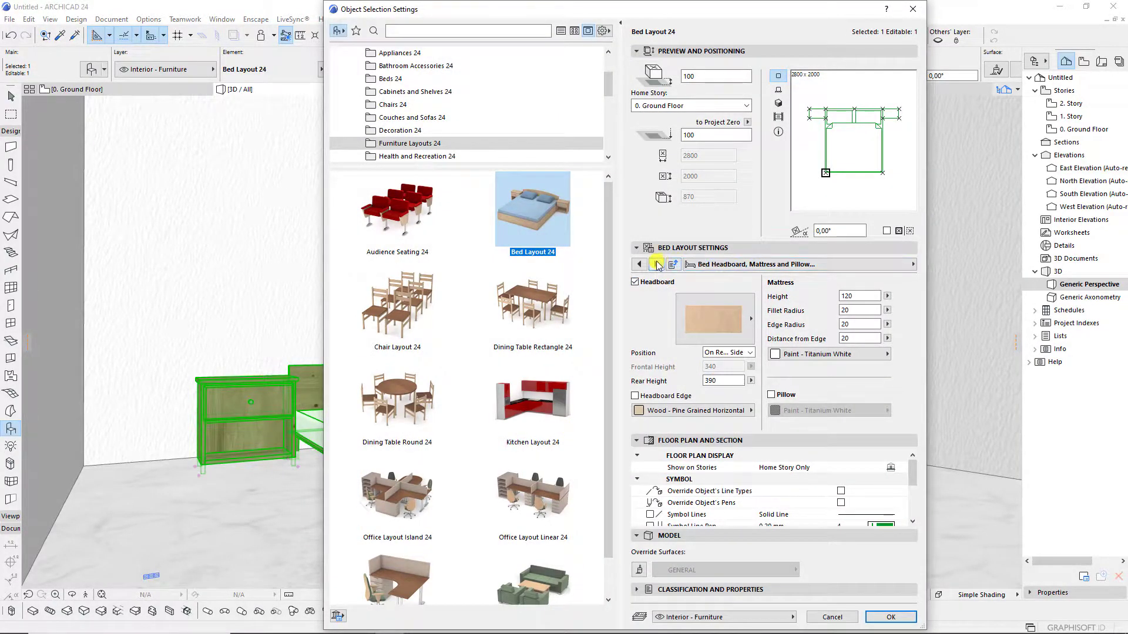
{"action": "left_click", "coordinate": [656, 264]}
Support the bed on a Frame type without Drawers, after briefly trying the drawer frame.
{"action": "left_click", "coordinate": [713, 290]}
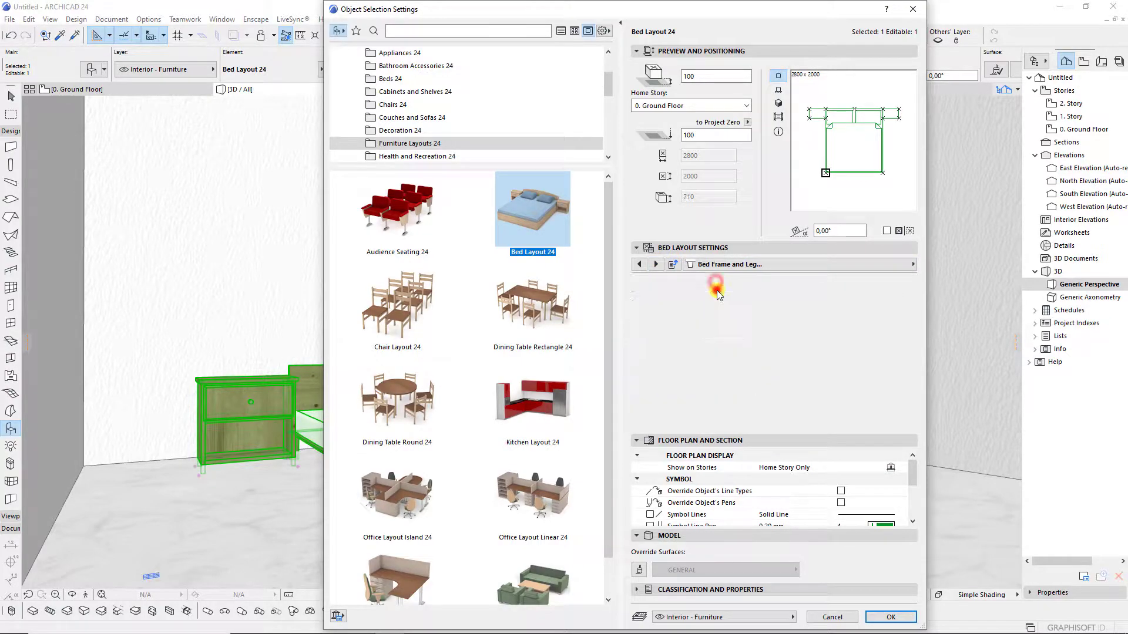
{"action": "left_click", "coordinate": [694, 331]}
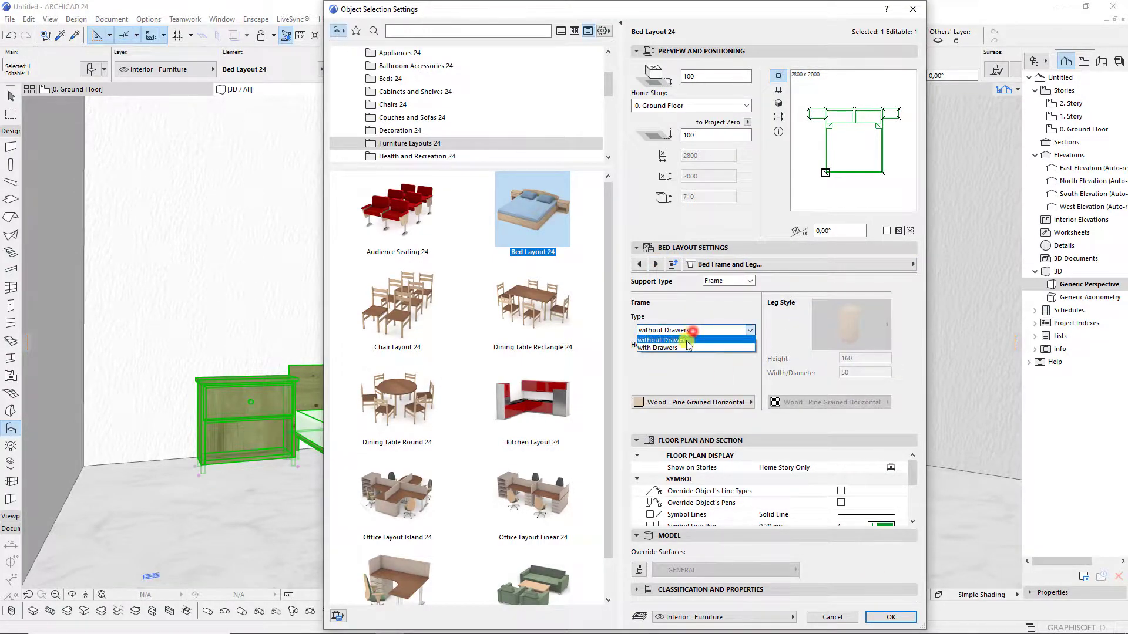
{"action": "left_click", "coordinate": [685, 348]}
{"action": "left_click", "coordinate": [893, 618]}
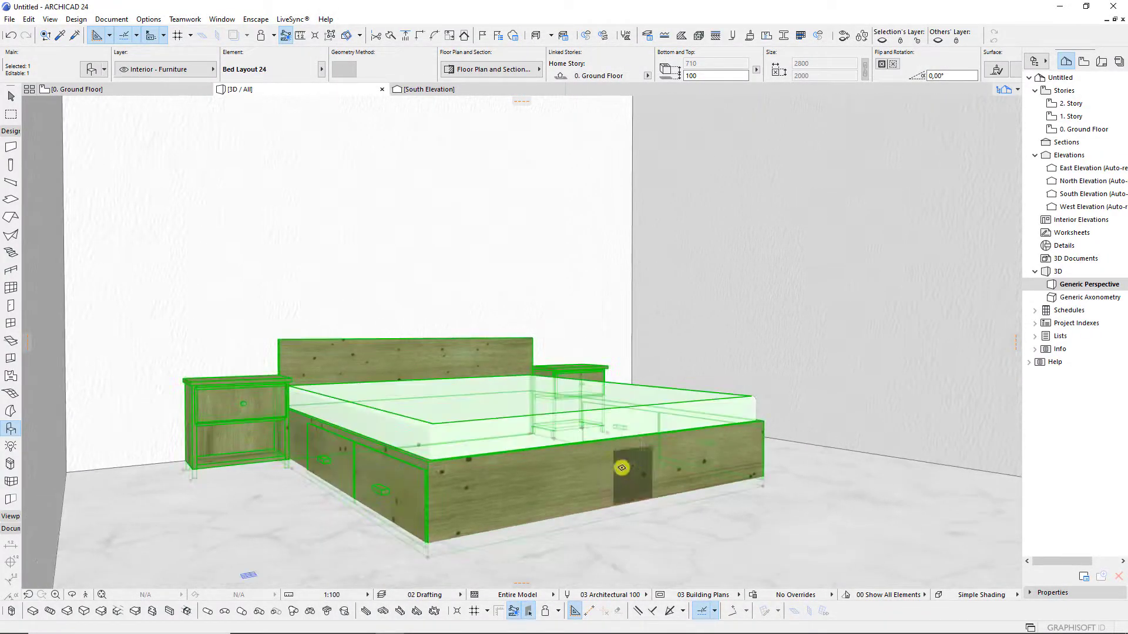
{"action": "double_click", "coordinate": [608, 437]}
{"action": "left_click", "coordinate": [667, 340]}
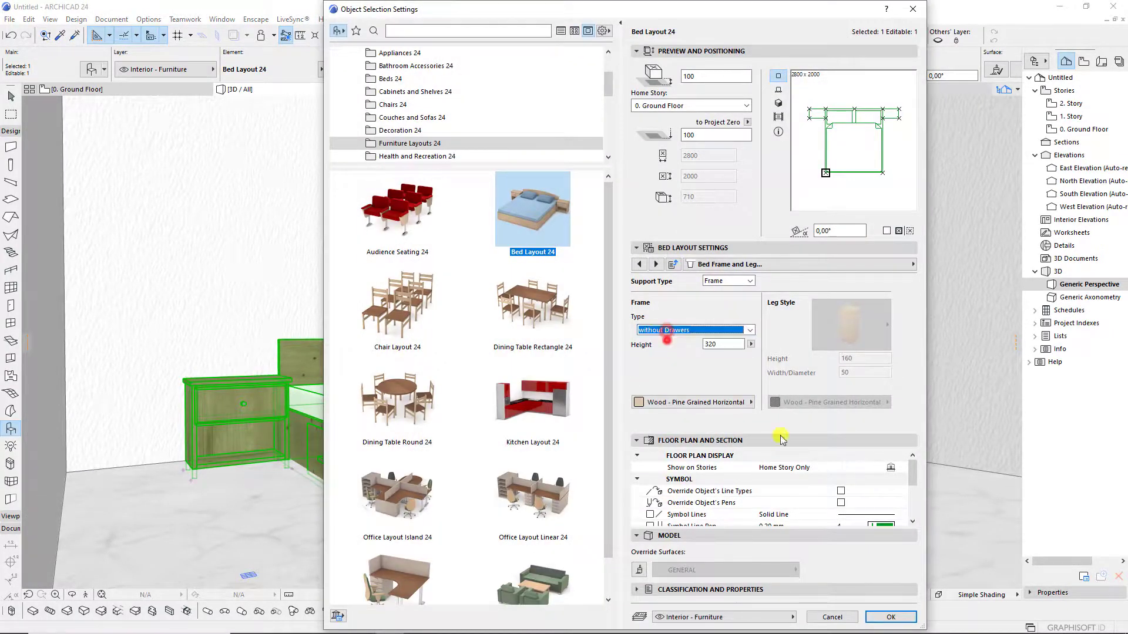
{"action": "left_click", "coordinate": [893, 616]}
Confirm the 200 frame height and review the lowered bed from the front-left.
{"action": "double_click", "coordinate": [505, 428]}
{"action": "type", "text": "200"}
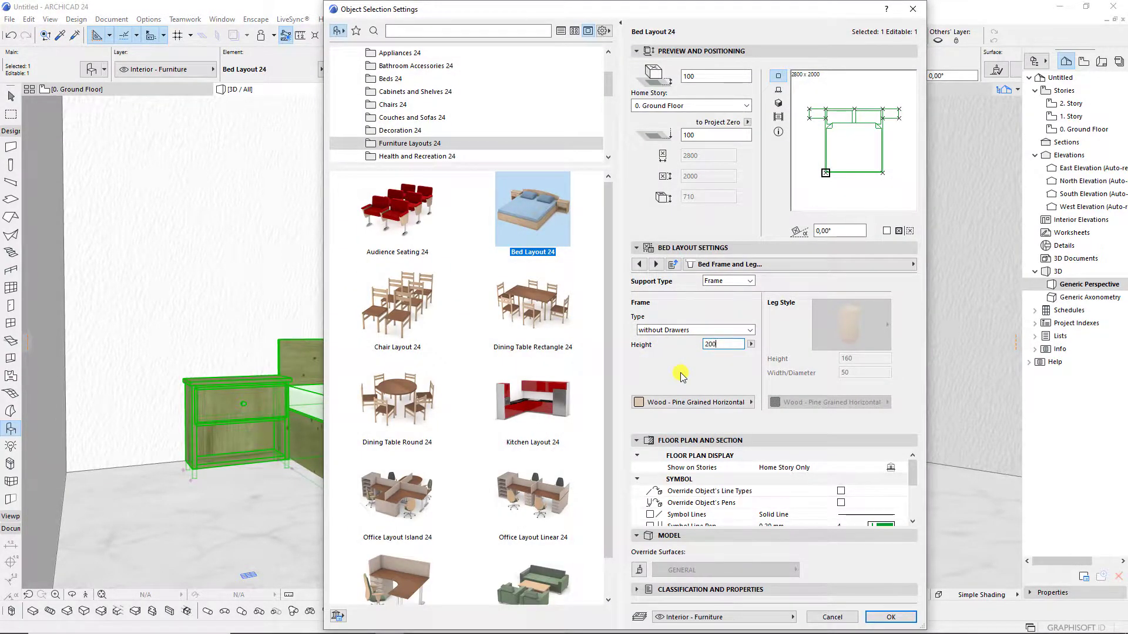
{"action": "key", "text": "Return"}
{"action": "mouse_move", "coordinate": [508, 470]}
{"action": "middle_mouse_down", "text": "shift"}
{"action": "mouse_move", "coordinate": [395, 536]}
{"action": "mouse_move", "coordinate": [288, 469]}
{"action": "mouse_move", "coordinate": [660, 459]}
{"action": "middle_mouse_up", "text": "shift"}
{"action": "scroll", "coordinate": [660, 458], "scroll_direction": "up", "scroll_amount": 3}
{"action": "scroll", "coordinate": [660, 465], "scroll_direction": "down", "scroll_amount": 3}
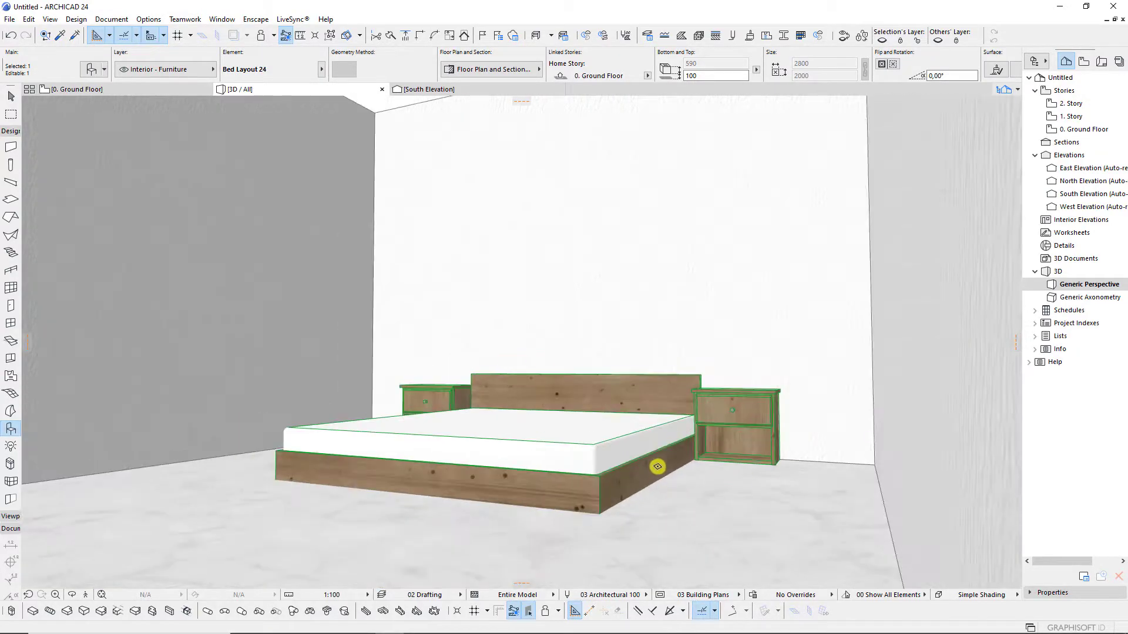
{"action": "scroll", "coordinate": [658, 466], "scroll_direction": "up", "scroll_amount": 1}
{"action": "double_click", "coordinate": [657, 467]}
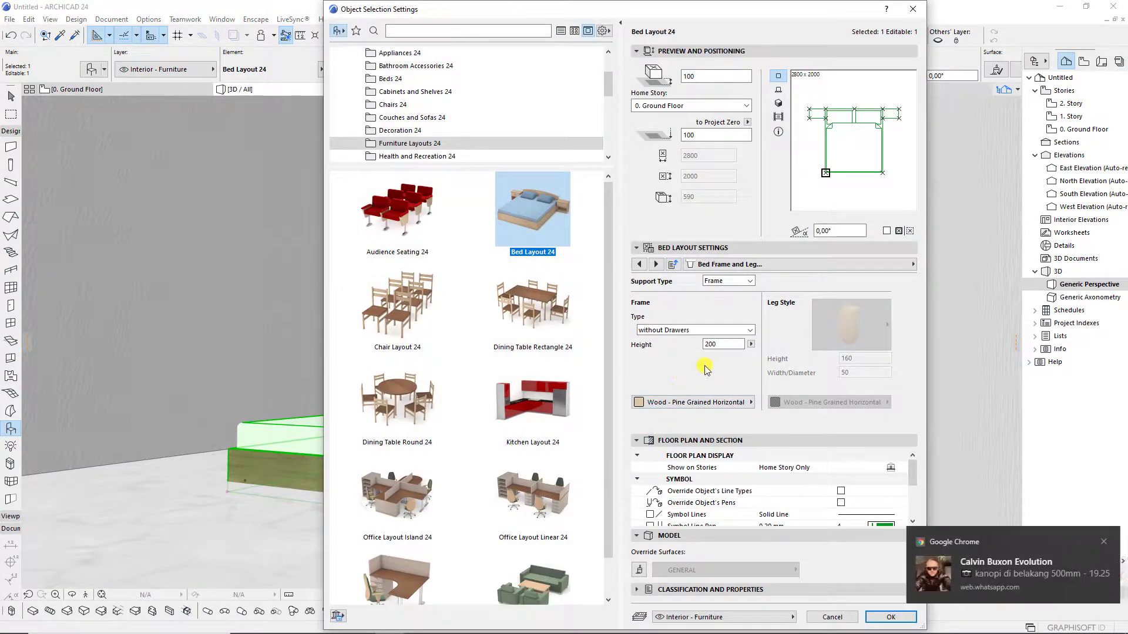
{"action": "left_click", "coordinate": [661, 263]}
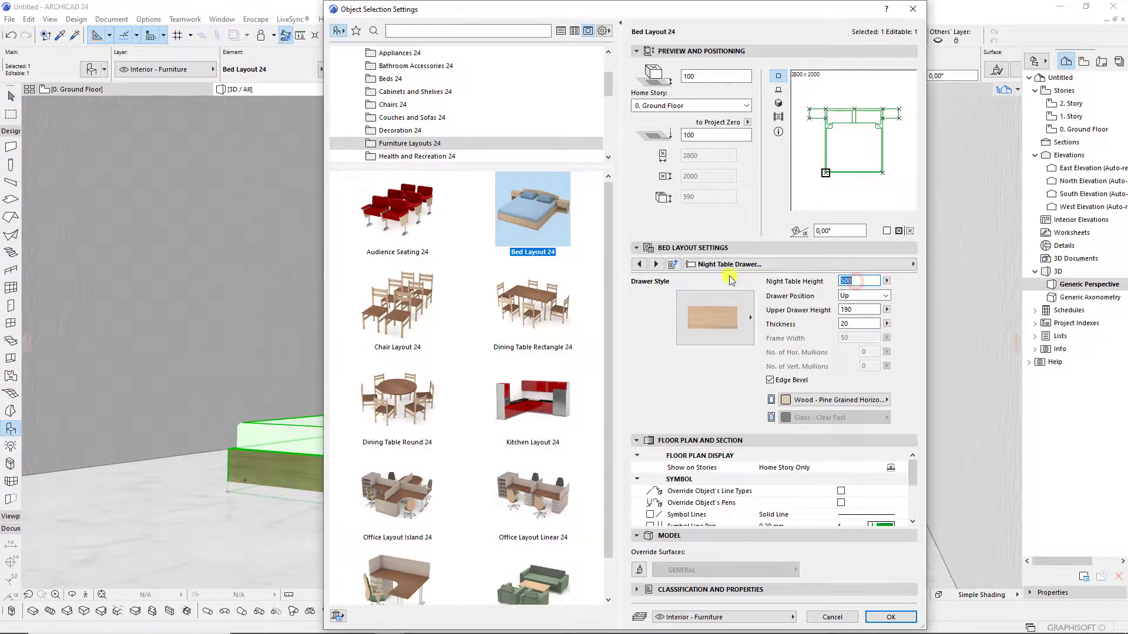
Review the night table knob, cornice, base and lamp options, then view the bed frontally.
{"action": "left_click", "coordinate": [661, 264]}
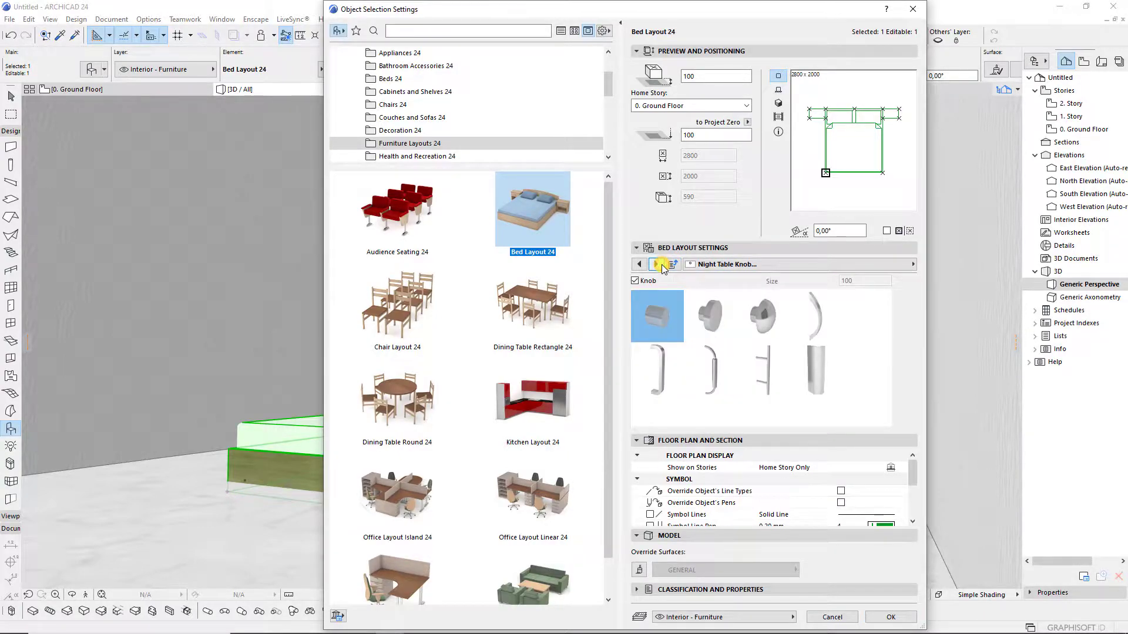
{"action": "left_click", "coordinate": [660, 264]}
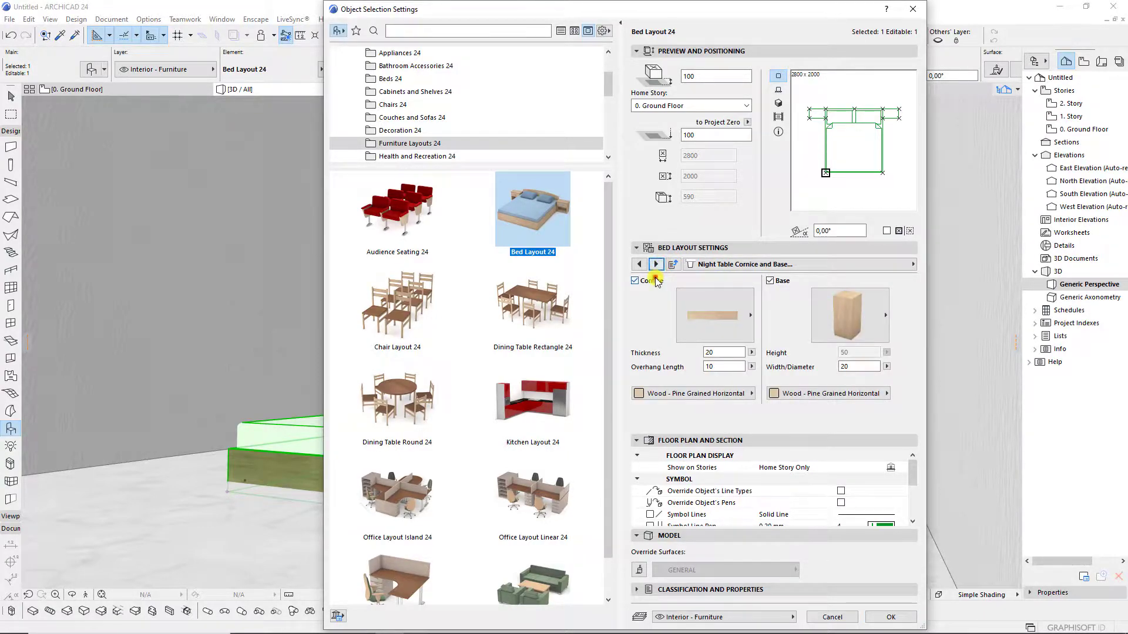
{"action": "left_click", "coordinate": [656, 265]}
{"action": "left_click", "coordinate": [890, 618]}
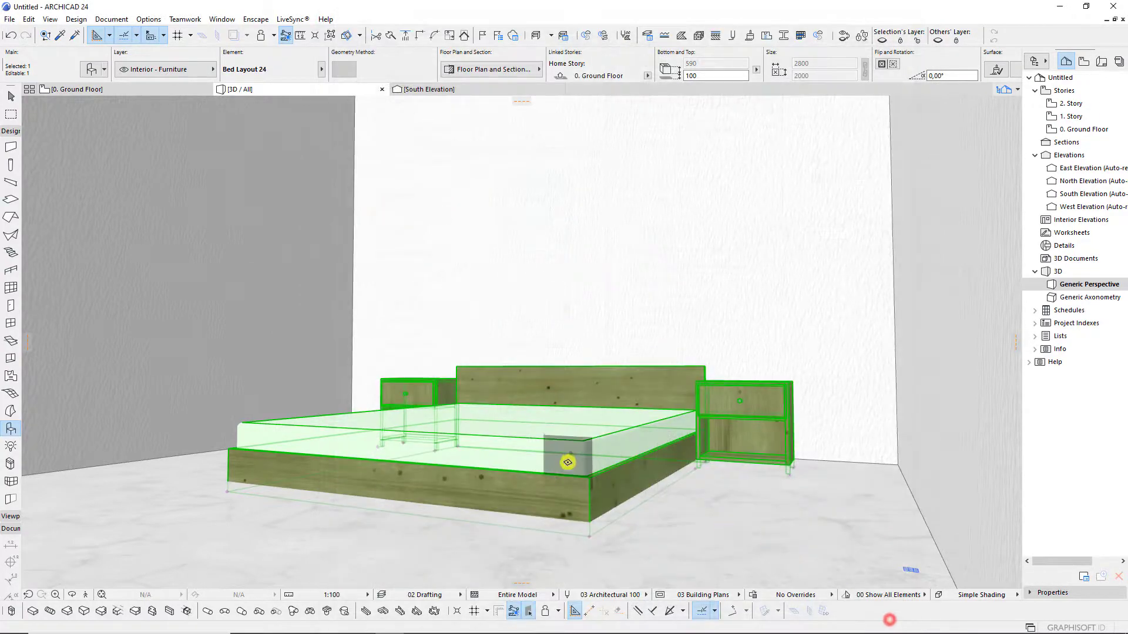
{"action": "middle_click_drag", "start_coordinate": [569, 461], "coordinate": [705, 476], "text": "shift"}
{"action": "scroll", "coordinate": [693, 447], "scroll_direction": "down", "scroll_amount": 5}
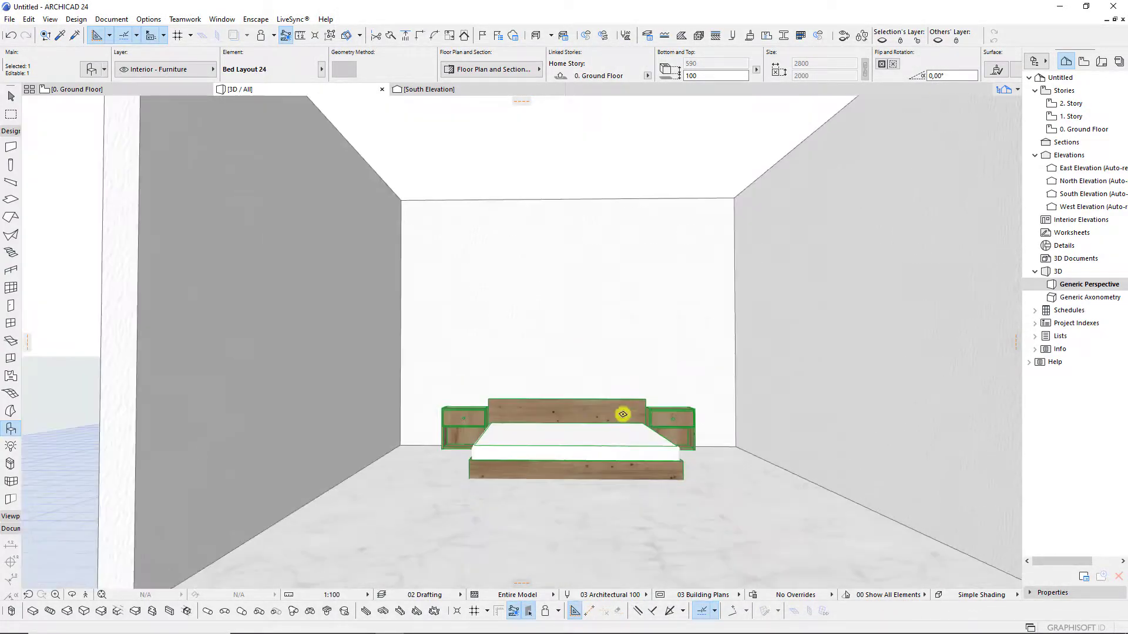
{"action": "scroll", "coordinate": [564, 391], "scroll_direction": "up", "scroll_amount": 3}
Set the headboard Rear Height to 500 in the headboard, mattress and pillow options.
{"action": "key", "text": "ctrl+t"}
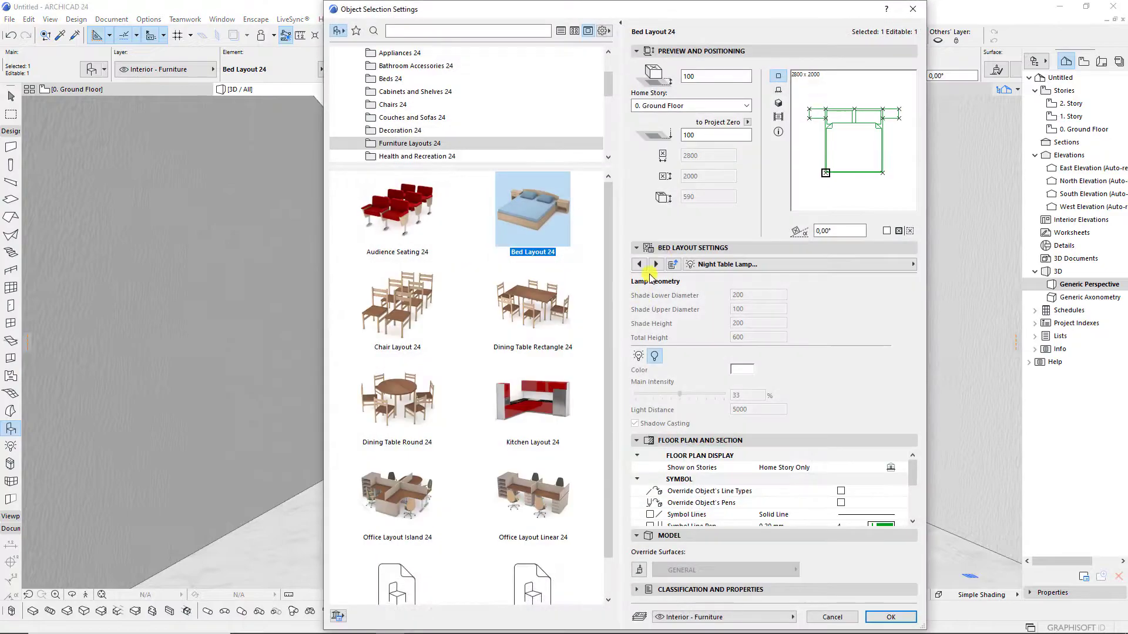
{"action": "left_click", "coordinate": [640, 262]}
{"action": "left_click", "coordinate": [640, 262]}
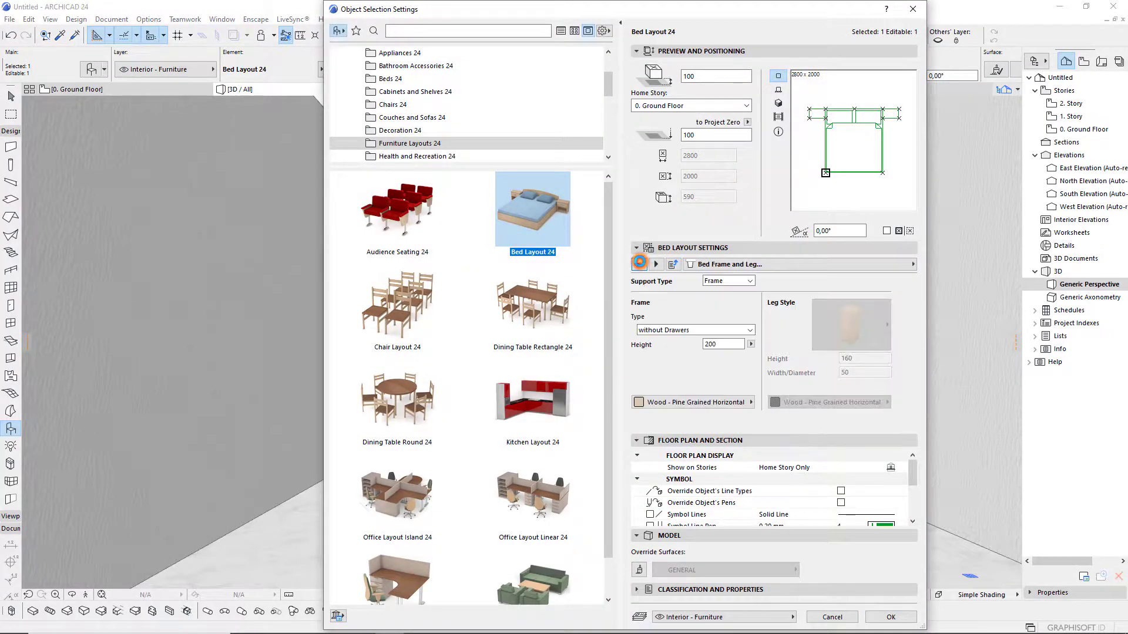
{"action": "left_click", "coordinate": [640, 262]}
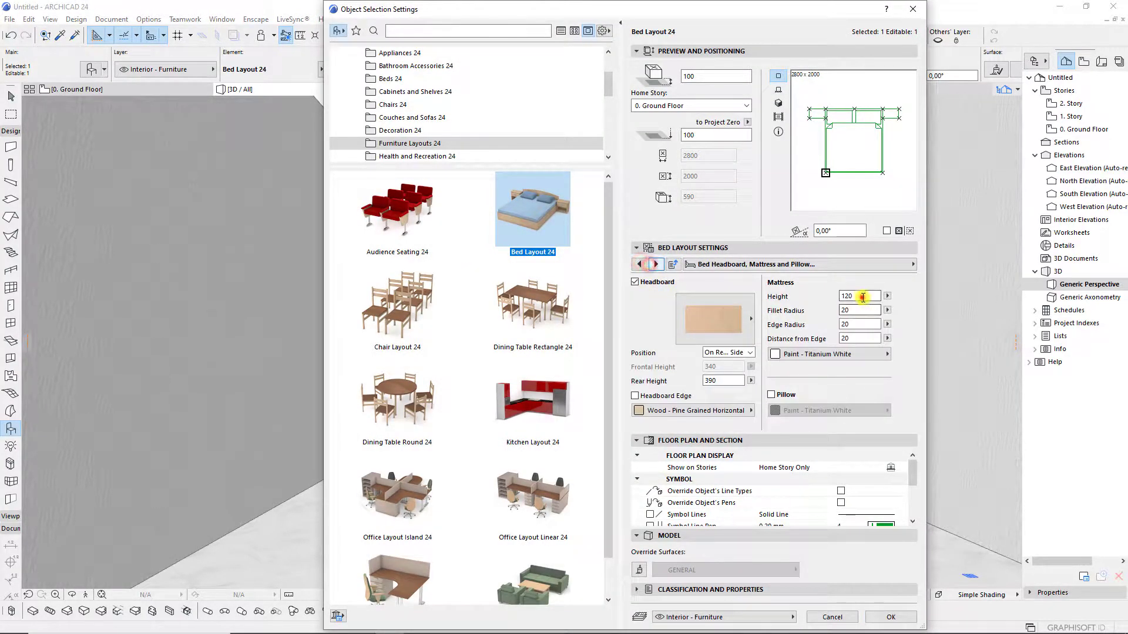
{"action": "double_click", "coordinate": [862, 297]}
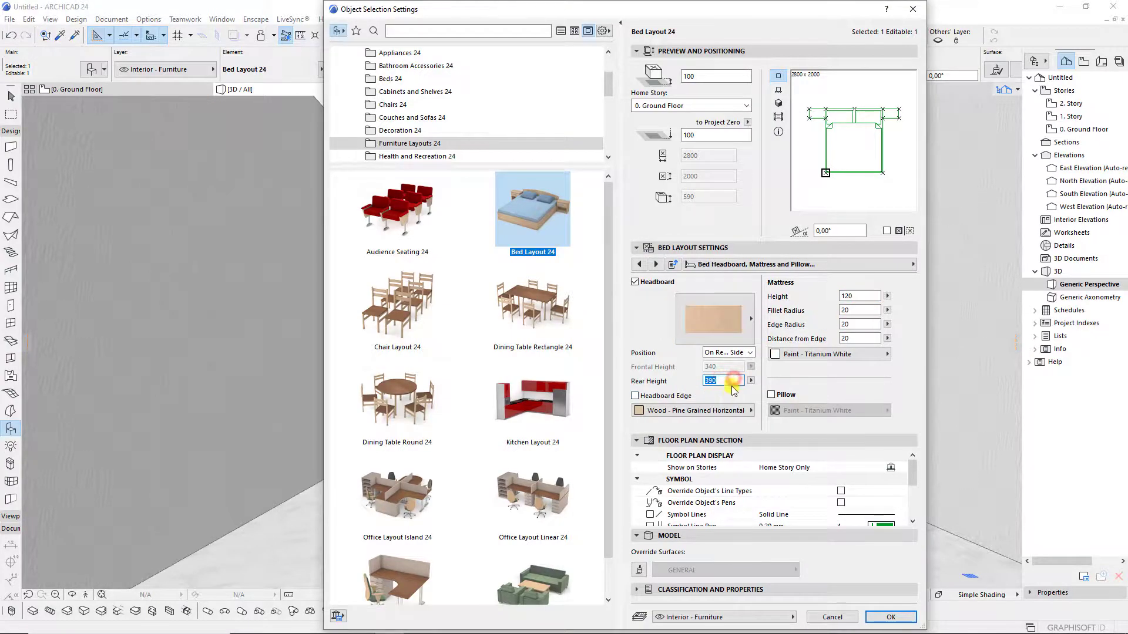
{"action": "left_click", "coordinate": [723, 381]}
{"action": "type", "text": "500"}
{"action": "key", "text": "Return"}
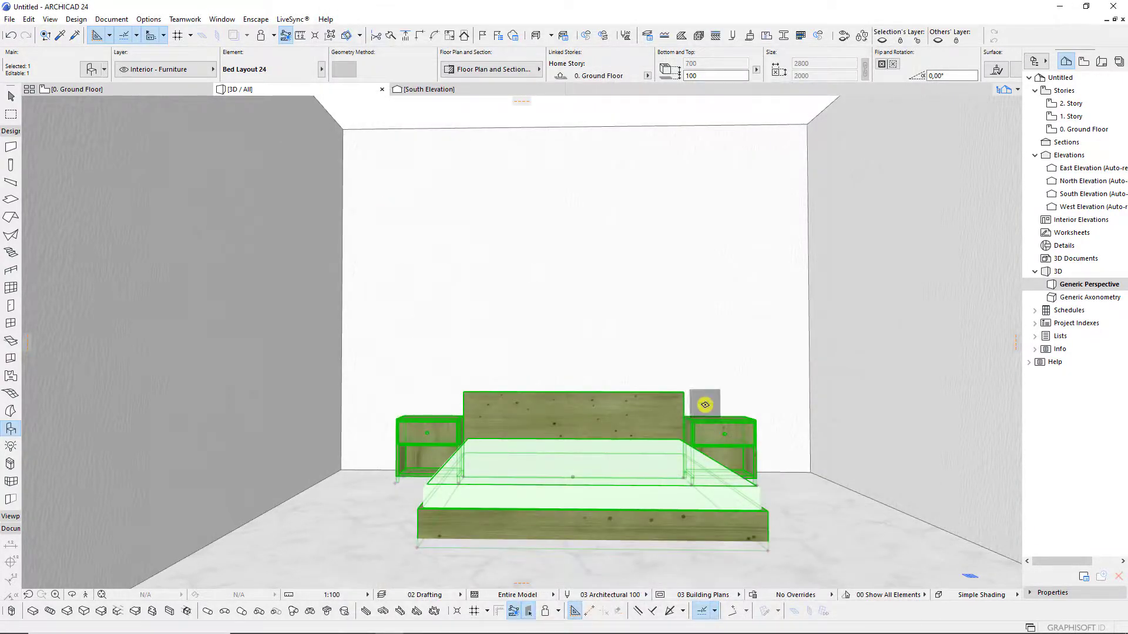
{"action": "double_click", "coordinate": [705, 405]}
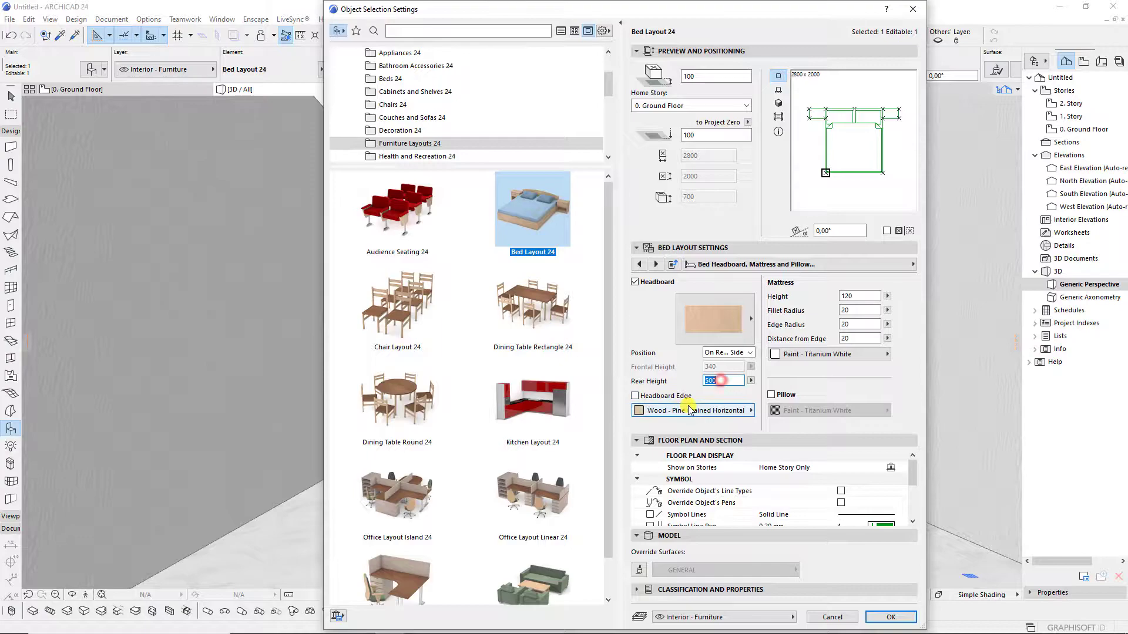
{"action": "key", "text": "Return"}
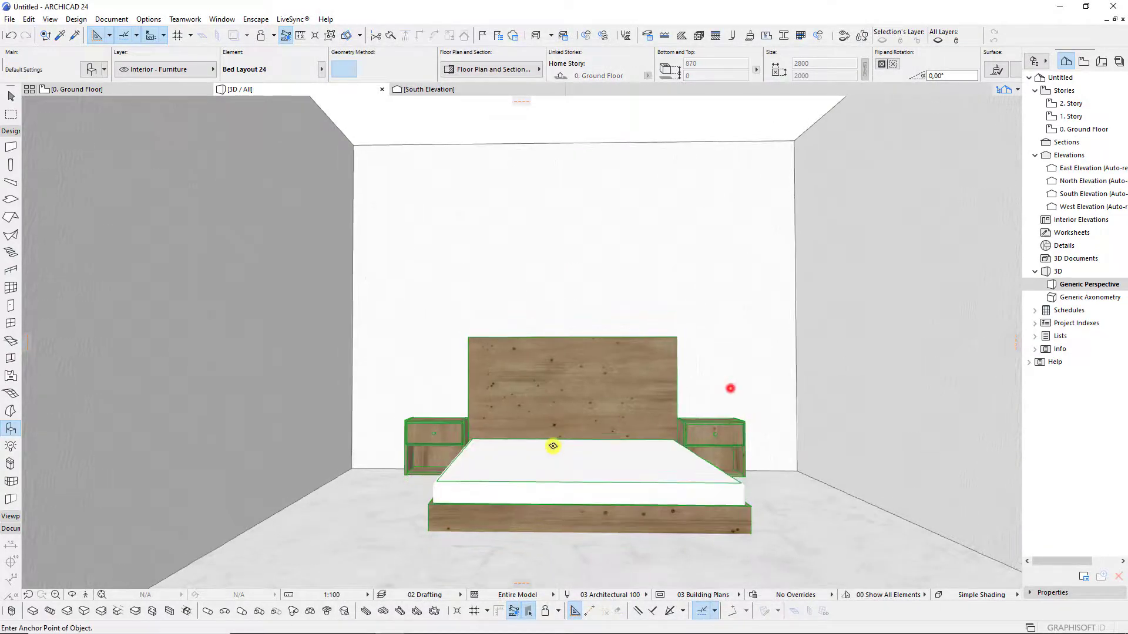
Recentre on the bed and reapply its settings to confirm the 500 rear headboard height.
{"action": "scroll", "coordinate": [549, 445], "scroll_direction": "down", "scroll_amount": 3}
{"action": "middle_click_drag", "start_coordinate": [567, 453], "coordinate": [538, 456]}
{"action": "scroll", "coordinate": [536, 410], "scroll_direction": "up", "scroll_amount": 2}
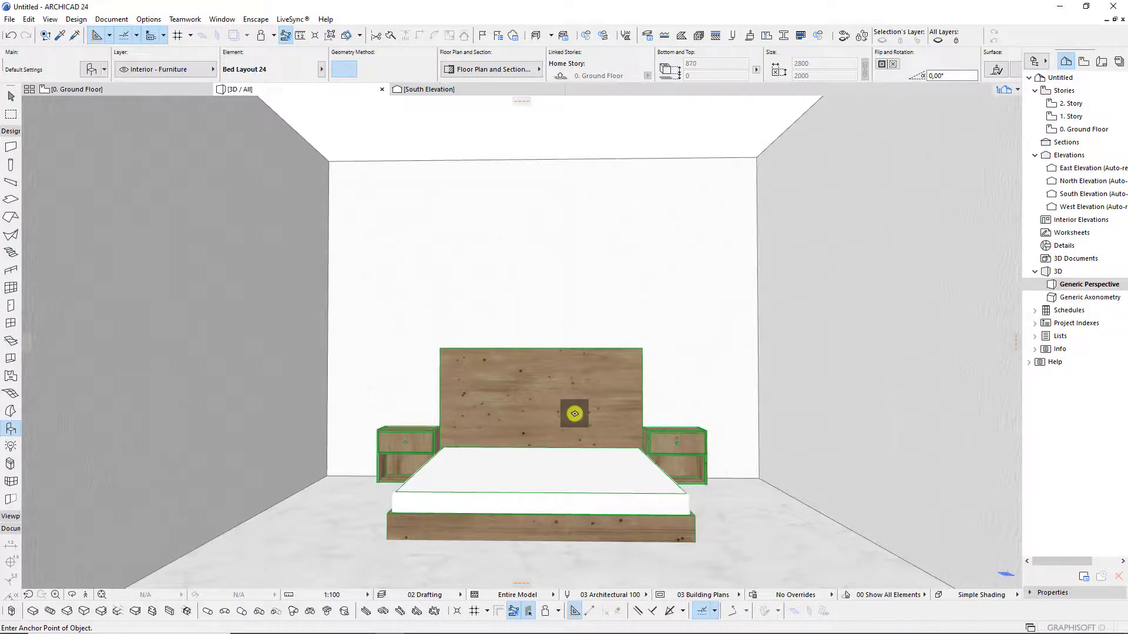
{"action": "left_click", "coordinate": [567, 404]}
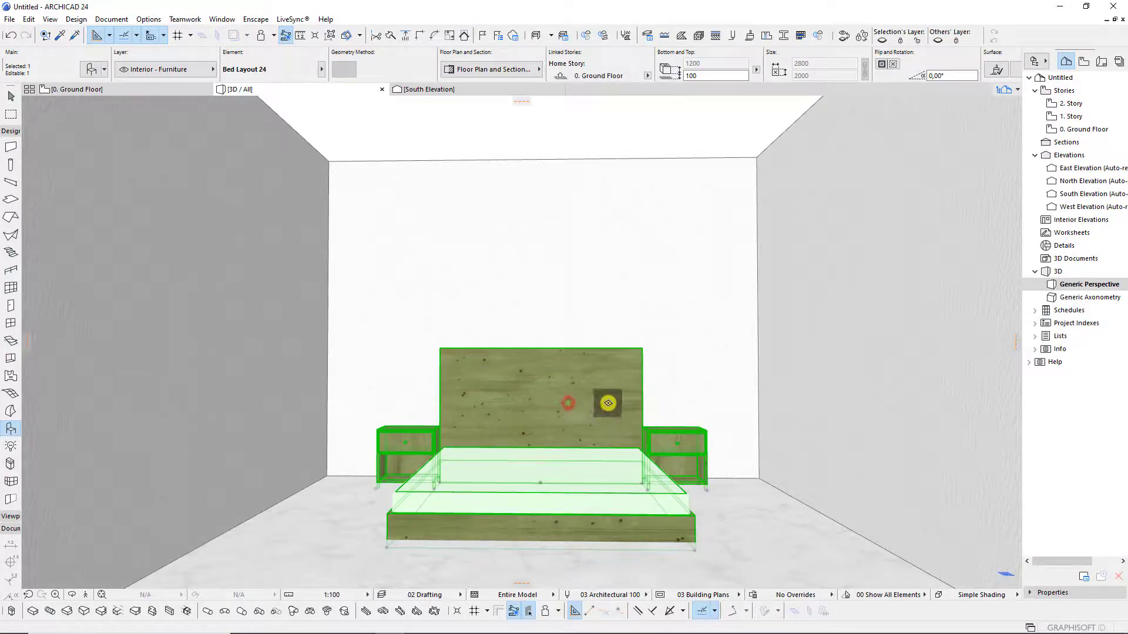
{"action": "scroll", "coordinate": [582, 420], "scroll_direction": "up", "scroll_amount": 1}
{"action": "scroll", "coordinate": [646, 434], "scroll_direction": "up", "scroll_amount": 3}
{"action": "double_click", "coordinate": [617, 418]}
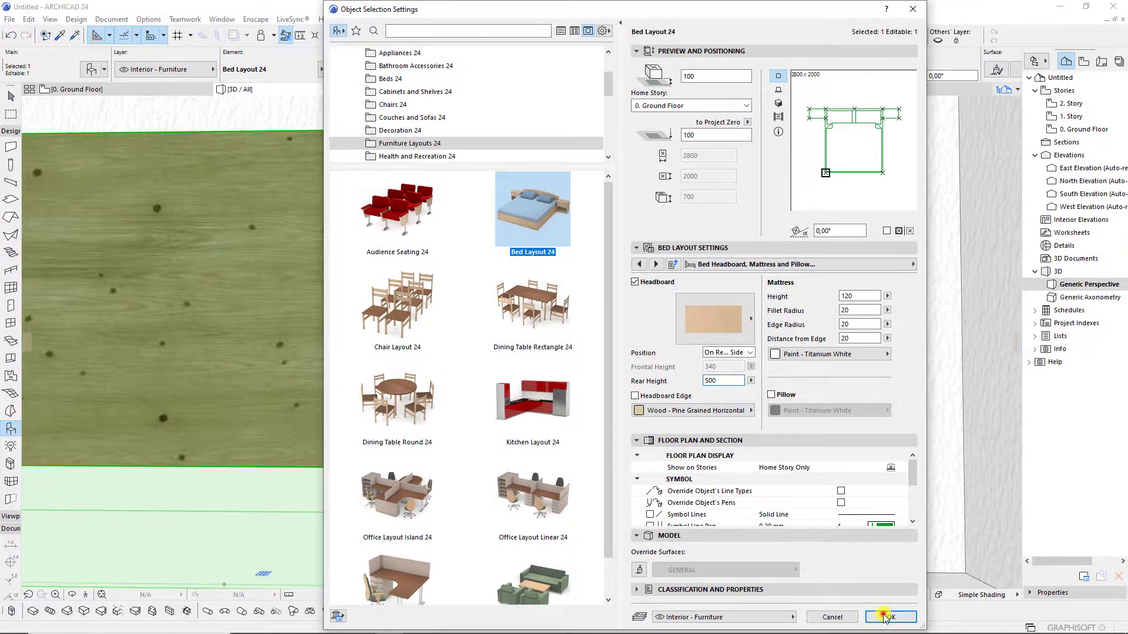
{"action": "left_click", "coordinate": [886, 617]}
{"action": "double_click", "coordinate": [604, 418]}
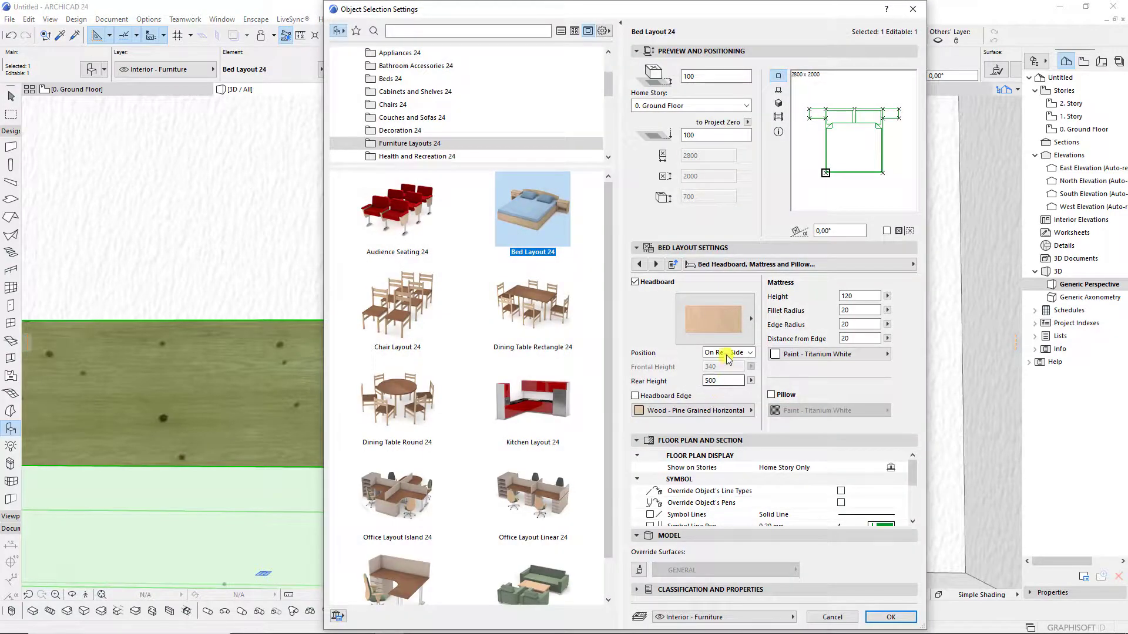
{"action": "left_click", "coordinate": [657, 265]}
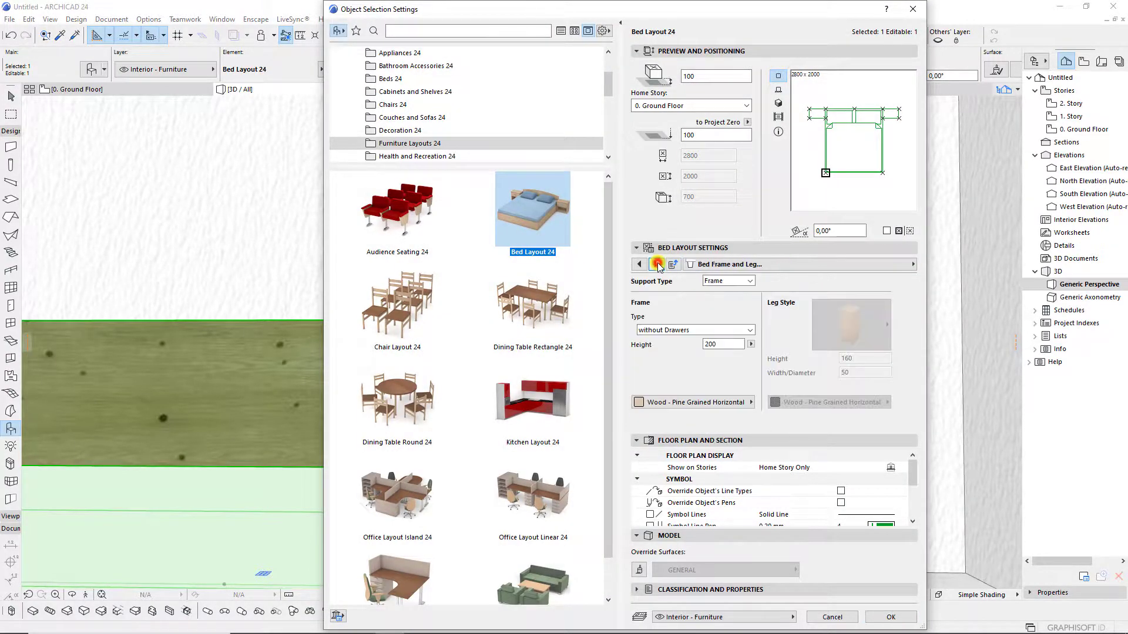
{"action": "left_click", "coordinate": [657, 264]}
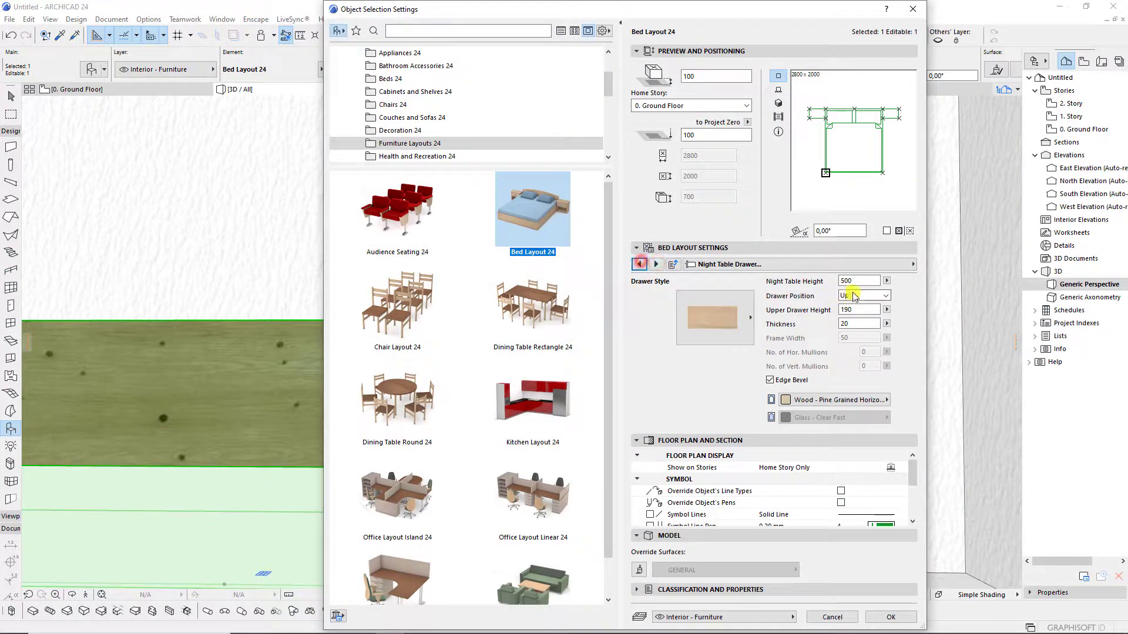
Change the bed layout's Resolution under 3D Representation and Surfaces.
{"action": "left_click", "coordinate": [890, 617]}
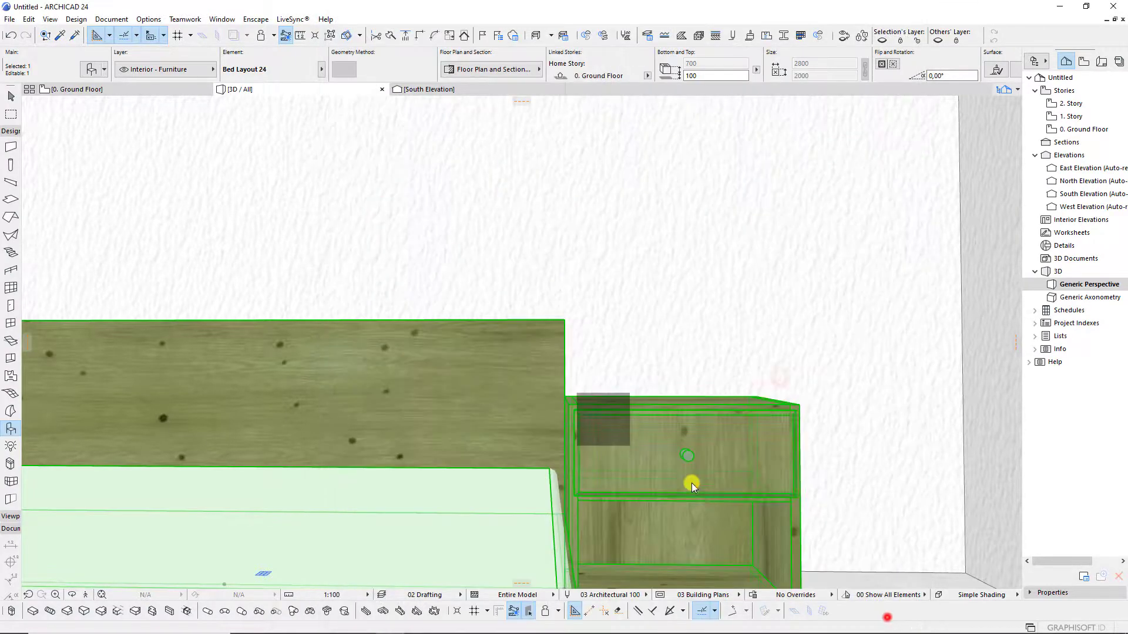
{"action": "mouse_move", "coordinate": [695, 472]}
{"action": "middle_mouse_down", "text": "shift"}
{"action": "mouse_move", "coordinate": [605, 360]}
{"action": "mouse_move", "coordinate": [509, 330]}
{"action": "mouse_move", "coordinate": [531, 484]}
{"action": "mouse_move", "coordinate": [680, 451]}
{"action": "middle_mouse_up", "text": "shift"}
{"action": "scroll", "coordinate": [680, 451], "scroll_direction": "down", "scroll_amount": 5}
{"action": "double_click", "coordinate": [714, 410]}
{"action": "left_click", "coordinate": [657, 264]}
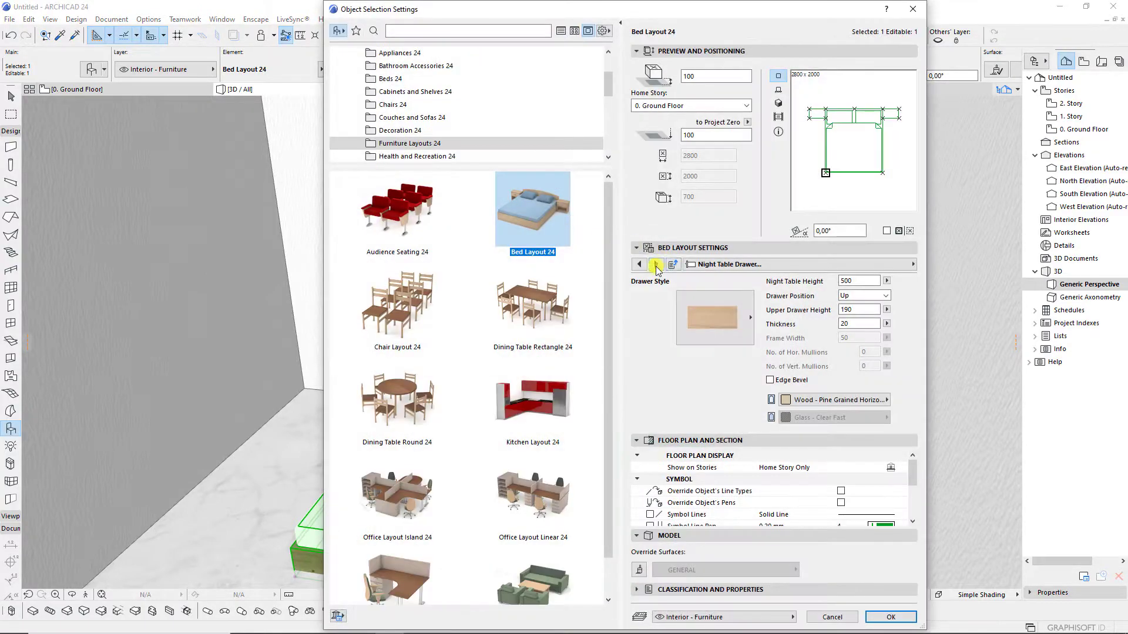
{"action": "left_click", "coordinate": [655, 264]}
{"action": "left_click", "coordinate": [655, 264]}
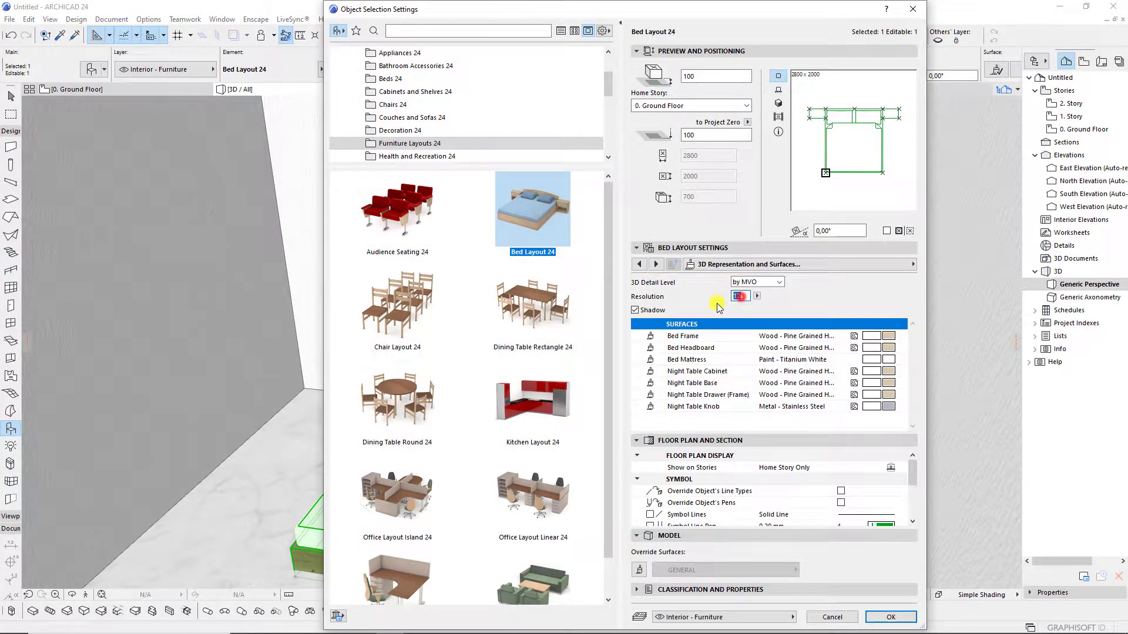
{"action": "type", "text": "30"}
{"action": "key", "text": "Return"}
Activate the rotated-rectangle Slab tool and switch to the 0. Ground Floor plan.
{"action": "scroll", "coordinate": [721, 330], "scroll_direction": "up", "scroll_amount": 3}
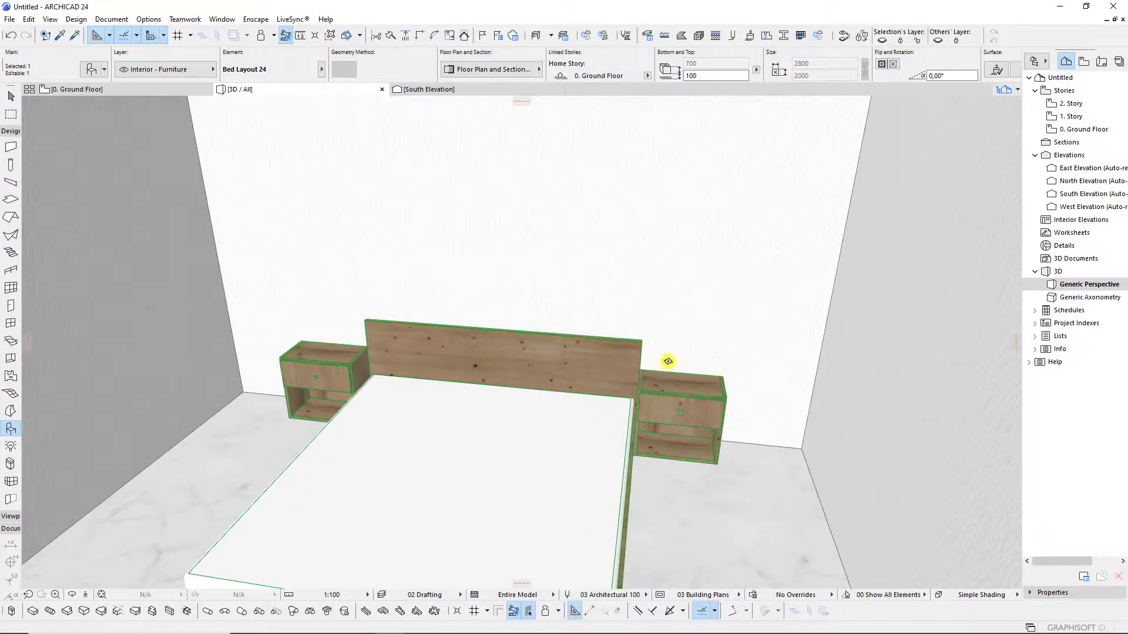
{"action": "key", "text": "s"}
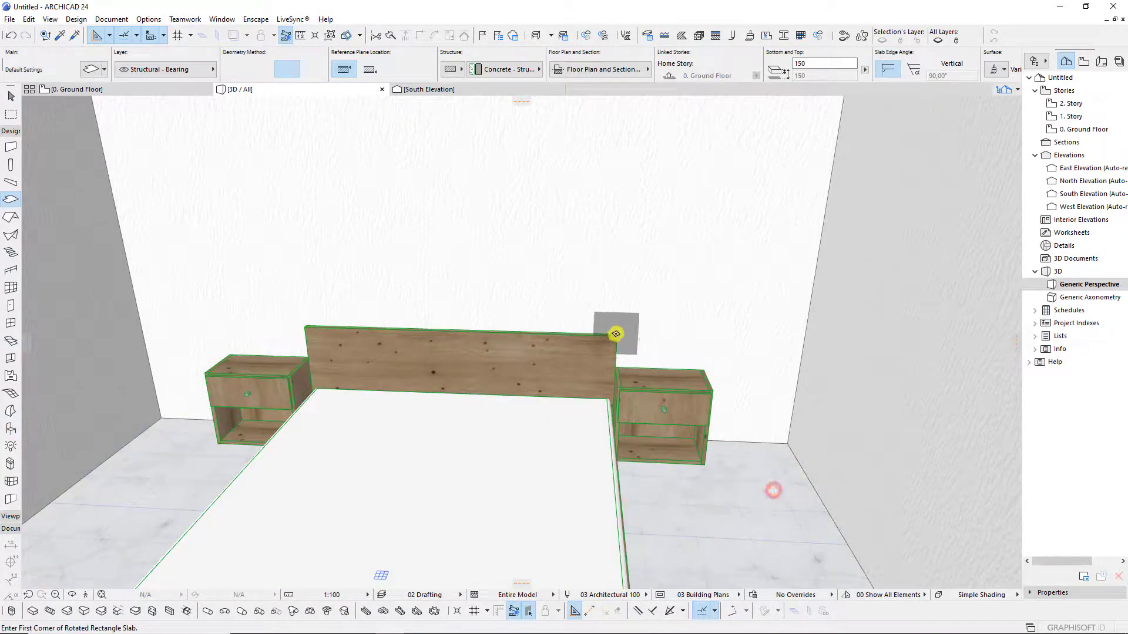
{"action": "scroll", "coordinate": [796, 505], "scroll_direction": "down", "scroll_amount": 1}
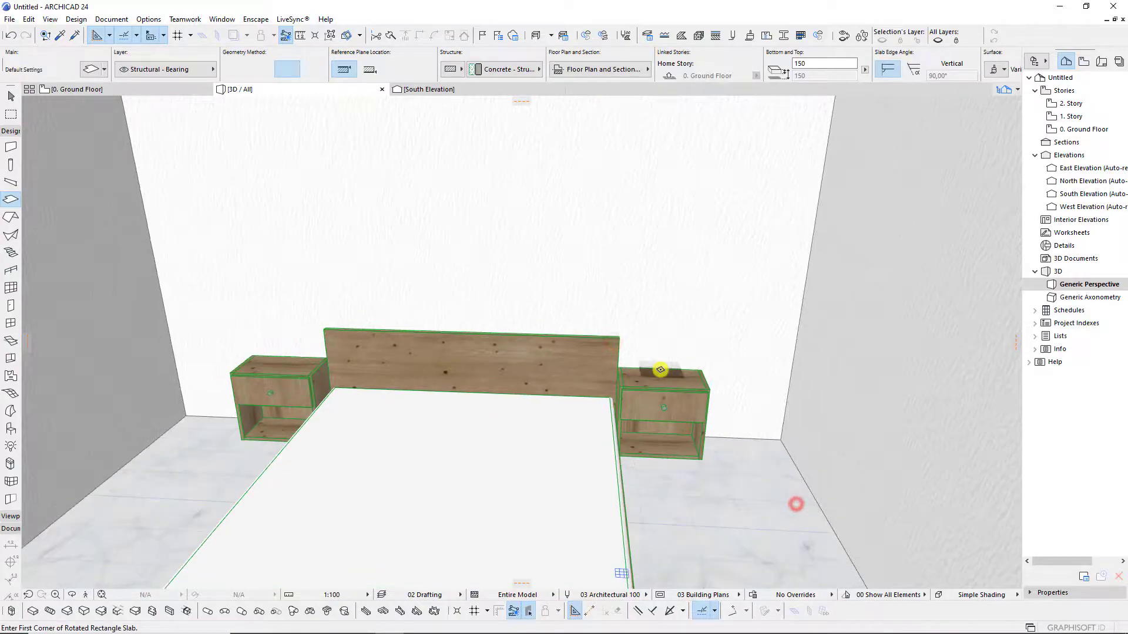
{"action": "key", "text": "F2"}
Draw a rotated-rectangle slab from the right wall corner over the right night table.
{"action": "left_click", "coordinate": [787, 193]}
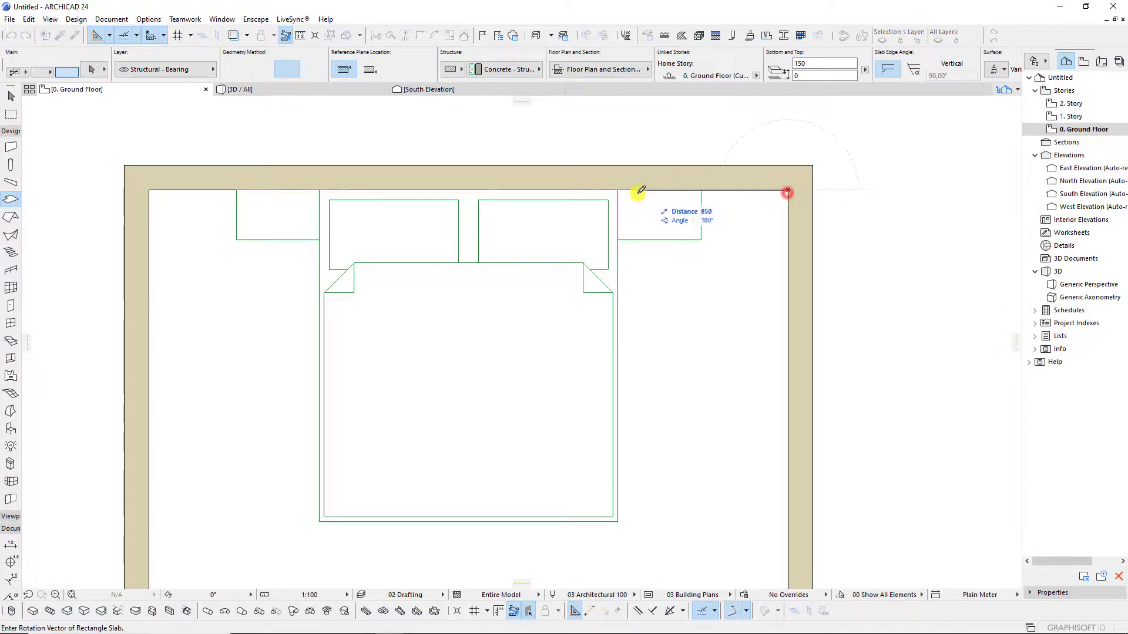
{"action": "left_click", "coordinate": [618, 189]}
{"action": "left_click", "coordinate": [617, 240]}
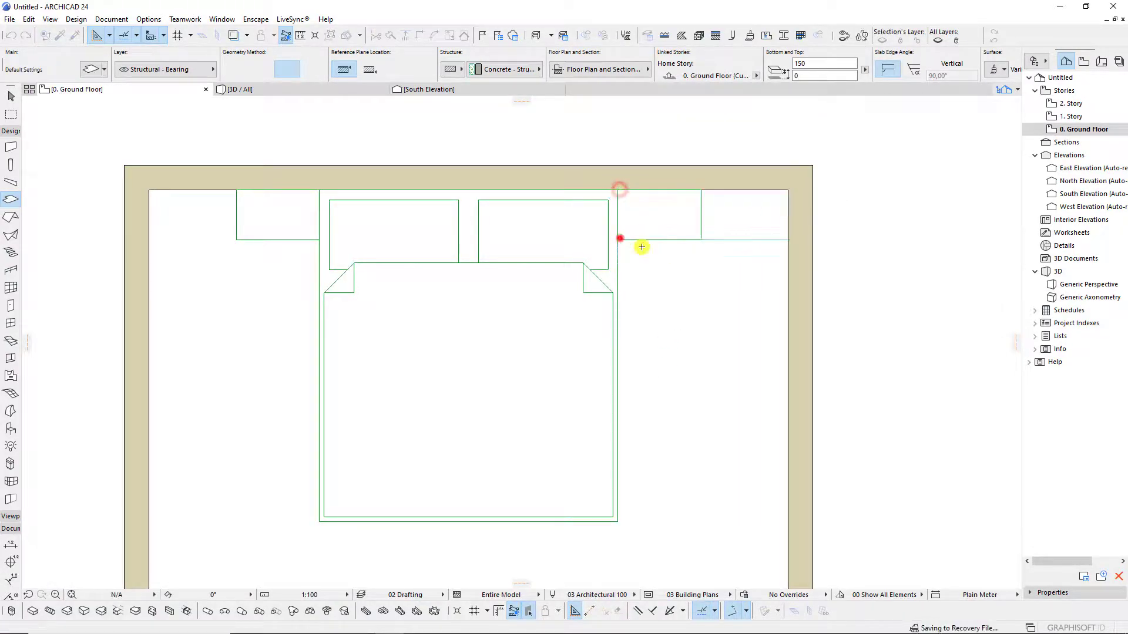
Copy the slab to the left wall corner and return to the 3D view.
{"action": "left_click", "coordinate": [736, 220]}
{"action": "left_click", "coordinate": [618, 190]}
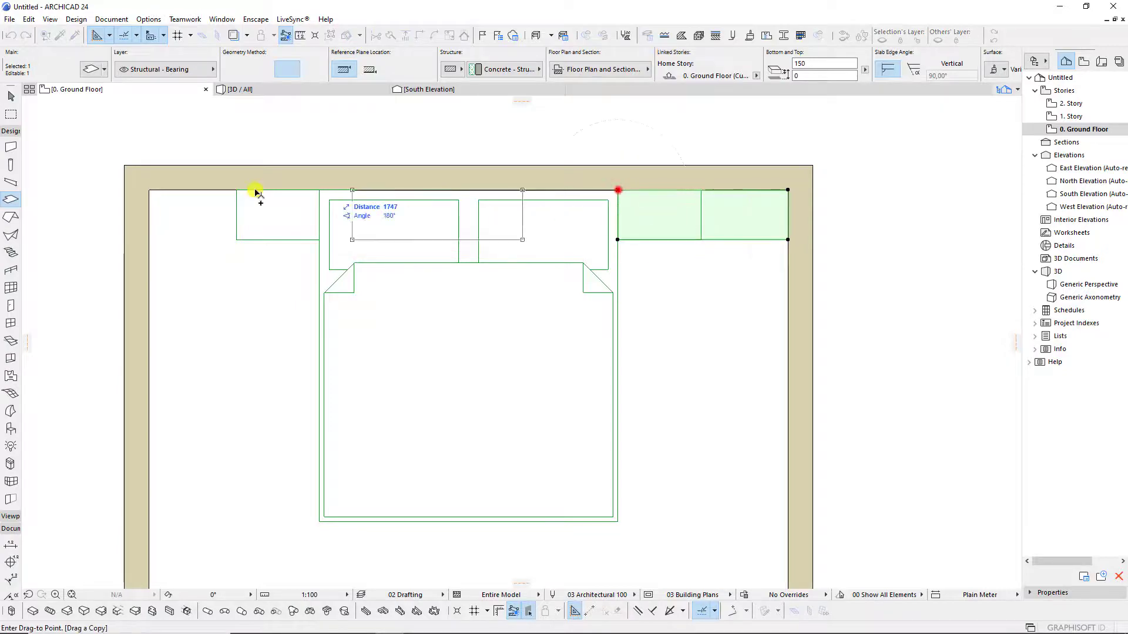
{"action": "left_click", "coordinate": [149, 190]}
{"action": "key", "text": "Escape"}
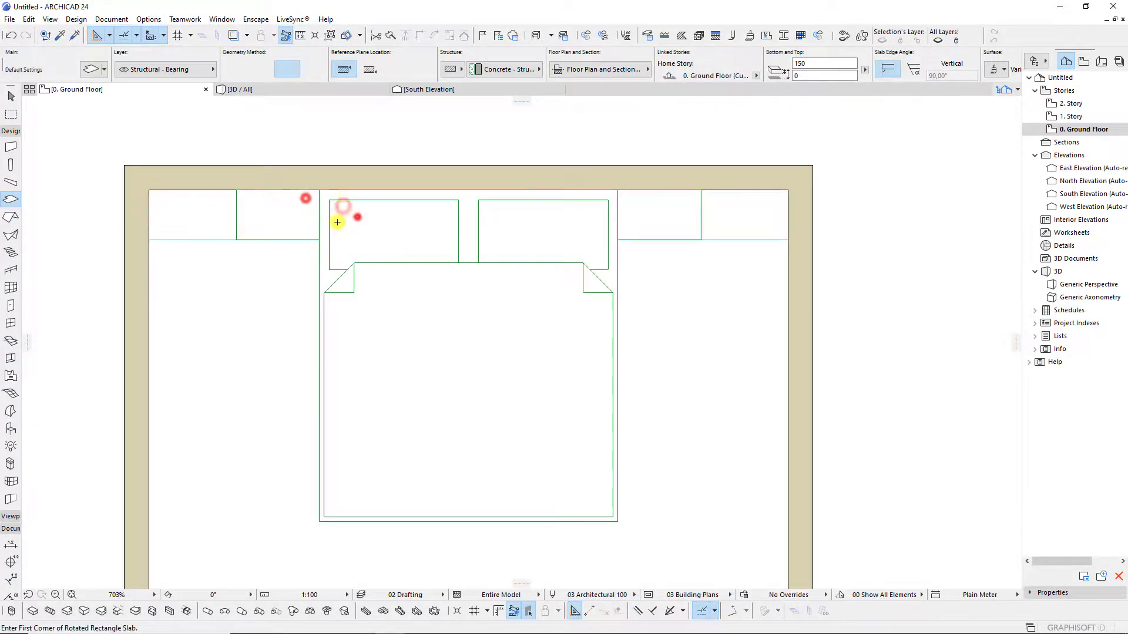
{"action": "left_click", "coordinate": [286, 89]}
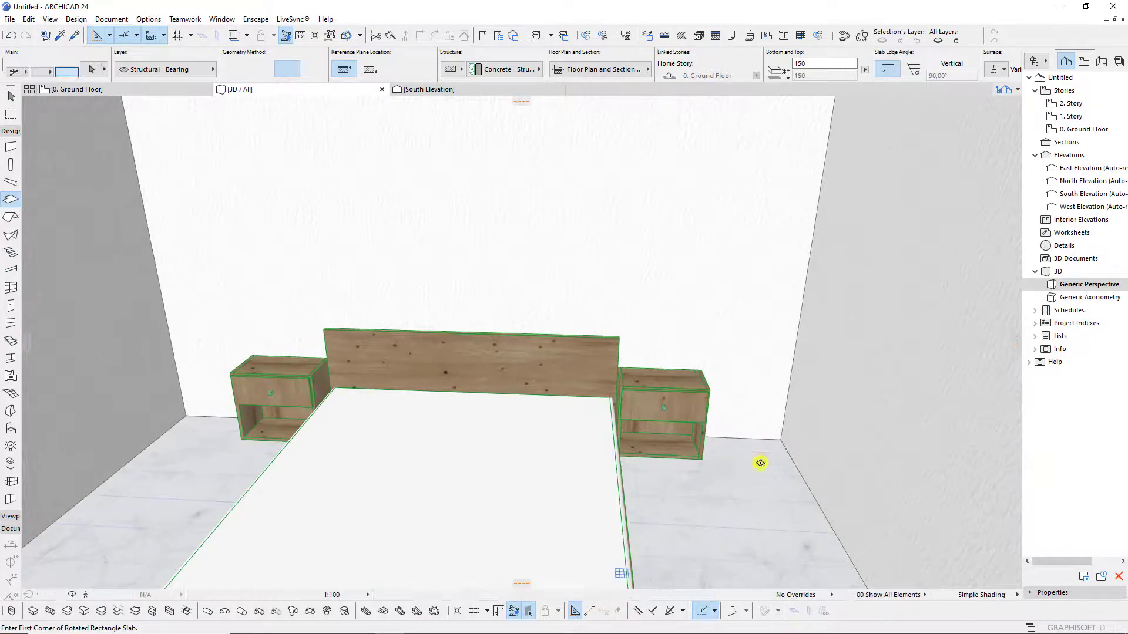
Select both small slabs and raise them 500 so their tops sit at 800.
{"action": "scroll", "coordinate": [699, 470], "scroll_direction": "down", "scroll_amount": 3}
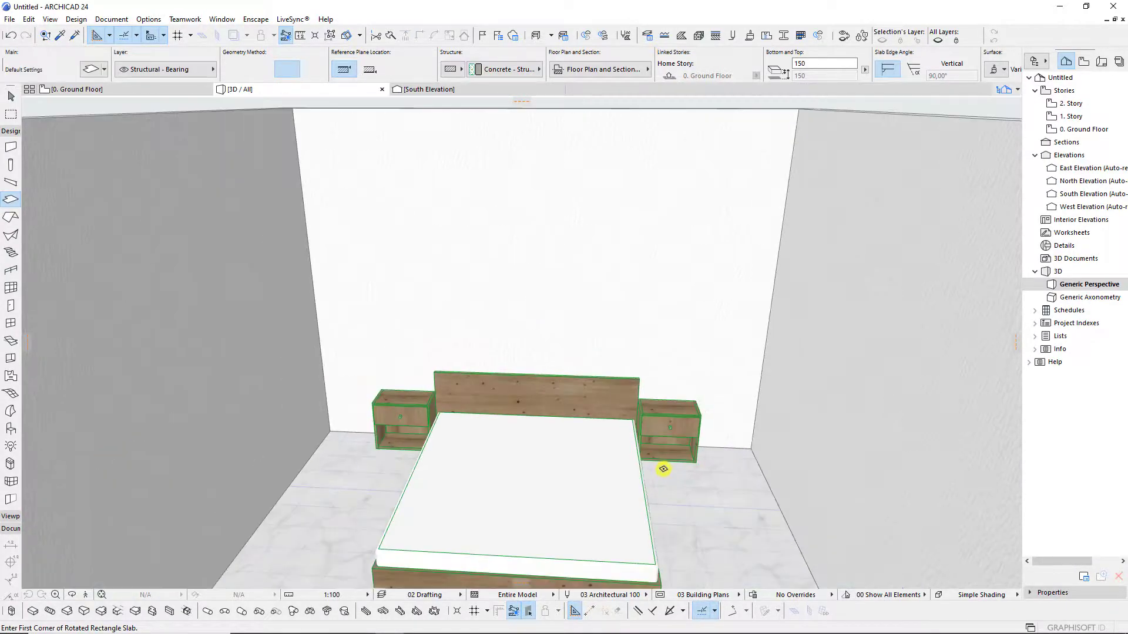
{"action": "scroll", "coordinate": [656, 461], "scroll_direction": "down", "scroll_amount": 1}
{"action": "mouse_move", "coordinate": [655, 458]}
{"action": "middle_mouse_down", "text": "shift"}
{"action": "mouse_move", "coordinate": [690, 376]}
{"action": "mouse_move", "coordinate": [437, 475]}
{"action": "middle_mouse_up", "text": "shift"}
{"action": "left_click", "coordinate": [436, 474]}
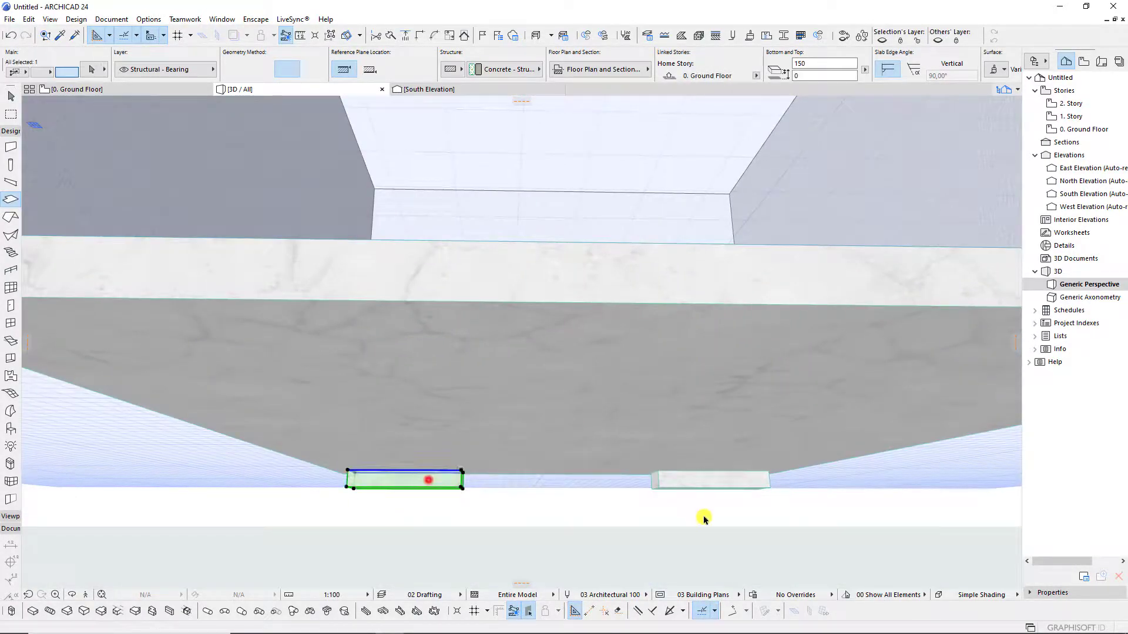
{"action": "left_click", "coordinate": [707, 486], "text": "shift"}
{"action": "mouse_move", "coordinate": [708, 485]}
{"action": "middle_mouse_down", "text": "shift"}
{"action": "mouse_move", "coordinate": [689, 470]}
{"action": "mouse_move", "coordinate": [761, 456]}
{"action": "middle_mouse_up", "text": "shift"}
{"action": "key", "text": "ctrl+d"}
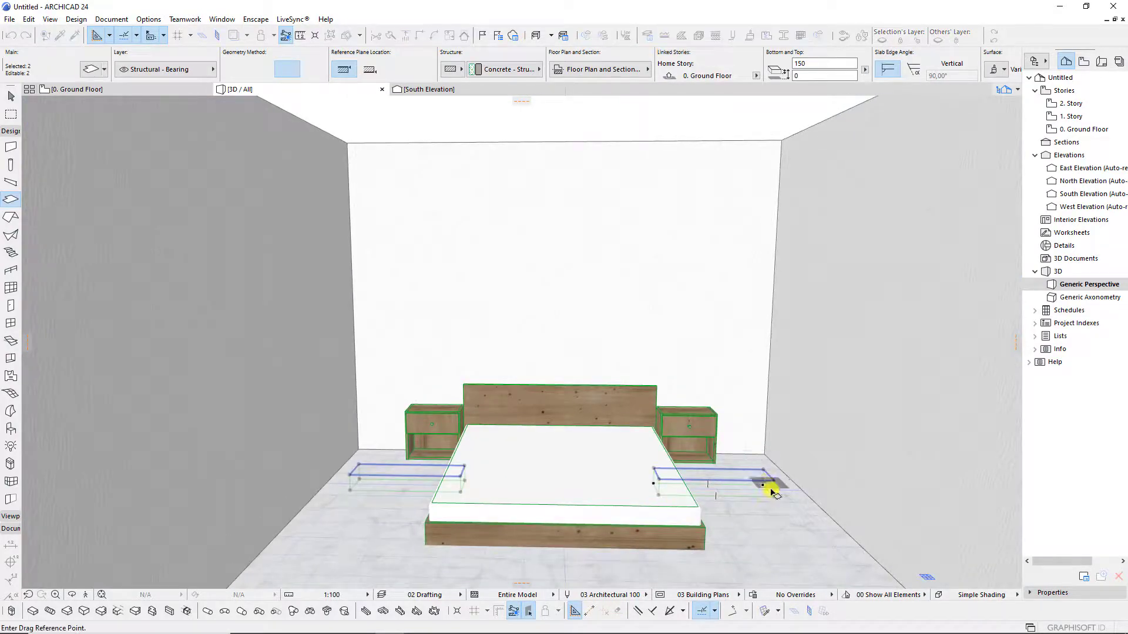
{"action": "left_click", "coordinate": [773, 497]}
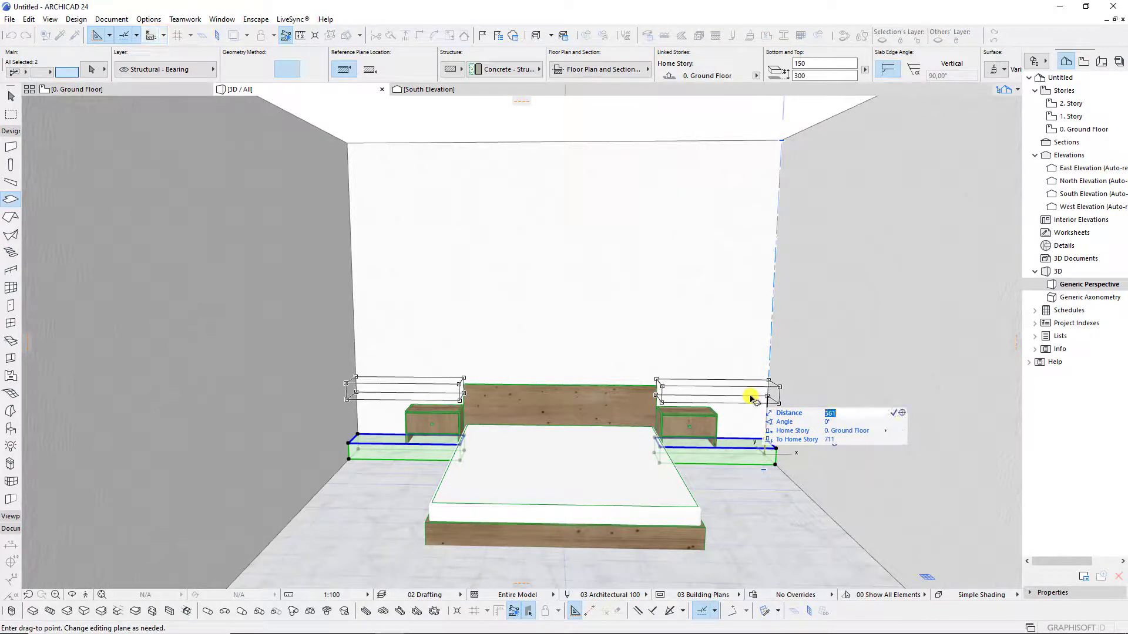
{"action": "type", "text": "500"}
{"action": "key", "text": "Return"}
Reduce the slabs' thickness, first to 100 and then thinner, forming floating shelves.
{"action": "mouse_move", "coordinate": [752, 491]}
{"action": "middle_mouse_down", "text": "shift"}
{"action": "mouse_move", "coordinate": [758, 418]}
{"action": "mouse_move", "coordinate": [662, 372]}
{"action": "mouse_move", "coordinate": [684, 395]}
{"action": "middle_mouse_up", "text": "shift"}
{"action": "scroll", "coordinate": [683, 394], "scroll_direction": "up", "scroll_amount": 2}
{"action": "scroll", "coordinate": [685, 406], "scroll_direction": "up", "scroll_amount": 2}
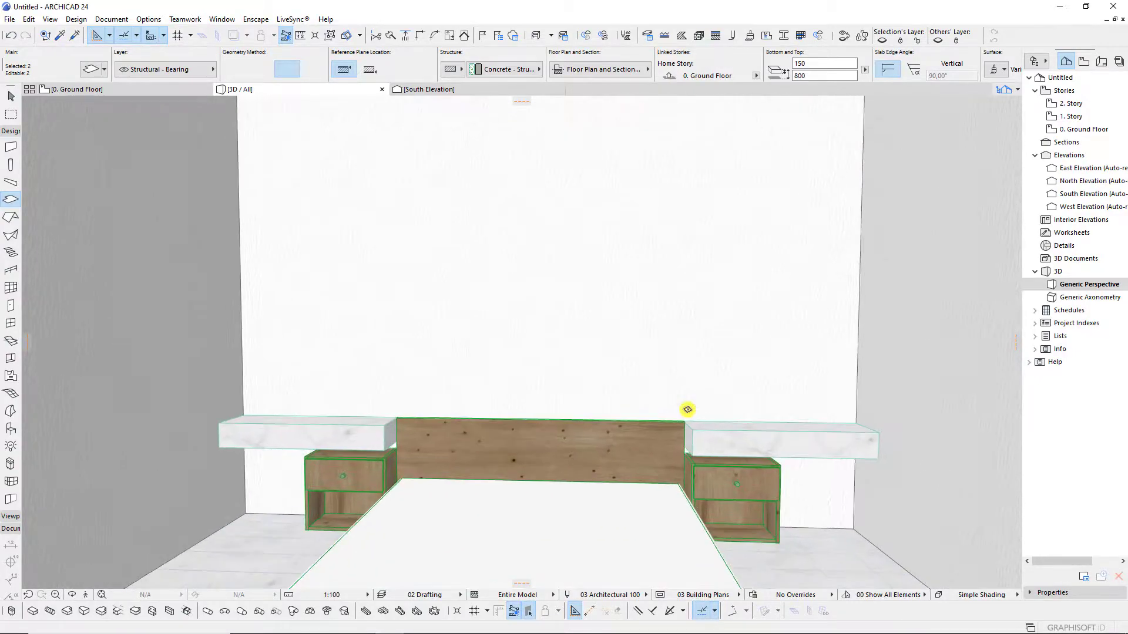
{"action": "key", "text": "ctrl+t"}
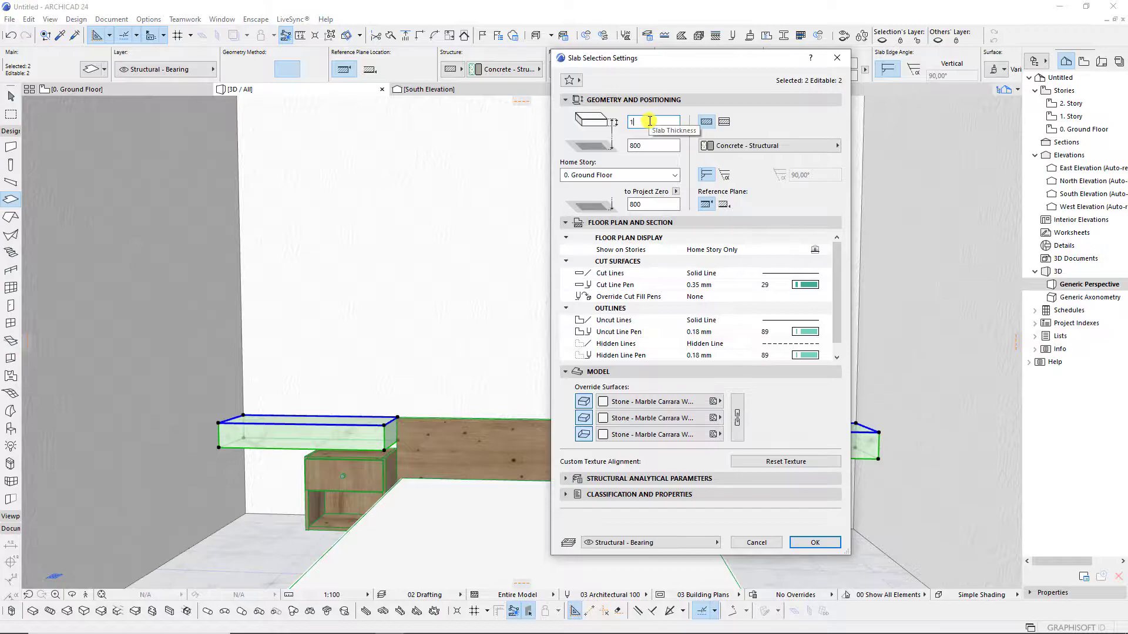
{"action": "type", "text": "00"}
{"action": "key", "text": "Return"}
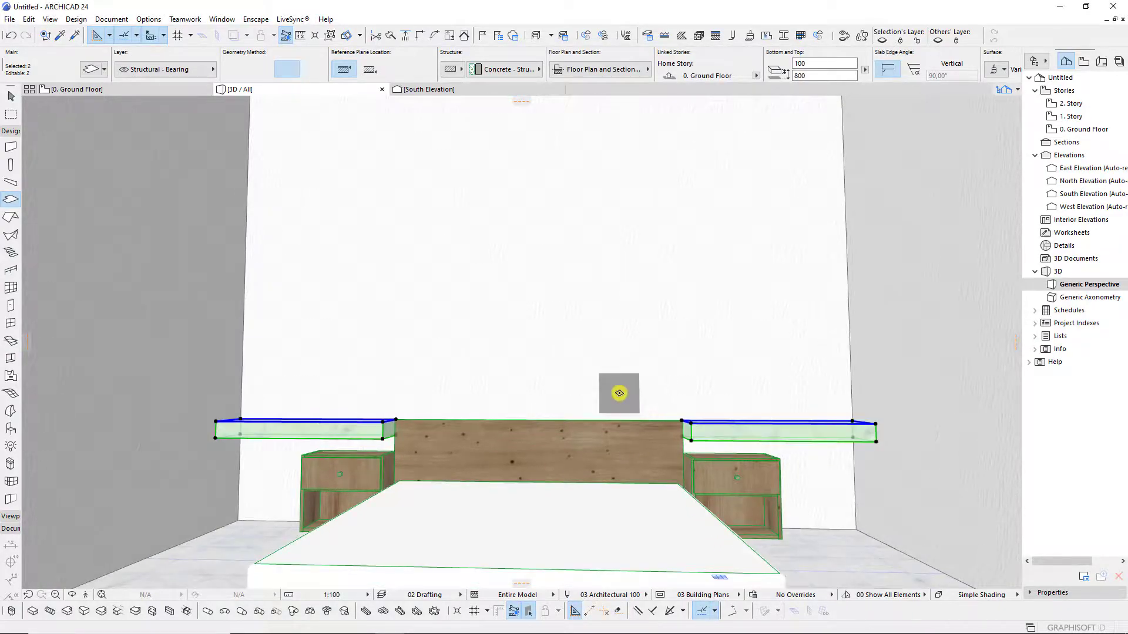
{"action": "key", "text": "ctrl+t"}
{"action": "type", "text": "7"}
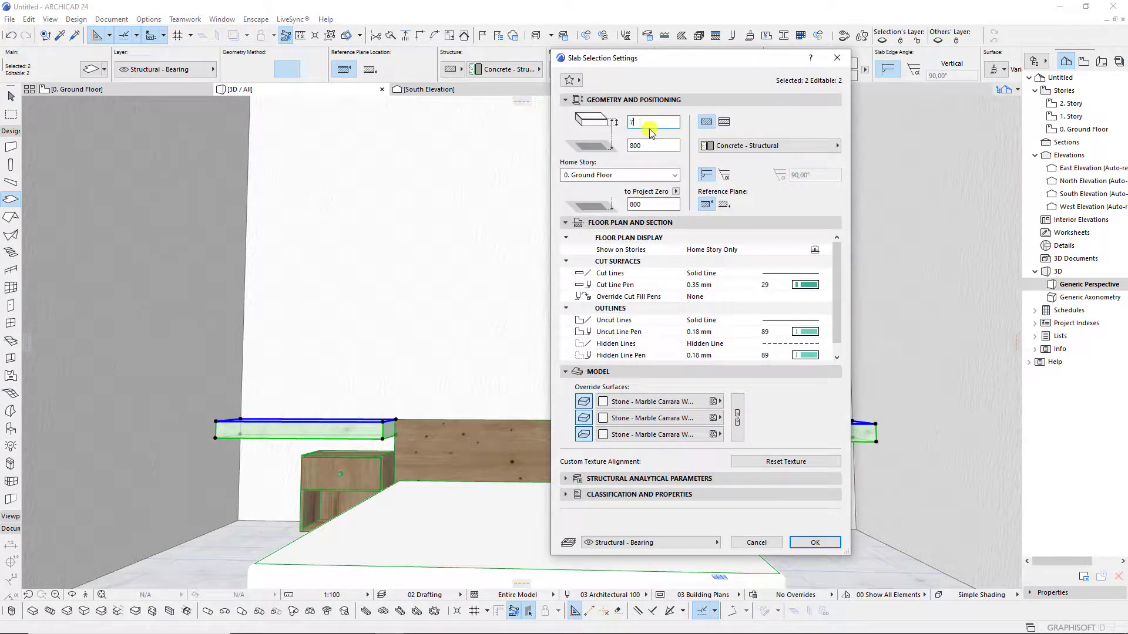
{"action": "type", "text": "0"}
{"action": "key", "text": "Return"}
{"action": "scroll", "coordinate": [587, 379], "scroll_direction": "down", "scroll_amount": 5}
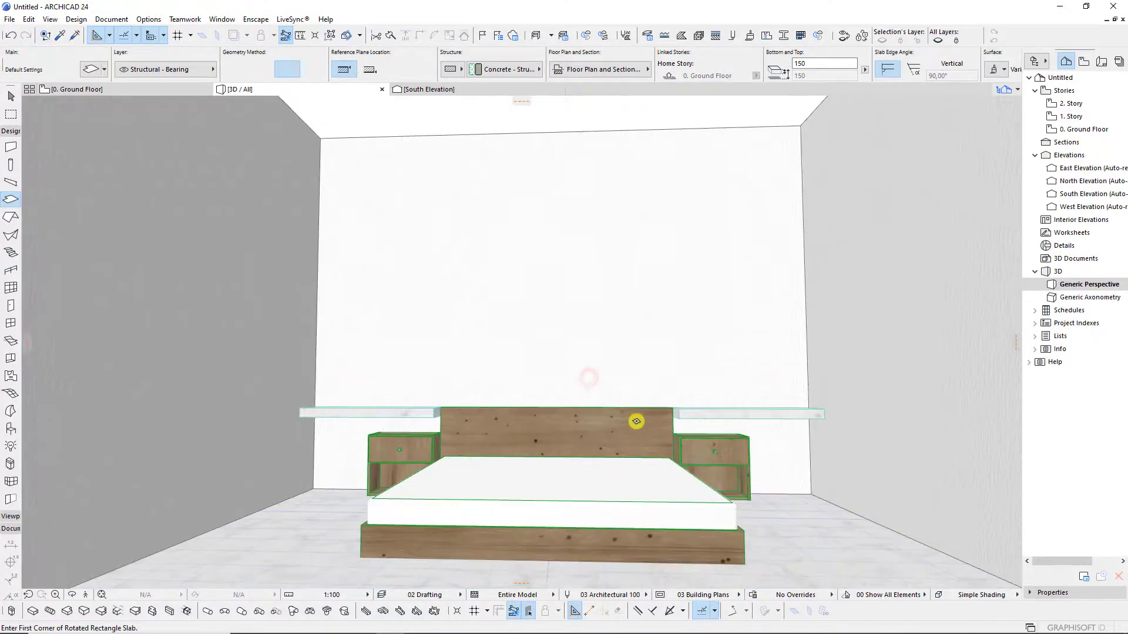
Orbit and zoom to a level frontal view of the headboard and shelves.
{"action": "middle_click_drag", "start_coordinate": [636, 421], "coordinate": [629, 517], "text": "shift"}
{"action": "scroll", "coordinate": [650, 415], "scroll_direction": "up", "scroll_amount": 2}
{"action": "scroll", "coordinate": [630, 417], "scroll_direction": "up", "scroll_amount": 2}
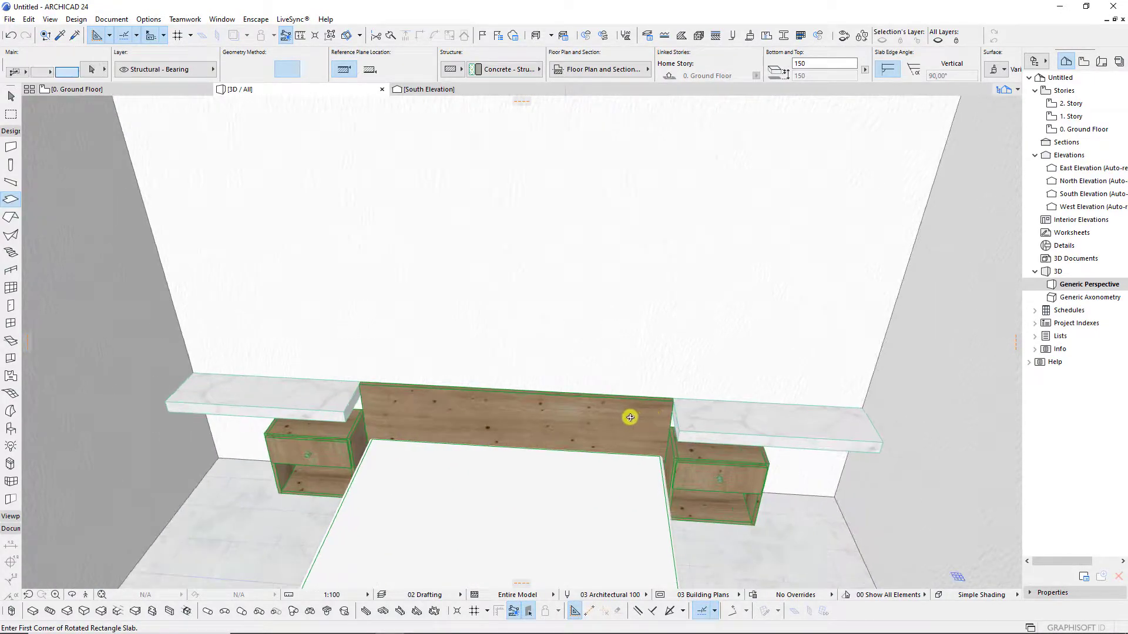
{"action": "mouse_move", "coordinate": [630, 417]}
{"action": "middle_mouse_down", "text": "shift"}
{"action": "mouse_move", "coordinate": [440, 403]}
{"action": "mouse_move", "coordinate": [605, 372]}
{"action": "mouse_move", "coordinate": [708, 327]}
{"action": "mouse_move", "coordinate": [700, 337]}
{"action": "middle_mouse_up", "text": "shift"}
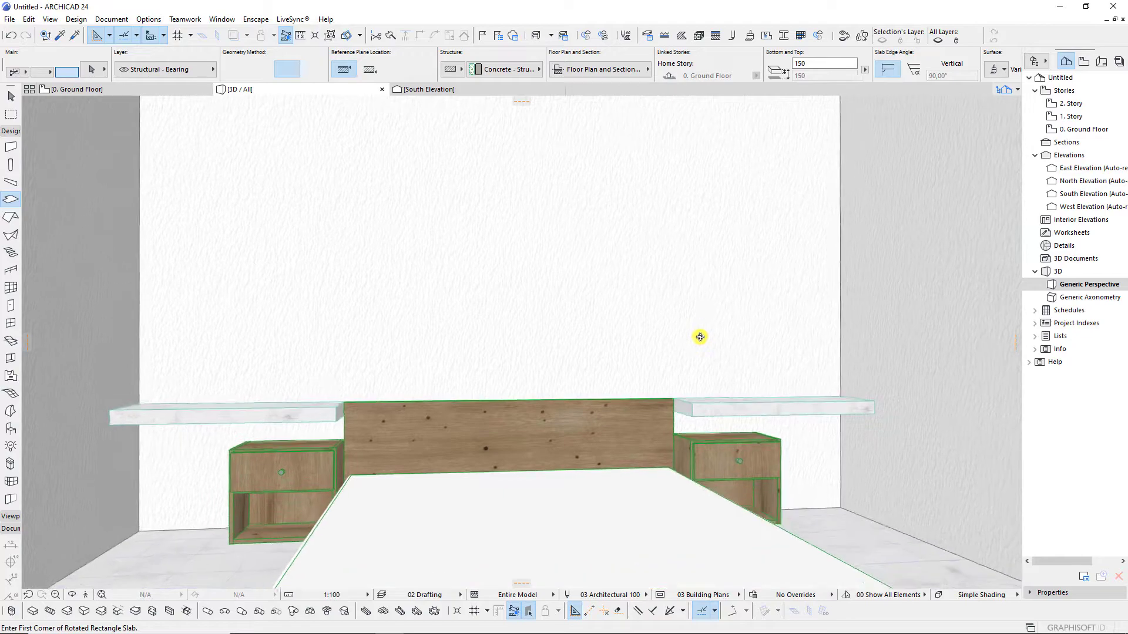
{"action": "scroll", "coordinate": [701, 337], "scroll_direction": "down", "scroll_amount": 1}
{"action": "scroll", "coordinate": [569, 471], "scroll_direction": "down", "scroll_amount": 3}
{"action": "scroll", "coordinate": [576, 427], "scroll_direction": "down", "scroll_amount": 2}
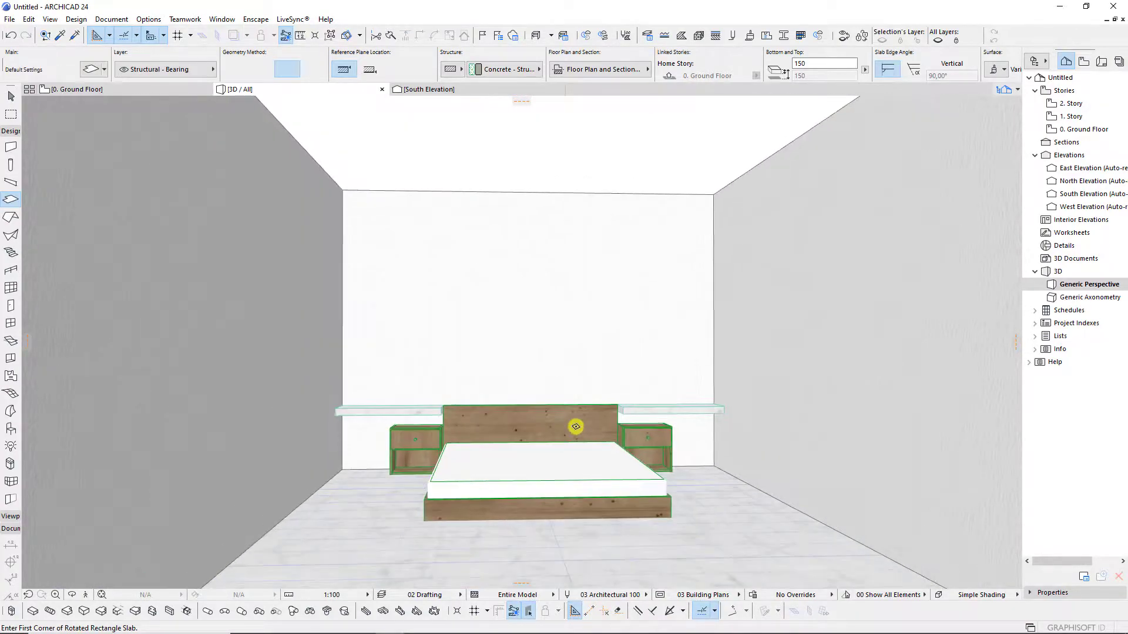
{"action": "scroll", "coordinate": [588, 417], "scroll_direction": "up", "scroll_amount": 2}
{"action": "scroll", "coordinate": [581, 403], "scroll_direction": "up", "scroll_amount": 1}
{"action": "scroll", "coordinate": [548, 347], "scroll_direction": "up", "scroll_amount": 1}
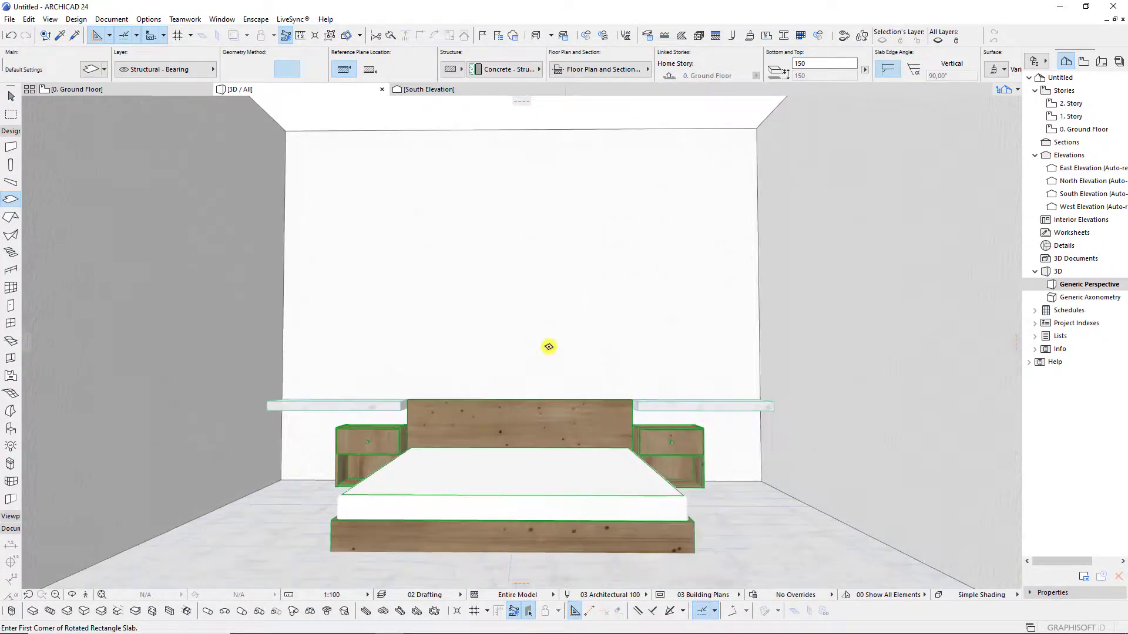
{"action": "scroll", "coordinate": [587, 434], "scroll_direction": "up", "scroll_amount": 1}
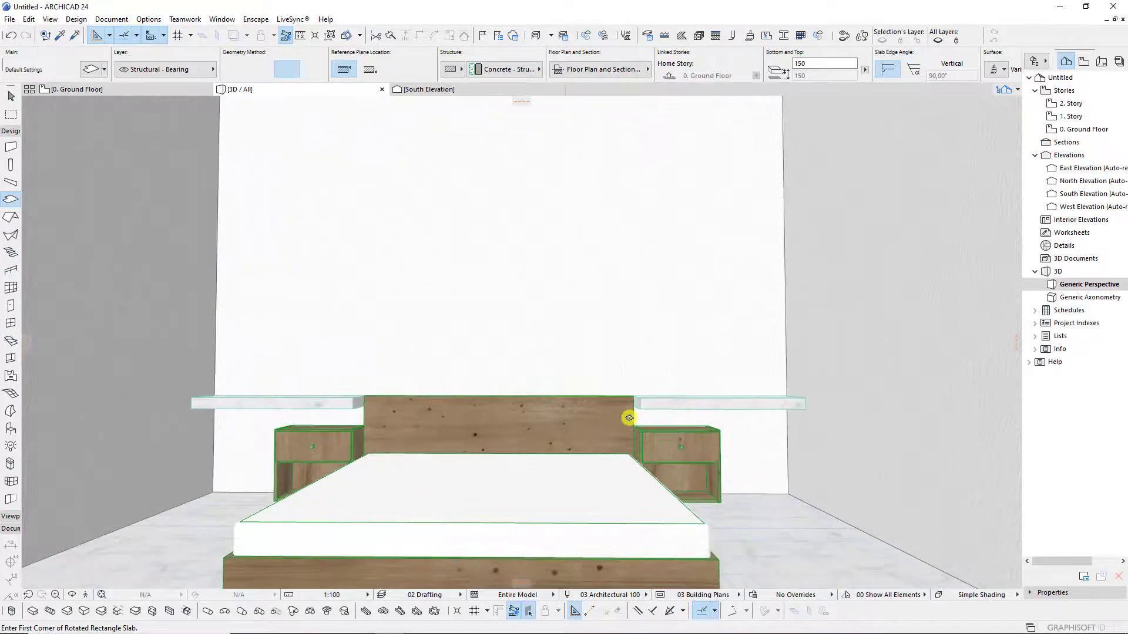
Lower the Night Table Height in the bed layout's Night Table Drawer settings.
{"action": "left_click", "coordinate": [645, 444], "text": "shift"}
{"action": "double_click", "coordinate": [487, 430]}
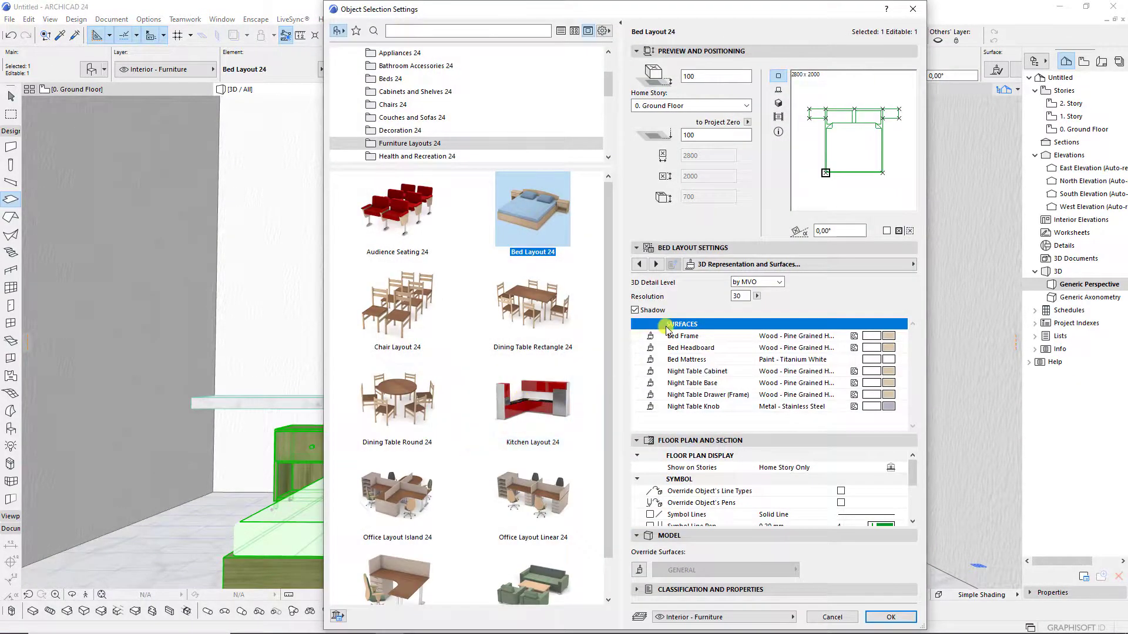
{"action": "left_click", "coordinate": [721, 263]}
{"action": "left_click", "coordinate": [970, 304]}
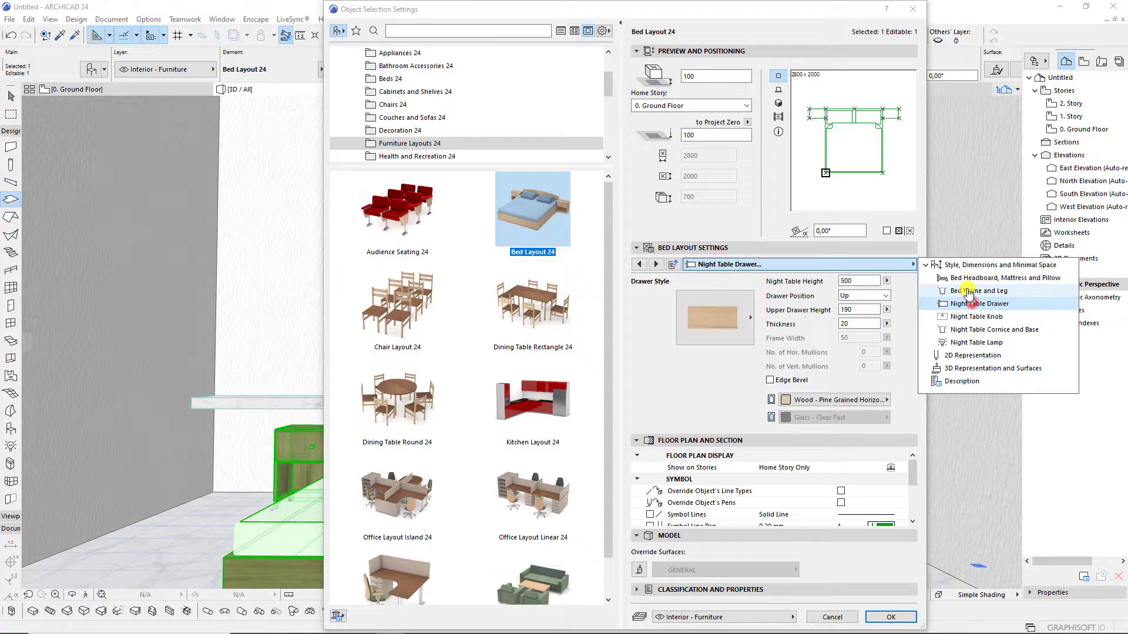
{"action": "left_click", "coordinate": [858, 281]}
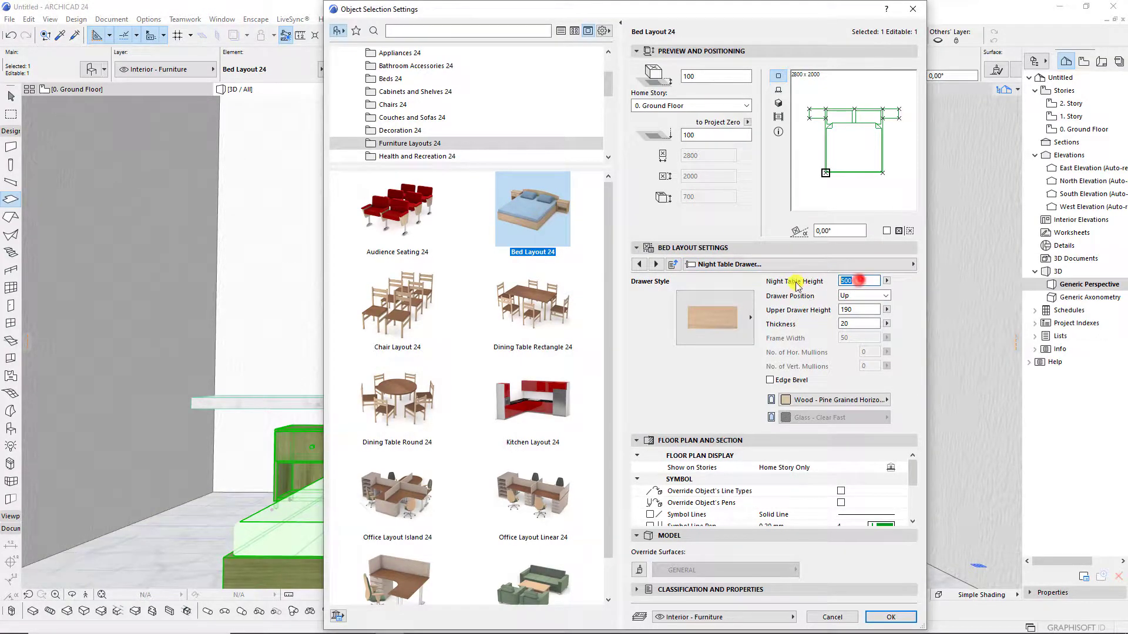
{"action": "type", "text": "30"}
{"action": "key", "text": "Return"}
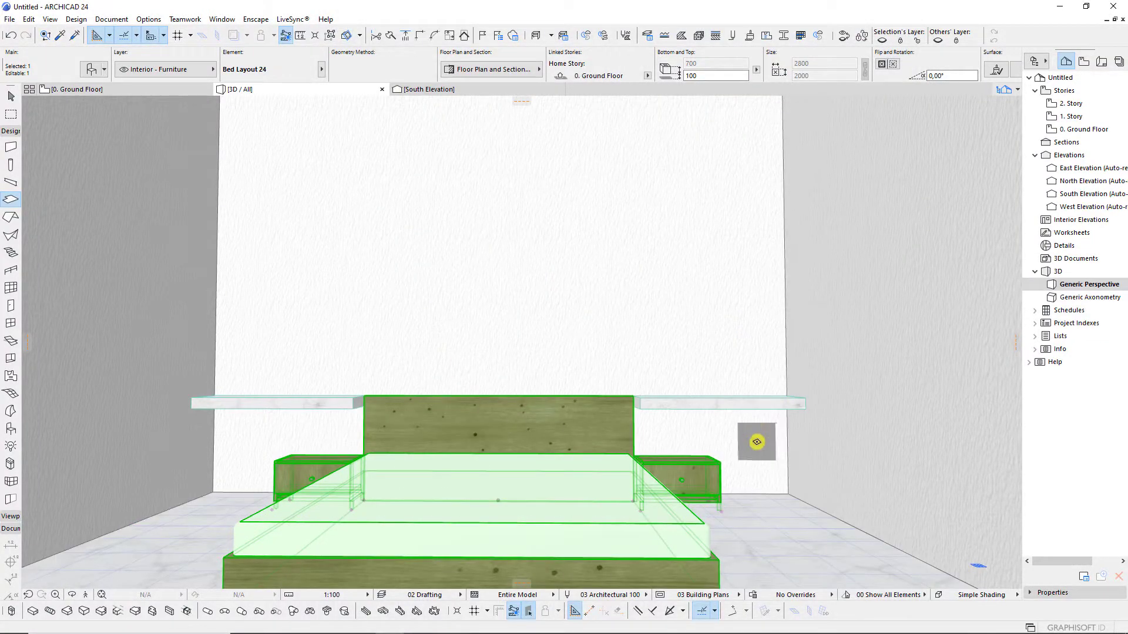
{"action": "left_click", "coordinate": [679, 405], "text": "shift"}
Move both floating shelves lower on the wall, then view the bed from the front.
{"action": "left_click", "coordinate": [300, 403], "text": "shift"}
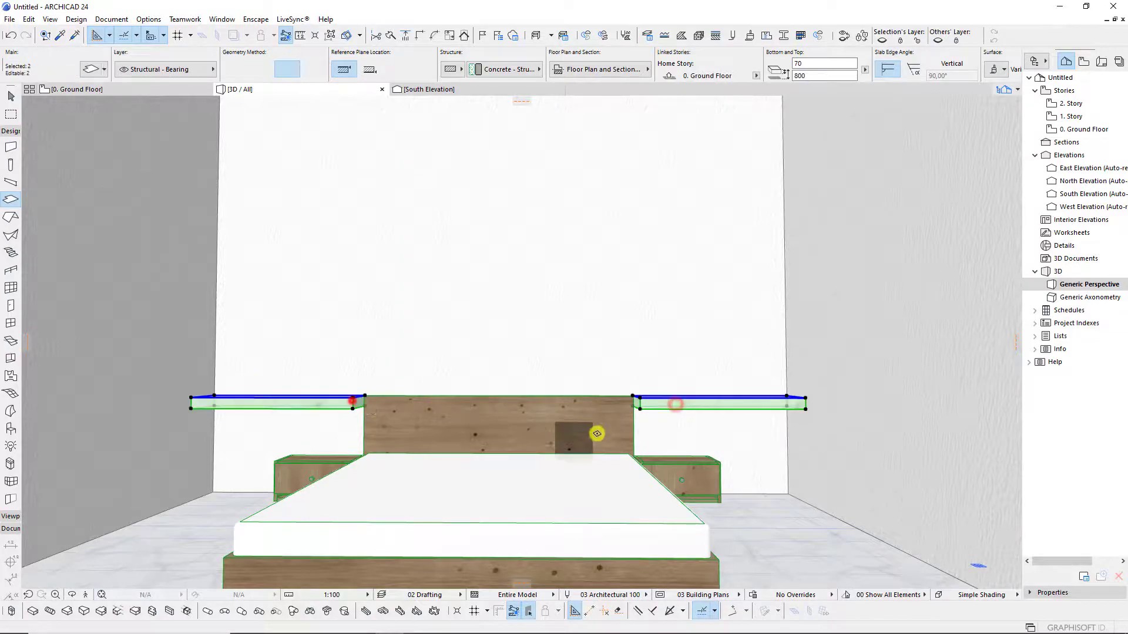
{"action": "left_click", "coordinate": [631, 404]}
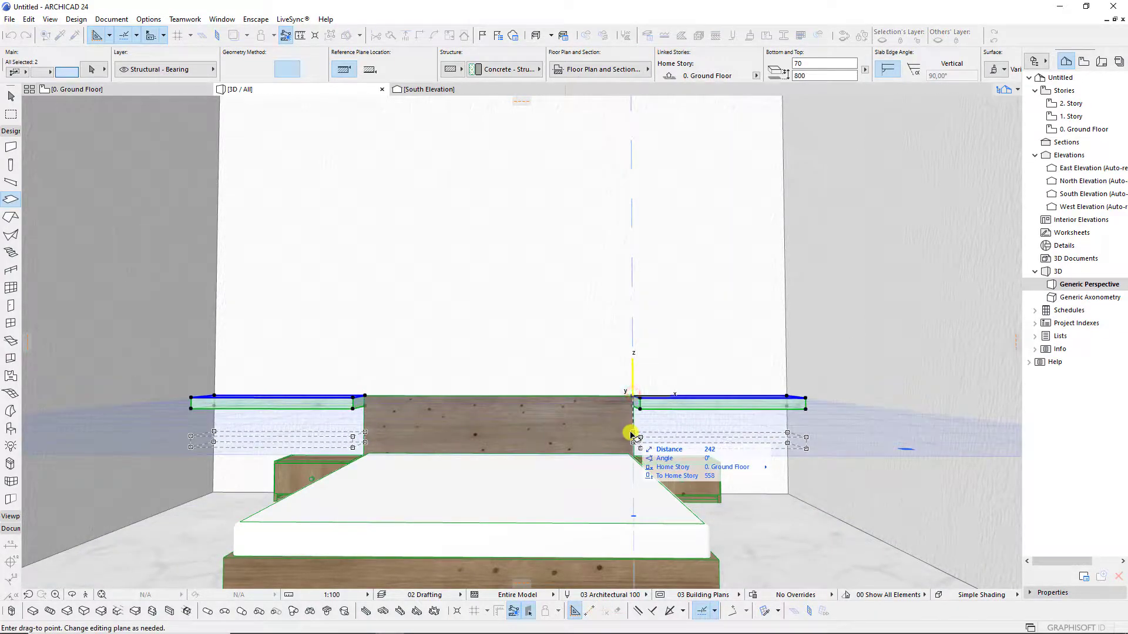
{"action": "left_click", "coordinate": [631, 435]}
{"action": "key", "text": "Escape"}
{"action": "scroll", "coordinate": [597, 468], "scroll_direction": "down", "scroll_amount": 3}
{"action": "mouse_move", "coordinate": [544, 468]}
{"action": "middle_mouse_down", "text": "shift"}
{"action": "mouse_move", "coordinate": [631, 467]}
{"action": "mouse_move", "coordinate": [544, 471]}
{"action": "middle_mouse_up", "text": "shift"}
{"action": "scroll", "coordinate": [525, 445], "scroll_direction": "up", "scroll_amount": 2}
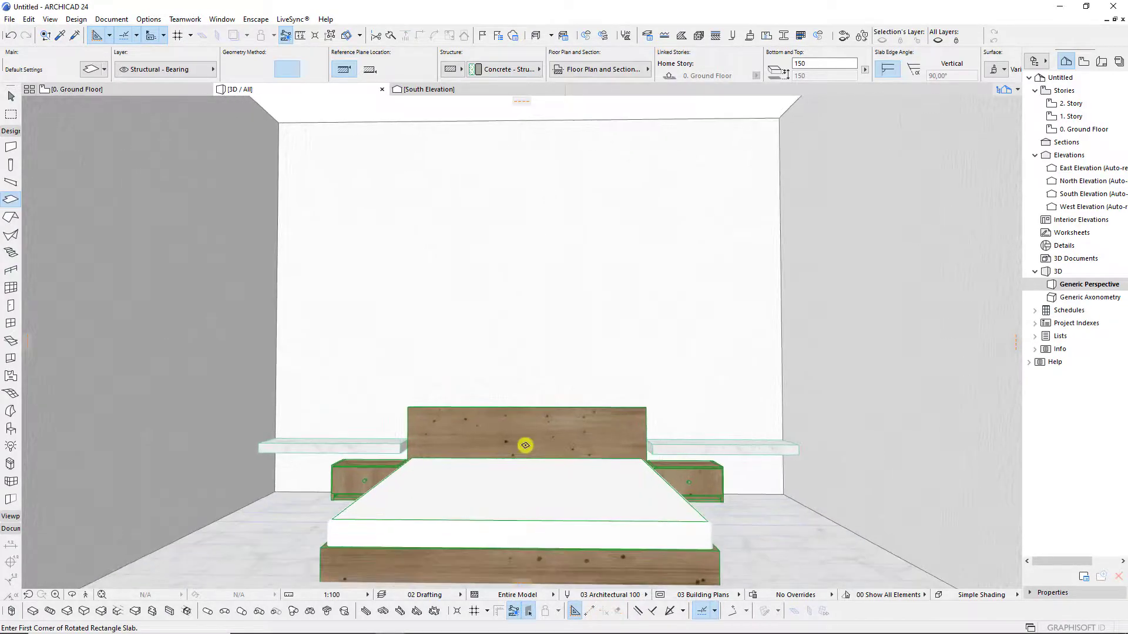
{"action": "scroll", "coordinate": [525, 445], "scroll_direction": "up", "scroll_amount": 1}
Set the override surfaces of both shelves to Stone - Marble Black.
{"action": "left_click", "coordinate": [356, 451], "text": "shift"}
{"action": "left_click", "coordinate": [723, 453], "text": "shift"}
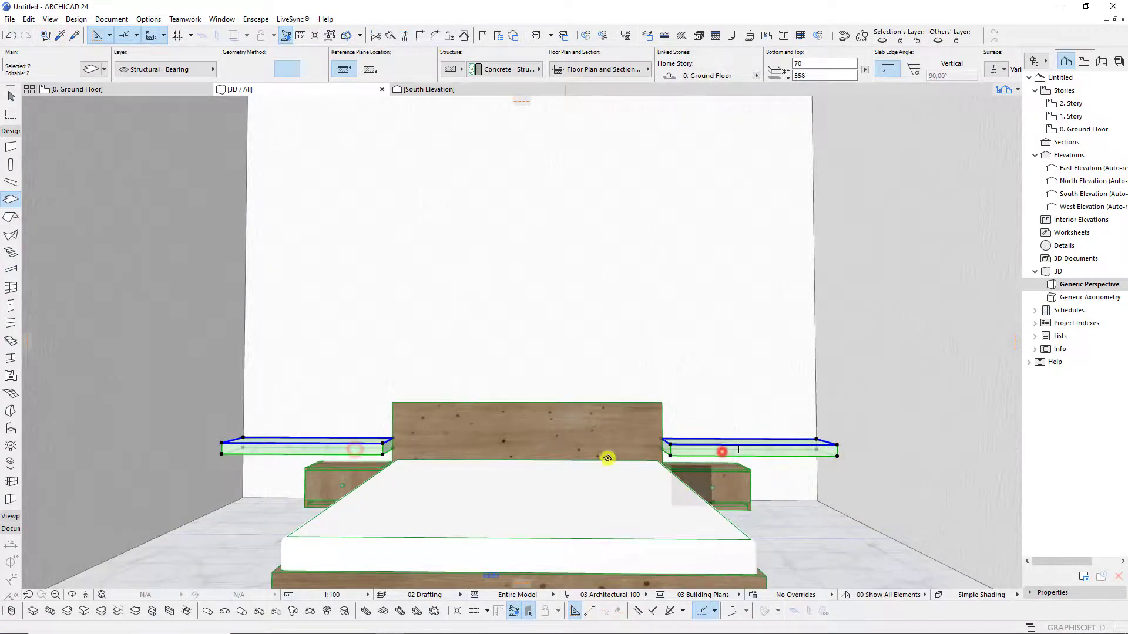
{"action": "key", "text": "ctrl+t"}
{"action": "left_click", "coordinate": [652, 416]}
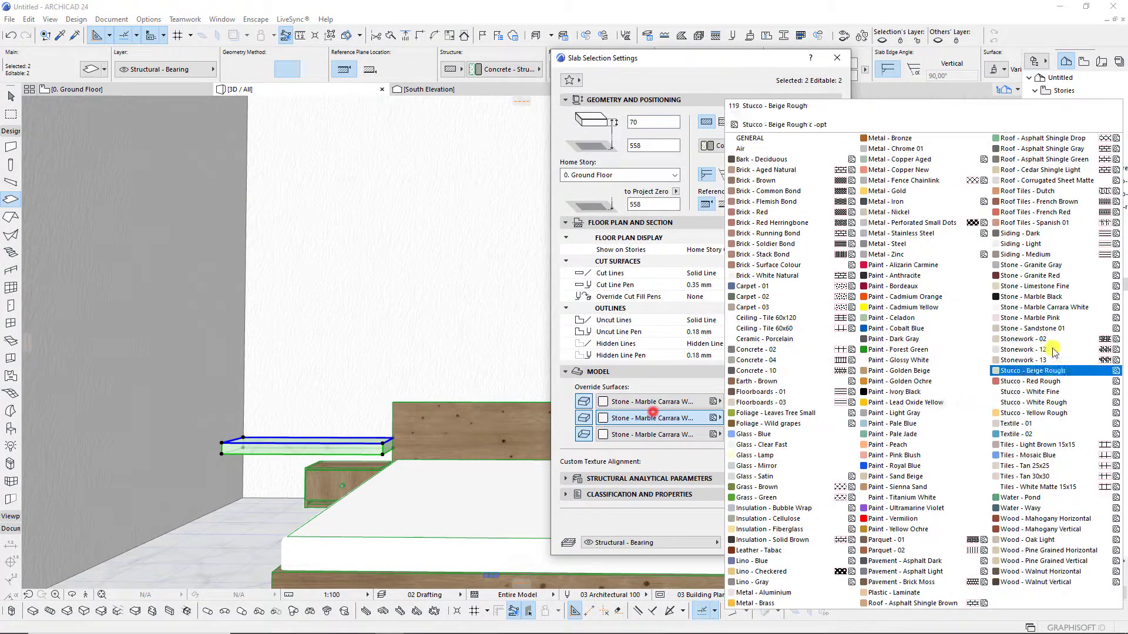
{"action": "left_click", "coordinate": [1029, 297]}
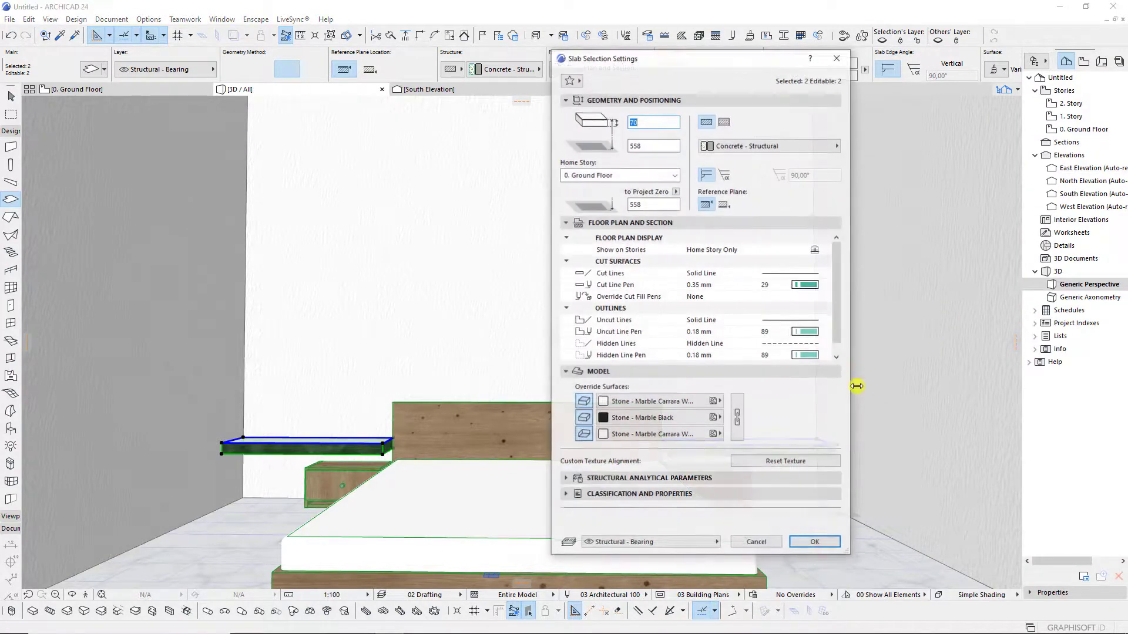
{"action": "left_click", "coordinate": [712, 418]}
{"action": "left_click", "coordinate": [1031, 296]}
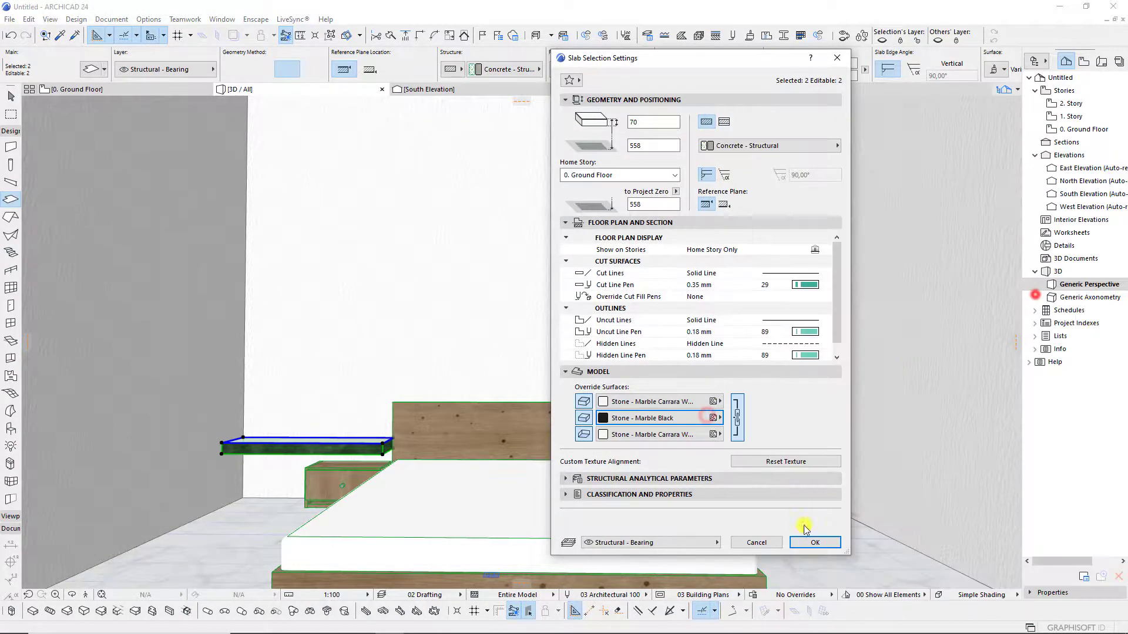
{"action": "left_click", "coordinate": [815, 542]}
After an undo and redo, apply Stone - Marble Black to every shelf surface at once.
{"action": "scroll", "coordinate": [621, 443], "scroll_direction": "up", "scroll_amount": 3}
{"action": "key", "text": "ctrl+z"}
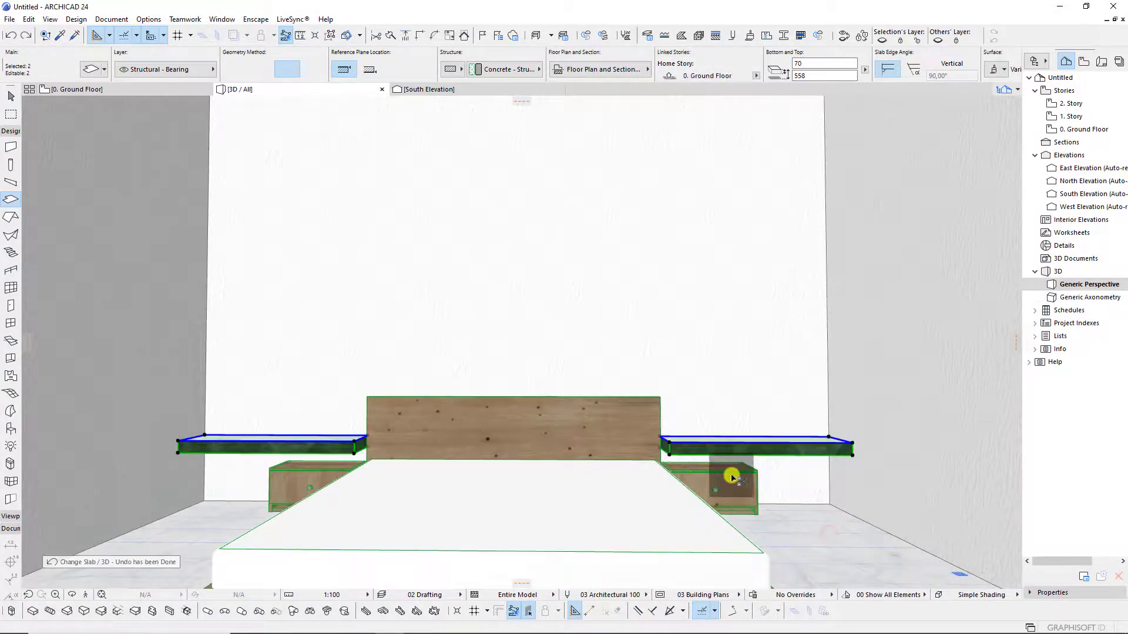
{"action": "key", "text": "ctrl+shift+z"}
{"action": "key", "text": "ctrl+t"}
{"action": "left_click", "coordinate": [667, 402]}
{"action": "left_click", "coordinate": [1014, 297]}
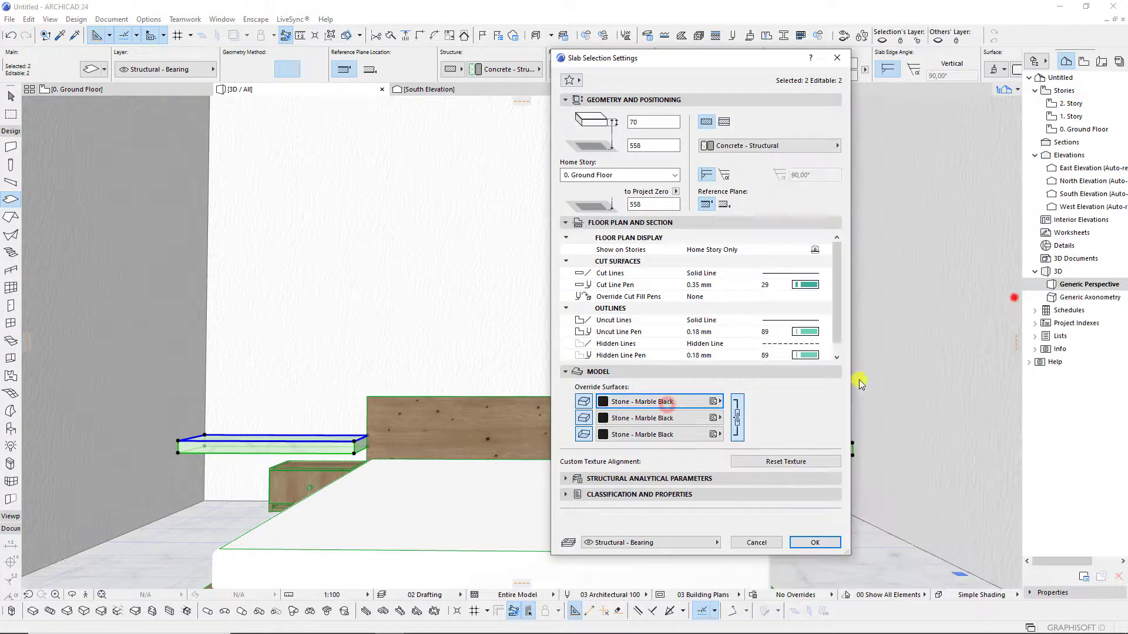
{"action": "left_click", "coordinate": [813, 542]}
Orbit around the room to check the black shelves, then return to the ground floor plan.
{"action": "scroll", "coordinate": [566, 410], "scroll_direction": "down", "scroll_amount": 3}
{"action": "scroll", "coordinate": [590, 410], "scroll_direction": "down", "scroll_amount": 2}
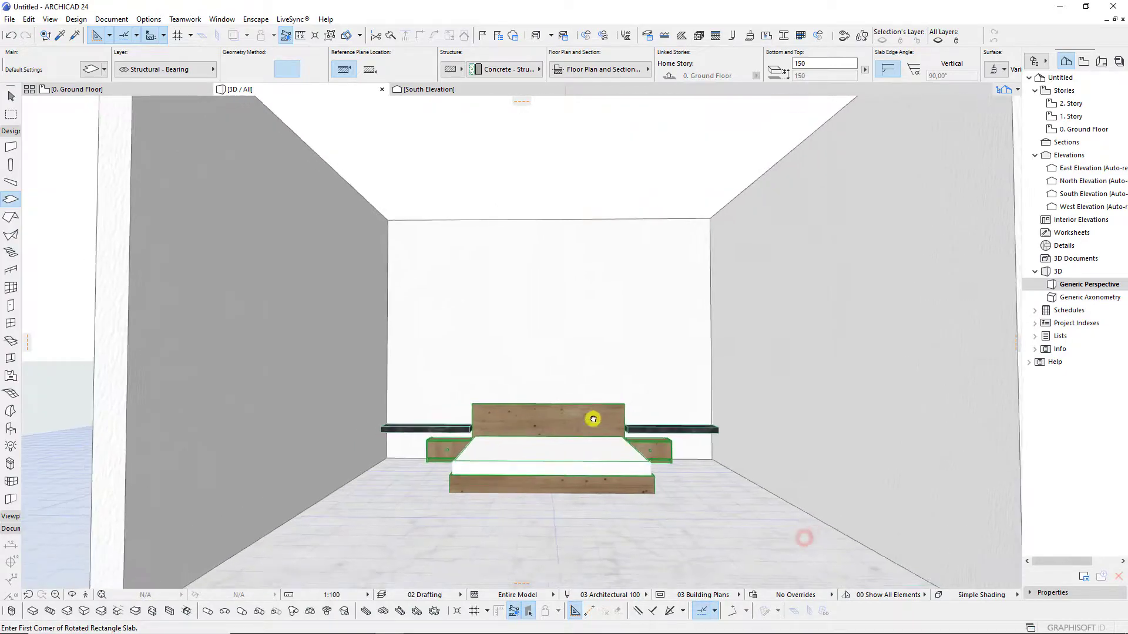
{"action": "mouse_move", "coordinate": [590, 410]}
{"action": "middle_mouse_down", "text": "shift"}
{"action": "mouse_move", "coordinate": [563, 352]}
{"action": "mouse_move", "coordinate": [565, 385]}
{"action": "mouse_move", "coordinate": [424, 524]}
{"action": "mouse_move", "coordinate": [572, 479]}
{"action": "mouse_move", "coordinate": [614, 478]}
{"action": "middle_mouse_up", "text": "shift"}
{"action": "scroll", "coordinate": [537, 433], "scroll_direction": "down", "scroll_amount": 3}
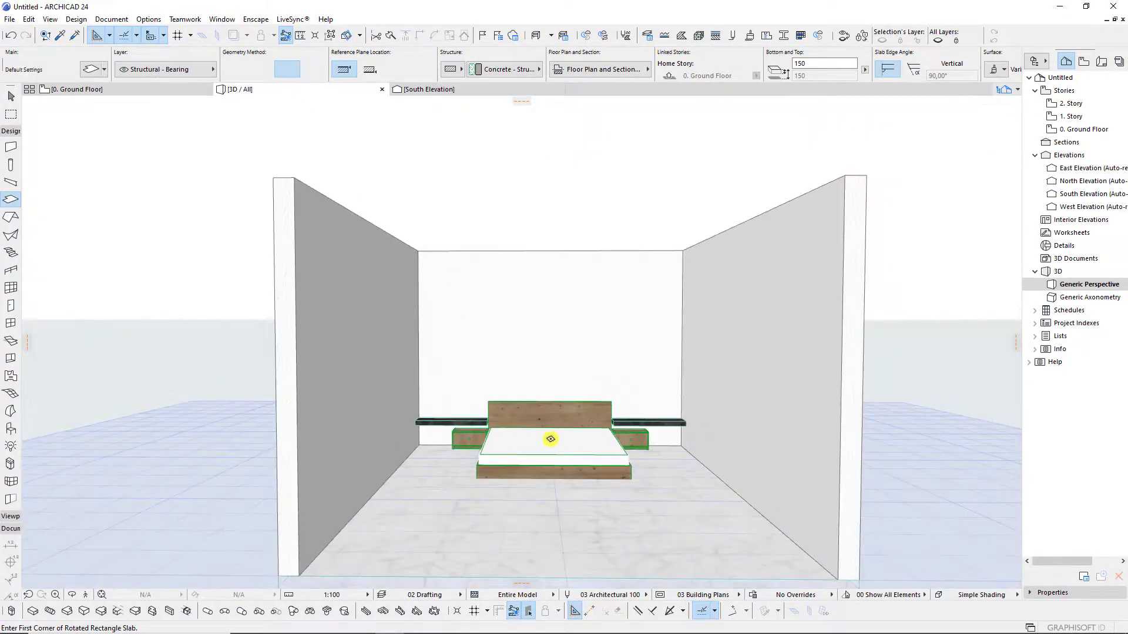
{"action": "middle_click_drag", "start_coordinate": [536, 433], "coordinate": [520, 453], "text": "shift"}
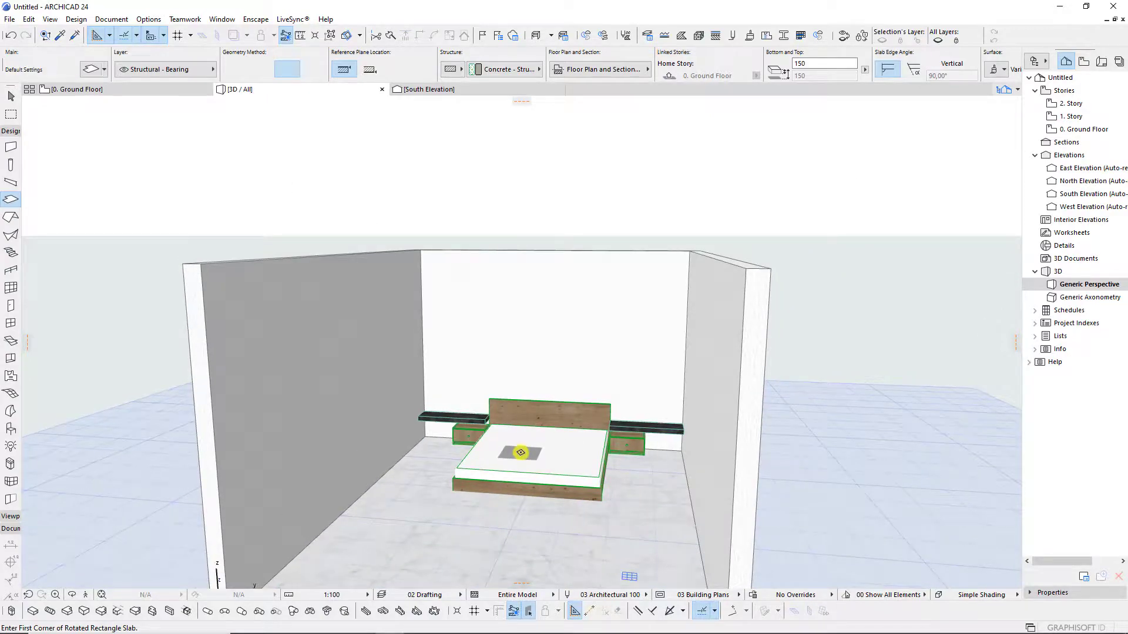
{"action": "key", "text": "F2"}
Offset the left wall outward using the pet palette.
{"action": "scroll", "coordinate": [567, 257], "scroll_direction": "down", "scroll_amount": 4}
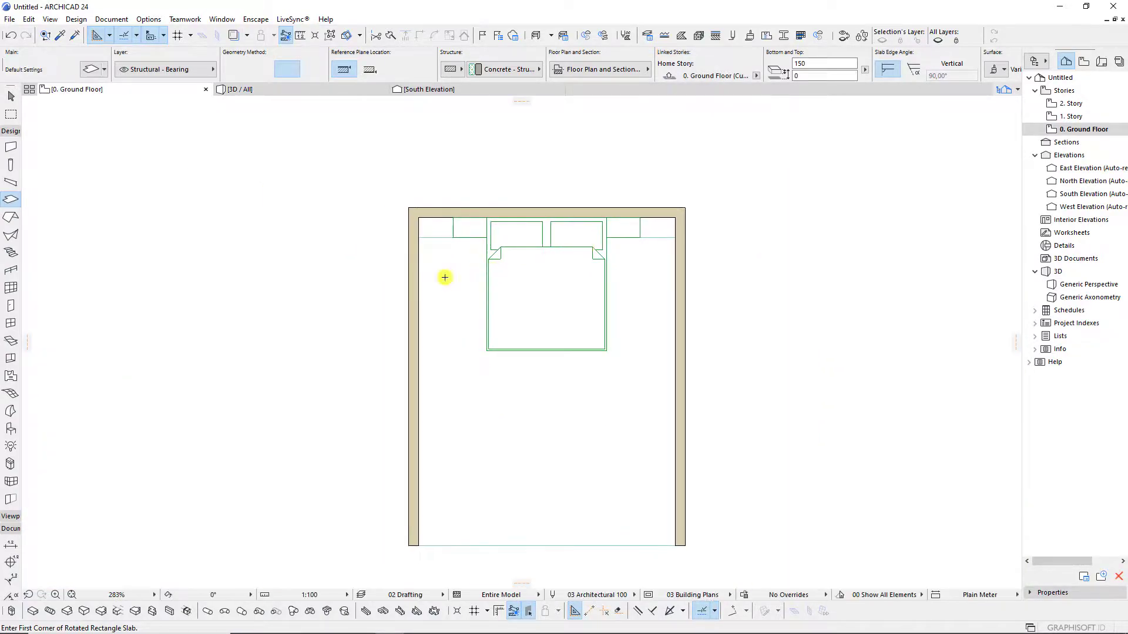
{"action": "left_click", "coordinate": [411, 254], "text": "shift"}
{"action": "left_click", "coordinate": [409, 268]}
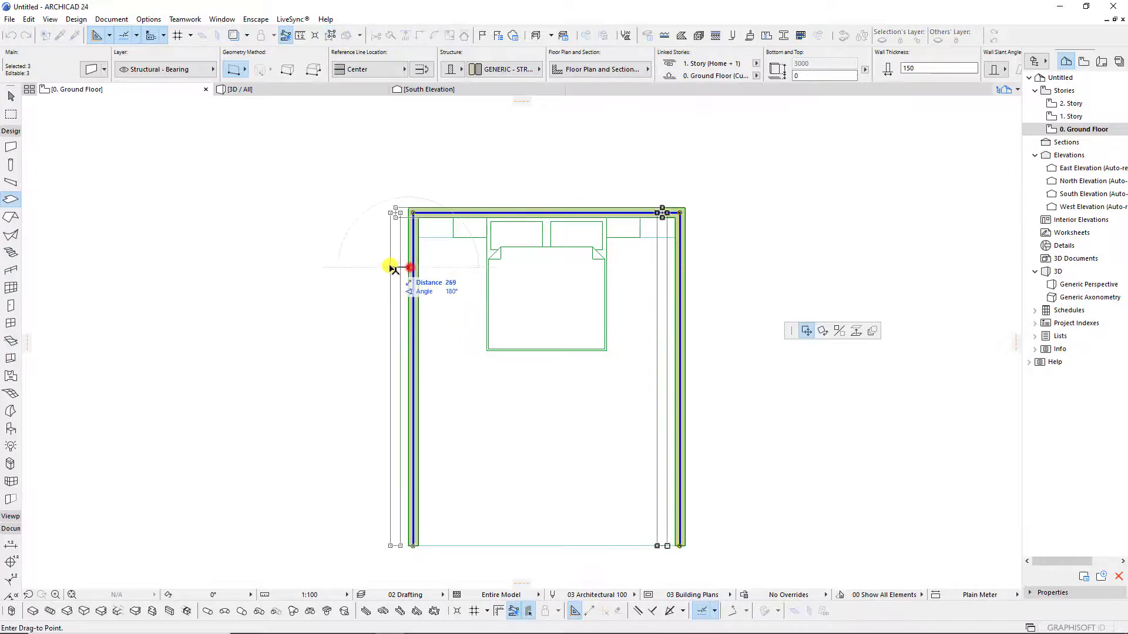
{"action": "key", "text": "Escape"}
{"action": "left_click", "coordinate": [405, 289]}
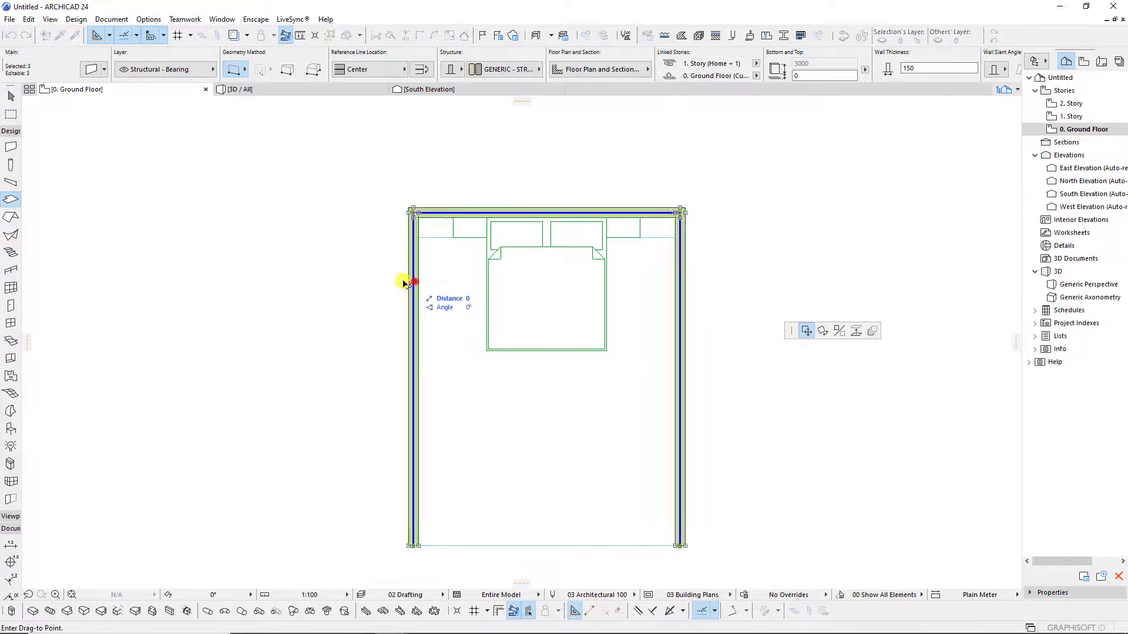
{"action": "key", "text": "Escape"}
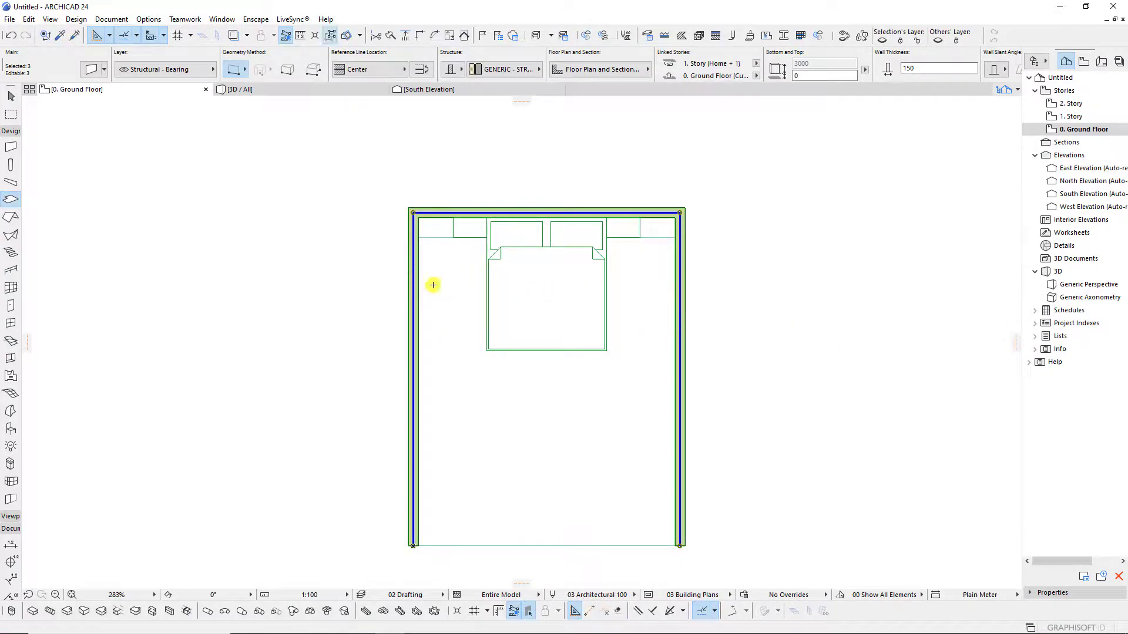
{"action": "left_click", "coordinate": [414, 286]}
{"action": "left_click", "coordinate": [848, 329]}
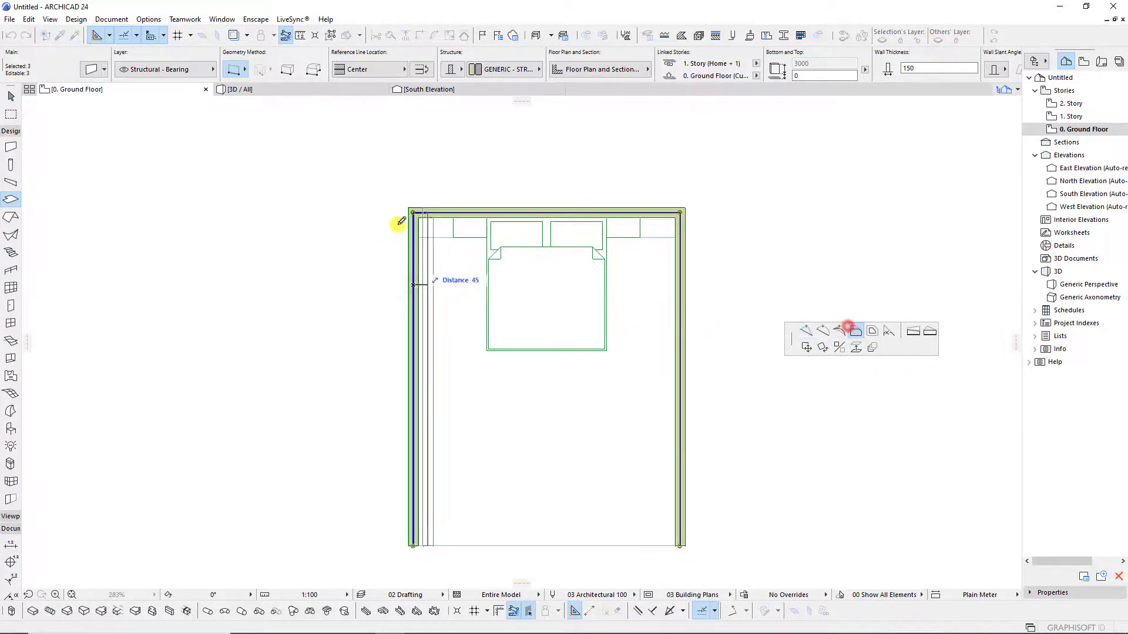
{"action": "type", "text": "0"}
{"action": "key", "text": "Return"}
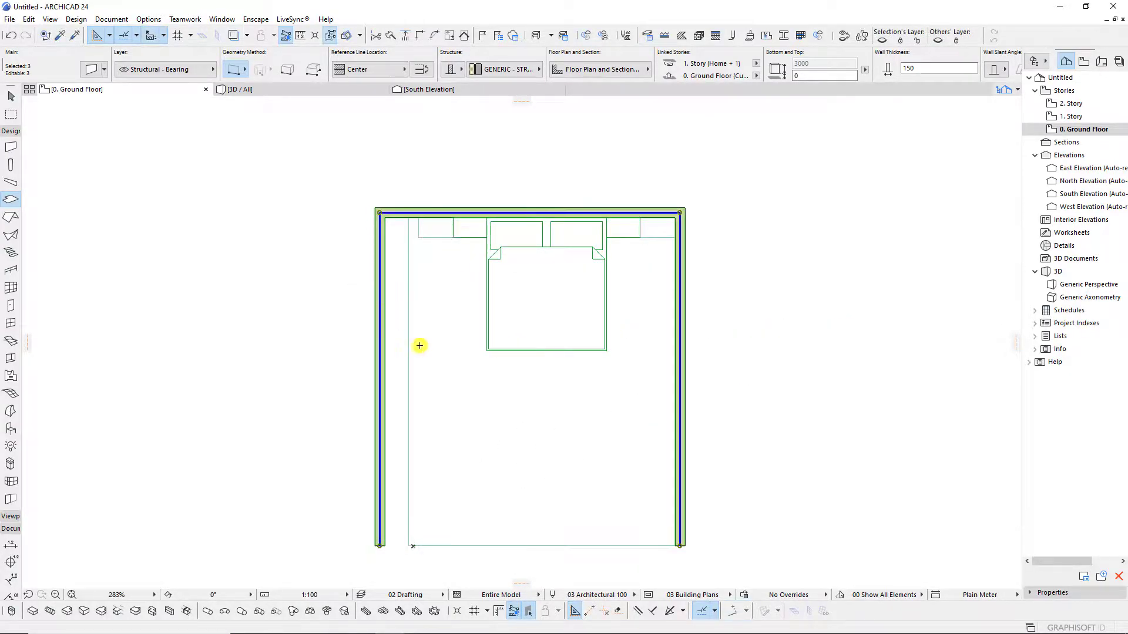
Extend the floor slab edge out to meet the moved left wall.
{"action": "left_click", "coordinate": [441, 347]}
{"action": "left_click", "coordinate": [408, 299]}
{"action": "left_click", "coordinate": [376, 203]}
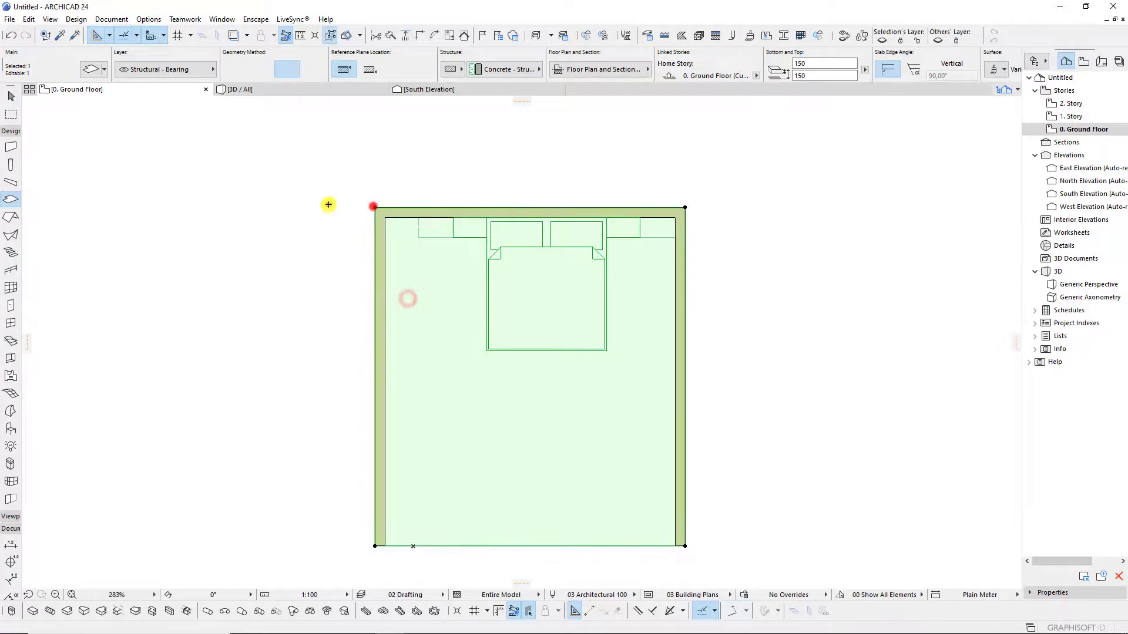
{"action": "left_click", "coordinate": [327, 201]}
{"action": "scroll", "coordinate": [391, 249], "scroll_direction": "up", "scroll_amount": 2}
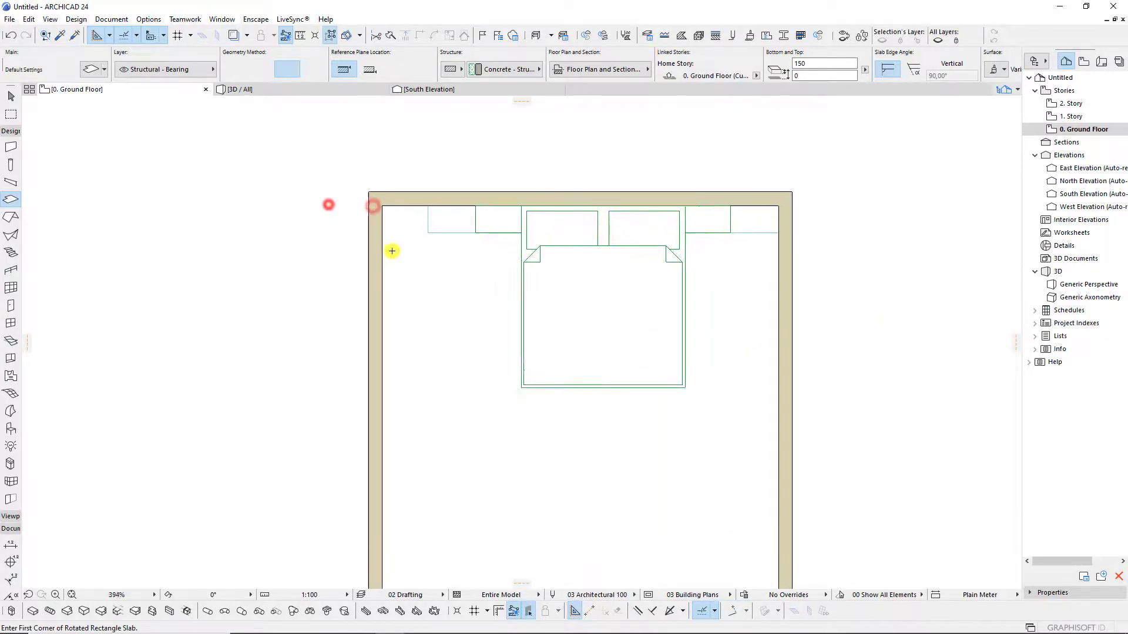
Inspect the enlarged room from a high 3D viewpoint and in the plan.
{"action": "left_click", "coordinate": [289, 90]}
{"action": "scroll", "coordinate": [530, 354], "scroll_direction": "down", "scroll_amount": 2}
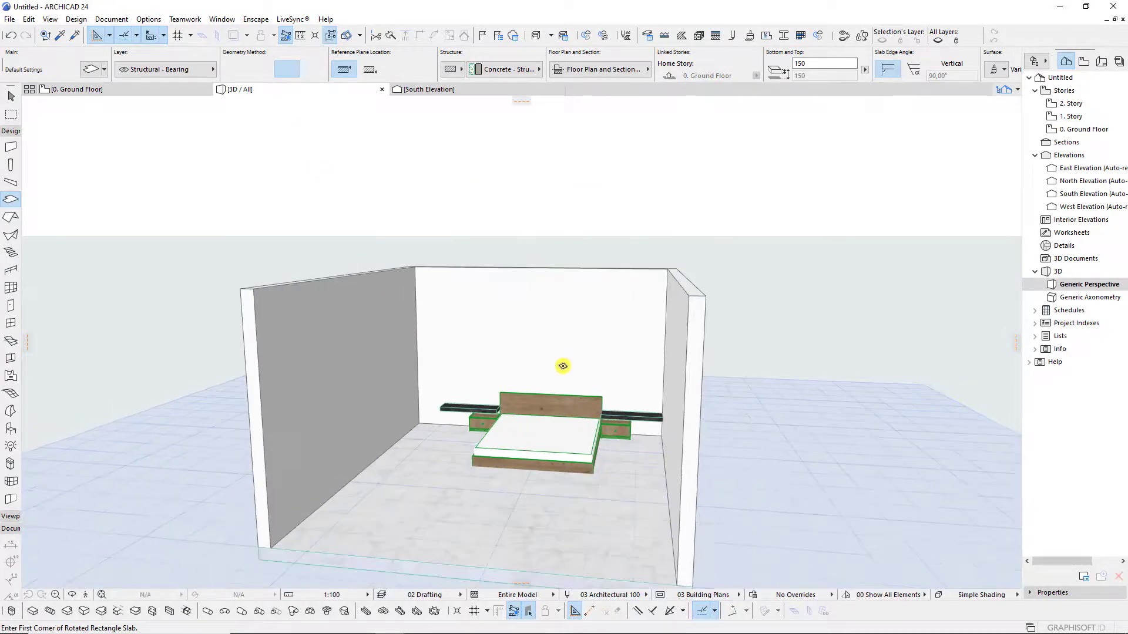
{"action": "mouse_move", "coordinate": [564, 365]}
{"action": "middle_mouse_down", "text": "shift"}
{"action": "mouse_move", "coordinate": [445, 453]}
{"action": "mouse_move", "coordinate": [519, 433]}
{"action": "middle_mouse_up", "text": "shift"}
{"action": "key", "text": "F2"}
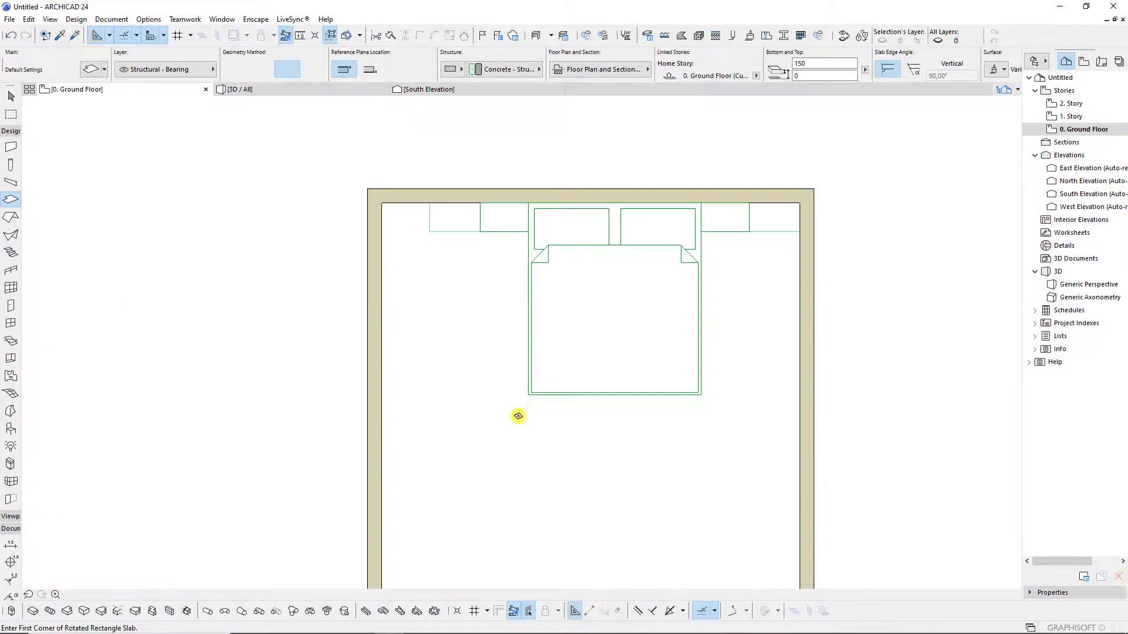
{"action": "scroll", "coordinate": [590, 364], "scroll_direction": "down", "scroll_amount": 2}
{"action": "scroll", "coordinate": [605, 238], "scroll_direction": "up", "scroll_amount": 1}
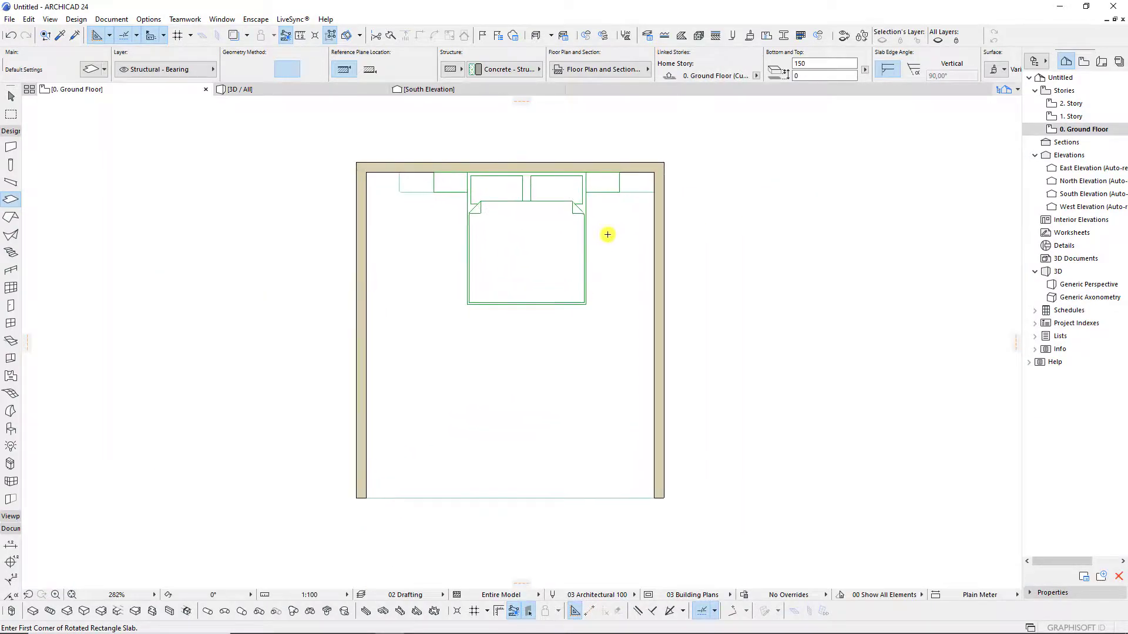
{"action": "scroll", "coordinate": [605, 240], "scroll_direction": "up", "scroll_amount": 1}
{"action": "scroll", "coordinate": [338, 122], "scroll_direction": "down", "scroll_amount": 2}
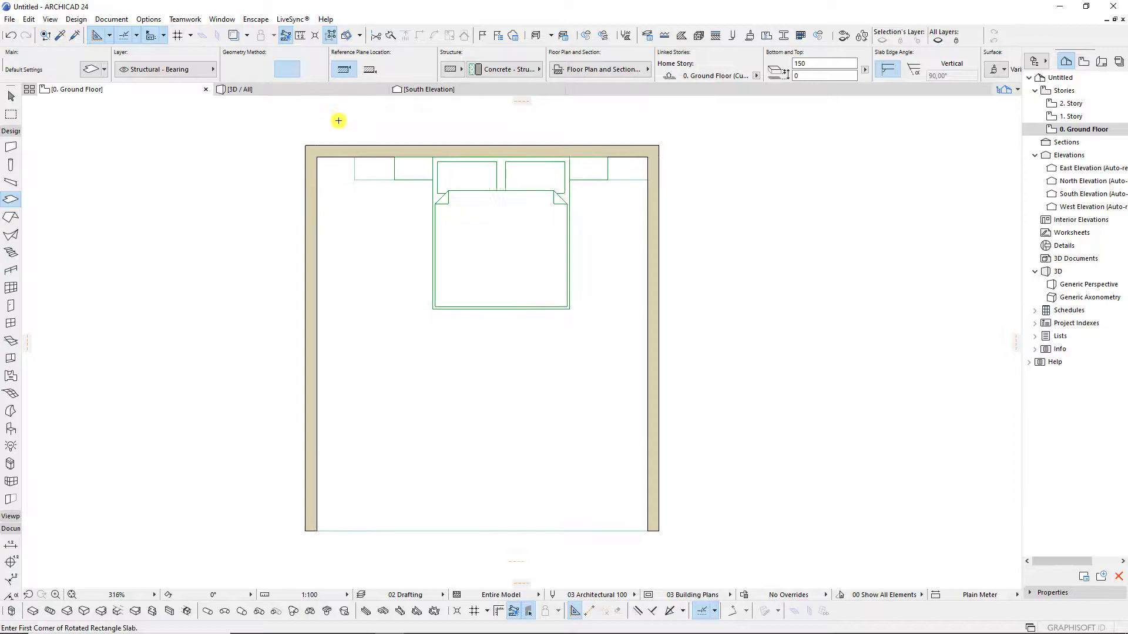
Raise a copy of the floor slab up to 3000 to form the ceiling.
{"action": "left_click", "coordinate": [310, 88]}
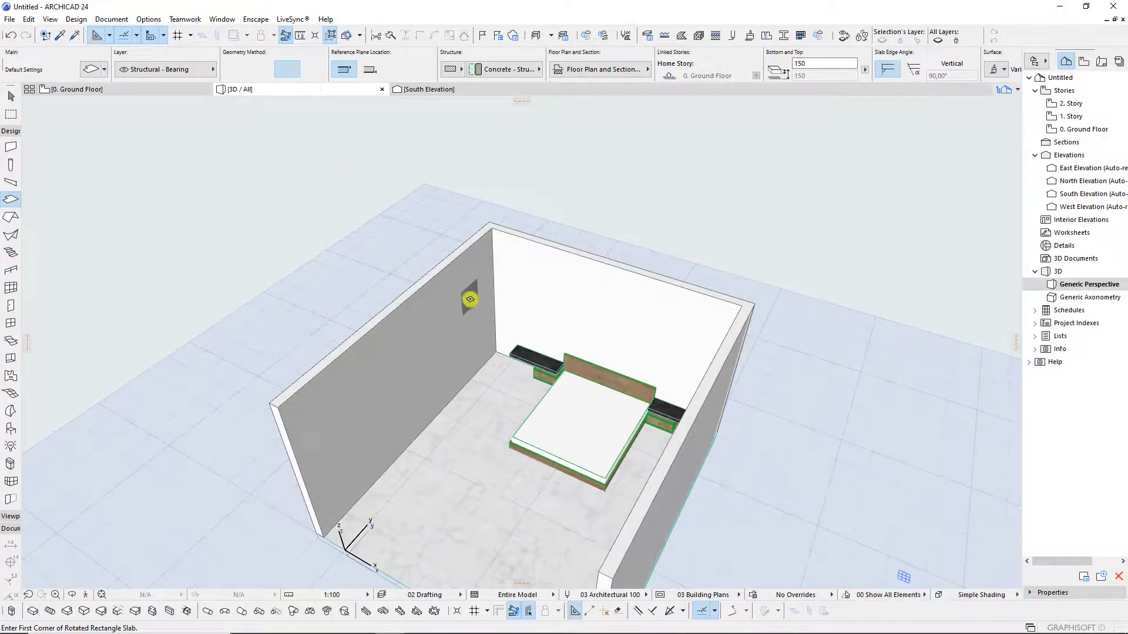
{"action": "scroll", "coordinate": [470, 299], "scroll_direction": "down", "scroll_amount": 1}
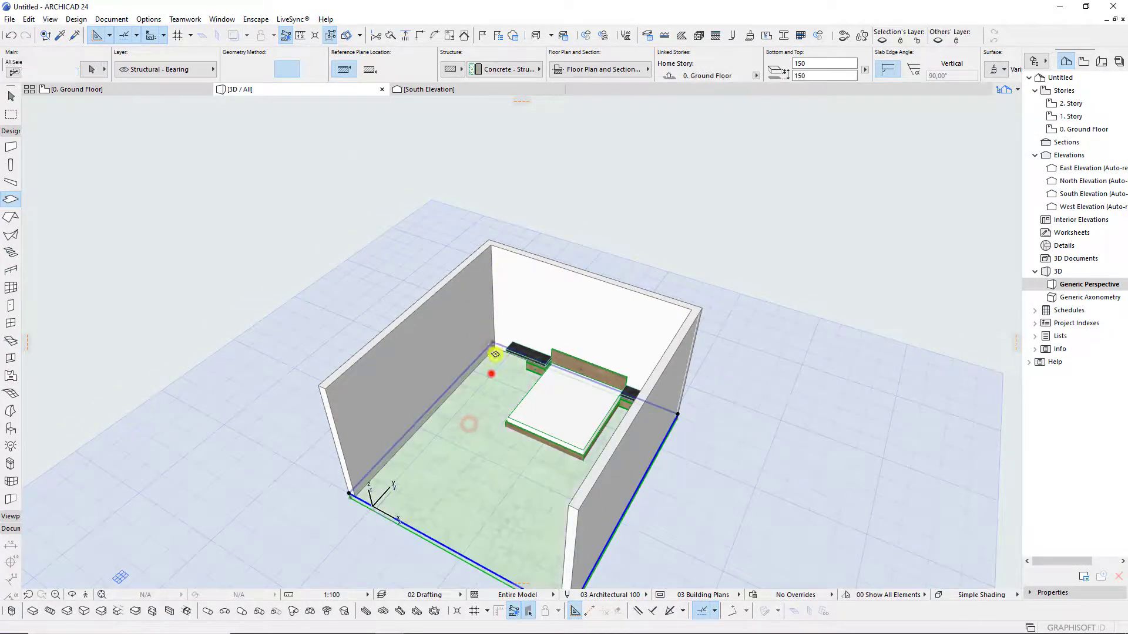
{"action": "left_click", "coordinate": [493, 343], "text": "shift"}
{"action": "left_click", "coordinate": [489, 243]}
{"action": "left_click", "coordinate": [525, 274]}
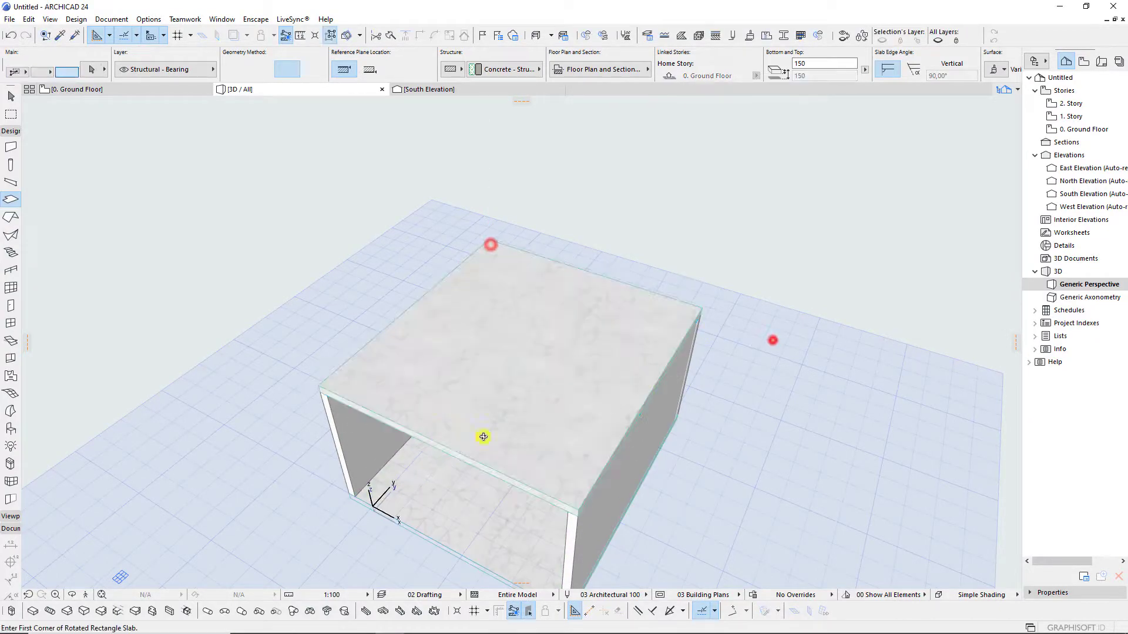
{"action": "middle_click_drag", "start_coordinate": [484, 436], "coordinate": [626, 302], "text": "shift"}
{"action": "scroll", "coordinate": [527, 449], "scroll_direction": "up", "scroll_amount": 3}
{"action": "scroll", "coordinate": [528, 448], "scroll_direction": "up", "scroll_amount": 1}
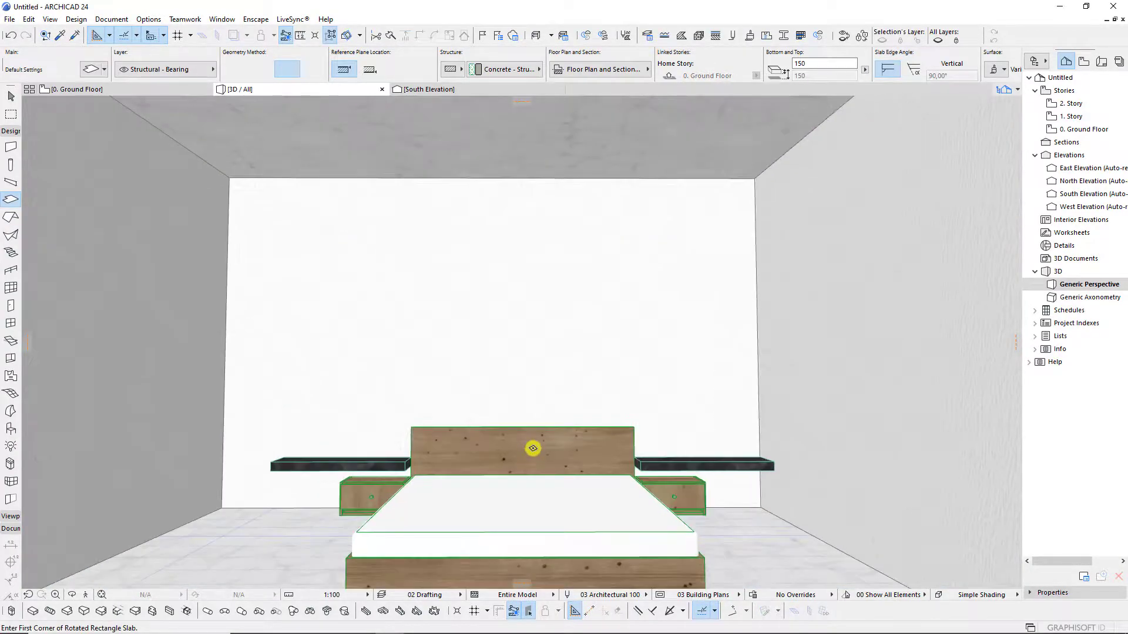
{"action": "scroll", "coordinate": [529, 435], "scroll_direction": "up", "scroll_amount": 1}
{"action": "scroll", "coordinate": [472, 462], "scroll_direction": "up", "scroll_amount": 1}
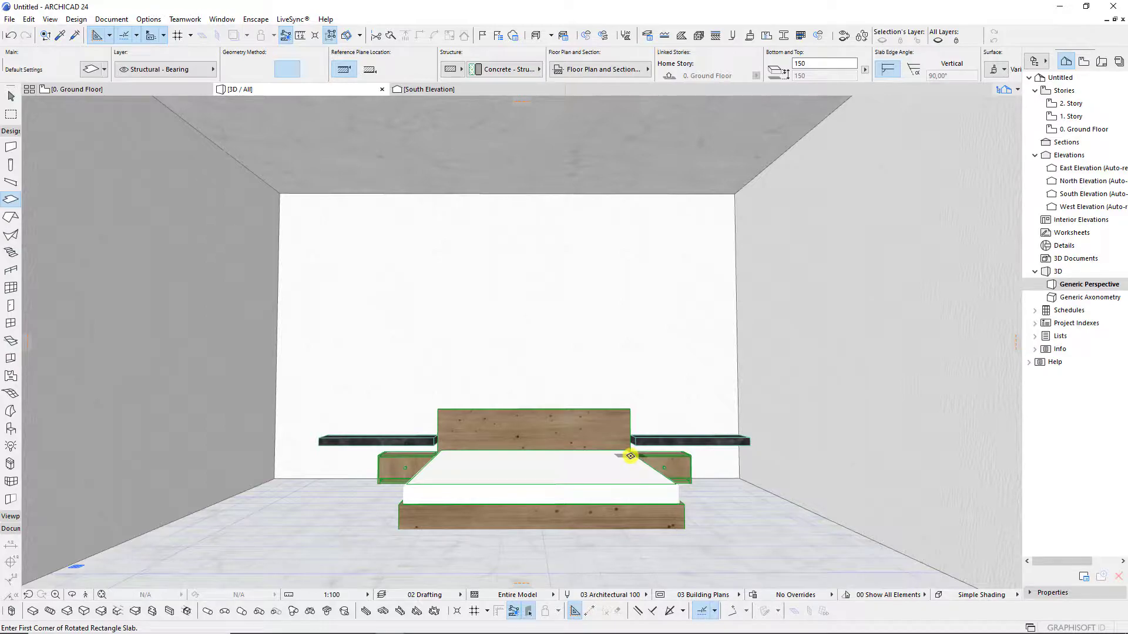
Review the plan, then return to 3D and select the new ceiling slab.
{"action": "key", "text": "F2"}
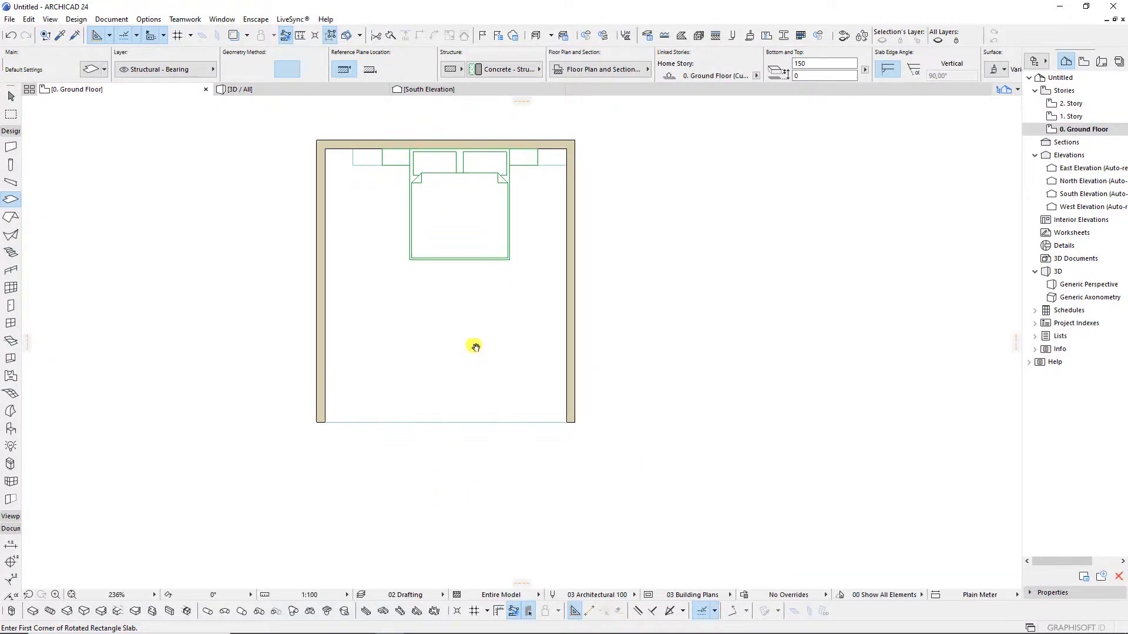
{"action": "scroll", "coordinate": [478, 244], "scroll_direction": "up", "scroll_amount": 2}
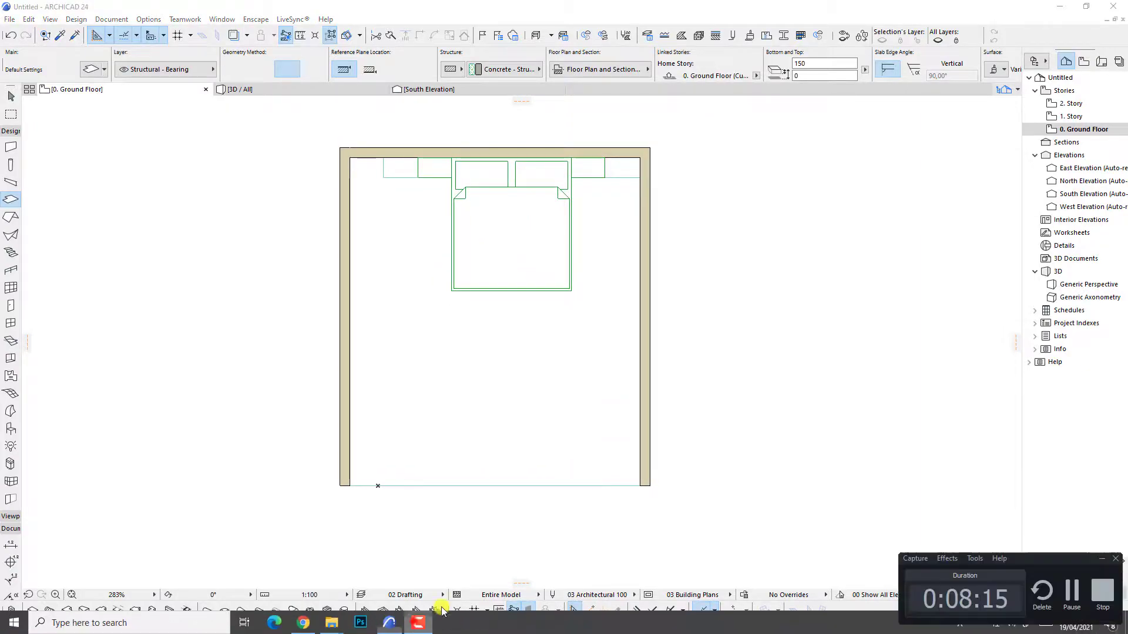
{"action": "scroll", "coordinate": [605, 338], "scroll_direction": "up", "scroll_amount": 1}
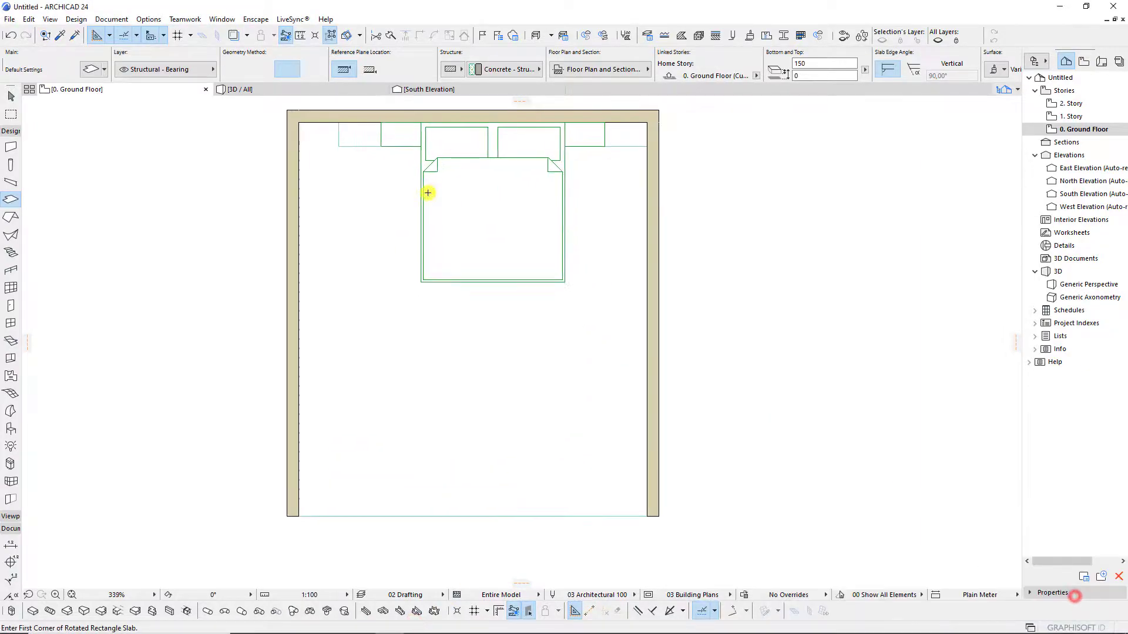
{"action": "left_click", "coordinate": [307, 87]}
{"action": "left_click", "coordinate": [509, 150]}
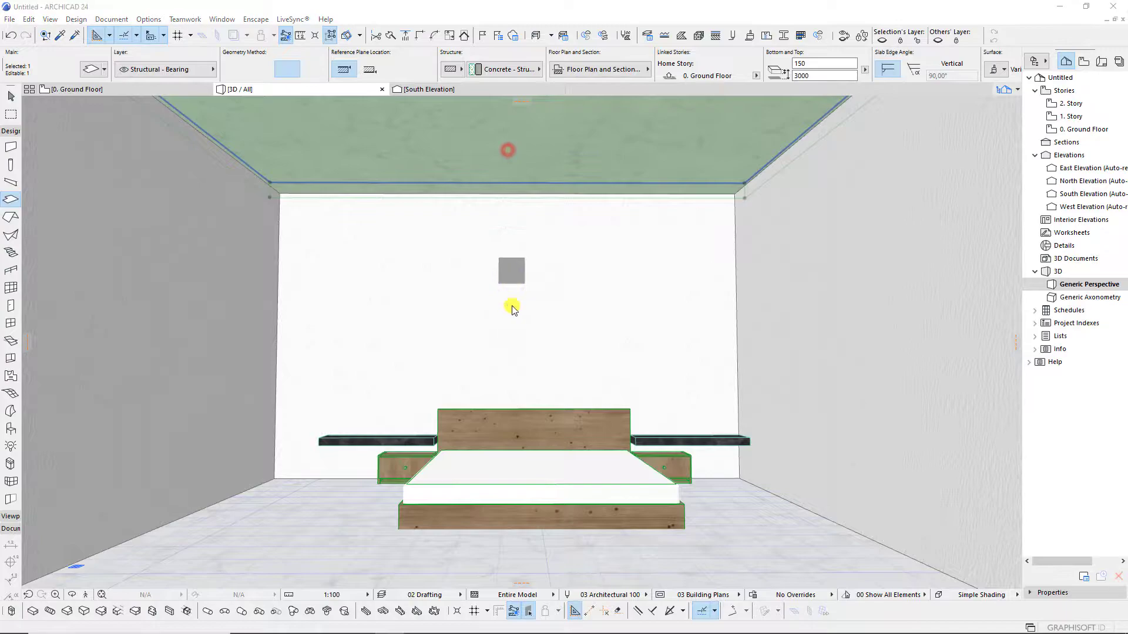
Set the ceiling slab's first override surface to Stucco - White Rough.
{"action": "key", "text": "ctrl+t"}
{"action": "left_click", "coordinate": [634, 401]}
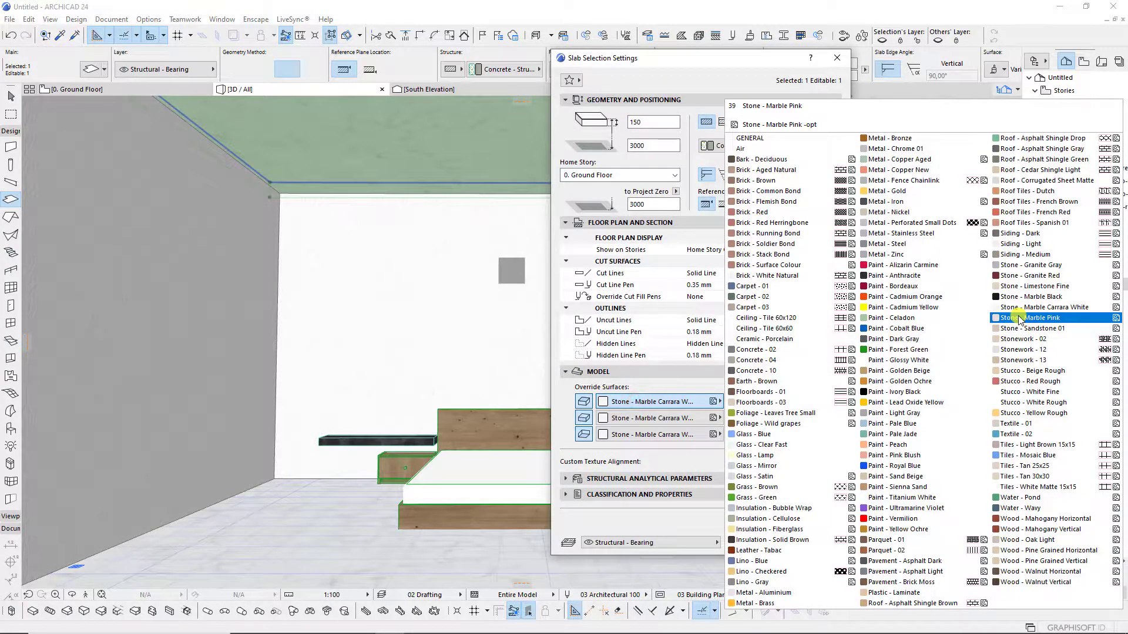
{"action": "left_click", "coordinate": [1011, 403]}
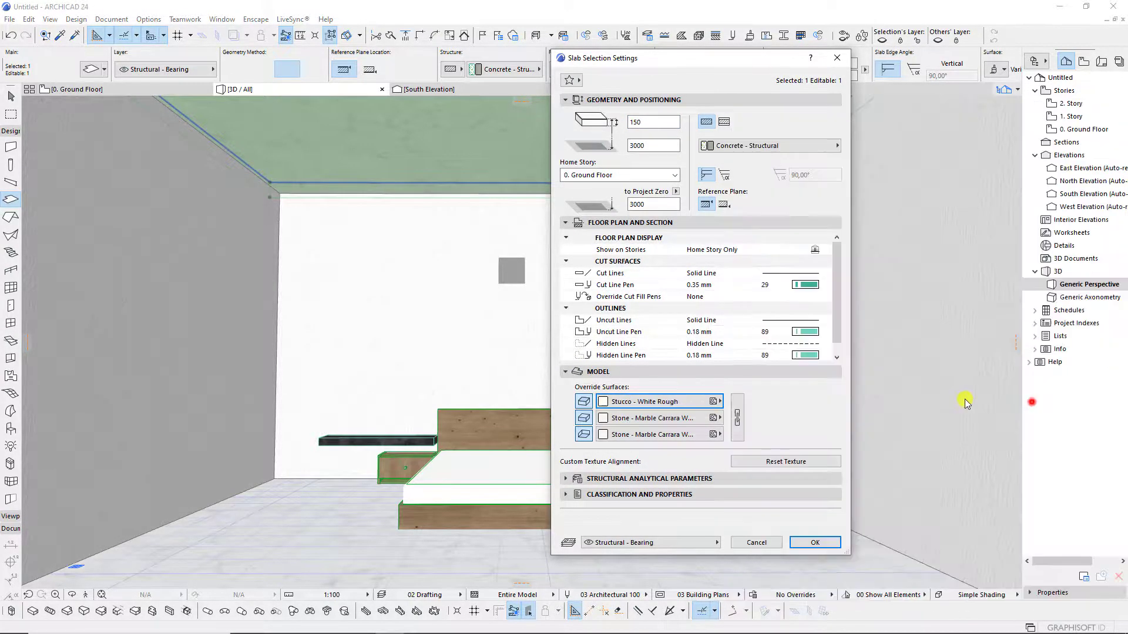
{"action": "left_click", "coordinate": [815, 542]}
Link the surface overrides so all ceiling surfaces are Stucco - White Rough, then face the bed.
{"action": "key", "text": "ctrl+t"}
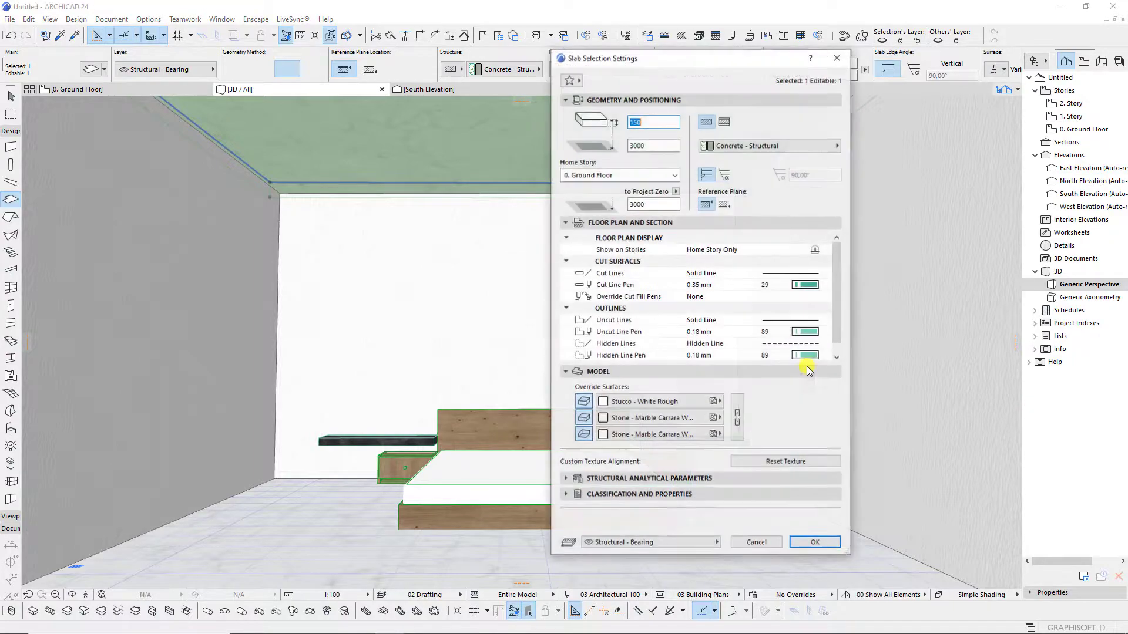
{"action": "left_click", "coordinate": [737, 417]}
{"action": "left_click", "coordinate": [684, 418]}
{"action": "key", "text": "Escape"}
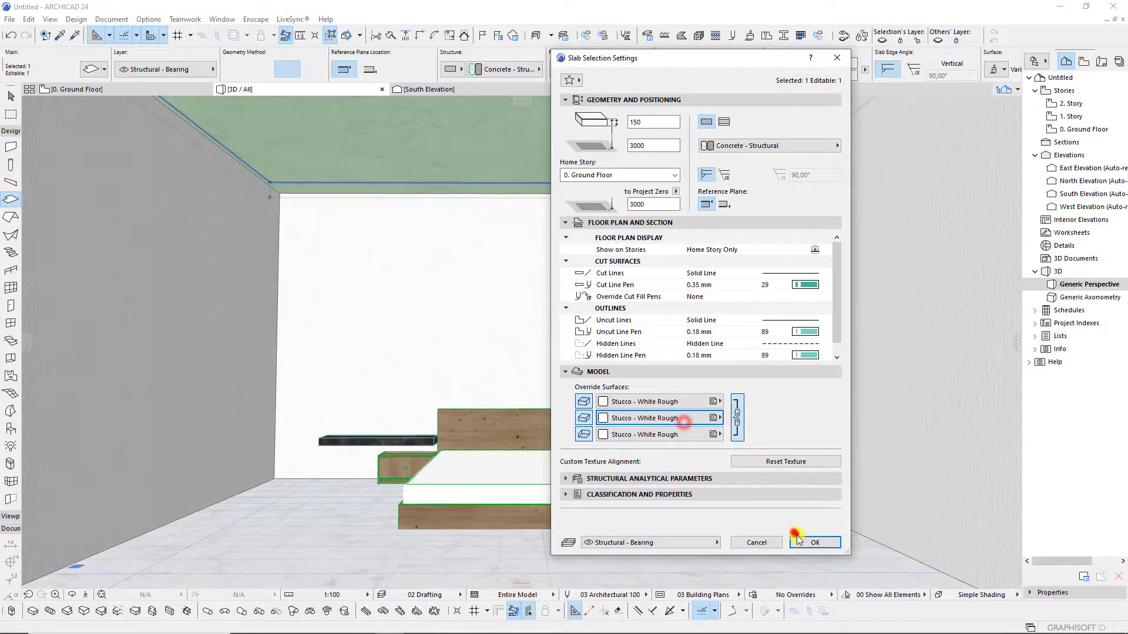
{"action": "left_click", "coordinate": [798, 539]}
{"action": "mouse_move", "coordinate": [797, 540]}
{"action": "middle_mouse_down", "text": "shift"}
{"action": "mouse_move", "coordinate": [727, 473]}
{"action": "mouse_move", "coordinate": [636, 308]}
{"action": "mouse_move", "coordinate": [612, 335]}
{"action": "mouse_move", "coordinate": [663, 273]}
{"action": "middle_mouse_up", "text": "shift"}
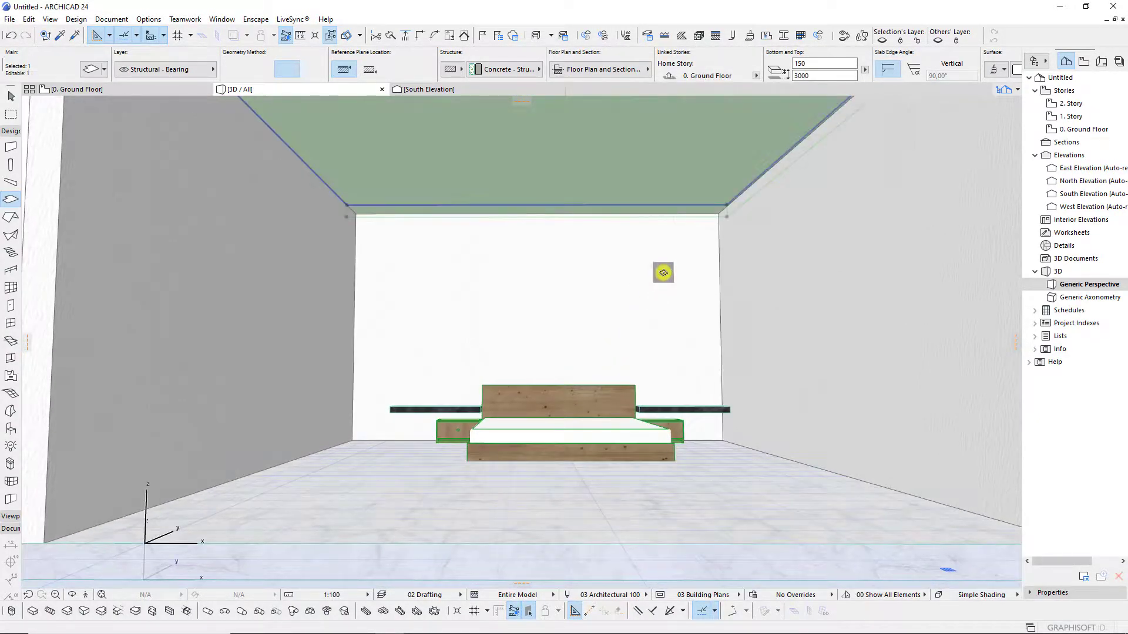
{"action": "left_click", "coordinate": [661, 273]}
Draw a rotated-rectangle slab strip at ceiling height from the back-left corner along the back wall.
{"action": "left_click", "coordinate": [576, 184]}
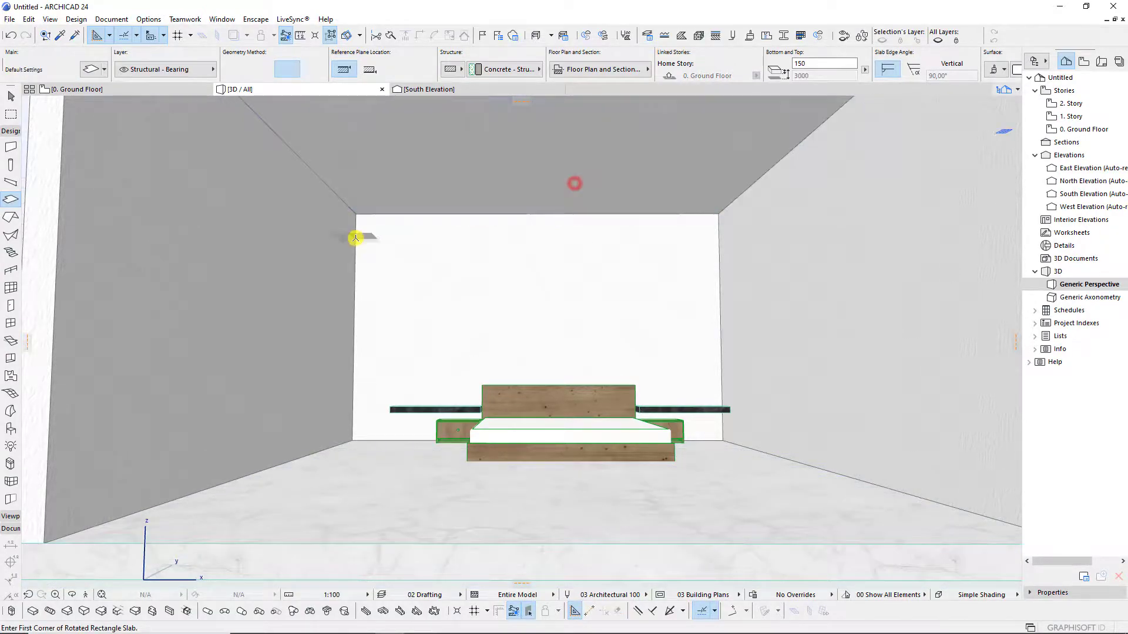
{"action": "left_click", "coordinate": [356, 214]}
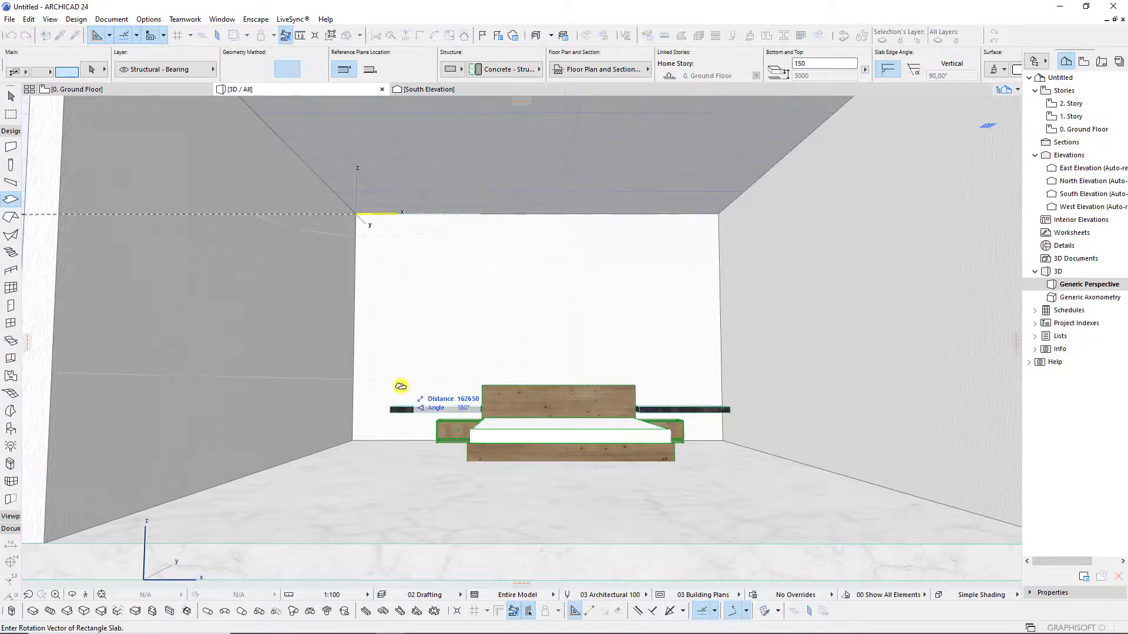
{"action": "scroll", "coordinate": [552, 290], "scroll_direction": "up", "scroll_amount": 1}
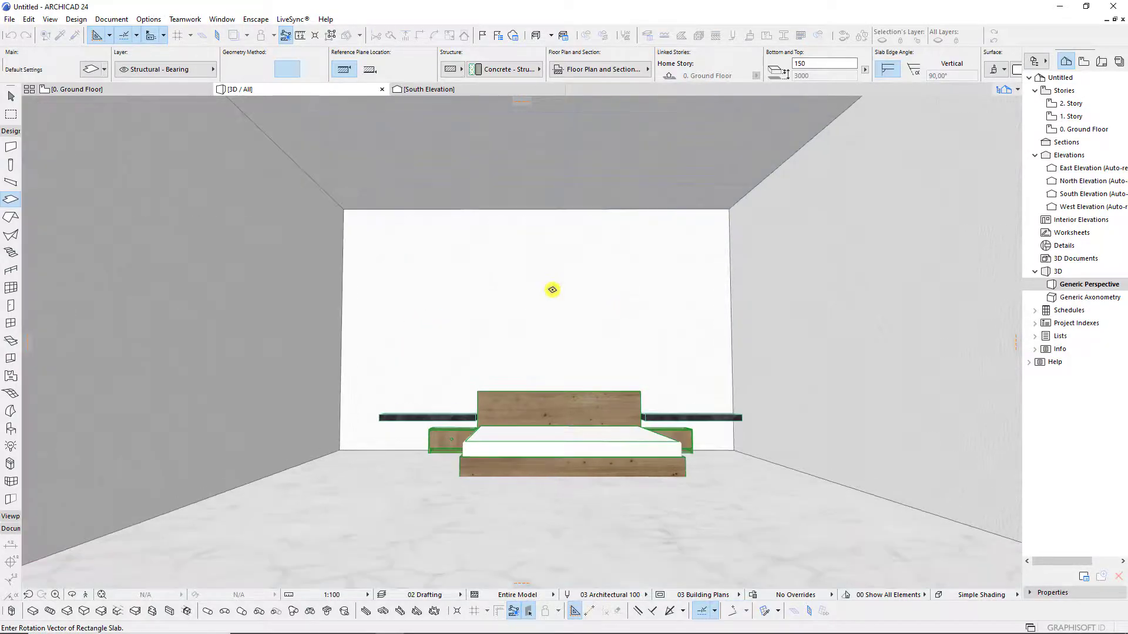
{"action": "scroll", "coordinate": [544, 261], "scroll_direction": "down", "scroll_amount": 1}
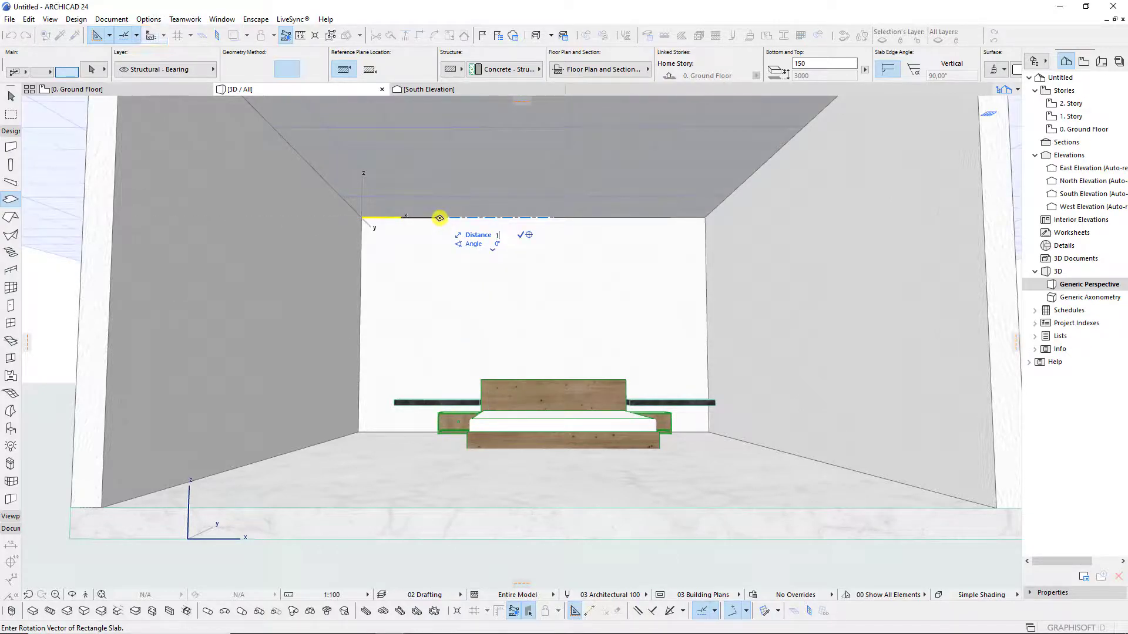
{"action": "left_click", "coordinate": [440, 218]}
{"action": "scroll", "coordinate": [481, 222], "scroll_direction": "down", "scroll_amount": 1}
{"action": "scroll", "coordinate": [513, 235], "scroll_direction": "down", "scroll_amount": 1}
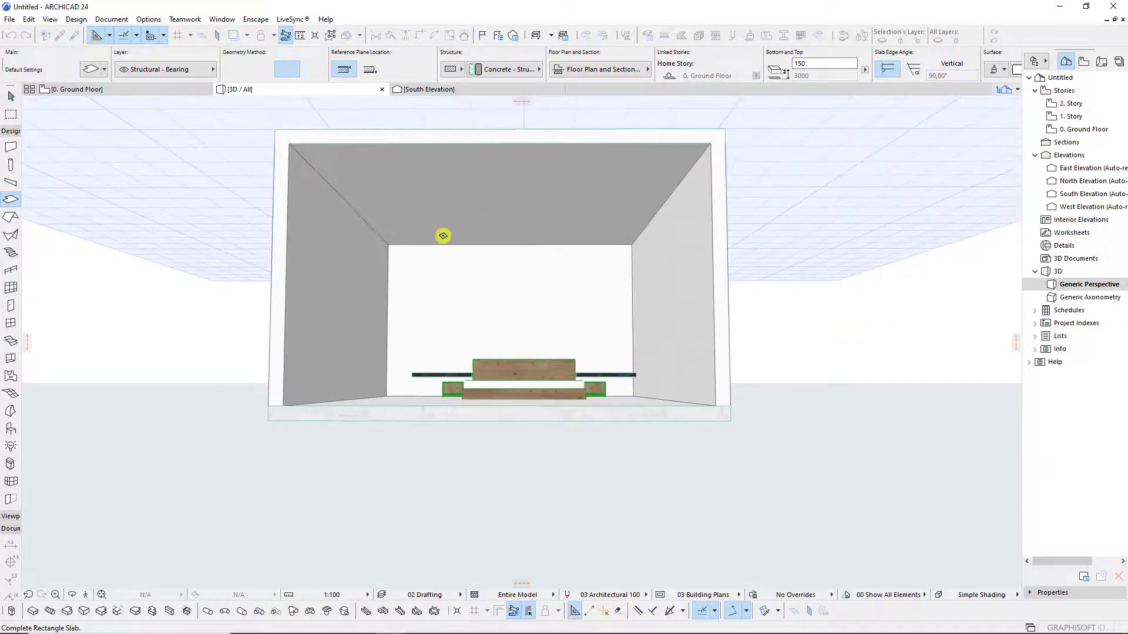
{"action": "left_click", "coordinate": [291, 143]}
{"action": "scroll", "coordinate": [542, 194], "scroll_direction": "up", "scroll_amount": 2}
{"action": "scroll", "coordinate": [537, 285], "scroll_direction": "up", "scroll_amount": 1}
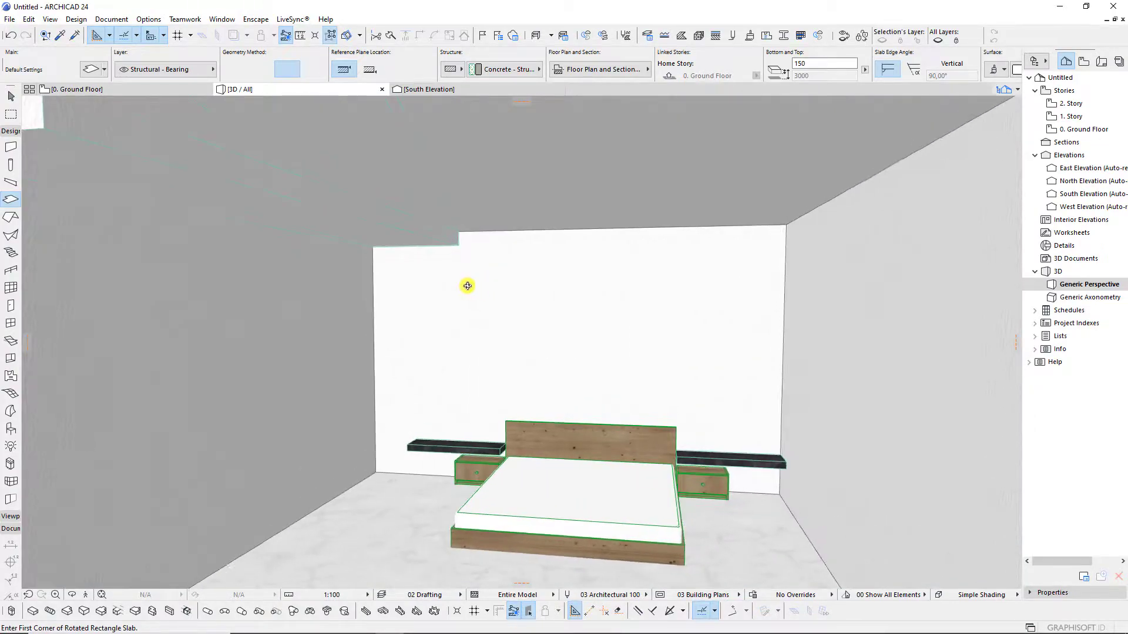
Make the ceiling strip 100 thick and drop it 100 below the ceiling.
{"action": "double_click", "coordinate": [429, 240]}
{"action": "type", "text": "100"}
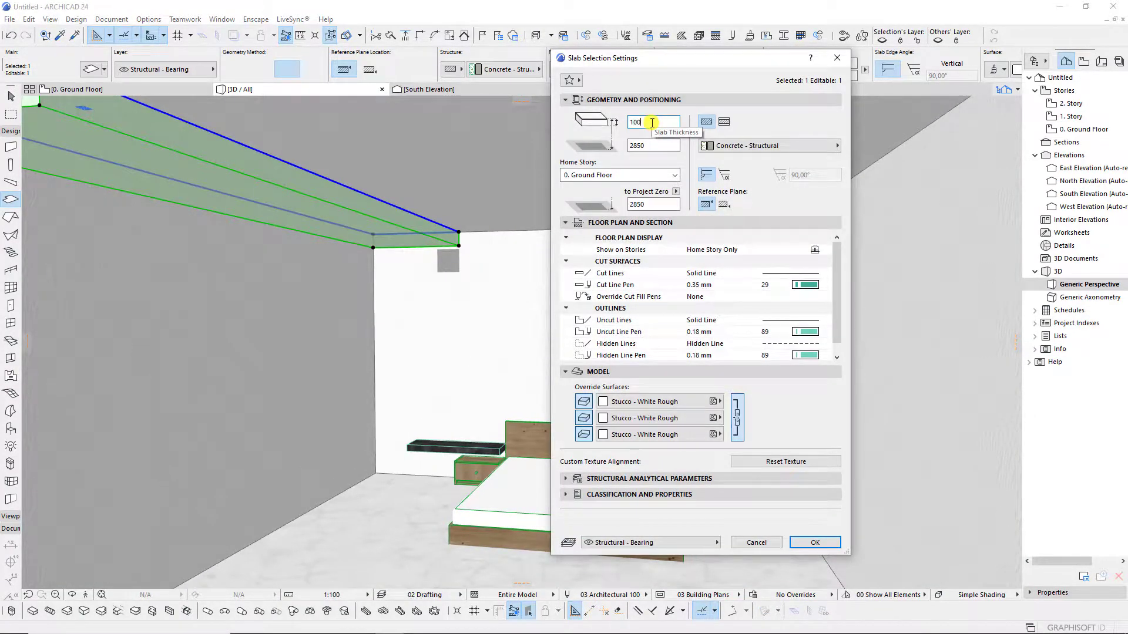
{"action": "key", "text": "Return"}
{"action": "scroll", "coordinate": [460, 244], "scroll_direction": "up", "scroll_amount": 2}
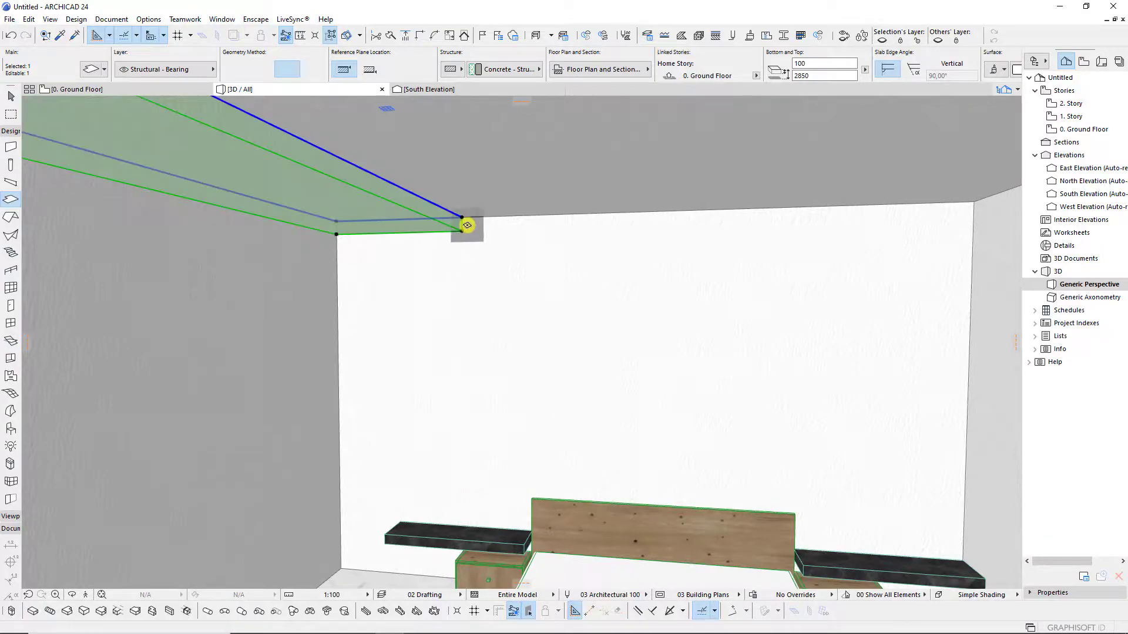
{"action": "key", "text": "ctrl+d"}
{"action": "left_click", "coordinate": [463, 219]}
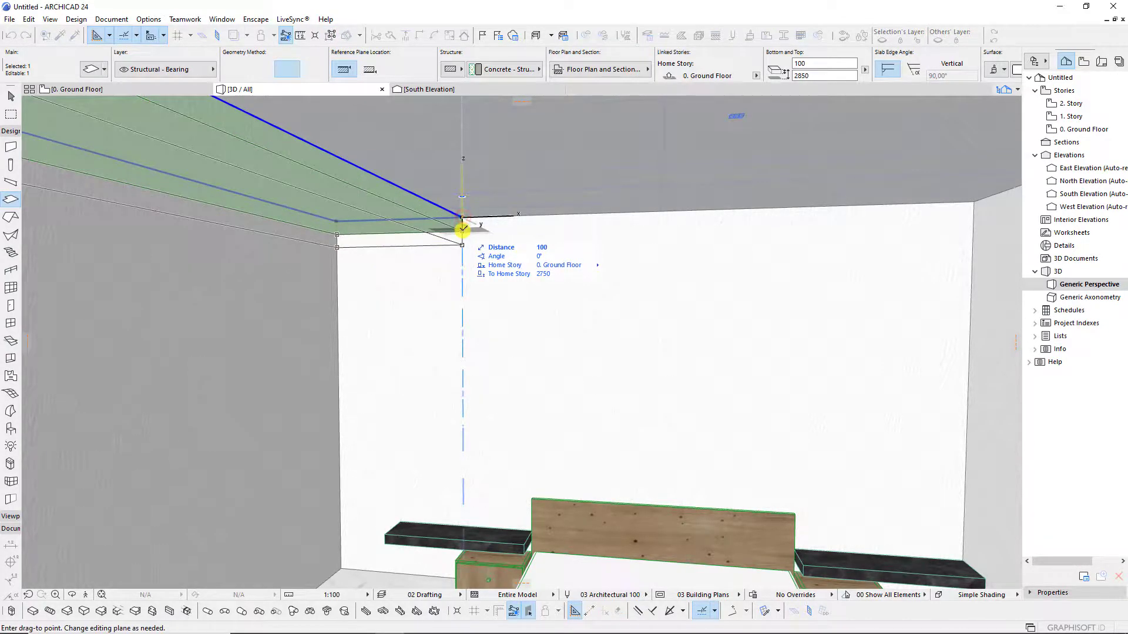
{"action": "left_click", "coordinate": [463, 229]}
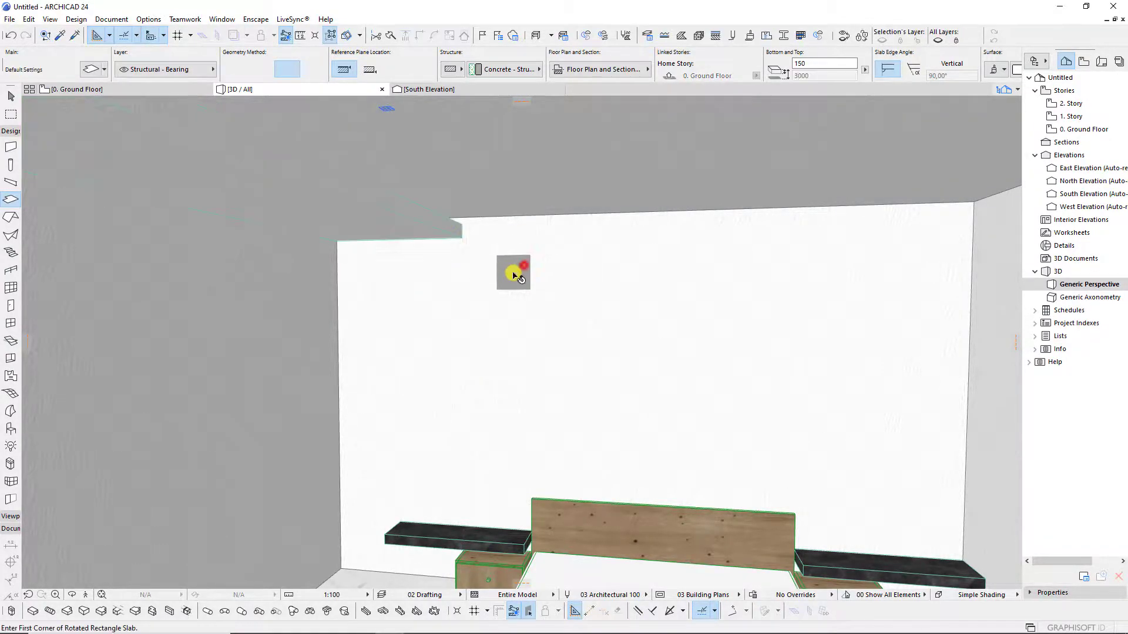
Orbit toward the left wall, then show the 0. Ground Floor plan.
{"action": "scroll", "coordinate": [517, 267], "scroll_direction": "down", "scroll_amount": 2}
{"action": "scroll", "coordinate": [499, 265], "scroll_direction": "down", "scroll_amount": 2}
{"action": "scroll", "coordinate": [500, 276], "scroll_direction": "down", "scroll_amount": 1}
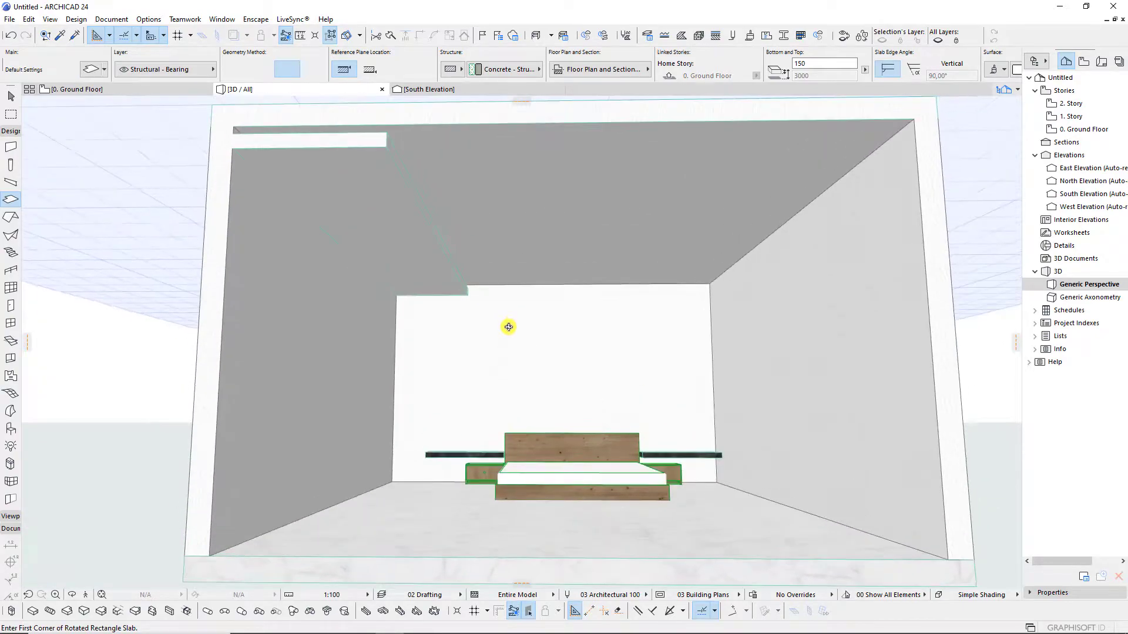
{"action": "scroll", "coordinate": [509, 353], "scroll_direction": "up", "scroll_amount": 2}
{"action": "scroll", "coordinate": [569, 386], "scroll_direction": "up", "scroll_amount": 1}
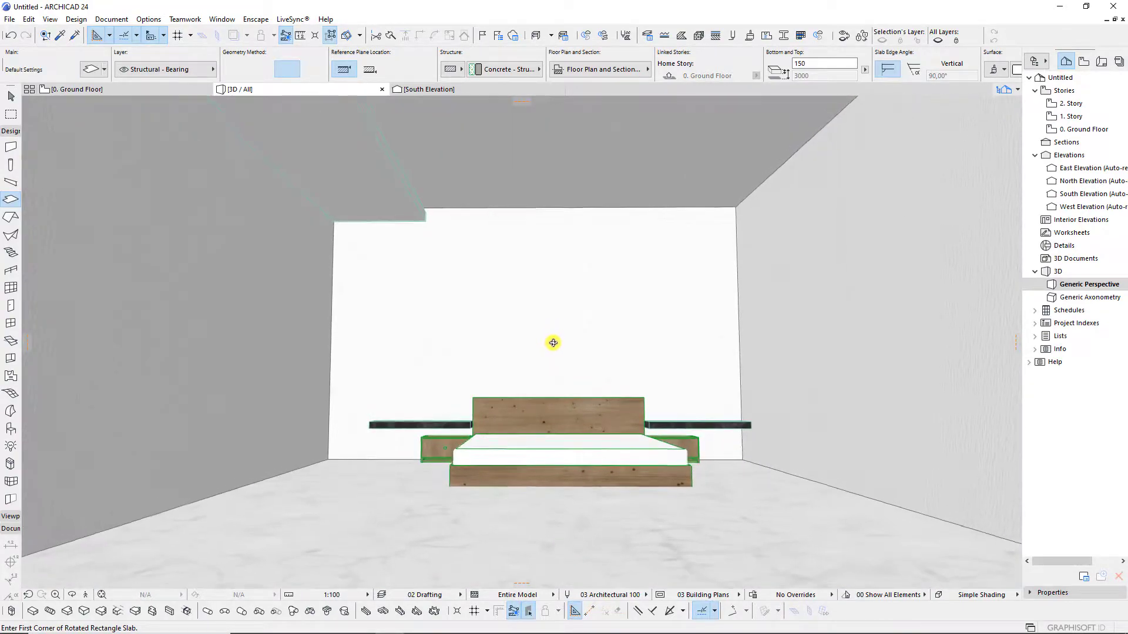
{"action": "scroll", "coordinate": [572, 338], "scroll_direction": "up", "scroll_amount": 1}
{"action": "mouse_move", "coordinate": [532, 350]}
{"action": "middle_mouse_down", "text": "shift"}
{"action": "mouse_move", "coordinate": [591, 353]}
{"action": "mouse_move", "coordinate": [591, 340]}
{"action": "middle_mouse_up", "text": "shift"}
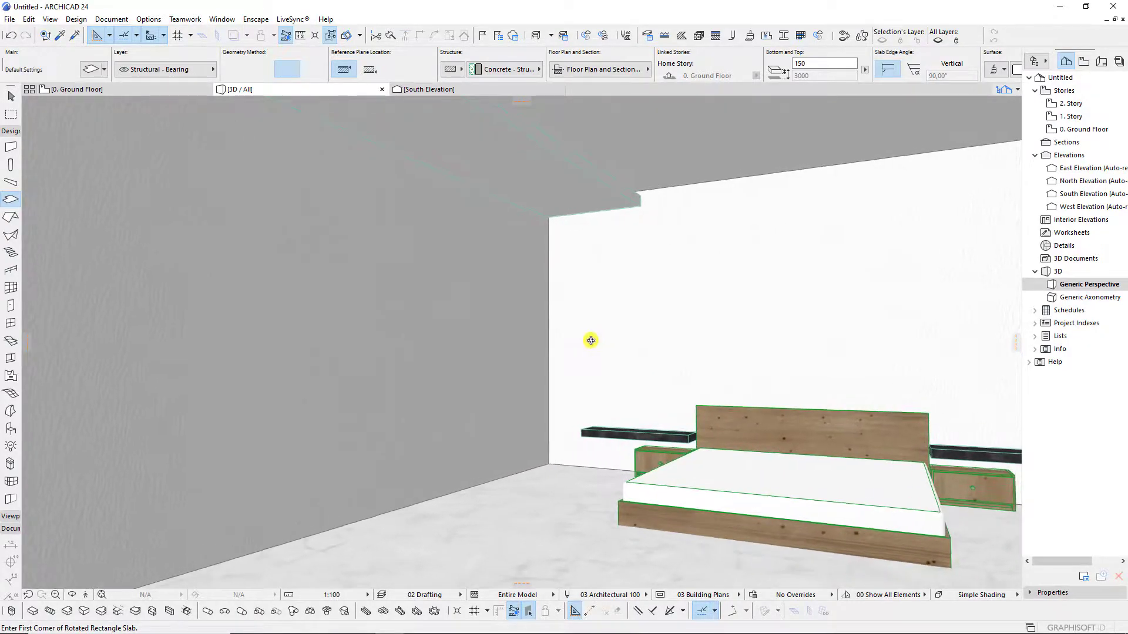
{"action": "left_click", "coordinate": [126, 88]}
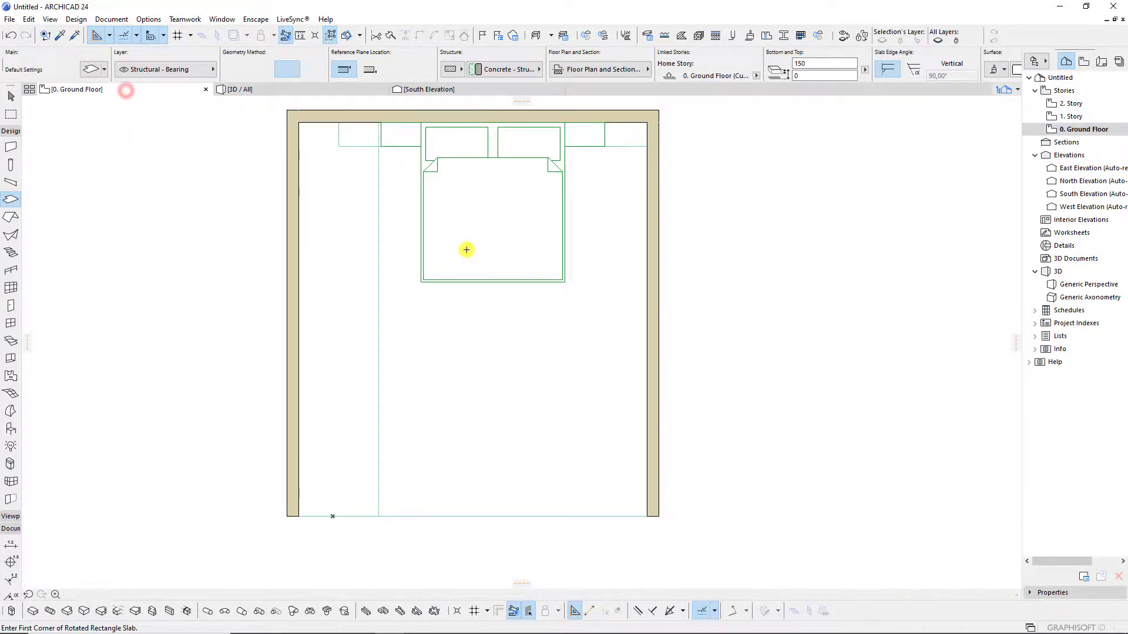
Draw a new South Elevation marker across the room in the plan.
{"action": "left_click", "coordinate": [588, 546], "text": "alt"}
{"action": "scroll", "coordinate": [435, 224], "scroll_direction": "up", "scroll_amount": 5}
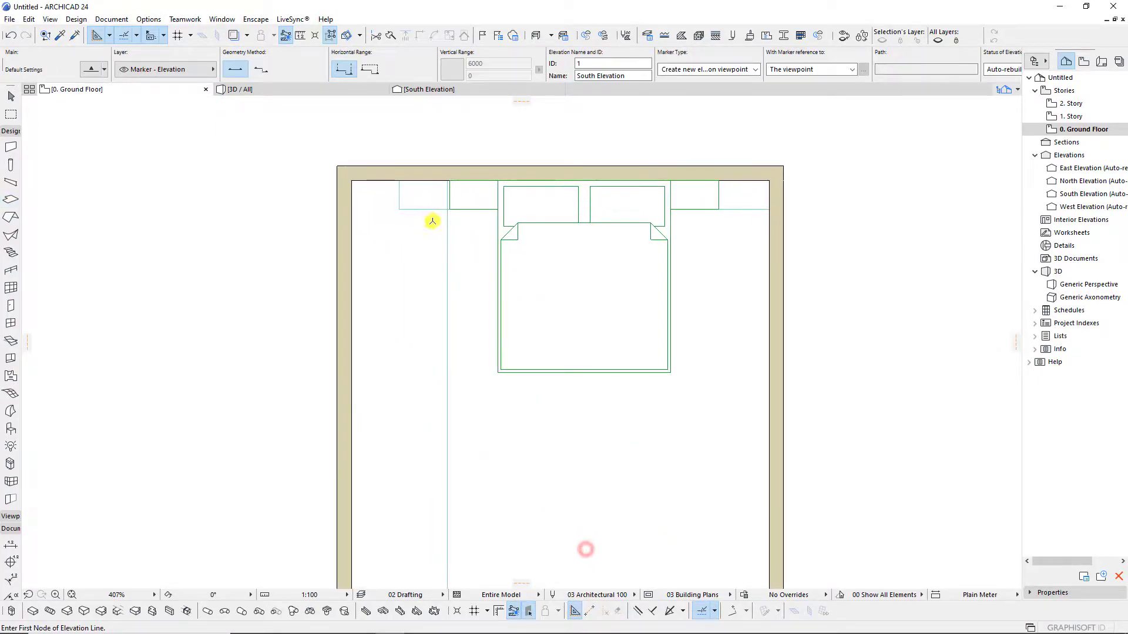
{"action": "left_click", "coordinate": [444, 220], "text": "alt"}
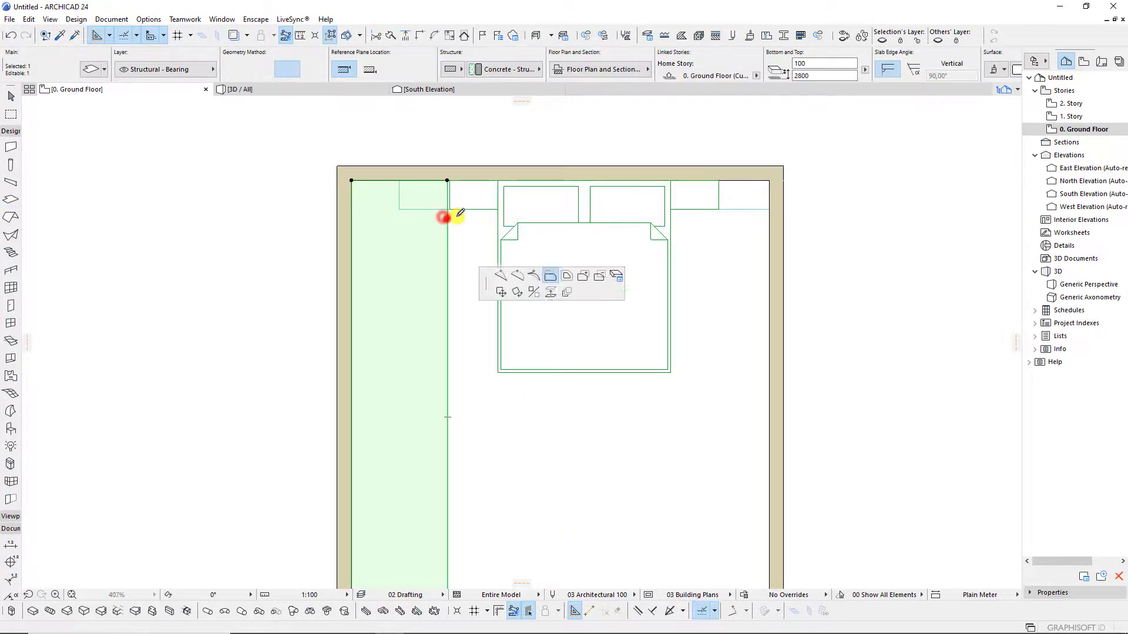
{"action": "left_click", "coordinate": [451, 176]}
{"action": "scroll", "coordinate": [451, 179], "scroll_direction": "down", "scroll_amount": 3}
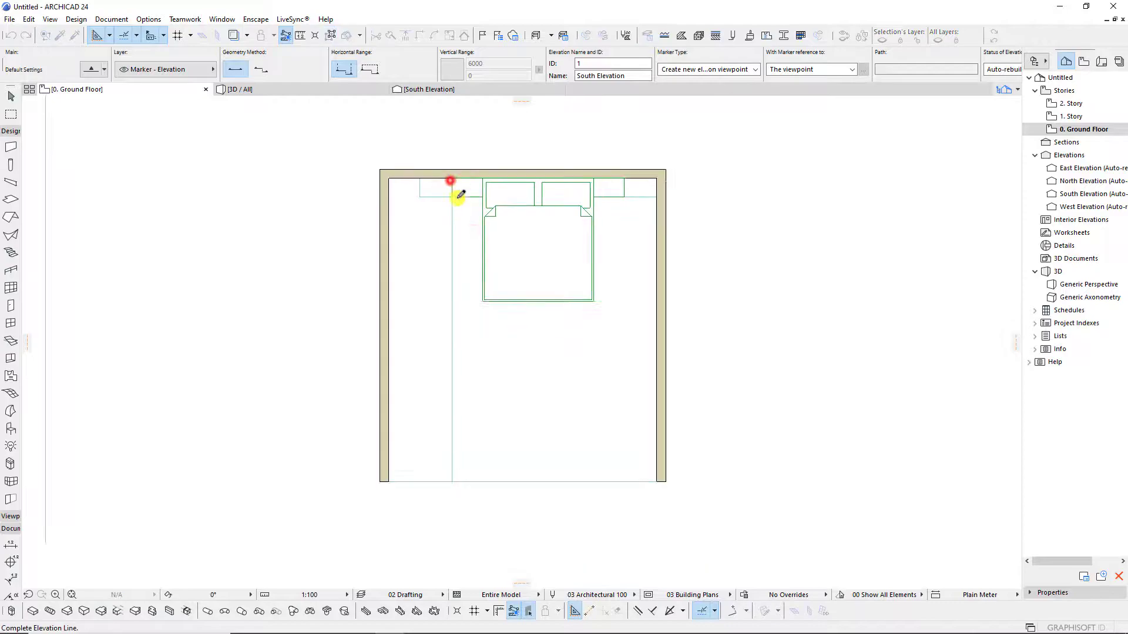
{"action": "scroll", "coordinate": [459, 191], "scroll_direction": "down", "scroll_amount": 2}
{"action": "left_click", "coordinate": [344, 356]}
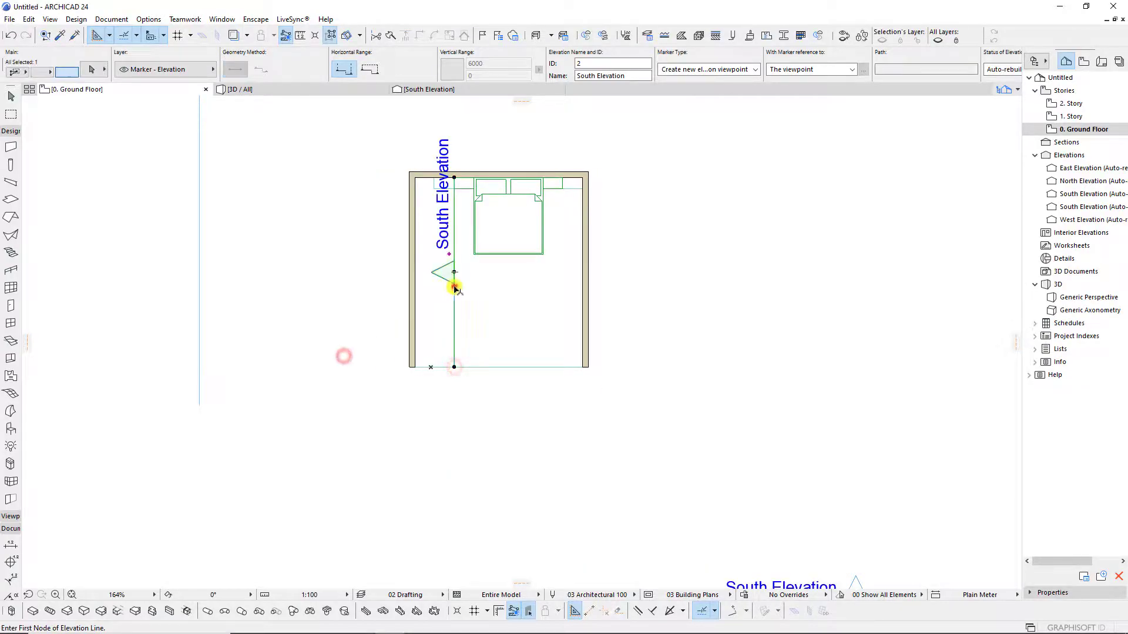
Open the new South Elevation view from the marker's context menu and inspect it.
{"action": "right_click", "coordinate": [490, 291]}
{"action": "left_click", "coordinate": [519, 340]}
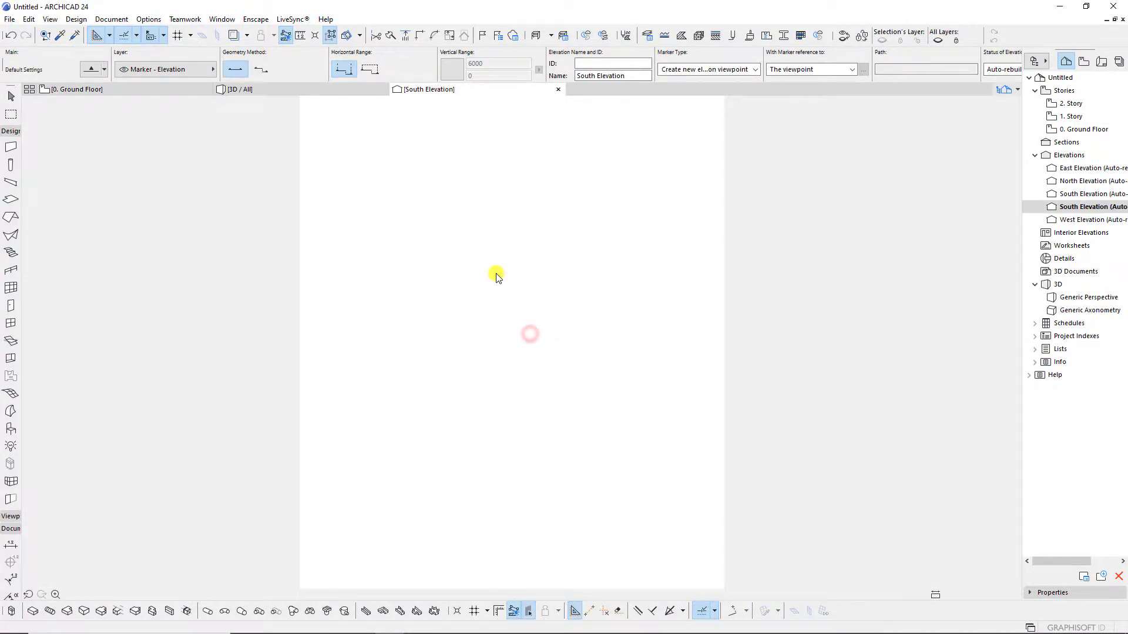
{"action": "scroll", "coordinate": [543, 259], "scroll_direction": "down", "scroll_amount": 3}
{"action": "scroll", "coordinate": [587, 352], "scroll_direction": "up", "scroll_amount": 3}
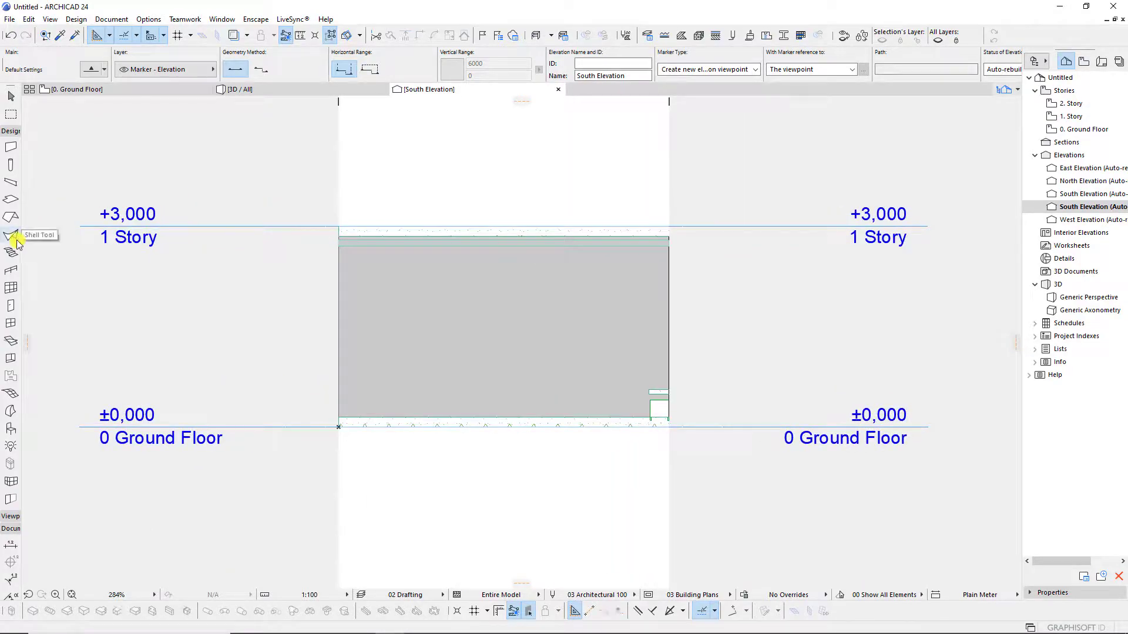
{"action": "scroll", "coordinate": [505, 330], "scroll_direction": "up", "scroll_amount": 2}
{"action": "scroll", "coordinate": [285, 302], "scroll_direction": "down", "scroll_amount": 3}
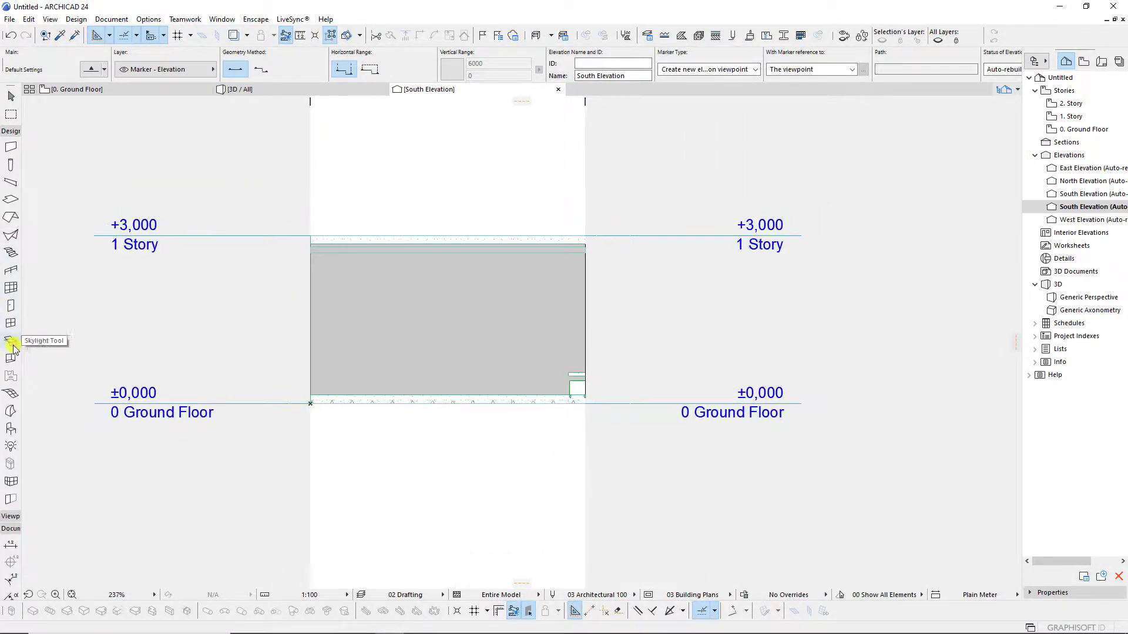
{"action": "left_click", "coordinate": [11, 411]}
{"action": "scroll", "coordinate": [333, 331], "scroll_direction": "up", "scroll_amount": 2}
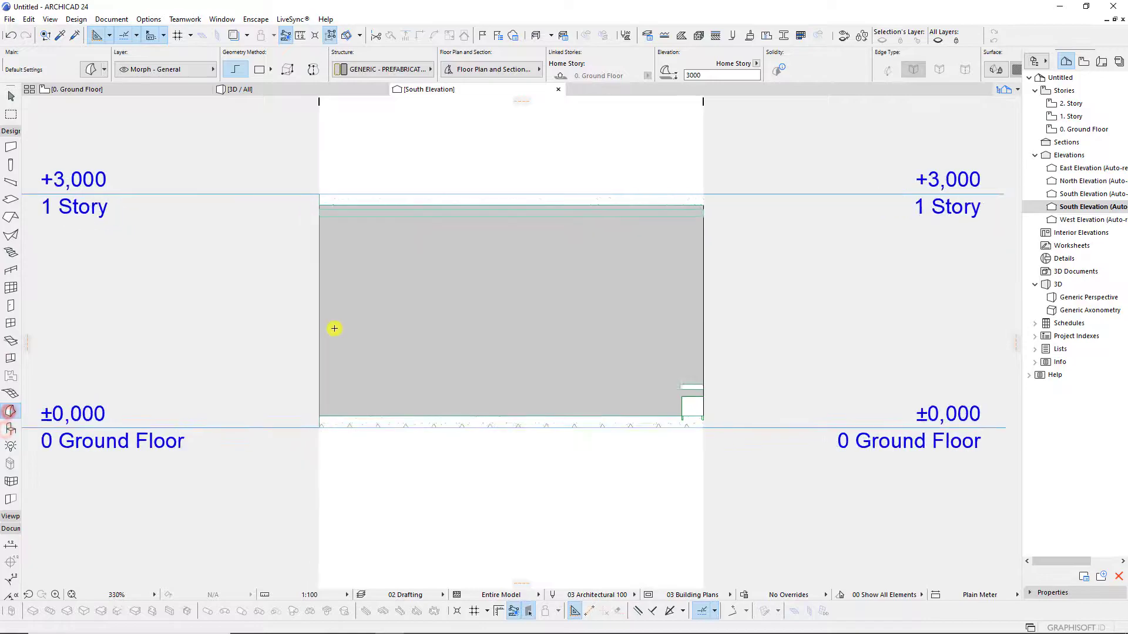
{"action": "scroll", "coordinate": [468, 315], "scroll_direction": "up", "scroll_amount": 1}
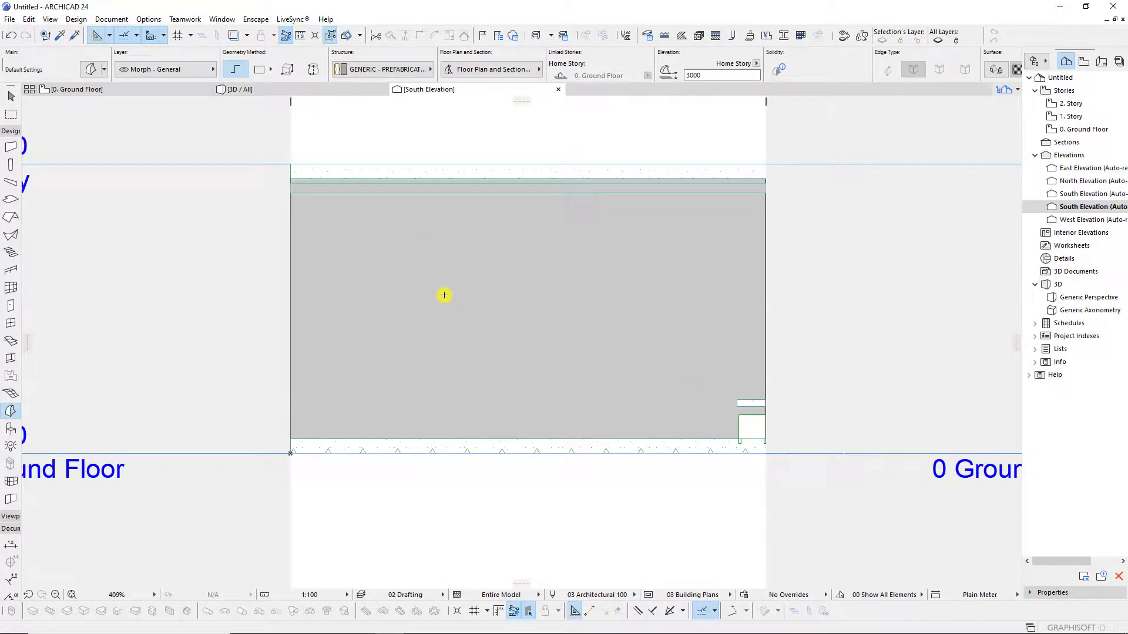
Move the South Elevation marker to the right of the room in the ground floor plan.
{"action": "key", "text": "F2"}
{"action": "left_click", "coordinate": [455, 272], "text": "shift"}
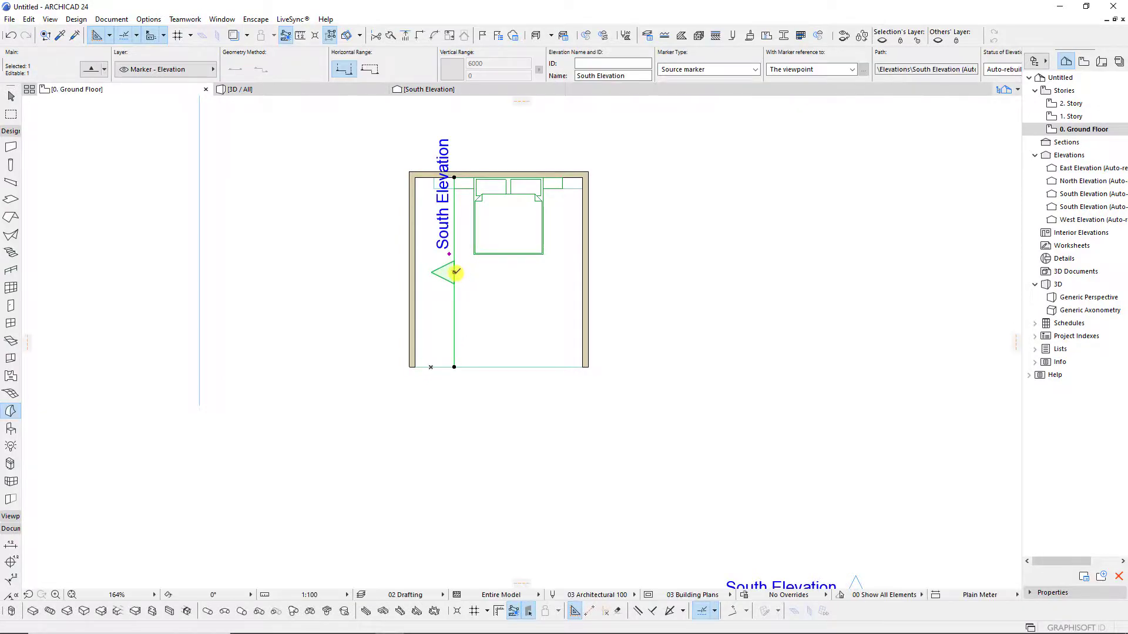
{"action": "left_click_drag", "start_coordinate": [456, 272], "coordinate": [632, 272]}
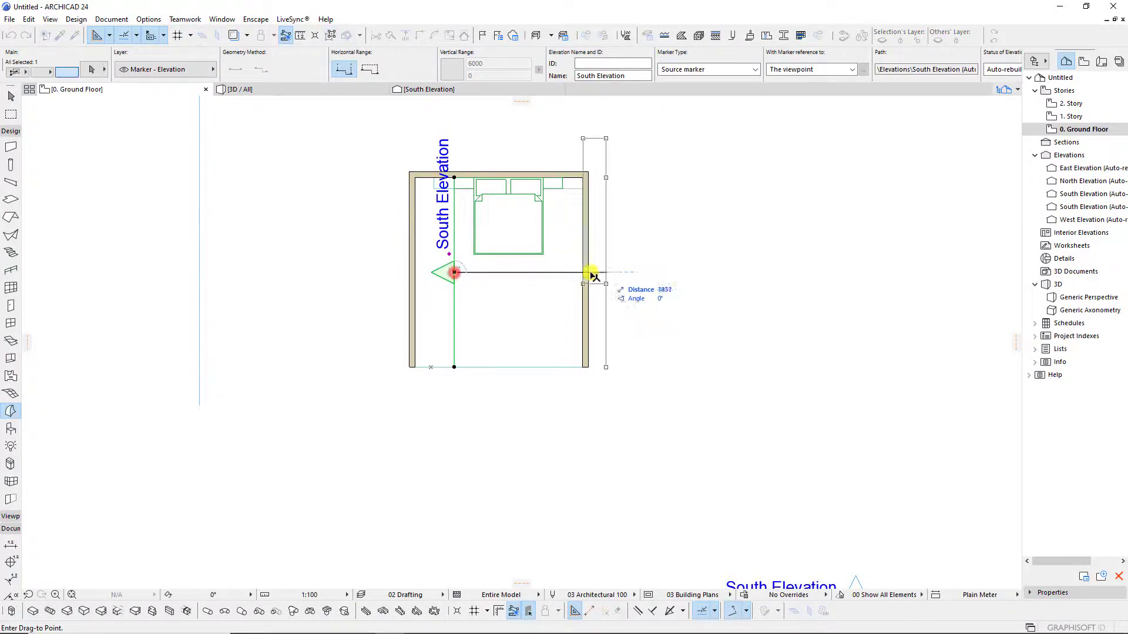
{"action": "key", "text": "Escape"}
{"action": "scroll", "coordinate": [453, 232], "scroll_direction": "up", "scroll_amount": 3}
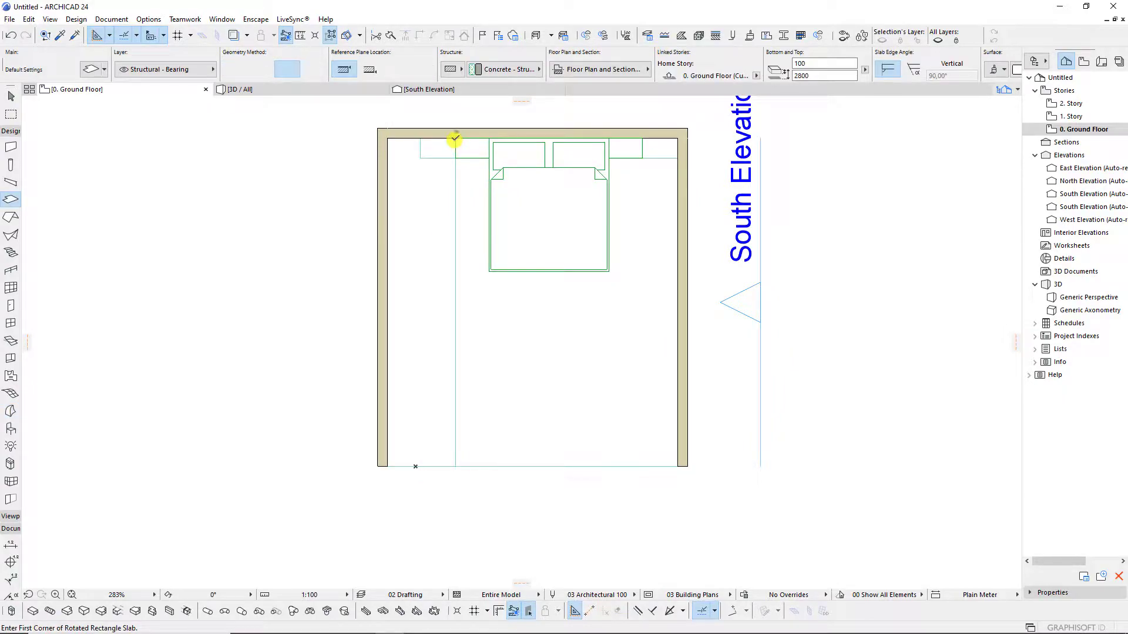
{"action": "scroll", "coordinate": [436, 170], "scroll_direction": "up", "scroll_amount": 2}
{"action": "scroll", "coordinate": [432, 157], "scroll_direction": "up", "scroll_amount": 1}
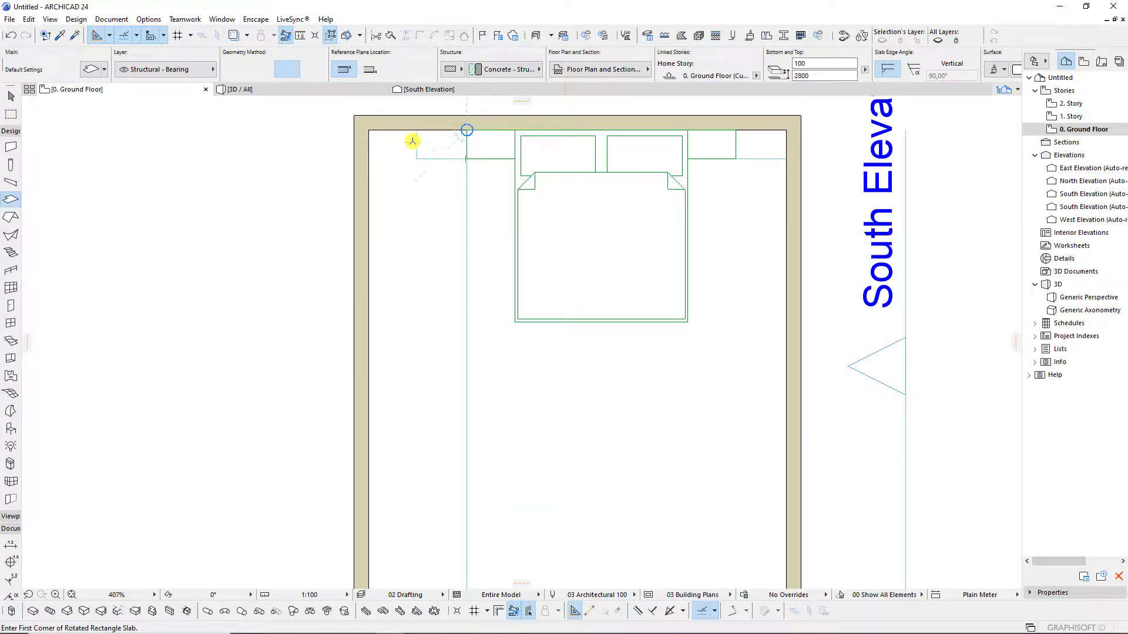
Return to the 3D view and pick up the ceiling height for a new slab.
{"action": "left_click", "coordinate": [305, 90]}
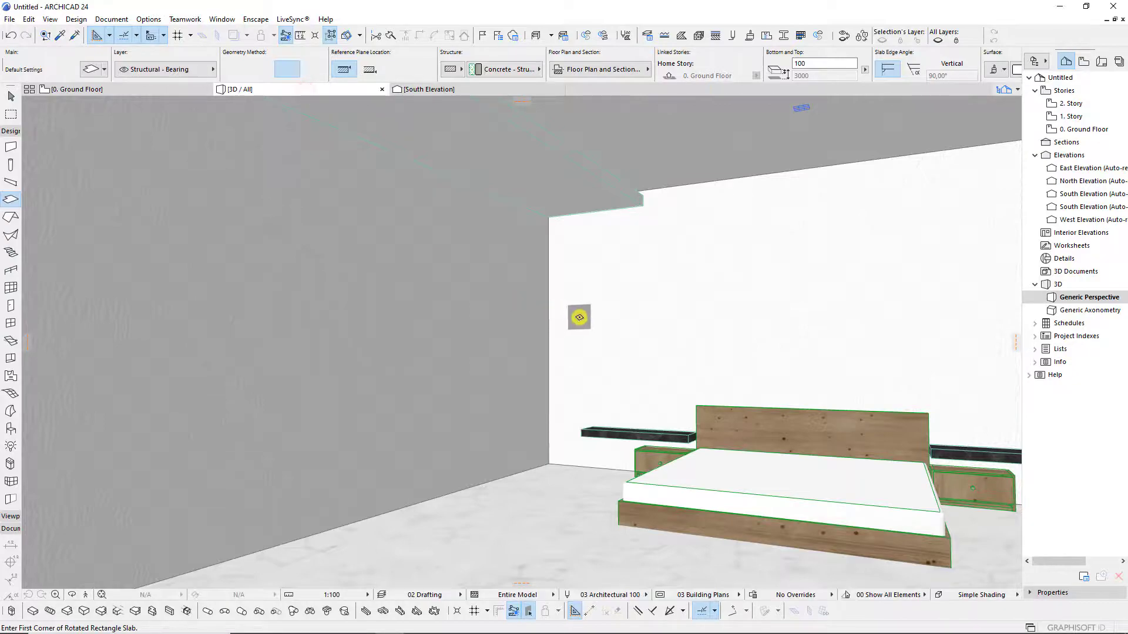
{"action": "scroll", "coordinate": [625, 413], "scroll_direction": "up", "scroll_amount": 1}
{"action": "scroll", "coordinate": [655, 412], "scroll_direction": "down", "scroll_amount": 1}
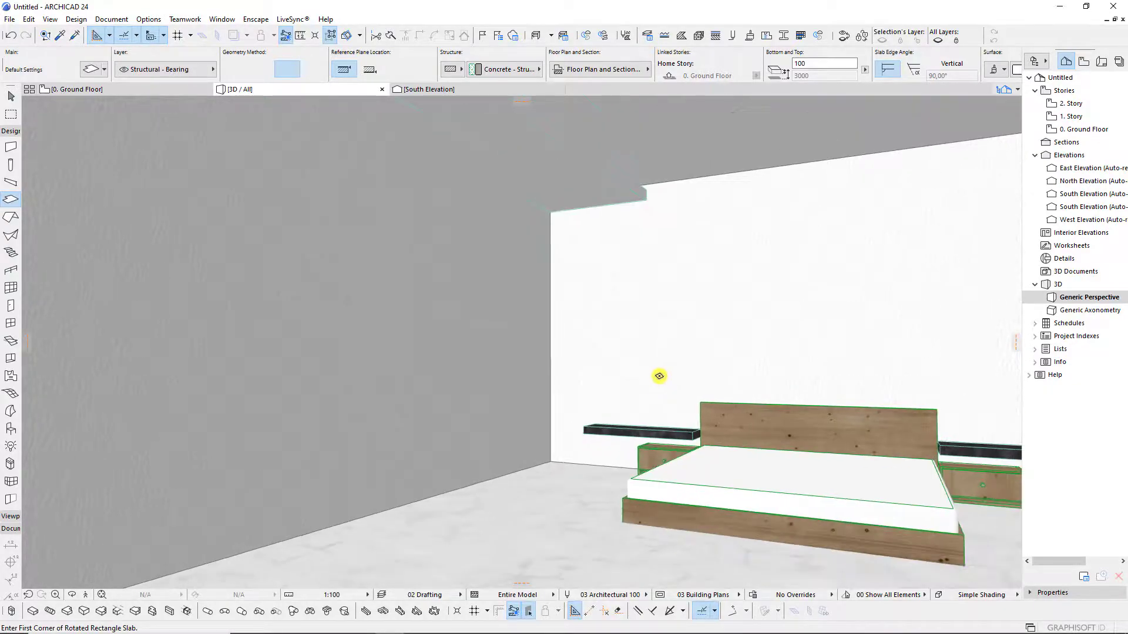
{"action": "left_click", "coordinate": [593, 184]}
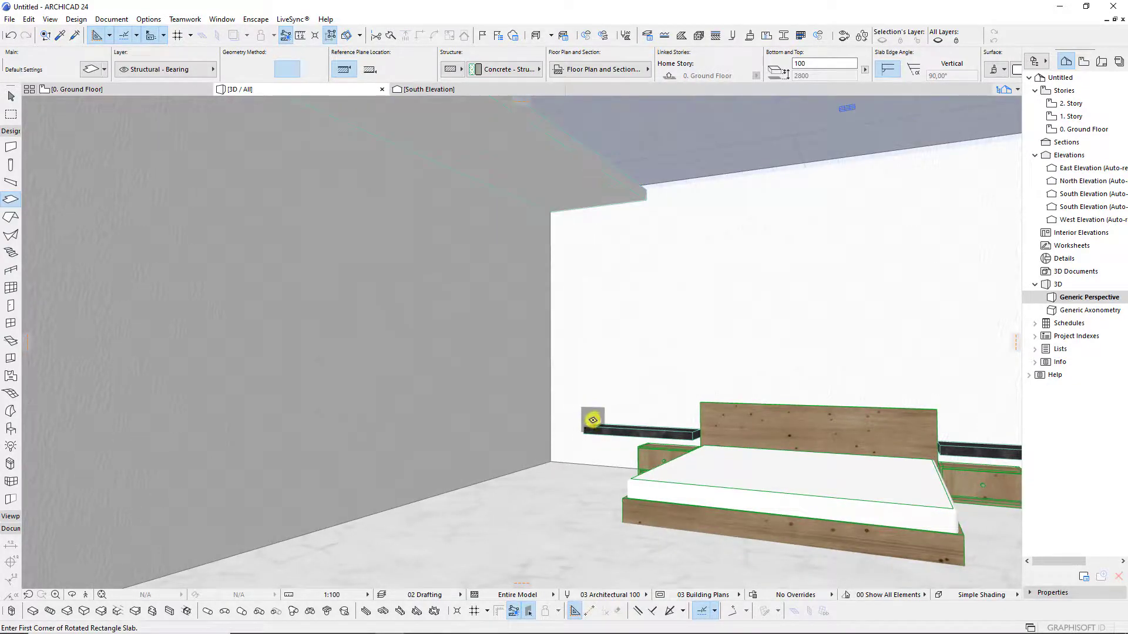
Draw a 50-wide rotated-rectangle slab along the foot of the grey wall.
{"action": "left_click", "coordinate": [594, 422]}
{"action": "scroll", "coordinate": [594, 424], "scroll_direction": "down", "scroll_amount": 2}
{"action": "type", "text": "3000"}
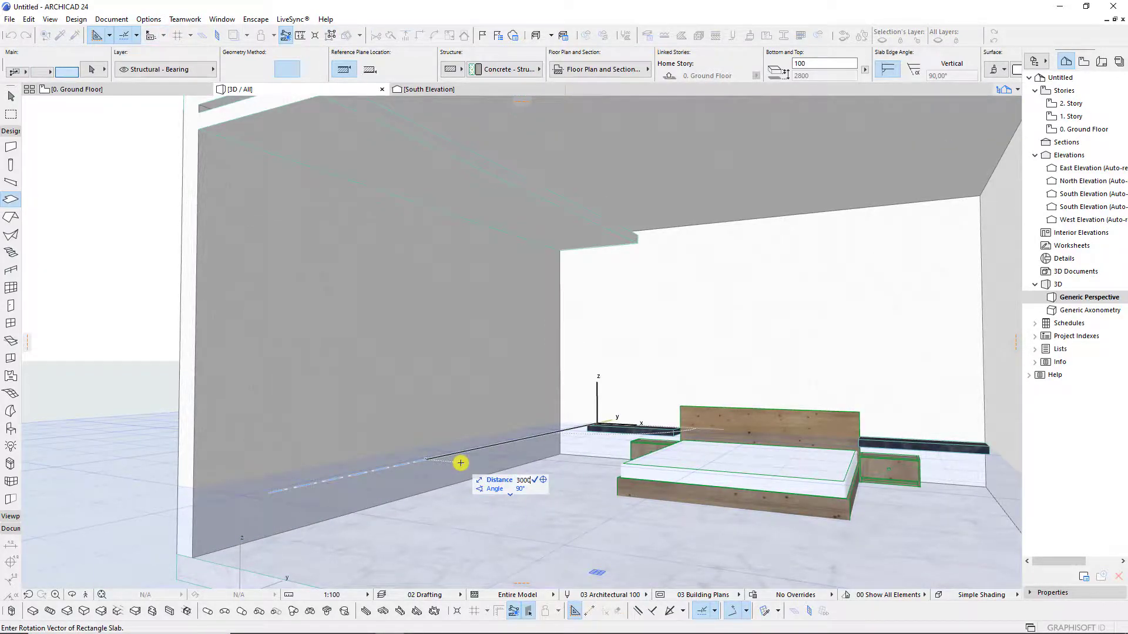
{"action": "left_click", "coordinate": [461, 464]}
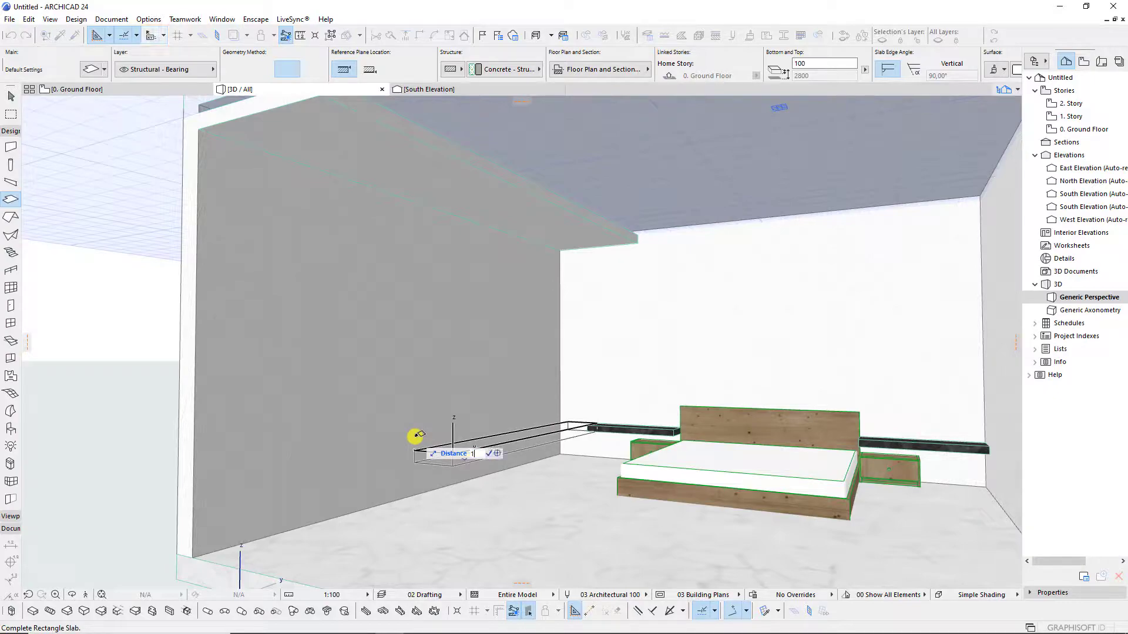
{"action": "type", "text": "50"}
{"action": "key", "text": "Return"}
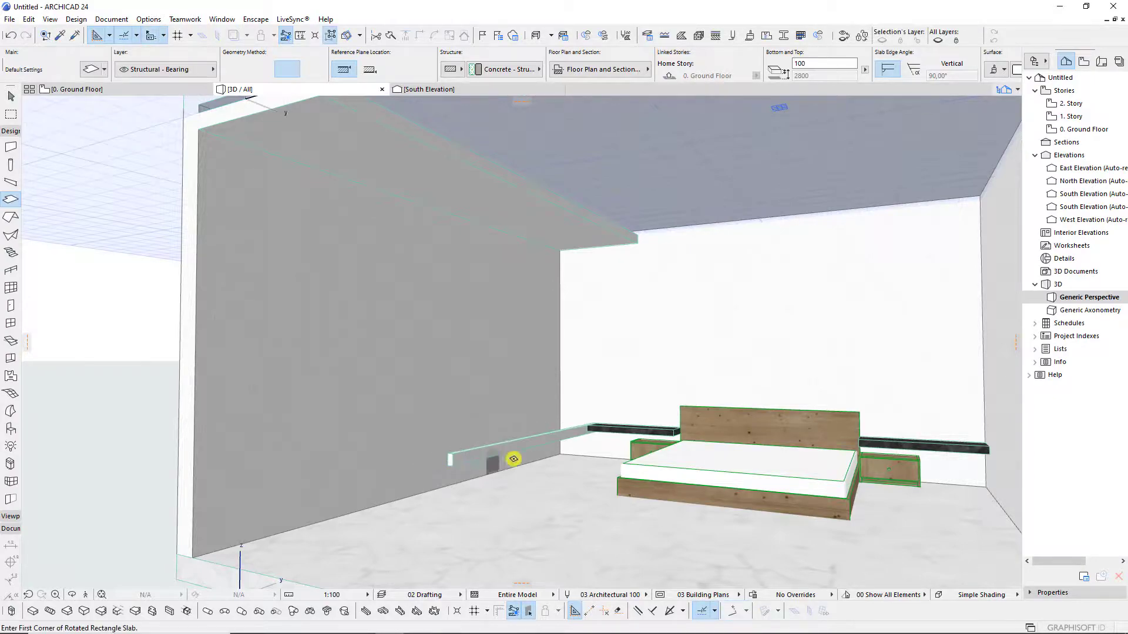
Lay the new slab flat on the floor and set its thickness to 50.
{"action": "left_click", "coordinate": [527, 450], "text": "shift"}
{"action": "scroll", "coordinate": [527, 450], "scroll_direction": "up", "scroll_amount": 2}
{"action": "left_click", "coordinate": [404, 469]}
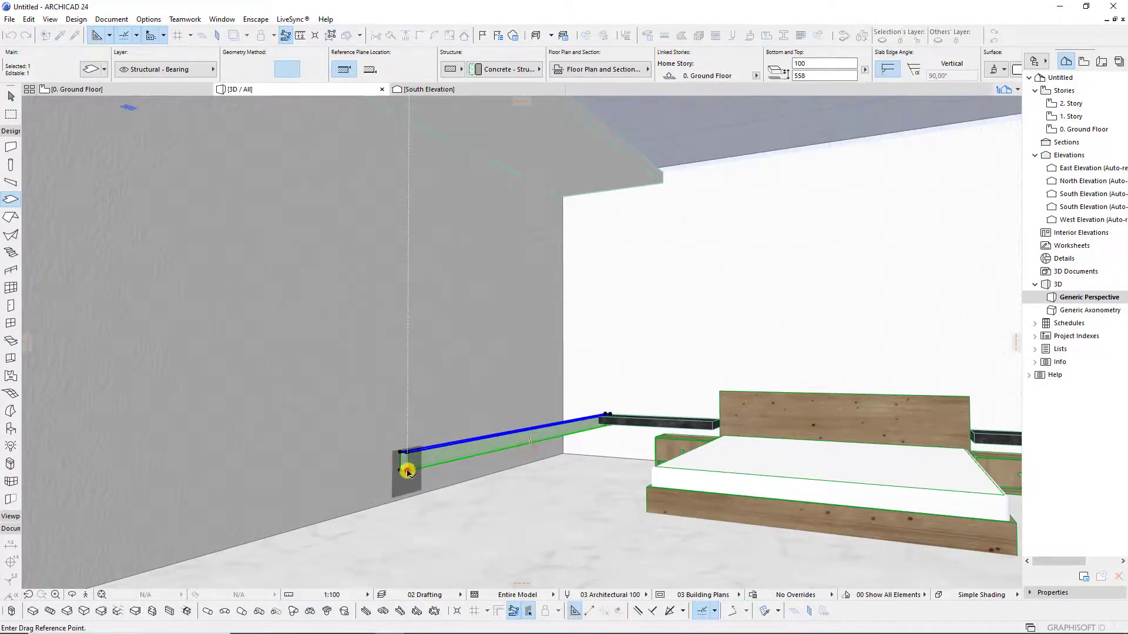
{"action": "left_click", "coordinate": [511, 479]}
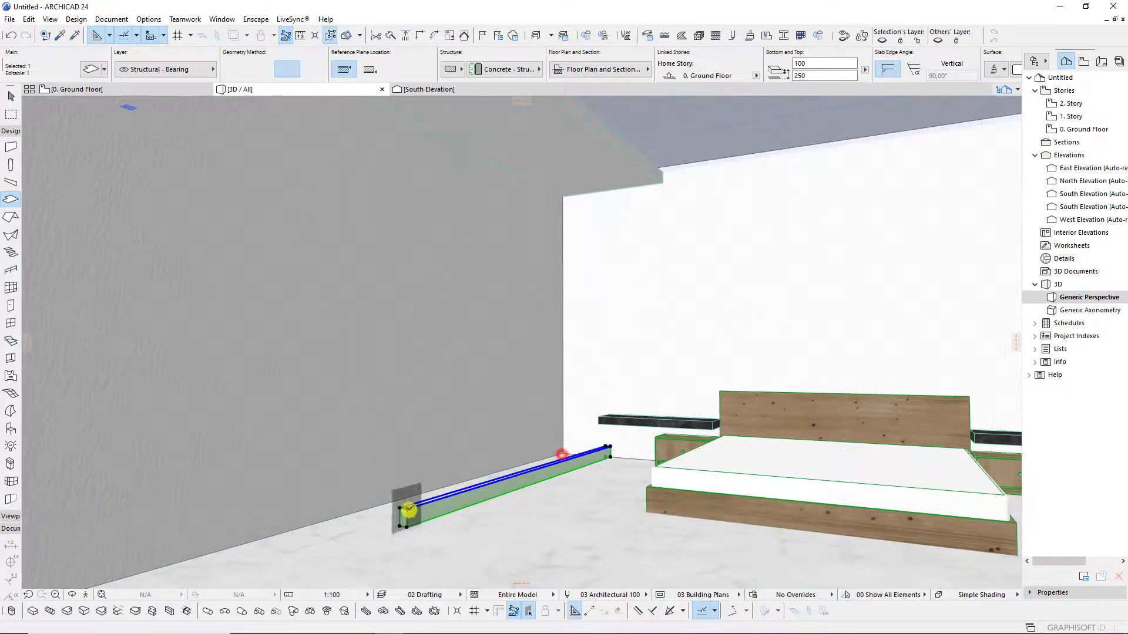
{"action": "left_click", "coordinate": [405, 513]}
{"action": "left_click", "coordinate": [888, 332]}
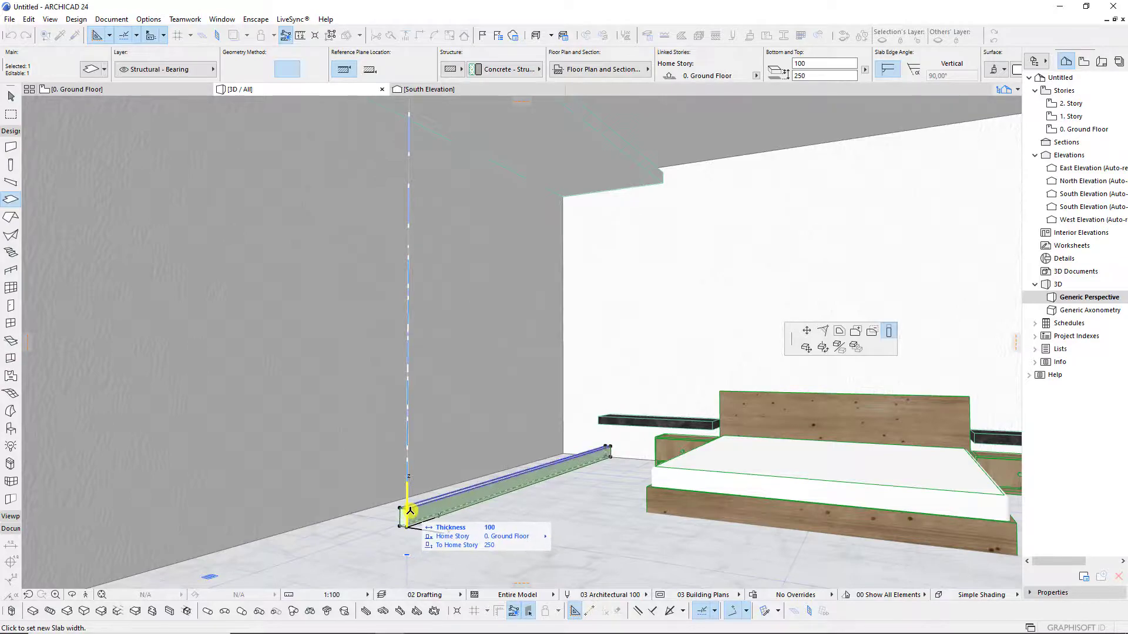
{"action": "left_click", "coordinate": [407, 520]}
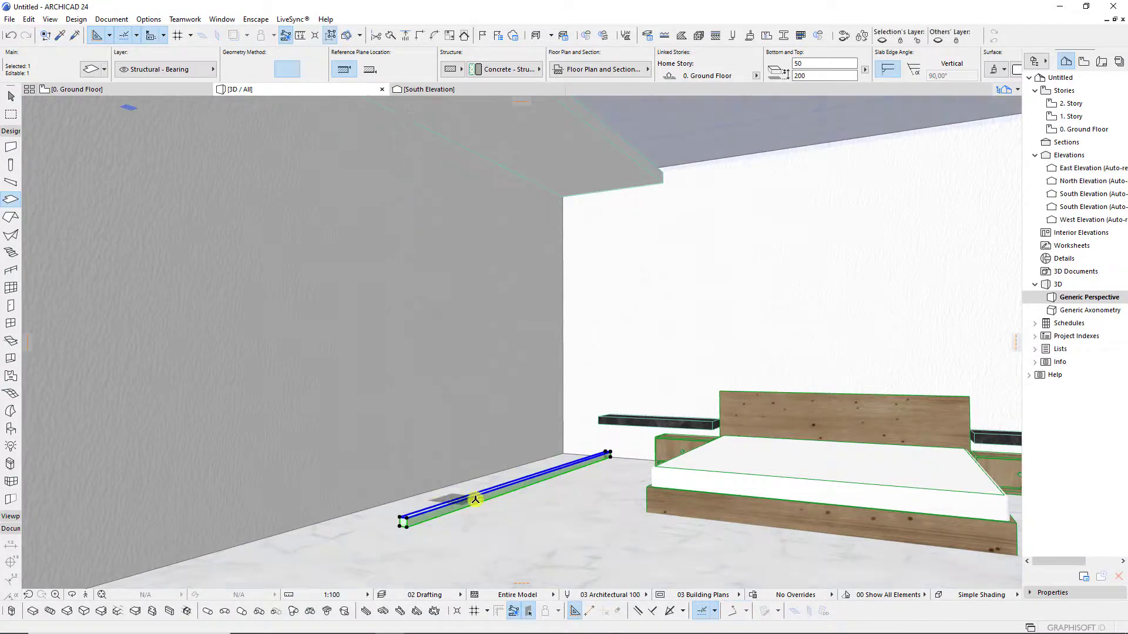
Offset the slab's edge to narrow the floor strip.
{"action": "mouse_move", "coordinate": [407, 519]}
{"action": "middle_mouse_down", "text": "shift"}
{"action": "mouse_move", "coordinate": [466, 512]}
{"action": "mouse_move", "coordinate": [504, 454]}
{"action": "mouse_move", "coordinate": [463, 458]}
{"action": "middle_mouse_up", "text": "shift"}
{"action": "scroll", "coordinate": [463, 458], "scroll_direction": "up", "scroll_amount": 3}
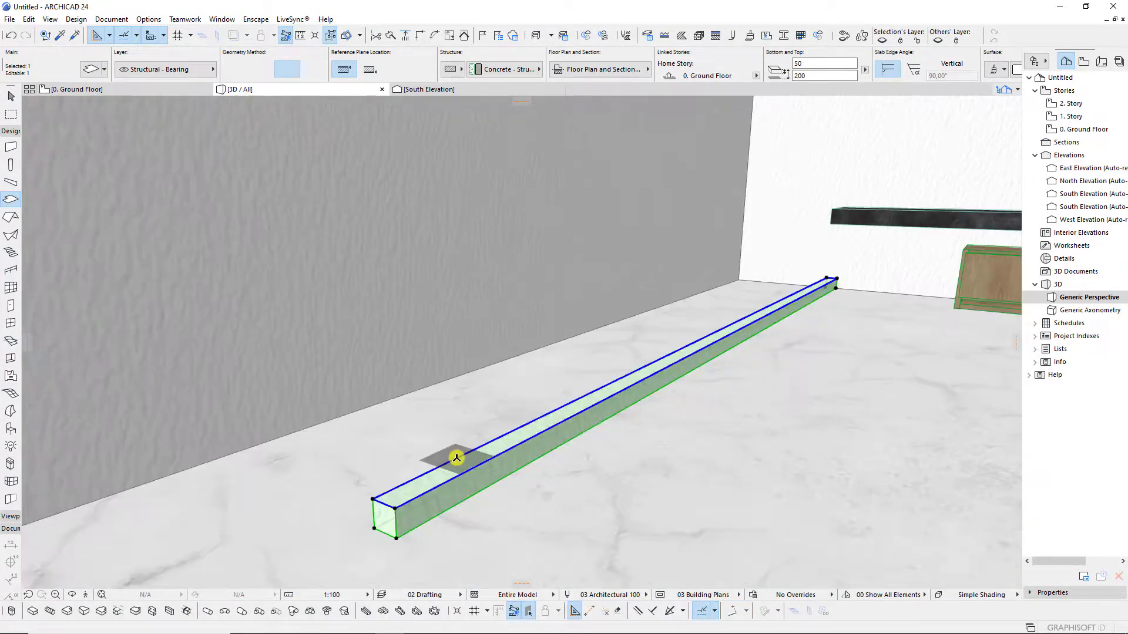
{"action": "left_click", "coordinate": [457, 459]}
{"action": "left_click", "coordinate": [855, 332]}
{"action": "type", "text": "30"}
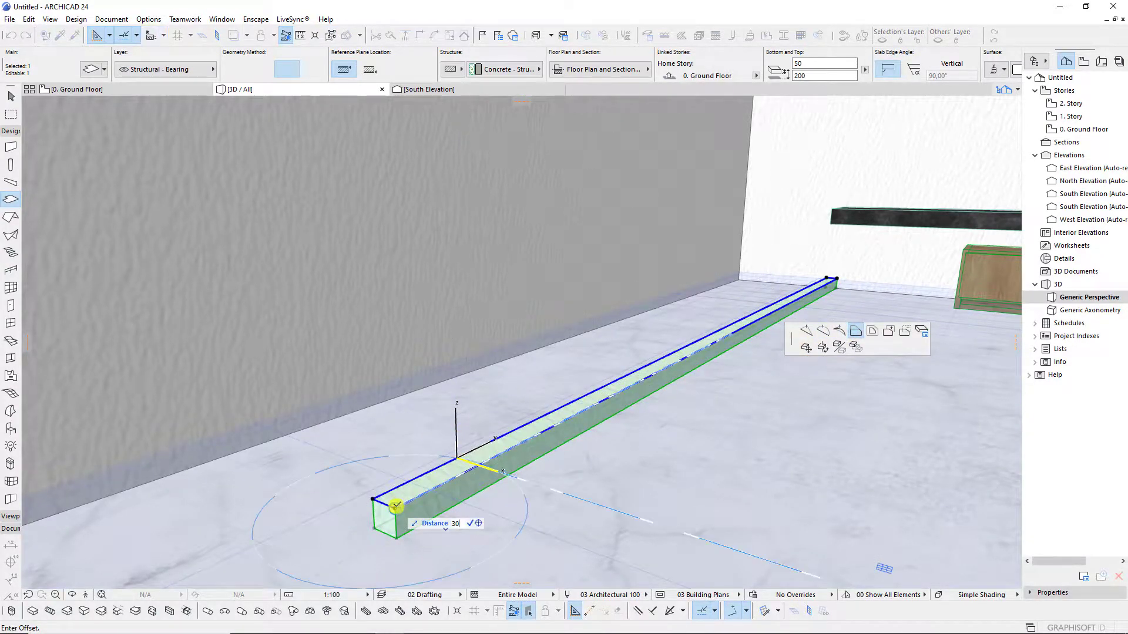
{"action": "left_click", "coordinate": [396, 506]}
Set the strip's override surfaces to Lino - Gray in Slab Settings.
{"action": "key", "text": "ctrl+t"}
{"action": "left_click", "coordinate": [623, 418]}
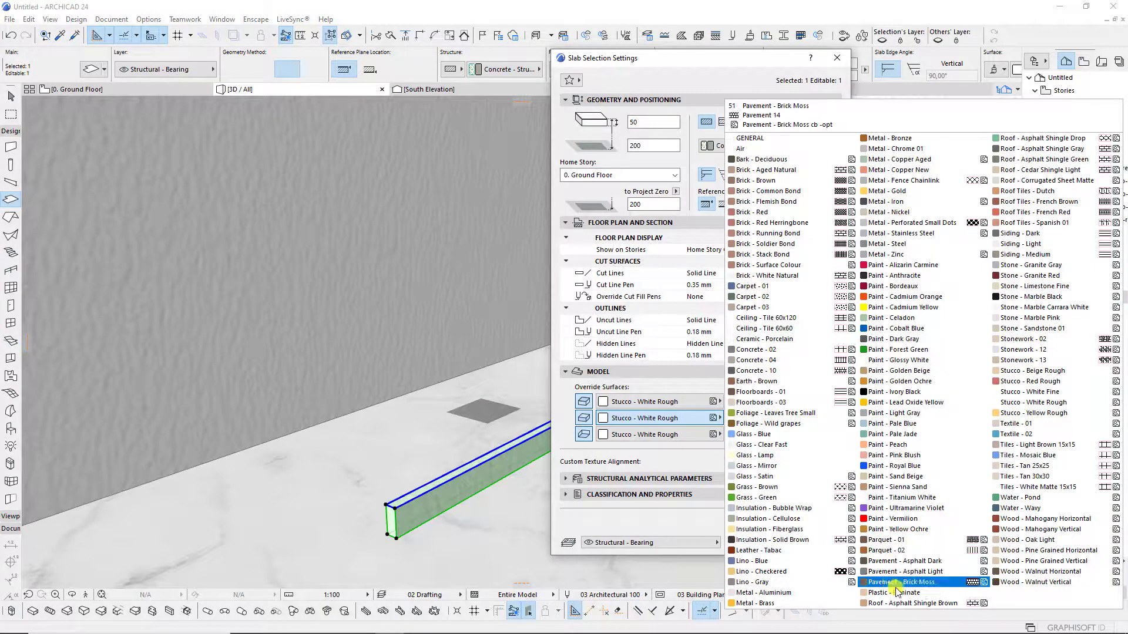
{"action": "left_click", "coordinate": [758, 561]}
{"action": "left_click", "coordinate": [679, 398]}
{"action": "left_click", "coordinate": [757, 561]}
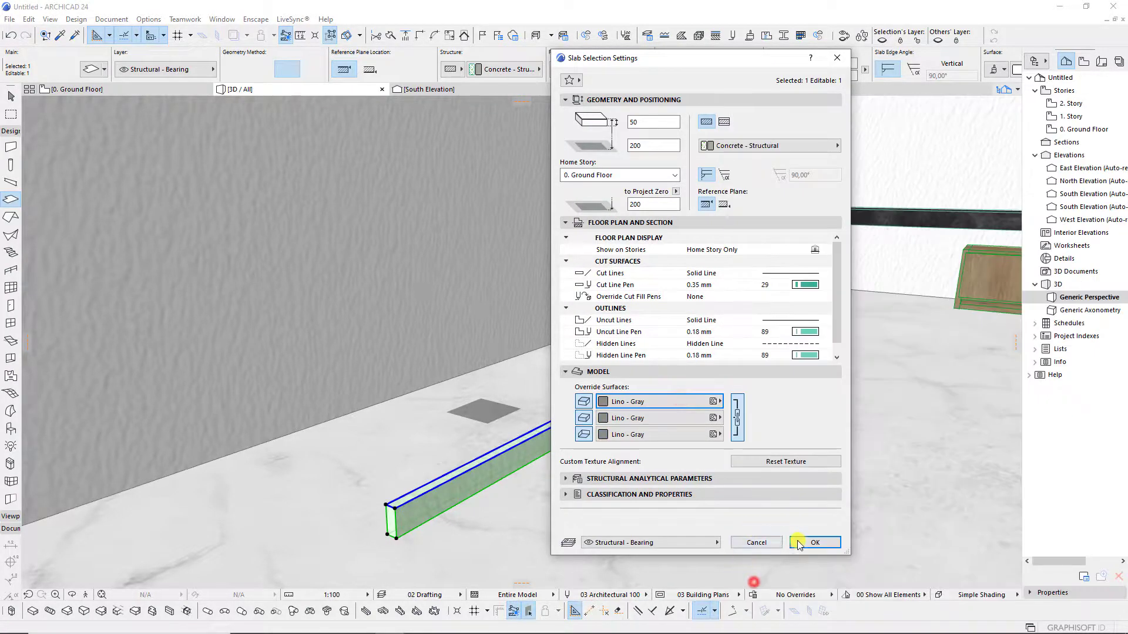
{"action": "left_click", "coordinate": [798, 540]}
{"action": "left_click", "coordinate": [714, 520]}
{"action": "scroll", "coordinate": [633, 449], "scroll_direction": "up", "scroll_amount": 3}
{"action": "scroll", "coordinate": [633, 449], "scroll_direction": "up", "scroll_amount": 2}
{"action": "scroll", "coordinate": [592, 469], "scroll_direction": "up", "scroll_amount": 2}
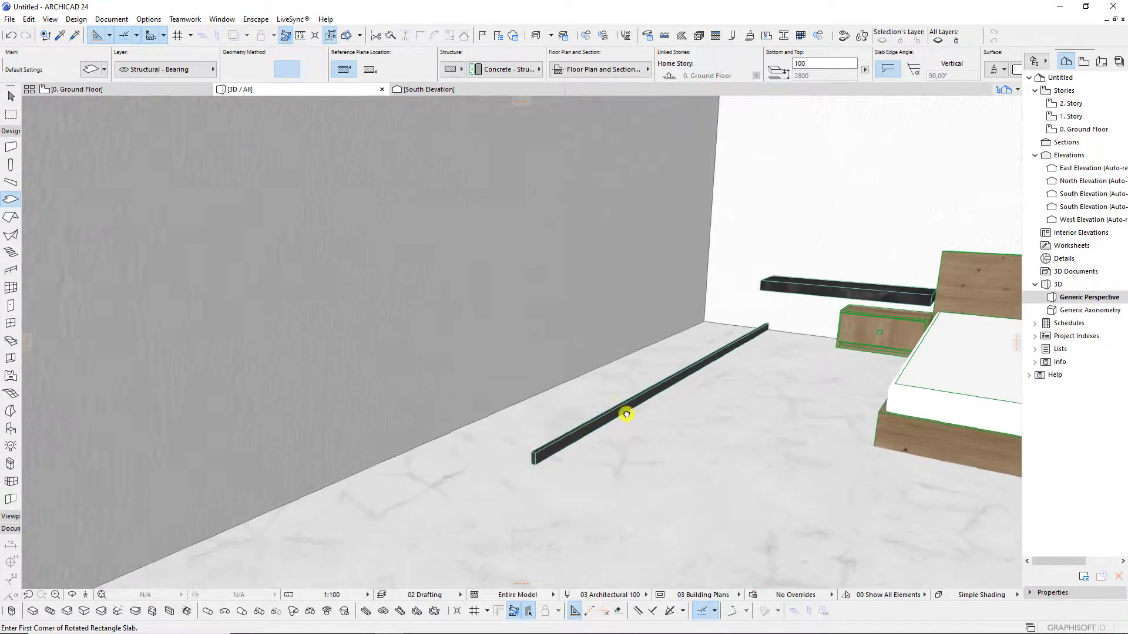
{"action": "scroll", "coordinate": [625, 411], "scroll_direction": "up", "scroll_amount": 2}
Draw a short rotated slab across the strip's end and offset its edge.
{"action": "scroll", "coordinate": [529, 430], "scroll_direction": "up", "scroll_amount": 2}
{"action": "scroll", "coordinate": [517, 434], "scroll_direction": "up", "scroll_amount": 2}
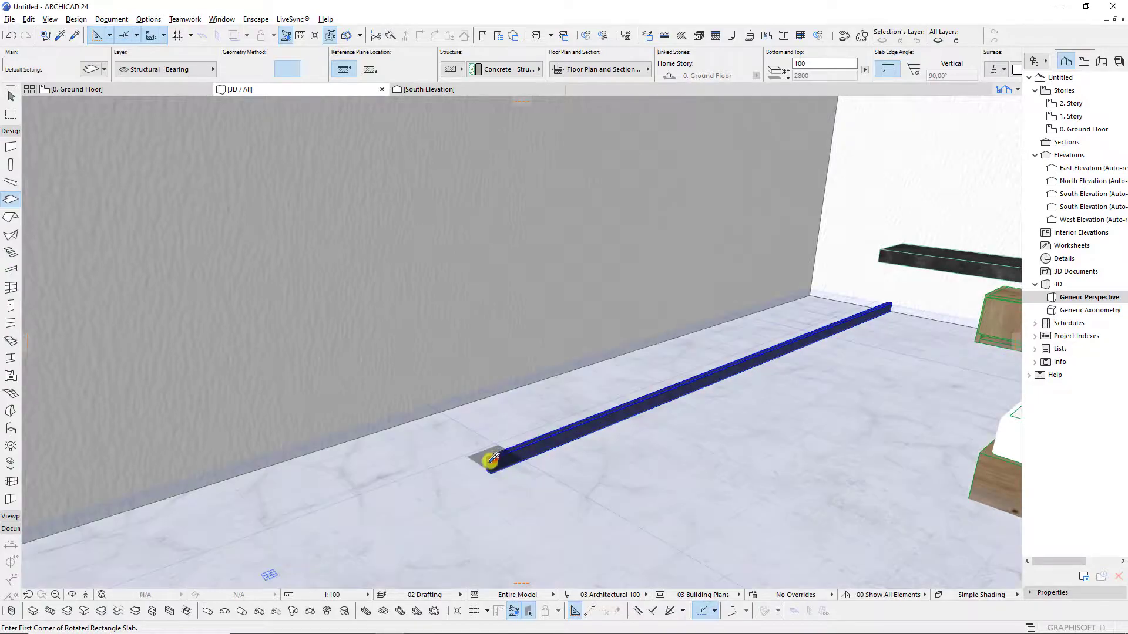
{"action": "left_click", "coordinate": [491, 463]}
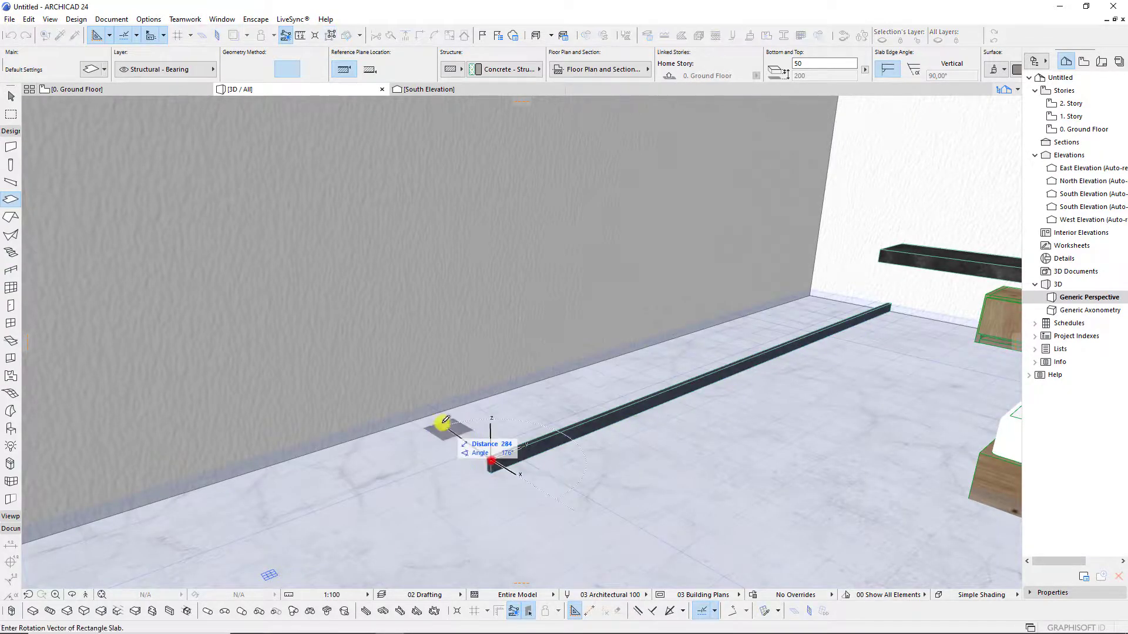
{"action": "left_click", "coordinate": [809, 293]}
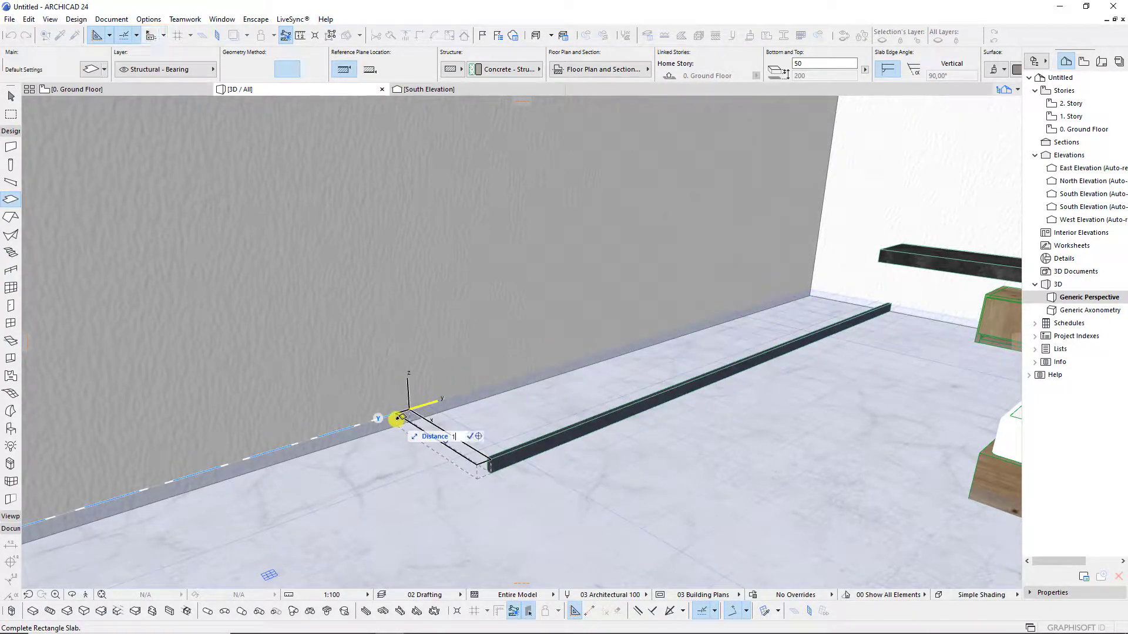
{"action": "type", "text": "20"}
{"action": "key", "text": "Return"}
{"action": "scroll", "coordinate": [486, 455], "scroll_direction": "up", "scroll_amount": 2}
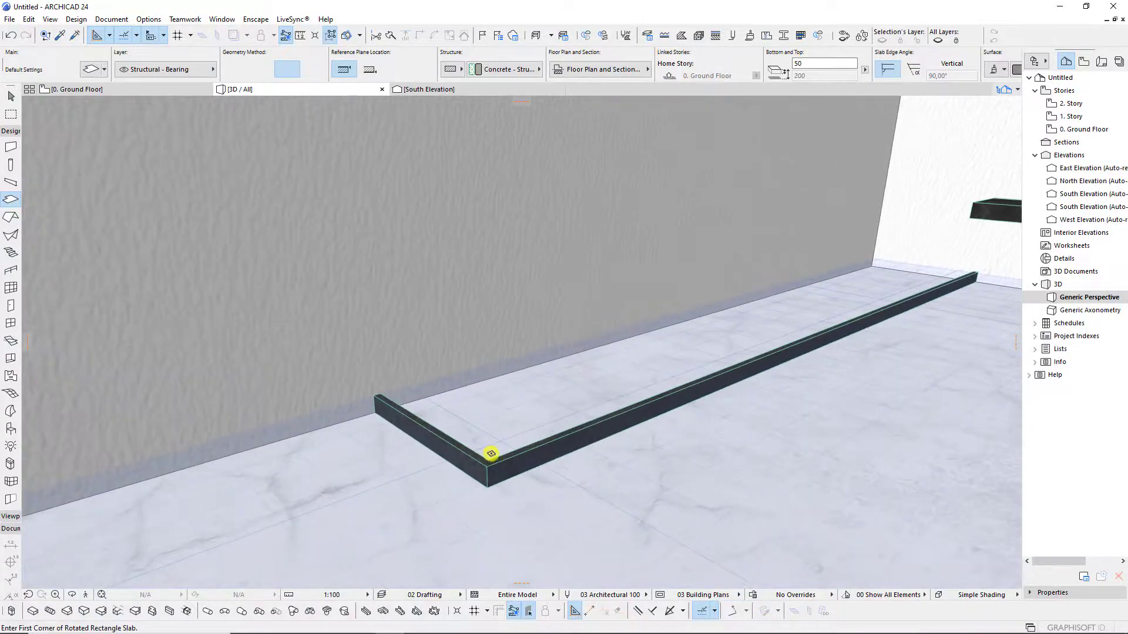
{"action": "scroll", "coordinate": [486, 458], "scroll_direction": "up", "scroll_amount": 2}
{"action": "scroll", "coordinate": [485, 470], "scroll_direction": "up", "scroll_amount": 2}
{"action": "left_click", "coordinate": [484, 470]}
{"action": "type", "text": "2"}
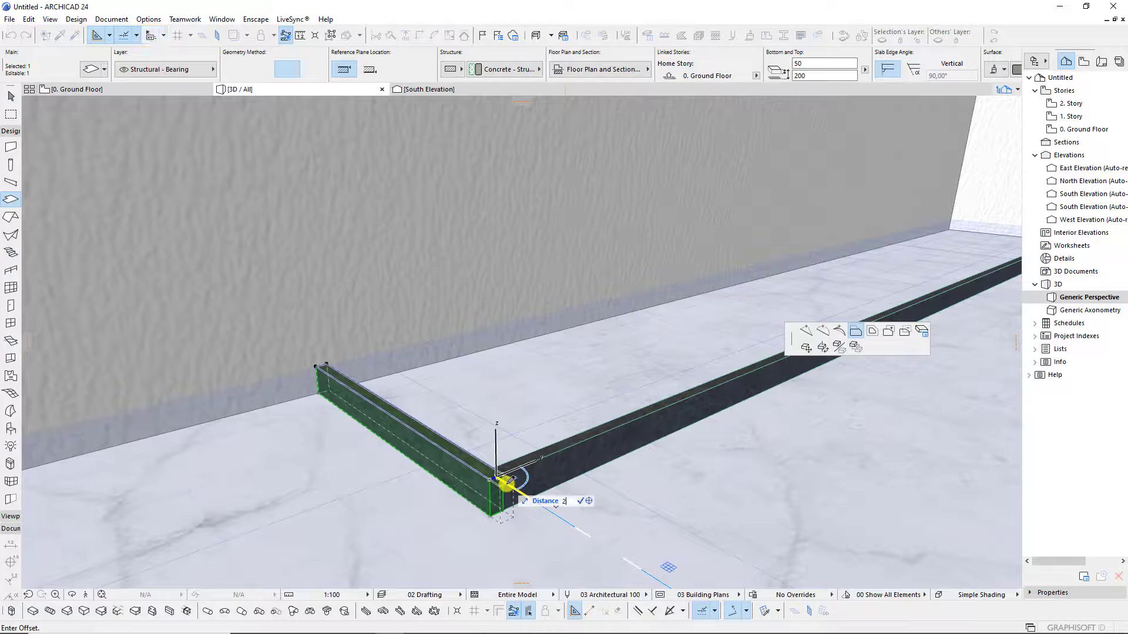
{"action": "key", "text": "Return"}
Copy the short slab 2997 along the wall to the strip's other end.
{"action": "scroll", "coordinate": [498, 505], "scroll_direction": "down", "scroll_amount": 3}
{"action": "scroll", "coordinate": [500, 497], "scroll_direction": "down", "scroll_amount": 3}
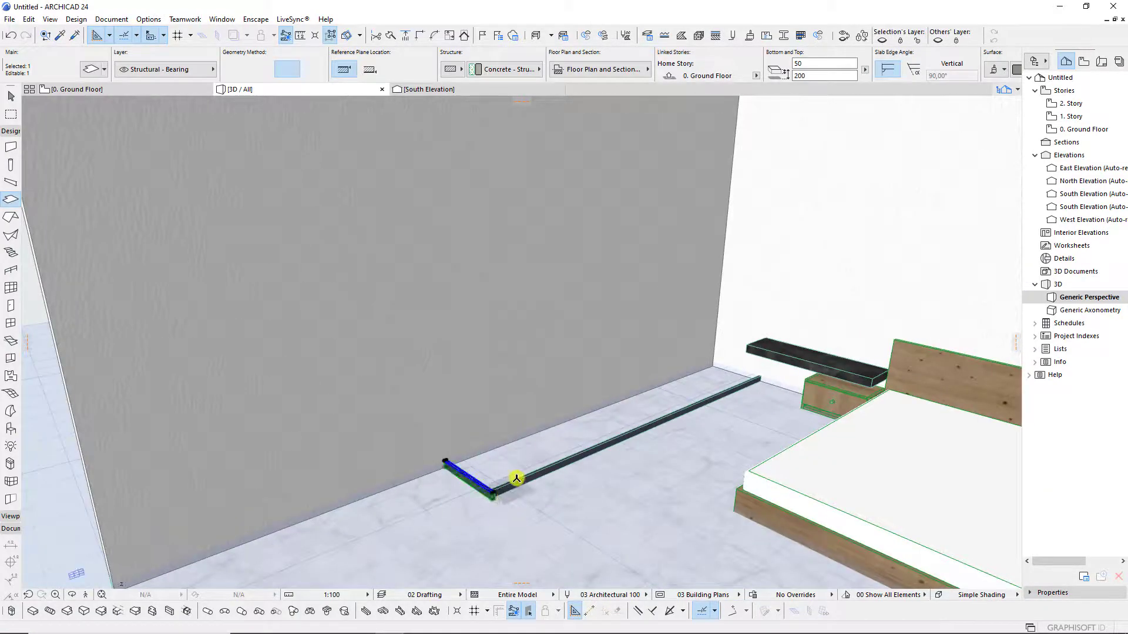
{"action": "mouse_move", "coordinate": [516, 479]}
{"action": "middle_mouse_down", "text": "shift"}
{"action": "mouse_move", "coordinate": [548, 456]}
{"action": "mouse_move", "coordinate": [516, 476]}
{"action": "middle_mouse_up", "text": "shift"}
{"action": "scroll", "coordinate": [481, 511], "scroll_direction": "up", "scroll_amount": 2}
{"action": "key", "text": "ctrl+d"}
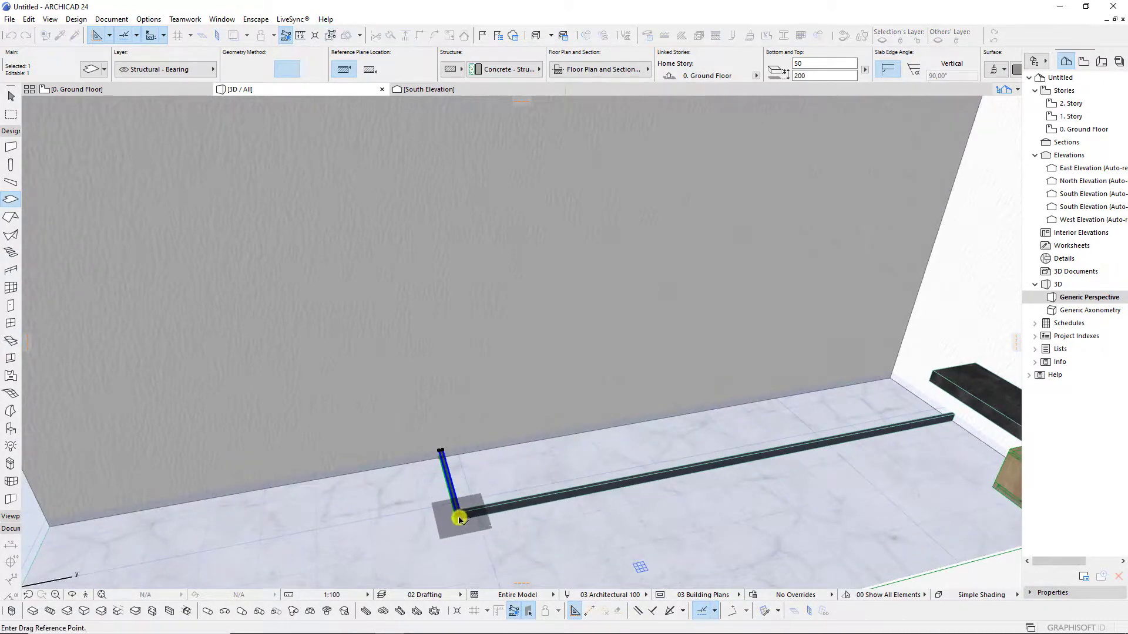
{"action": "left_click", "coordinate": [459, 519]}
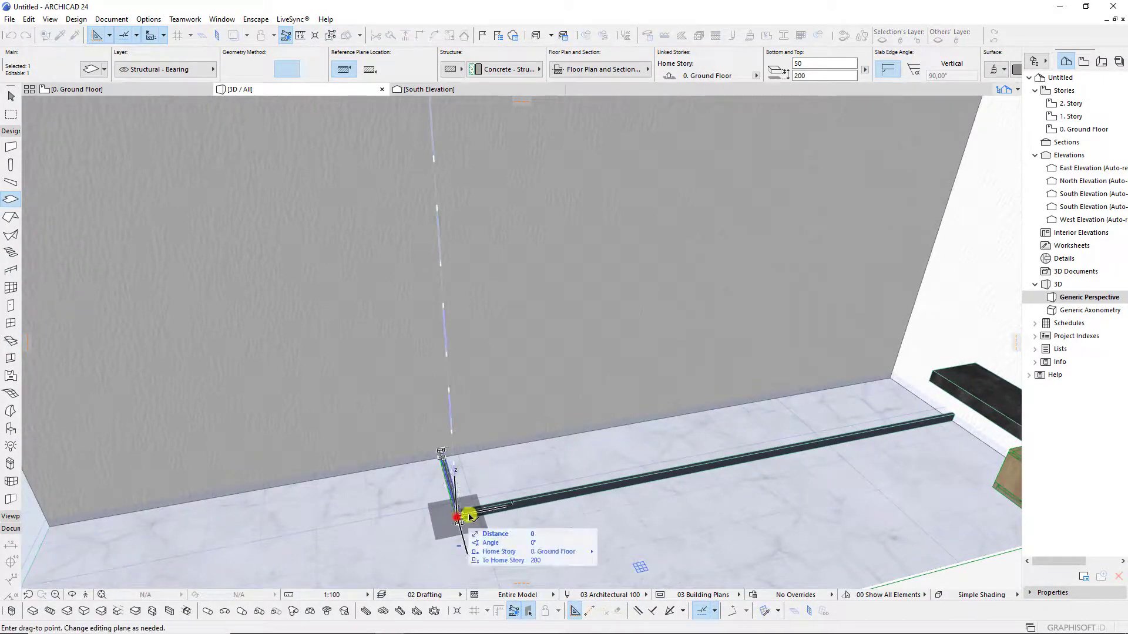
{"action": "left_click", "coordinate": [947, 414]}
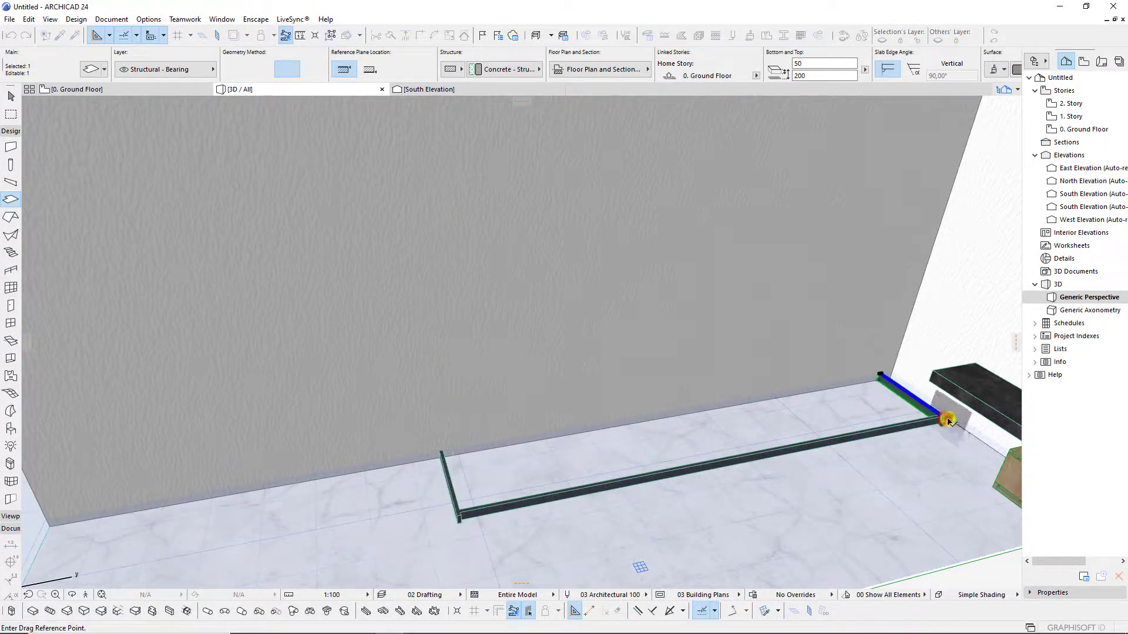
{"action": "key", "text": "Escape"}
Raise both short end slabs up to the ceiling as vertical posts.
{"action": "middle_click_drag", "start_coordinate": [768, 470], "coordinate": [673, 472], "text": "shift"}
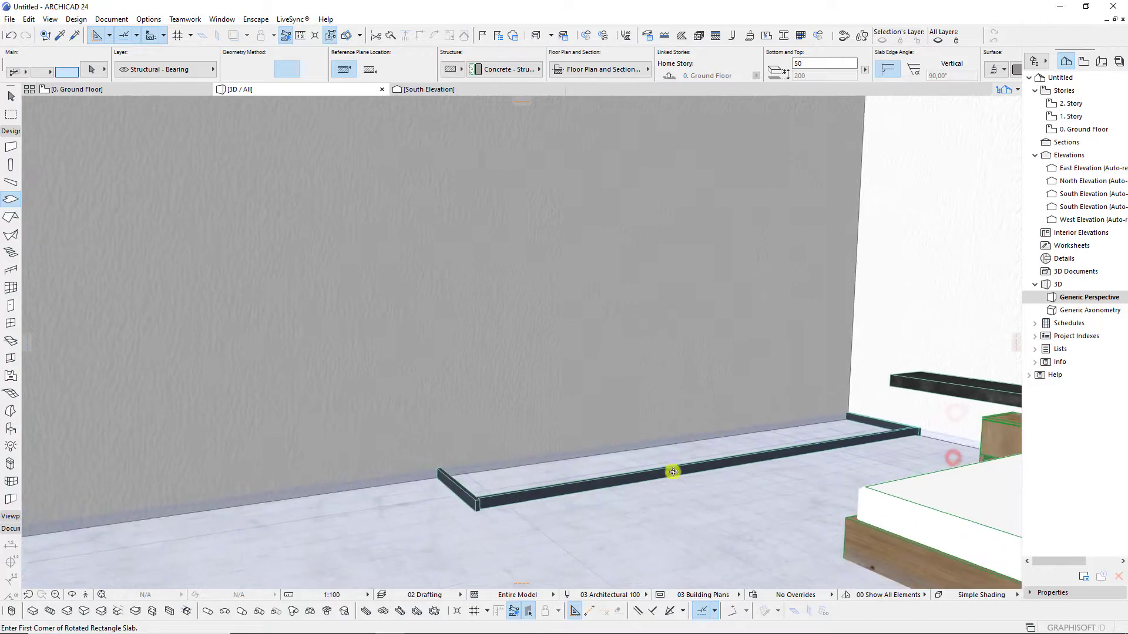
{"action": "left_click", "coordinate": [458, 499], "text": "shift"}
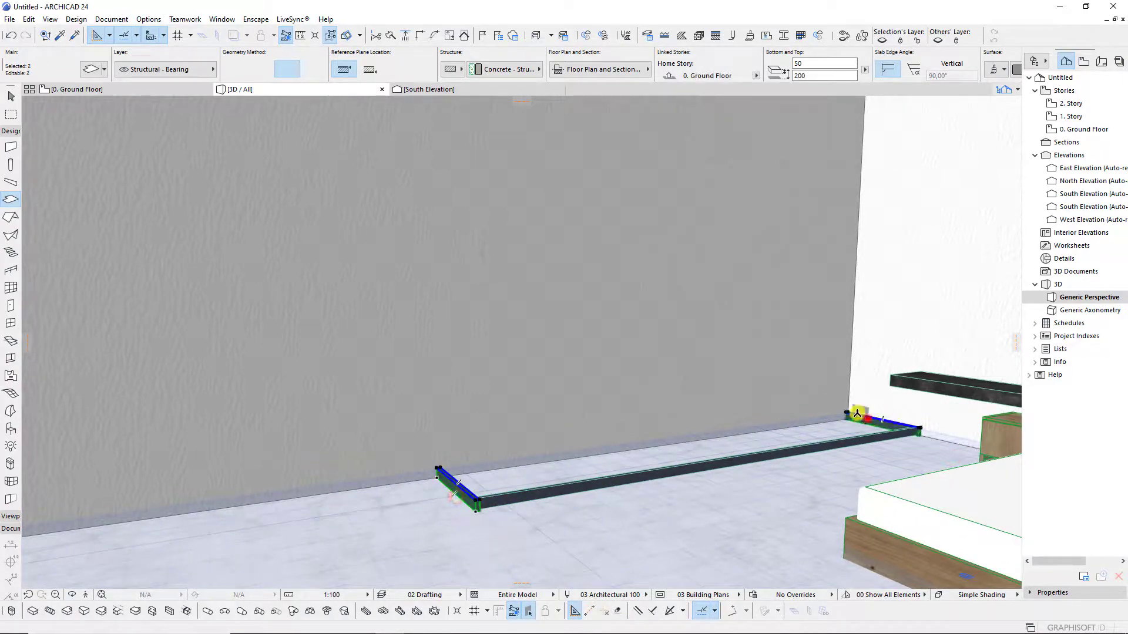
{"action": "left_click", "coordinate": [463, 473], "text": "shift"}
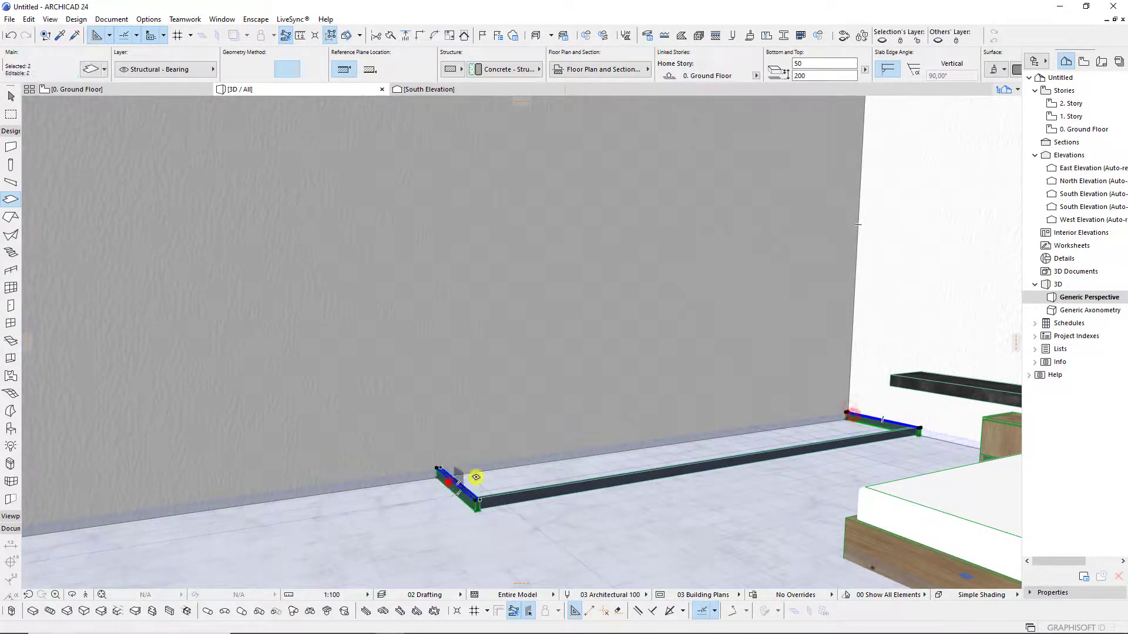
{"action": "left_click", "coordinate": [434, 467]}
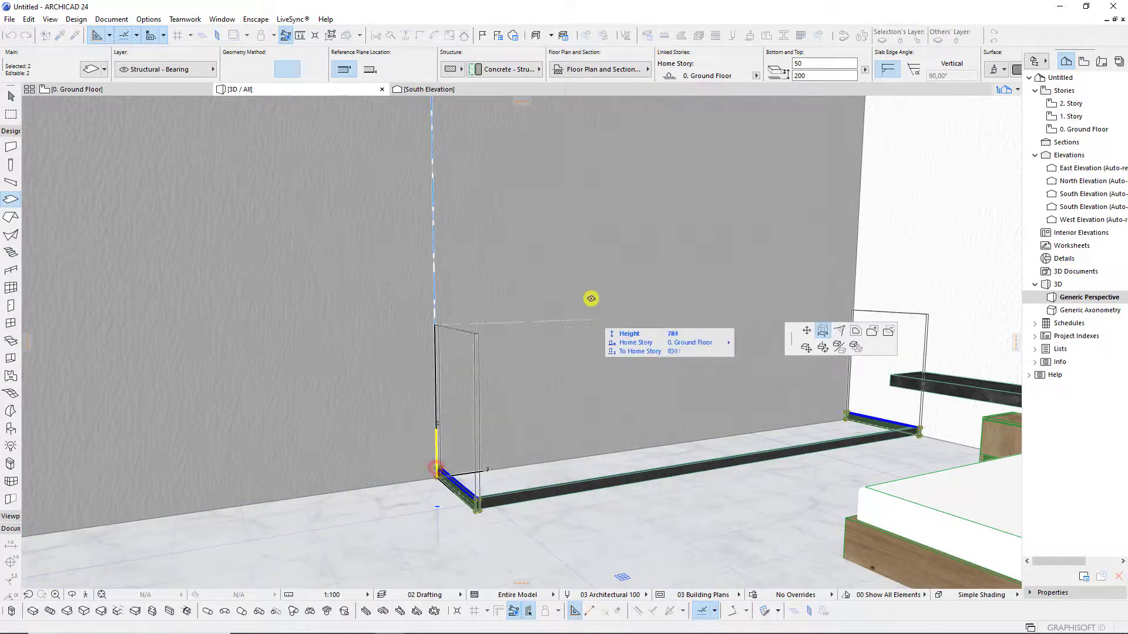
{"action": "mouse_move", "coordinate": [587, 232]}
{"action": "middle_mouse_down"}
{"action": "mouse_move", "coordinate": [572, 266]}
{"action": "mouse_move", "coordinate": [595, 372]}
{"action": "middle_mouse_up"}
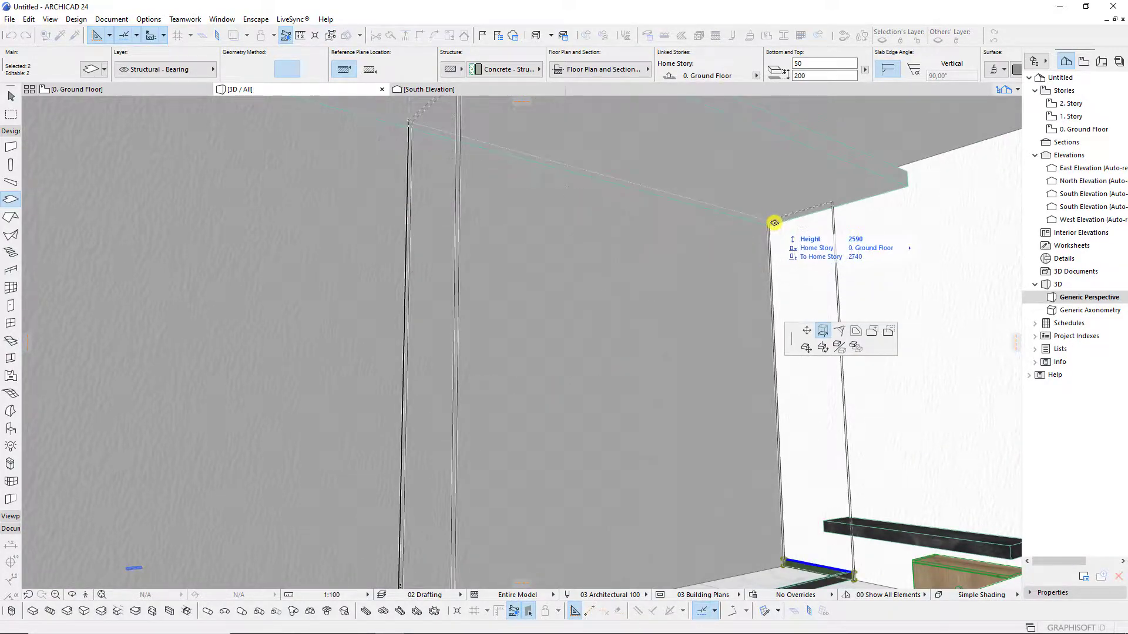
{"action": "left_click", "coordinate": [772, 228]}
{"action": "scroll", "coordinate": [758, 294], "scroll_direction": "down", "scroll_amount": 3}
{"action": "scroll", "coordinate": [806, 332], "scroll_direction": "down", "scroll_amount": 3}
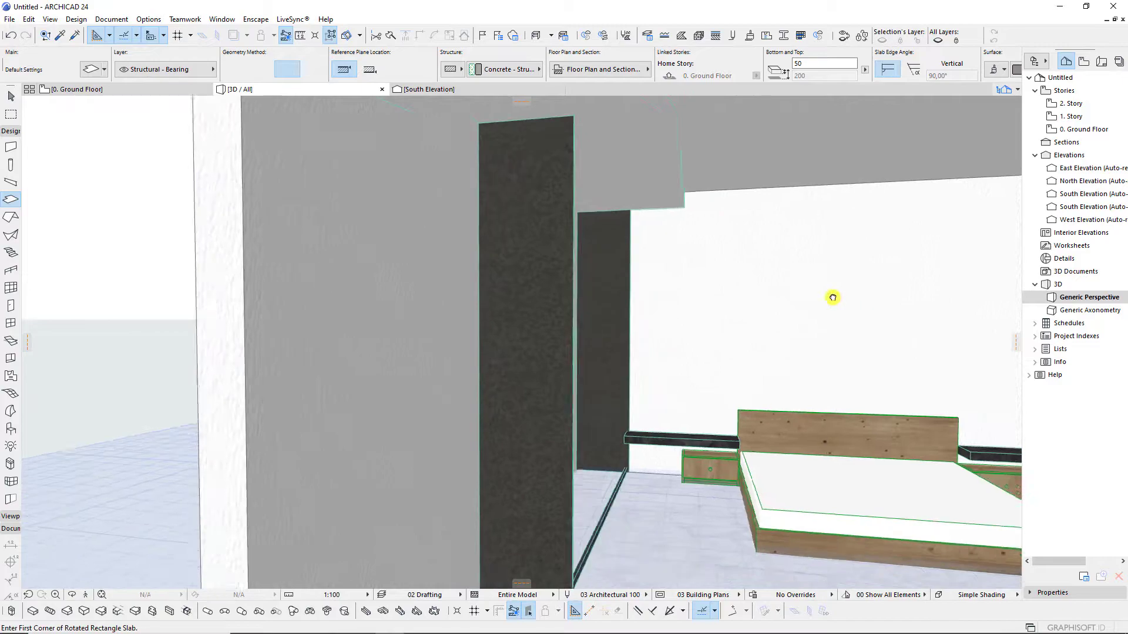
{"action": "scroll", "coordinate": [758, 297], "scroll_direction": "down", "scroll_amount": 3}
{"action": "scroll", "coordinate": [825, 299], "scroll_direction": "up", "scroll_amount": 3}
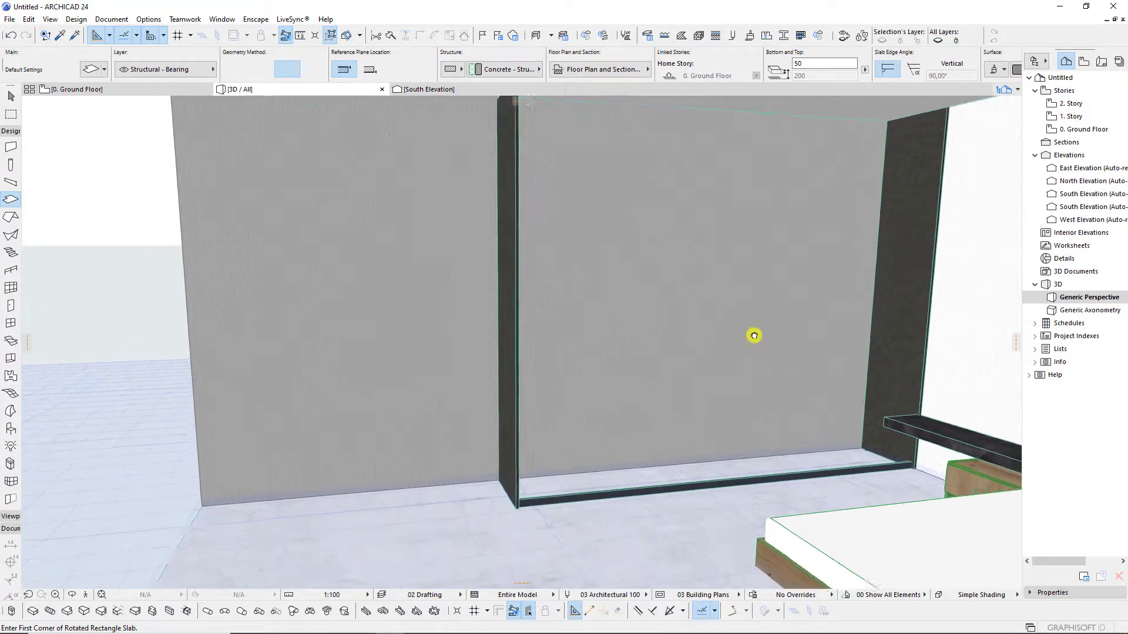
{"action": "scroll", "coordinate": [682, 333], "scroll_direction": "up", "scroll_amount": 3}
{"action": "scroll", "coordinate": [602, 349], "scroll_direction": "down", "scroll_amount": 2}
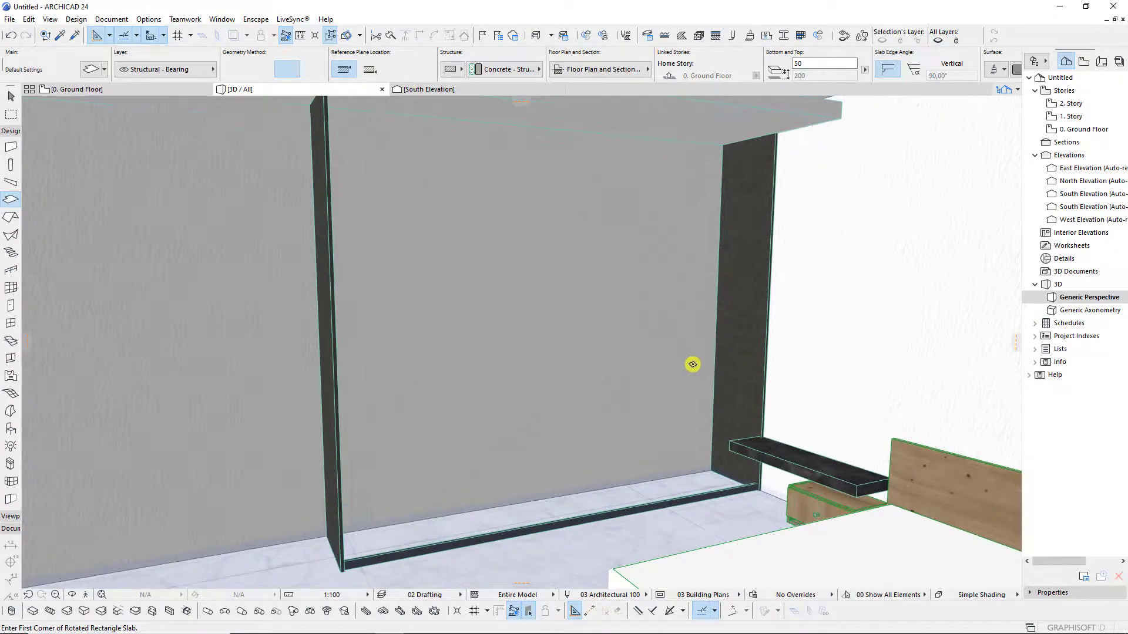
{"action": "scroll", "coordinate": [690, 366], "scroll_direction": "up", "scroll_amount": 3}
{"action": "scroll", "coordinate": [714, 403], "scroll_direction": "down", "scroll_amount": 1}
On the ground floor plan, draw a thin rotated-rectangle slab beside the left wall.
{"action": "key", "text": "F2"}
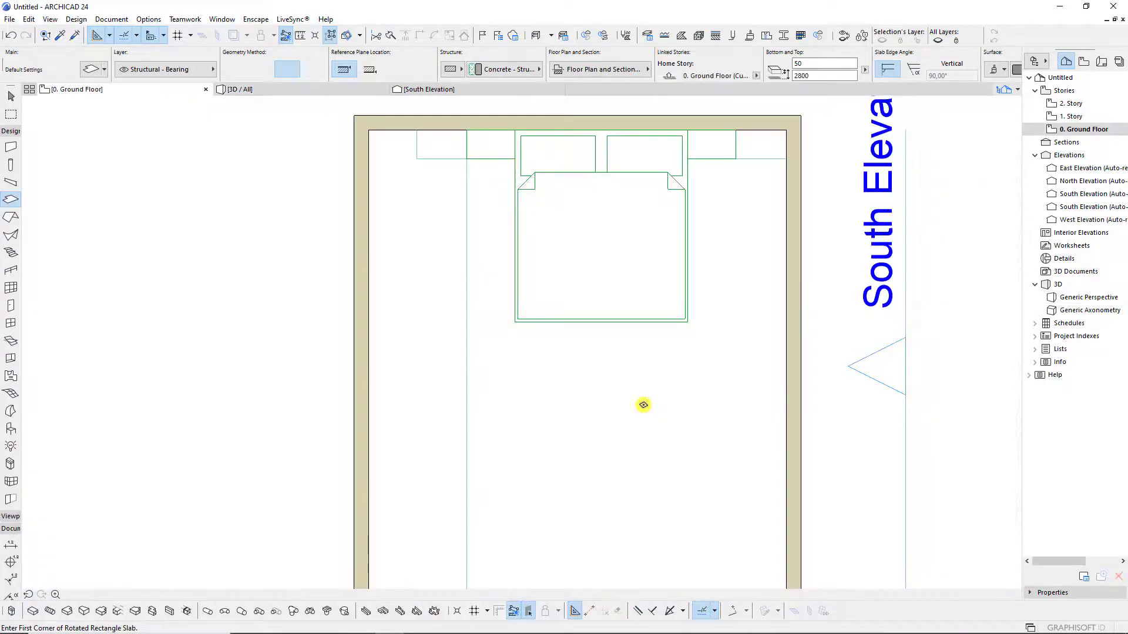
{"action": "scroll", "coordinate": [421, 143], "scroll_direction": "up", "scroll_amount": 2}
{"action": "scroll", "coordinate": [398, 136], "scroll_direction": "up", "scroll_amount": 2}
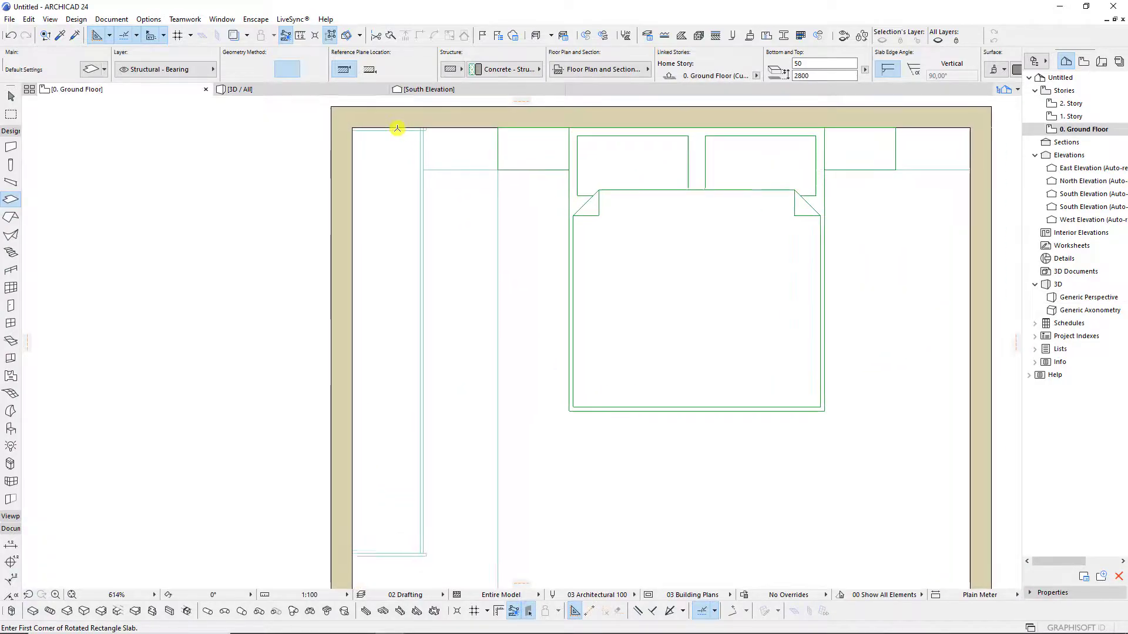
{"action": "scroll", "coordinate": [397, 125], "scroll_direction": "up", "scroll_amount": 2}
{"action": "scroll", "coordinate": [403, 129], "scroll_direction": "up", "scroll_amount": 1}
{"action": "scroll", "coordinate": [433, 127], "scroll_direction": "up", "scroll_amount": 2}
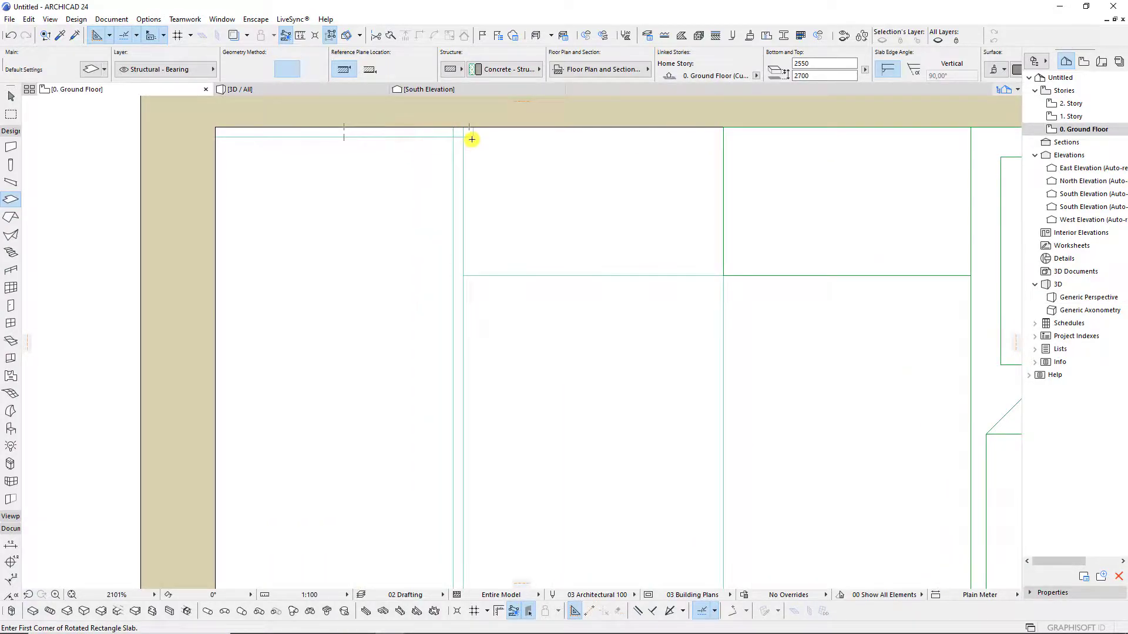
{"action": "scroll", "coordinate": [470, 137], "scroll_direction": "up", "scroll_amount": 1}
{"action": "scroll", "coordinate": [468, 134], "scroll_direction": "up", "scroll_amount": 1}
{"action": "left_click", "coordinate": [473, 138]}
{"action": "scroll", "coordinate": [475, 139], "scroll_direction": "down", "scroll_amount": 4}
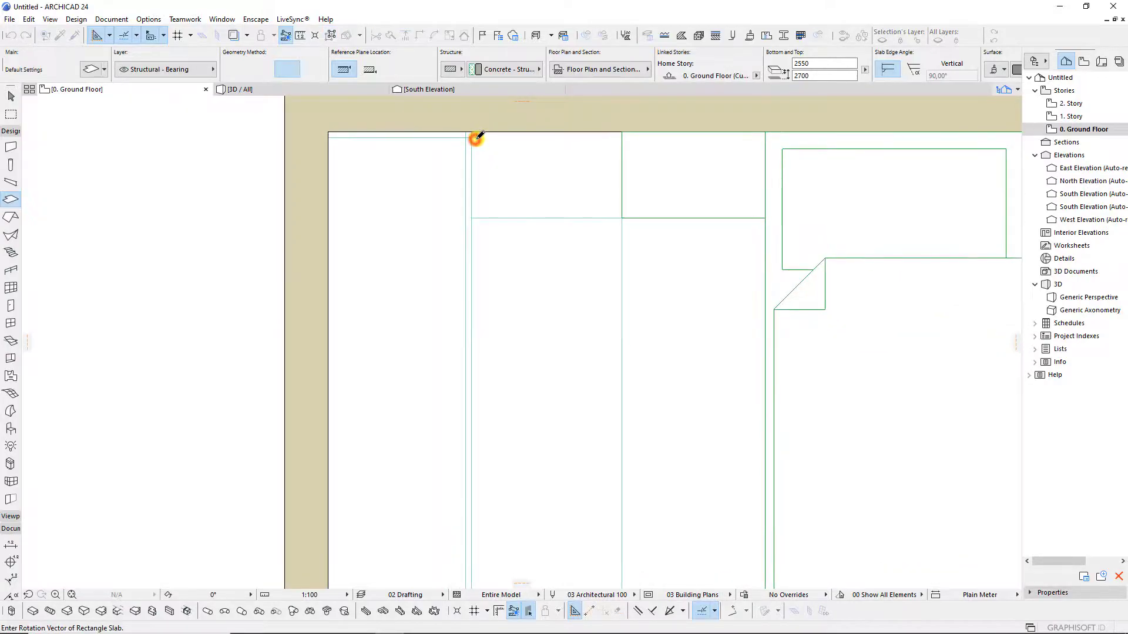
{"action": "scroll", "coordinate": [476, 138], "scroll_direction": "down", "scroll_amount": 3}
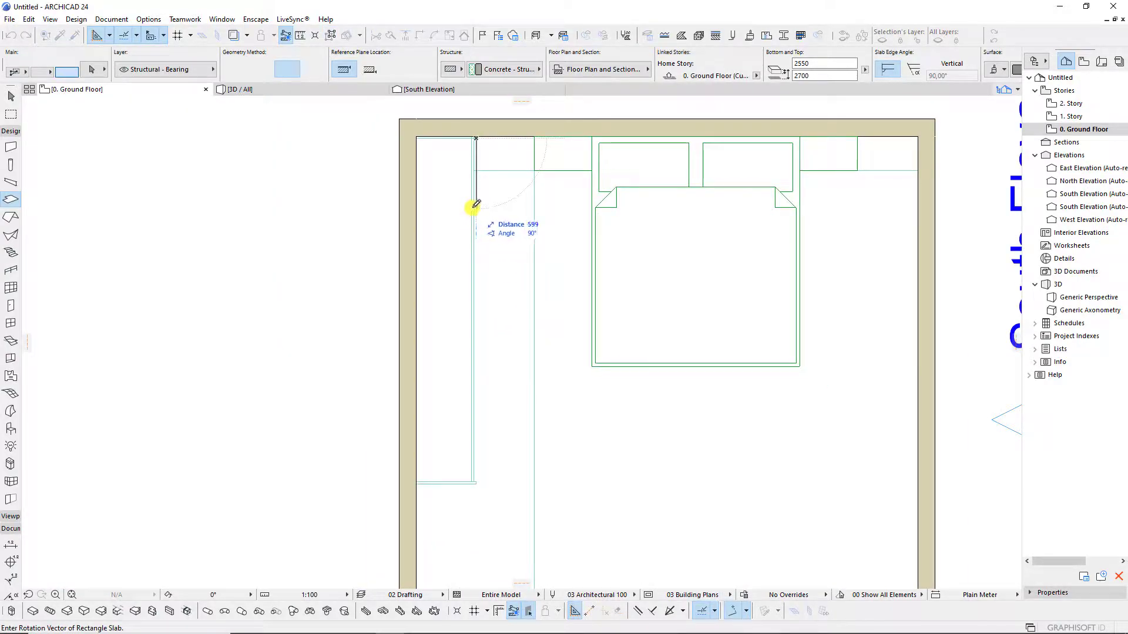
{"action": "key", "text": "Return"}
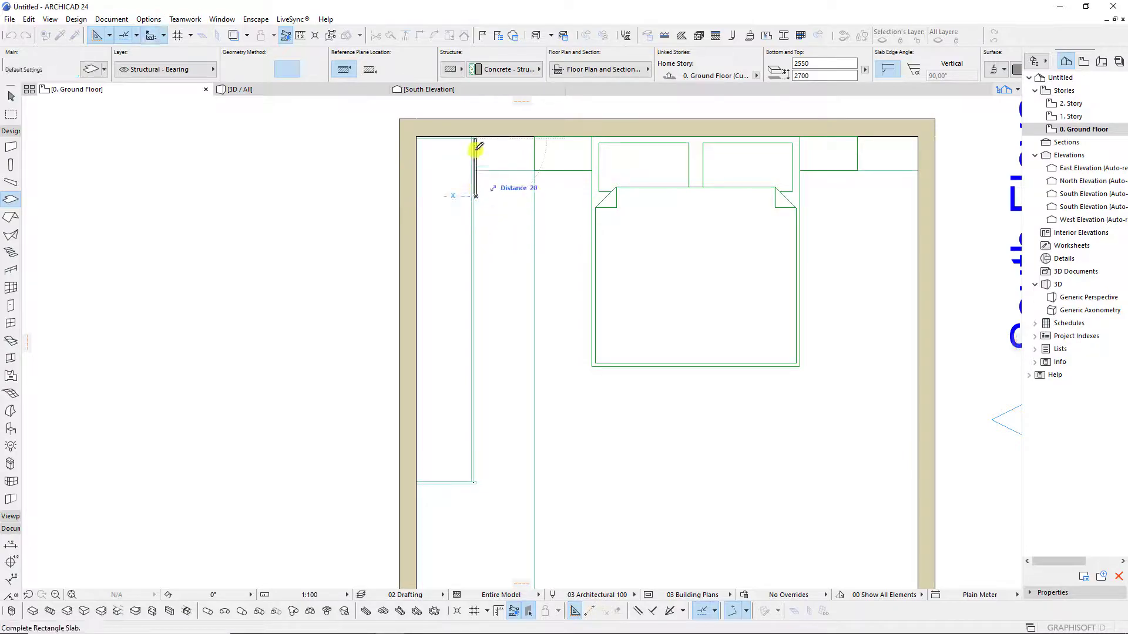
{"action": "scroll", "coordinate": [476, 137], "scroll_direction": "up", "scroll_amount": 2}
{"action": "left_click", "coordinate": [468, 134]}
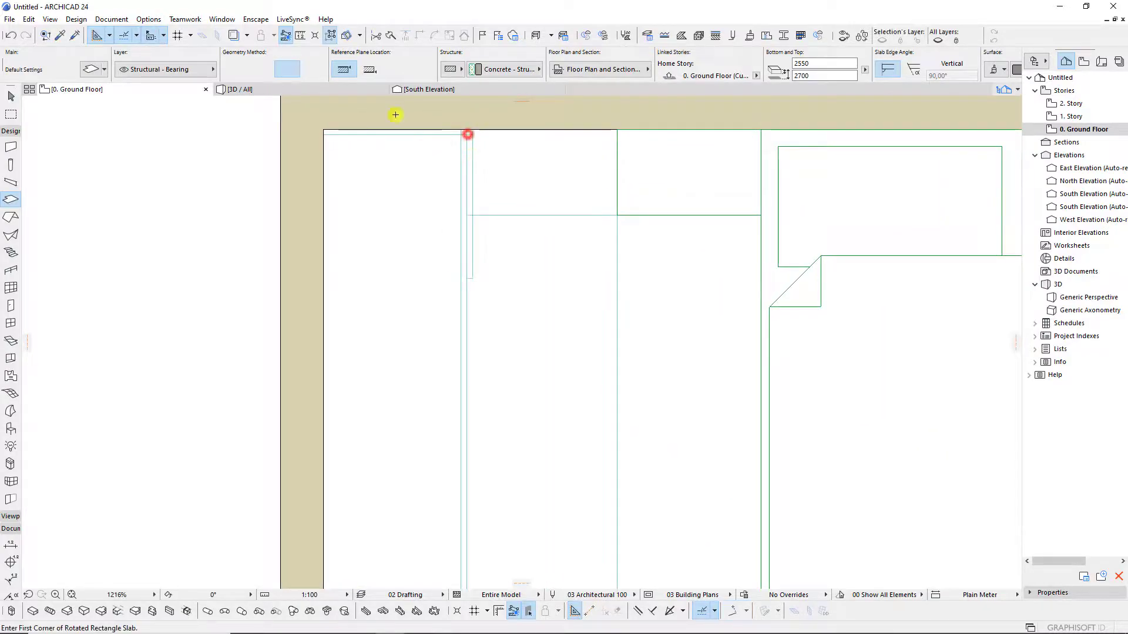
Check the slab in 3D, then draw another thin slab beside the wall.
{"action": "left_click", "coordinate": [366, 89]}
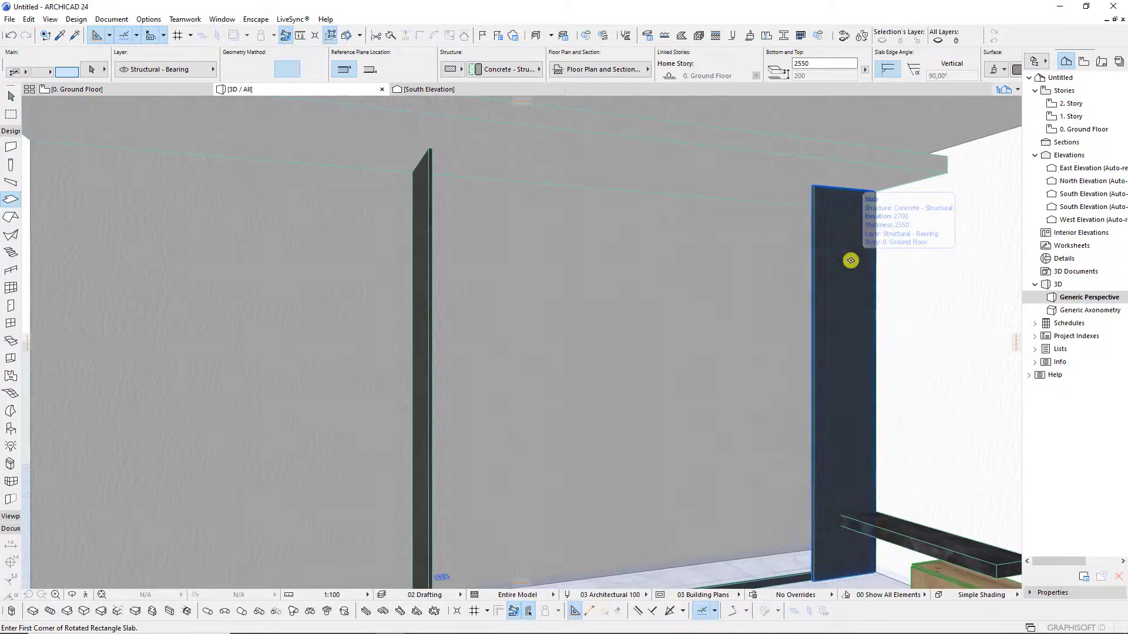
{"action": "key", "text": "F2"}
{"action": "scroll", "coordinate": [463, 288], "scroll_direction": "up", "scroll_amount": 2}
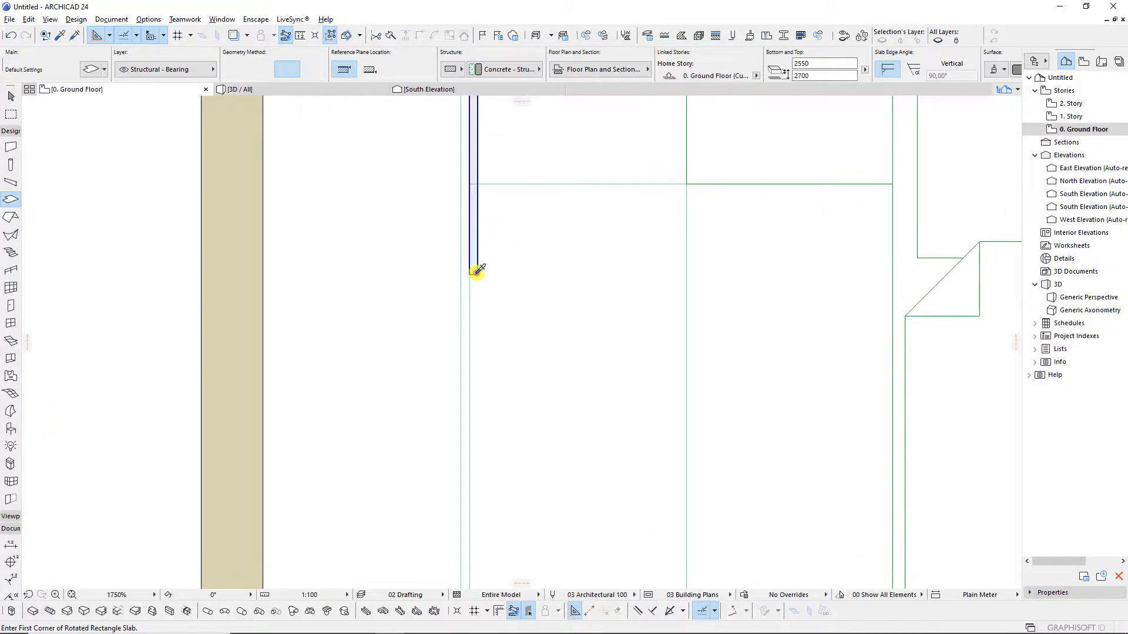
{"action": "left_click", "coordinate": [469, 273]}
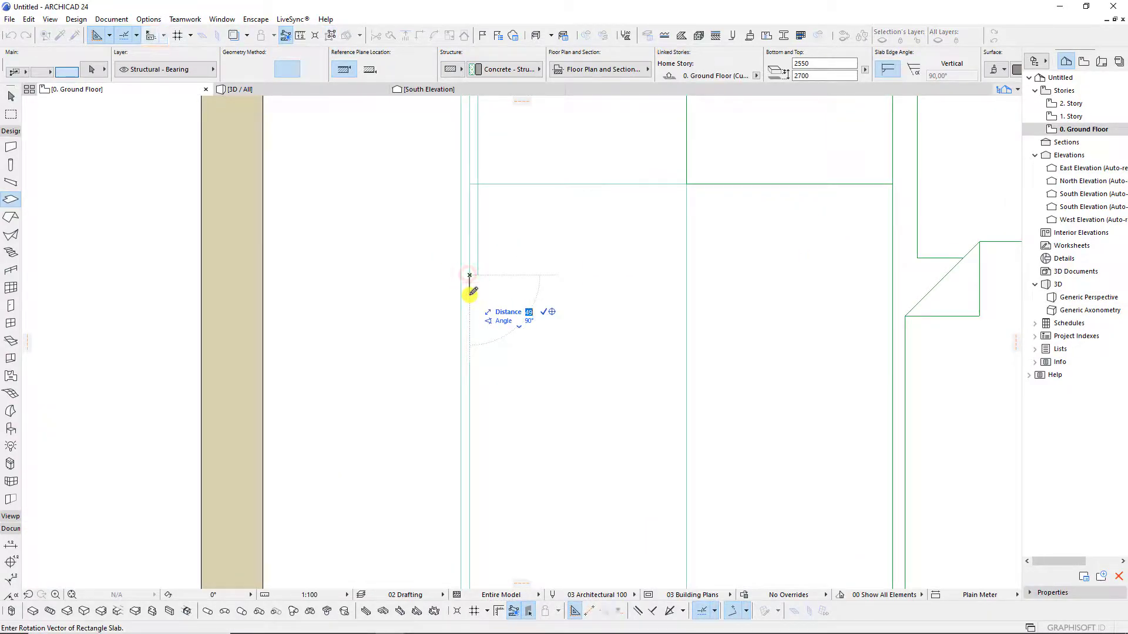
{"action": "type", "text": "2"}
{"action": "key", "text": "Return"}
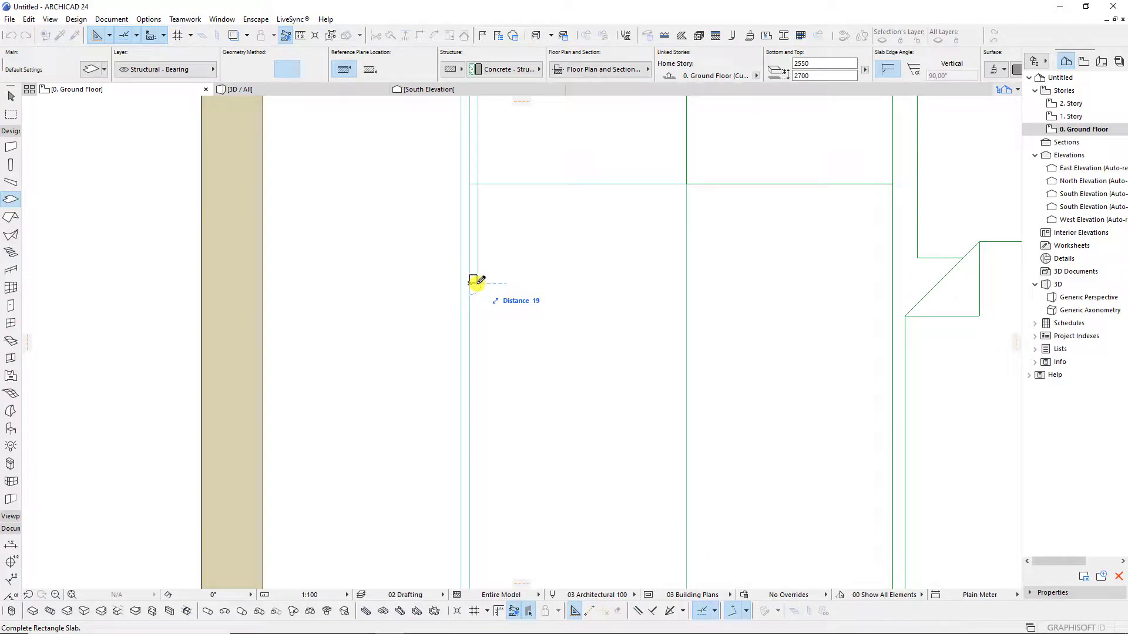
{"action": "key", "text": "Return"}
Give all override surfaces of the new slab Metal - Gold.
{"action": "key", "text": "ctrl+a"}
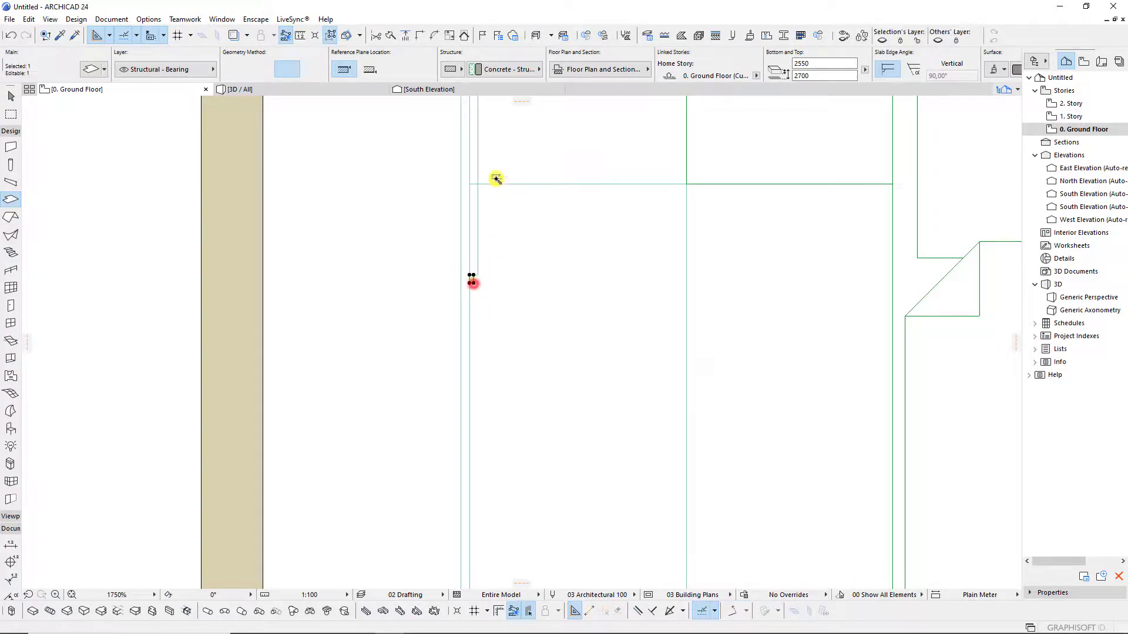
{"action": "key", "text": "ctrl+t"}
{"action": "left_click", "coordinate": [634, 434]}
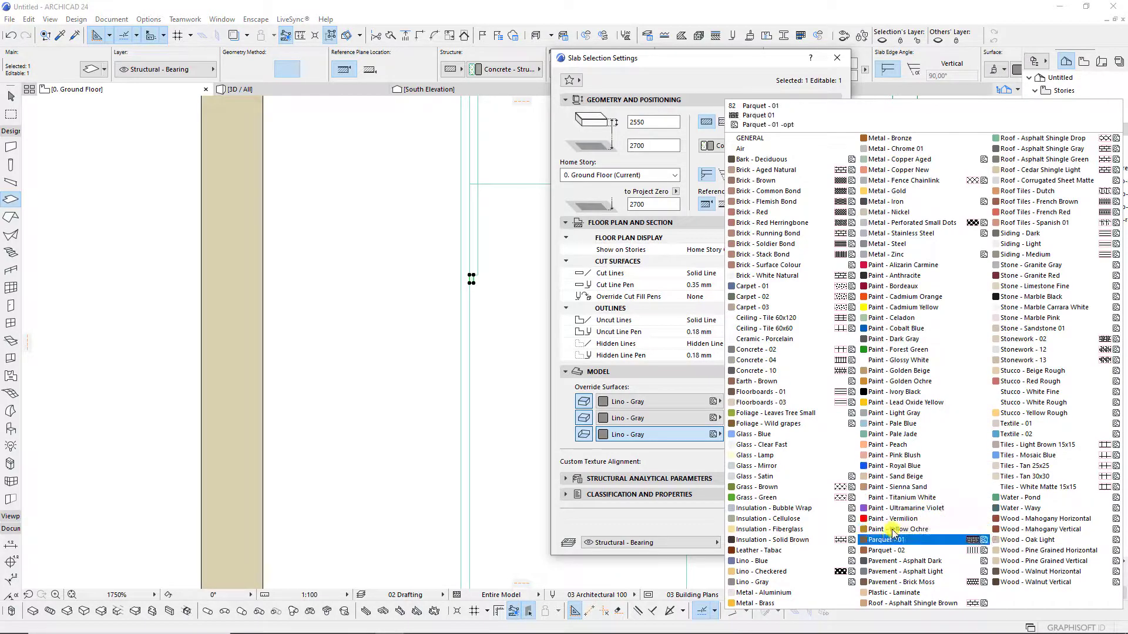
{"action": "left_click", "coordinate": [888, 191]}
{"action": "left_click", "coordinate": [813, 543]}
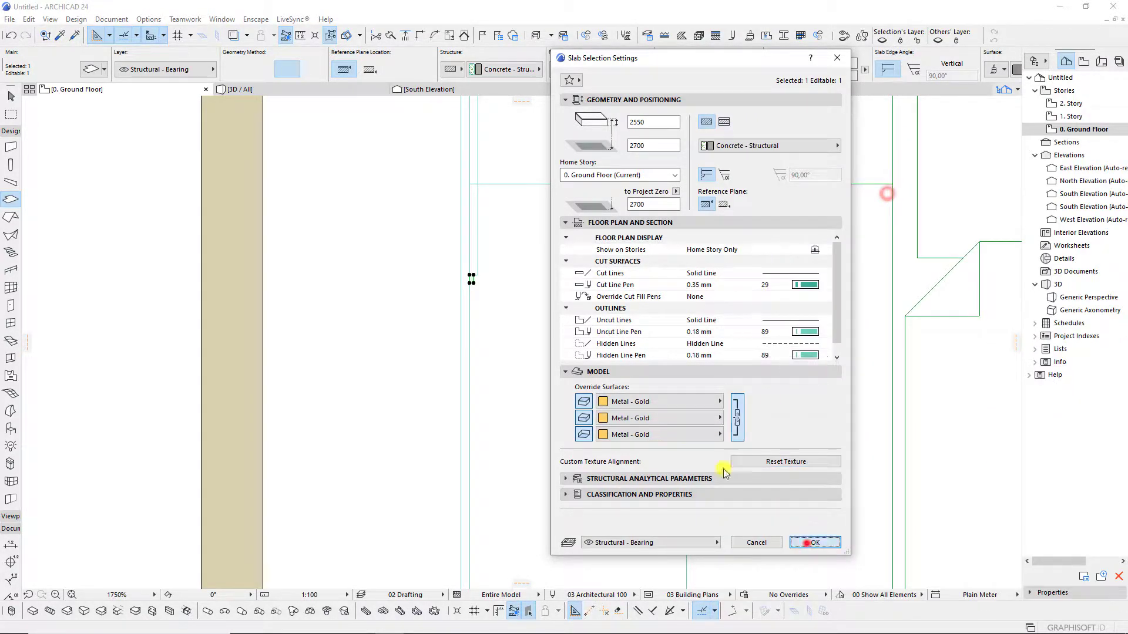
Zoom and pan the 3D view to frame the gold strip beside the dark column.
{"action": "left_click", "coordinate": [320, 89]}
{"action": "scroll", "coordinate": [711, 367], "scroll_direction": "up", "scroll_amount": 2}
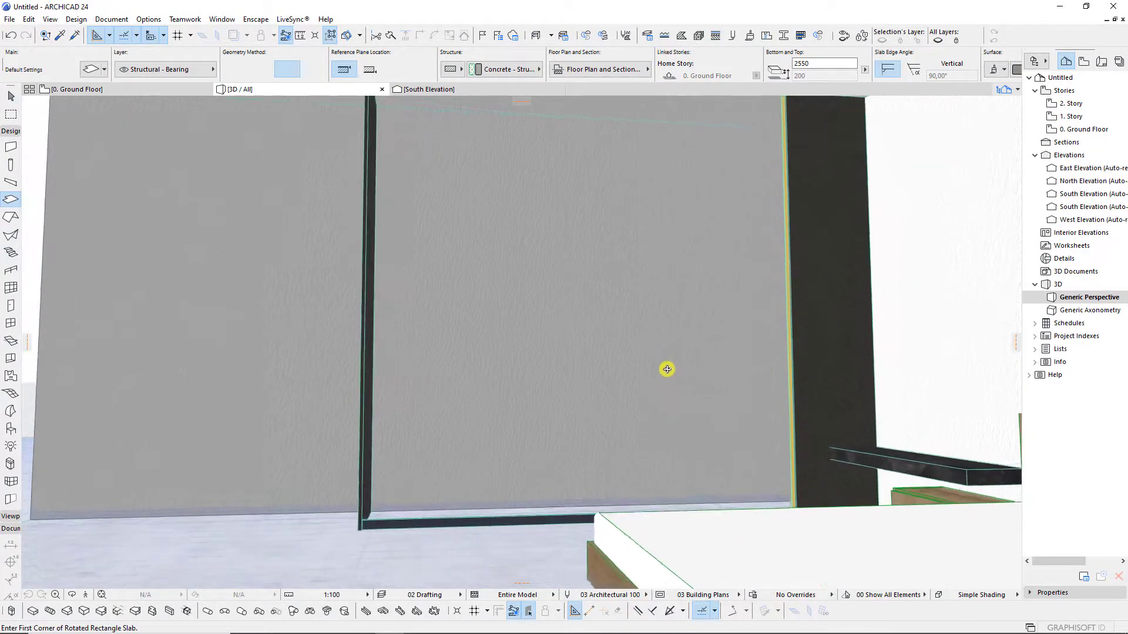
{"action": "scroll", "coordinate": [745, 397], "scroll_direction": "up", "scroll_amount": 2}
{"action": "scroll", "coordinate": [815, 135], "scroll_direction": "up", "scroll_amount": 3}
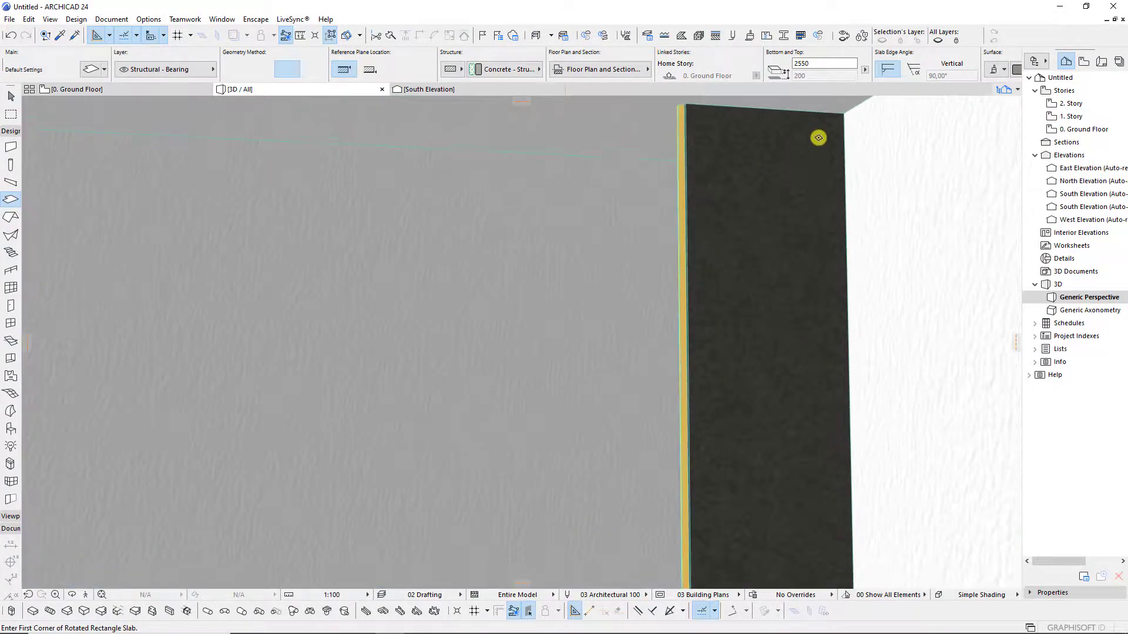
{"action": "scroll", "coordinate": [800, 151], "scroll_direction": "down", "scroll_amount": 1}
{"action": "scroll", "coordinate": [821, 169], "scroll_direction": "down", "scroll_amount": 1}
{"action": "scroll", "coordinate": [814, 242], "scroll_direction": "down", "scroll_amount": 2}
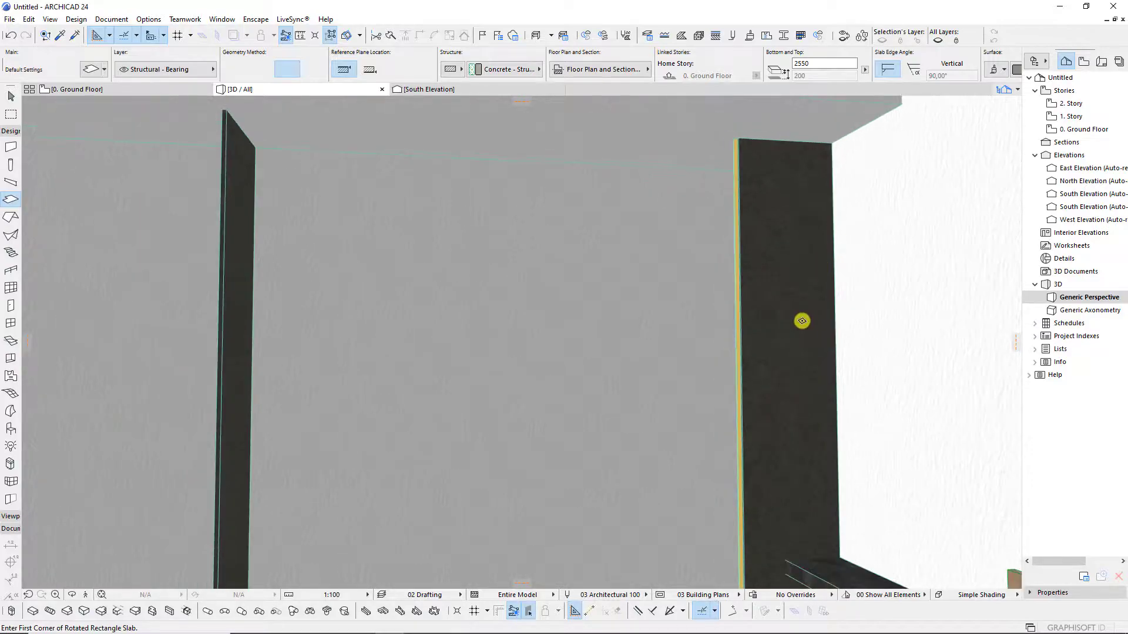
{"action": "mouse_move", "coordinate": [778, 338]}
{"action": "middle_mouse_down"}
{"action": "mouse_move", "coordinate": [809, 285]}
{"action": "mouse_move", "coordinate": [750, 470]}
{"action": "middle_mouse_up"}
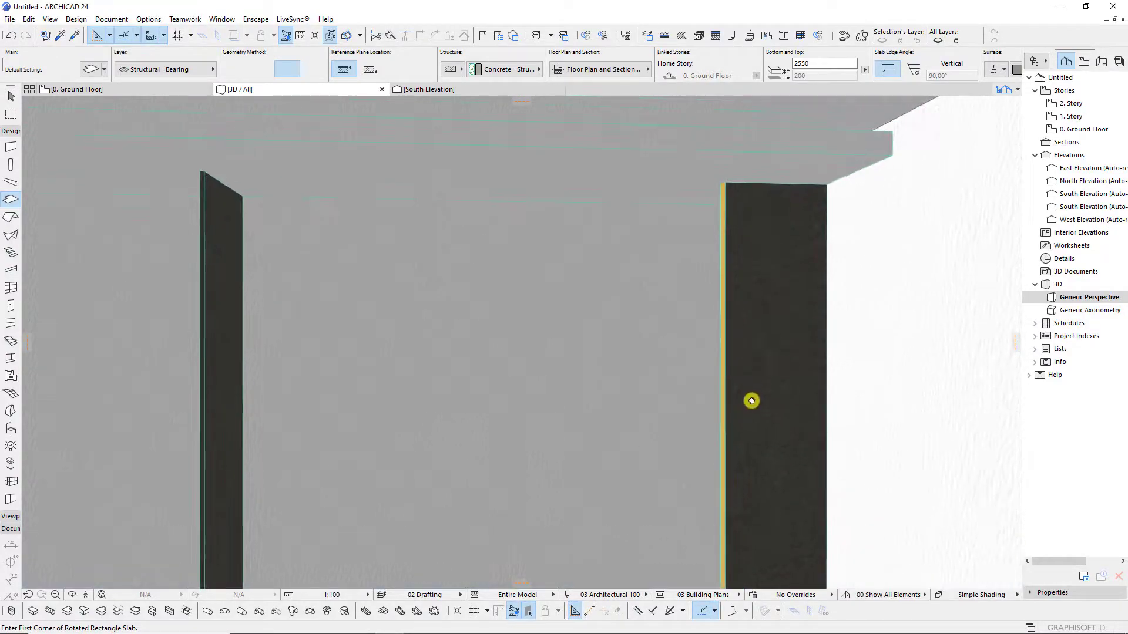
{"action": "scroll", "coordinate": [748, 181], "scroll_direction": "up", "scroll_amount": 1}
{"action": "scroll", "coordinate": [717, 184], "scroll_direction": "up", "scroll_amount": 1}
Draw a rotated-rectangle slab across the top of the dark right column.
{"action": "scroll", "coordinate": [763, 187], "scroll_direction": "up", "scroll_amount": 1}
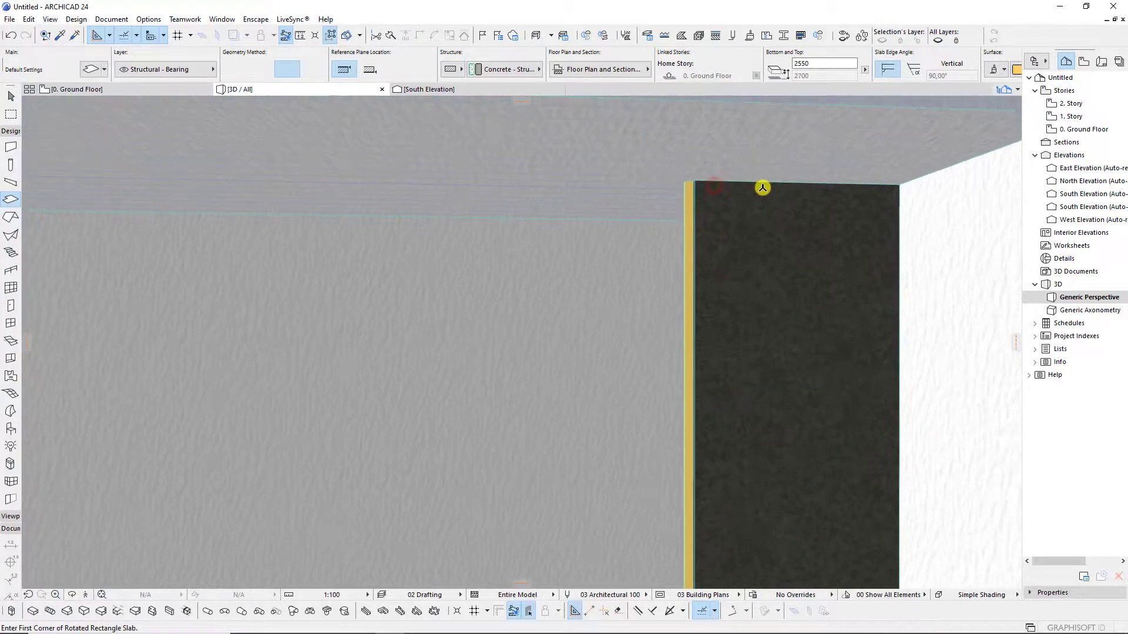
{"action": "left_click", "coordinate": [783, 206], "text": "shift"}
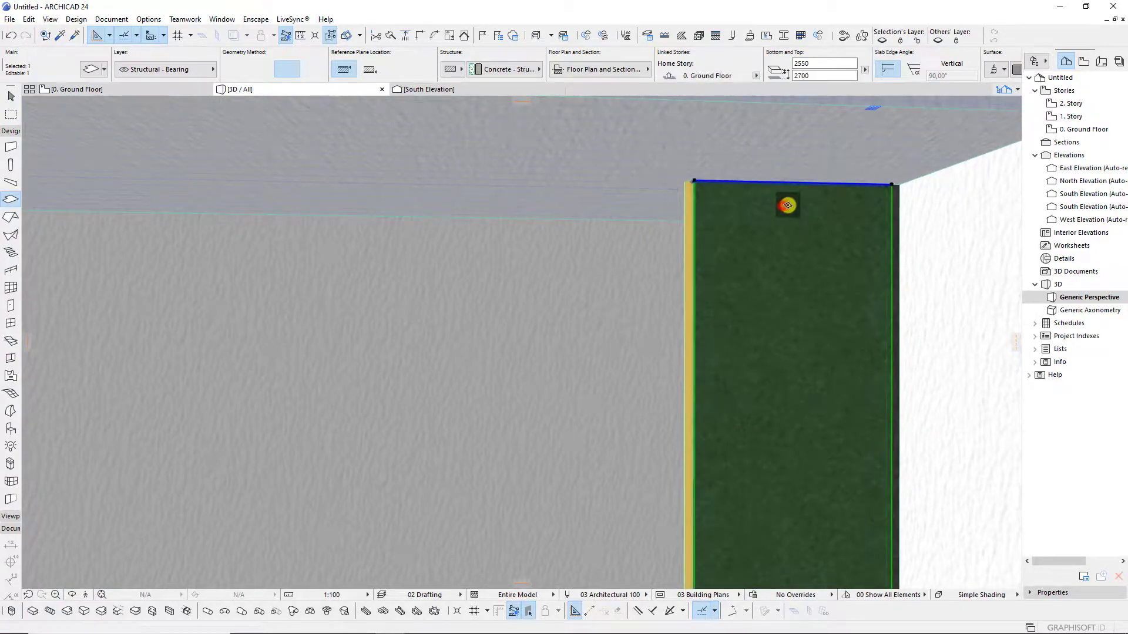
{"action": "key", "text": "F2"}
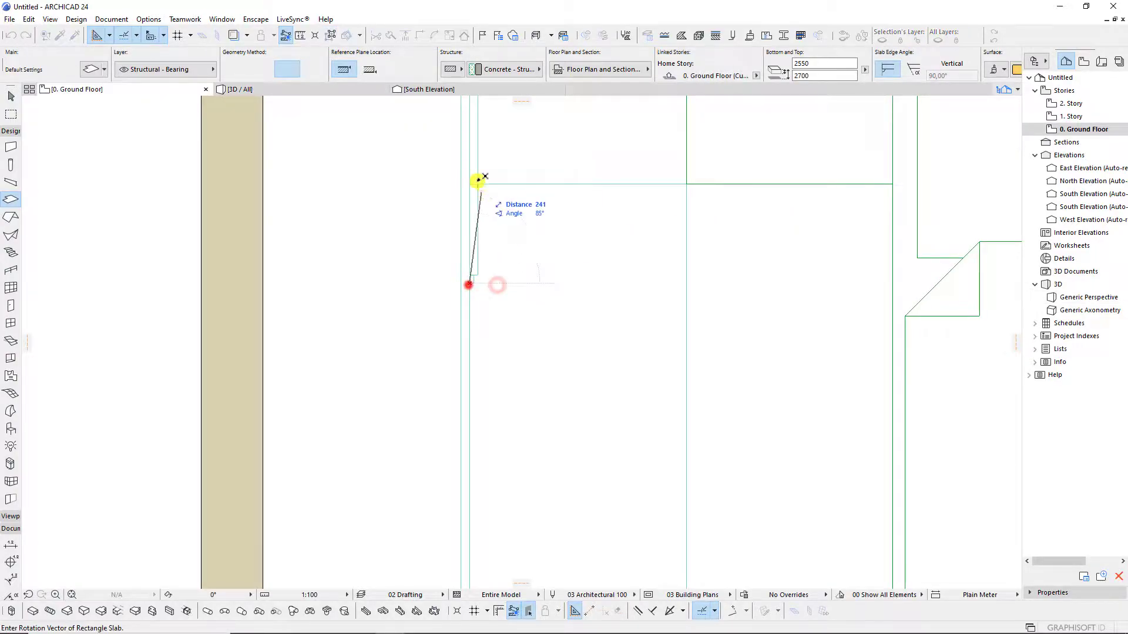
{"action": "middle_click_drag", "start_coordinate": [479, 181], "coordinate": [482, 301]}
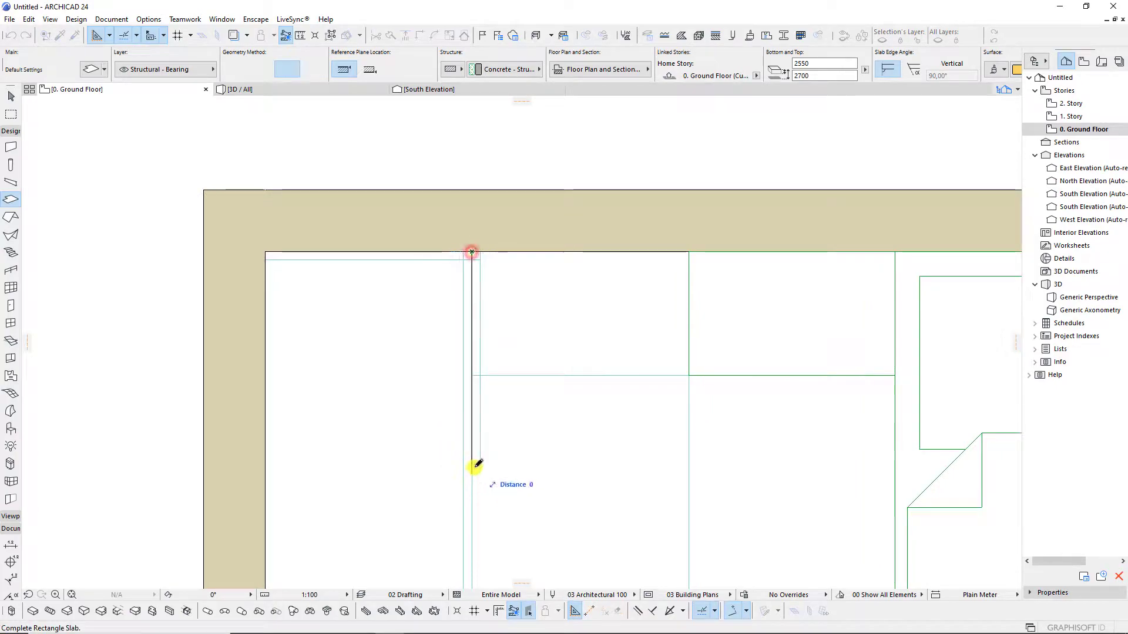
{"action": "left_click", "coordinate": [476, 467]}
{"action": "left_click", "coordinate": [353, 89]}
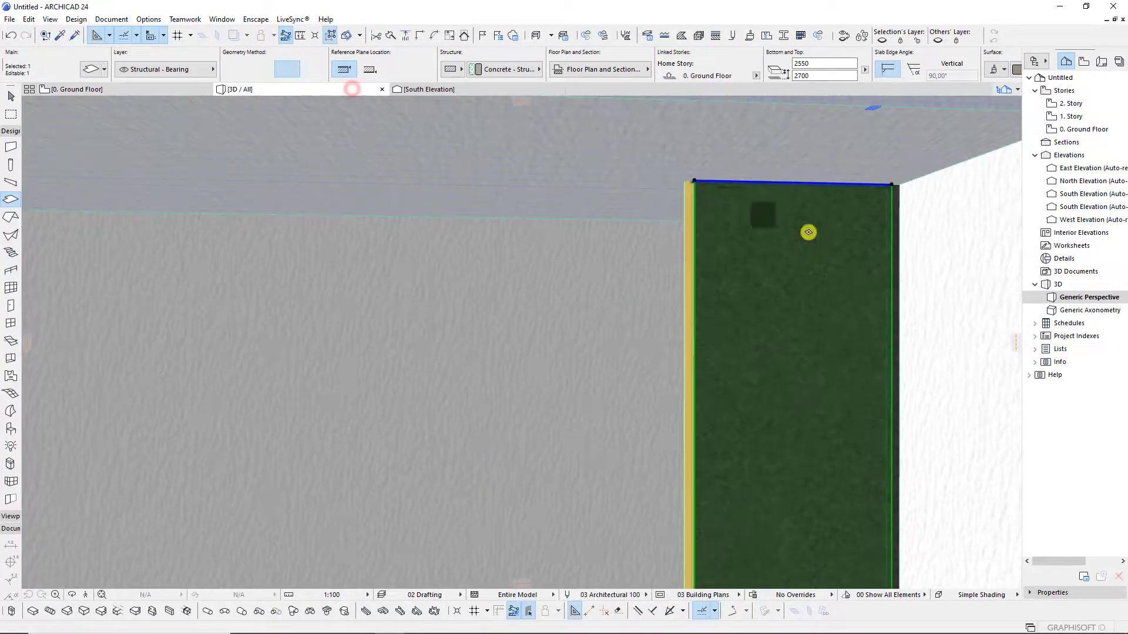
{"action": "left_click", "coordinate": [929, 214]}
{"action": "left_click", "coordinate": [873, 187]}
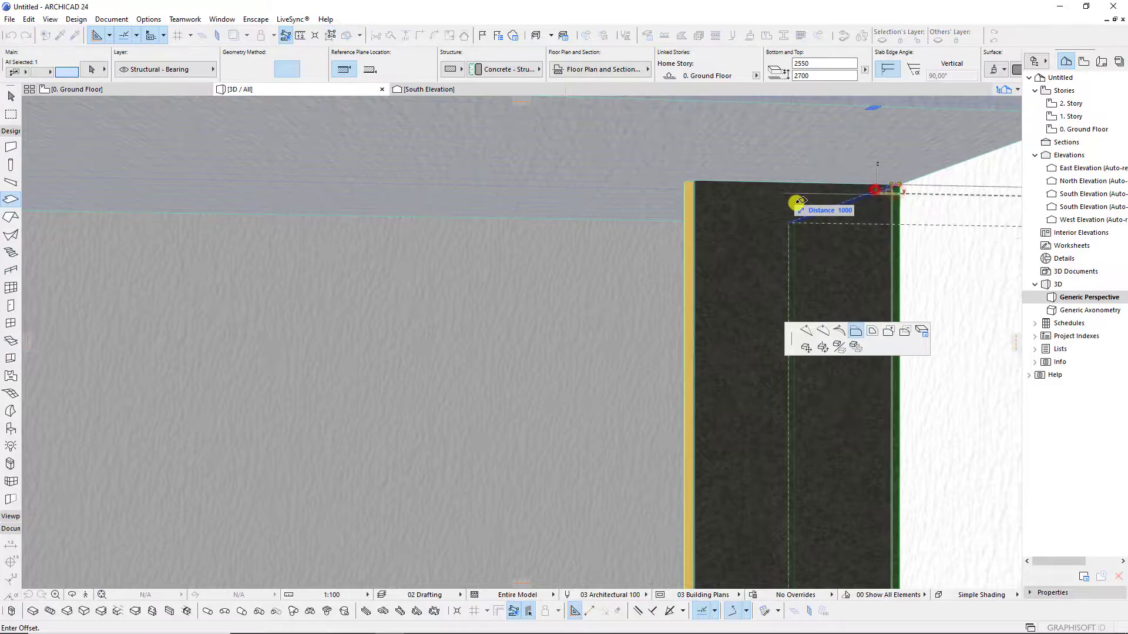
{"action": "left_click", "coordinate": [713, 209]}
Raise the cap slab to 2550–2700 elevation and adjust its width.
{"action": "left_click", "coordinate": [693, 181]}
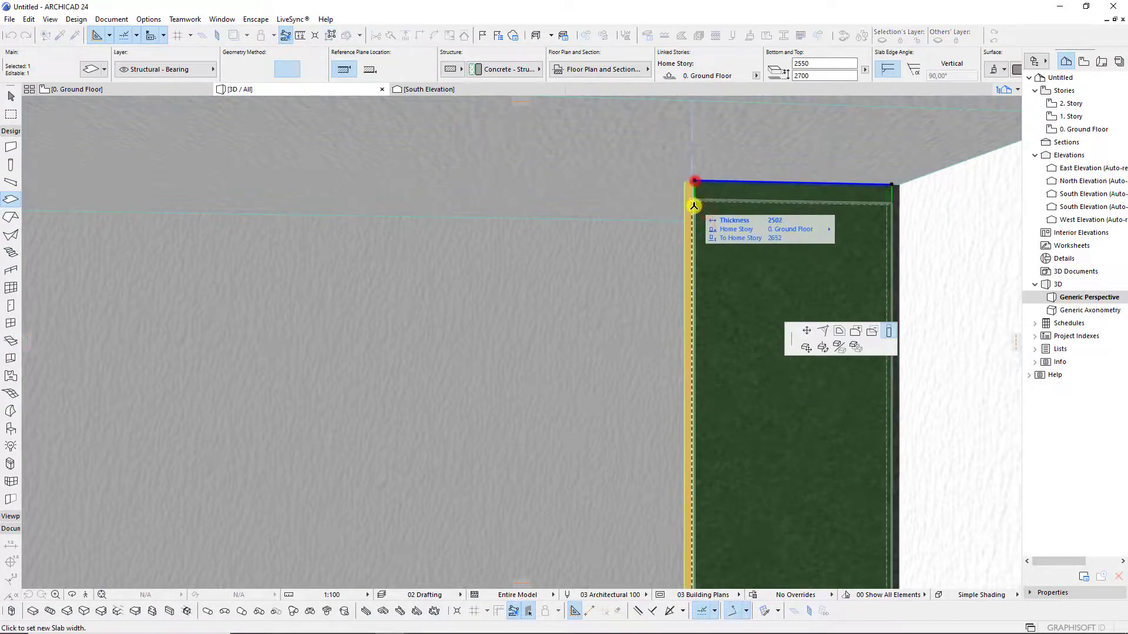
{"action": "left_click", "coordinate": [610, 206]}
{"action": "scroll", "coordinate": [788, 323], "scroll_direction": "up", "scroll_amount": 2}
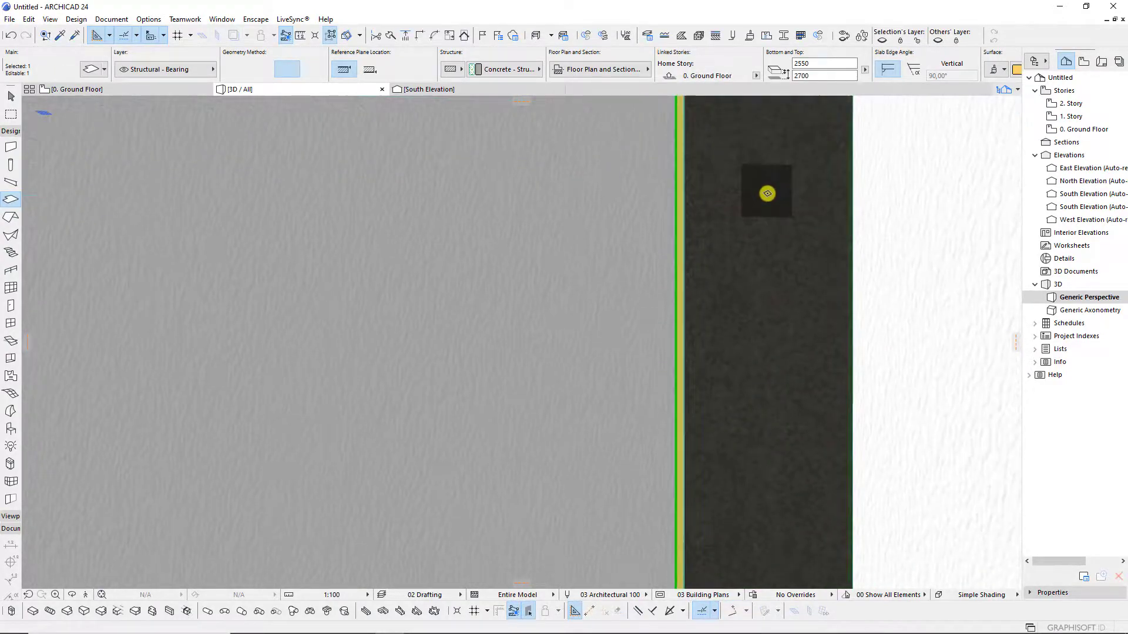
{"action": "scroll", "coordinate": [812, 295], "scroll_direction": "down", "scroll_amount": 4}
{"action": "left_click", "coordinate": [740, 562]}
{"action": "type", "text": "20"}
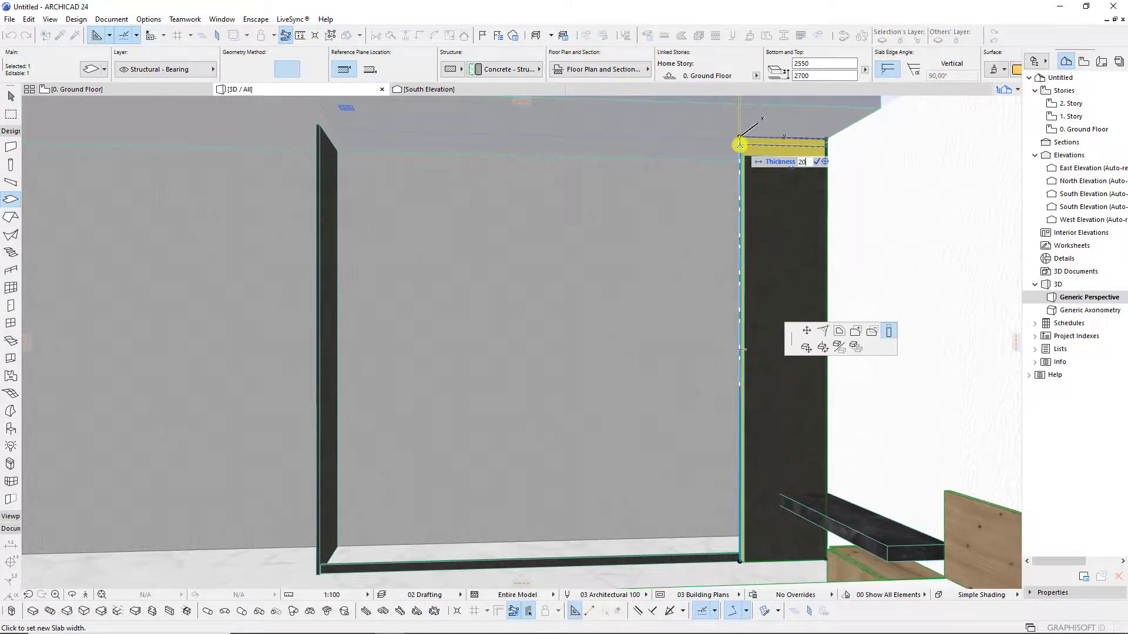
{"action": "key", "text": "Return"}
{"action": "scroll", "coordinate": [782, 194], "scroll_direction": "up", "scroll_amount": 2}
Narrow the dark wall slab's width at both its upper and lower ends.
{"action": "scroll", "coordinate": [819, 168], "scroll_direction": "up", "scroll_amount": 1}
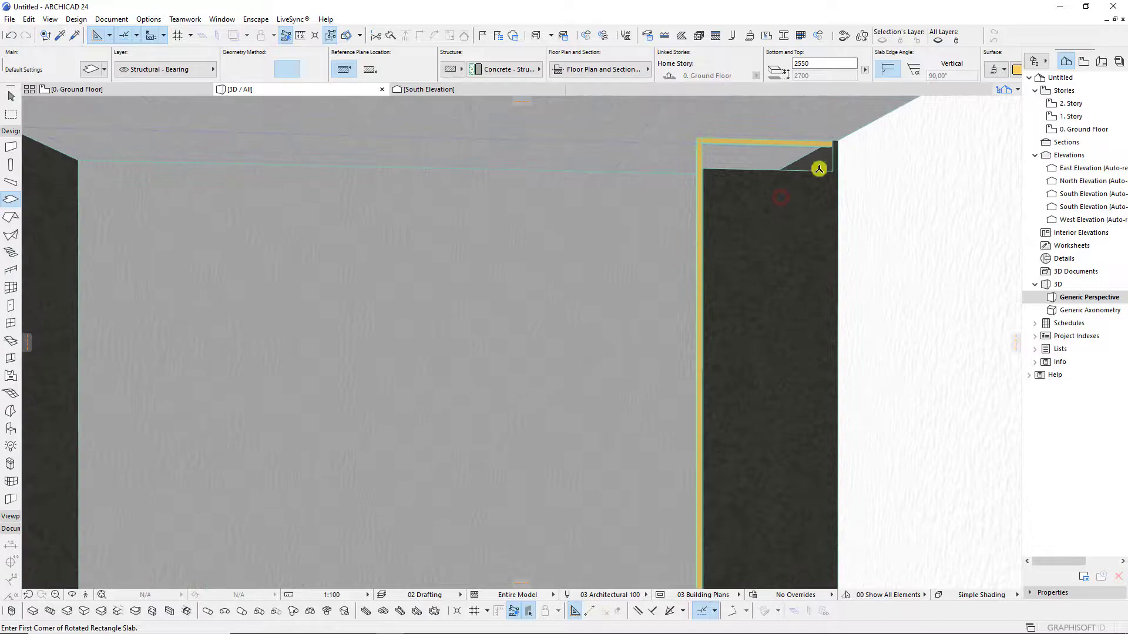
{"action": "left_click", "coordinate": [830, 169]}
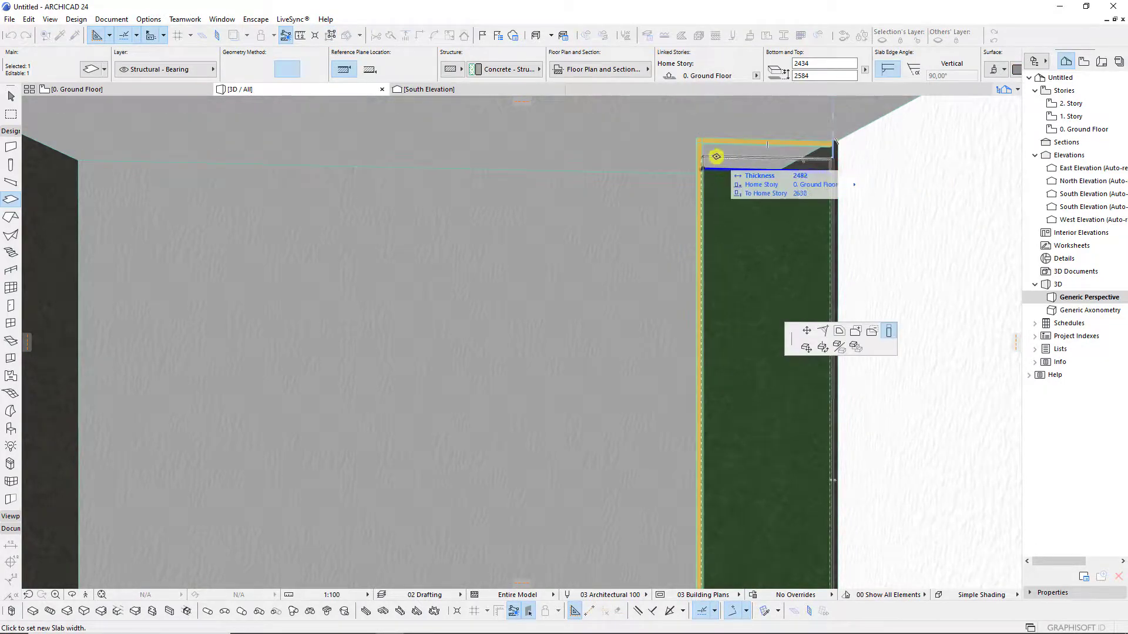
{"action": "left_click", "coordinate": [697, 144]}
{"action": "left_click", "coordinate": [888, 212]}
{"action": "scroll", "coordinate": [841, 240], "scroll_direction": "down", "scroll_amount": 2}
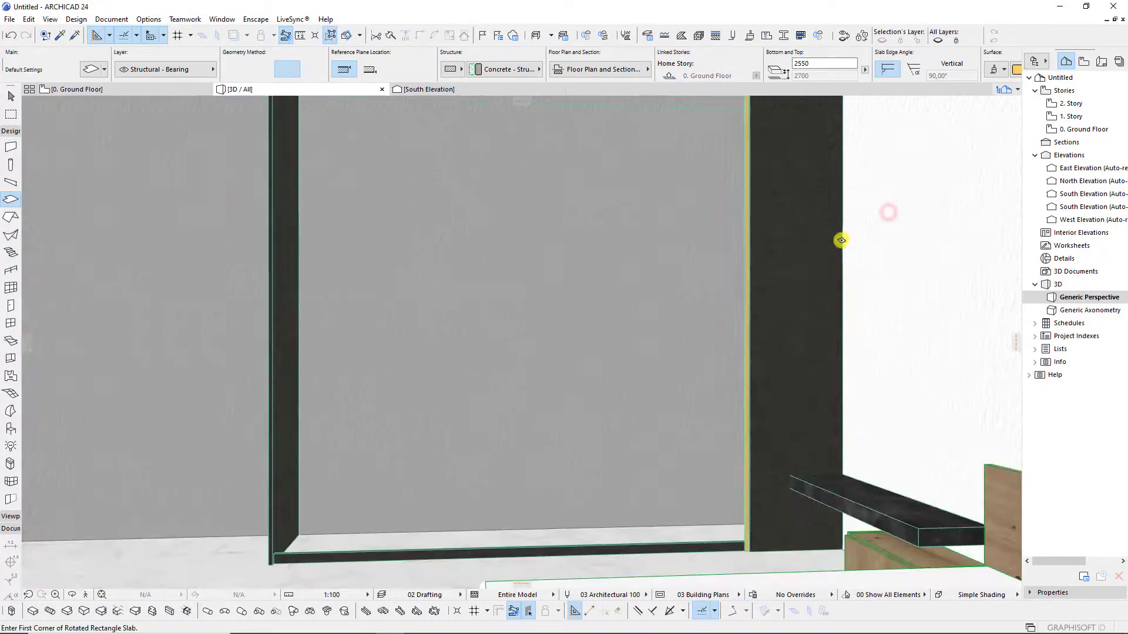
{"action": "scroll", "coordinate": [812, 366], "scroll_direction": "up", "scroll_amount": 1}
{"action": "scroll", "coordinate": [764, 484], "scroll_direction": "up", "scroll_amount": 1}
{"action": "scroll", "coordinate": [758, 478], "scroll_direction": "up", "scroll_amount": 2}
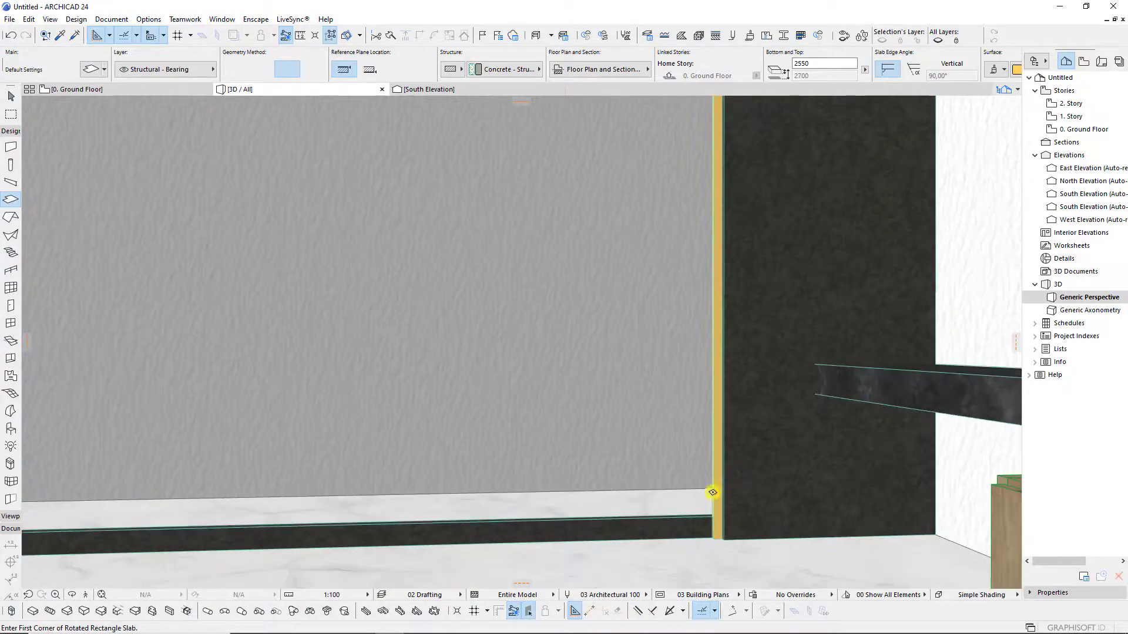
{"action": "scroll", "coordinate": [715, 494], "scroll_direction": "up", "scroll_amount": 2}
{"action": "left_click", "coordinate": [718, 536]}
{"action": "scroll", "coordinate": [745, 521], "scroll_direction": "down", "scroll_amount": 1}
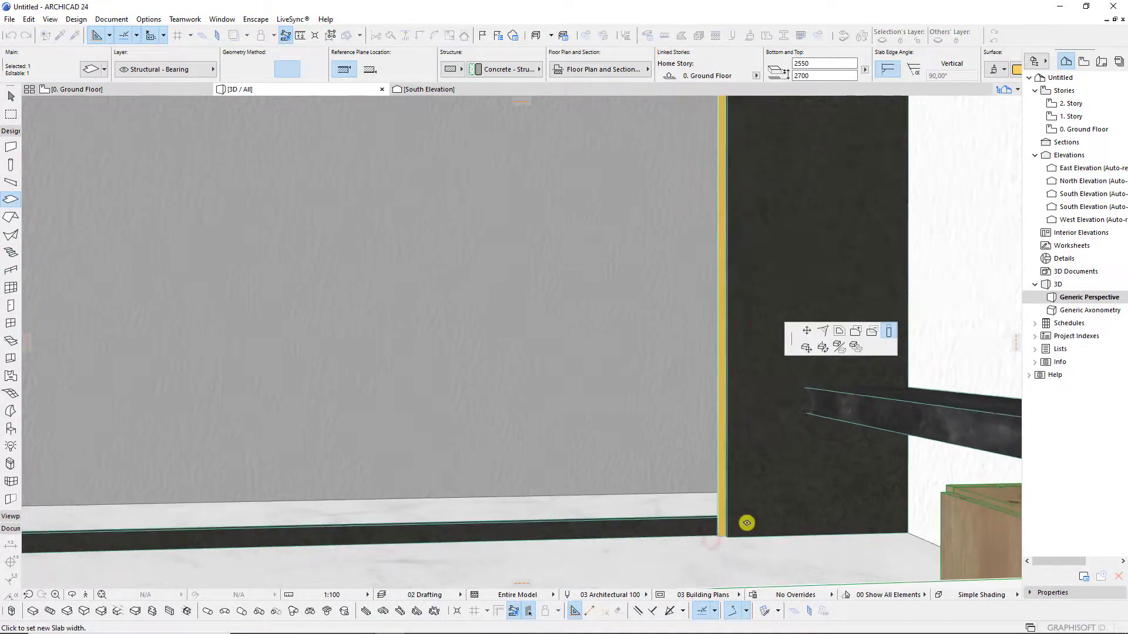
{"action": "scroll", "coordinate": [749, 509], "scroll_direction": "down", "scroll_amount": 2}
{"action": "middle_click_drag", "start_coordinate": [717, 491], "coordinate": [317, 529], "text": "shift"}
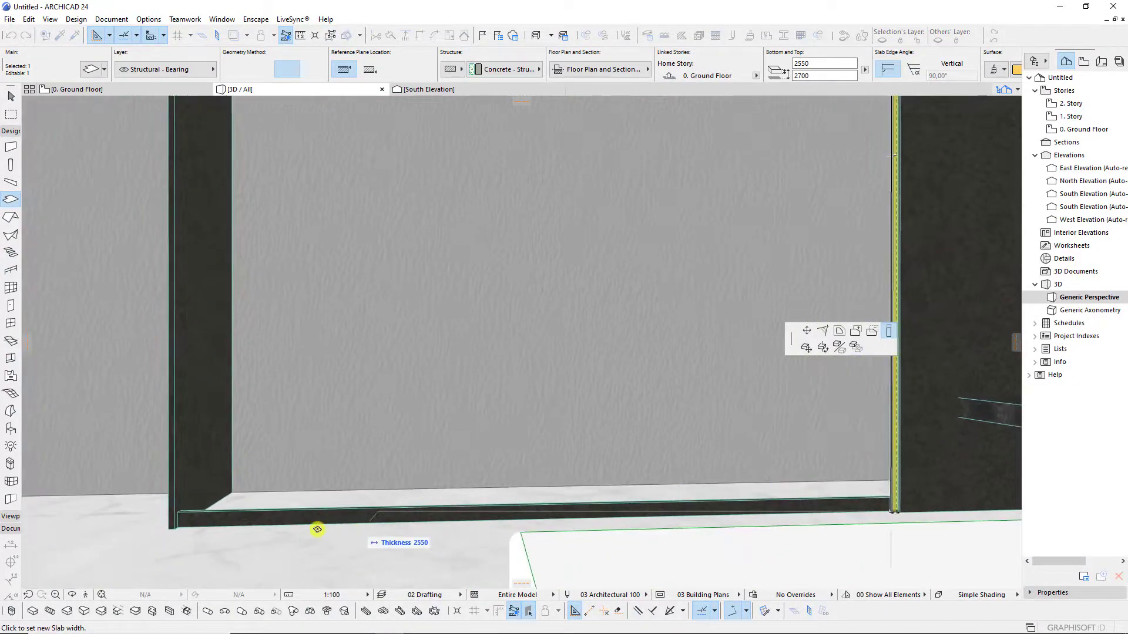
{"action": "left_click", "coordinate": [178, 511]}
{"action": "middle_click_drag", "start_coordinate": [901, 516], "coordinate": [813, 531], "text": "shift"}
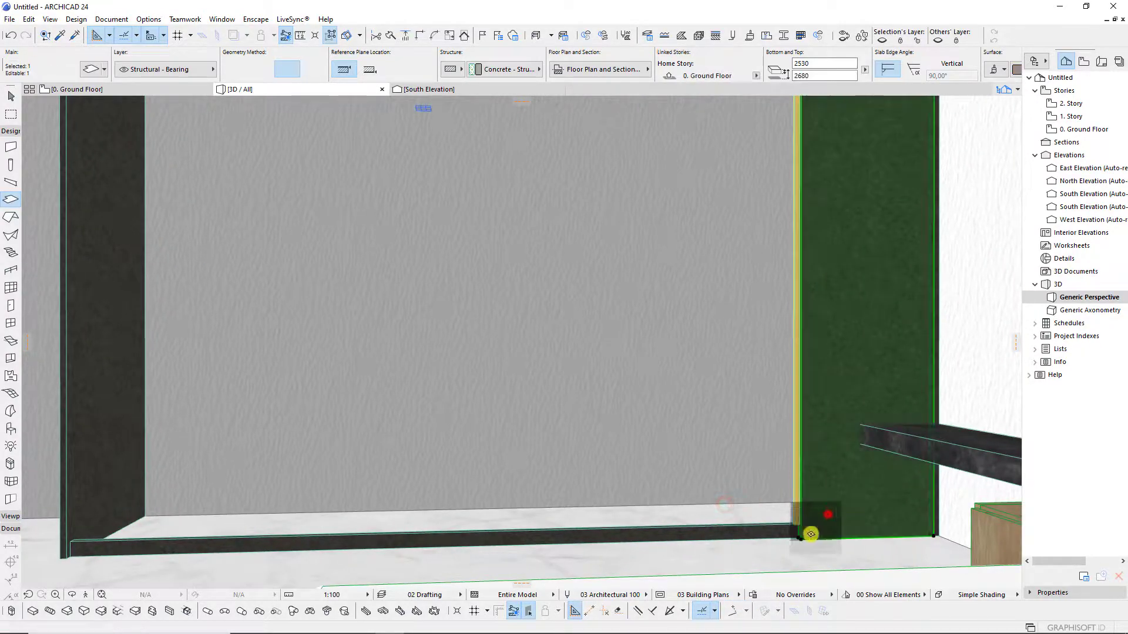
Change the dark panel's thickness from its edge using the slab pet palette.
{"action": "left_click", "coordinate": [802, 537]}
{"action": "left_click", "coordinate": [801, 526]}
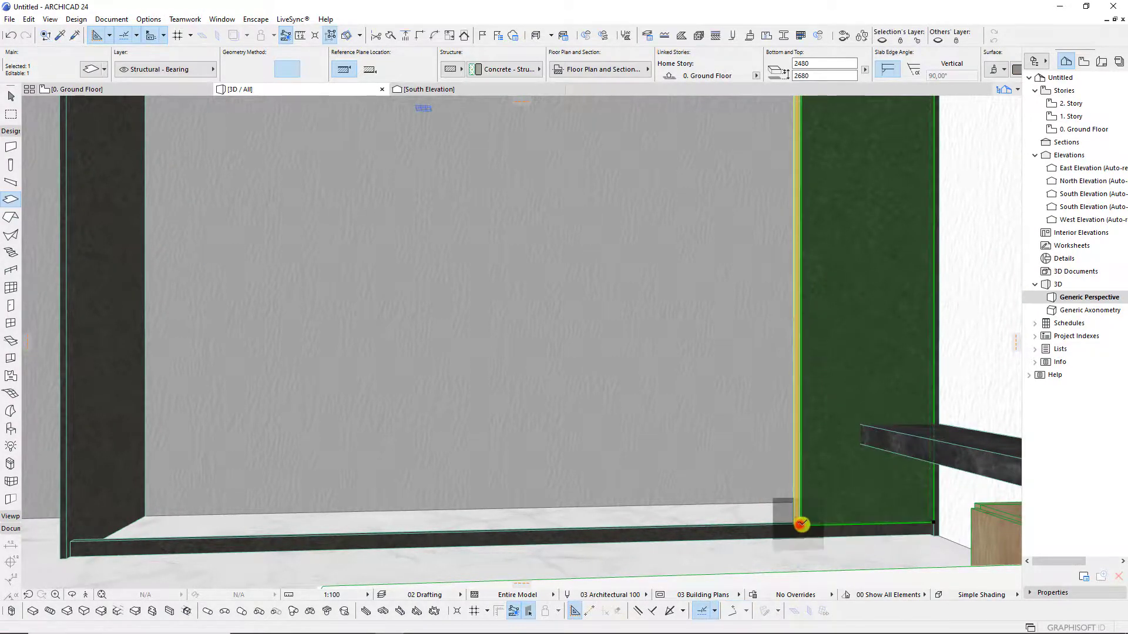
{"action": "left_click", "coordinate": [801, 515]}
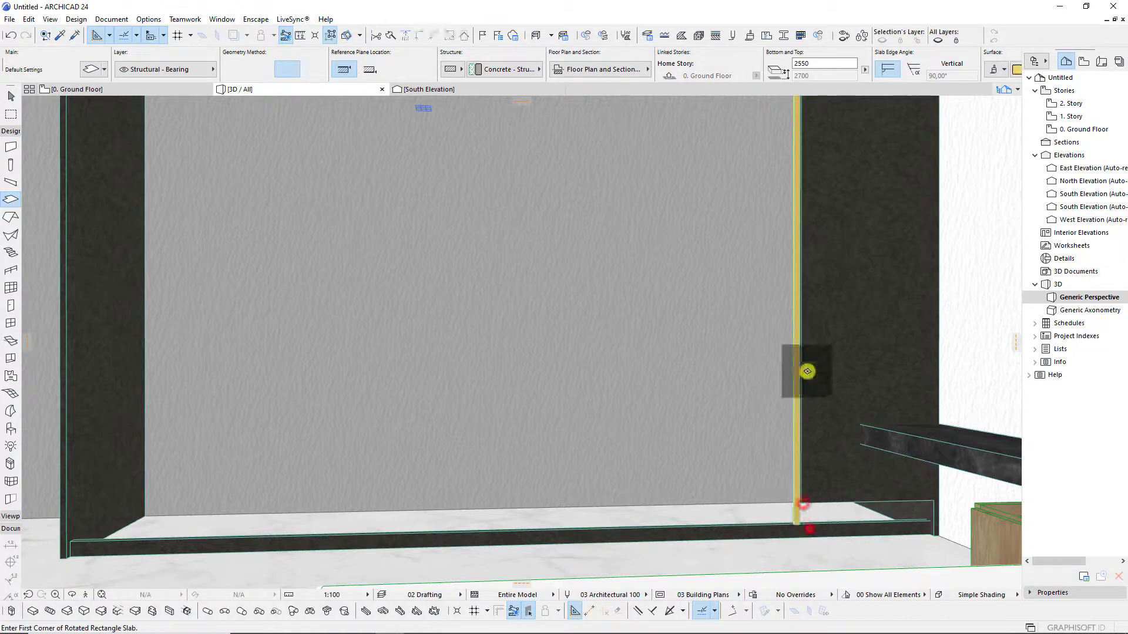
{"action": "scroll", "coordinate": [829, 364], "scroll_direction": "up", "scroll_amount": 1}
{"action": "scroll", "coordinate": [761, 345], "scroll_direction": "up", "scroll_amount": 3}
{"action": "scroll", "coordinate": [781, 240], "scroll_direction": "down", "scroll_amount": 2}
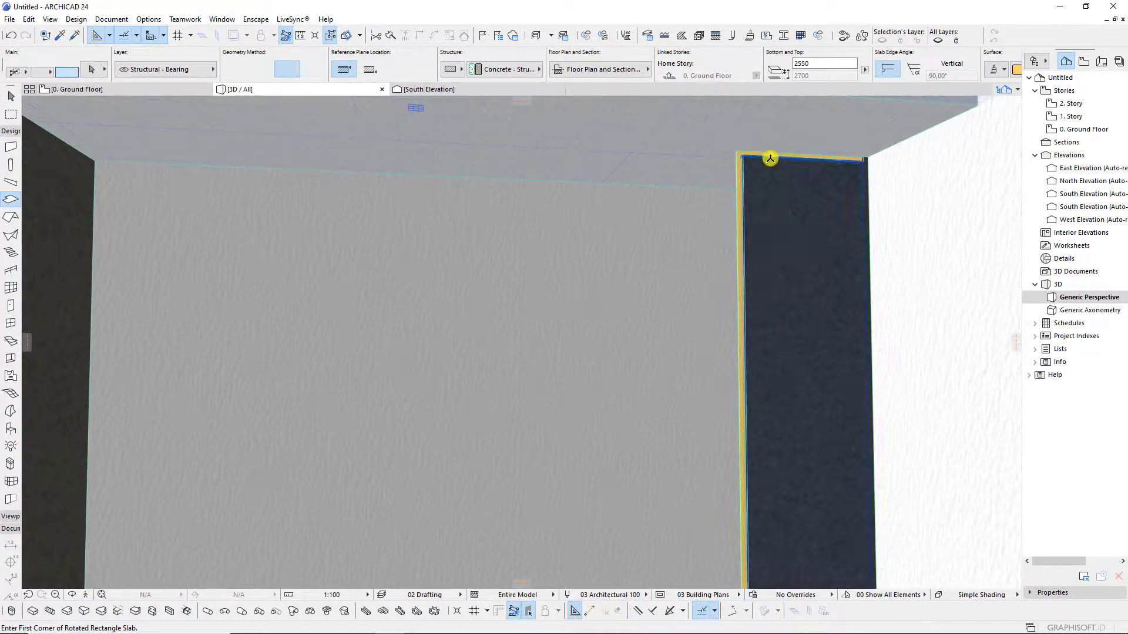
Offset the panel edge down to the floor and raise its elevation to the ceiling.
{"action": "left_click", "coordinate": [771, 154]}
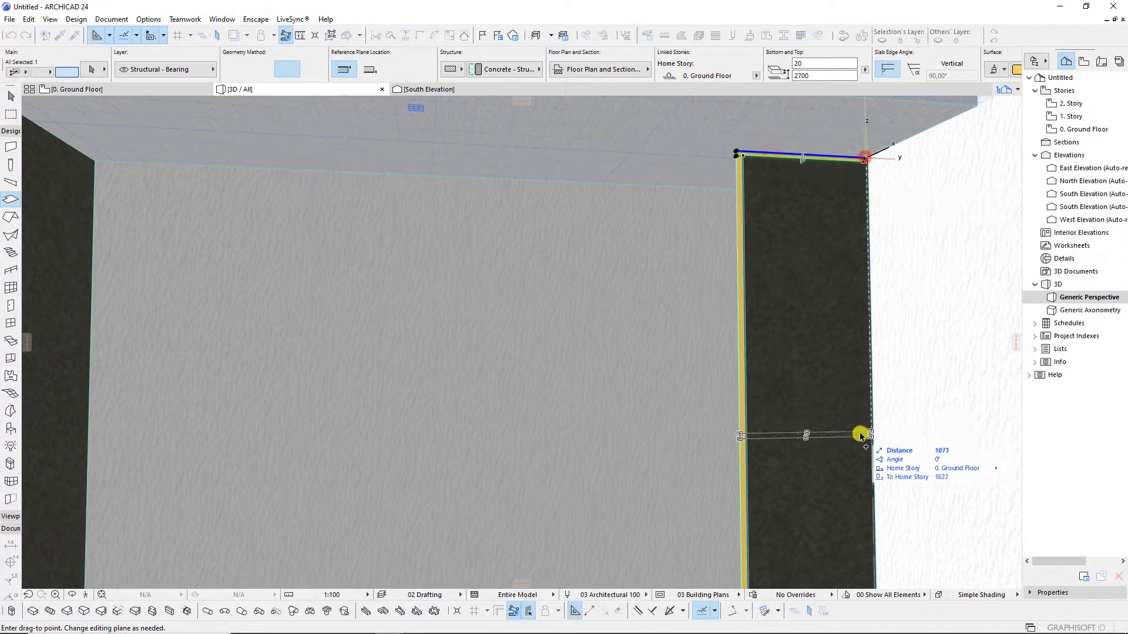
{"action": "scroll", "coordinate": [823, 437], "scroll_direction": "up", "scroll_amount": 1}
{"action": "scroll", "coordinate": [857, 441], "scroll_direction": "up", "scroll_amount": 2}
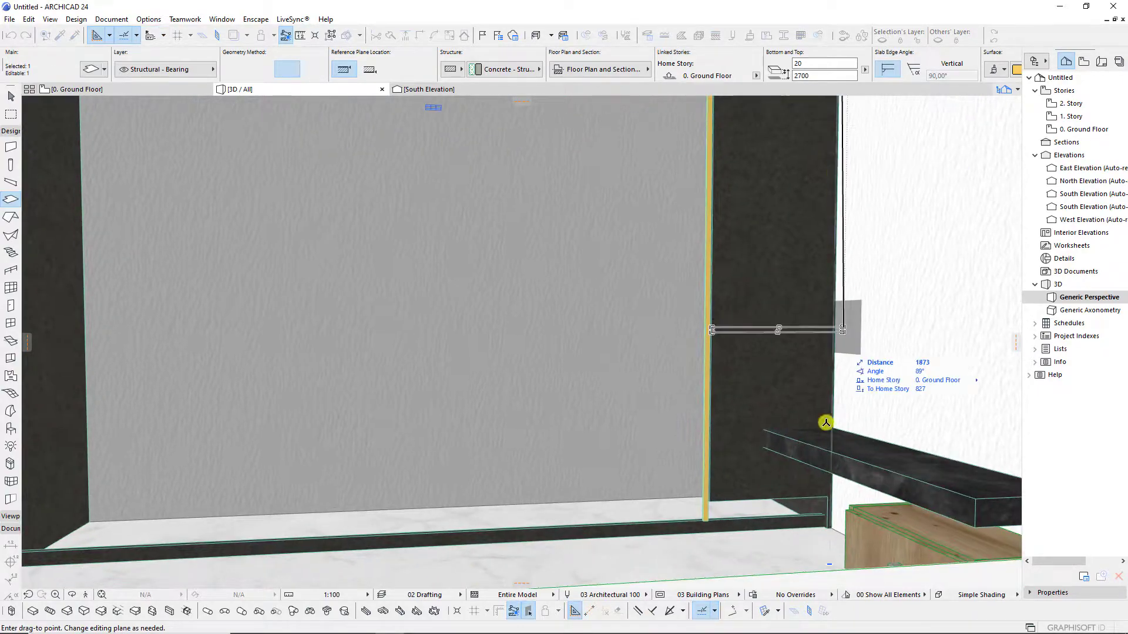
{"action": "left_click", "coordinate": [705, 512]}
{"action": "scroll", "coordinate": [711, 520], "scroll_direction": "up", "scroll_amount": 1}
{"action": "scroll", "coordinate": [706, 519], "scroll_direction": "up", "scroll_amount": 2}
{"action": "left_click", "coordinate": [705, 519]}
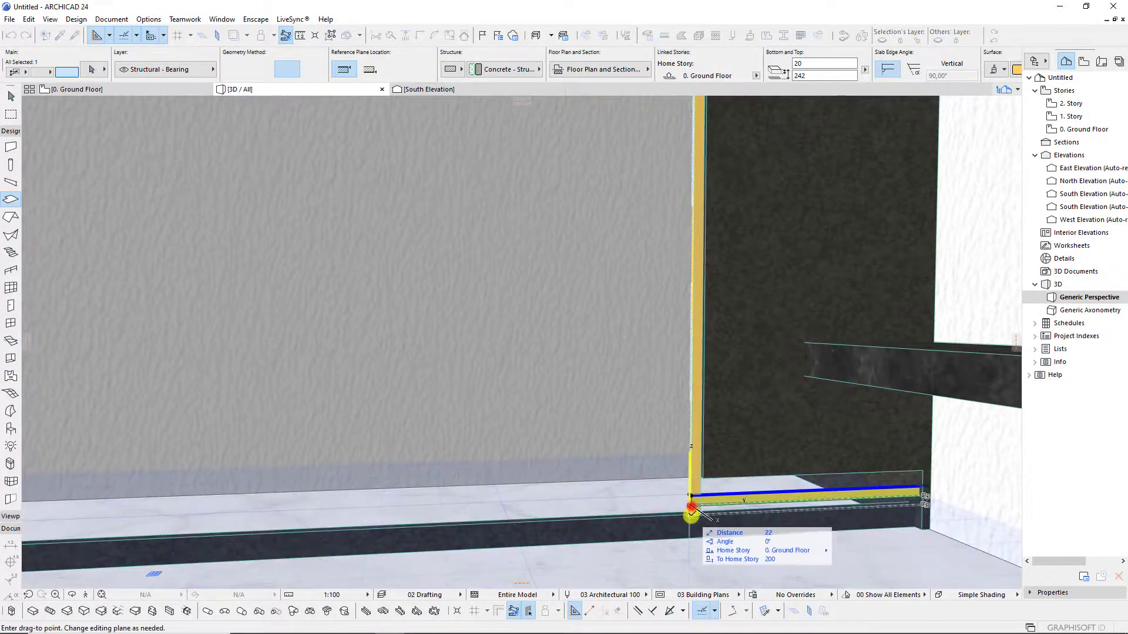
{"action": "left_click", "coordinate": [704, 479]}
{"action": "key", "text": "Escape"}
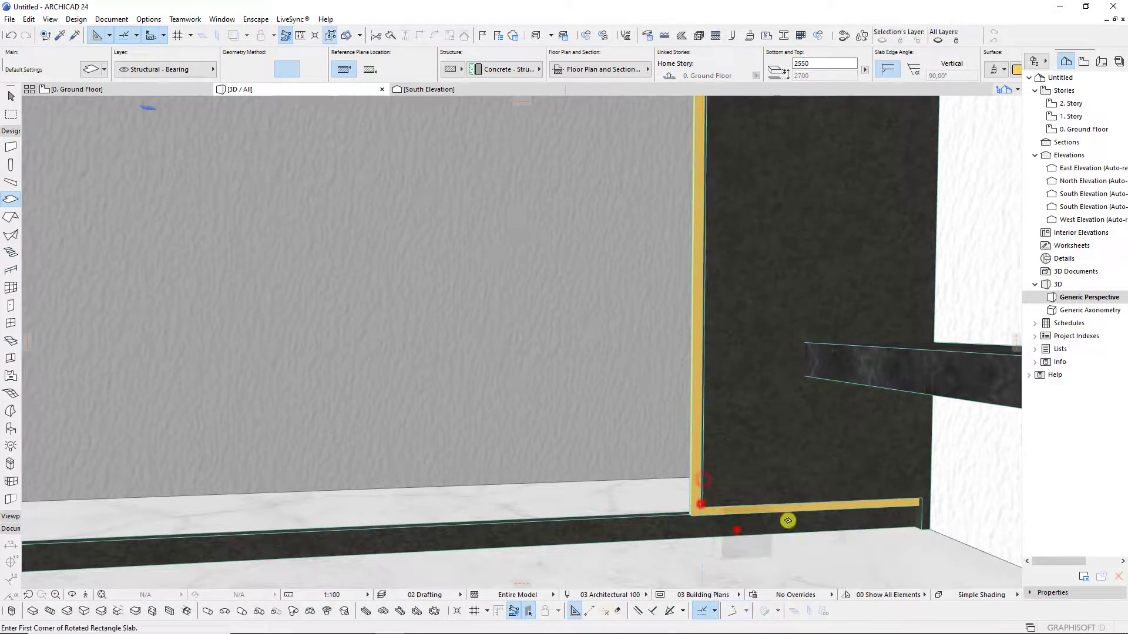
Tilt the view toward the ceiling slab and select the thin vertical post alone.
{"action": "scroll", "coordinate": [787, 521], "scroll_direction": "down", "scroll_amount": 2}
{"action": "scroll", "coordinate": [830, 520], "scroll_direction": "down", "scroll_amount": 1}
{"action": "scroll", "coordinate": [833, 519], "scroll_direction": "down", "scroll_amount": 1}
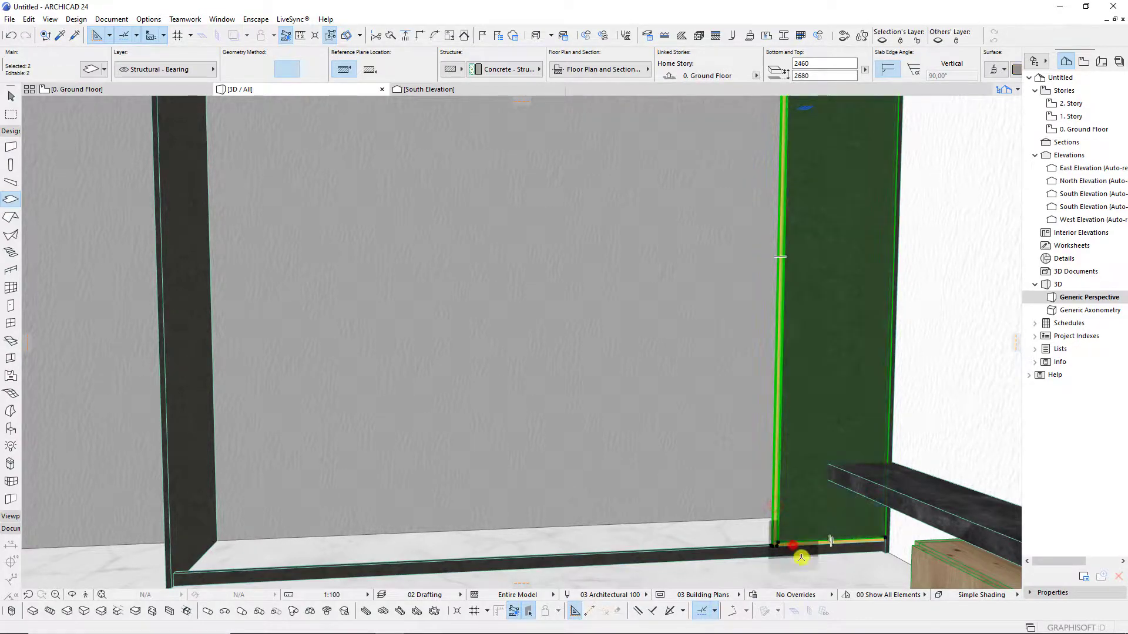
{"action": "scroll", "coordinate": [803, 544], "scroll_direction": "up", "scroll_amount": 1}
{"action": "scroll", "coordinate": [764, 521], "scroll_direction": "down", "scroll_amount": 2}
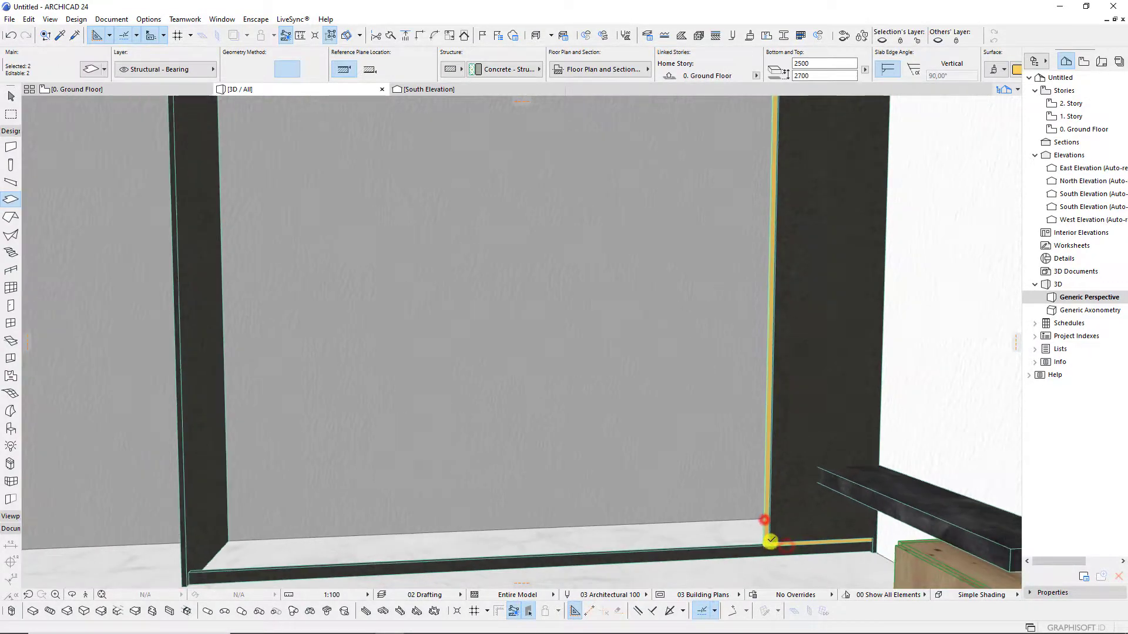
{"action": "middle_click_drag", "start_coordinate": [795, 304], "coordinate": [794, 243], "text": "shift"}
{"action": "left_click", "coordinate": [795, 243]}
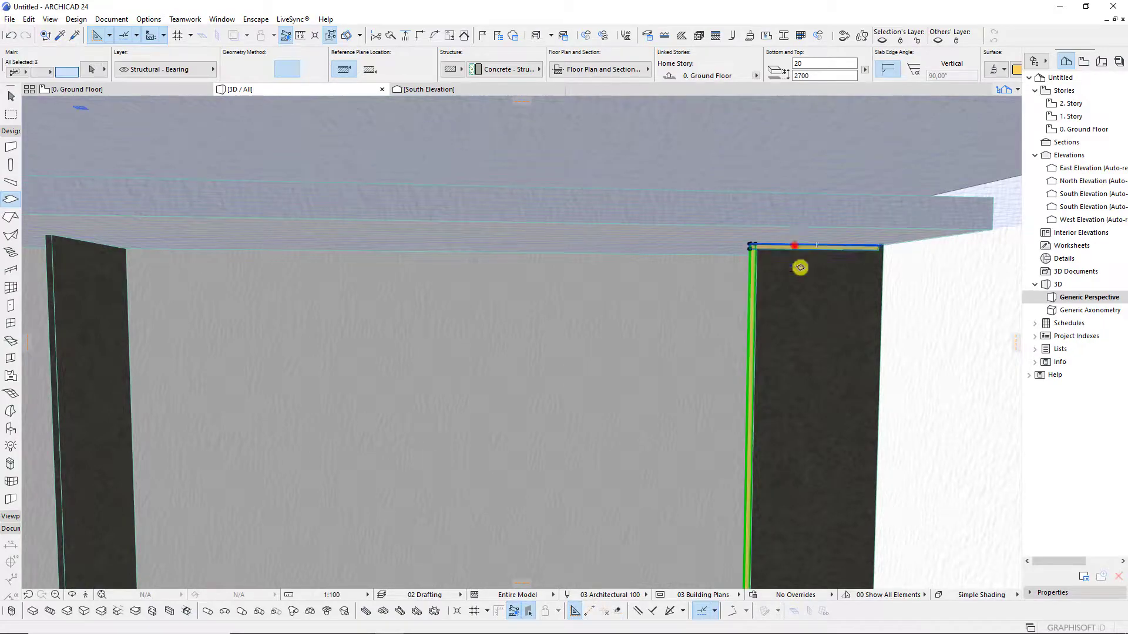
{"action": "left_click", "coordinate": [804, 344]}
On the Ground Floor plan, copy the post and dark panel at equal spacing along the wall.
{"action": "key", "text": "F2"}
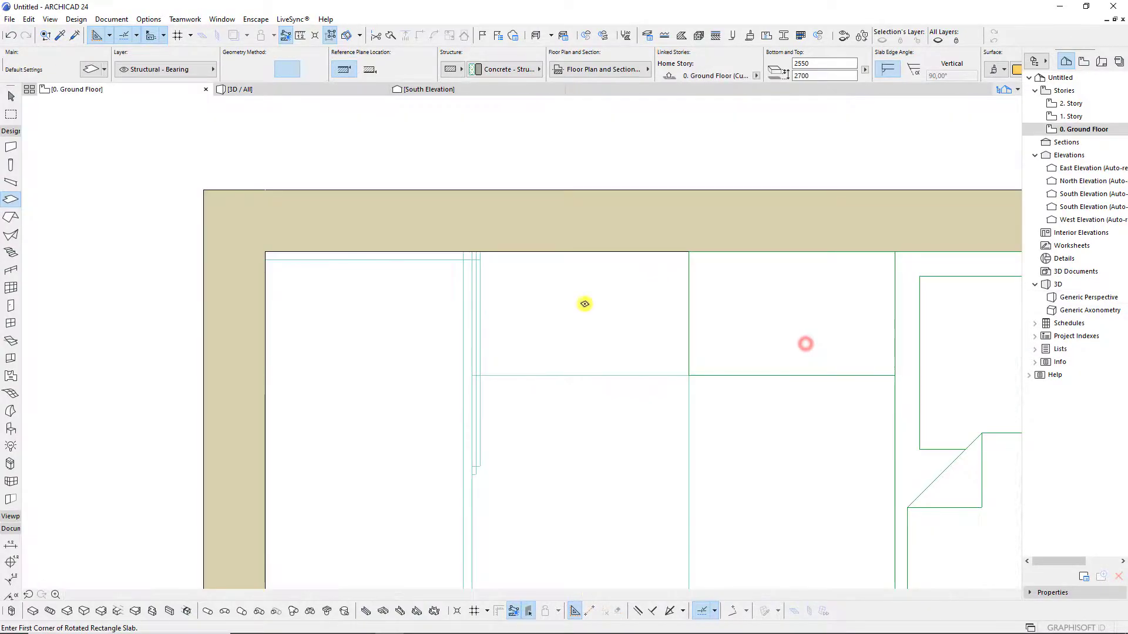
{"action": "left_click", "coordinate": [474, 293]}
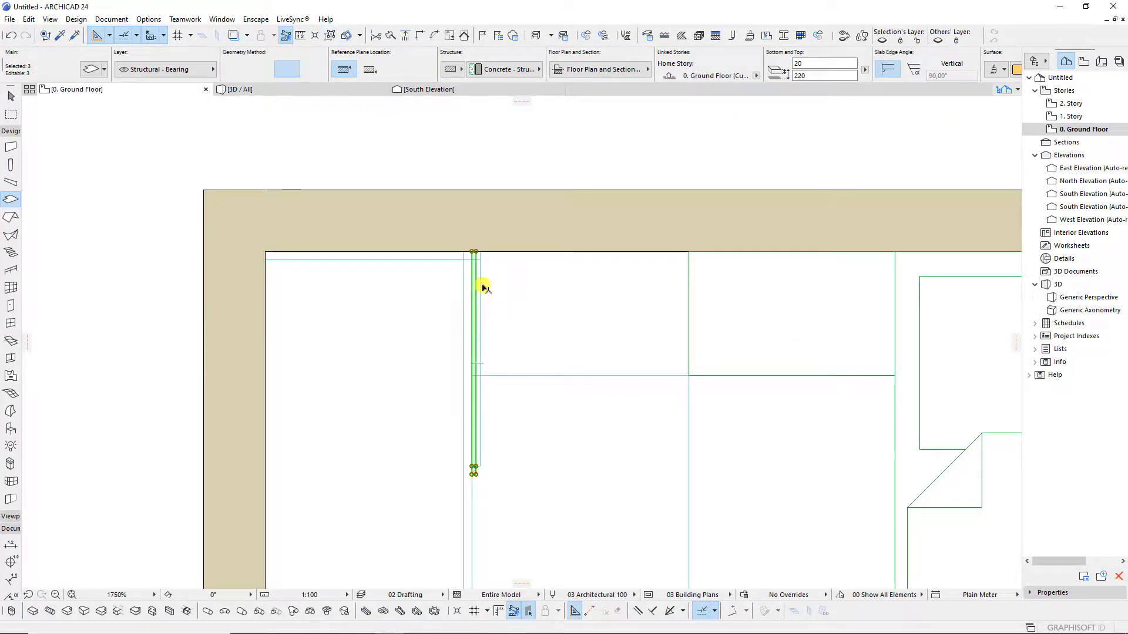
{"action": "left_click", "coordinate": [484, 285], "text": "shift"}
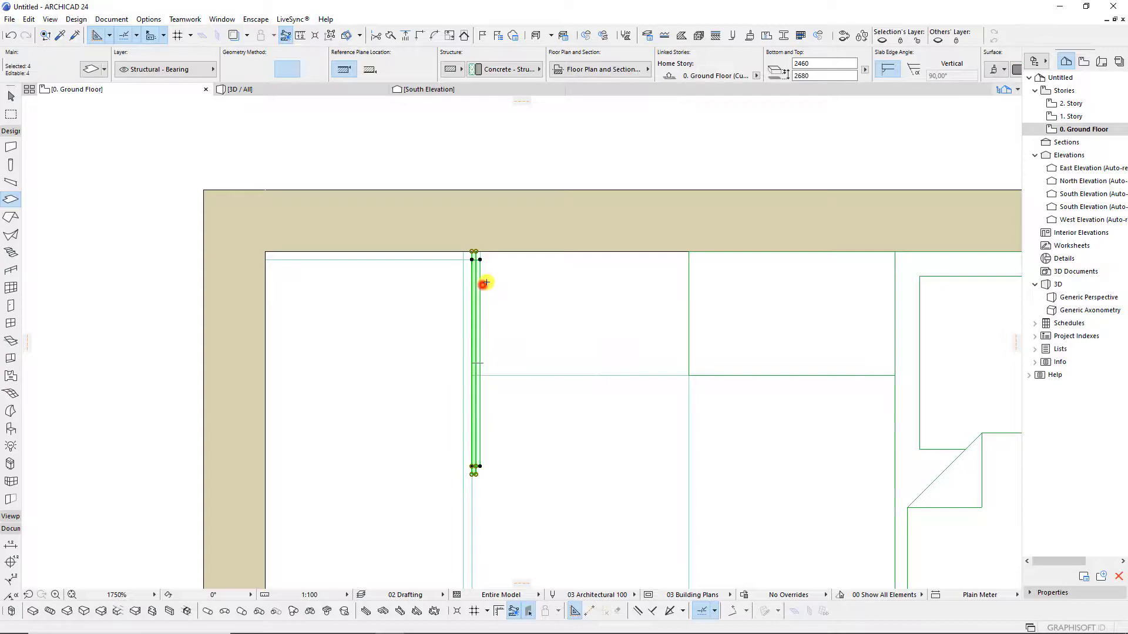
{"action": "left_click", "coordinate": [477, 253]}
{"action": "scroll", "coordinate": [498, 211], "scroll_direction": "down", "scroll_amount": 2}
{"action": "scroll", "coordinate": [558, 322], "scroll_direction": "up", "scroll_amount": 3}
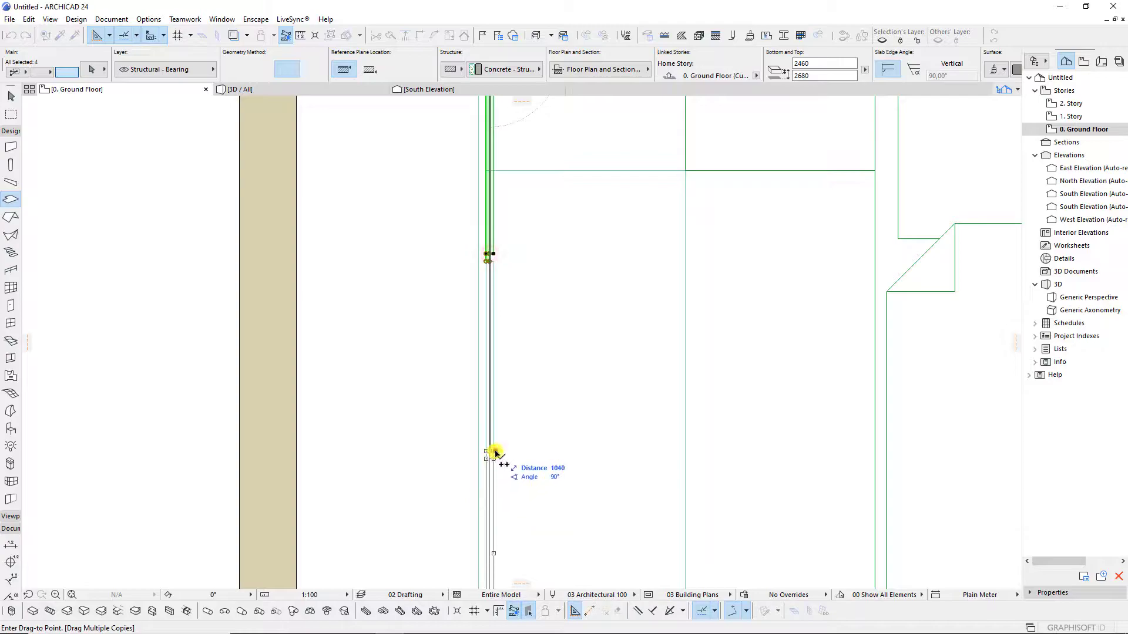
{"action": "scroll", "coordinate": [497, 299], "scroll_direction": "down", "scroll_amount": 2}
{"action": "scroll", "coordinate": [497, 395], "scroll_direction": "up", "scroll_amount": 2}
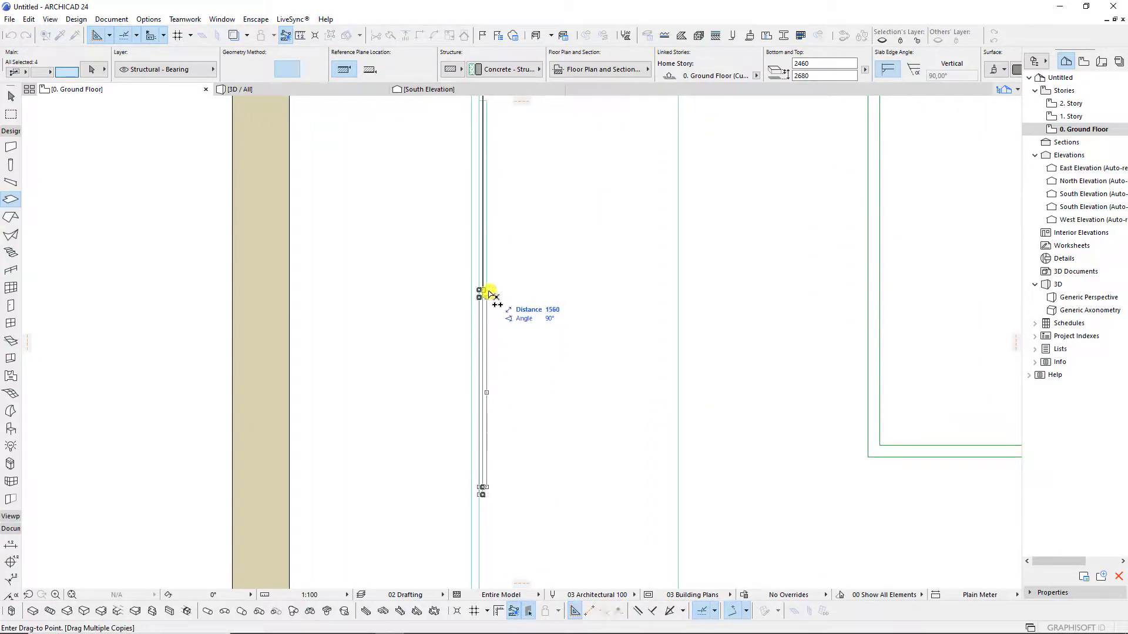
{"action": "scroll", "coordinate": [492, 223], "scroll_direction": "down", "scroll_amount": 3}
{"action": "scroll", "coordinate": [497, 335], "scroll_direction": "up", "scroll_amount": 2}
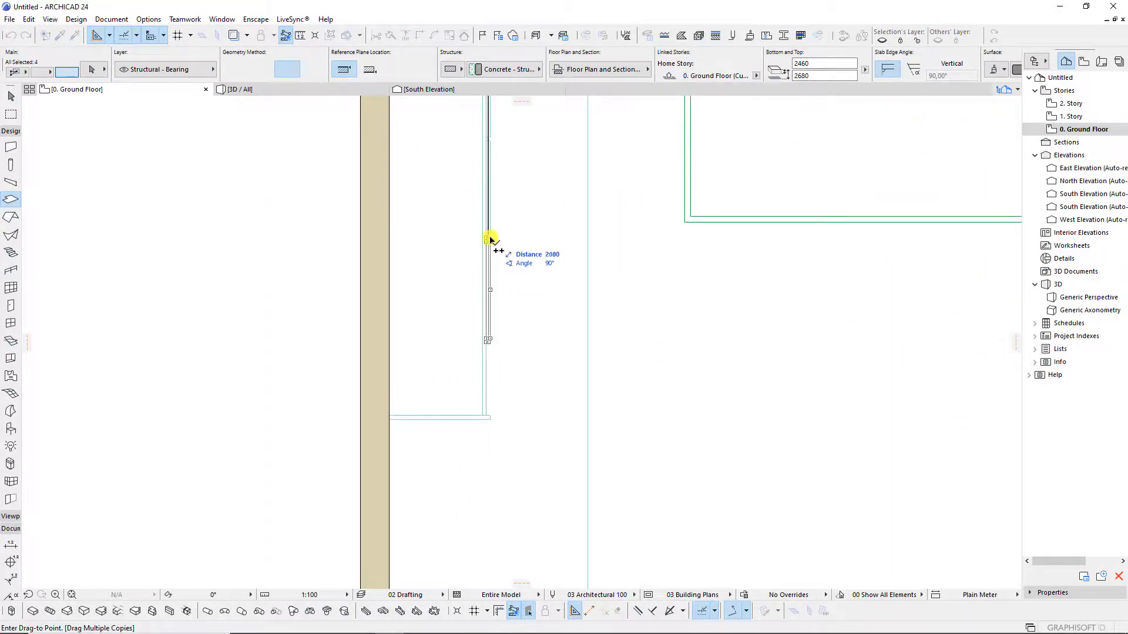
{"action": "scroll", "coordinate": [494, 381], "scroll_direction": "up", "scroll_amount": 2}
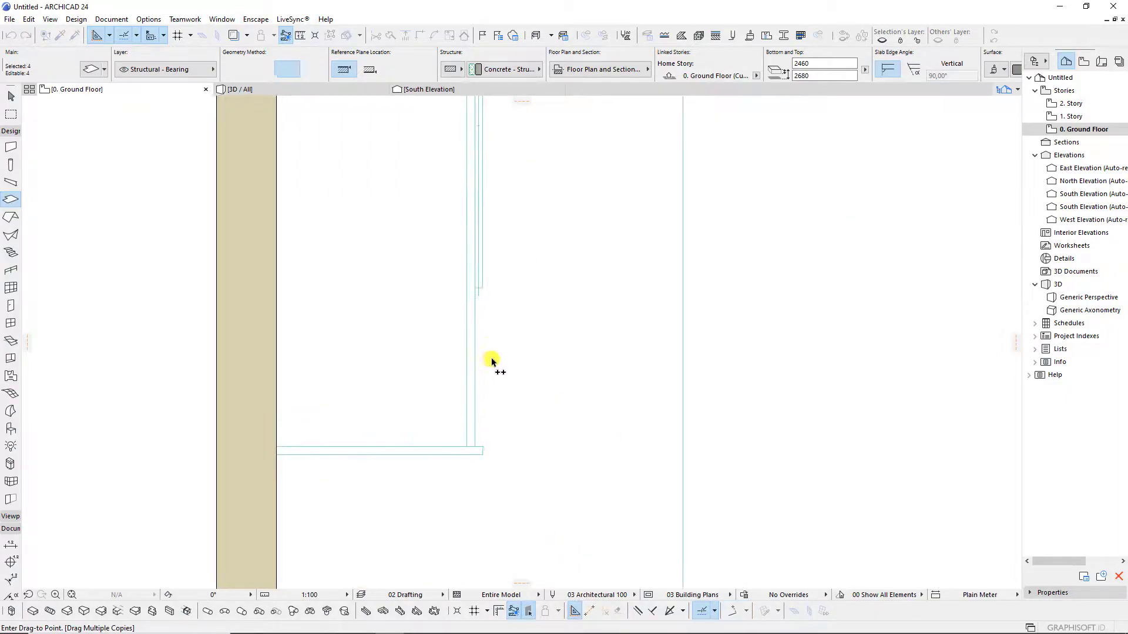
{"action": "left_click", "coordinate": [503, 323]}
Shift the end slab of the copied cladding into its final position.
{"action": "middle_click_drag", "start_coordinate": [536, 474], "coordinate": [567, 375]}
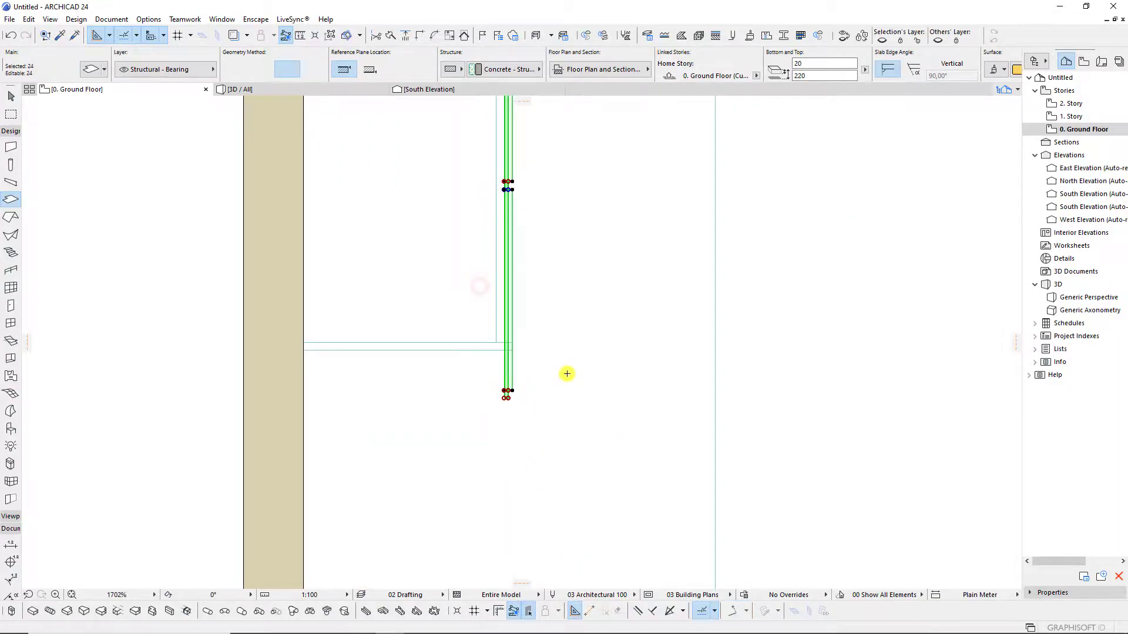
{"action": "left_click", "coordinate": [567, 375]}
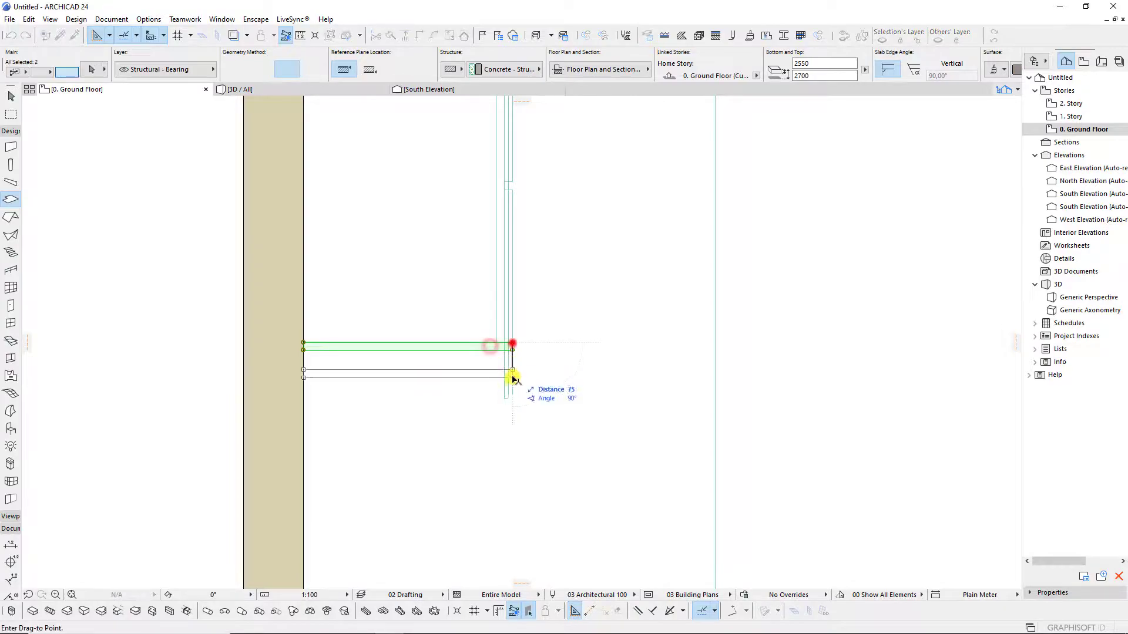
{"action": "left_click", "coordinate": [508, 400]}
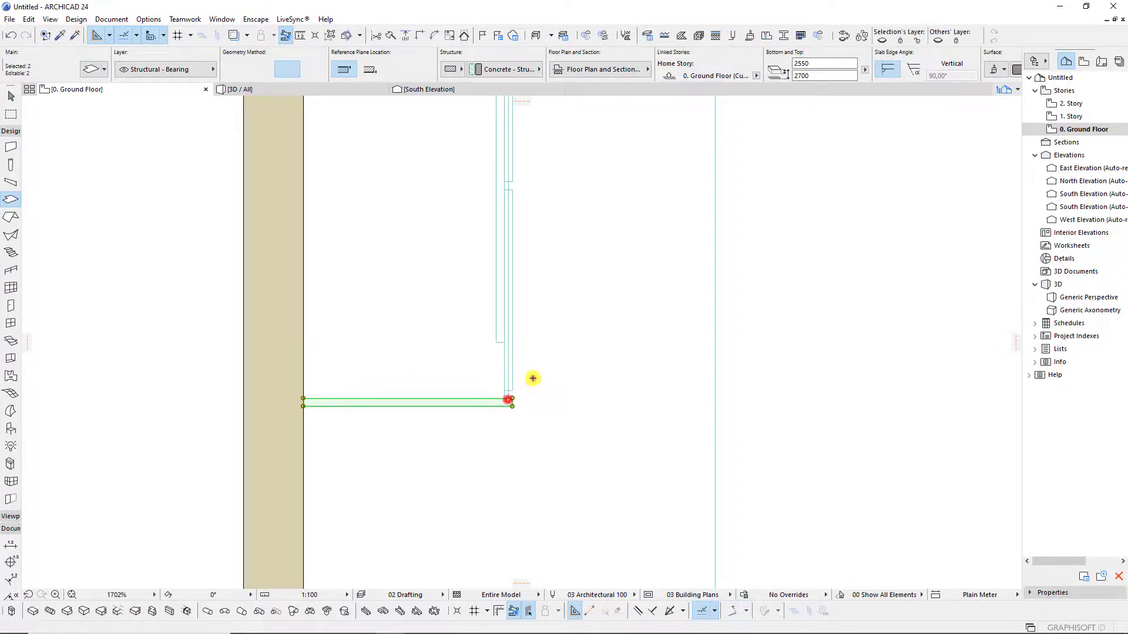
{"action": "left_click", "coordinate": [500, 342]}
{"action": "key", "text": "Escape"}
{"action": "key", "text": "Escape"}
{"action": "scroll", "coordinate": [488, 426], "scroll_direction": "down", "scroll_amount": 4}
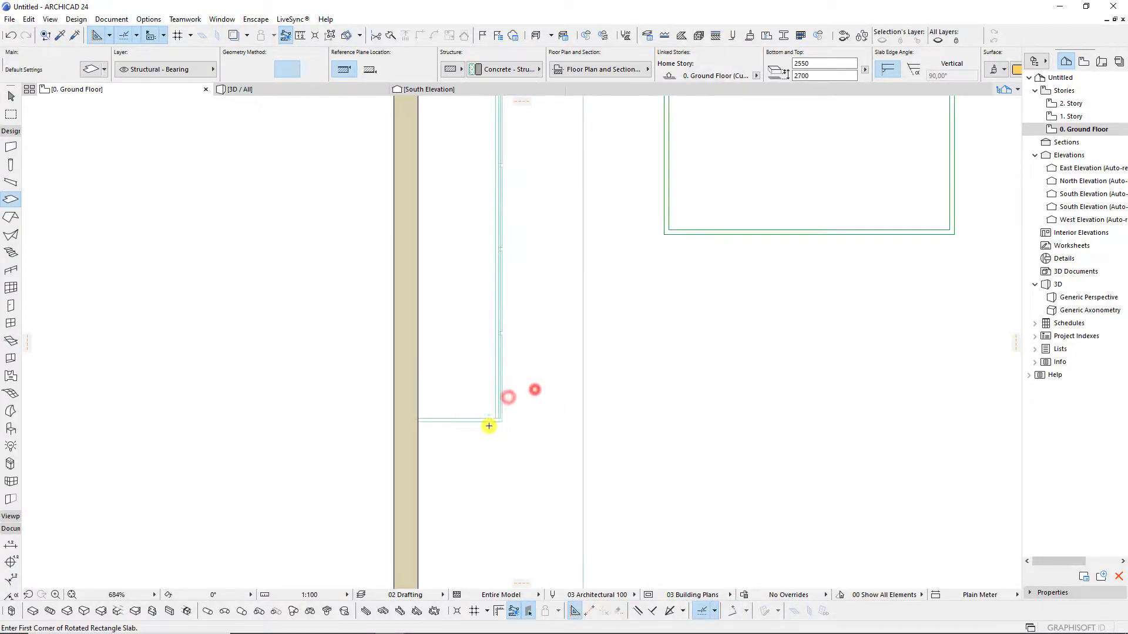
In the 3D view, orbit to face the panelled bed wall head-on.
{"action": "left_click", "coordinate": [314, 92]}
{"action": "mouse_move", "coordinate": [516, 315]}
{"action": "middle_mouse_down", "text": "shift"}
{"action": "mouse_move", "coordinate": [423, 382]}
{"action": "mouse_move", "coordinate": [521, 249]}
{"action": "mouse_move", "coordinate": [715, 261]}
{"action": "middle_mouse_up", "text": "shift"}
{"action": "scroll", "coordinate": [714, 261], "scroll_direction": "down", "scroll_amount": 3}
{"action": "mouse_move", "coordinate": [680, 433]}
{"action": "middle_mouse_down", "text": "shift"}
{"action": "mouse_move", "coordinate": [728, 345]}
{"action": "mouse_move", "coordinate": [866, 355]}
{"action": "mouse_move", "coordinate": [605, 349]}
{"action": "middle_mouse_up", "text": "shift"}
{"action": "scroll", "coordinate": [650, 317], "scroll_direction": "down", "scroll_amount": 3}
{"action": "mouse_move", "coordinate": [650, 317]}
{"action": "middle_mouse_down", "text": "shift"}
{"action": "mouse_move", "coordinate": [554, 411]}
{"action": "mouse_move", "coordinate": [393, 413]}
{"action": "mouse_move", "coordinate": [446, 408]}
{"action": "mouse_move", "coordinate": [450, 427]}
{"action": "middle_mouse_up", "text": "shift"}
Try moving the cladding's end post toward the nightstand corner, then cancel the move.
{"action": "scroll", "coordinate": [549, 458], "scroll_direction": "up", "scroll_amount": 2}
{"action": "scroll", "coordinate": [557, 463], "scroll_direction": "up", "scroll_amount": 2}
{"action": "scroll", "coordinate": [574, 459], "scroll_direction": "up", "scroll_amount": 2}
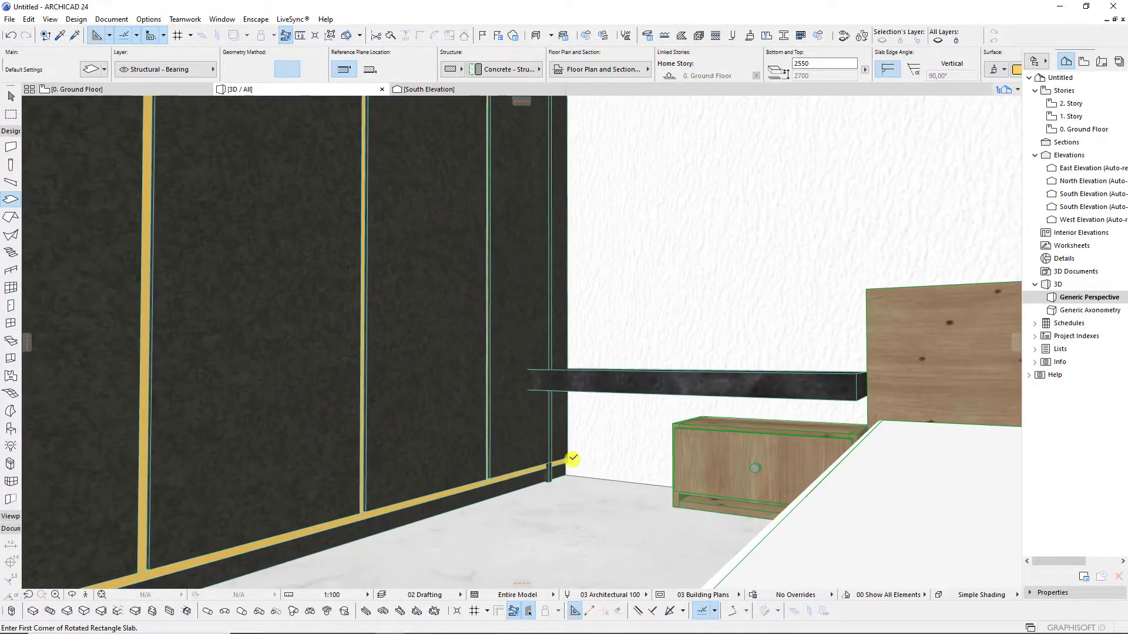
{"action": "middle_click_drag", "start_coordinate": [574, 458], "coordinate": [397, 495], "text": "shift"}
{"action": "scroll", "coordinate": [550, 465], "scroll_direction": "up", "scroll_amount": 2}
{"action": "left_click", "coordinate": [576, 466]}
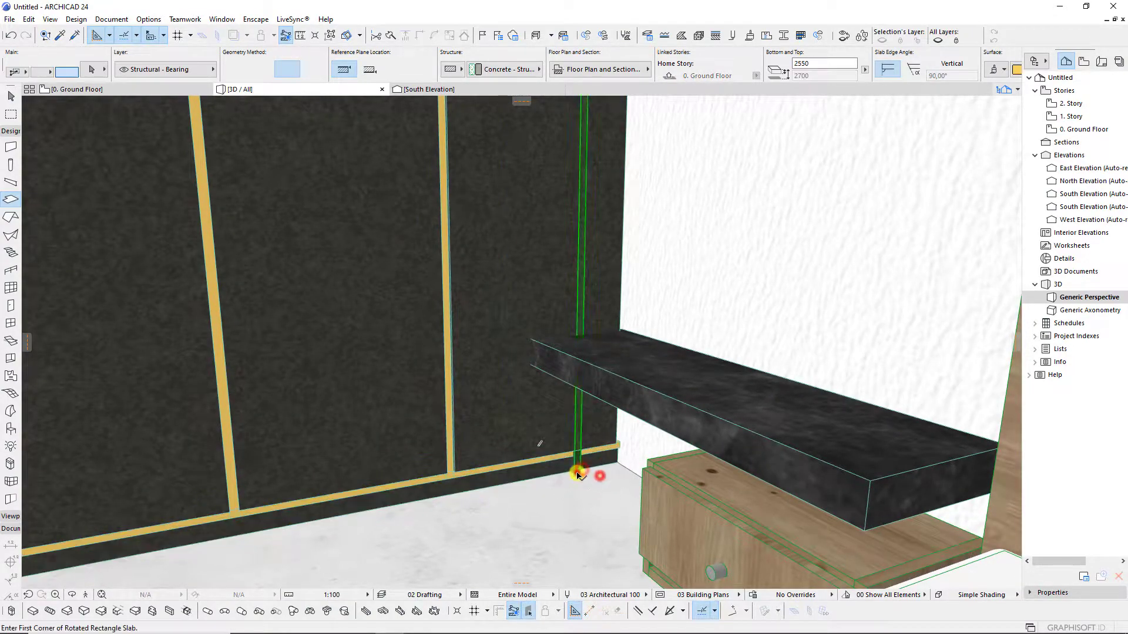
{"action": "scroll", "coordinate": [603, 473], "scroll_direction": "up", "scroll_amount": 3}
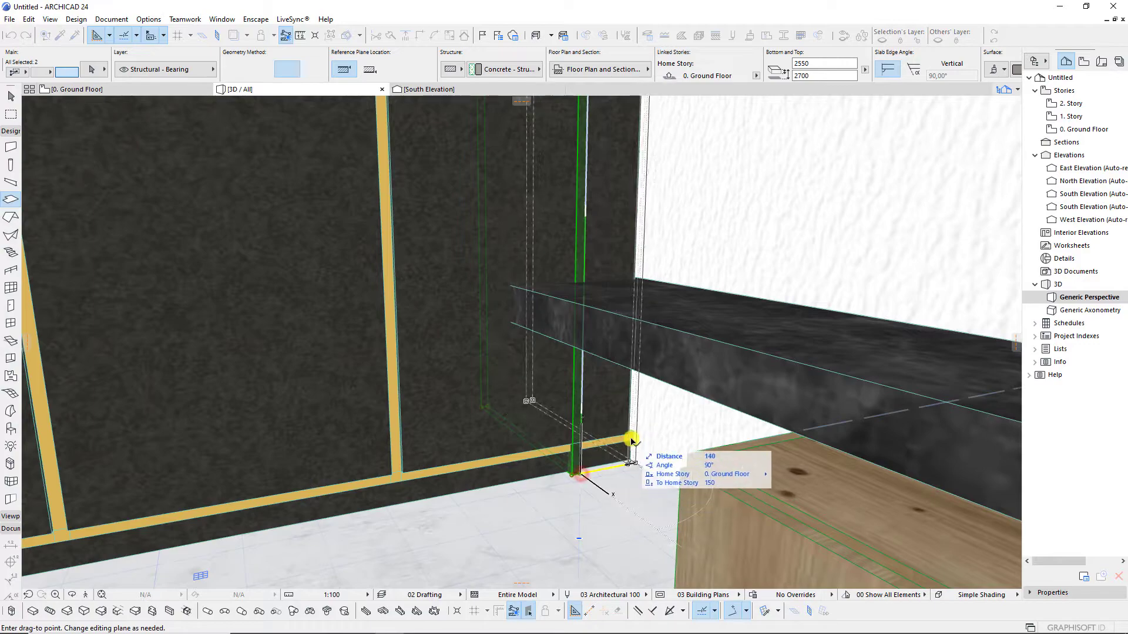
{"action": "left_click", "coordinate": [602, 470]}
{"action": "scroll", "coordinate": [605, 440], "scroll_direction": "down", "scroll_amount": 3}
{"action": "scroll", "coordinate": [609, 407], "scroll_direction": "down", "scroll_amount": 3}
{"action": "scroll", "coordinate": [574, 466], "scroll_direction": "up", "scroll_amount": 1}
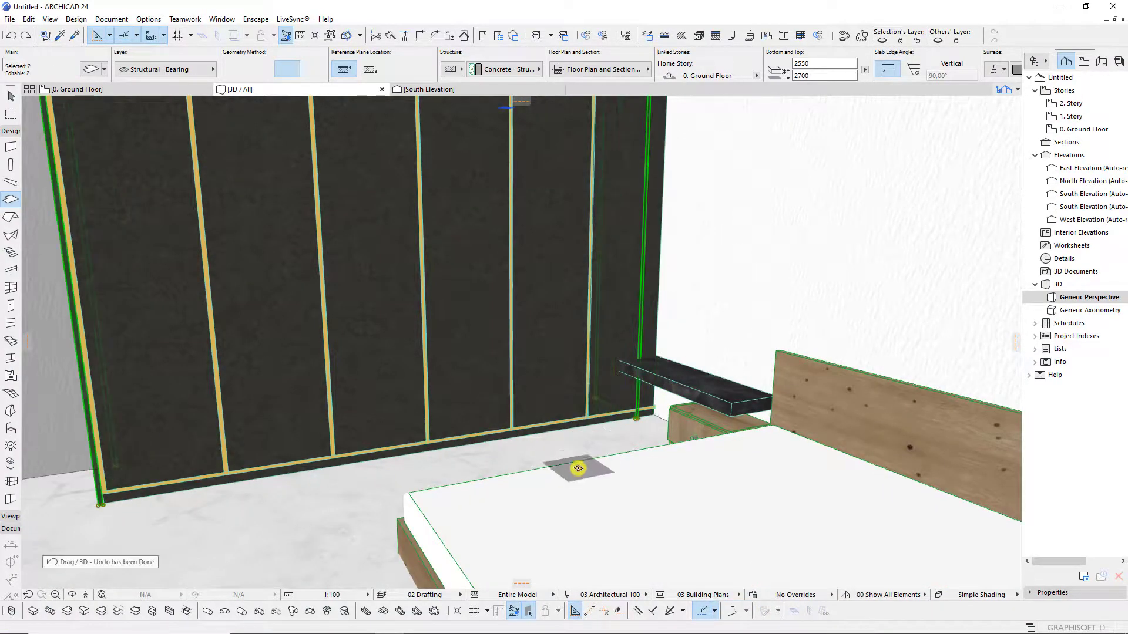
{"action": "key", "text": "Escape"}
{"action": "scroll", "coordinate": [580, 466], "scroll_direction": "up", "scroll_amount": 2}
{"action": "scroll", "coordinate": [580, 465], "scroll_direction": "up", "scroll_amount": 2}
{"action": "scroll", "coordinate": [648, 426], "scroll_direction": "up", "scroll_amount": 2}
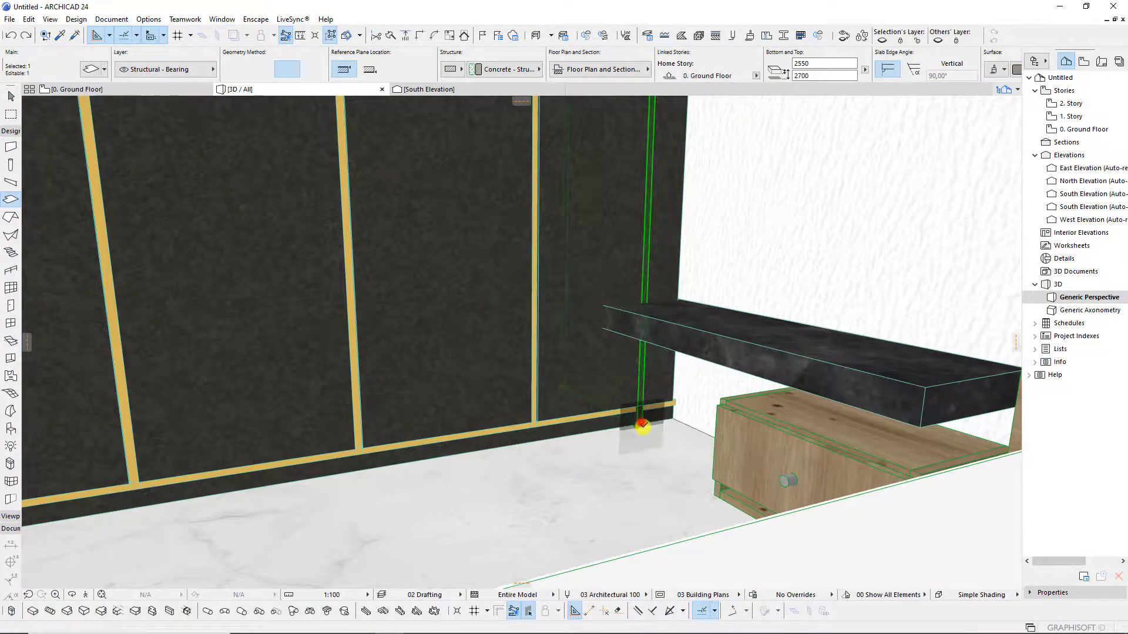
Pick the end post at the wall corner and orbit to face the cladding head-on.
{"action": "left_click", "coordinate": [674, 404]}
{"action": "left_click", "coordinate": [671, 440]}
{"action": "scroll", "coordinate": [690, 436], "scroll_direction": "down", "scroll_amount": 2}
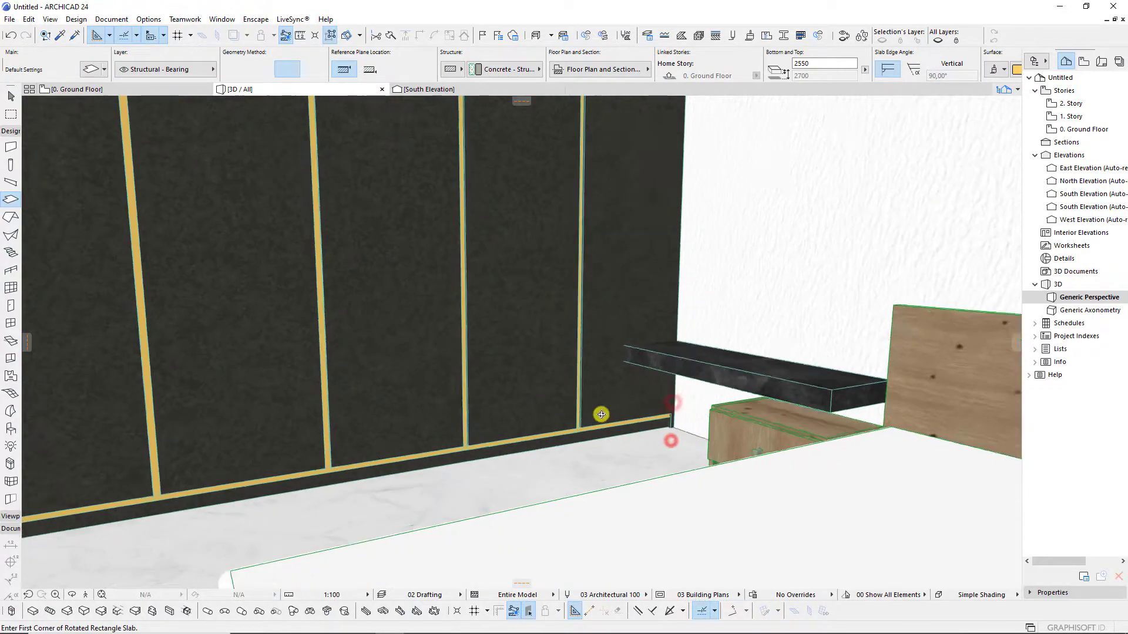
{"action": "scroll", "coordinate": [599, 410], "scroll_direction": "down", "scroll_amount": 2}
{"action": "scroll", "coordinate": [664, 421], "scroll_direction": "down", "scroll_amount": 2}
{"action": "mouse_move", "coordinate": [572, 405]}
{"action": "middle_mouse_down", "text": "shift"}
{"action": "mouse_move", "coordinate": [605, 511]}
{"action": "mouse_move", "coordinate": [443, 511]}
{"action": "mouse_move", "coordinate": [448, 386]}
{"action": "mouse_move", "coordinate": [432, 414]}
{"action": "mouse_move", "coordinate": [453, 471]}
{"action": "middle_mouse_up", "text": "shift"}
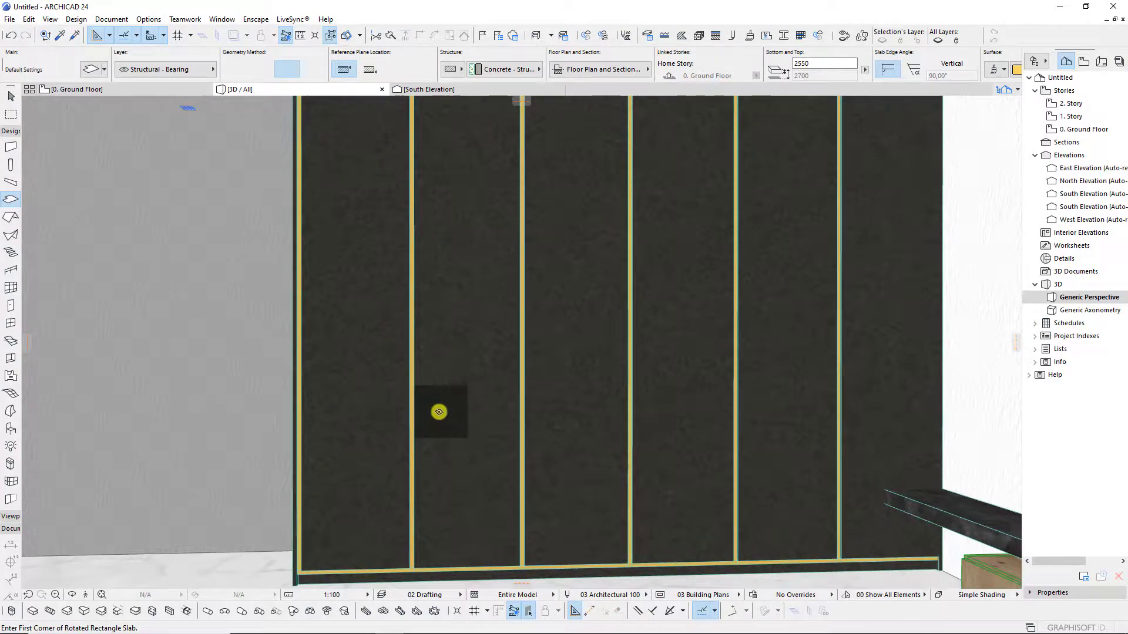
Return to the 0. Ground Floor plan and zoom in on the cladding's end.
{"action": "key", "text": "F2"}
{"action": "scroll", "coordinate": [479, 419], "scroll_direction": "down", "scroll_amount": 3}
{"action": "scroll", "coordinate": [493, 410], "scroll_direction": "up", "scroll_amount": 2}
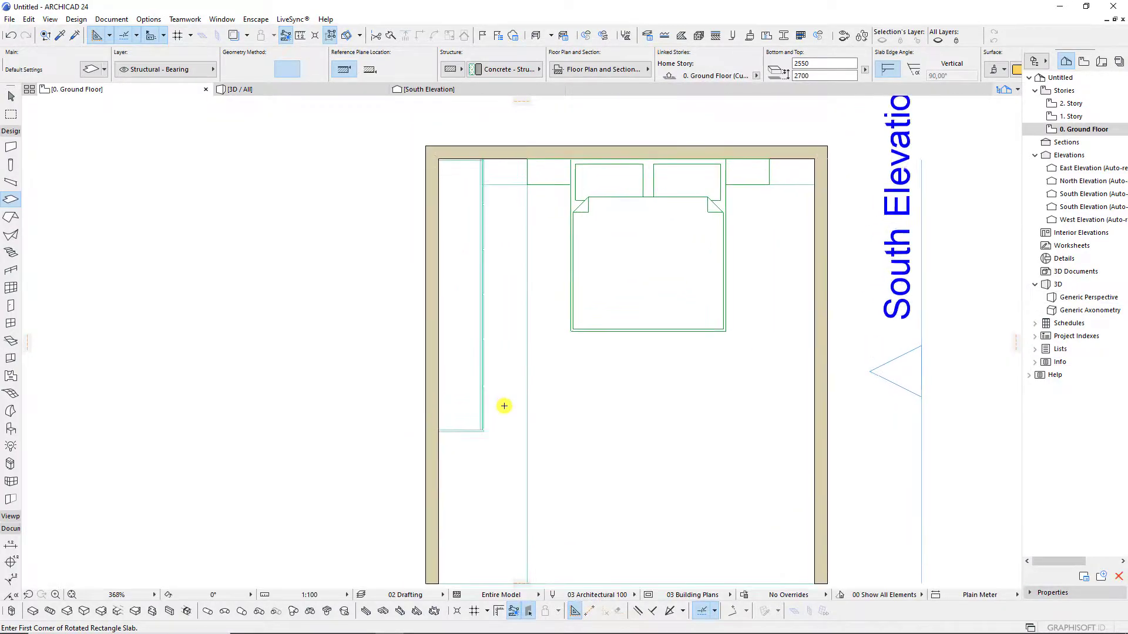
{"action": "scroll", "coordinate": [503, 405], "scroll_direction": "up", "scroll_amount": 3}
{"action": "scroll", "coordinate": [503, 406], "scroll_direction": "up", "scroll_amount": 1}
{"action": "scroll", "coordinate": [468, 369], "scroll_direction": "up", "scroll_amount": 2}
{"action": "scroll", "coordinate": [467, 370], "scroll_direction": "up", "scroll_amount": 4}
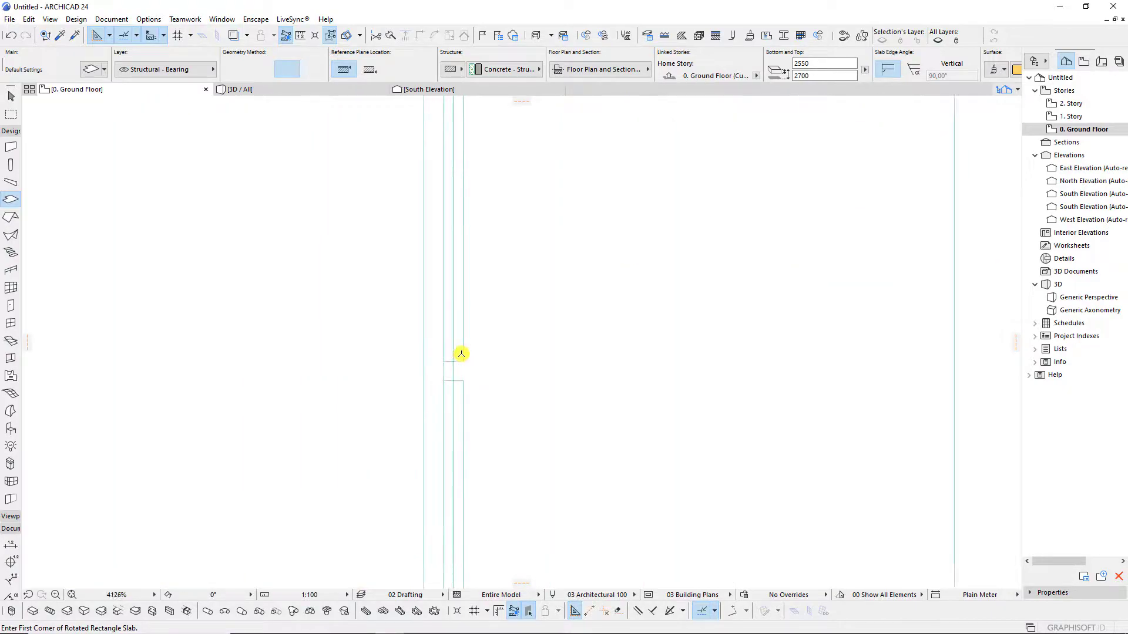
{"action": "scroll", "coordinate": [451, 367], "scroll_direction": "up", "scroll_amount": 2}
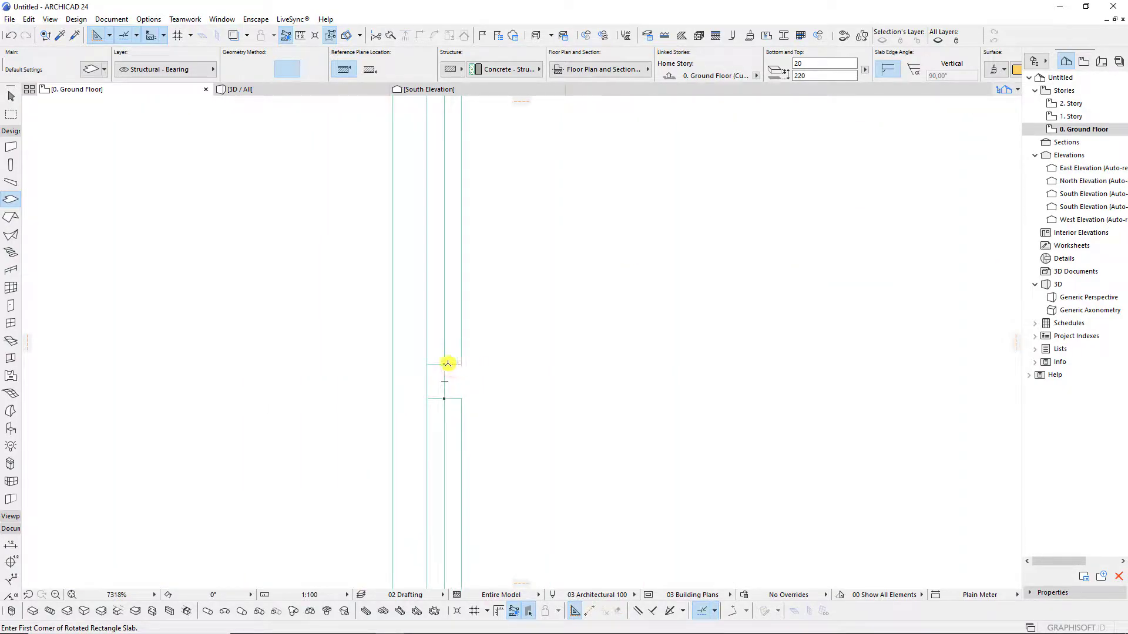
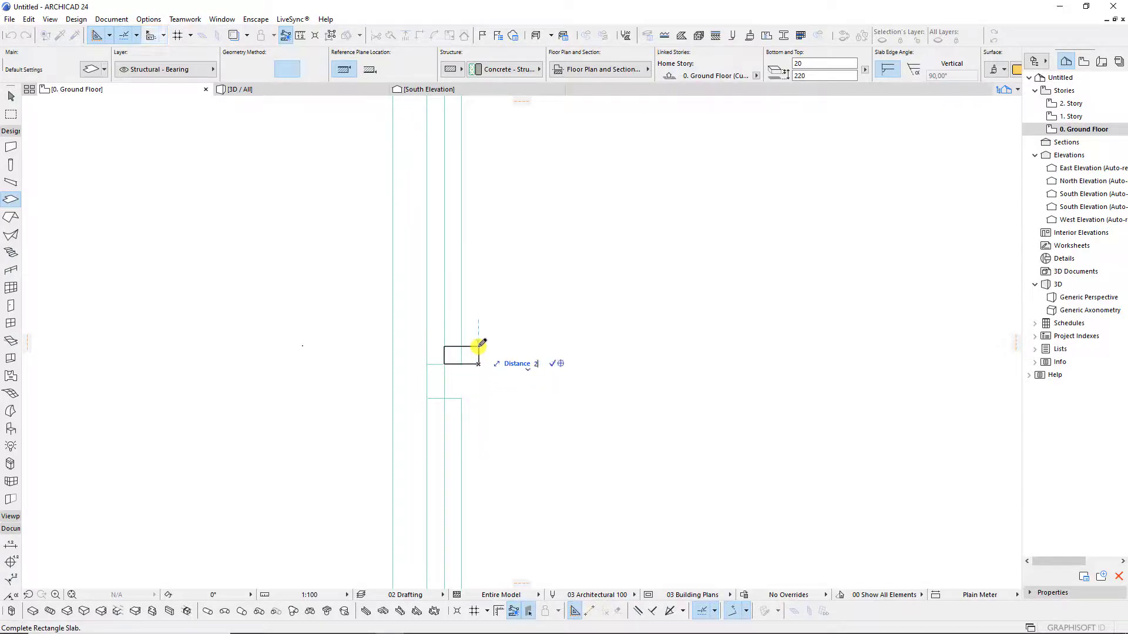
Complete the rectangle slab and offset its top edge down 10, halving its height.
{"action": "key", "text": "Return"}
{"action": "scroll", "coordinate": [479, 348], "scroll_direction": "up", "scroll_amount": 1}
{"action": "left_click", "coordinate": [479, 347], "text": "shift"}
{"action": "left_click", "coordinate": [469, 327]}
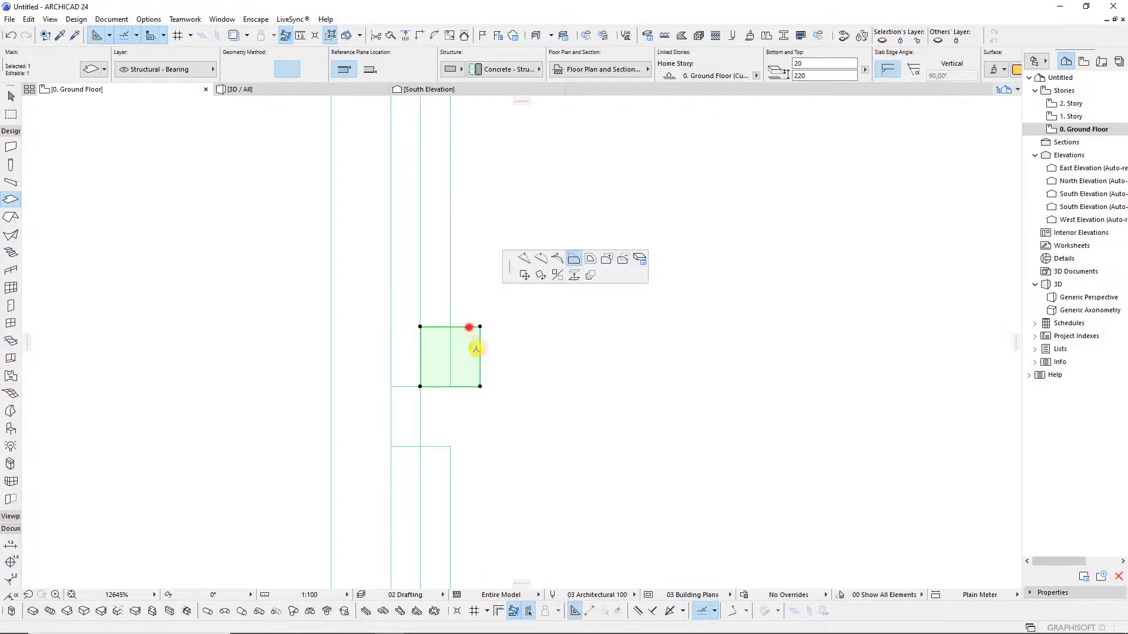
{"action": "type", "text": "10"}
{"action": "key", "text": "Return"}
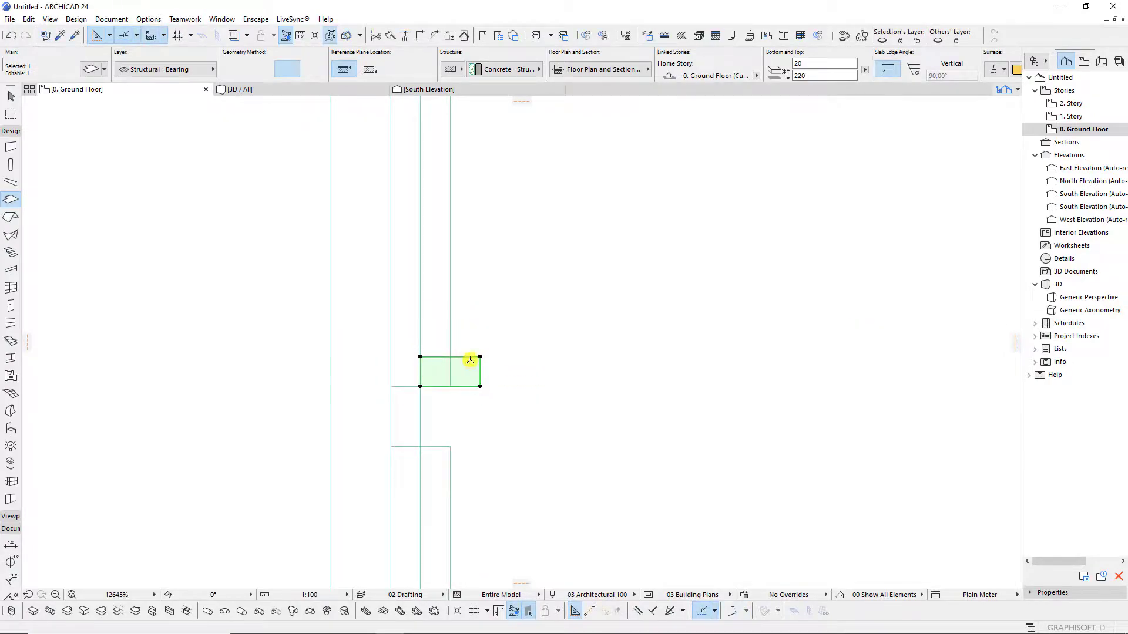
Extend the slab's right edge outward and offset the small slab beside it.
{"action": "left_click", "coordinate": [480, 370]}
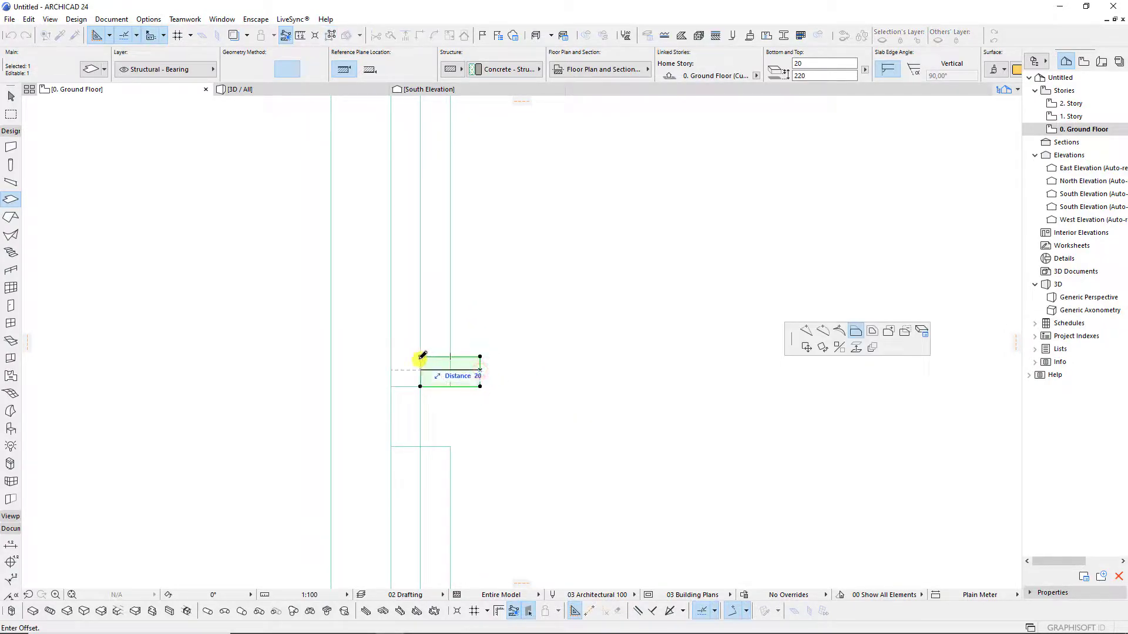
{"action": "left_click", "coordinate": [508, 364]}
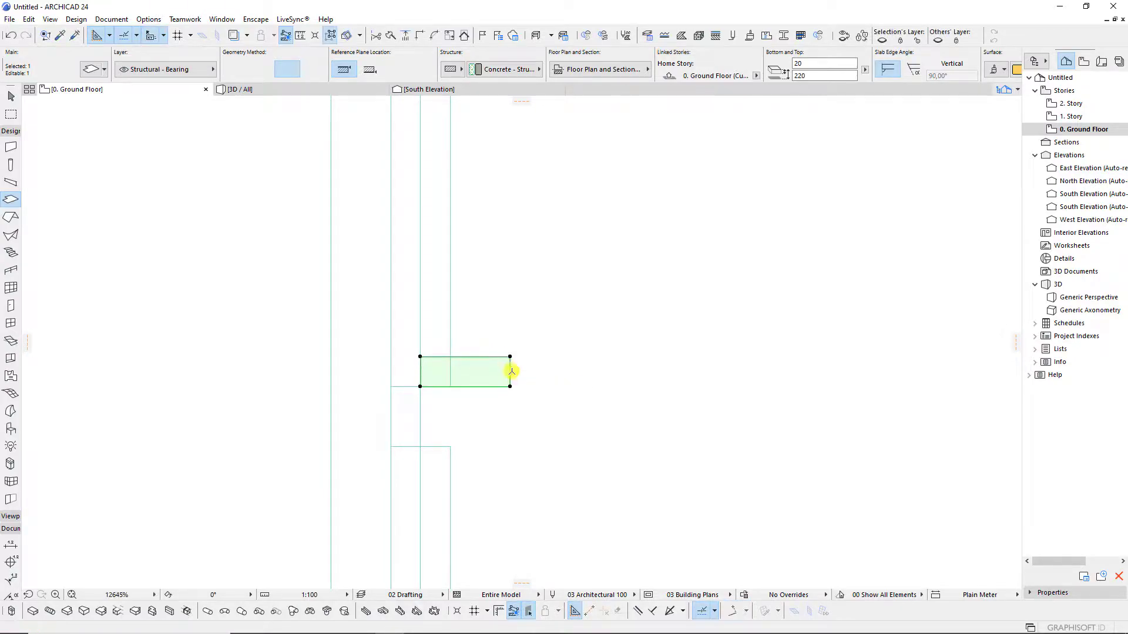
{"action": "key", "text": "Escape"}
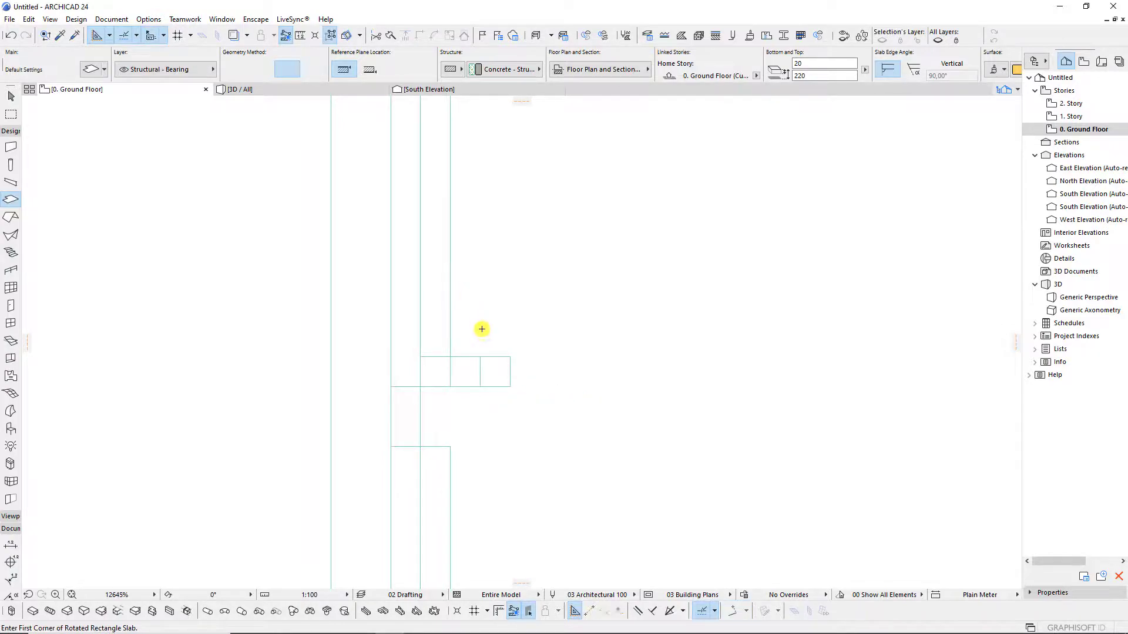
{"action": "left_click", "coordinate": [481, 366]}
{"action": "left_click", "coordinate": [497, 367]}
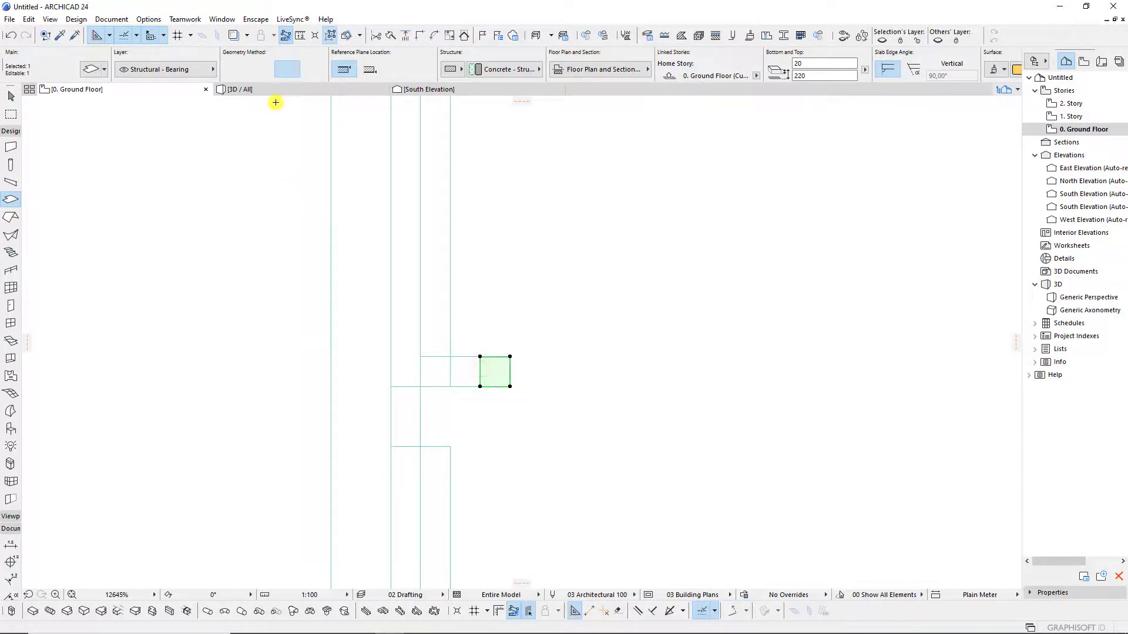
{"action": "key", "text": "F3"}
Orbit the 3D view to the wardrobe base corner and select the small slab block.
{"action": "key", "text": "Escape"}
{"action": "scroll", "coordinate": [458, 381], "scroll_direction": "down", "scroll_amount": 2}
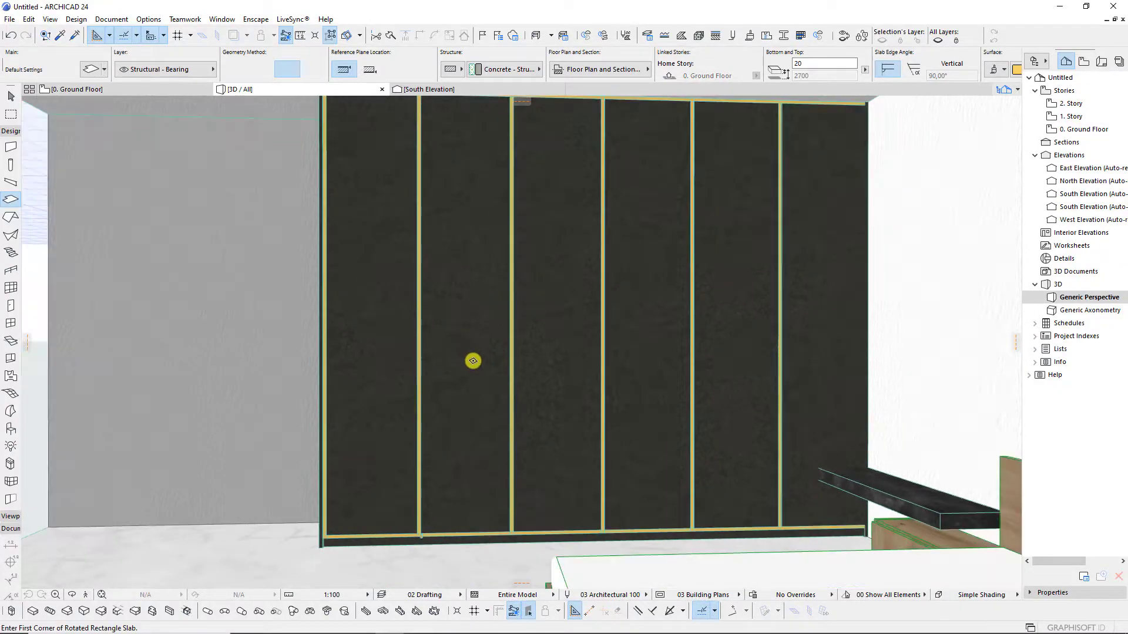
{"action": "scroll", "coordinate": [528, 358], "scroll_direction": "down", "scroll_amount": 2}
{"action": "scroll", "coordinate": [524, 346], "scroll_direction": "down", "scroll_amount": 2}
{"action": "mouse_move", "coordinate": [524, 346]}
{"action": "middle_mouse_down", "text": "shift"}
{"action": "mouse_move", "coordinate": [577, 285]}
{"action": "mouse_move", "coordinate": [599, 438]}
{"action": "middle_mouse_up", "text": "shift"}
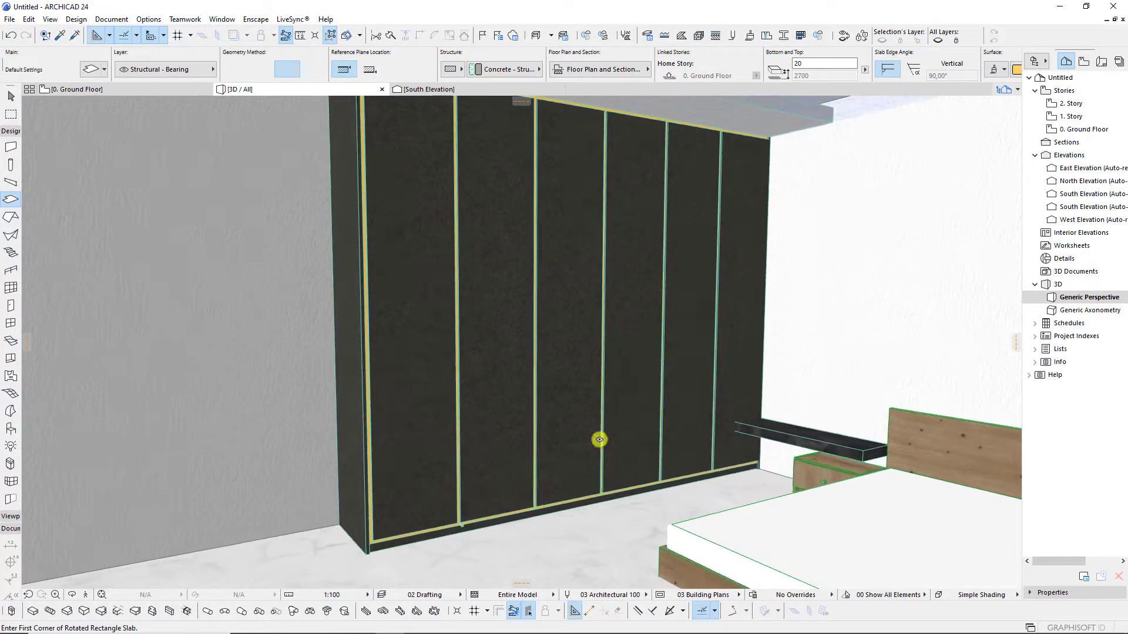
{"action": "scroll", "coordinate": [448, 536], "scroll_direction": "up", "scroll_amount": 5}
{"action": "scroll", "coordinate": [390, 457], "scroll_direction": "up", "scroll_amount": 2}
{"action": "scroll", "coordinate": [394, 452], "scroll_direction": "up", "scroll_amount": 2}
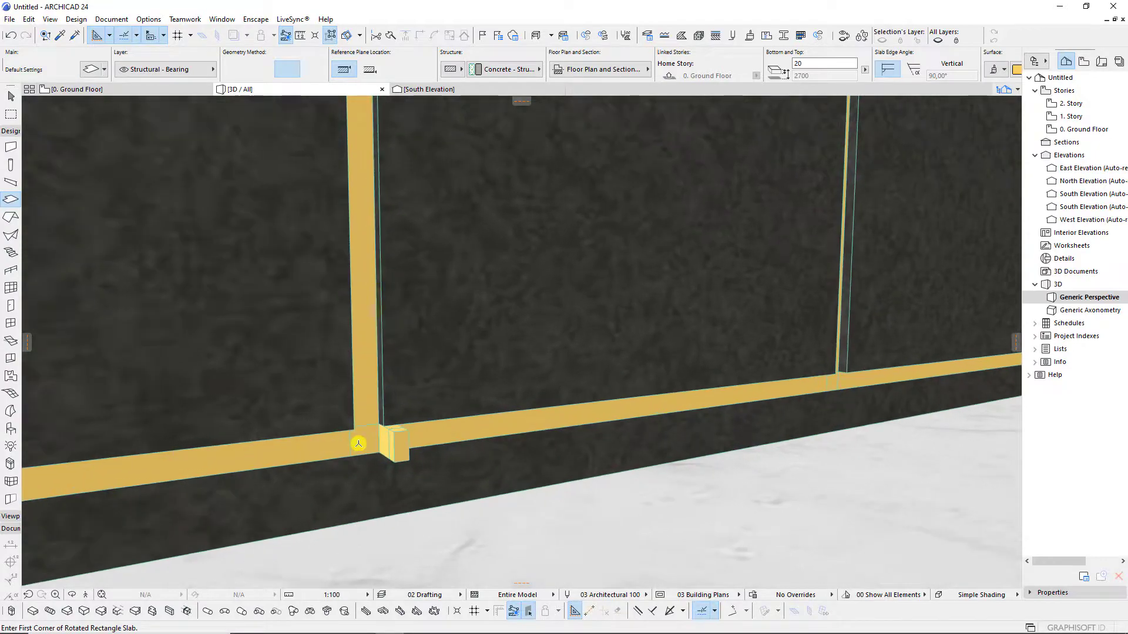
{"action": "scroll", "coordinate": [397, 448], "scroll_direction": "up", "scroll_amount": 2}
{"action": "mouse_move", "coordinate": [405, 442]}
{"action": "middle_mouse_down", "text": "shift"}
{"action": "mouse_move", "coordinate": [484, 451]}
{"action": "mouse_move", "coordinate": [496, 468]}
{"action": "middle_mouse_up", "text": "shift"}
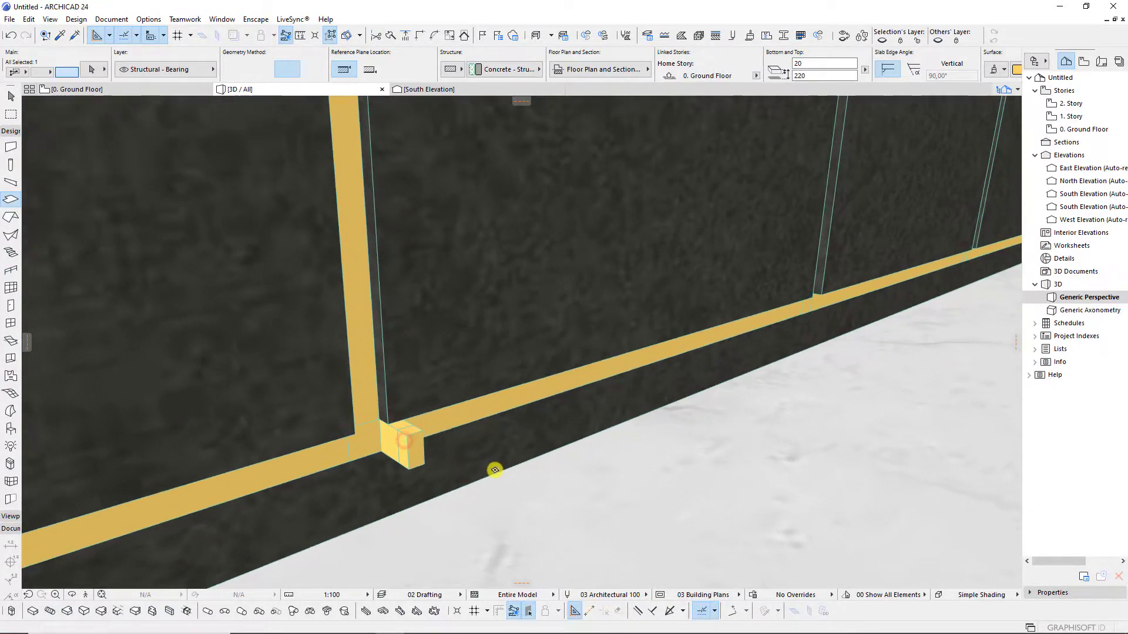
{"action": "left_click", "coordinate": [395, 436], "text": "shift"}
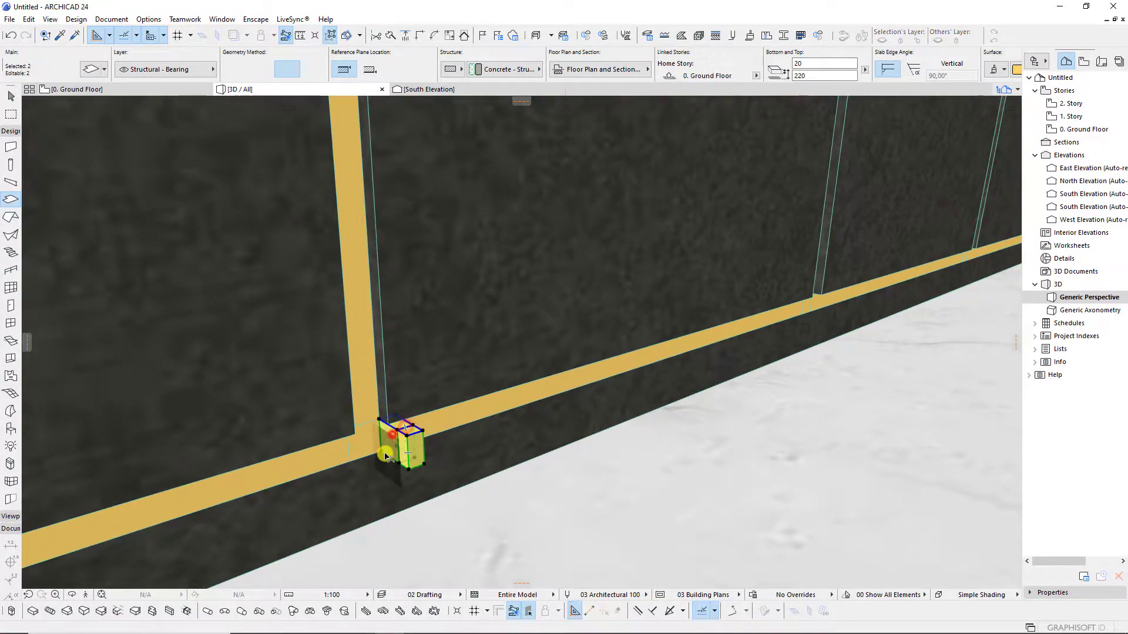
{"action": "left_click", "coordinate": [386, 457]}
{"action": "key", "text": "Escape"}
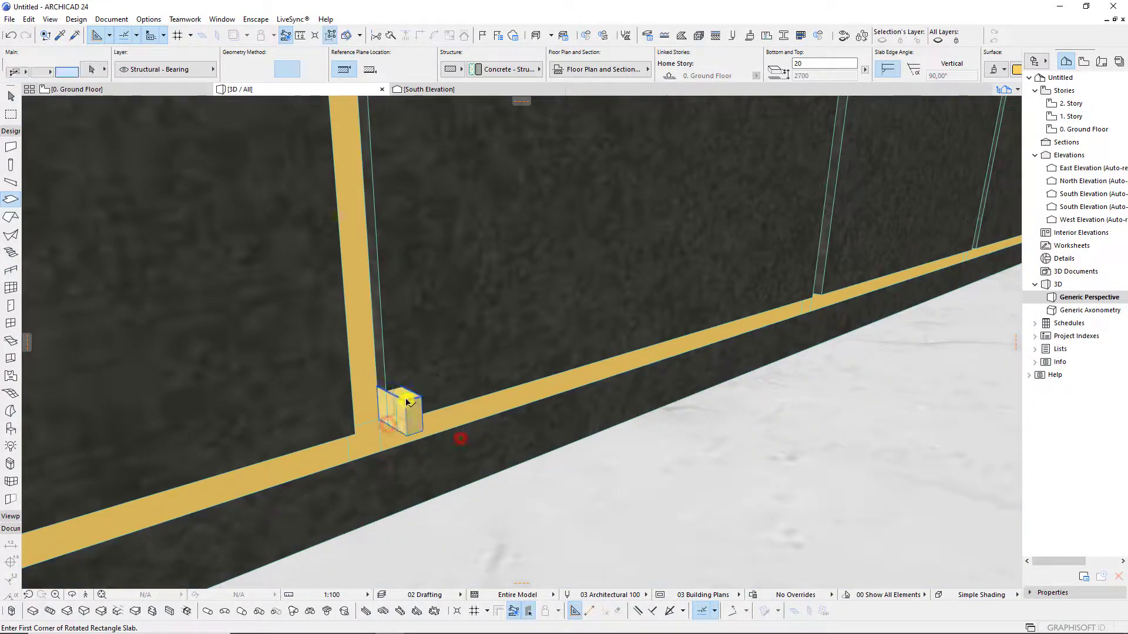
Change the block's slab width to make a tall vertical trim strip beside the door seam.
{"action": "left_click", "coordinate": [398, 397]}
{"action": "scroll", "coordinate": [411, 411], "scroll_direction": "down", "scroll_amount": 5}
{"action": "scroll", "coordinate": [360, 450], "scroll_direction": "up", "scroll_amount": 10}
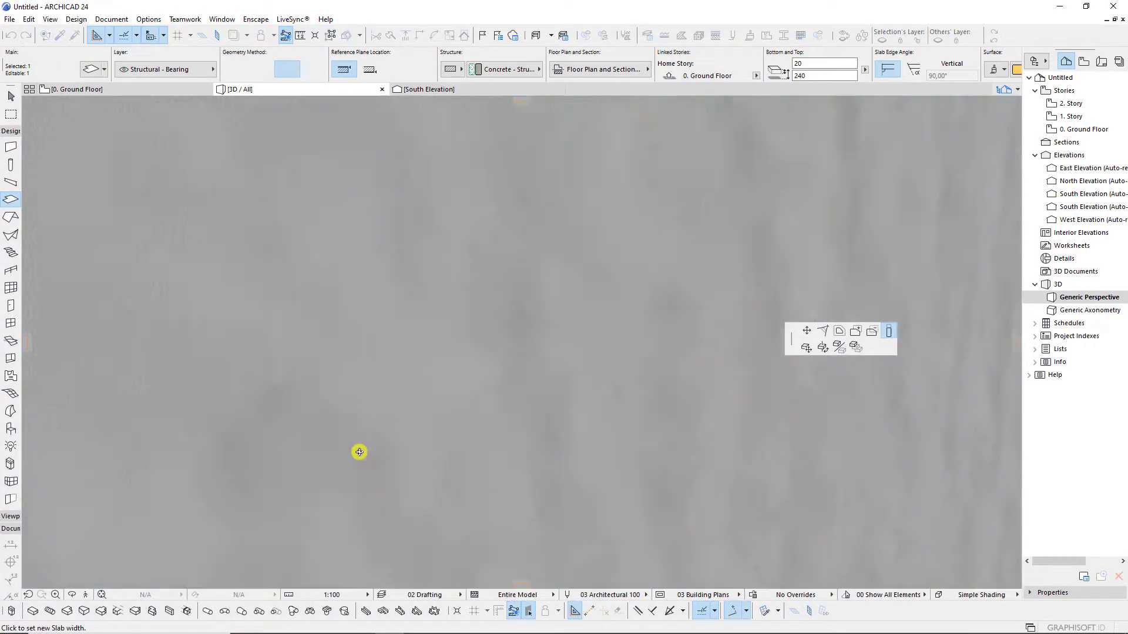
{"action": "scroll", "coordinate": [394, 381], "scroll_direction": "down", "scroll_amount": 4}
{"action": "scroll", "coordinate": [423, 329], "scroll_direction": "down", "scroll_amount": 2}
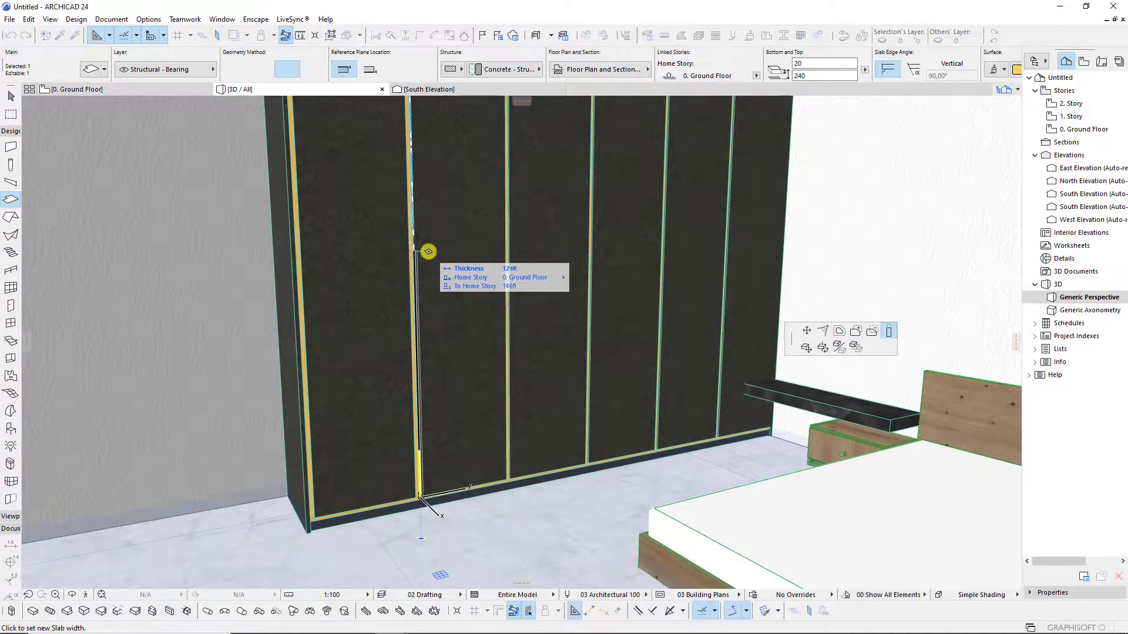
{"action": "key", "text": "Return"}
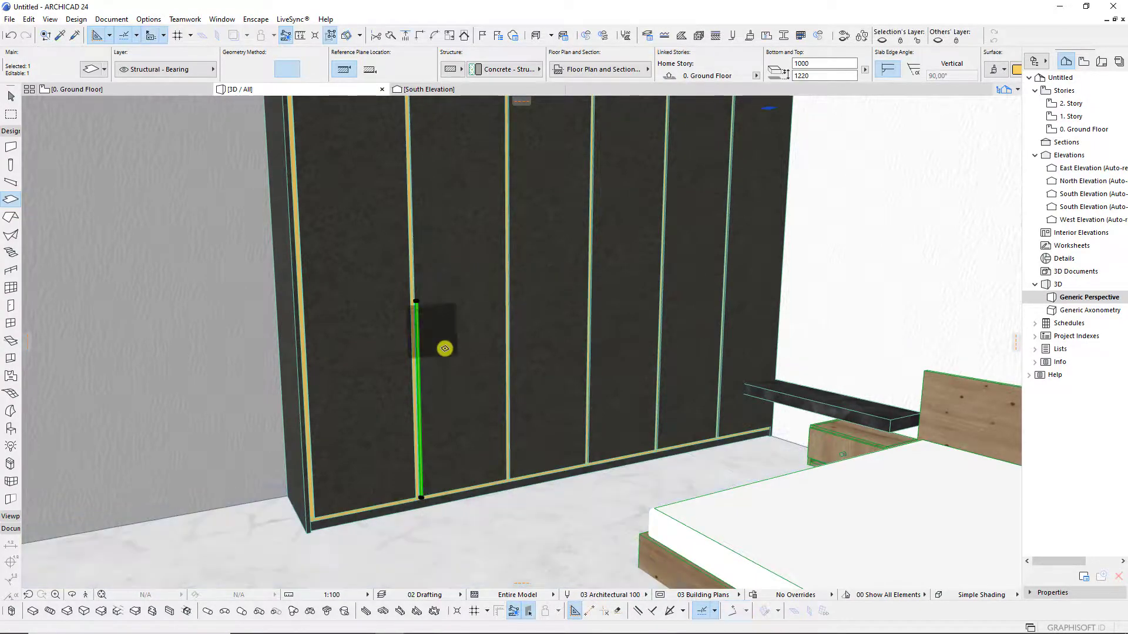
{"action": "scroll", "coordinate": [376, 411], "scroll_direction": "up", "scroll_amount": 3}
{"action": "scroll", "coordinate": [398, 405], "scroll_direction": "up", "scroll_amount": 3}
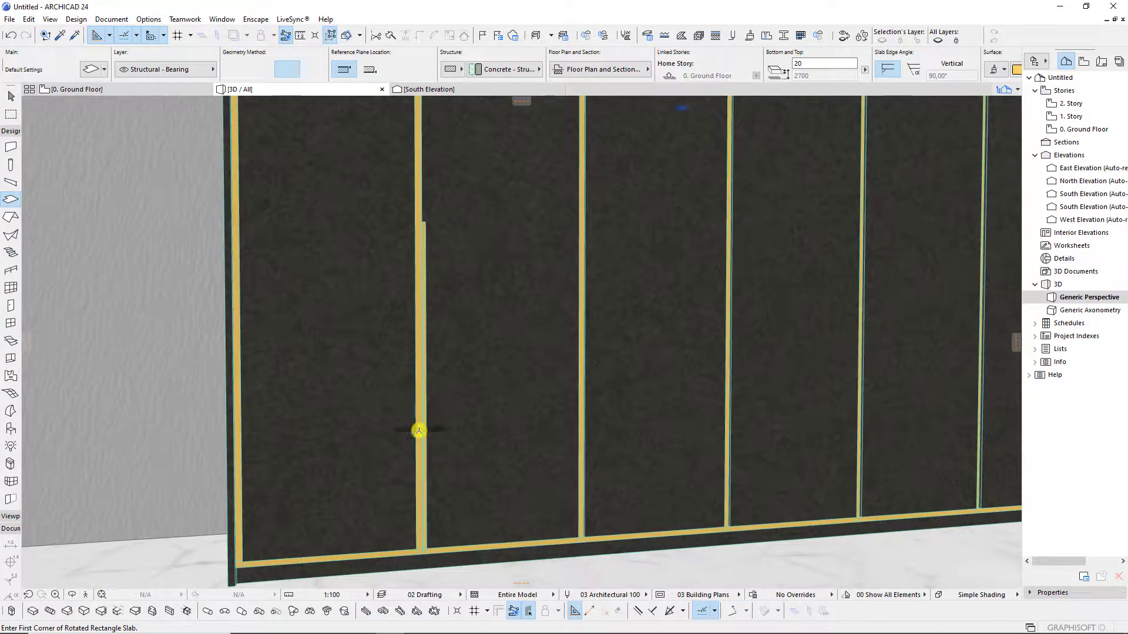
{"action": "key", "text": "F2"}
{"action": "left_click", "coordinate": [470, 363], "text": "shift"}
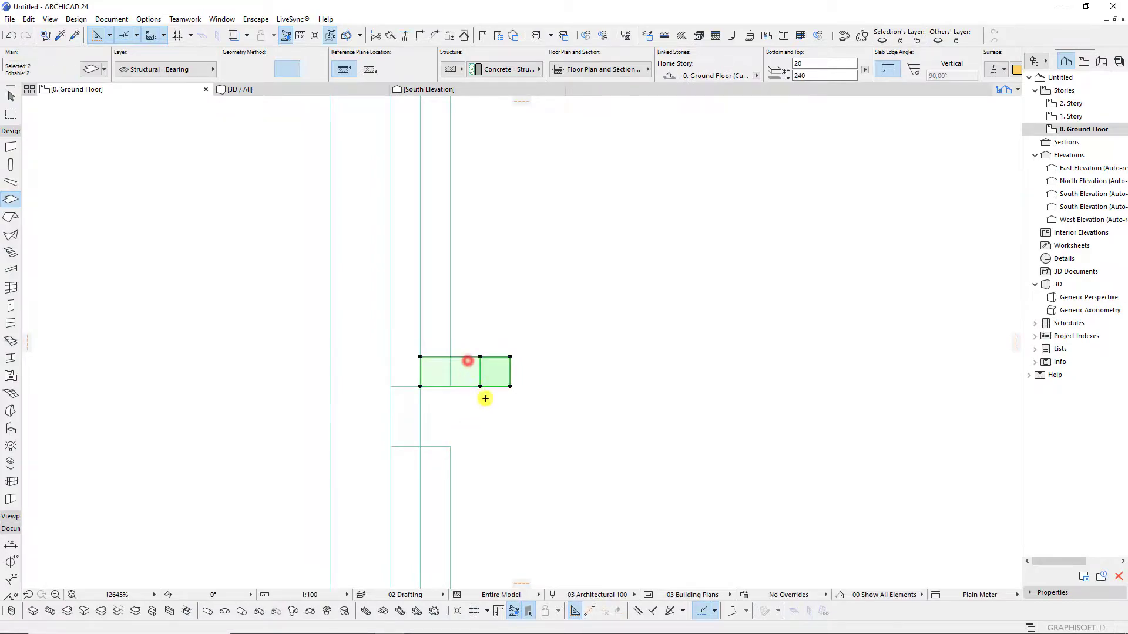
Finish offsetting the slab edge and check the trim slabs in 3D.
{"action": "left_click", "coordinate": [511, 359]}
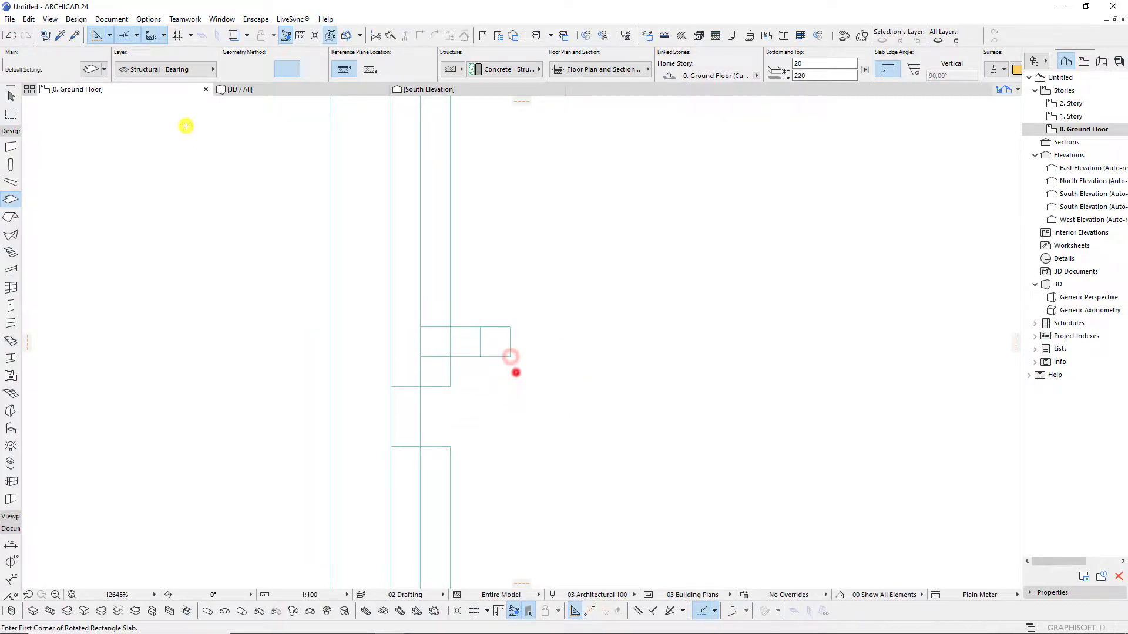
{"action": "left_click", "coordinate": [247, 91]}
{"action": "mouse_move", "coordinate": [512, 401]}
{"action": "middle_mouse_down", "text": "shift"}
{"action": "mouse_move", "coordinate": [458, 386]}
{"action": "mouse_move", "coordinate": [528, 433]}
{"action": "middle_mouse_up", "text": "shift"}
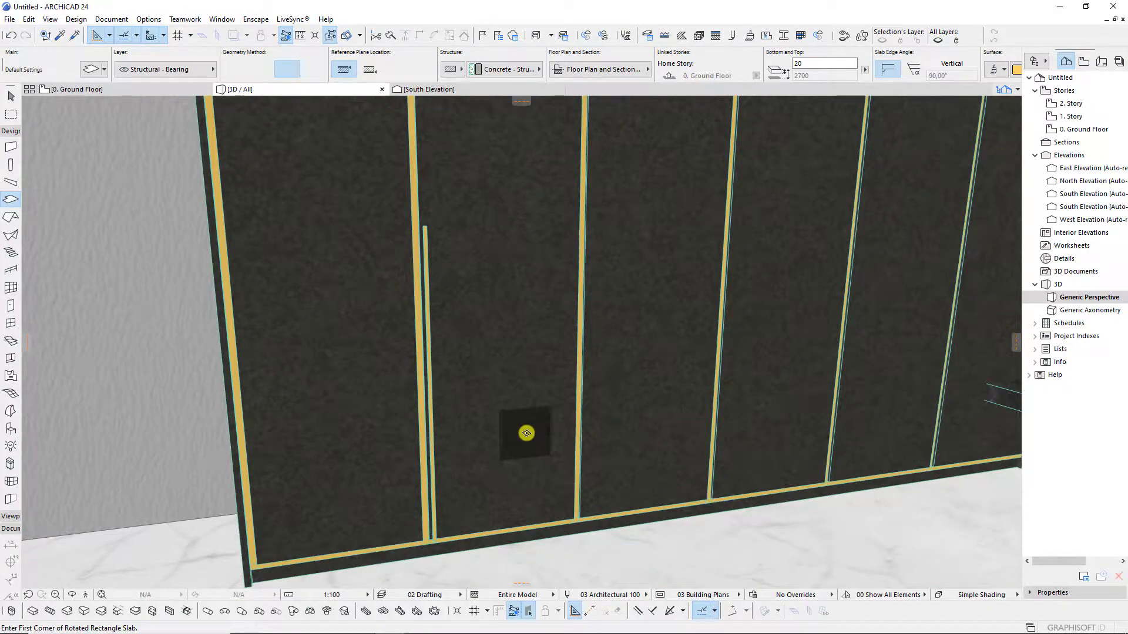
{"action": "key", "text": "F2"}
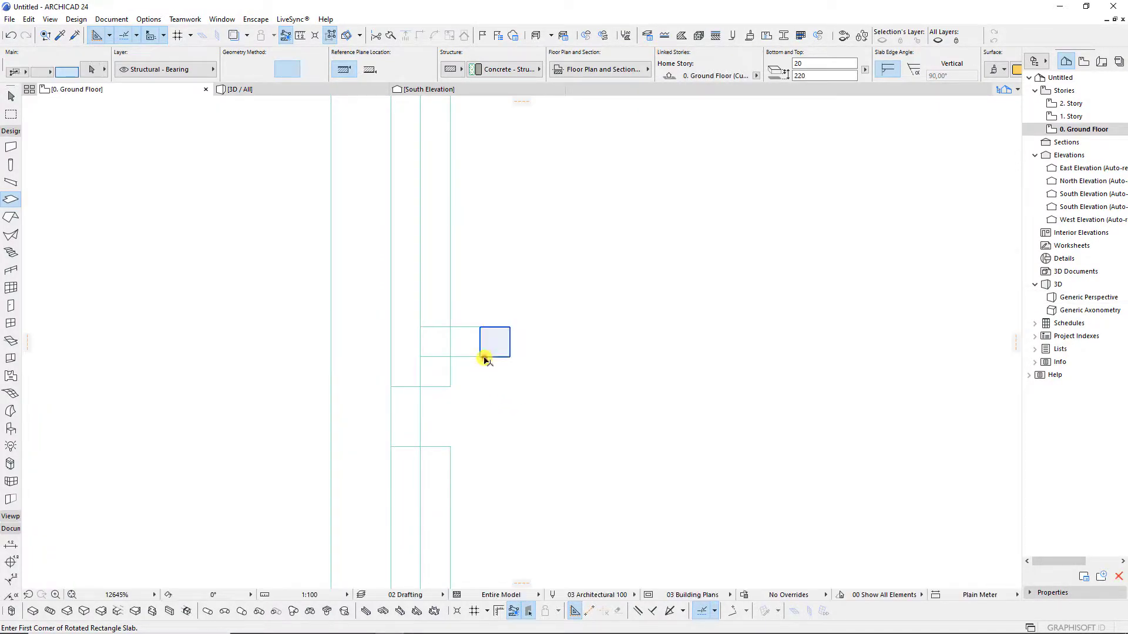
{"action": "left_click", "coordinate": [488, 360]}
{"action": "key", "text": "Escape"}
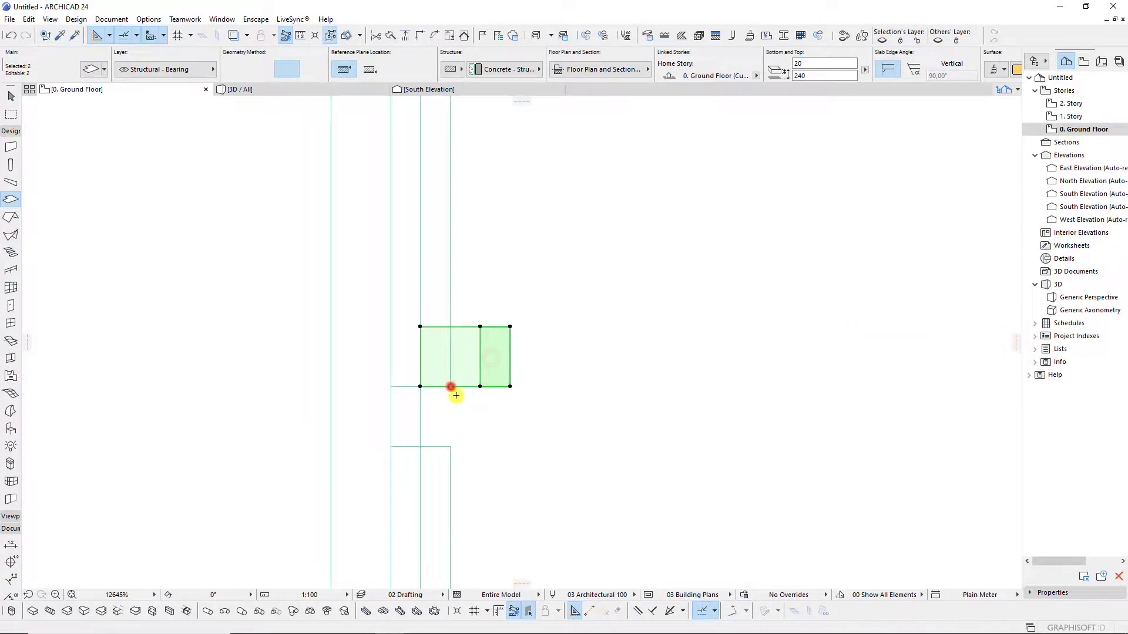
{"action": "key", "text": "Escape"}
Reposition the vertical trim strip on the wardrobe front in the 3D view.
{"action": "left_click", "coordinate": [288, 88]}
{"action": "mouse_move", "coordinate": [519, 386]}
{"action": "middle_mouse_down", "text": "shift"}
{"action": "mouse_move", "coordinate": [446, 354]}
{"action": "mouse_move", "coordinate": [652, 407]}
{"action": "mouse_move", "coordinate": [787, 372]}
{"action": "mouse_move", "coordinate": [692, 427]}
{"action": "mouse_move", "coordinate": [616, 423]}
{"action": "mouse_move", "coordinate": [496, 470]}
{"action": "middle_mouse_up", "text": "shift"}
{"action": "left_click", "coordinate": [464, 492], "text": "shift"}
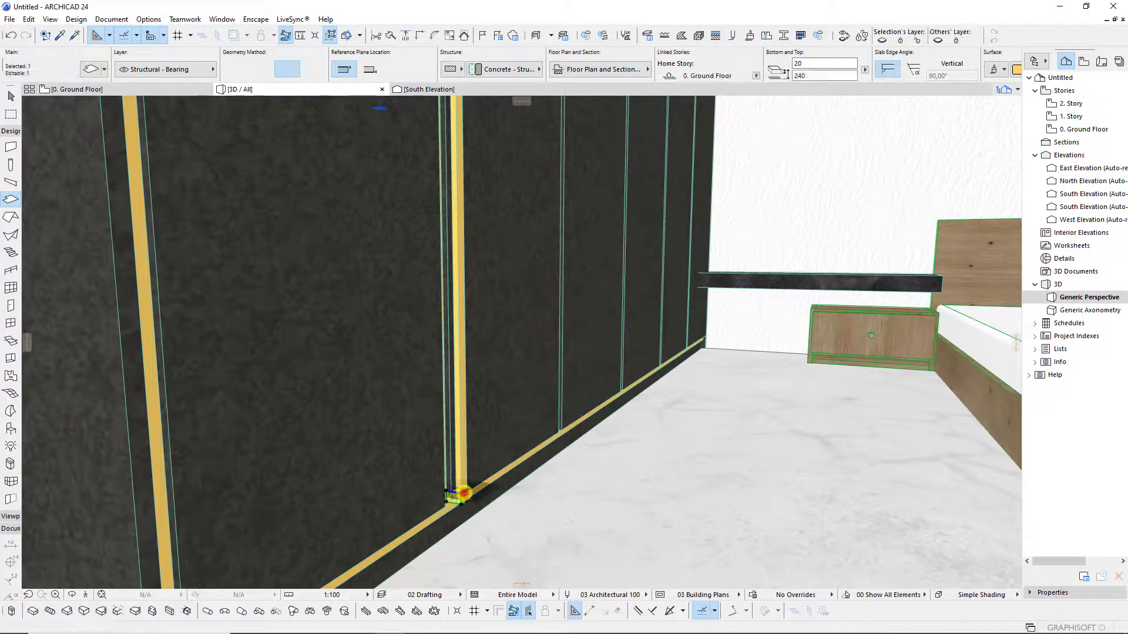
{"action": "mouse_move", "coordinate": [453, 327]}
{"action": "middle_mouse_down", "text": "shift"}
{"action": "mouse_move", "coordinate": [456, 523]}
{"action": "mouse_move", "coordinate": [446, 223]}
{"action": "mouse_move", "coordinate": [537, 456]}
{"action": "mouse_move", "coordinate": [488, 409]}
{"action": "mouse_move", "coordinate": [396, 479]}
{"action": "mouse_move", "coordinate": [370, 449]}
{"action": "middle_mouse_up", "text": "shift"}
{"action": "left_click", "coordinate": [445, 212]}
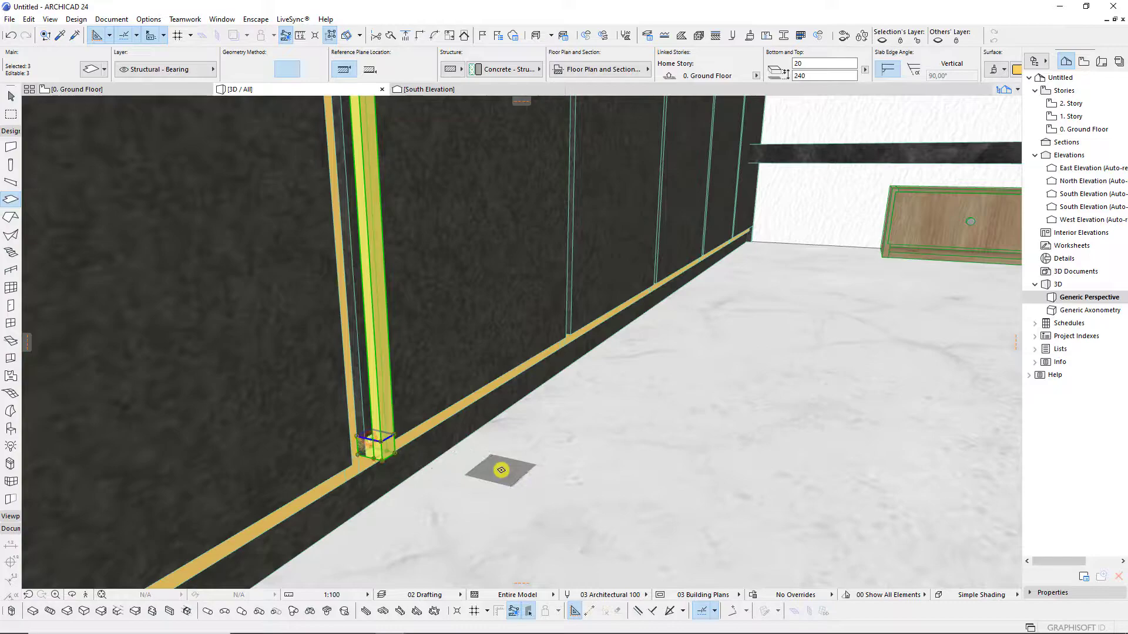
Move the slab pair flush to the wall edge and place a copy lower in the plan.
{"action": "key", "text": "F2"}
{"action": "left_click", "coordinate": [485, 338]}
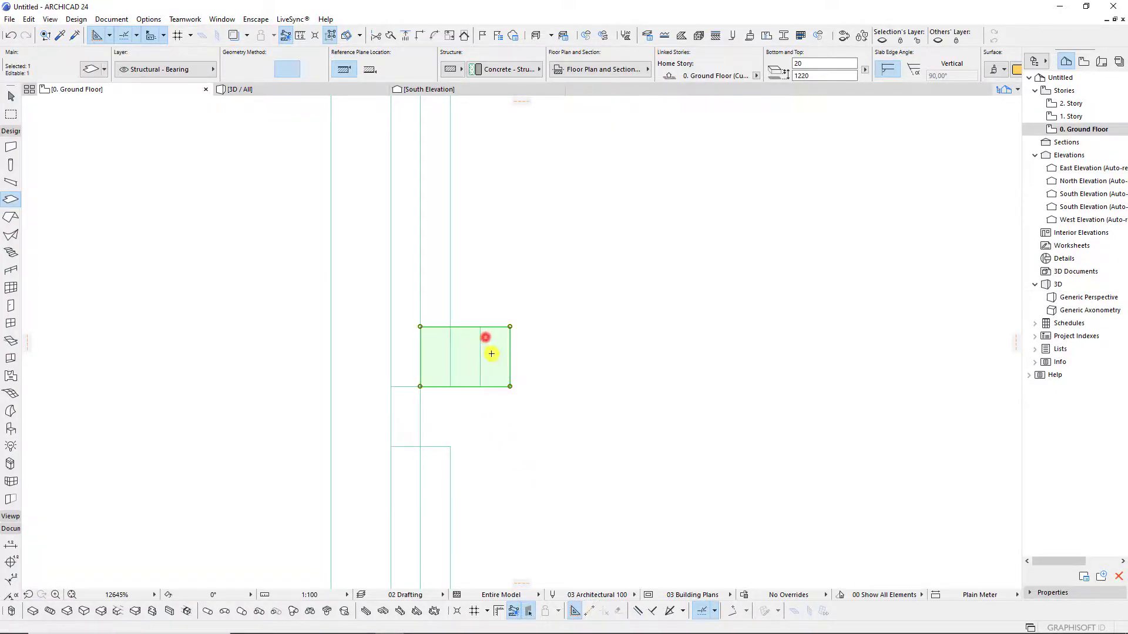
{"action": "left_click", "coordinate": [450, 326]}
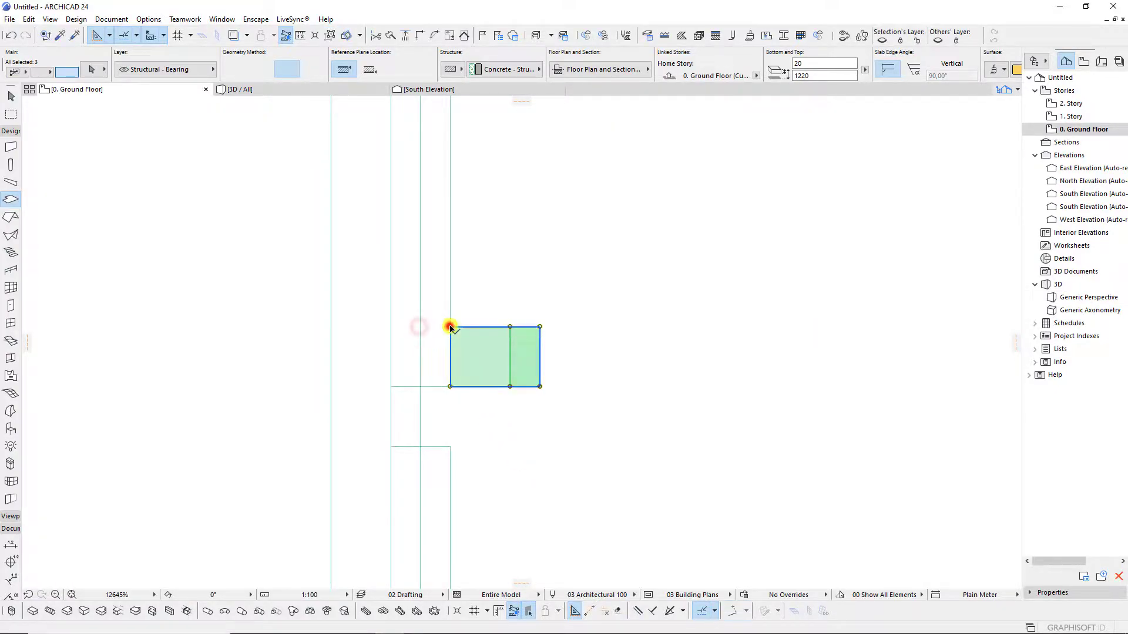
{"action": "left_click", "coordinate": [450, 326]}
{"action": "key", "text": "Escape"}
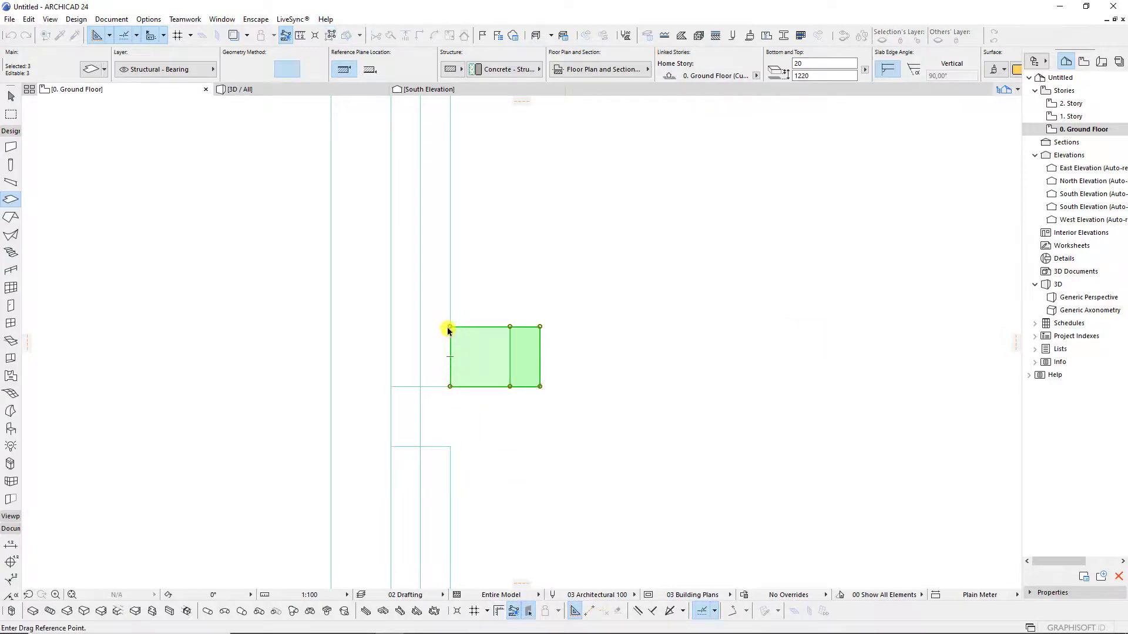
{"action": "left_click", "coordinate": [450, 447]}
Check the copied slabs in 3D, then return to the ground floor plan.
{"action": "left_click", "coordinate": [267, 89]}
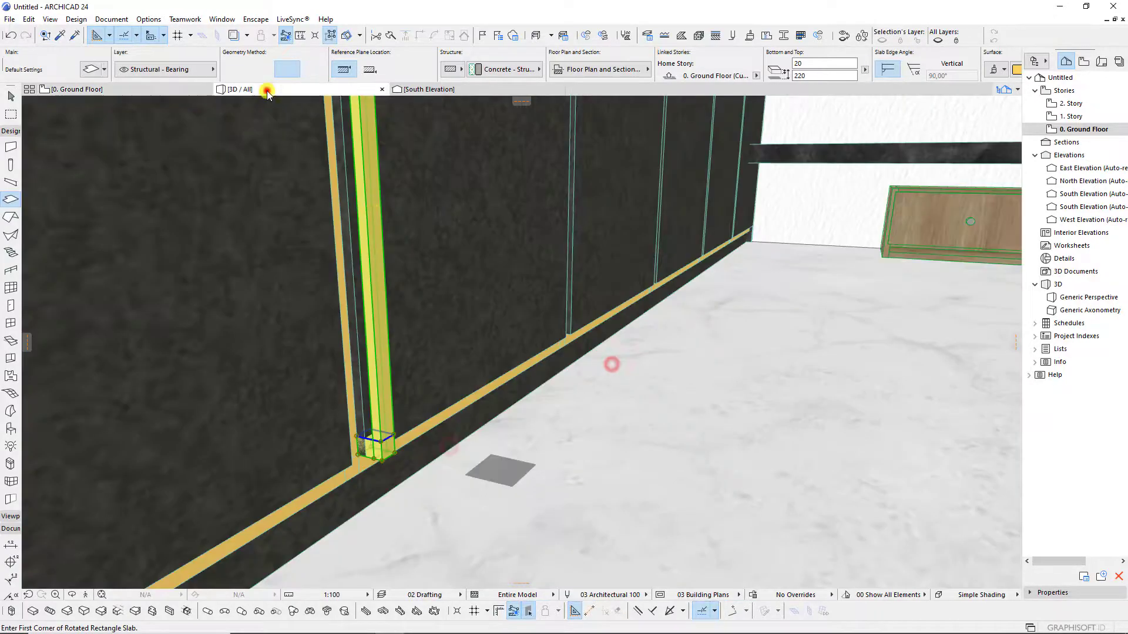
{"action": "scroll", "coordinate": [448, 402], "scroll_direction": "down", "scroll_amount": 5}
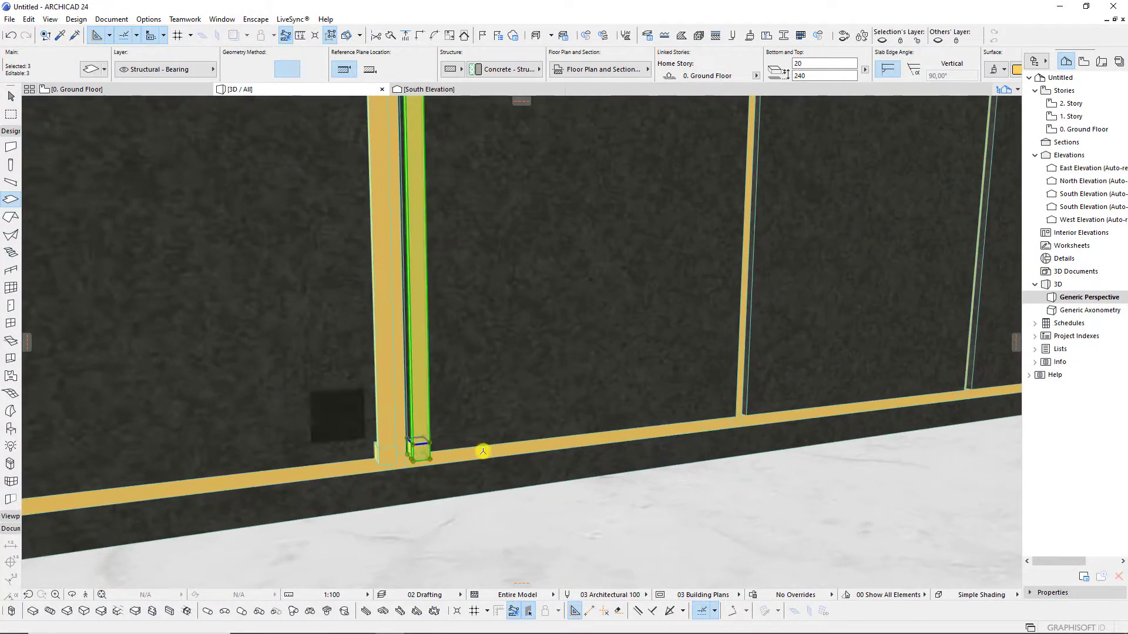
{"action": "scroll", "coordinate": [516, 453], "scroll_direction": "down", "scroll_amount": 5}
{"action": "scroll", "coordinate": [537, 478], "scroll_direction": "down", "scroll_amount": 3}
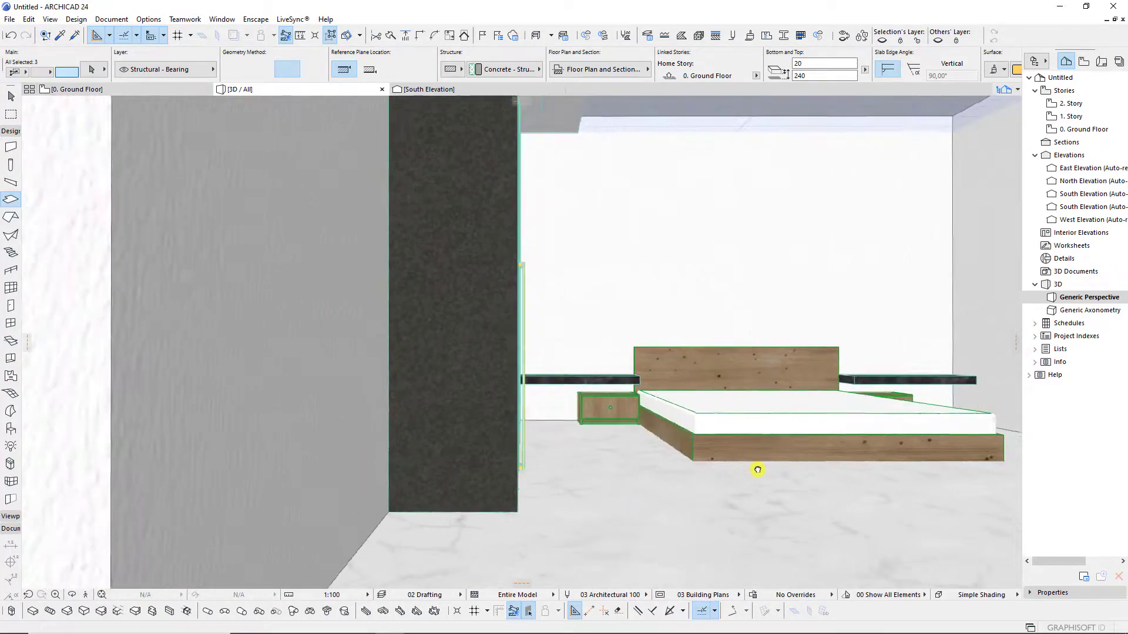
{"action": "scroll", "coordinate": [755, 466], "scroll_direction": "down", "scroll_amount": 3}
{"action": "key", "text": "Escape"}
{"action": "key", "text": "F2"}
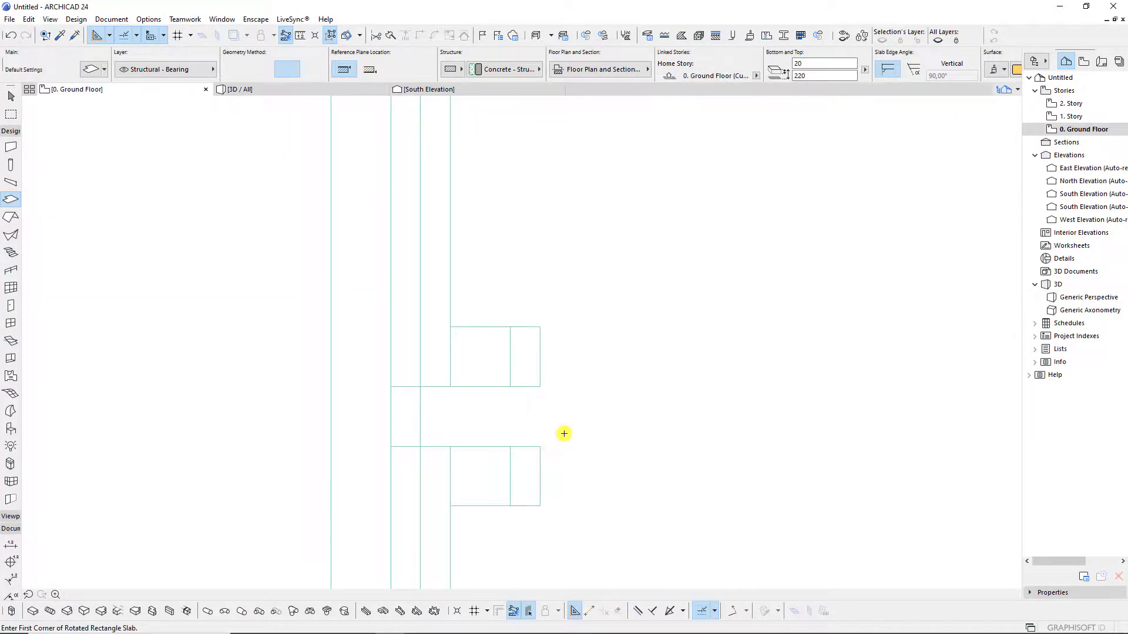
Complete the small trim slab at the wardrobe door edge.
{"action": "left_click", "coordinate": [564, 433]}
{"action": "key", "text": "Escape"}
{"action": "left_click", "coordinate": [536, 447]}
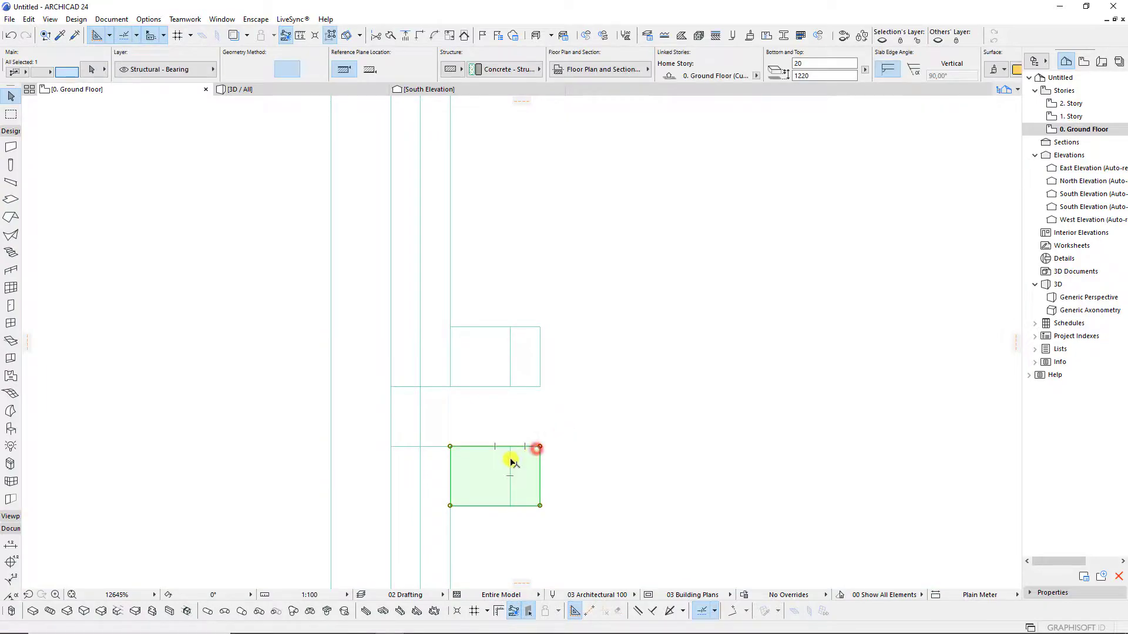
{"action": "scroll", "coordinate": [500, 451], "scroll_direction": "down", "scroll_amount": 5}
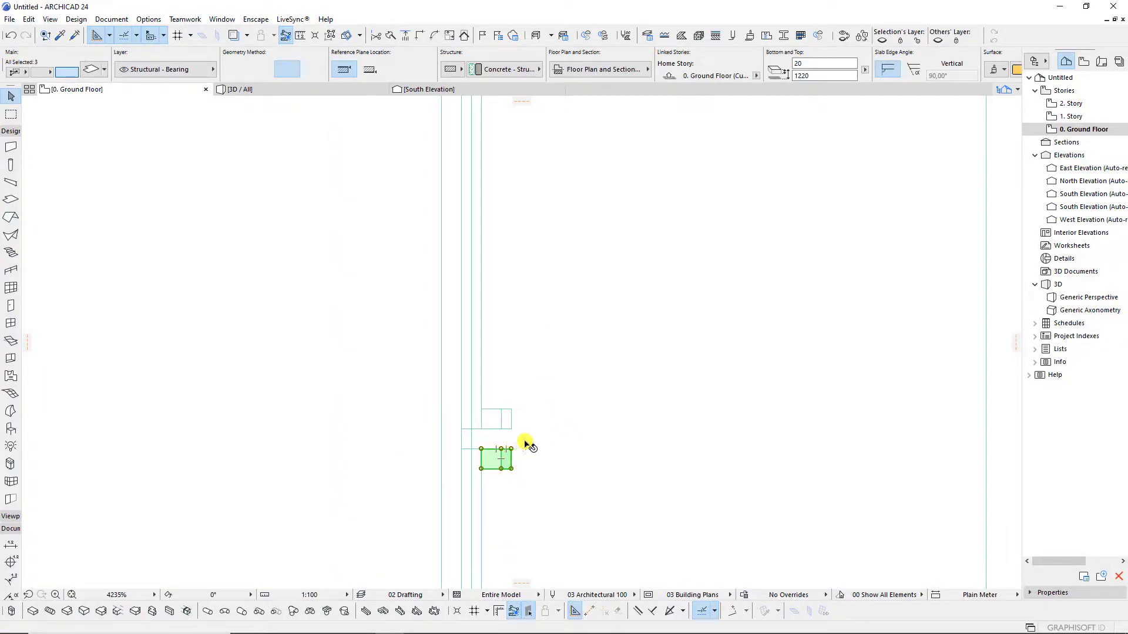
{"action": "scroll", "coordinate": [509, 421], "scroll_direction": "down", "scroll_amount": 4}
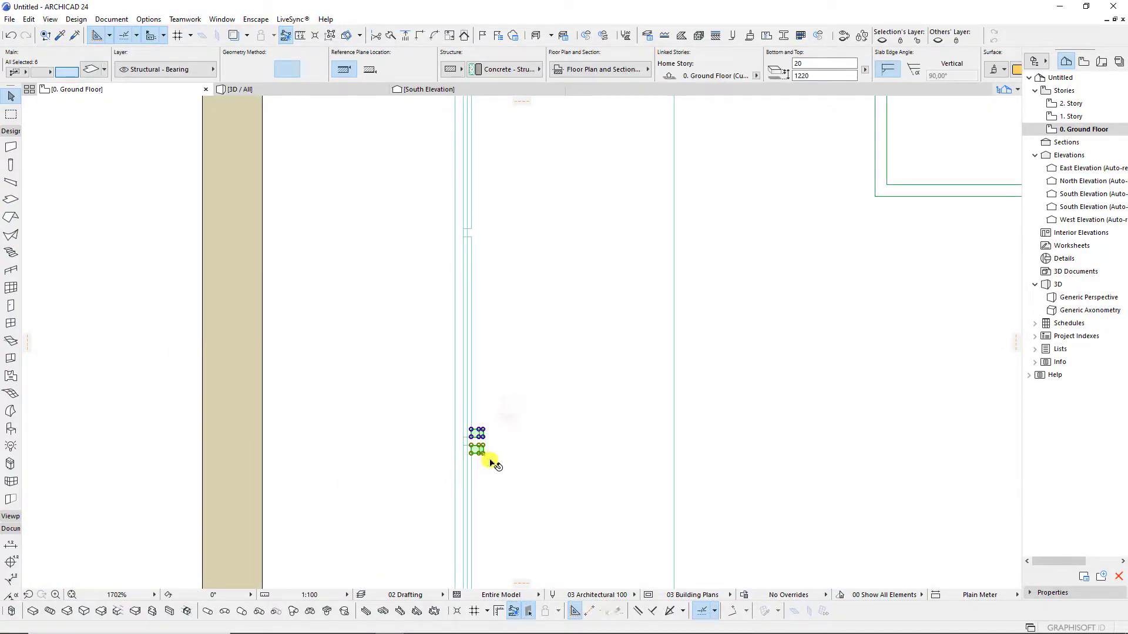
{"action": "scroll", "coordinate": [491, 463], "scroll_direction": "up", "scroll_amount": 4}
Copy the trim strips further up the wardrobe edge with Drag Multiple Copies.
{"action": "key", "text": "ctrl+shift+d"}
{"action": "scroll", "coordinate": [458, 467], "scroll_direction": "down", "scroll_amount": 3}
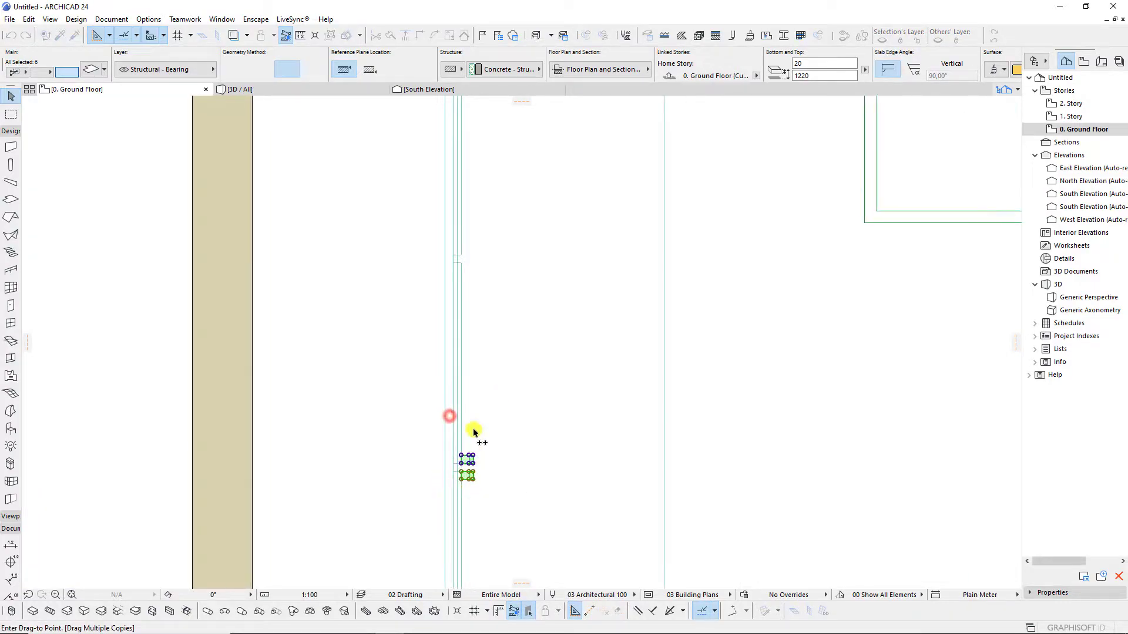
{"action": "scroll", "coordinate": [459, 352], "scroll_direction": "down", "scroll_amount": 1}
{"action": "scroll", "coordinate": [459, 423], "scroll_direction": "down", "scroll_amount": 3}
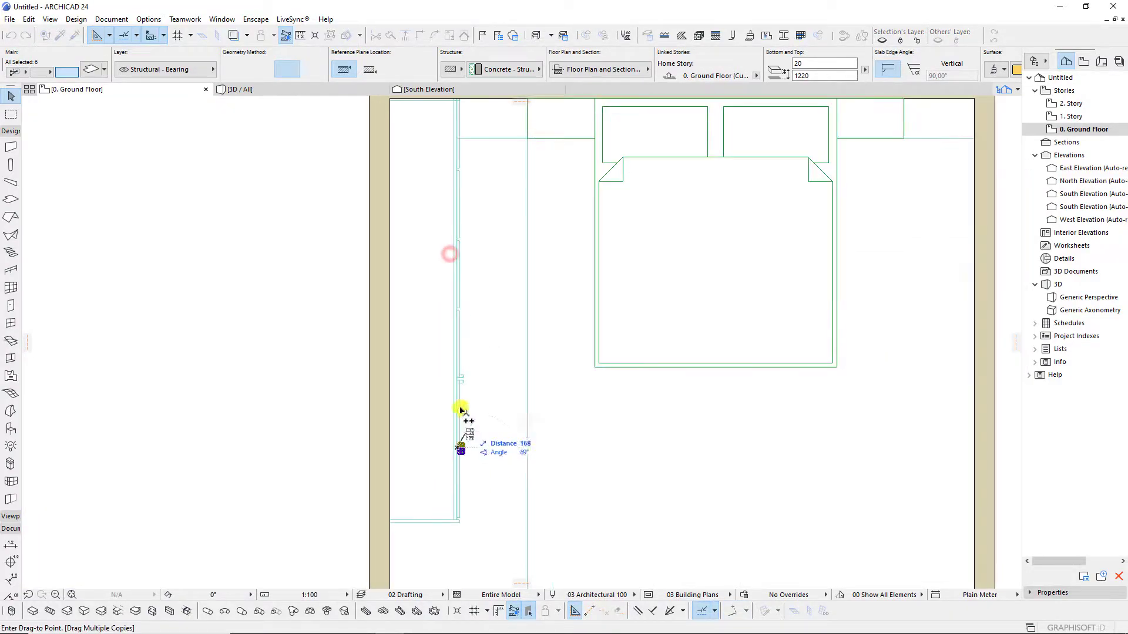
{"action": "scroll", "coordinate": [469, 393], "scroll_direction": "up", "scroll_amount": 3}
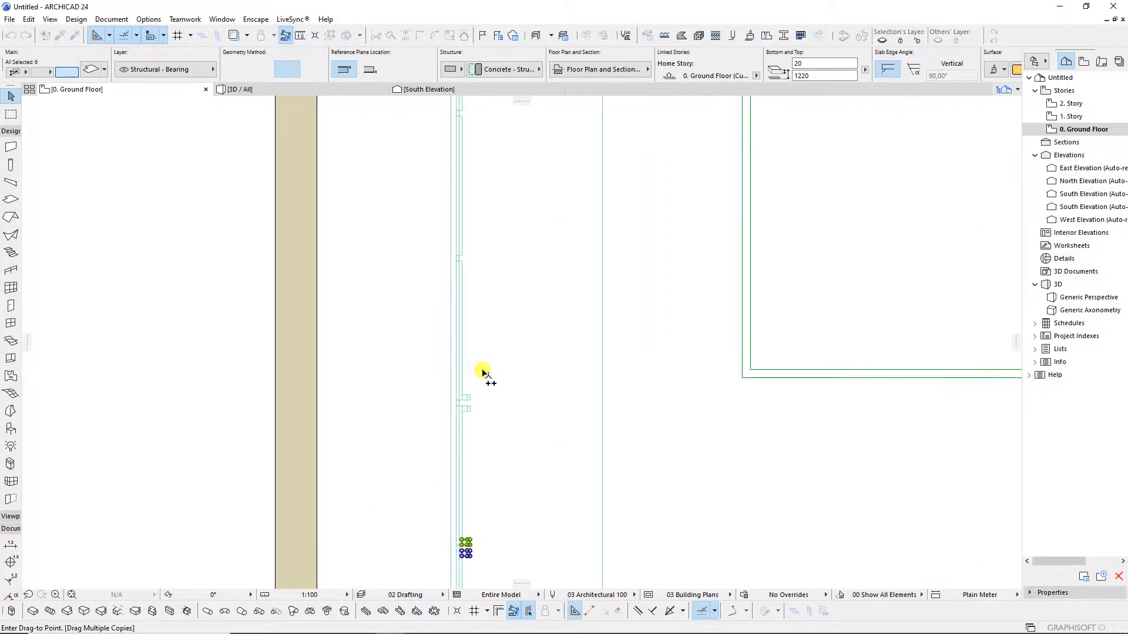
{"action": "left_click", "coordinate": [496, 447]}
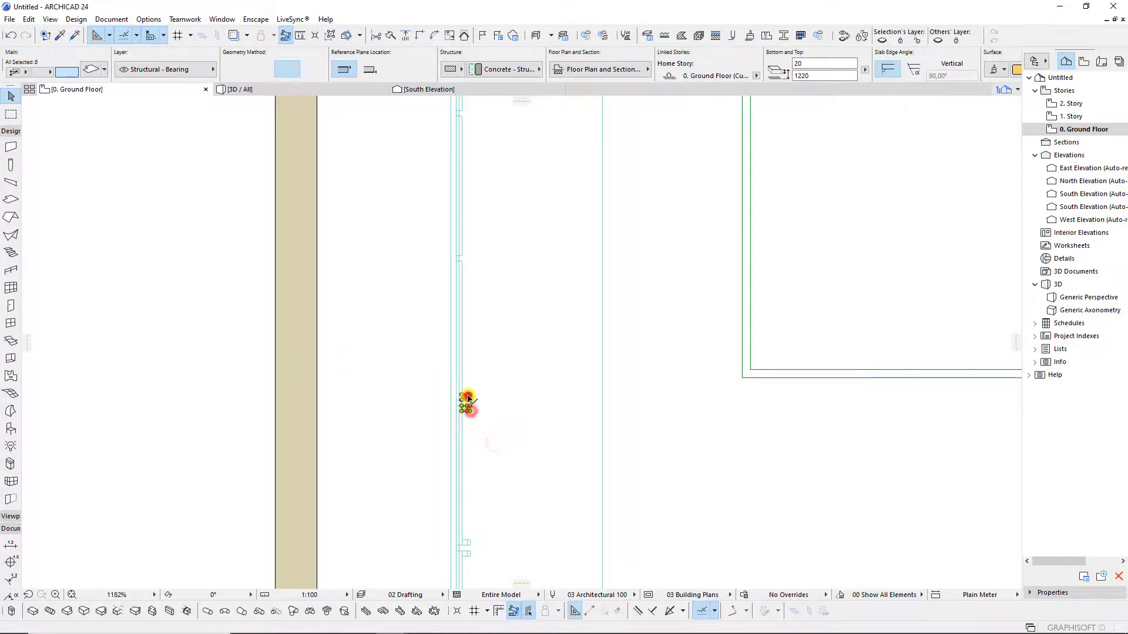
{"action": "scroll", "coordinate": [464, 401], "scroll_direction": "up", "scroll_amount": 2}
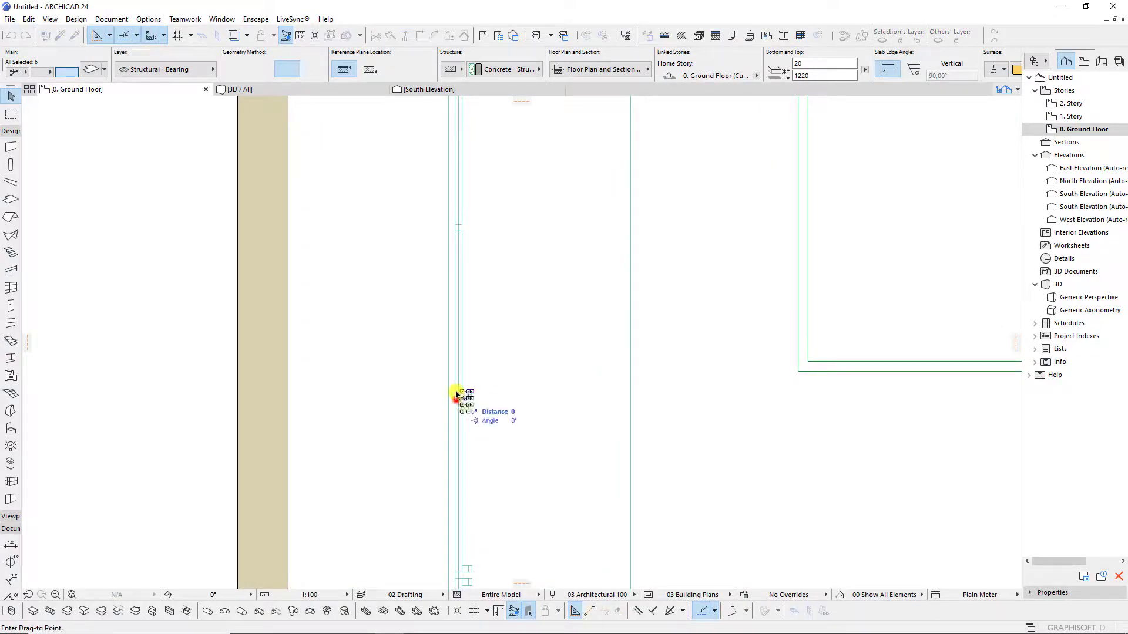
{"action": "left_click", "coordinate": [459, 225]}
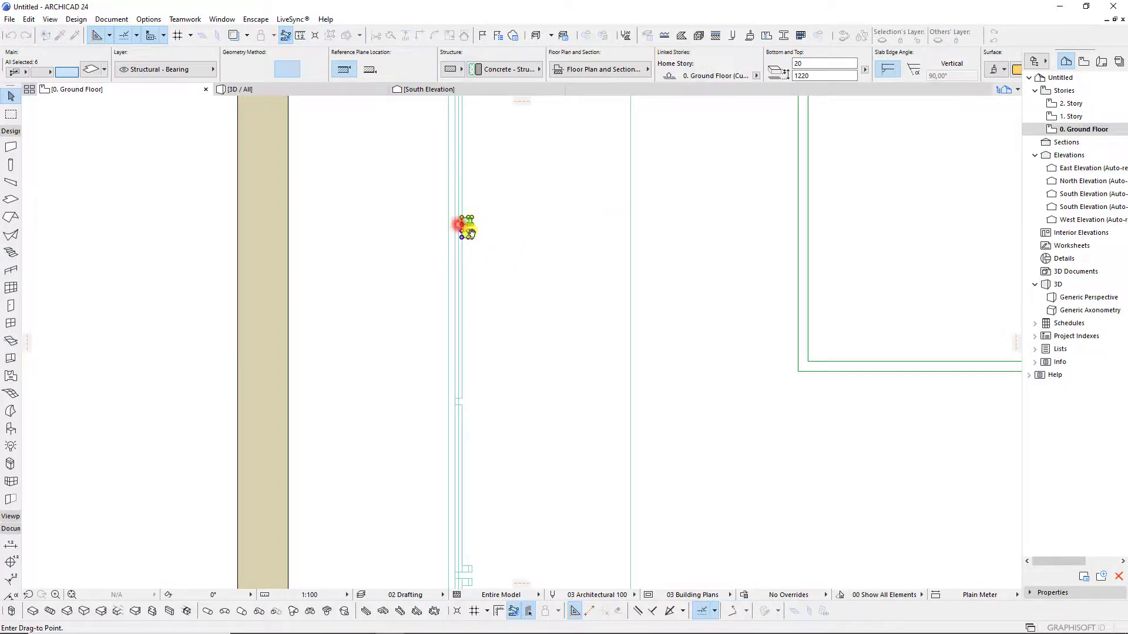
Place another copy of the strip up the door edge and select it.
{"action": "scroll", "coordinate": [461, 412], "scroll_direction": "down", "scroll_amount": 1}
{"action": "scroll", "coordinate": [457, 182], "scroll_direction": "up", "scroll_amount": 2}
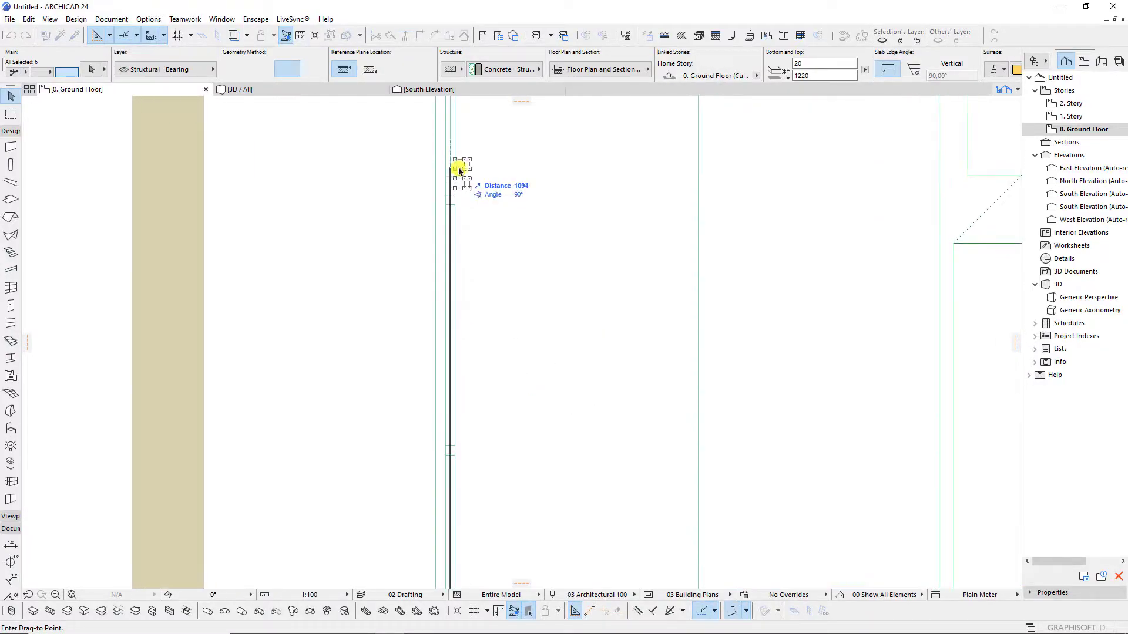
{"action": "scroll", "coordinate": [443, 370], "scroll_direction": "down", "scroll_amount": 2}
{"action": "scroll", "coordinate": [448, 315], "scroll_direction": "up", "scroll_amount": 1}
{"action": "scroll", "coordinate": [443, 311], "scroll_direction": "up", "scroll_amount": 1}
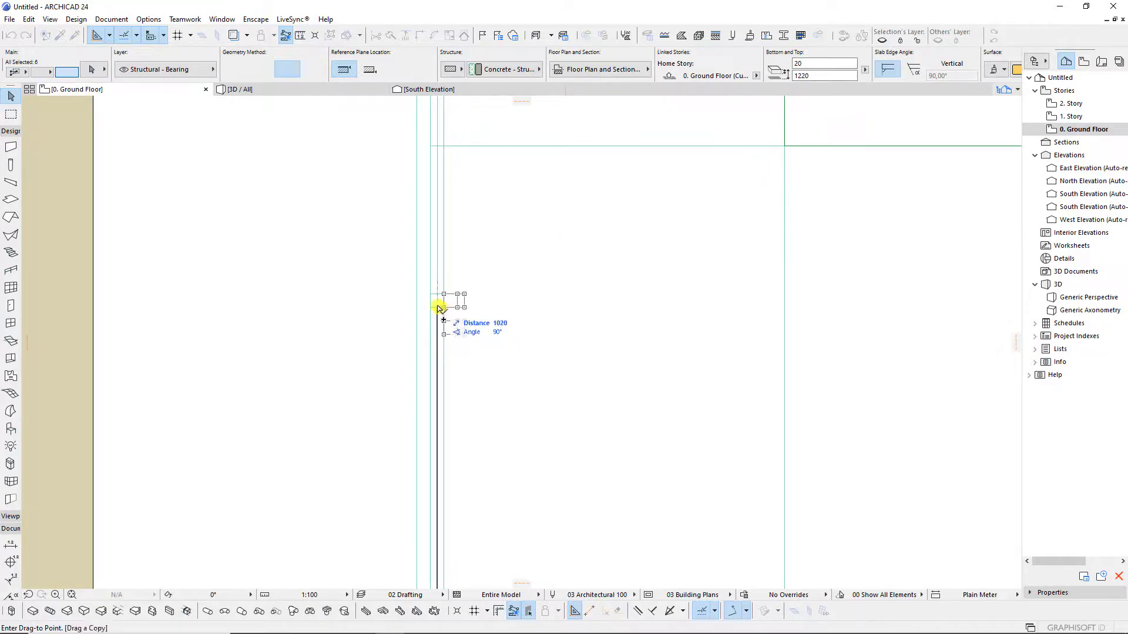
{"action": "left_click", "coordinate": [439, 298]}
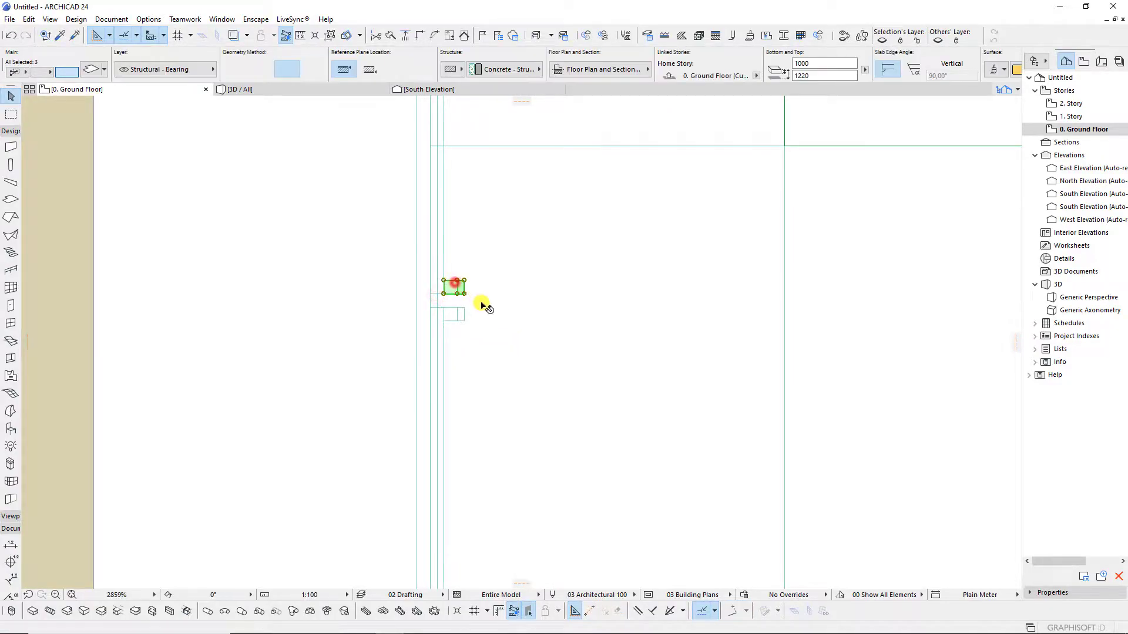
{"action": "left_click", "coordinate": [456, 282]}
{"action": "left_click", "coordinate": [284, 90]}
Select the bed and pan the 3D scene, then show the whole room in the 0. Ground Floor plan.
{"action": "scroll", "coordinate": [517, 411], "scroll_direction": "down", "scroll_amount": 3}
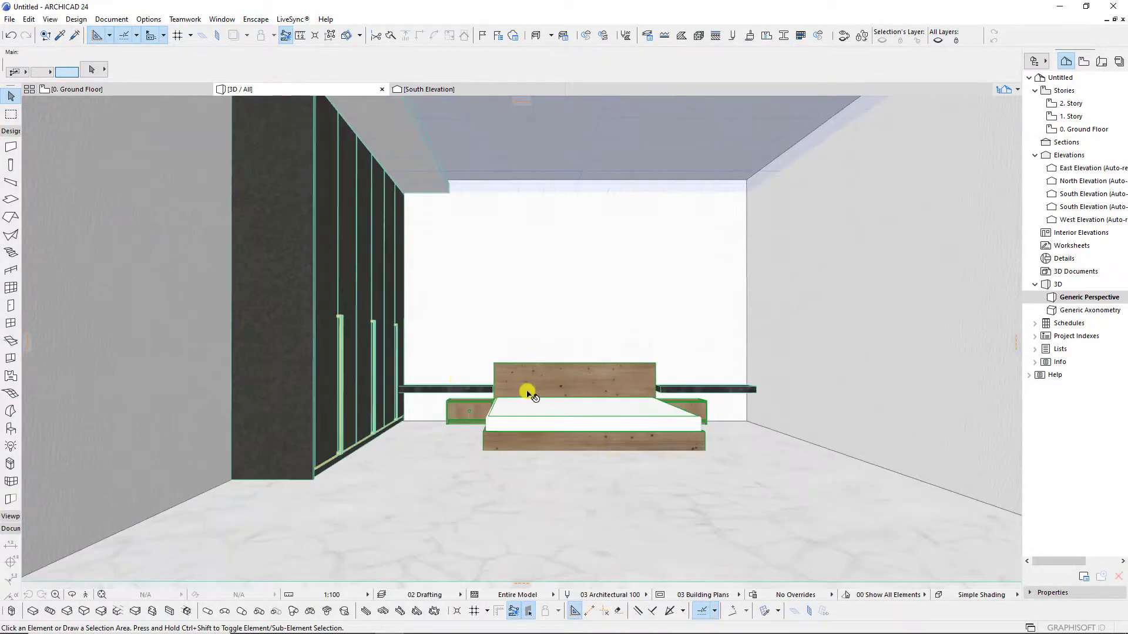
{"action": "scroll", "coordinate": [470, 395], "scroll_direction": "up", "scroll_amount": 2}
{"action": "scroll", "coordinate": [467, 396], "scroll_direction": "up", "scroll_amount": 1}
{"action": "scroll", "coordinate": [536, 458], "scroll_direction": "down", "scroll_amount": 1}
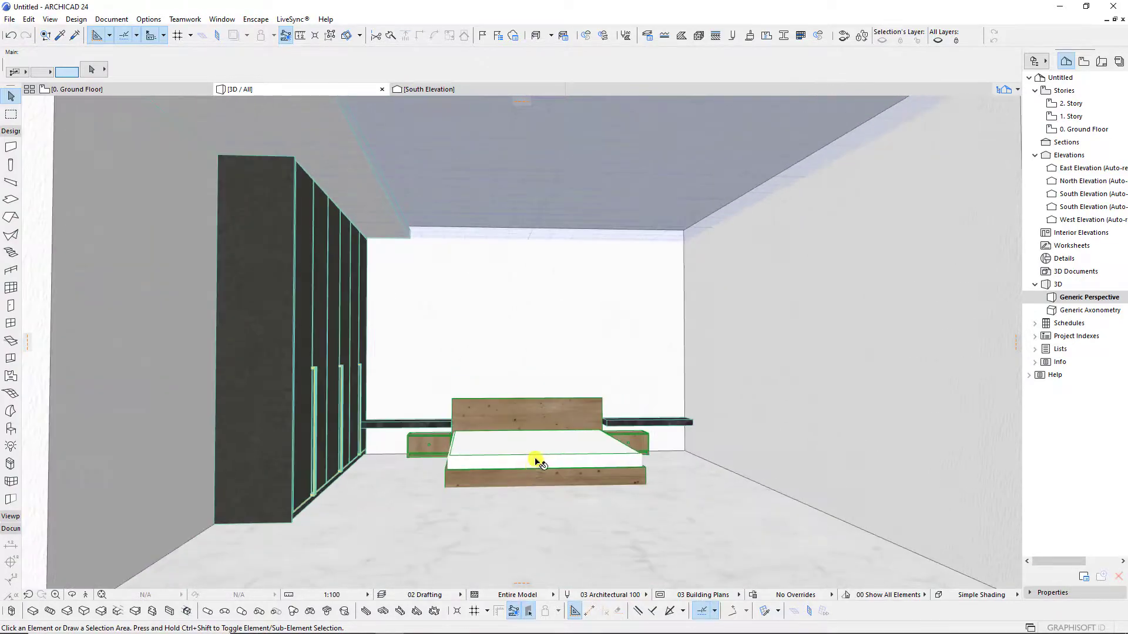
{"action": "scroll", "coordinate": [640, 436], "scroll_direction": "up", "scroll_amount": 1}
{"action": "left_click", "coordinate": [639, 436]}
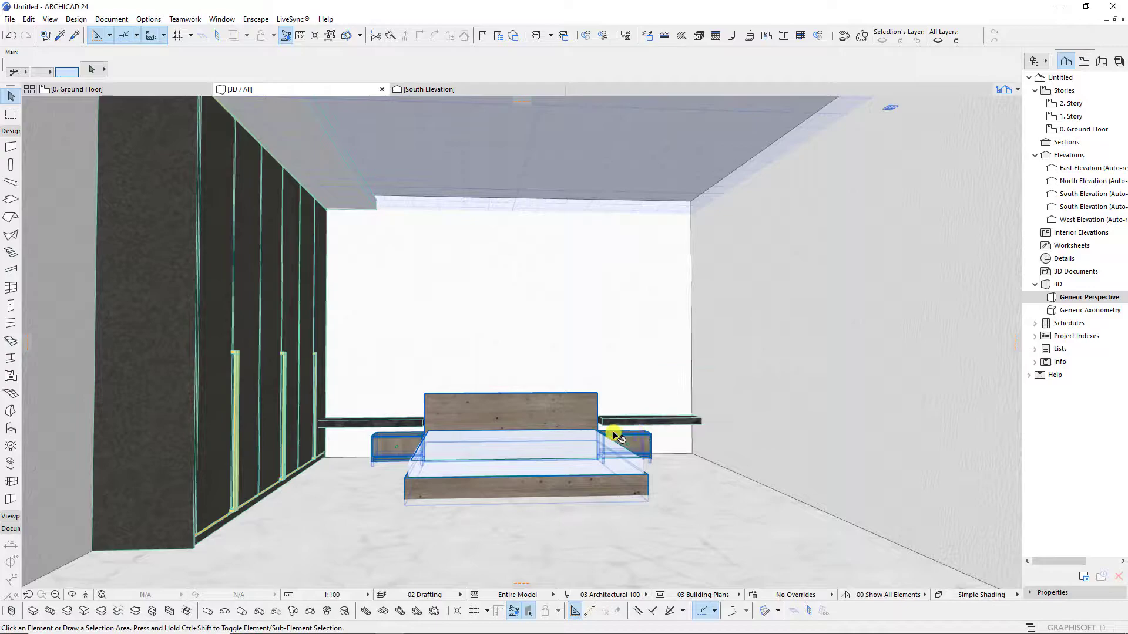
{"action": "middle_click_drag", "start_coordinate": [595, 418], "coordinate": [567, 417]}
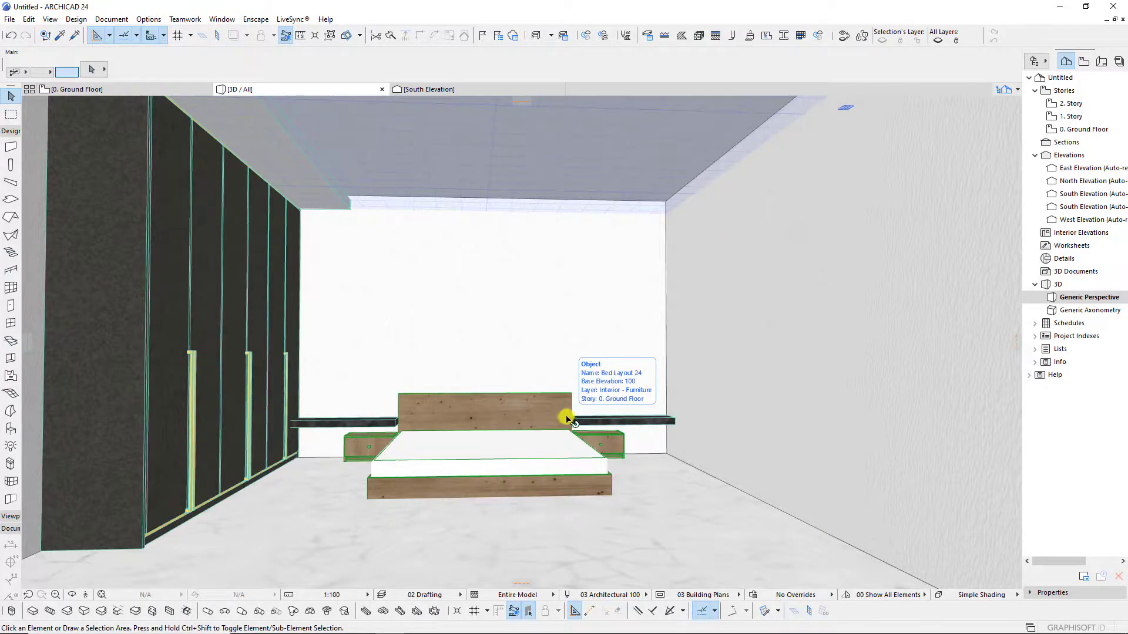
{"action": "key", "text": "F2"}
{"action": "scroll", "coordinate": [400, 352], "scroll_direction": "down", "scroll_amount": 3}
{"action": "scroll", "coordinate": [441, 309], "scroll_direction": "down", "scroll_amount": 3}
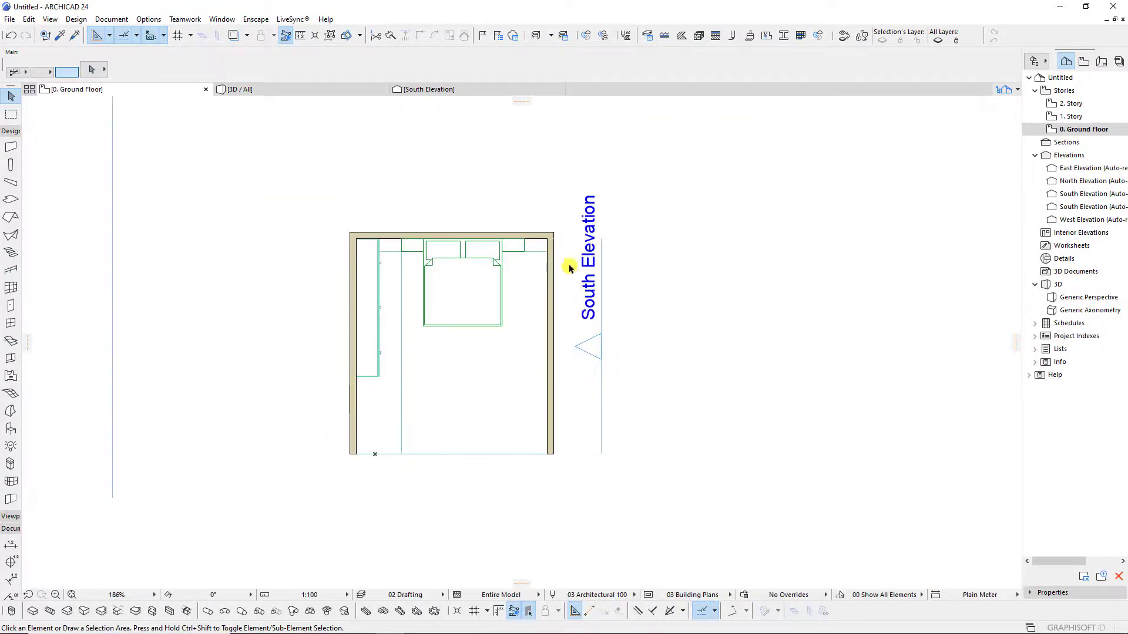
{"action": "scroll", "coordinate": [570, 268], "scroll_direction": "up", "scroll_amount": 2}
Draw a PolyWall from the room's top-right corner: 1500, then 3000 down, then left.
{"action": "left_click", "coordinate": [540, 280], "text": "alt"}
{"action": "left_click", "coordinate": [542, 222]}
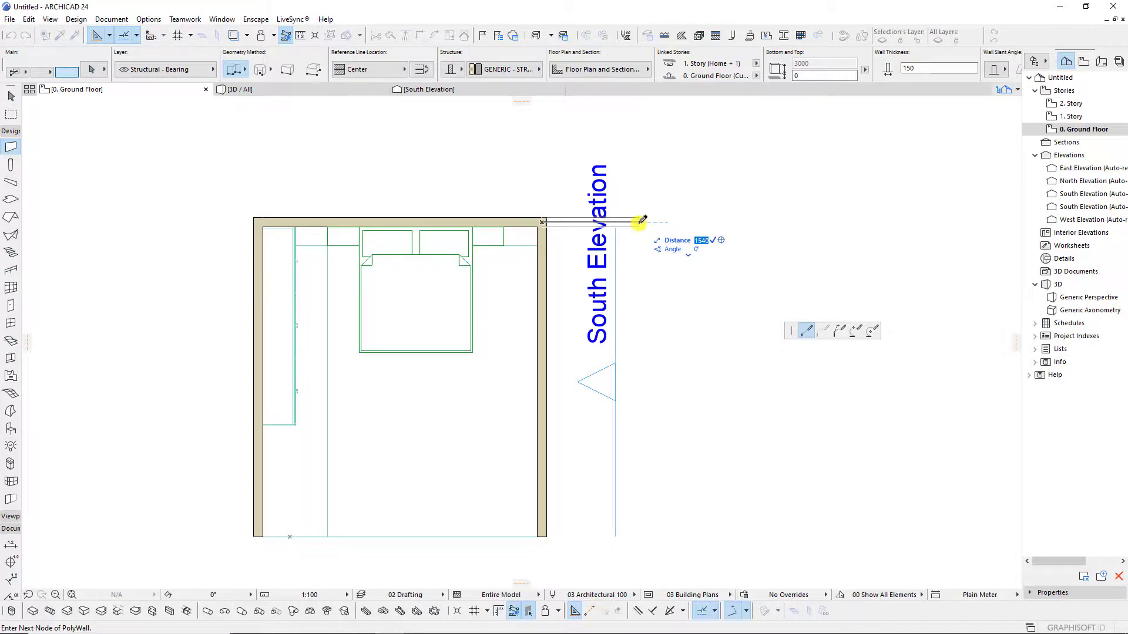
{"action": "type", "text": "1500"}
{"action": "key", "text": "Return"}
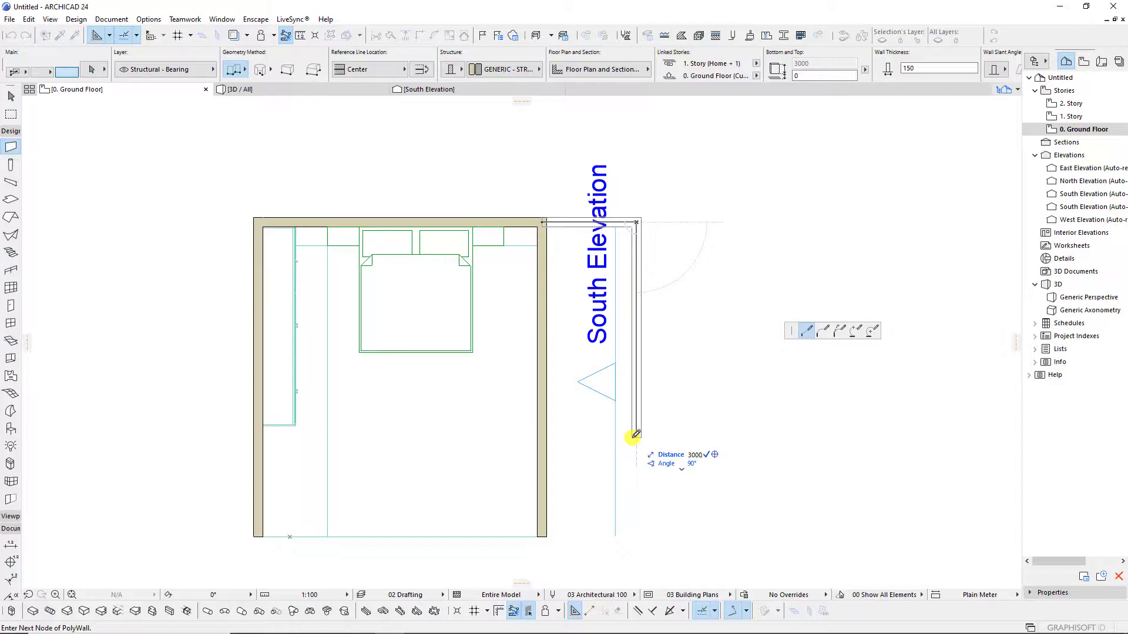
{"action": "key", "text": "Return"}
{"action": "double_click", "coordinate": [544, 411]}
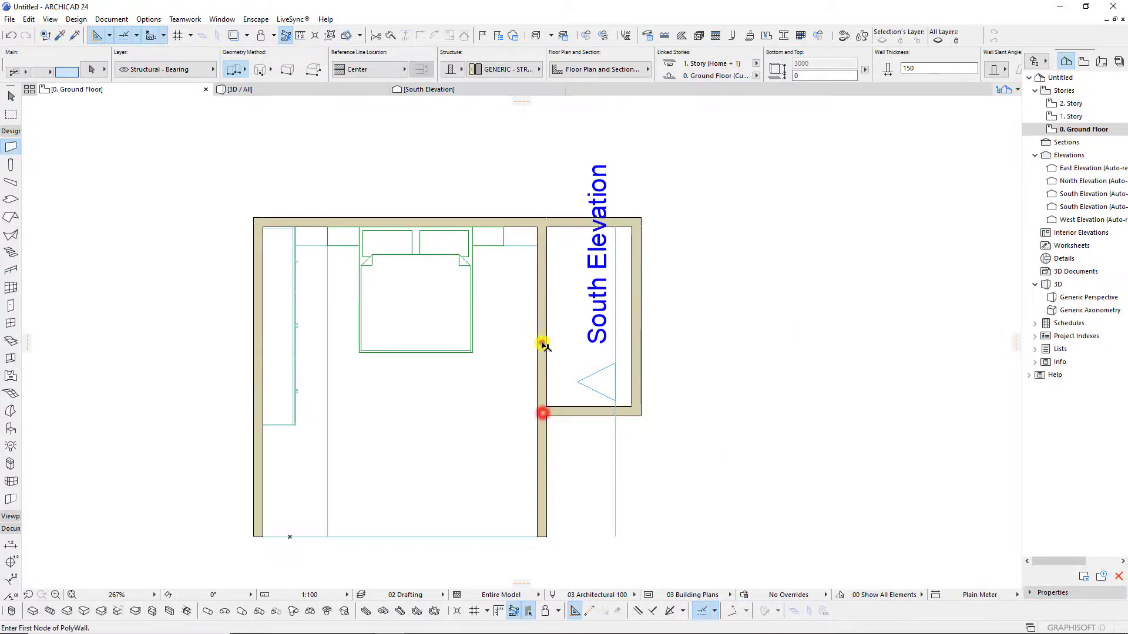
Move the top end of the bedroom's right wall down to the new wall corner.
{"action": "left_click", "coordinate": [546, 322], "text": "shift"}
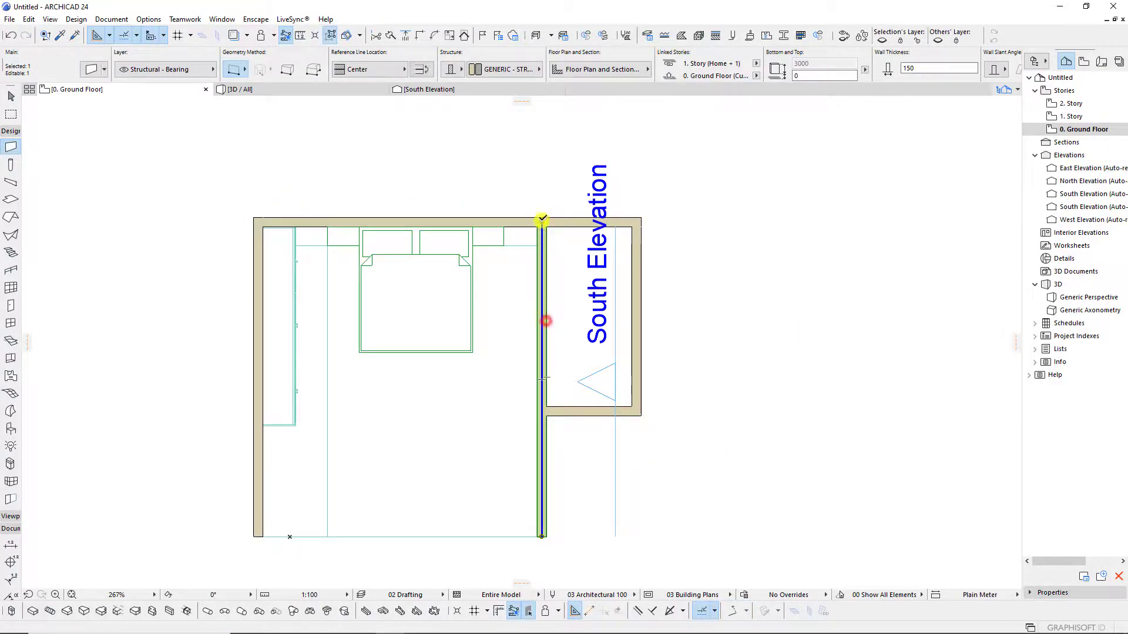
{"action": "left_click", "coordinate": [542, 219]}
{"action": "left_click", "coordinate": [544, 409]}
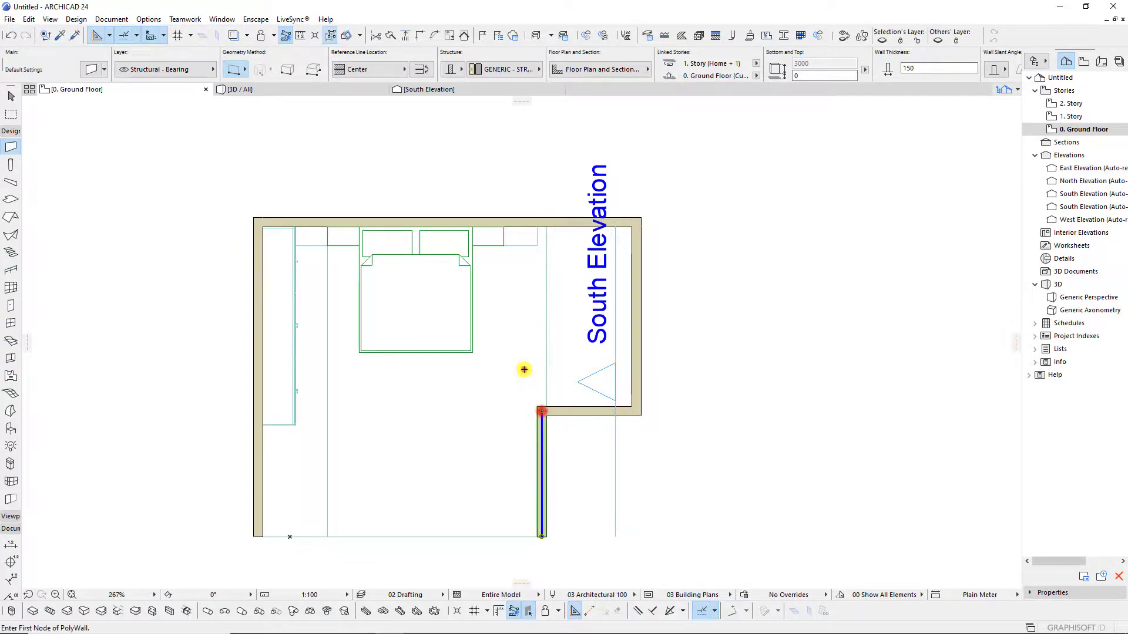
{"action": "left_click", "coordinate": [297, 328]}
{"action": "scroll", "coordinate": [297, 327], "scroll_direction": "up", "scroll_amount": 5}
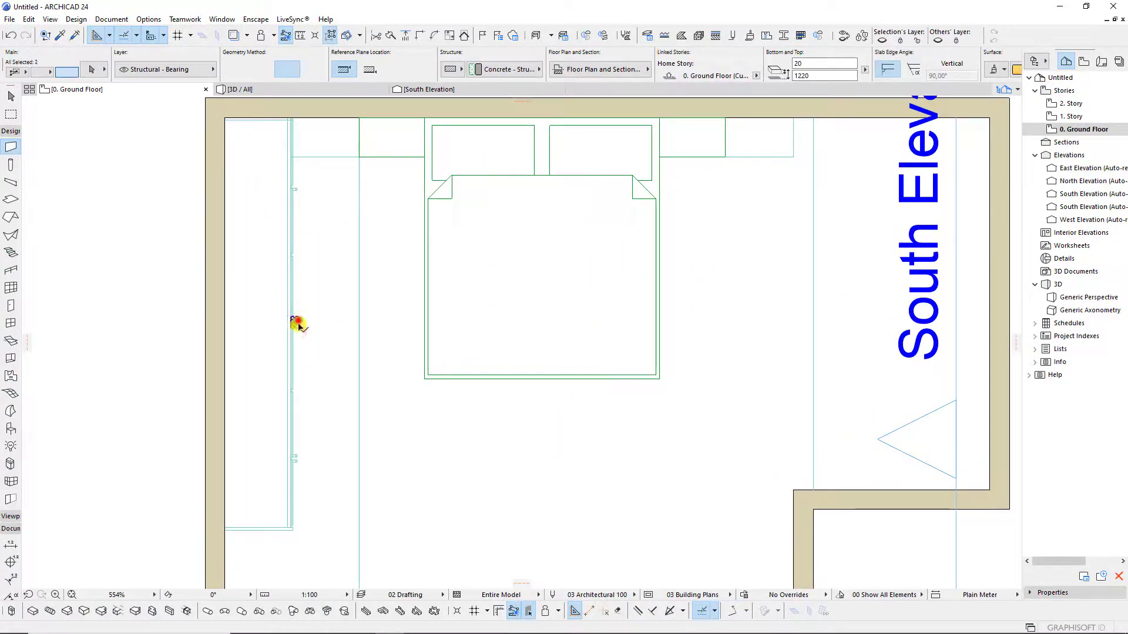
Select the trim strips along the wardrobe in plan to inspect their heights, then deselect.
{"action": "scroll", "coordinate": [298, 464], "scroll_direction": "up", "scroll_amount": 4}
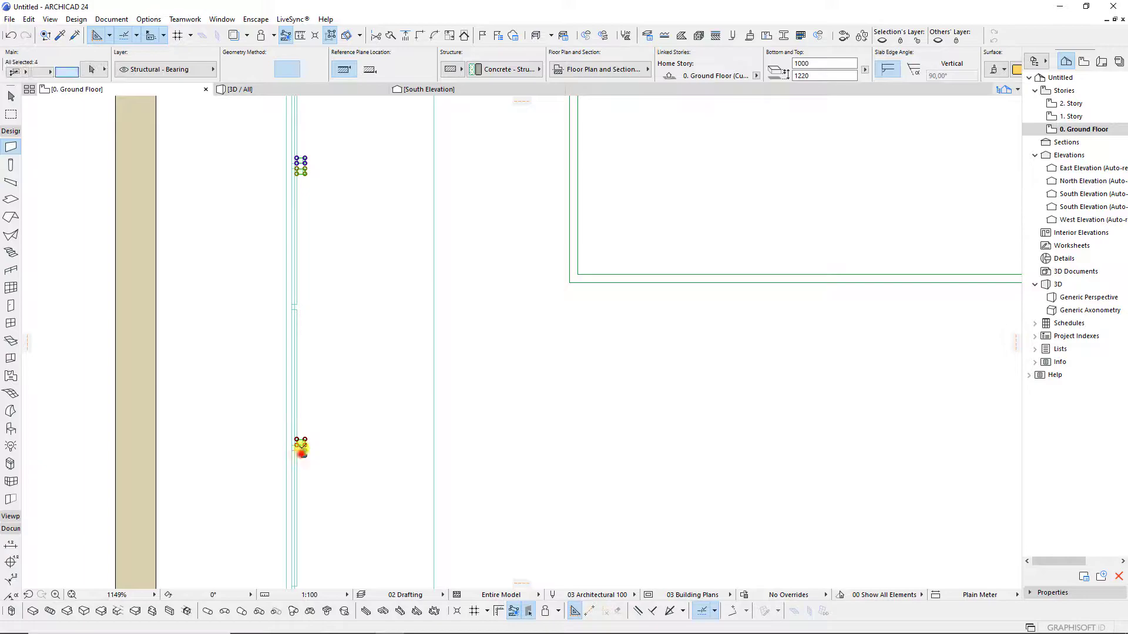
{"action": "left_click", "coordinate": [297, 388]}
{"action": "scroll", "coordinate": [324, 394], "scroll_direction": "down", "scroll_amount": 3}
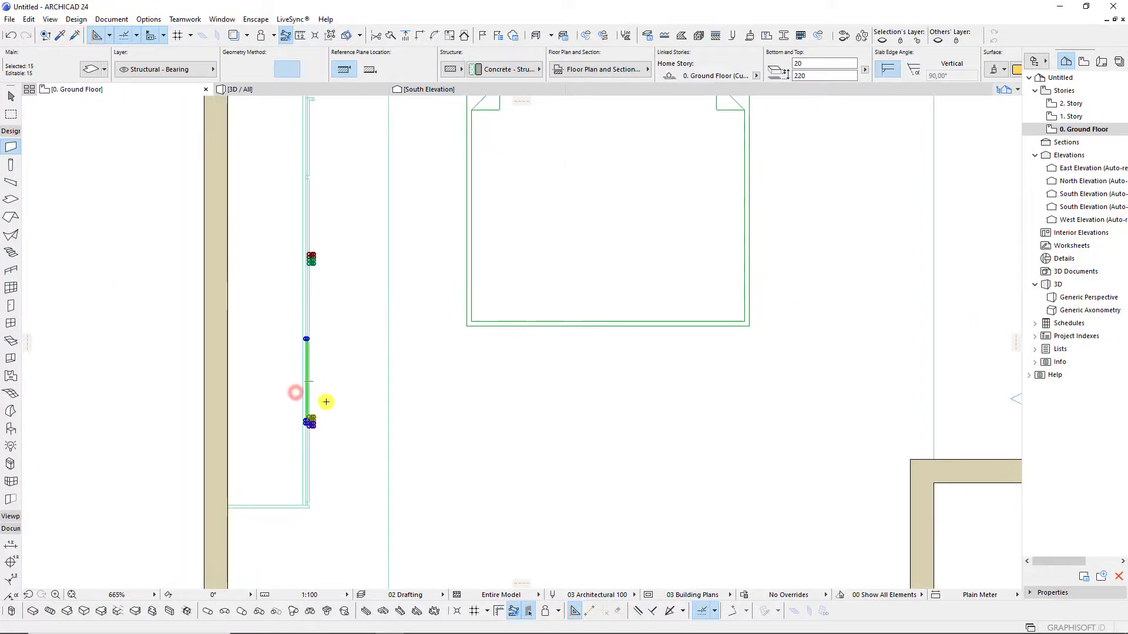
{"action": "scroll", "coordinate": [299, 365], "scroll_direction": "up", "scroll_amount": 4}
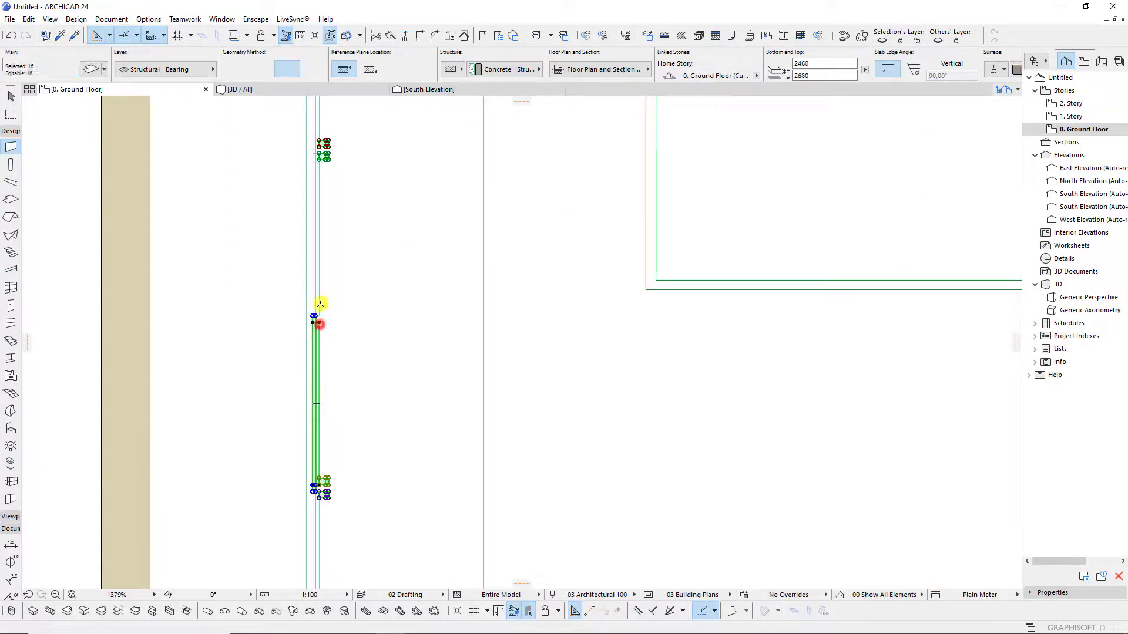
{"action": "left_click", "coordinate": [319, 322], "text": "shift"}
{"action": "scroll", "coordinate": [381, 322], "scroll_direction": "down", "scroll_amount": 6}
{"action": "scroll", "coordinate": [364, 253], "scroll_direction": "up", "scroll_amount": 3}
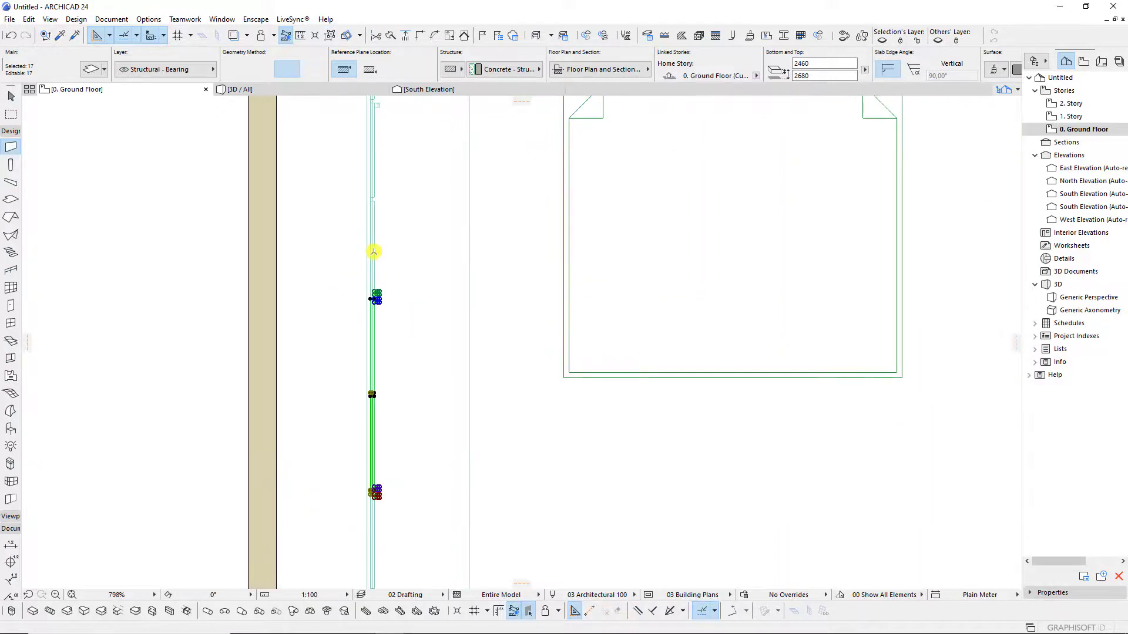
{"action": "key", "text": "Escape"}
{"action": "scroll", "coordinate": [363, 167], "scroll_direction": "up", "scroll_amount": 3}
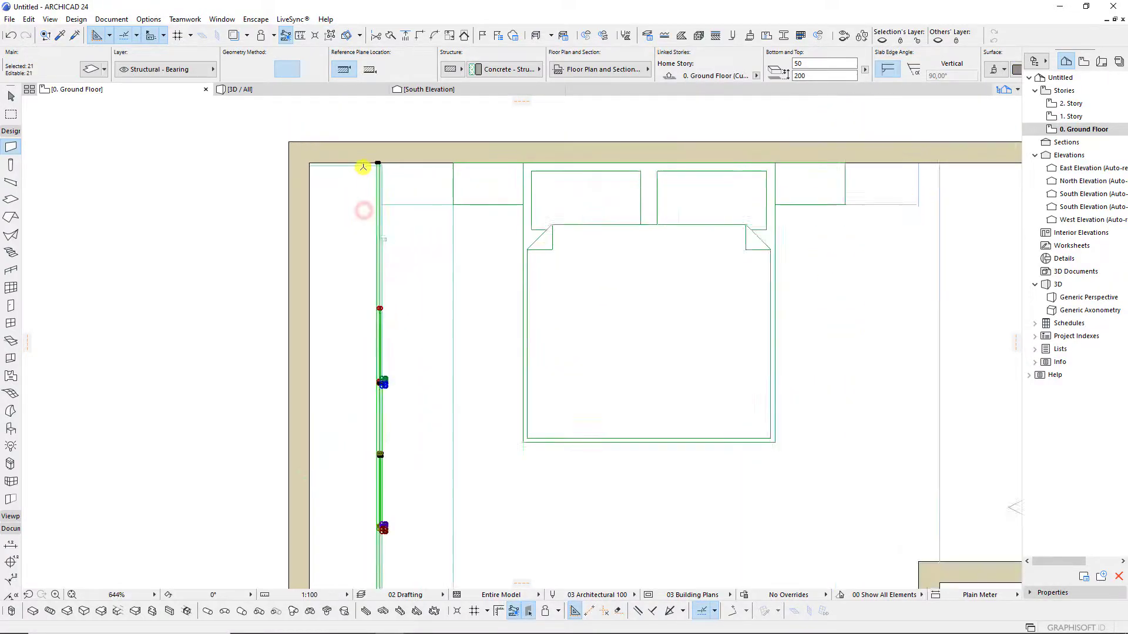
Orbit the 3D view to the wardrobe and inspect its trim slabs and panels.
{"action": "key", "text": "F3"}
{"action": "mouse_move", "coordinate": [370, 327]}
{"action": "middle_mouse_down", "text": "shift"}
{"action": "mouse_move", "coordinate": [443, 335]}
{"action": "mouse_move", "coordinate": [376, 329]}
{"action": "middle_mouse_up", "text": "shift"}
{"action": "left_click", "coordinate": [280, 423], "text": "shift"}
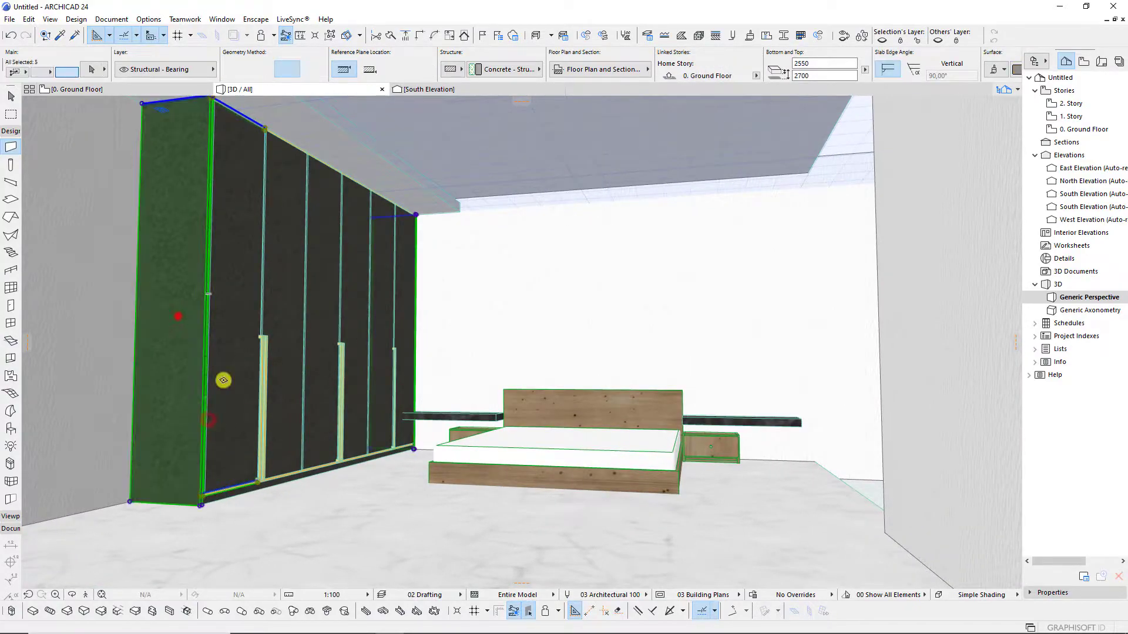
{"action": "scroll", "coordinate": [500, 421], "scroll_direction": "down", "scroll_amount": 2}
{"action": "scroll", "coordinate": [420, 312], "scroll_direction": "up", "scroll_amount": 2}
{"action": "scroll", "coordinate": [353, 235], "scroll_direction": "up", "scroll_amount": 1}
{"action": "left_click", "coordinate": [283, 196], "text": "shift"}
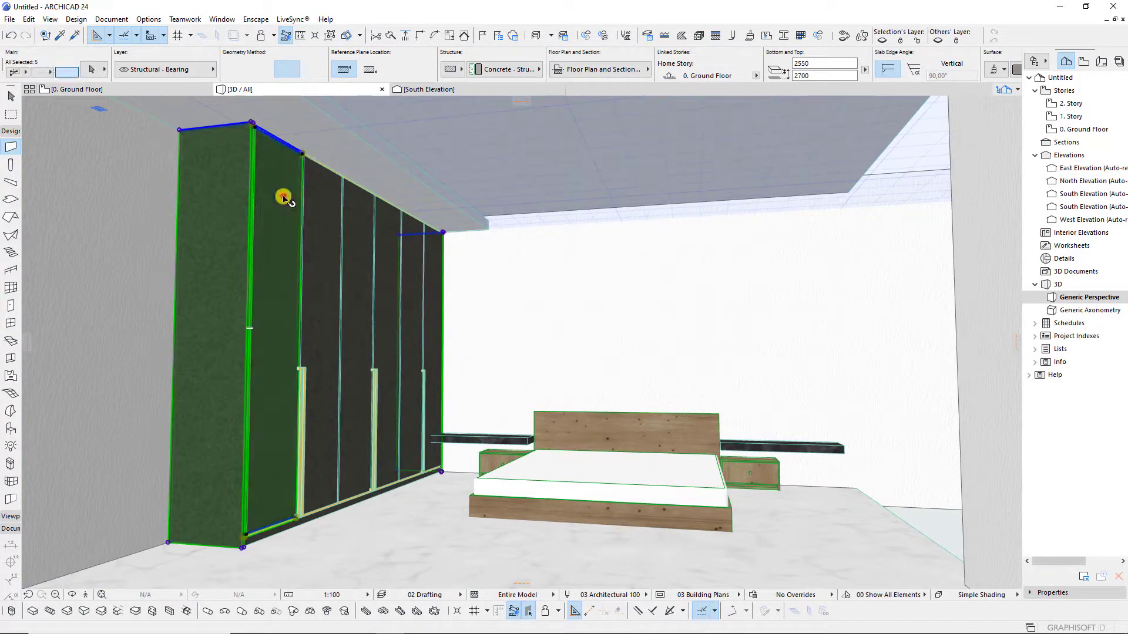
{"action": "left_click", "coordinate": [324, 212], "text": "shift"}
{"action": "left_click", "coordinate": [523, 355]}
{"action": "scroll", "coordinate": [449, 392], "scroll_direction": "down", "scroll_amount": 2}
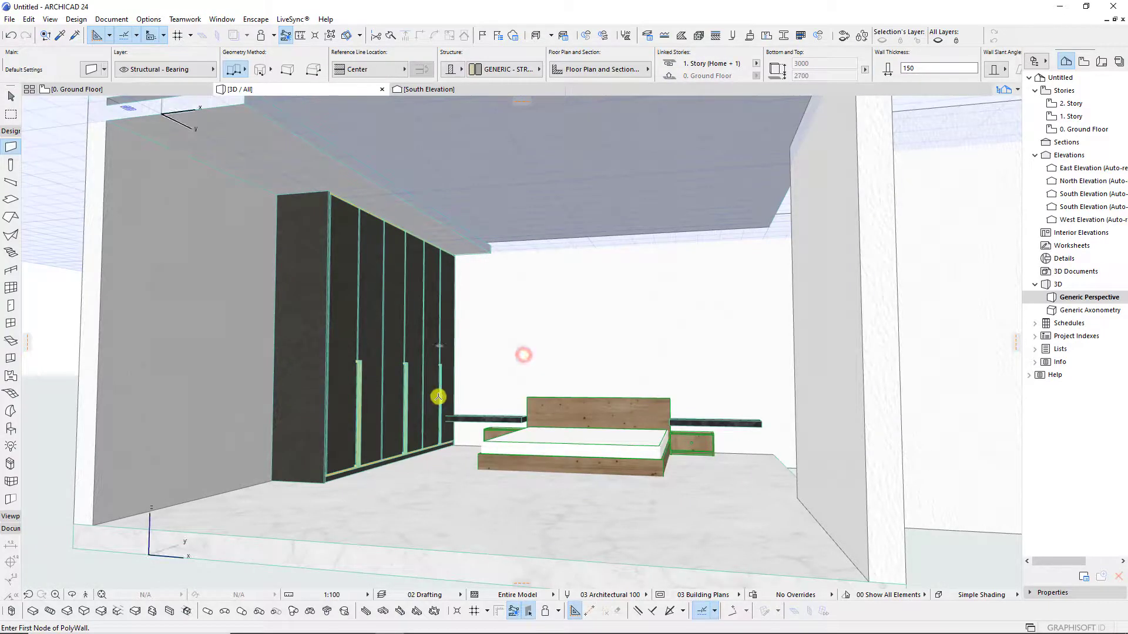
{"action": "key", "text": "F2"}
Select the left wardrobe's horizontal and vertical trim strips.
{"action": "scroll", "coordinate": [406, 156], "scroll_direction": "down", "scroll_amount": 2}
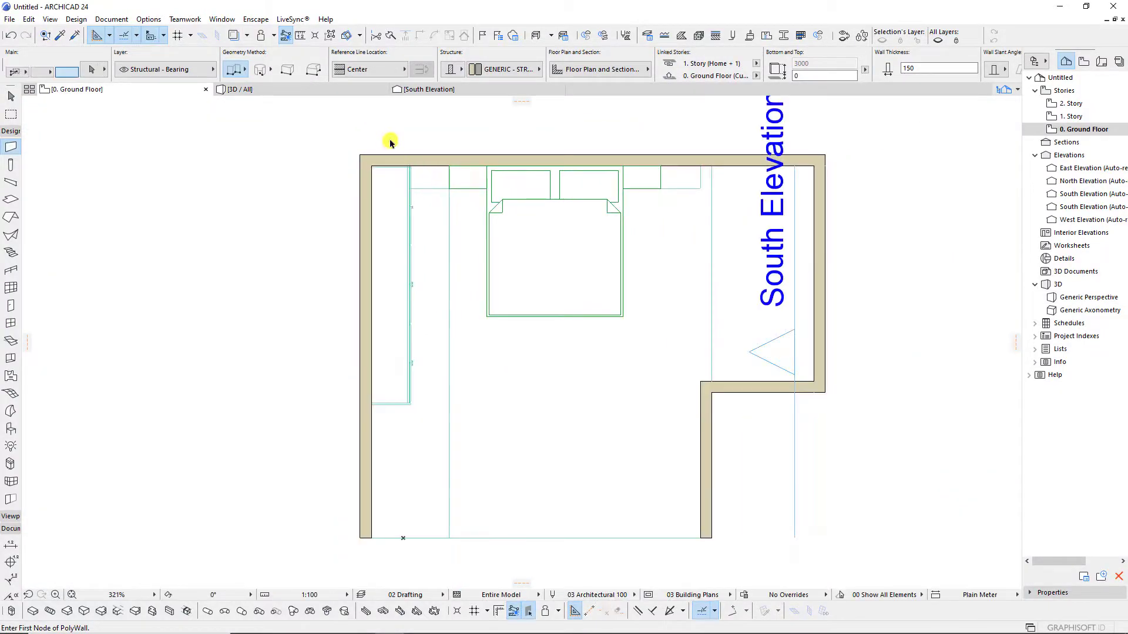
{"action": "left_click_drag", "start_coordinate": [387, 135], "coordinate": [439, 440], "text": "shift"}
{"action": "left_click", "coordinate": [423, 427]}
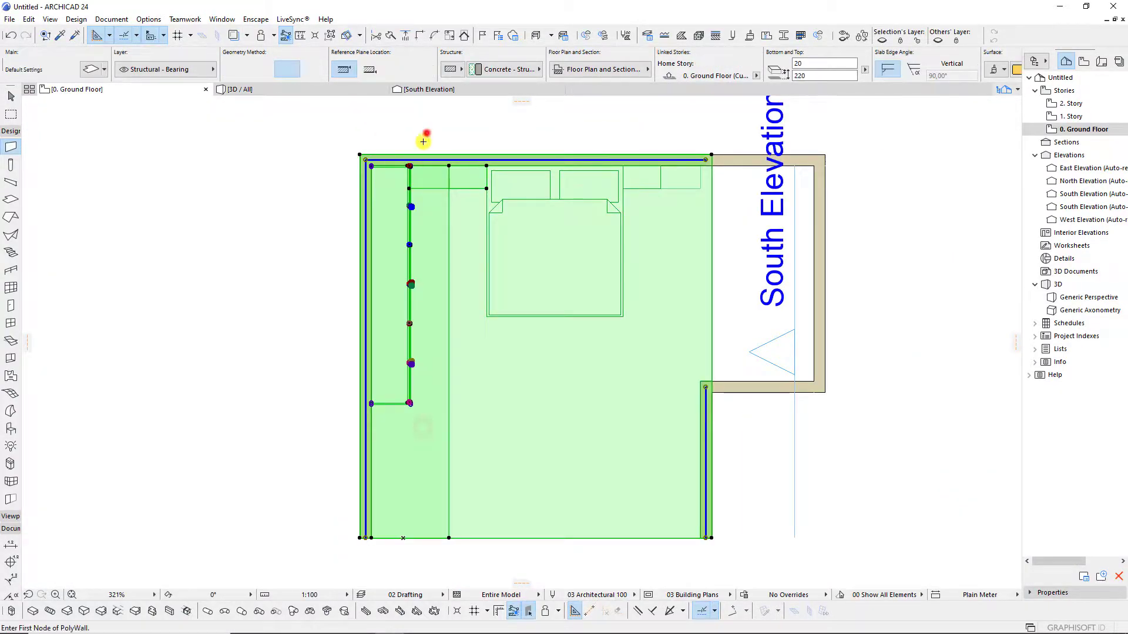
{"action": "key", "text": "Escape"}
{"action": "scroll", "coordinate": [405, 174], "scroll_direction": "up", "scroll_amount": 5}
{"action": "left_click", "coordinate": [415, 177], "text": "shift"}
{"action": "scroll", "coordinate": [414, 148], "scroll_direction": "down", "scroll_amount": 2}
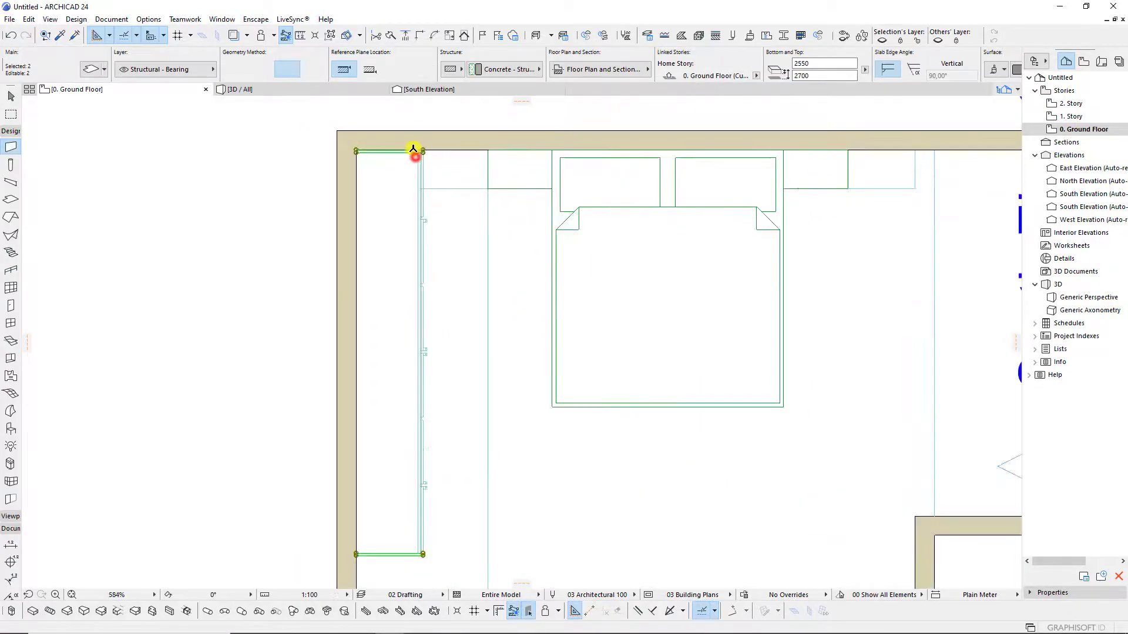
{"action": "scroll", "coordinate": [414, 149], "scroll_direction": "up", "scroll_amount": 2}
{"action": "scroll", "coordinate": [458, 353], "scroll_direction": "up", "scroll_amount": 5}
{"action": "left_click", "coordinate": [455, 357], "text": "shift"}
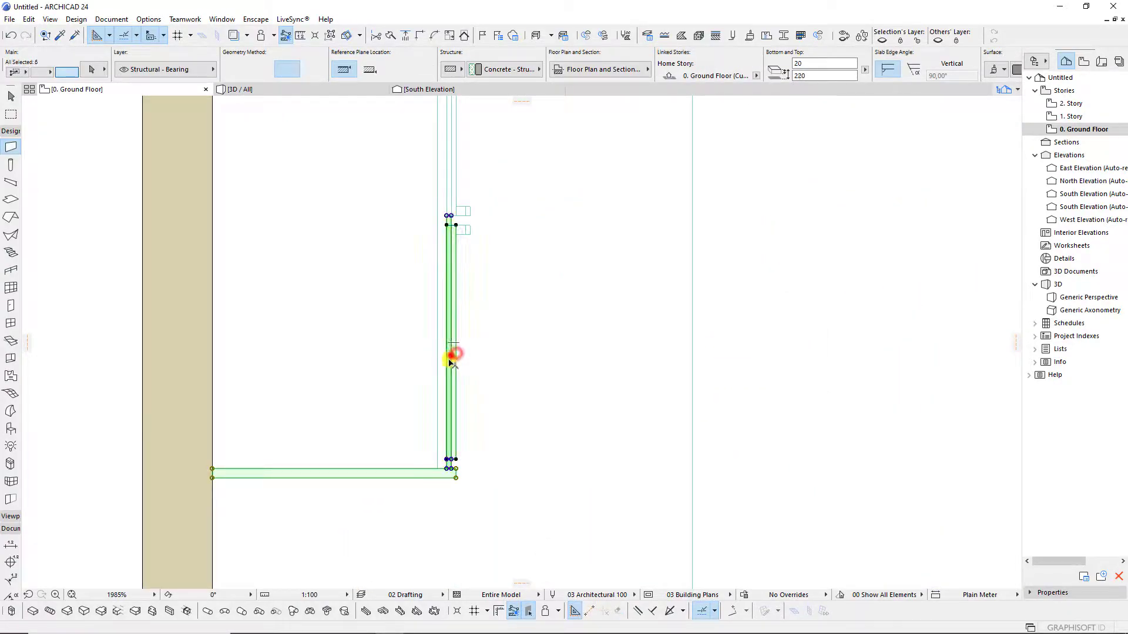
{"action": "left_click", "coordinate": [454, 357], "text": "shift"}
{"action": "scroll", "coordinate": [435, 376], "scroll_direction": "down", "scroll_amount": 3}
{"action": "scroll", "coordinate": [406, 376], "scroll_direction": "up", "scroll_amount": 2}
{"action": "left_click", "coordinate": [417, 336], "text": "shift"}
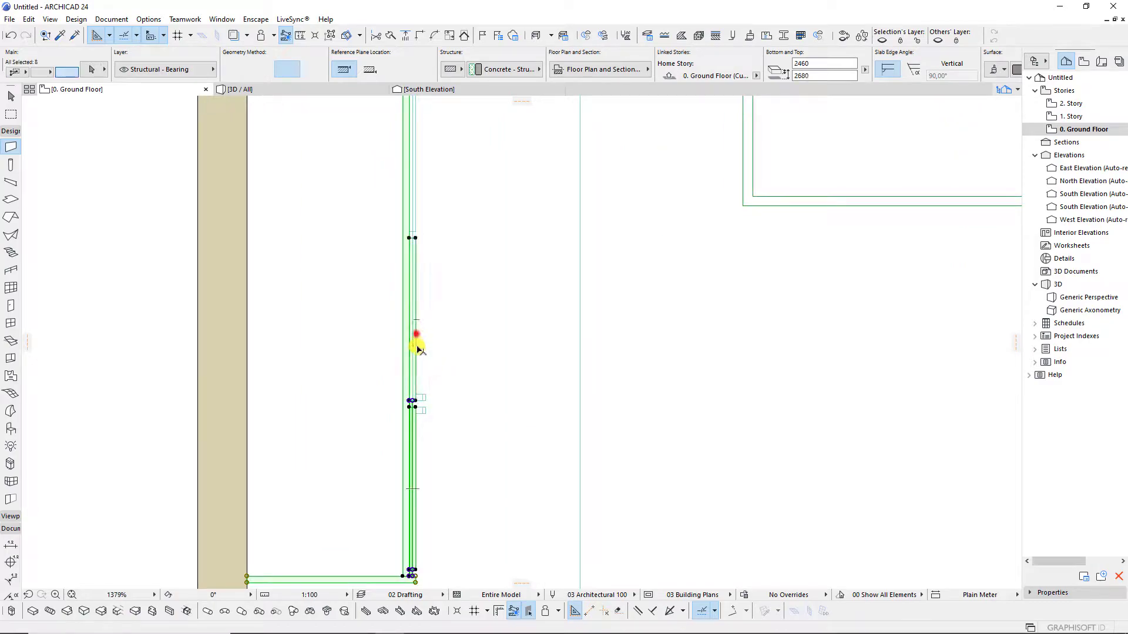
{"action": "scroll", "coordinate": [418, 352], "scroll_direction": "up", "scroll_amount": 2}
{"action": "scroll", "coordinate": [411, 373], "scroll_direction": "up", "scroll_amount": 1}
{"action": "scroll", "coordinate": [414, 433], "scroll_direction": "down", "scroll_amount": 2}
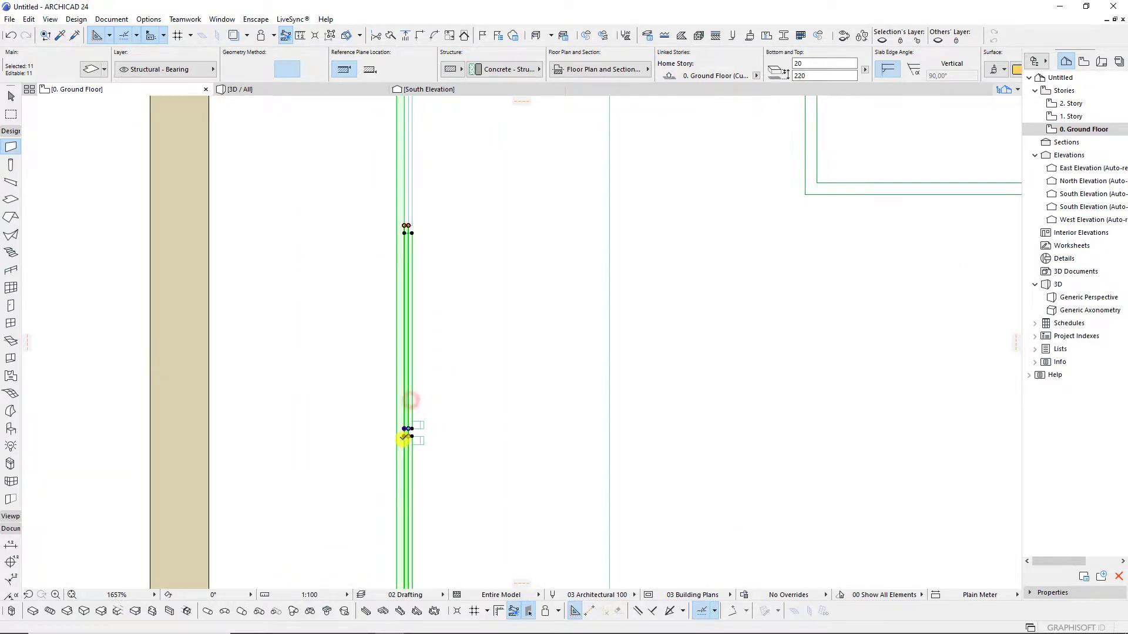
{"action": "scroll", "coordinate": [406, 250], "scroll_direction": "up", "scroll_amount": 2}
{"action": "left_click", "coordinate": [415, 256], "text": "shift"}
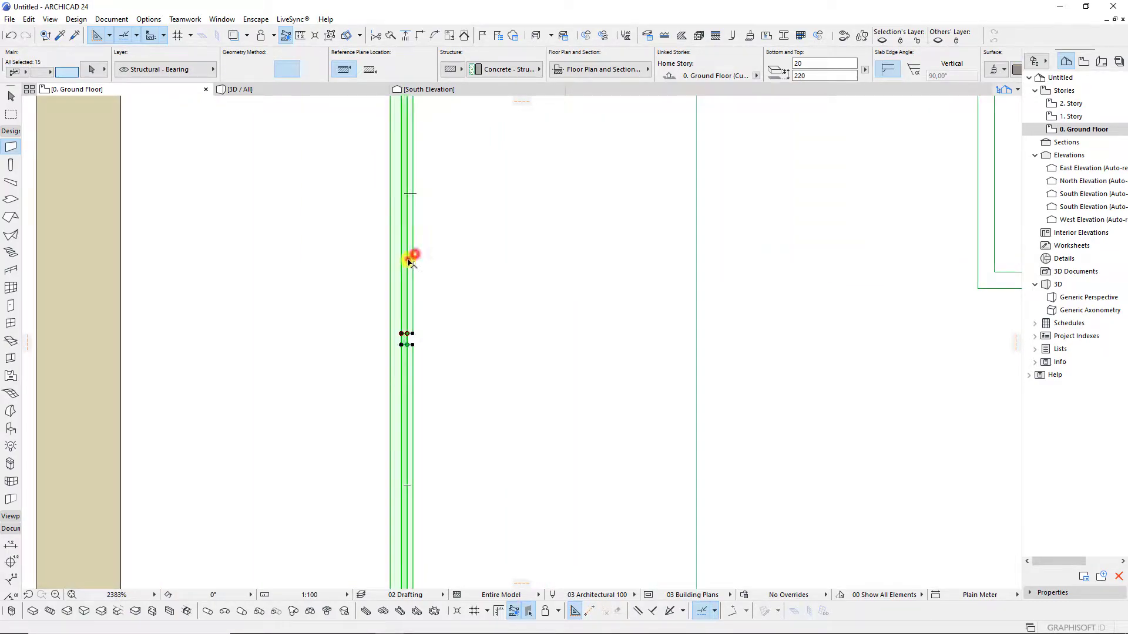
{"action": "scroll", "coordinate": [393, 294], "scroll_direction": "down", "scroll_amount": 2}
{"action": "scroll", "coordinate": [382, 335], "scroll_direction": "up", "scroll_amount": 1}
{"action": "left_click", "coordinate": [379, 350], "text": "shift"}
{"action": "scroll", "coordinate": [378, 350], "scroll_direction": "down", "scroll_amount": 1}
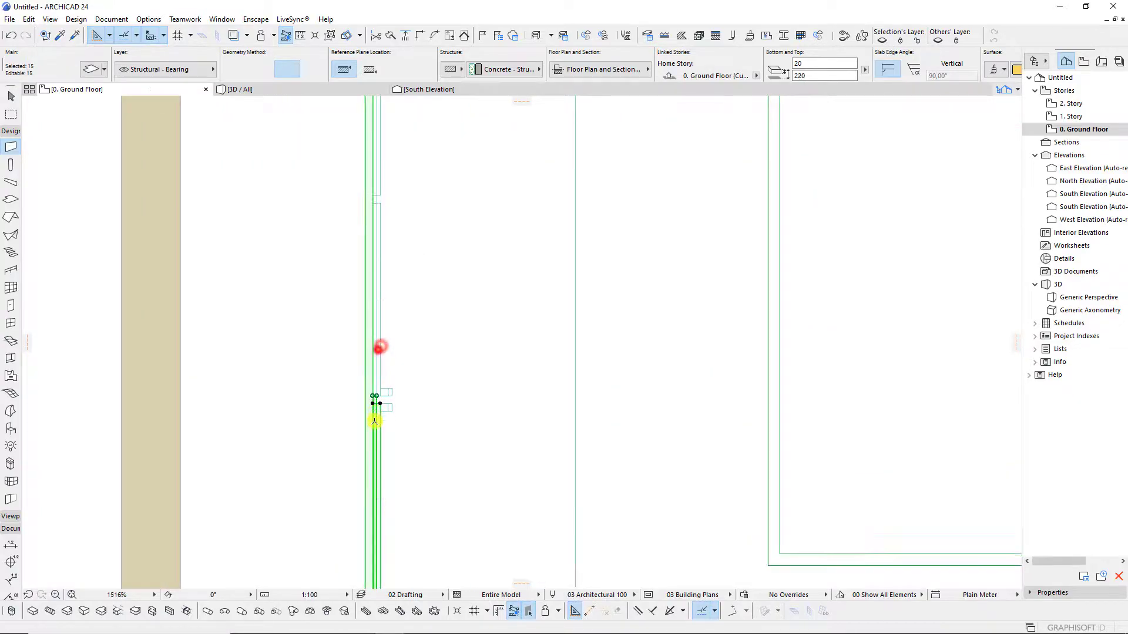
{"action": "scroll", "coordinate": [378, 347], "scroll_direction": "up", "scroll_amount": 1}
{"action": "left_click", "coordinate": [377, 370], "text": "shift"}
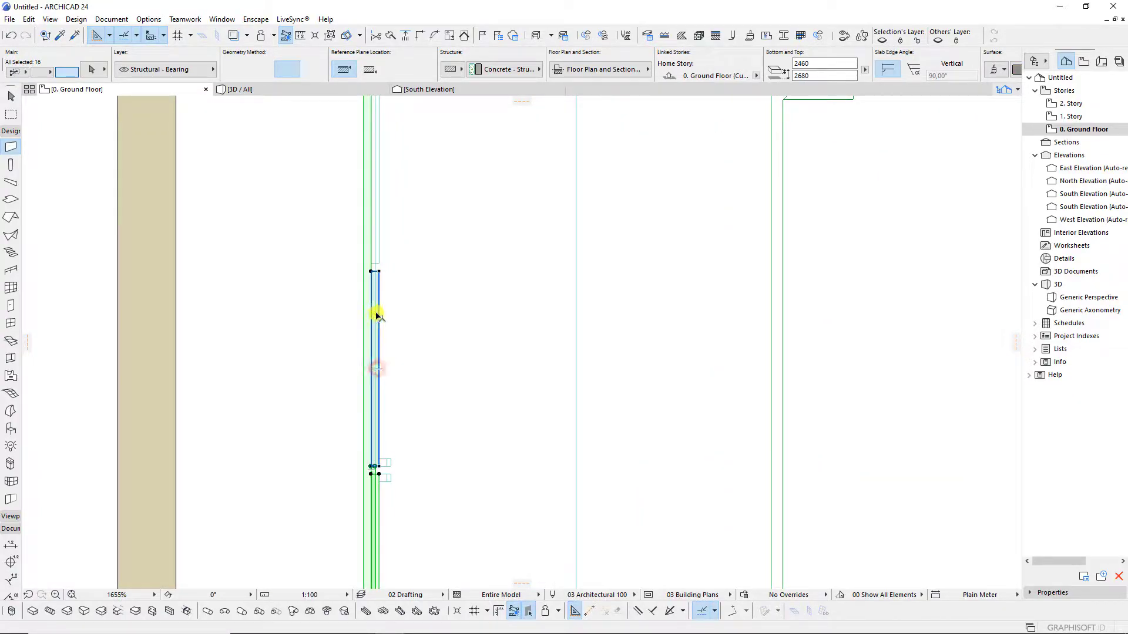
Add the upper wardrobe segments and remaining left-wall wardrobe pieces to the selection.
{"action": "left_click", "coordinate": [378, 244], "text": "shift"}
{"action": "scroll", "coordinate": [376, 347], "scroll_direction": "down", "scroll_amount": 2}
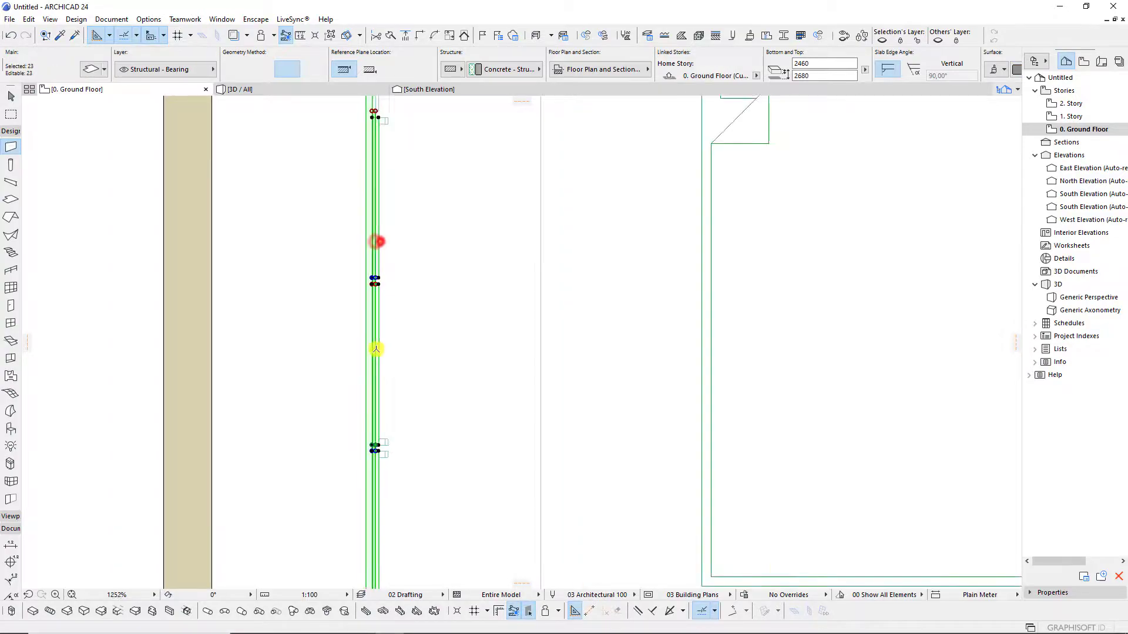
{"action": "scroll", "coordinate": [376, 223], "scroll_direction": "up", "scroll_amount": 2}
{"action": "left_click", "coordinate": [385, 231], "text": "shift"}
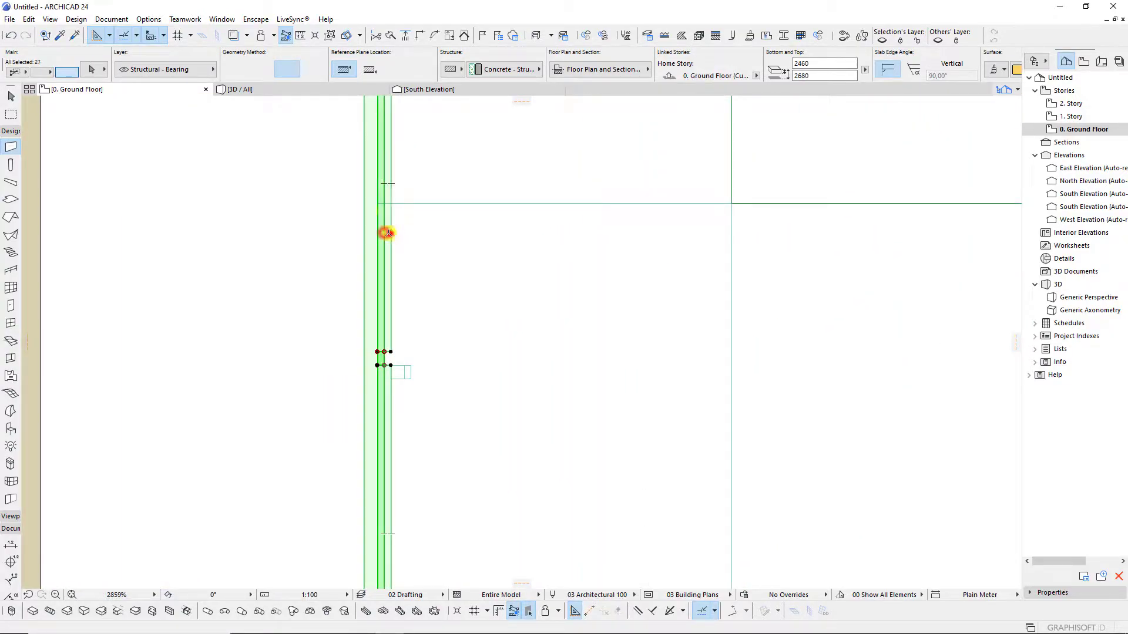
{"action": "scroll", "coordinate": [385, 232], "scroll_direction": "down", "scroll_amount": 1}
{"action": "scroll", "coordinate": [354, 171], "scroll_direction": "down", "scroll_amount": 2}
{"action": "scroll", "coordinate": [386, 347], "scroll_direction": "up", "scroll_amount": 2}
{"action": "left_click", "coordinate": [339, 230], "text": "shift"}
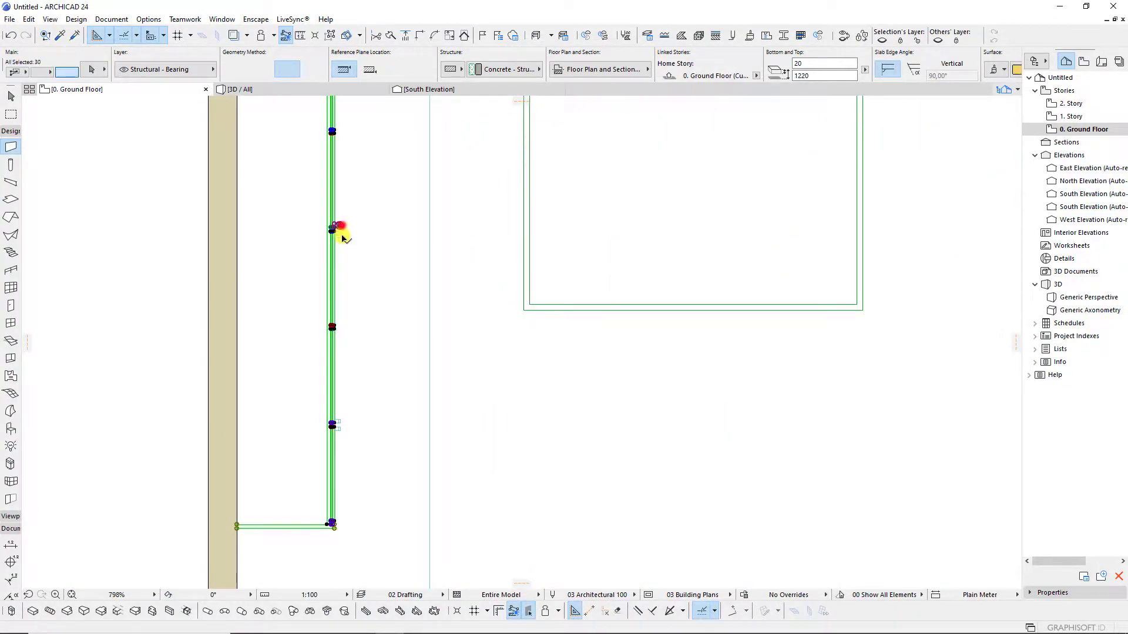
{"action": "scroll", "coordinate": [355, 293], "scroll_direction": "down", "scroll_amount": 1}
{"action": "scroll", "coordinate": [355, 293], "scroll_direction": "up", "scroll_amount": 2}
{"action": "left_click", "coordinate": [333, 336], "text": "shift"}
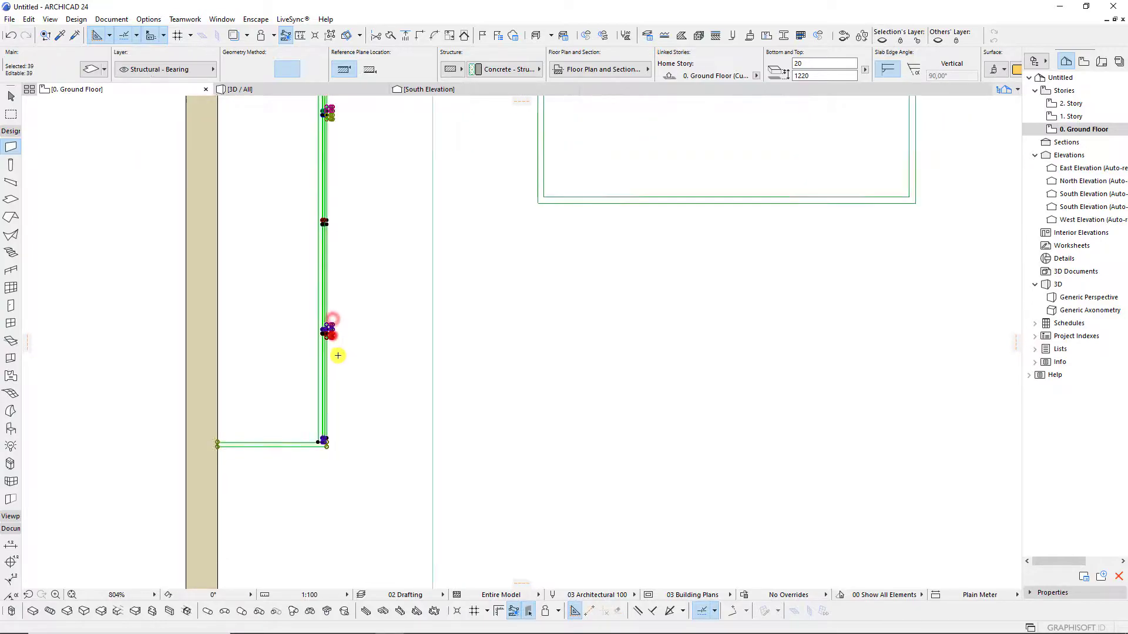
{"action": "scroll", "coordinate": [347, 352], "scroll_direction": "down", "scroll_amount": 5}
{"action": "scroll", "coordinate": [346, 239], "scroll_direction": "up", "scroll_amount": 3}
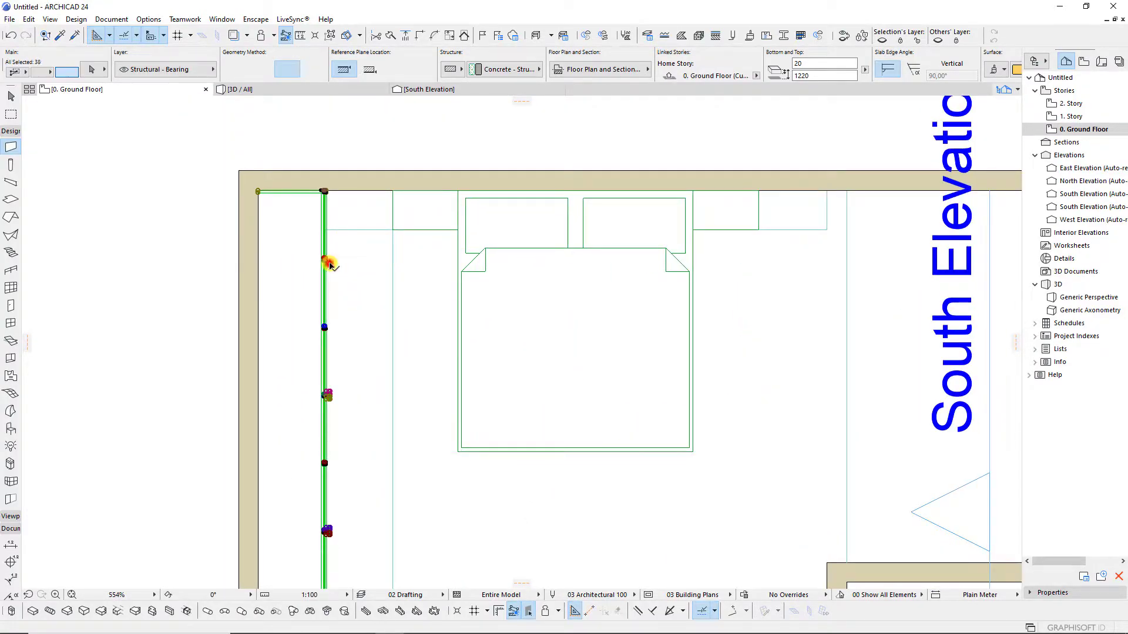
{"action": "scroll", "coordinate": [327, 262], "scroll_direction": "up", "scroll_amount": 2}
{"action": "left_click", "coordinate": [329, 264], "text": "shift"}
{"action": "scroll", "coordinate": [347, 270], "scroll_direction": "down", "scroll_amount": 2}
{"action": "scroll", "coordinate": [395, 294], "scroll_direction": "down", "scroll_amount": 4}
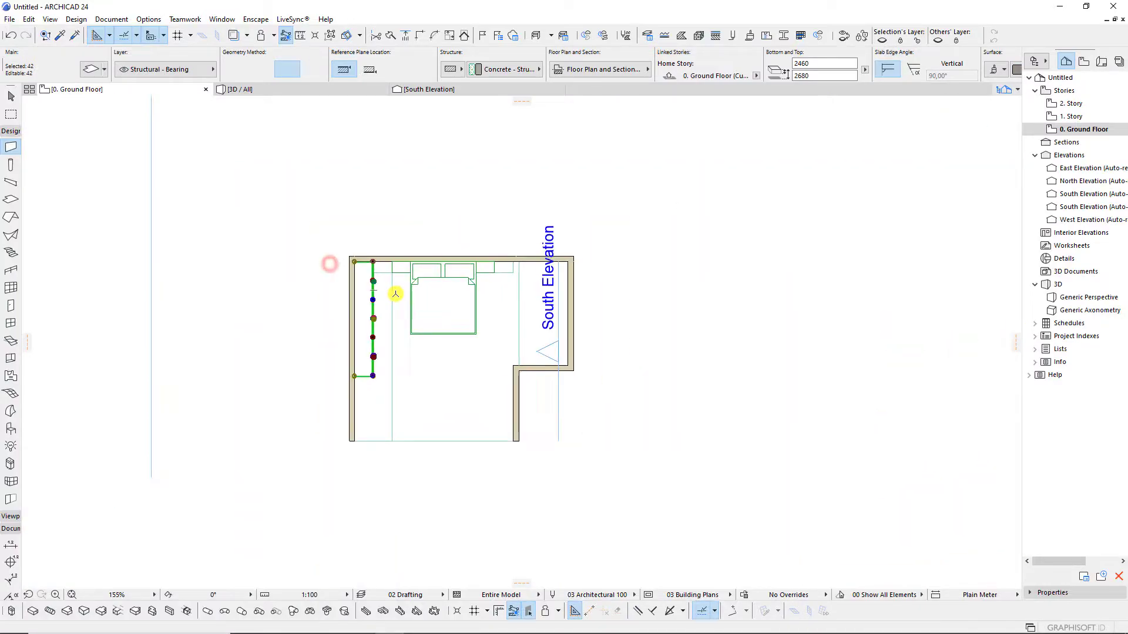
Mirror-copy the selected wardrobe elements across a vertical axis to the room's right side.
{"action": "key", "text": "ctrl+m"}
{"action": "left_click", "coordinate": [433, 323]}
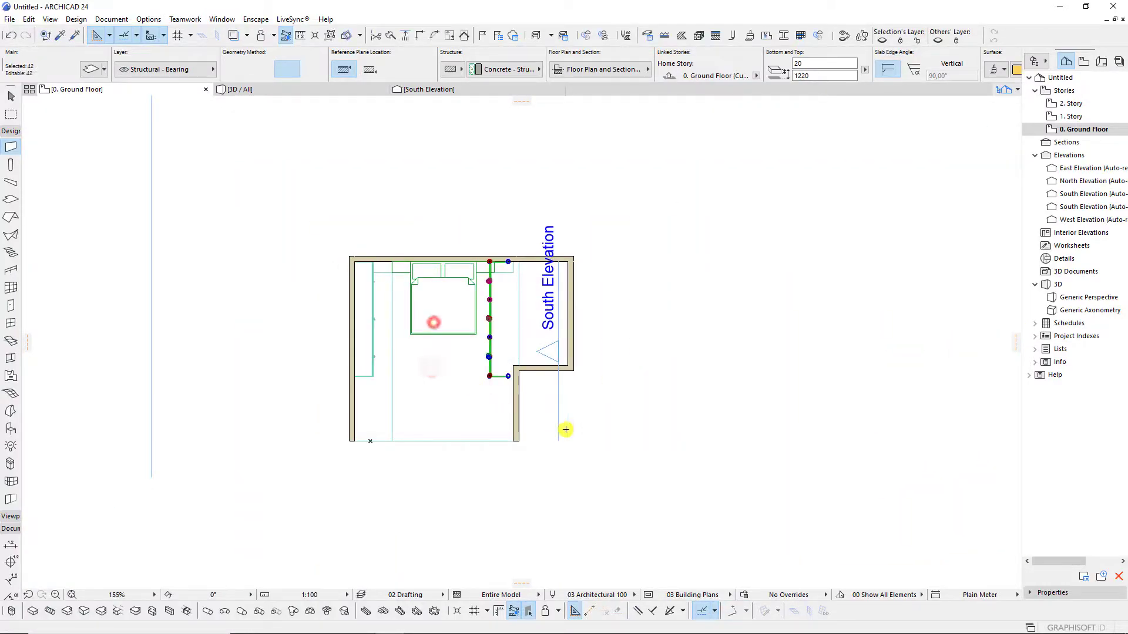
{"action": "scroll", "coordinate": [529, 388], "scroll_direction": "up", "scroll_amount": 2}
{"action": "scroll", "coordinate": [496, 373], "scroll_direction": "up", "scroll_amount": 3}
Move the mirrored wardrobe so it sits against the inner wall corner.
{"action": "key", "text": "ctrl+d"}
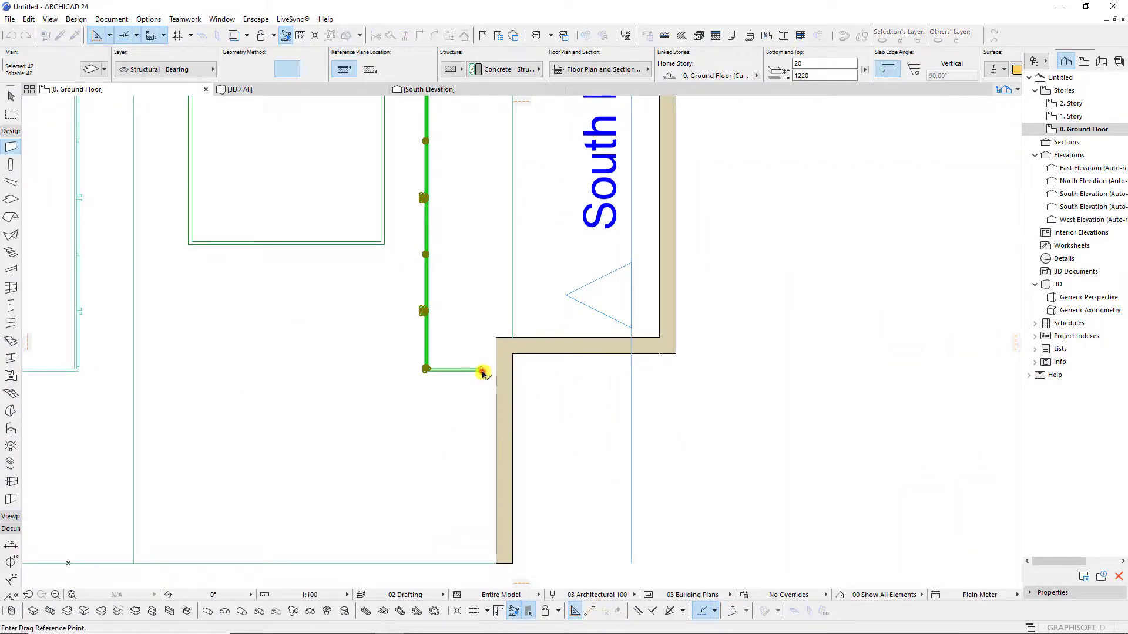
{"action": "left_click", "coordinate": [482, 371]}
{"action": "left_click", "coordinate": [661, 342]}
{"action": "left_click", "coordinate": [682, 408]}
Select the L-shaped corner wall and vertical wall and try moving the wall corner.
{"action": "left_click", "coordinate": [567, 344]}
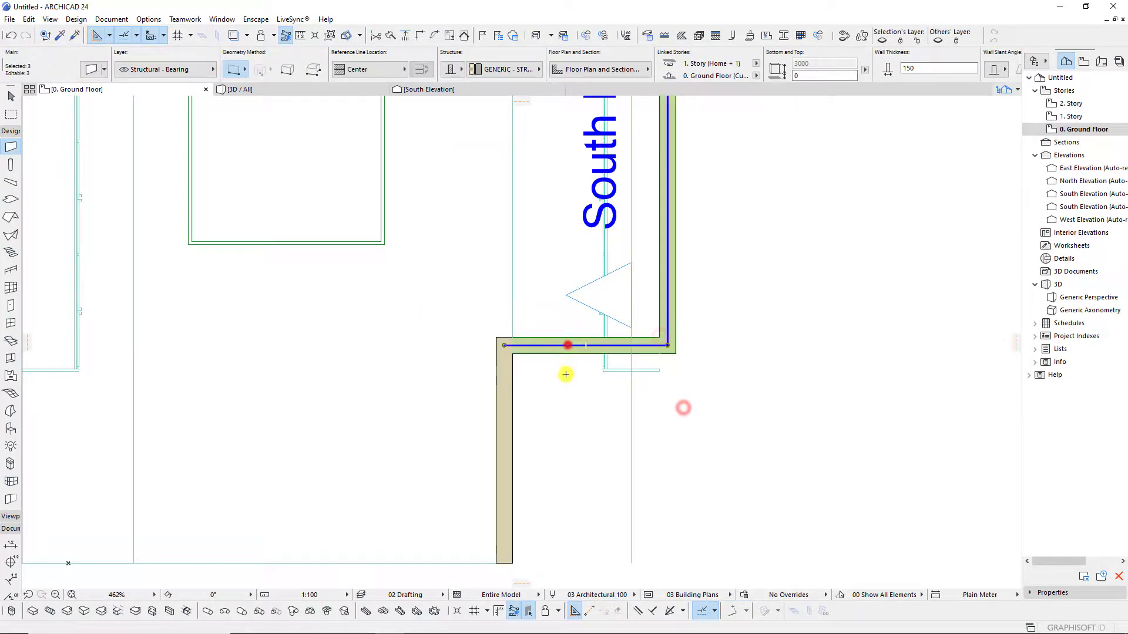
{"action": "left_click", "coordinate": [508, 382], "text": "shift"}
{"action": "middle_click_drag", "start_coordinate": [543, 346], "coordinate": [546, 309]}
{"action": "left_click", "coordinate": [546, 311]}
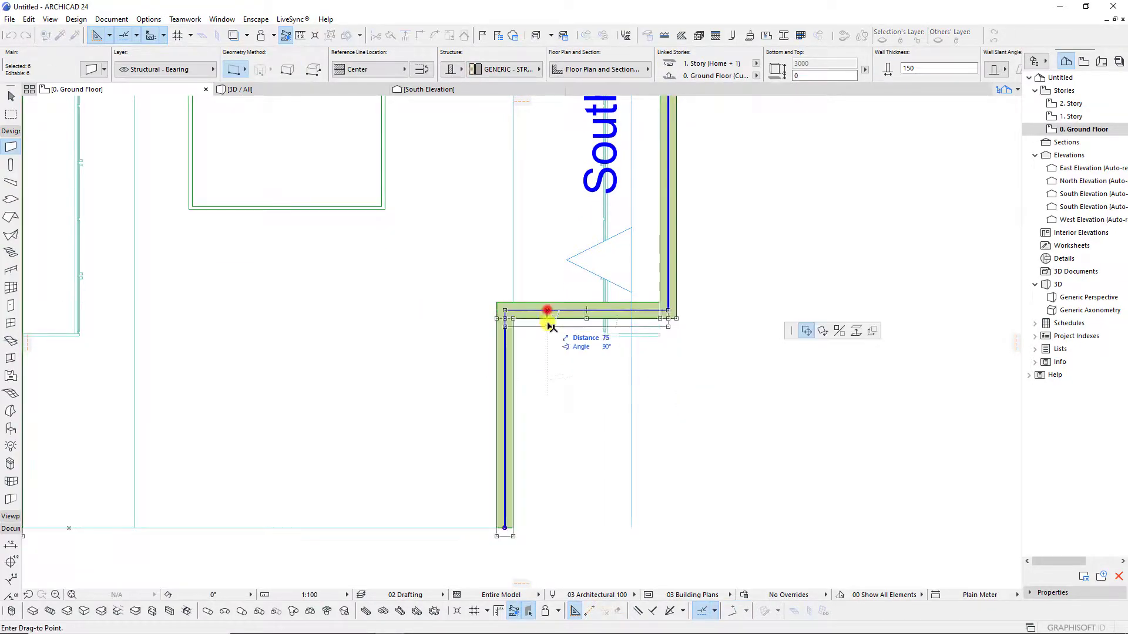
{"action": "key", "text": "Escape"}
{"action": "left_click", "coordinate": [541, 310]}
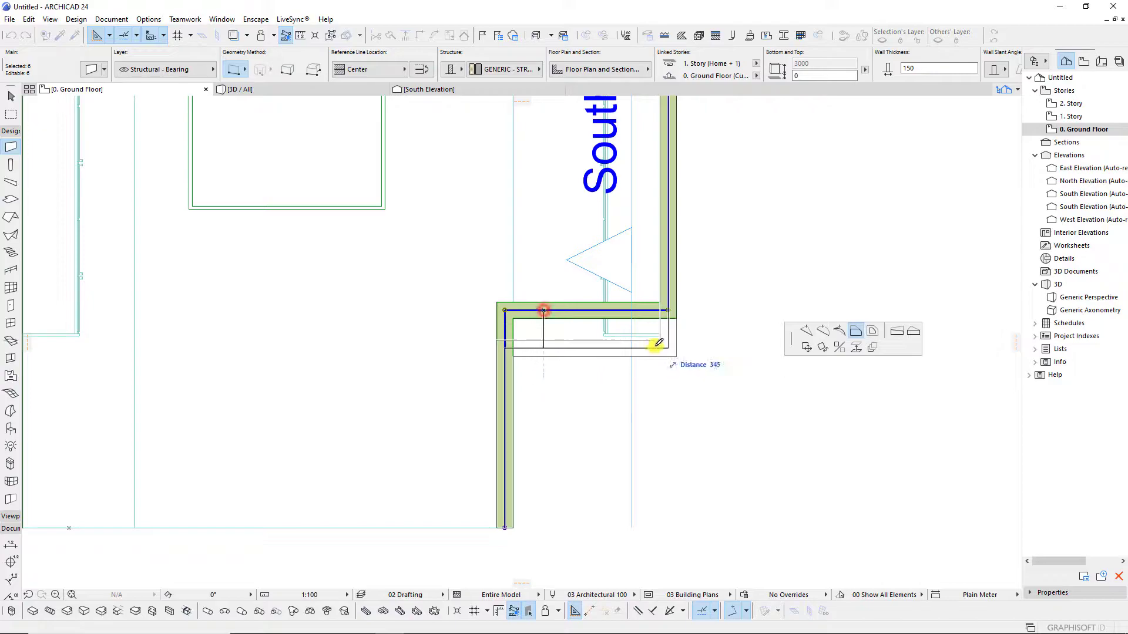
{"action": "key", "text": "Escape"}
Offset the horizontal segment of the stepped wall.
{"action": "scroll", "coordinate": [662, 351], "scroll_direction": "up", "scroll_amount": 3}
{"action": "left_click", "coordinate": [651, 370]}
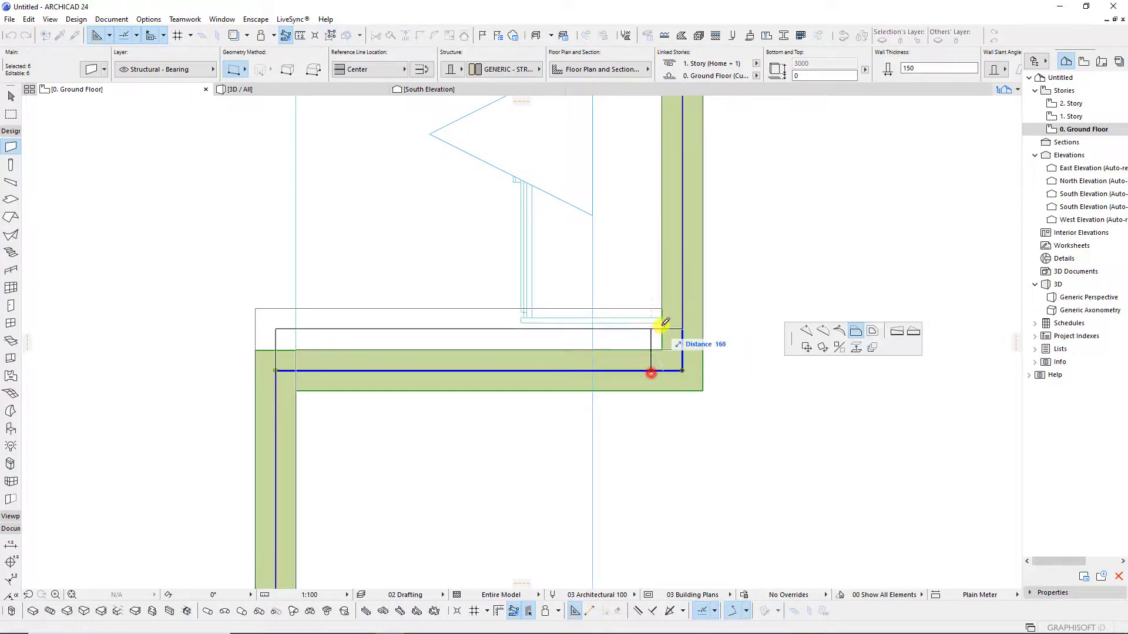
{"action": "key", "text": "Escape"}
{"action": "left_click", "coordinate": [717, 322]}
{"action": "key", "text": "Escape"}
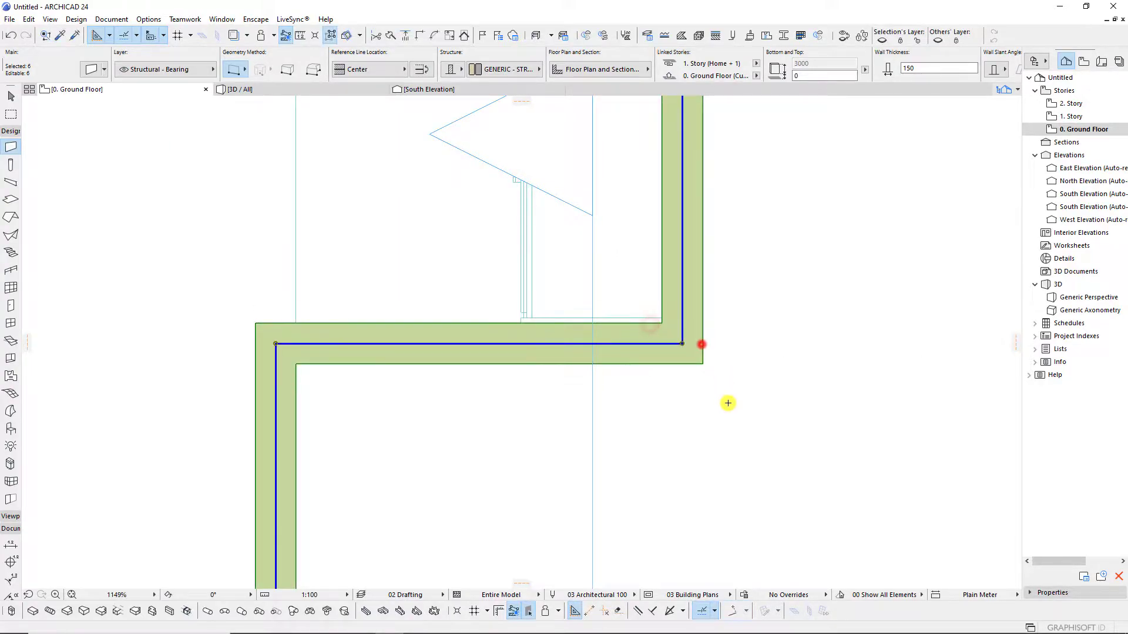
Orbit the 3D view of the whole model to face the bed wall and both wardrobes.
{"action": "key", "text": "Escape"}
{"action": "scroll", "coordinate": [566, 439], "scroll_direction": "down", "scroll_amount": 3}
{"action": "scroll", "coordinate": [565, 439], "scroll_direction": "down", "scroll_amount": 3}
{"action": "left_click", "coordinate": [329, 89]}
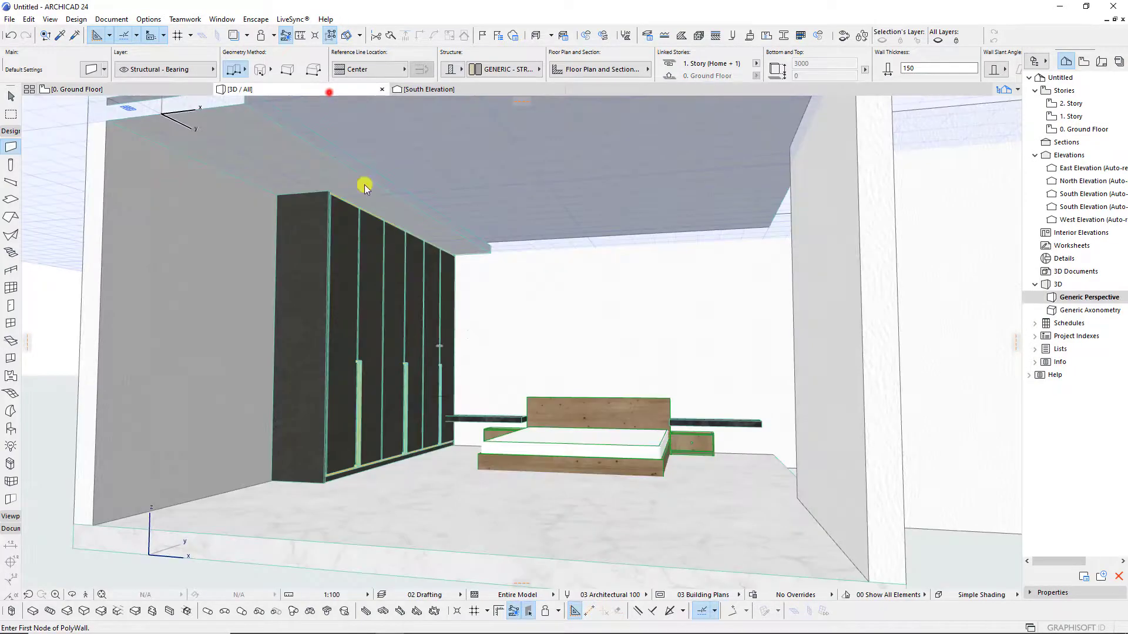
{"action": "mouse_move", "coordinate": [542, 435]}
{"action": "middle_mouse_down", "text": "shift"}
{"action": "mouse_move", "coordinate": [655, 431]}
{"action": "mouse_move", "coordinate": [576, 473]}
{"action": "mouse_move", "coordinate": [609, 459]}
{"action": "mouse_move", "coordinate": [655, 487]}
{"action": "middle_mouse_up", "text": "shift"}
On the ground floor plan, add a rectangle to the floor slab over the right alcove.
{"action": "key", "text": "F2"}
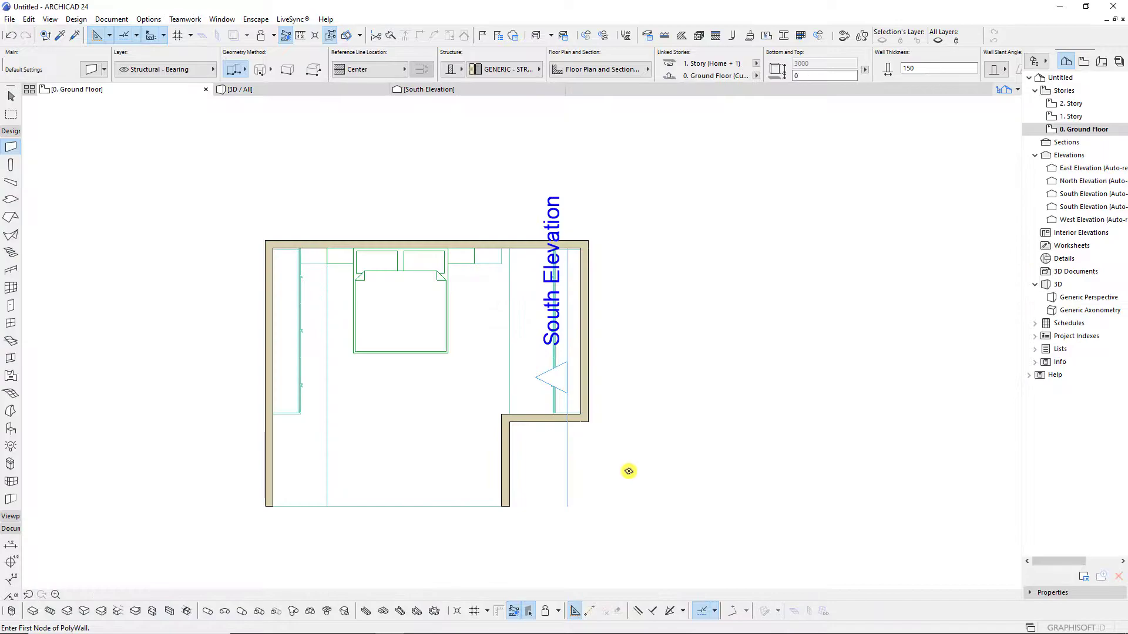
{"action": "left_click", "coordinate": [506, 334]}
{"action": "left_click", "coordinate": [509, 254]}
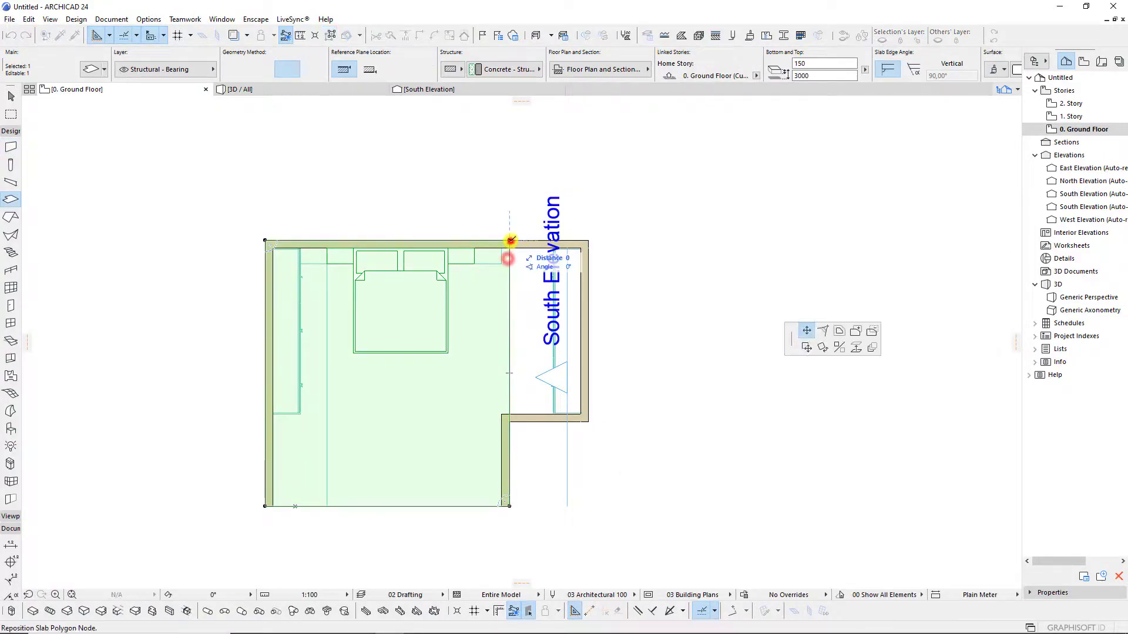
{"action": "left_click", "coordinate": [855, 330]}
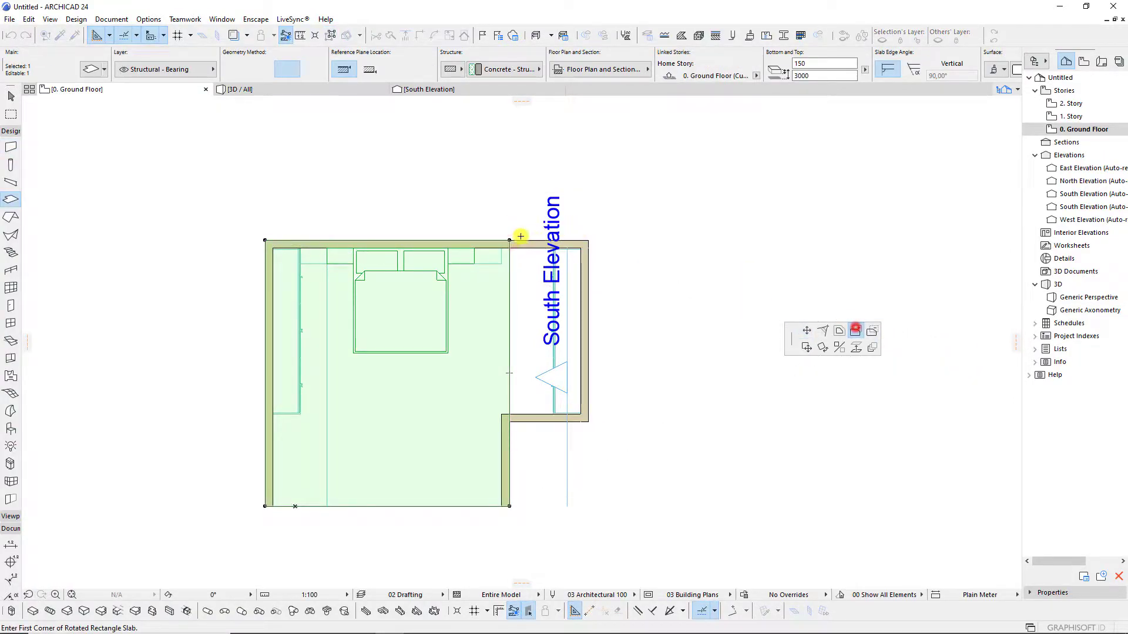
{"action": "left_click", "coordinate": [588, 241]}
{"action": "left_click", "coordinate": [587, 423]}
{"action": "left_click", "coordinate": [650, 425]}
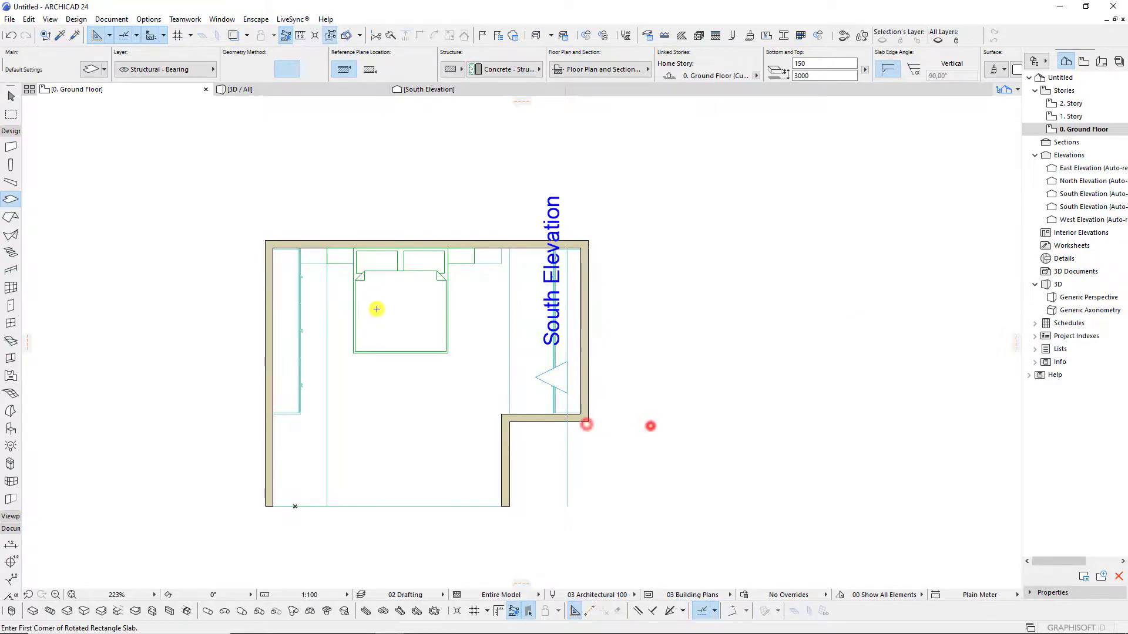
Re-extend the slab over the alcove and start a new rectangular slab at its top-right corner.
{"action": "left_click", "coordinate": [509, 310]}
{"action": "left_click", "coordinate": [510, 240]}
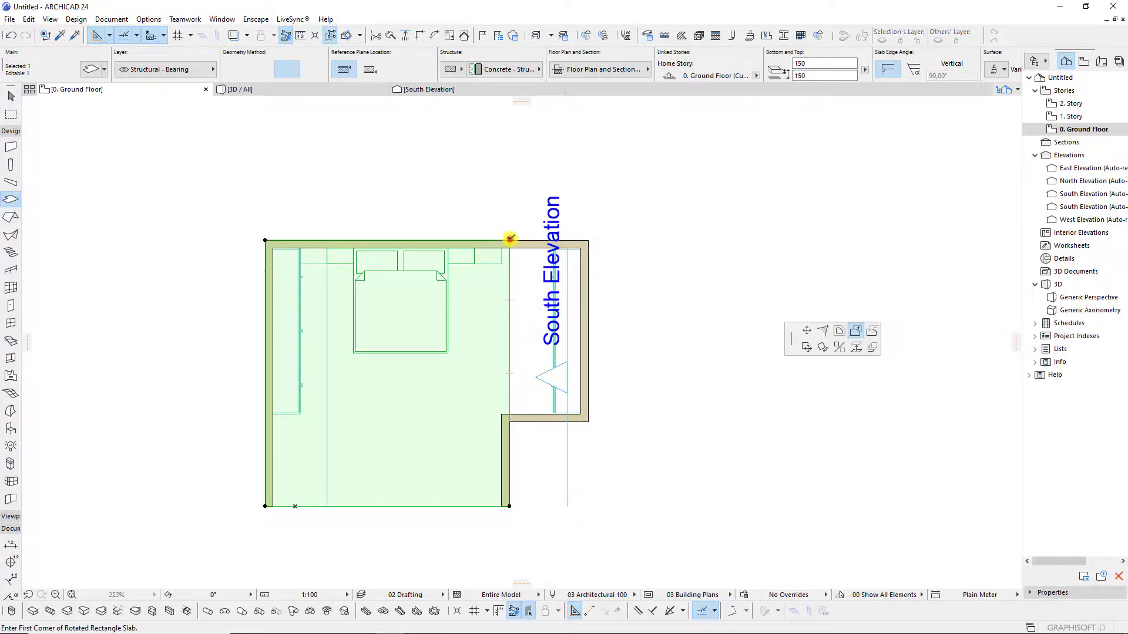
{"action": "left_click", "coordinate": [588, 240]}
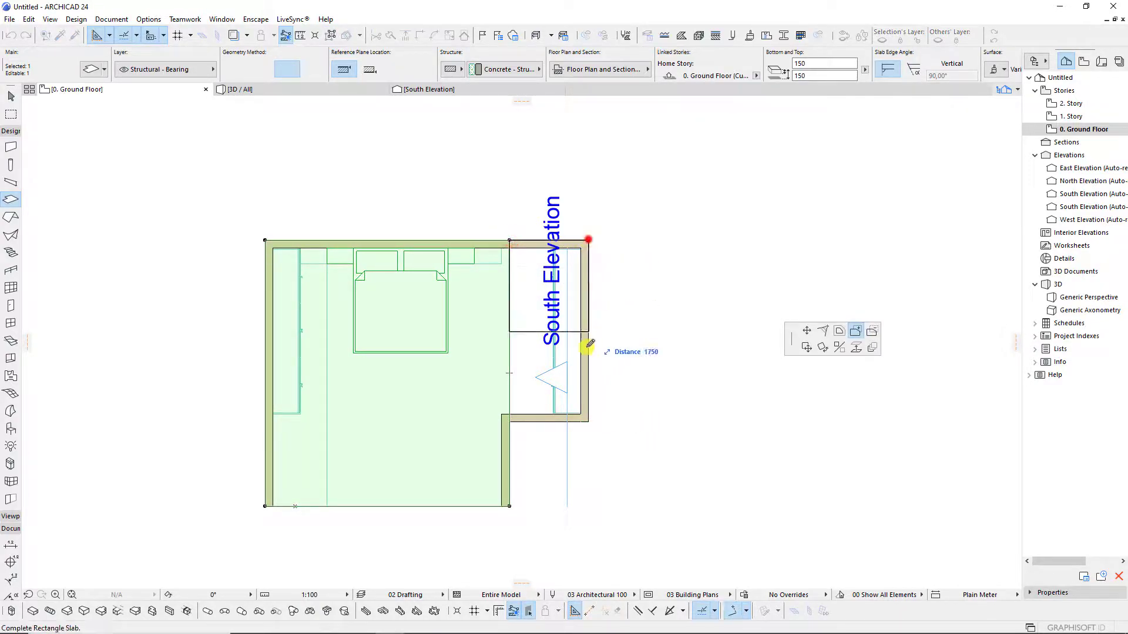
{"action": "left_click", "coordinate": [588, 418]}
{"action": "left_click", "coordinate": [326, 347]}
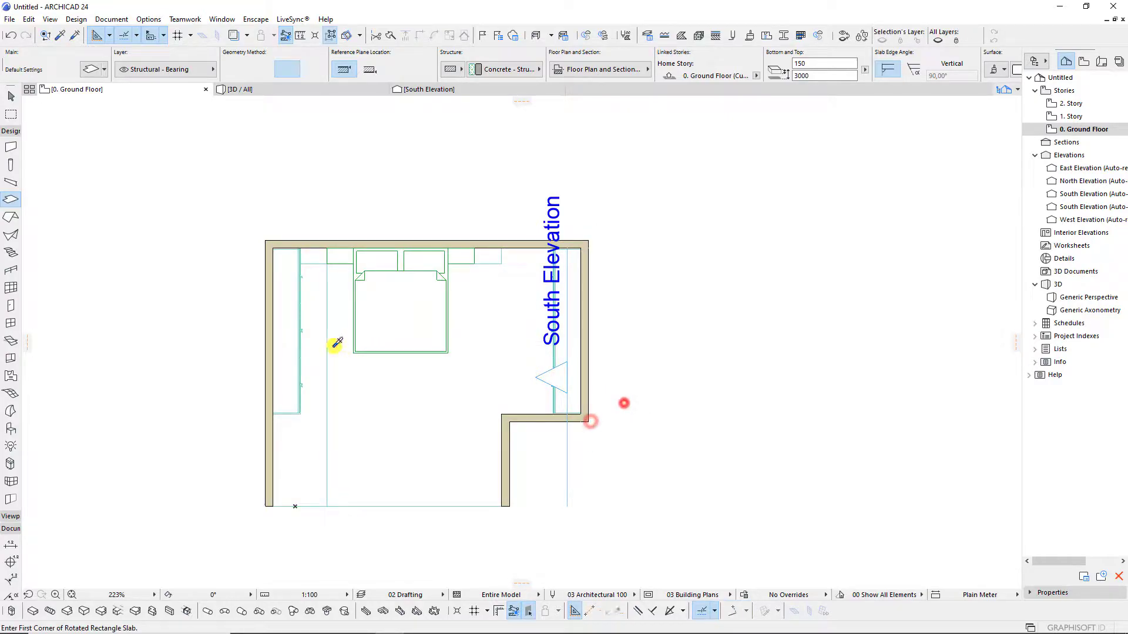
{"action": "left_click", "coordinate": [588, 239]}
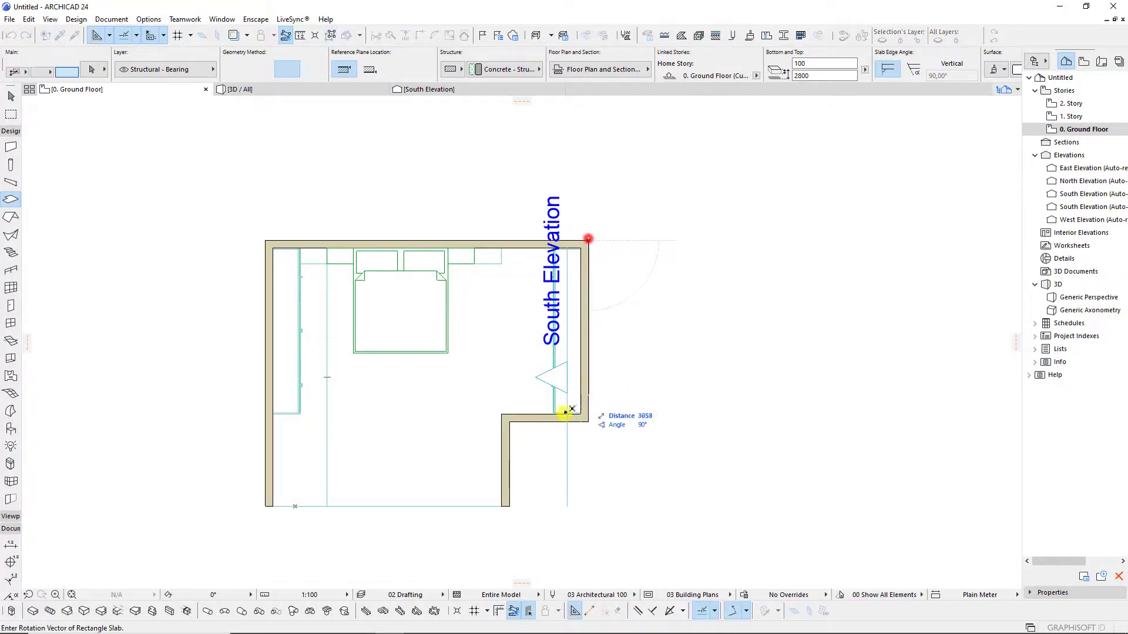
{"action": "left_click", "coordinate": [510, 419]}
{"action": "scroll", "coordinate": [343, 256], "scroll_direction": "up", "scroll_amount": 1}
{"action": "left_click", "coordinate": [291, 90]}
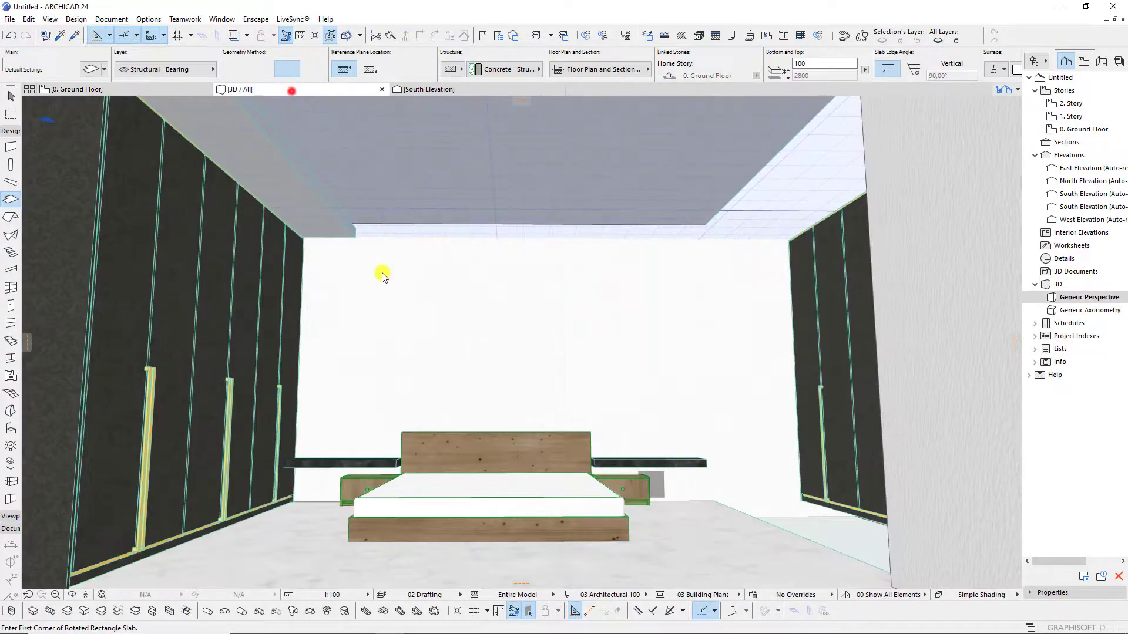
{"action": "mouse_move", "coordinate": [478, 412]}
{"action": "middle_mouse_down", "text": "shift"}
{"action": "mouse_move", "coordinate": [506, 411]}
{"action": "mouse_move", "coordinate": [471, 421]}
{"action": "mouse_move", "coordinate": [436, 372]}
{"action": "mouse_move", "coordinate": [554, 330]}
{"action": "mouse_move", "coordinate": [612, 272]}
{"action": "middle_mouse_up", "text": "shift"}
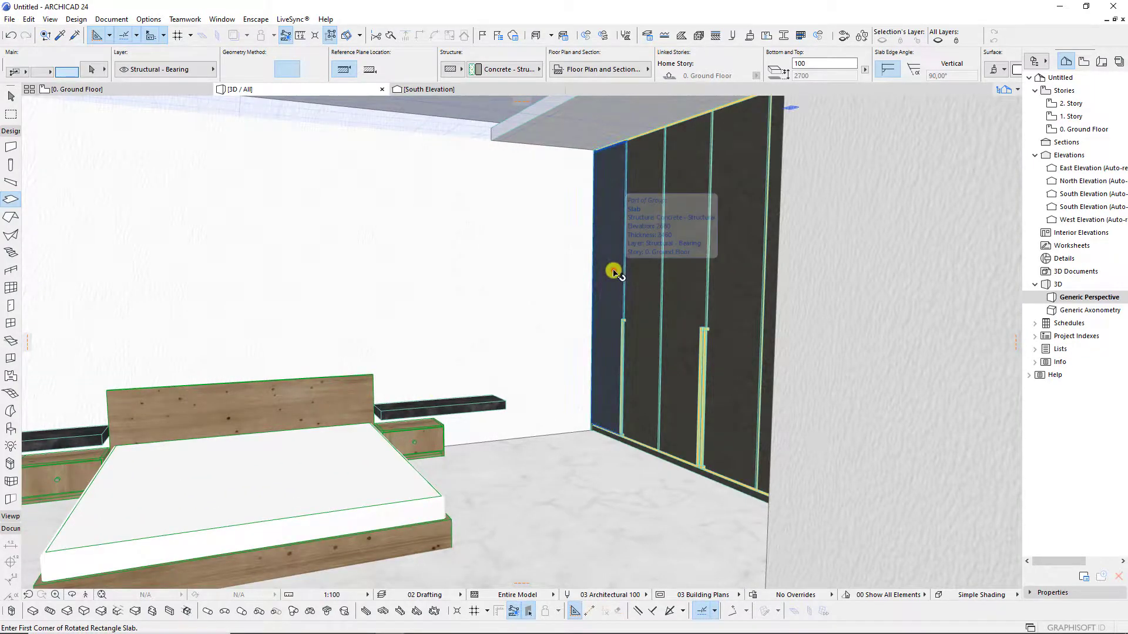
{"action": "left_click", "coordinate": [613, 272]}
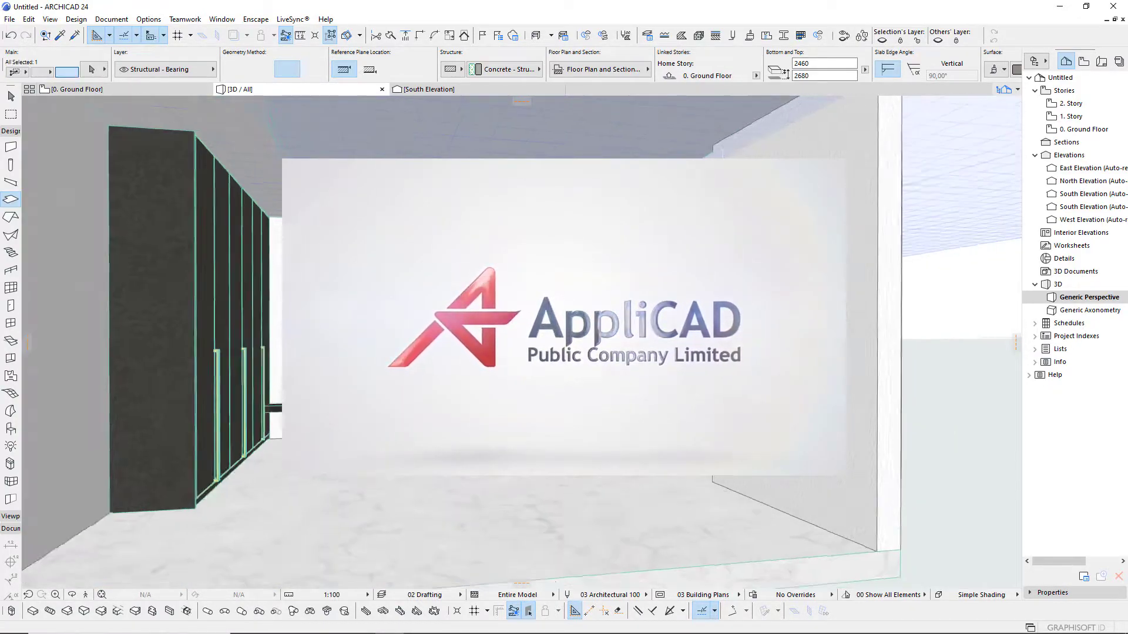
{"action": "scroll", "coordinate": [559, 411], "scroll_direction": "up", "scroll_amount": 3}
{"action": "scroll", "coordinate": [535, 364], "scroll_direction": "up", "scroll_amount": 3}
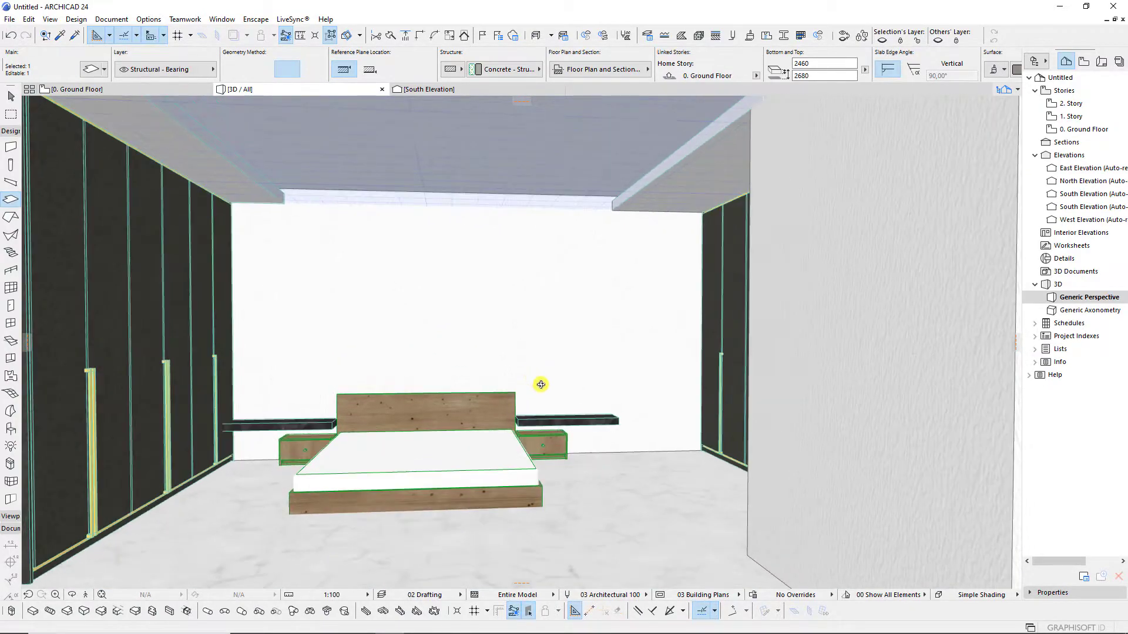
{"action": "scroll", "coordinate": [540, 385], "scroll_direction": "up", "scroll_amount": 1}
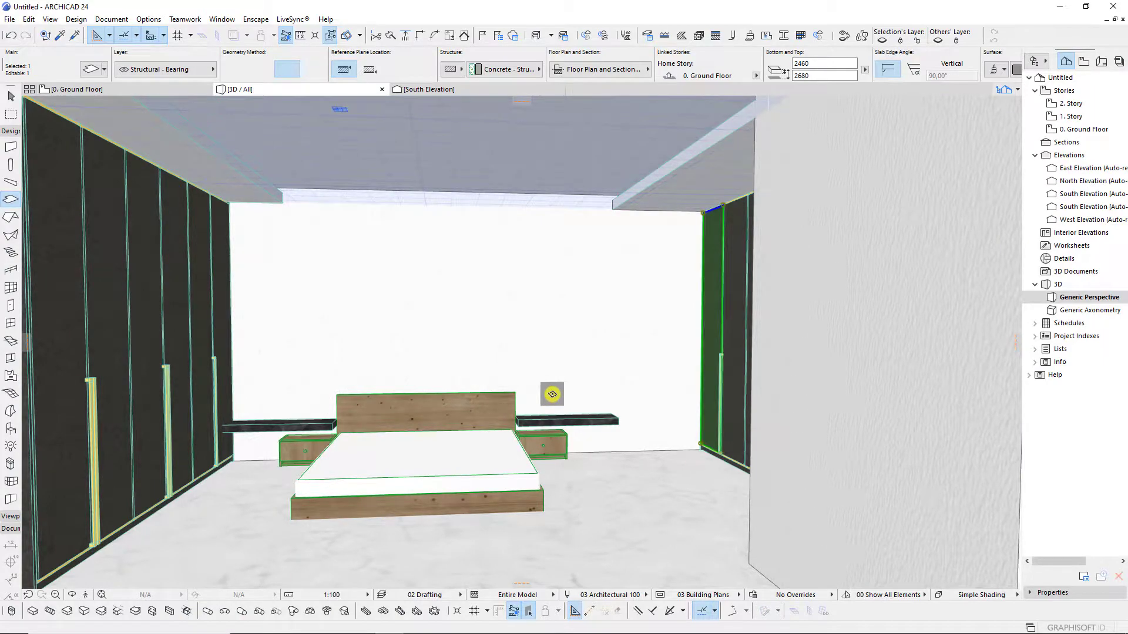
{"action": "key", "text": "F2"}
Draw a 10-wide rotated rectangle slab at the top-wall corner.
{"action": "scroll", "coordinate": [588, 312], "scroll_direction": "up", "scroll_amount": 1}
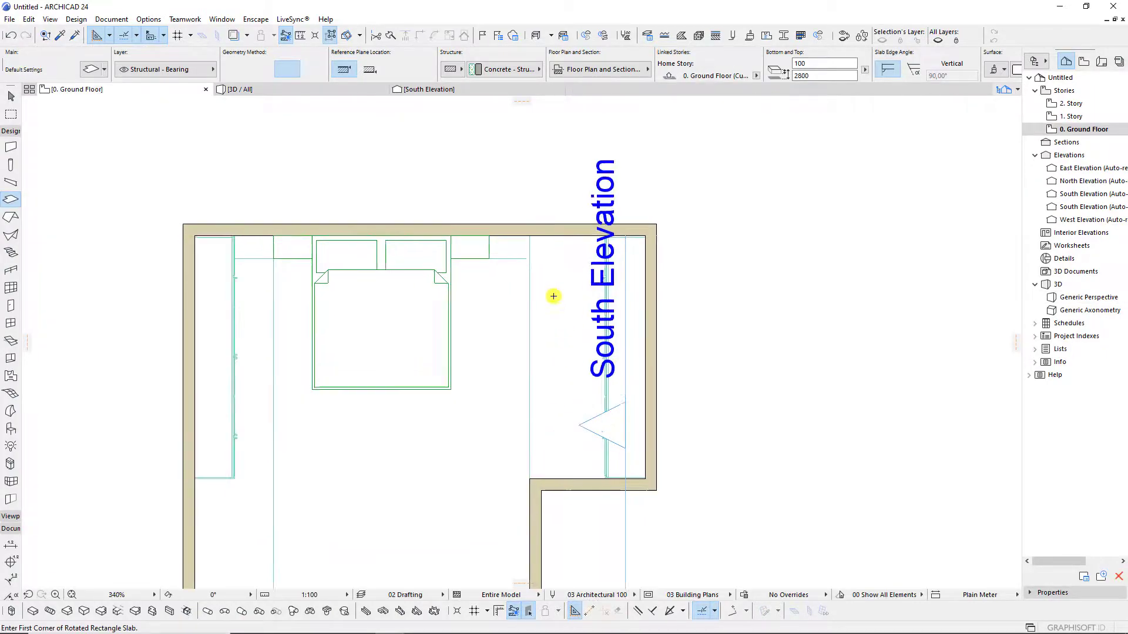
{"action": "scroll", "coordinate": [582, 276], "scroll_direction": "up", "scroll_amount": 1}
{"action": "scroll", "coordinate": [569, 252], "scroll_direction": "up", "scroll_amount": 1}
{"action": "left_click", "coordinate": [645, 192]}
{"action": "scroll", "coordinate": [644, 254], "scroll_direction": "up", "scroll_amount": 2}
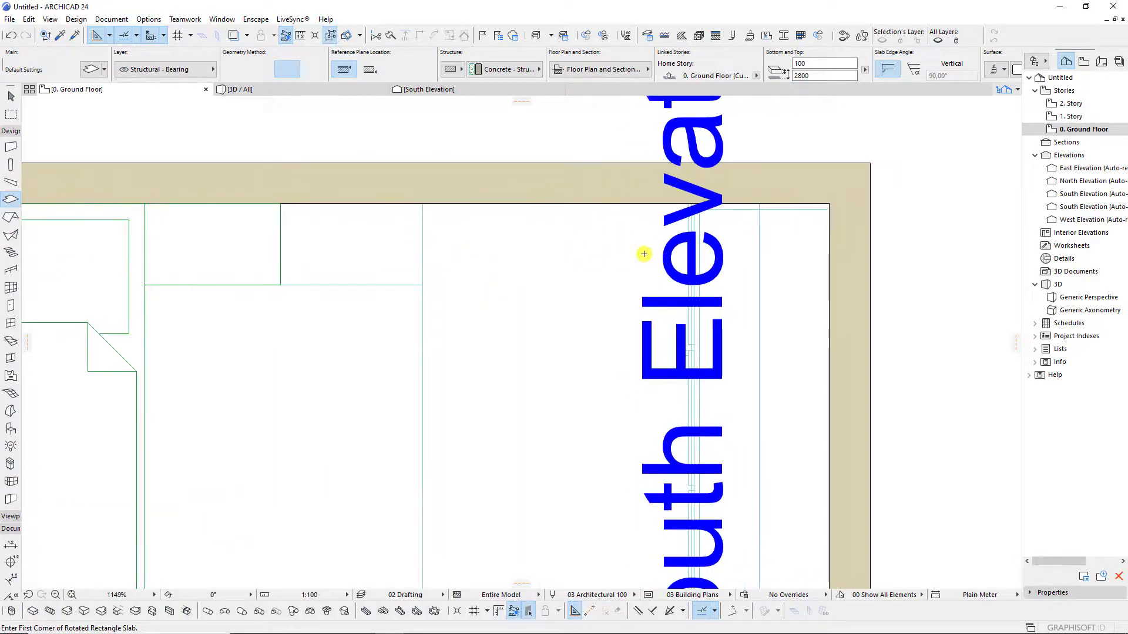
{"action": "scroll", "coordinate": [701, 346], "scroll_direction": "up", "scroll_amount": 3}
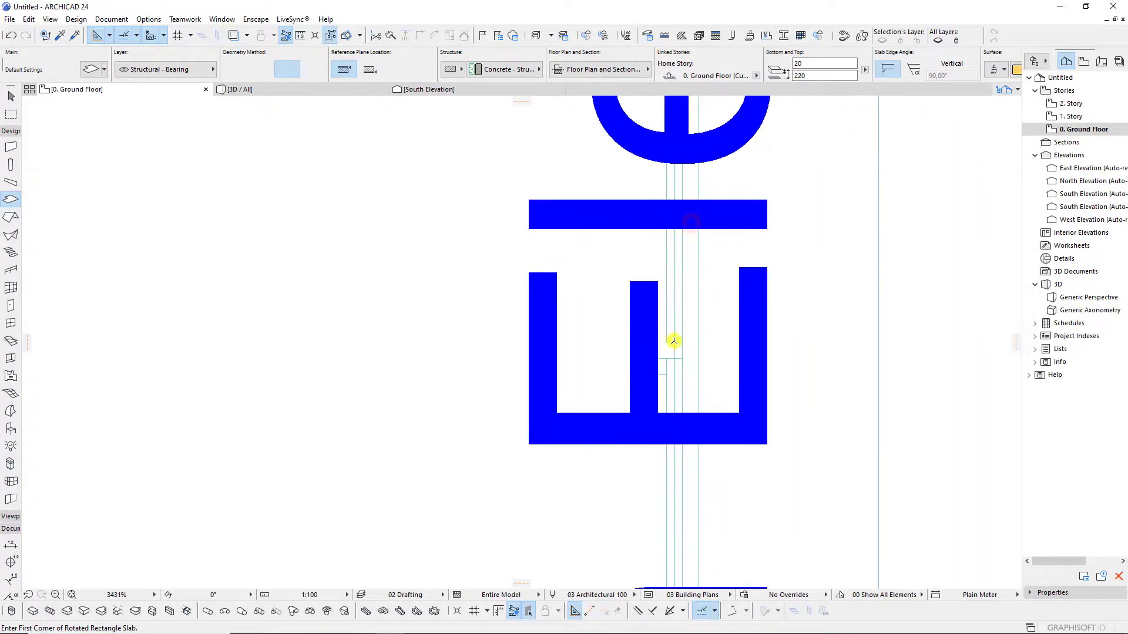
{"action": "scroll", "coordinate": [702, 305], "scroll_direction": "up", "scroll_amount": 2}
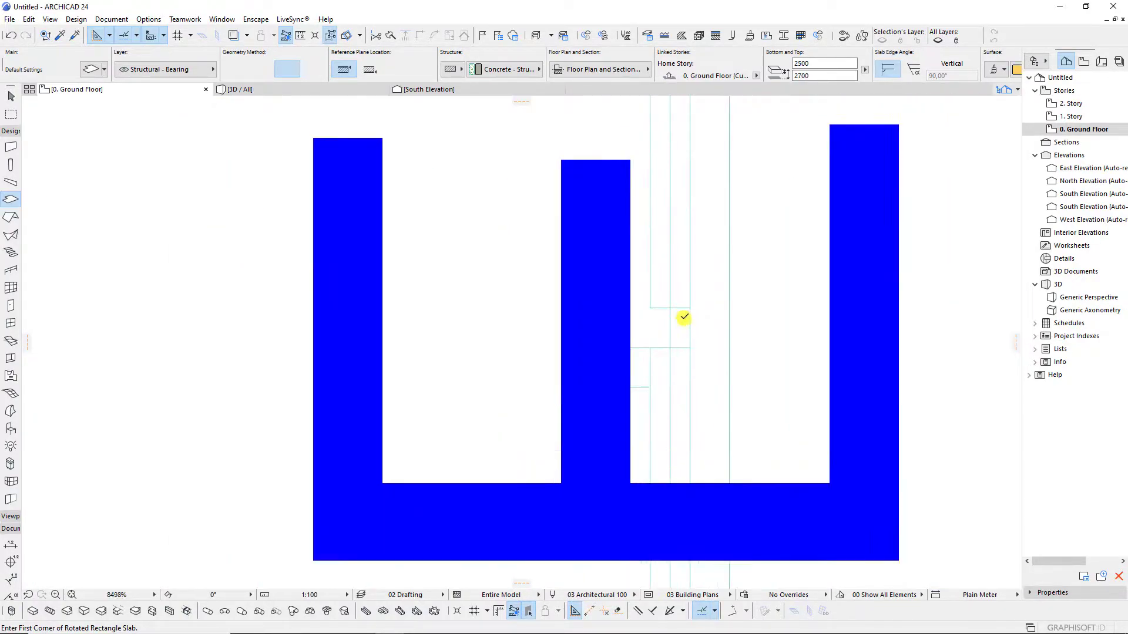
{"action": "scroll", "coordinate": [670, 318], "scroll_direction": "down", "scroll_amount": 1}
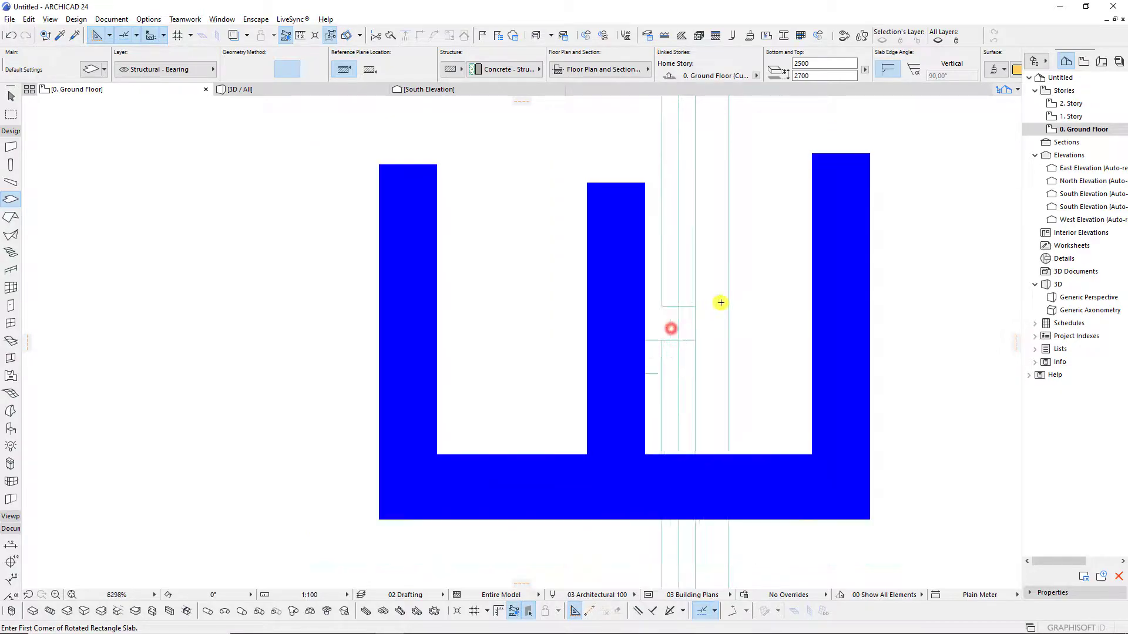
{"action": "scroll", "coordinate": [587, 268], "scroll_direction": "down", "scroll_amount": 3}
{"action": "scroll", "coordinate": [588, 268], "scroll_direction": "down", "scroll_amount": 3}
{"action": "scroll", "coordinate": [498, 535], "scroll_direction": "down", "scroll_amount": 2}
{"action": "scroll", "coordinate": [506, 522], "scroll_direction": "up", "scroll_amount": 3}
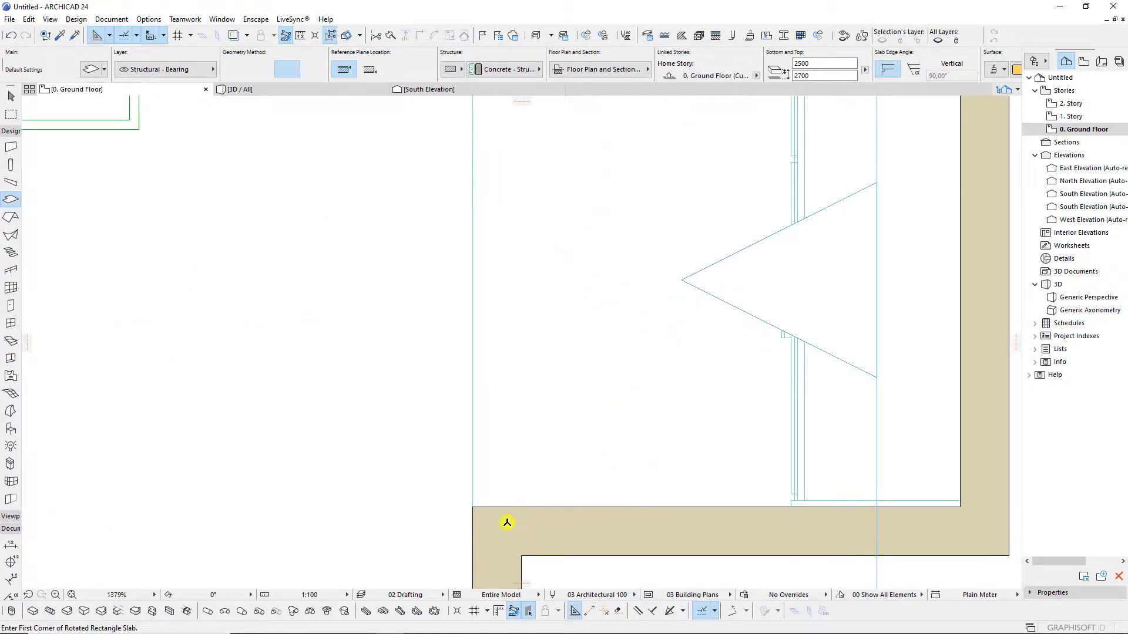
{"action": "scroll", "coordinate": [507, 528], "scroll_direction": "down", "scroll_amount": 2}
{"action": "scroll", "coordinate": [502, 330], "scroll_direction": "up", "scroll_amount": 1}
{"action": "scroll", "coordinate": [484, 297], "scroll_direction": "up", "scroll_amount": 1}
{"action": "left_click", "coordinate": [481, 292]}
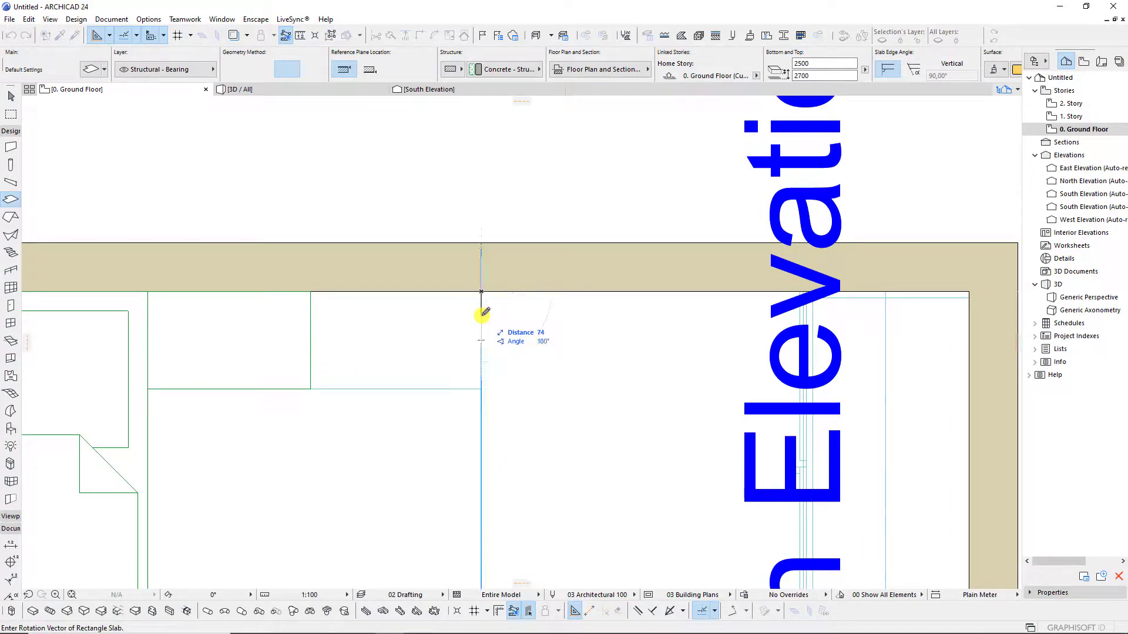
{"action": "key", "text": "Return"}
{"action": "type", "text": "10"}
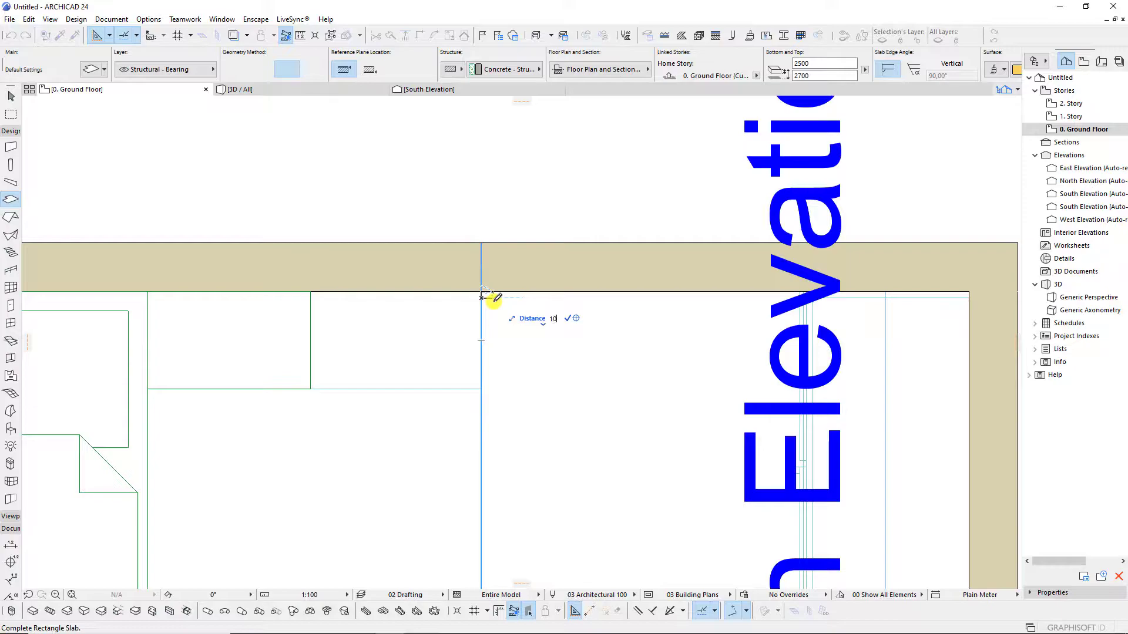
{"action": "key", "text": "Return"}
Place a copy of the small slab beside the original.
{"action": "scroll", "coordinate": [487, 297], "scroll_direction": "up", "scroll_amount": 2}
{"action": "left_click", "coordinate": [484, 295], "text": "shift"}
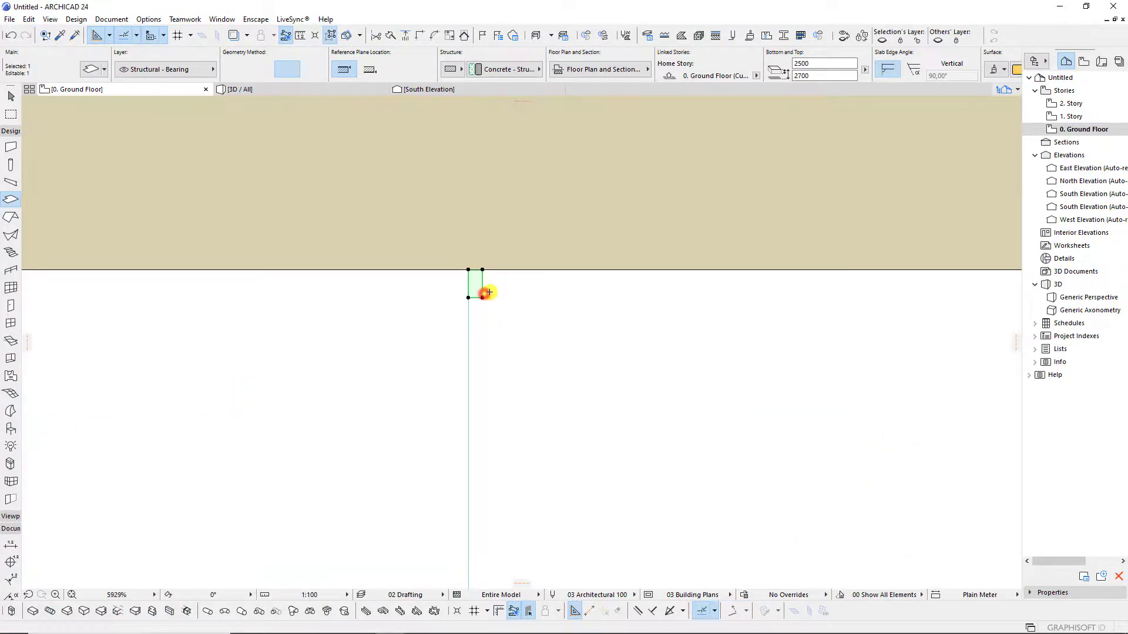
{"action": "key", "text": "ctrl+d"}
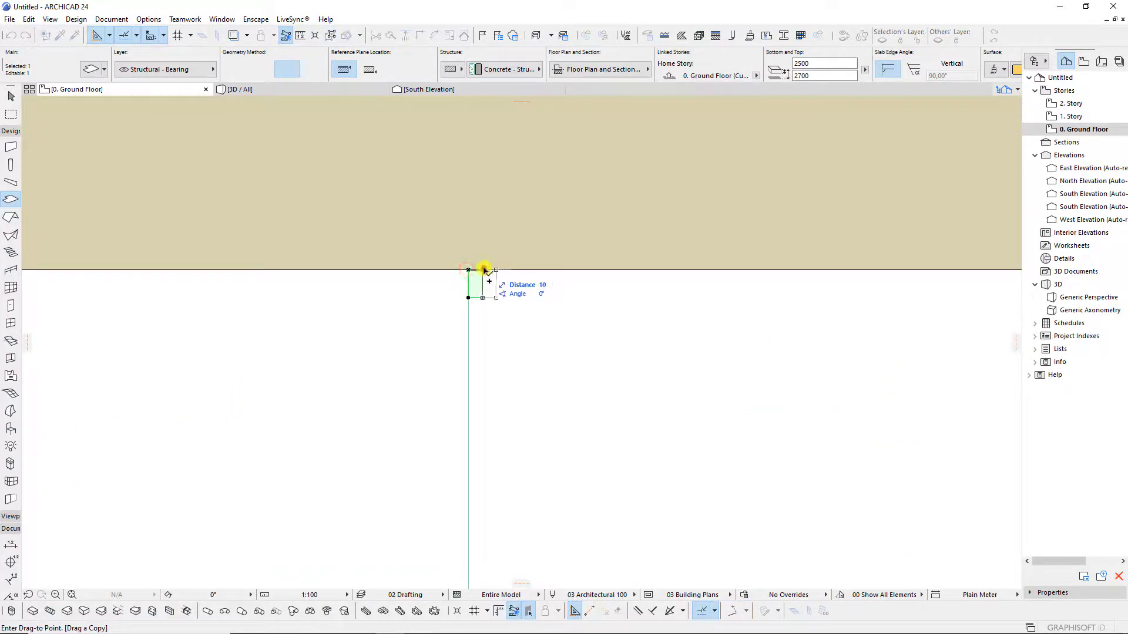
{"action": "left_click", "coordinate": [484, 269]}
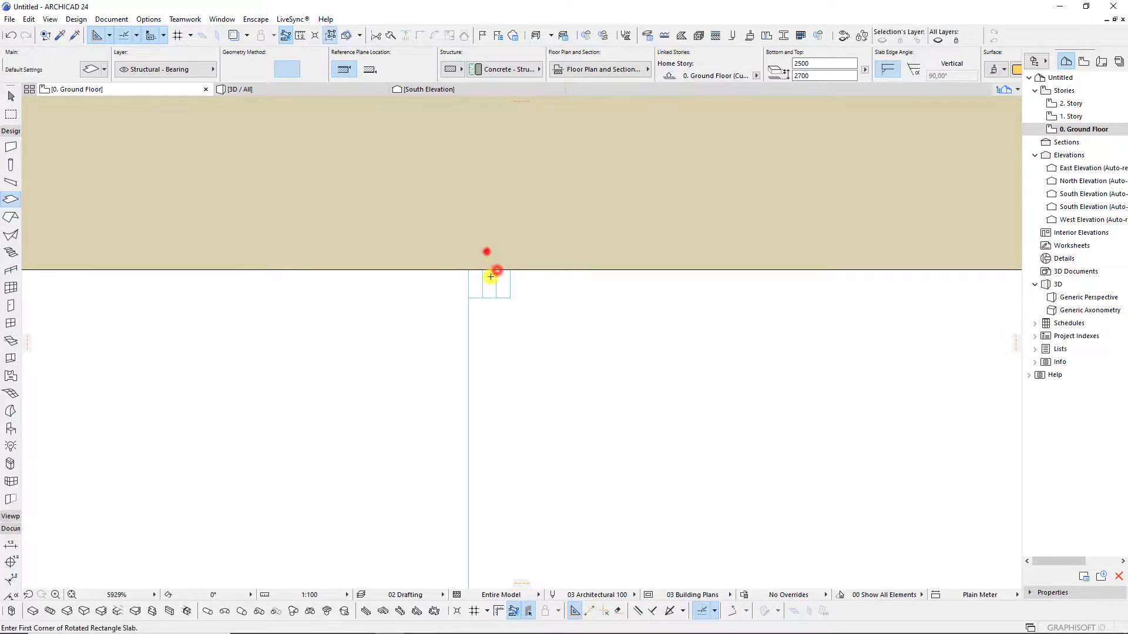
Offset the slab copy's edge by 500 to stretch it downward.
{"action": "left_click", "coordinate": [487, 298]}
{"action": "scroll", "coordinate": [489, 268], "scroll_direction": "down", "scroll_amount": 2}
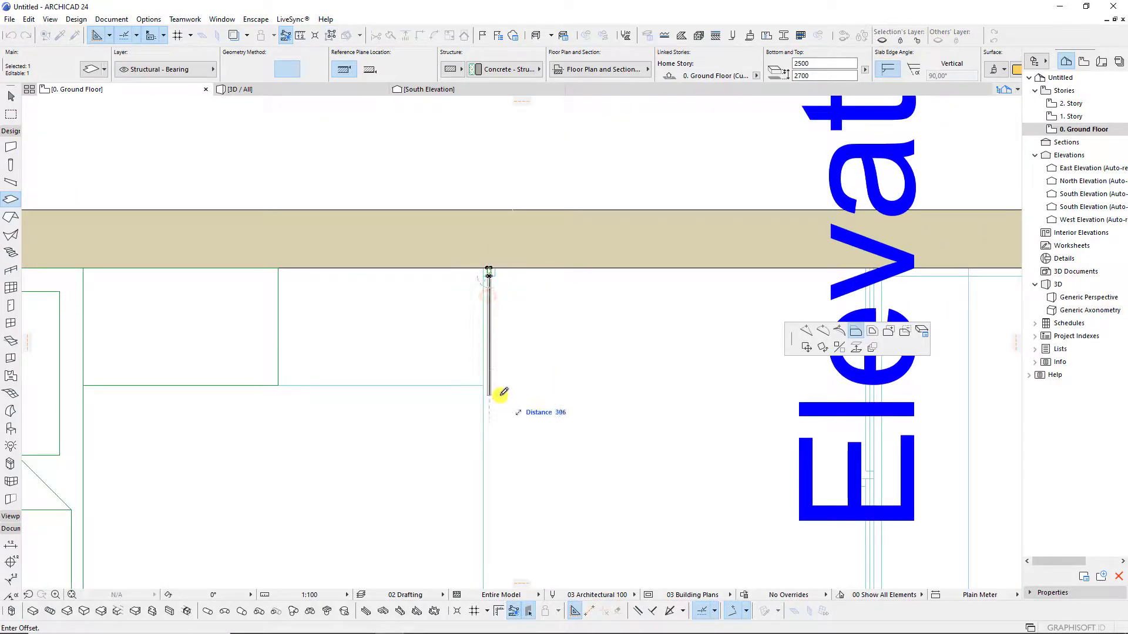
{"action": "key", "text": "Return"}
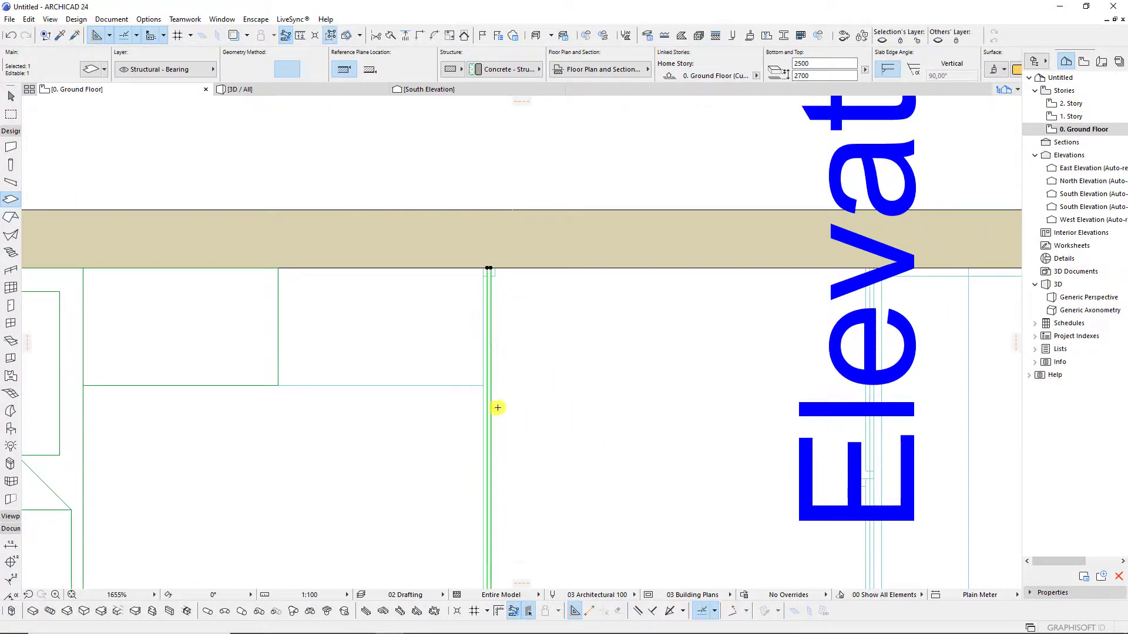
{"action": "scroll", "coordinate": [499, 406], "scroll_direction": "down", "scroll_amount": 3}
{"action": "scroll", "coordinate": [540, 368], "scroll_direction": "down", "scroll_amount": 2}
{"action": "key", "text": "ctrl+z"}
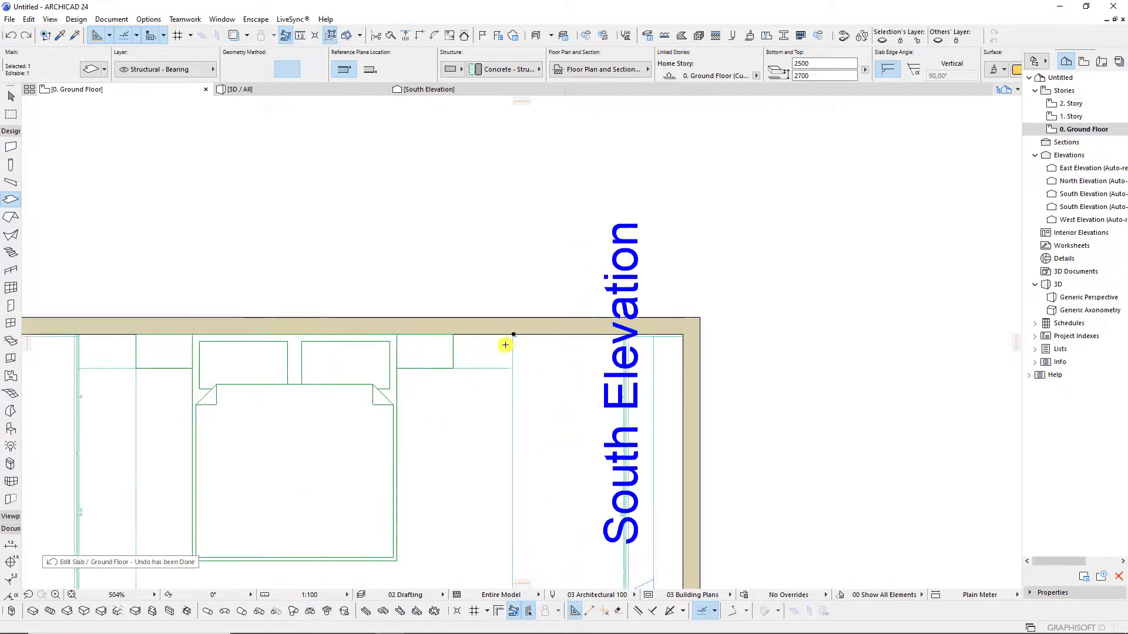
{"action": "scroll", "coordinate": [506, 345], "scroll_direction": "up", "scroll_amount": 3}
{"action": "scroll", "coordinate": [523, 308], "scroll_direction": "up", "scroll_amount": 3}
{"action": "left_click", "coordinate": [520, 303]}
{"action": "type", "text": "500"}
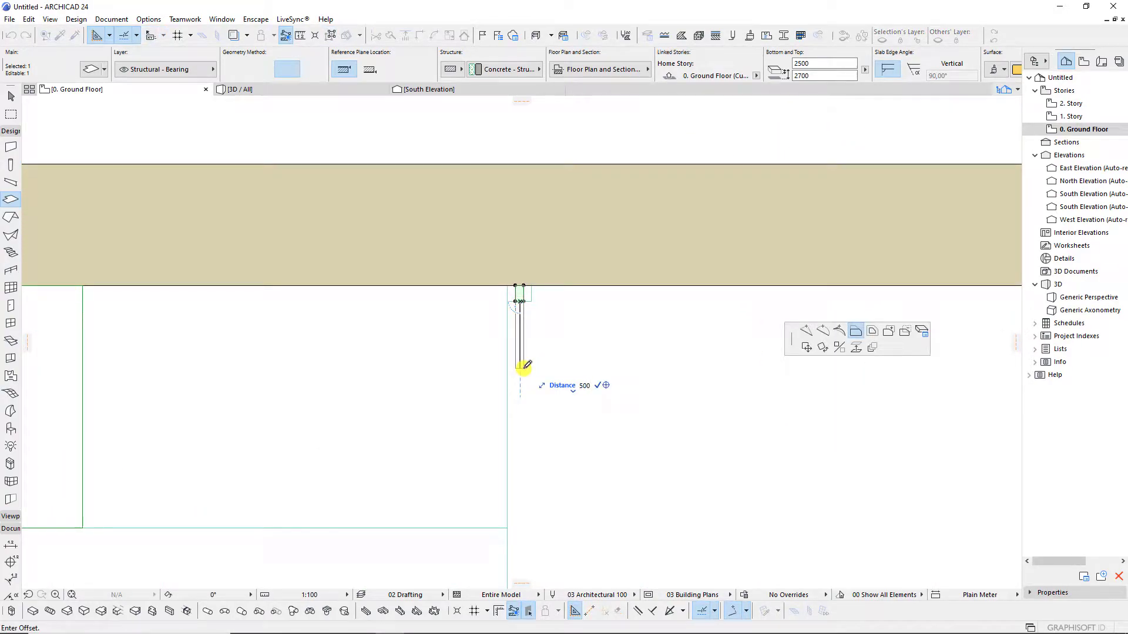
{"action": "left_click", "coordinate": [525, 366]}
Align the slab's edge with the wall and select only the trim slab.
{"action": "scroll", "coordinate": [517, 253], "scroll_direction": "down", "scroll_amount": 2}
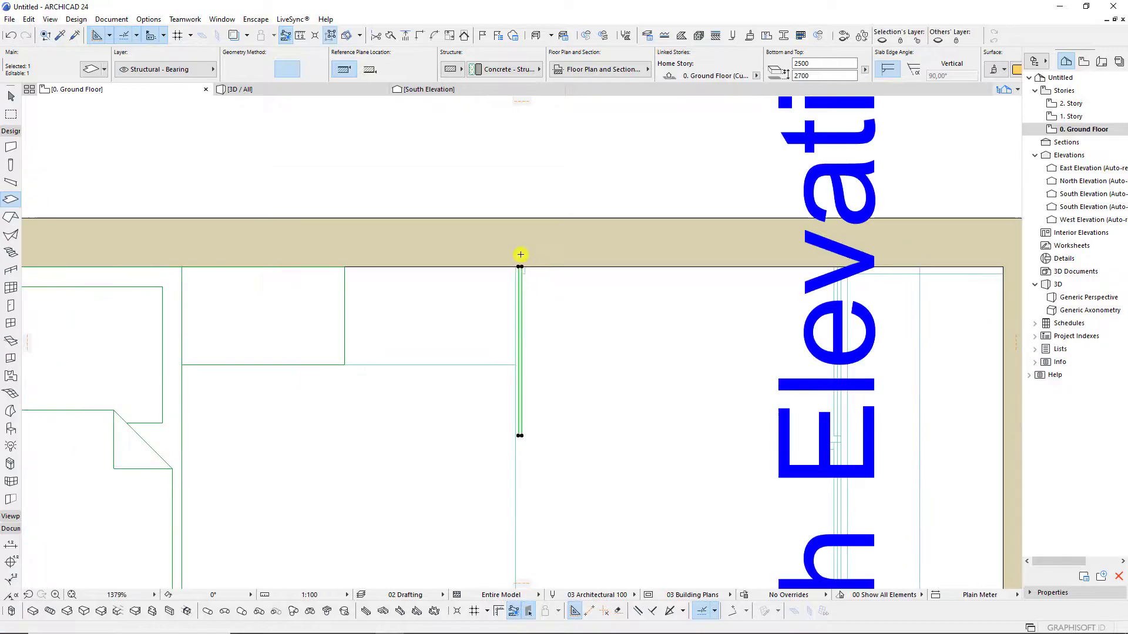
{"action": "scroll", "coordinate": [524, 289], "scroll_direction": "up", "scroll_amount": 1}
{"action": "scroll", "coordinate": [506, 225], "scroll_direction": "up", "scroll_amount": 4}
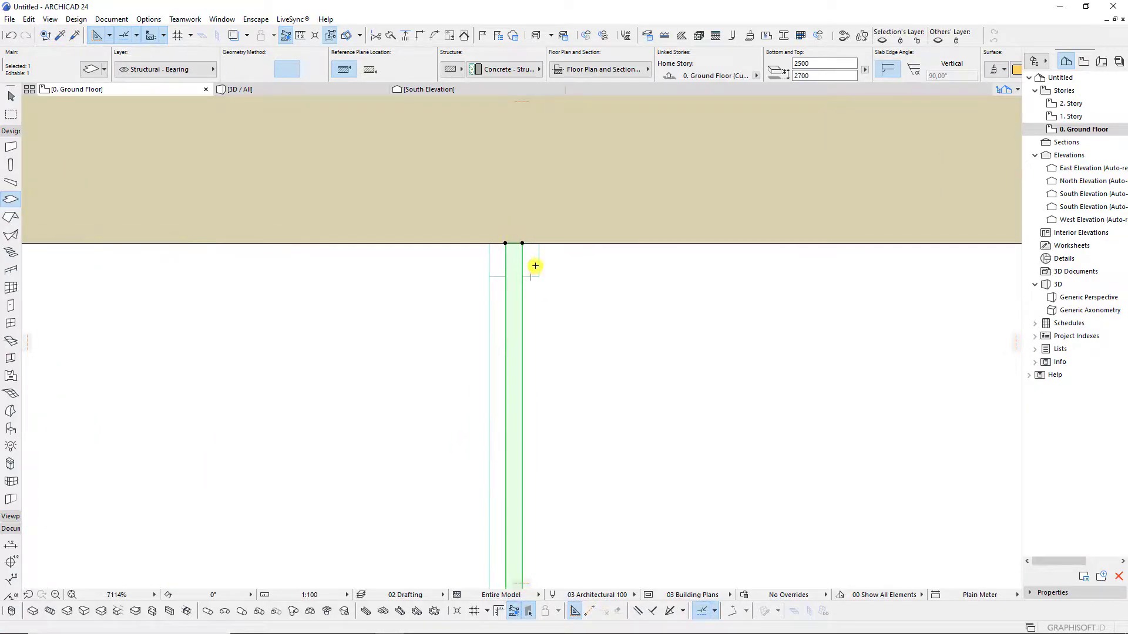
{"action": "left_click_drag", "start_coordinate": [523, 244], "coordinate": [524, 257]}
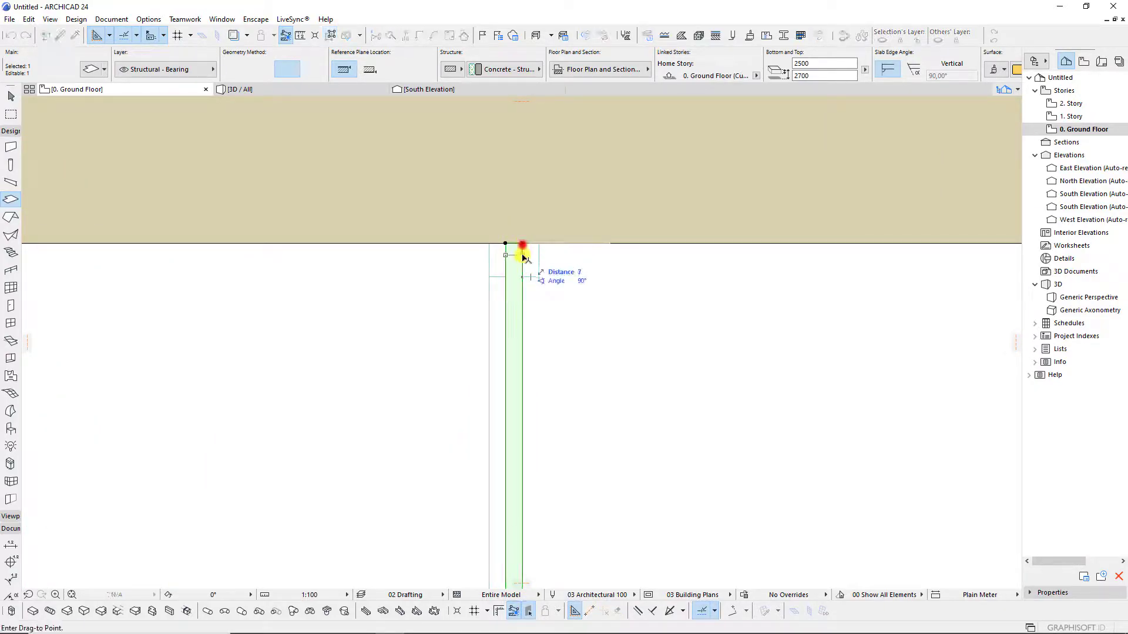
{"action": "left_click", "coordinate": [523, 259]}
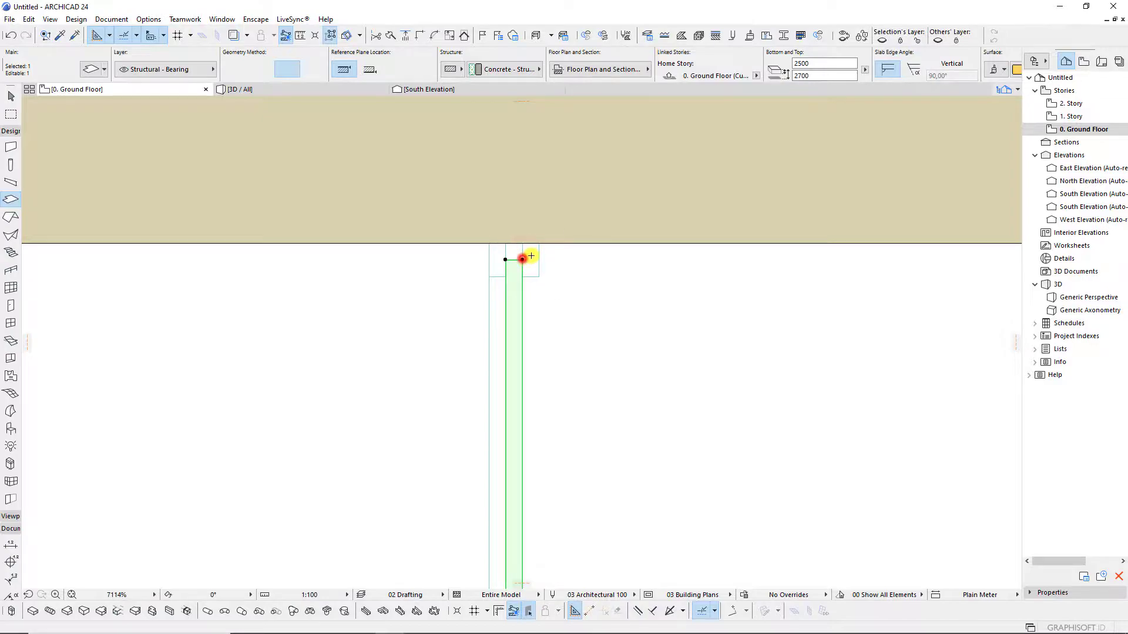
{"action": "left_click", "coordinate": [547, 311]}
Apply the Glass - Mirror surface material to the trim slab.
{"action": "double_click", "coordinate": [511, 292]}
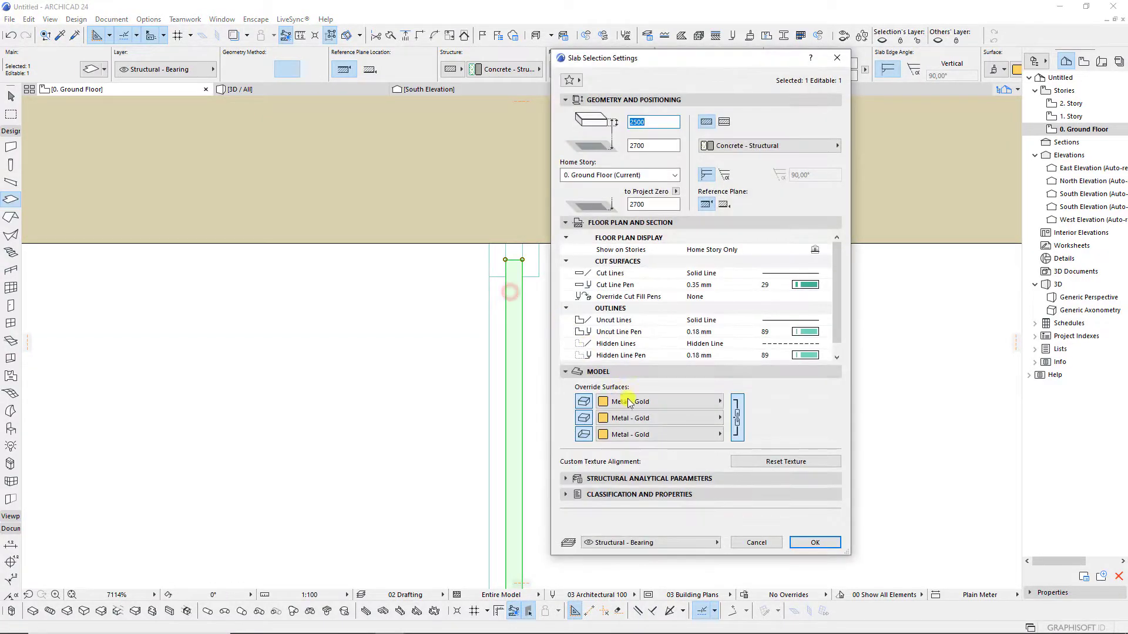
{"action": "left_click", "coordinate": [628, 403]}
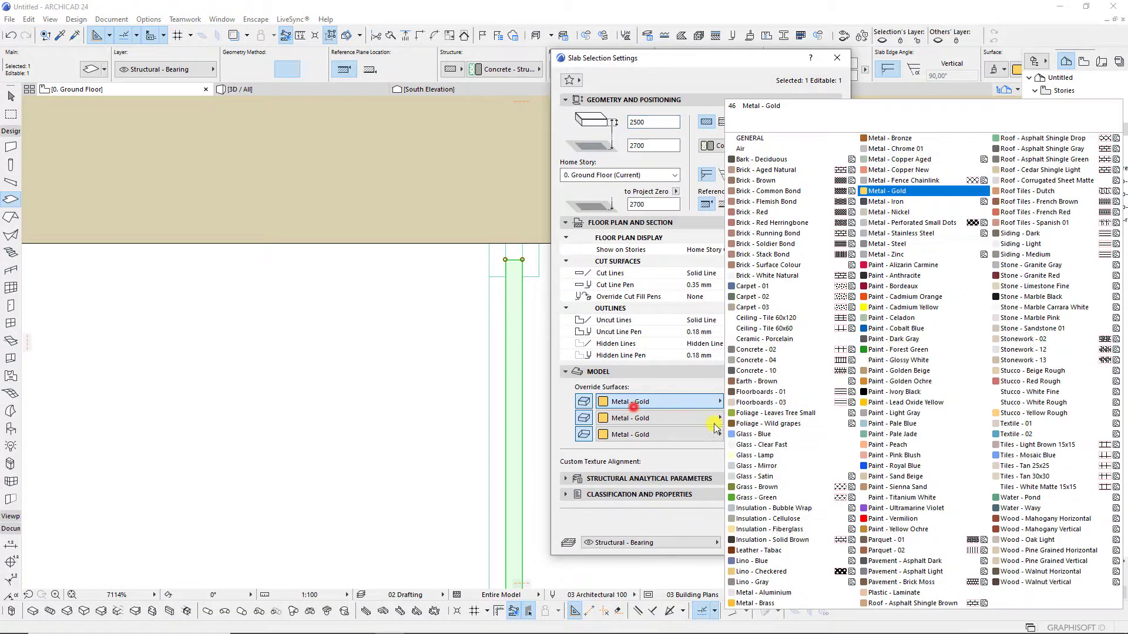
{"action": "left_click", "coordinate": [767, 466]}
{"action": "left_click", "coordinate": [814, 539]}
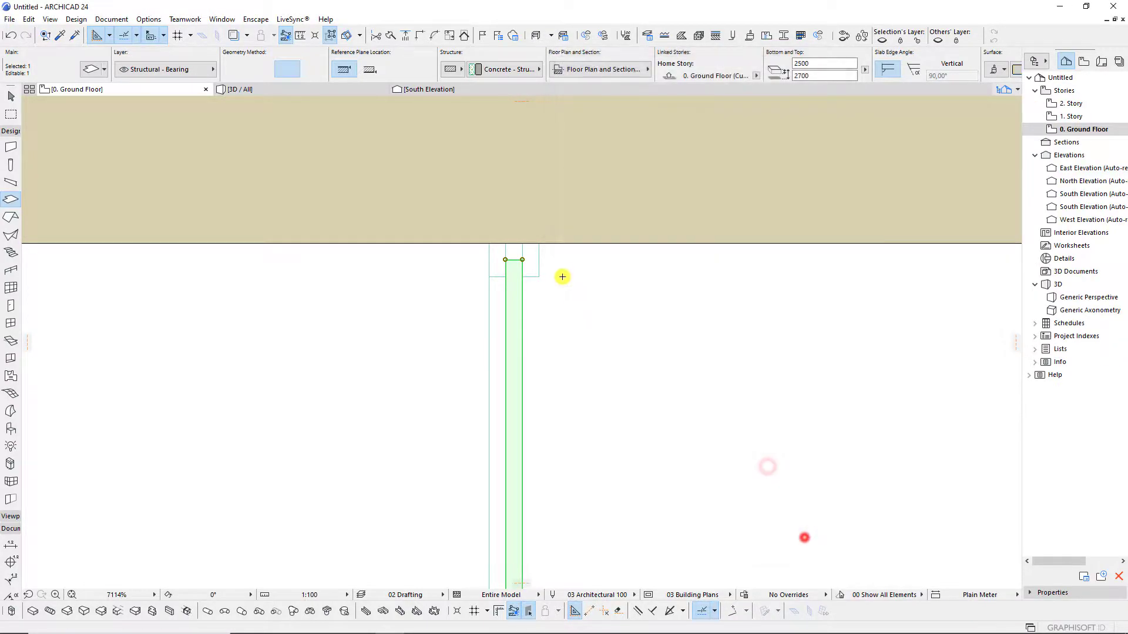
Drag a copy of the two small trim slabs to a new point in the plan.
{"action": "left_click", "coordinate": [559, 272]}
{"action": "left_click", "coordinate": [531, 265]}
{"action": "left_click", "coordinate": [531, 263]}
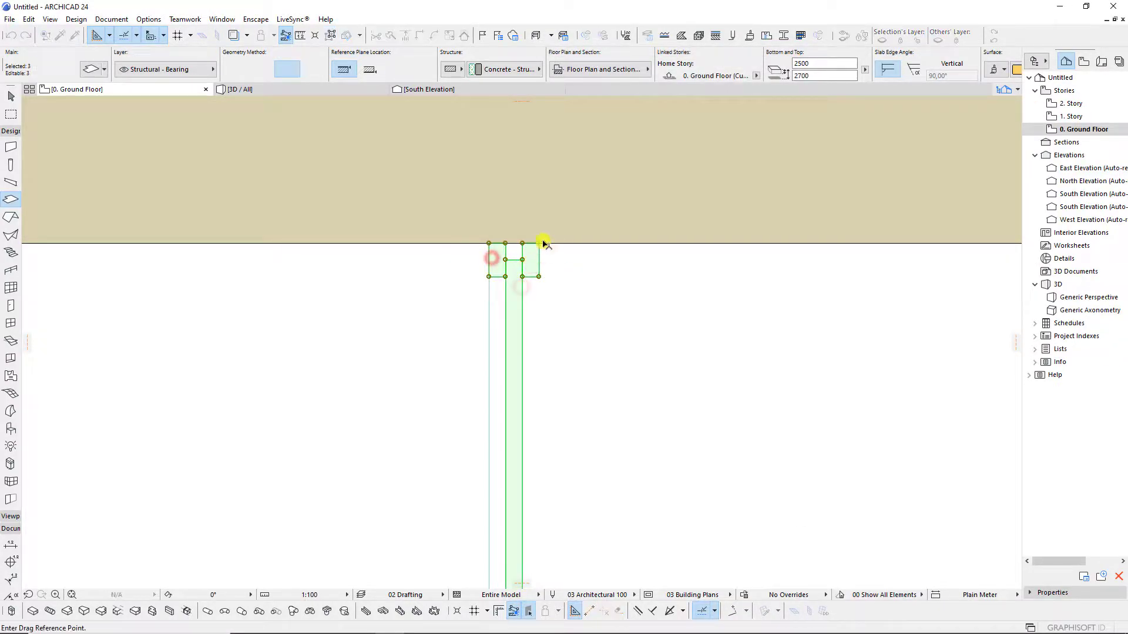
{"action": "scroll", "coordinate": [558, 322], "scroll_direction": "down", "scroll_amount": 5}
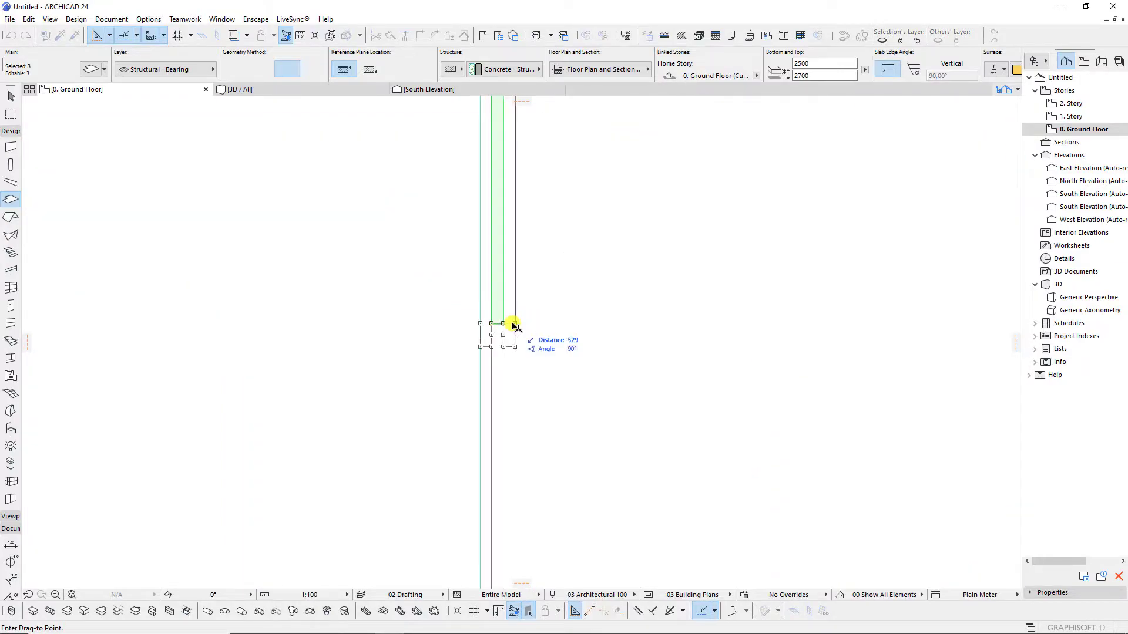
{"action": "scroll", "coordinate": [503, 326], "scroll_direction": "up", "scroll_amount": 3}
{"action": "scroll", "coordinate": [504, 358], "scroll_direction": "up", "scroll_amount": 3}
{"action": "scroll", "coordinate": [505, 235], "scroll_direction": "up", "scroll_amount": 2}
{"action": "left_click", "coordinate": [511, 216]}
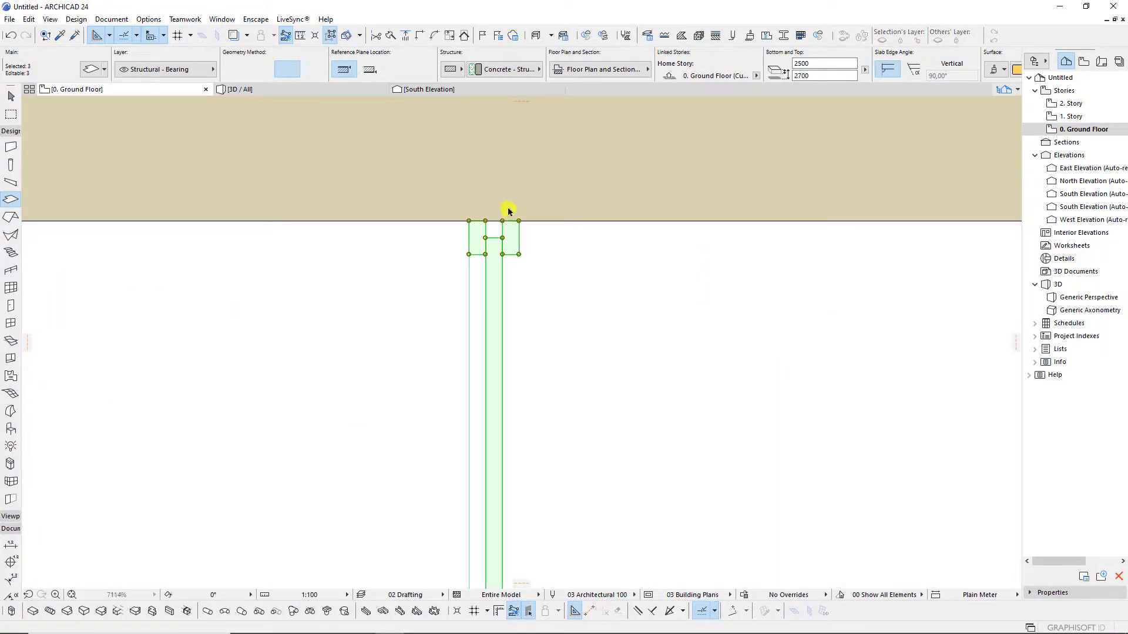
{"action": "left_click", "coordinate": [509, 212]}
{"action": "scroll", "coordinate": [549, 264], "scroll_direction": "down", "scroll_amount": 3}
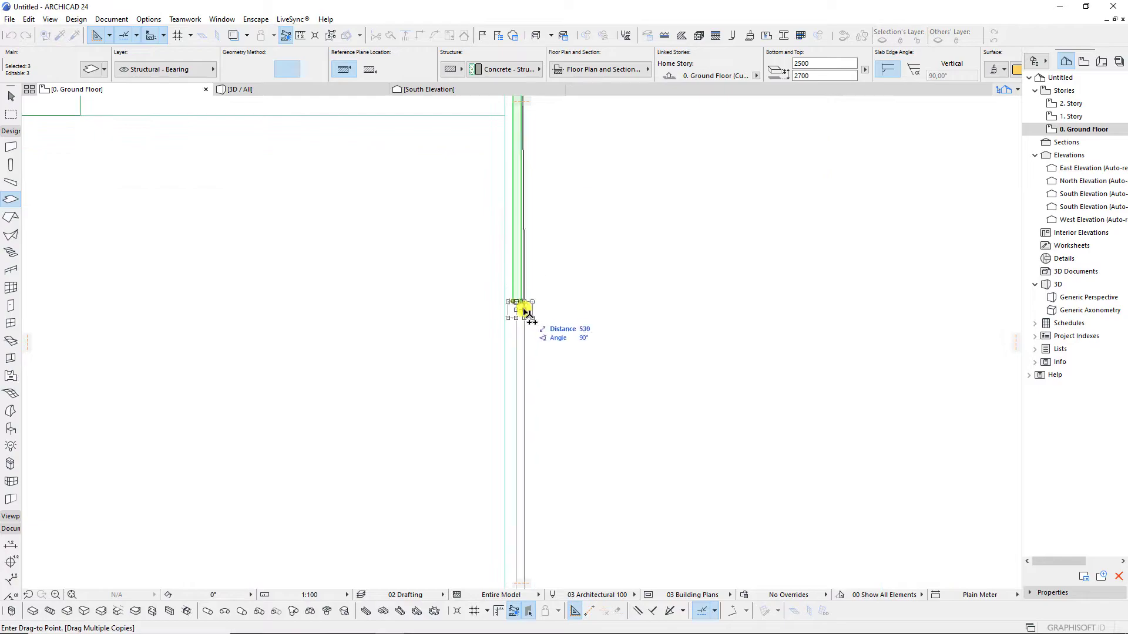
{"action": "scroll", "coordinate": [525, 307], "scroll_direction": "up", "scroll_amount": 2}
{"action": "scroll", "coordinate": [559, 196], "scroll_direction": "down", "scroll_amount": 3}
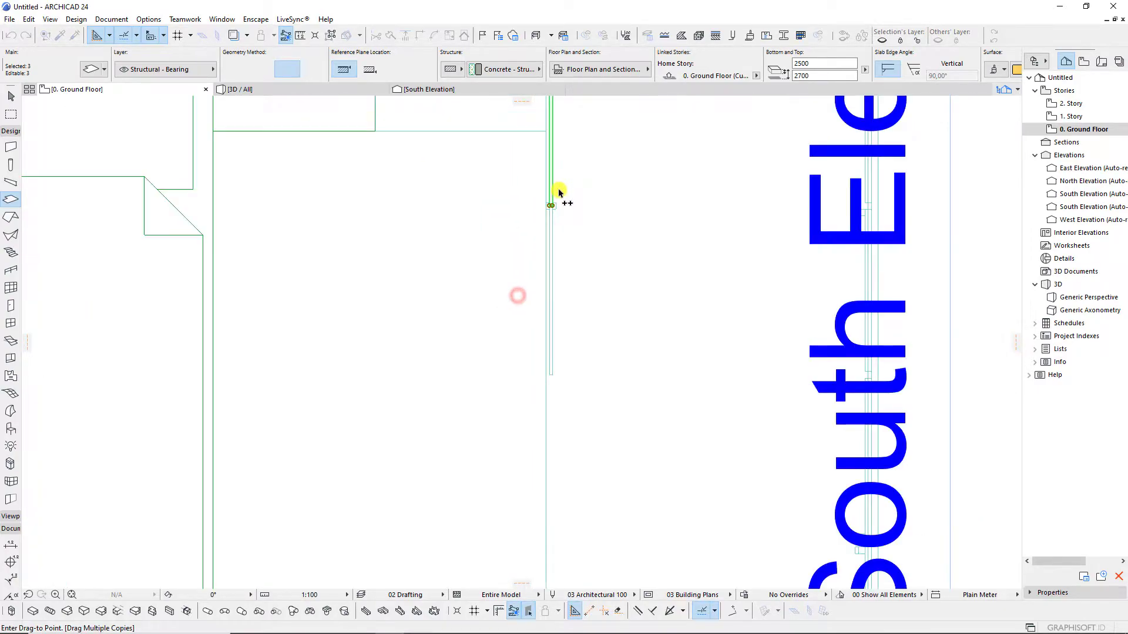
{"action": "scroll", "coordinate": [559, 203], "scroll_direction": "down", "scroll_amount": 1}
{"action": "scroll", "coordinate": [562, 253], "scroll_direction": "down", "scroll_amount": 2}
{"action": "scroll", "coordinate": [563, 277], "scroll_direction": "up", "scroll_amount": 3}
{"action": "scroll", "coordinate": [557, 250], "scroll_direction": "up", "scroll_amount": 2}
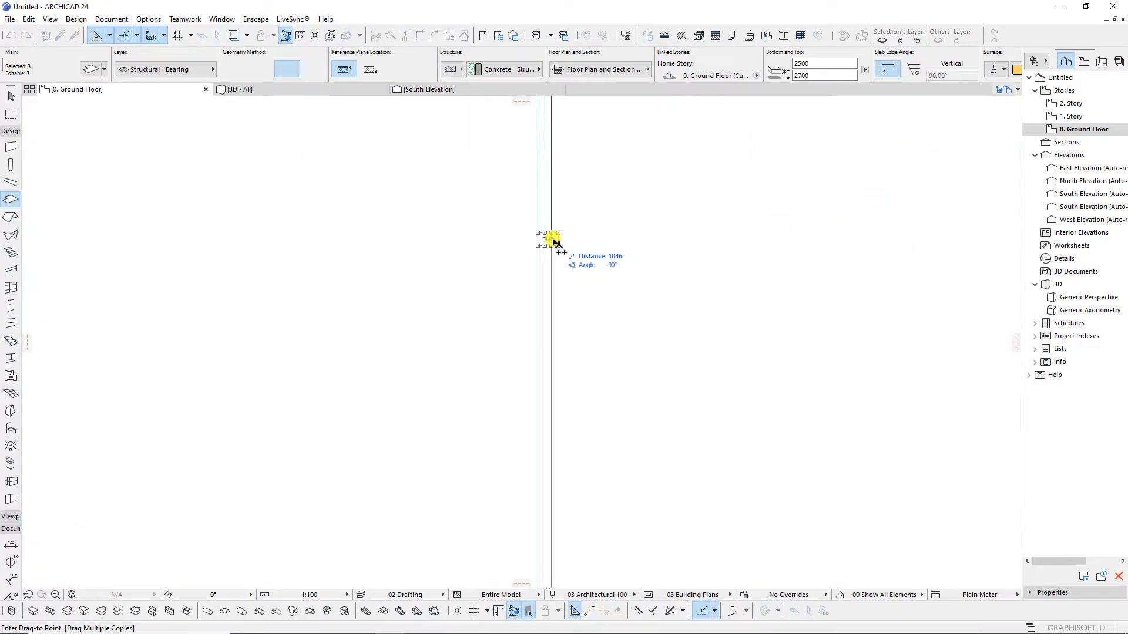
{"action": "scroll", "coordinate": [553, 228], "scroll_direction": "down", "scroll_amount": 3}
{"action": "scroll", "coordinate": [576, 168], "scroll_direction": "up", "scroll_amount": 2}
{"action": "scroll", "coordinate": [576, 235], "scroll_direction": "down", "scroll_amount": 1}
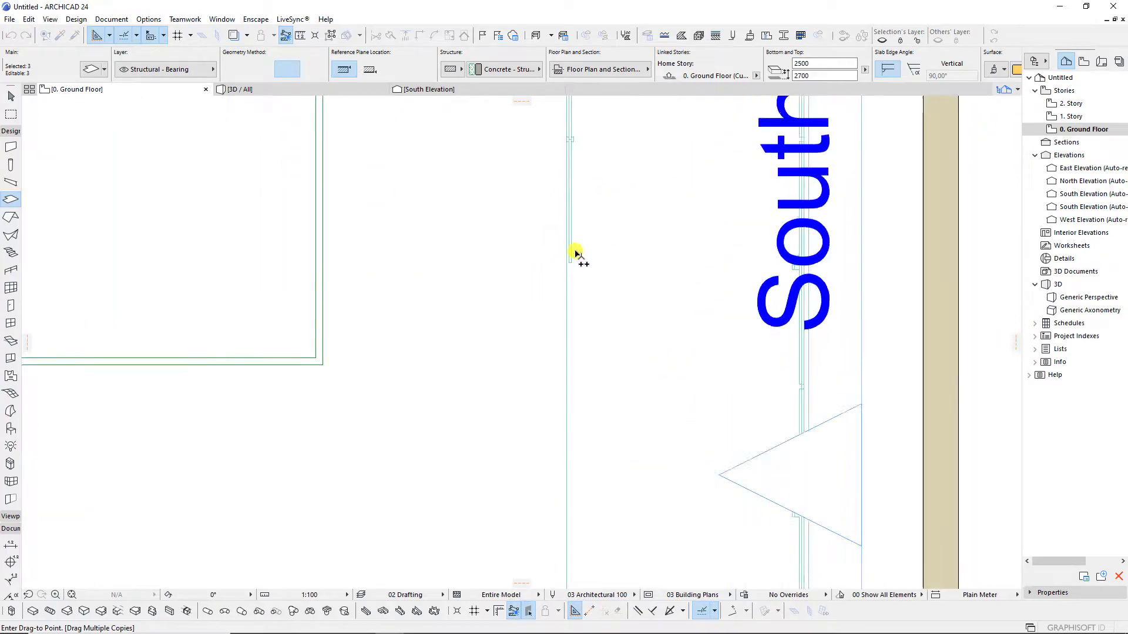
{"action": "scroll", "coordinate": [579, 259], "scroll_direction": "up", "scroll_amount": 1}
{"action": "left_click", "coordinate": [585, 276]}
{"action": "scroll", "coordinate": [581, 352], "scroll_direction": "down", "scroll_amount": 2}
{"action": "scroll", "coordinate": [582, 305], "scroll_direction": "up", "scroll_amount": 1}
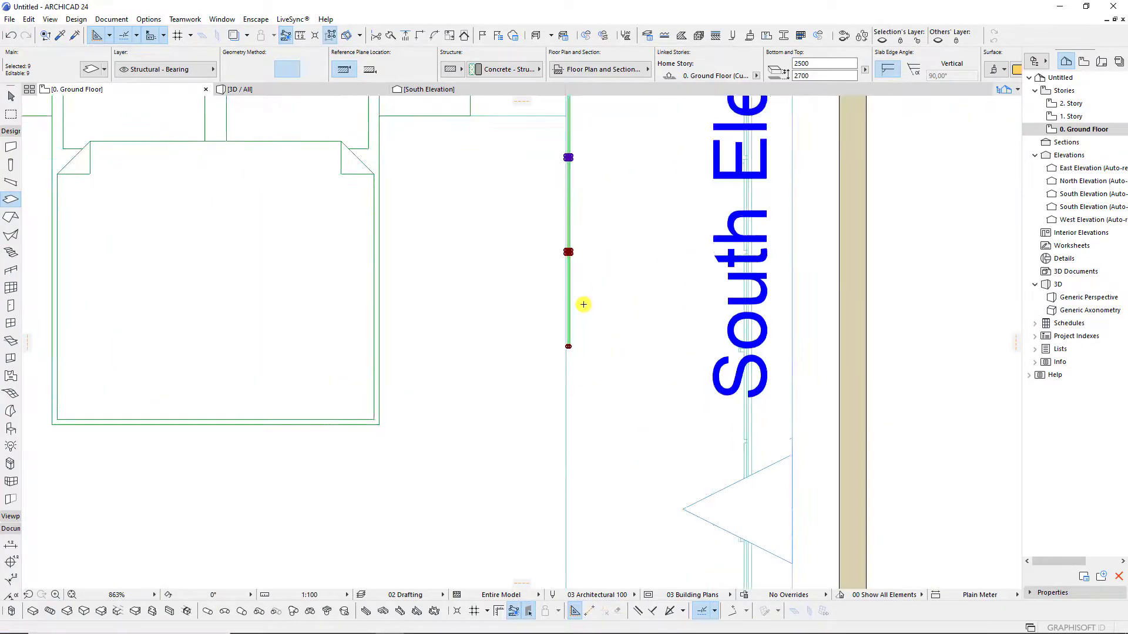
{"action": "scroll", "coordinate": [594, 303], "scroll_direction": "up", "scroll_amount": 1}
{"action": "left_click", "coordinate": [592, 284]}
Copy the pair of trim pieces with Ctrl+Shift+D, placing one copy and another above it.
{"action": "scroll", "coordinate": [567, 227], "scroll_direction": "up", "scroll_amount": 4}
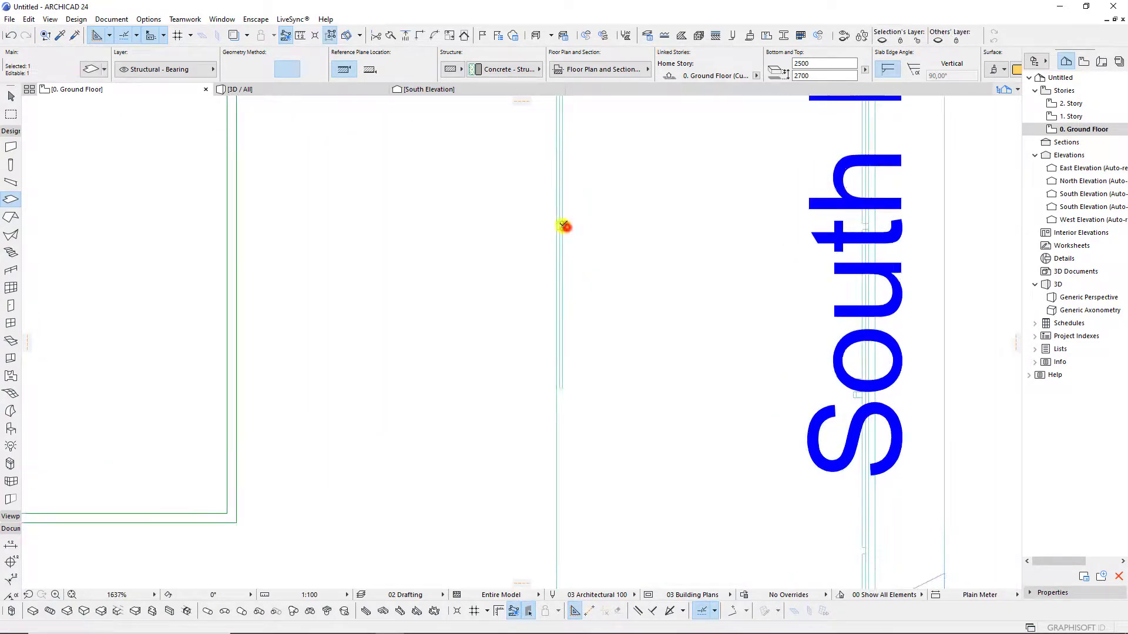
{"action": "left_click", "coordinate": [566, 223], "text": "shift"}
{"action": "key", "text": "ctrl+shift+d"}
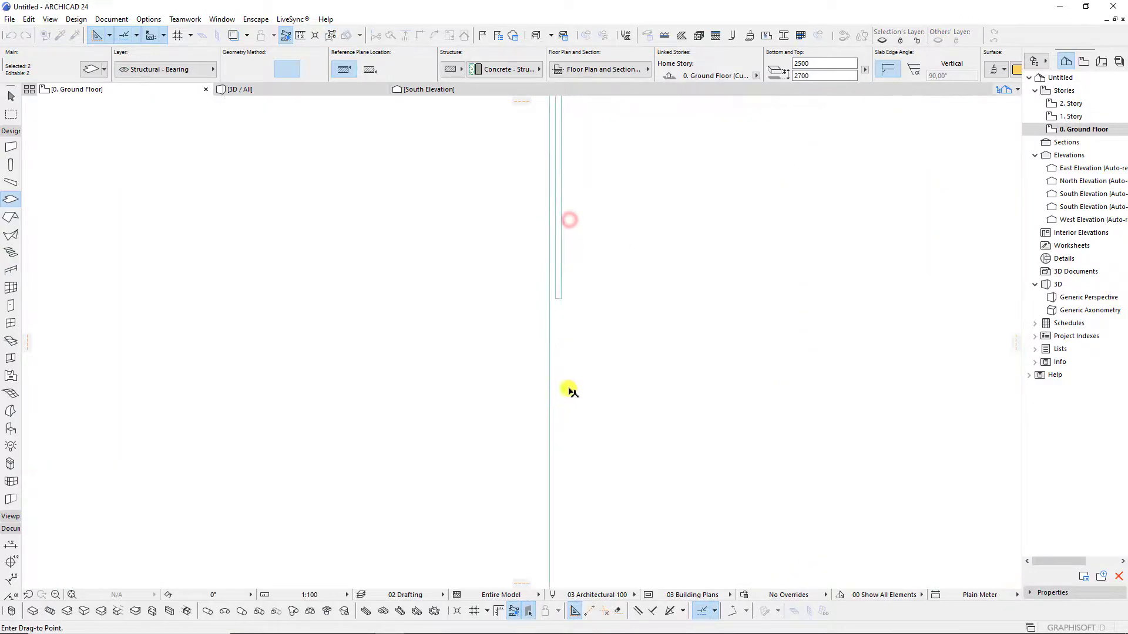
{"action": "left_click", "coordinate": [565, 291]}
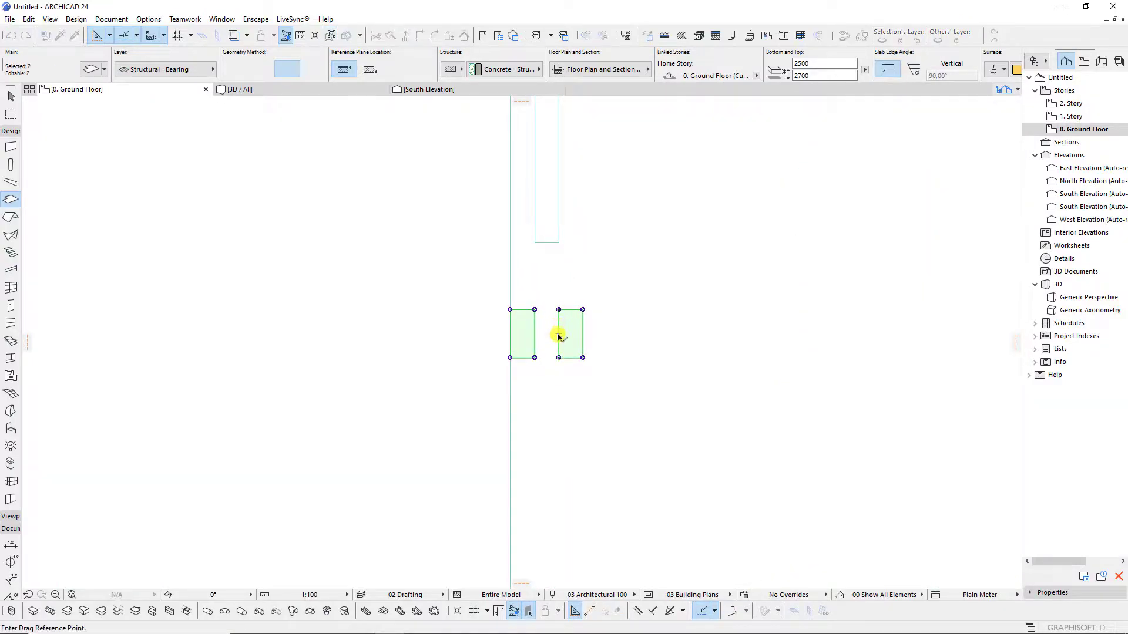
{"action": "left_click", "coordinate": [559, 247]}
{"action": "left_click", "coordinate": [630, 303]}
In 3D, offset the ceiling slab edge above the right partition by 100 mm, twice.
{"action": "left_click", "coordinate": [316, 89]}
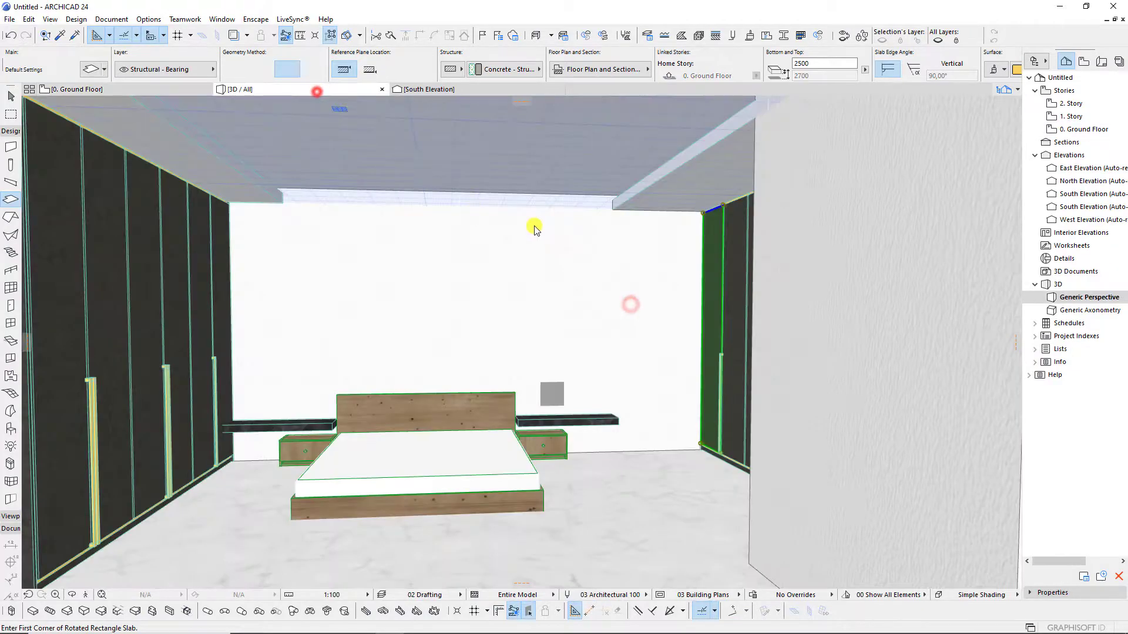
{"action": "scroll", "coordinate": [532, 348], "scroll_direction": "up", "scroll_amount": 5}
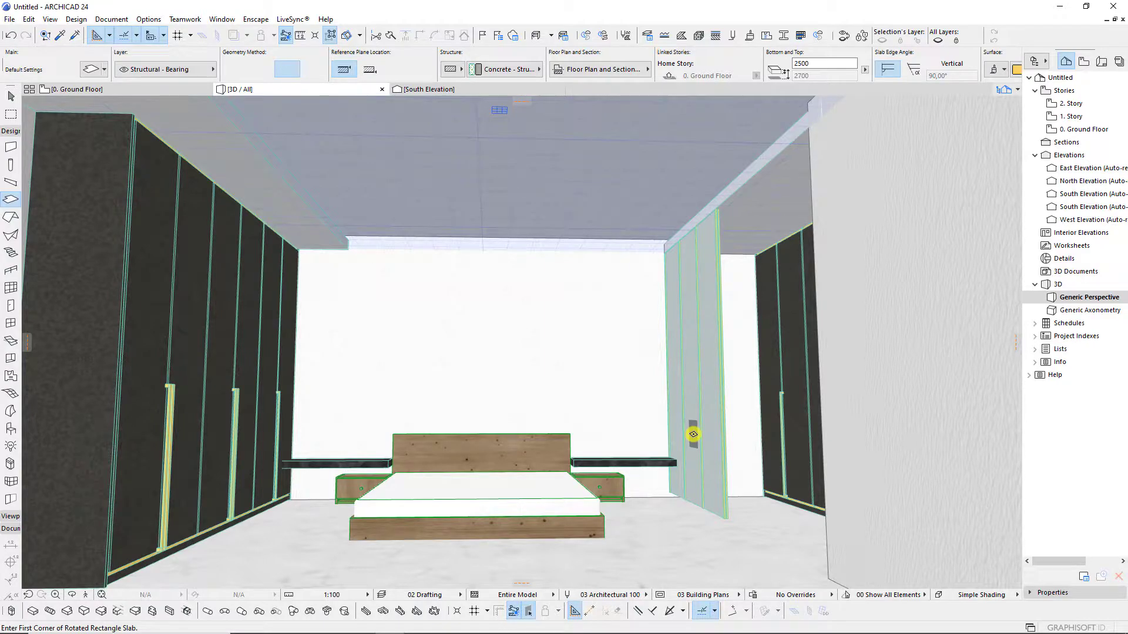
{"action": "scroll", "coordinate": [722, 293], "scroll_direction": "up", "scroll_amount": 2}
{"action": "scroll", "coordinate": [722, 292], "scroll_direction": "up", "scroll_amount": 1}
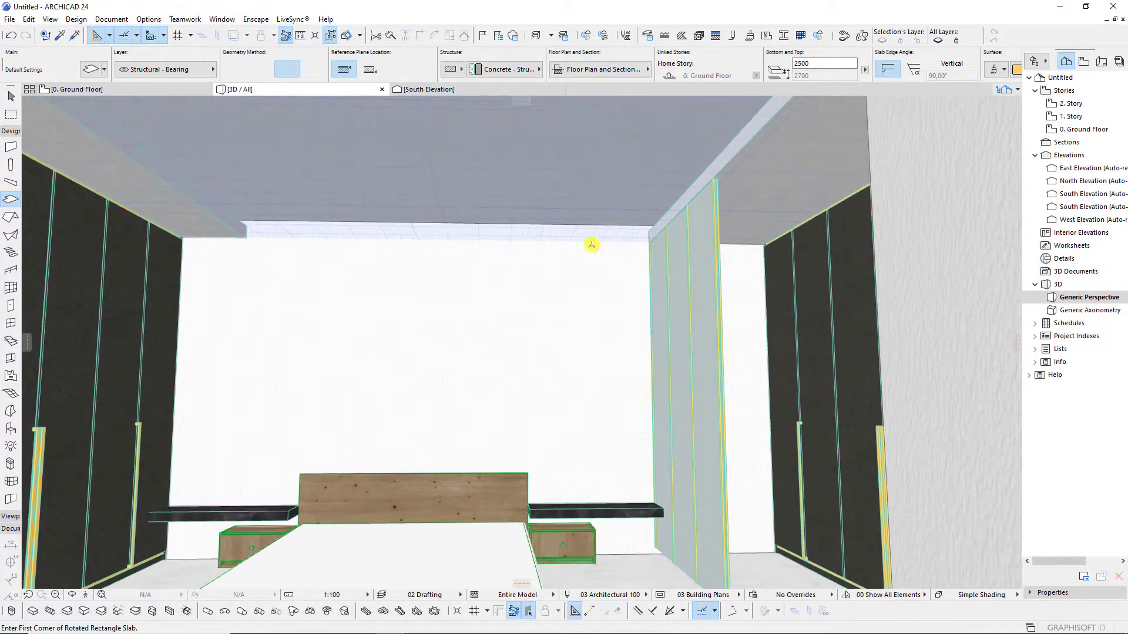
{"action": "scroll", "coordinate": [590, 279], "scroll_direction": "down", "scroll_amount": 1}
{"action": "scroll", "coordinate": [619, 310], "scroll_direction": "down", "scroll_amount": 1}
{"action": "left_click", "coordinate": [668, 213], "text": "shift"}
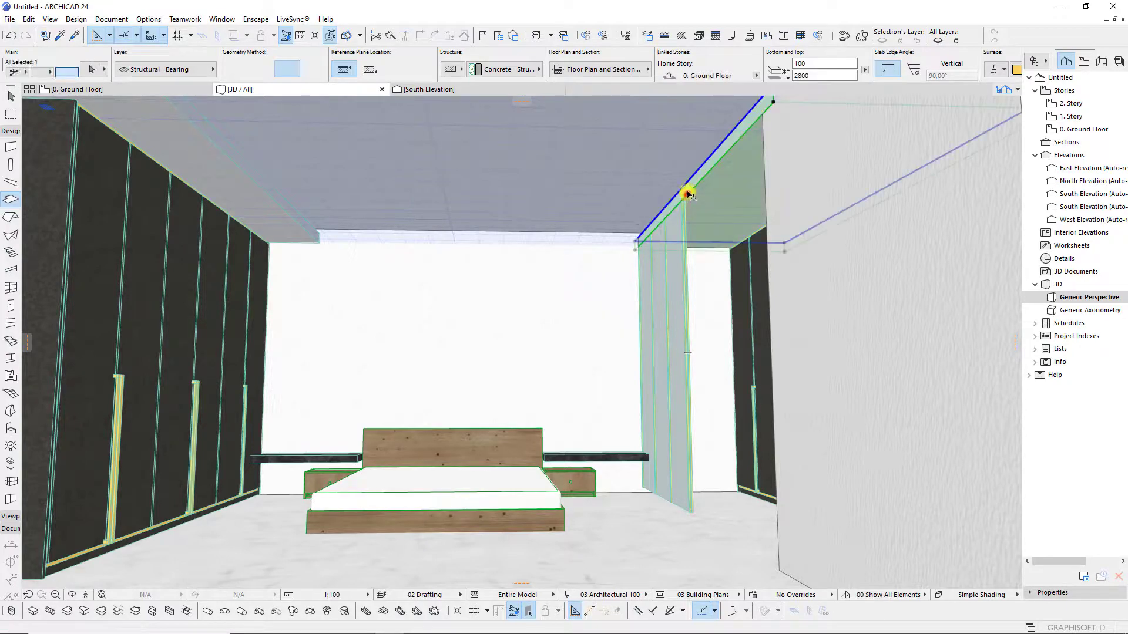
{"action": "left_click", "coordinate": [685, 185]}
{"action": "type", "text": "100"}
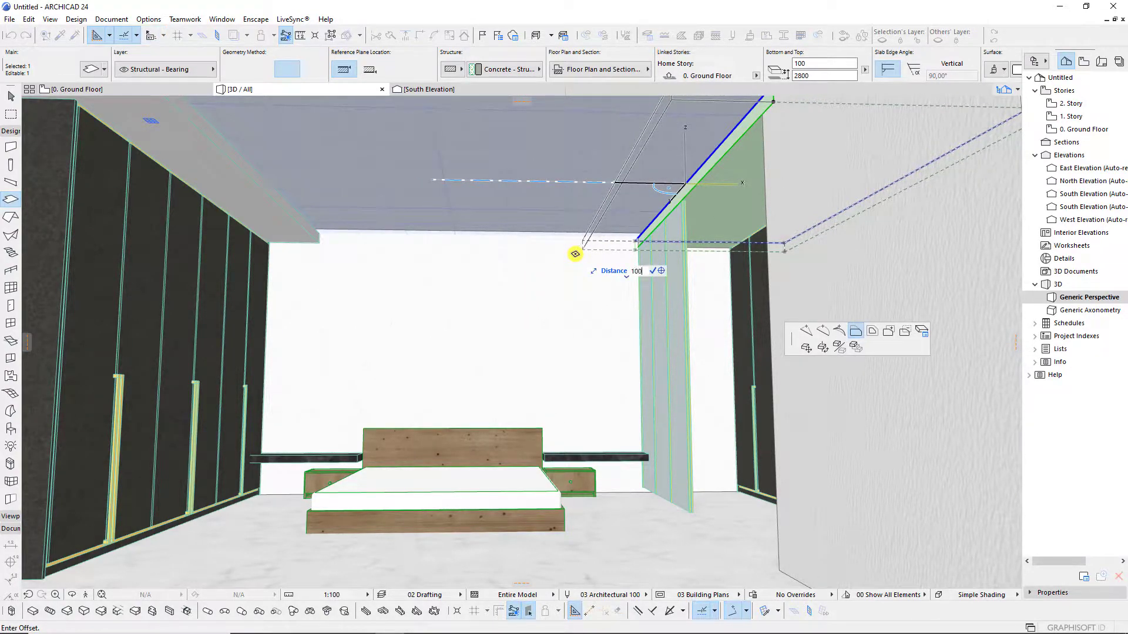
{"action": "key", "text": "Return"}
{"action": "left_click", "coordinate": [697, 170]}
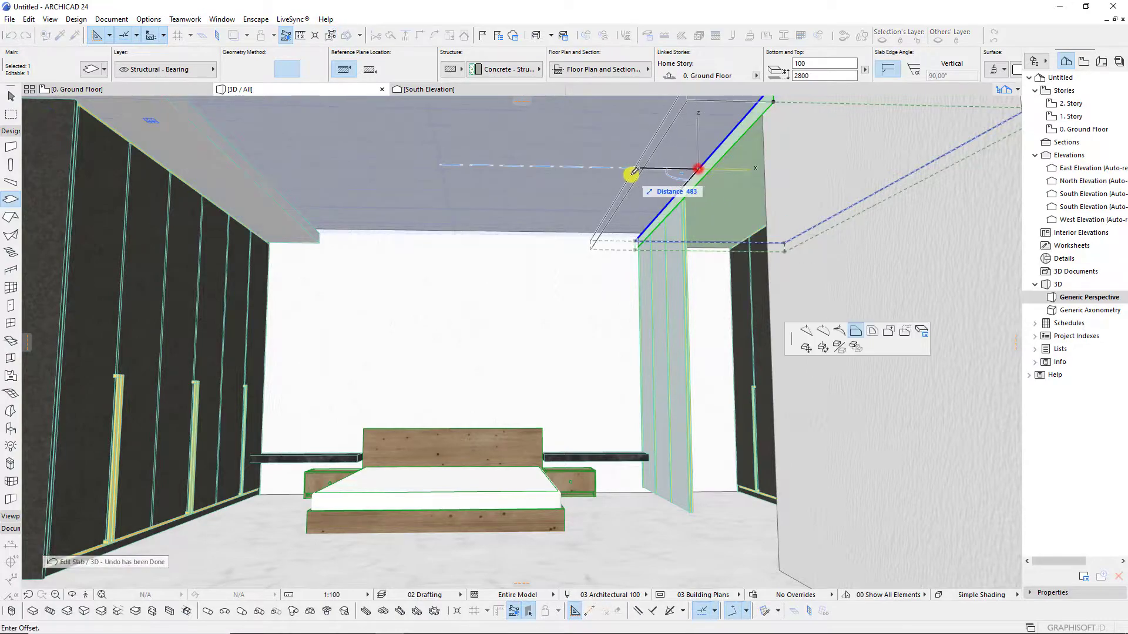
{"action": "type", "text": "5"}
{"action": "key", "text": "Return"}
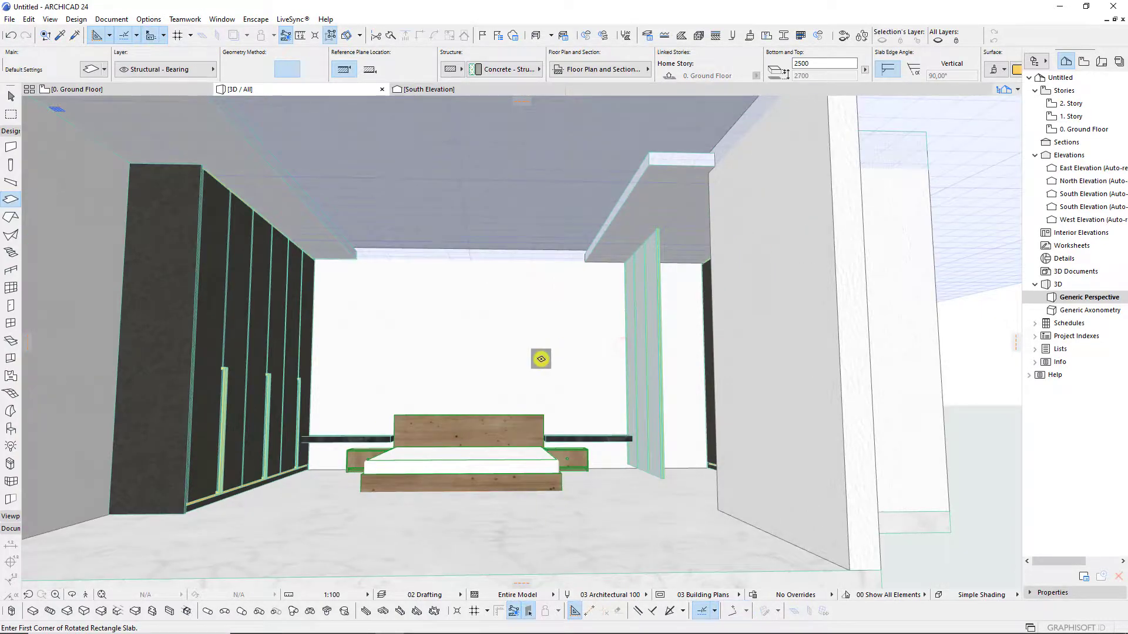
{"action": "scroll", "coordinate": [604, 355], "scroll_direction": "down", "scroll_amount": 3}
Offset the ceiling slab's edge once more to its new position.
{"action": "scroll", "coordinate": [605, 354], "scroll_direction": "down", "scroll_amount": 3}
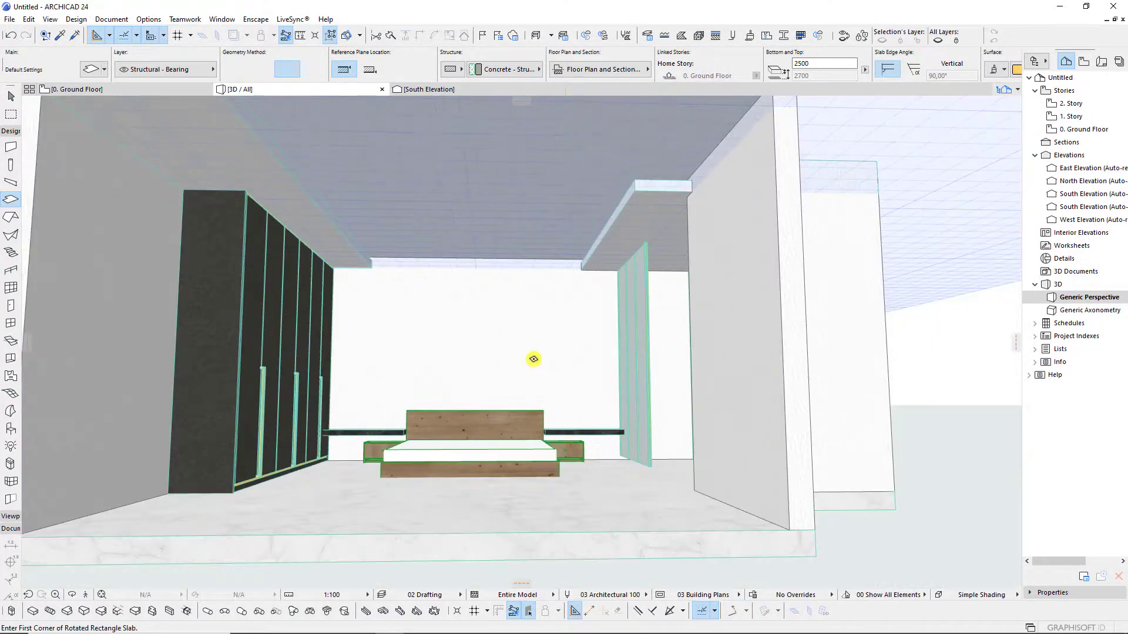
{"action": "scroll", "coordinate": [685, 247], "scroll_direction": "down", "scroll_amount": 3}
{"action": "left_click", "coordinate": [627, 223], "text": "shift"}
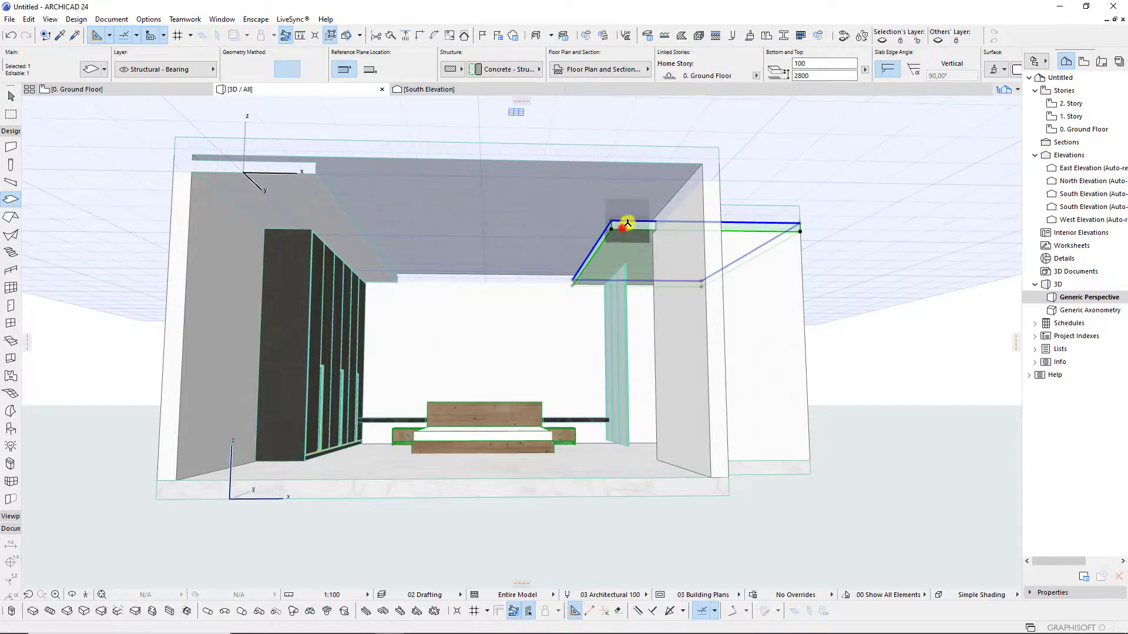
{"action": "left_click", "coordinate": [701, 165]}
{"action": "key", "text": "Escape"}
Set the slab height to 20 in the Info Box and return to the Ground Floor plan.
{"action": "scroll", "coordinate": [662, 391], "scroll_direction": "up", "scroll_amount": 5}
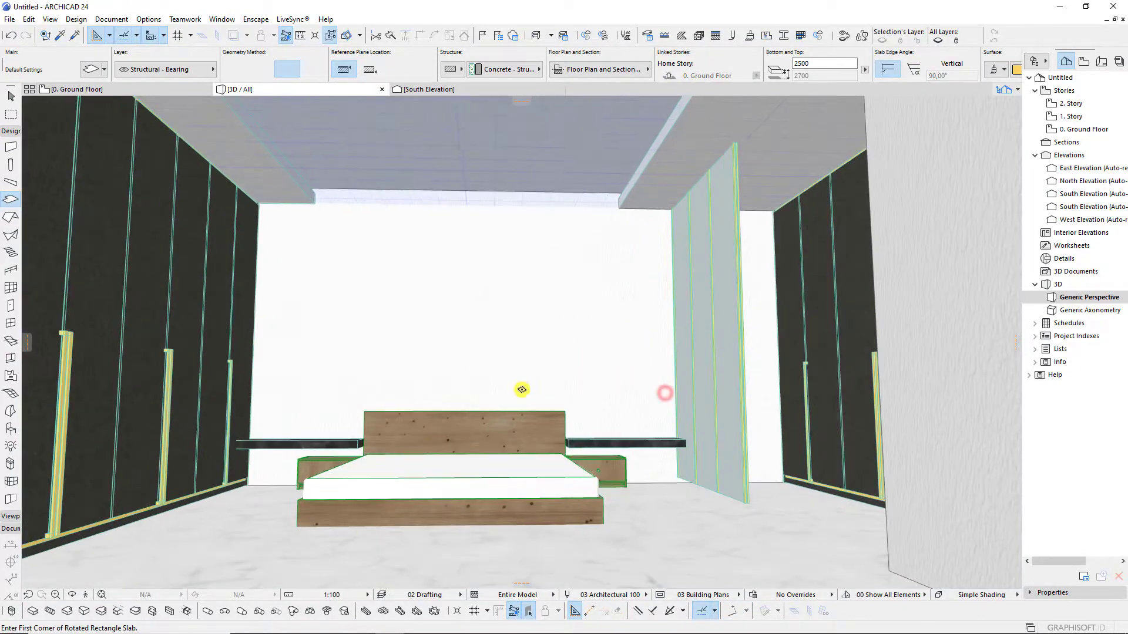
{"action": "scroll", "coordinate": [516, 390], "scroll_direction": "up", "scroll_amount": 3}
{"action": "middle_click_drag", "start_coordinate": [526, 419], "coordinate": [529, 406]}
{"action": "scroll", "coordinate": [529, 406], "scroll_direction": "up", "scroll_amount": 2}
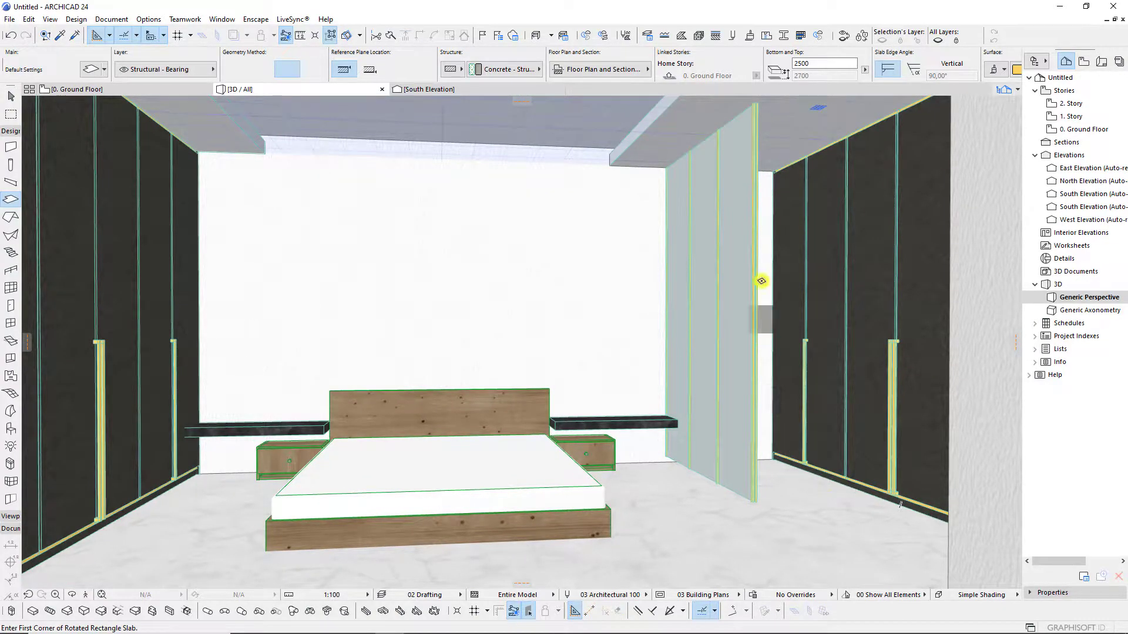
{"action": "scroll", "coordinate": [670, 323], "scroll_direction": "up", "scroll_amount": 2}
{"action": "scroll", "coordinate": [679, 146], "scroll_direction": "up", "scroll_amount": 2}
{"action": "scroll", "coordinate": [651, 164], "scroll_direction": "up", "scroll_amount": 2}
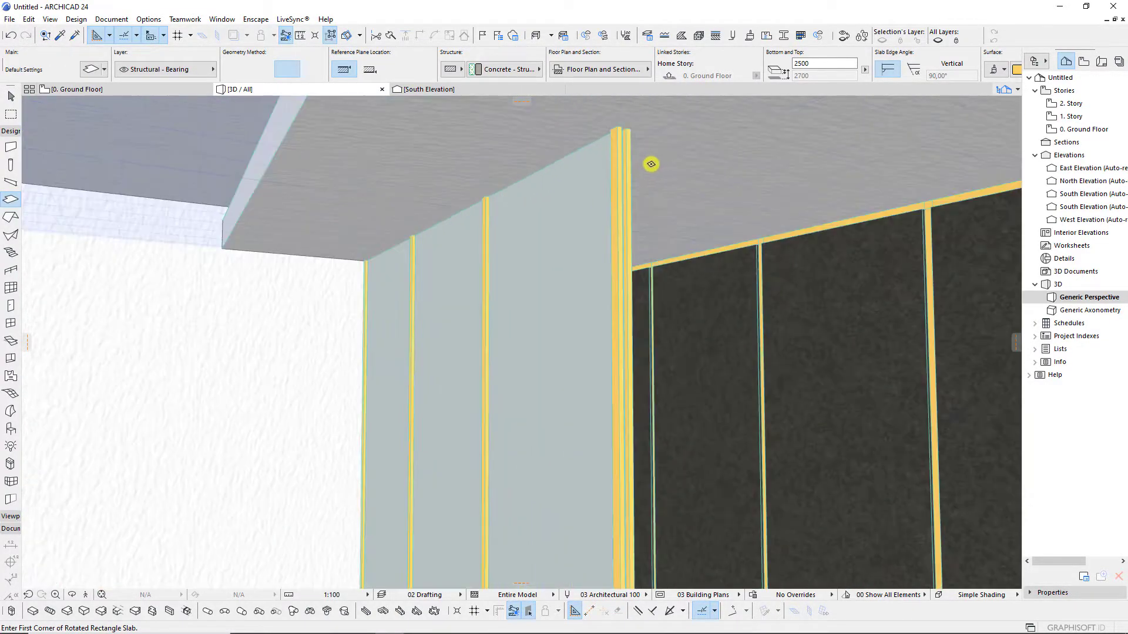
{"action": "type", "text": "20"}
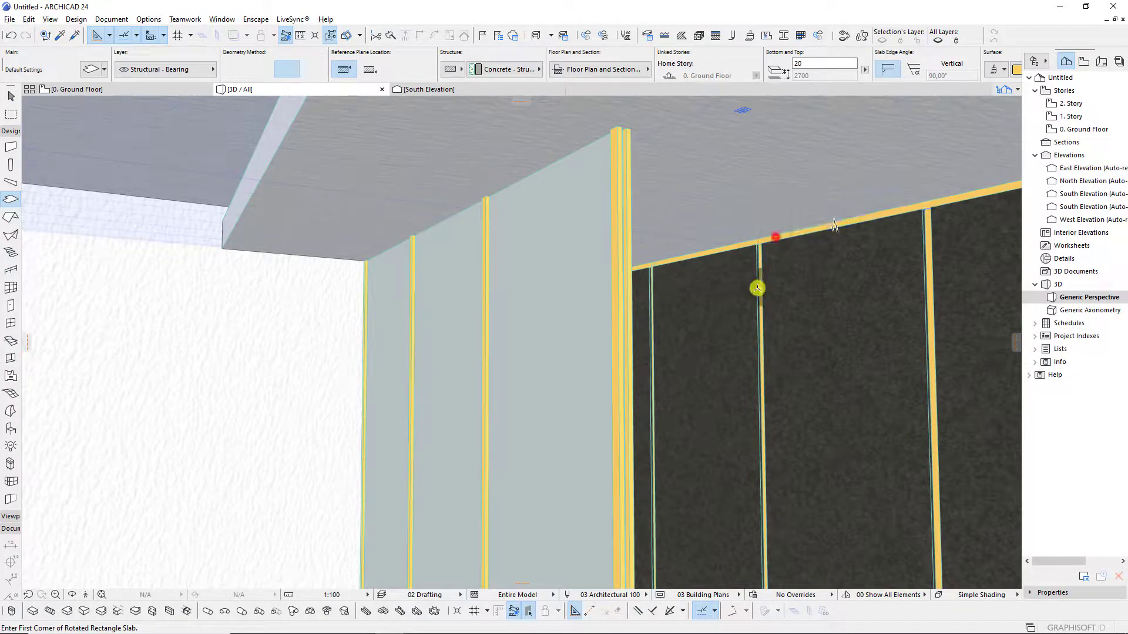
{"action": "key", "text": "F2"}
Draw a thin rotated rectangle trim slab along the wall from the wall corner.
{"action": "left_click", "coordinate": [511, 267]}
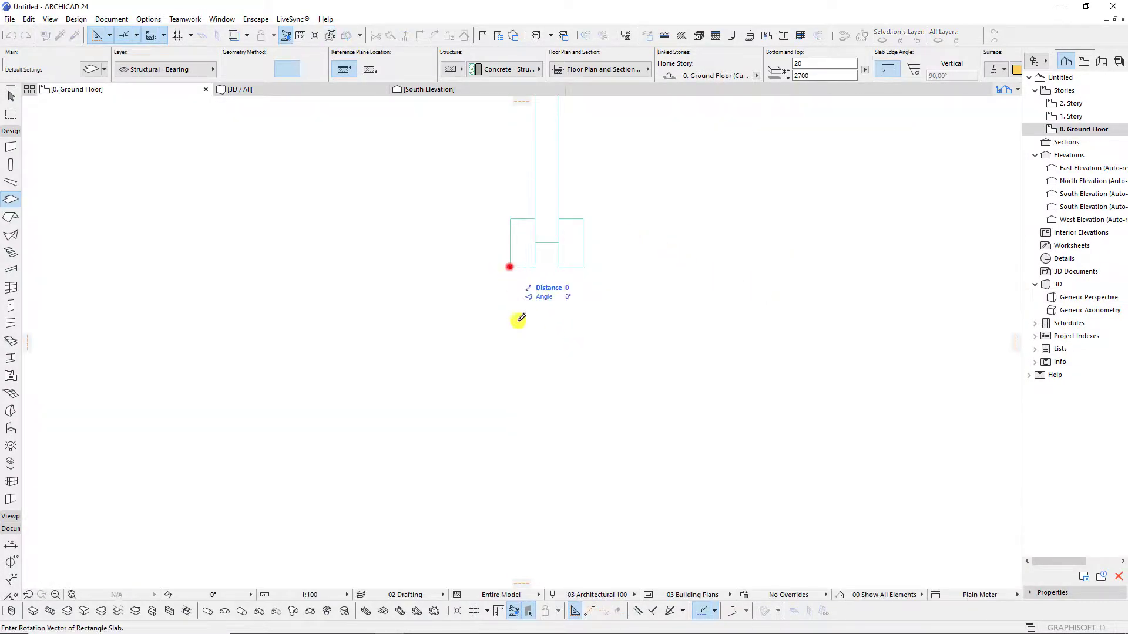
{"action": "scroll", "coordinate": [540, 353], "scroll_direction": "up", "scroll_amount": 3}
{"action": "scroll", "coordinate": [541, 378], "scroll_direction": "down", "scroll_amount": 1}
{"action": "scroll", "coordinate": [537, 353], "scroll_direction": "up", "scroll_amount": 2}
{"action": "scroll", "coordinate": [537, 415], "scroll_direction": "up", "scroll_amount": 2}
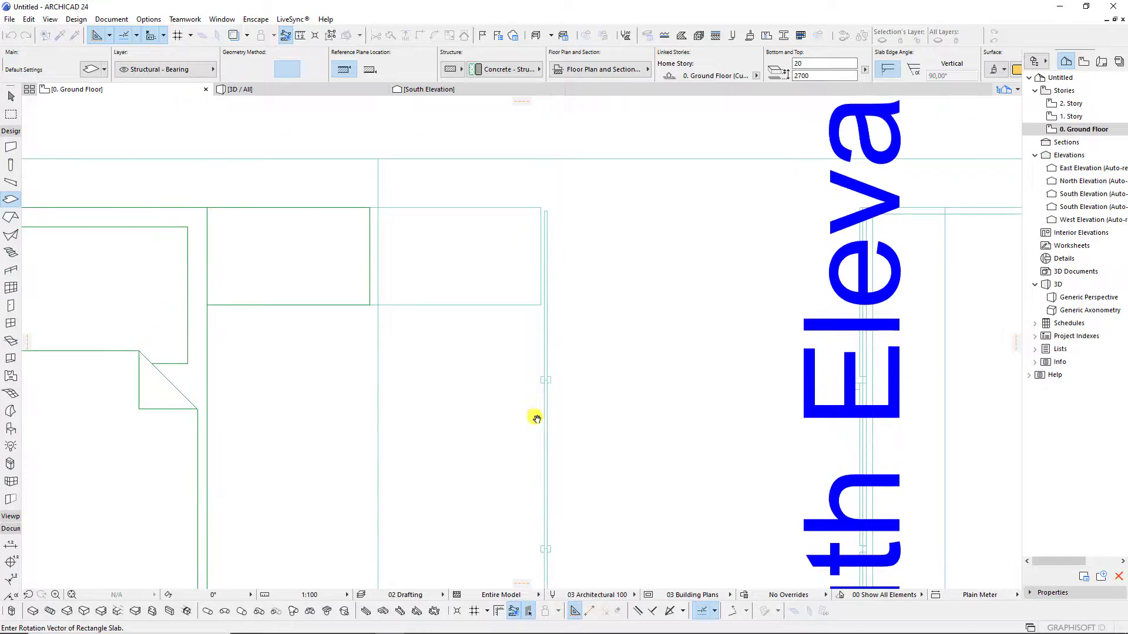
{"action": "scroll", "coordinate": [536, 189], "scroll_direction": "up", "scroll_amount": 3}
{"action": "left_click", "coordinate": [541, 183]}
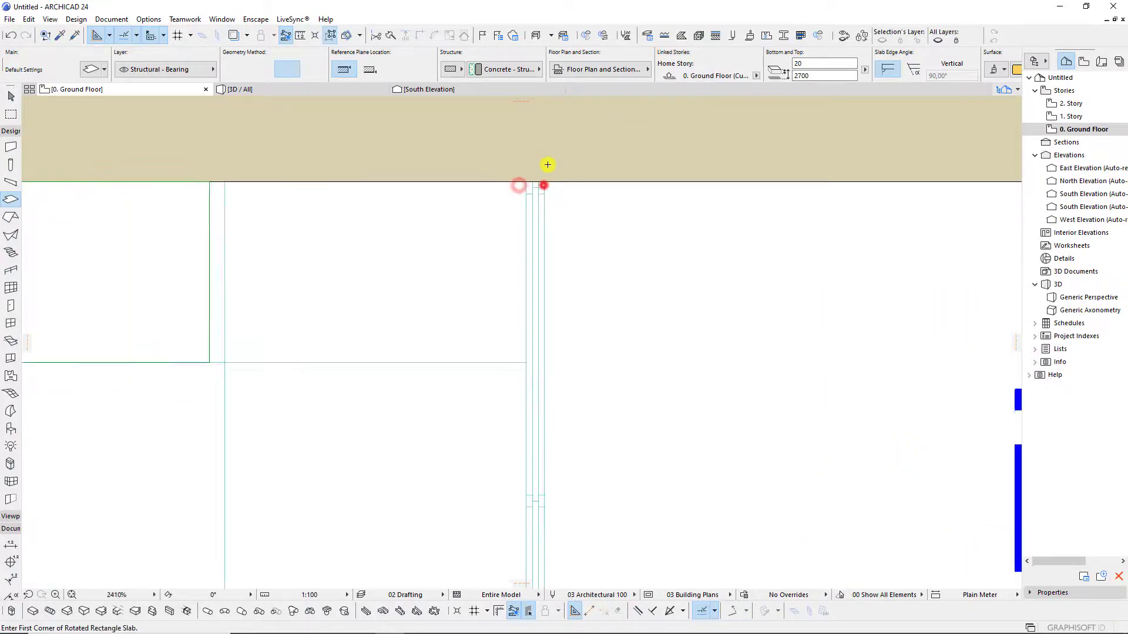
{"action": "scroll", "coordinate": [625, 395], "scroll_direction": "up", "scroll_amount": 3}
{"action": "scroll", "coordinate": [549, 392], "scroll_direction": "up", "scroll_amount": 2}
{"action": "scroll", "coordinate": [552, 376], "scroll_direction": "up", "scroll_amount": 3}
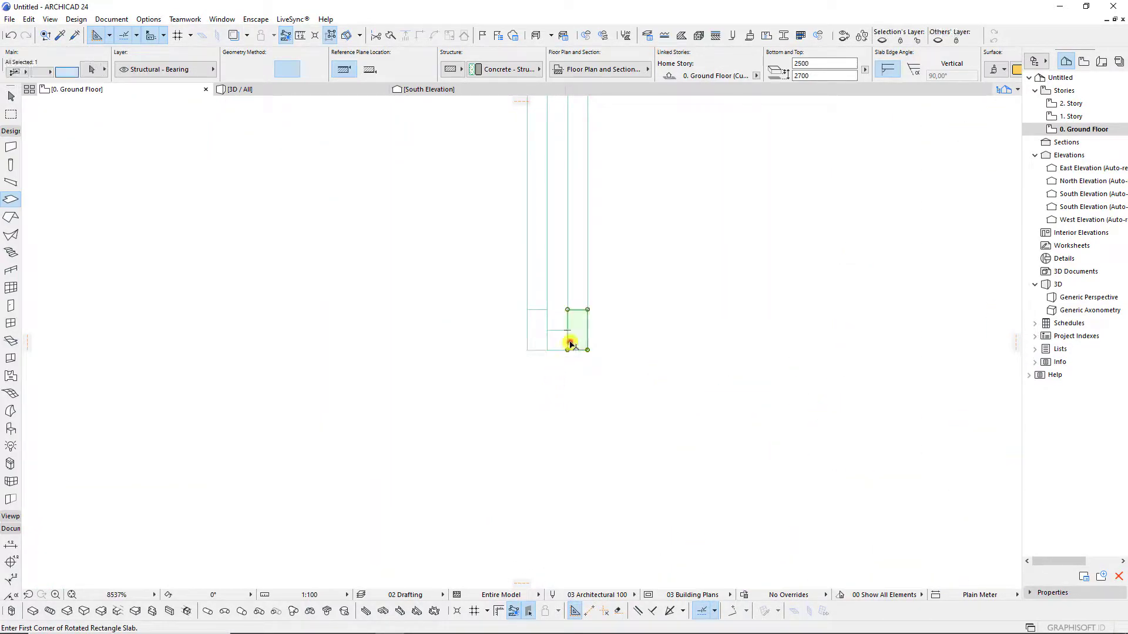
{"action": "left_click", "coordinate": [569, 343]}
{"action": "left_click", "coordinate": [476, 276]}
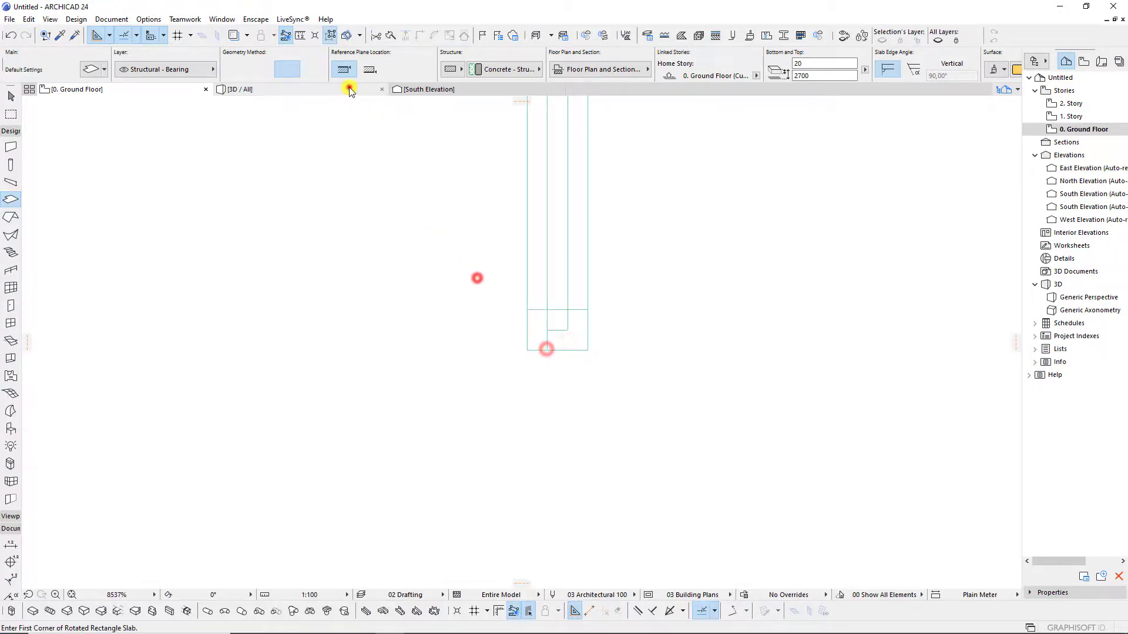
In 3D, move the new trim slab down to the partition's base.
{"action": "left_click", "coordinate": [349, 88]}
{"action": "left_click", "coordinate": [615, 128], "text": "shift"}
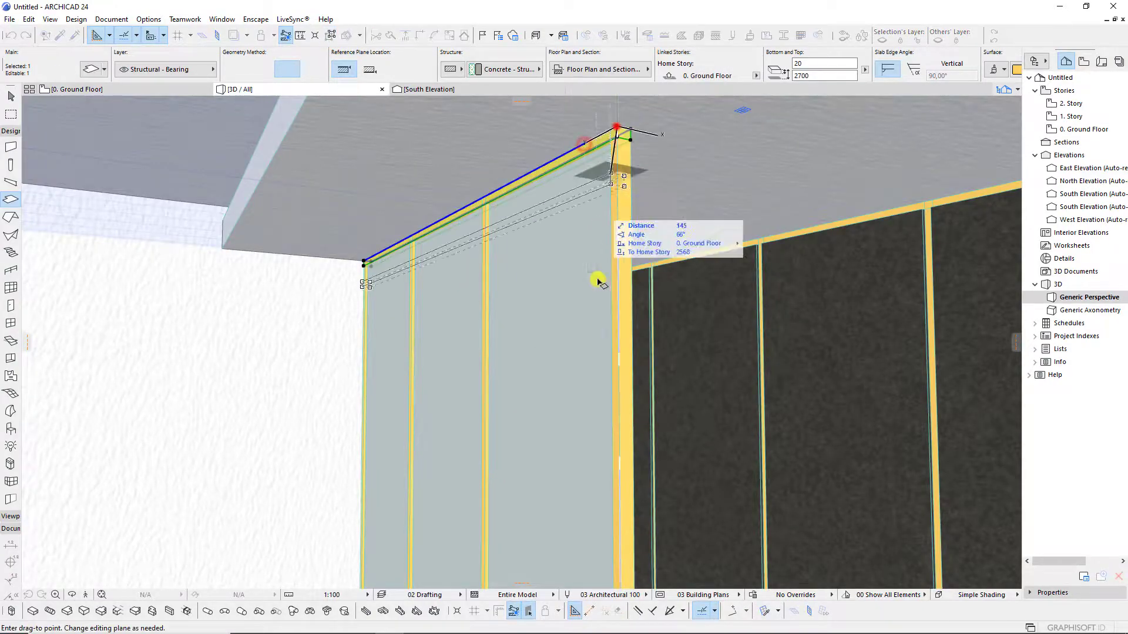
{"action": "left_click", "coordinate": [624, 229]}
{"action": "middle_click_drag", "start_coordinate": [577, 343], "coordinate": [537, 450], "text": "shift"}
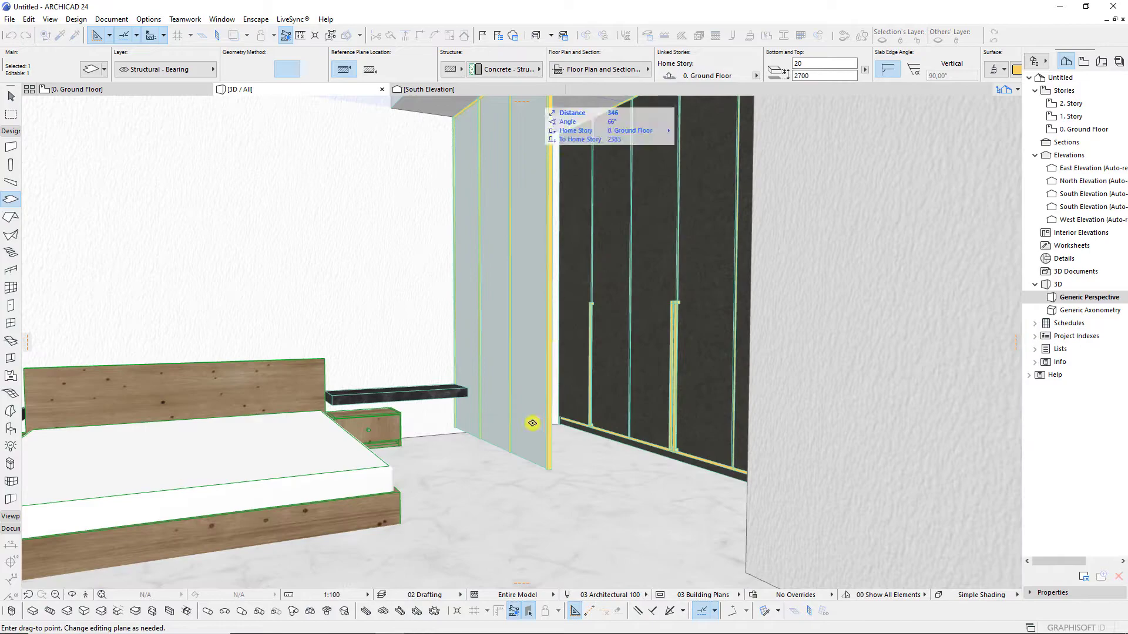
{"action": "scroll", "coordinate": [555, 470], "scroll_direction": "up", "scroll_amount": 3}
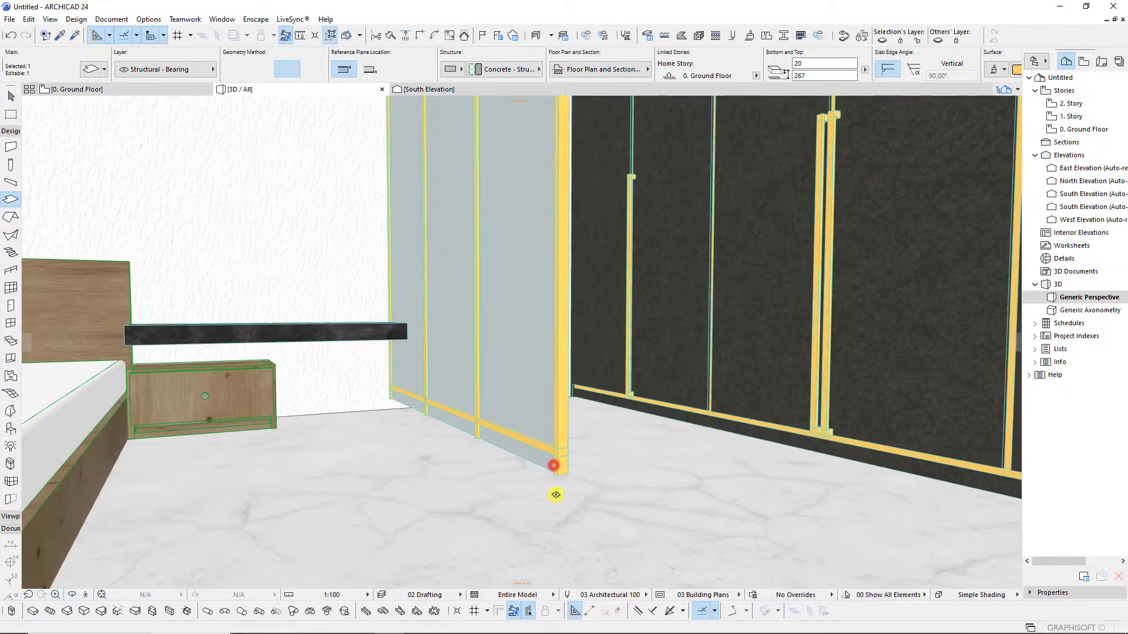
{"action": "left_click", "coordinate": [560, 463]}
{"action": "left_click", "coordinate": [611, 503]}
{"action": "mouse_move", "coordinate": [611, 504]}
{"action": "middle_mouse_down", "text": "shift"}
{"action": "mouse_move", "coordinate": [568, 499]}
{"action": "mouse_move", "coordinate": [541, 478]}
{"action": "mouse_move", "coordinate": [534, 428]}
{"action": "middle_mouse_up", "text": "shift"}
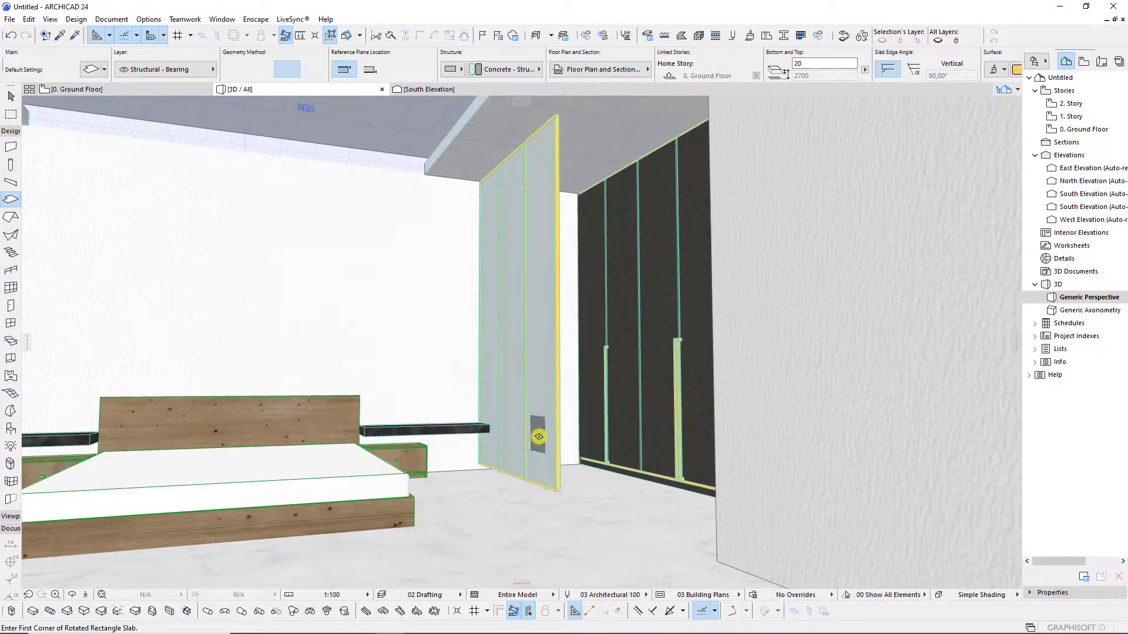
On the Ground Floor plan, move the South Elevation marker to a new position.
{"action": "key", "text": "F2"}
{"action": "scroll", "coordinate": [502, 241], "scroll_direction": "up", "scroll_amount": 3}
{"action": "scroll", "coordinate": [502, 238], "scroll_direction": "up", "scroll_amount": 3}
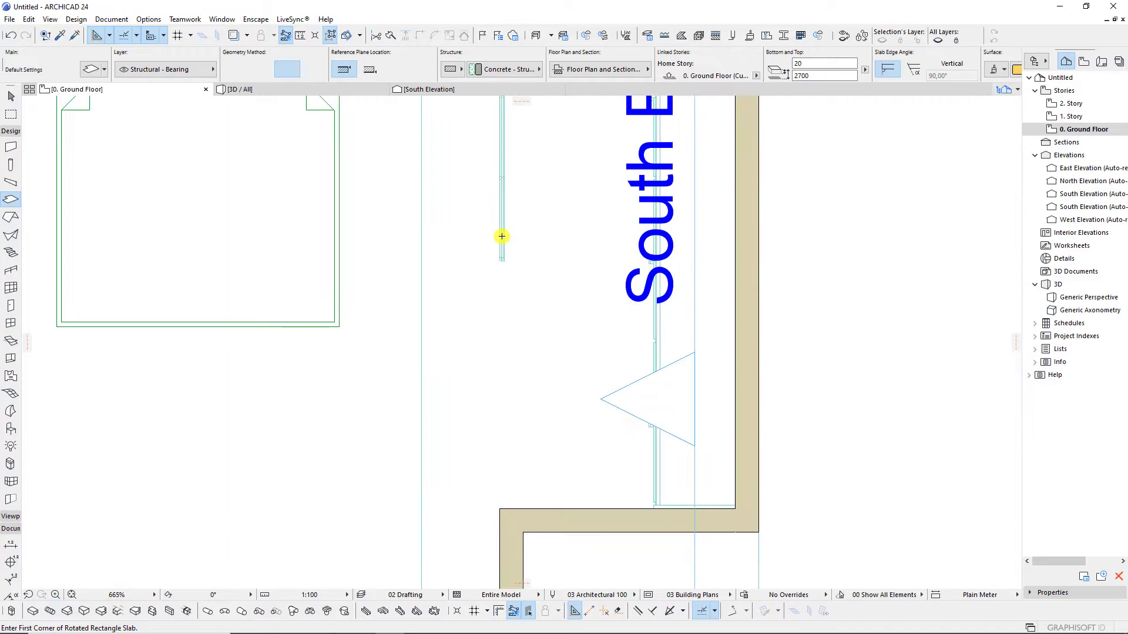
{"action": "scroll", "coordinate": [656, 356], "scroll_direction": "up", "scroll_amount": 1}
{"action": "left_click", "coordinate": [726, 398], "text": "shift"}
{"action": "scroll", "coordinate": [566, 335], "scroll_direction": "down", "scroll_amount": 3}
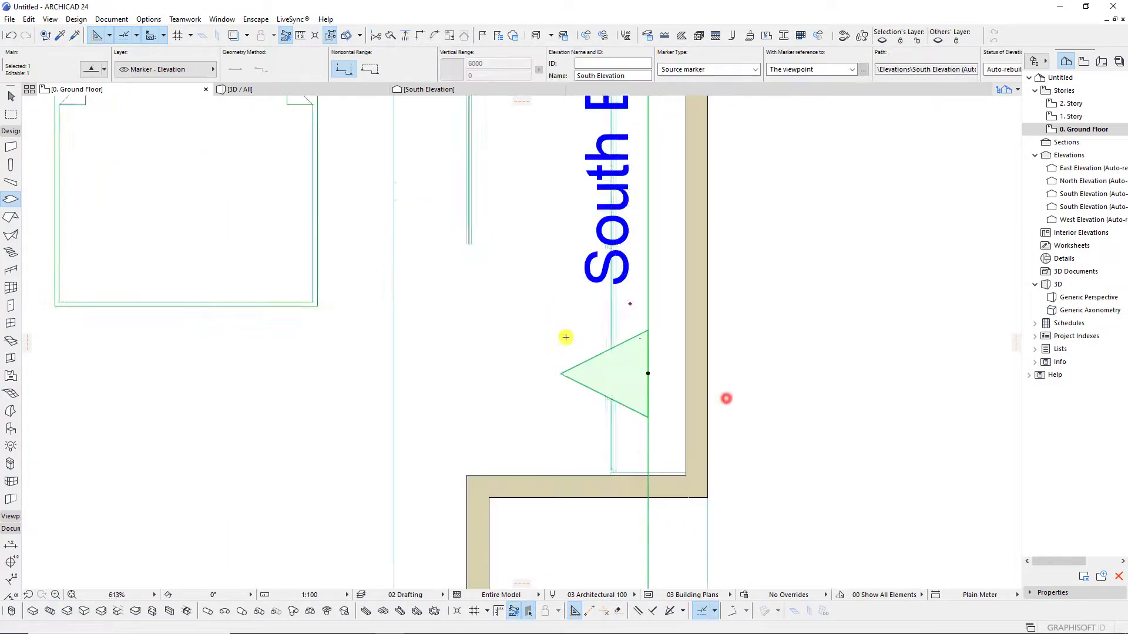
{"action": "key", "text": "ctrl+d"}
{"action": "left_click", "coordinate": [638, 370]}
{"action": "left_click", "coordinate": [692, 370]}
{"action": "scroll", "coordinate": [603, 366], "scroll_direction": "up", "scroll_amount": 3}
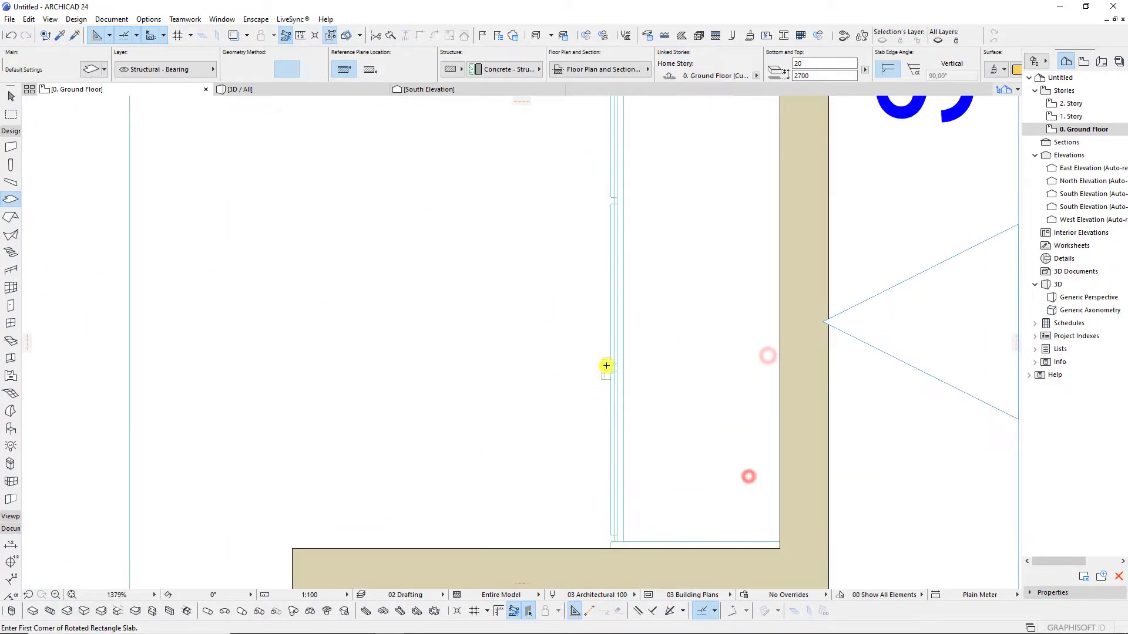
{"action": "left_click", "coordinate": [596, 396]}
Mirror a copy of the three door trim strips across a vertical axis.
{"action": "scroll", "coordinate": [714, 323], "scroll_direction": "down", "scroll_amount": 2}
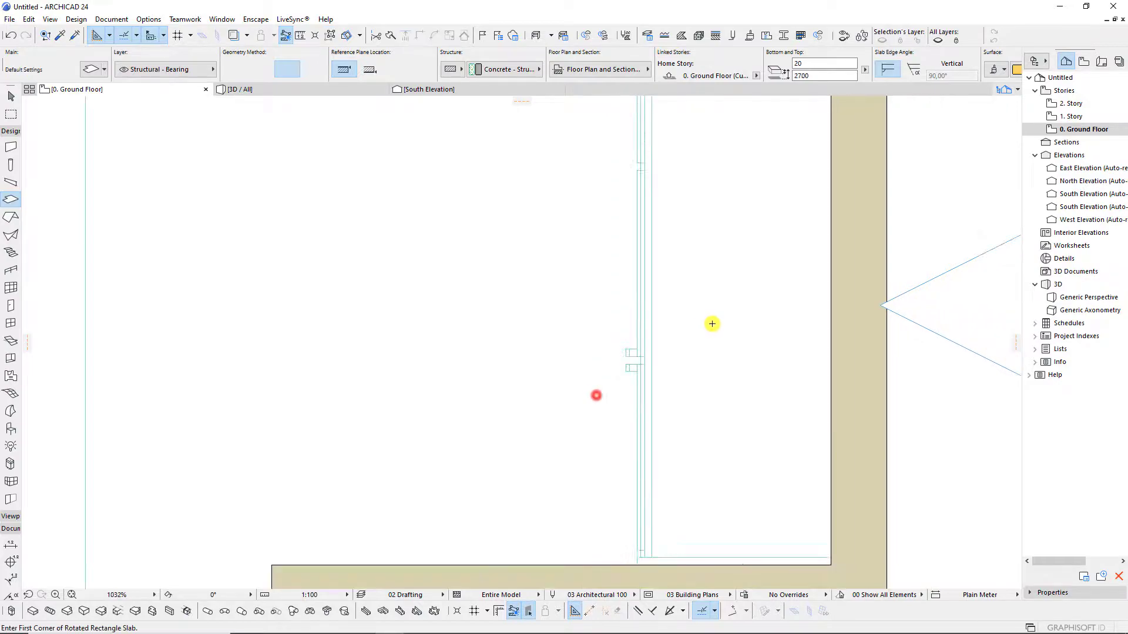
{"action": "scroll", "coordinate": [539, 367], "scroll_direction": "down", "scroll_amount": 4}
{"action": "scroll", "coordinate": [499, 335], "scroll_direction": "up", "scroll_amount": 3}
{"action": "scroll", "coordinate": [378, 290], "scroll_direction": "up", "scroll_amount": 2}
{"action": "key", "text": "ctrl+a"}
{"action": "scroll", "coordinate": [376, 289], "scroll_direction": "up", "scroll_amount": 1}
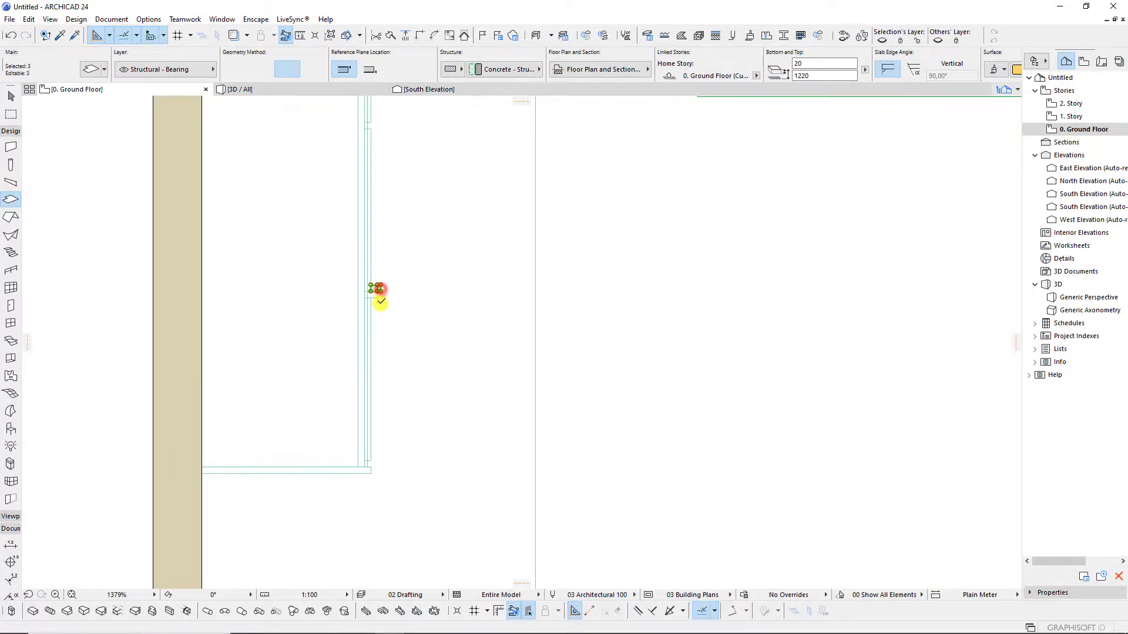
{"action": "scroll", "coordinate": [366, 315], "scroll_direction": "down", "scroll_amount": 2}
{"action": "left_click", "coordinate": [504, 351]}
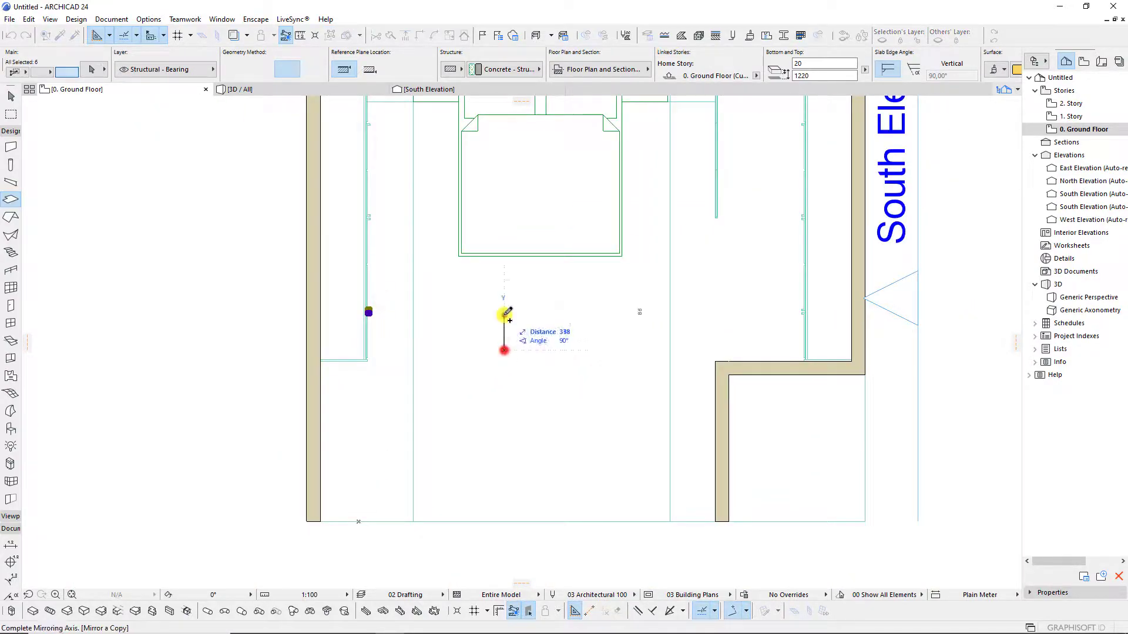
{"action": "left_click", "coordinate": [504, 315]}
{"action": "scroll", "coordinate": [722, 303], "scroll_direction": "up", "scroll_amount": 1}
{"action": "scroll", "coordinate": [721, 303], "scroll_direction": "up", "scroll_amount": 1}
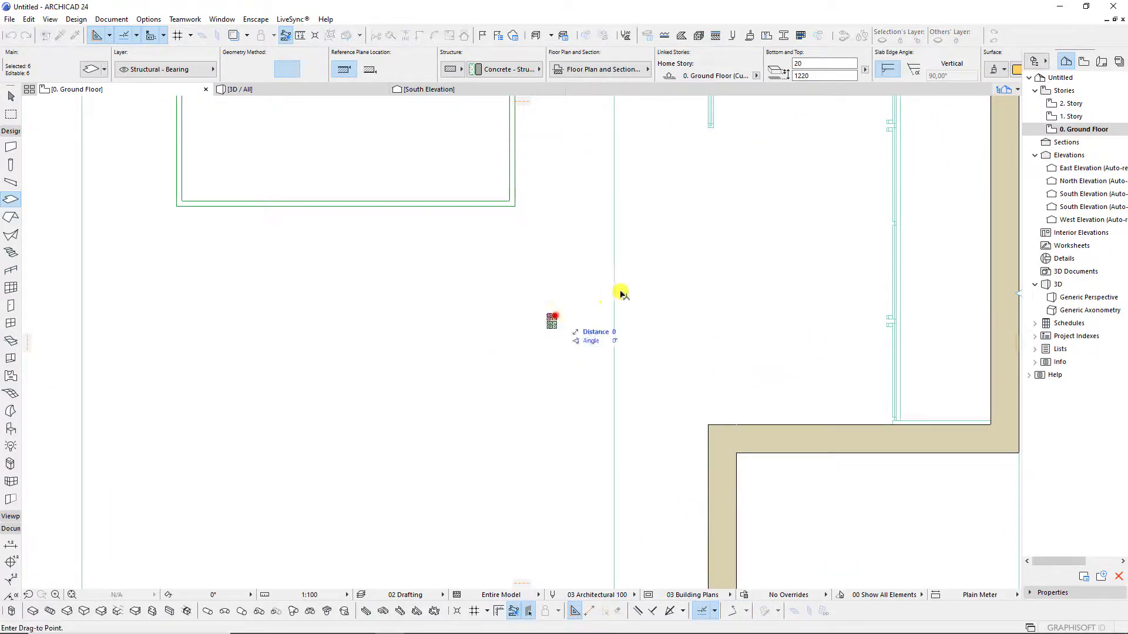
{"action": "left_click", "coordinate": [682, 192]}
{"action": "left_click", "coordinate": [692, 263]}
Start another rotated rectangle slab in the plan.
{"action": "scroll", "coordinate": [616, 332], "scroll_direction": "down", "scroll_amount": 3}
{"action": "scroll", "coordinate": [644, 255], "scroll_direction": "up", "scroll_amount": 2}
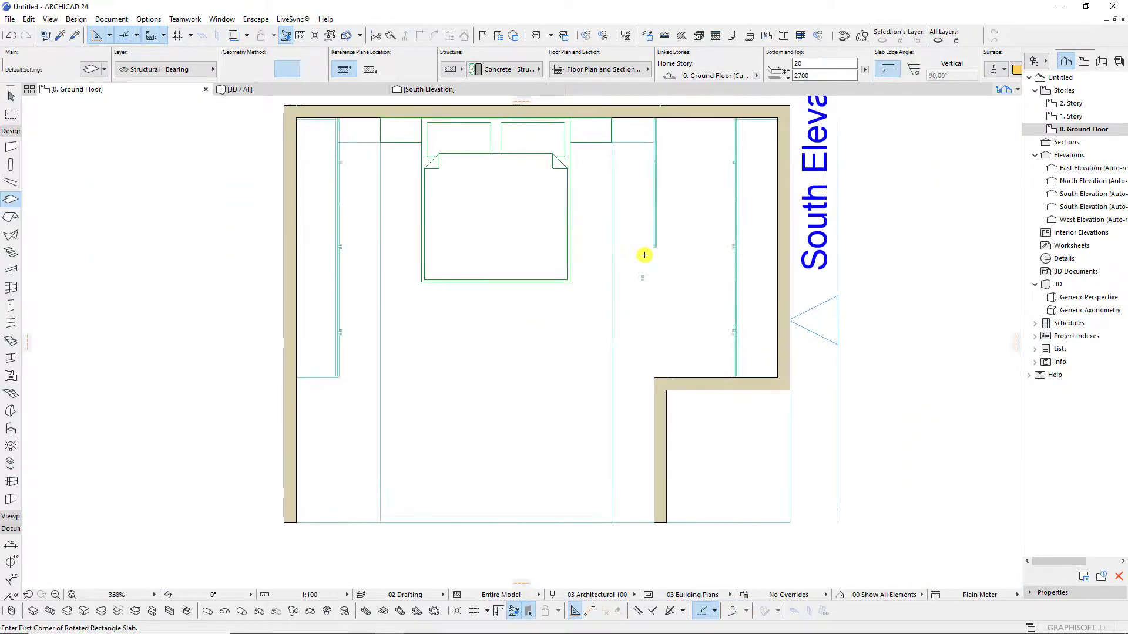
{"action": "scroll", "coordinate": [645, 255], "scroll_direction": "up", "scroll_amount": 2}
{"action": "scroll", "coordinate": [640, 277], "scroll_direction": "down", "scroll_amount": 2}
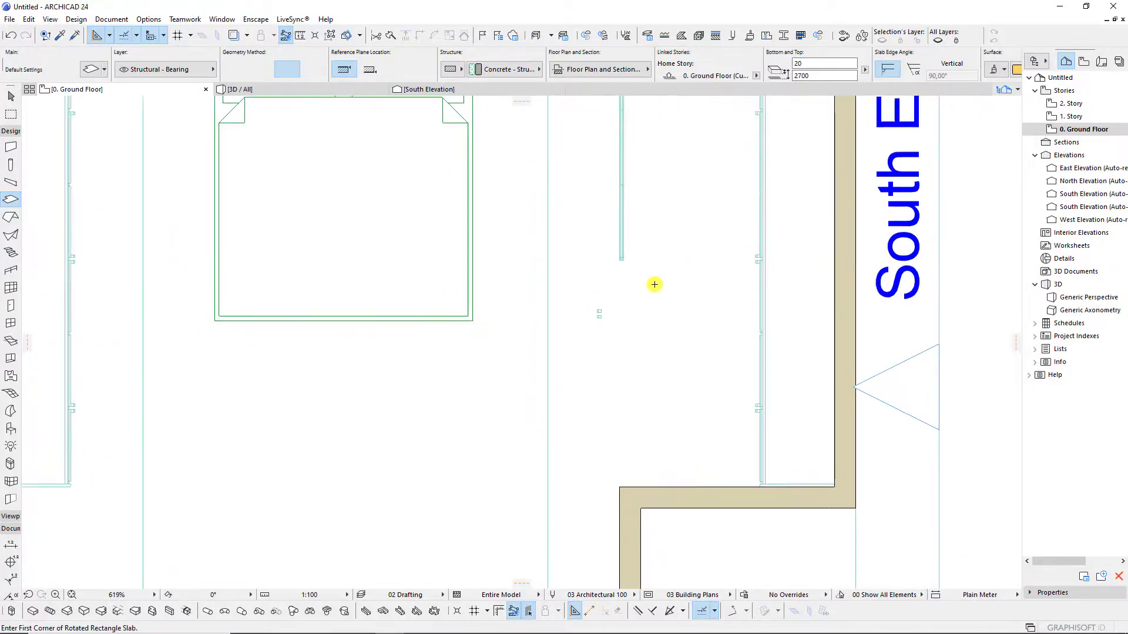
{"action": "scroll", "coordinate": [655, 284], "scroll_direction": "up", "scroll_amount": 2}
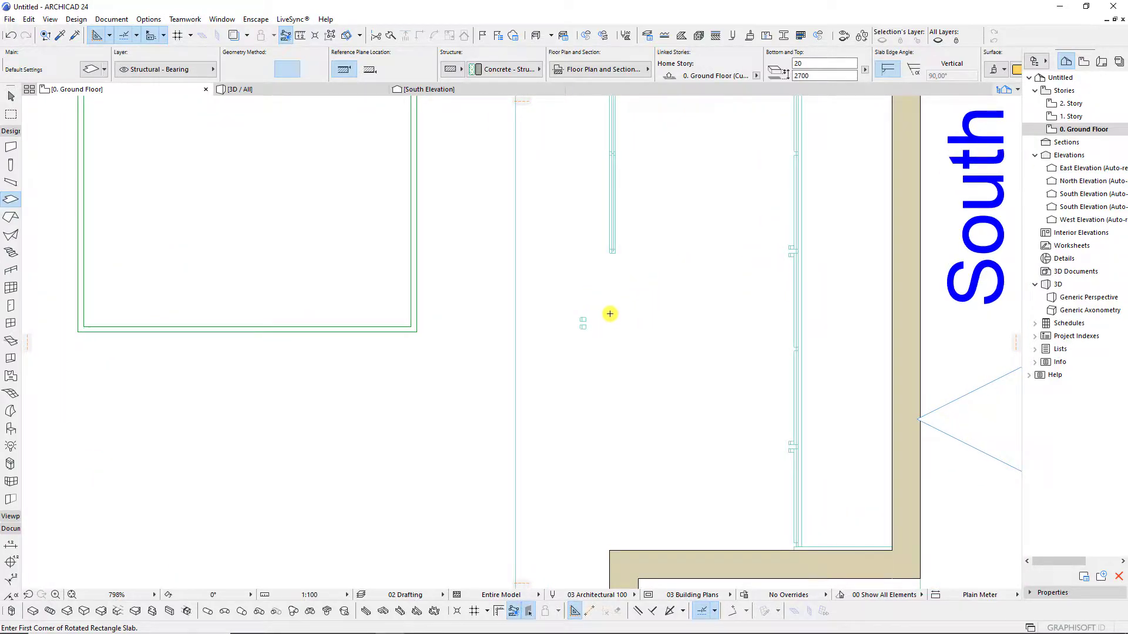
{"action": "scroll", "coordinate": [610, 314], "scroll_direction": "down", "scroll_amount": 4}
{"action": "left_click", "coordinate": [727, 307]}
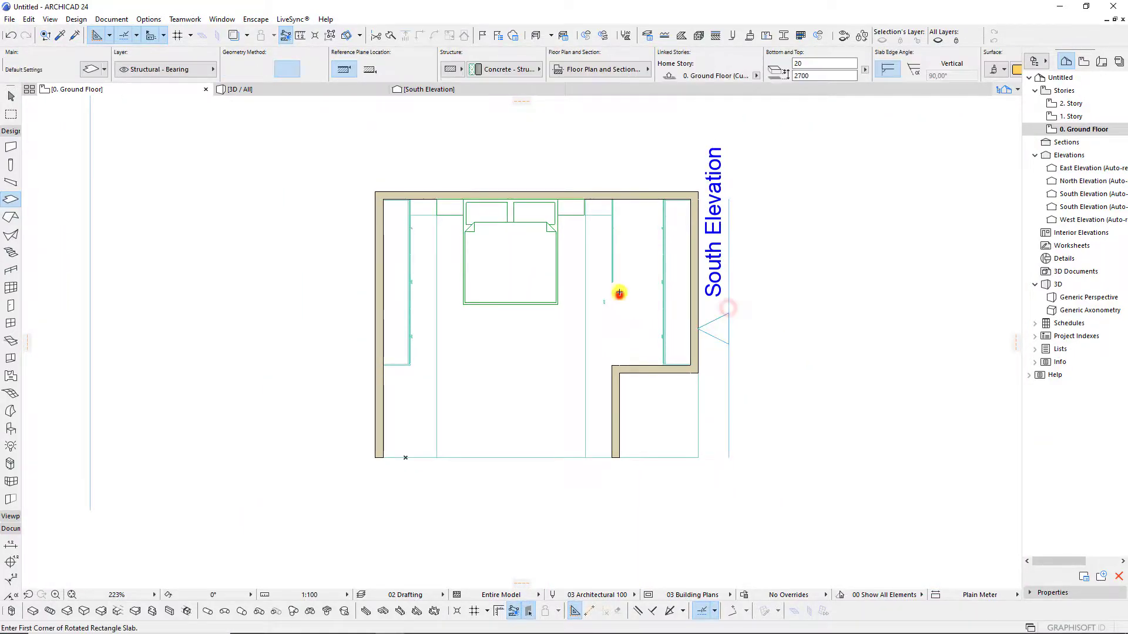
{"action": "scroll", "coordinate": [614, 285], "scroll_direction": "up", "scroll_amount": 5}
{"action": "scroll", "coordinate": [602, 267], "scroll_direction": "up", "scroll_amount": 5}
Draw a small rectangular trim slab (Bottom 2500, Top 2700) at the right wardrobe corner.
{"action": "scroll", "coordinate": [600, 267], "scroll_direction": "up", "scroll_amount": 3}
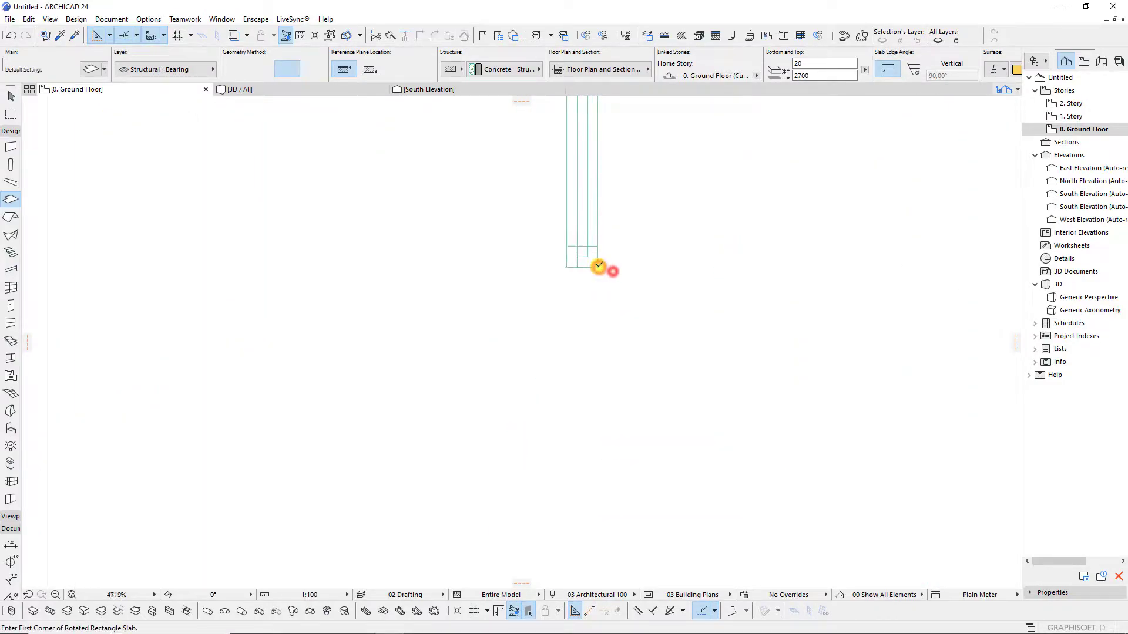
{"action": "scroll", "coordinate": [598, 266], "scroll_direction": "up", "scroll_amount": 1}
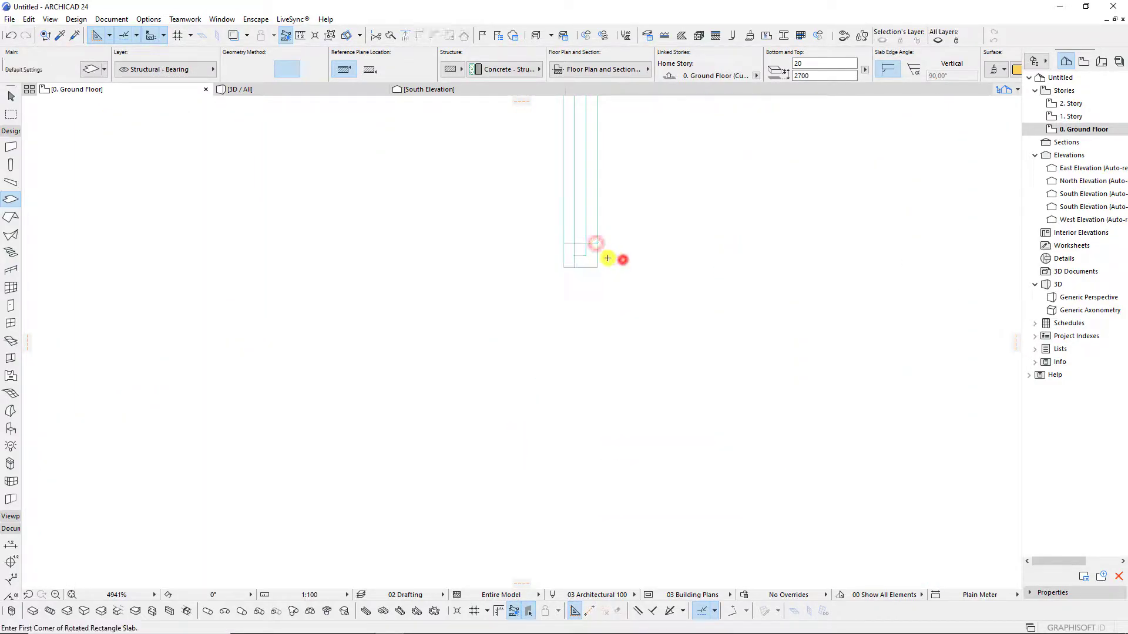
{"action": "scroll", "coordinate": [607, 258], "scroll_direction": "up", "scroll_amount": 2}
{"action": "left_click", "coordinate": [587, 228]}
{"action": "left_click", "coordinate": [515, 230]}
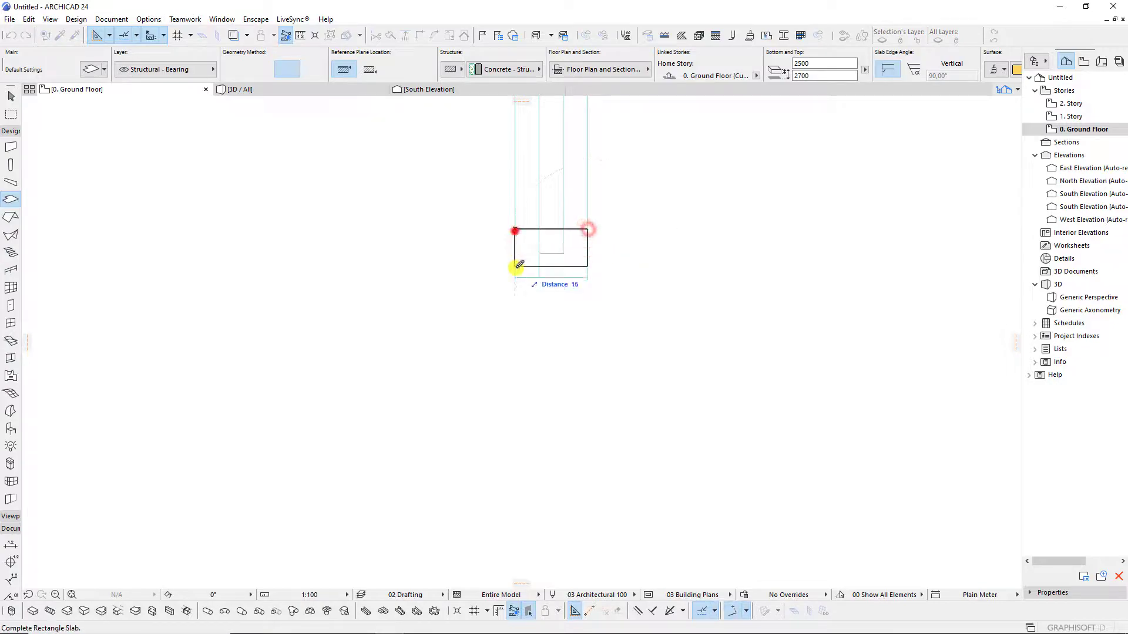
{"action": "left_click", "coordinate": [516, 273]}
{"action": "key", "text": "ctrl+z"}
{"action": "key", "text": "ctrl+shift+z"}
Move the new trim slab down to its position at the wardrobe corner.
{"action": "key", "text": "ctrl+d"}
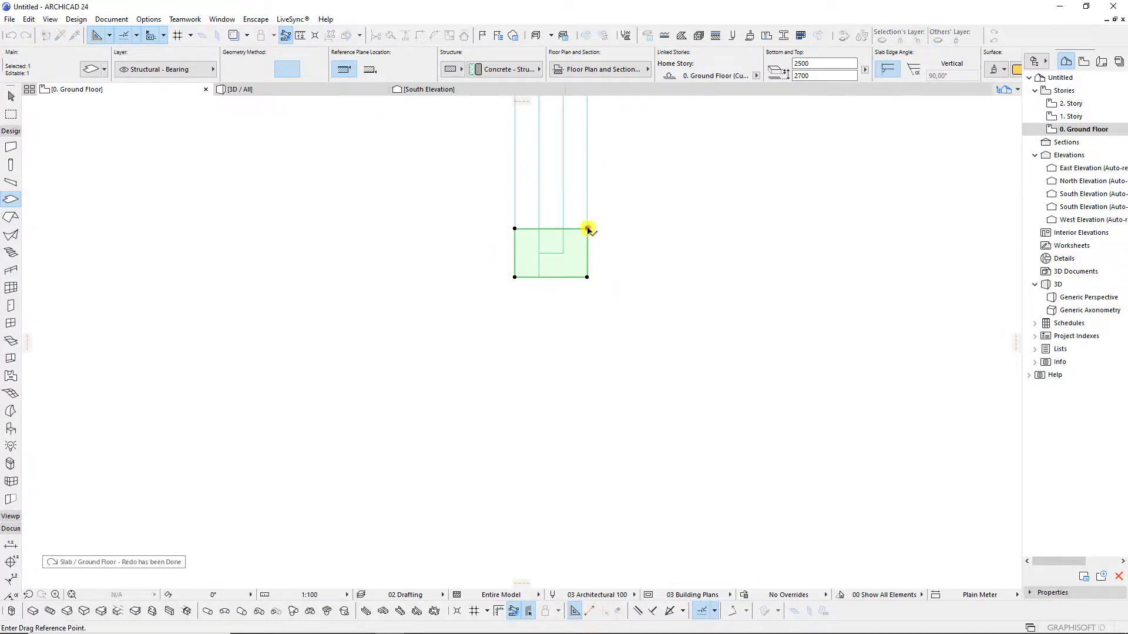
{"action": "left_click", "coordinate": [587, 228]}
{"action": "left_click", "coordinate": [587, 278]}
{"action": "scroll", "coordinate": [570, 235], "scroll_direction": "down", "scroll_amount": 5}
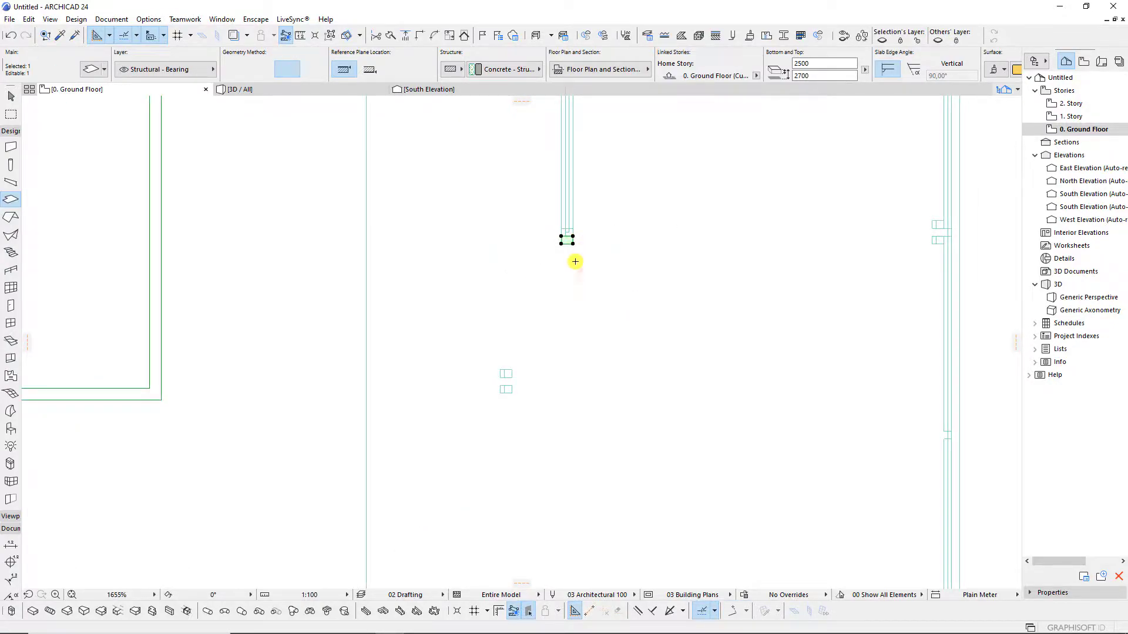
{"action": "scroll", "coordinate": [575, 262], "scroll_direction": "down", "scroll_amount": 1}
{"action": "scroll", "coordinate": [535, 229], "scroll_direction": "down", "scroll_amount": 2}
{"action": "scroll", "coordinate": [541, 258], "scroll_direction": "up", "scroll_amount": 1}
{"action": "scroll", "coordinate": [543, 229], "scroll_direction": "down", "scroll_amount": 1}
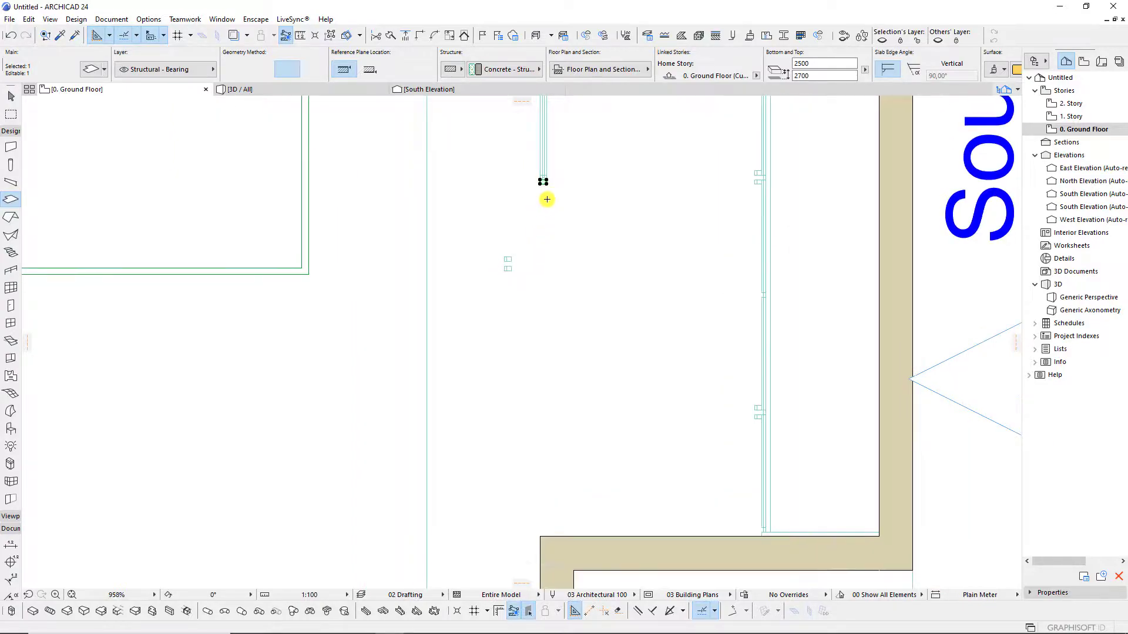
Drag a copy of the trim strip lower down along the wardrobe front.
{"action": "left_click", "coordinate": [546, 181]}
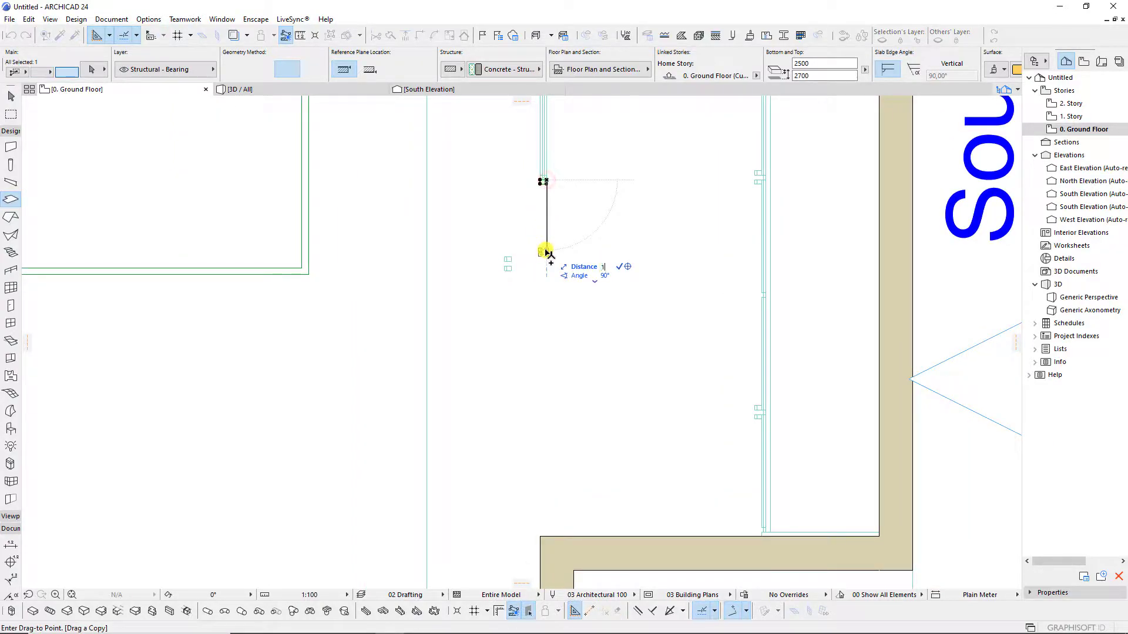
{"action": "left_click", "coordinate": [551, 414]}
{"action": "key", "text": "ctrl+z"}
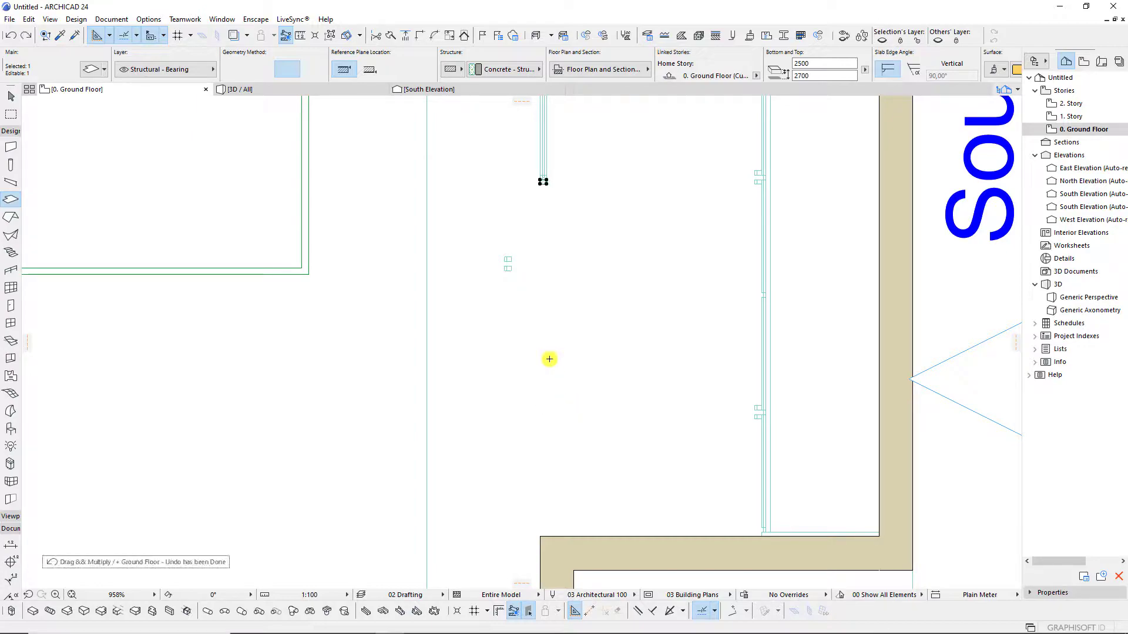
{"action": "key", "text": "ctrl+d"}
{"action": "left_click", "coordinate": [556, 190]}
{"action": "type", "text": "800"}
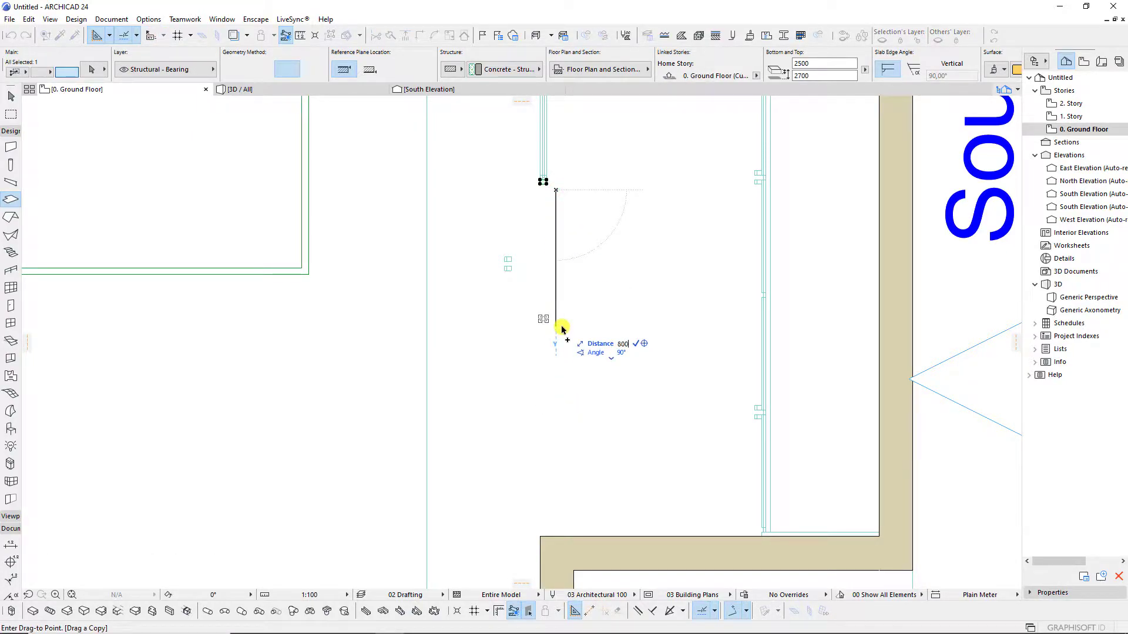
{"action": "left_click", "coordinate": [556, 371]}
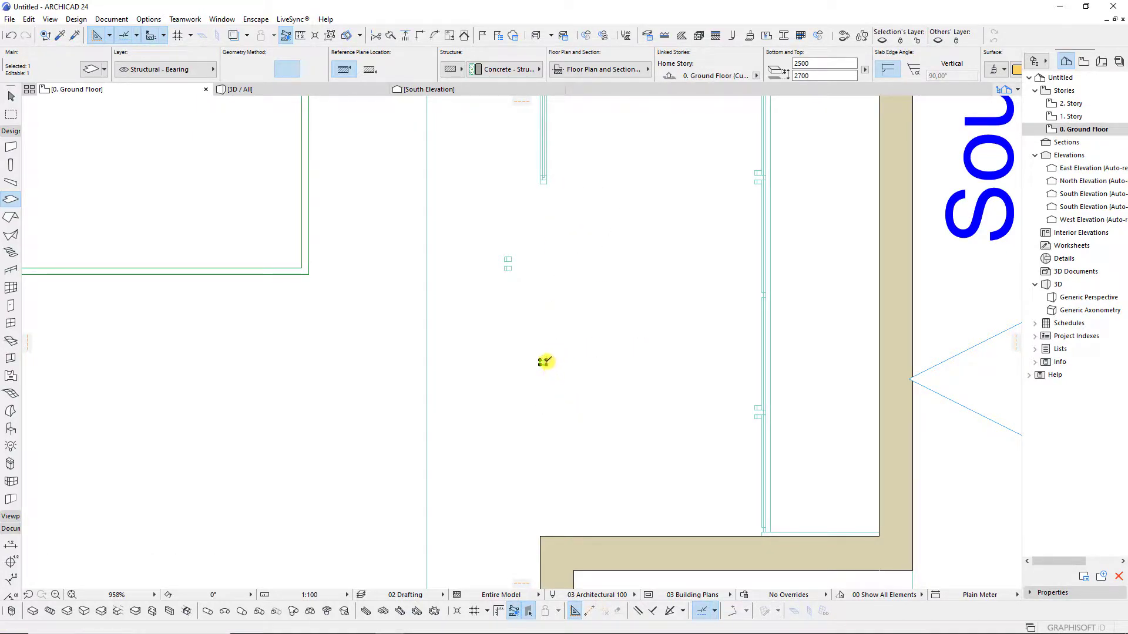
{"action": "key", "text": "ctrl+alt+d"}
{"action": "left_click", "coordinate": [546, 367]}
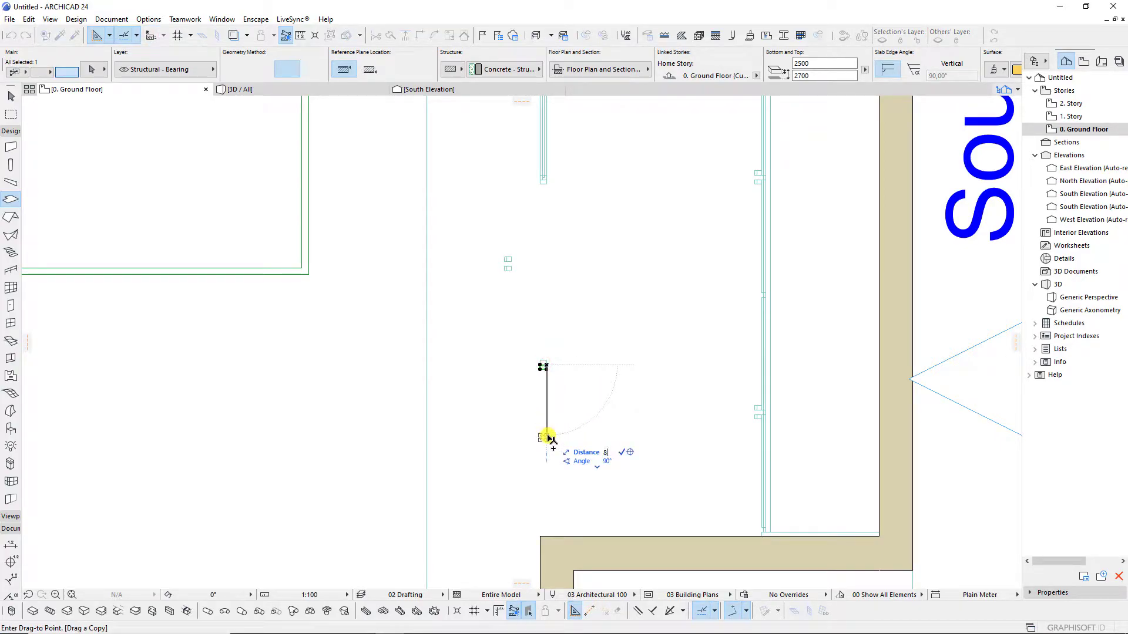
{"action": "key", "text": "Escape"}
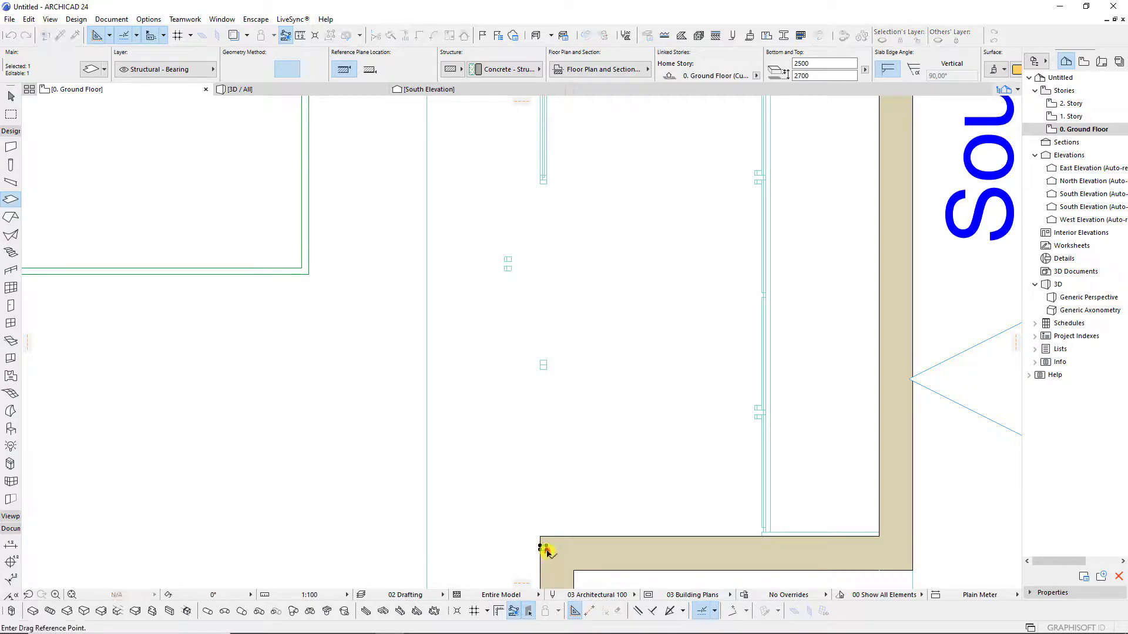
{"action": "key", "text": "Escape"}
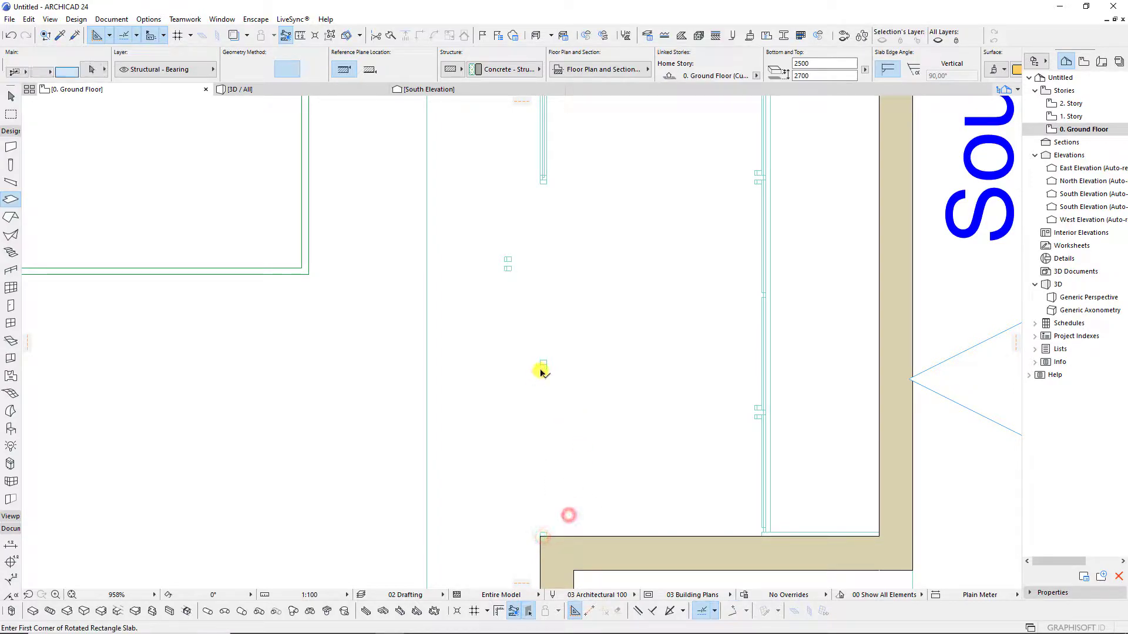
Offset the small trim strip's edge to stretch it toward the wall.
{"action": "scroll", "coordinate": [560, 379], "scroll_direction": "up", "scroll_amount": 1}
{"action": "scroll", "coordinate": [559, 353], "scroll_direction": "up", "scroll_amount": 1}
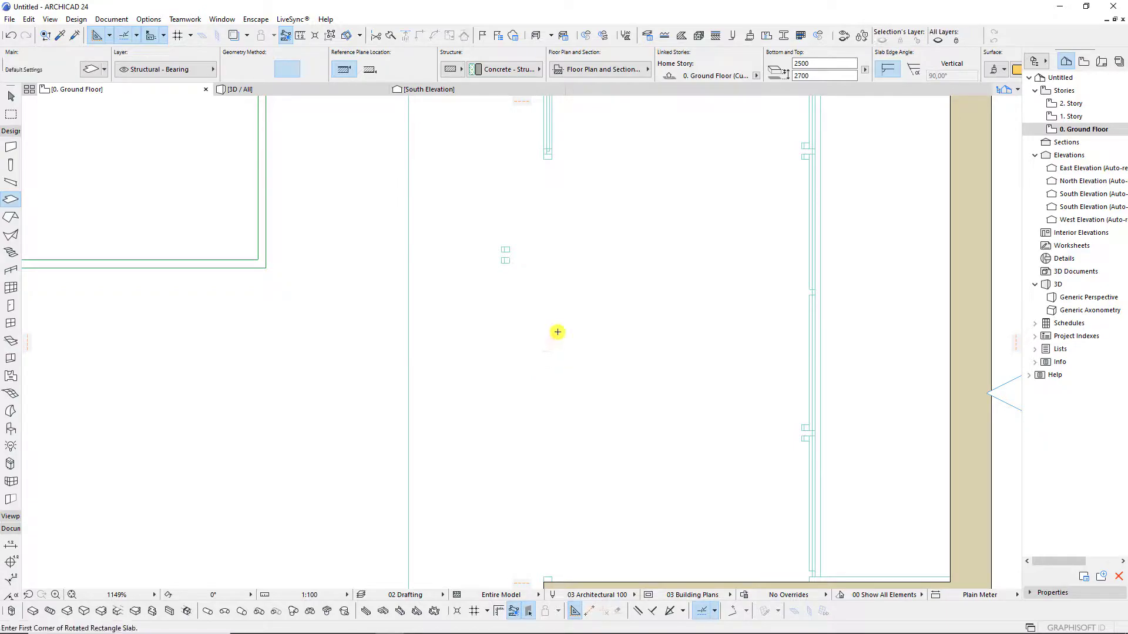
{"action": "scroll", "coordinate": [546, 155], "scroll_direction": "up", "scroll_amount": 4}
{"action": "left_click", "coordinate": [544, 157], "text": "shift"}
{"action": "key", "text": "ctrl+d"}
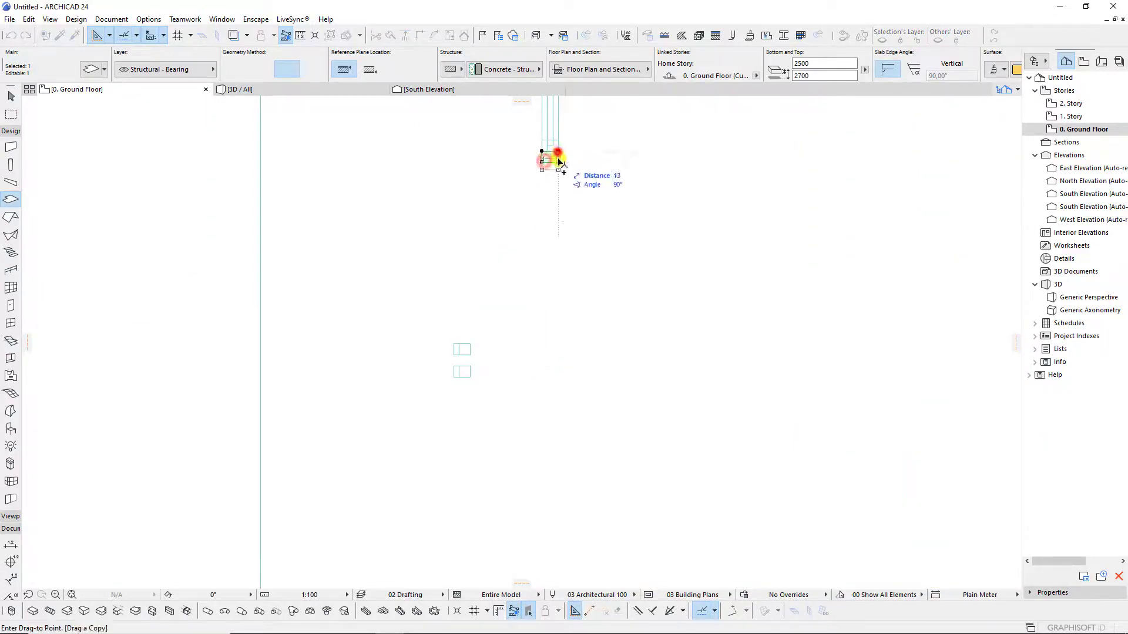
{"action": "left_click", "coordinate": [550, 167]}
{"action": "scroll", "coordinate": [548, 179], "scroll_direction": "down", "scroll_amount": 5}
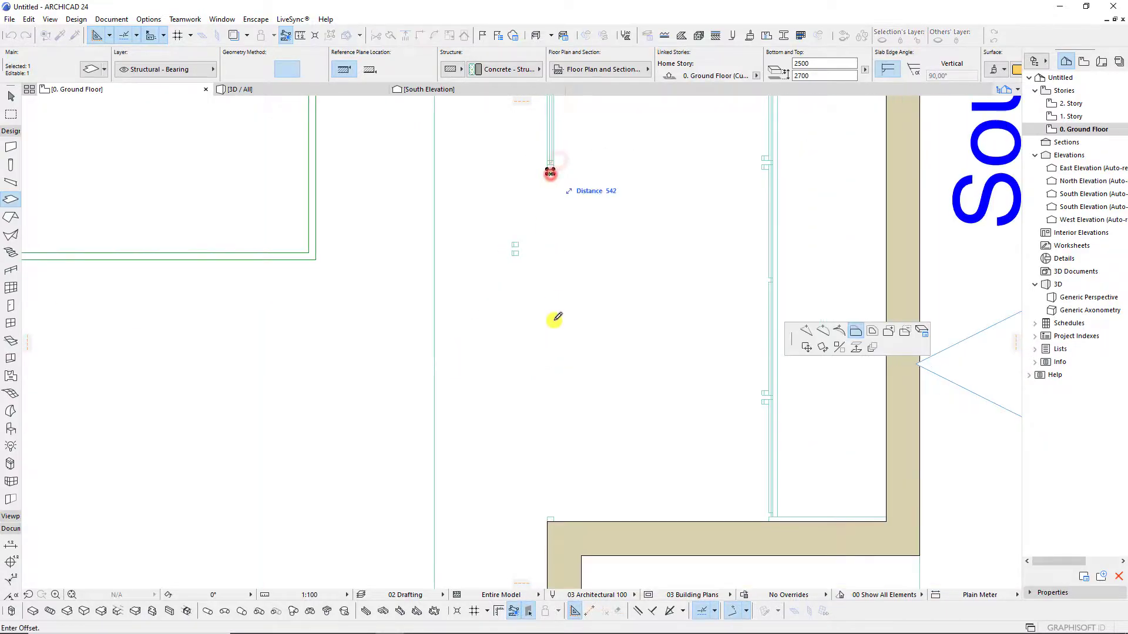
{"action": "left_click", "coordinate": [553, 514]}
{"action": "scroll", "coordinate": [551, 156], "scroll_direction": "up", "scroll_amount": 4}
{"action": "left_click", "coordinate": [552, 175]}
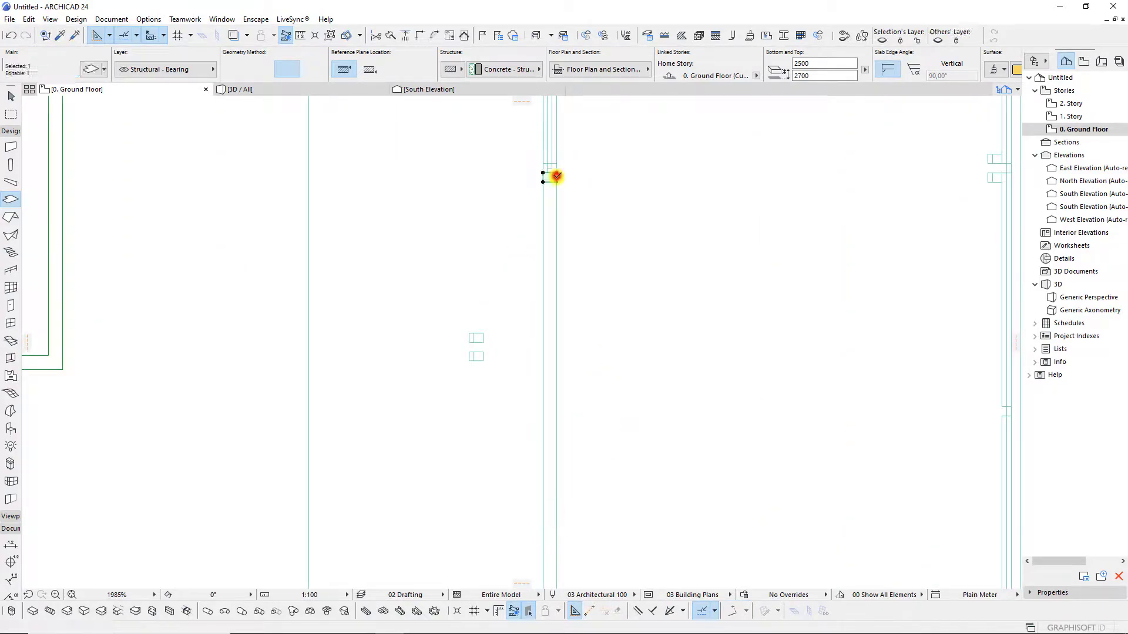
{"action": "scroll", "coordinate": [561, 305], "scroll_direction": "down", "scroll_amount": 4}
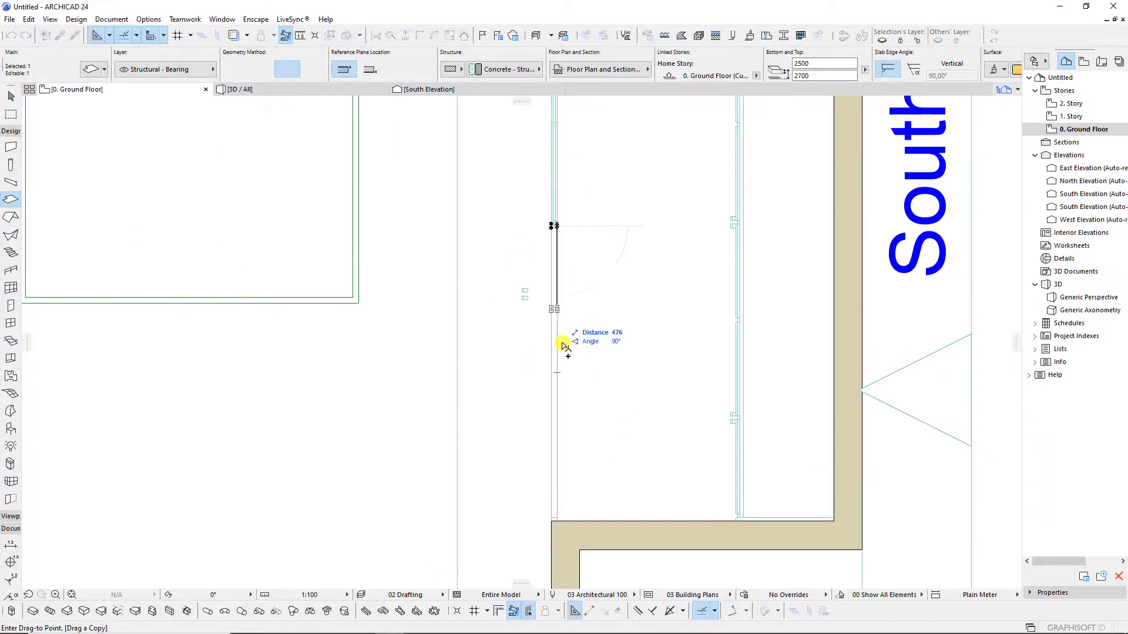
{"action": "left_click", "coordinate": [557, 373]}
Shift the long trim strip down into place and show the bedroom in 3D.
{"action": "scroll", "coordinate": [556, 373], "scroll_direction": "up", "scroll_amount": 5}
{"action": "scroll", "coordinate": [550, 373], "scroll_direction": "up", "scroll_amount": 3}
{"action": "key", "text": "ctrl+d"}
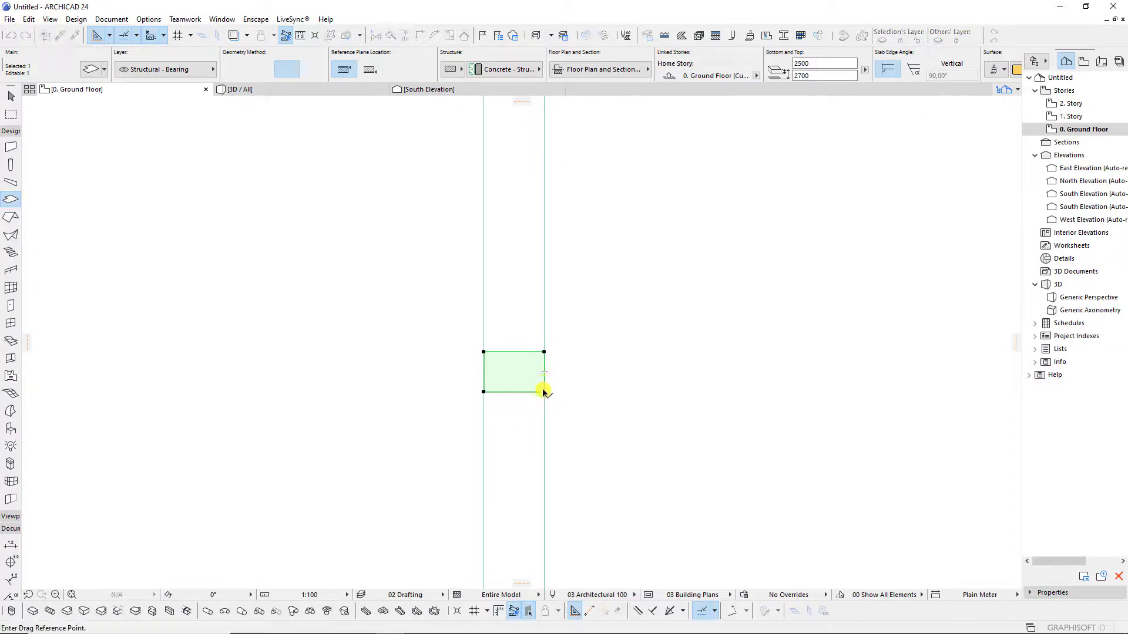
{"action": "left_click", "coordinate": [543, 373]}
{"action": "key", "text": "ctrl+d"}
{"action": "left_click", "coordinate": [543, 331]}
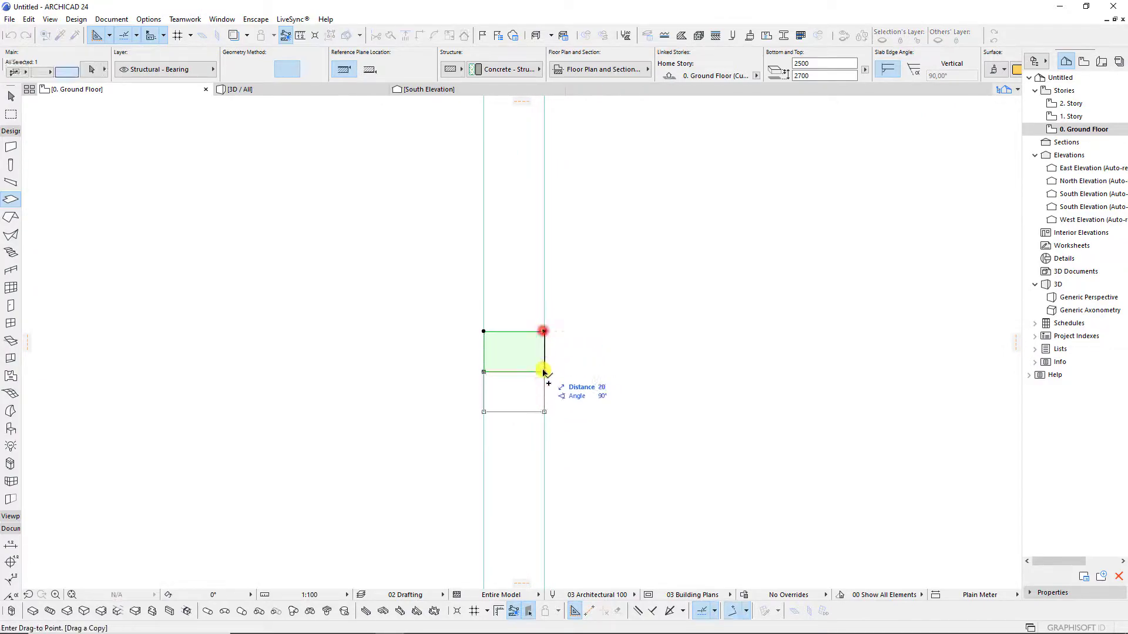
{"action": "left_click", "coordinate": [543, 370]}
{"action": "left_click", "coordinate": [573, 369]}
{"action": "left_click", "coordinate": [546, 294], "text": "shift"}
{"action": "scroll", "coordinate": [547, 311], "scroll_direction": "down", "scroll_amount": 5}
{"action": "scroll", "coordinate": [547, 322], "scroll_direction": "down", "scroll_amount": 3}
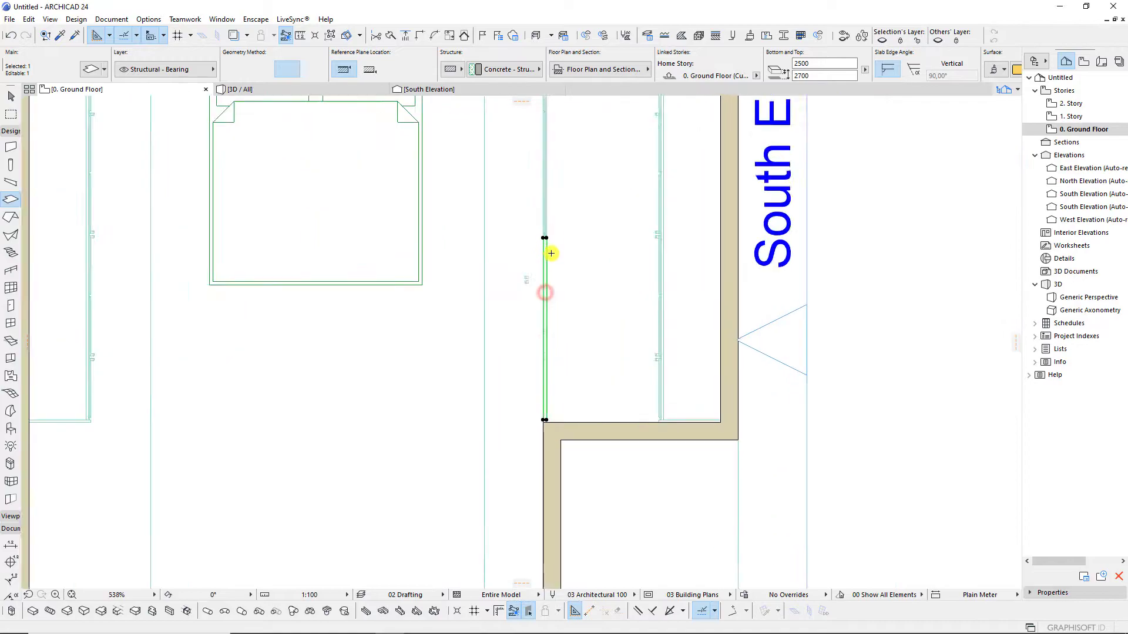
{"action": "scroll", "coordinate": [553, 224], "scroll_direction": "up", "scroll_amount": 2}
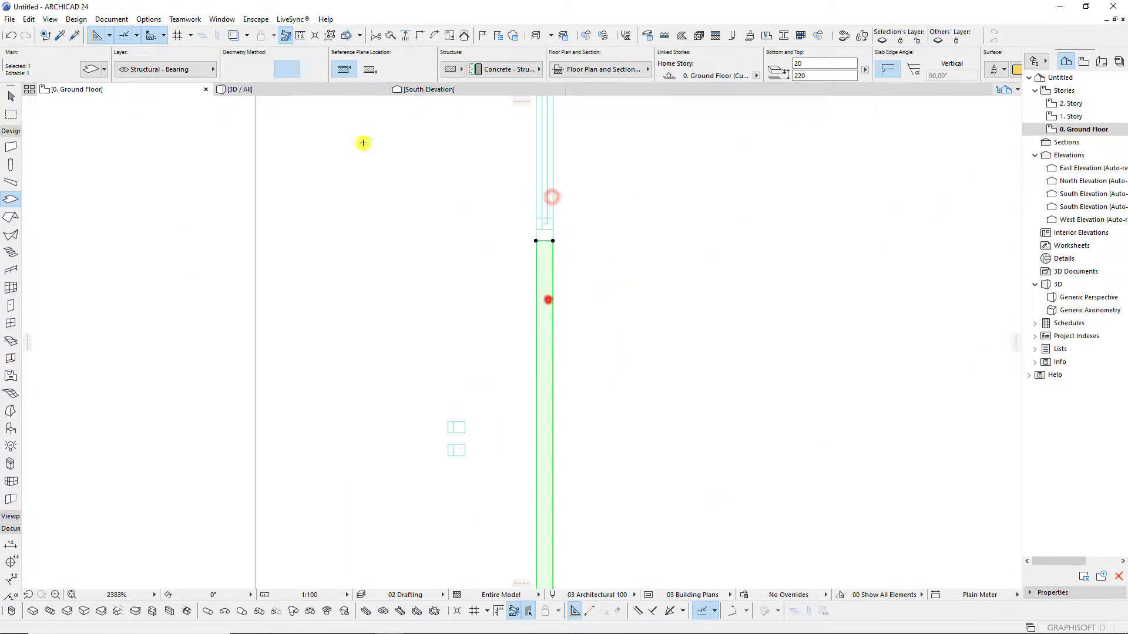
{"action": "left_click", "coordinate": [323, 87]}
Pull the floor-level trim strip at the wardrobe door edge up to the ceiling, top 2700.
{"action": "key", "text": "Escape"}
{"action": "middle_click_drag", "start_coordinate": [553, 305], "coordinate": [502, 412], "text": "shift"}
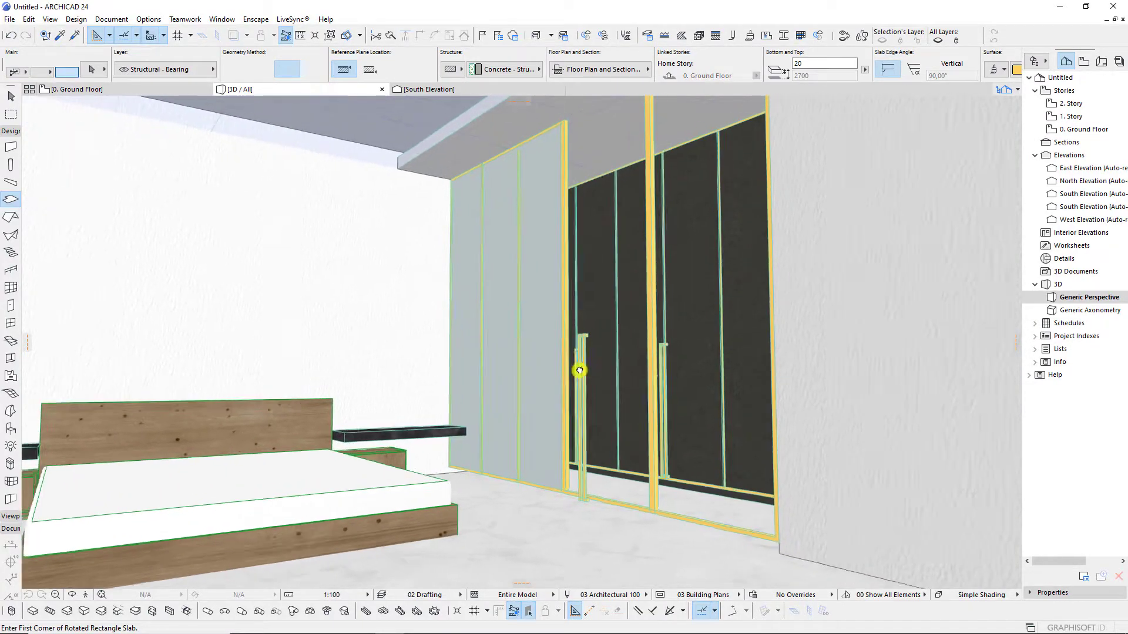
{"action": "left_click", "coordinate": [481, 498], "text": "shift"}
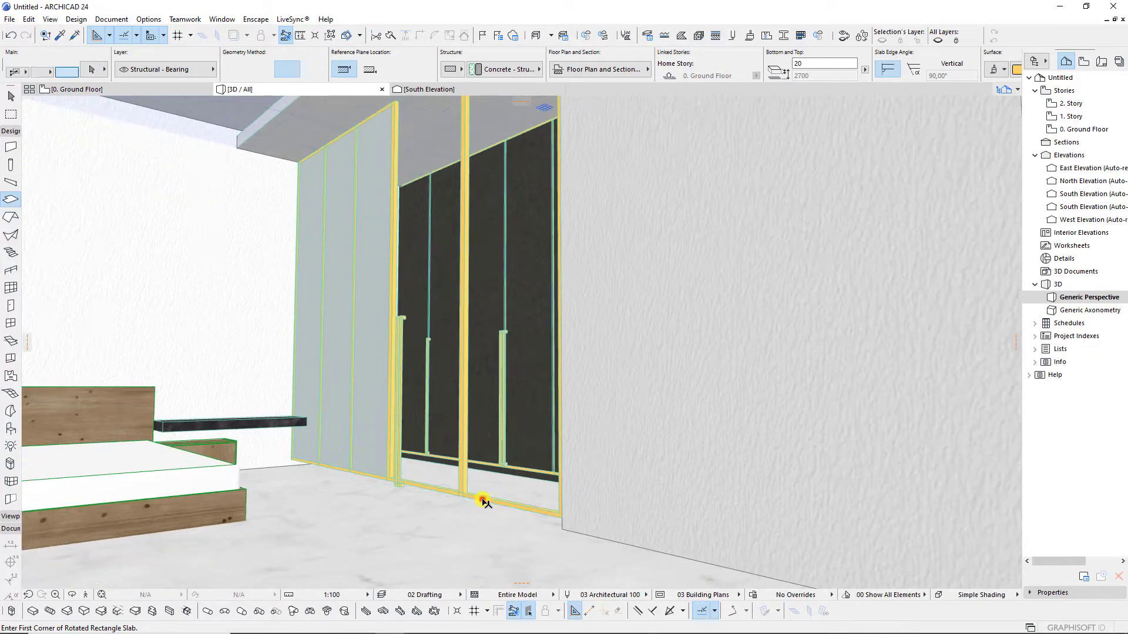
{"action": "left_click", "coordinate": [391, 477]}
{"action": "left_click", "coordinate": [423, 367]}
{"action": "middle_click_drag", "start_coordinate": [408, 236], "coordinate": [428, 253], "text": "shift"}
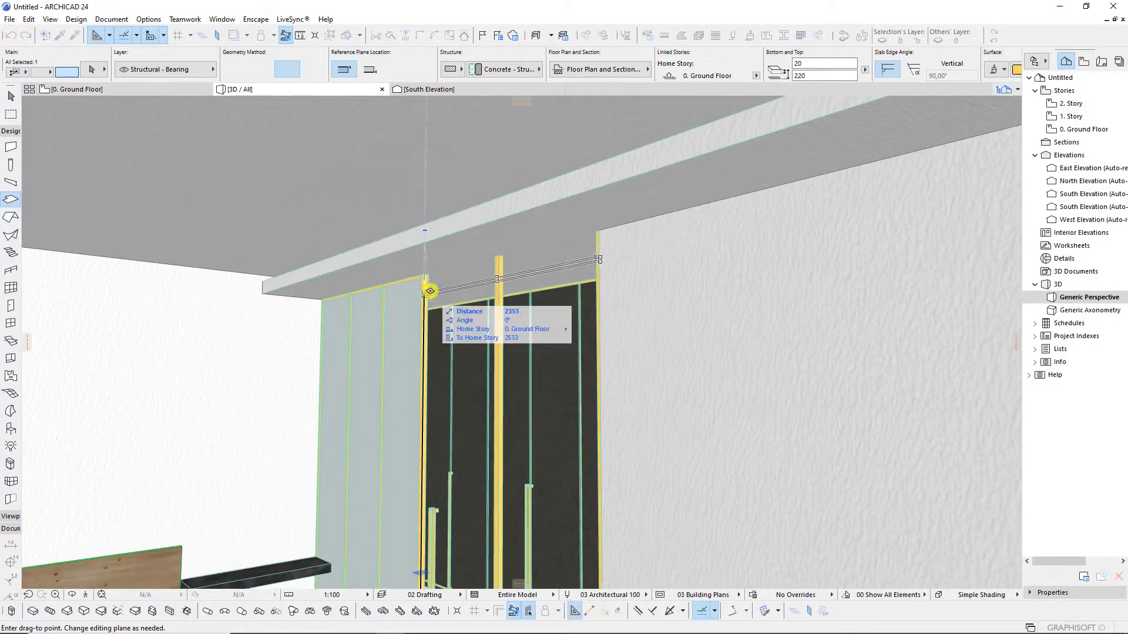
{"action": "left_click", "coordinate": [470, 361]}
{"action": "key", "text": "Escape"}
{"action": "mouse_move", "coordinate": [565, 402]}
{"action": "middle_mouse_down", "text": "shift"}
{"action": "mouse_move", "coordinate": [534, 292]}
{"action": "mouse_move", "coordinate": [490, 295]}
{"action": "middle_mouse_up", "text": "shift"}
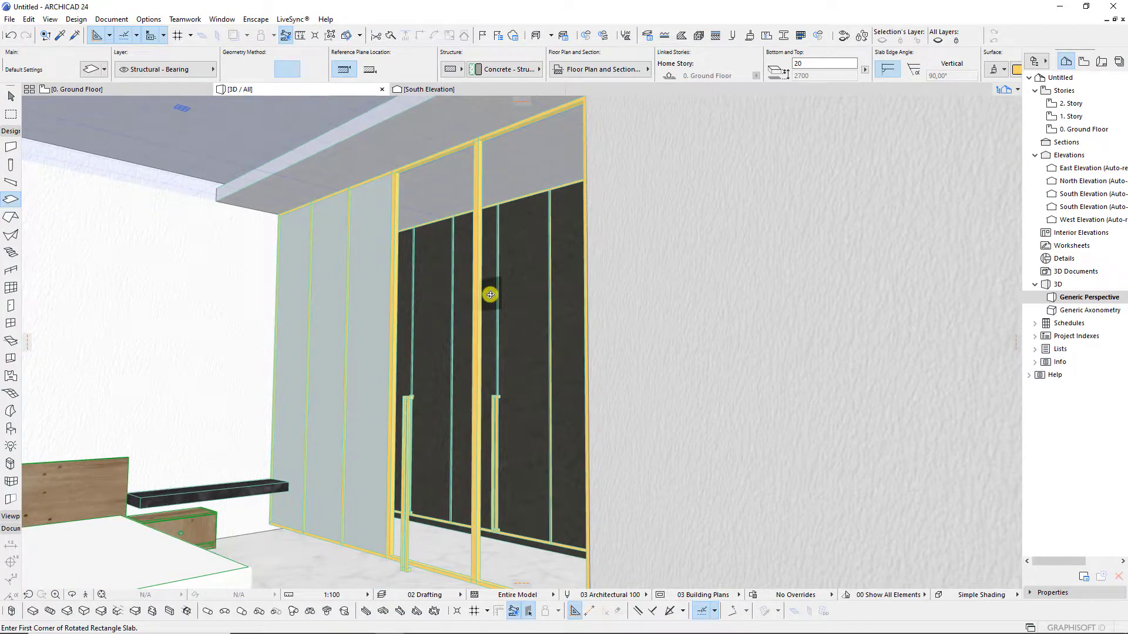
{"action": "scroll", "coordinate": [470, 446], "scroll_direction": "up", "scroll_amount": 1}
{"action": "scroll", "coordinate": [459, 428], "scroll_direction": "up", "scroll_amount": 2}
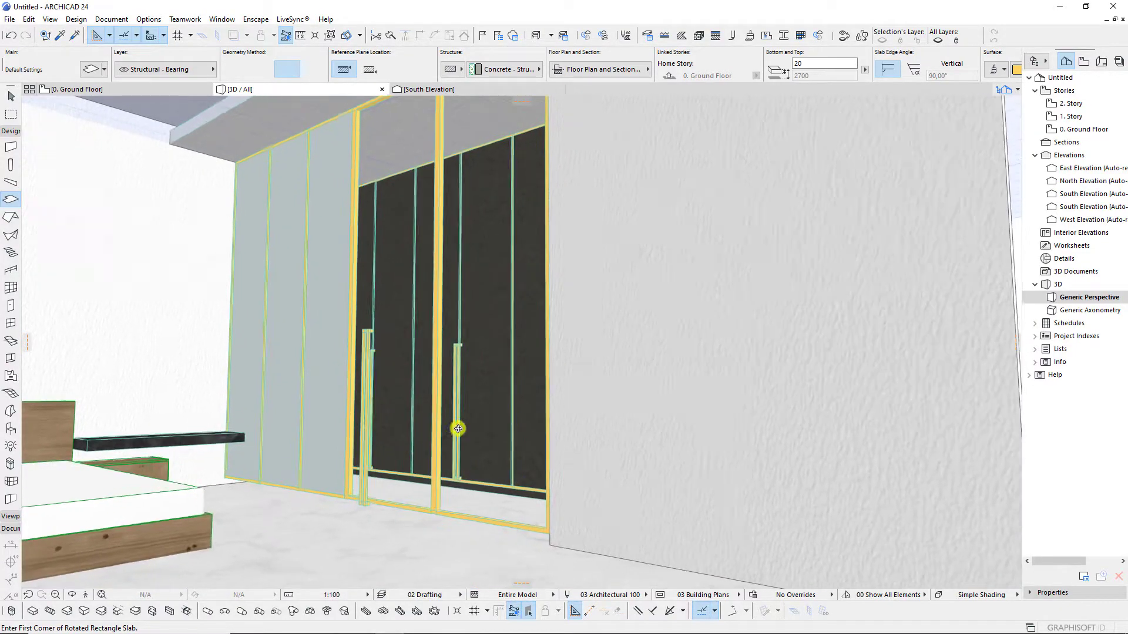
{"action": "scroll", "coordinate": [471, 440], "scroll_direction": "up", "scroll_amount": 2}
{"action": "scroll", "coordinate": [358, 401], "scroll_direction": "up", "scroll_amount": 2}
Move the two wardrobe door slabs and the upper slab onto the wall line.
{"action": "key", "text": "F2"}
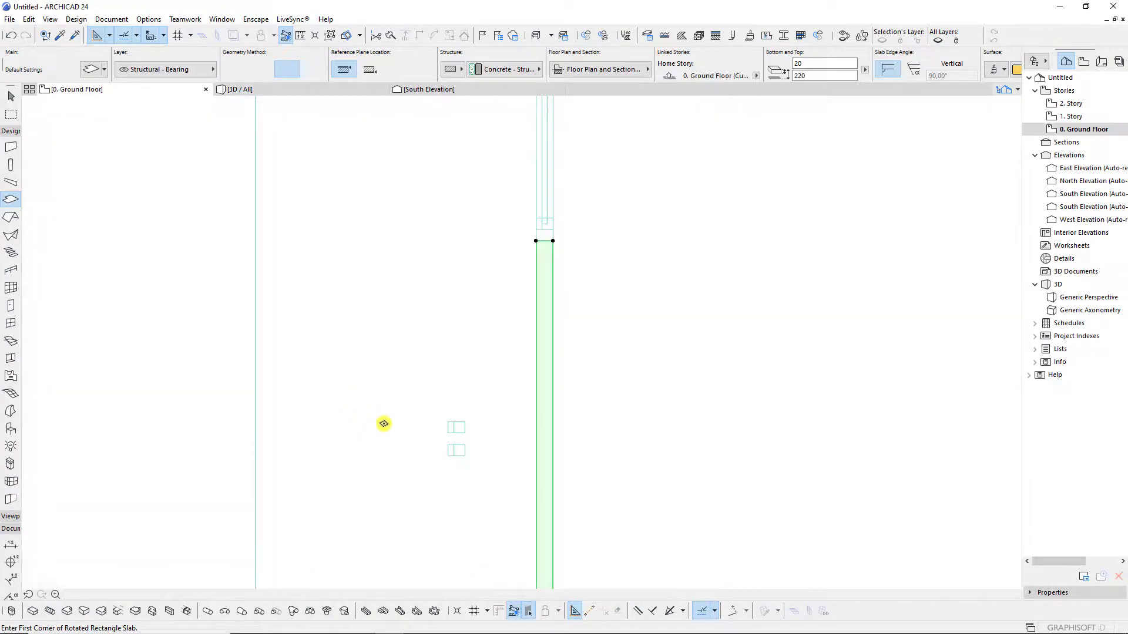
{"action": "middle_click_drag", "start_coordinate": [536, 370], "coordinate": [536, 259]}
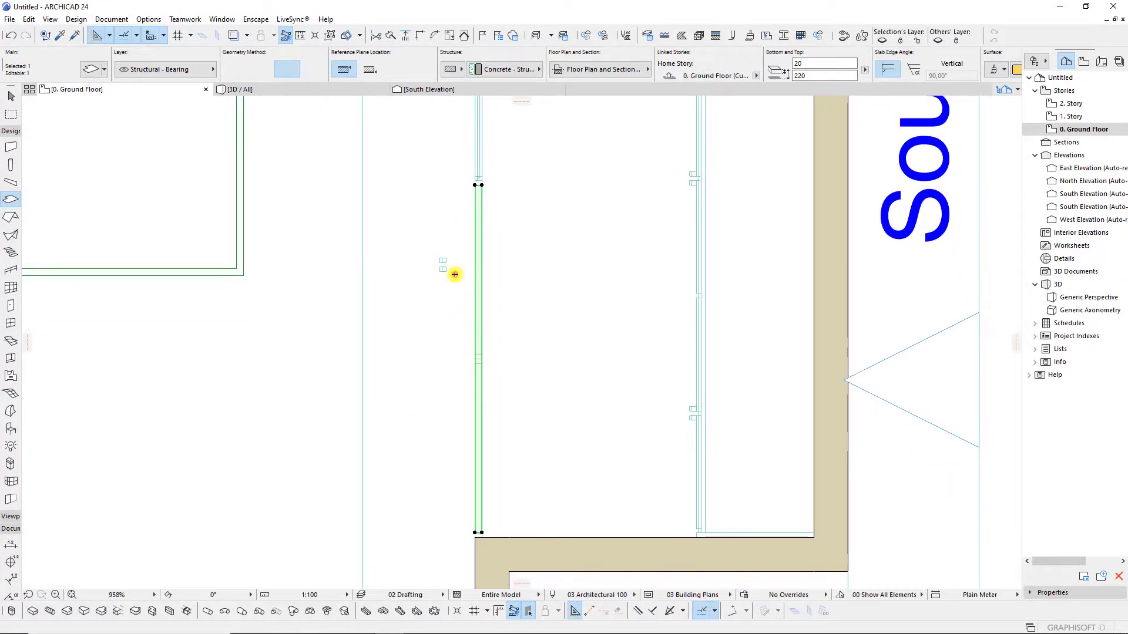
{"action": "key", "text": "Escape"}
{"action": "scroll", "coordinate": [446, 258], "scroll_direction": "up", "scroll_amount": 3}
{"action": "left_click", "coordinate": [435, 262]}
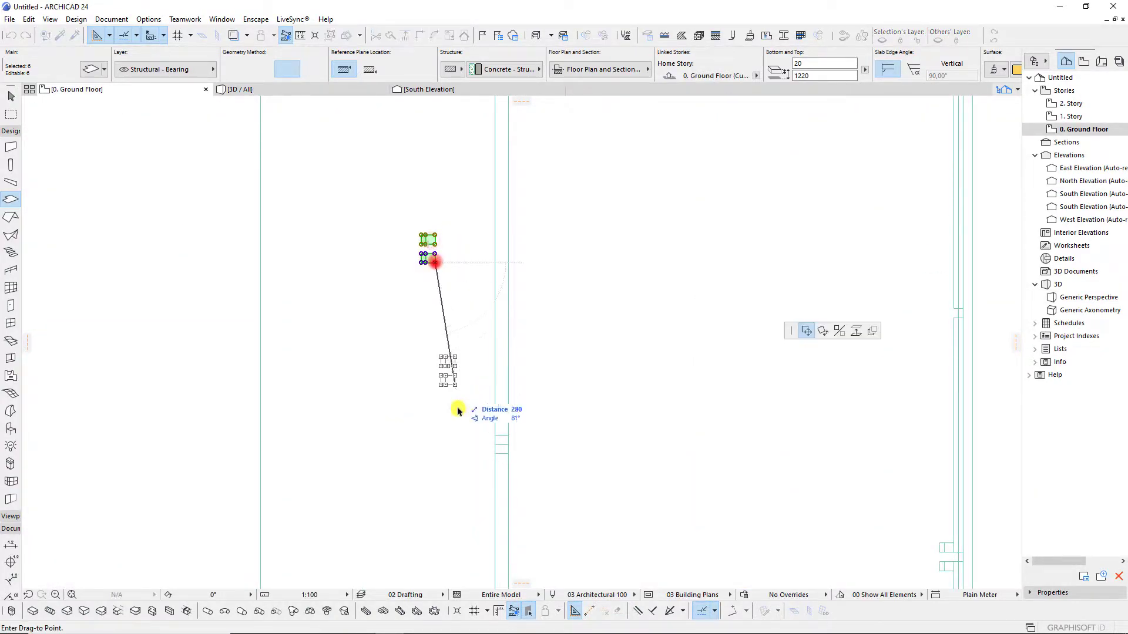
{"action": "scroll", "coordinate": [501, 446], "scroll_direction": "up", "scroll_amount": 3}
{"action": "left_click", "coordinate": [534, 418]}
{"action": "left_click", "coordinate": [592, 396]}
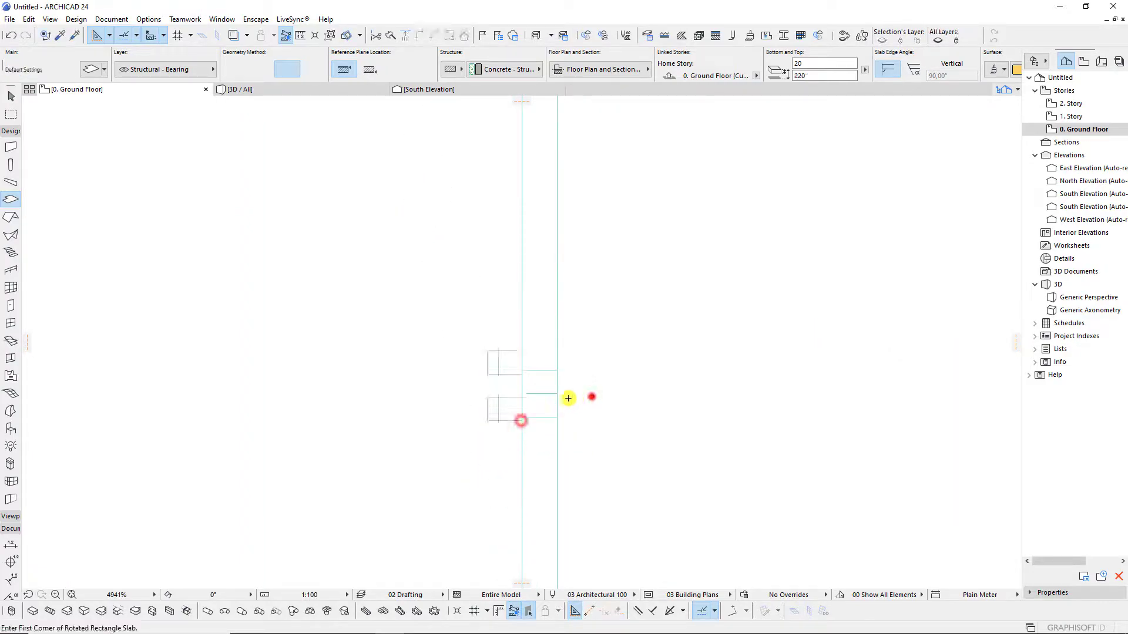
{"action": "scroll", "coordinate": [570, 395], "scroll_direction": "up", "scroll_amount": 2}
{"action": "left_click", "coordinate": [482, 324]}
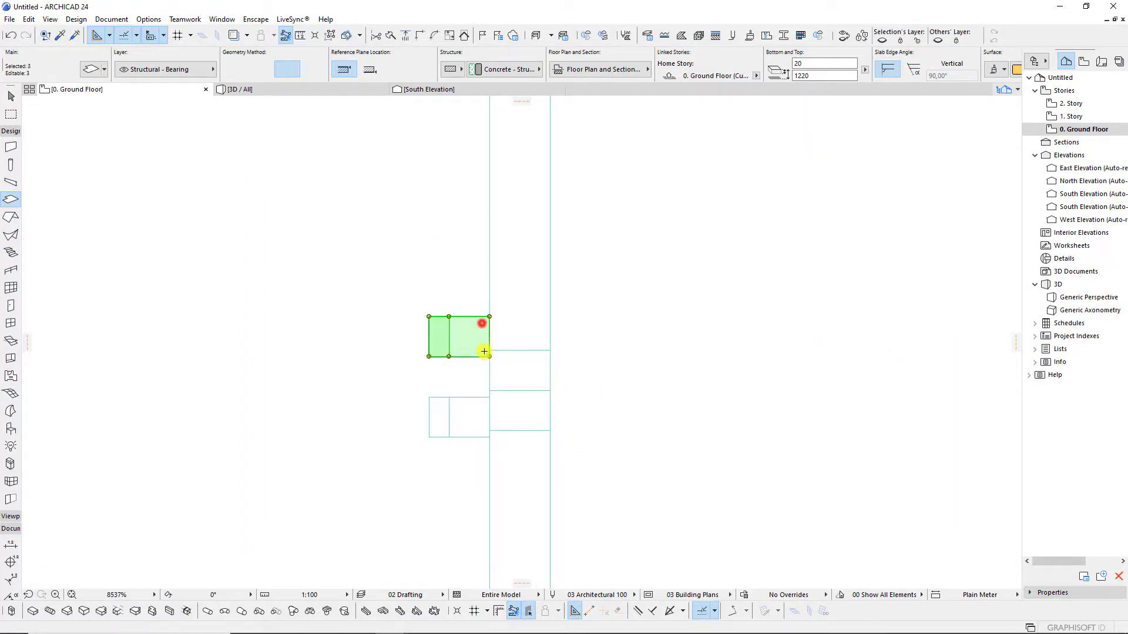
{"action": "left_click", "coordinate": [489, 397]}
{"action": "left_click", "coordinate": [594, 429]}
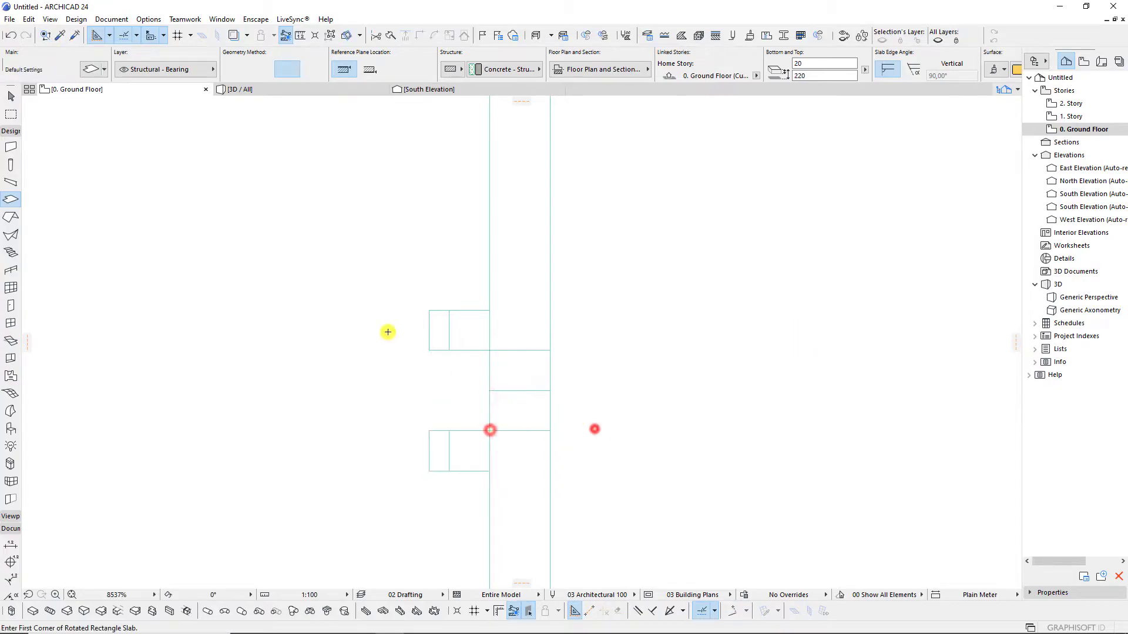
Check the wardrobe doors in 3D, then return to the Ground Floor plan.
{"action": "left_click", "coordinate": [275, 90]}
{"action": "scroll", "coordinate": [498, 438], "scroll_direction": "up", "scroll_amount": 3}
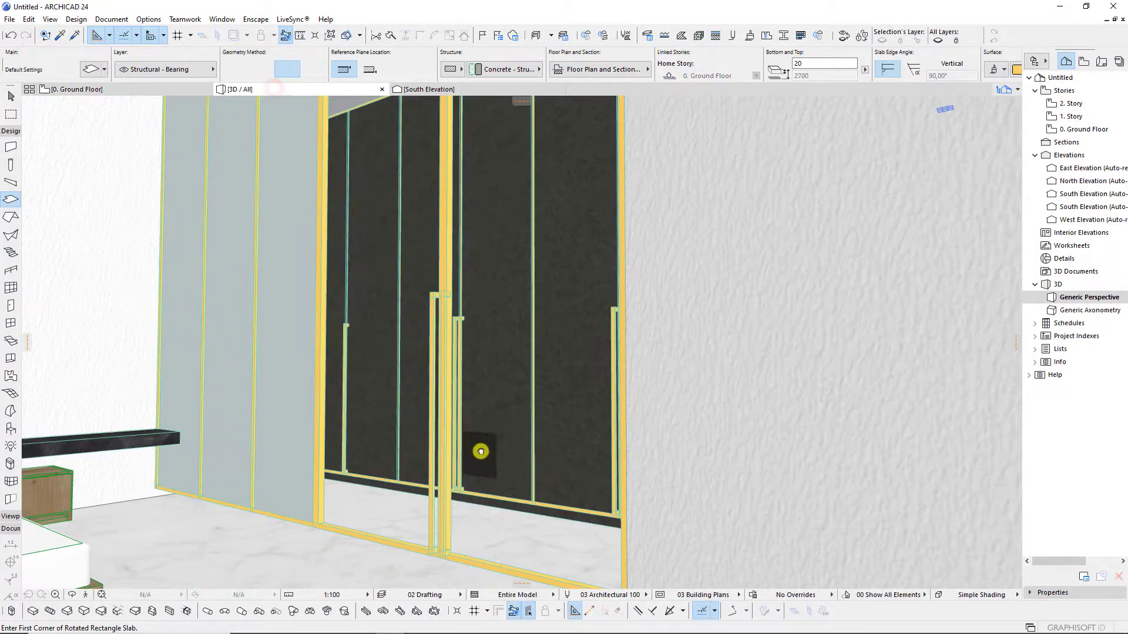
{"action": "scroll", "coordinate": [473, 456], "scroll_direction": "up", "scroll_amount": 3}
{"action": "middle_click_drag", "start_coordinate": [675, 443], "coordinate": [574, 473]}
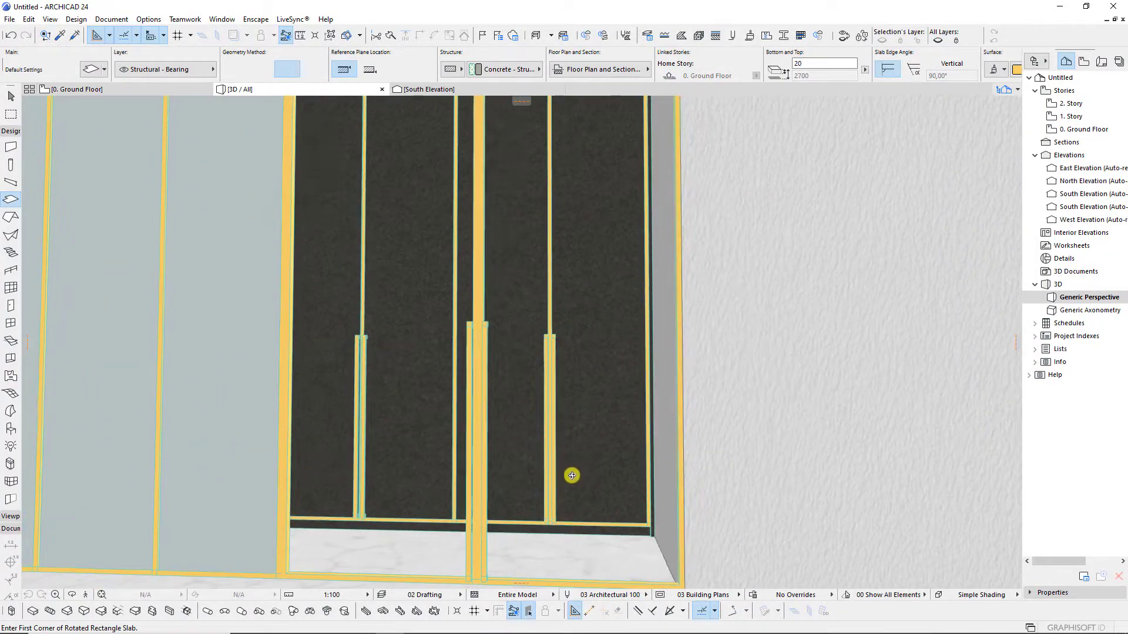
{"action": "key", "text": "F2"}
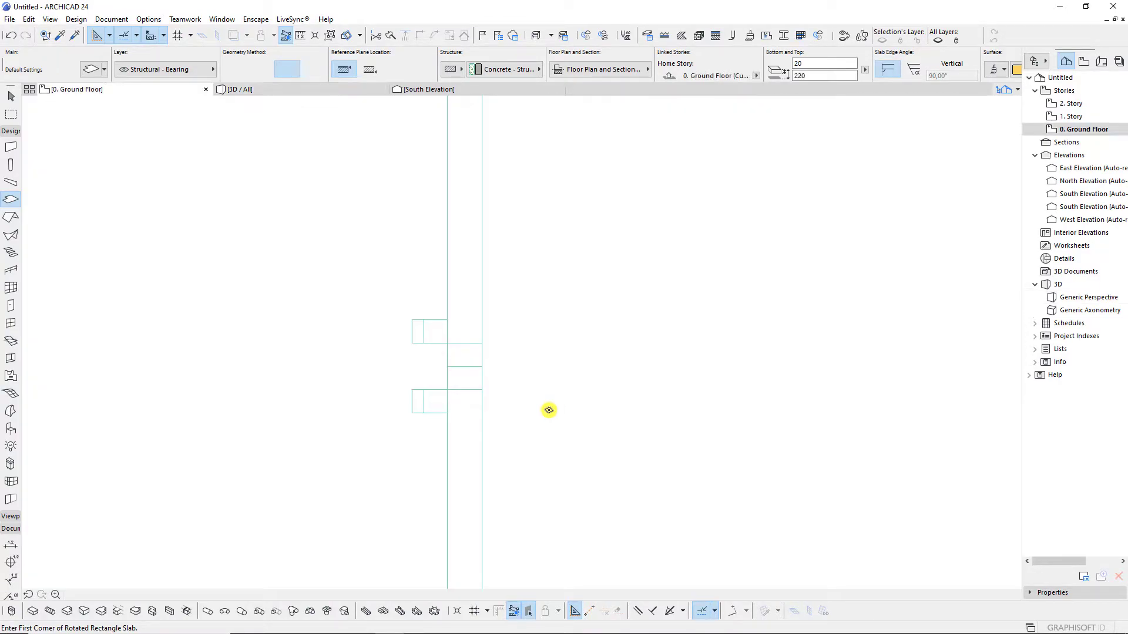
Copy a trim strip 314 away and mirror a copy of it.
{"action": "left_click", "coordinate": [459, 344], "text": "shift"}
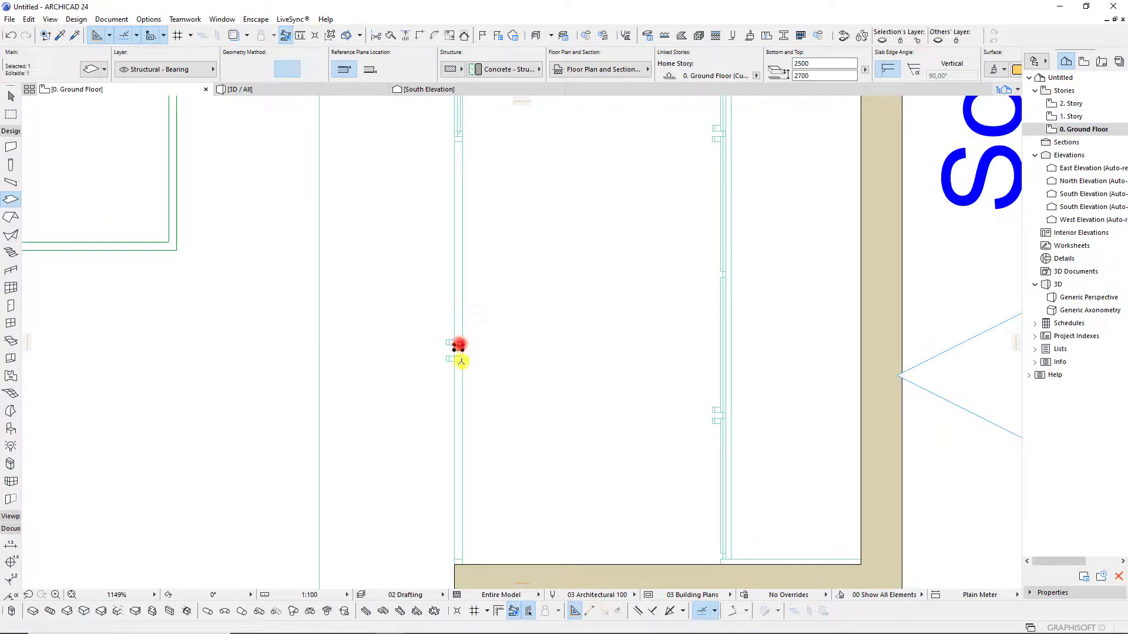
{"action": "key", "text": "ctrl+d"}
{"action": "scroll", "coordinate": [457, 288], "scroll_direction": "down", "scroll_amount": 3}
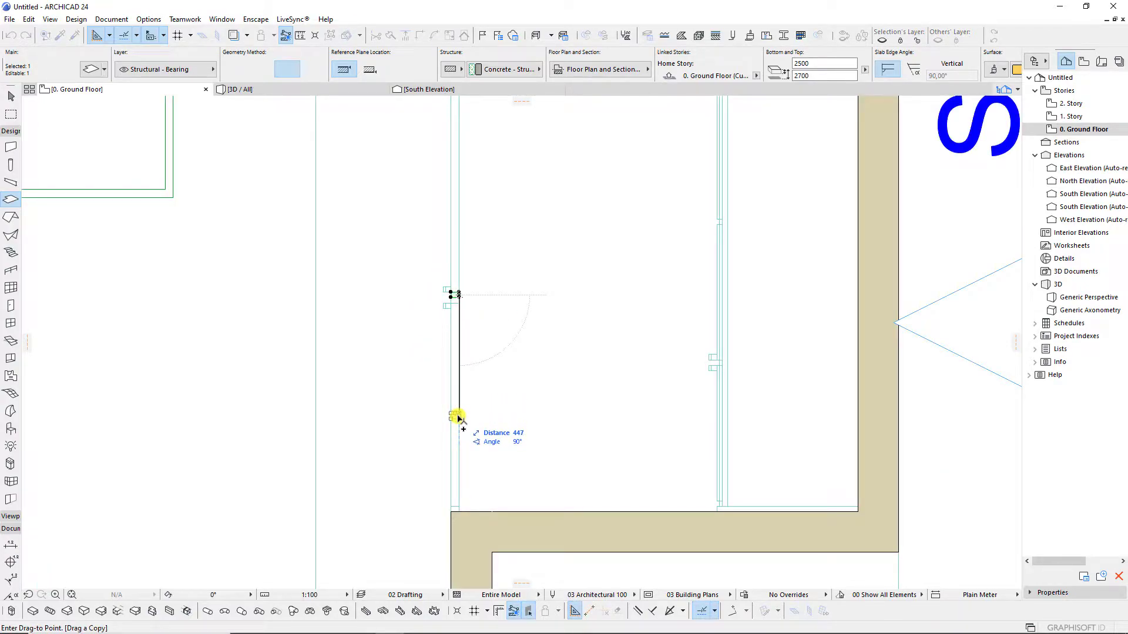
{"action": "left_click", "coordinate": [458, 374]}
{"action": "scroll", "coordinate": [467, 408], "scroll_direction": "down", "scroll_amount": 3}
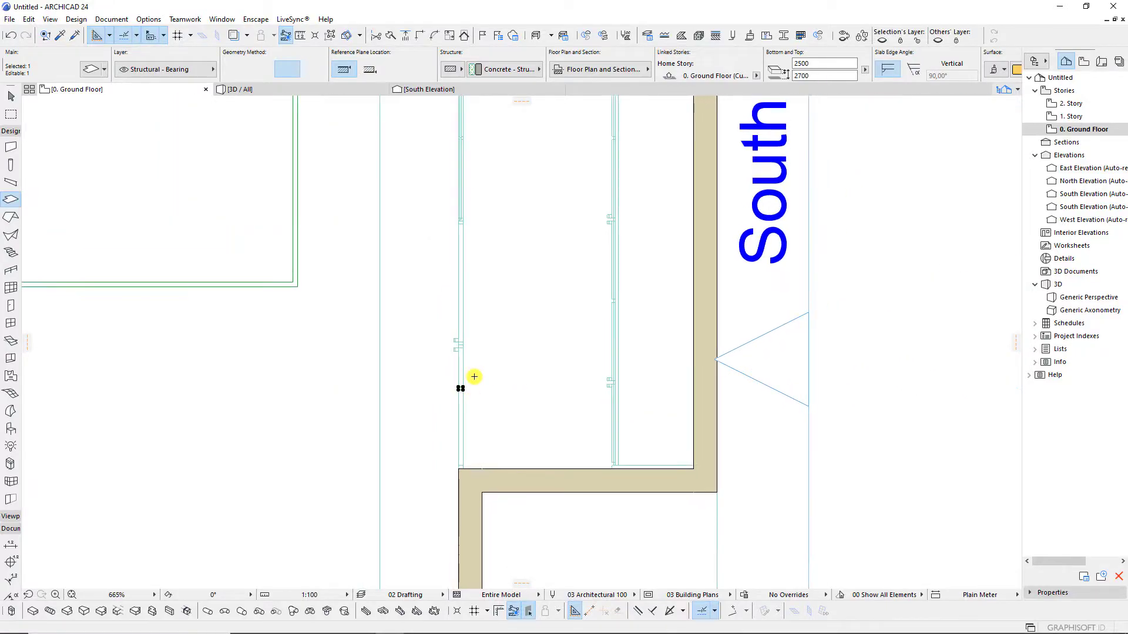
{"action": "scroll", "coordinate": [474, 372], "scroll_direction": "up", "scroll_amount": 1}
{"action": "scroll", "coordinate": [476, 345], "scroll_direction": "up", "scroll_amount": 2}
{"action": "key", "text": "ctrl+alt+m"}
{"action": "left_click", "coordinate": [457, 346]}
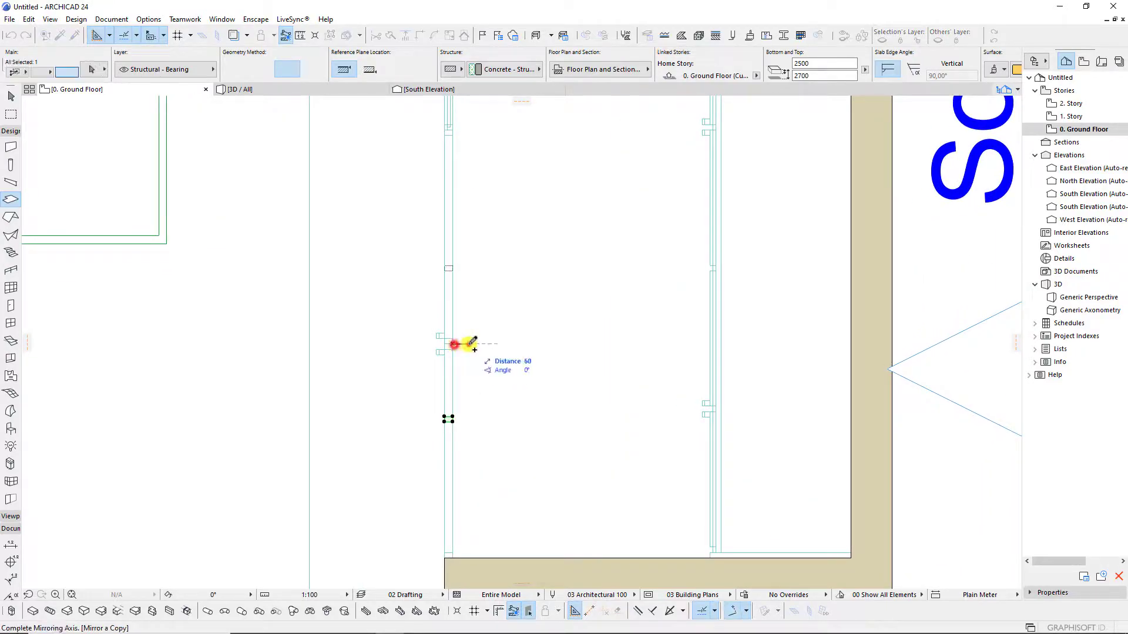
{"action": "left_click", "coordinate": [511, 329]}
Select the South Elevation marker and pick its reference point for moving.
{"action": "scroll", "coordinate": [601, 255], "scroll_direction": "down", "scroll_amount": 5}
{"action": "left_click", "coordinate": [600, 256], "text": "shift"}
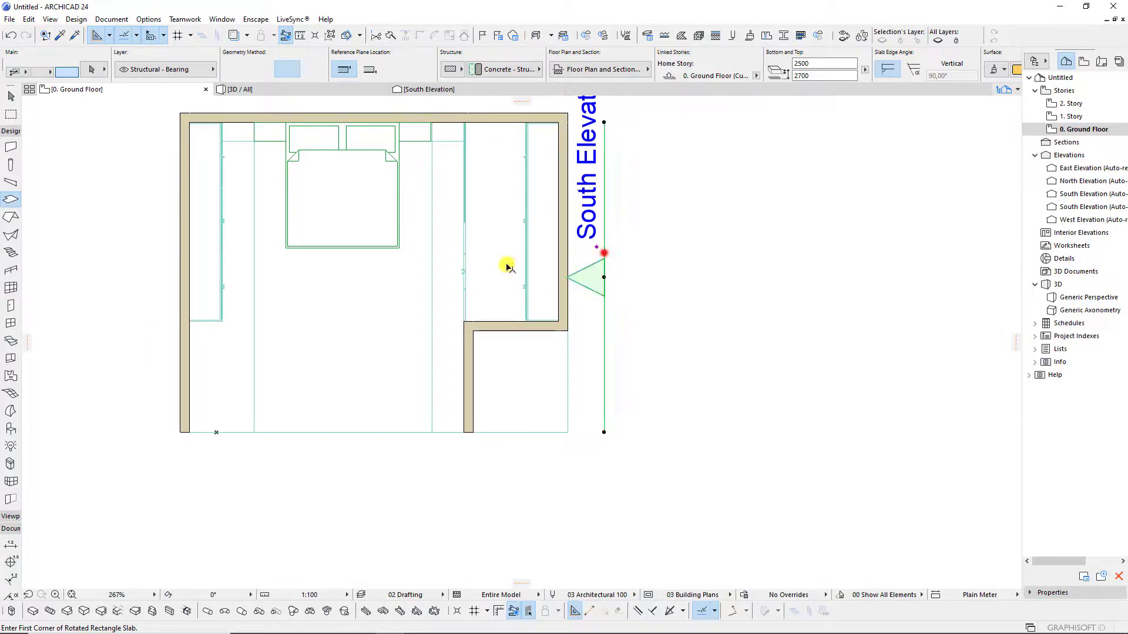
{"action": "key", "text": "ctrl+d"}
{"action": "left_click", "coordinate": [447, 279]}
Place the South Elevation marker inside the room and open the South Elevation.
{"action": "left_click", "coordinate": [444, 236]}
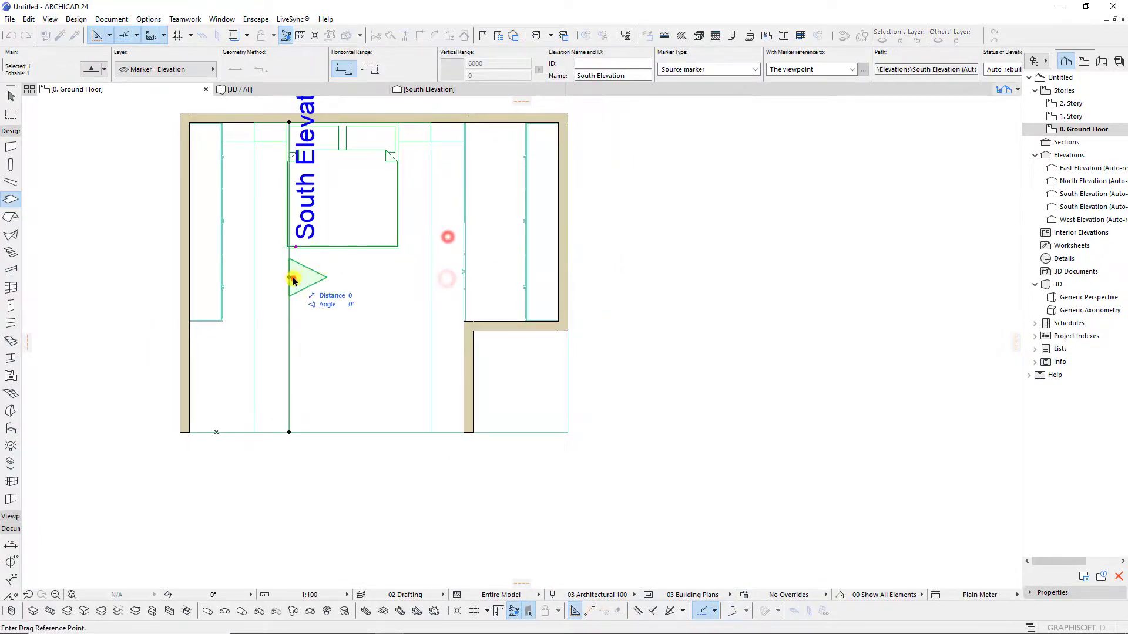
{"action": "left_click", "coordinate": [441, 282]}
{"action": "left_click", "coordinate": [417, 89]}
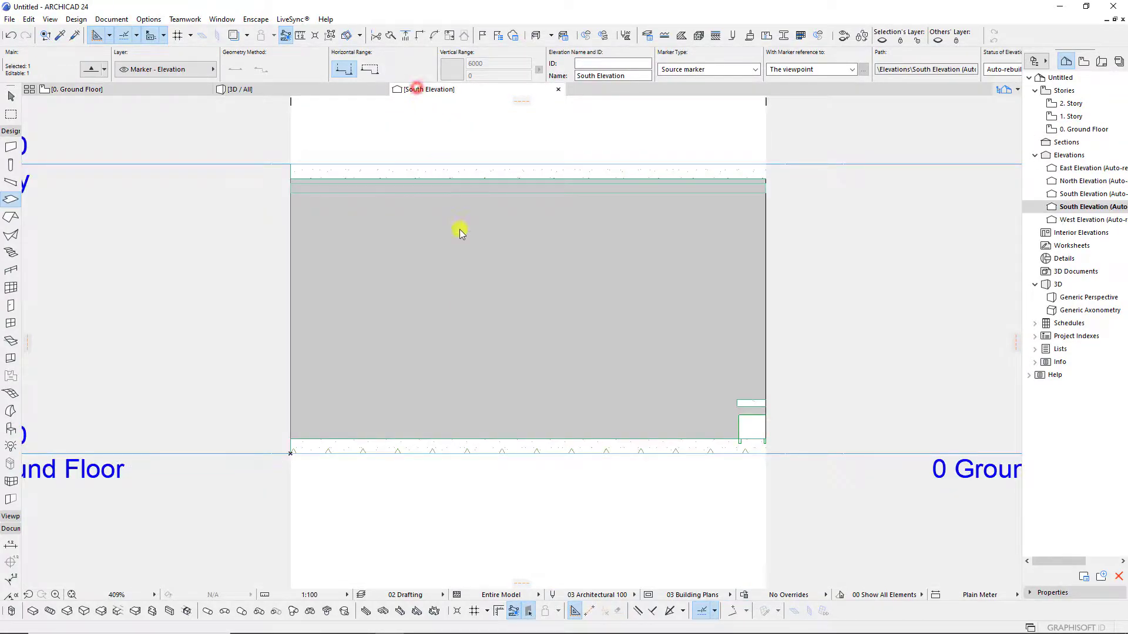
{"action": "scroll", "coordinate": [693, 380], "scroll_direction": "down", "scroll_amount": 3}
{"action": "scroll", "coordinate": [437, 321], "scroll_direction": "up", "scroll_amount": 3}
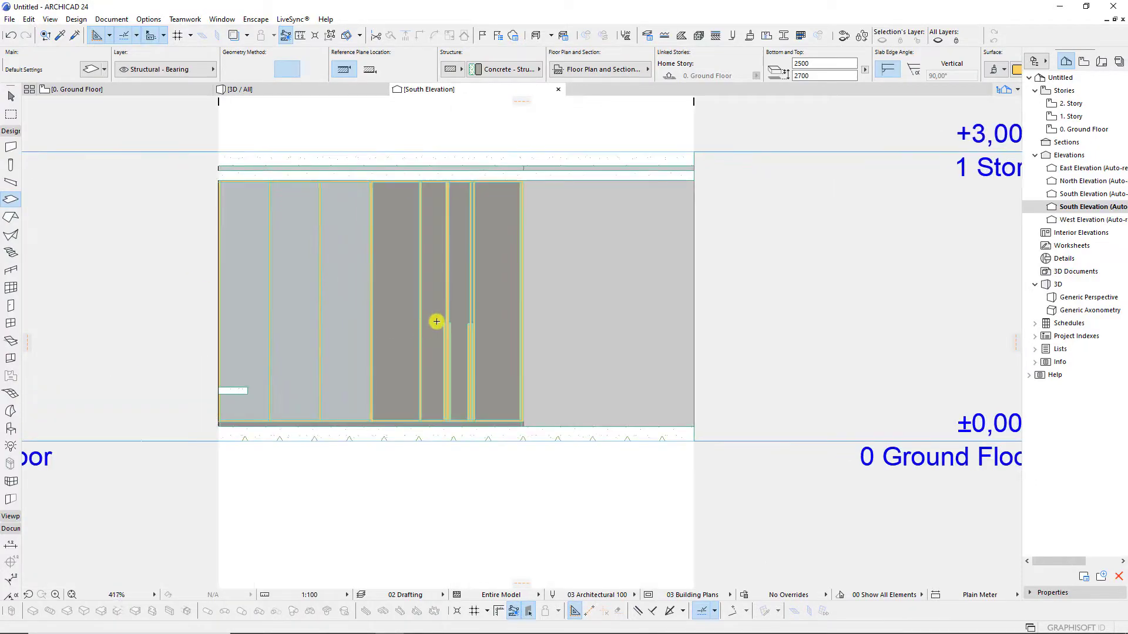
{"action": "scroll", "coordinate": [437, 321], "scroll_direction": "up", "scroll_amount": 2}
{"action": "scroll", "coordinate": [443, 349], "scroll_direction": "up", "scroll_amount": 2}
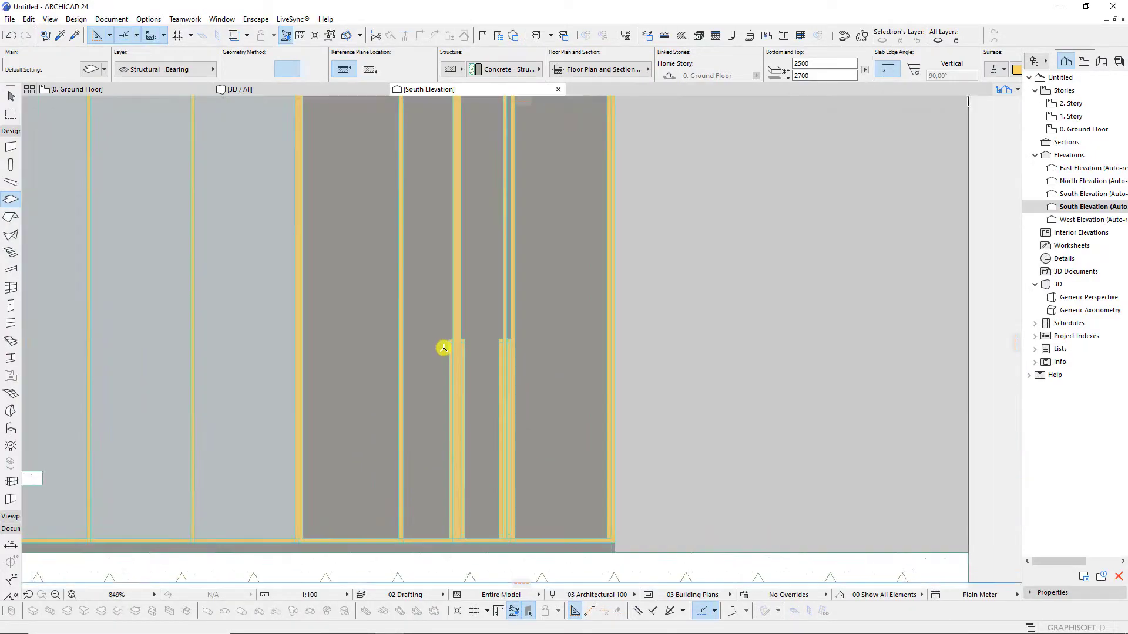
{"action": "left_click", "coordinate": [398, 335]}
{"action": "scroll", "coordinate": [418, 393], "scroll_direction": "down", "scroll_amount": 2}
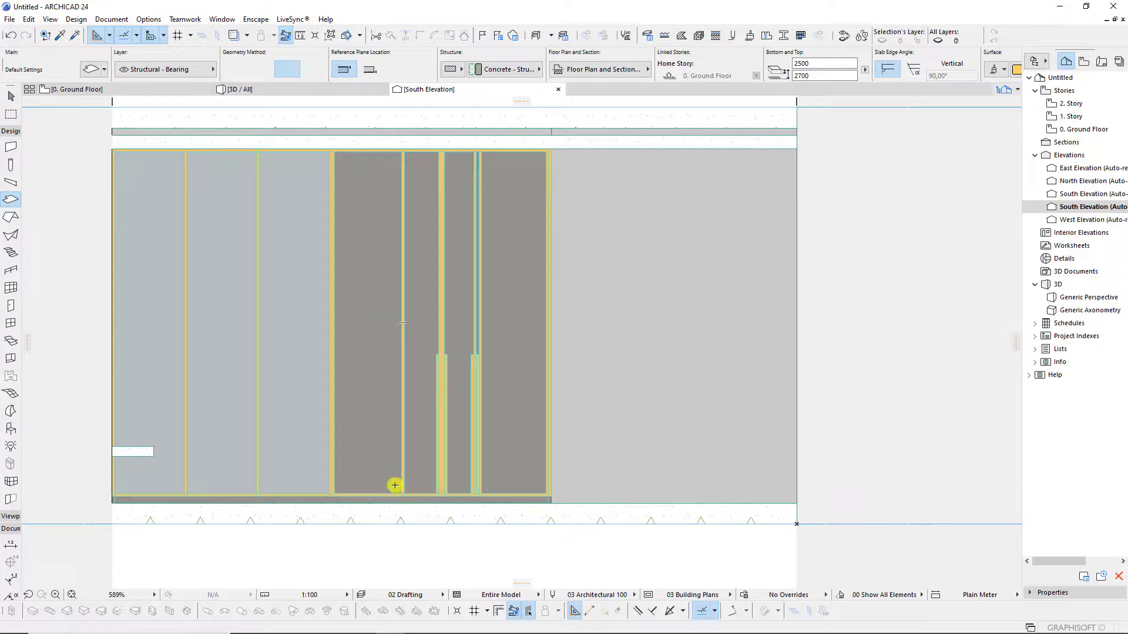
{"action": "scroll", "coordinate": [385, 253], "scroll_direction": "up", "scroll_amount": 2}
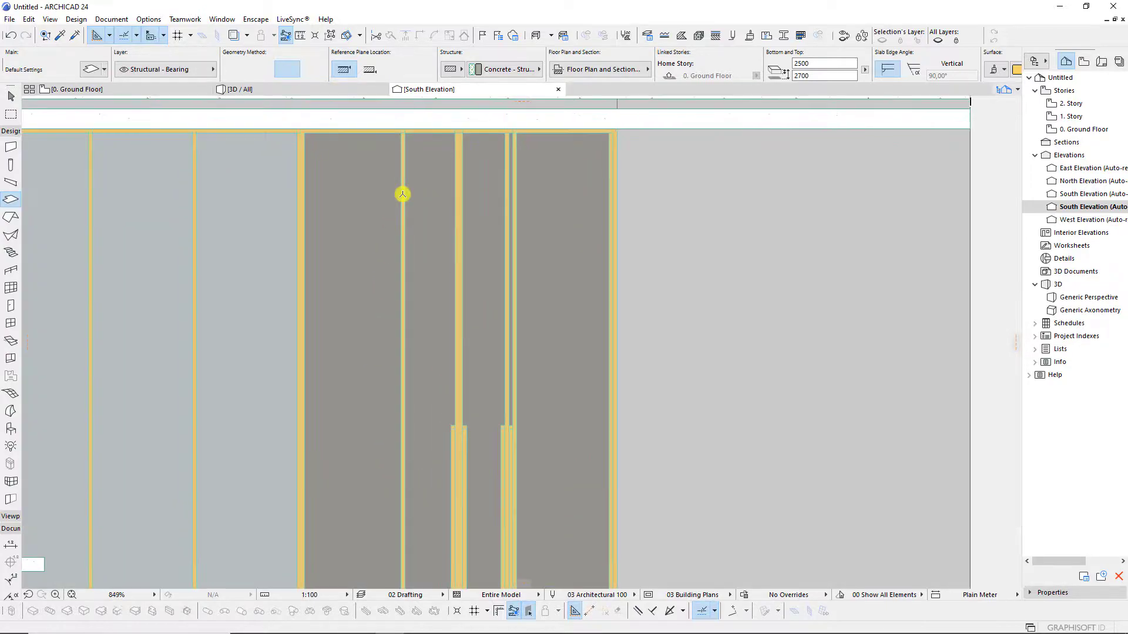
{"action": "scroll", "coordinate": [403, 191], "scroll_direction": "up", "scroll_amount": 2}
{"action": "scroll", "coordinate": [431, 126], "scroll_direction": "up", "scroll_amount": 3}
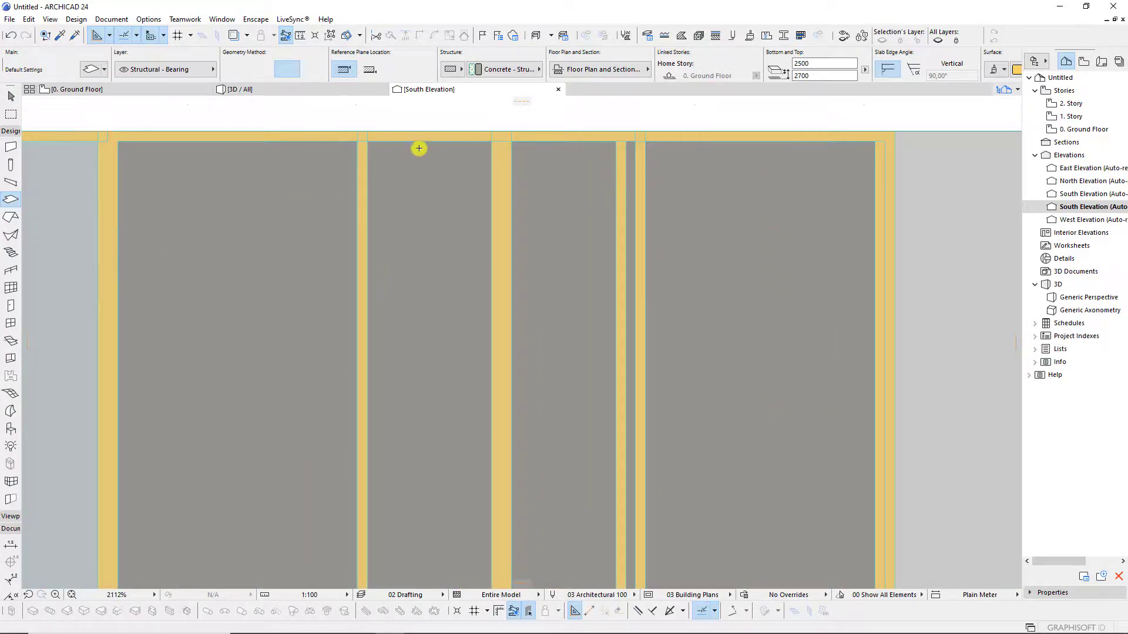
{"action": "scroll", "coordinate": [420, 151], "scroll_direction": "down", "scroll_amount": 7}
Trace the first wardrobe door panel with a polyline outline.
{"action": "left_click", "coordinate": [11, 131]}
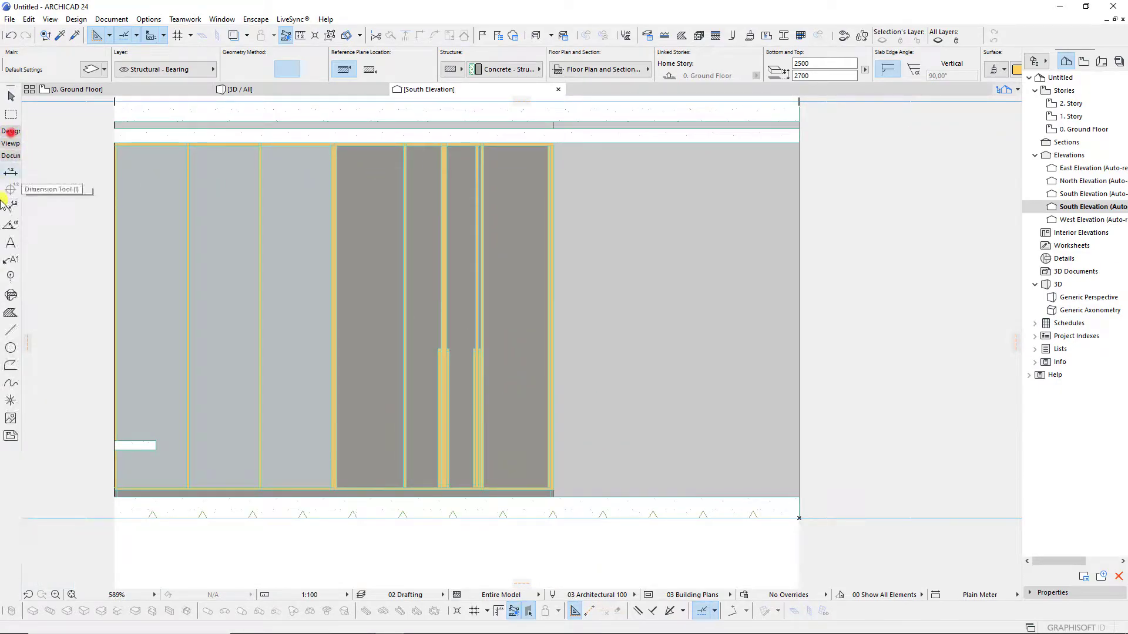
{"action": "left_click", "coordinate": [11, 366]}
{"action": "scroll", "coordinate": [342, 144], "scroll_direction": "up", "scroll_amount": 5}
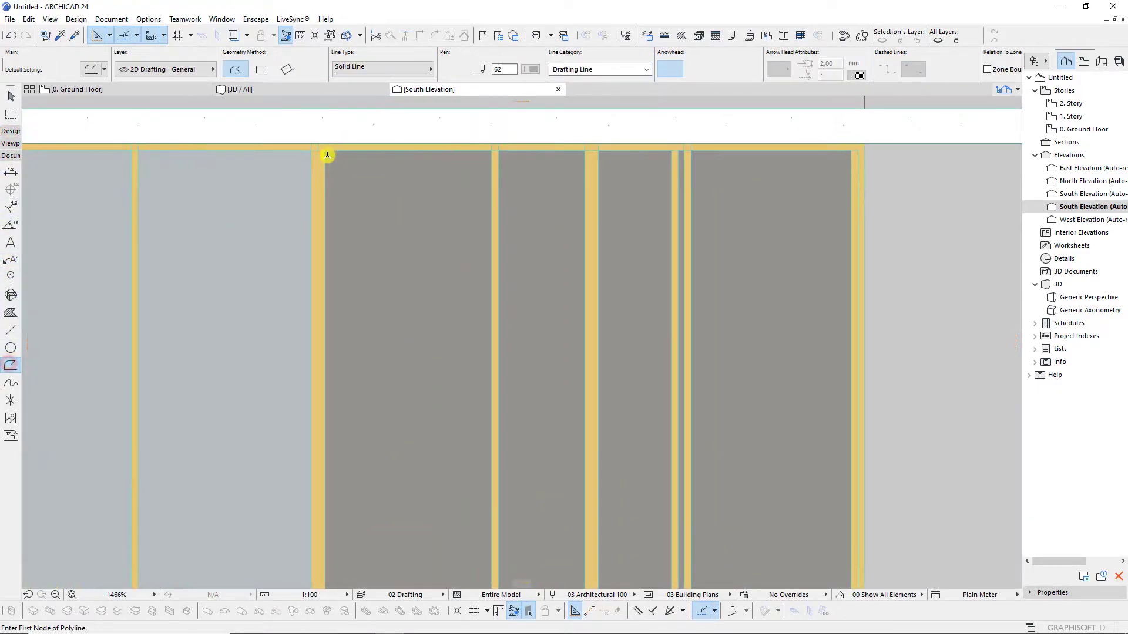
{"action": "left_click", "coordinate": [325, 151]}
{"action": "left_click", "coordinate": [492, 150]}
{"action": "scroll", "coordinate": [489, 176], "scroll_direction": "down", "scroll_amount": 4}
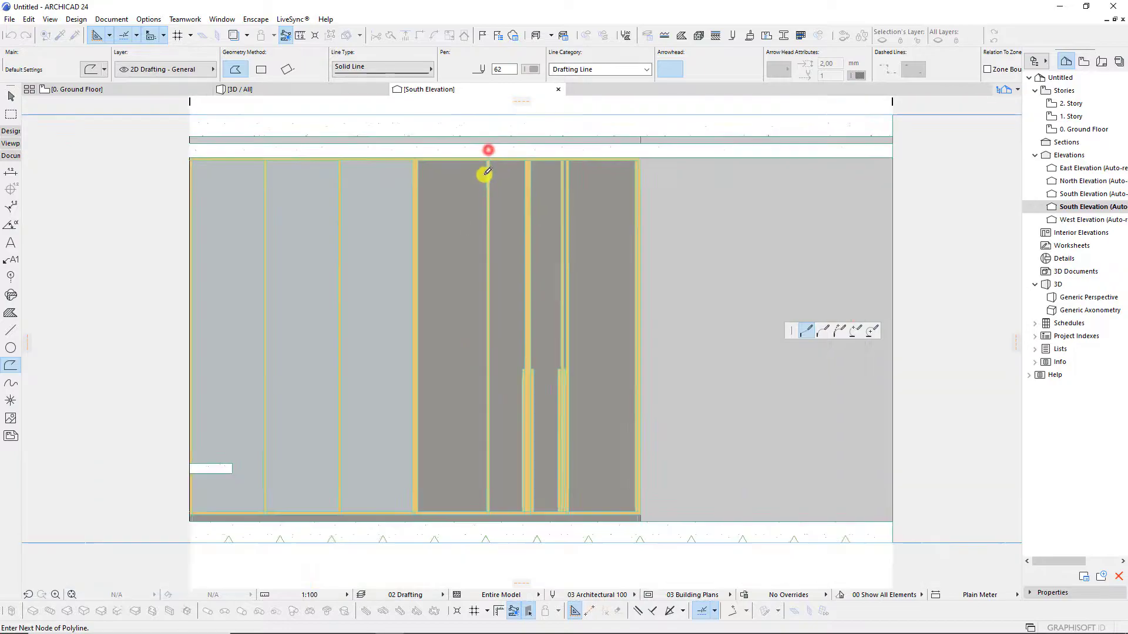
{"action": "scroll", "coordinate": [501, 509], "scroll_direction": "up", "scroll_amount": 4}
{"action": "left_click", "coordinate": [503, 510]}
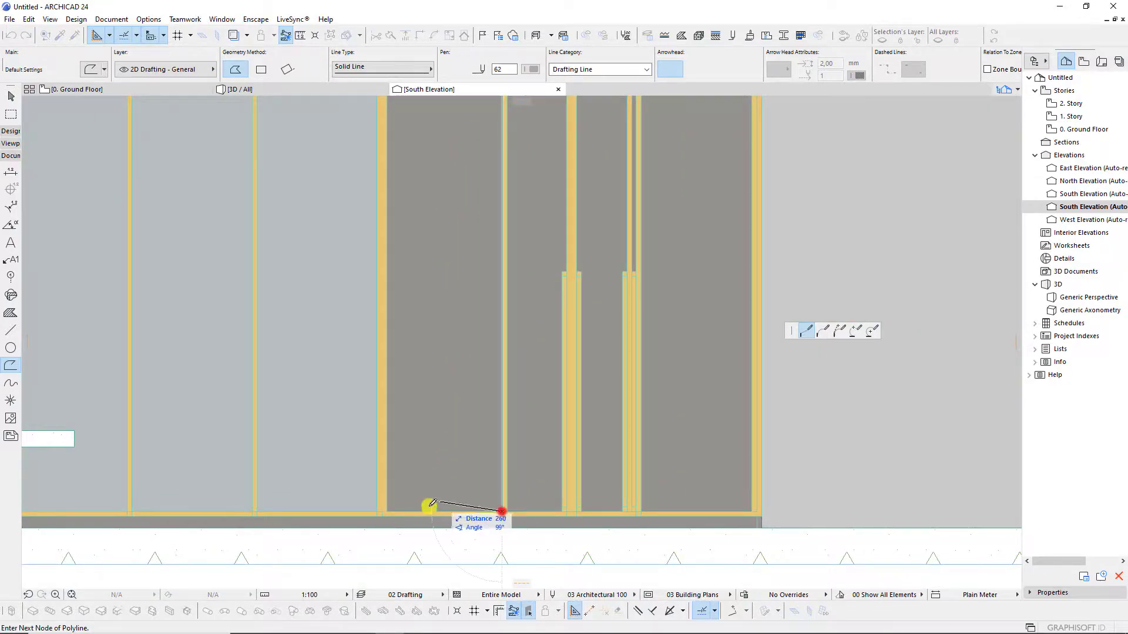
{"action": "left_click", "coordinate": [386, 510]}
{"action": "scroll", "coordinate": [386, 510], "scroll_direction": "down", "scroll_amount": 4}
{"action": "scroll", "coordinate": [395, 176], "scroll_direction": "up", "scroll_amount": 4}
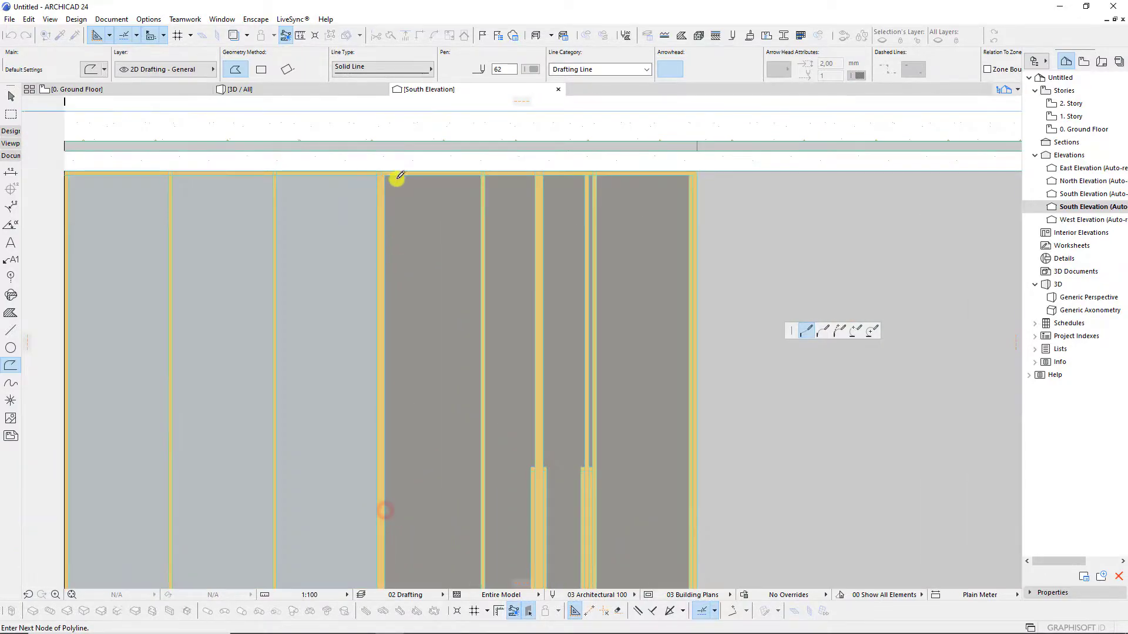
Outline the neighbouring panel, offsetting the edge onto the panel divider.
{"action": "left_click", "coordinate": [387, 176]}
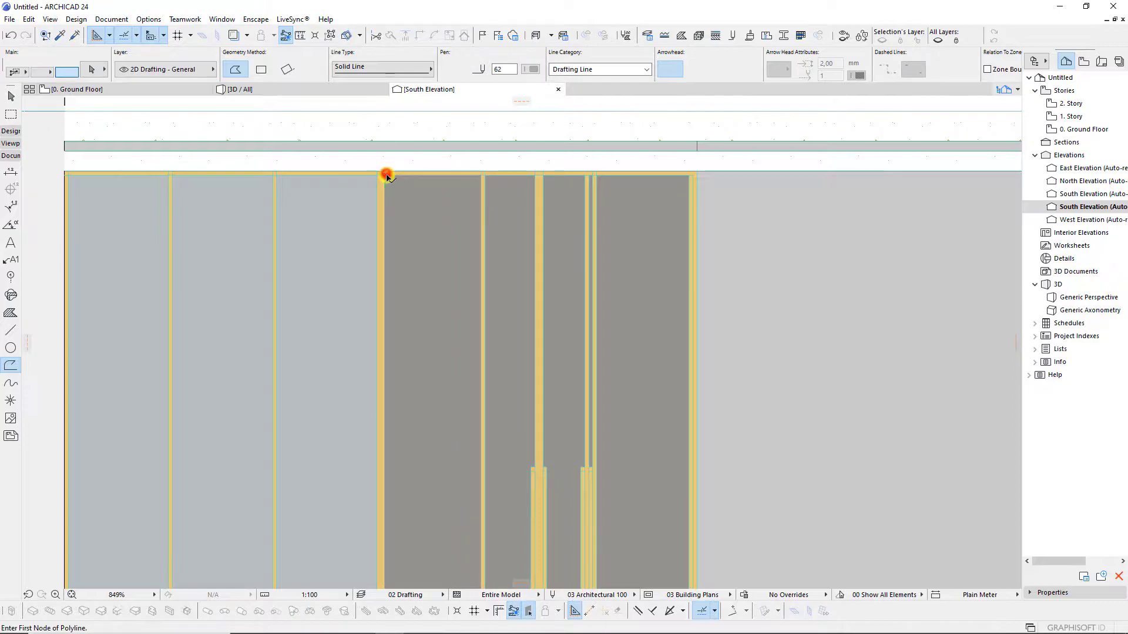
{"action": "left_click", "coordinate": [493, 181]}
{"action": "scroll", "coordinate": [572, 181], "scroll_direction": "up", "scroll_amount": 1}
{"action": "scroll", "coordinate": [572, 181], "scroll_direction": "up", "scroll_amount": 1}
{"action": "left_click", "coordinate": [586, 185]}
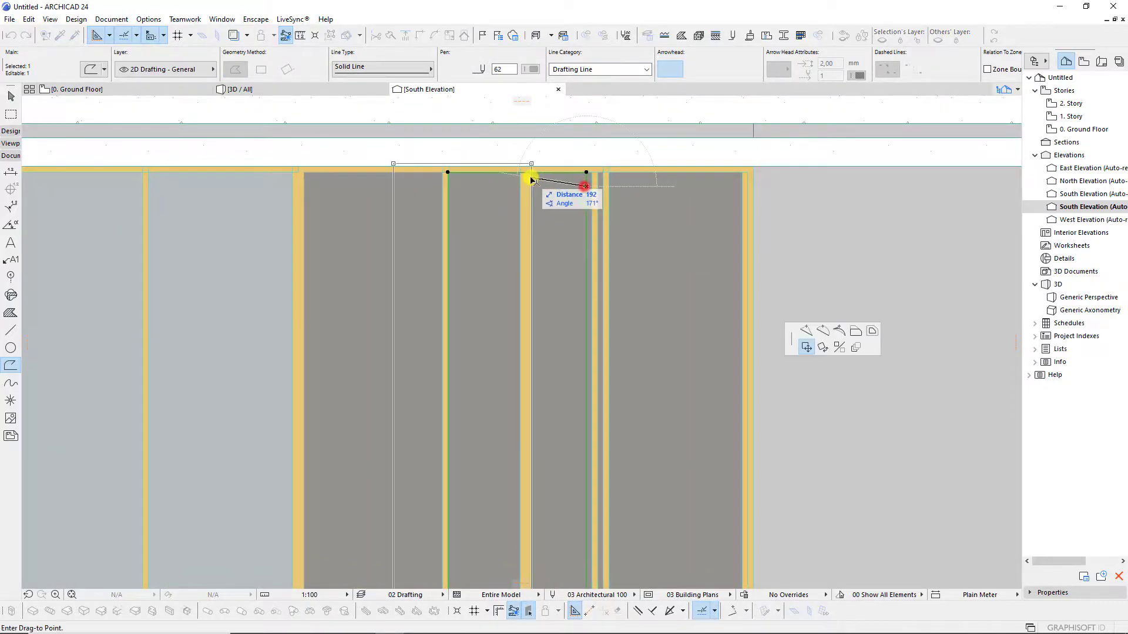
{"action": "left_click", "coordinate": [855, 334]}
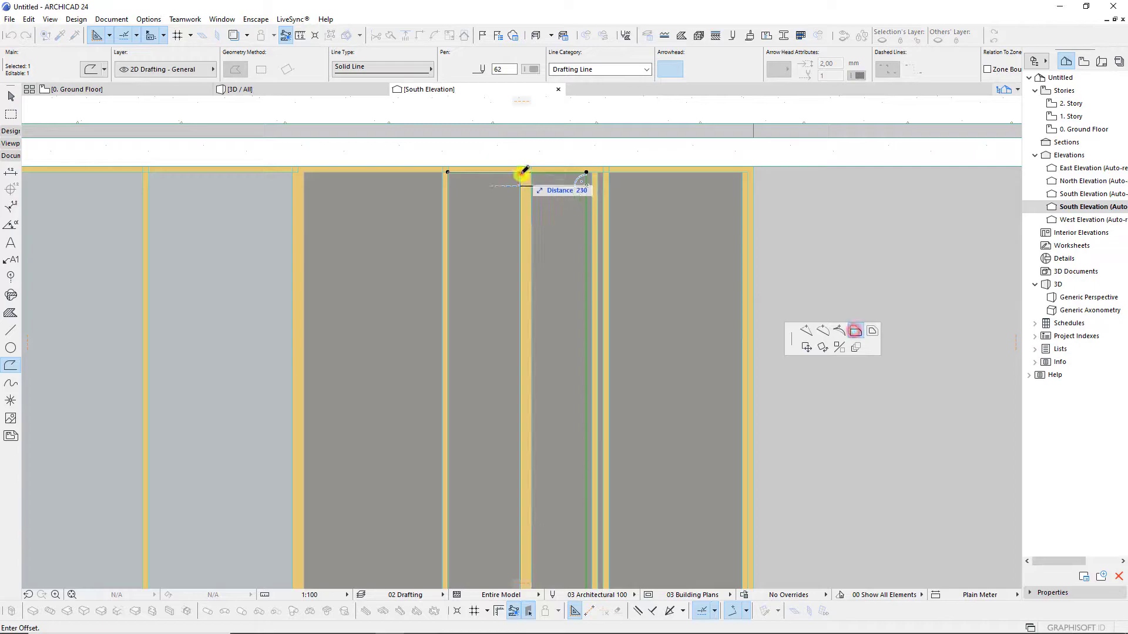
{"action": "left_click", "coordinate": [523, 172]}
{"action": "left_click", "coordinate": [444, 180]}
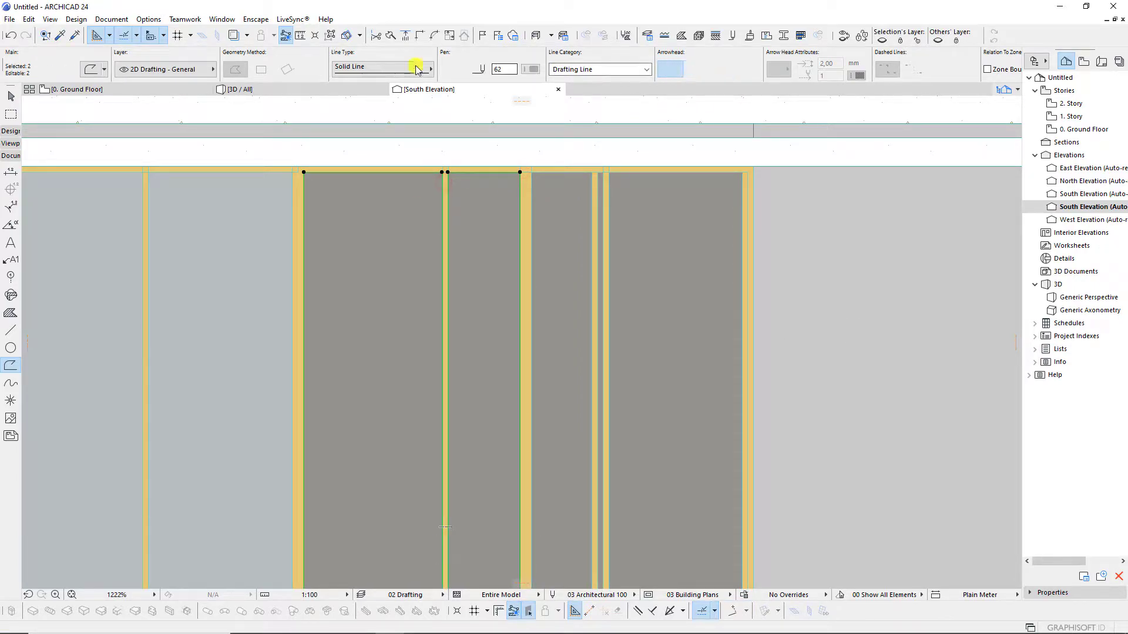
Recolour both panel outlines to orange pen 3 and copy them.
{"action": "left_click", "coordinate": [533, 70]}
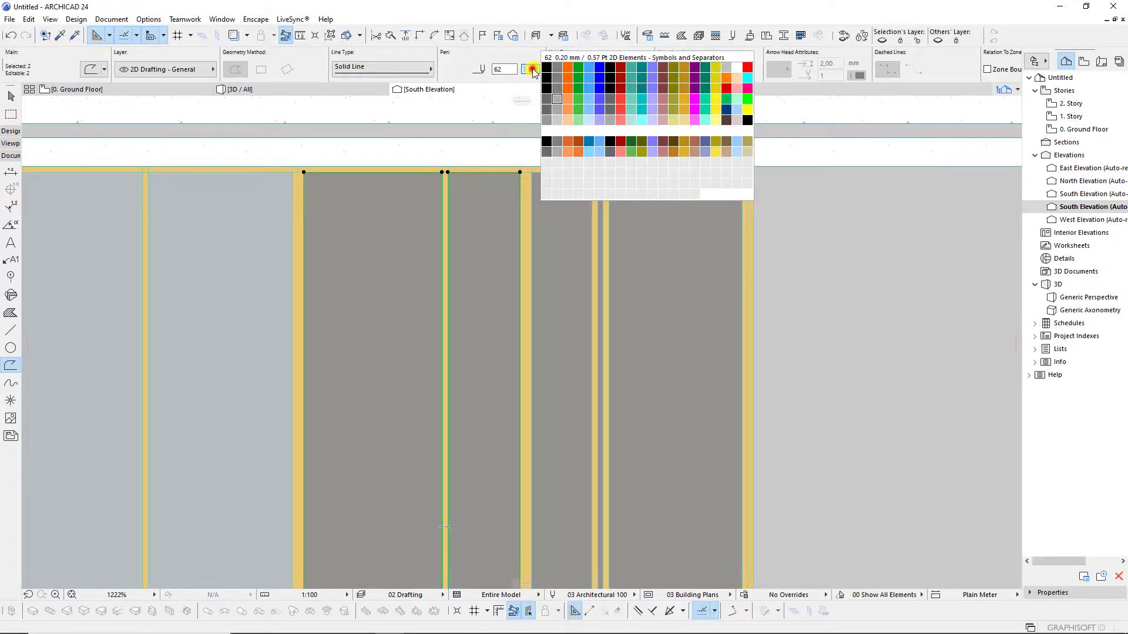
{"action": "left_click", "coordinate": [568, 70]}
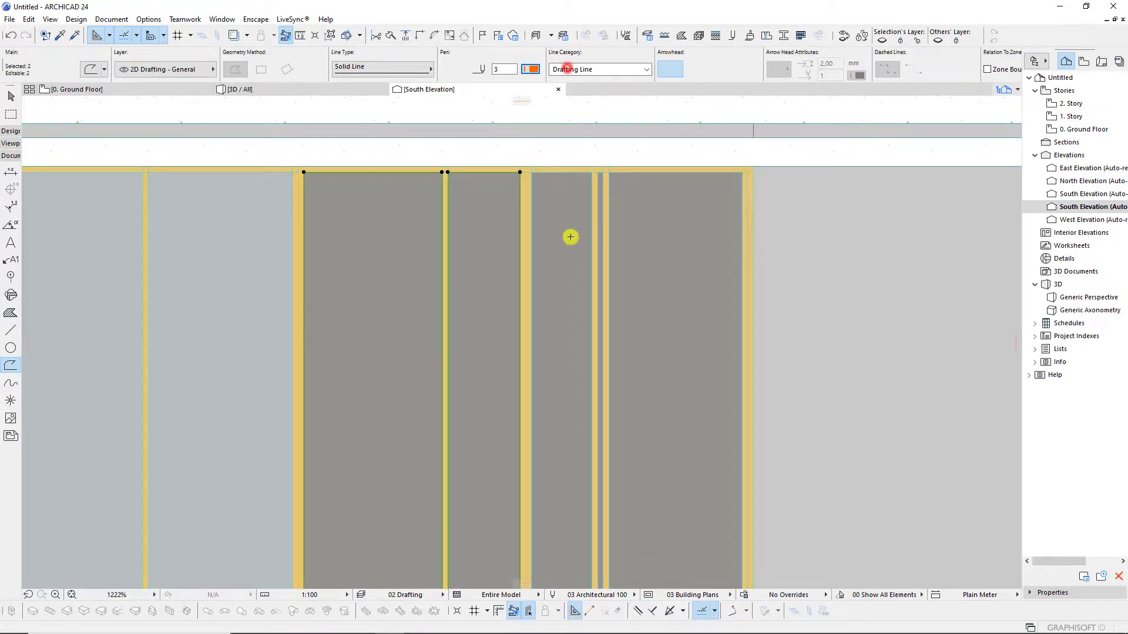
{"action": "right_click", "coordinate": [517, 177]}
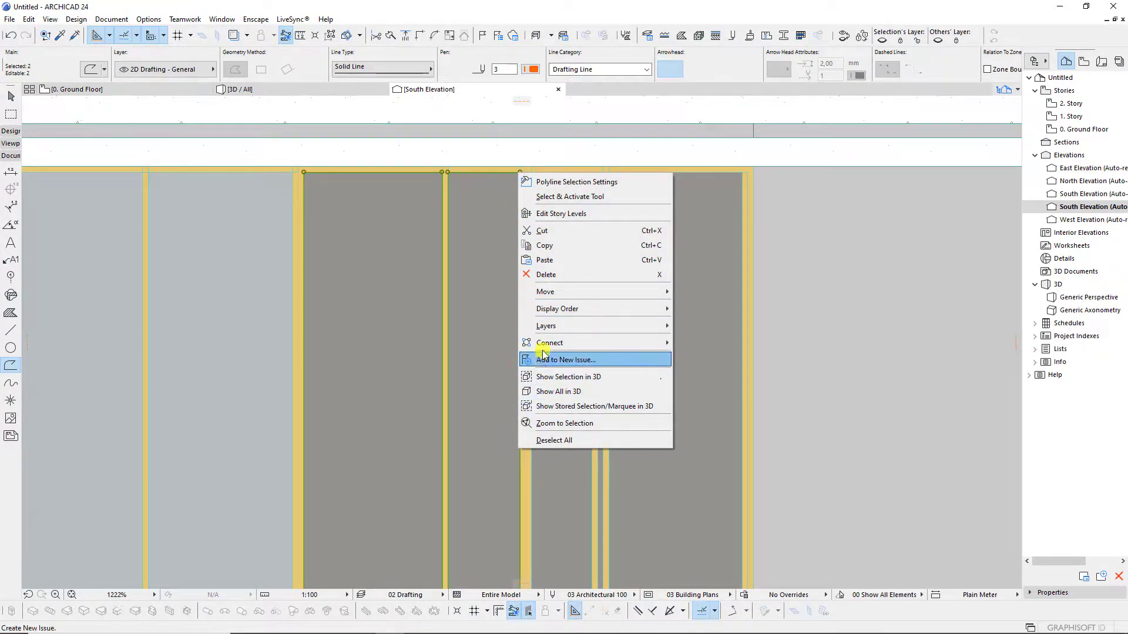
{"action": "left_click", "coordinate": [551, 244]}
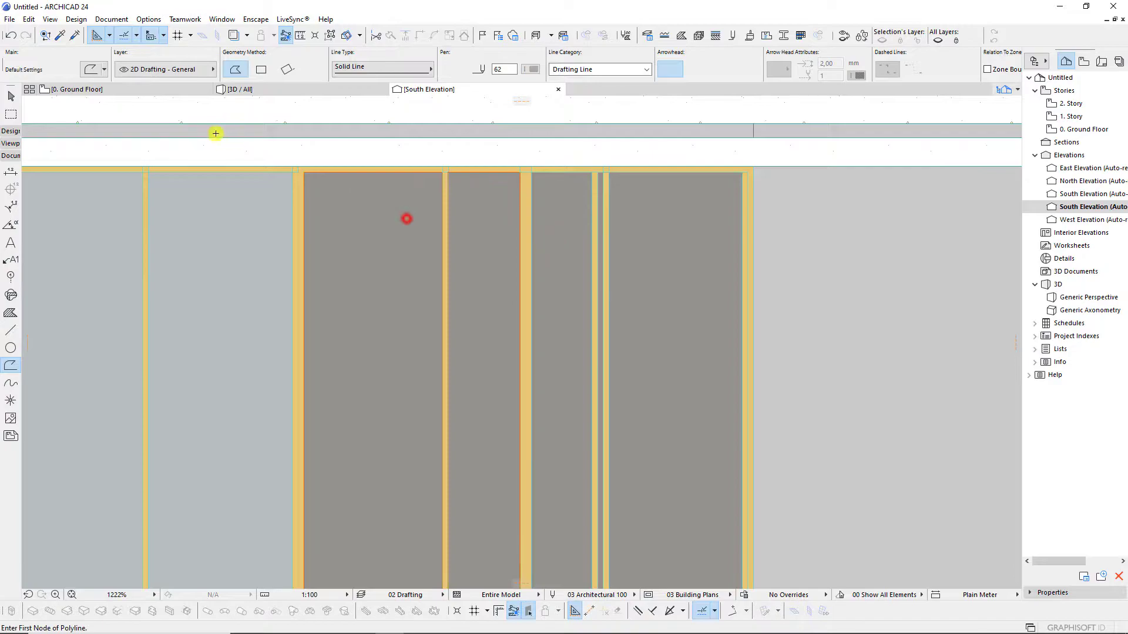
Paste the copied panel outlines into the ground floor plan, to the right of the plan.
{"action": "left_click", "coordinate": [172, 90]}
{"action": "scroll", "coordinate": [353, 323], "scroll_direction": "down", "scroll_amount": 2}
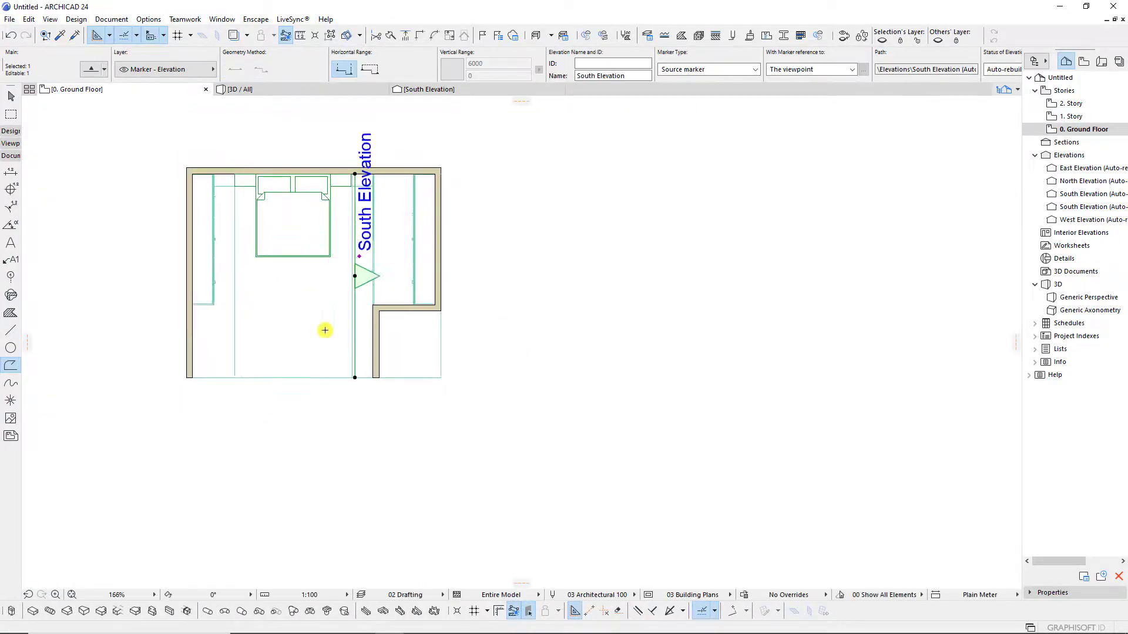
{"action": "scroll", "coordinate": [499, 287], "scroll_direction": "down", "scroll_amount": 1}
{"action": "scroll", "coordinate": [531, 279], "scroll_direction": "down", "scroll_amount": 2}
{"action": "right_click", "coordinate": [535, 285]}
{"action": "left_click", "coordinate": [558, 294]}
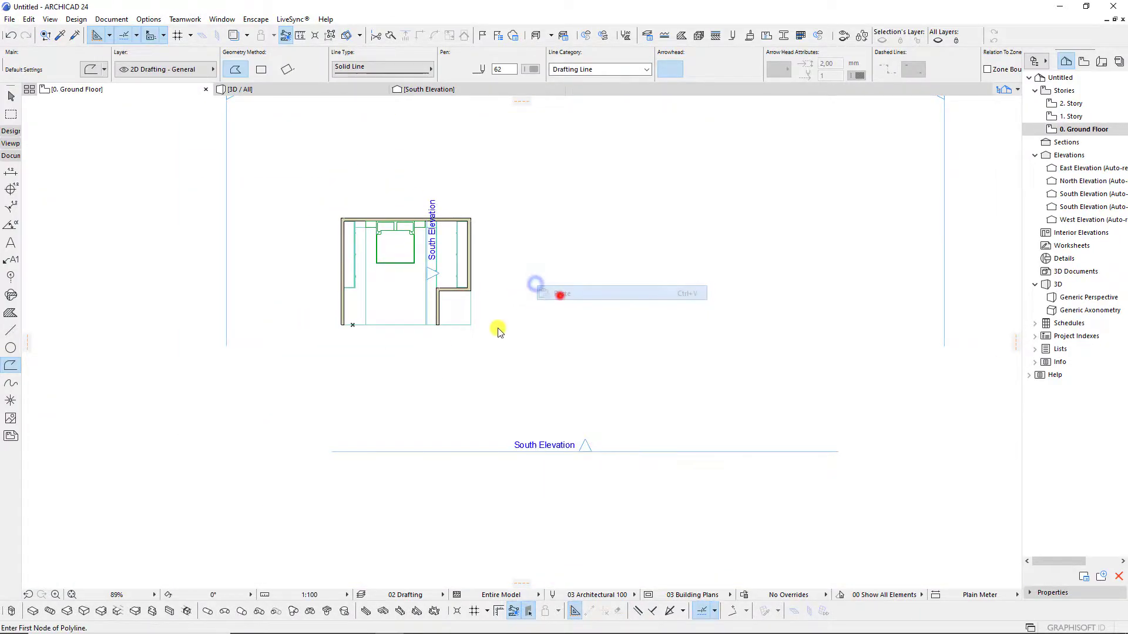
{"action": "left_click", "coordinate": [292, 296]}
{"action": "left_click", "coordinate": [559, 322]}
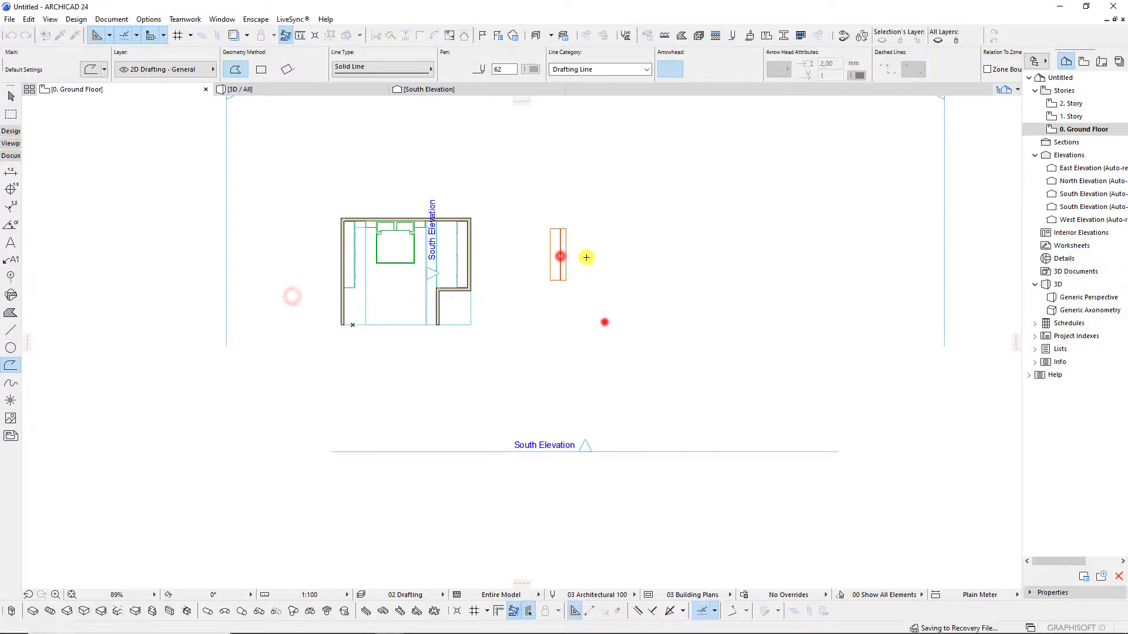
Draw a diagonal line from the panel's top-right corner to its left edge.
{"action": "scroll", "coordinate": [582, 323], "scroll_direction": "up", "scroll_amount": 3}
{"action": "scroll", "coordinate": [505, 188], "scroll_direction": "up", "scroll_amount": 1}
{"action": "scroll", "coordinate": [495, 185], "scroll_direction": "up", "scroll_amount": 1}
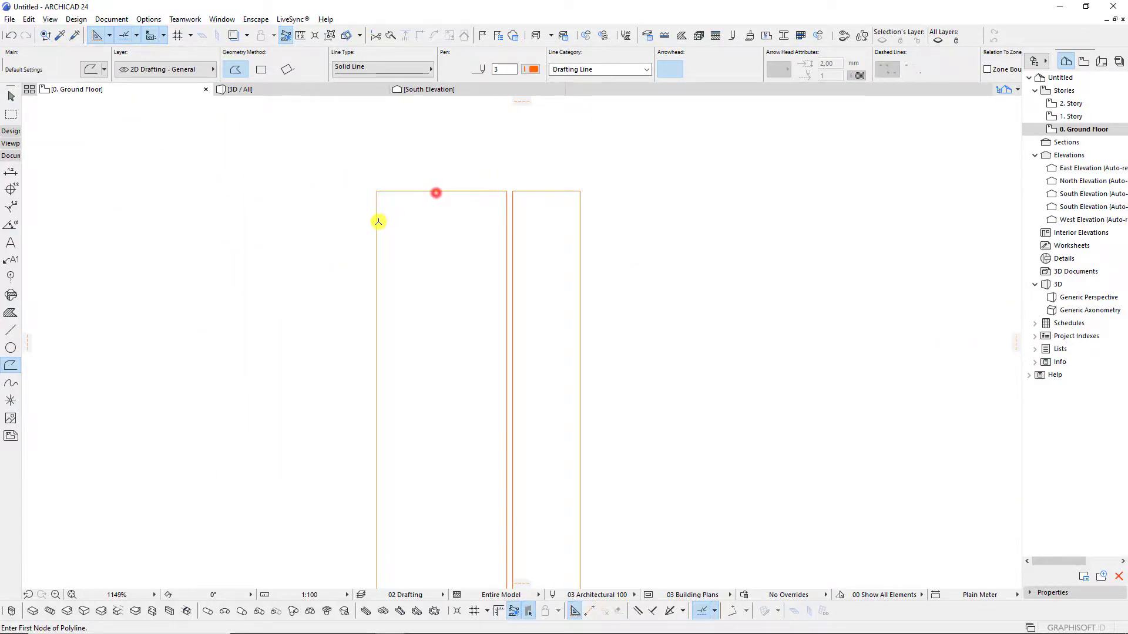
{"action": "left_click", "coordinate": [506, 192]}
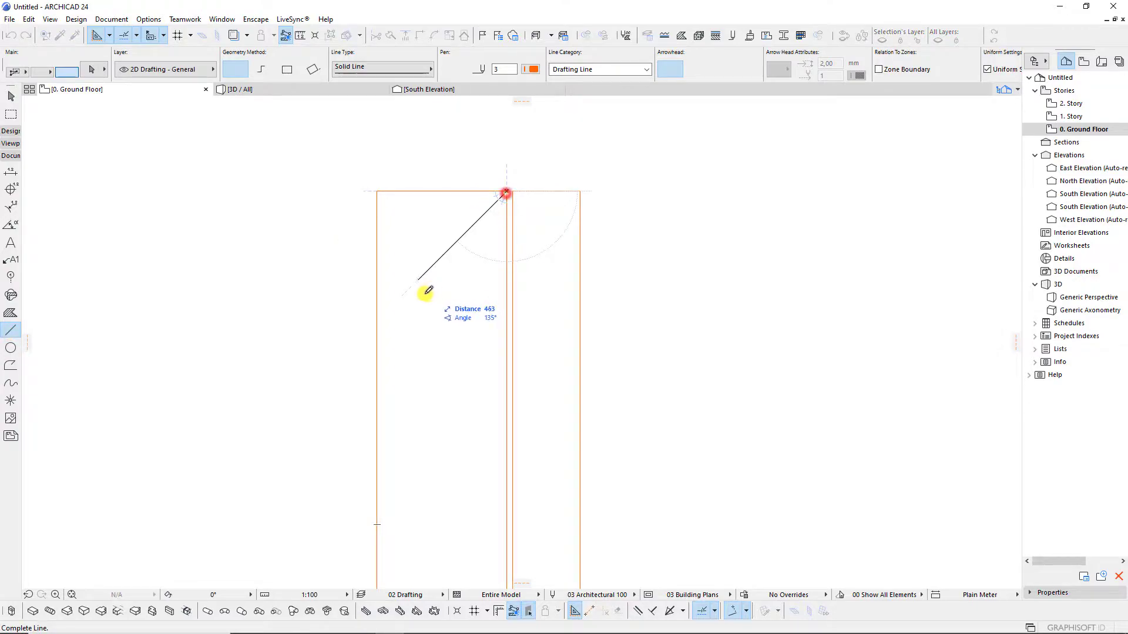
{"action": "left_click", "coordinate": [380, 319]}
{"action": "left_click", "coordinate": [448, 246]}
Copy the diagonal slightly lower to form a parallel second line across the panel.
{"action": "scroll", "coordinate": [483, 213], "scroll_direction": "up", "scroll_amount": 1}
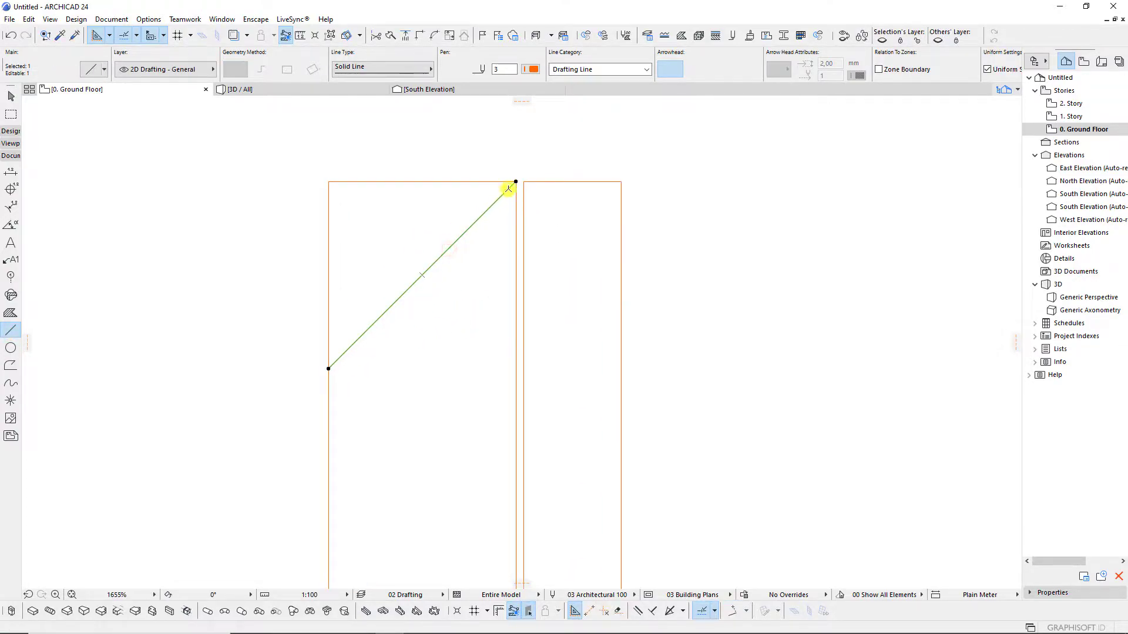
{"action": "left_click_drag", "start_coordinate": [516, 182], "coordinate": [517, 197]}
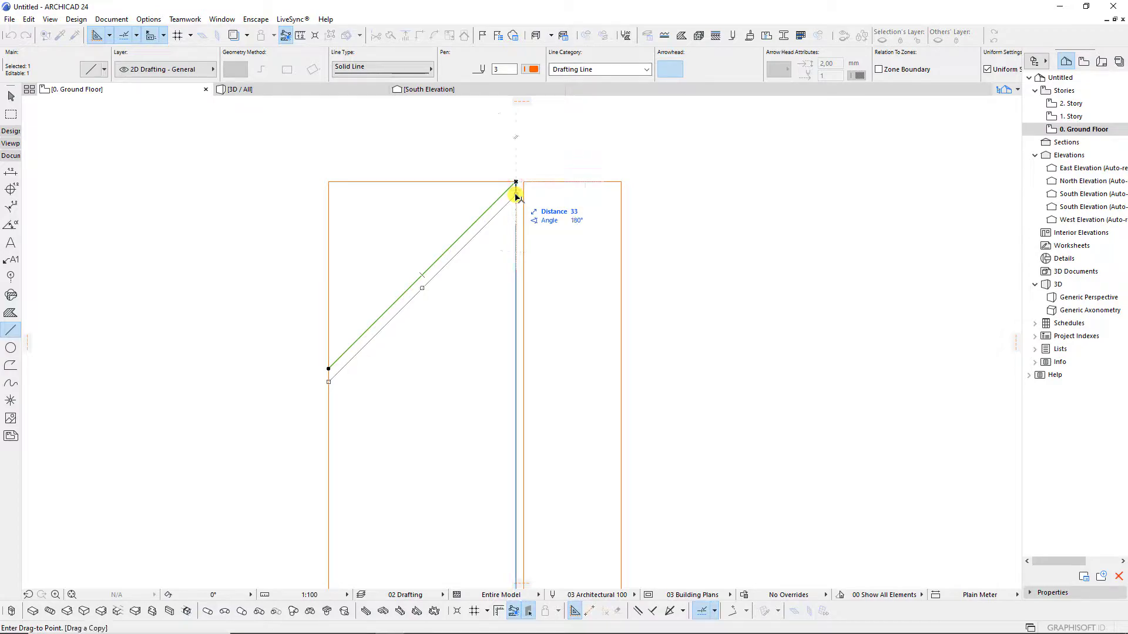
{"action": "left_click", "coordinate": [505, 243]}
{"action": "scroll", "coordinate": [443, 209], "scroll_direction": "down", "scroll_amount": 2}
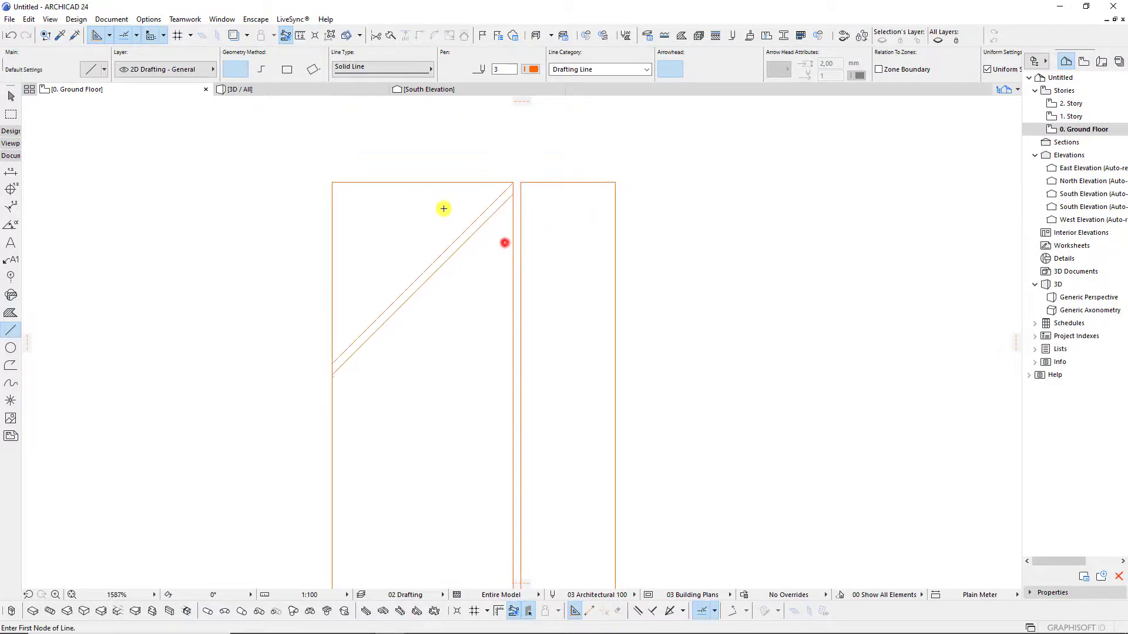
{"action": "scroll", "coordinate": [455, 223], "scroll_direction": "up", "scroll_amount": 2}
{"action": "left_click", "coordinate": [457, 214], "text": "shift"}
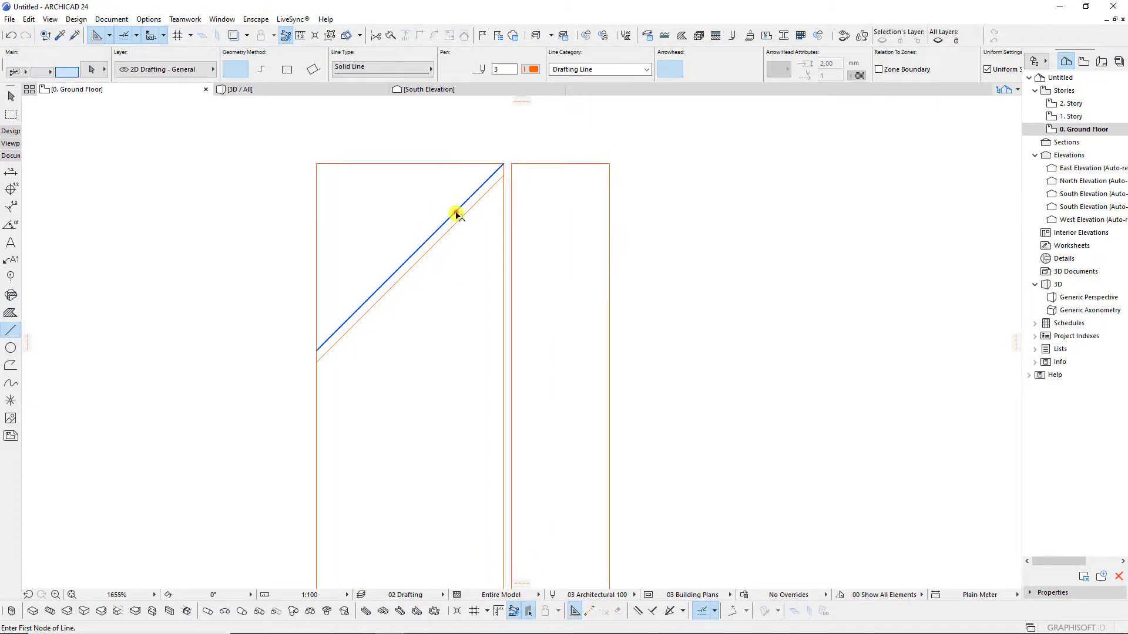
{"action": "scroll", "coordinate": [462, 258], "scroll_direction": "down", "scroll_amount": 2}
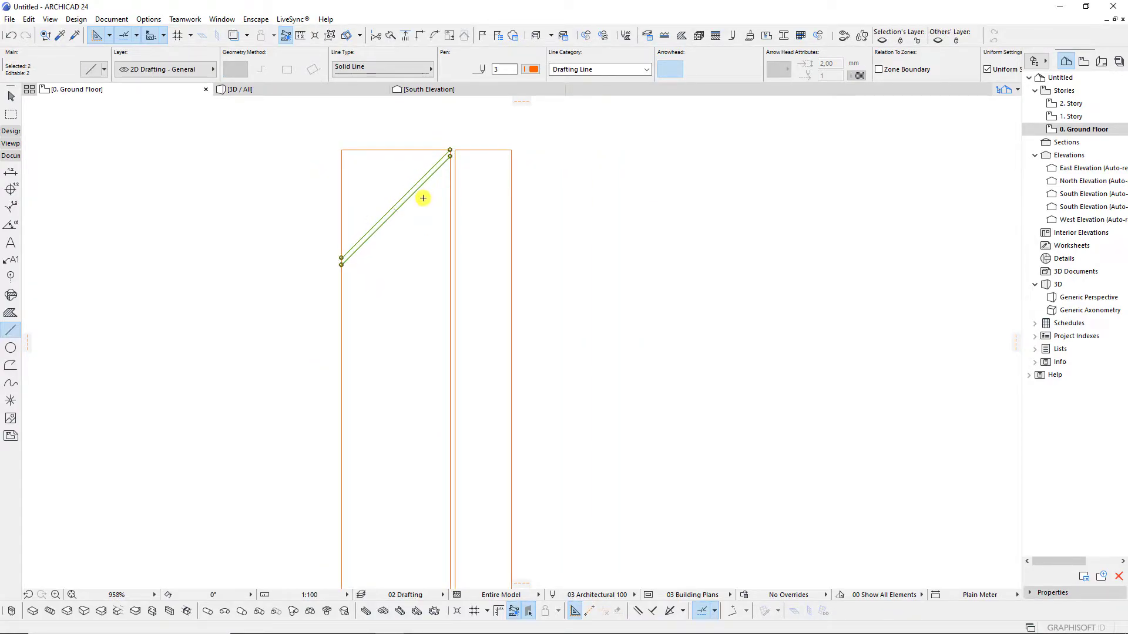
{"action": "left_click", "coordinate": [423, 198]}
{"action": "left_click", "coordinate": [10, 132]}
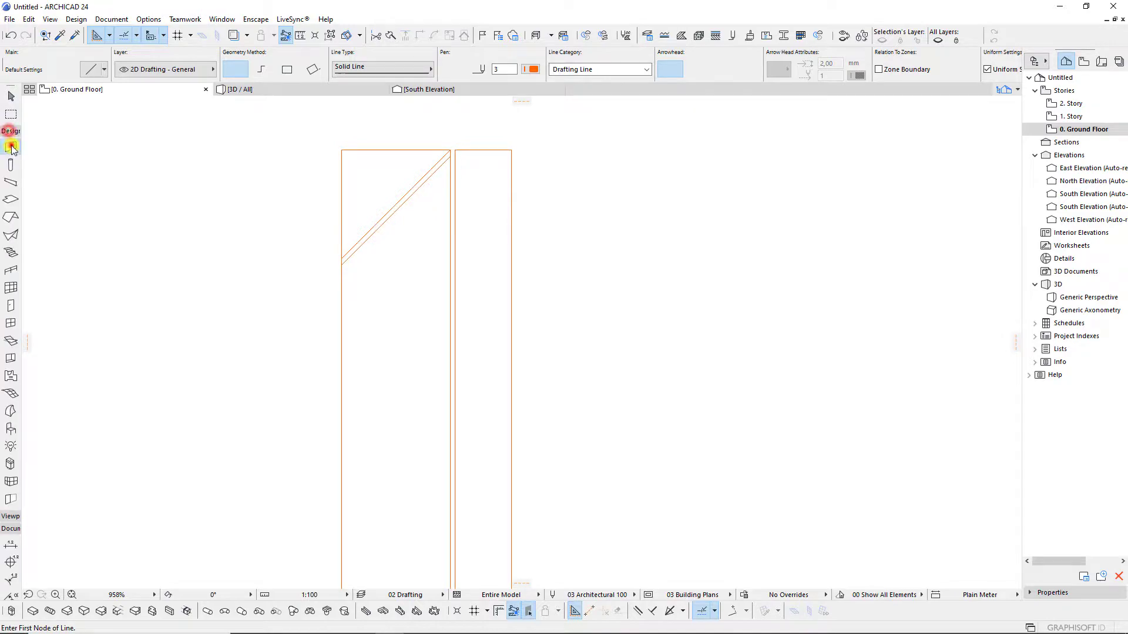
{"action": "left_click", "coordinate": [12, 148]}
Fill the strip between the two diagonal lines with a 30-thick slab.
{"action": "double_click", "coordinate": [10, 199]}
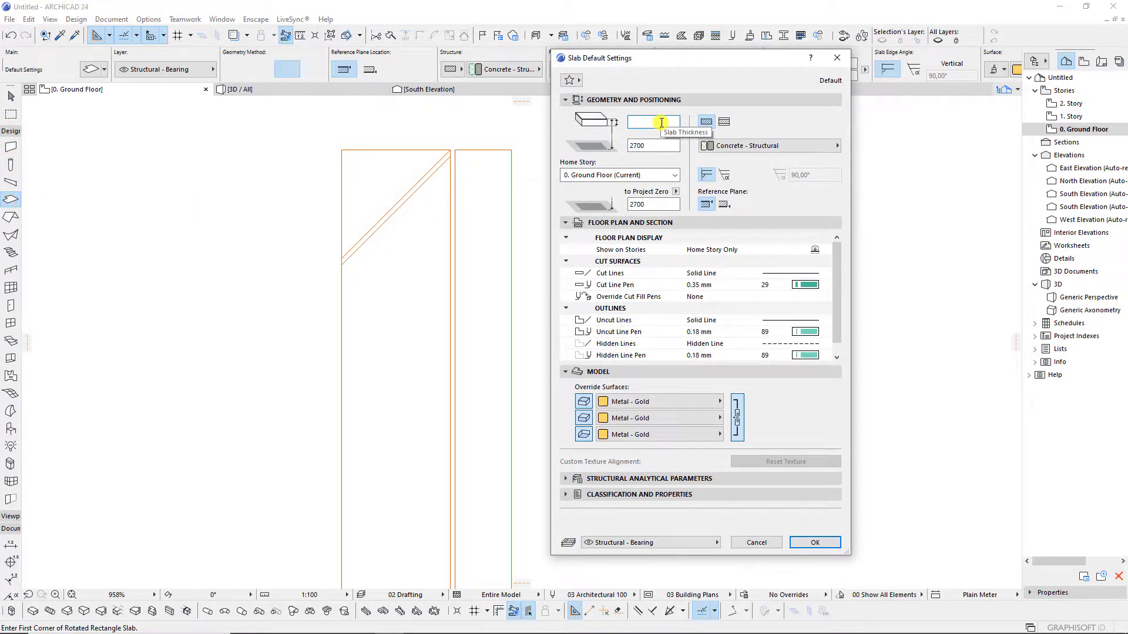
{"action": "type", "text": "30"}
{"action": "key", "text": "Return"}
{"action": "scroll", "coordinate": [396, 196], "scroll_direction": "up", "scroll_amount": 3}
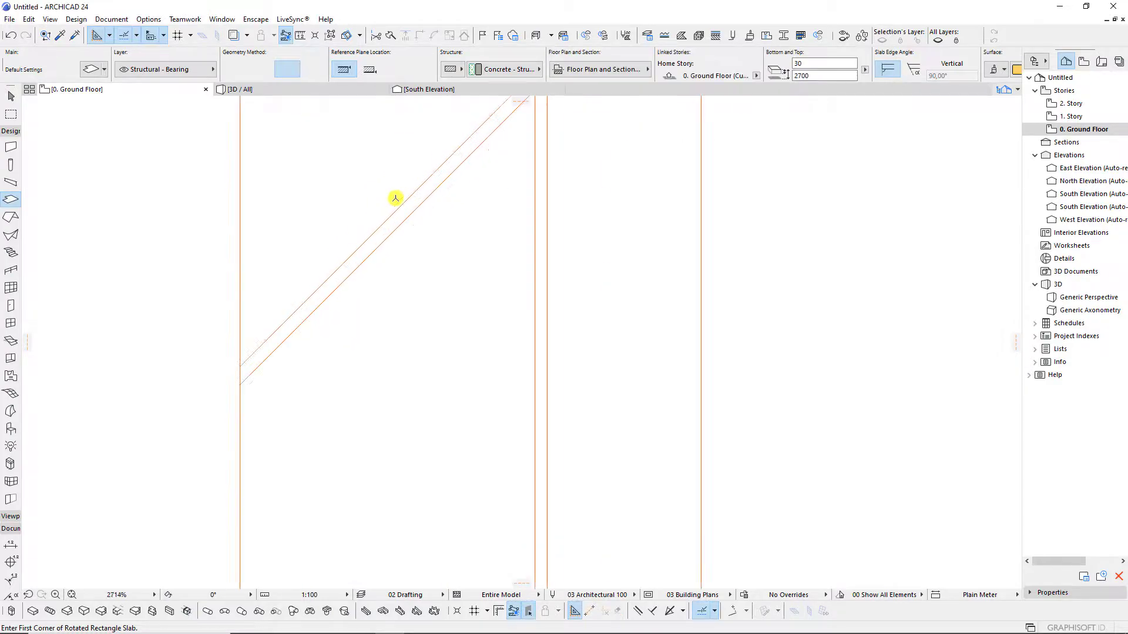
{"action": "scroll", "coordinate": [395, 212], "scroll_direction": "up", "scroll_amount": 1}
{"action": "left_click", "coordinate": [393, 224], "text": "shift"}
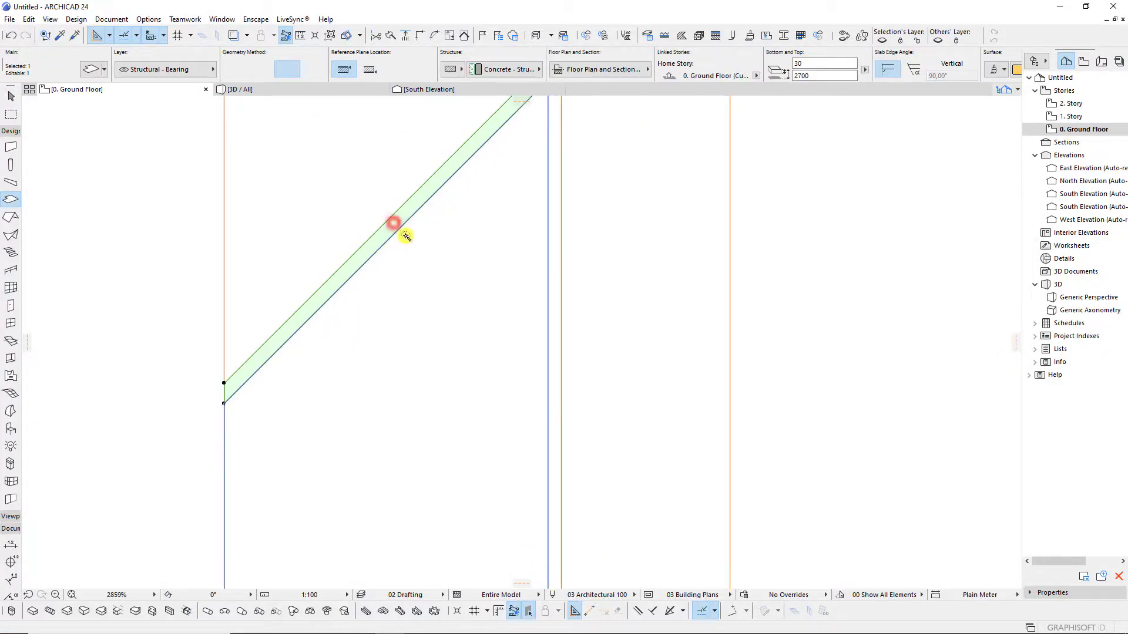
Give the new slab strip an override surface material in its selection settings.
{"action": "key", "text": "ctrl+t"}
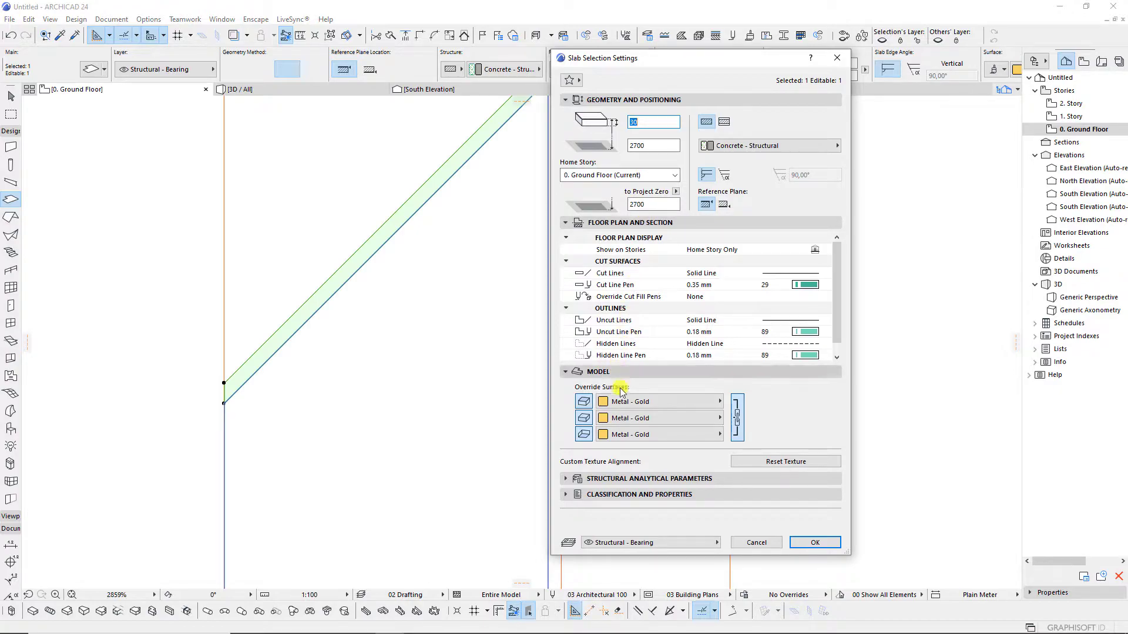
{"action": "left_click", "coordinate": [628, 418]}
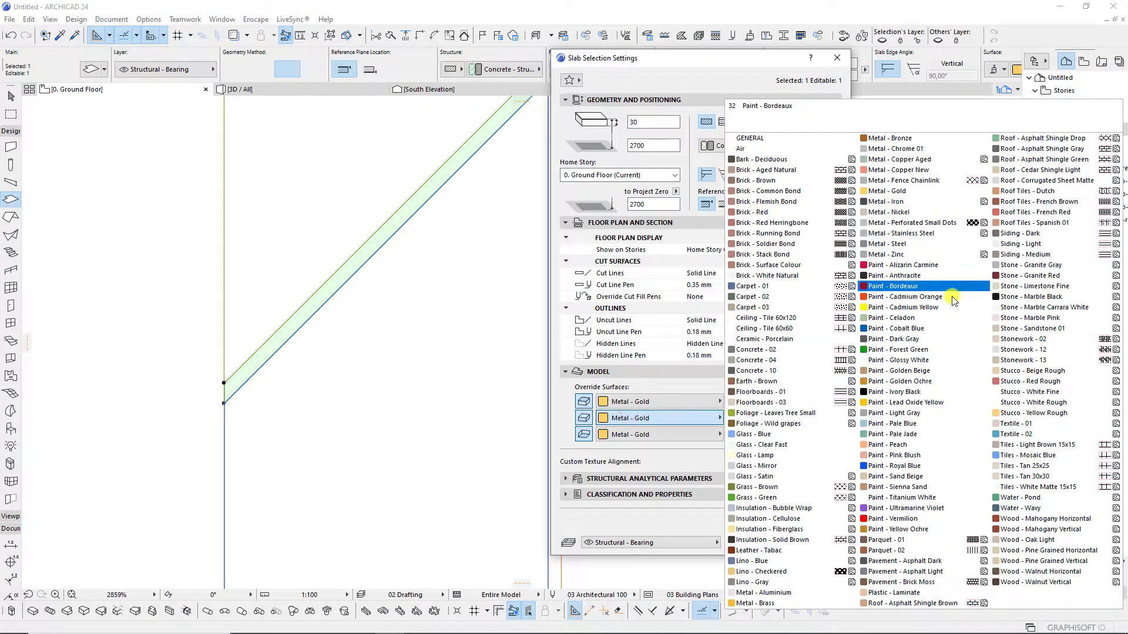
{"action": "left_click", "coordinate": [766, 561]}
{"action": "left_click", "coordinate": [799, 547]}
{"action": "scroll", "coordinate": [512, 341], "scroll_direction": "down", "scroll_amount": 3}
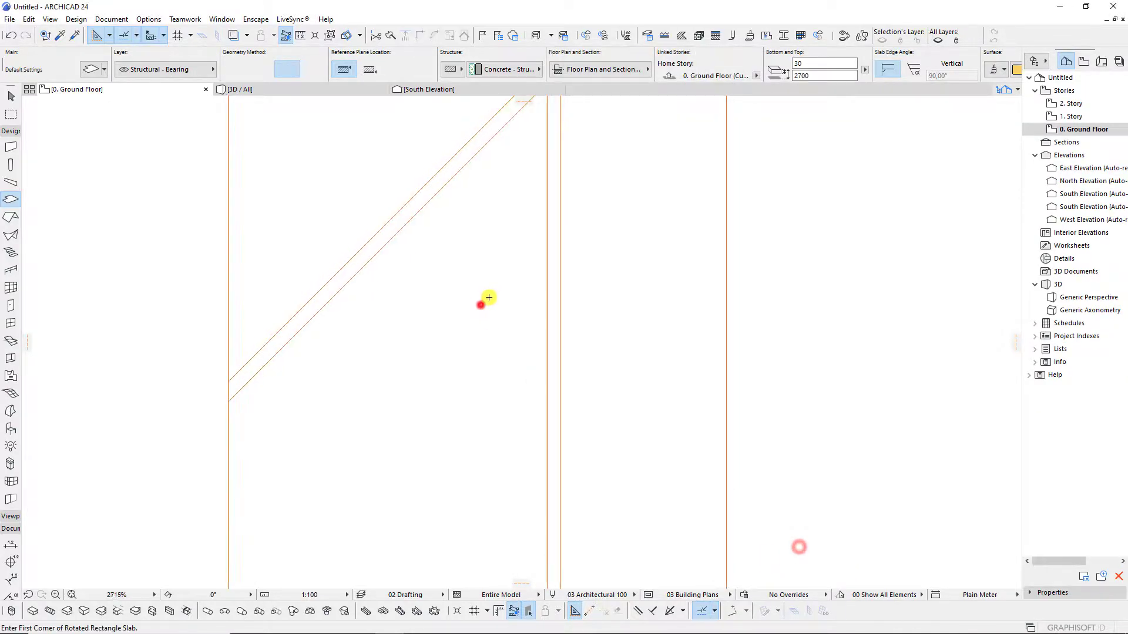
{"action": "scroll", "coordinate": [494, 247], "scroll_direction": "down", "scroll_amount": 3}
{"action": "scroll", "coordinate": [517, 188], "scroll_direction": "up", "scroll_amount": 1}
{"action": "scroll", "coordinate": [505, 182], "scroll_direction": "down", "scroll_amount": 2}
{"action": "scroll", "coordinate": [500, 174], "scroll_direction": "up", "scroll_amount": 3}
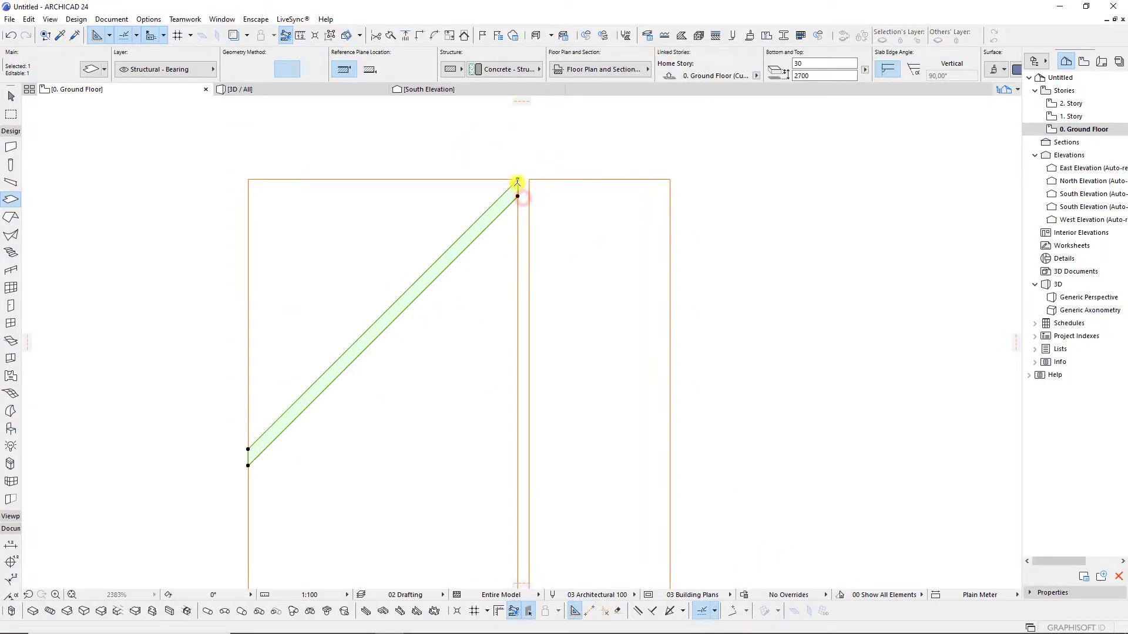
{"action": "left_click", "coordinate": [518, 179]}
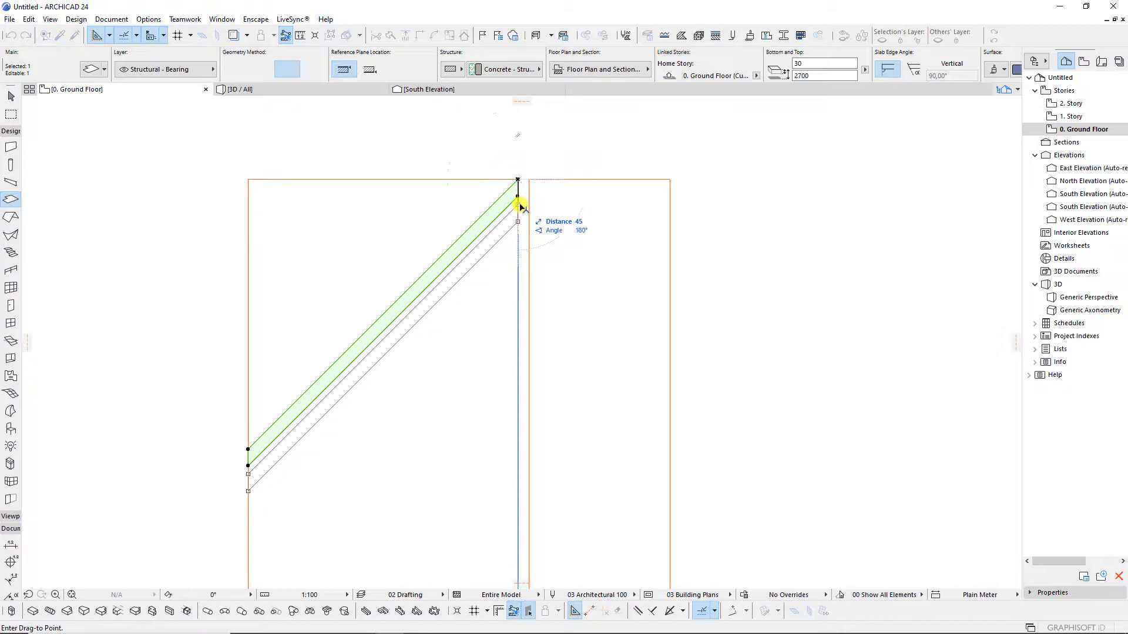
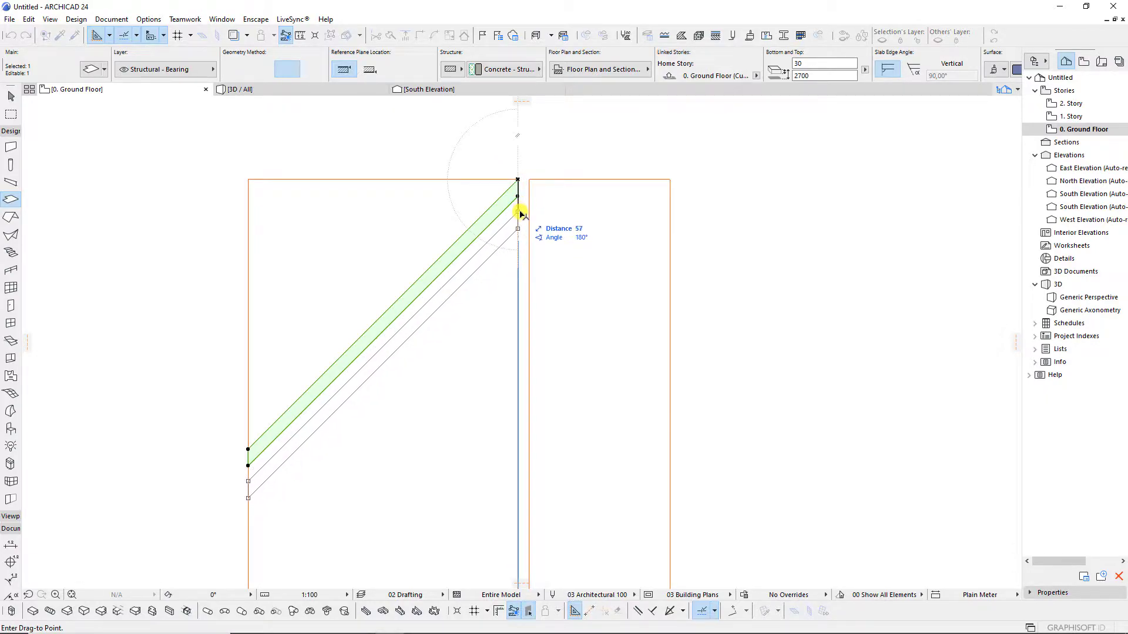
Set up Multiply on the slat's top corner with Drag and Spread copy options.
{"action": "key", "text": "Escape"}
{"action": "scroll", "coordinate": [519, 211], "scroll_direction": "down", "scroll_amount": 2}
{"action": "scroll", "coordinate": [495, 204], "scroll_direction": "down", "scroll_amount": 3}
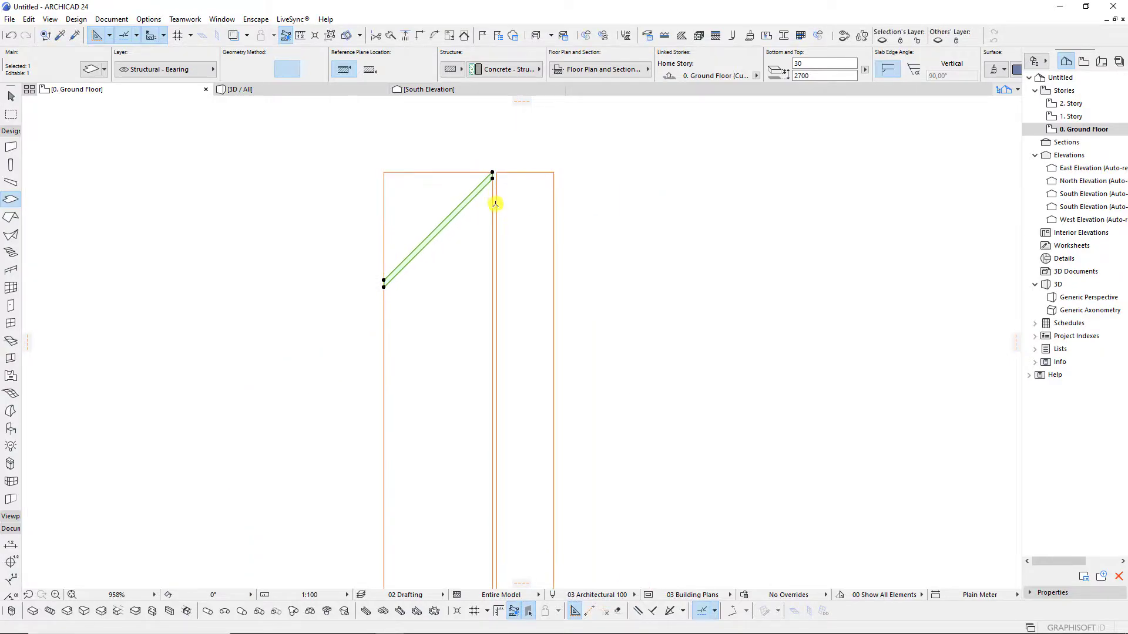
{"action": "left_click", "coordinate": [492, 178]}
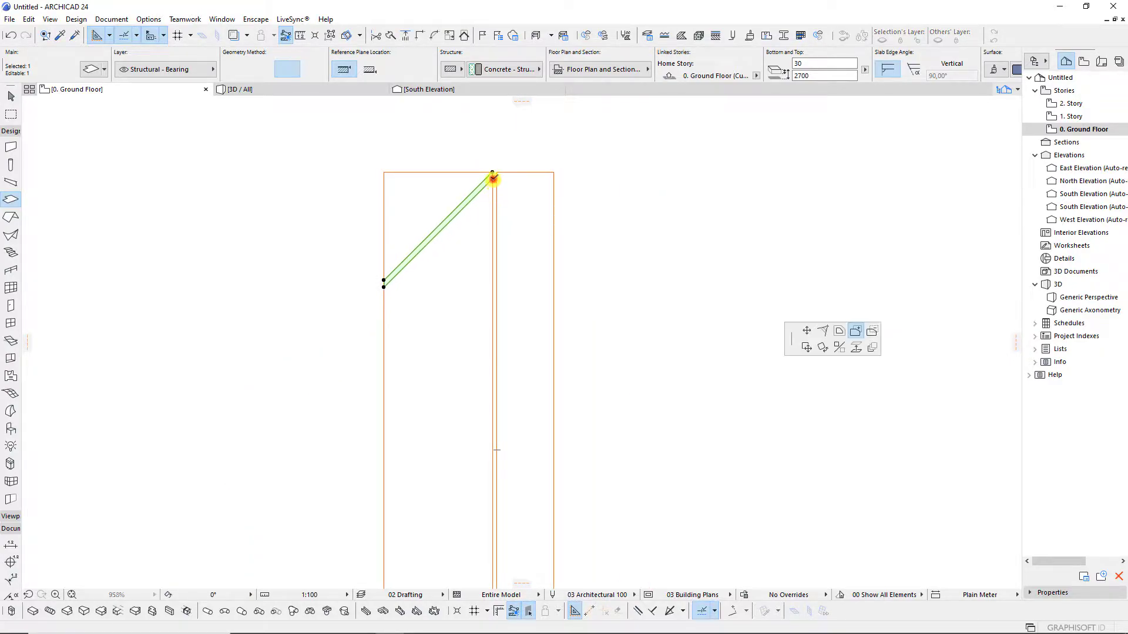
{"action": "left_click", "coordinate": [870, 348]}
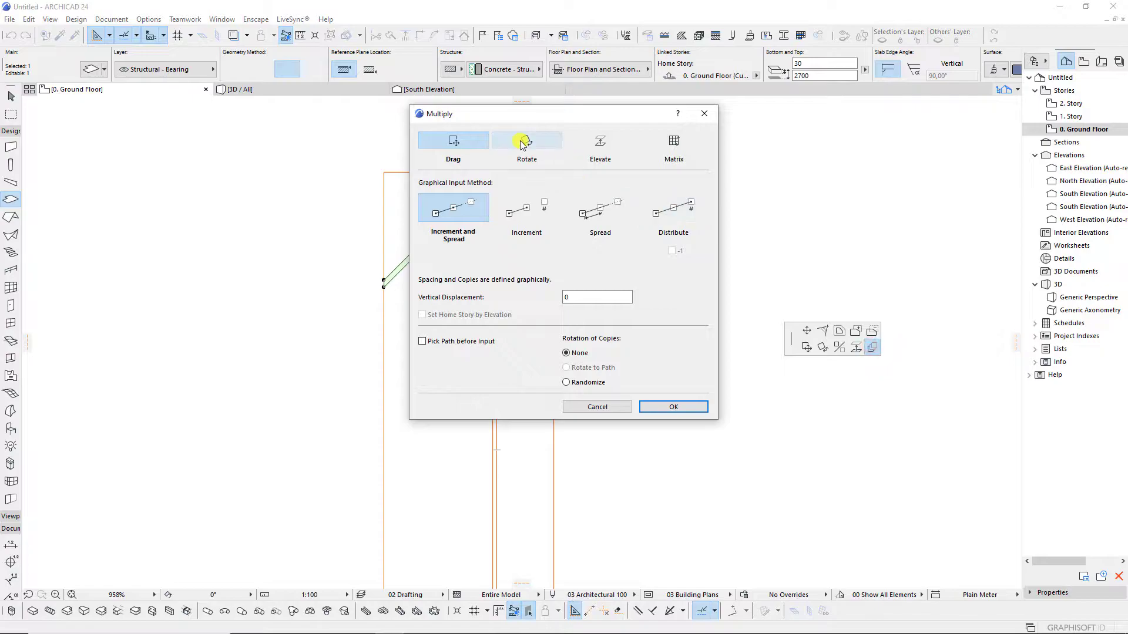
{"action": "left_click", "coordinate": [605, 147]}
{"action": "left_click", "coordinate": [458, 140]}
{"action": "left_click", "coordinate": [536, 208]}
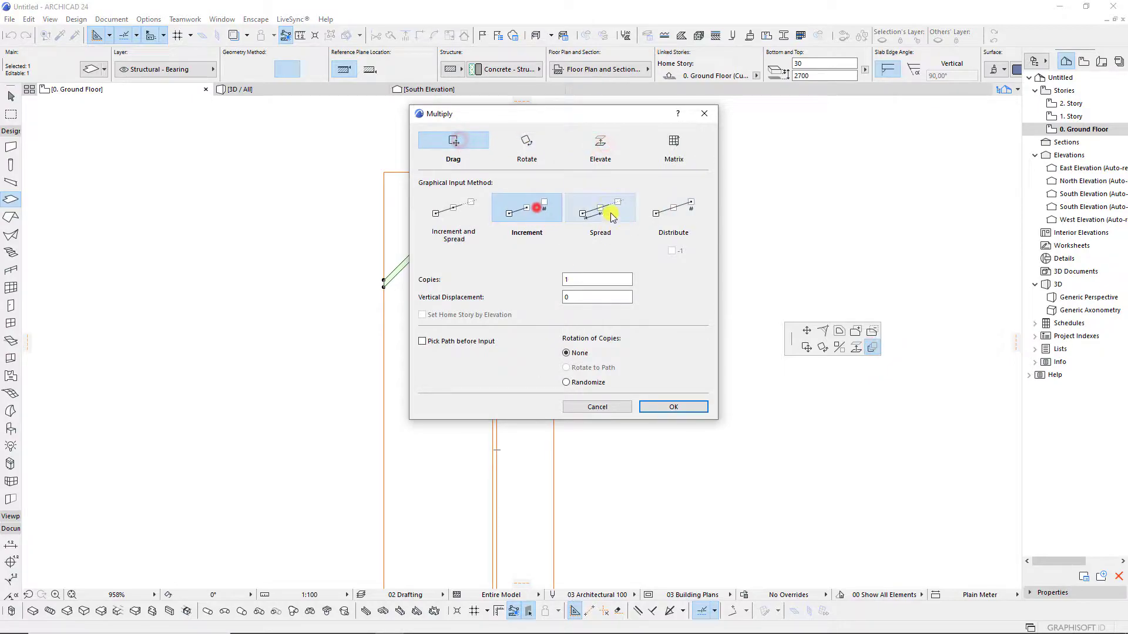
{"action": "left_click", "coordinate": [606, 210]}
{"action": "key", "text": "Return"}
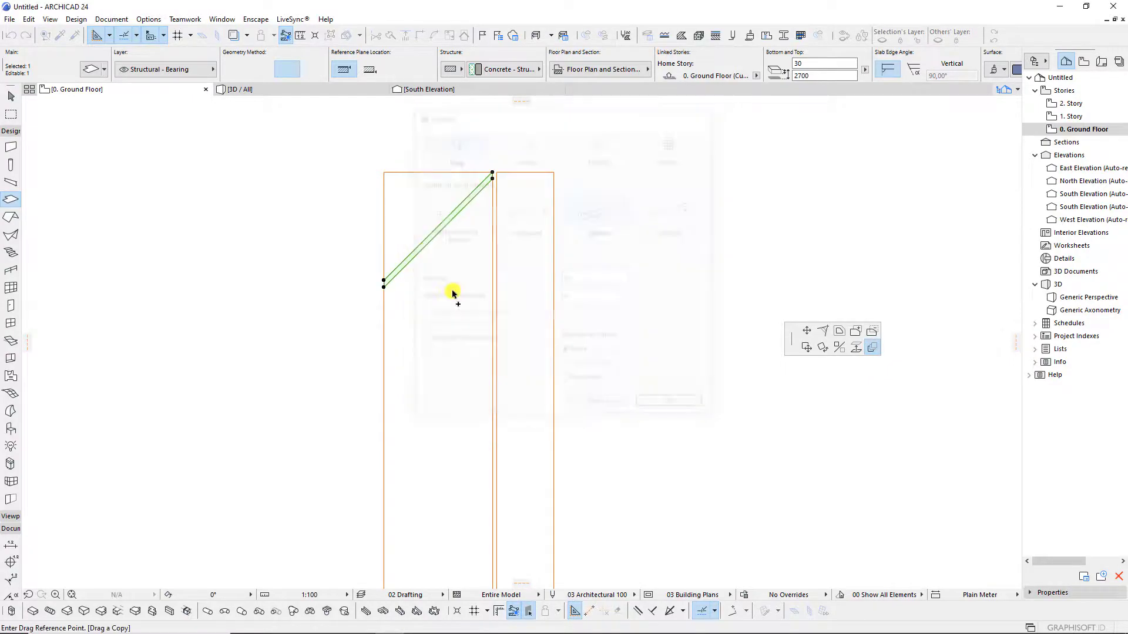
Spread the diagonal slat copies evenly down the left wardrobe door.
{"action": "scroll", "coordinate": [405, 176], "scroll_direction": "down", "scroll_amount": 3}
{"action": "left_click", "coordinate": [396, 186]}
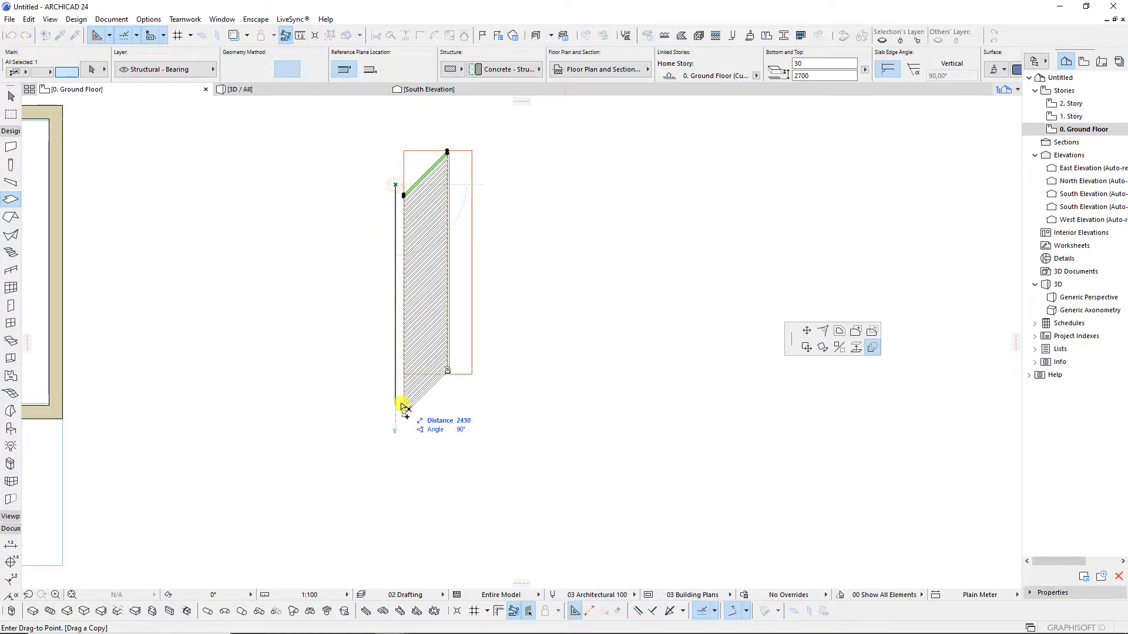
{"action": "left_click", "coordinate": [402, 405]}
{"action": "scroll", "coordinate": [437, 210], "scroll_direction": "up", "scroll_amount": 1}
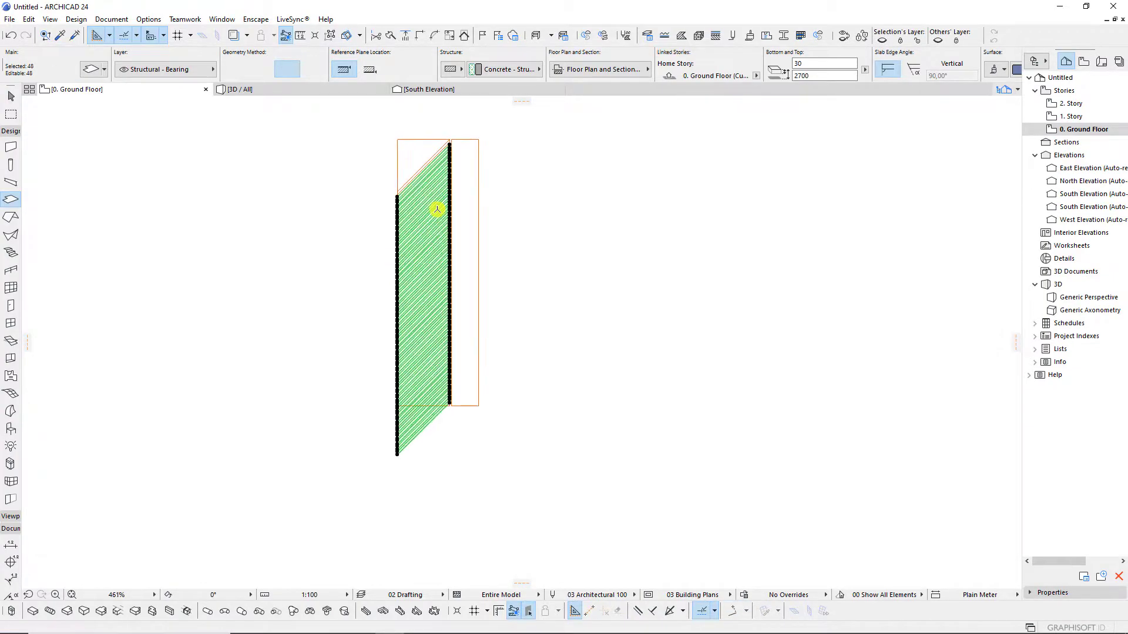
{"action": "scroll", "coordinate": [437, 209], "scroll_direction": "up", "scroll_amount": 1}
{"action": "left_click", "coordinate": [611, 336]}
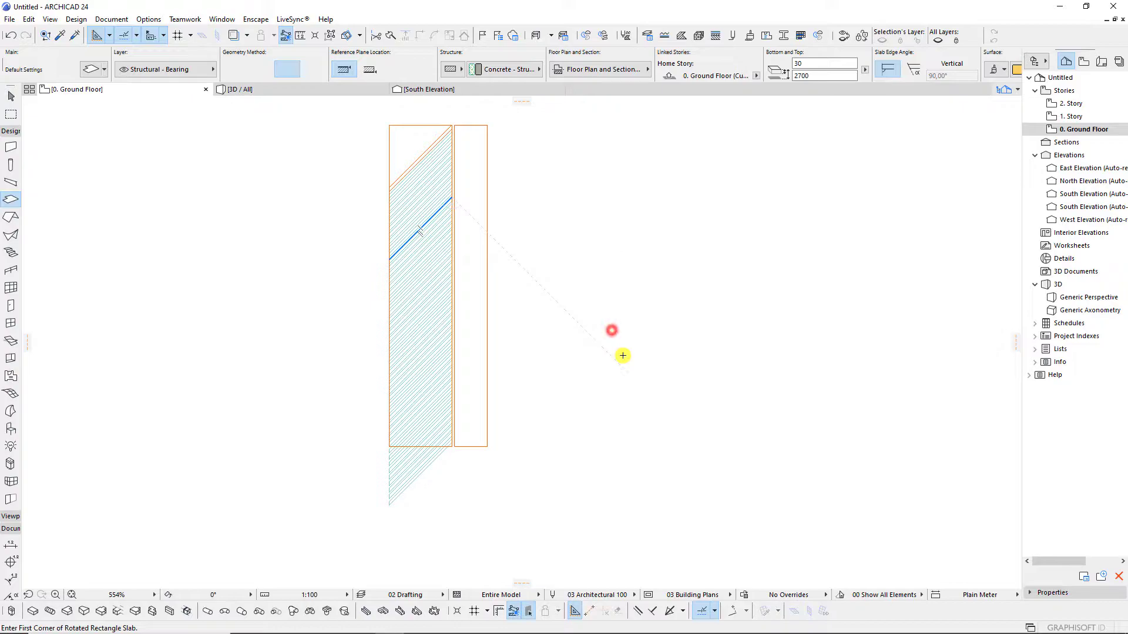
{"action": "key", "text": "ctrl+shift+z"}
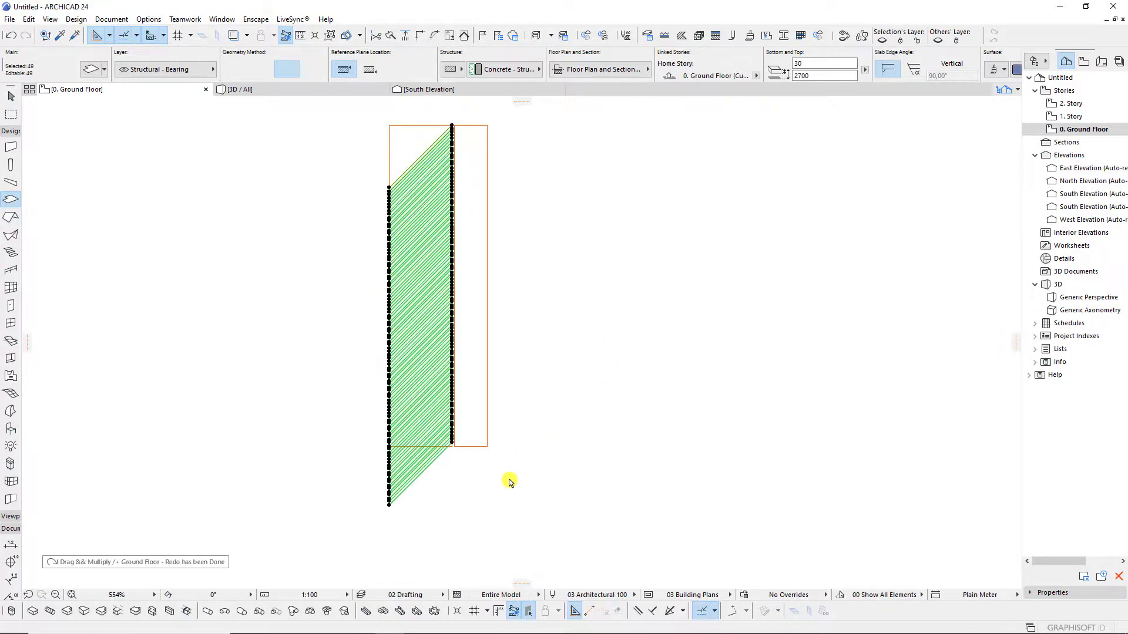
{"action": "scroll", "coordinate": [458, 470], "scroll_direction": "up", "scroll_amount": 4}
{"action": "scroll", "coordinate": [482, 400], "scroll_direction": "up", "scroll_amount": 7}
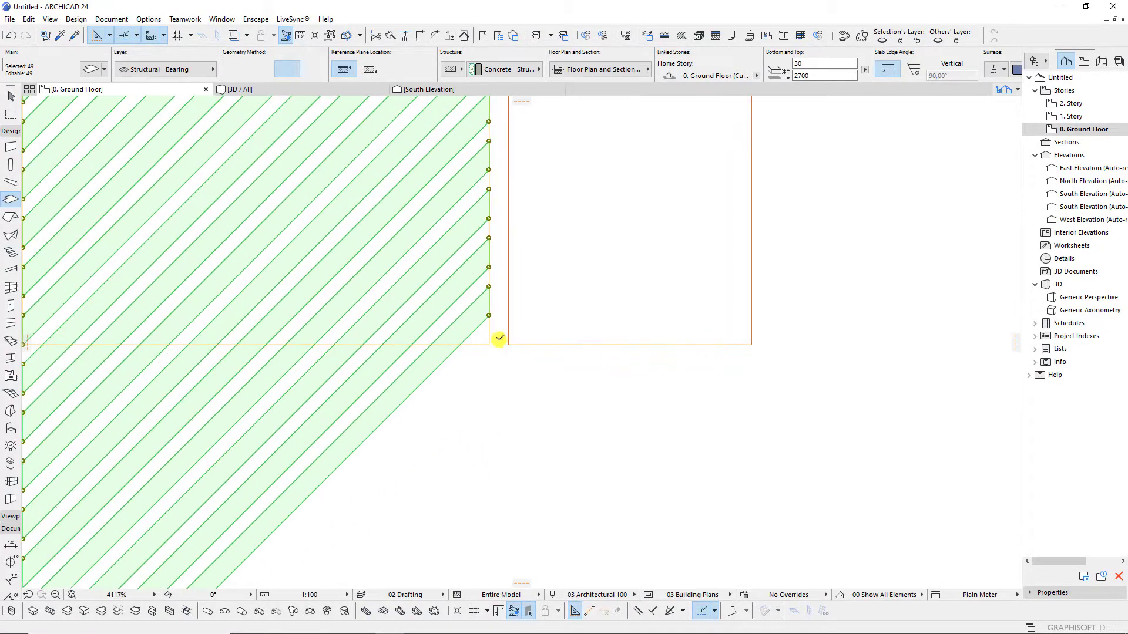
Split the slat copies along the door's bottom edge, keeping the parts inside the door.
{"action": "left_click", "coordinate": [427, 418]}
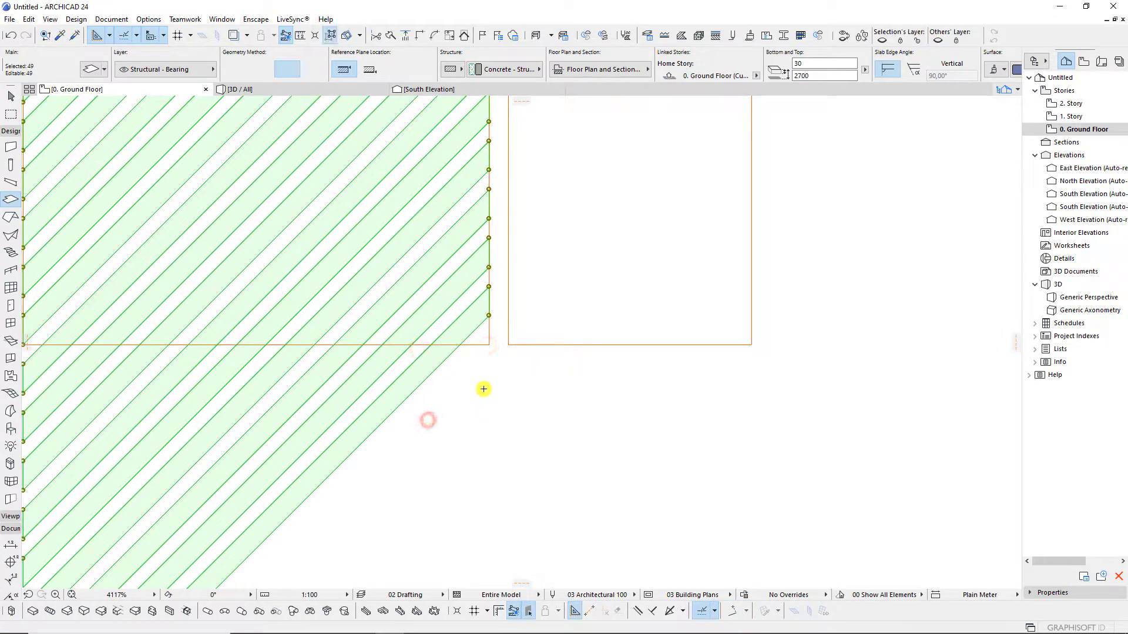
{"action": "left_click", "coordinate": [388, 34]}
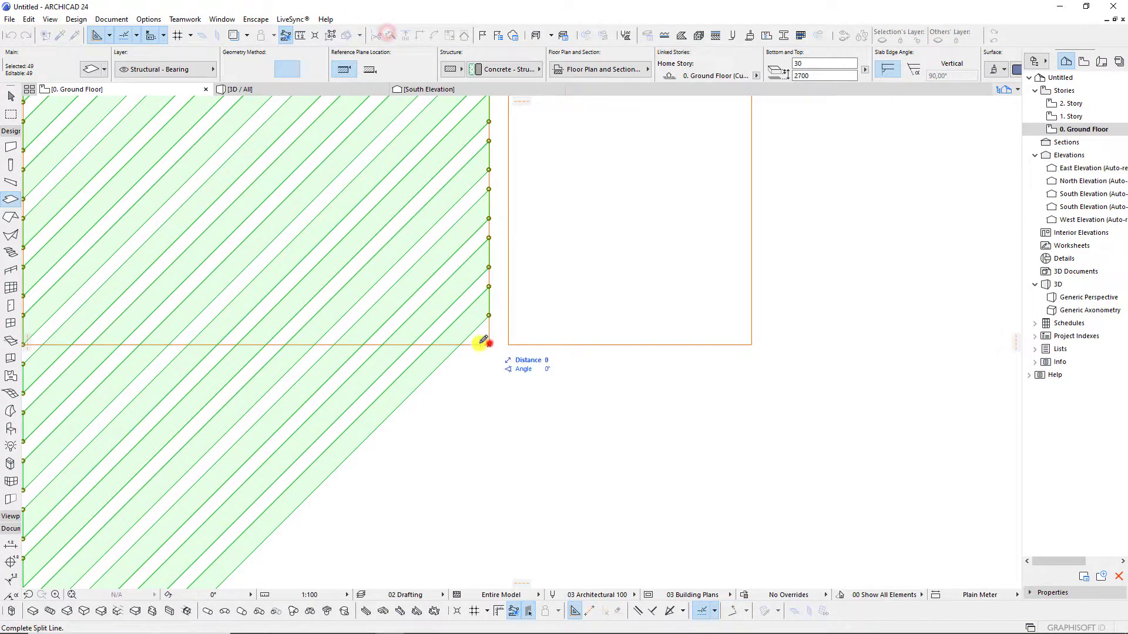
{"action": "left_click", "coordinate": [484, 342]}
{"action": "left_click", "coordinate": [496, 403]}
{"action": "scroll", "coordinate": [548, 385], "scroll_direction": "down", "scroll_amount": 4}
{"action": "scroll", "coordinate": [470, 319], "scroll_direction": "down", "scroll_amount": 7}
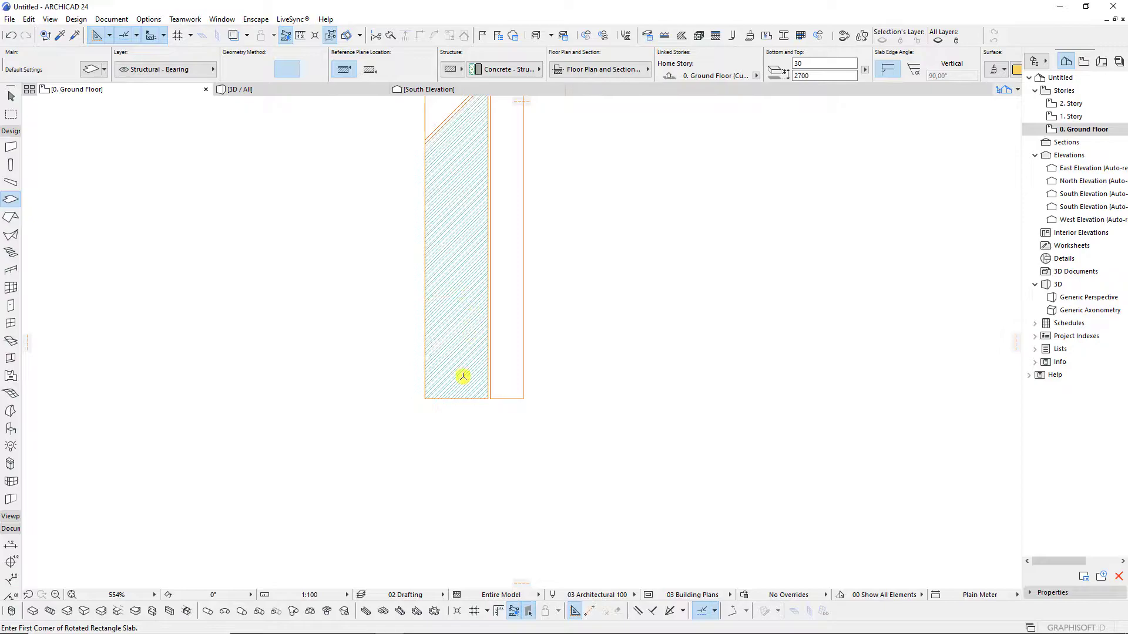
{"action": "scroll", "coordinate": [453, 121], "scroll_direction": "up", "scroll_amount": 3}
{"action": "scroll", "coordinate": [440, 320], "scroll_direction": "up", "scroll_amount": 2}
{"action": "scroll", "coordinate": [511, 239], "scroll_direction": "up", "scroll_amount": 3}
Multiply the top diagonal slat upward with Spread, past the left door's top edge.
{"action": "left_click", "coordinate": [513, 239]}
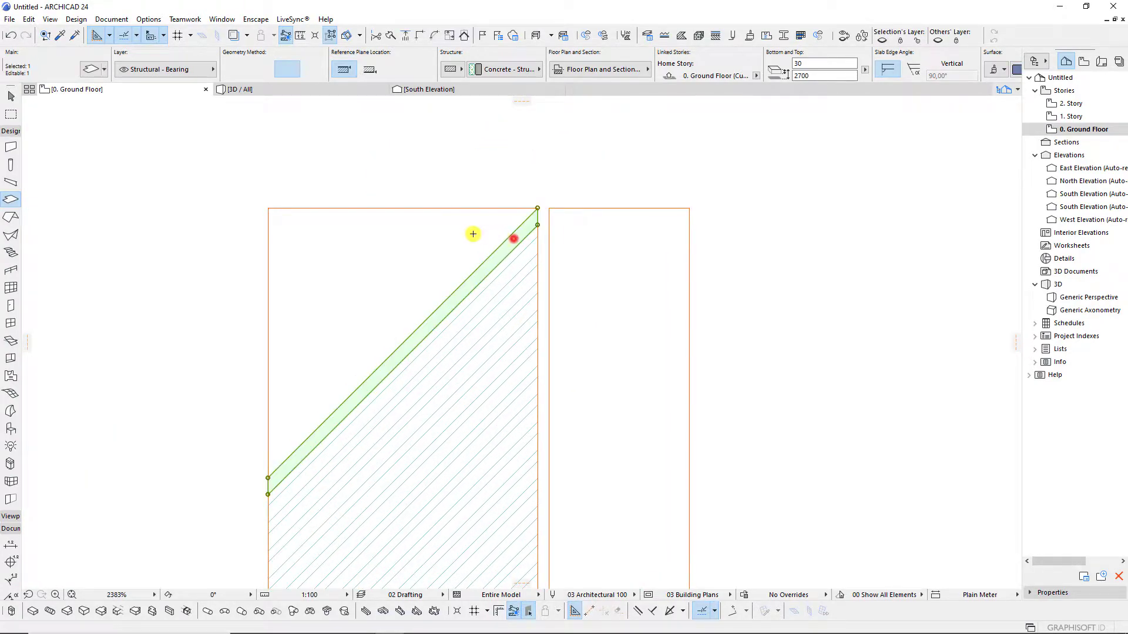
{"action": "left_click", "coordinate": [532, 224]}
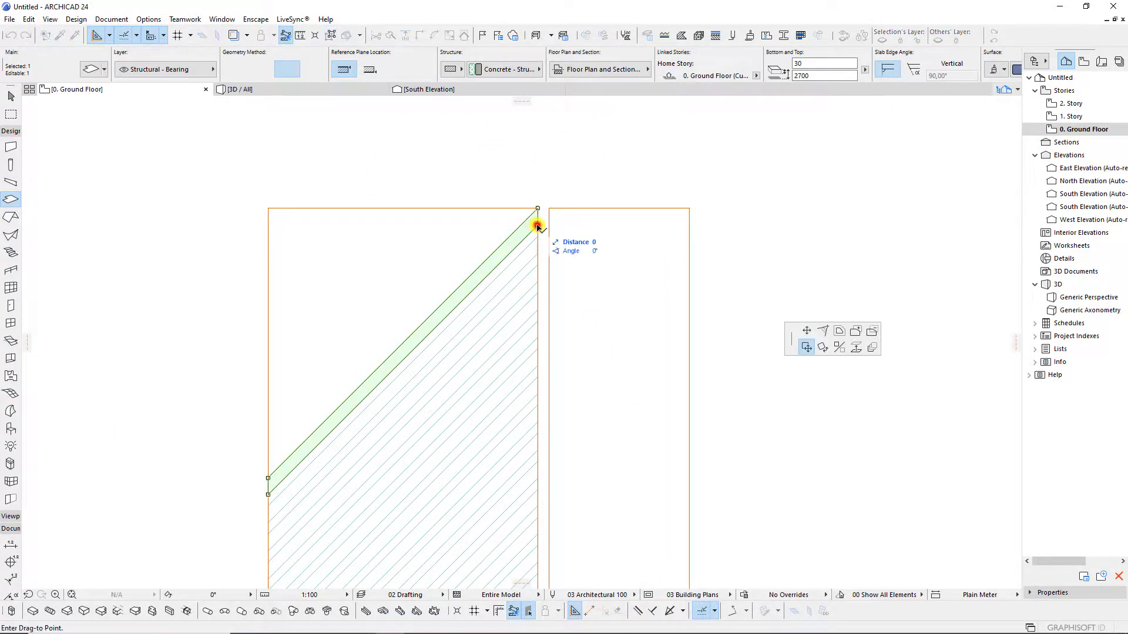
{"action": "left_click", "coordinate": [872, 349]}
{"action": "left_click", "coordinate": [663, 406]}
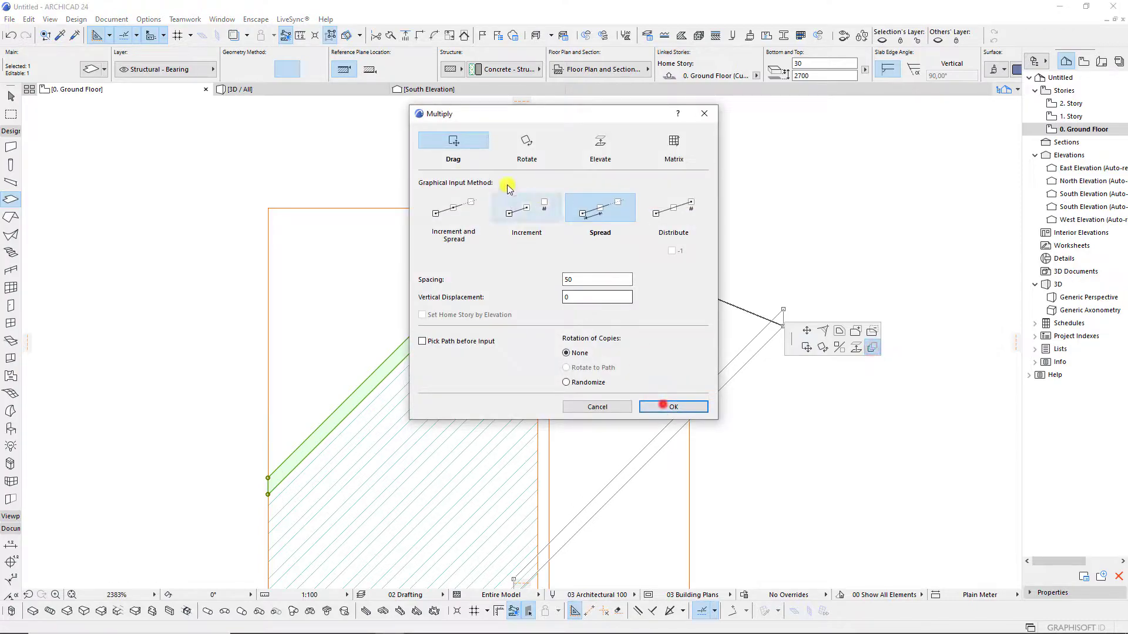
{"action": "left_click", "coordinate": [536, 208]}
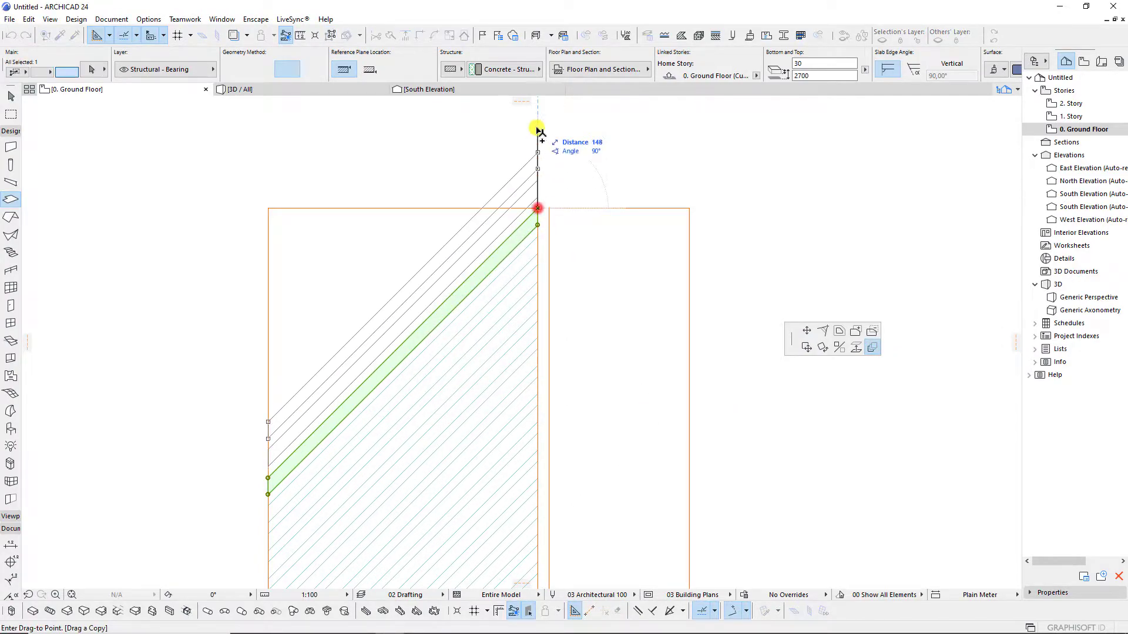
{"action": "scroll", "coordinate": [527, 218], "scroll_direction": "down", "scroll_amount": 3}
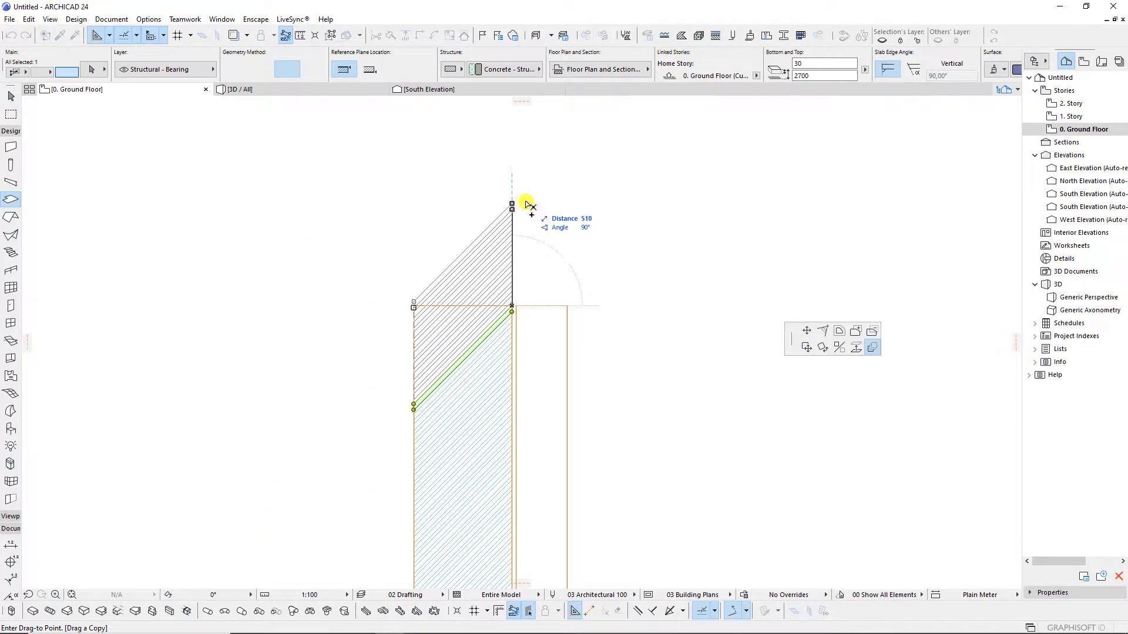
{"action": "left_click", "coordinate": [529, 210]}
{"action": "scroll", "coordinate": [476, 332], "scroll_direction": "up", "scroll_amount": 3}
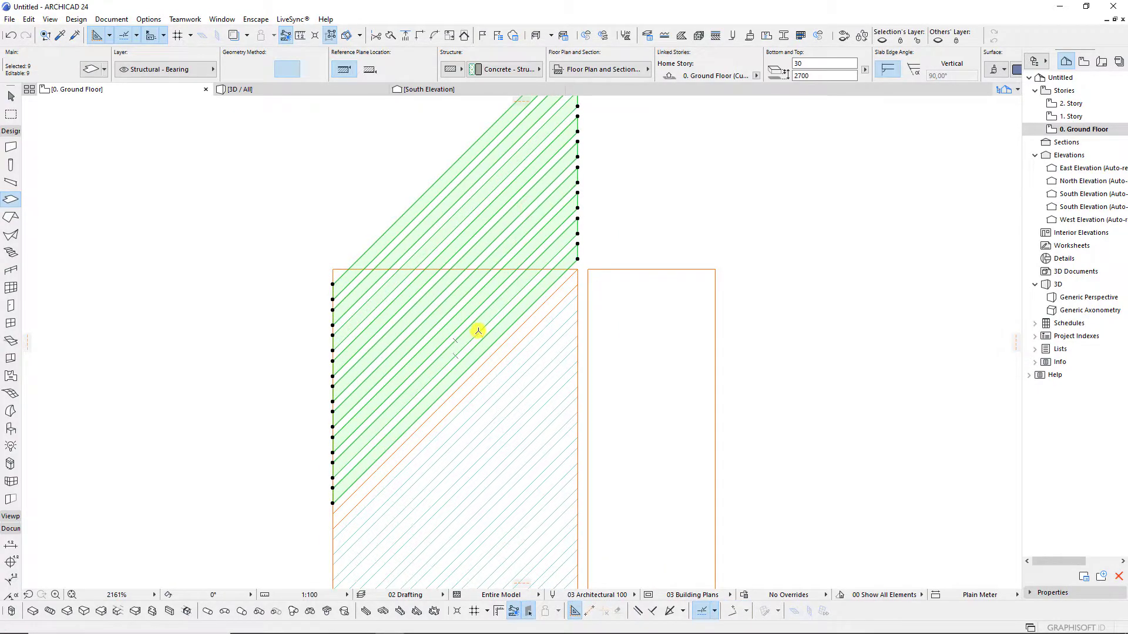
Split the new slats along the door's top edge, keeping the parts inside.
{"action": "left_click", "coordinate": [579, 269]}
{"action": "left_click", "coordinate": [518, 270]}
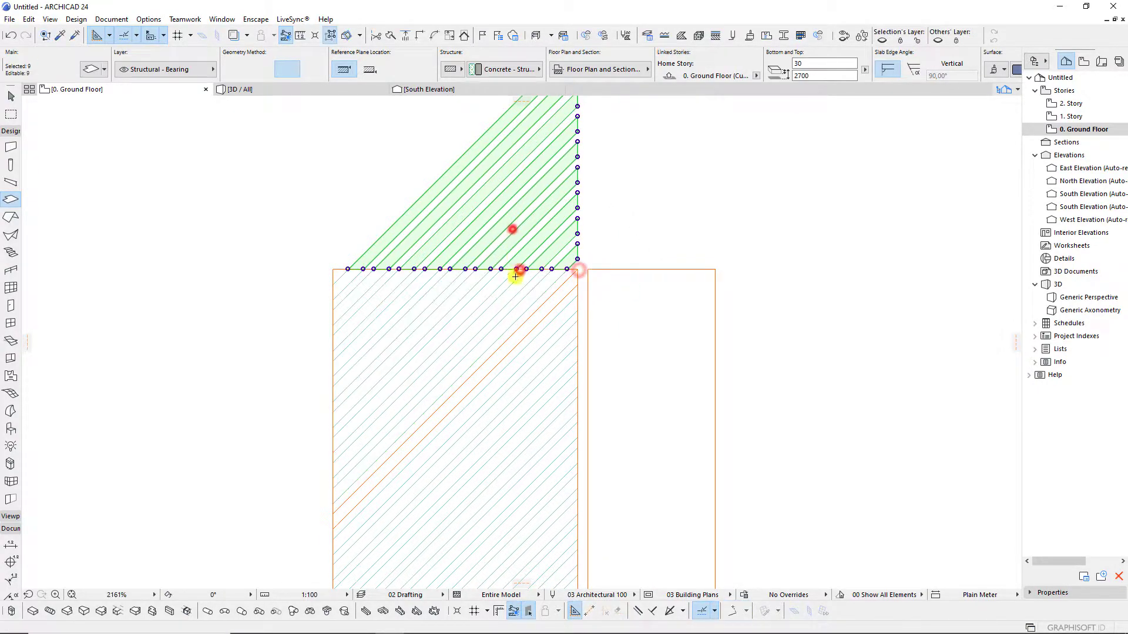
{"action": "left_click", "coordinate": [523, 292]}
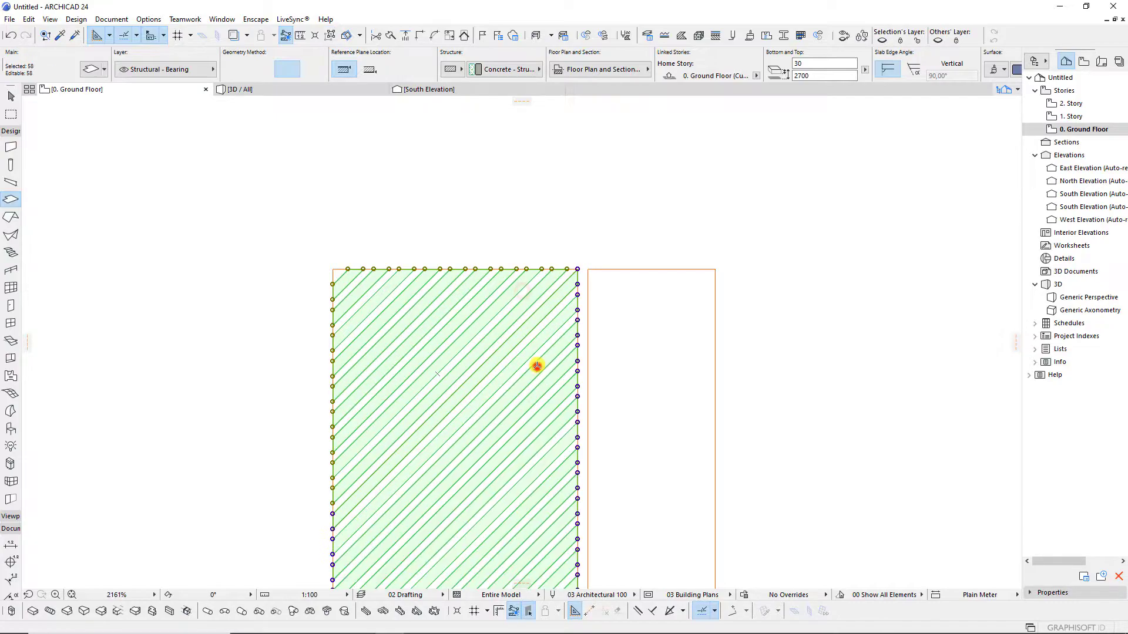
{"action": "scroll", "coordinate": [598, 297], "scroll_direction": "up", "scroll_amount": 3}
{"action": "scroll", "coordinate": [598, 297], "scroll_direction": "up", "scroll_amount": 2}
Mirror a copy of the slats about the door joint onto the right door.
{"action": "key", "text": "ctrl+m"}
{"action": "left_click", "coordinate": [558, 231]}
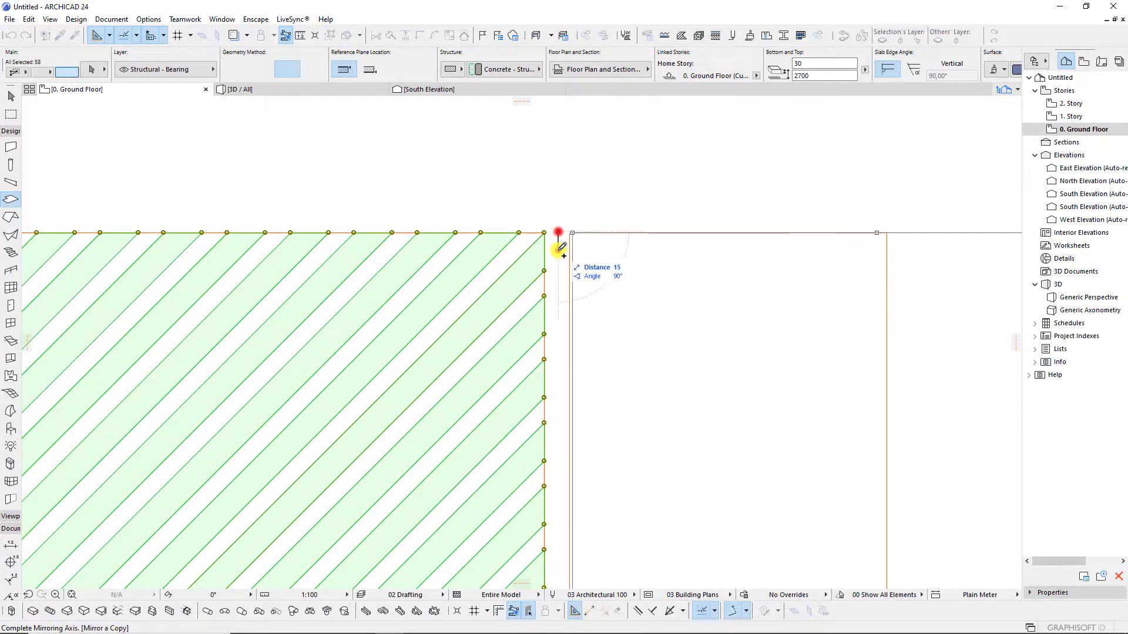
{"action": "left_click", "coordinate": [572, 233]}
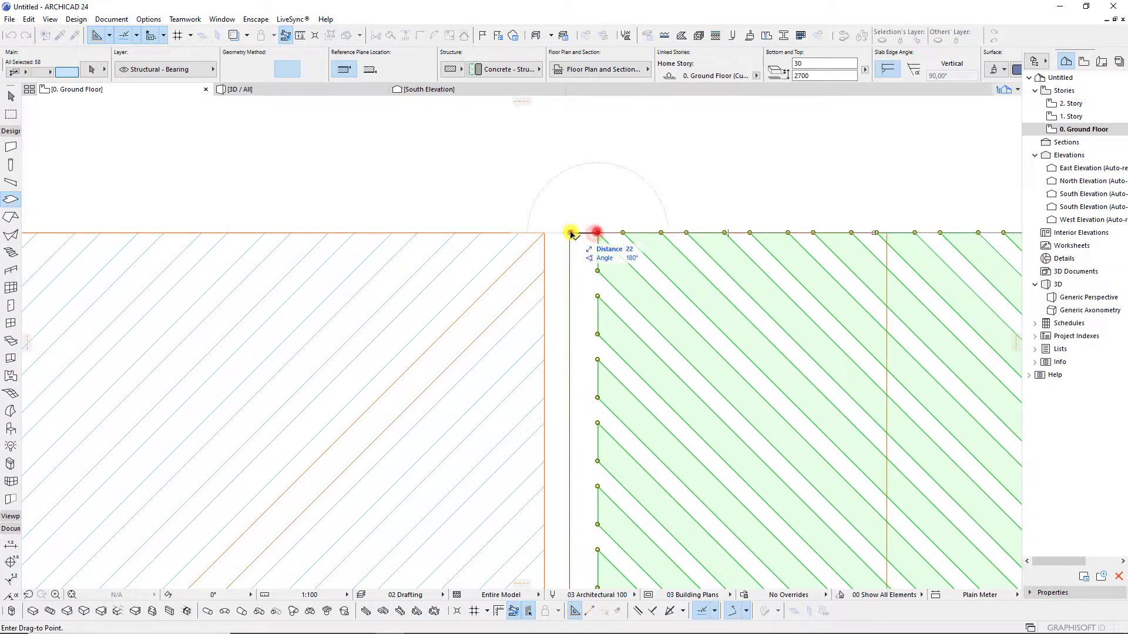
{"action": "left_click", "coordinate": [570, 233]}
{"action": "middle_click_drag", "start_coordinate": [629, 292], "coordinate": [497, 232]}
Split the mirrored slats along the right door's edge, keeping the parts on the door.
{"action": "left_click", "coordinate": [376, 35]}
{"action": "scroll", "coordinate": [607, 207], "scroll_direction": "up", "scroll_amount": 3}
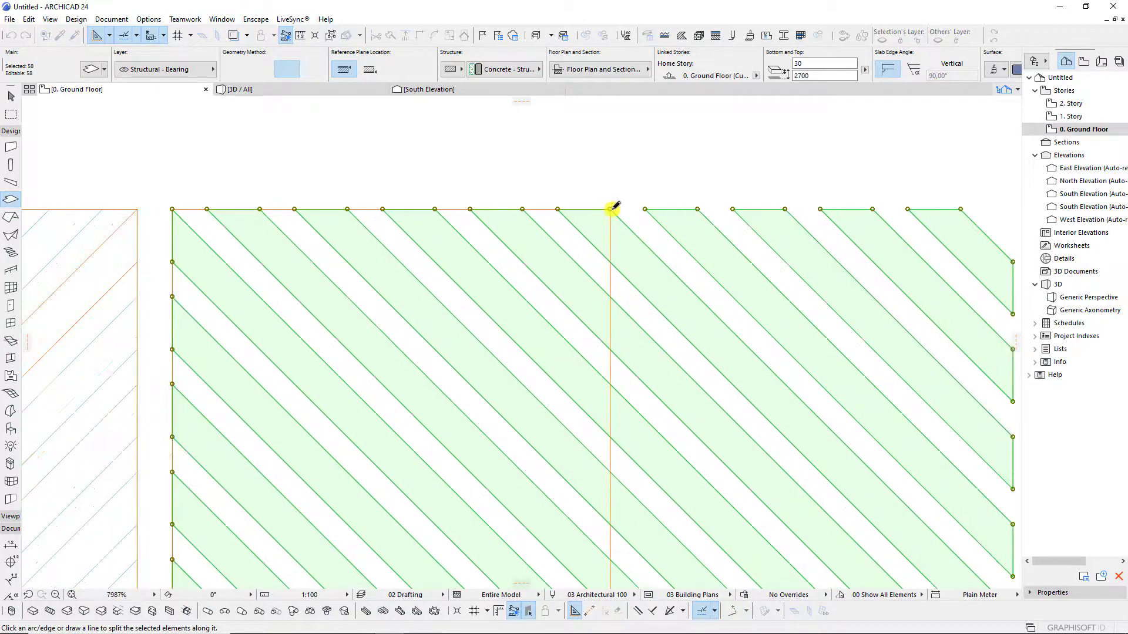
{"action": "scroll", "coordinate": [610, 206], "scroll_direction": "up", "scroll_amount": 8}
{"action": "left_click", "coordinate": [587, 216]}
{"action": "left_click", "coordinate": [579, 295]}
{"action": "left_click", "coordinate": [705, 302]}
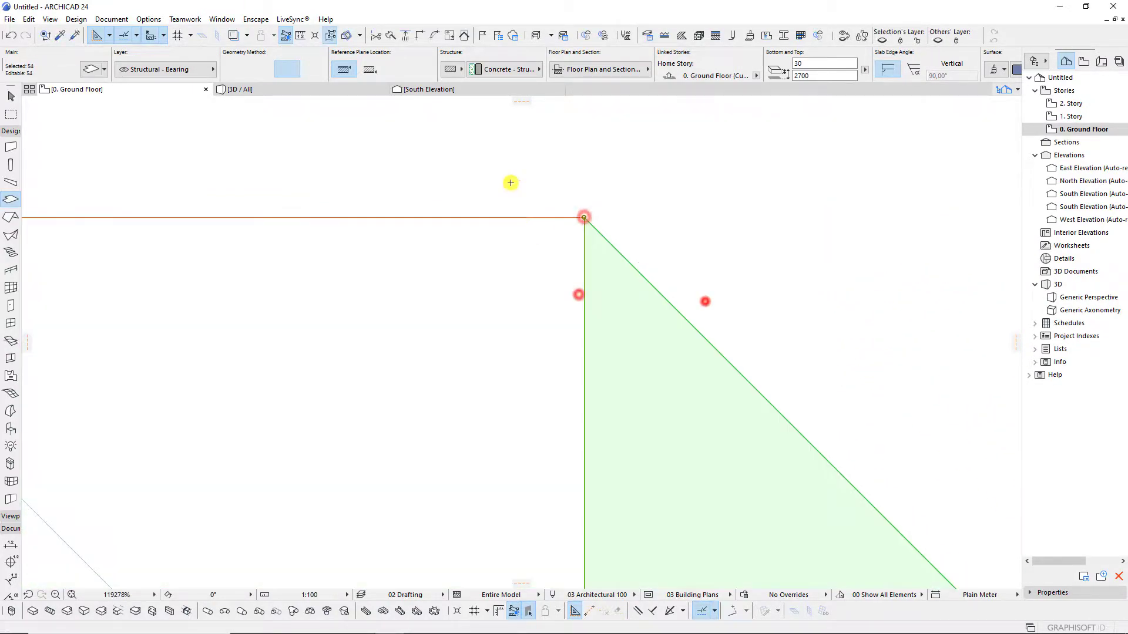
{"action": "scroll", "coordinate": [587, 160], "scroll_direction": "down", "scroll_amount": 9}
{"action": "scroll", "coordinate": [587, 159], "scroll_direction": "down", "scroll_amount": 5}
{"action": "scroll", "coordinate": [587, 214], "scroll_direction": "down", "scroll_amount": 2}
Select all the slat pieces and inspect them in the 3D view.
{"action": "key", "text": "Escape"}
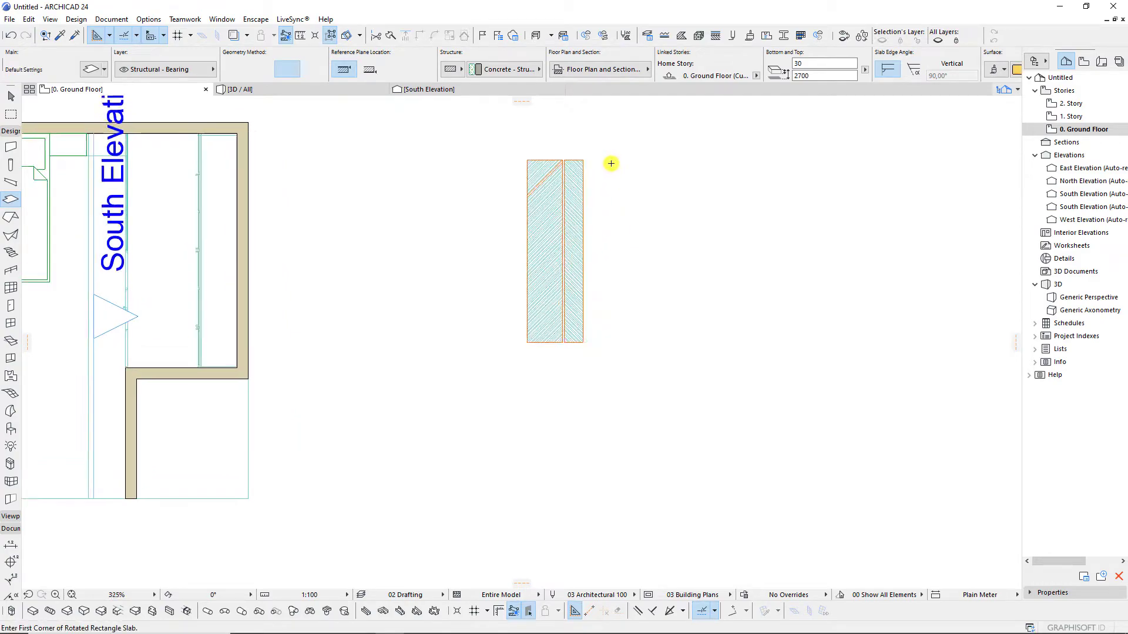
{"action": "scroll", "coordinate": [522, 187], "scroll_direction": "up", "scroll_amount": 2}
{"action": "key", "text": "ctrl+a"}
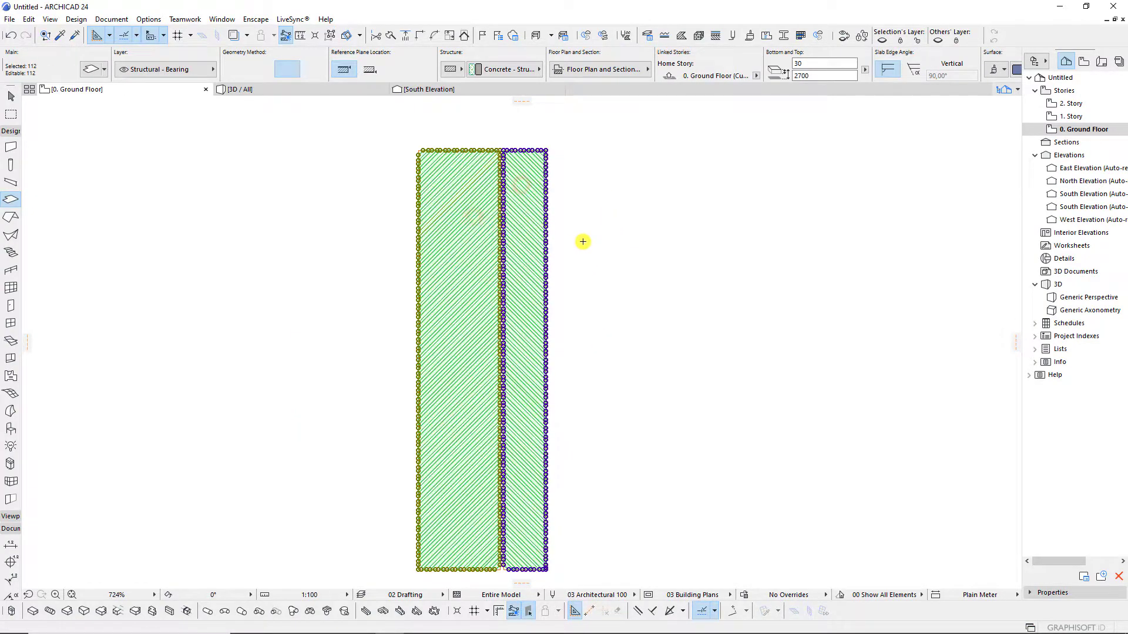
{"action": "key", "text": "F3"}
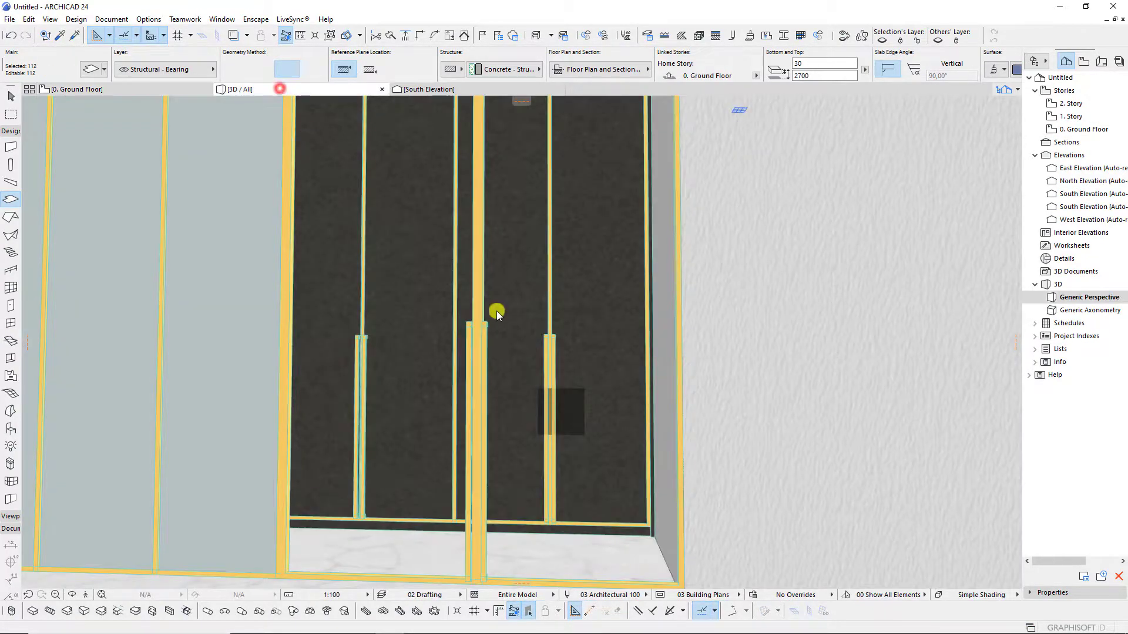
{"action": "scroll", "coordinate": [492, 304], "scroll_direction": "up", "scroll_amount": 5}
{"action": "scroll", "coordinate": [621, 320], "scroll_direction": "down", "scroll_amount": 2}
{"action": "scroll", "coordinate": [188, 211], "scroll_direction": "down", "scroll_amount": 2}
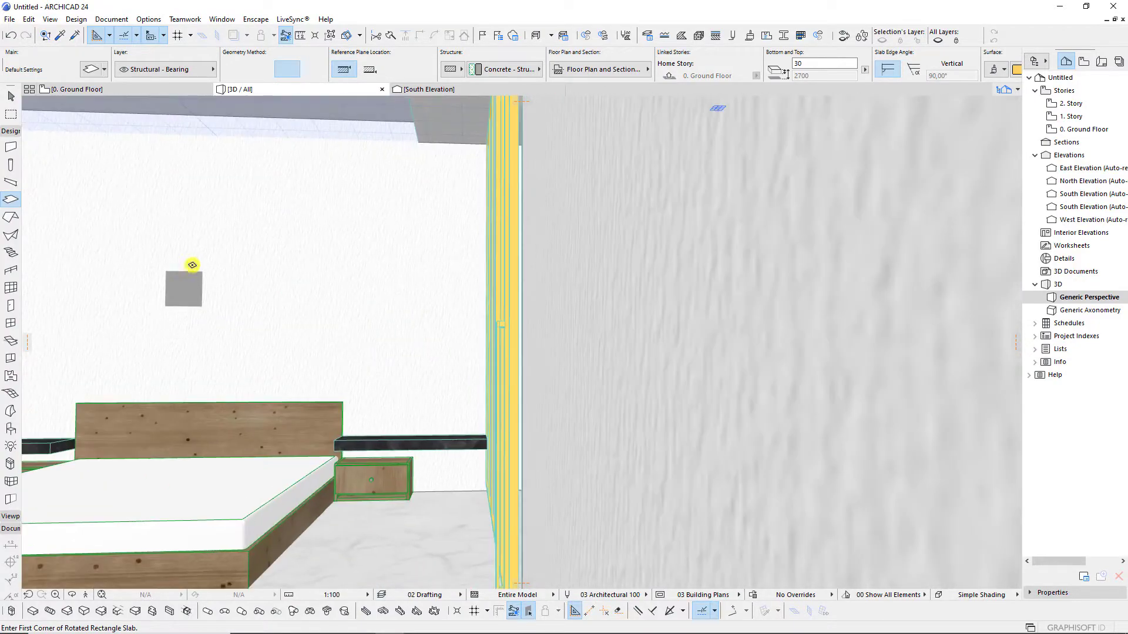
{"action": "scroll", "coordinate": [445, 345], "scroll_direction": "down", "scroll_amount": 2}
{"action": "scroll", "coordinate": [367, 416], "scroll_direction": "down", "scroll_amount": 1}
{"action": "scroll", "coordinate": [366, 417], "scroll_direction": "down", "scroll_amount": 3}
{"action": "mouse_move", "coordinate": [562, 298]}
{"action": "middle_mouse_down", "text": "shift"}
{"action": "mouse_move", "coordinate": [378, 249]}
{"action": "mouse_move", "coordinate": [459, 241]}
{"action": "middle_mouse_up", "text": "shift"}
{"action": "scroll", "coordinate": [337, 307], "scroll_direction": "up", "scroll_amount": 2}
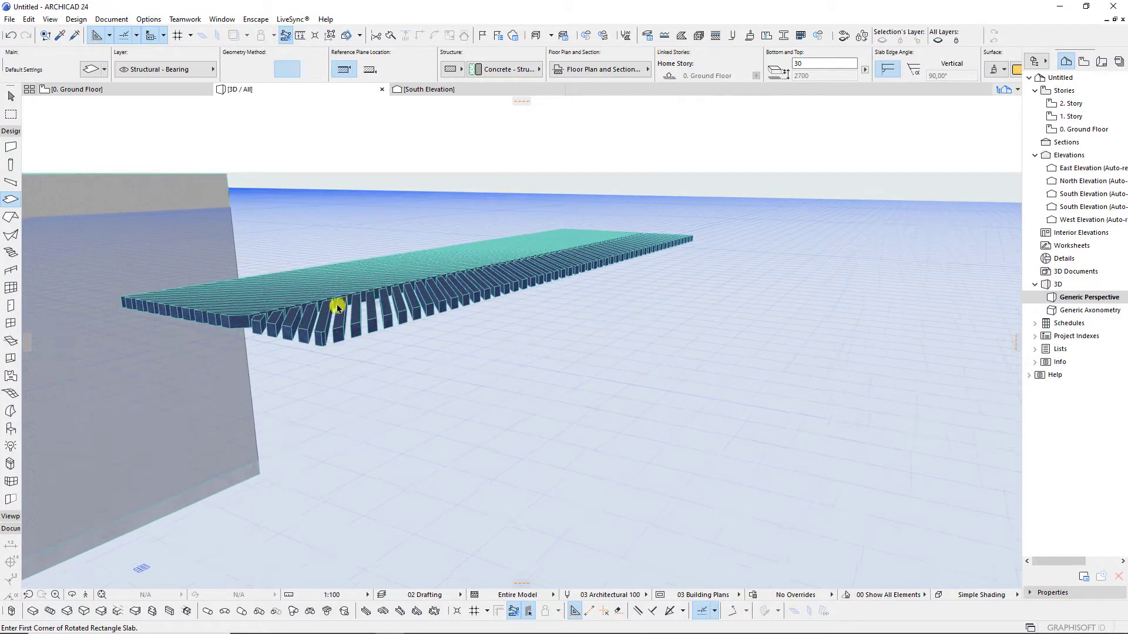
Convert the slab and its slat row with Convert Selection to Morph(s).
{"action": "left_click", "coordinate": [437, 268], "text": "shift"}
{"action": "left_click", "coordinate": [450, 307], "text": "shift"}
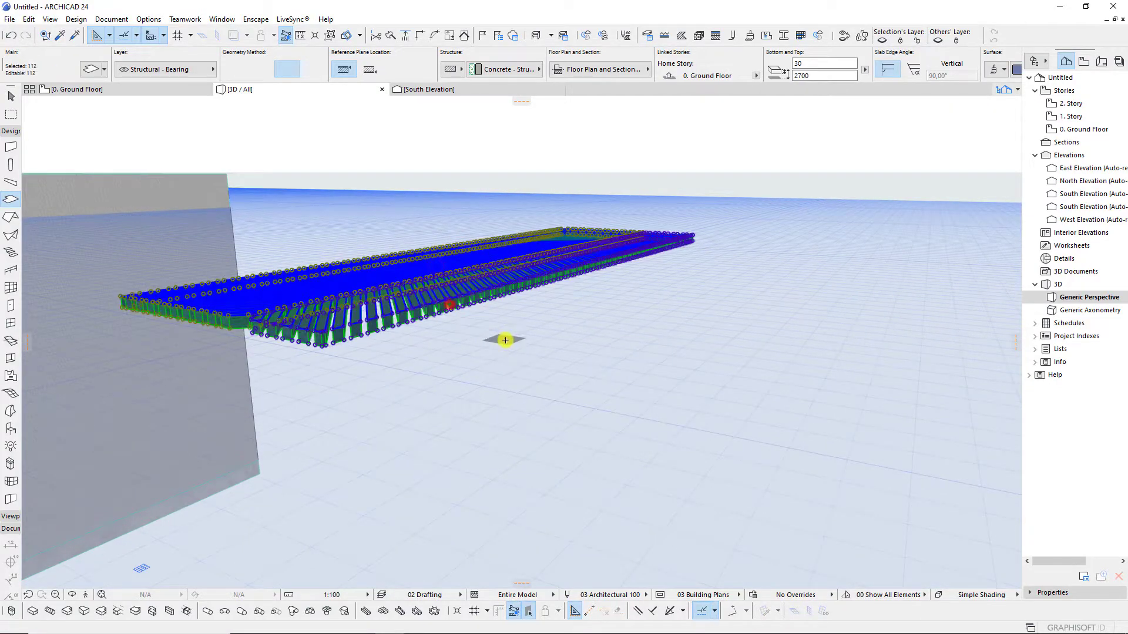
{"action": "right_click", "coordinate": [468, 275]}
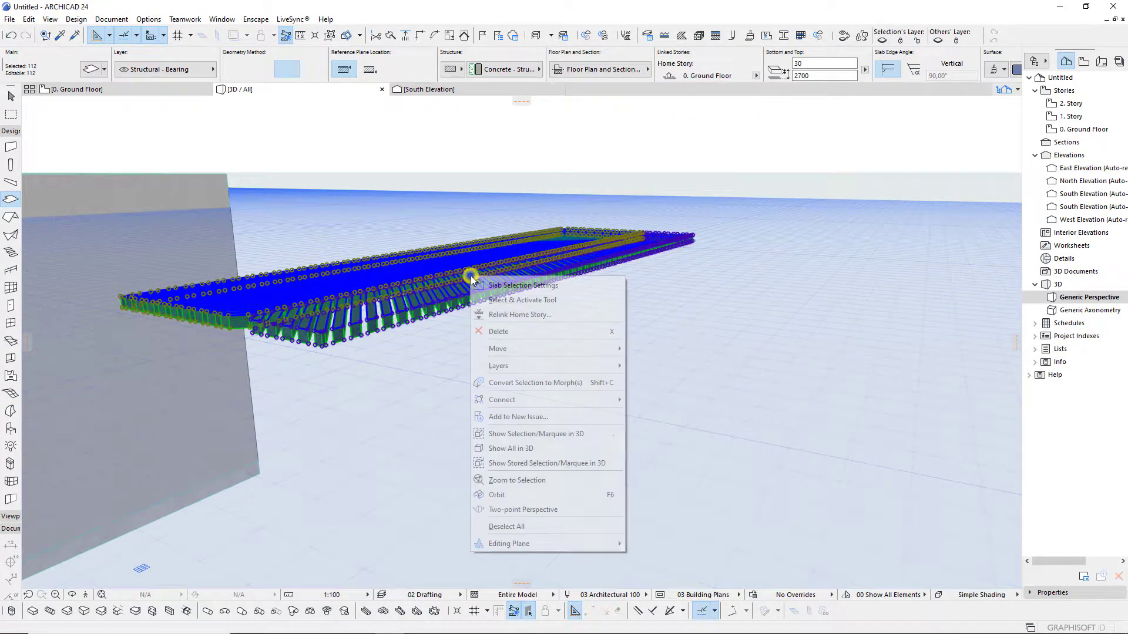
{"action": "left_click", "coordinate": [517, 381]}
{"action": "left_click", "coordinate": [630, 248]}
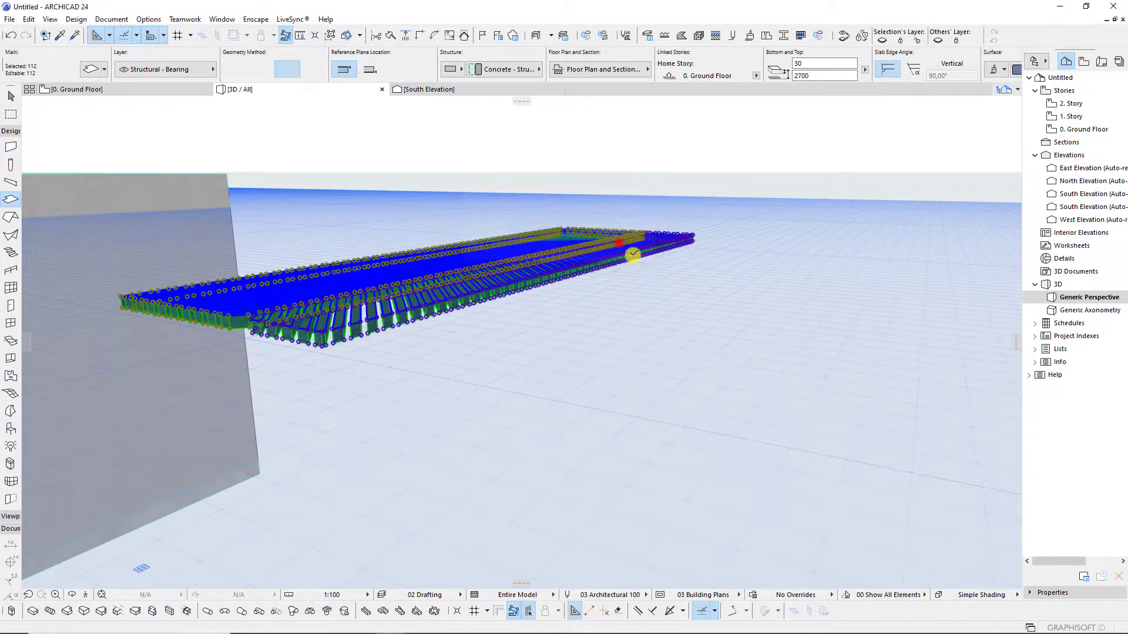
{"action": "mouse_move", "coordinate": [453, 478]}
{"action": "middle_mouse_down", "text": "shift"}
{"action": "mouse_move", "coordinate": [325, 335]}
{"action": "mouse_move", "coordinate": [194, 284]}
{"action": "mouse_move", "coordinate": [511, 222]}
{"action": "mouse_move", "coordinate": [264, 211]}
{"action": "mouse_move", "coordinate": [256, 257]}
{"action": "mouse_move", "coordinate": [195, 240]}
{"action": "mouse_move", "coordinate": [202, 121]}
{"action": "mouse_move", "coordinate": [227, 204]}
{"action": "mouse_move", "coordinate": [197, 212]}
{"action": "mouse_move", "coordinate": [319, 174]}
{"action": "mouse_move", "coordinate": [335, 151]}
{"action": "middle_mouse_up", "text": "shift"}
Rotate the slat morph group 90° so it stands upright as a vertical panel.
{"action": "scroll", "coordinate": [193, 284], "scroll_direction": "up", "scroll_amount": 2}
{"action": "scroll", "coordinate": [194, 284], "scroll_direction": "up", "scroll_amount": 1}
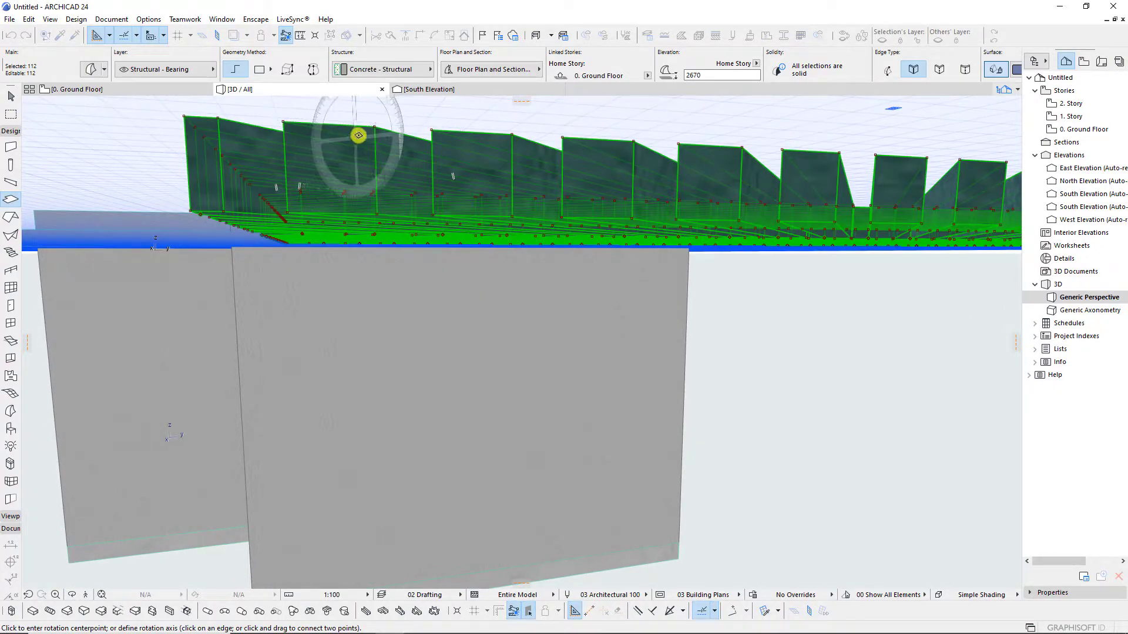
{"action": "left_click", "coordinate": [362, 365]}
{"action": "left_click", "coordinate": [380, 292]}
{"action": "mouse_move", "coordinate": [396, 334]}
{"action": "middle_mouse_down", "text": "shift"}
{"action": "mouse_move", "coordinate": [658, 323]}
{"action": "mouse_move", "coordinate": [421, 194]}
{"action": "middle_mouse_up", "text": "shift"}
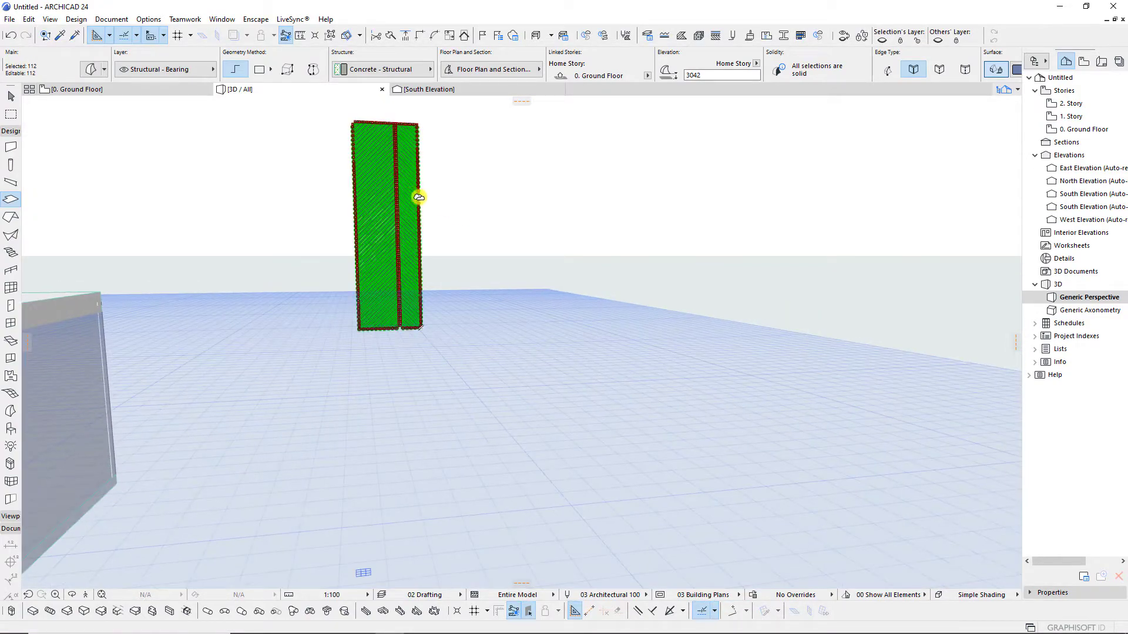
Union the morphs into one panel, lower it, and return to the Ground Floor plan.
{"action": "right_click", "coordinate": [413, 196]}
{"action": "left_click", "coordinate": [466, 331]}
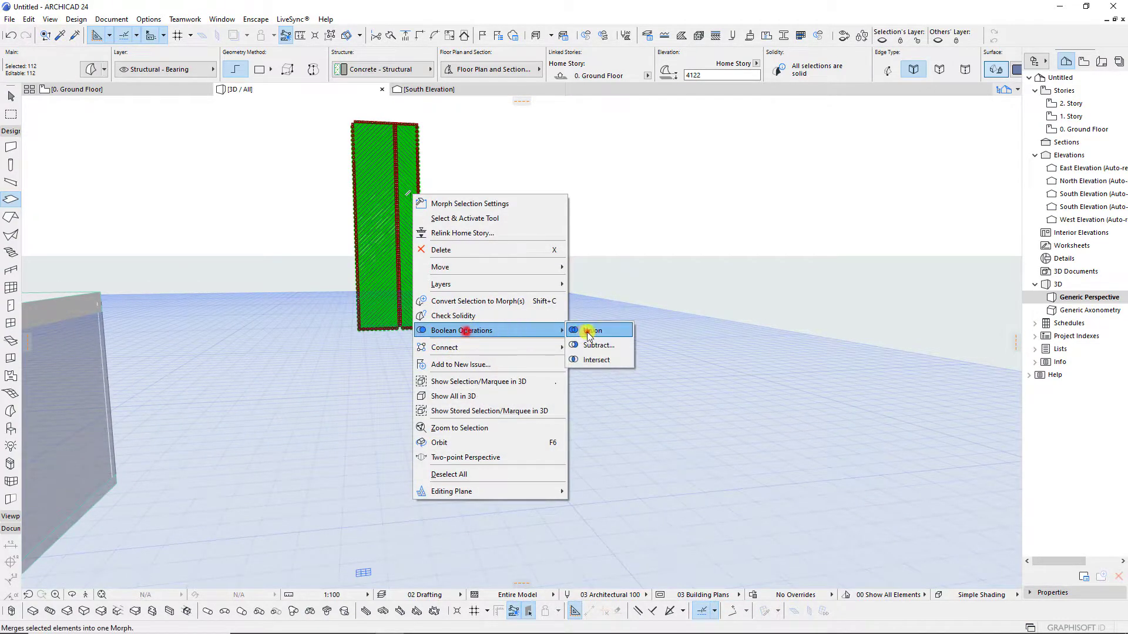
{"action": "left_click", "coordinate": [587, 332]}
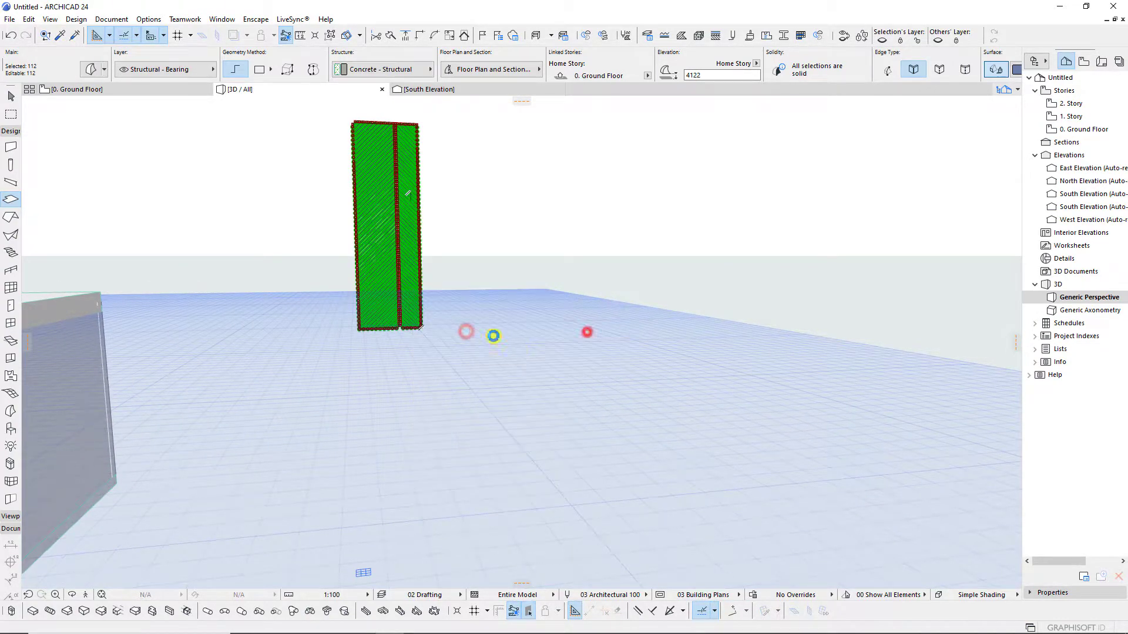
{"action": "left_click", "coordinate": [414, 263]}
{"action": "left_click_drag", "start_coordinate": [415, 263], "coordinate": [405, 456]}
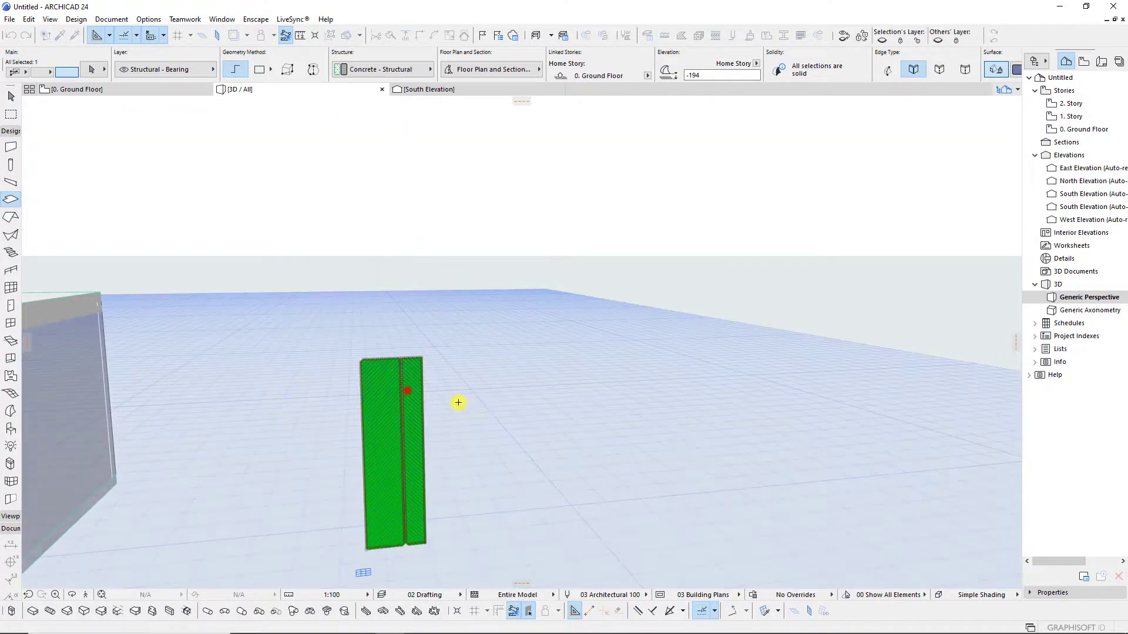
{"action": "key", "text": "Escape"}
{"action": "key", "text": "F2"}
{"action": "scroll", "coordinate": [529, 352], "scroll_direction": "down", "scroll_amount": 5}
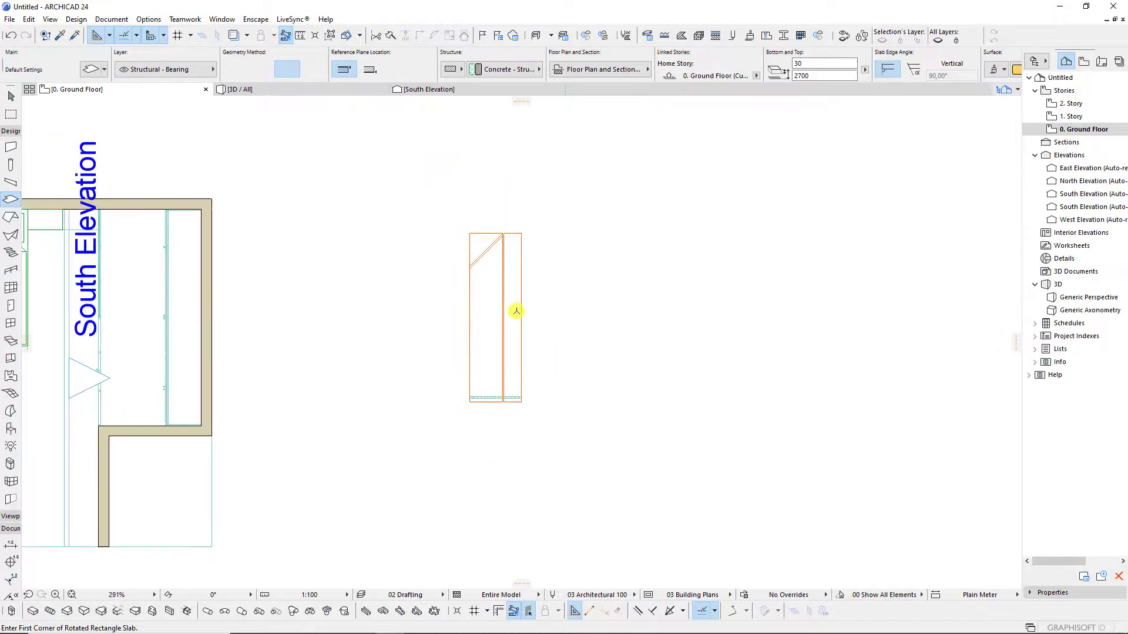
Move the slat panel onto the wall line near the South Elevation marker.
{"action": "left_click", "coordinate": [477, 396], "text": "shift"}
{"action": "left_click", "coordinate": [468, 398]}
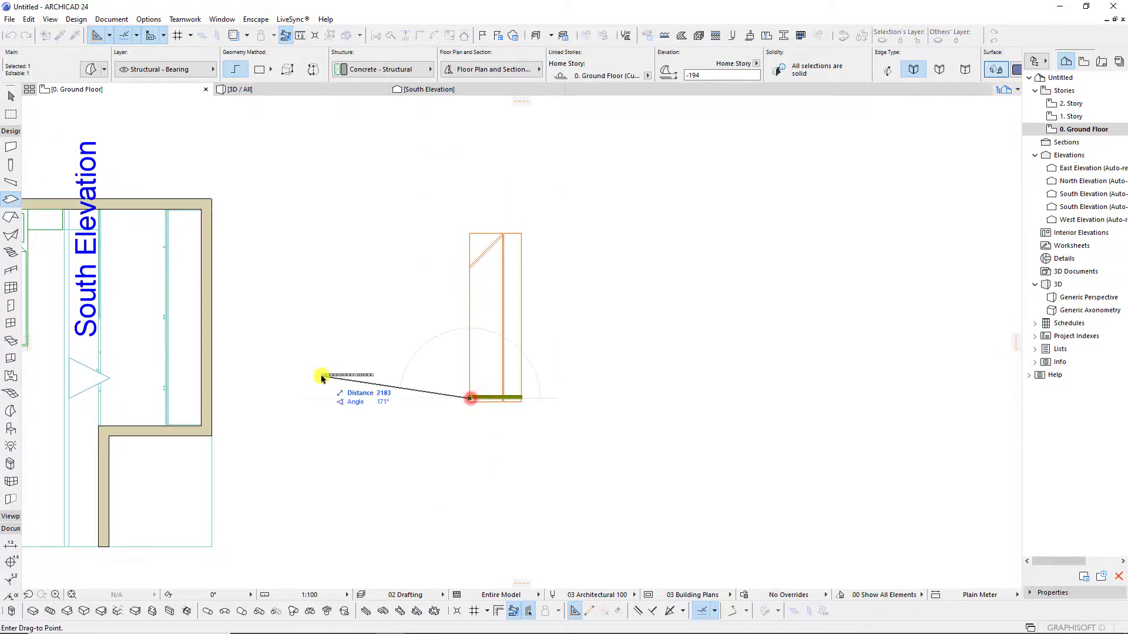
{"action": "middle_click_drag", "start_coordinate": [322, 378], "coordinate": [559, 295]}
{"action": "scroll", "coordinate": [494, 231], "scroll_direction": "up", "scroll_amount": 2}
{"action": "scroll", "coordinate": [551, 385], "scroll_direction": "down", "scroll_amount": 2}
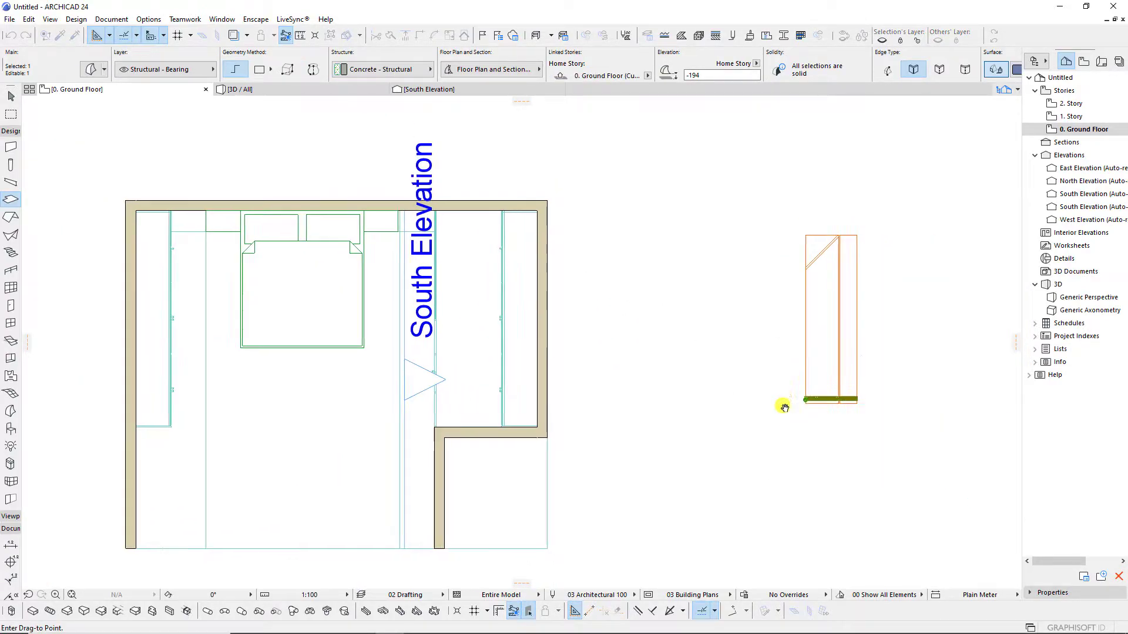
{"action": "scroll", "coordinate": [492, 310], "scroll_direction": "up", "scroll_amount": 3}
{"action": "scroll", "coordinate": [407, 275], "scroll_direction": "up", "scroll_amount": 1}
{"action": "scroll", "coordinate": [408, 275], "scroll_direction": "up", "scroll_amount": 2}
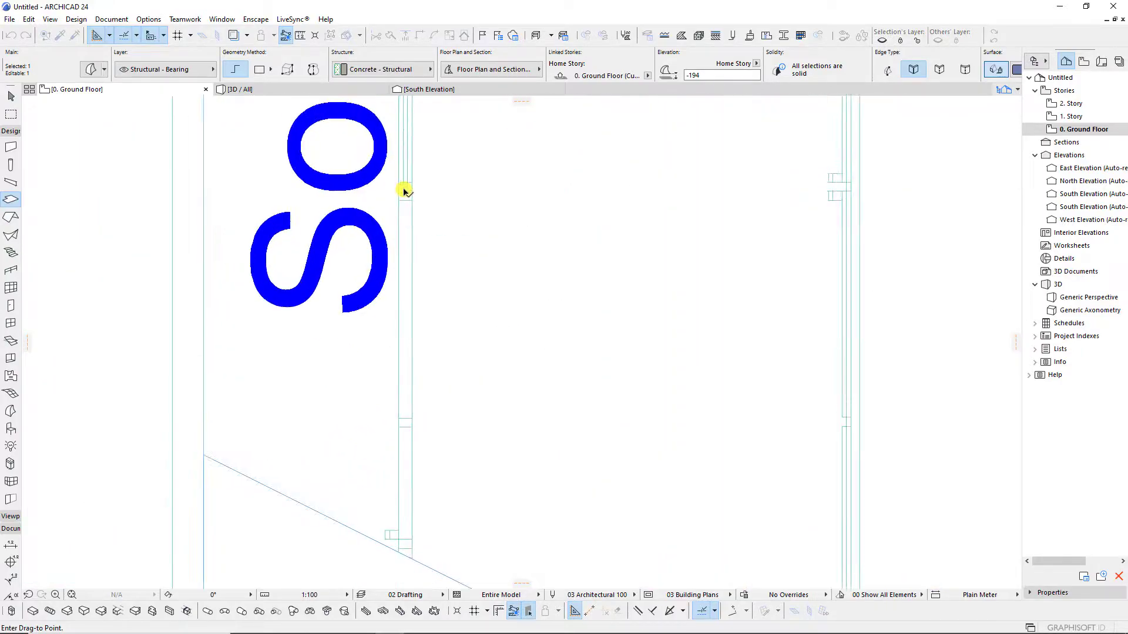
{"action": "scroll", "coordinate": [403, 188], "scroll_direction": "up", "scroll_amount": 3}
{"action": "left_click", "coordinate": [410, 223]}
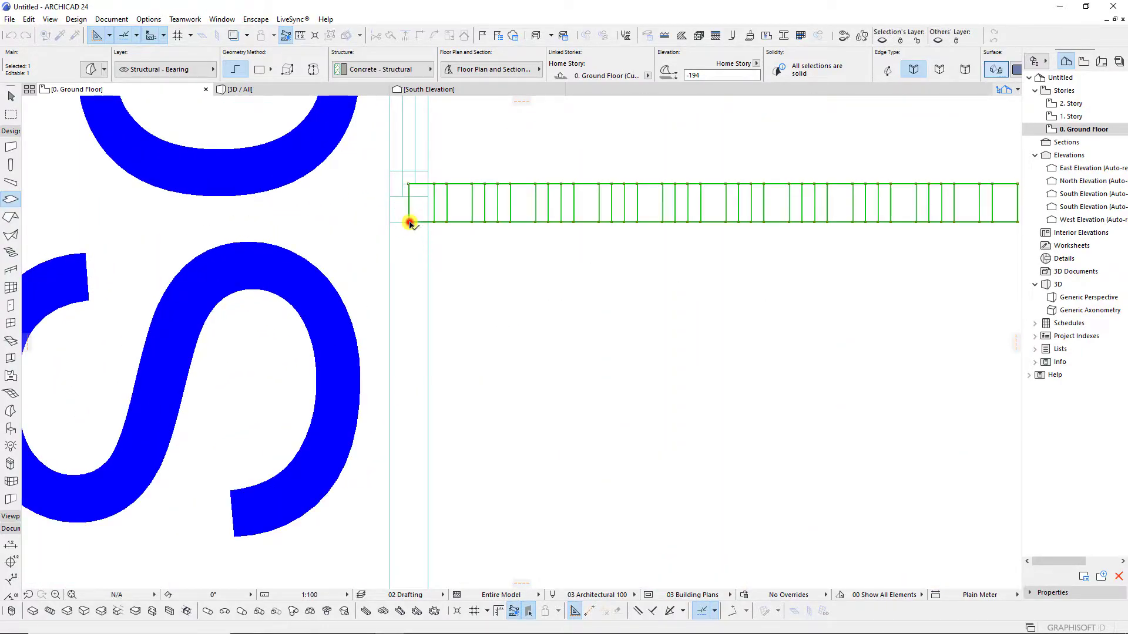
Rotate the panel 90° so it runs vertically in plan.
{"action": "left_click", "coordinate": [470, 221]}
{"action": "left_click", "coordinate": [400, 391]}
{"action": "scroll", "coordinate": [417, 217], "scroll_direction": "up", "scroll_amount": 2}
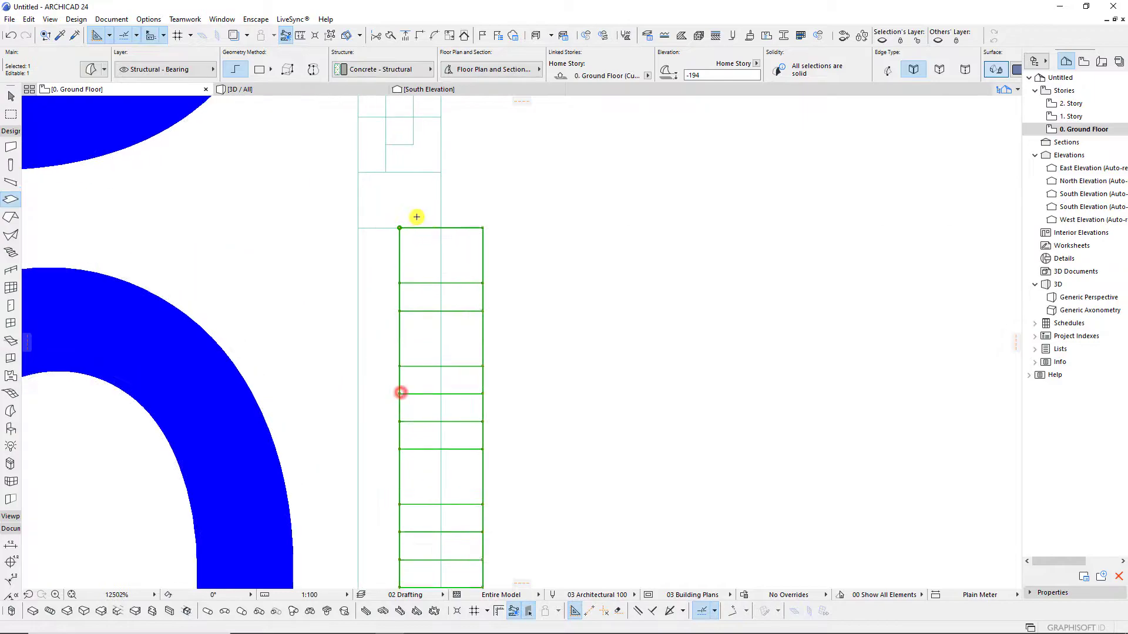
{"action": "scroll", "coordinate": [417, 217], "scroll_direction": "up", "scroll_amount": 1}
Mirror a flipped copy of the panel about its end corner.
{"action": "left_click", "coordinate": [491, 229]}
{"action": "scroll", "coordinate": [444, 225], "scroll_direction": "down", "scroll_amount": 2}
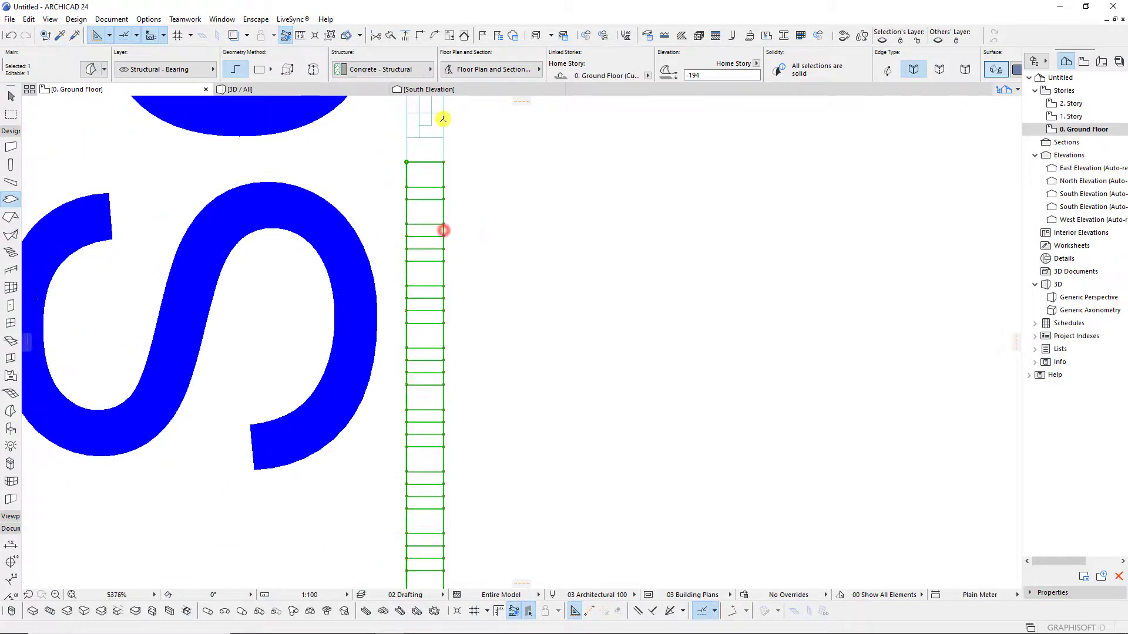
{"action": "scroll", "coordinate": [544, 367], "scroll_direction": "down", "scroll_amount": 3}
{"action": "scroll", "coordinate": [474, 322], "scroll_direction": "up", "scroll_amount": 1}
{"action": "scroll", "coordinate": [443, 336], "scroll_direction": "up", "scroll_amount": 2}
{"action": "scroll", "coordinate": [443, 336], "scroll_direction": "up", "scroll_amount": 1}
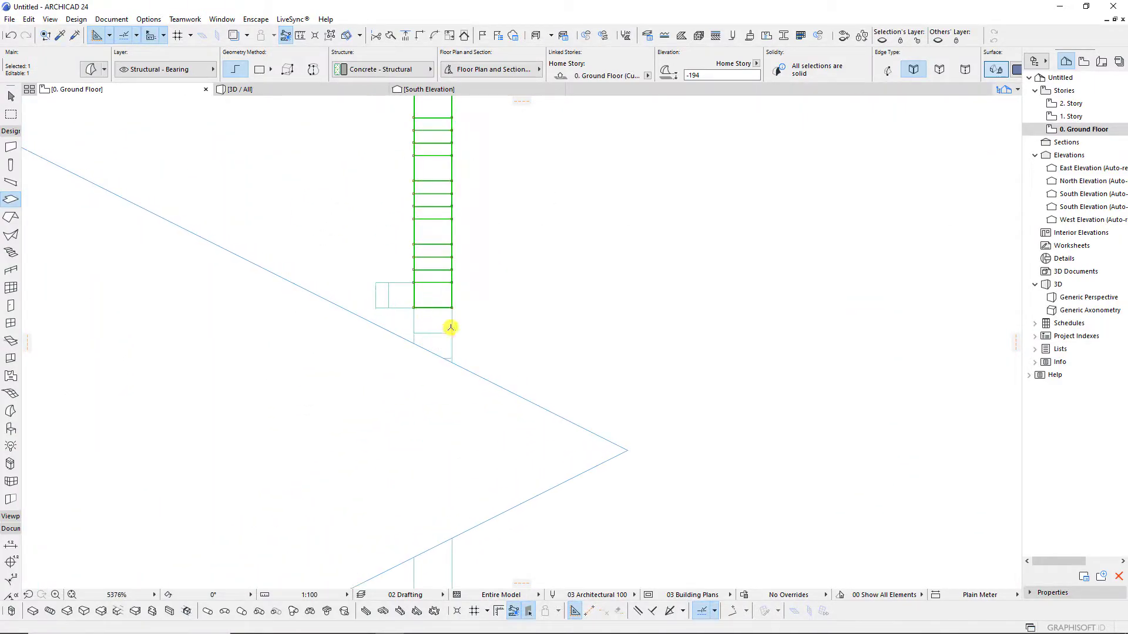
{"action": "left_click", "coordinate": [474, 308]}
{"action": "scroll", "coordinate": [423, 223], "scroll_direction": "down", "scroll_amount": 5}
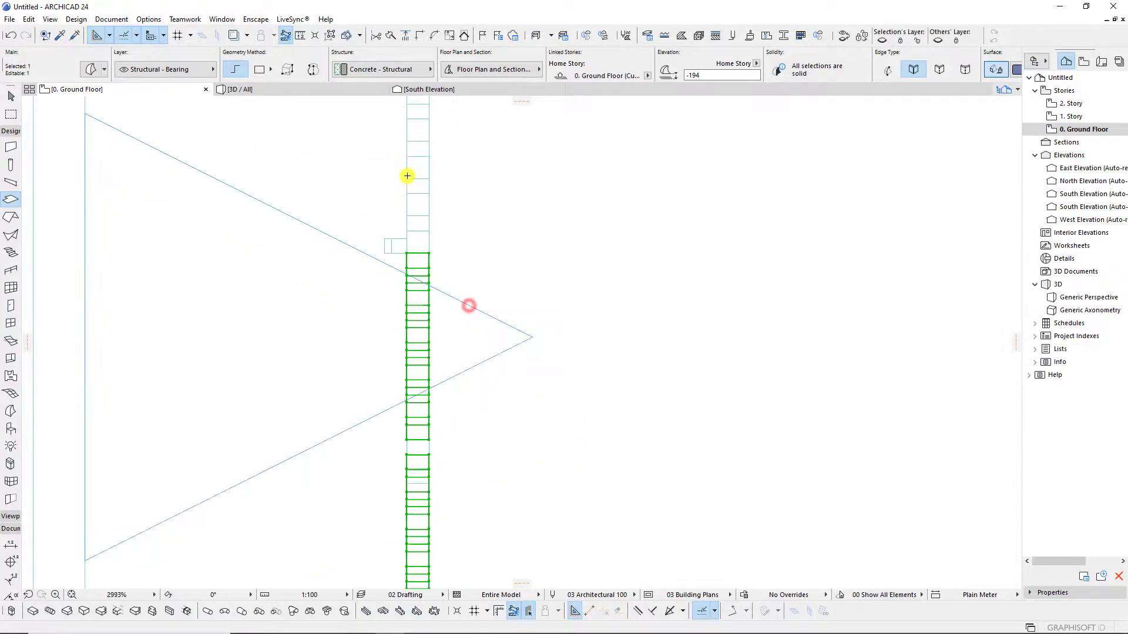
{"action": "scroll", "coordinate": [433, 212], "scroll_direction": "down", "scroll_amount": 3}
{"action": "scroll", "coordinate": [454, 236], "scroll_direction": "down", "scroll_amount": 2}
{"action": "scroll", "coordinate": [427, 252], "scroll_direction": "up", "scroll_amount": 3}
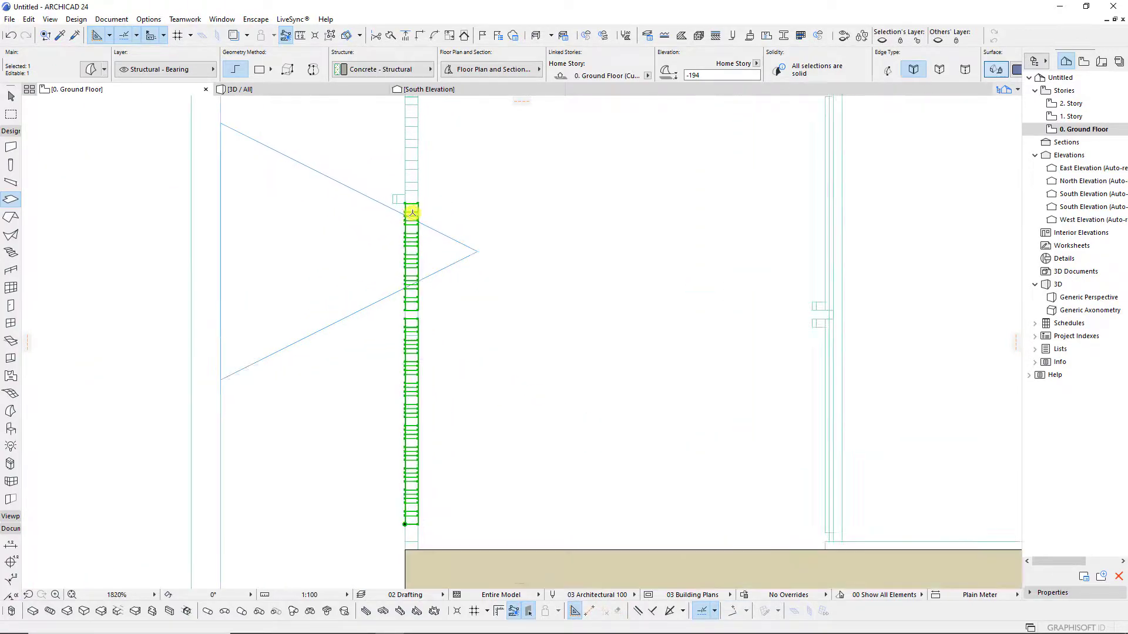
{"action": "scroll", "coordinate": [424, 202], "scroll_direction": "up", "scroll_amount": 3}
Slide the mirrored copy down into place, then show the 3D view.
{"action": "left_click", "coordinate": [423, 213]}
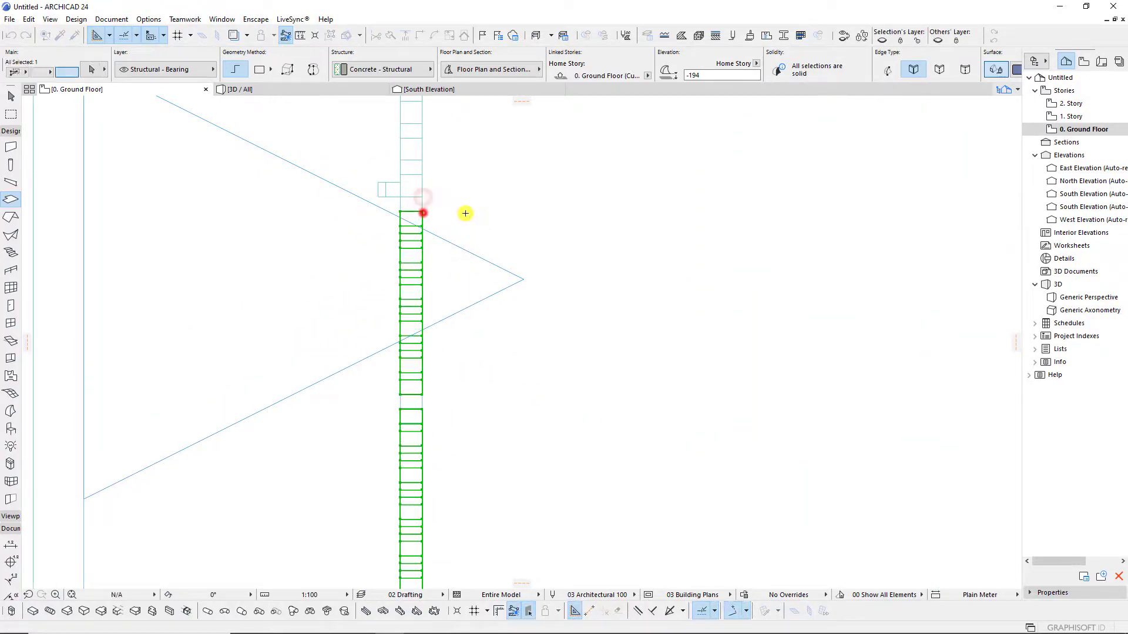
{"action": "scroll", "coordinate": [445, 441], "scroll_direction": "down", "scroll_amount": 2}
{"action": "scroll", "coordinate": [449, 417], "scroll_direction": "up", "scroll_amount": 3}
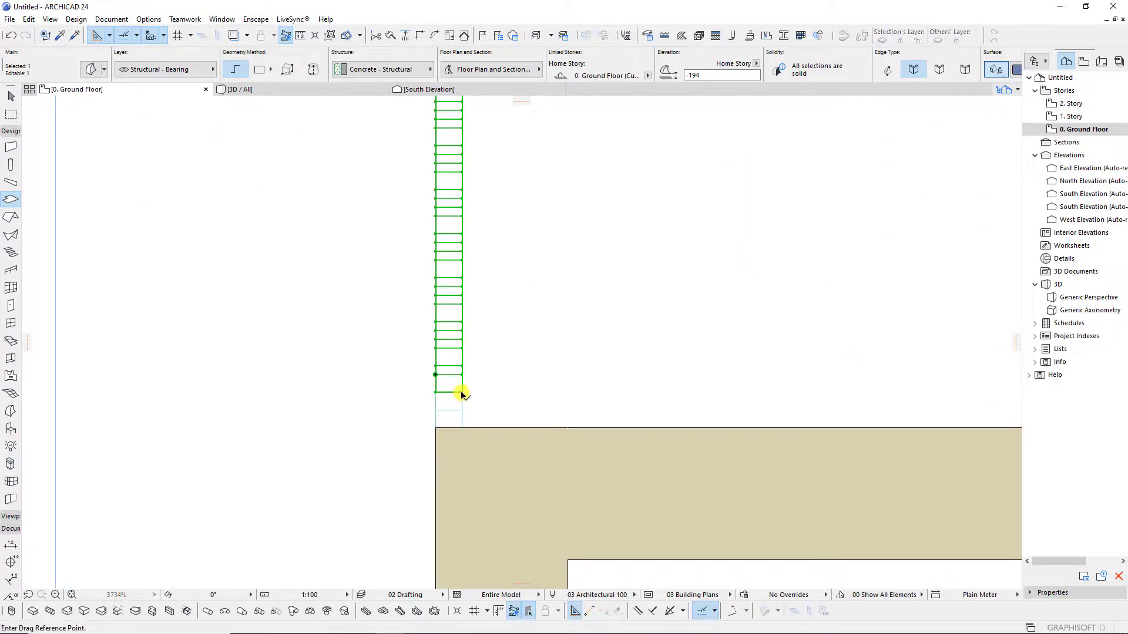
{"action": "scroll", "coordinate": [461, 405], "scroll_direction": "down", "scroll_amount": 12}
{"action": "scroll", "coordinate": [448, 320], "scroll_direction": "up", "scroll_amount": 5}
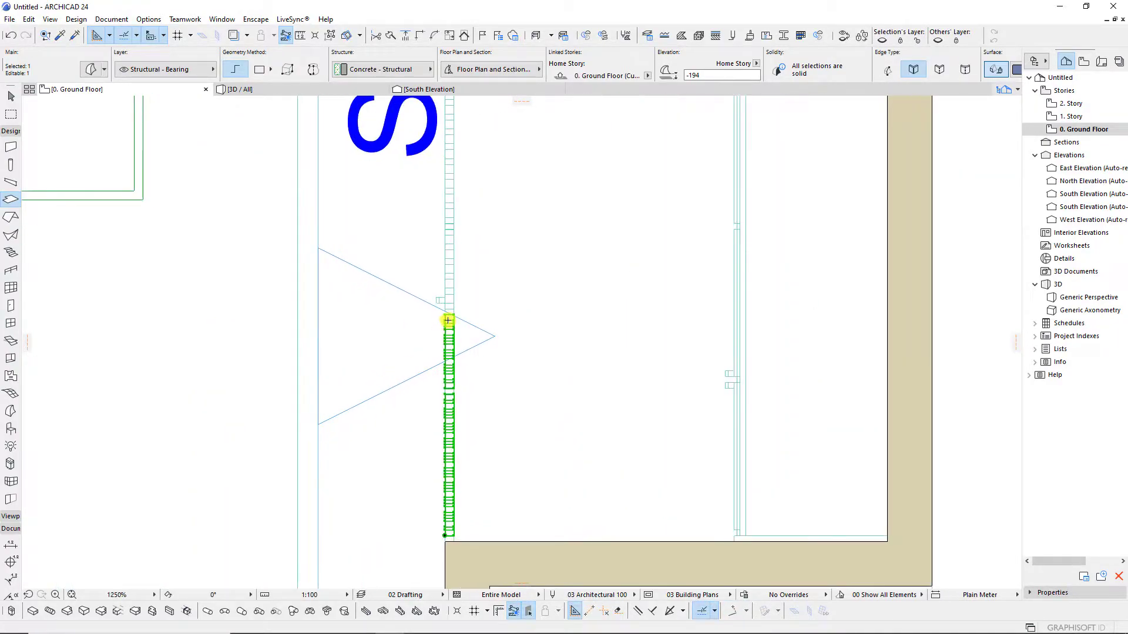
{"action": "left_click", "coordinate": [481, 283]}
{"action": "left_click", "coordinate": [296, 87]}
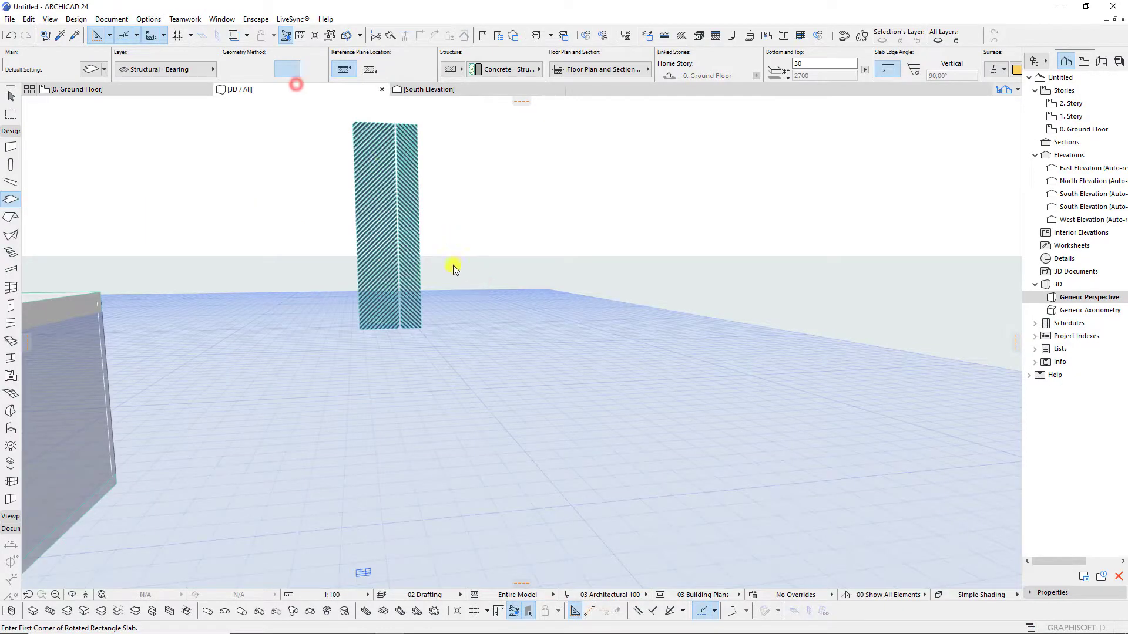
Lift both slat panel groups up to the underside of the ceiling slab.
{"action": "mouse_move", "coordinate": [454, 269]}
{"action": "middle_mouse_down", "text": "shift"}
{"action": "mouse_move", "coordinate": [383, 340]}
{"action": "mouse_move", "coordinate": [849, 250]}
{"action": "mouse_move", "coordinate": [55, 471]}
{"action": "mouse_move", "coordinate": [172, 411]}
{"action": "mouse_move", "coordinate": [446, 406]}
{"action": "mouse_move", "coordinate": [156, 234]}
{"action": "mouse_move", "coordinate": [457, 249]}
{"action": "middle_mouse_up", "text": "shift"}
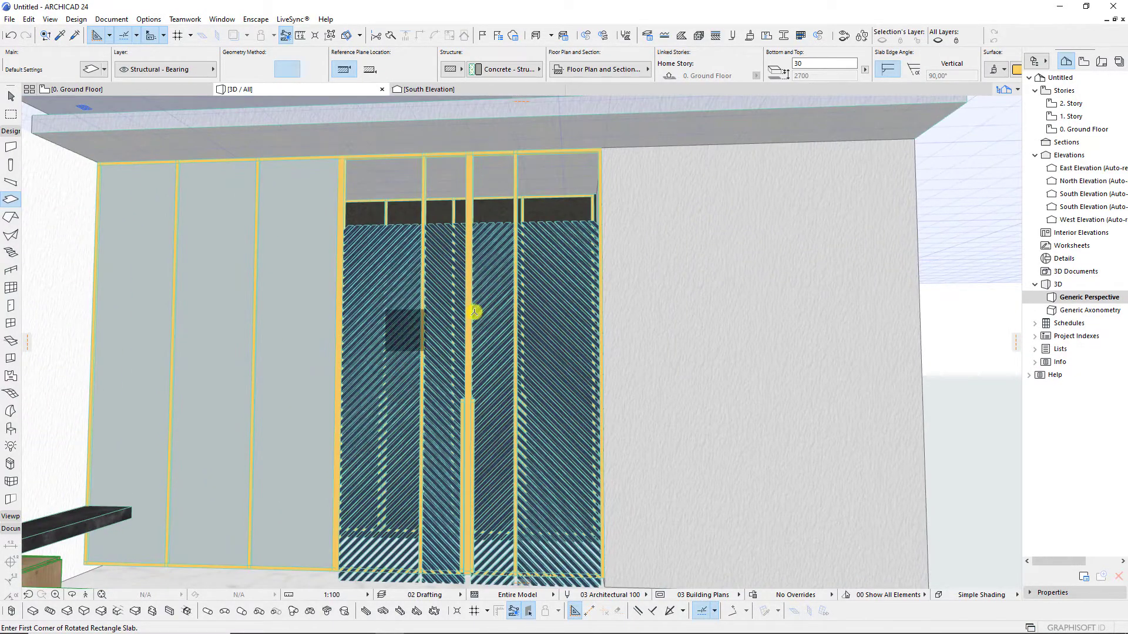
{"action": "left_click", "coordinate": [457, 249], "text": "shift"}
{"action": "left_click", "coordinate": [517, 235], "text": "shift"}
{"action": "key", "text": "ctrl+d"}
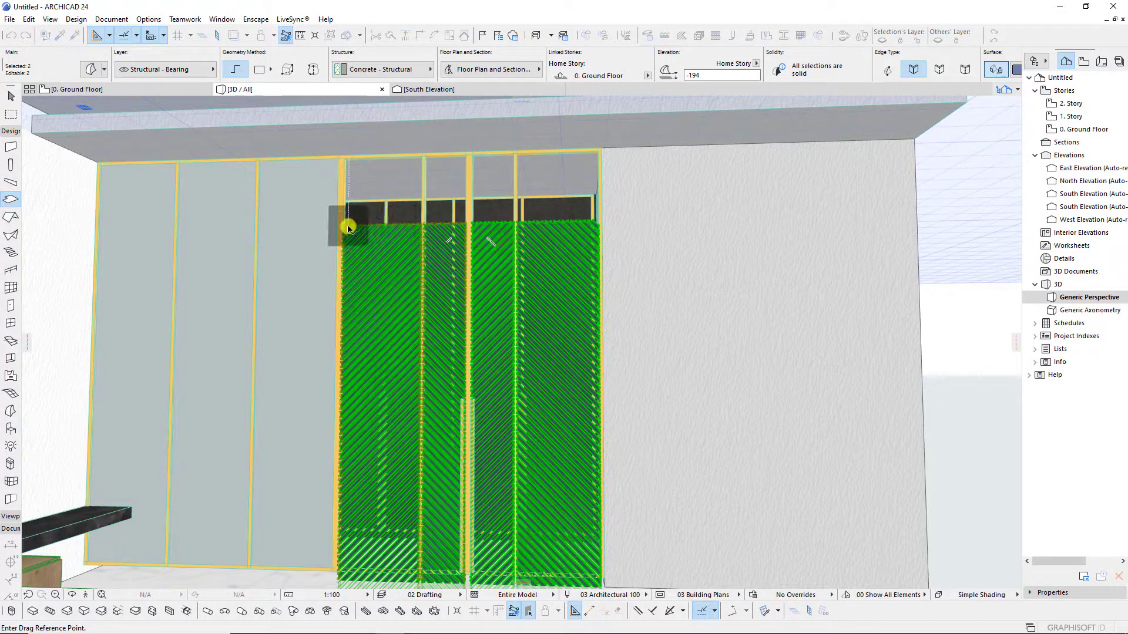
{"action": "left_click", "coordinate": [348, 227]}
{"action": "left_click", "coordinate": [346, 159]}
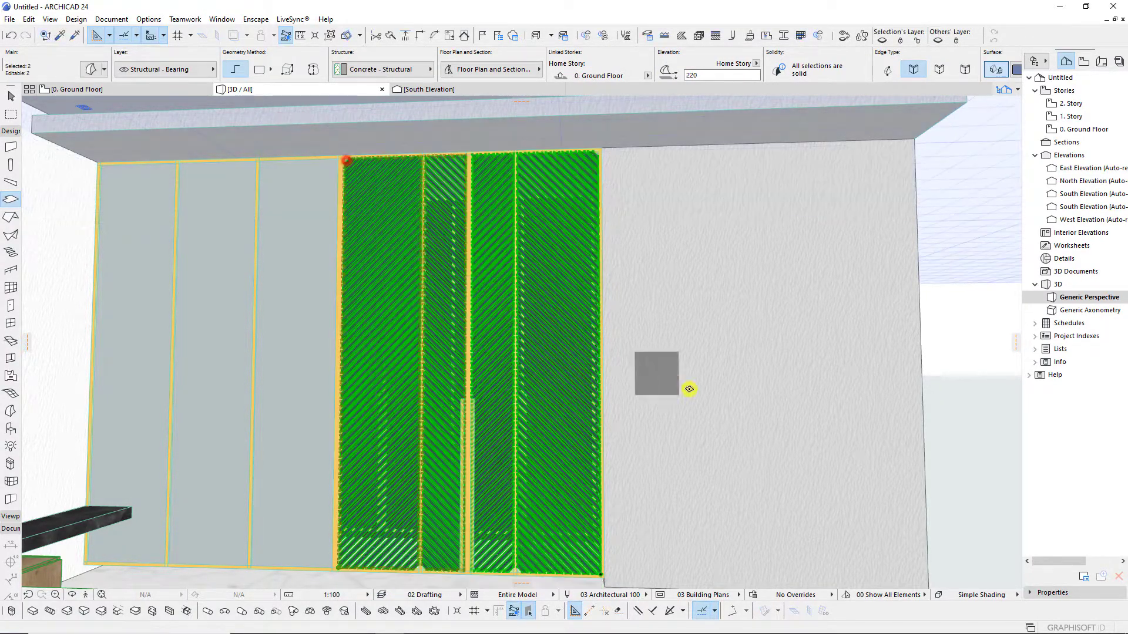
Orbit out to view the whole bedroom, then return to the Ground Floor plan.
{"action": "mouse_move", "coordinate": [692, 353]}
{"action": "middle_mouse_down", "text": "shift"}
{"action": "mouse_move", "coordinate": [434, 407]}
{"action": "mouse_move", "coordinate": [156, 403]}
{"action": "mouse_move", "coordinate": [580, 378]}
{"action": "mouse_move", "coordinate": [456, 381]}
{"action": "mouse_move", "coordinate": [396, 402]}
{"action": "mouse_move", "coordinate": [477, 393]}
{"action": "mouse_move", "coordinate": [464, 269]}
{"action": "middle_mouse_up", "text": "shift"}
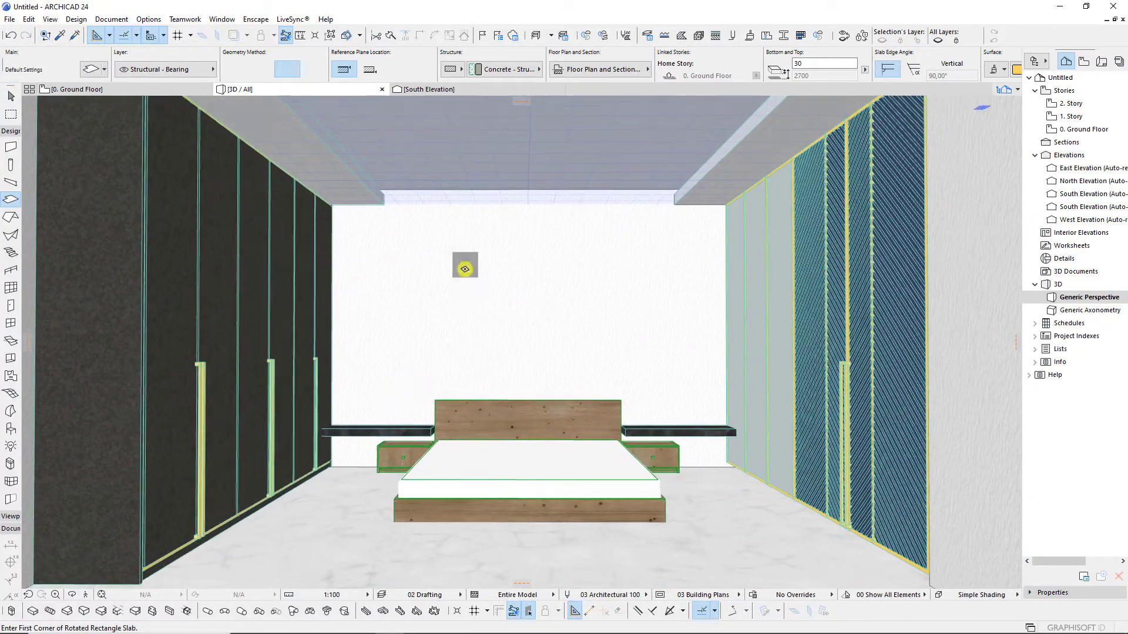
{"action": "scroll", "coordinate": [465, 270], "scroll_direction": "down", "scroll_amount": 2}
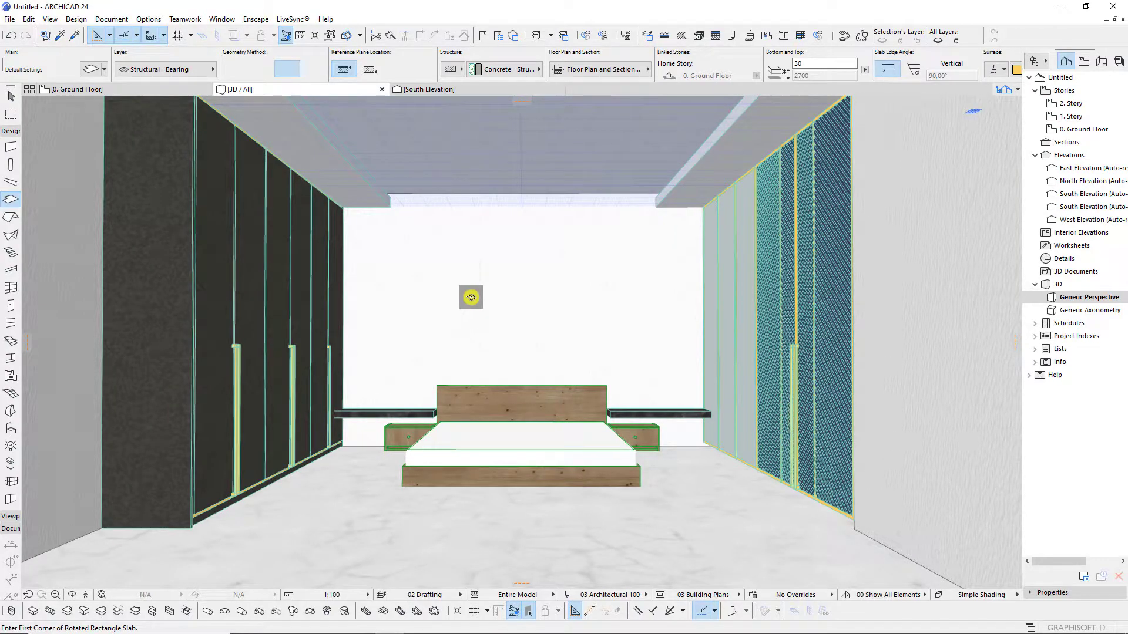
{"action": "key", "text": "F2"}
{"action": "scroll", "coordinate": [613, 293], "scroll_direction": "down", "scroll_amount": 3}
{"action": "scroll", "coordinate": [662, 281], "scroll_direction": "down", "scroll_amount": 2}
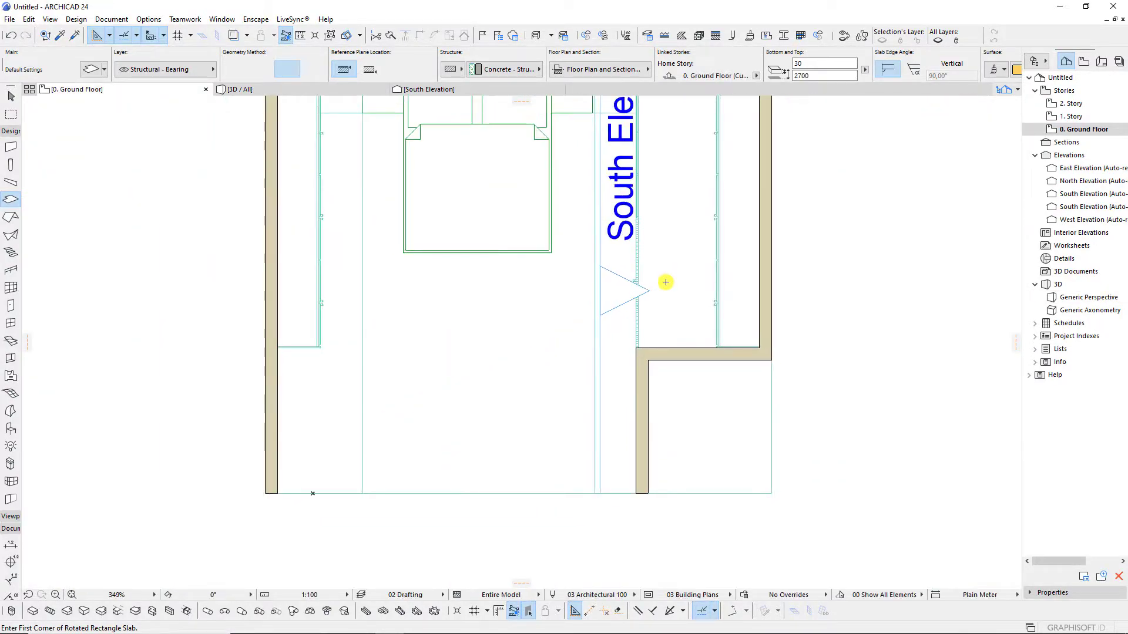
{"action": "scroll", "coordinate": [662, 282], "scroll_direction": "up", "scroll_amount": 2}
{"action": "scroll", "coordinate": [640, 345], "scroll_direction": "up", "scroll_amount": 2}
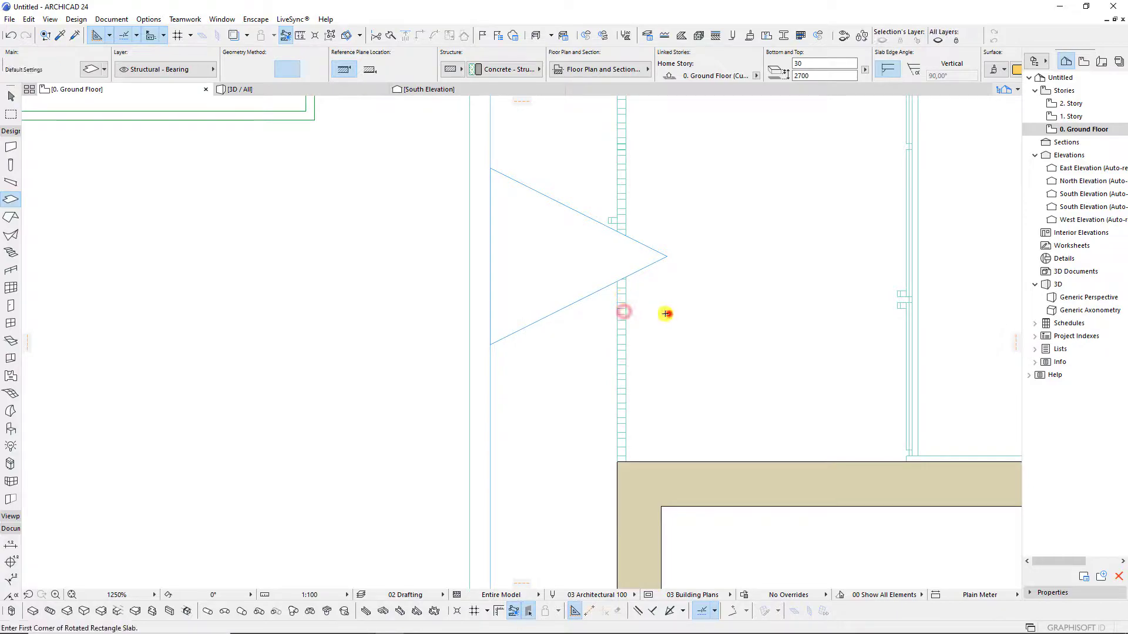
{"action": "scroll", "coordinate": [666, 313], "scroll_direction": "down", "scroll_amount": 2}
{"action": "scroll", "coordinate": [607, 345], "scroll_direction": "down", "scroll_amount": 1}
{"action": "scroll", "coordinate": [619, 224], "scroll_direction": "down", "scroll_amount": 1}
{"action": "scroll", "coordinate": [612, 236], "scroll_direction": "up", "scroll_amount": 4}
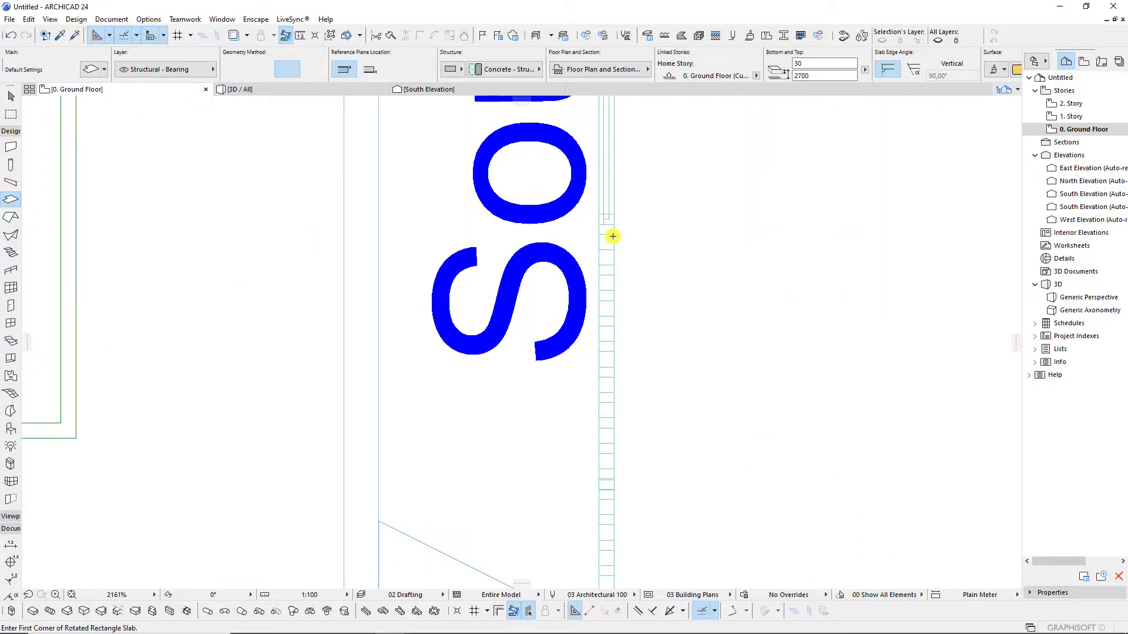
{"action": "left_click", "coordinate": [606, 234]}
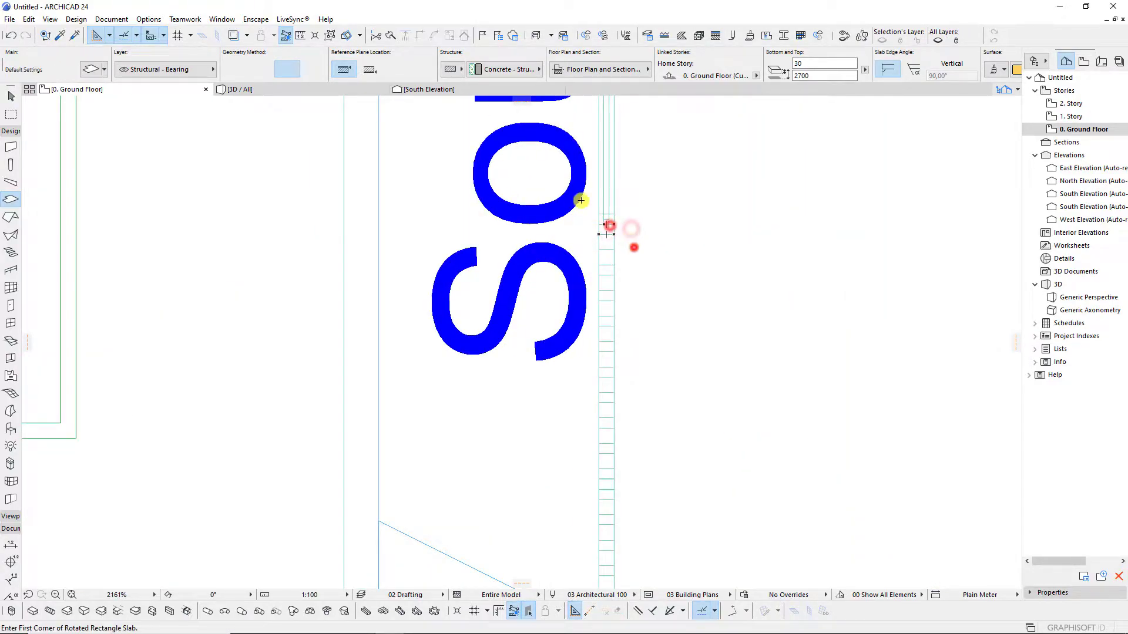
{"action": "scroll", "coordinate": [616, 332], "scroll_direction": "down", "scroll_amount": 3}
{"action": "scroll", "coordinate": [611, 349], "scroll_direction": "up", "scroll_amount": 1}
{"action": "scroll", "coordinate": [614, 322], "scroll_direction": "up", "scroll_amount": 1}
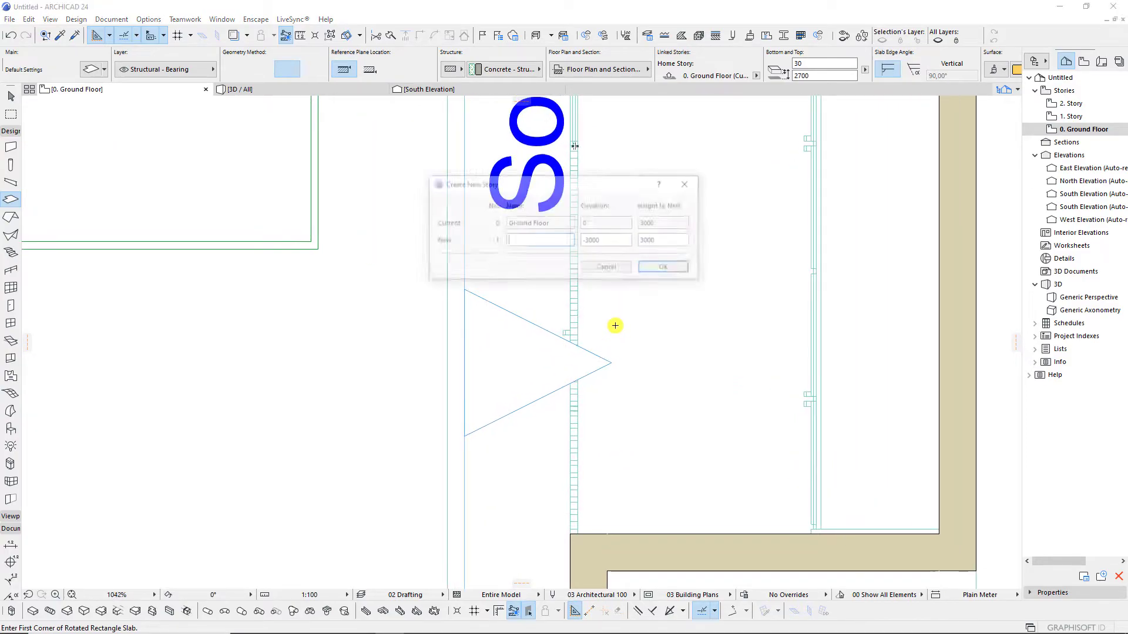
{"action": "scroll", "coordinate": [608, 309], "scroll_direction": "up", "scroll_amount": 2}
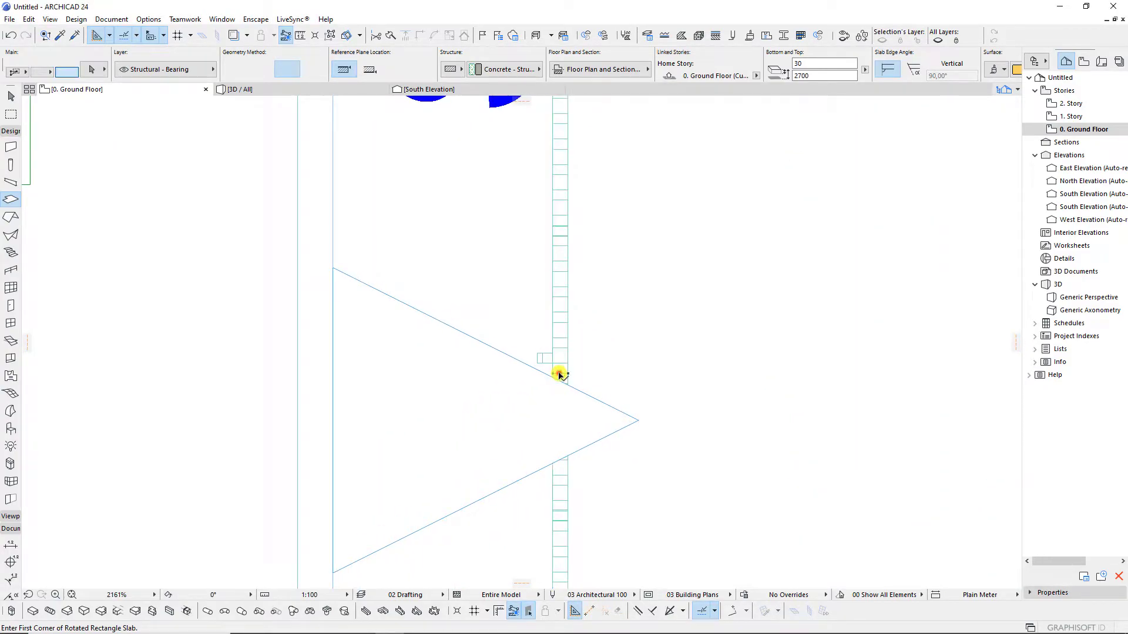
{"action": "scroll", "coordinate": [599, 239], "scroll_direction": "down", "scroll_amount": 3}
{"action": "scroll", "coordinate": [587, 298], "scroll_direction": "down", "scroll_amount": 3}
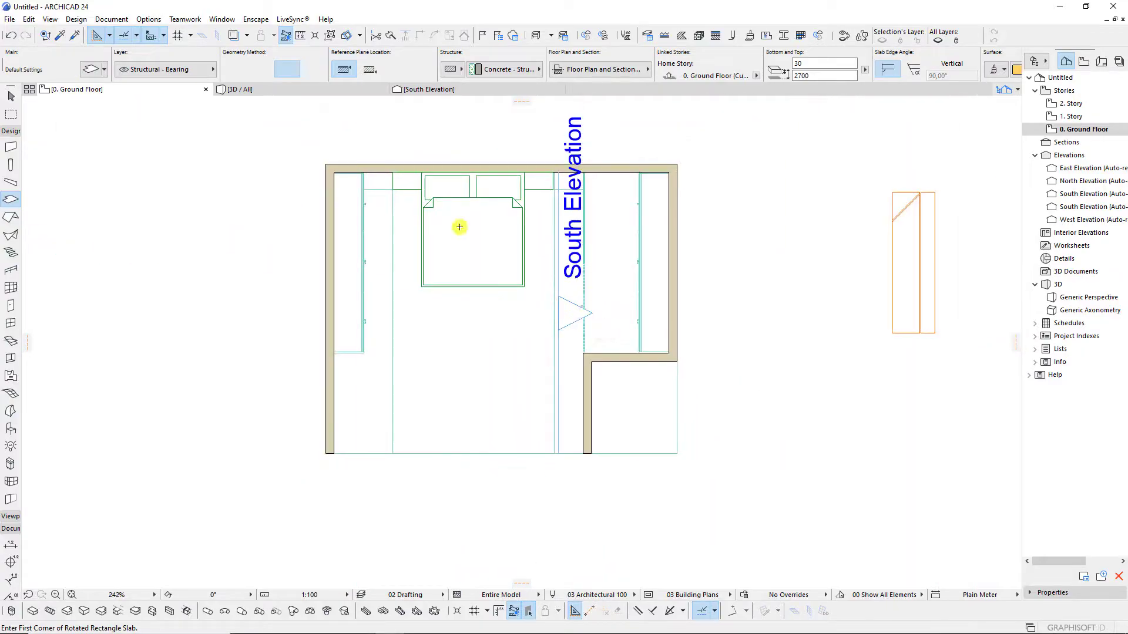
{"action": "left_click", "coordinate": [290, 91]}
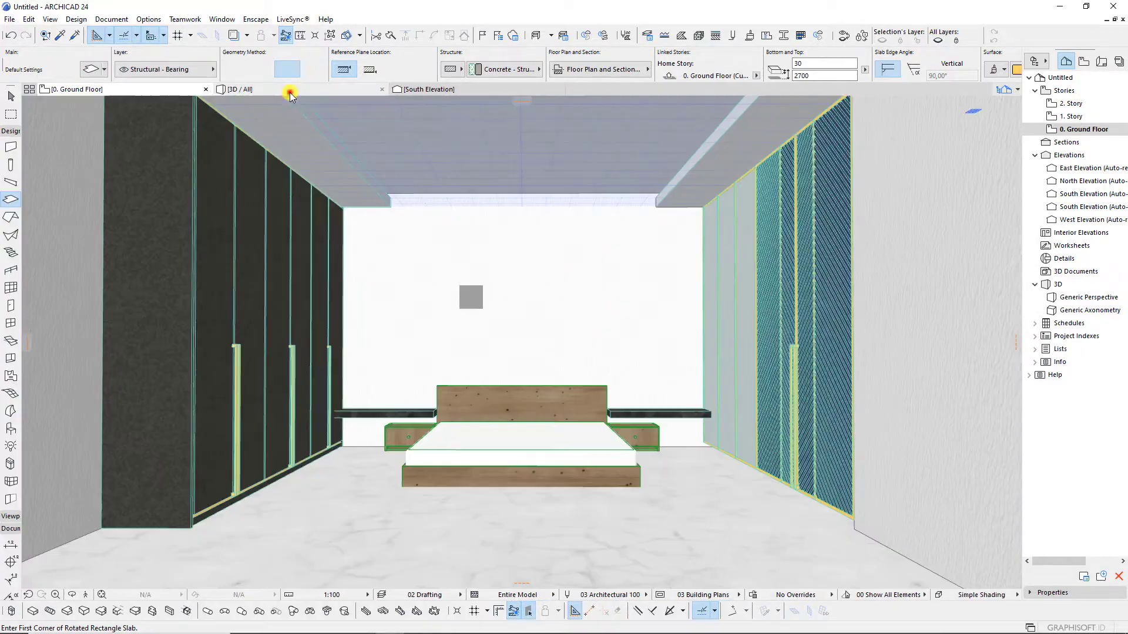
{"action": "left_click", "coordinate": [829, 484]}
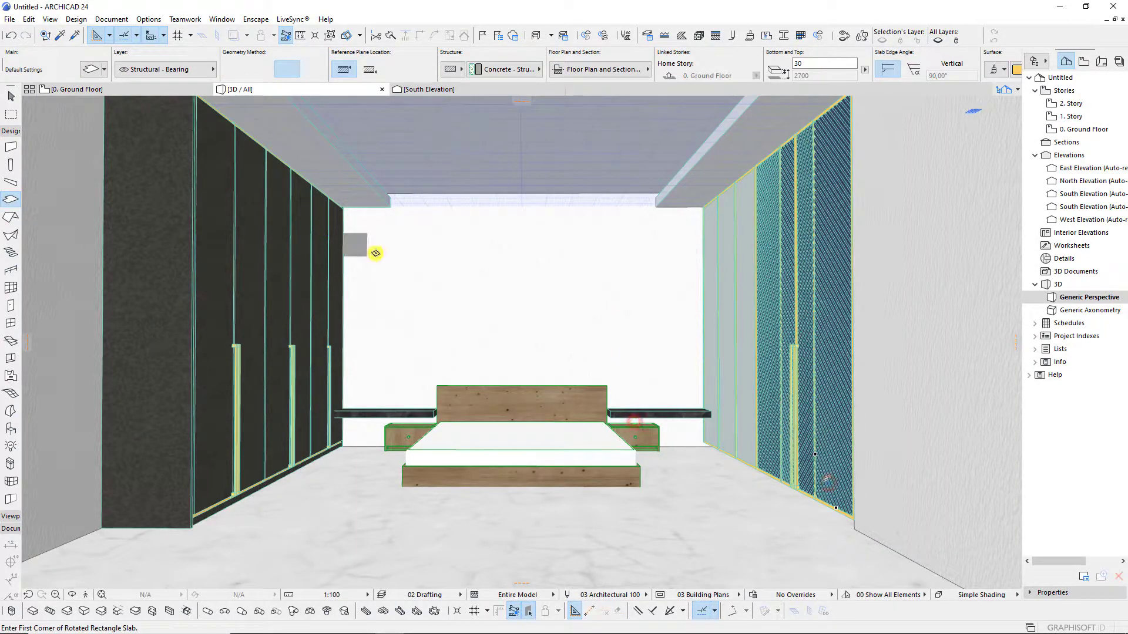
{"action": "key", "text": "F2"}
Mirror the South Elevation marker to face the left wardrobe wall, then view that elevation.
{"action": "left_click", "coordinate": [560, 316]}
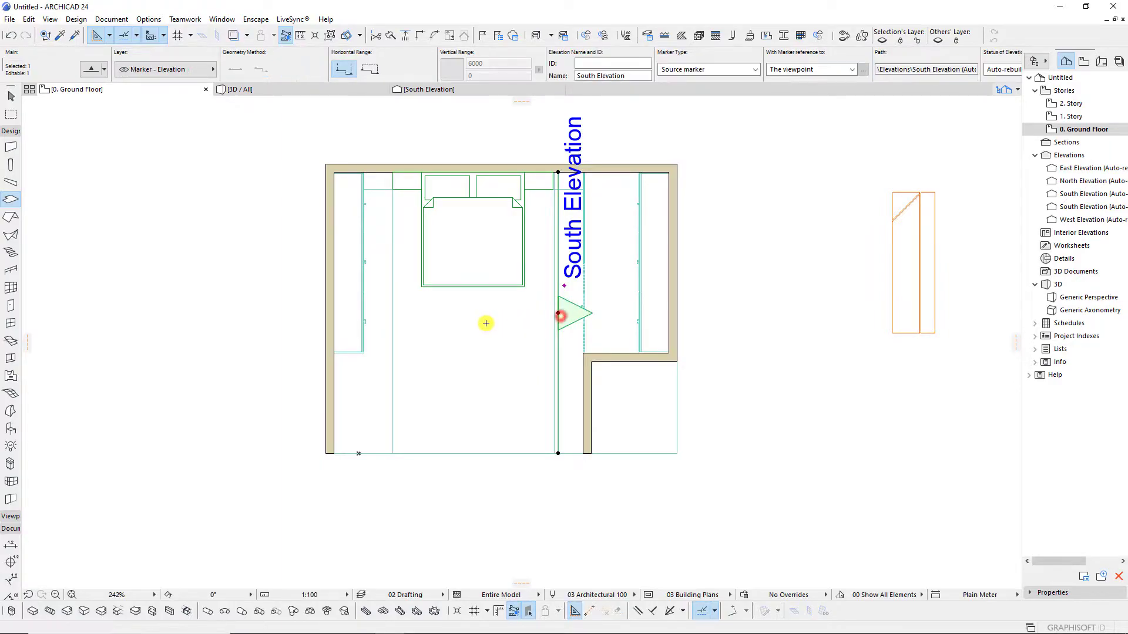
{"action": "left_click", "coordinate": [468, 283]}
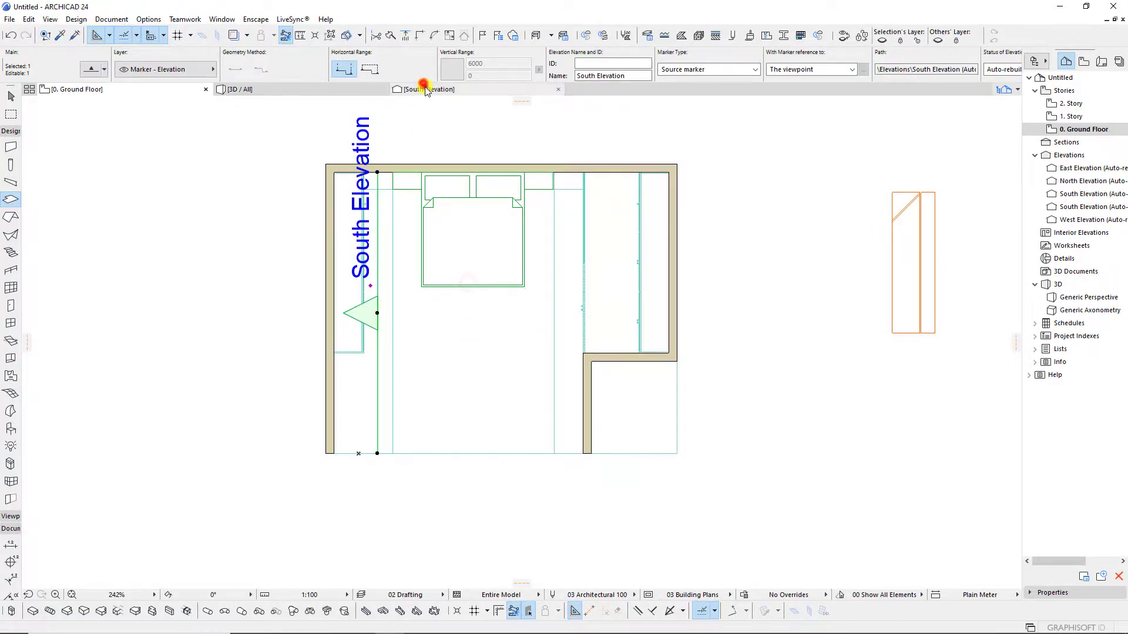
{"action": "left_click", "coordinate": [426, 89]}
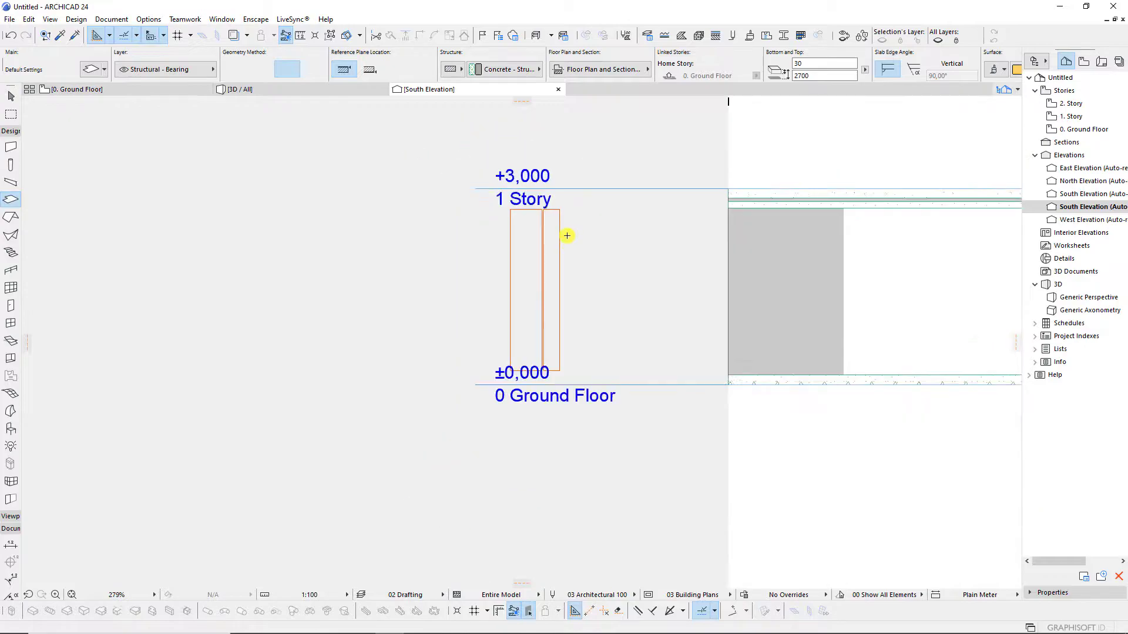
{"action": "scroll", "coordinate": [549, 280], "scroll_direction": "up", "scroll_amount": 2}
Copy one wardrobe door panel from the South Elevation and return to the Ground Floor plan.
{"action": "left_click", "coordinate": [290, 240]}
{"action": "left_click", "coordinate": [143, 317]}
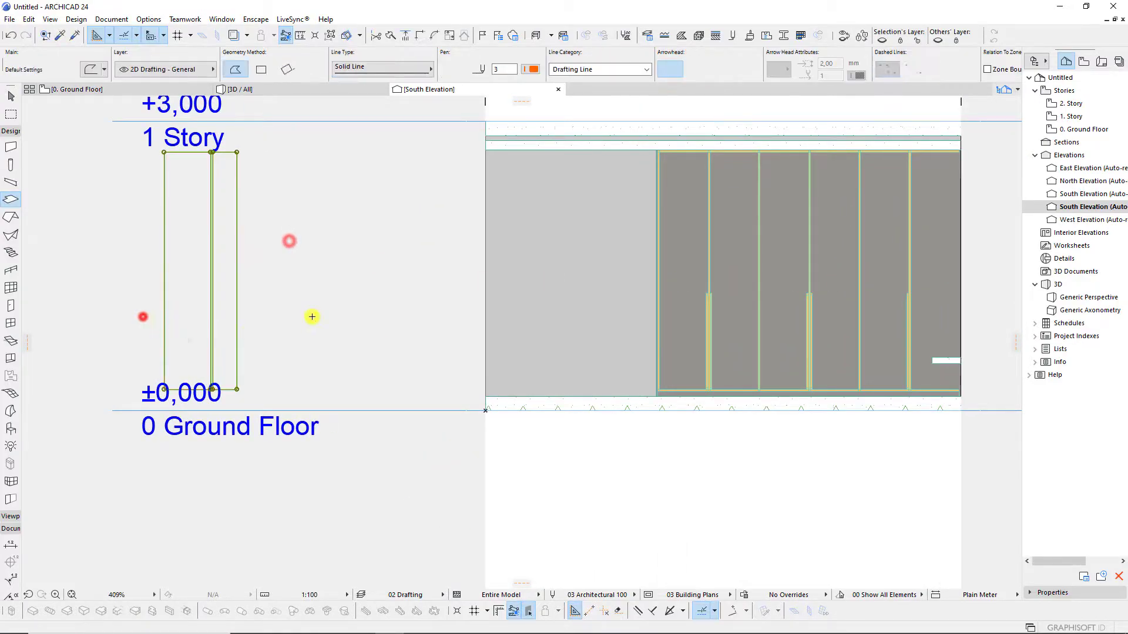
{"action": "key", "text": "Escape"}
{"action": "scroll", "coordinate": [373, 277], "scroll_direction": "down", "scroll_amount": 2}
{"action": "scroll", "coordinate": [486, 272], "scroll_direction": "up", "scroll_amount": 3}
{"action": "scroll", "coordinate": [487, 272], "scroll_direction": "up", "scroll_amount": 1}
{"action": "scroll", "coordinate": [433, 278], "scroll_direction": "up", "scroll_amount": 1}
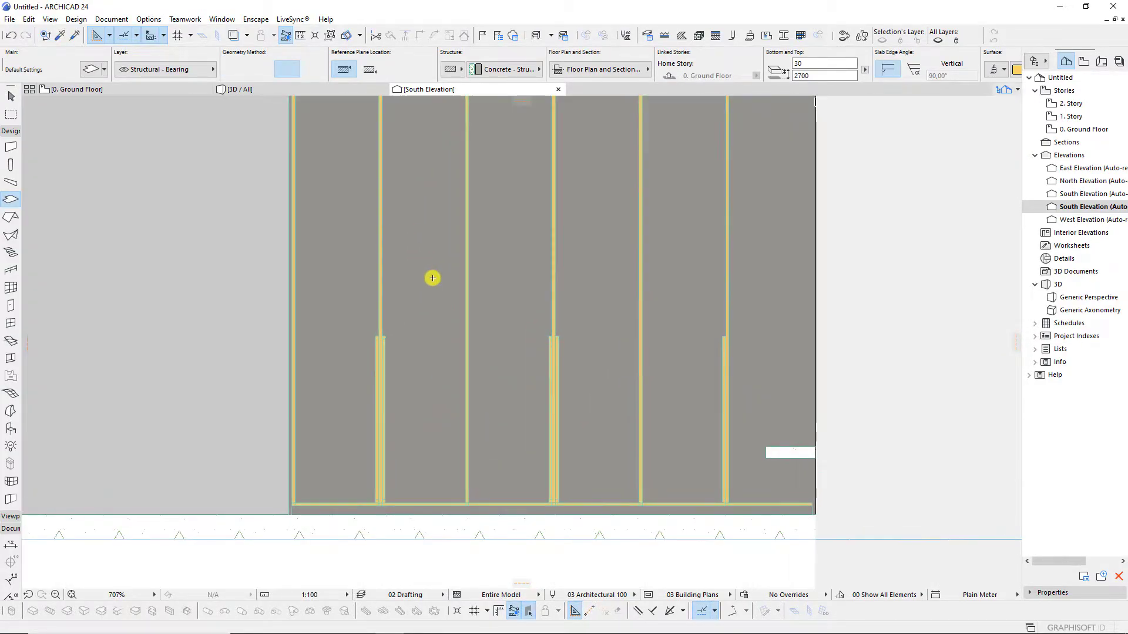
{"action": "scroll", "coordinate": [335, 309], "scroll_direction": "down", "scroll_amount": 2}
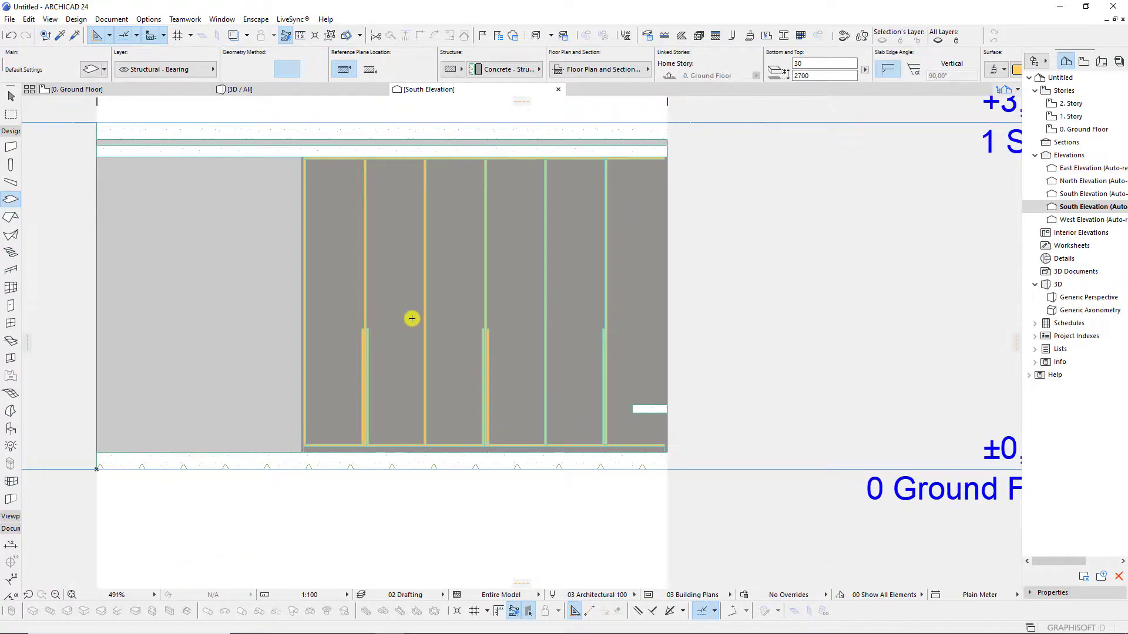
{"action": "right_click", "coordinate": [396, 292]}
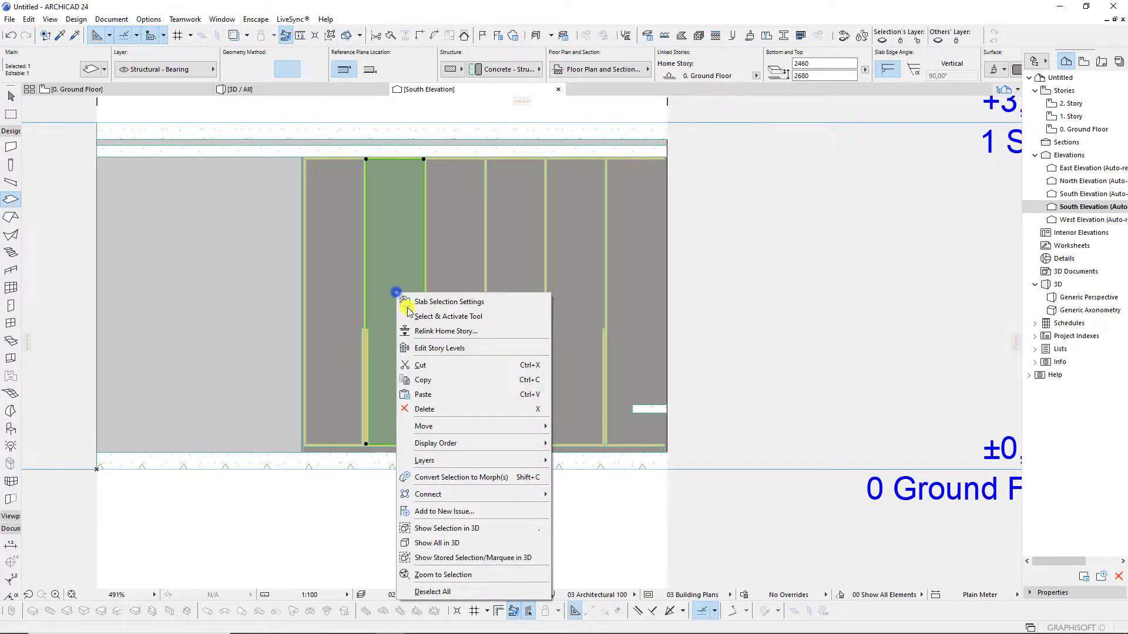
{"action": "left_click", "coordinate": [443, 380]}
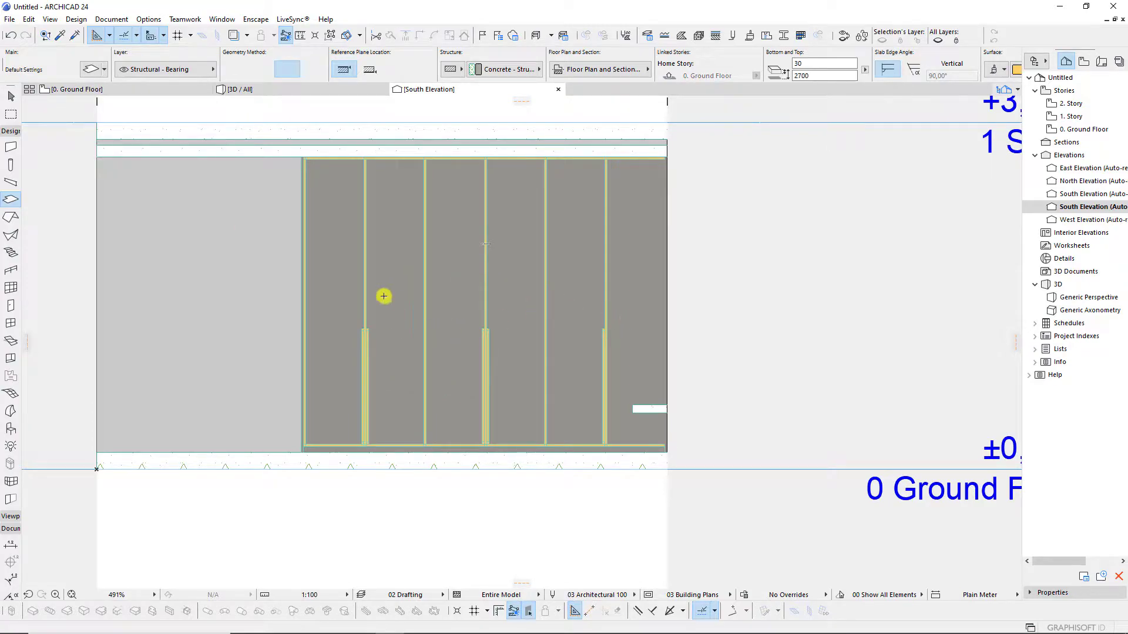
{"action": "left_click", "coordinate": [159, 91]}
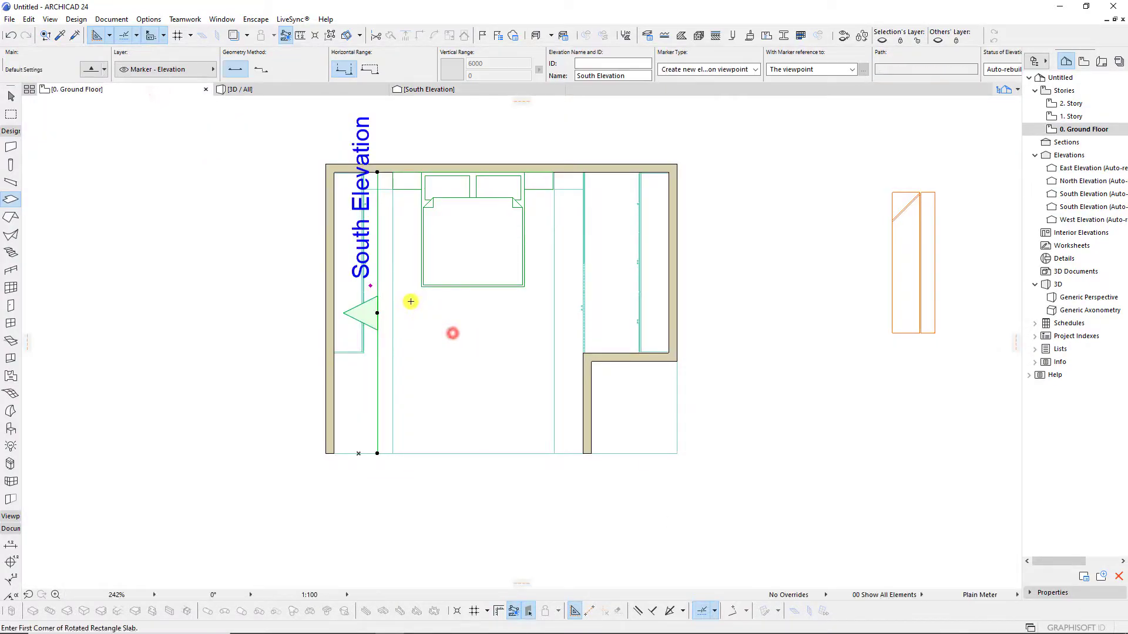
{"action": "scroll", "coordinate": [405, 303], "scroll_direction": "down", "scroll_amount": 4}
Paste the copied wardrobe panel into the plan beside the orange outlines.
{"action": "scroll", "coordinate": [675, 329], "scroll_direction": "up", "scroll_amount": 3}
{"action": "right_click", "coordinate": [616, 287]}
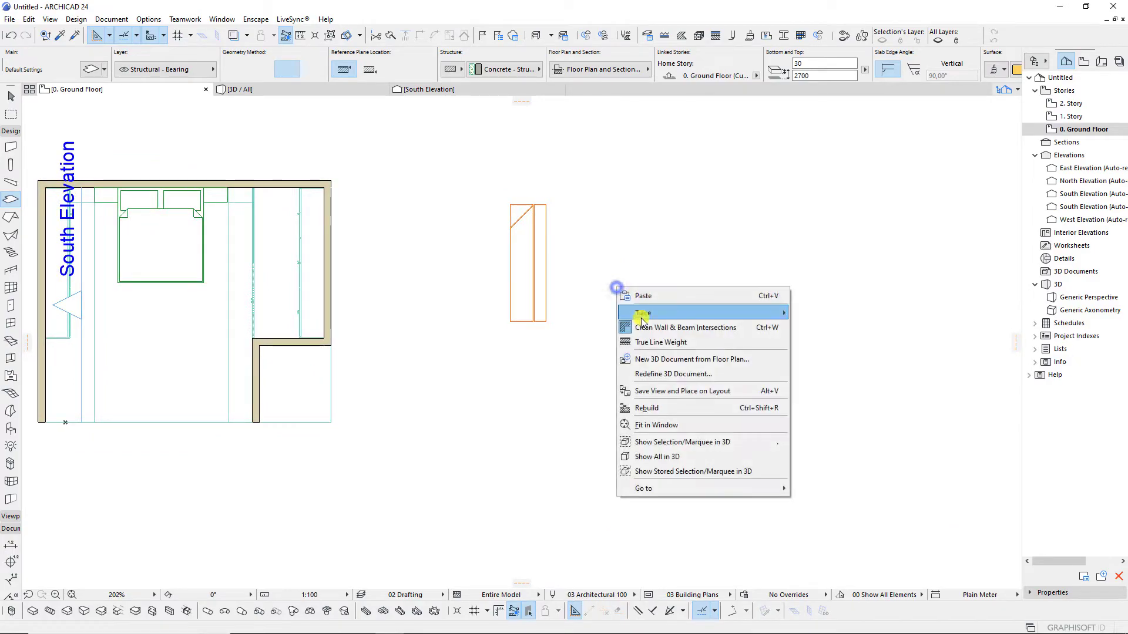
{"action": "left_click", "coordinate": [645, 299]}
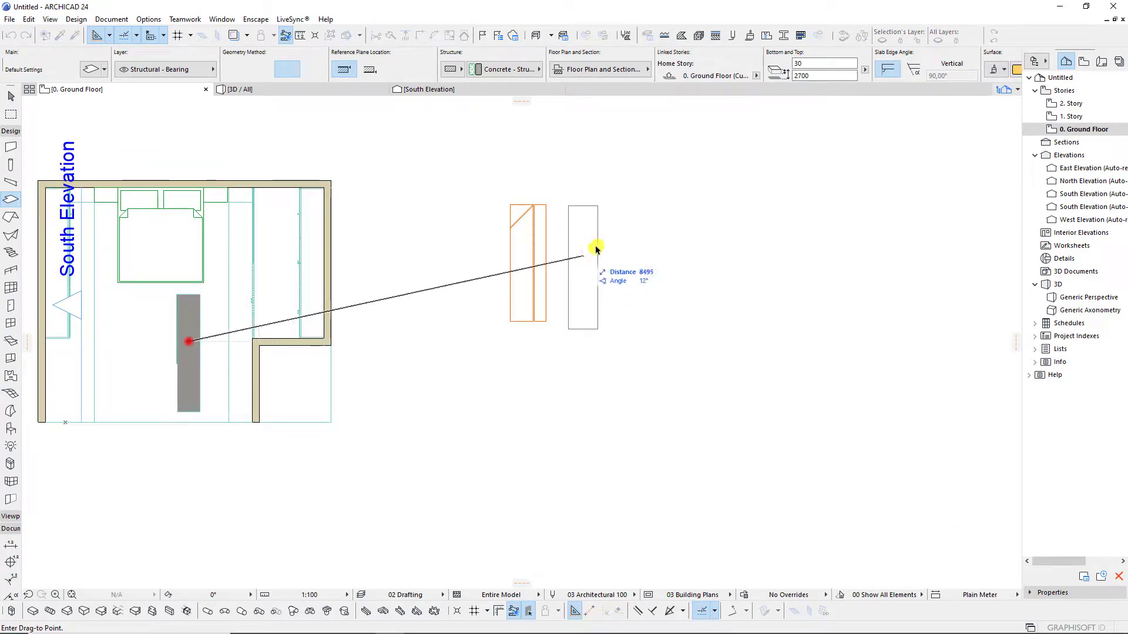
{"action": "left_click", "coordinate": [588, 252]}
{"action": "scroll", "coordinate": [502, 204], "scroll_direction": "up", "scroll_amount": 3}
{"action": "scroll", "coordinate": [465, 194], "scroll_direction": "up", "scroll_amount": 2}
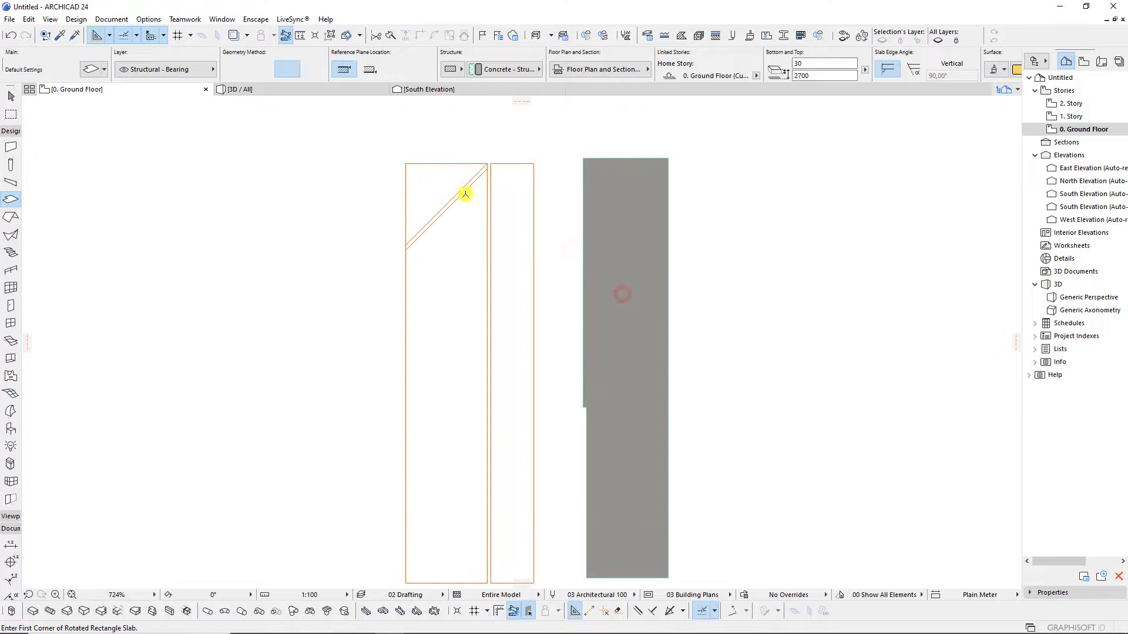
Copy the diagonal double line onto the pasted panel, snapped to its top-right corner.
{"action": "left_click", "coordinate": [465, 194], "text": "shift"}
{"action": "key", "text": "ctrl+d"}
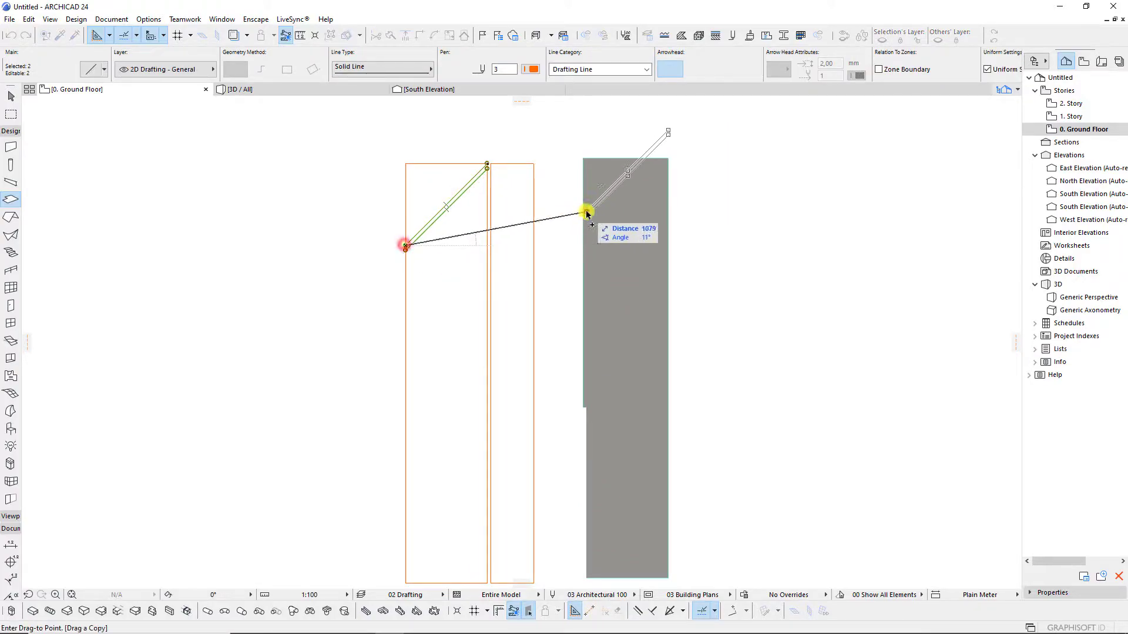
{"action": "left_click", "coordinate": [586, 213]}
{"action": "scroll", "coordinate": [637, 177], "scroll_direction": "up", "scroll_amount": 3}
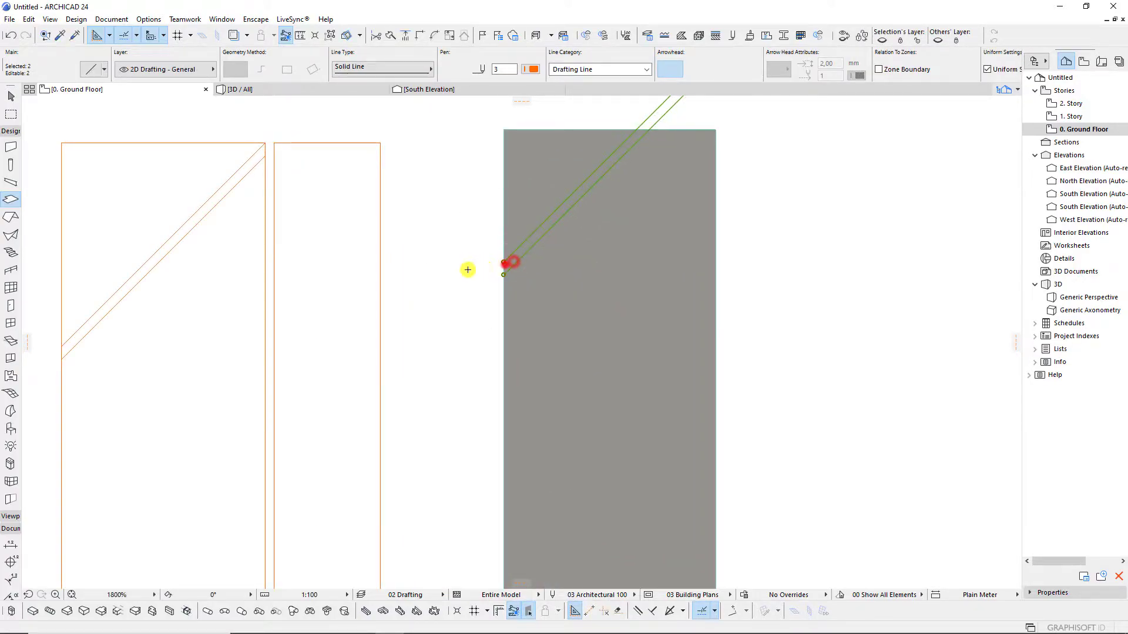
{"action": "middle_click_drag", "start_coordinate": [629, 164], "coordinate": [504, 262]}
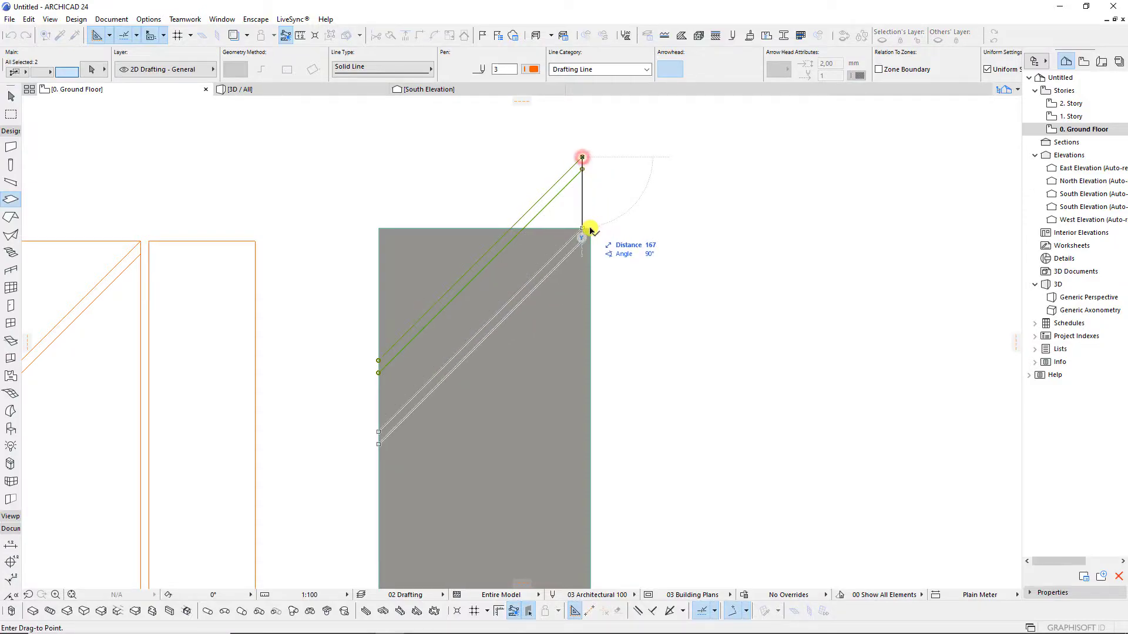
{"action": "left_click", "coordinate": [588, 228]}
{"action": "scroll", "coordinate": [590, 223], "scroll_direction": "up", "scroll_amount": 3}
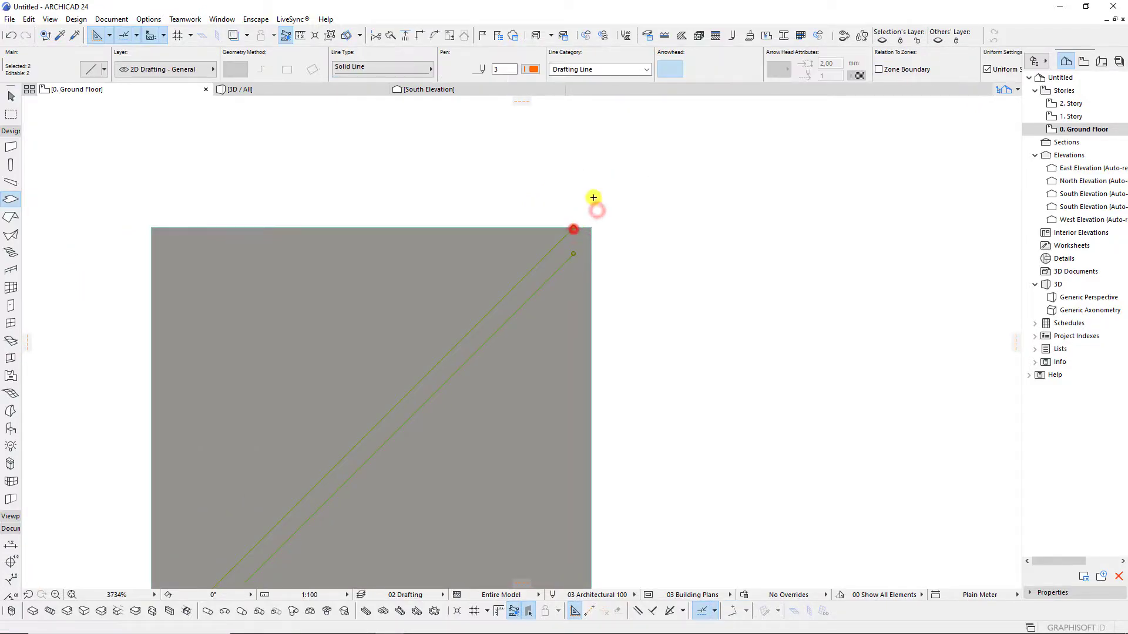
Stretch both diagonal lines' top ends to the panel's top-right corner.
{"action": "left_click", "coordinate": [574, 254]}
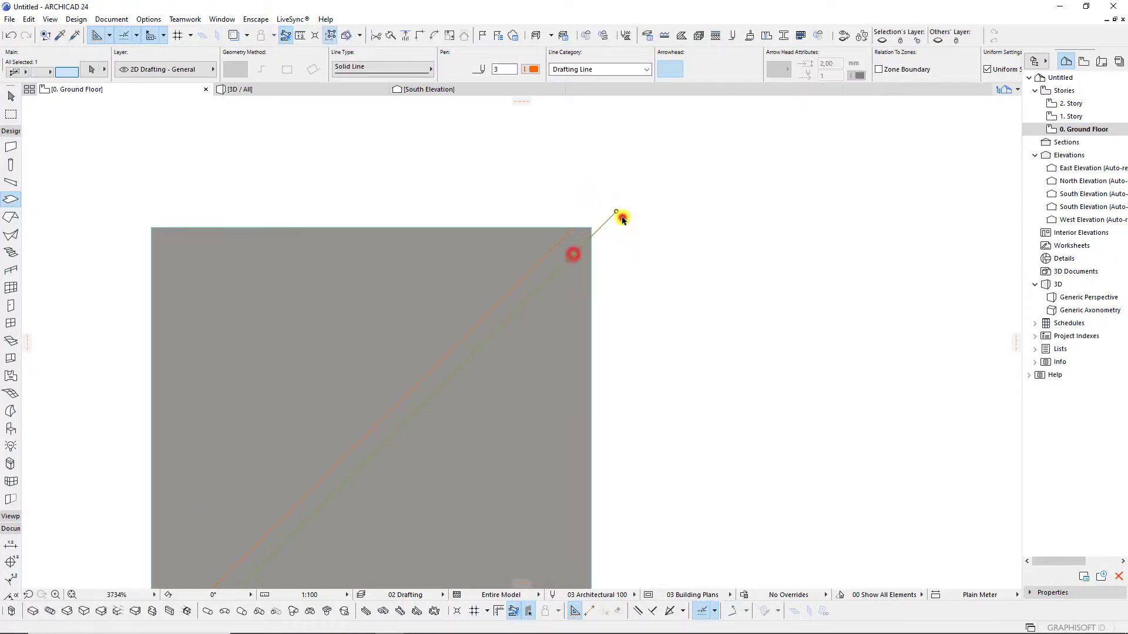
{"action": "scroll", "coordinate": [623, 223], "scroll_direction": "down", "scroll_amount": 3}
{"action": "scroll", "coordinate": [620, 245], "scroll_direction": "up", "scroll_amount": 2}
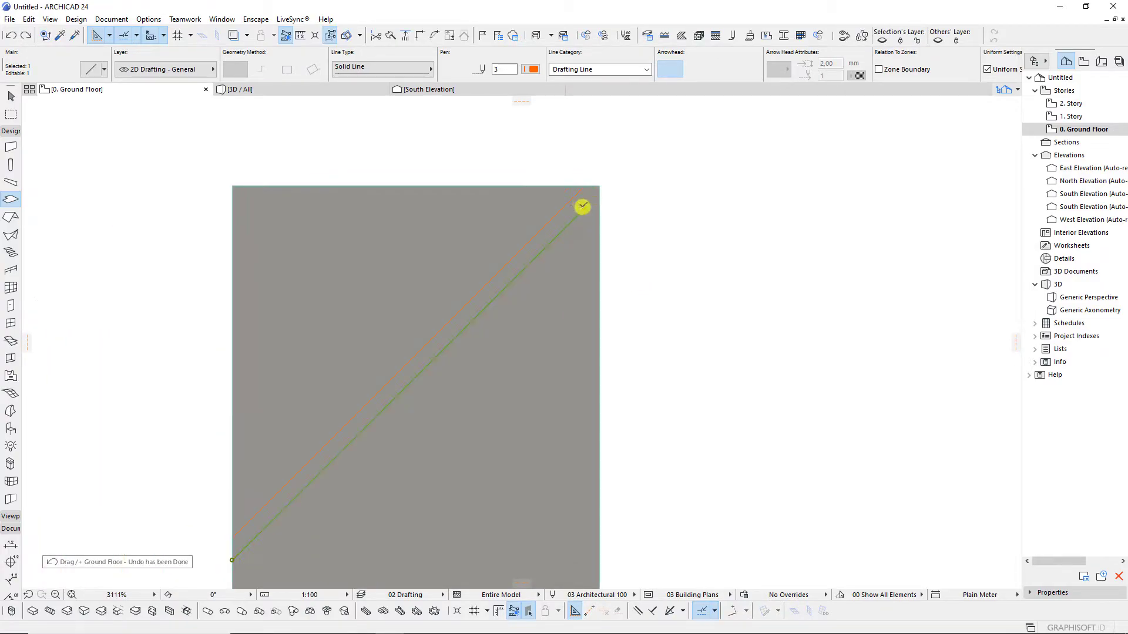
{"action": "left_click", "coordinate": [584, 208]}
{"action": "left_click", "coordinate": [875, 333]}
{"action": "left_click", "coordinate": [616, 181]}
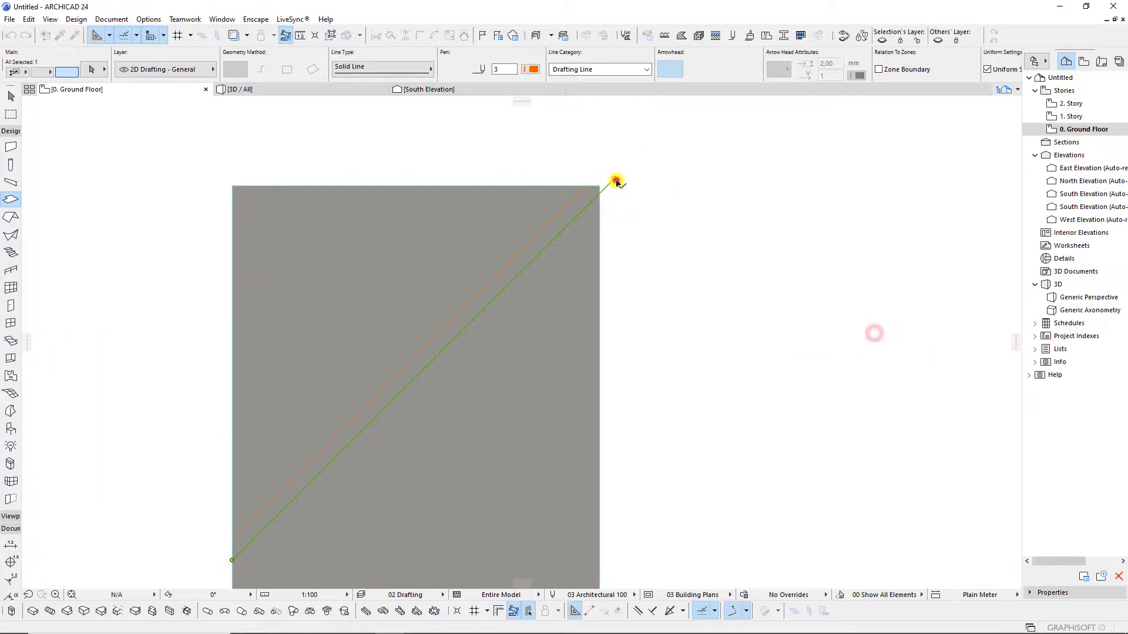
{"action": "left_click", "coordinate": [622, 201]}
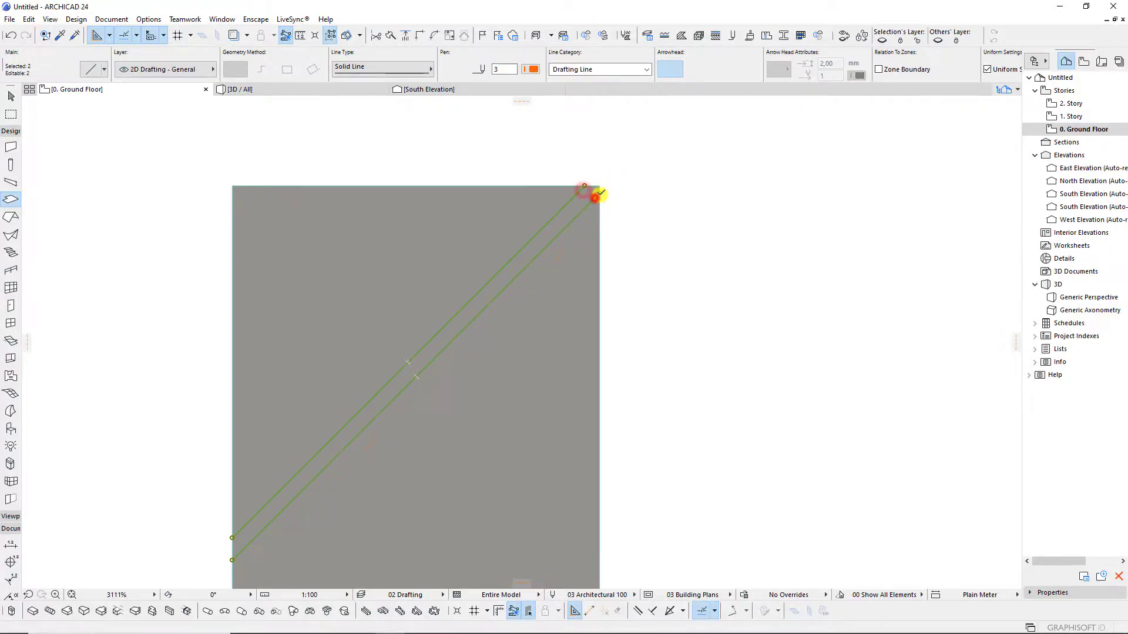
{"action": "left_click", "coordinate": [584, 228]}
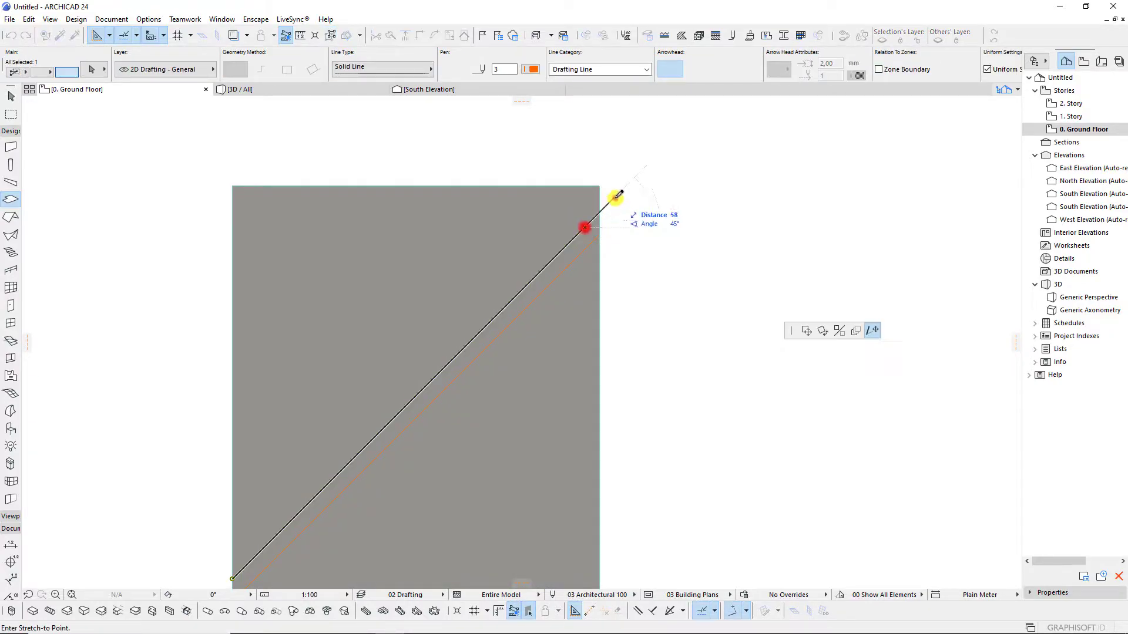
{"action": "left_click", "coordinate": [615, 196]}
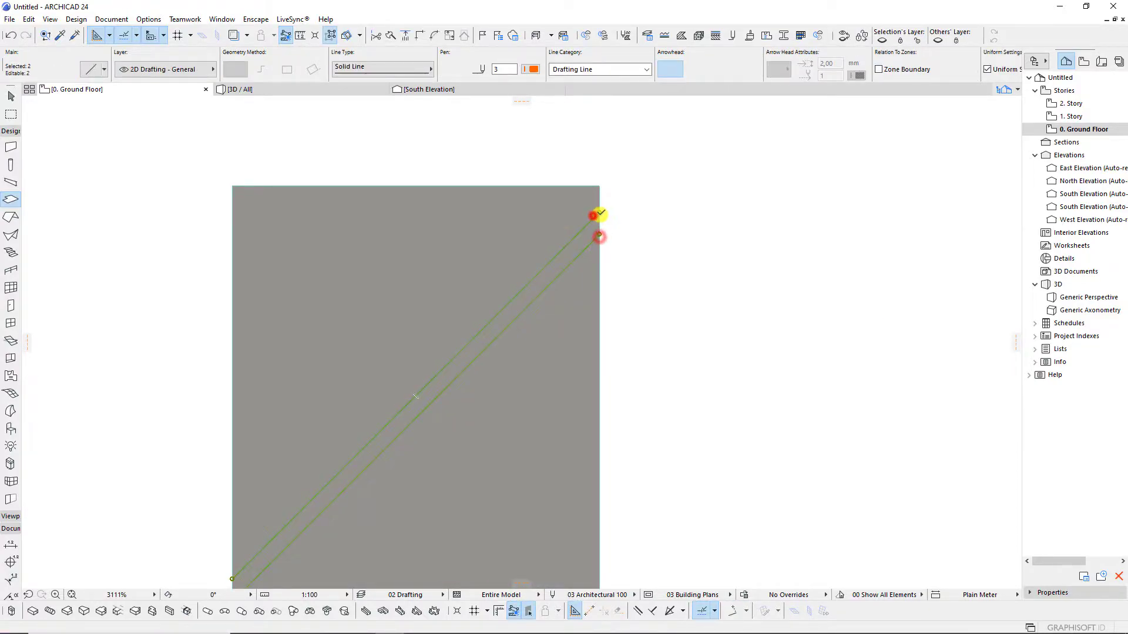
{"action": "left_click", "coordinate": [592, 215]}
{"action": "left_click", "coordinate": [600, 188]}
{"action": "scroll", "coordinate": [582, 190], "scroll_direction": "down", "scroll_amount": 4}
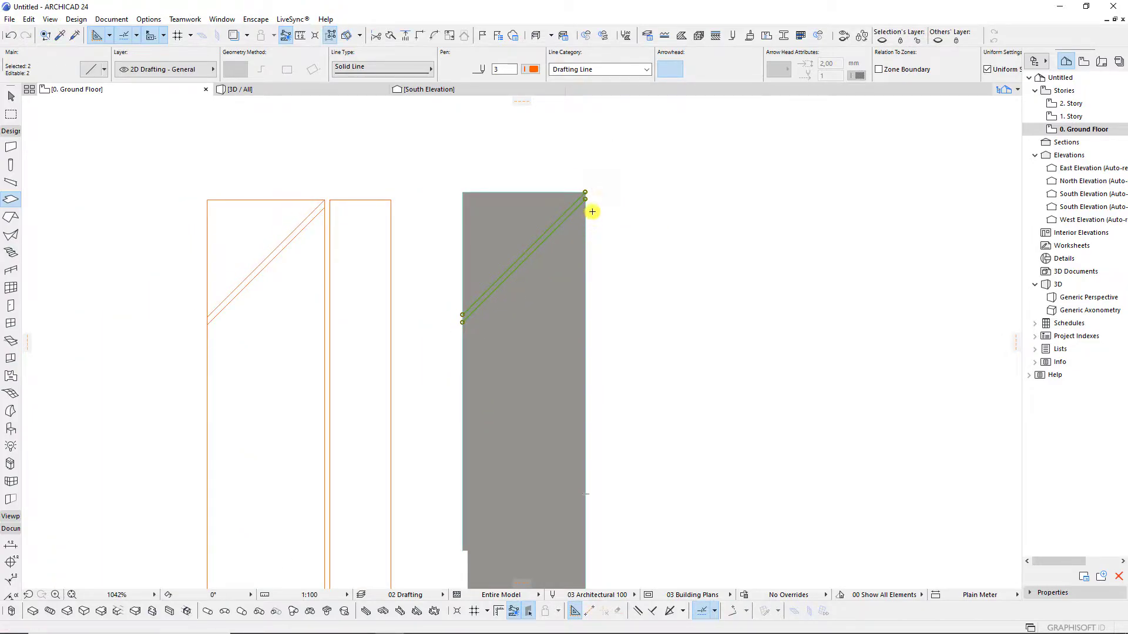
{"action": "left_click", "coordinate": [601, 209]}
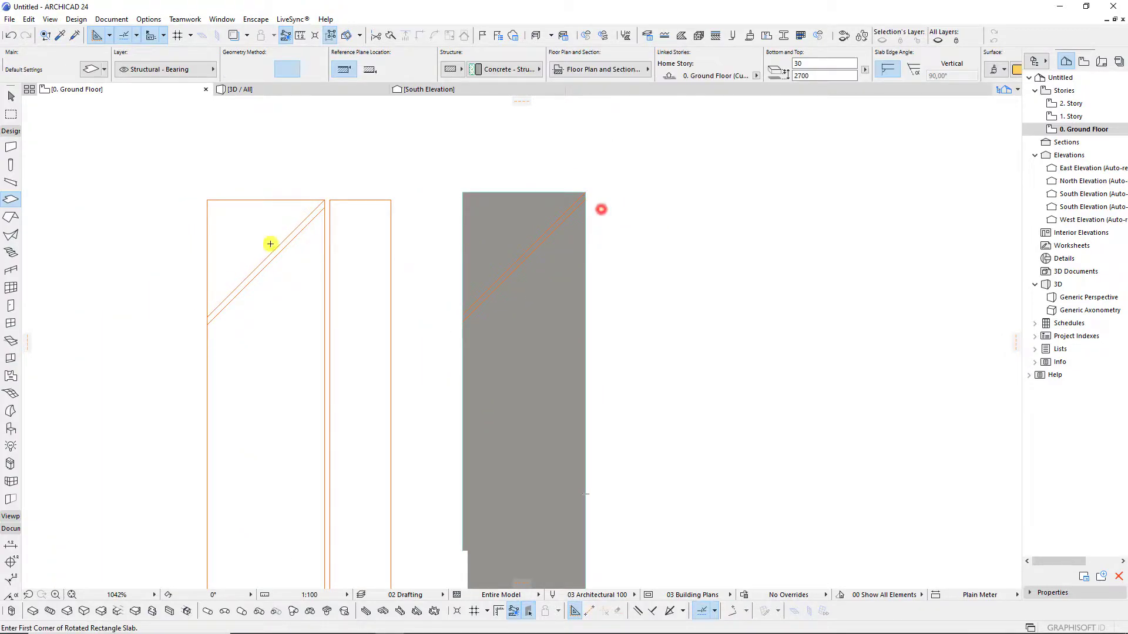
Give the diagonal slat slab thickness 2 and Metal - Steel on its second override surface.
{"action": "left_click", "coordinate": [10, 413]}
{"action": "left_click", "coordinate": [10, 199]}
{"action": "scroll", "coordinate": [607, 229], "scroll_direction": "up", "scroll_amount": 3}
{"action": "scroll", "coordinate": [649, 245], "scroll_direction": "up", "scroll_amount": 2}
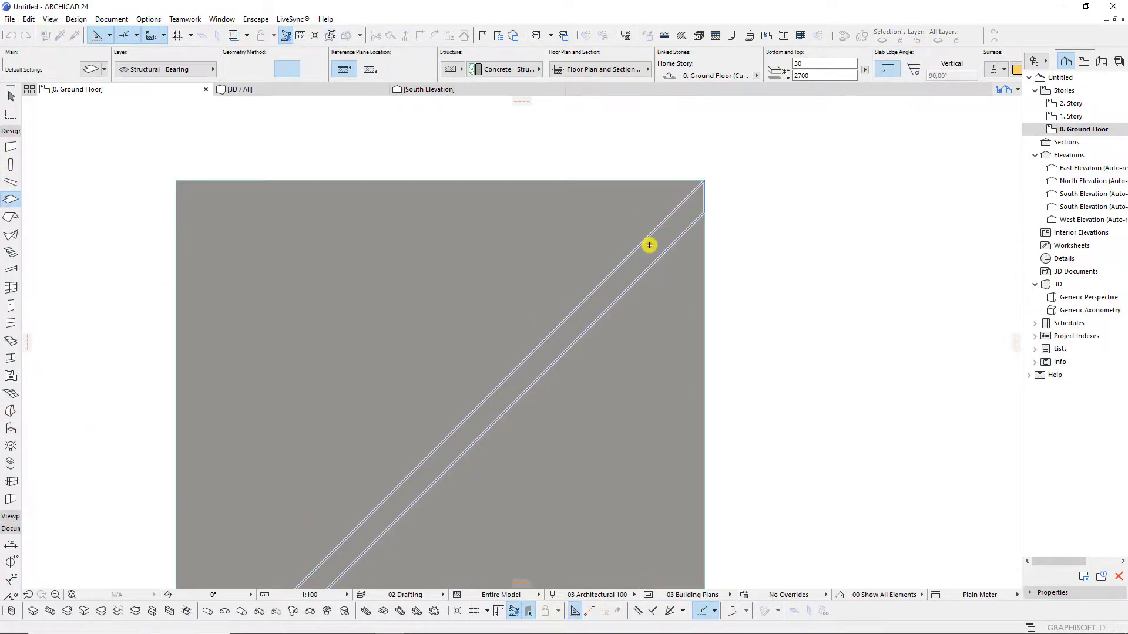
{"action": "left_click", "coordinate": [649, 245], "text": "shift"}
{"action": "key", "text": "ctrl+t"}
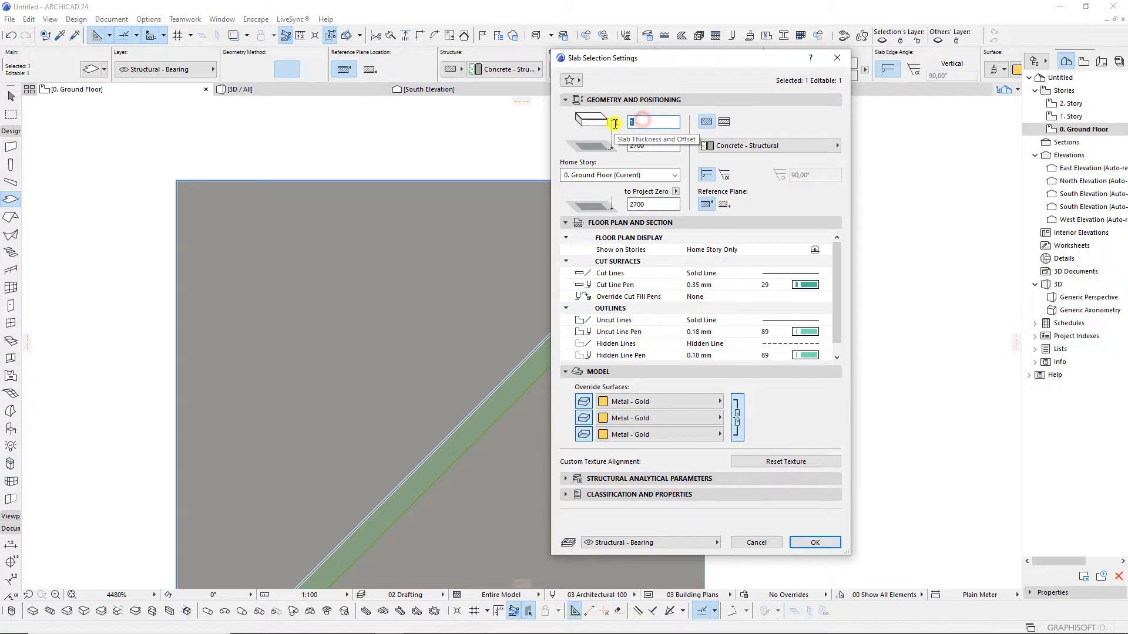
{"action": "type", "text": "2"}
{"action": "left_click", "coordinate": [662, 418]}
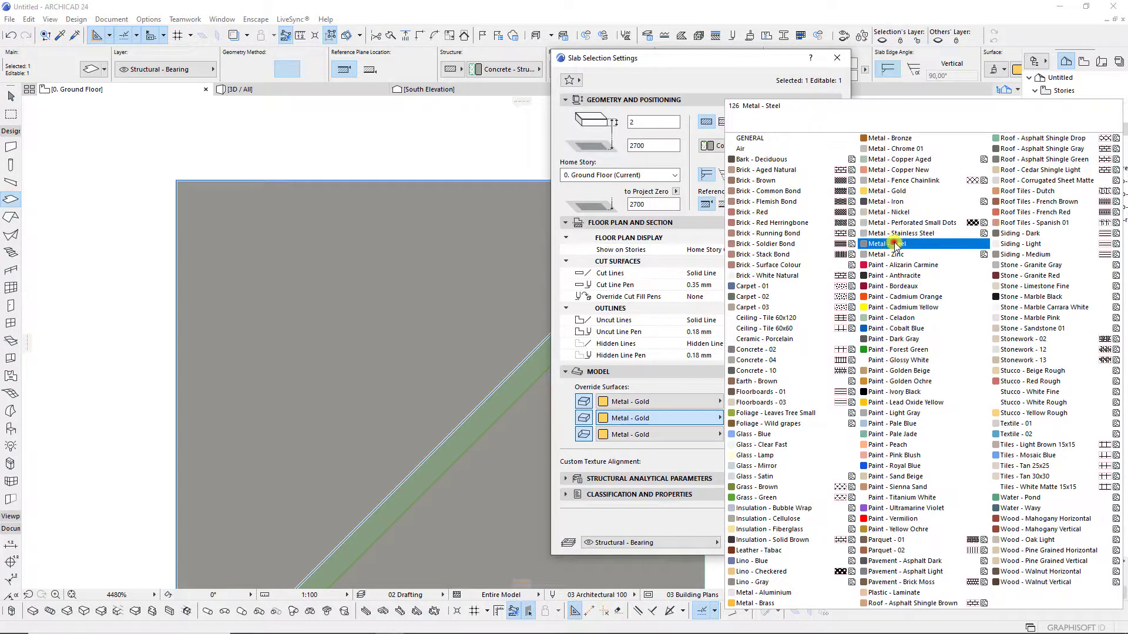
{"action": "left_click", "coordinate": [894, 244]}
{"action": "left_click", "coordinate": [820, 542]}
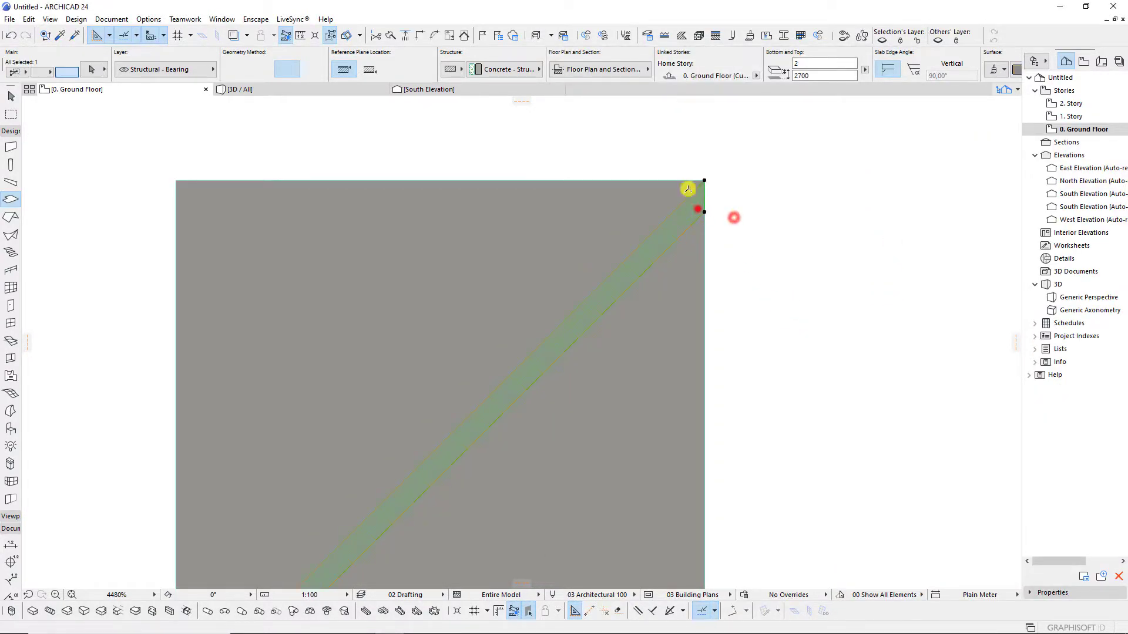
{"action": "scroll", "coordinate": [688, 188], "scroll_direction": "down", "scroll_amount": 3}
{"action": "scroll", "coordinate": [723, 237], "scroll_direction": "down", "scroll_amount": 2}
{"action": "scroll", "coordinate": [689, 257], "scroll_direction": "up", "scroll_amount": 1}
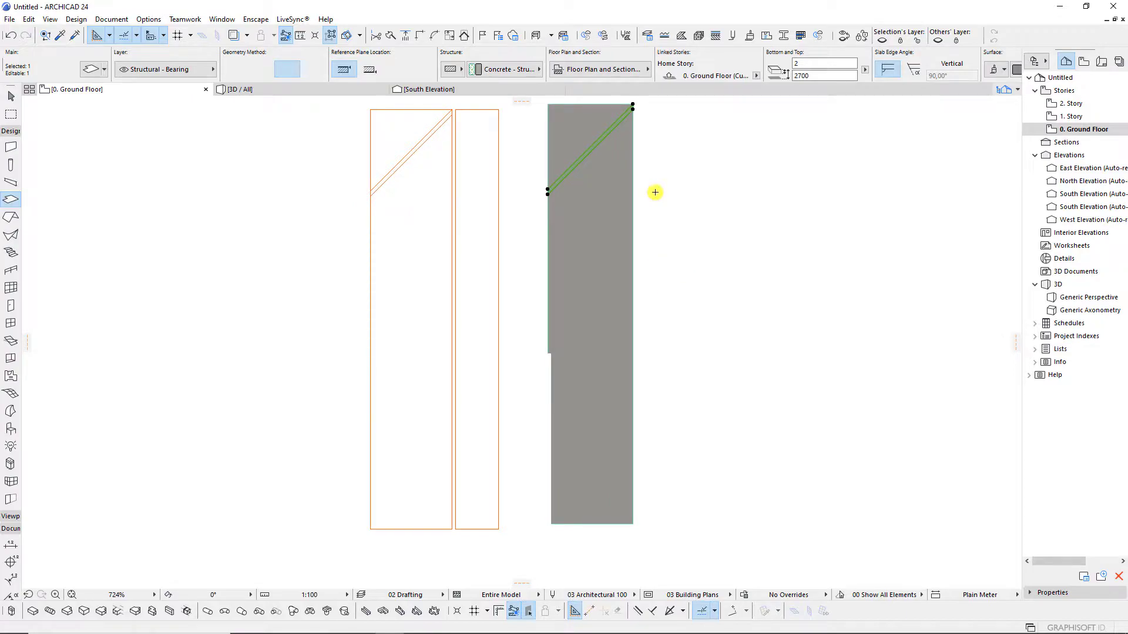
{"action": "left_click", "coordinate": [546, 192]}
{"action": "left_click", "coordinate": [873, 350]}
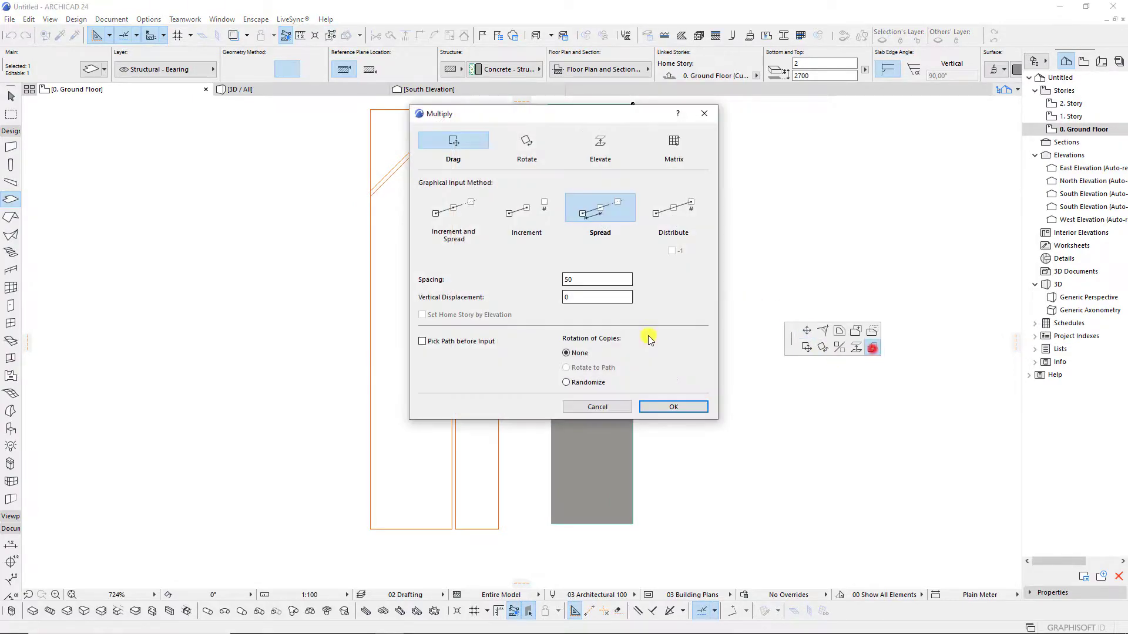
{"action": "left_click", "coordinate": [678, 406]}
{"action": "left_click", "coordinate": [654, 121]}
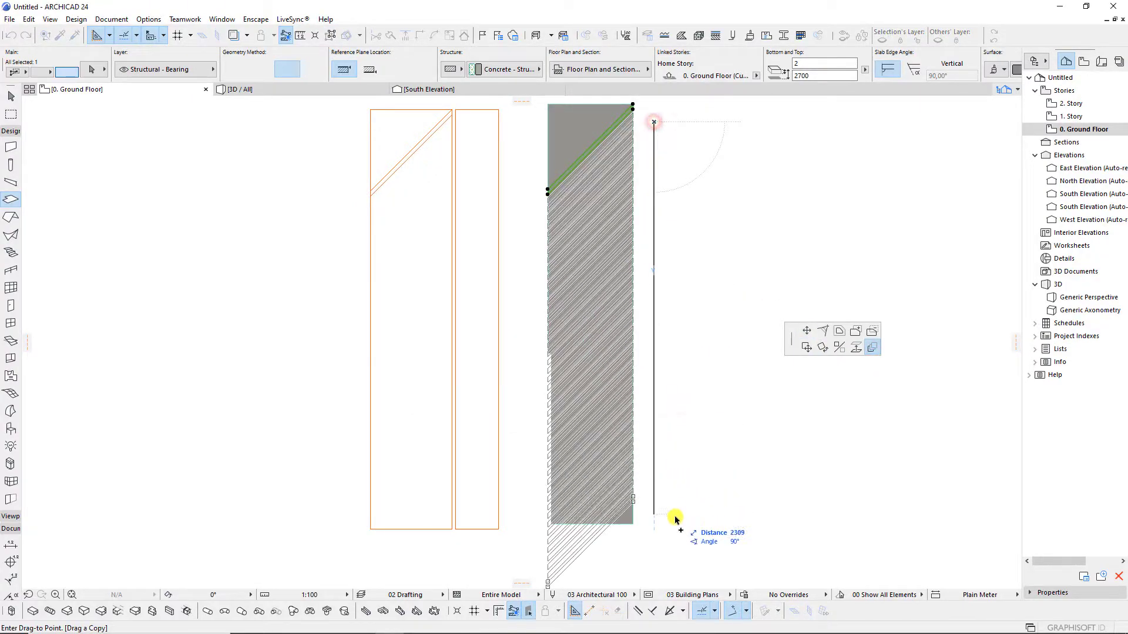
{"action": "left_click", "coordinate": [682, 542]}
{"action": "key", "text": "ctrl+z"}
{"action": "key", "text": "ctrl+shift+z"}
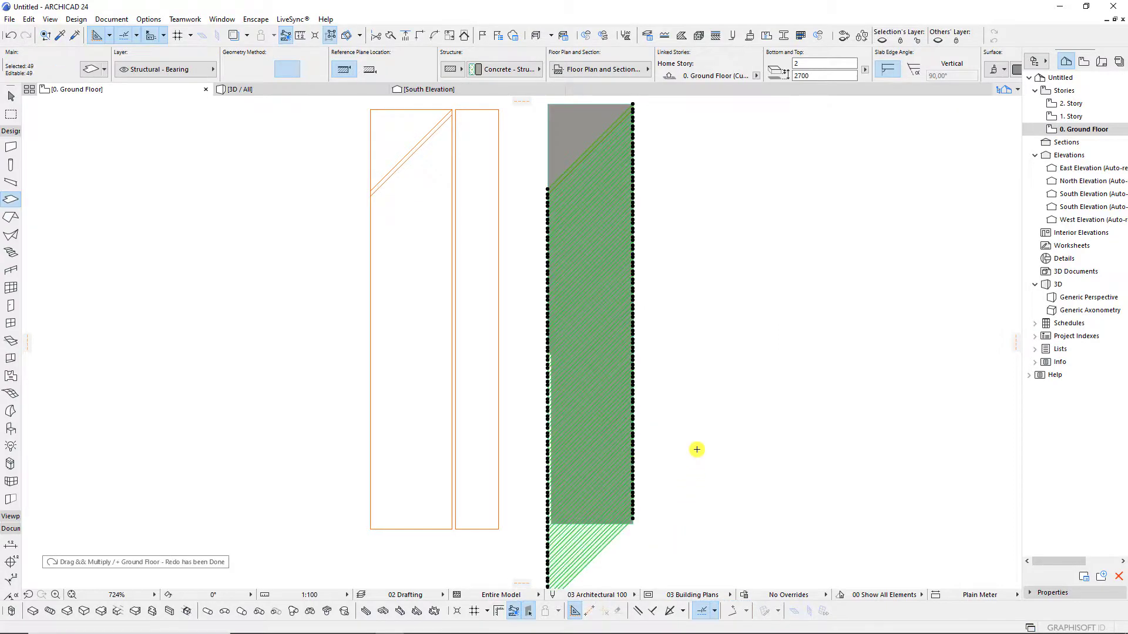
{"action": "scroll", "coordinate": [686, 237], "scroll_direction": "up", "scroll_amount": 4}
{"action": "key", "text": "Escape"}
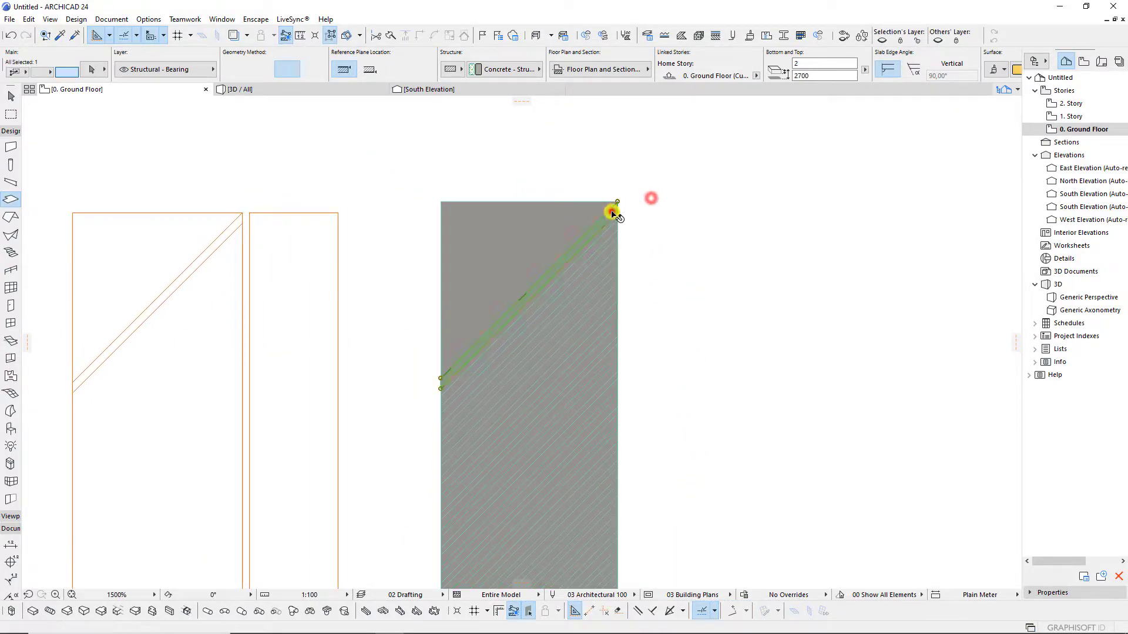
{"action": "left_click", "coordinate": [611, 212]}
{"action": "left_click", "coordinate": [873, 348]}
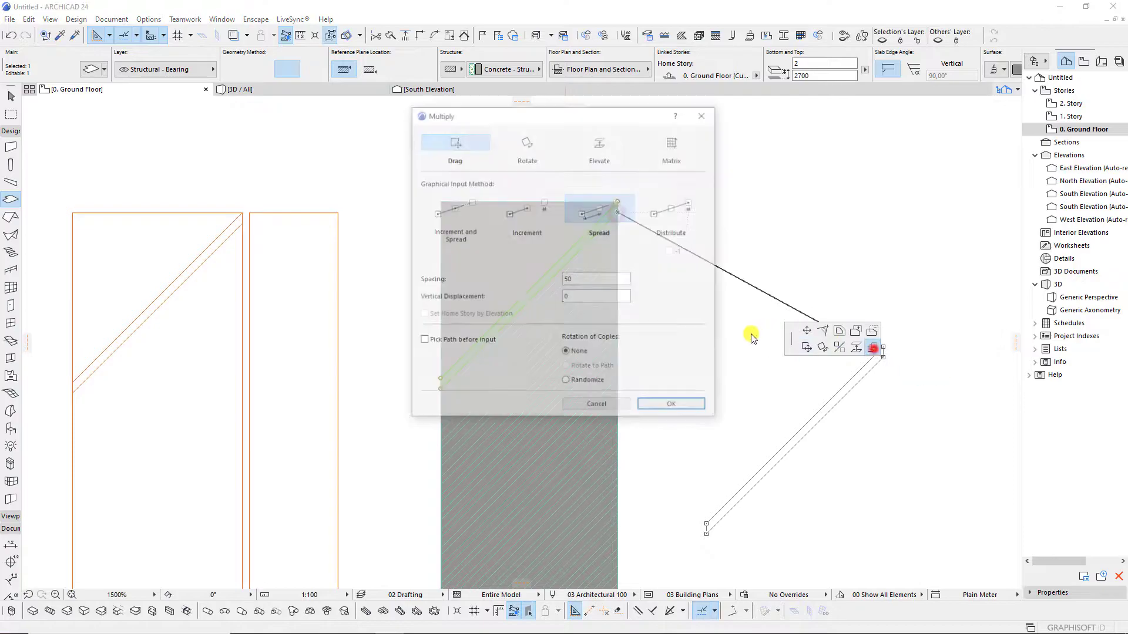
{"action": "left_click", "coordinate": [698, 406]}
{"action": "left_click", "coordinate": [658, 269]}
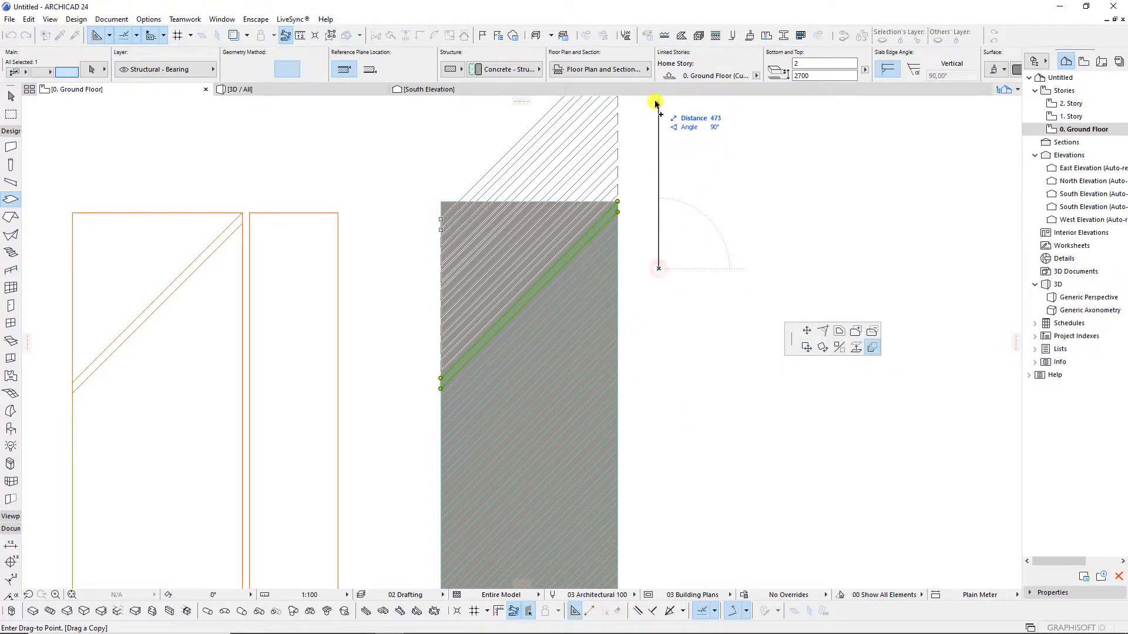
{"action": "scroll", "coordinate": [625, 391], "scroll_direction": "down", "scroll_amount": 1}
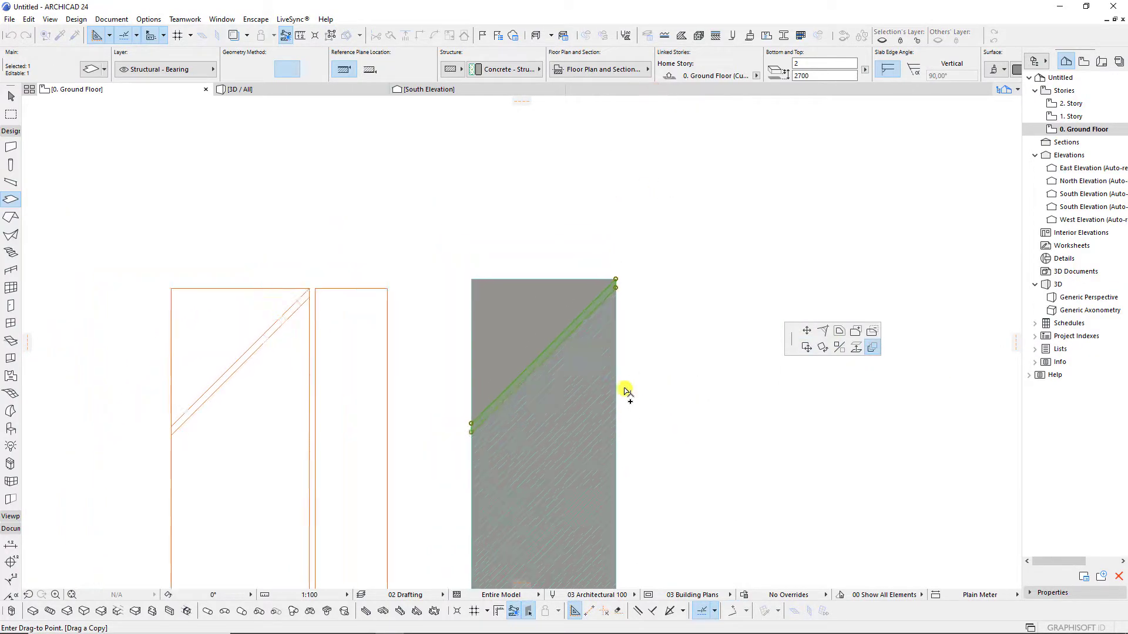
{"action": "scroll", "coordinate": [625, 390], "scroll_direction": "down", "scroll_amount": 1}
{"action": "left_click", "coordinate": [649, 219]}
{"action": "scroll", "coordinate": [665, 315], "scroll_direction": "up", "scroll_amount": 2}
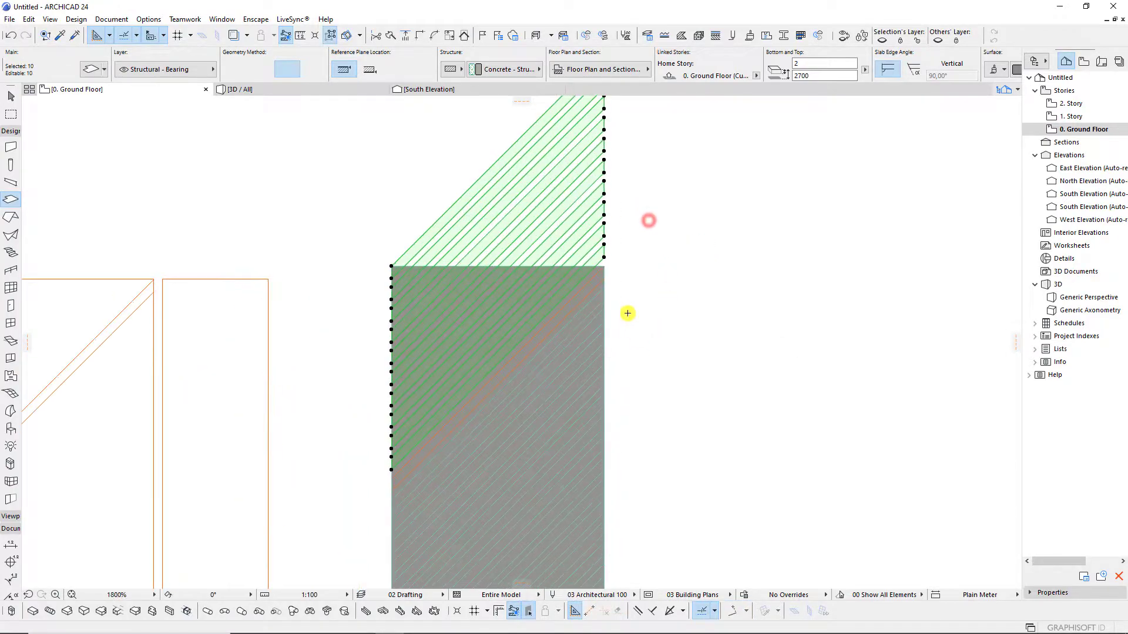
{"action": "key", "text": "ctrl+z"}
{"action": "key", "text": "ctrl+shift+z"}
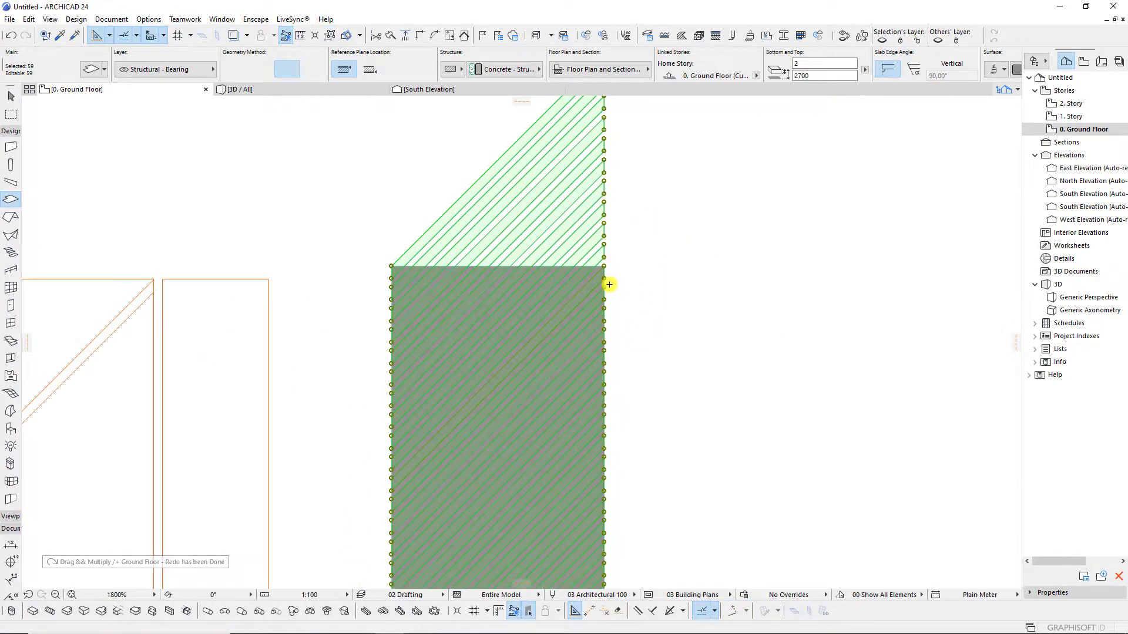
{"action": "scroll", "coordinate": [504, 267], "scroll_direction": "up", "scroll_amount": 3}
{"action": "scroll", "coordinate": [195, 260], "scroll_direction": "up", "scroll_amount": 3}
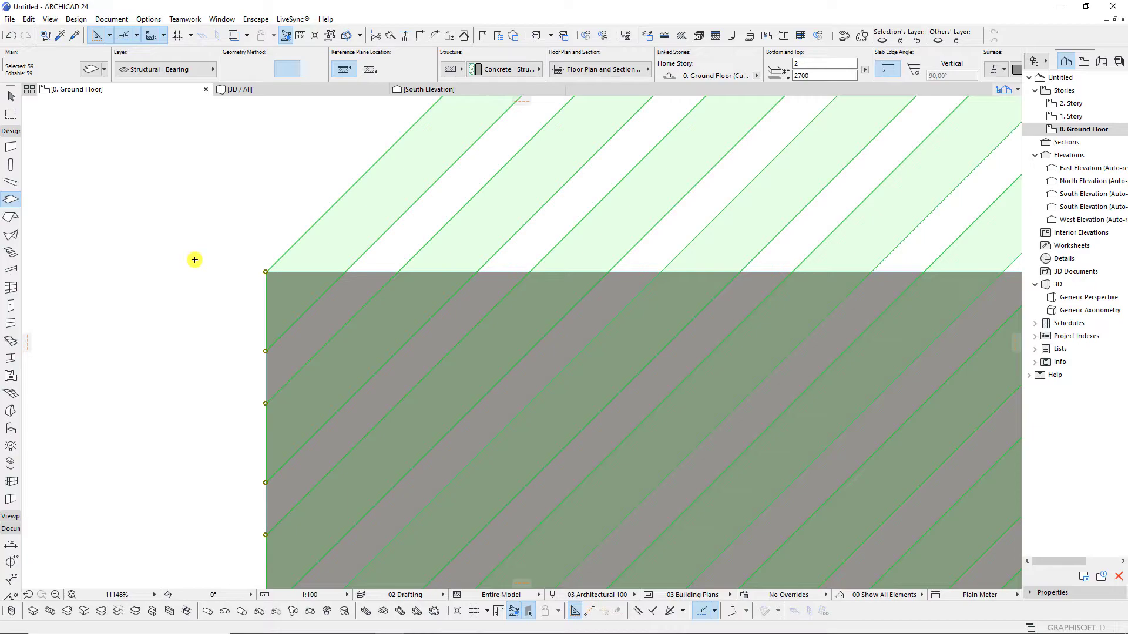
{"action": "scroll", "coordinate": [493, 211], "scroll_direction": "down", "scroll_amount": 10}
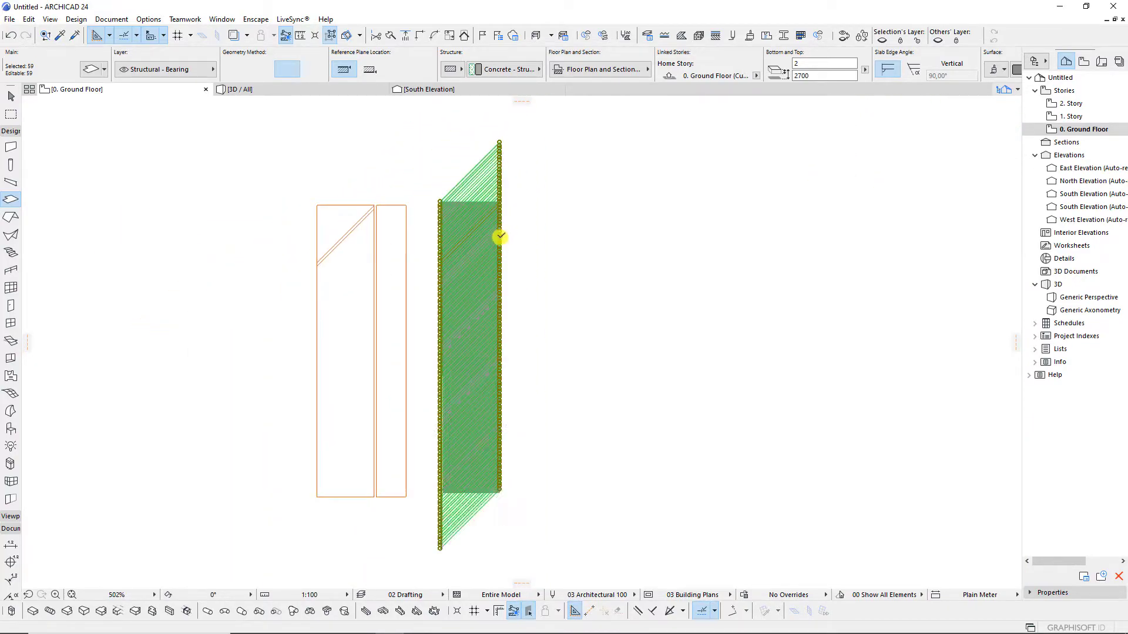
{"action": "key", "text": "ctrl+z"}
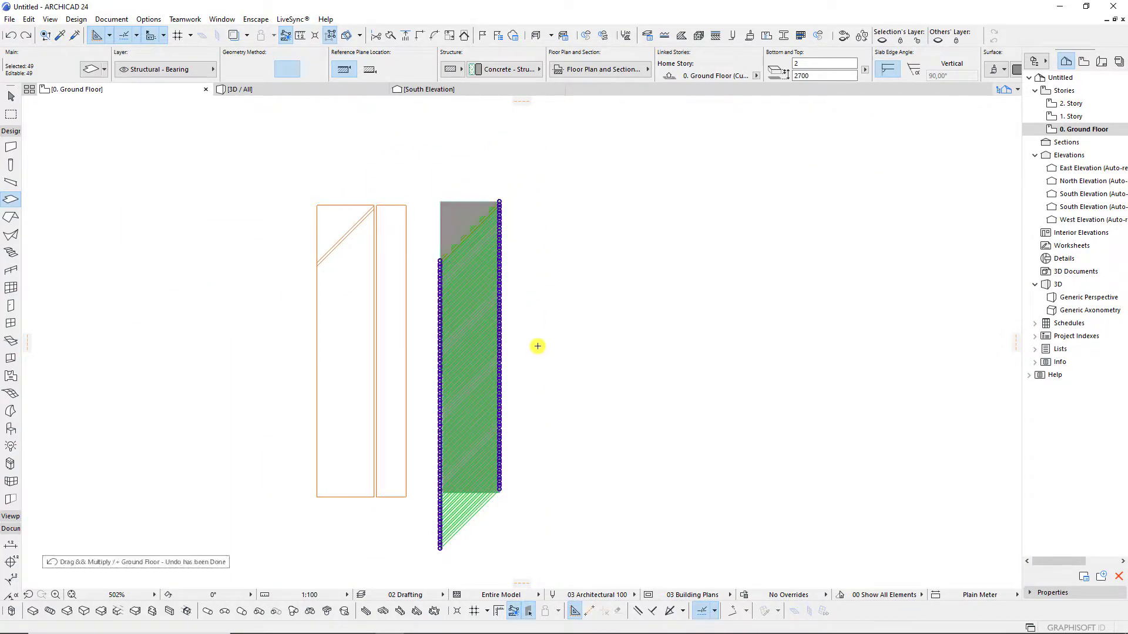
{"action": "key", "text": "ctrl+z"}
Spread nine copies of the diagonal slat down the panel.
{"action": "scroll", "coordinate": [503, 246], "scroll_direction": "up", "scroll_amount": 2}
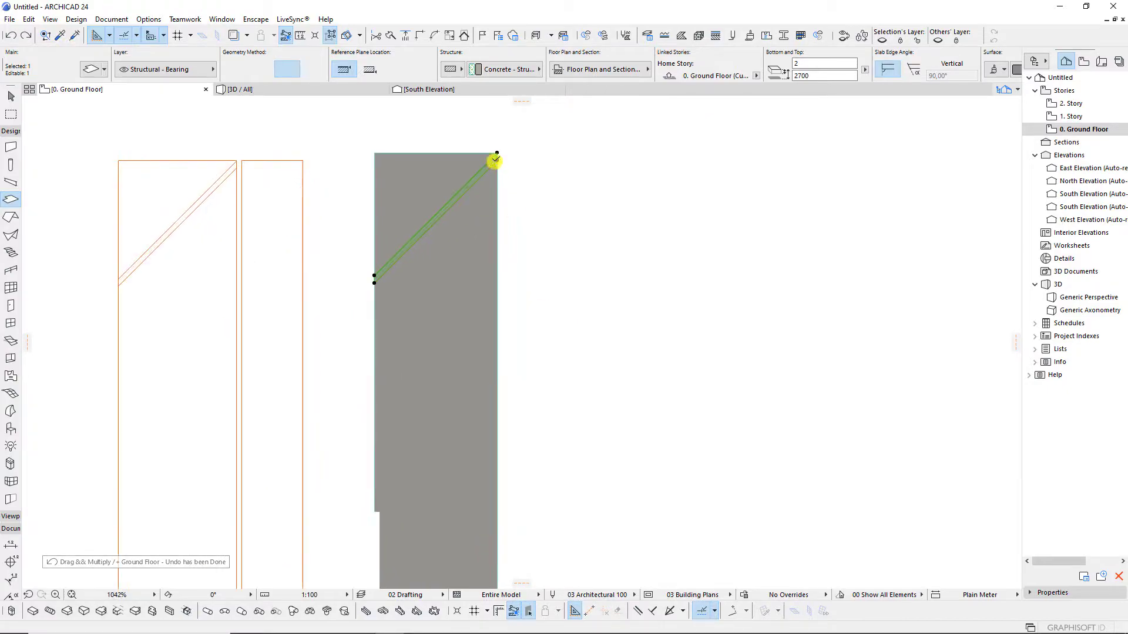
{"action": "left_click", "coordinate": [498, 160]}
{"action": "left_click", "coordinate": [498, 160]}
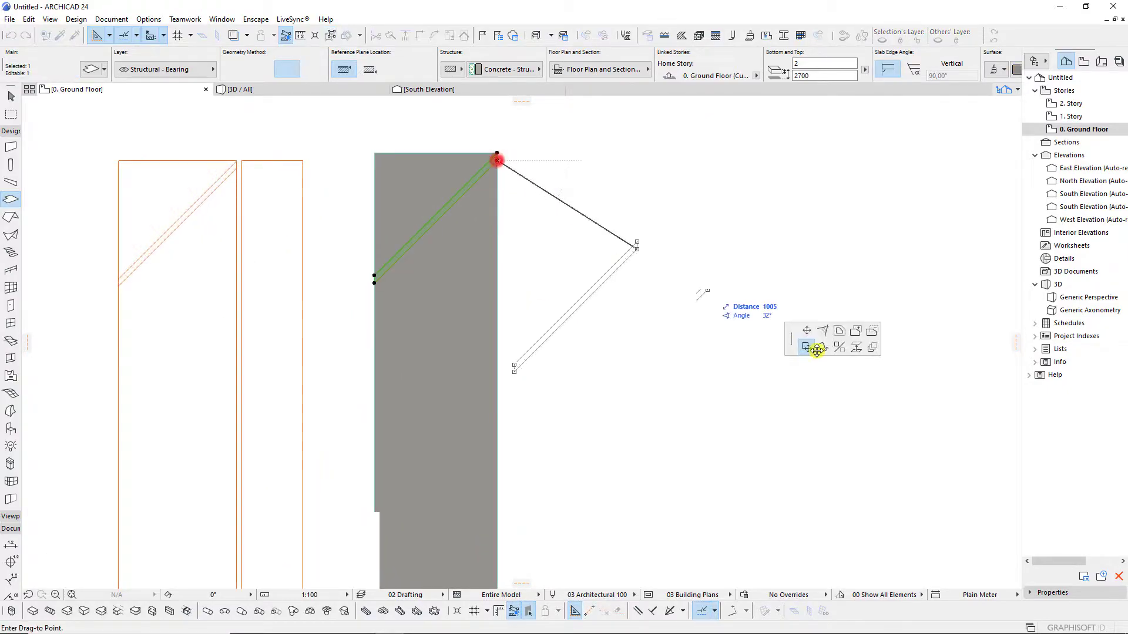
{"action": "left_click", "coordinate": [871, 347]}
{"action": "left_click", "coordinate": [690, 408]}
{"action": "left_click", "coordinate": [570, 228]}
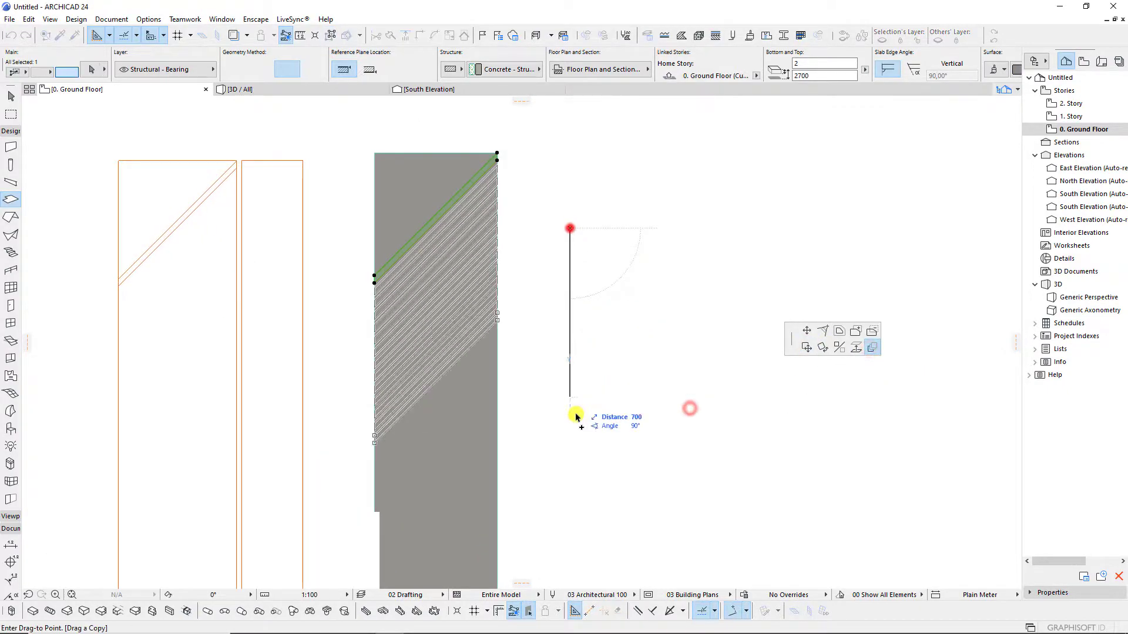
{"action": "left_click", "coordinate": [575, 341]}
{"action": "scroll", "coordinate": [481, 157], "scroll_direction": "up", "scroll_amount": 3}
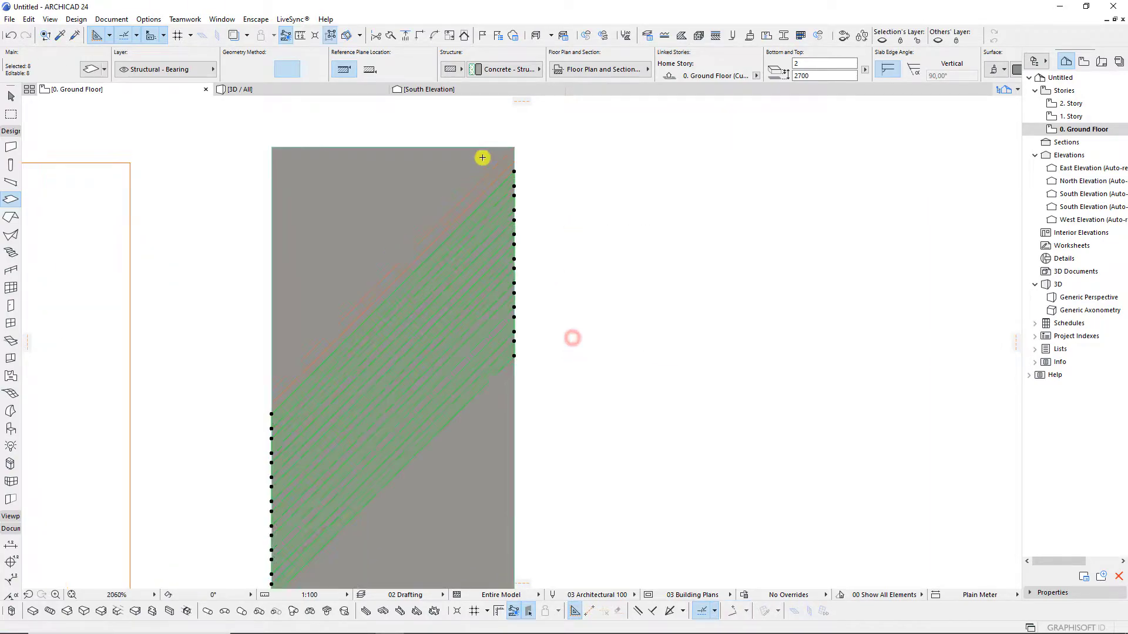
{"action": "scroll", "coordinate": [501, 173], "scroll_direction": "up", "scroll_amount": 1}
{"action": "scroll", "coordinate": [545, 187], "scroll_direction": "down", "scroll_amount": 1}
{"action": "scroll", "coordinate": [544, 186], "scroll_direction": "down", "scroll_amount": 2}
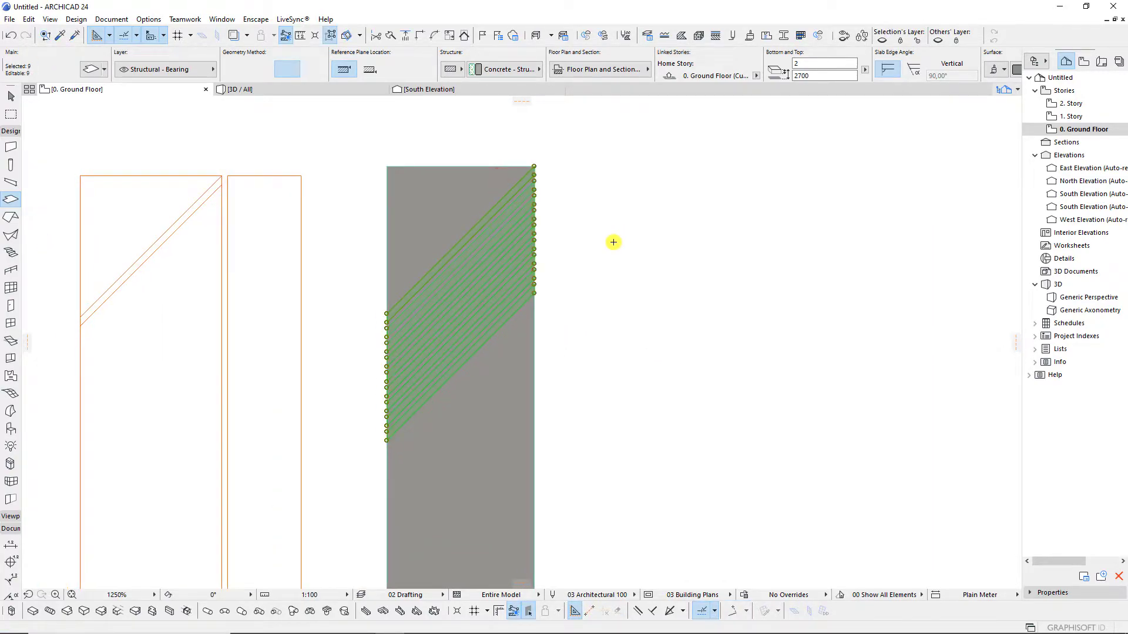
{"action": "scroll", "coordinate": [536, 191], "scroll_direction": "down", "scroll_amount": 3}
{"action": "scroll", "coordinate": [549, 251], "scroll_direction": "up", "scroll_amount": 1}
Mirror a copy of the slats about a horizontal axis and move the pieces down to form a chevron.
{"action": "right_click", "coordinate": [553, 234]}
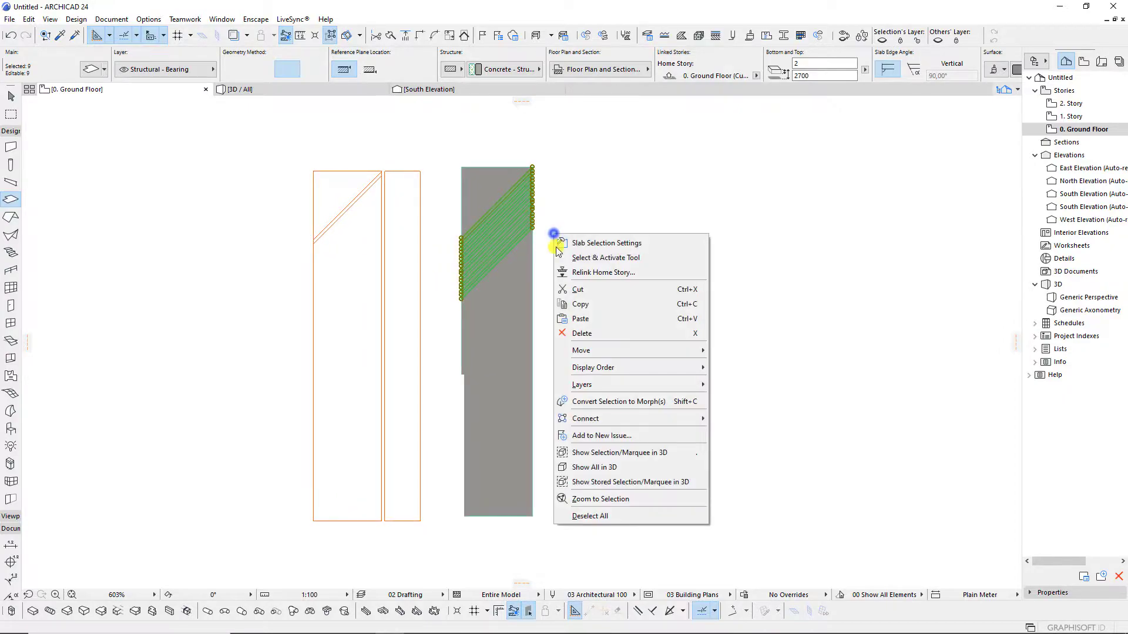
{"action": "left_click", "coordinate": [537, 293]}
{"action": "left_click", "coordinate": [509, 308]}
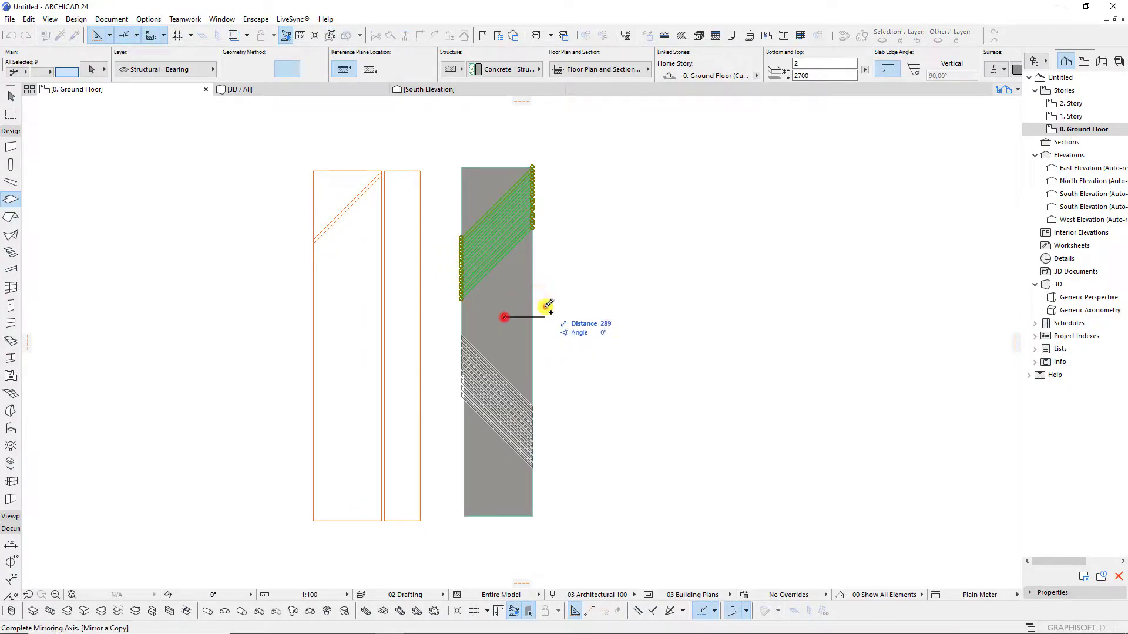
{"action": "scroll", "coordinate": [517, 507], "scroll_direction": "up", "scroll_amount": 2}
{"action": "scroll", "coordinate": [517, 506], "scroll_direction": "up", "scroll_amount": 4}
{"action": "left_click", "coordinate": [568, 385]}
{"action": "left_click", "coordinate": [566, 438]}
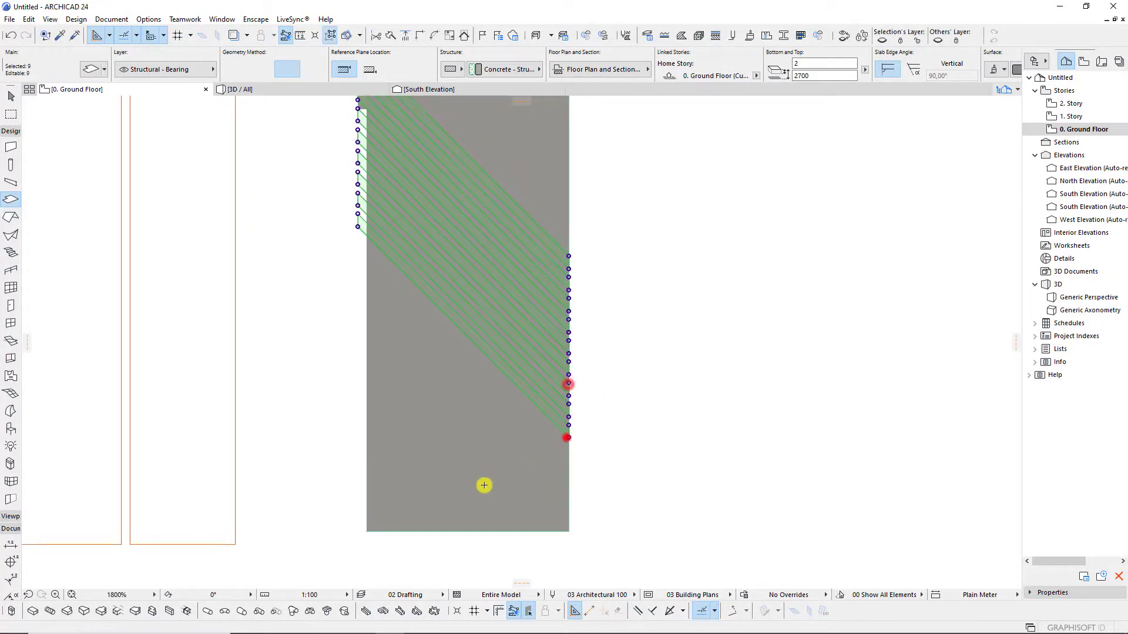
{"action": "scroll", "coordinate": [484, 485], "scroll_direction": "down", "scroll_amount": 5}
{"action": "scroll", "coordinate": [465, 256], "scroll_direction": "up", "scroll_amount": 3}
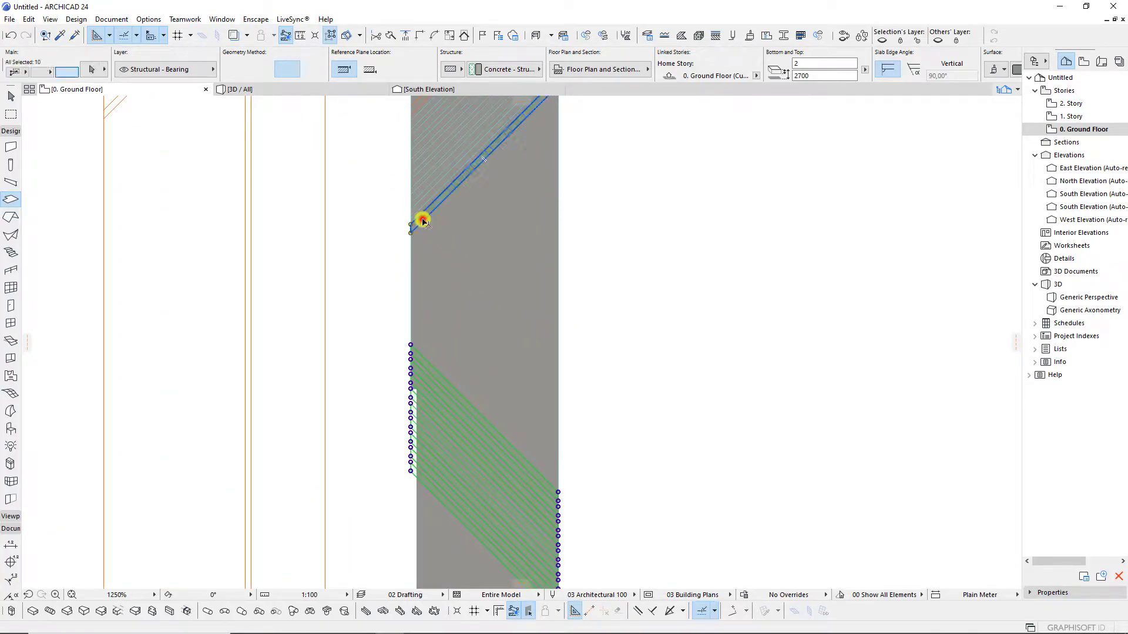
{"action": "key", "text": "Escape"}
{"action": "left_click", "coordinate": [413, 234]}
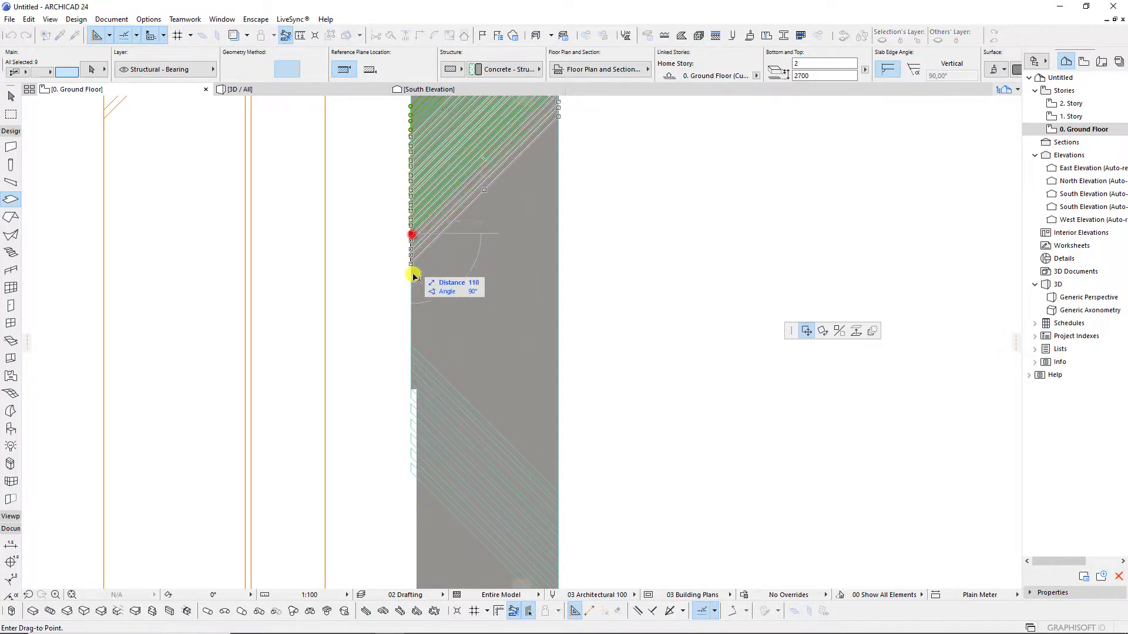
{"action": "left_click", "coordinate": [411, 331]}
{"action": "scroll", "coordinate": [452, 329], "scroll_direction": "down", "scroll_amount": 6}
{"action": "scroll", "coordinate": [535, 332], "scroll_direction": "up", "scroll_amount": 3}
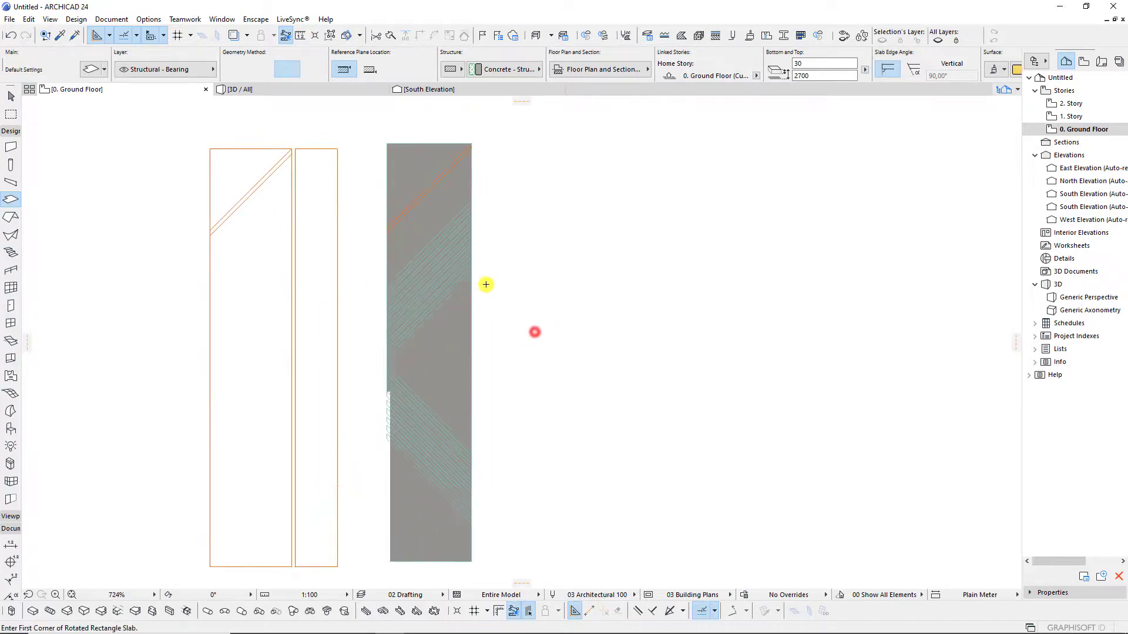
Convert all 18 slat slabs to morphs, union them into one piece, and view in 3D.
{"action": "key", "text": "ctrl+a"}
{"action": "left_click_drag", "start_coordinate": [443, 263], "coordinate": [435, 427]}
{"action": "middle_click_drag", "start_coordinate": [520, 387], "coordinate": [564, 368]}
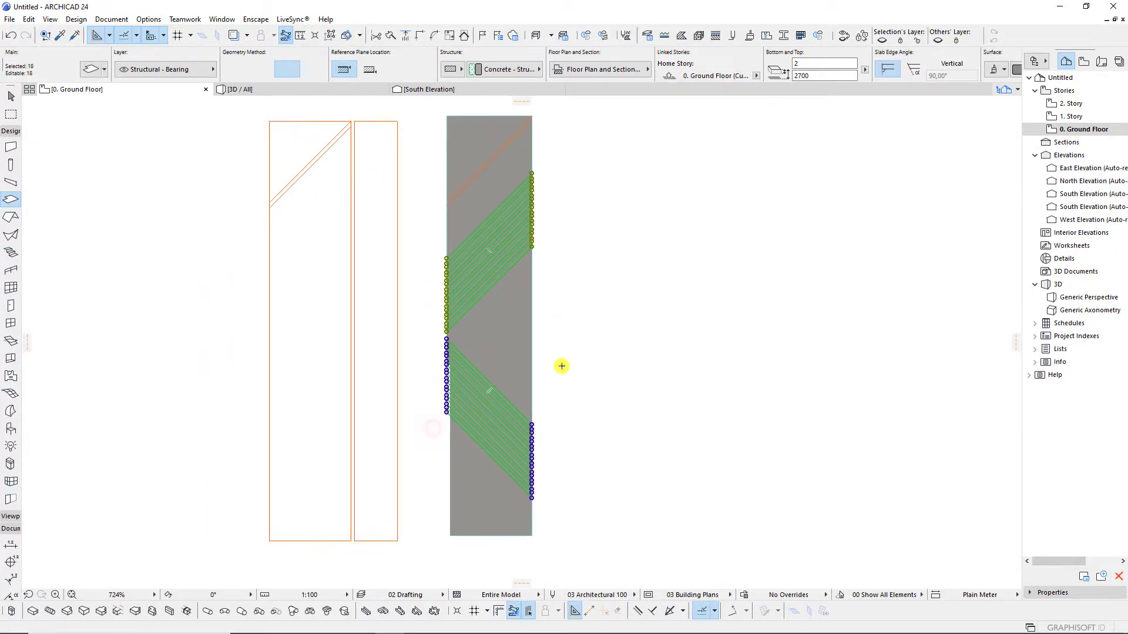
{"action": "right_click", "coordinate": [564, 369]}
{"action": "left_click", "coordinate": [596, 246]}
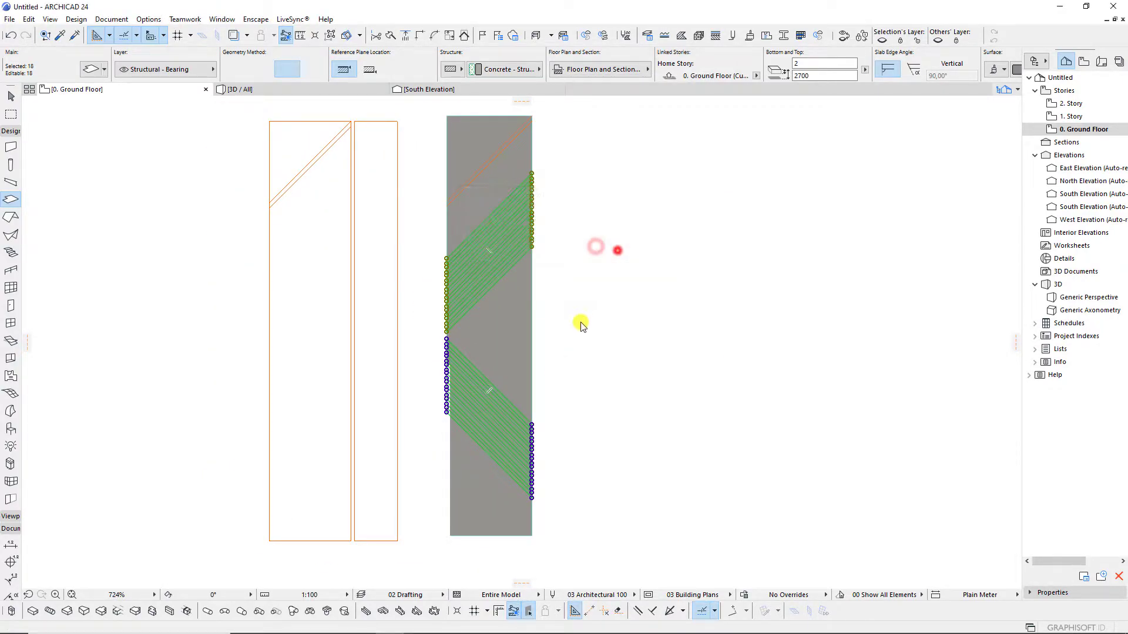
{"action": "right_click", "coordinate": [572, 306]}
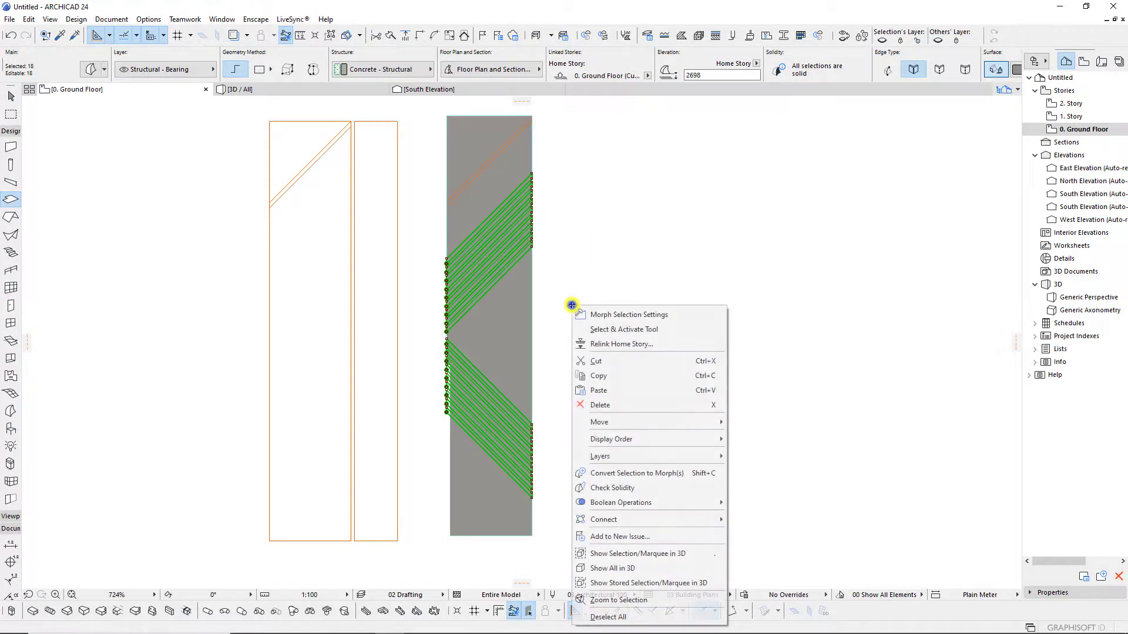
{"action": "left_click", "coordinate": [741, 502]}
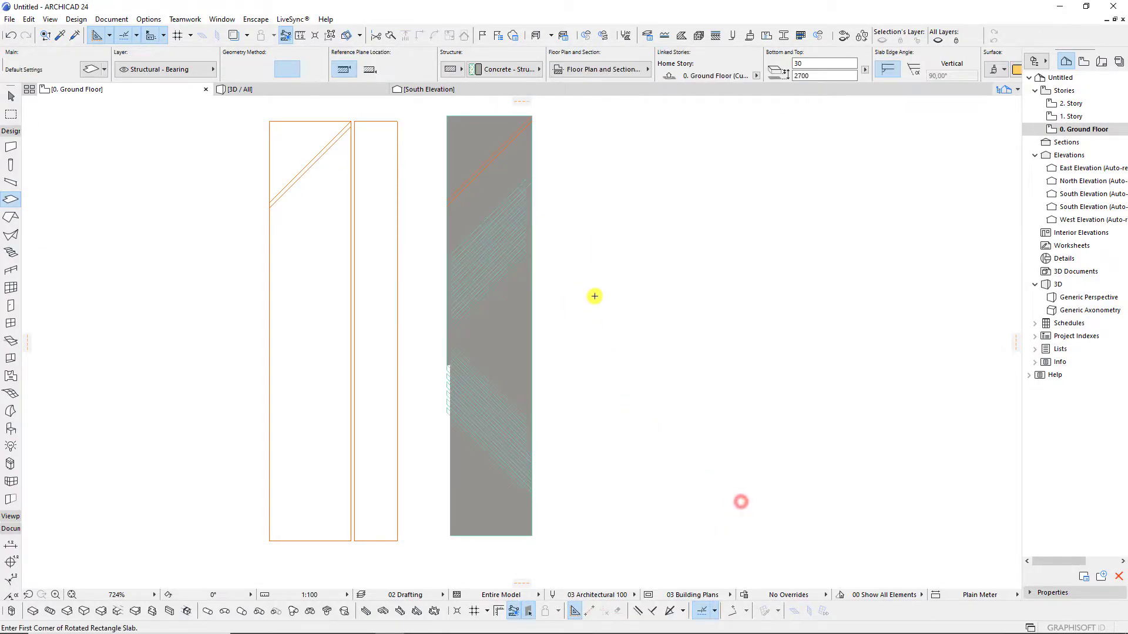
{"action": "left_click", "coordinate": [314, 89]}
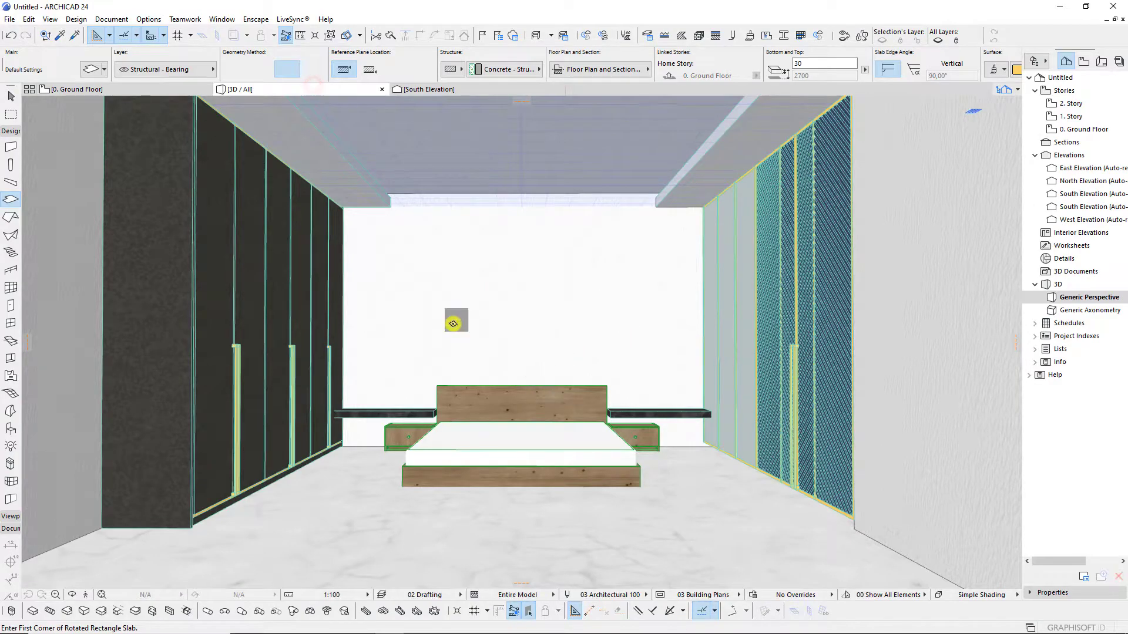
Lower the chevron slat piece in the 3D view.
{"action": "scroll", "coordinate": [453, 323], "scroll_direction": "down", "scroll_amount": 5}
{"action": "mouse_move", "coordinate": [688, 315]}
{"action": "middle_mouse_down", "text": "shift"}
{"action": "mouse_move", "coordinate": [405, 458]}
{"action": "mouse_move", "coordinate": [612, 275]}
{"action": "mouse_move", "coordinate": [318, 393]}
{"action": "middle_mouse_up", "text": "shift"}
{"action": "scroll", "coordinate": [380, 350], "scroll_direction": "up", "scroll_amount": 3}
{"action": "mouse_move", "coordinate": [366, 350]}
{"action": "middle_mouse_down", "text": "shift"}
{"action": "mouse_move", "coordinate": [365, 328]}
{"action": "mouse_move", "coordinate": [441, 295]}
{"action": "mouse_move", "coordinate": [452, 304]}
{"action": "middle_mouse_up", "text": "shift"}
{"action": "scroll", "coordinate": [452, 304], "scroll_direction": "up", "scroll_amount": 1}
{"action": "scroll", "coordinate": [452, 303], "scroll_direction": "up", "scroll_amount": 2}
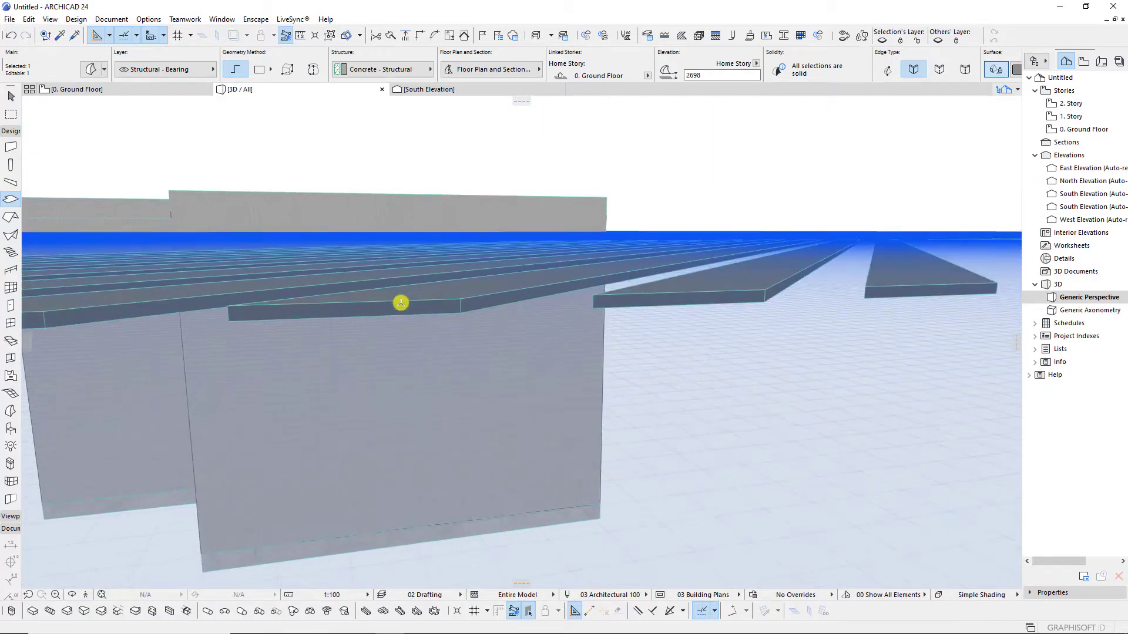
{"action": "scroll", "coordinate": [452, 304], "scroll_direction": "up", "scroll_amount": 2}
{"action": "mouse_move", "coordinate": [453, 322]}
{"action": "middle_mouse_down", "text": "shift"}
{"action": "mouse_move", "coordinate": [453, 275]}
{"action": "mouse_move", "coordinate": [411, 202]}
{"action": "mouse_move", "coordinate": [430, 203]}
{"action": "middle_mouse_up", "text": "shift"}
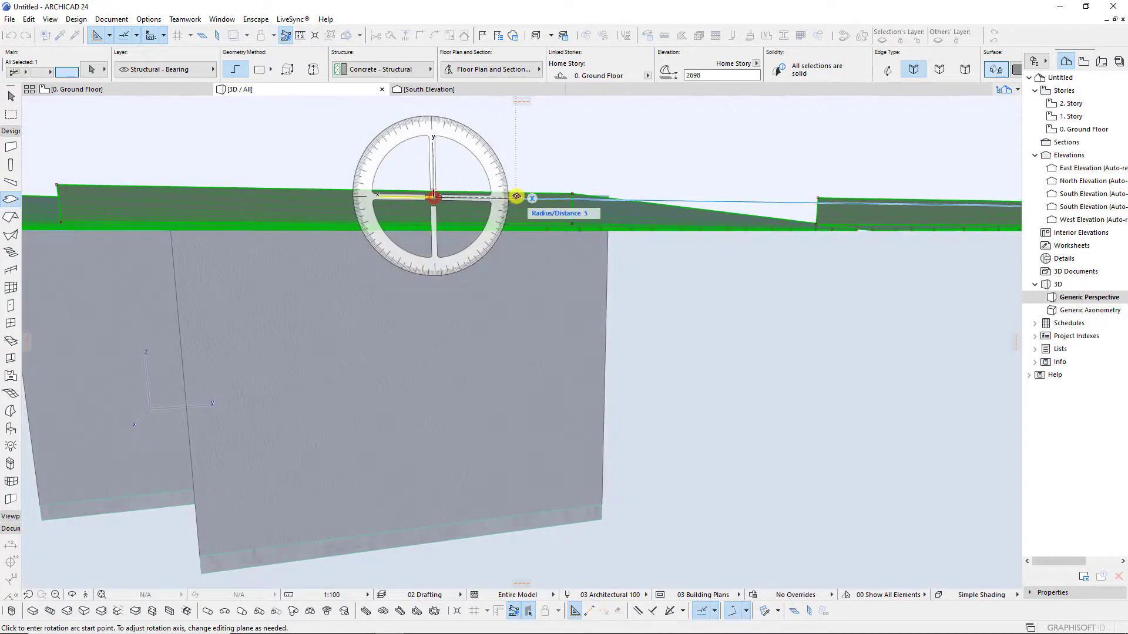
{"action": "mouse_move", "coordinate": [516, 194]}
{"action": "middle_mouse_down", "text": "shift"}
{"action": "mouse_move", "coordinate": [441, 121]}
{"action": "mouse_move", "coordinate": [431, 126]}
{"action": "mouse_move", "coordinate": [536, 304]}
{"action": "mouse_move", "coordinate": [479, 340]}
{"action": "mouse_move", "coordinate": [643, 330]}
{"action": "middle_mouse_up", "text": "shift"}
{"action": "key", "text": "ctrl+d"}
{"action": "left_click", "coordinate": [539, 308]}
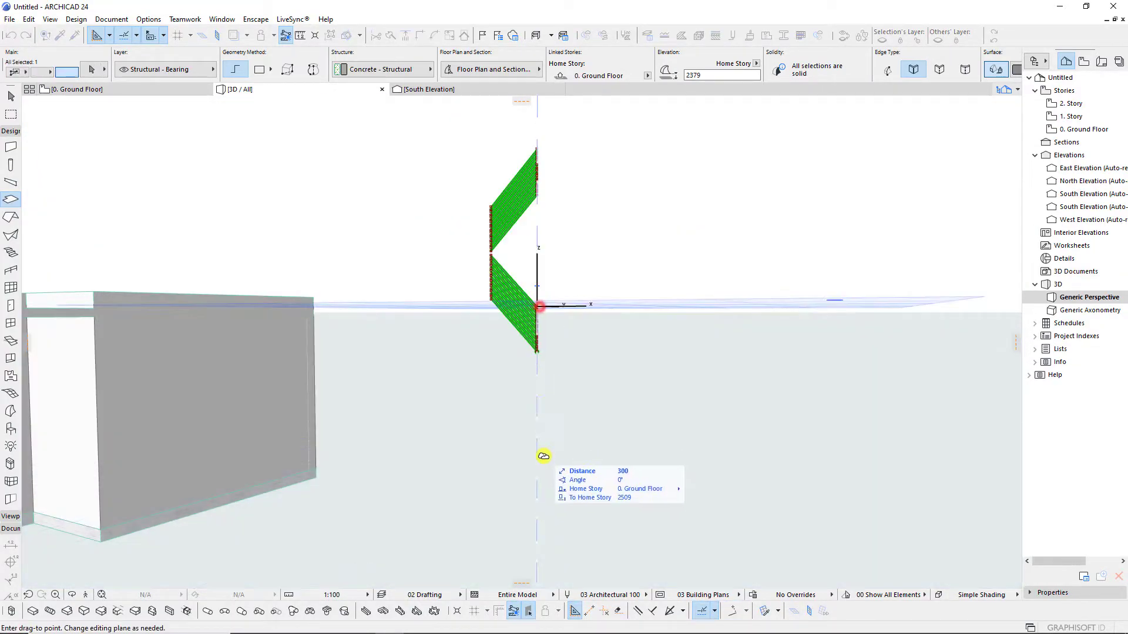
{"action": "left_click", "coordinate": [535, 476]}
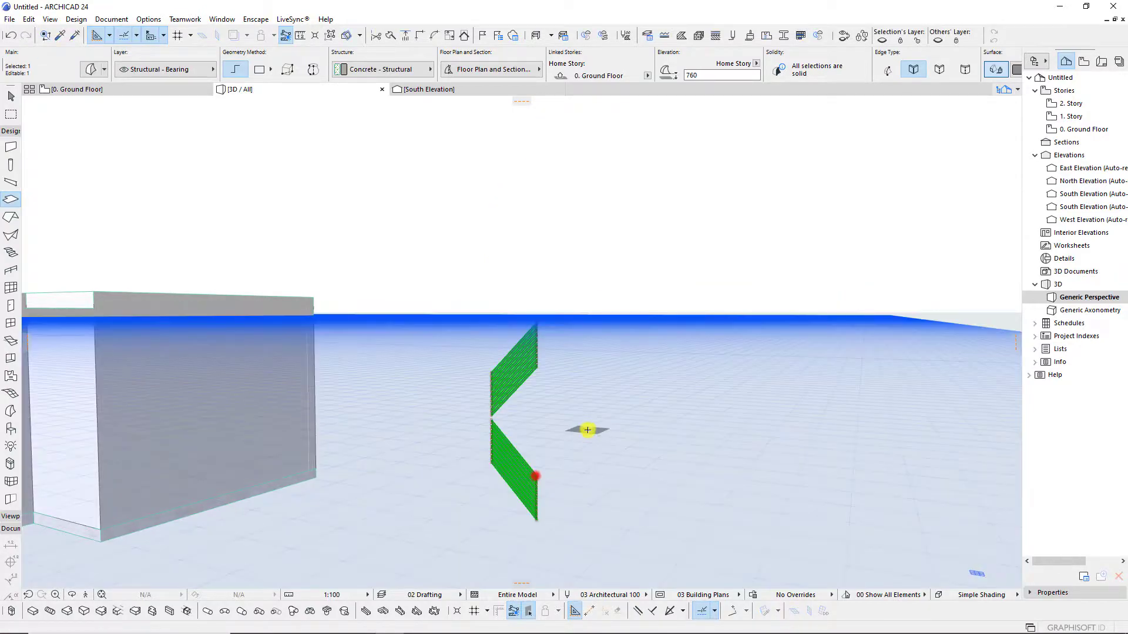
Rotate the slat piece in plan so it stands upright on the first wardrobe door.
{"action": "key", "text": "F2"}
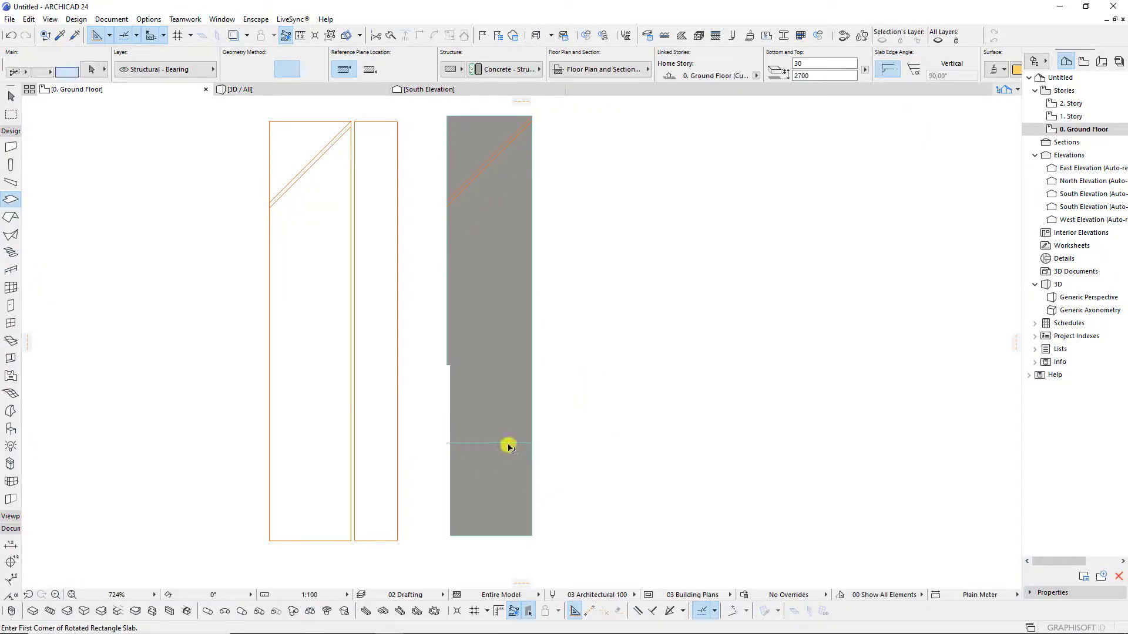
{"action": "scroll", "coordinate": [448, 447], "scroll_direction": "up", "scroll_amount": 5}
{"action": "scroll", "coordinate": [443, 411], "scroll_direction": "up", "scroll_amount": 5}
{"action": "scroll", "coordinate": [385, 350], "scroll_direction": "up", "scroll_amount": 4}
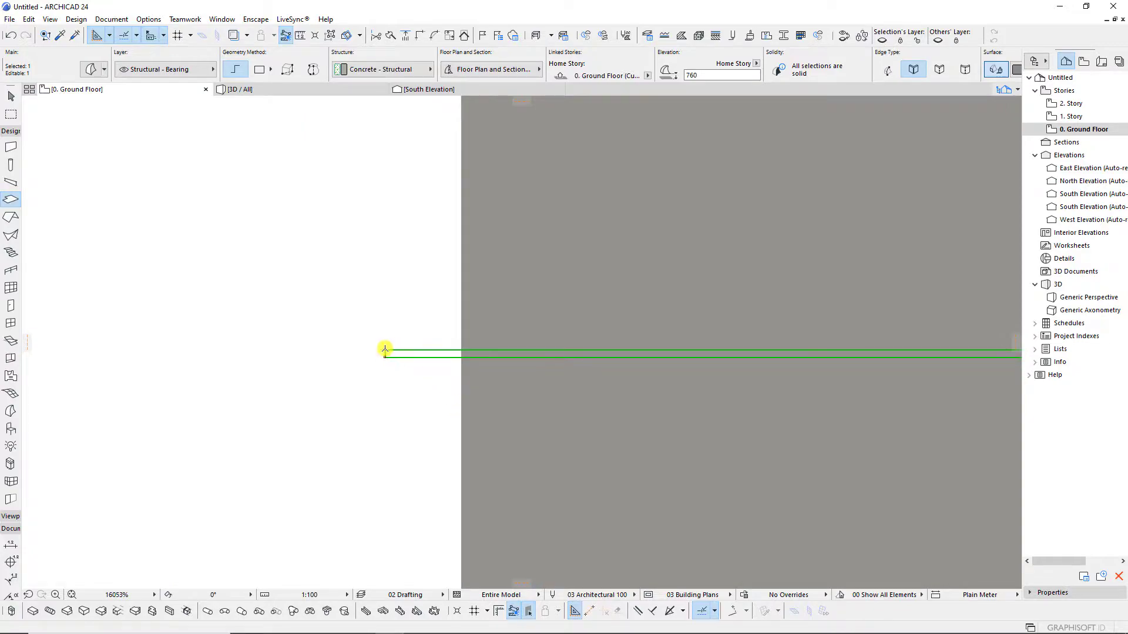
{"action": "left_click", "coordinate": [385, 350]}
{"action": "scroll", "coordinate": [629, 340], "scroll_direction": "down", "scroll_amount": 3}
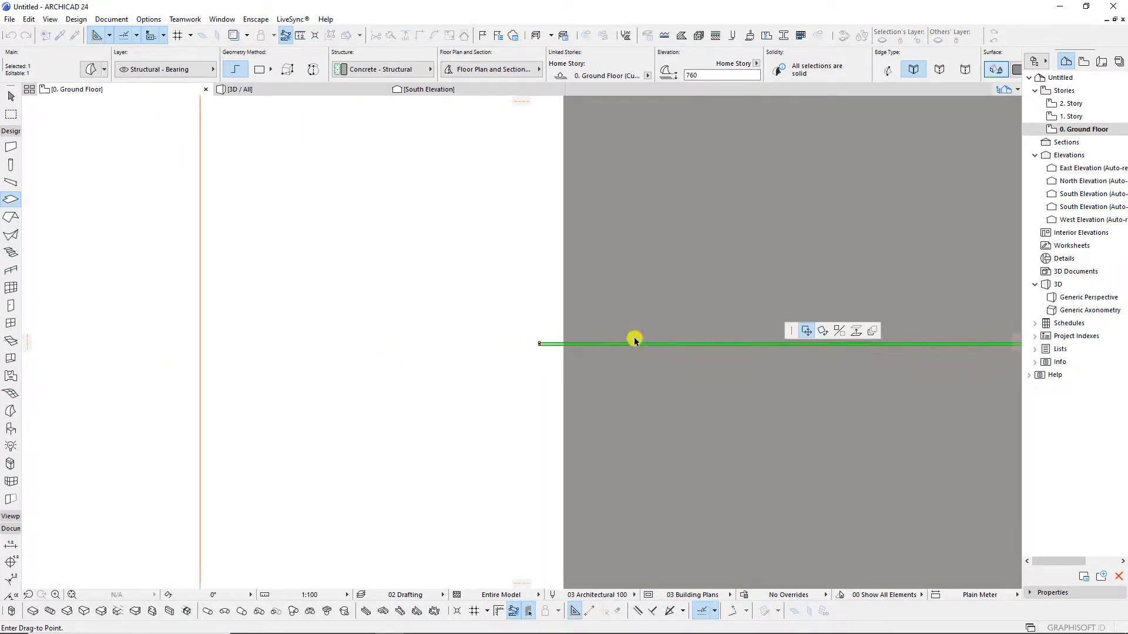
{"action": "scroll", "coordinate": [649, 347], "scroll_direction": "down", "scroll_amount": 5}
{"action": "scroll", "coordinate": [649, 347], "scroll_direction": "down", "scroll_amount": 2}
{"action": "scroll", "coordinate": [344, 412], "scroll_direction": "up", "scroll_amount": 3}
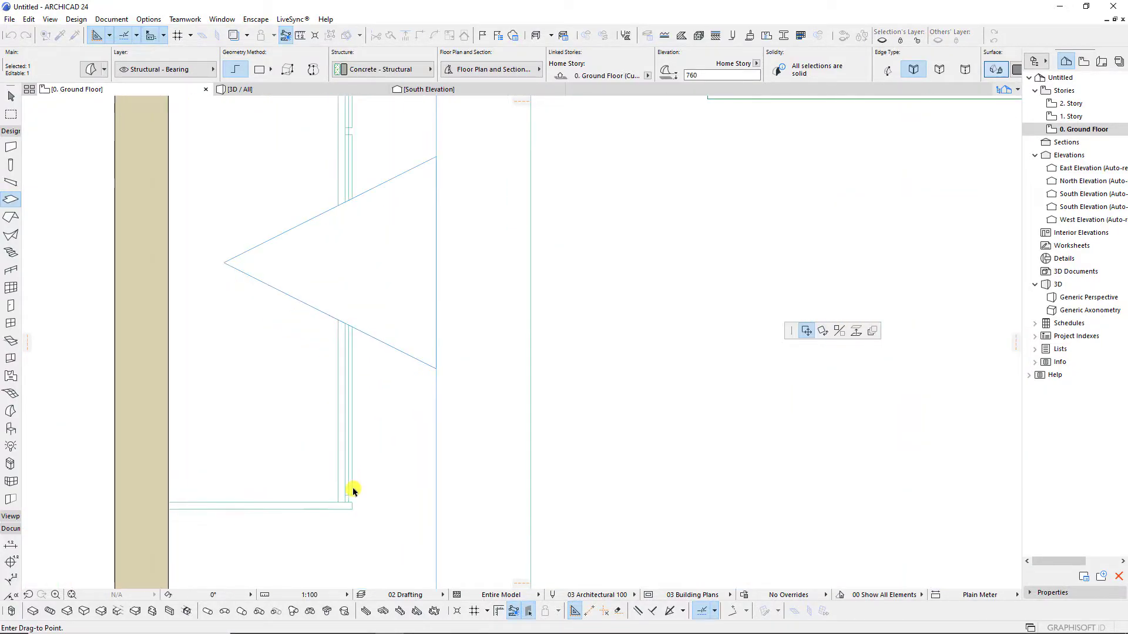
{"action": "scroll", "coordinate": [353, 492], "scroll_direction": "up", "scroll_amount": 3}
{"action": "scroll", "coordinate": [350, 500], "scroll_direction": "up", "scroll_amount": 2}
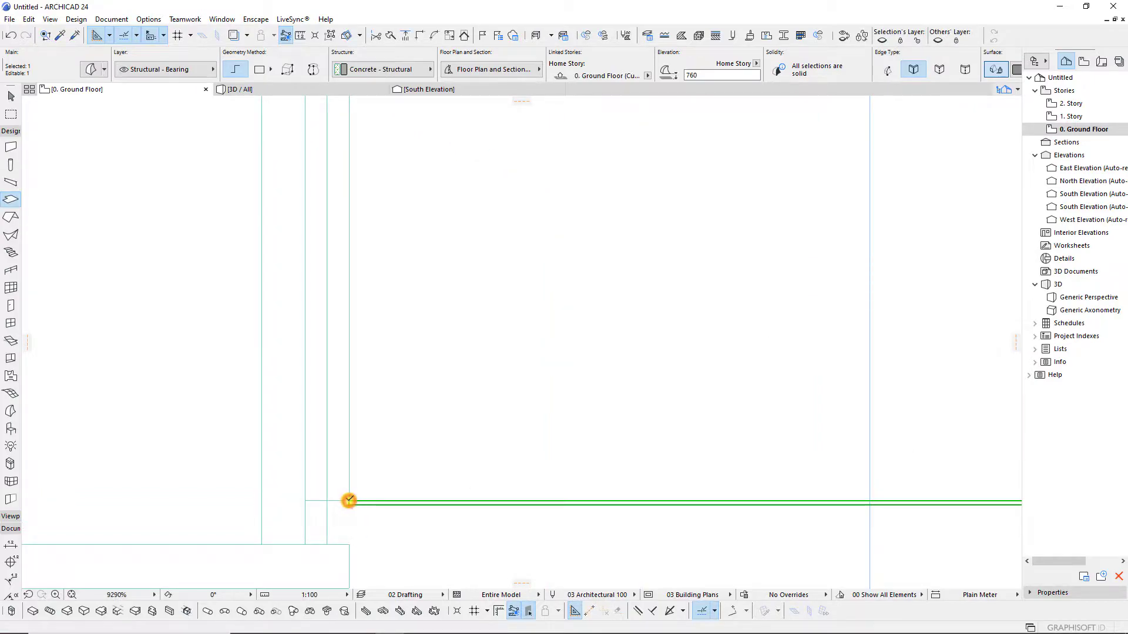
{"action": "left_click", "coordinate": [344, 337]}
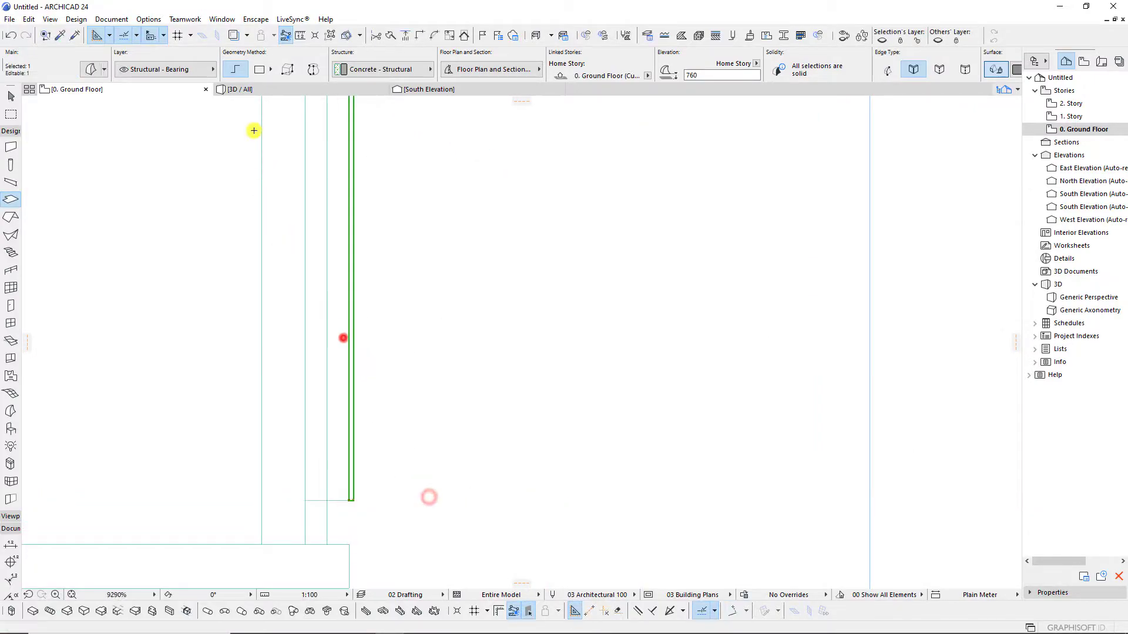
Check the upright slat panel in 3D, then return to the ground floor plan.
{"action": "left_click", "coordinate": [265, 89]}
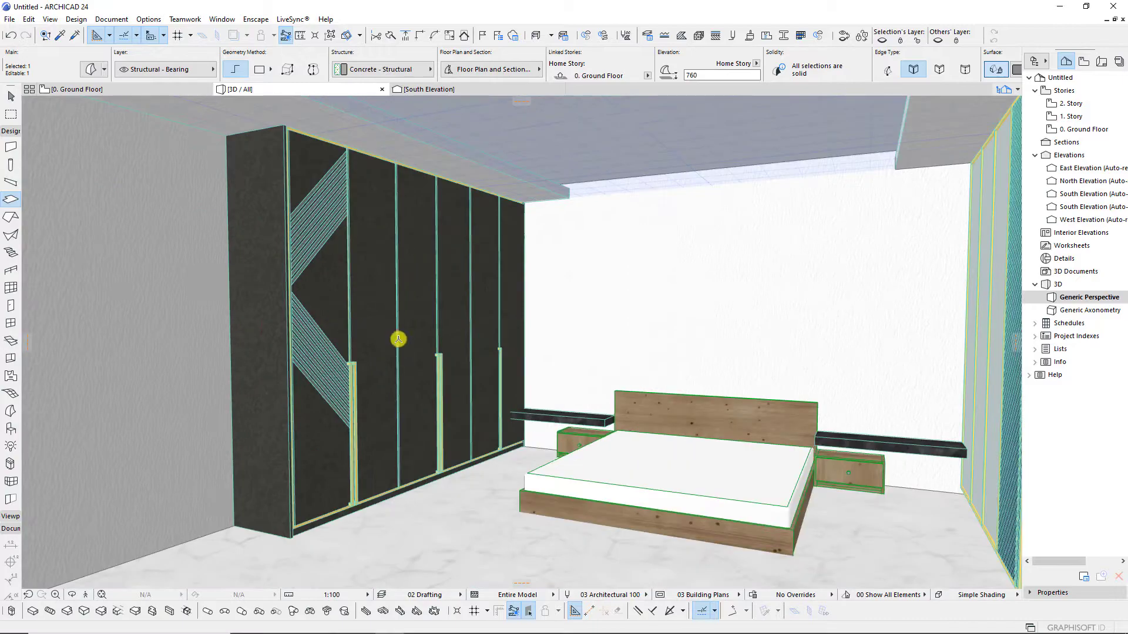
{"action": "scroll", "coordinate": [346, 358], "scroll_direction": "up", "scroll_amount": 3}
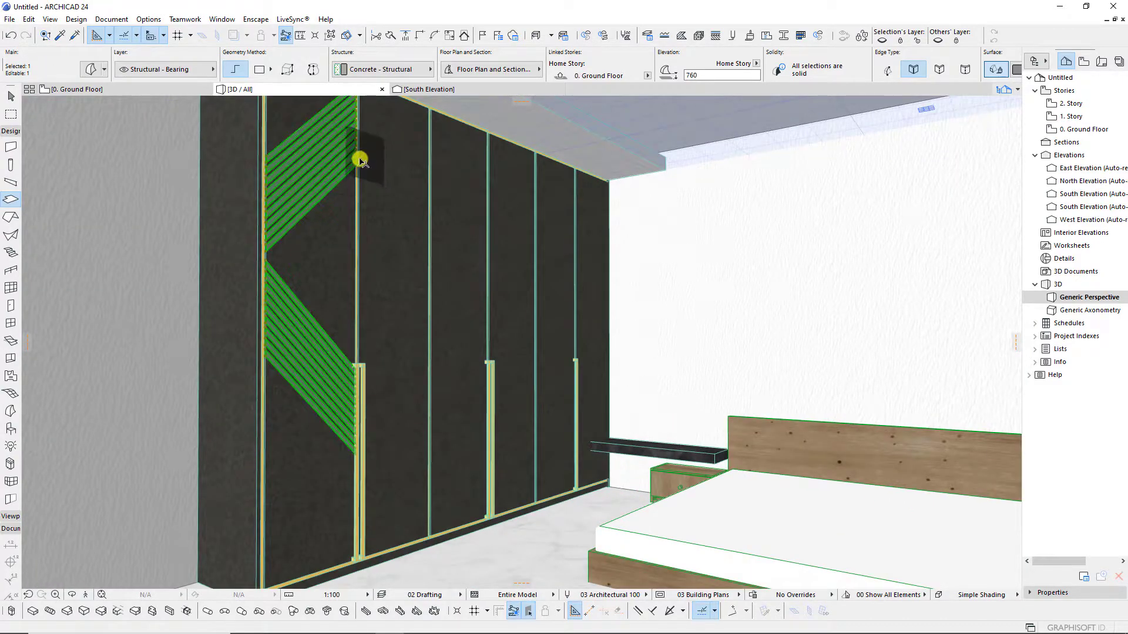
{"action": "left_click", "coordinate": [360, 160]}
{"action": "left_click", "coordinate": [353, 185]}
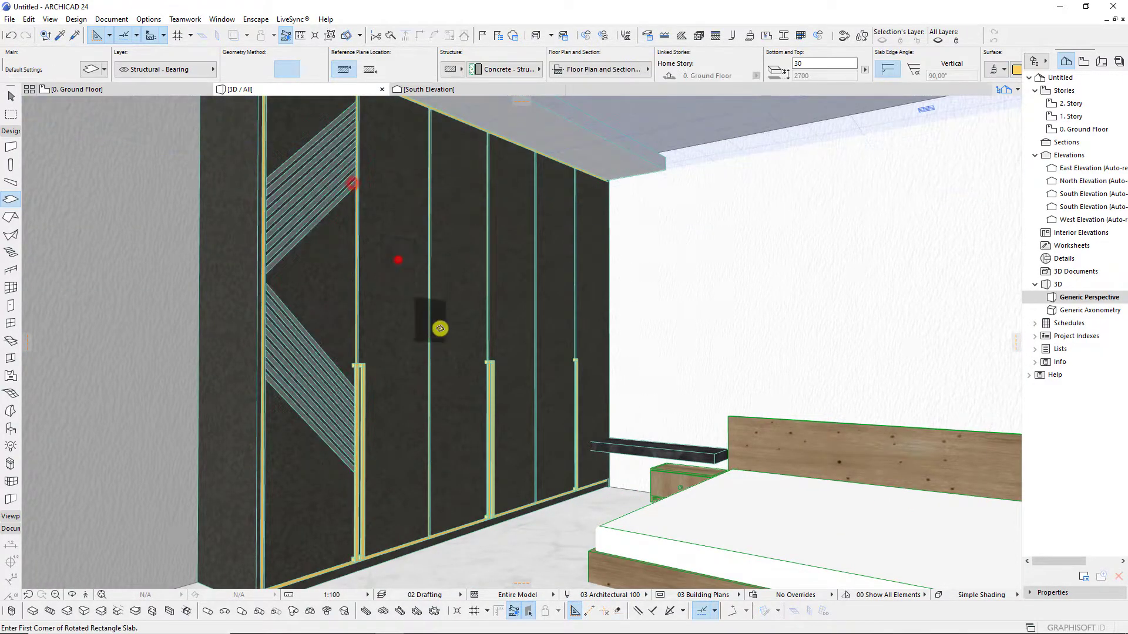
{"action": "scroll", "coordinate": [440, 329], "scroll_direction": "down", "scroll_amount": 5}
{"action": "key", "text": "F2"}
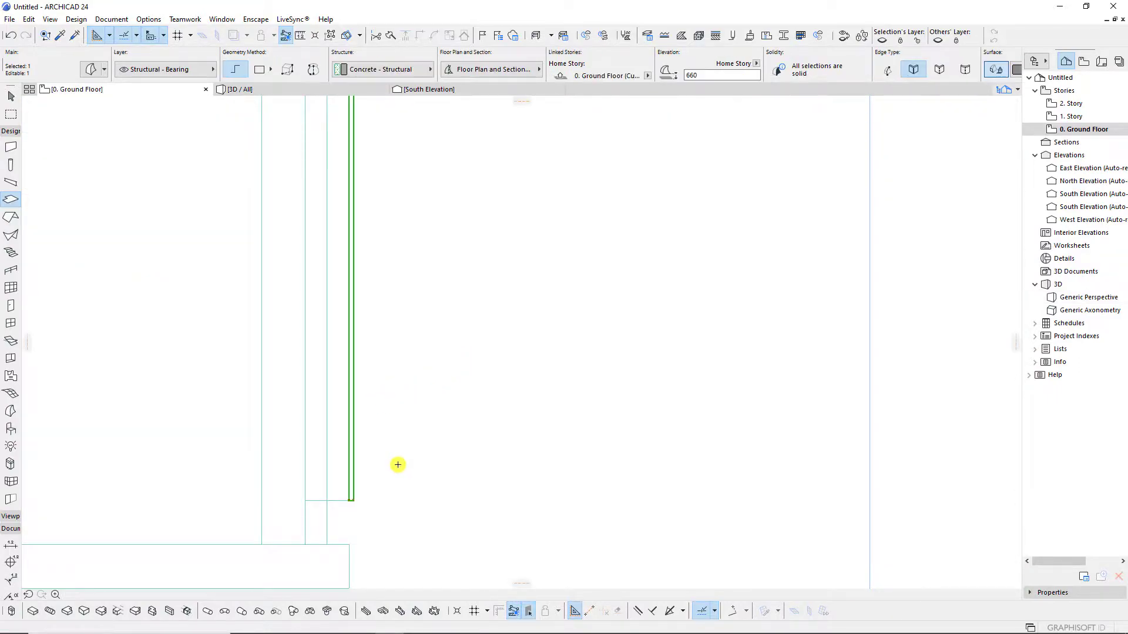
Move the South Elevation marker out of the way of the wardrobe.
{"action": "scroll", "coordinate": [413, 280], "scroll_direction": "down", "scroll_amount": 5}
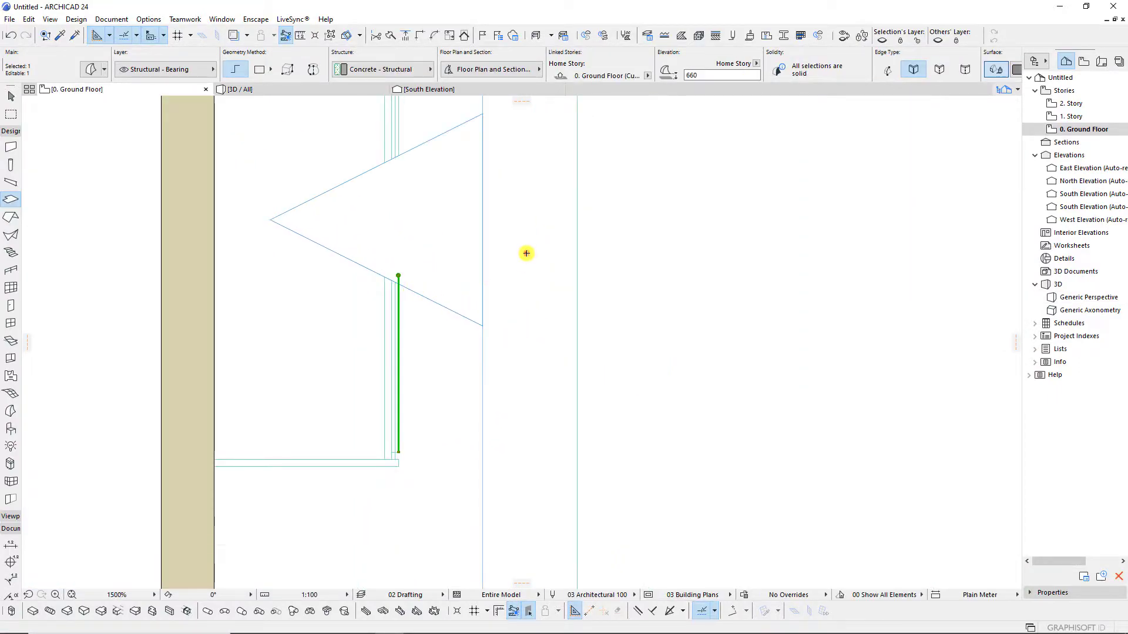
{"action": "left_click", "coordinate": [527, 252]}
{"action": "left_click", "coordinate": [483, 245]}
{"action": "left_click_drag", "start_coordinate": [447, 238], "coordinate": [765, 239]}
{"action": "left_click", "coordinate": [431, 341]}
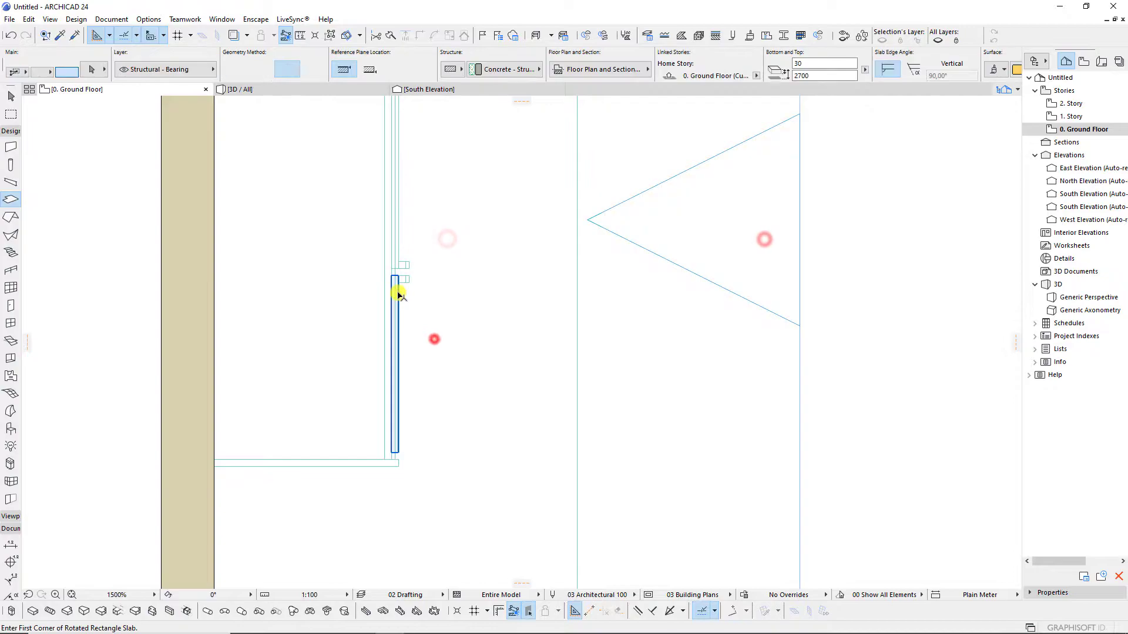
{"action": "scroll", "coordinate": [397, 285], "scroll_direction": "up", "scroll_amount": 10}
Mirror copies of the chevron slat panel across the first wardrobe door joints.
{"action": "left_click", "coordinate": [402, 245]}
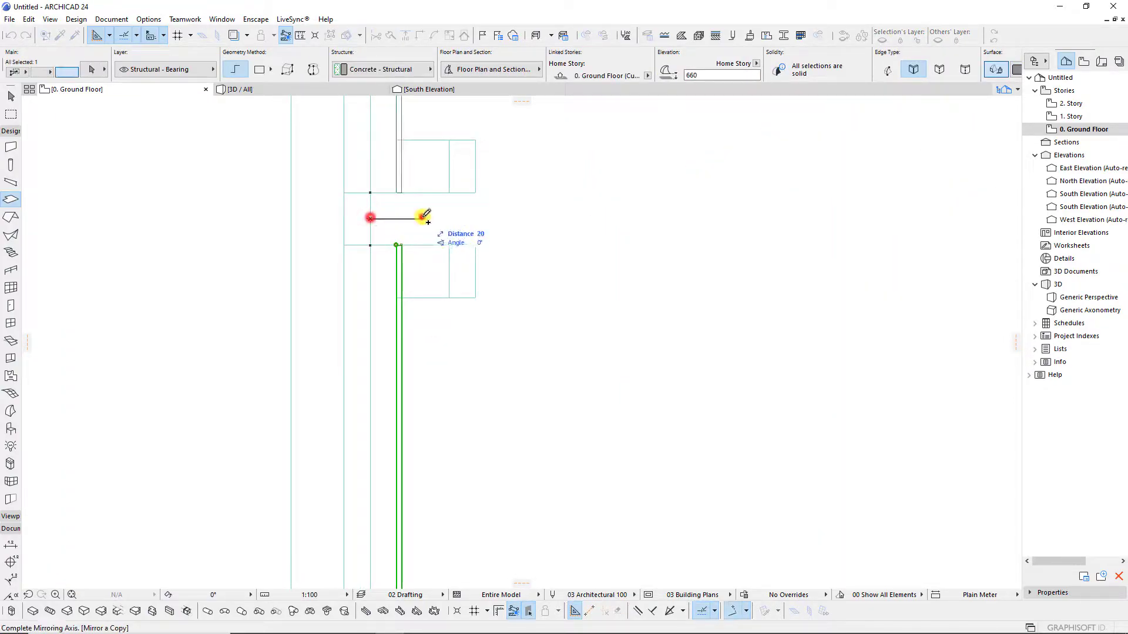
{"action": "left_click", "coordinate": [424, 218]}
{"action": "scroll", "coordinate": [378, 365], "scroll_direction": "up", "scroll_amount": 3}
{"action": "scroll", "coordinate": [390, 182], "scroll_direction": "up", "scroll_amount": 2}
{"action": "scroll", "coordinate": [391, 183], "scroll_direction": "up", "scroll_amount": 2}
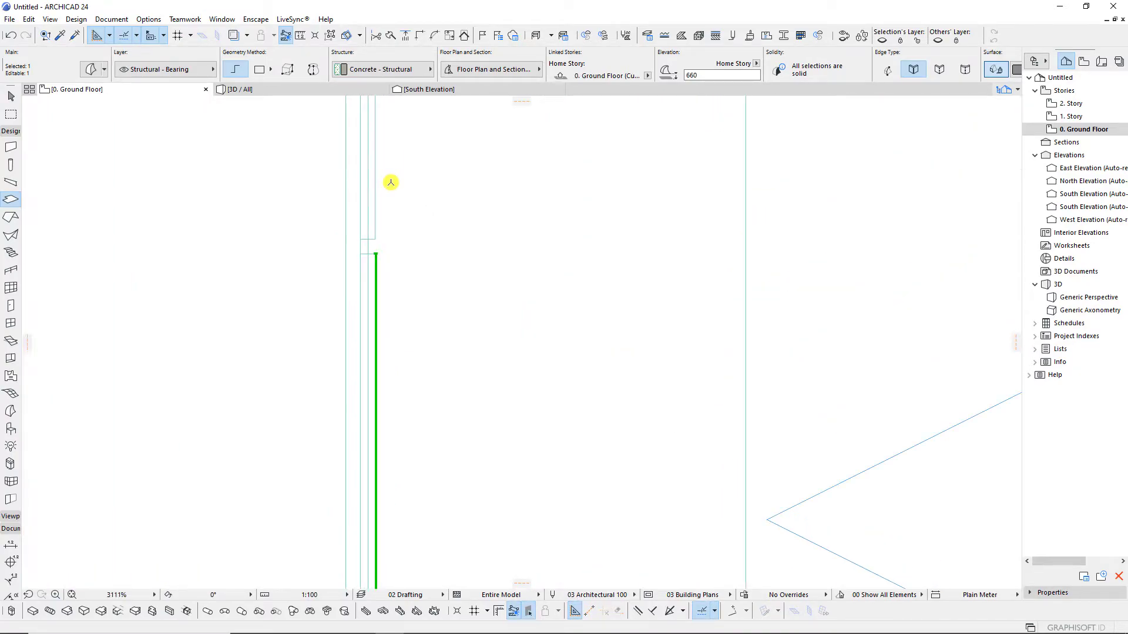
{"action": "key", "text": "ctrl+alt+m"}
{"action": "scroll", "coordinate": [364, 246], "scroll_direction": "up", "scroll_amount": 2}
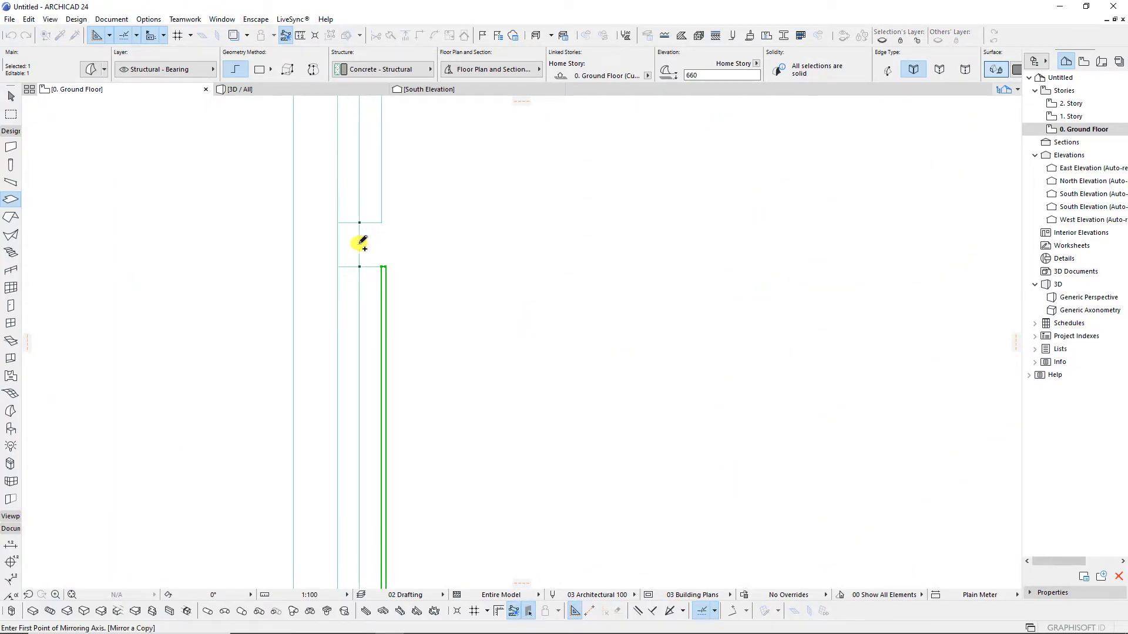
{"action": "left_click", "coordinate": [425, 244]}
Mirror more slat panel copies along the remaining door joints and view the zigzag in 3D.
{"action": "scroll", "coordinate": [373, 292], "scroll_direction": "down", "scroll_amount": 3}
{"action": "scroll", "coordinate": [371, 222], "scroll_direction": "up", "scroll_amount": 1}
{"action": "scroll", "coordinate": [374, 344], "scroll_direction": "up", "scroll_amount": 1}
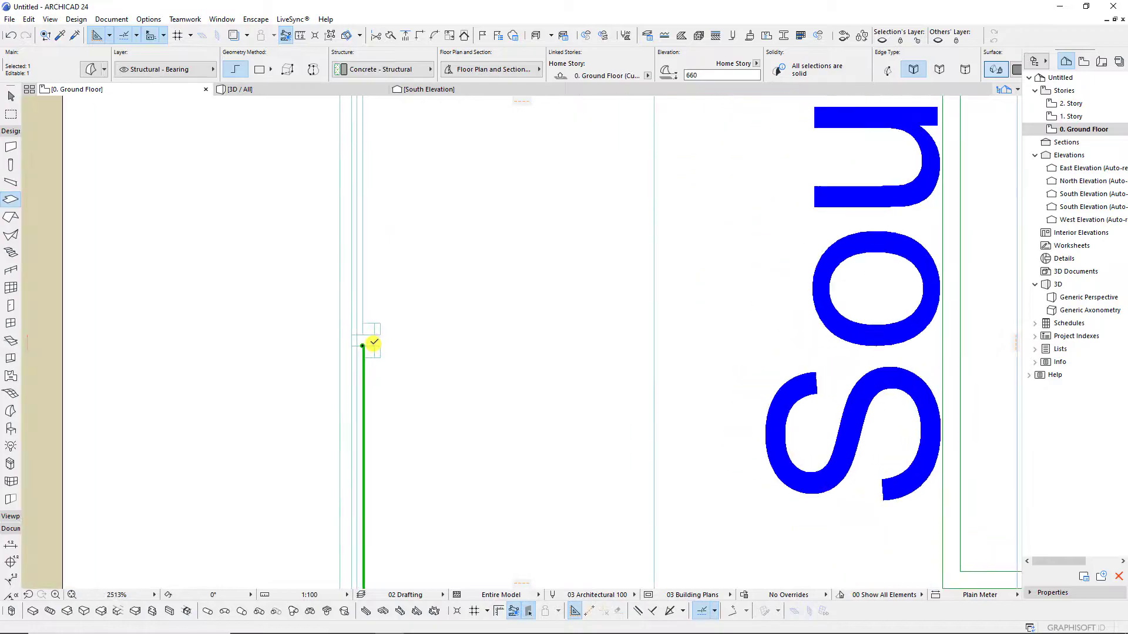
{"action": "scroll", "coordinate": [374, 343], "scroll_direction": "up", "scroll_amount": 1}
{"action": "key", "text": "ctrl+m"}
{"action": "scroll", "coordinate": [330, 428], "scroll_direction": "down", "scroll_amount": 2}
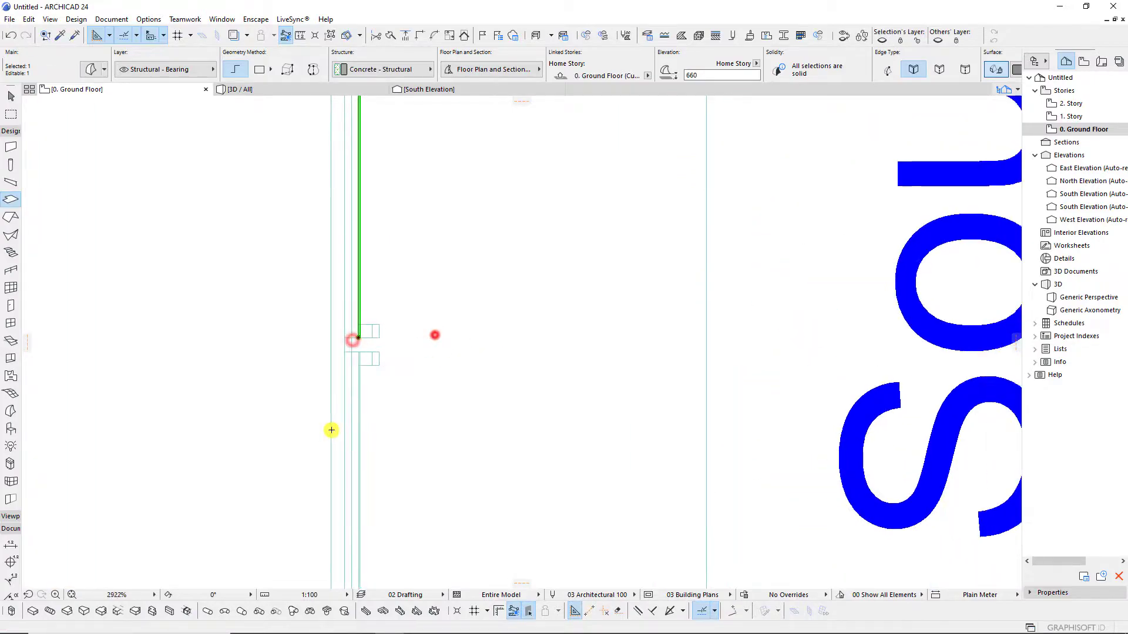
{"action": "scroll", "coordinate": [330, 322], "scroll_direction": "down", "scroll_amount": 2}
{"action": "scroll", "coordinate": [350, 365], "scroll_direction": "up", "scroll_amount": 3}
{"action": "scroll", "coordinate": [339, 353], "scroll_direction": "up", "scroll_amount": 2}
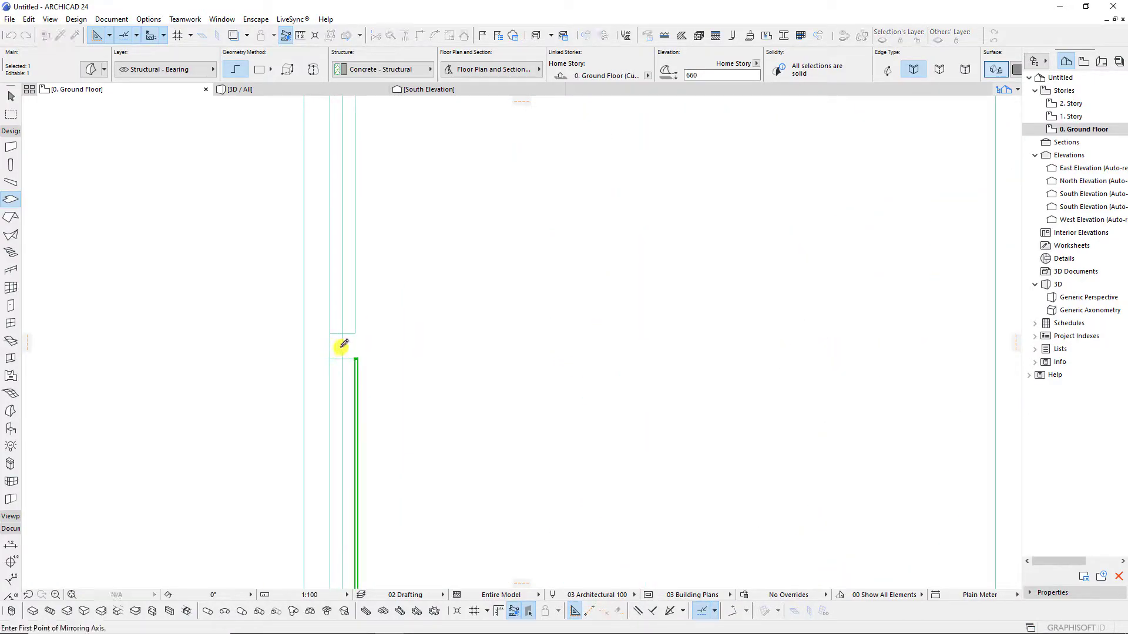
{"action": "left_click", "coordinate": [420, 337]}
{"action": "scroll", "coordinate": [355, 318], "scroll_direction": "down", "scroll_amount": 3}
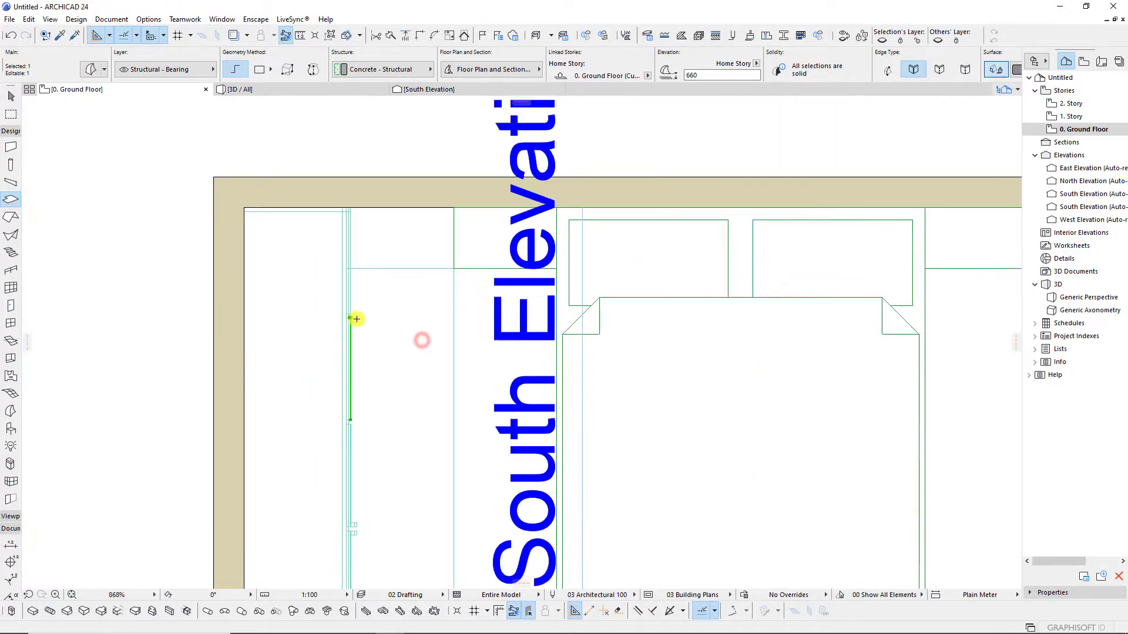
{"action": "scroll", "coordinate": [345, 315], "scroll_direction": "up", "scroll_amount": 3}
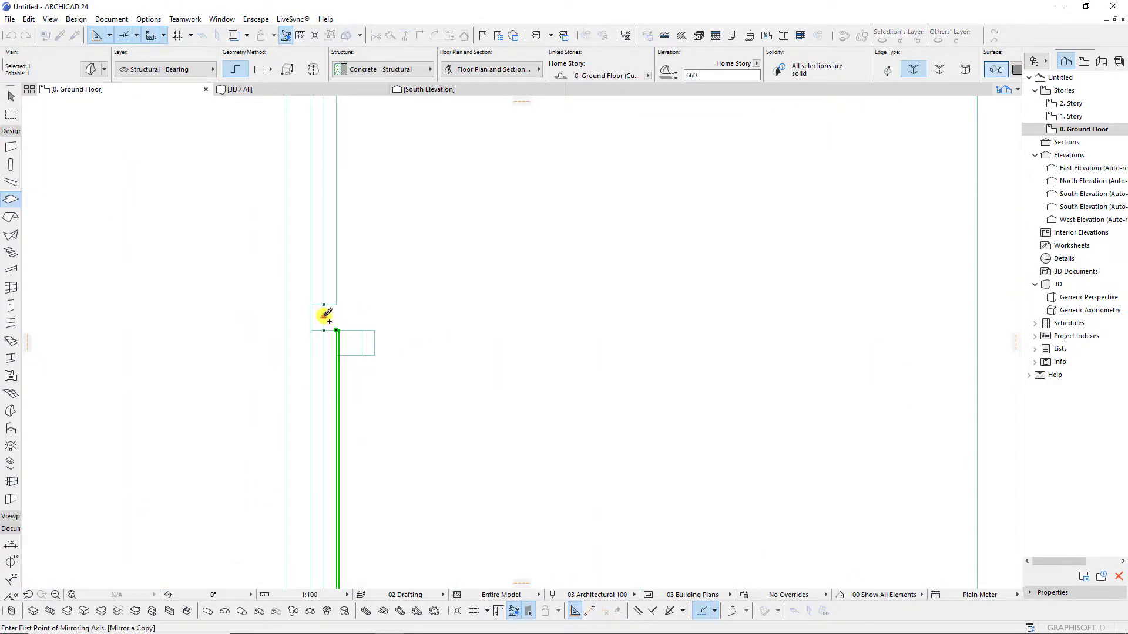
{"action": "left_click", "coordinate": [323, 315]}
{"action": "left_click", "coordinate": [383, 309]}
{"action": "left_click", "coordinate": [290, 92]}
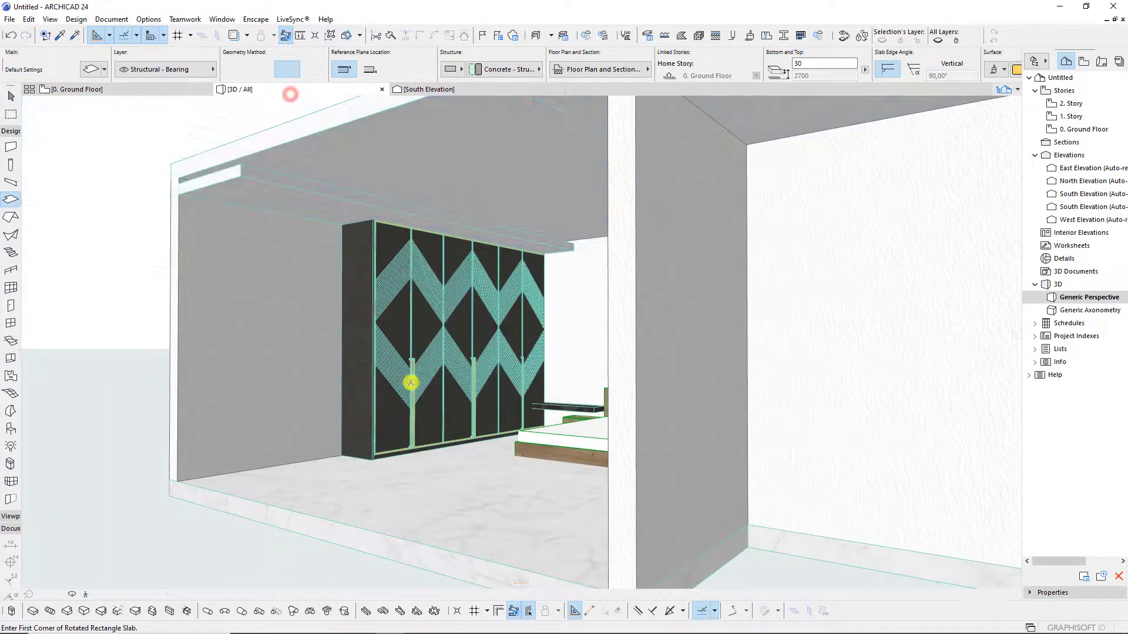
Orbit the 3D view to face the left wardrobe panels straight on.
{"action": "scroll", "coordinate": [410, 383], "scroll_direction": "down", "scroll_amount": 5}
{"action": "middle_click_drag", "start_coordinate": [503, 428], "coordinate": [490, 378], "text": "shift"}
{"action": "scroll", "coordinate": [529, 389], "scroll_direction": "up", "scroll_amount": 5}
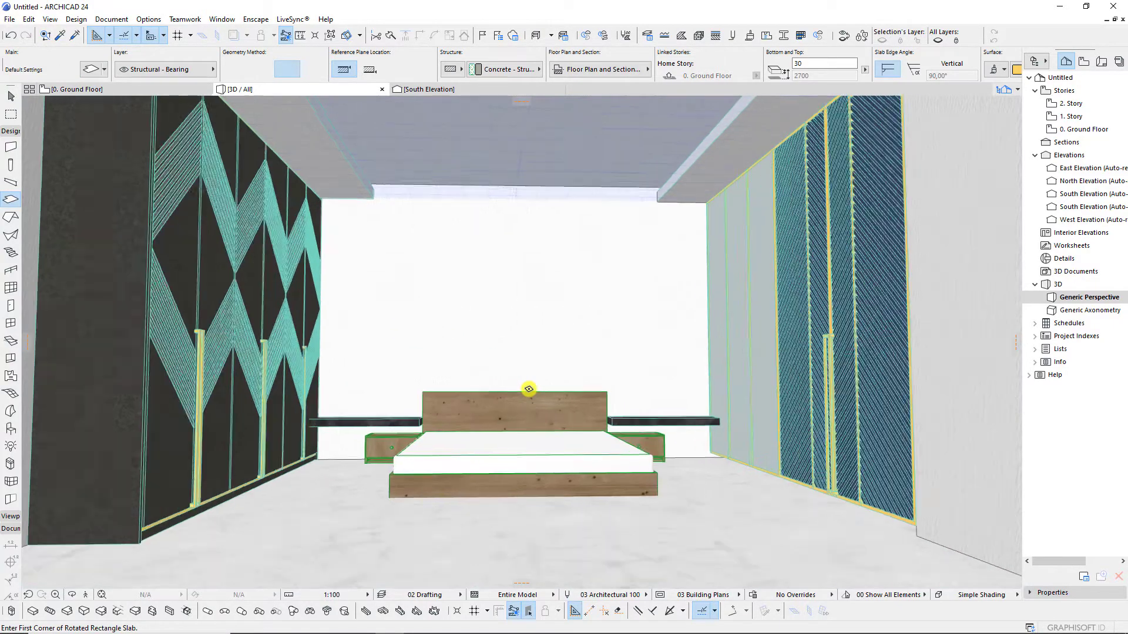
{"action": "scroll", "coordinate": [529, 389], "scroll_direction": "up", "scroll_amount": 1}
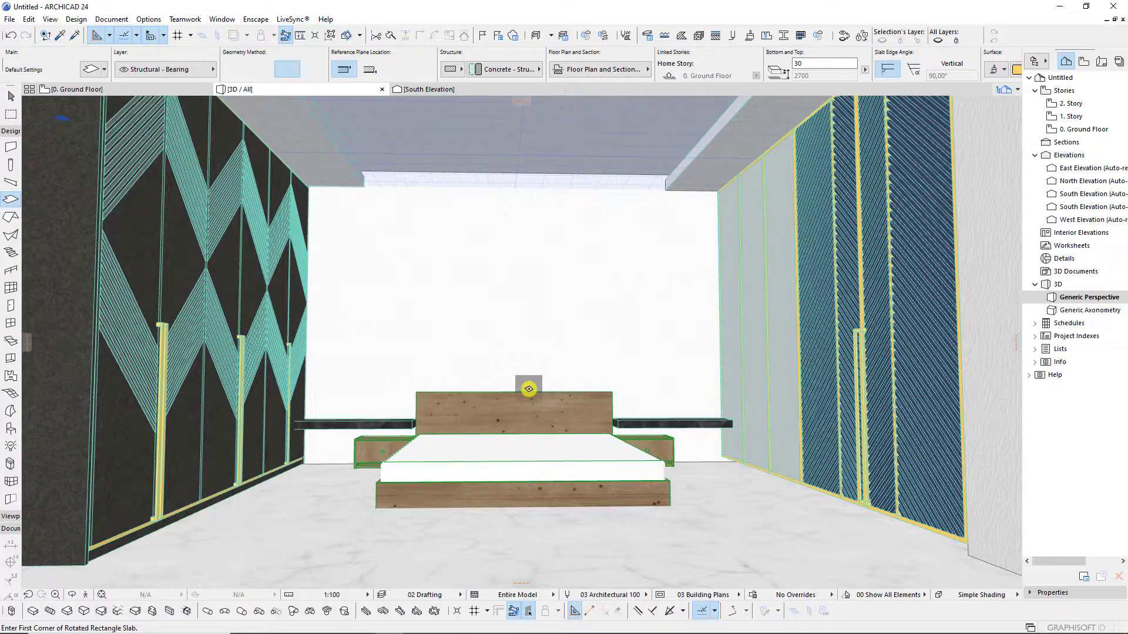
{"action": "scroll", "coordinate": [565, 393], "scroll_direction": "down", "scroll_amount": 3}
{"action": "mouse_move", "coordinate": [558, 402]}
{"action": "middle_mouse_down", "text": "shift"}
{"action": "mouse_move", "coordinate": [378, 463]}
{"action": "mouse_move", "coordinate": [189, 284]}
{"action": "middle_mouse_up", "text": "shift"}
{"action": "scroll", "coordinate": [406, 354], "scroll_direction": "up", "scroll_amount": 5}
{"action": "mouse_move", "coordinate": [405, 355]}
{"action": "middle_mouse_down", "text": "shift"}
{"action": "mouse_move", "coordinate": [181, 347]}
{"action": "mouse_move", "coordinate": [319, 357]}
{"action": "mouse_move", "coordinate": [332, 211]}
{"action": "mouse_move", "coordinate": [306, 181]}
{"action": "middle_mouse_up", "text": "shift"}
Switch to the Morph tool and place the first node at the triangular gap.
{"action": "key", "text": "m"}
{"action": "scroll", "coordinate": [364, 170], "scroll_direction": "up", "scroll_amount": 5}
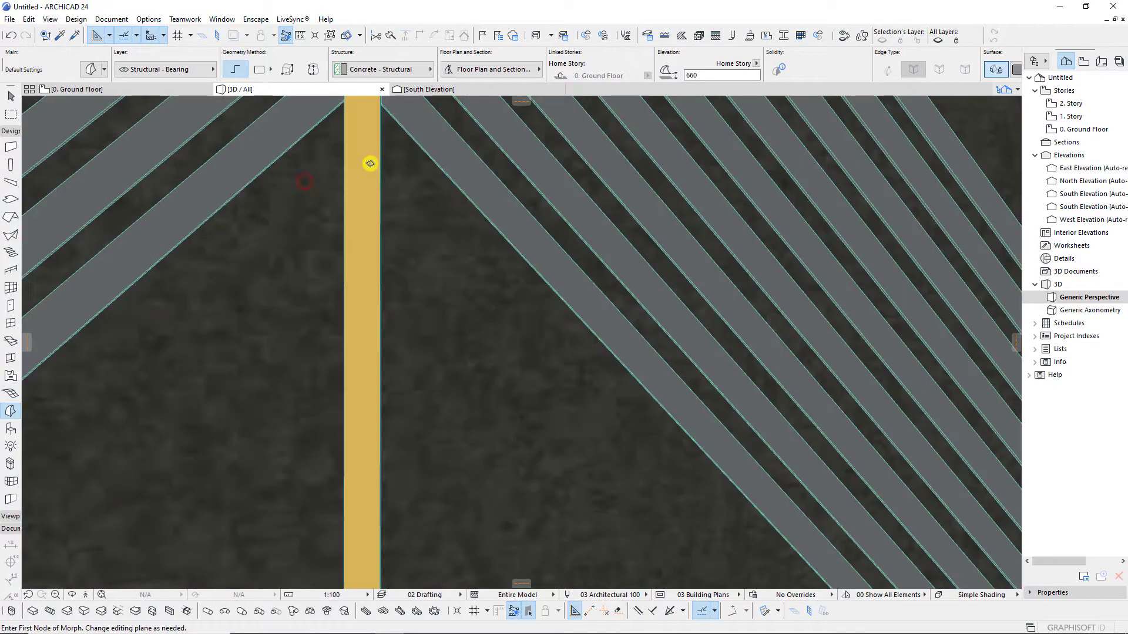
{"action": "scroll", "coordinate": [336, 107], "scroll_direction": "up", "scroll_amount": 3}
{"action": "scroll", "coordinate": [338, 106], "scroll_direction": "up", "scroll_amount": 2}
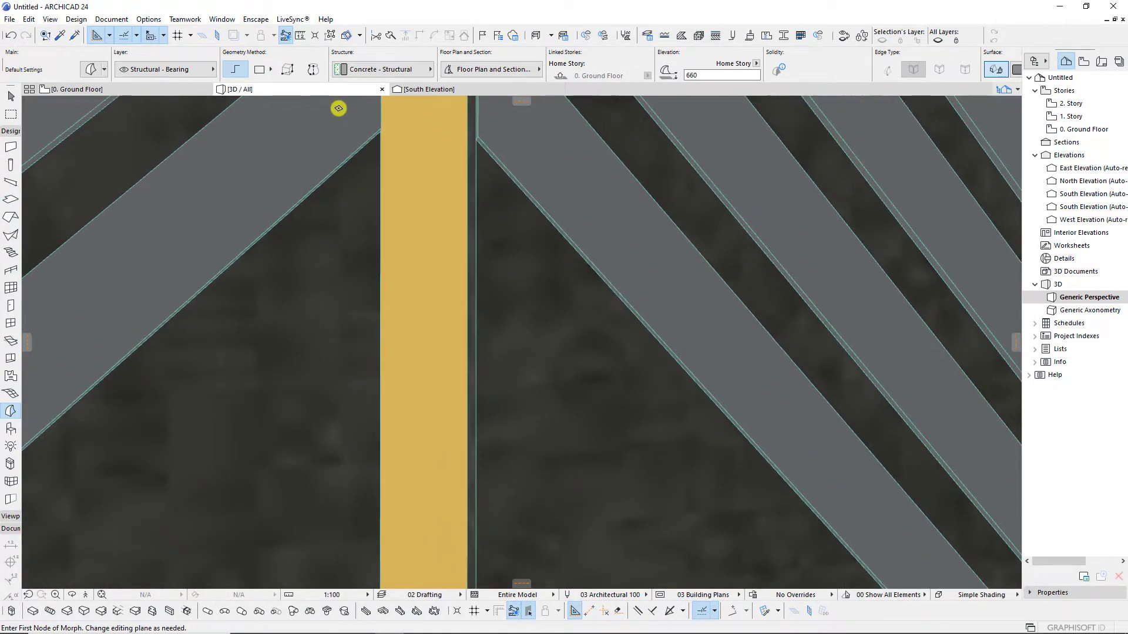
{"action": "scroll", "coordinate": [370, 141], "scroll_direction": "up", "scroll_amount": 1}
{"action": "scroll", "coordinate": [373, 140], "scroll_direction": "up", "scroll_amount": 1}
{"action": "scroll", "coordinate": [373, 140], "scroll_direction": "down", "scroll_amount": 3}
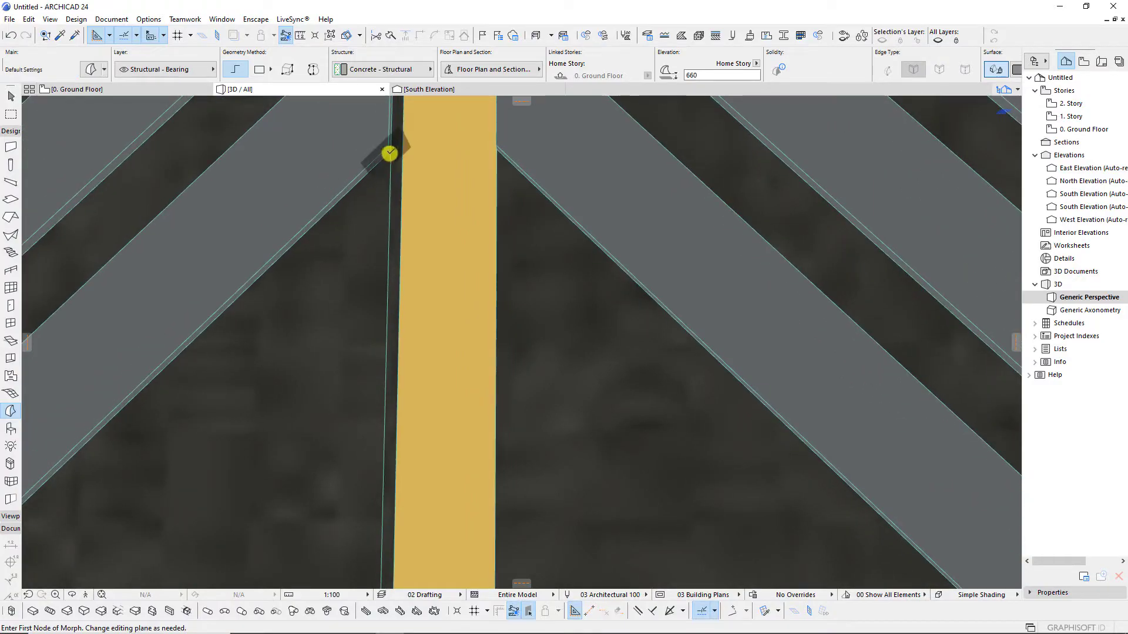
{"action": "left_click", "coordinate": [390, 153]}
Reorient the view and place the next morph node at the yellow column's base.
{"action": "scroll", "coordinate": [497, 153], "scroll_direction": "down", "scroll_amount": 2}
{"action": "scroll", "coordinate": [494, 151], "scroll_direction": "down", "scroll_amount": 2}
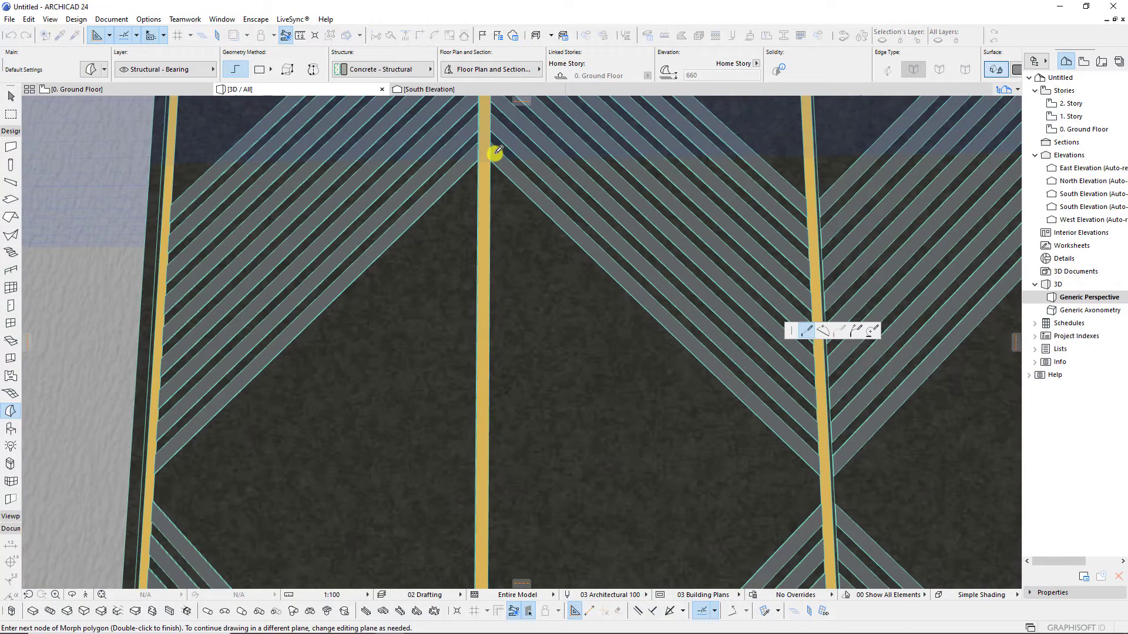
{"action": "scroll", "coordinate": [494, 151], "scroll_direction": "down", "scroll_amount": 1}
{"action": "scroll", "coordinate": [317, 254], "scroll_direction": "up", "scroll_amount": 2}
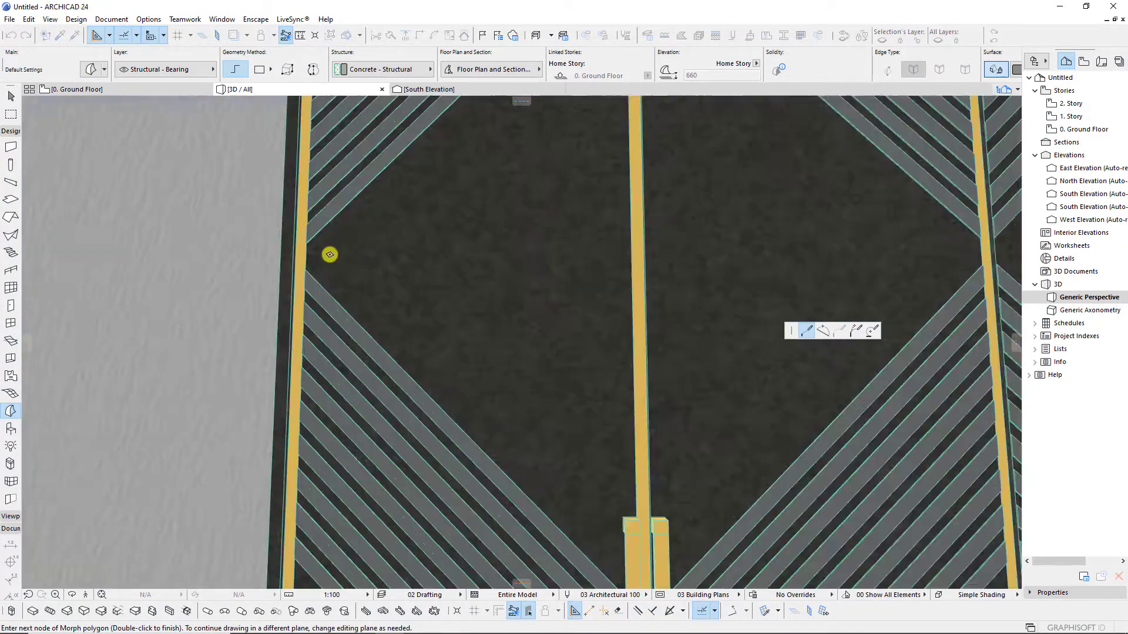
{"action": "scroll", "coordinate": [326, 253], "scroll_direction": "up", "scroll_amount": 2}
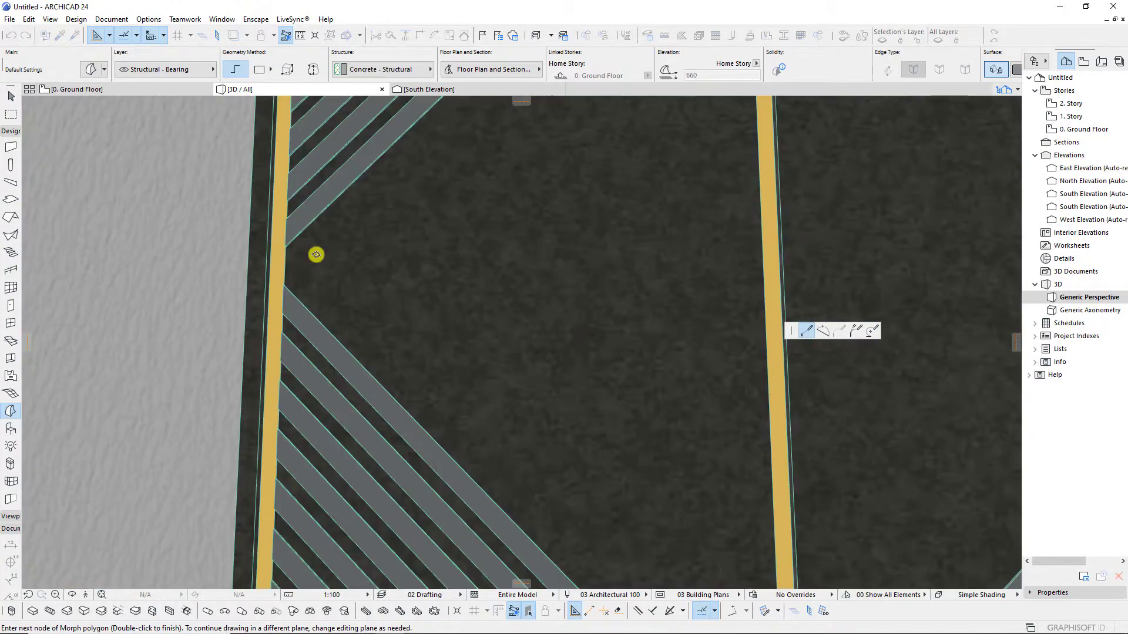
{"action": "scroll", "coordinate": [322, 249], "scroll_direction": "up", "scroll_amount": 2}
{"action": "scroll", "coordinate": [223, 194], "scroll_direction": "up", "scroll_amount": 1}
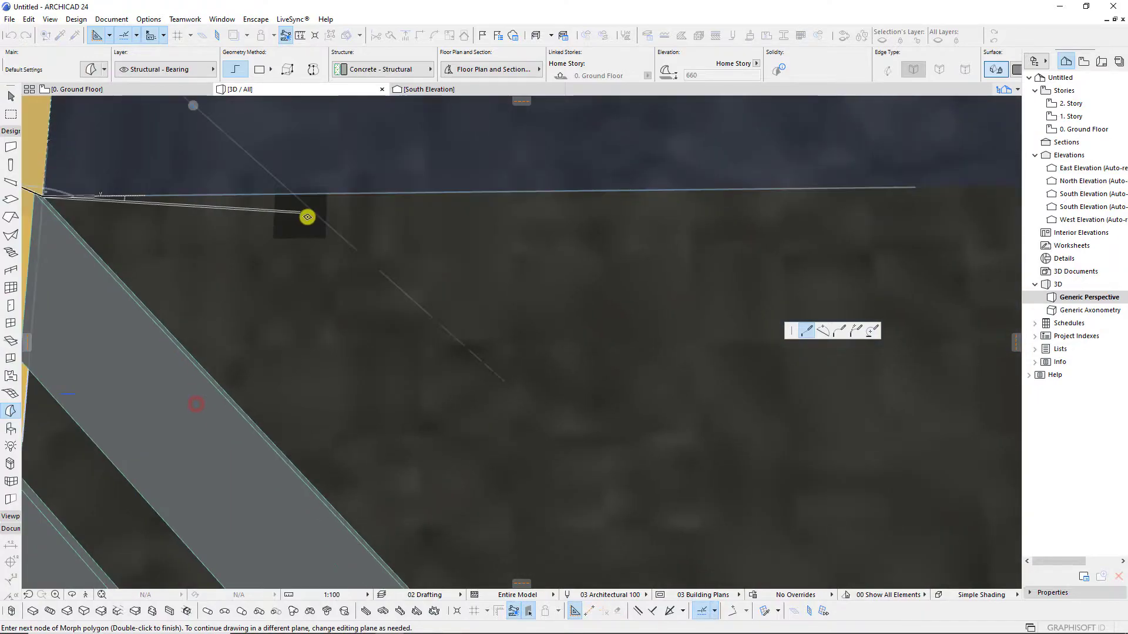
{"action": "scroll", "coordinate": [317, 203], "scroll_direction": "down", "scroll_amount": 2}
{"action": "scroll", "coordinate": [317, 204], "scroll_direction": "down", "scroll_amount": 1}
{"action": "scroll", "coordinate": [317, 202], "scroll_direction": "up", "scroll_amount": 4}
{"action": "scroll", "coordinate": [259, 302], "scroll_direction": "down", "scroll_amount": 3}
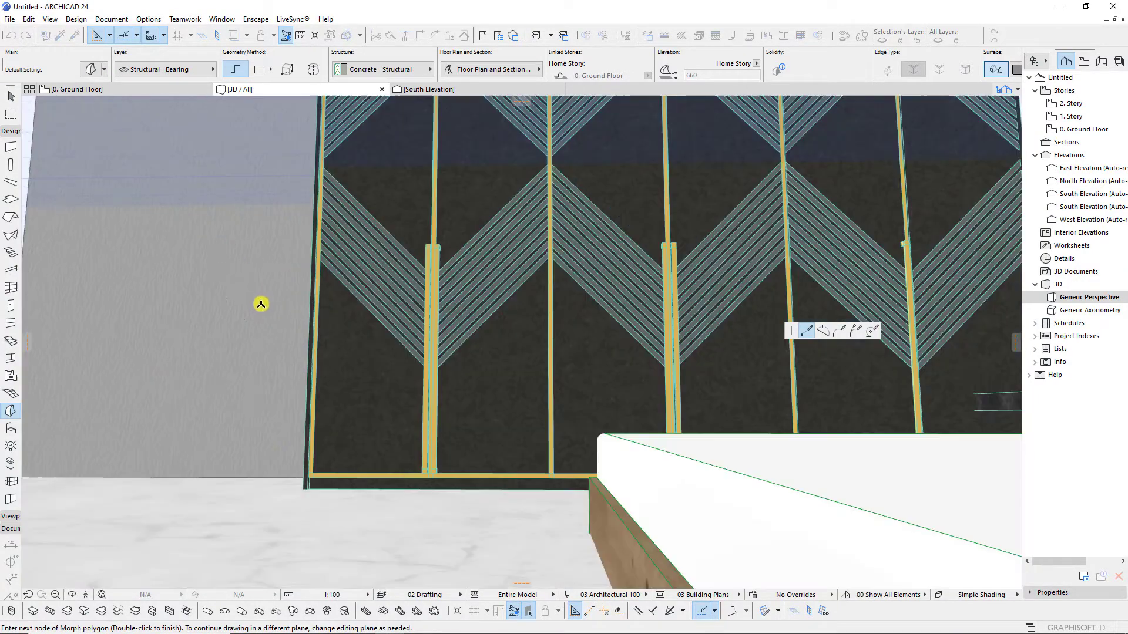
{"action": "scroll", "coordinate": [495, 227], "scroll_direction": "up", "scroll_amount": 1}
{"action": "scroll", "coordinate": [431, 237], "scroll_direction": "up", "scroll_amount": 3}
{"action": "scroll", "coordinate": [442, 342], "scroll_direction": "down", "scroll_amount": 2}
{"action": "scroll", "coordinate": [441, 336], "scroll_direction": "up", "scroll_amount": 1}
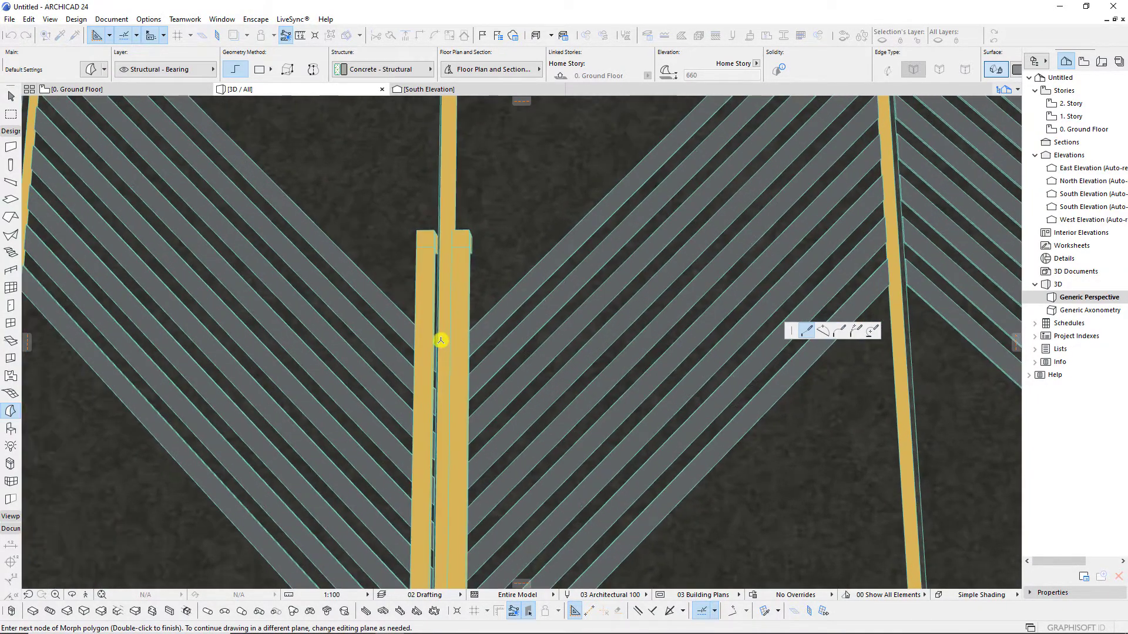
{"action": "scroll", "coordinate": [385, 284], "scroll_direction": "up", "scroll_amount": 1}
{"action": "scroll", "coordinate": [436, 335], "scroll_direction": "up", "scroll_amount": 1}
{"action": "scroll", "coordinate": [476, 373], "scroll_direction": "up", "scroll_amount": 1}
{"action": "mouse_move", "coordinate": [476, 374]}
{"action": "middle_mouse_down", "text": "shift"}
{"action": "mouse_move", "coordinate": [546, 383]}
{"action": "mouse_move", "coordinate": [642, 476]}
{"action": "mouse_move", "coordinate": [664, 427]}
{"action": "middle_mouse_up", "text": "shift"}
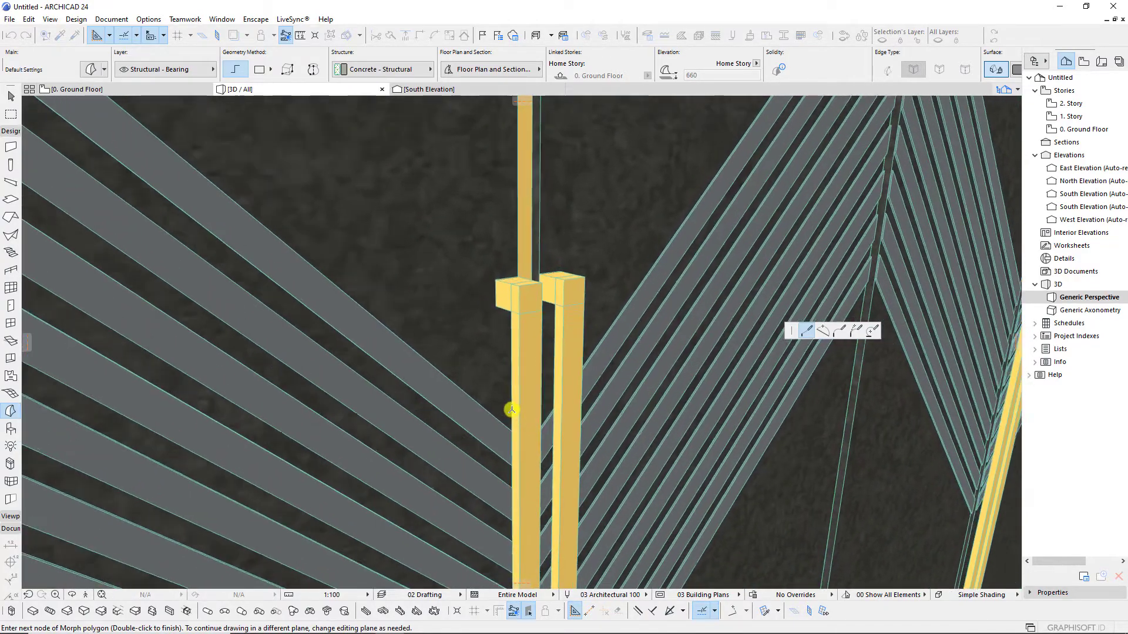
{"action": "scroll", "coordinate": [506, 411], "scroll_direction": "up", "scroll_amount": 2}
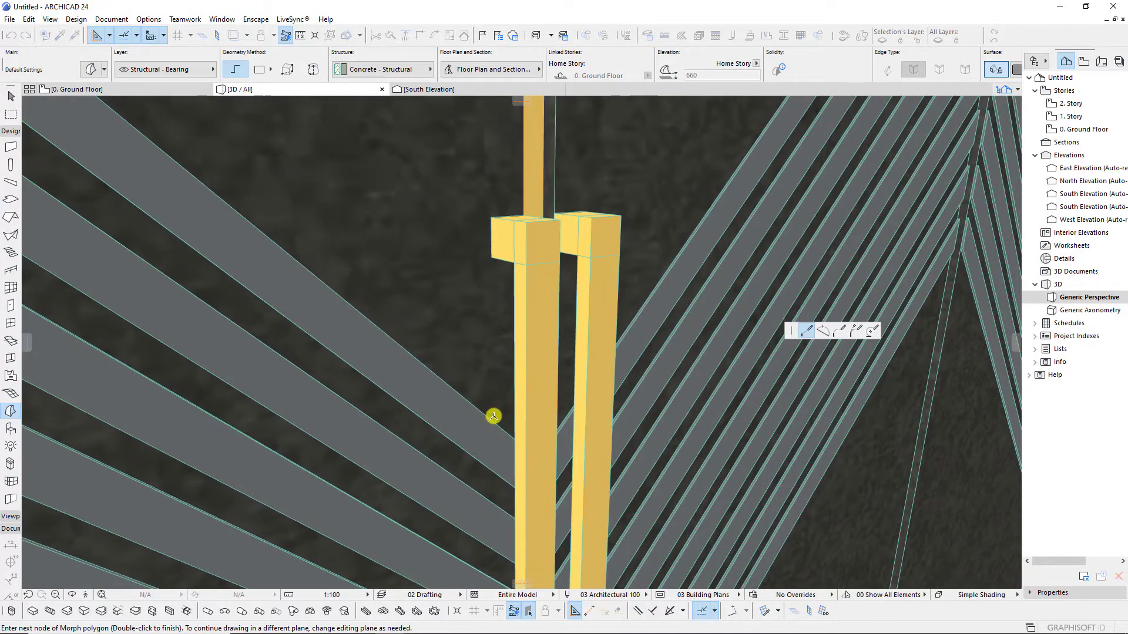
{"action": "mouse_move", "coordinate": [494, 415]}
{"action": "middle_mouse_down", "text": "shift"}
{"action": "mouse_move", "coordinate": [650, 476]}
{"action": "mouse_move", "coordinate": [495, 406]}
{"action": "middle_mouse_up", "text": "shift"}
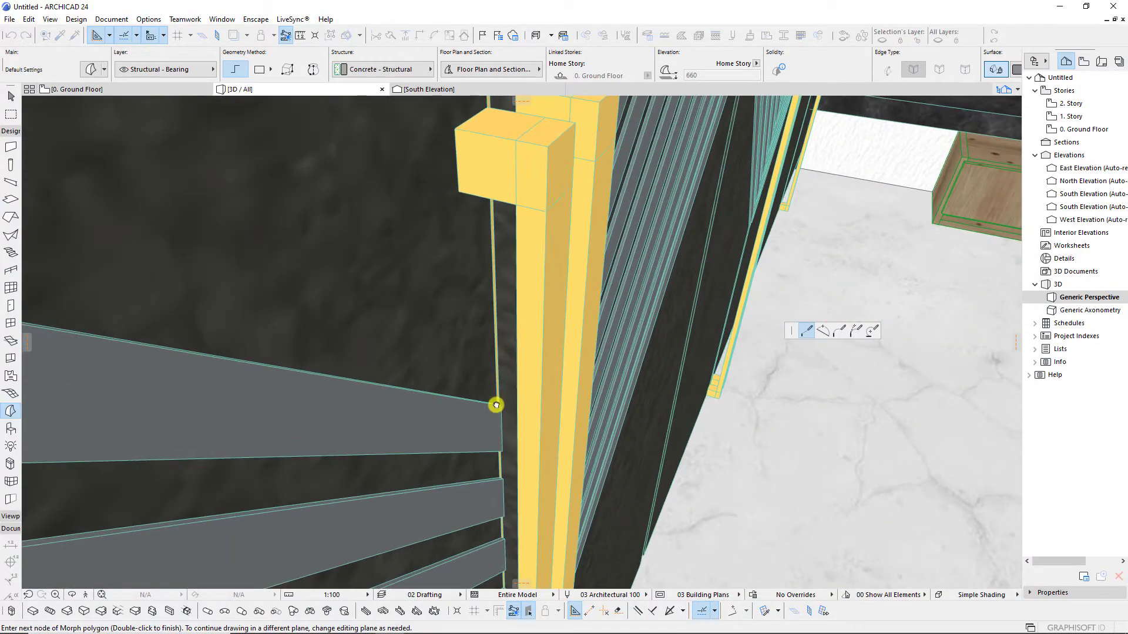
{"action": "scroll", "coordinate": [491, 452], "scroll_direction": "up", "scroll_amount": 1}
{"action": "scroll", "coordinate": [491, 452], "scroll_direction": "up", "scroll_amount": 2}
{"action": "scroll", "coordinate": [491, 452], "scroll_direction": "up", "scroll_amount": 2}
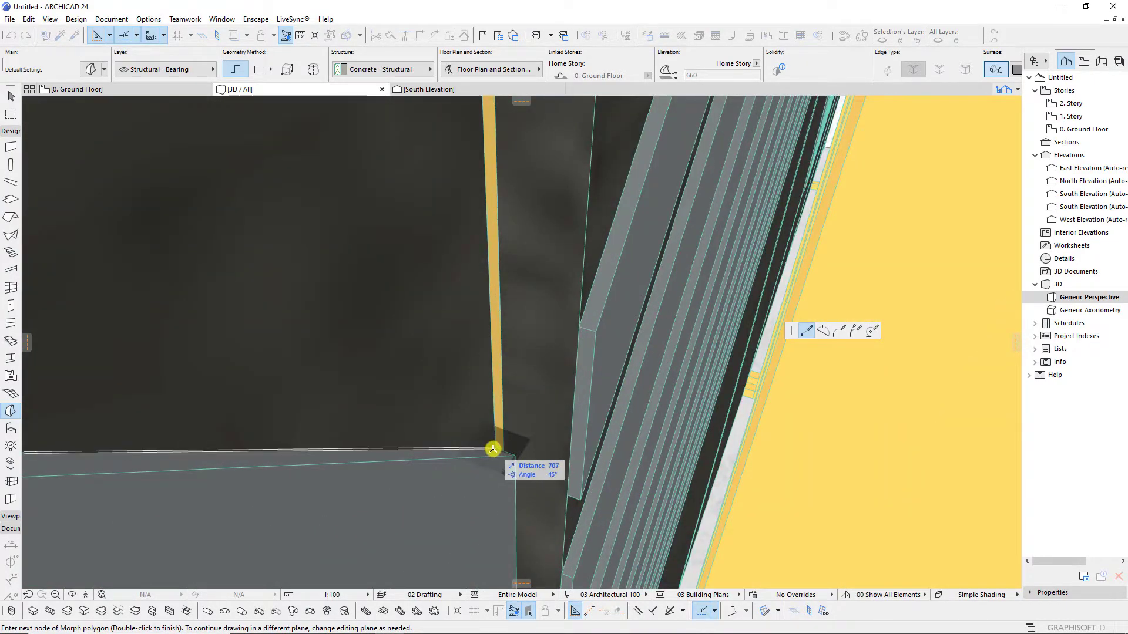
{"action": "scroll", "coordinate": [492, 449], "scroll_direction": "up", "scroll_amount": 2}
{"action": "scroll", "coordinate": [447, 438], "scroll_direction": "up", "scroll_amount": 2}
{"action": "scroll", "coordinate": [496, 476], "scroll_direction": "down", "scroll_amount": 5}
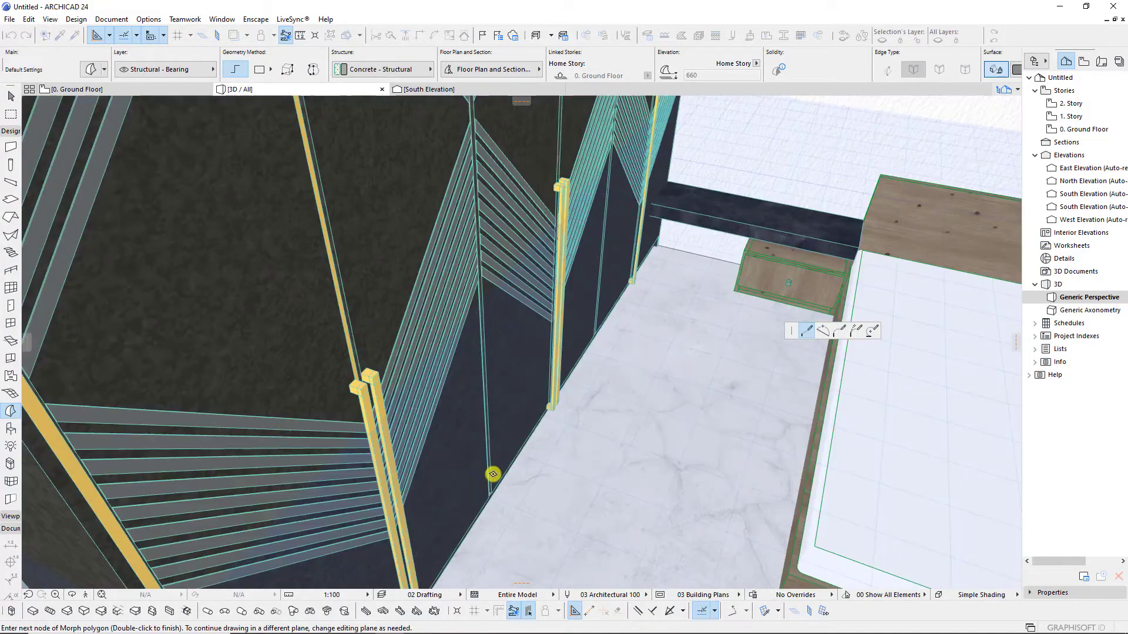
{"action": "mouse_move", "coordinate": [493, 474]}
{"action": "middle_mouse_down", "text": "shift"}
{"action": "mouse_move", "coordinate": [264, 348]}
{"action": "mouse_move", "coordinate": [212, 390]}
{"action": "middle_mouse_up", "text": "shift"}
{"action": "scroll", "coordinate": [316, 419], "scroll_direction": "up", "scroll_amount": 3}
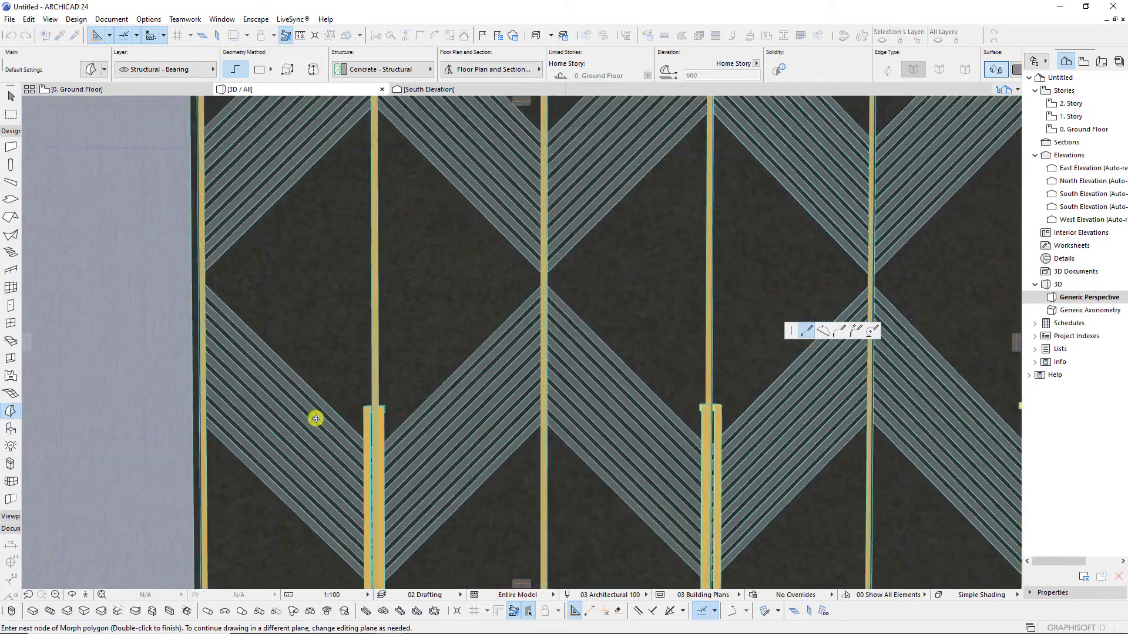
{"action": "left_click", "coordinate": [371, 447]}
{"action": "middle_click_drag", "start_coordinate": [373, 265], "coordinate": [404, 356]}
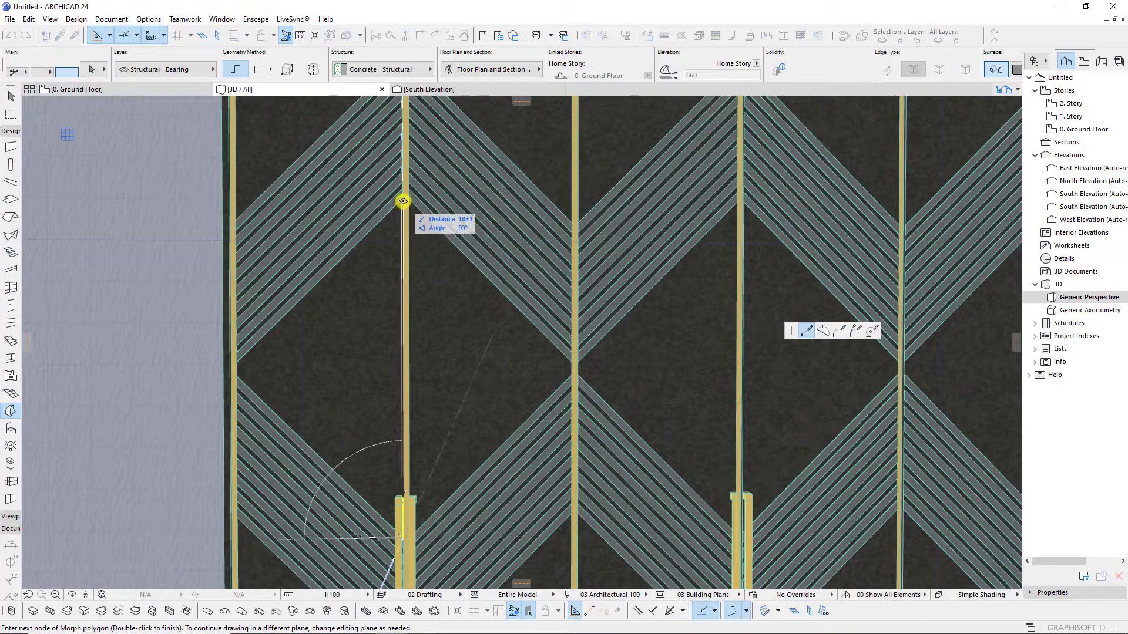
Close the triangular morph outline and push/pull its face to a depth of 1.
{"action": "double_click", "coordinate": [403, 202]}
{"action": "left_click", "coordinate": [355, 352]}
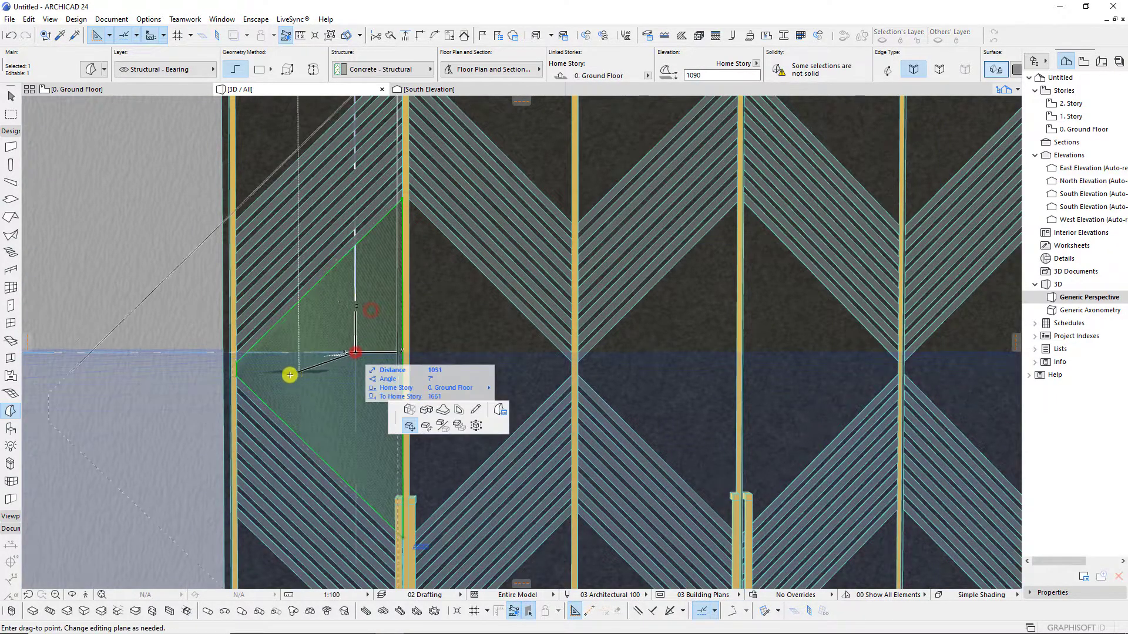
{"action": "left_click", "coordinate": [807, 331]}
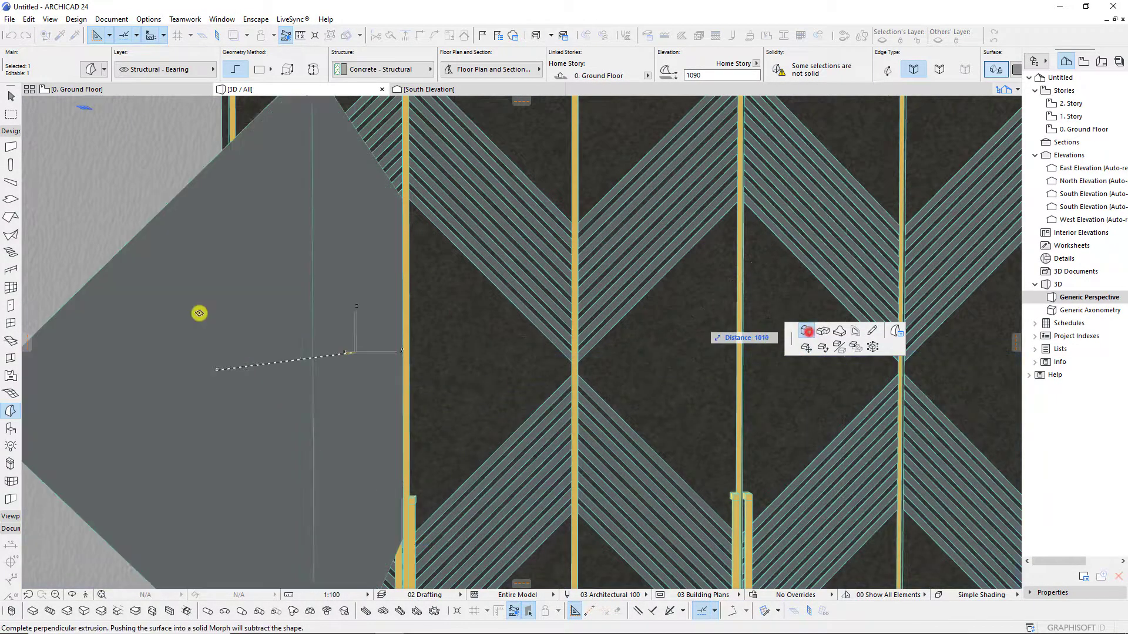
{"action": "type", "text": "1"}
{"action": "key", "text": "Return"}
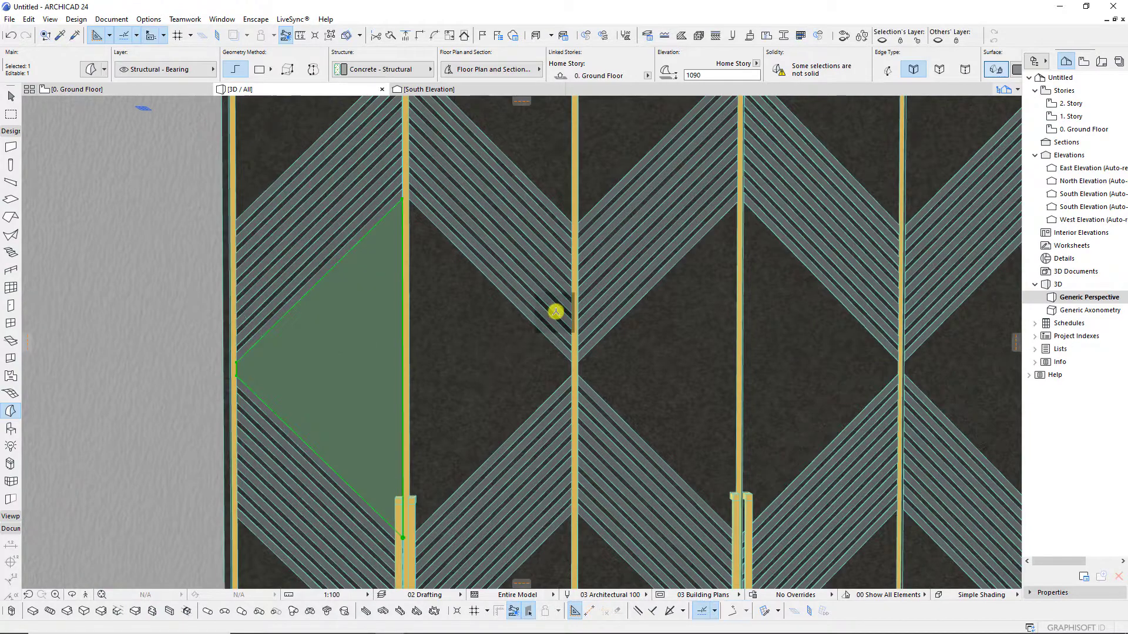
Set the morph's override surface to Glass - Mirror.
{"action": "key", "text": "ctrl+t"}
{"action": "left_click", "coordinate": [513, 308]}
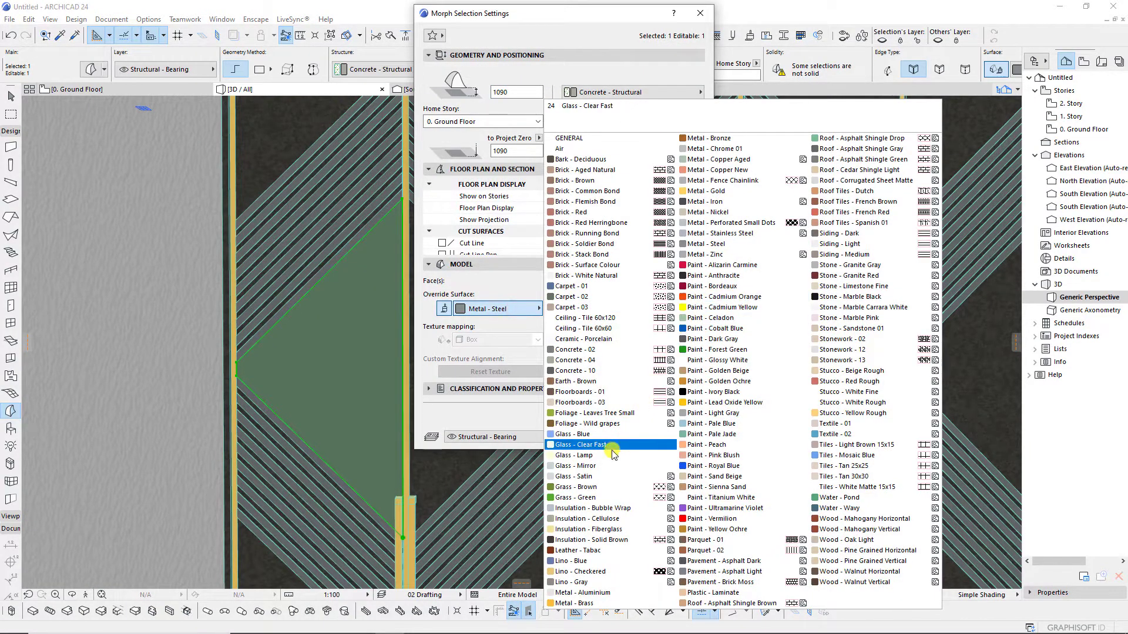
{"action": "left_click", "coordinate": [603, 466]}
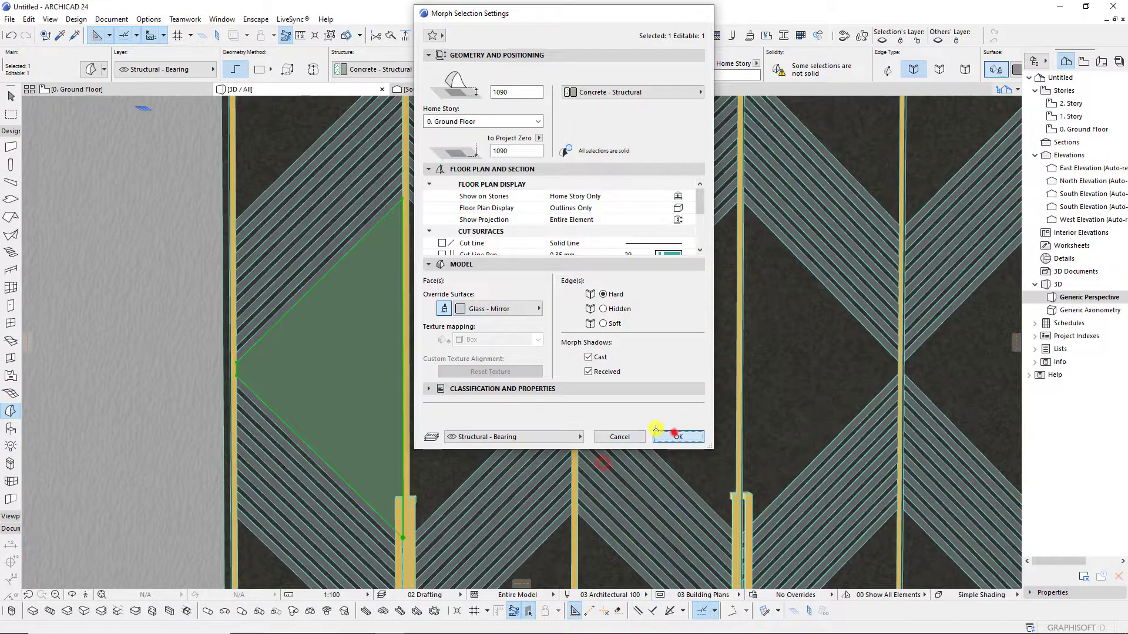
{"action": "left_click", "coordinate": [674, 435]}
{"action": "scroll", "coordinate": [500, 237], "scroll_direction": "up", "scroll_amount": 2}
Attempt to drag the selected slat morphs upward, undoing the misplaced first drop.
{"action": "scroll", "coordinate": [512, 289], "scroll_direction": "up", "scroll_amount": 2}
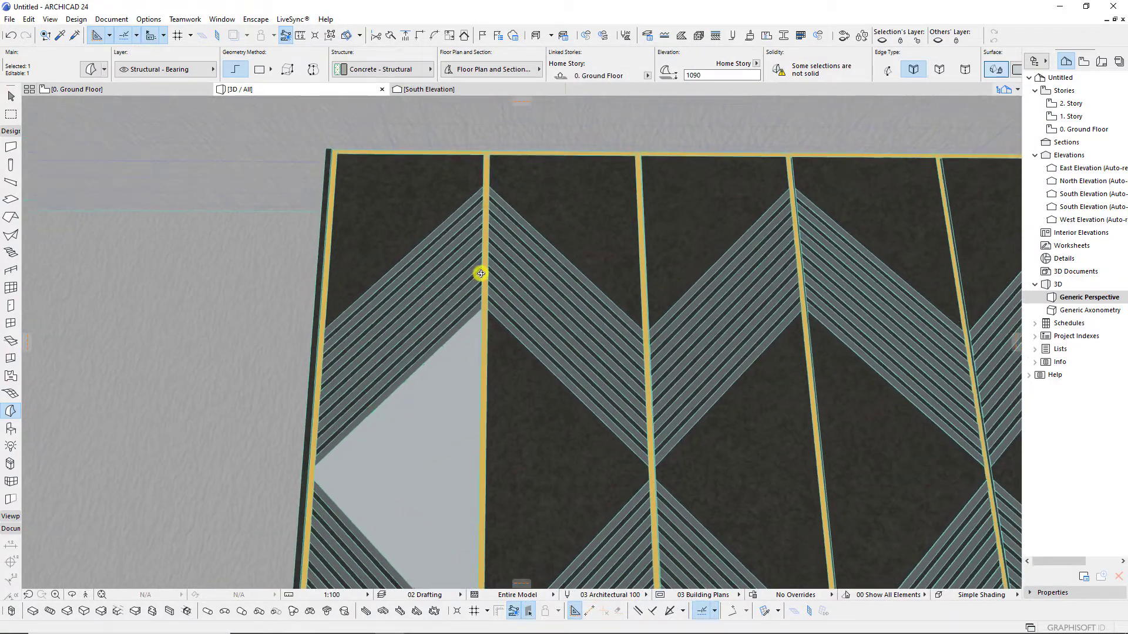
{"action": "scroll", "coordinate": [493, 176], "scroll_direction": "up", "scroll_amount": 1}
{"action": "scroll", "coordinate": [482, 148], "scroll_direction": "up", "scroll_amount": 3}
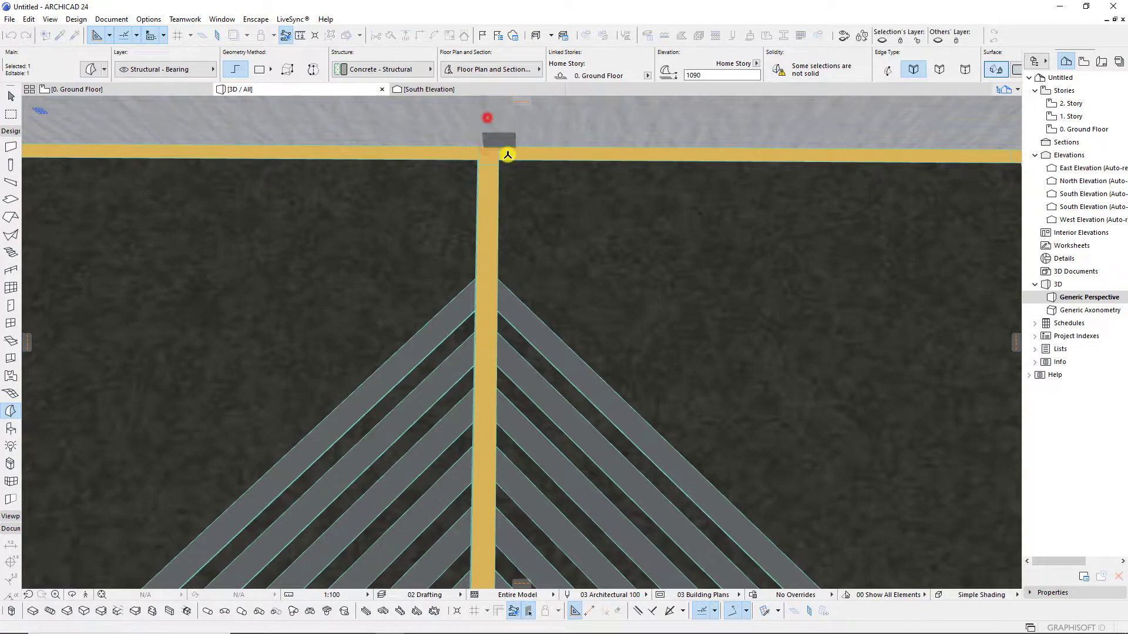
{"action": "scroll", "coordinate": [508, 155], "scroll_direction": "down", "scroll_amount": 3}
{"action": "scroll", "coordinate": [511, 169], "scroll_direction": "down", "scroll_amount": 2}
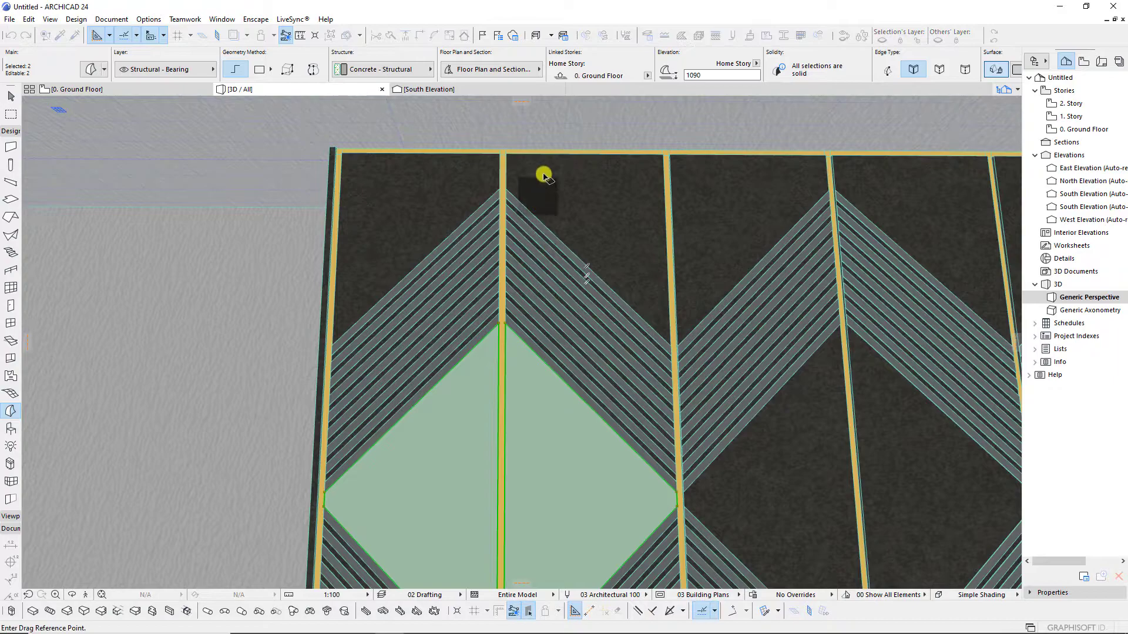
{"action": "key", "text": "ctrl+d"}
{"action": "scroll", "coordinate": [491, 157], "scroll_direction": "up", "scroll_amount": 1}
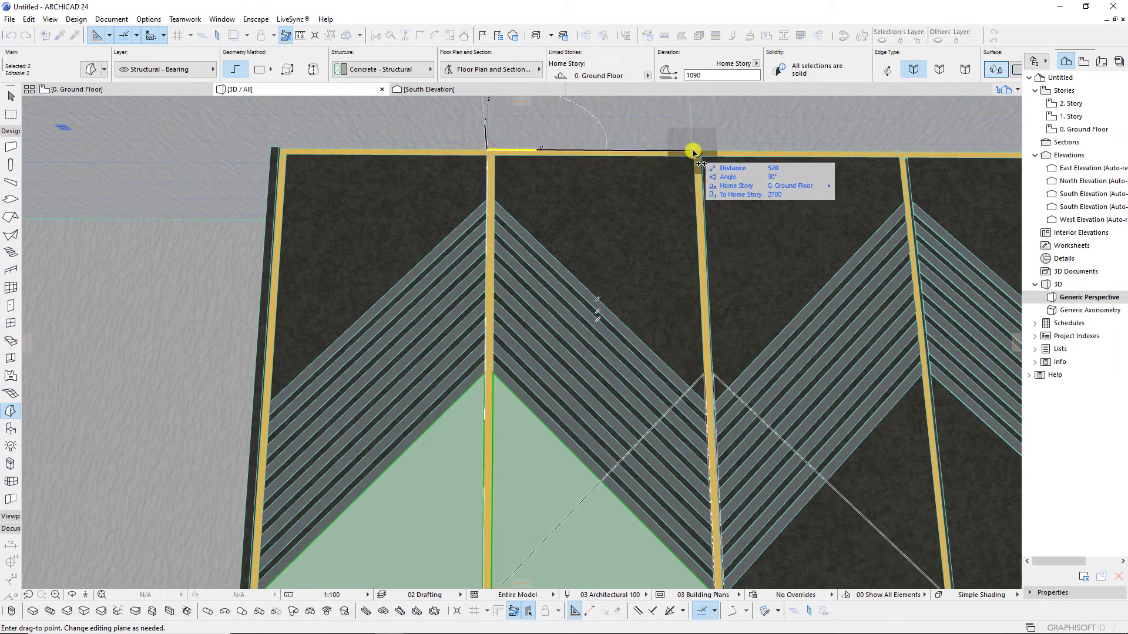
{"action": "left_click", "coordinate": [695, 151]}
{"action": "scroll", "coordinate": [411, 176], "scroll_direction": "down", "scroll_amount": 1}
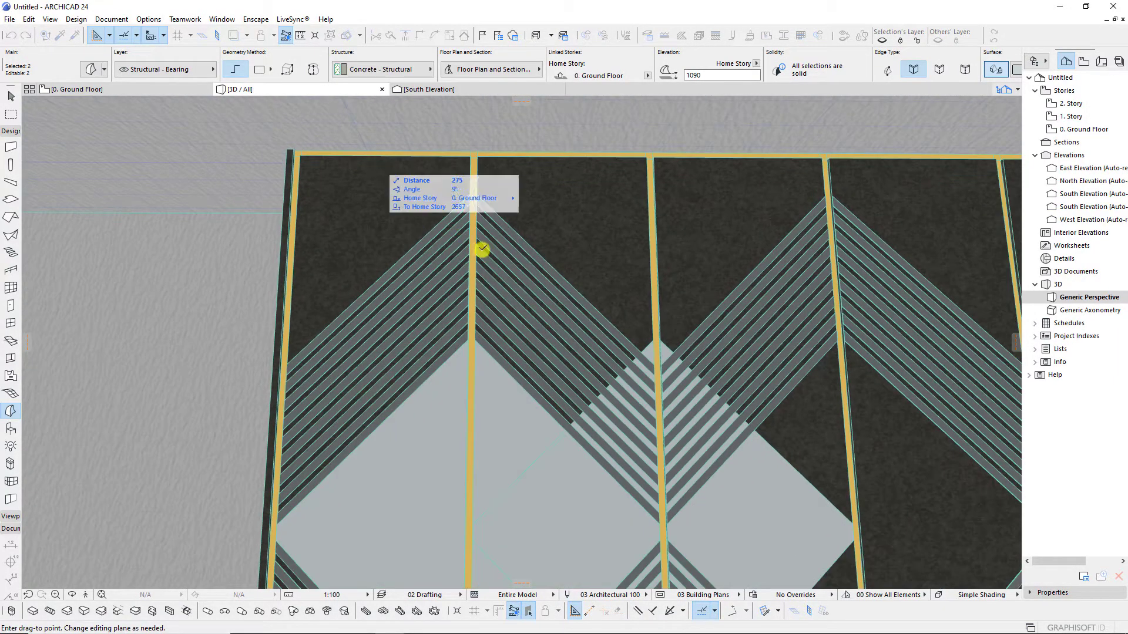
{"action": "left_click", "coordinate": [479, 214]}
{"action": "key", "text": "ctrl+z"}
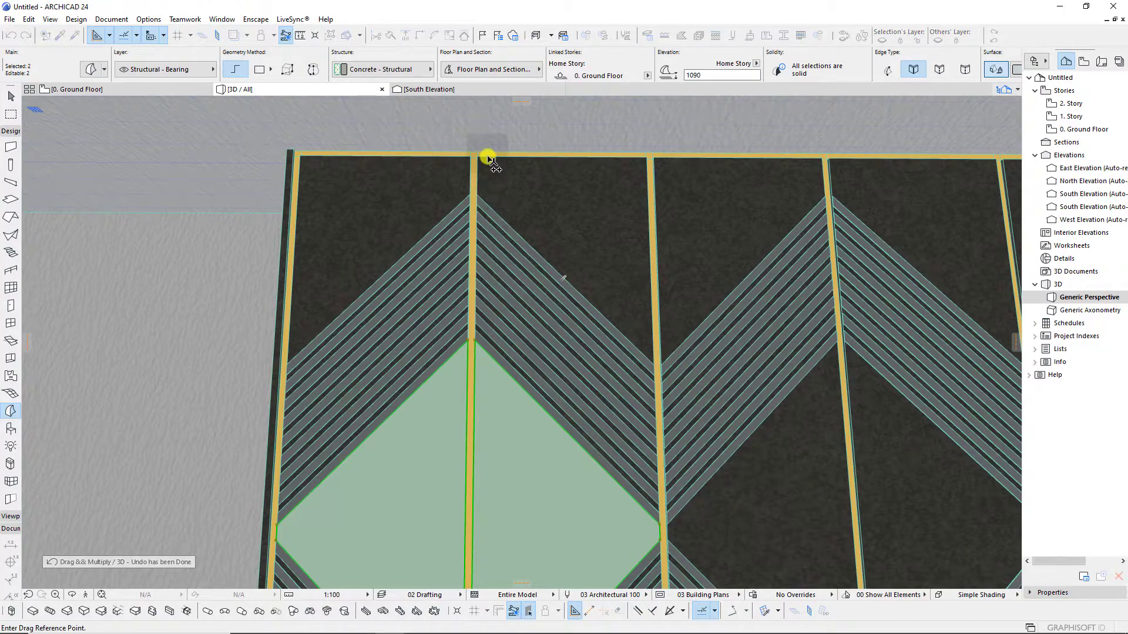
Drag the six chevron slats up 2015 into place, then orbit out to review the bedroom.
{"action": "scroll", "coordinate": [481, 153], "scroll_direction": "up", "scroll_amount": 1}
{"action": "left_click", "coordinate": [468, 151]}
{"action": "middle_click_drag", "start_coordinate": [537, 247], "coordinate": [396, 192]}
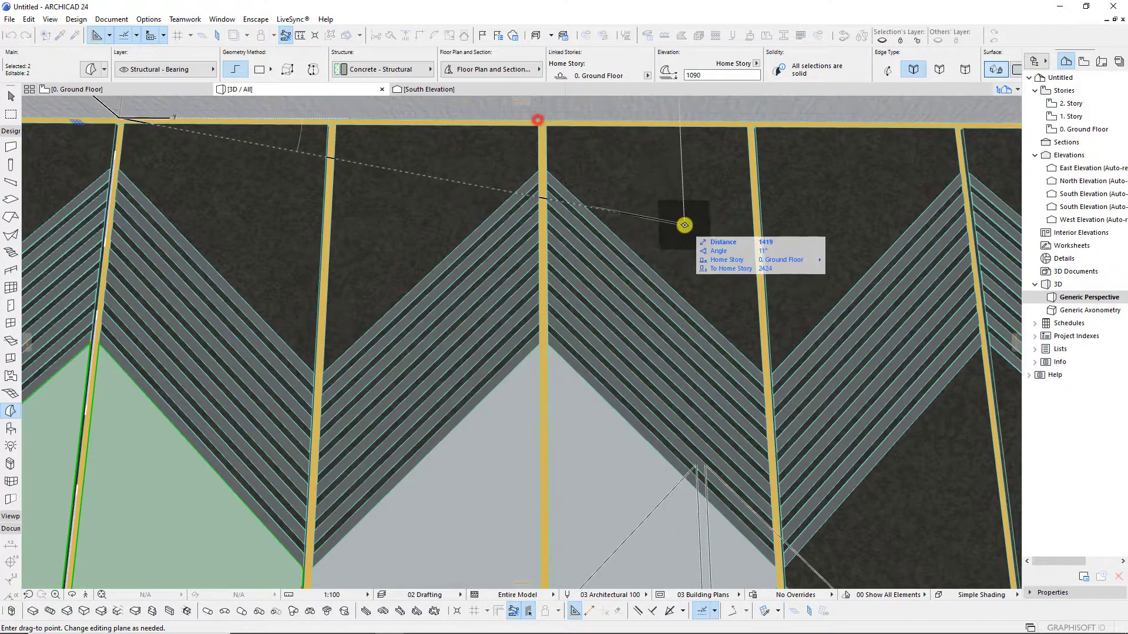
{"action": "middle_click_drag", "start_coordinate": [682, 223], "coordinate": [302, 229]}
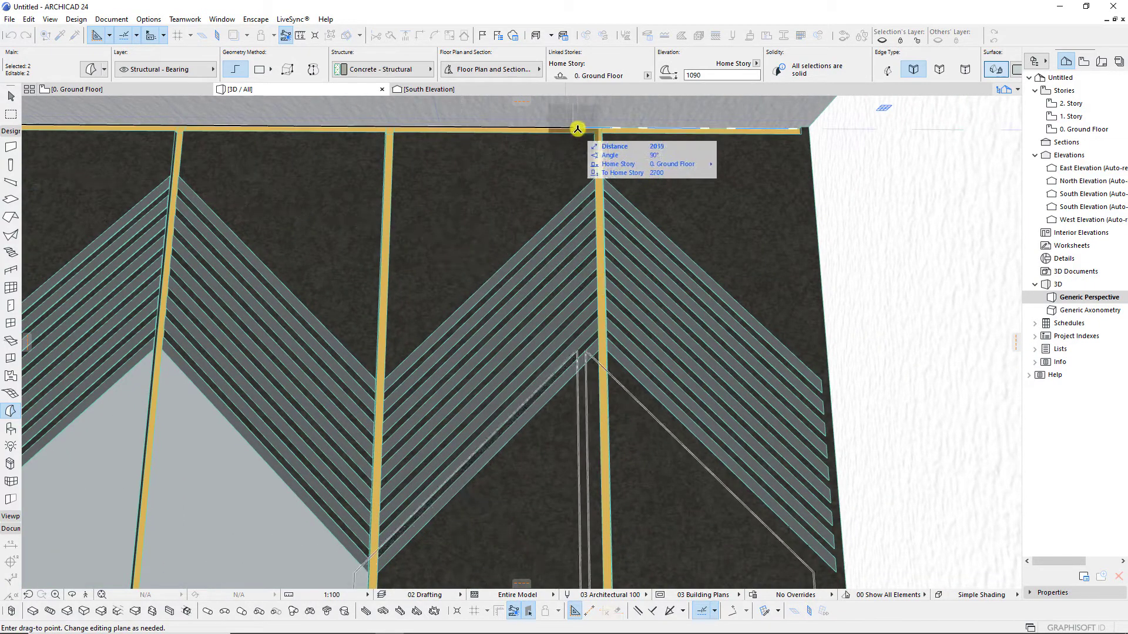
{"action": "left_click", "coordinate": [574, 228]}
{"action": "middle_click_drag", "start_coordinate": [503, 272], "coordinate": [675, 268], "text": "shift"}
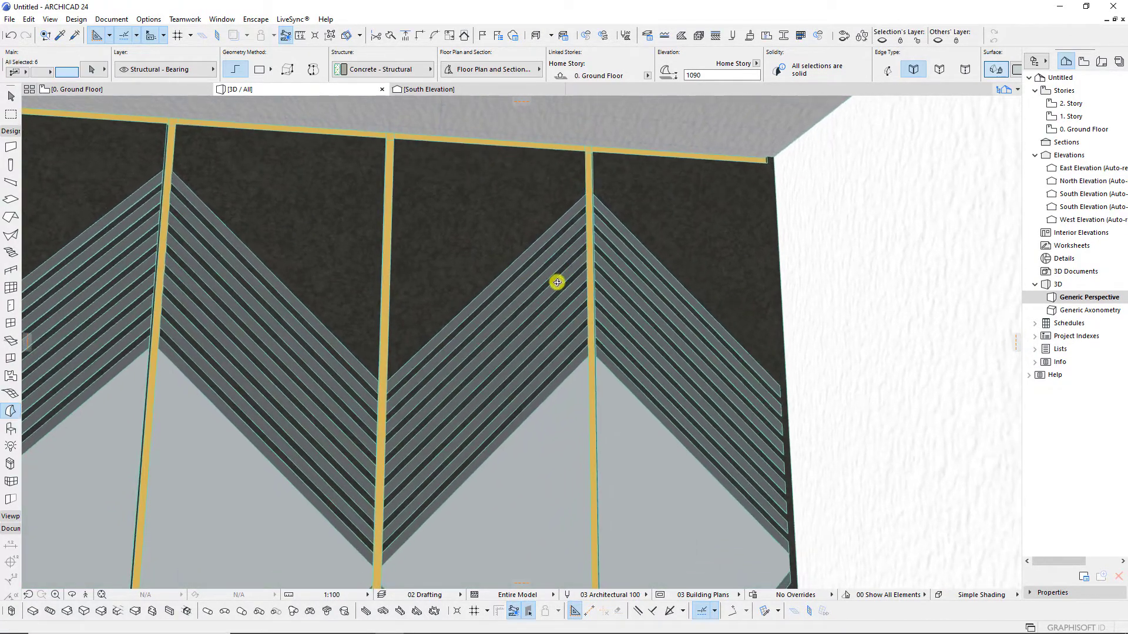
{"action": "scroll", "coordinate": [675, 268], "scroll_direction": "down", "scroll_amount": 5}
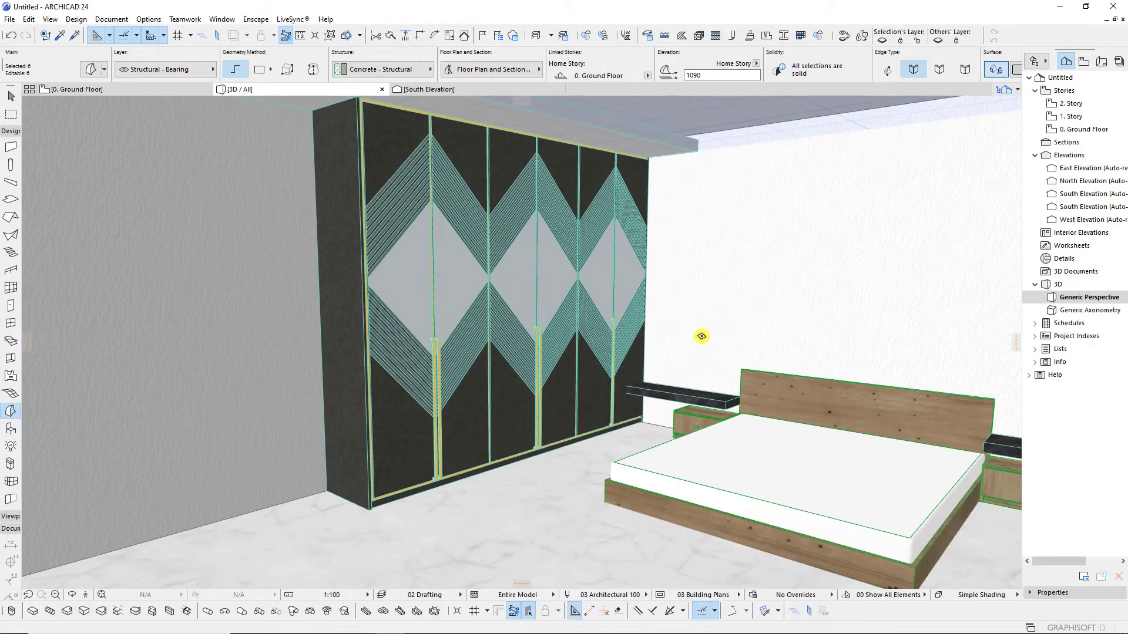
{"action": "mouse_move", "coordinate": [705, 335]}
{"action": "middle_mouse_down", "text": "shift"}
{"action": "mouse_move", "coordinate": [767, 317]}
{"action": "mouse_move", "coordinate": [690, 345]}
{"action": "middle_mouse_up", "text": "shift"}
{"action": "key", "text": "Escape"}
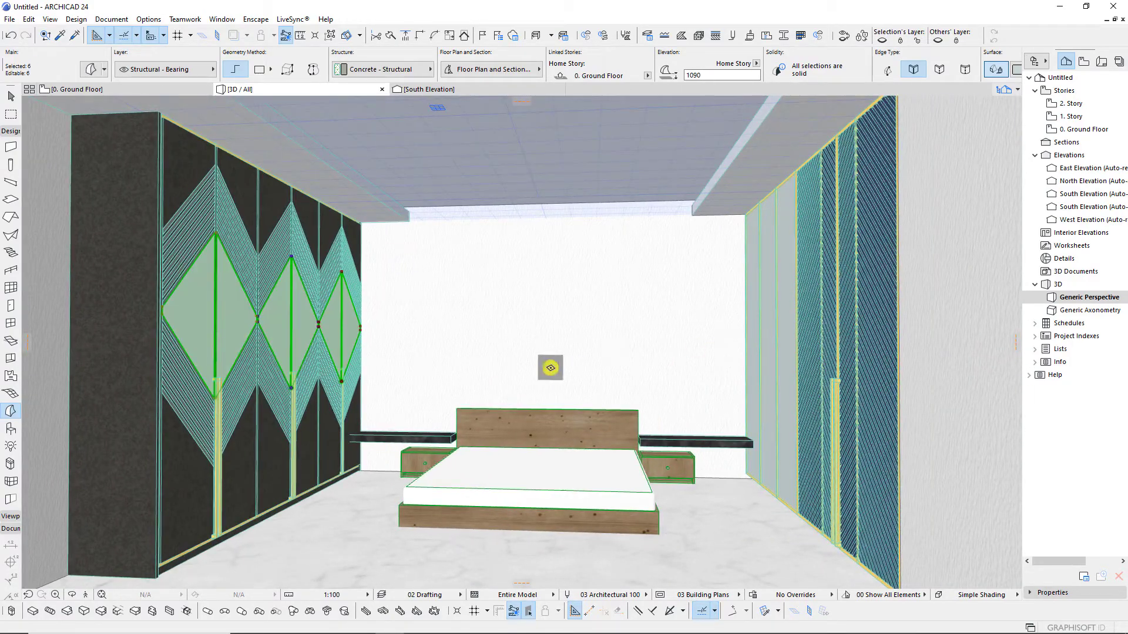
{"action": "scroll", "coordinate": [573, 472], "scroll_direction": "up", "scroll_amount": 2}
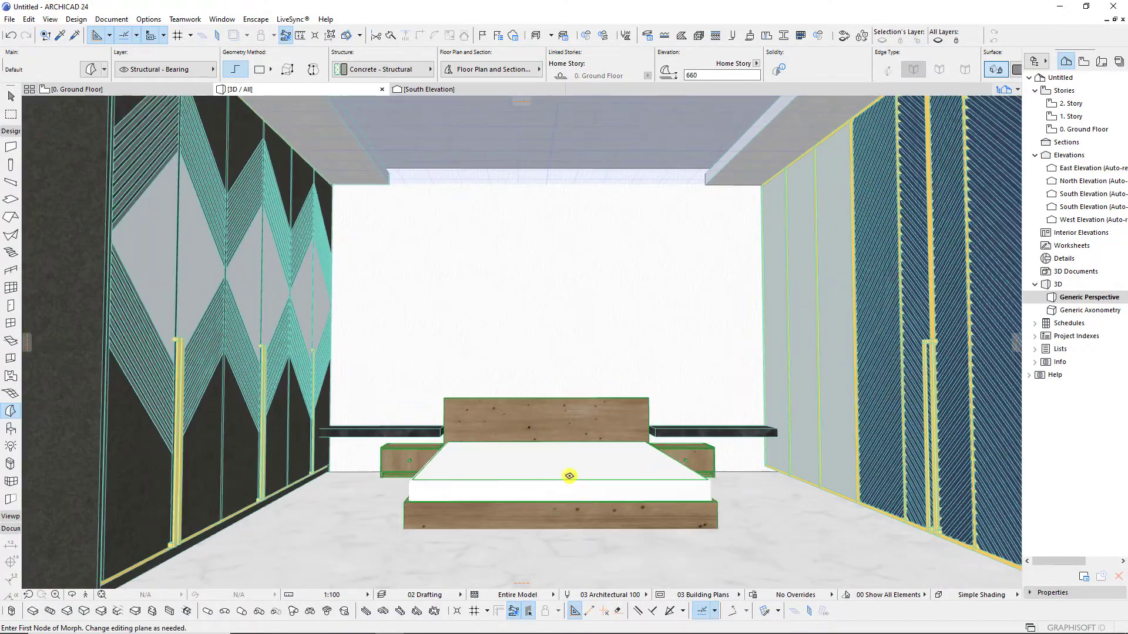
{"action": "scroll", "coordinate": [550, 454], "scroll_direction": "down", "scroll_amount": 2}
{"action": "scroll", "coordinate": [560, 442], "scroll_direction": "up", "scroll_amount": 2}
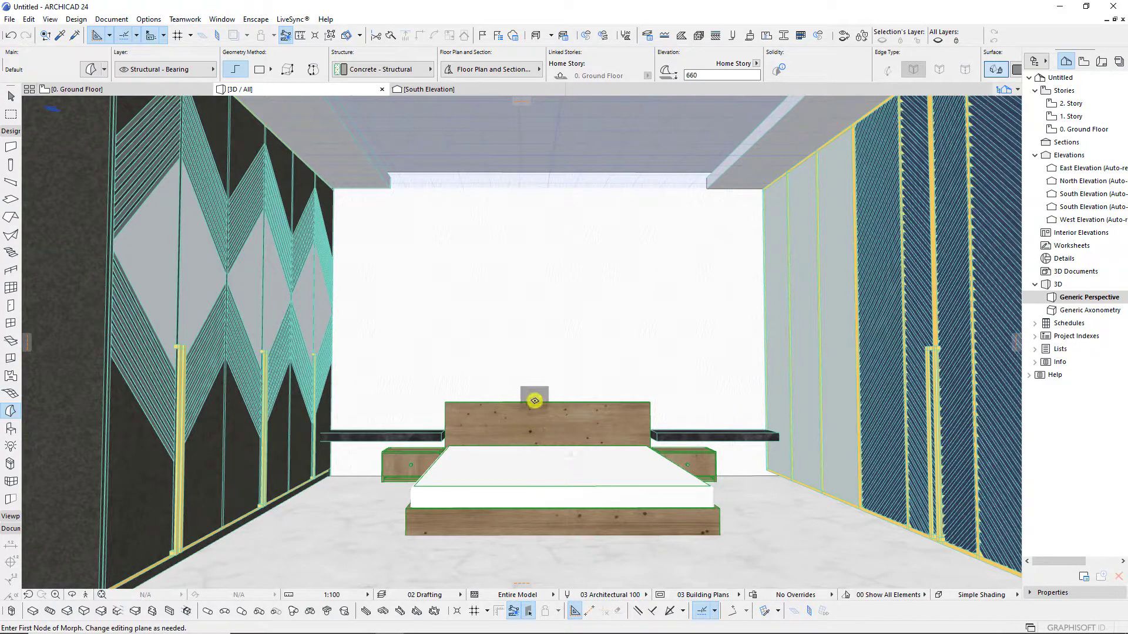
{"action": "scroll", "coordinate": [560, 386], "scroll_direction": "down", "scroll_amount": 1}
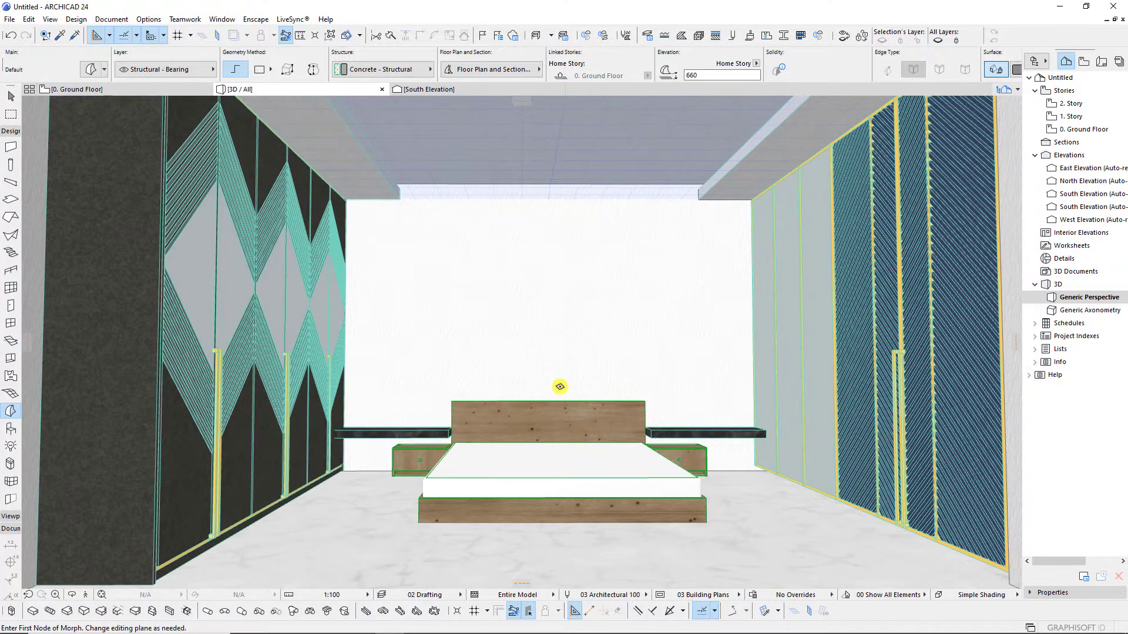
{"action": "scroll", "coordinate": [546, 434], "scroll_direction": "down", "scroll_amount": 1}
{"action": "scroll", "coordinate": [565, 473], "scroll_direction": "down", "scroll_amount": 1}
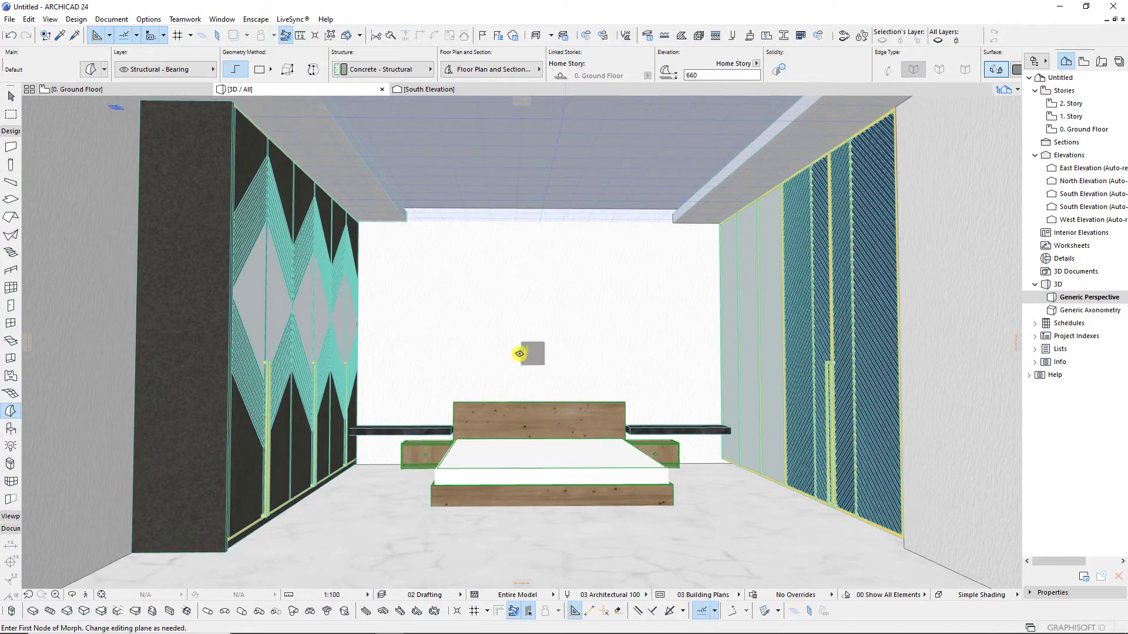
{"action": "scroll", "coordinate": [512, 349], "scroll_direction": "down", "scroll_amount": 1}
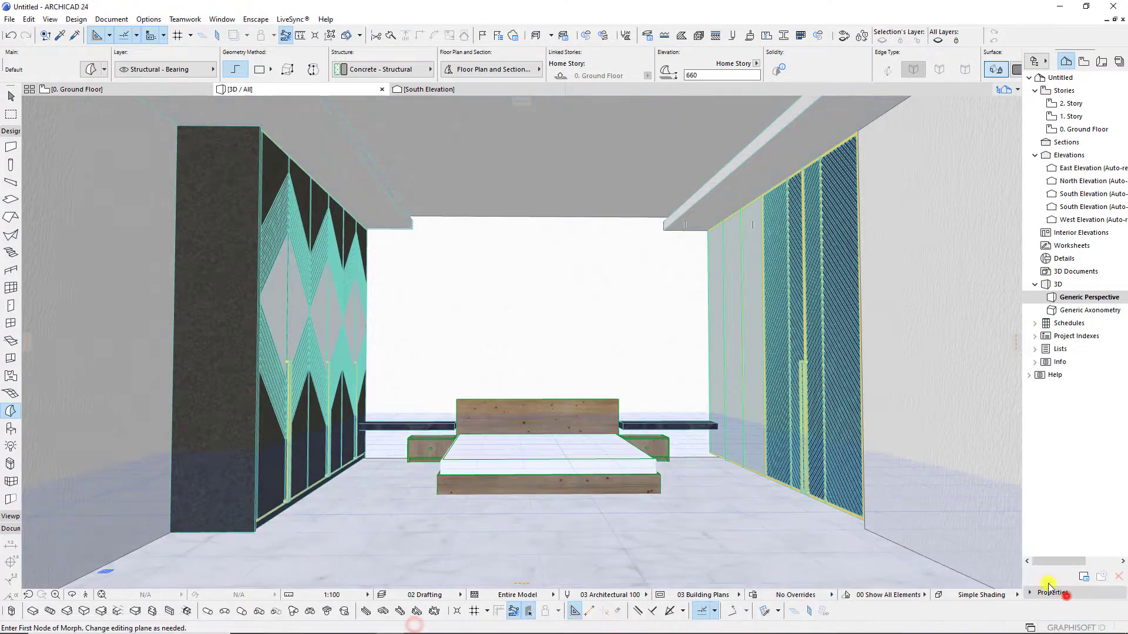
{"action": "scroll", "coordinate": [657, 234], "scroll_direction": "up", "scroll_amount": 3}
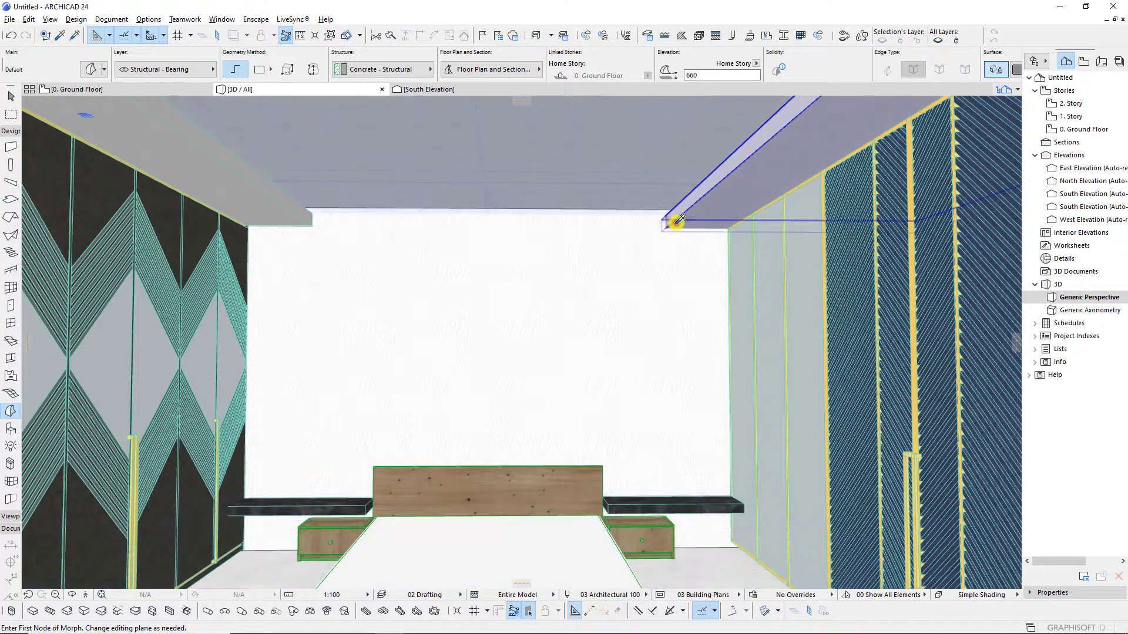
{"action": "left_click", "coordinate": [668, 217], "text": "alt"}
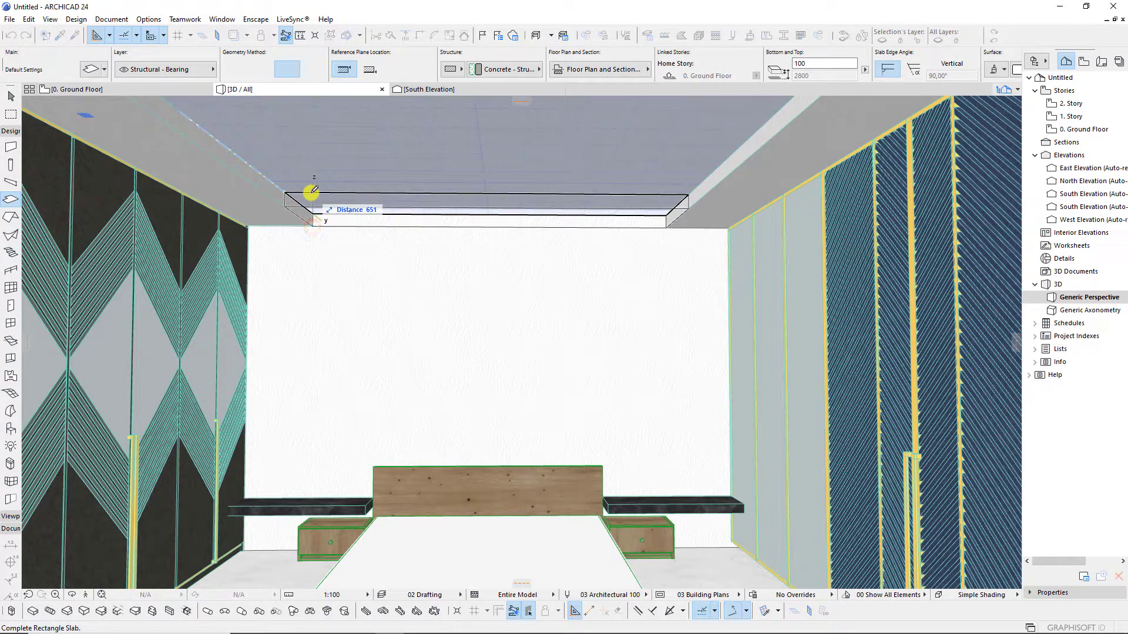
{"action": "key", "text": "Return"}
{"action": "scroll", "coordinate": [574, 271], "scroll_direction": "down", "scroll_amount": 3}
{"action": "middle_click_drag", "start_coordinate": [574, 271], "coordinate": [542, 294]}
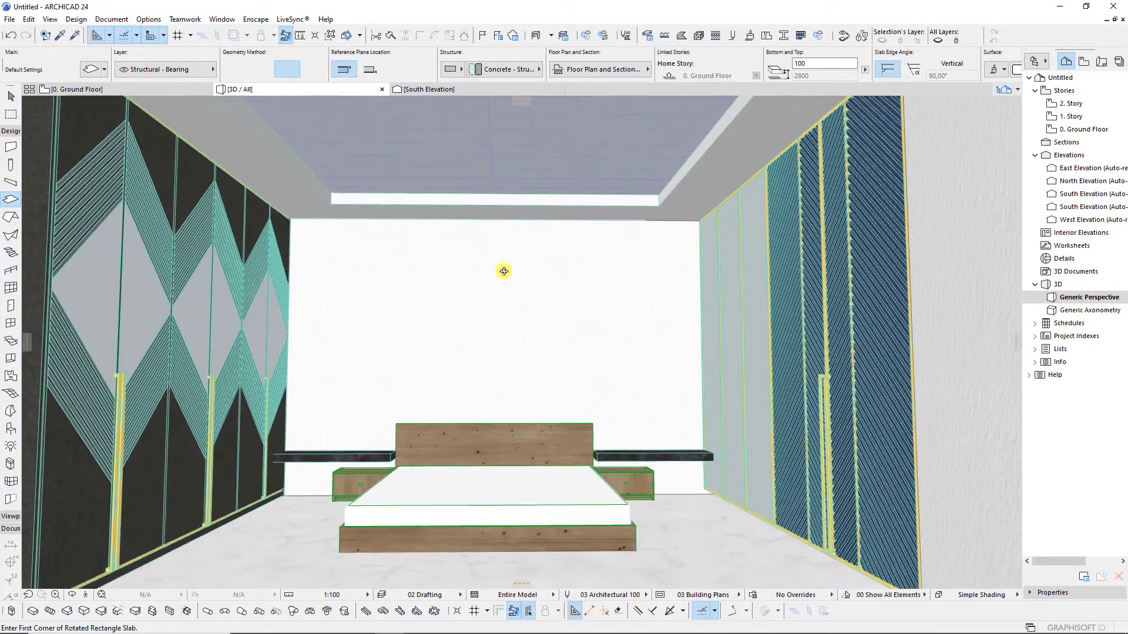
{"action": "scroll", "coordinate": [543, 293], "scroll_direction": "up", "scroll_amount": 2}
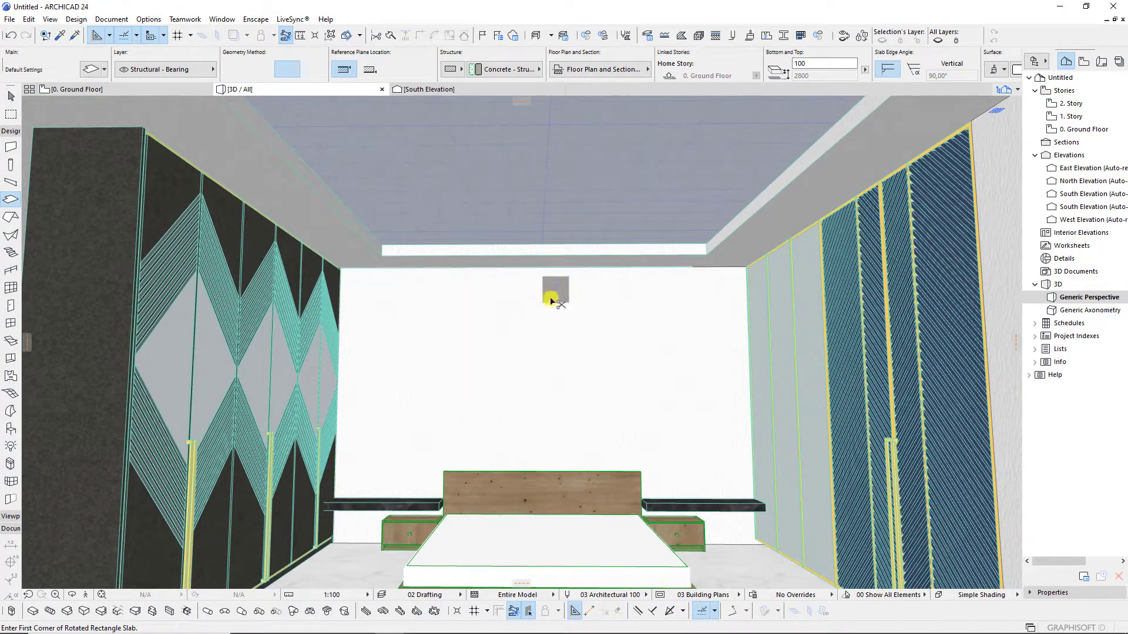
{"action": "key", "text": "ctrl+z"}
{"action": "scroll", "coordinate": [508, 353], "scroll_direction": "up", "scroll_amount": 1}
{"action": "scroll", "coordinate": [495, 262], "scroll_direction": "down", "scroll_amount": 3}
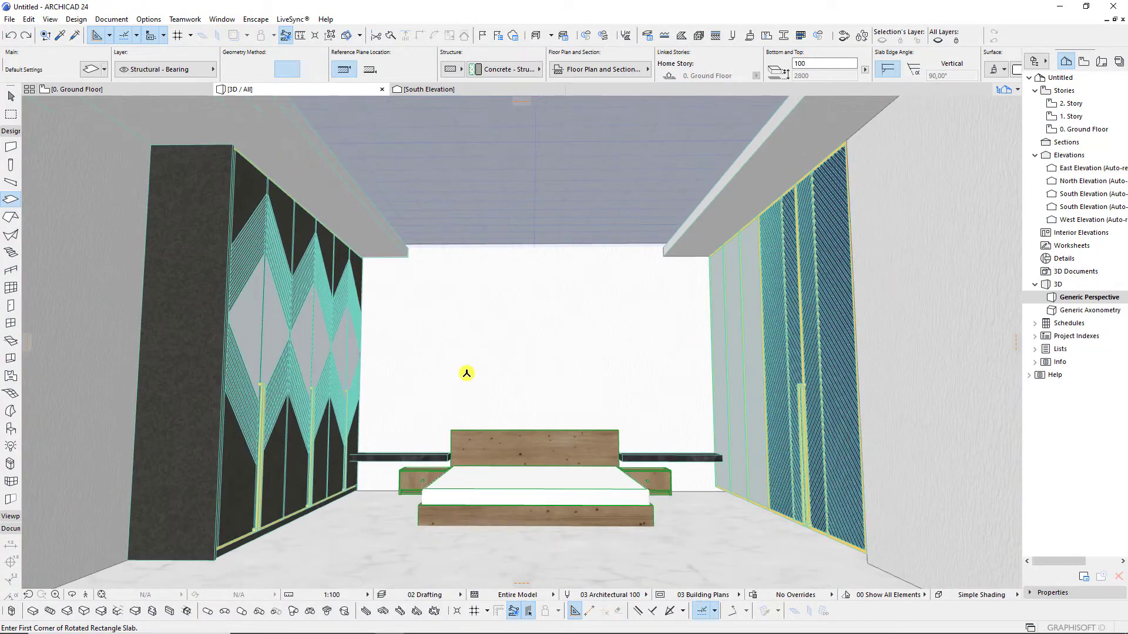
{"action": "scroll", "coordinate": [466, 373], "scroll_direction": "up", "scroll_amount": 1}
{"action": "scroll", "coordinate": [468, 372], "scroll_direction": "up", "scroll_amount": 2}
On the 0. Ground Floor plan, start a slab at the back-wall corner left of the bed.
{"action": "left_click", "coordinate": [174, 91]}
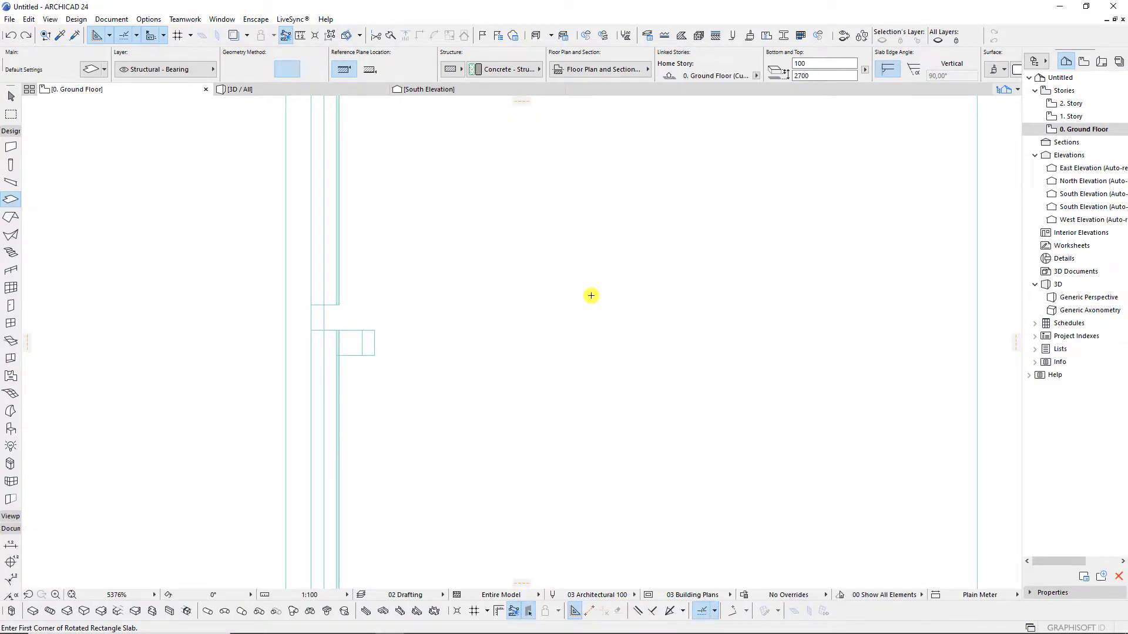
{"action": "scroll", "coordinate": [591, 296], "scroll_direction": "down", "scroll_amount": 3}
{"action": "scroll", "coordinate": [558, 297], "scroll_direction": "down", "scroll_amount": 2}
{"action": "scroll", "coordinate": [558, 322], "scroll_direction": "up", "scroll_amount": 1}
{"action": "scroll", "coordinate": [303, 328], "scroll_direction": "up", "scroll_amount": 1}
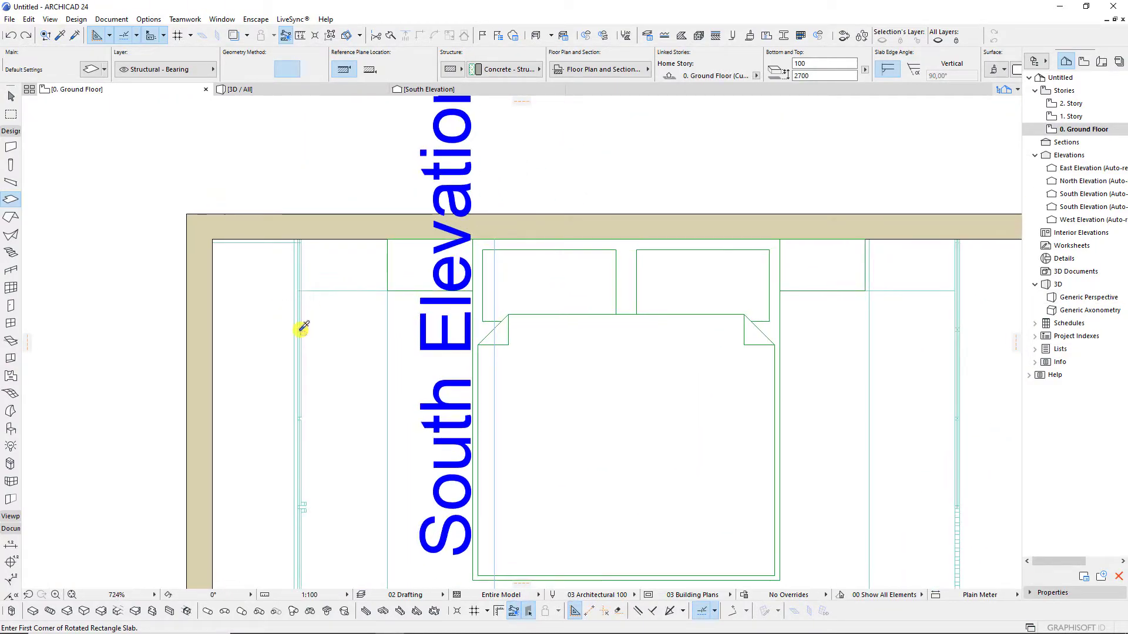
{"action": "scroll", "coordinate": [304, 328], "scroll_direction": "up", "scroll_amount": 3}
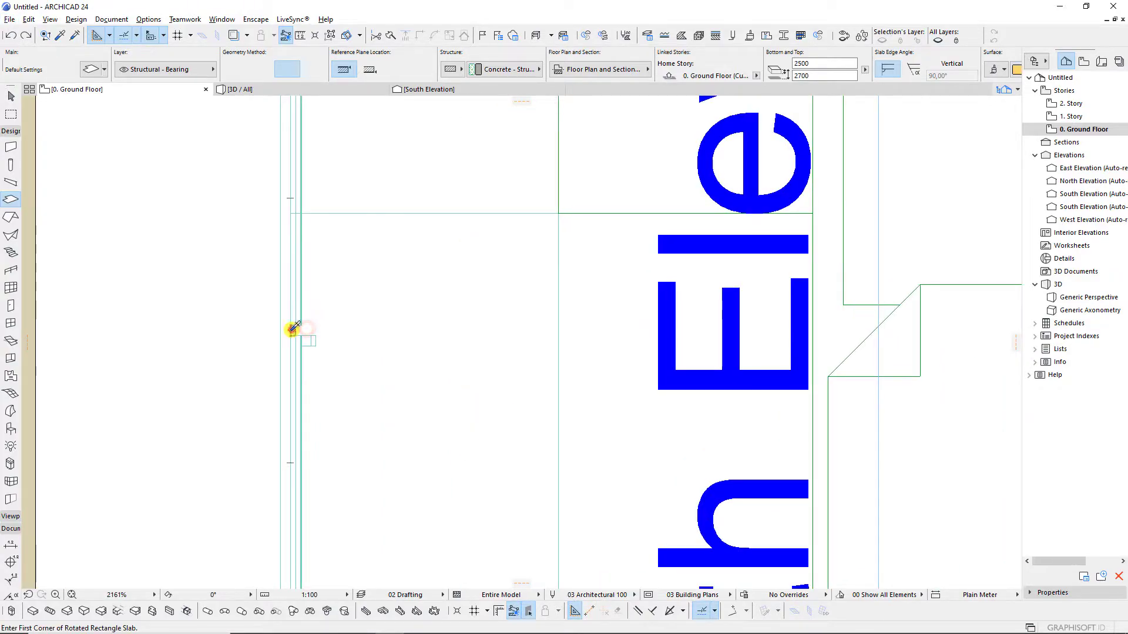
{"action": "scroll", "coordinate": [306, 282], "scroll_direction": "down", "scroll_amount": 3}
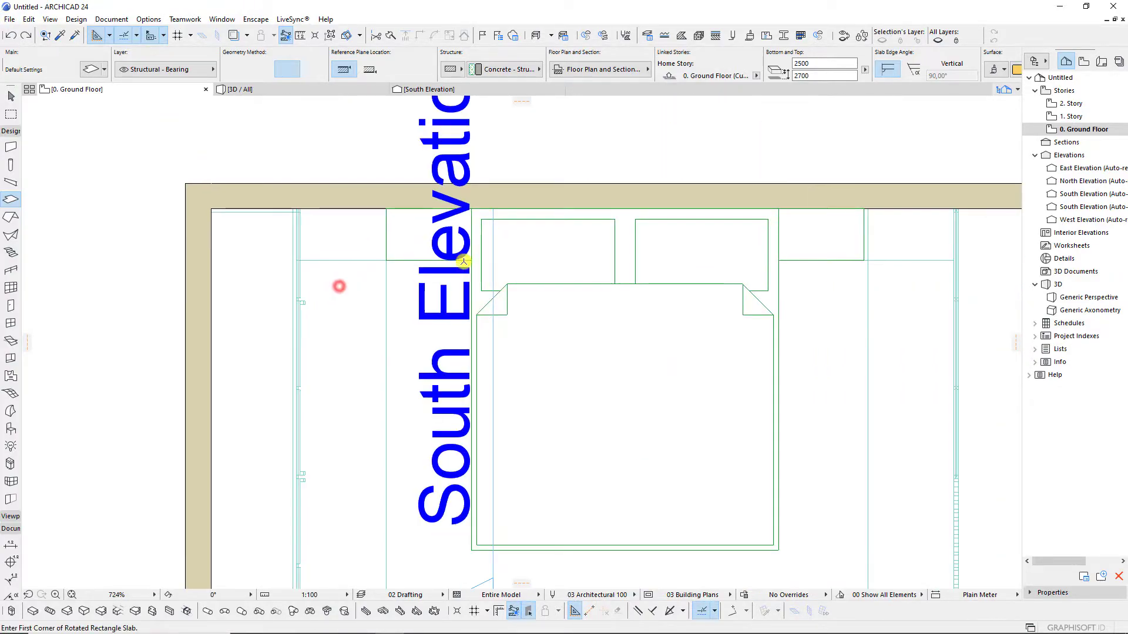
{"action": "scroll", "coordinate": [322, 215], "scroll_direction": "up", "scroll_amount": 1}
{"action": "scroll", "coordinate": [319, 214], "scroll_direction": "up", "scroll_amount": 1}
{"action": "scroll", "coordinate": [290, 211], "scroll_direction": "up", "scroll_amount": 1}
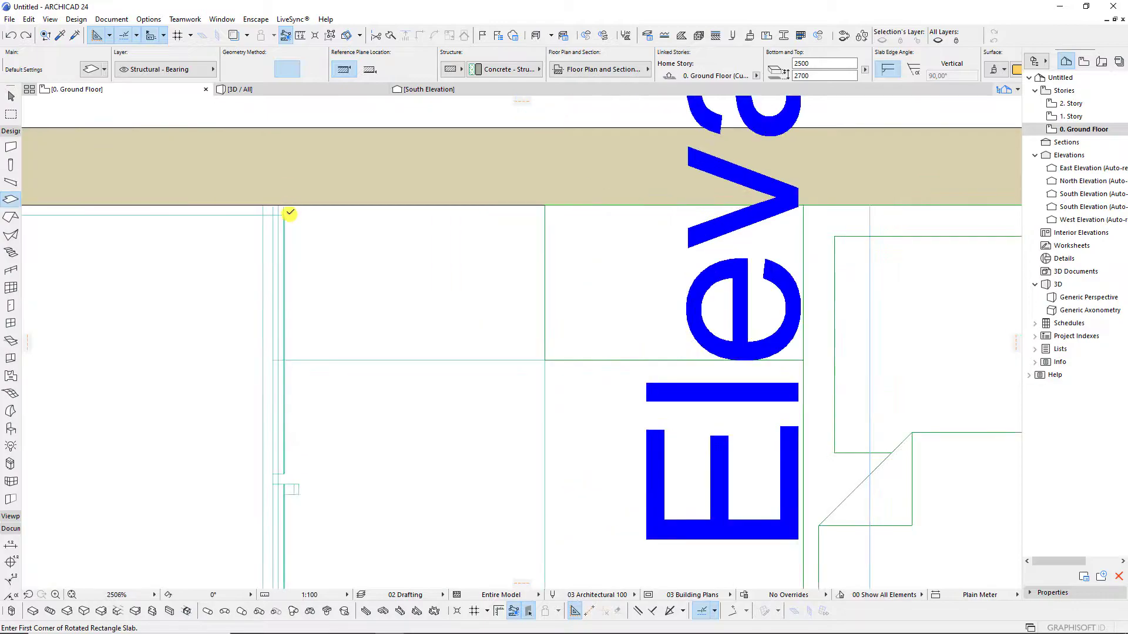
{"action": "scroll", "coordinate": [290, 211], "scroll_direction": "up", "scroll_amount": 1}
{"action": "left_click", "coordinate": [282, 206]}
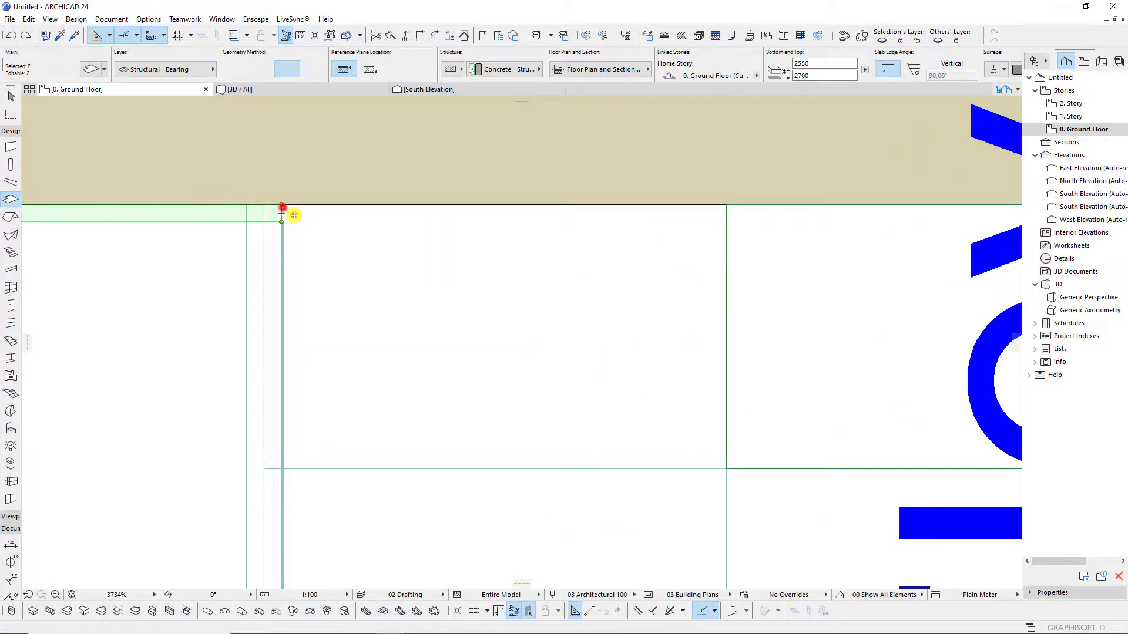
Complete the rectangular slab, offset its bottom edge to the wall corner, and view it in 3D.
{"action": "scroll", "coordinate": [260, 205], "scroll_direction": "down", "scroll_amount": 3}
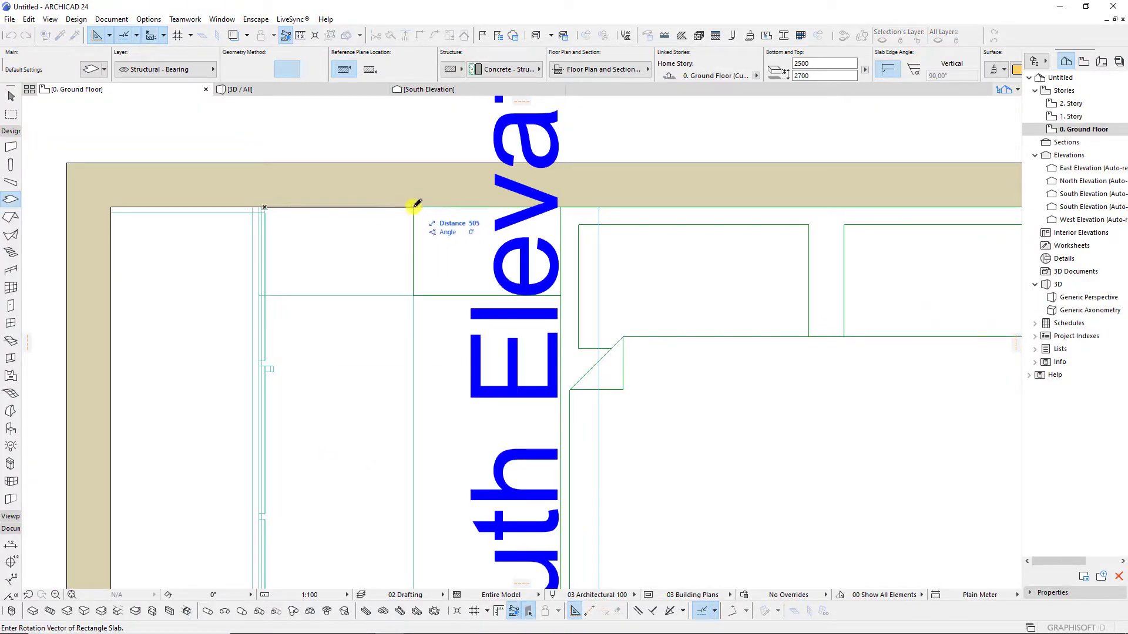
{"action": "scroll", "coordinate": [404, 204], "scroll_direction": "down", "scroll_amount": 1}
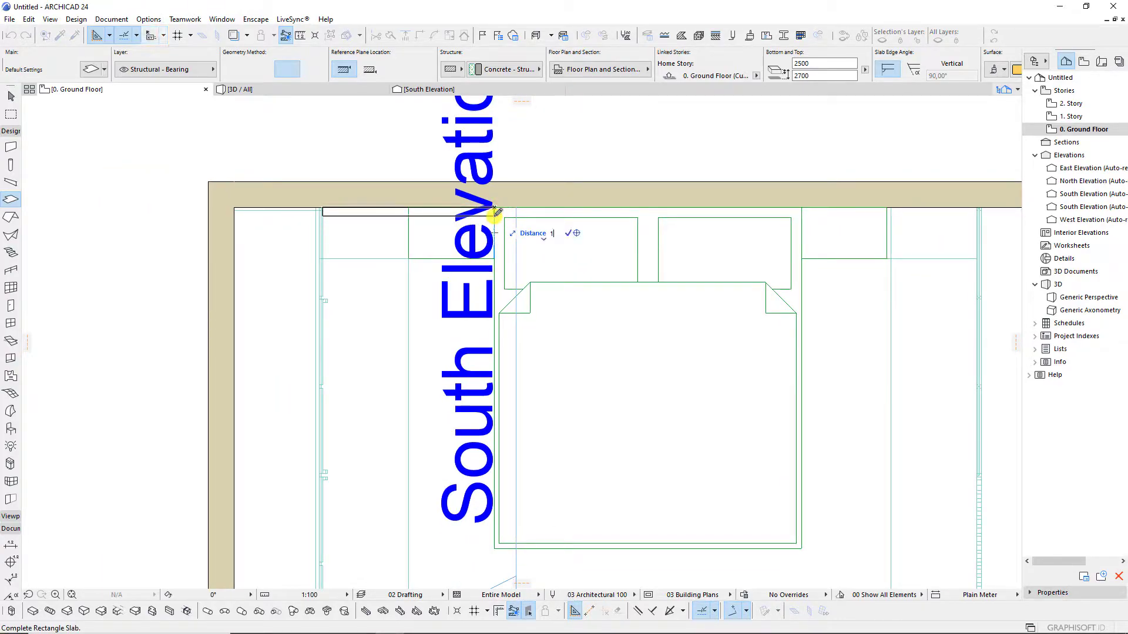
{"action": "scroll", "coordinate": [364, 214], "scroll_direction": "up", "scroll_amount": 3}
{"action": "left_click", "coordinate": [327, 227]}
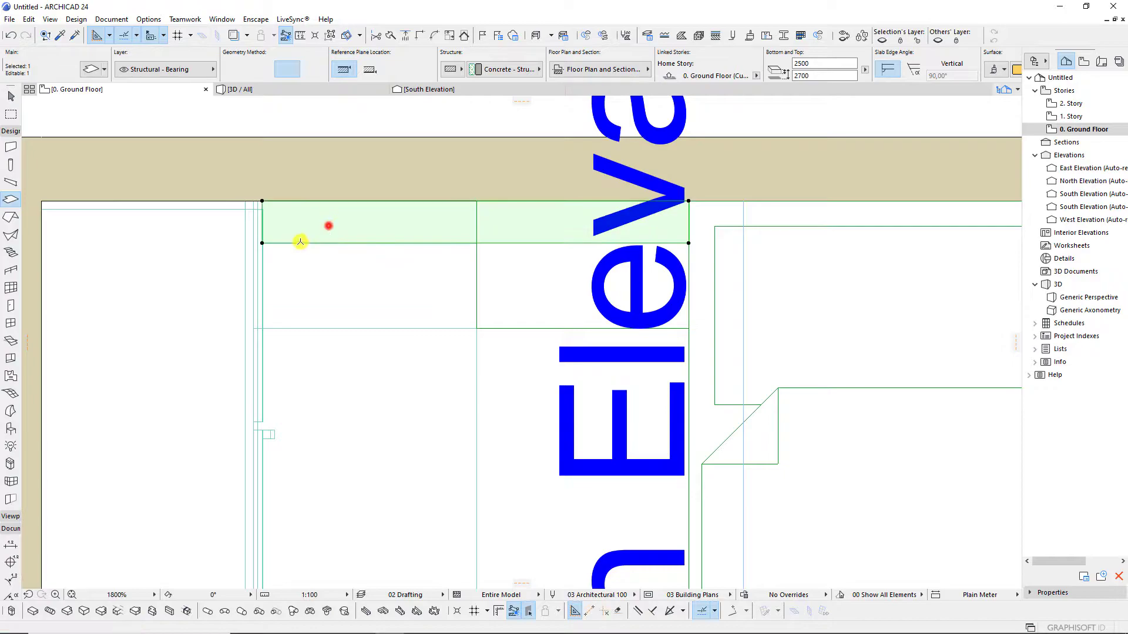
{"action": "left_click", "coordinate": [299, 243]}
{"action": "left_click", "coordinate": [262, 205]}
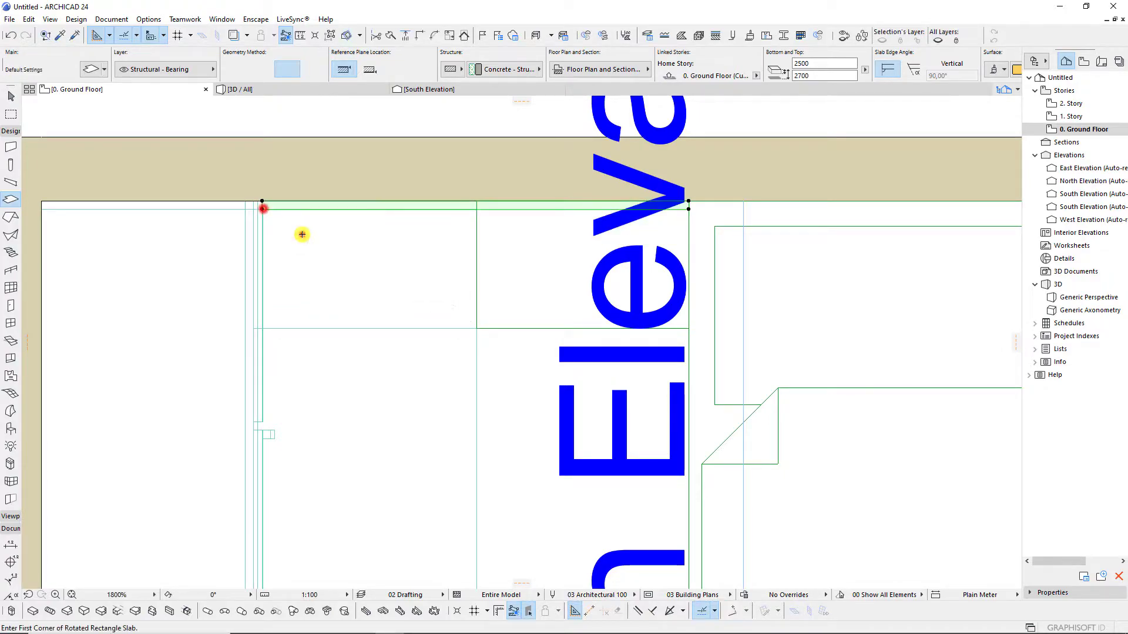
{"action": "left_click", "coordinate": [290, 89]}
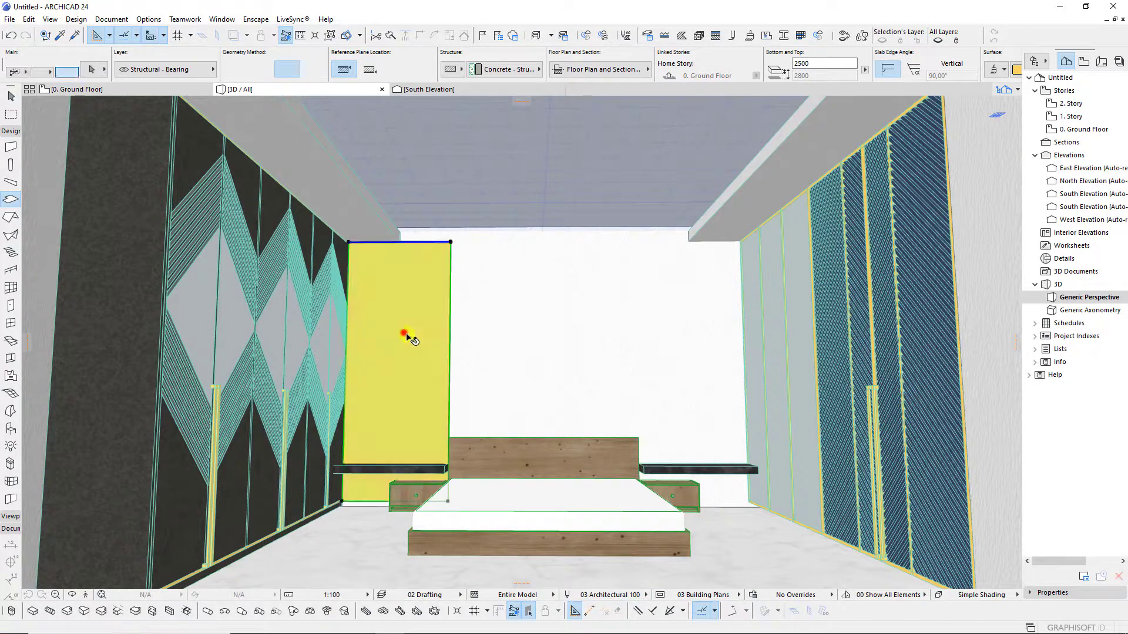
Raise the headboard-side panel so its top reaches 2850.
{"action": "left_click", "coordinate": [405, 334]}
{"action": "left_click", "coordinate": [452, 253]}
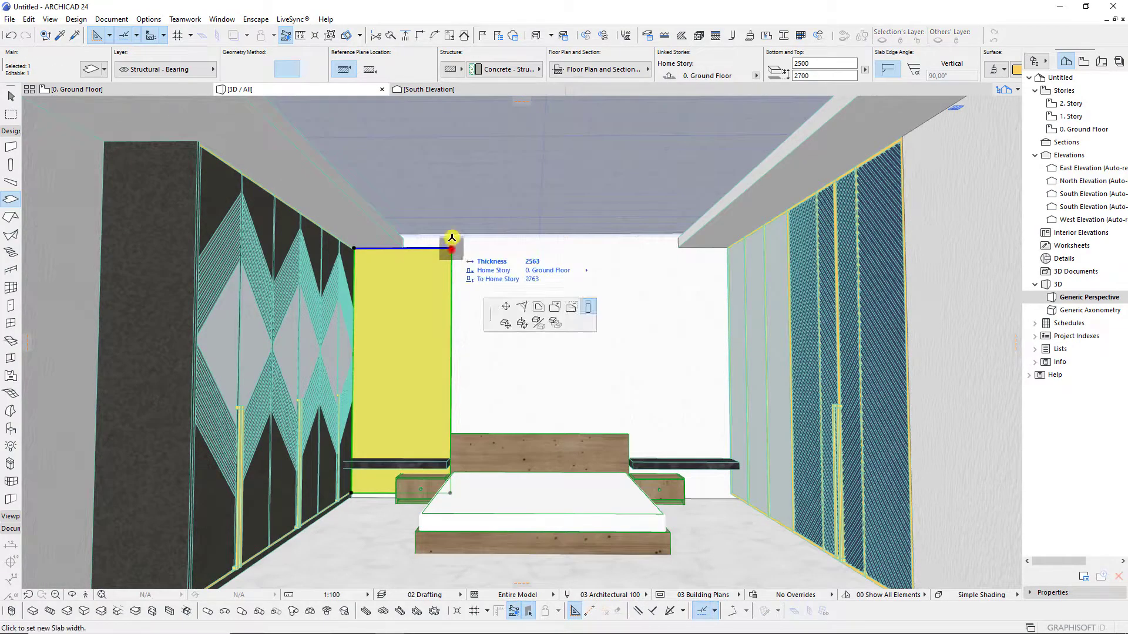
{"action": "scroll", "coordinate": [615, 241], "scroll_direction": "down", "scroll_amount": 3}
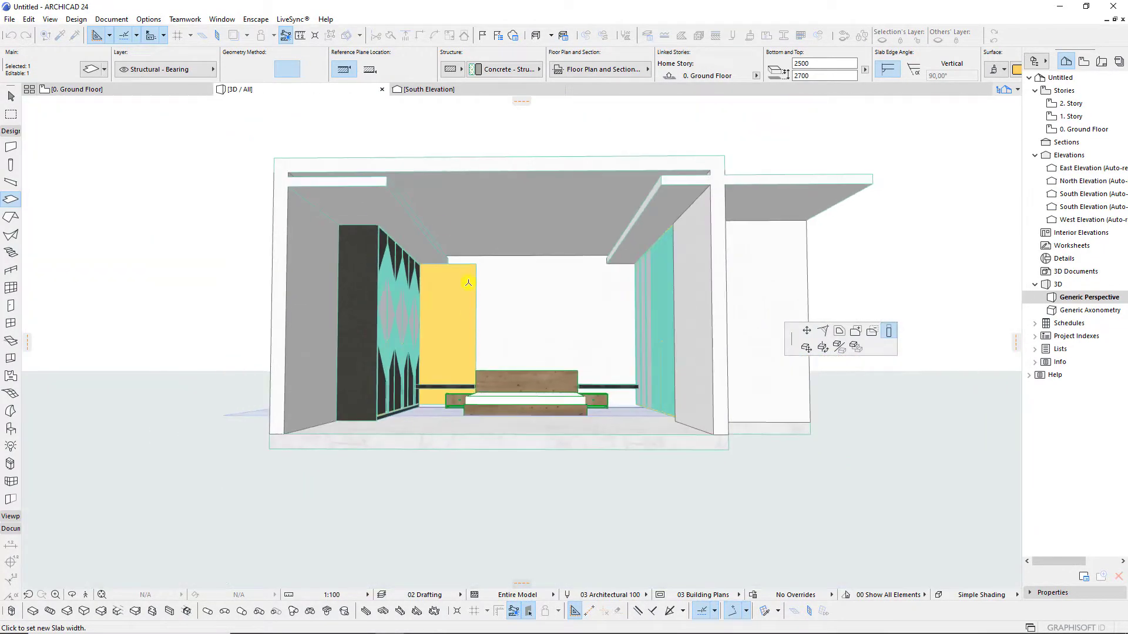
{"action": "left_click", "coordinate": [289, 172]}
{"action": "scroll", "coordinate": [528, 354], "scroll_direction": "up", "scroll_amount": 3}
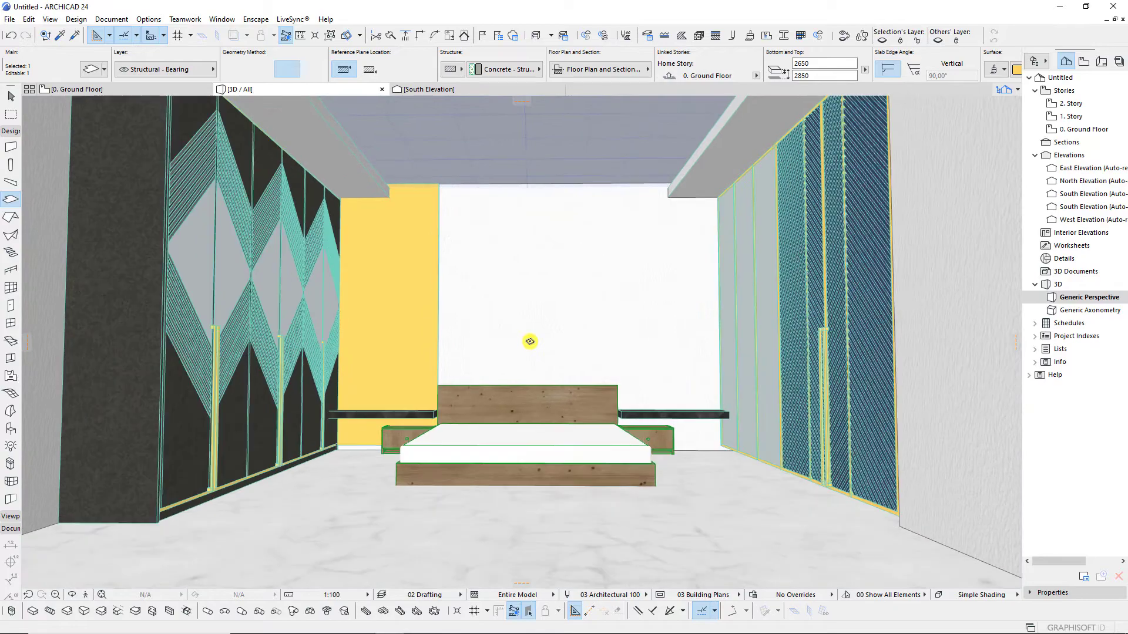
Copy the panel to the right of the bed and select the new copy.
{"action": "left_click", "coordinate": [472, 188]}
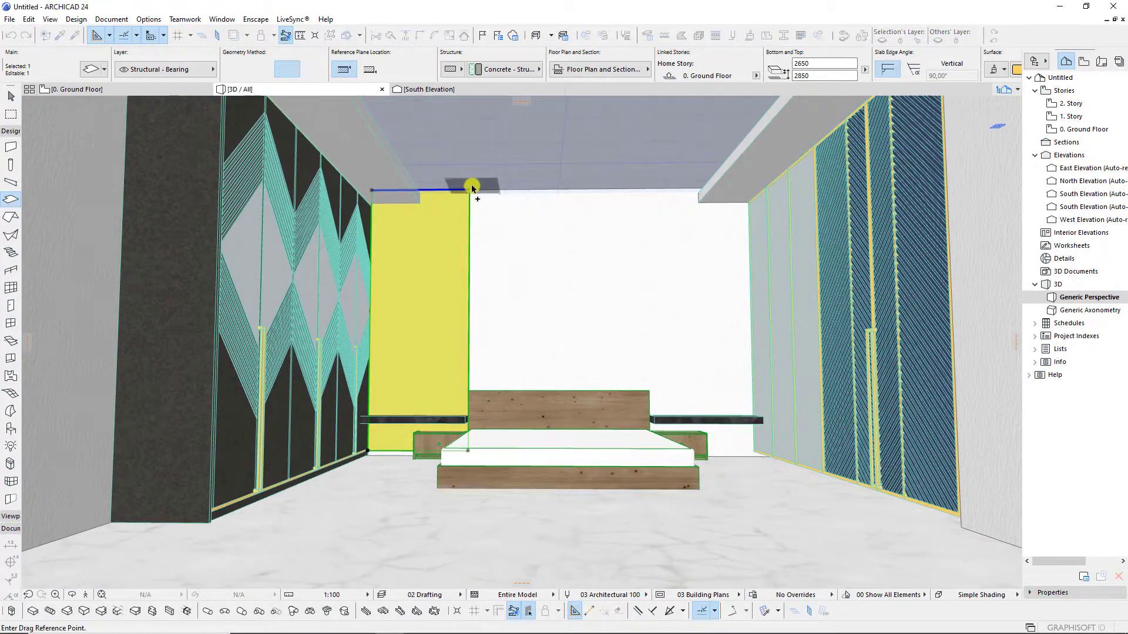
{"action": "left_click", "coordinate": [373, 190]}
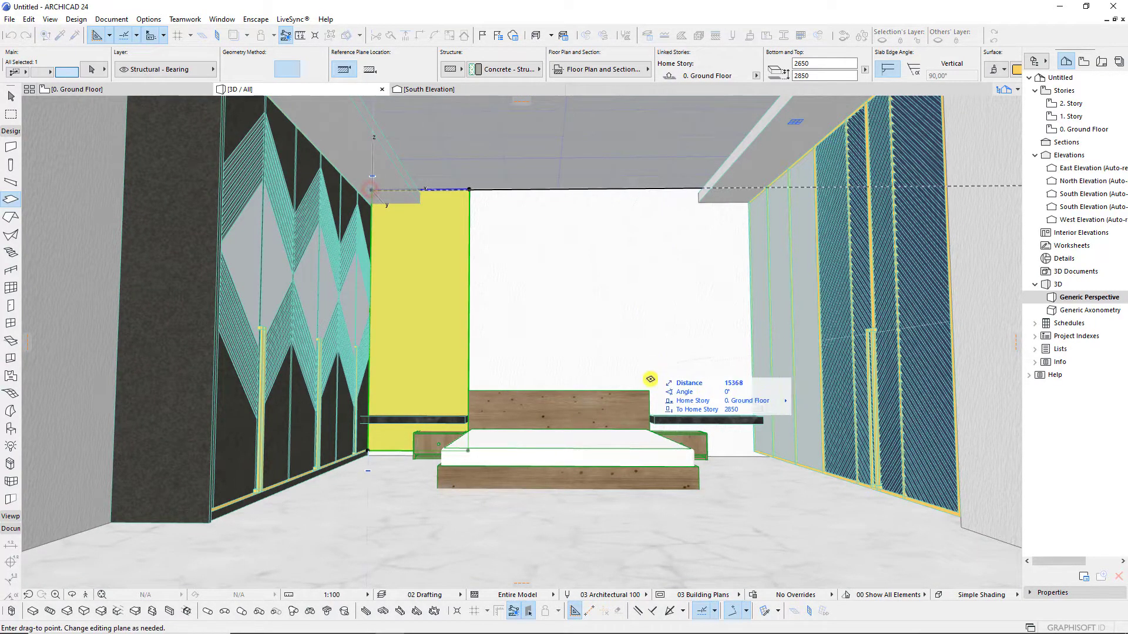
{"action": "left_click", "coordinate": [655, 418]}
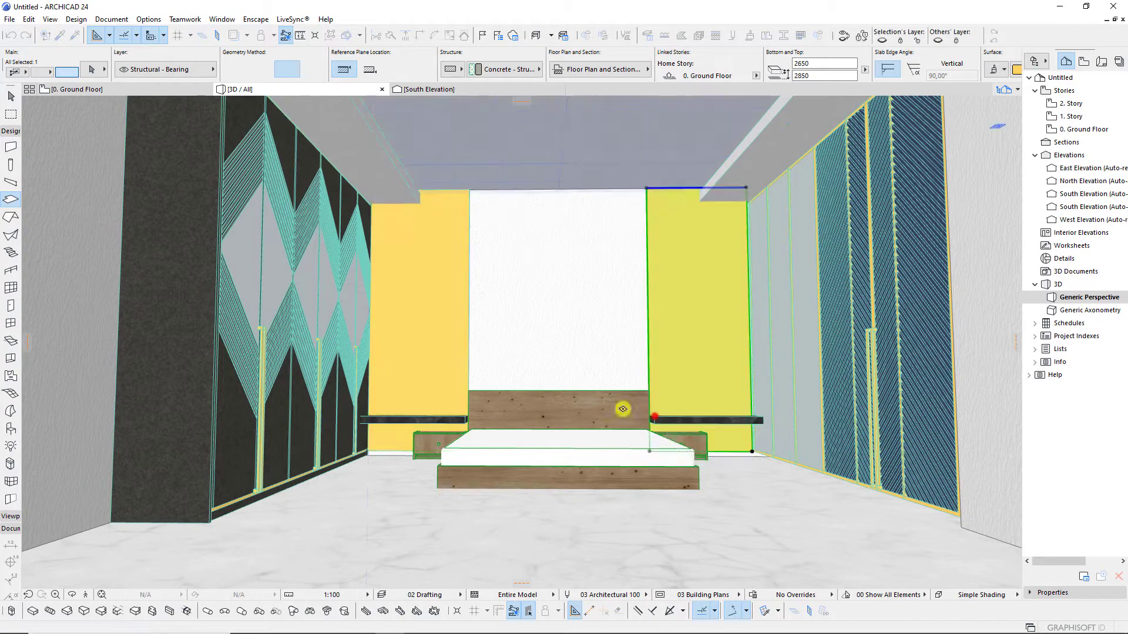
{"action": "scroll", "coordinate": [574, 360], "scroll_direction": "down", "scroll_amount": 3}
{"action": "scroll", "coordinate": [561, 379], "scroll_direction": "up", "scroll_amount": 3}
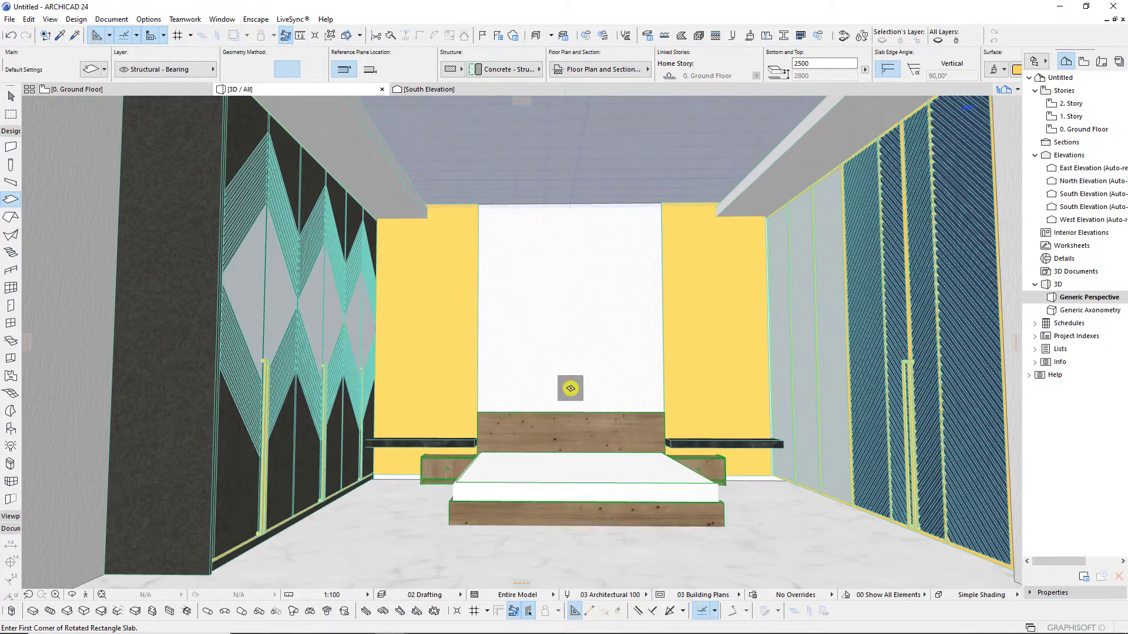
{"action": "scroll", "coordinate": [561, 379], "scroll_direction": "up", "scroll_amount": 2}
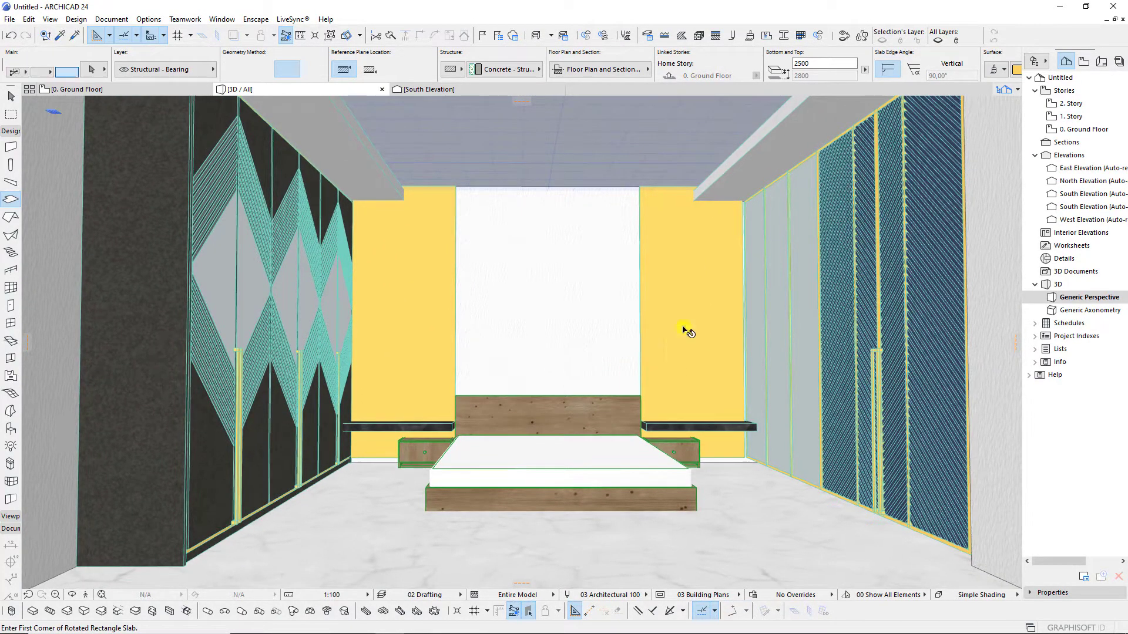
{"action": "left_click", "coordinate": [683, 326], "text": "shift"}
Override the surfaces of both panels flanking the bed with Wood - Mahogany Vertical.
{"action": "key", "text": "ctrl+t"}
{"action": "left_click", "coordinate": [631, 404]}
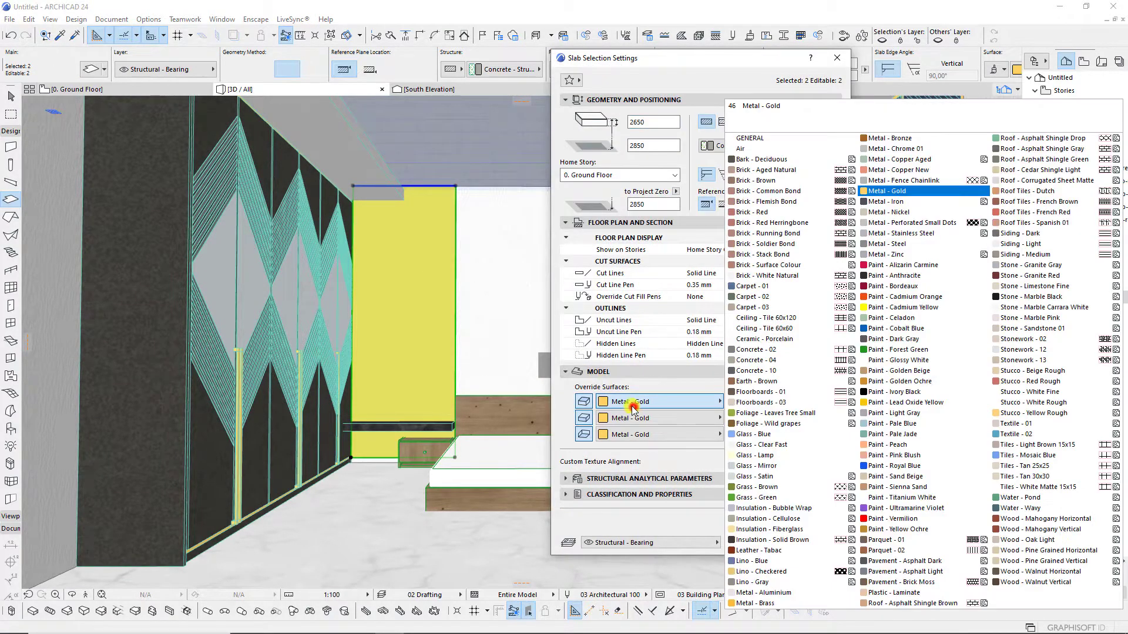
{"action": "left_click", "coordinate": [1024, 519]}
{"action": "left_click", "coordinate": [811, 471]}
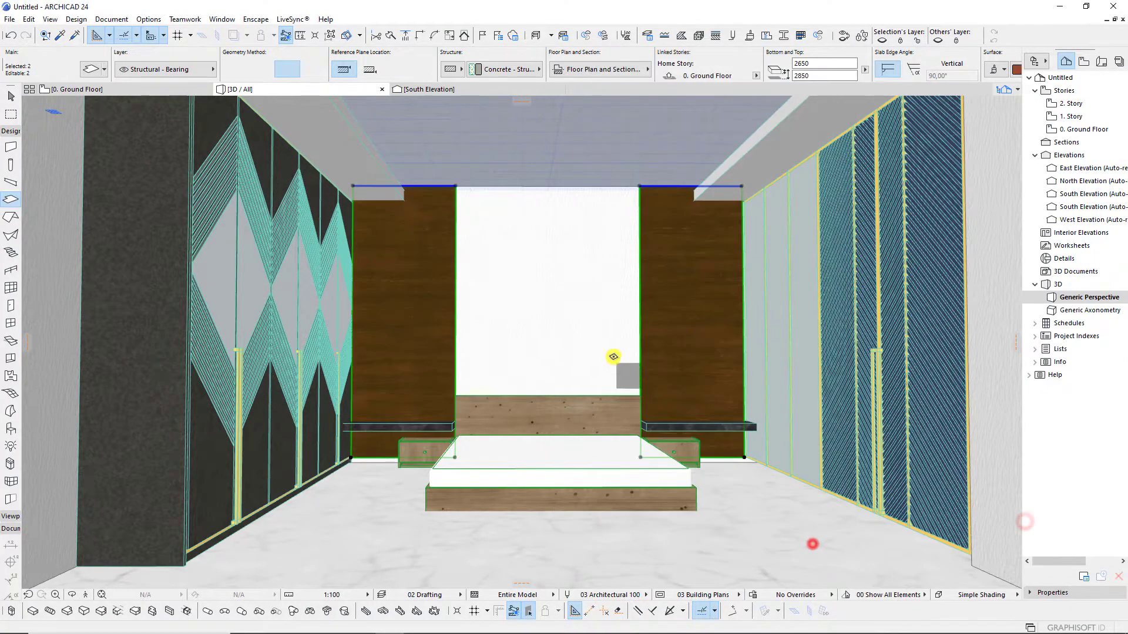
{"action": "key", "text": "ctrl+t"}
{"action": "left_click", "coordinate": [631, 402]}
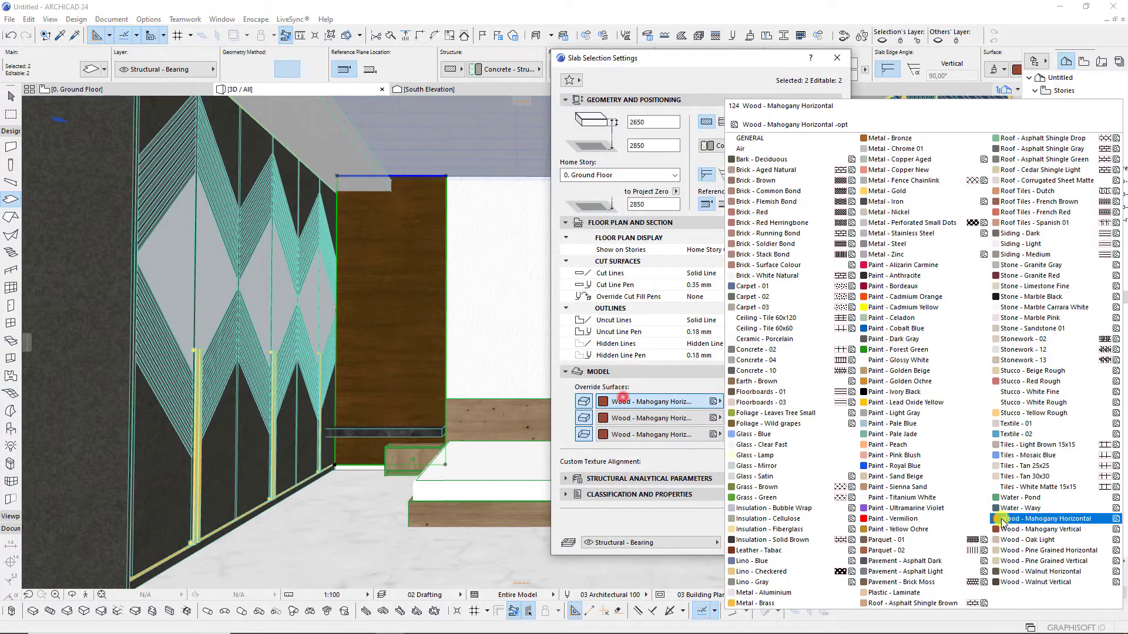
{"action": "left_click", "coordinate": [822, 452]}
{"action": "left_click", "coordinate": [814, 542]}
{"action": "middle_click_drag", "start_coordinate": [588, 327], "coordinate": [585, 326], "text": "shift"}
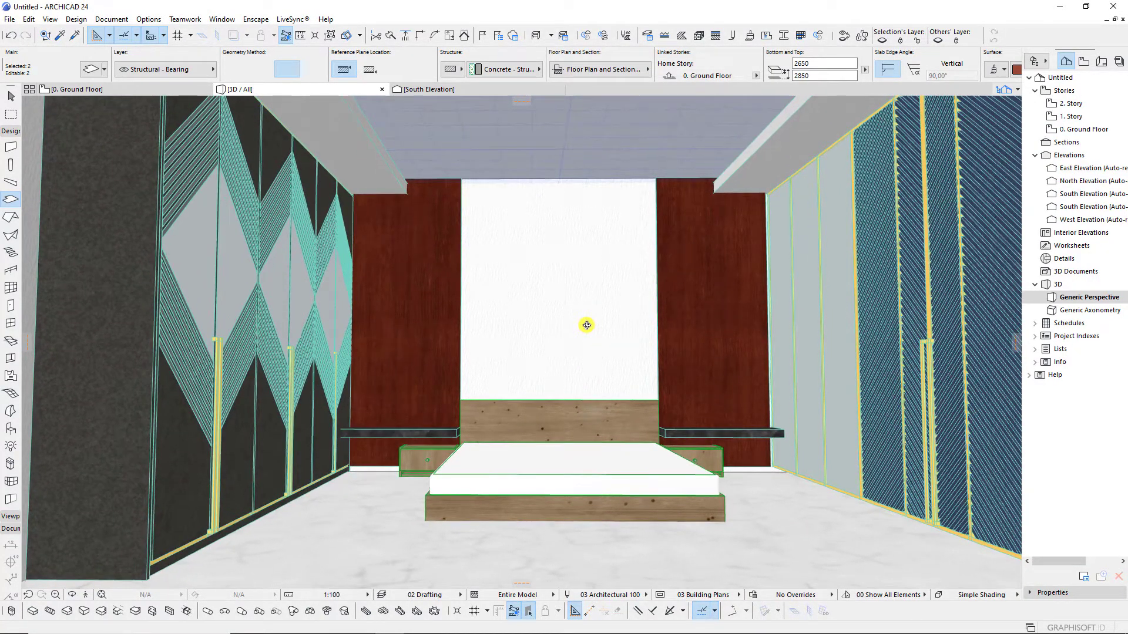
Stretch both mahogany side panels so they extend down to the floor.
{"action": "left_click", "coordinate": [583, 283]}
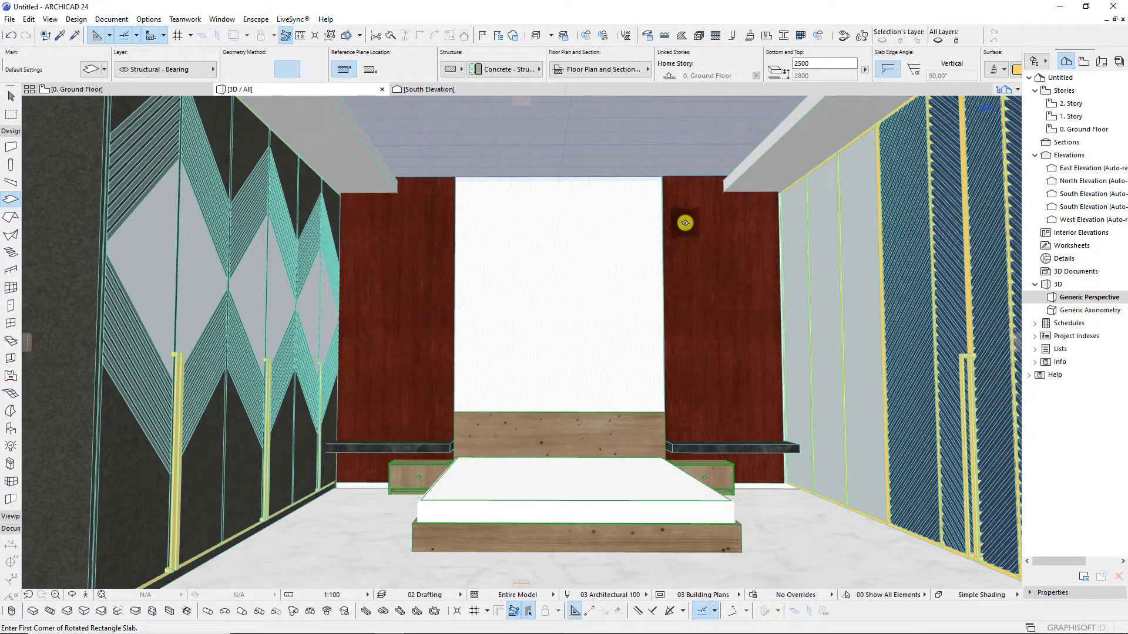
{"action": "left_click", "coordinate": [685, 223], "text": "shift"}
{"action": "left_click", "coordinate": [443, 260], "text": "shift"}
{"action": "left_click", "coordinate": [451, 483]}
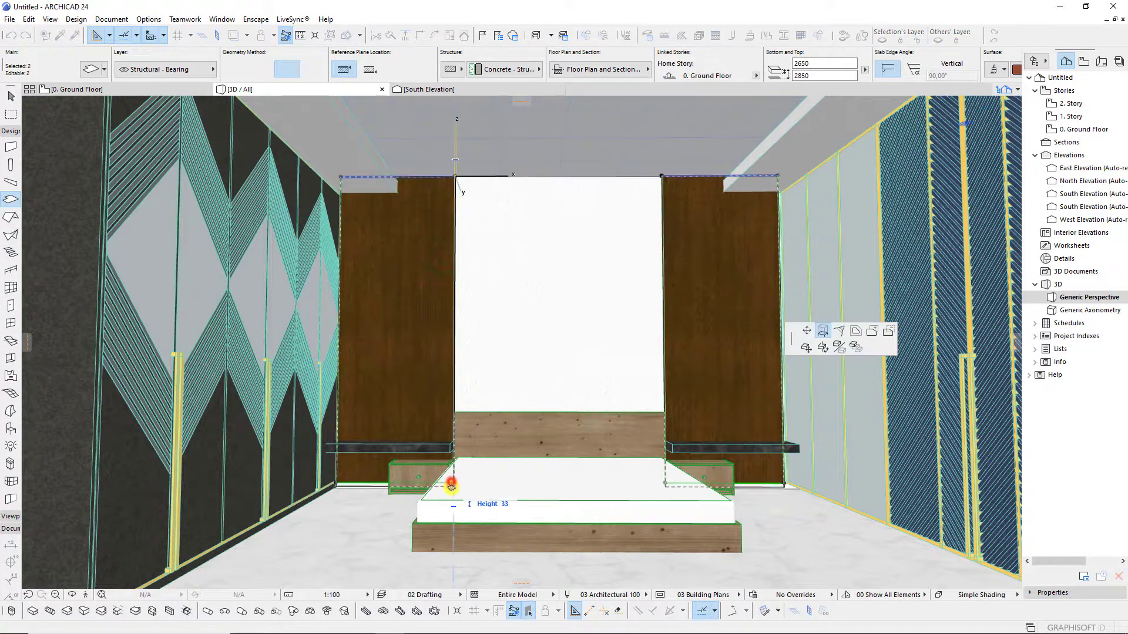
{"action": "left_click", "coordinate": [335, 488]}
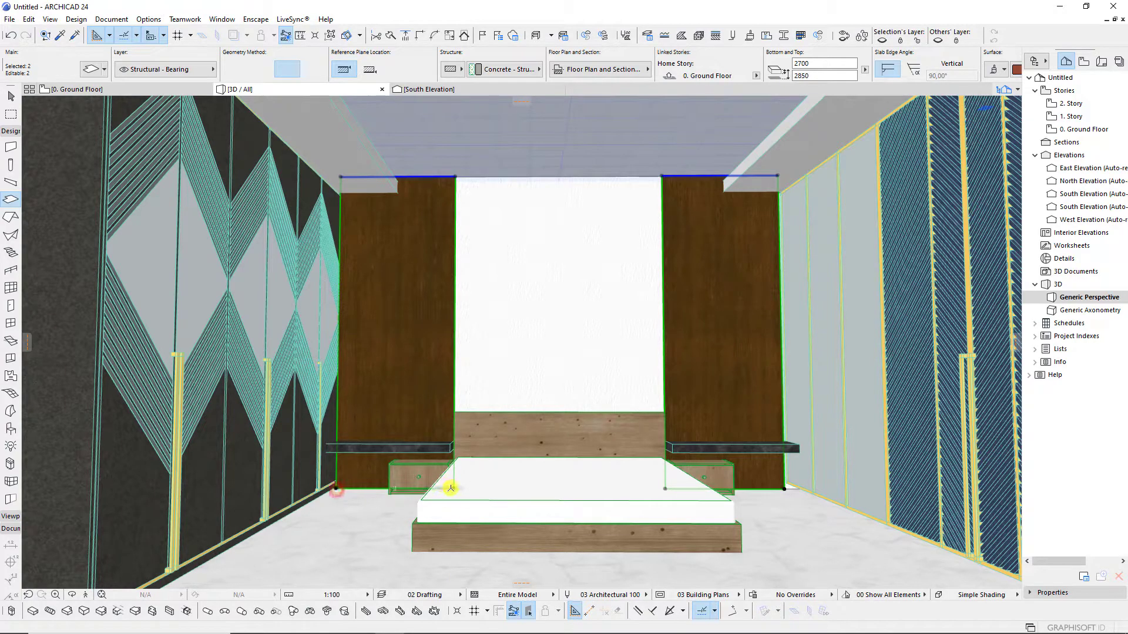
{"action": "left_click", "coordinate": [451, 488]}
{"action": "left_click", "coordinate": [396, 193]}
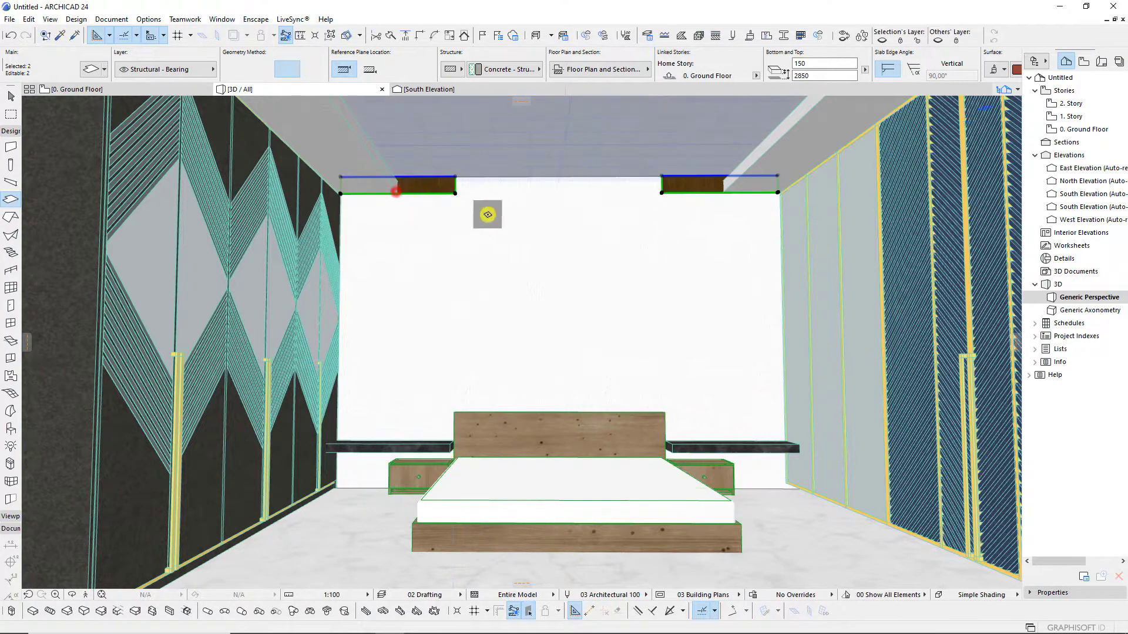
{"action": "left_click", "coordinate": [456, 193]}
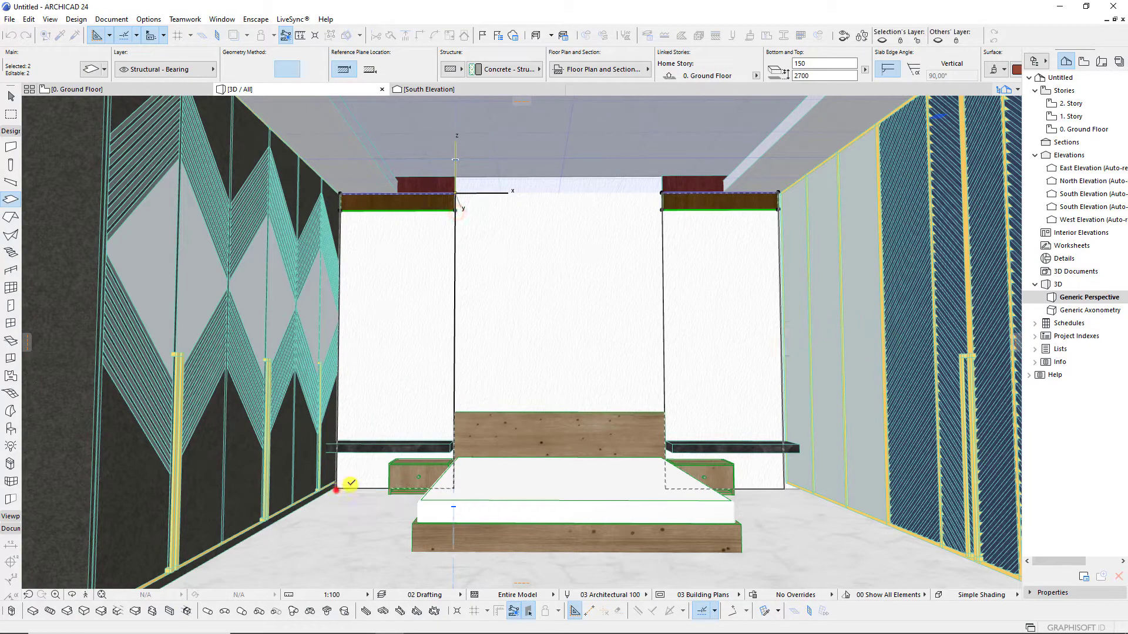
{"action": "left_click", "coordinate": [336, 489]}
{"action": "key", "text": "Escape"}
Offset the top band slab so it stretches across to the right corner.
{"action": "scroll", "coordinate": [554, 227], "scroll_direction": "up", "scroll_amount": 2}
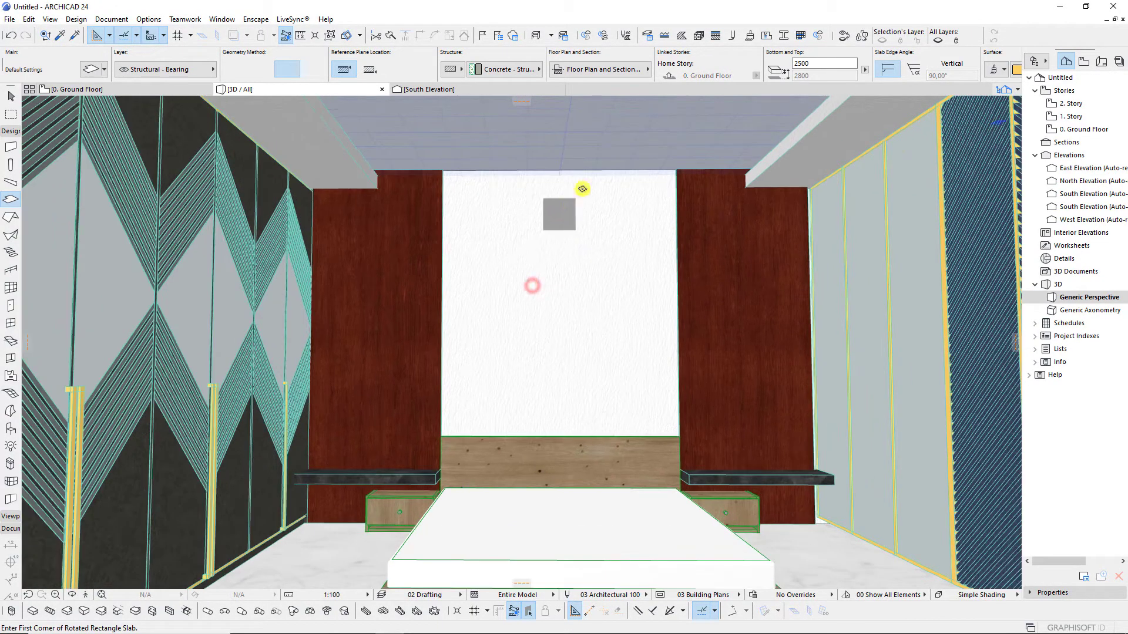
{"action": "scroll", "coordinate": [582, 187], "scroll_direction": "up", "scroll_amount": 2}
{"action": "scroll", "coordinate": [597, 235], "scroll_direction": "up", "scroll_amount": 2}
{"action": "scroll", "coordinate": [373, 176], "scroll_direction": "up", "scroll_amount": 1}
{"action": "left_click", "coordinate": [373, 171], "text": "shift"}
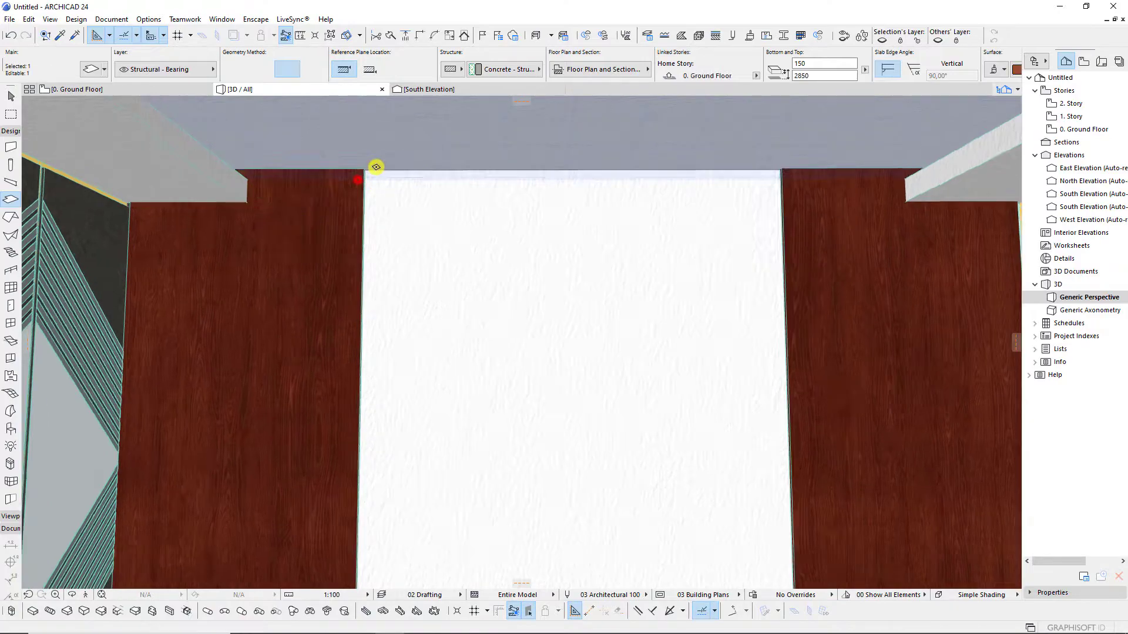
{"action": "scroll", "coordinate": [453, 214], "scroll_direction": "up", "scroll_amount": 2}
{"action": "scroll", "coordinate": [332, 213], "scroll_direction": "up", "scroll_amount": 2}
{"action": "left_click", "coordinate": [315, 133]}
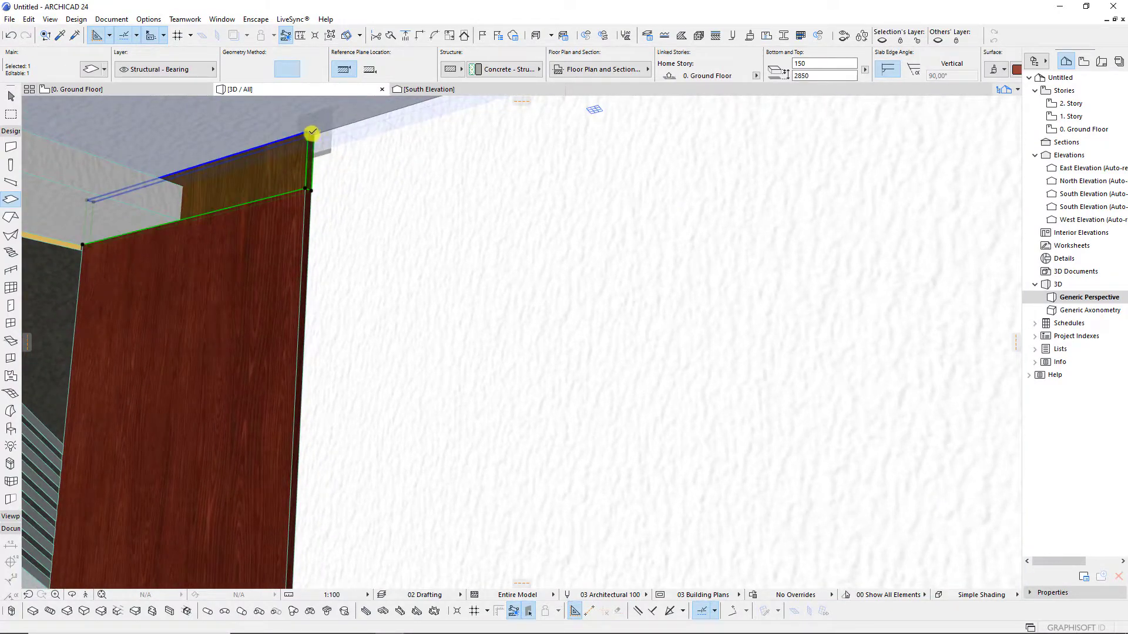
{"action": "left_click", "coordinate": [311, 134]}
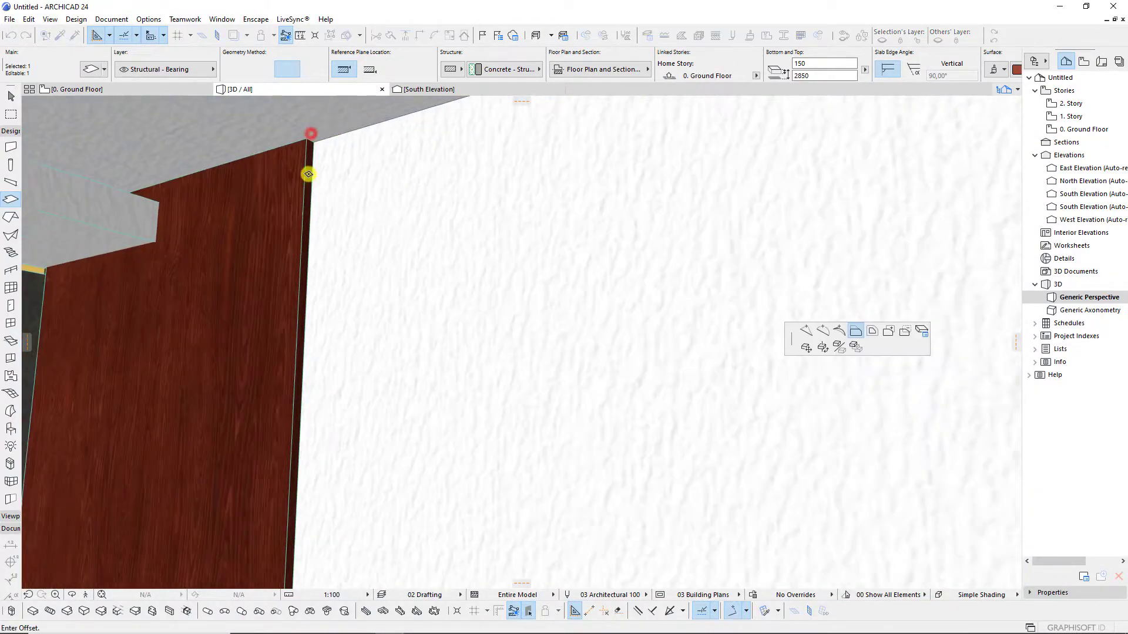
{"action": "scroll", "coordinate": [353, 223], "scroll_direction": "up", "scroll_amount": 1}
{"action": "scroll", "coordinate": [388, 272], "scroll_direction": "down", "scroll_amount": 3}
{"action": "scroll", "coordinate": [495, 277], "scroll_direction": "down", "scroll_amount": 1}
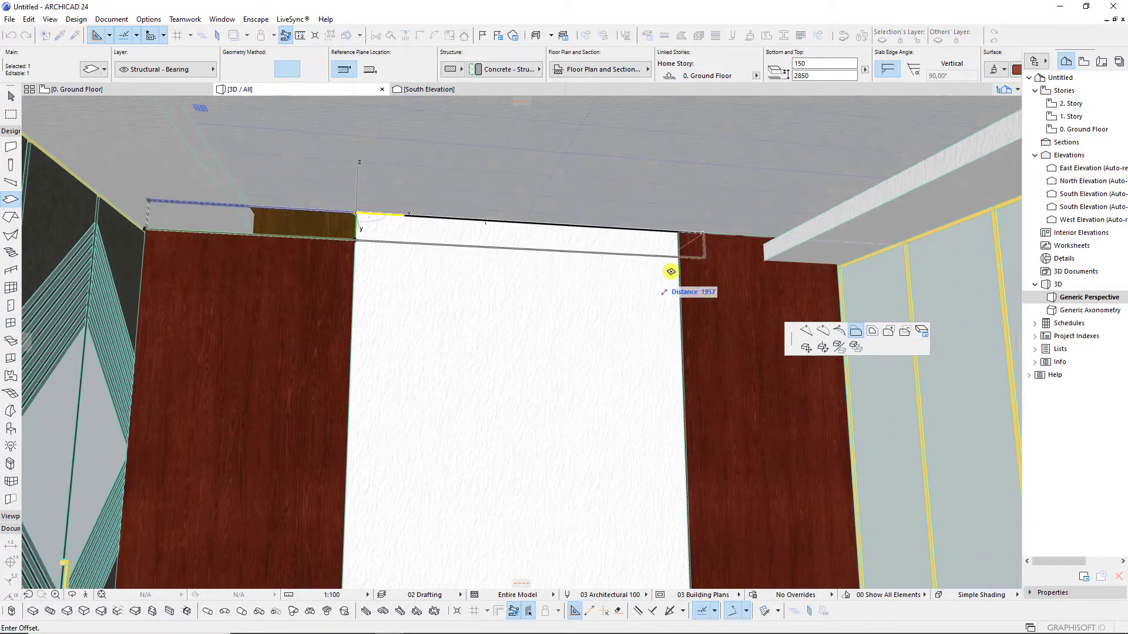
{"action": "left_click", "coordinate": [841, 265]}
{"action": "left_click", "coordinate": [814, 284]}
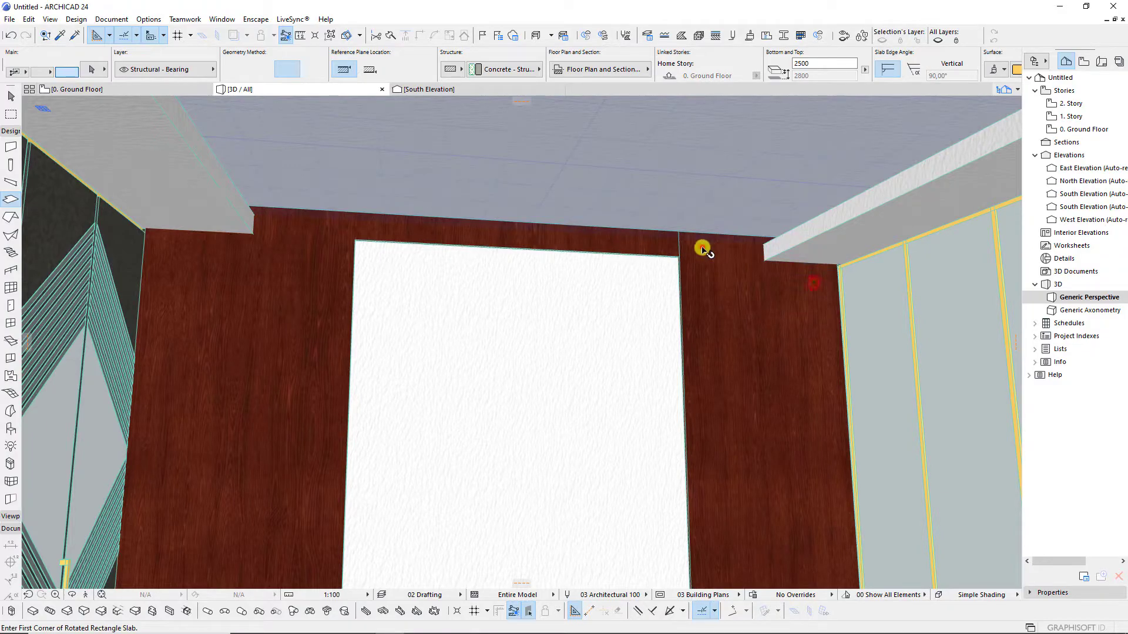
Give the band slab above the white panel a Paint - Anthracite surface override.
{"action": "scroll", "coordinate": [569, 292], "scroll_direction": "down", "scroll_amount": 1}
{"action": "scroll", "coordinate": [611, 284], "scroll_direction": "down", "scroll_amount": 3}
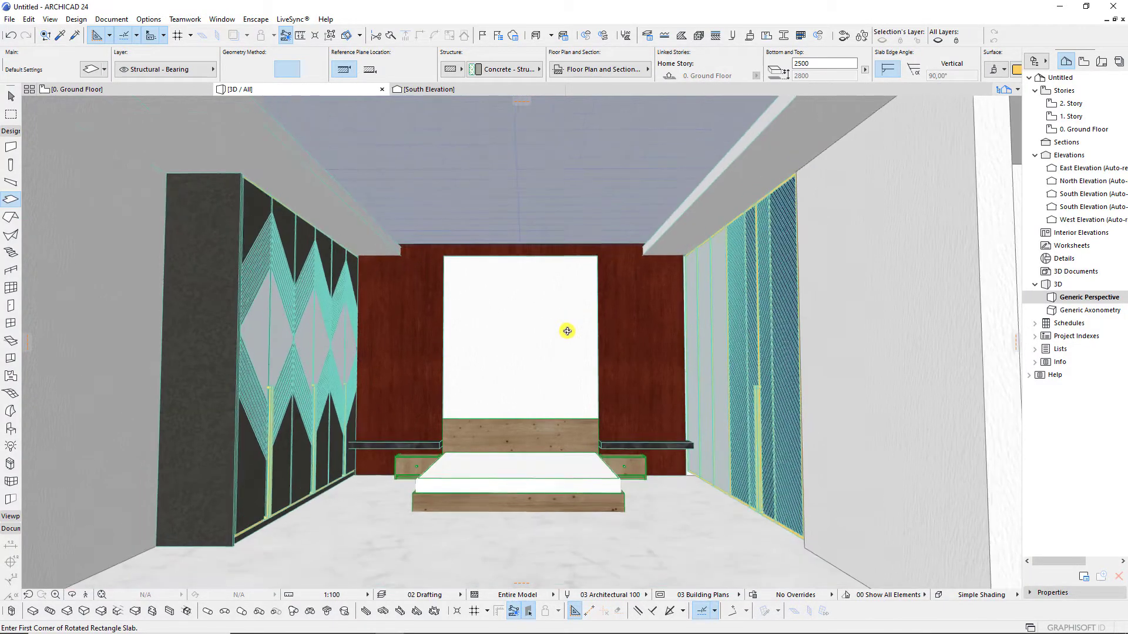
{"action": "scroll", "coordinate": [529, 319], "scroll_direction": "up", "scroll_amount": 2}
{"action": "left_click", "coordinate": [512, 239], "text": "shift"}
{"action": "key", "text": "ctrl+t"}
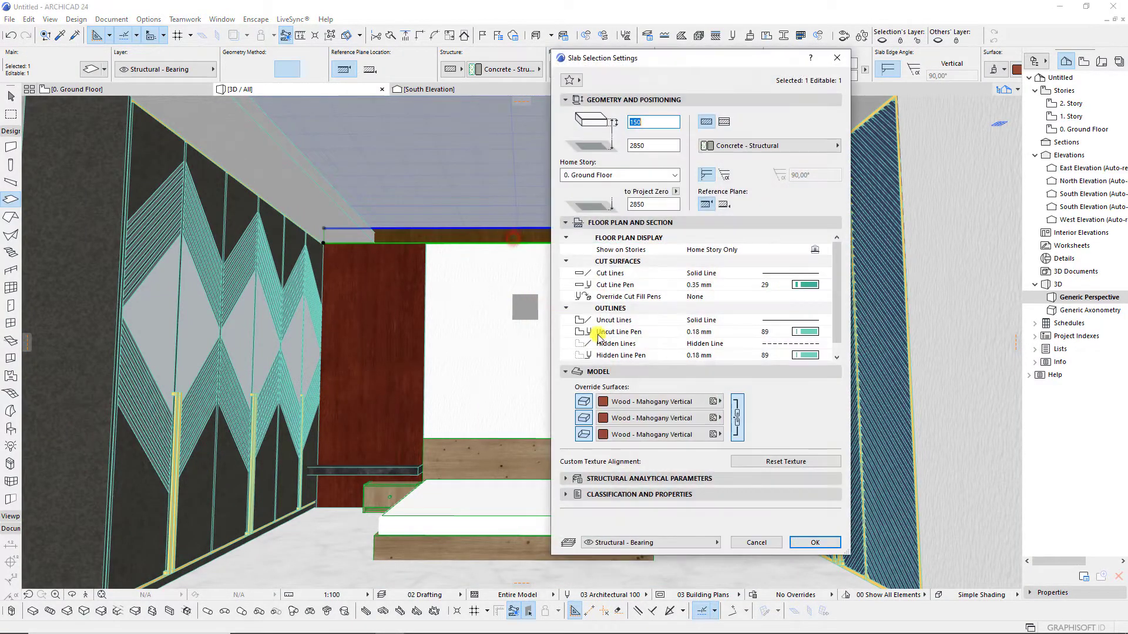
{"action": "left_click", "coordinate": [646, 401]}
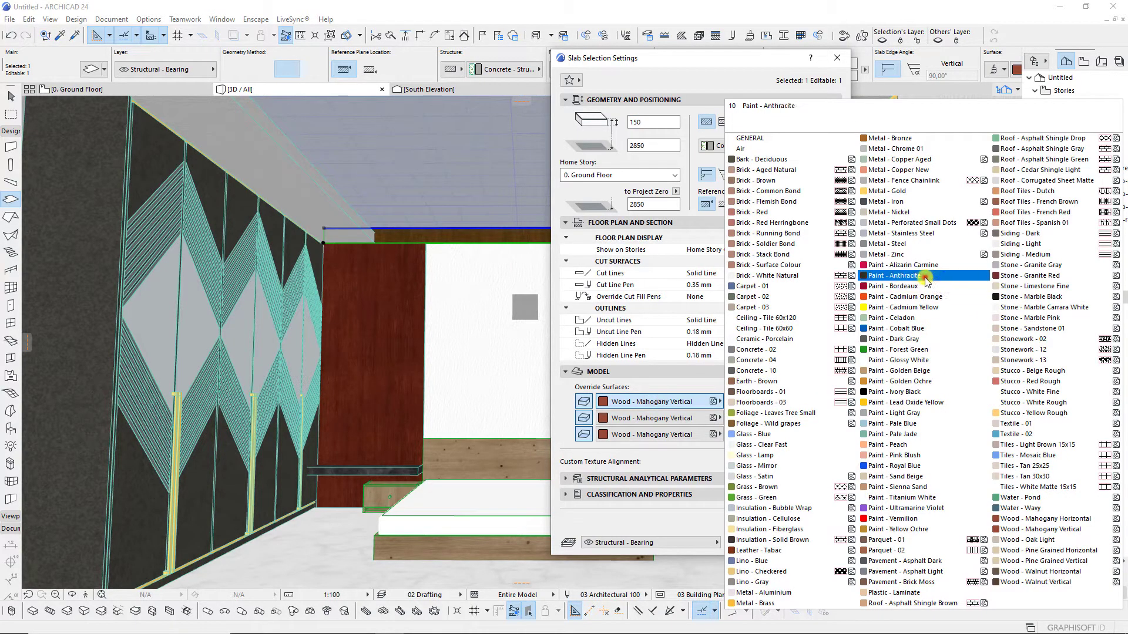
{"action": "left_click", "coordinate": [893, 276]}
{"action": "left_click", "coordinate": [785, 536]}
{"action": "key", "text": "Escape"}
Zoom and pan the 3D view in toward the headboard wall.
{"action": "scroll", "coordinate": [541, 326], "scroll_direction": "down", "scroll_amount": 2}
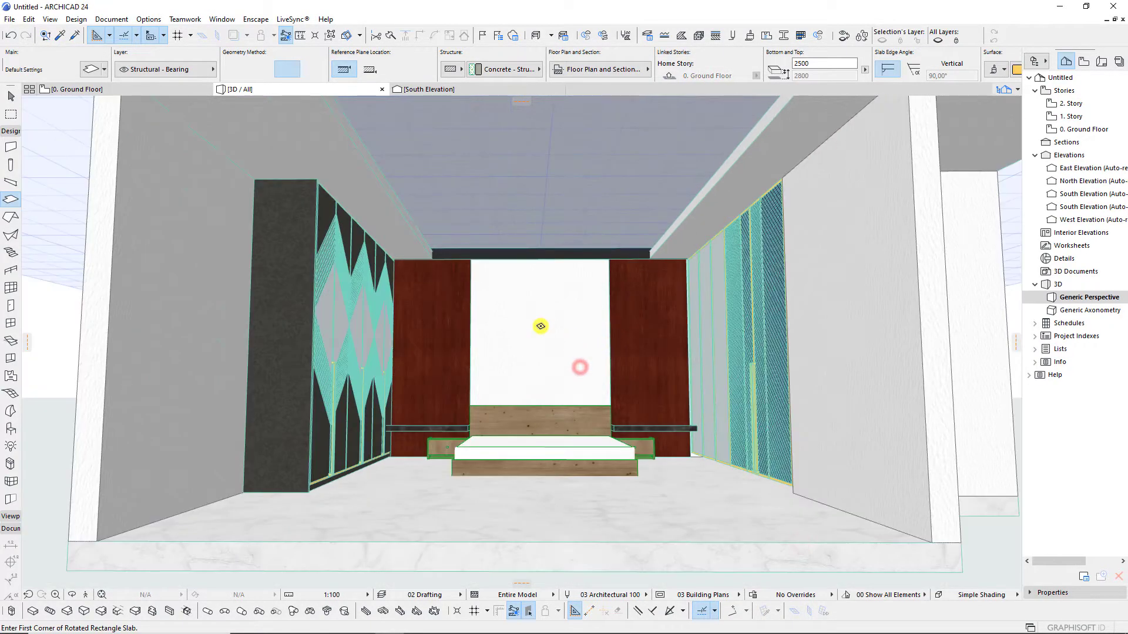
{"action": "scroll", "coordinate": [540, 329], "scroll_direction": "up", "scroll_amount": 2}
{"action": "scroll", "coordinate": [538, 305], "scroll_direction": "up", "scroll_amount": 1}
{"action": "scroll", "coordinate": [528, 264], "scroll_direction": "up", "scroll_amount": 1}
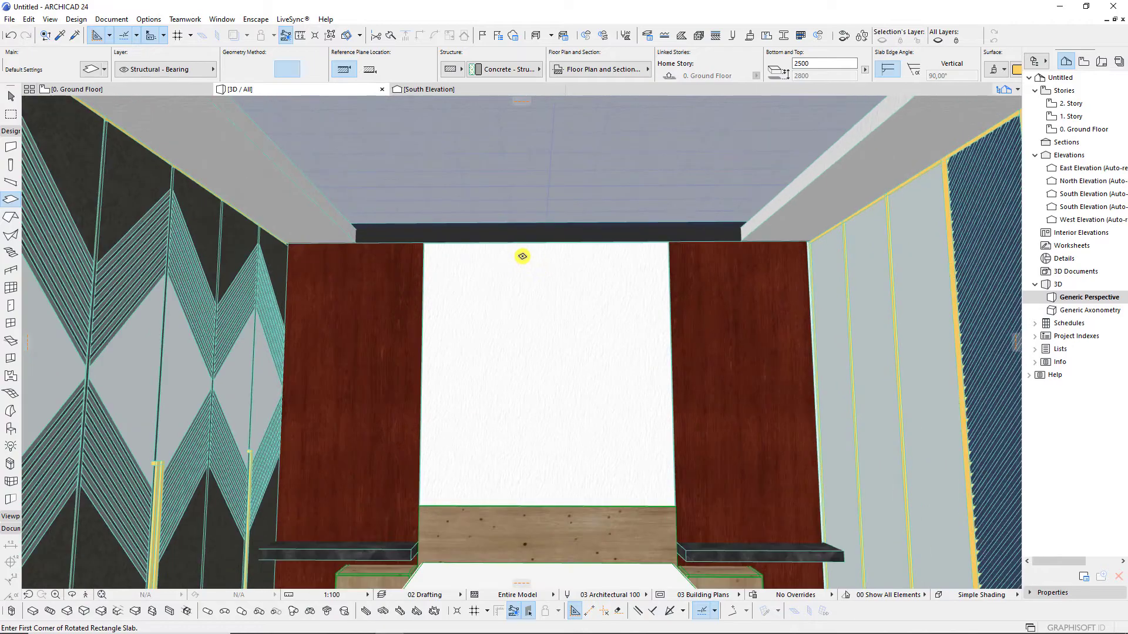
{"action": "scroll", "coordinate": [523, 257], "scroll_direction": "up", "scroll_amount": 1}
{"action": "scroll", "coordinate": [366, 239], "scroll_direction": "up", "scroll_amount": 1}
{"action": "scroll", "coordinate": [465, 288], "scroll_direction": "down", "scroll_amount": 1}
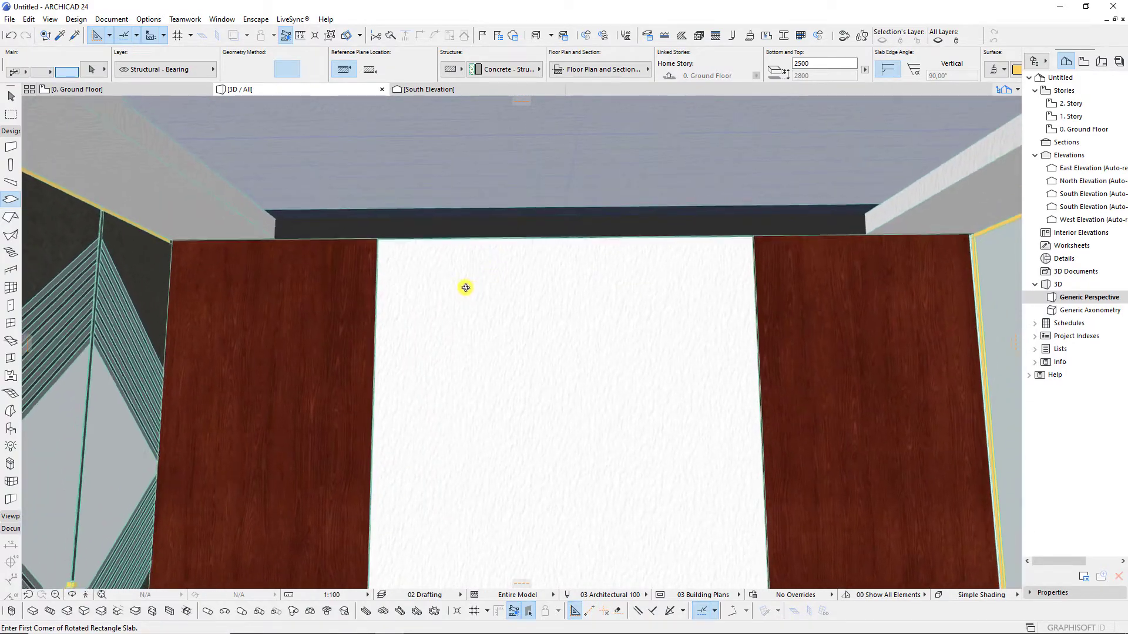
{"action": "scroll", "coordinate": [465, 288], "scroll_direction": "down", "scroll_amount": 2}
{"action": "scroll", "coordinate": [612, 282], "scroll_direction": "down", "scroll_amount": 2}
{"action": "middle_click_drag", "start_coordinate": [676, 403], "coordinate": [641, 356]}
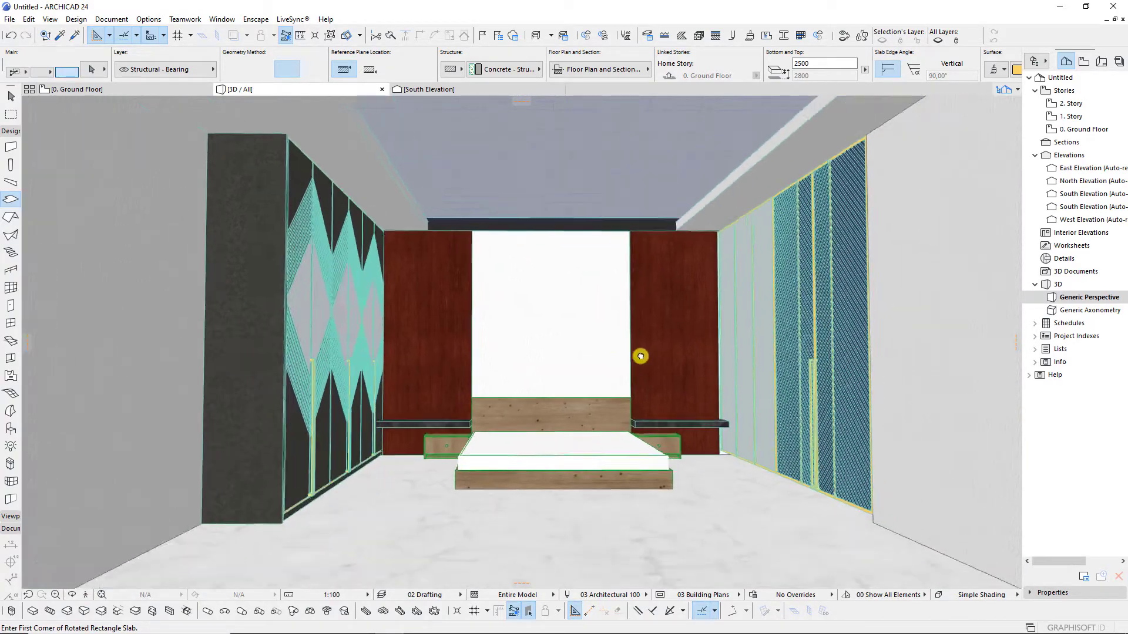
{"action": "scroll", "coordinate": [554, 354], "scroll_direction": "up", "scroll_amount": 1}
{"action": "scroll", "coordinate": [554, 357], "scroll_direction": "up", "scroll_amount": 1}
{"action": "scroll", "coordinate": [552, 355], "scroll_direction": "up", "scroll_amount": 1}
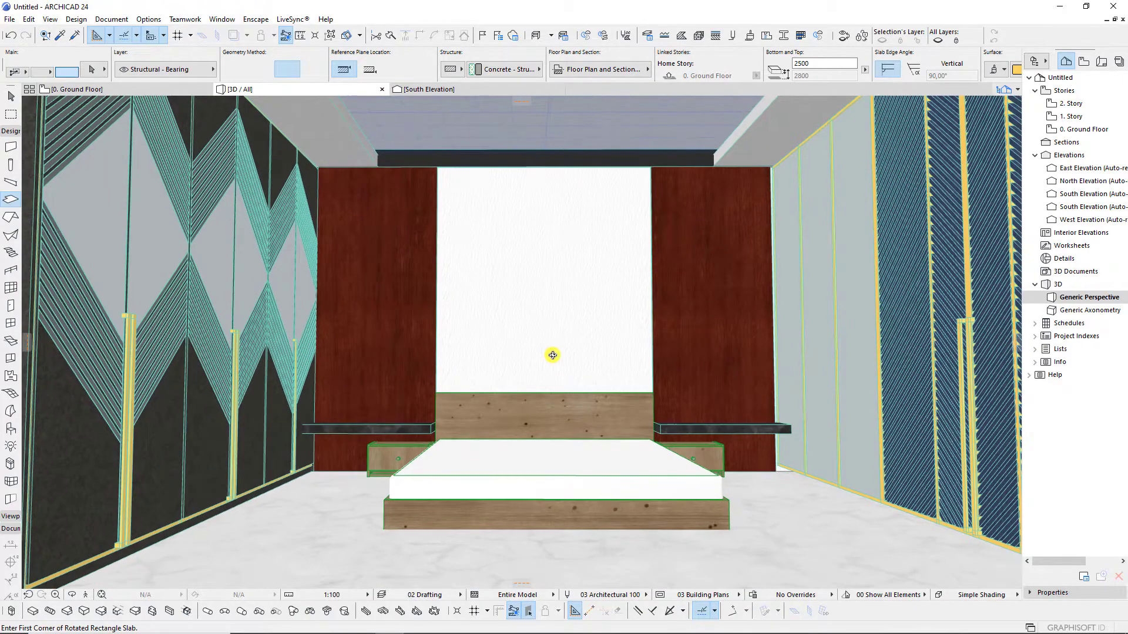
{"action": "scroll", "coordinate": [549, 351], "scroll_direction": "up", "scroll_amount": 1}
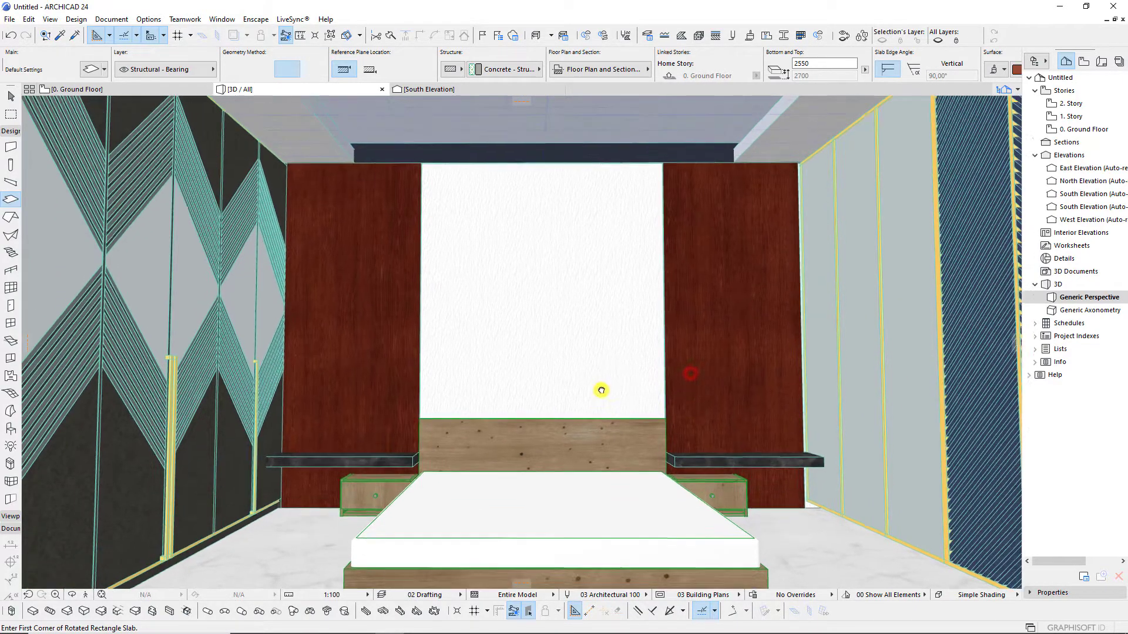
{"action": "scroll", "coordinate": [579, 357], "scroll_direction": "up", "scroll_amount": 1}
{"action": "scroll", "coordinate": [576, 350], "scroll_direction": "up", "scroll_amount": 1}
{"action": "scroll", "coordinate": [572, 344], "scroll_direction": "up", "scroll_amount": 1}
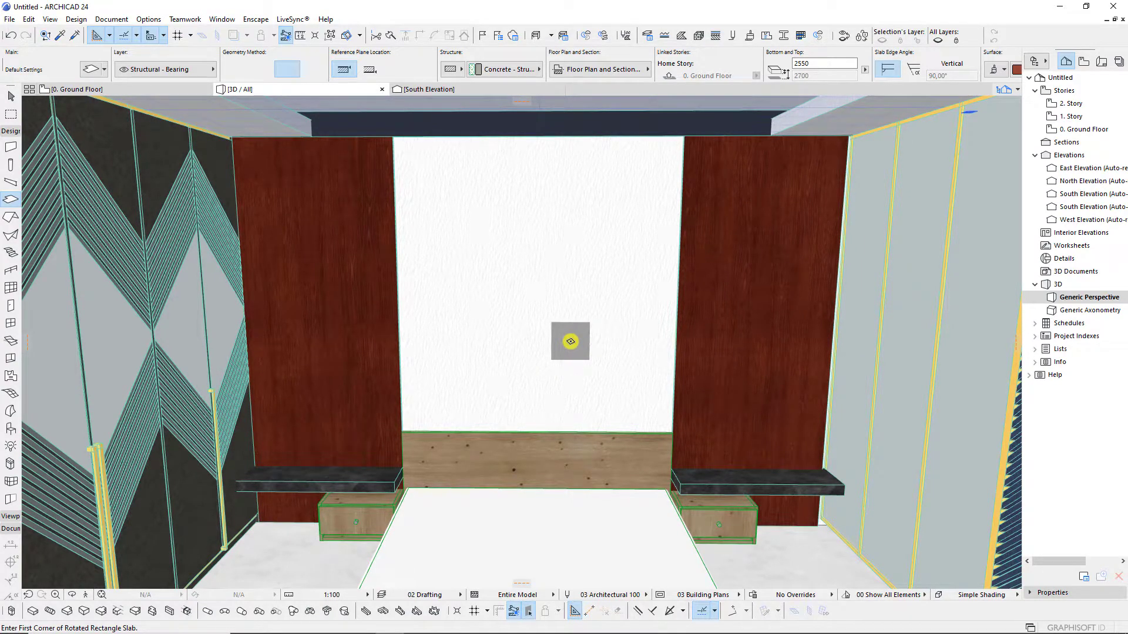
Check the slab in the ground floor plan, then return to the 3D perspective.
{"action": "key", "text": "F2"}
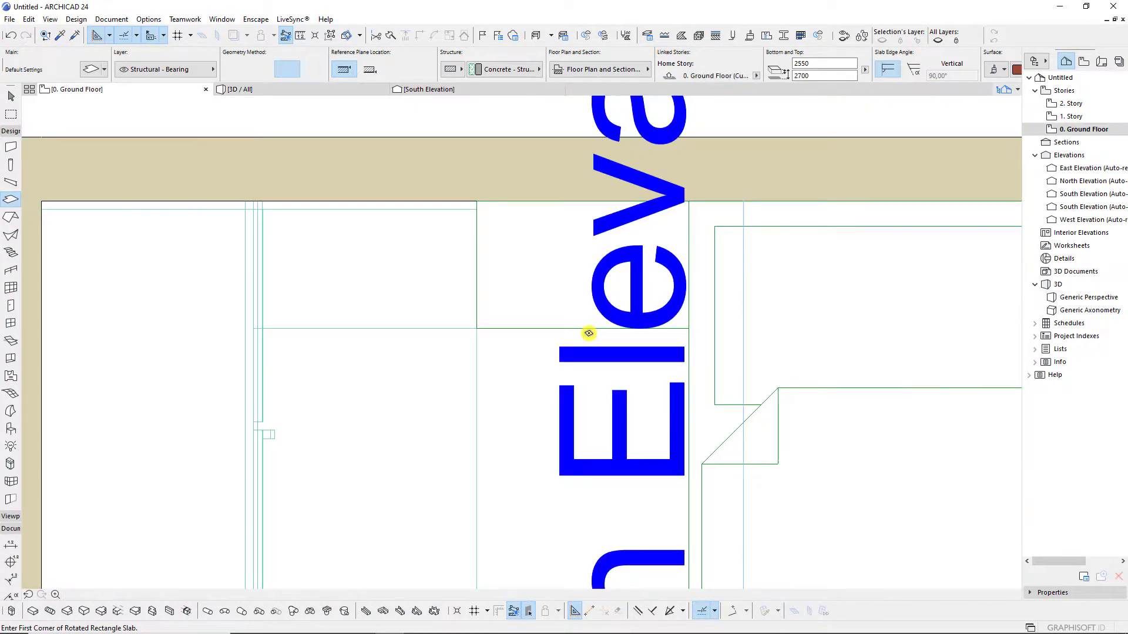
{"action": "scroll", "coordinate": [506, 245], "scroll_direction": "down", "scroll_amount": 3}
{"action": "scroll", "coordinate": [541, 282], "scroll_direction": "down", "scroll_amount": 2}
{"action": "scroll", "coordinate": [630, 227], "scroll_direction": "up", "scroll_amount": 1}
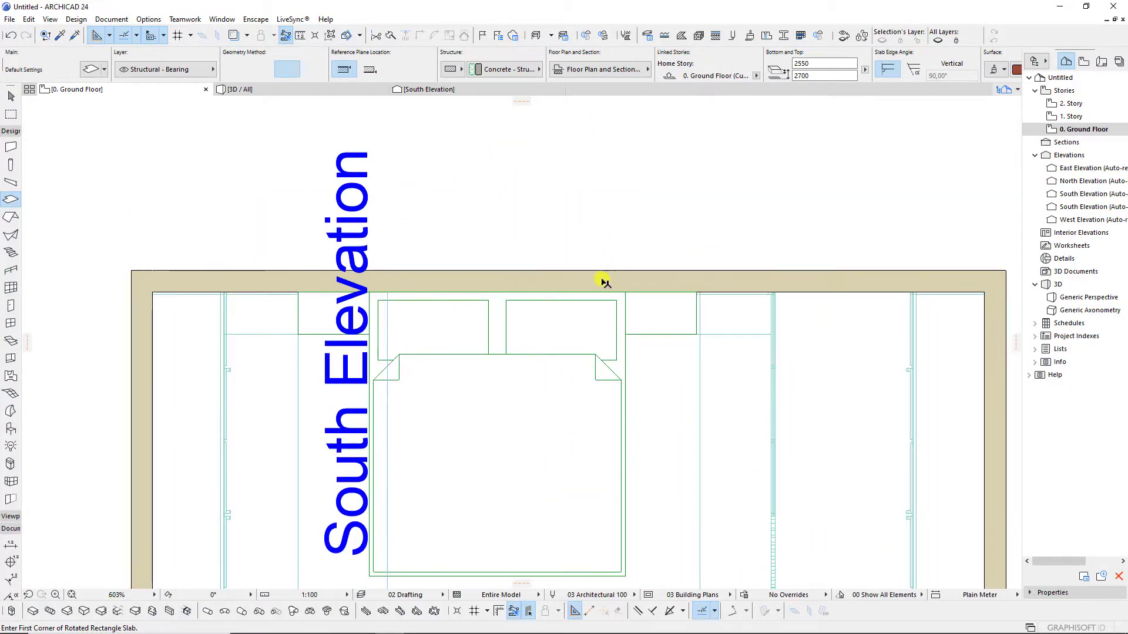
{"action": "left_click", "coordinate": [596, 277], "text": "shift"}
{"action": "left_click", "coordinate": [584, 215]}
{"action": "left_click", "coordinate": [329, 89]}
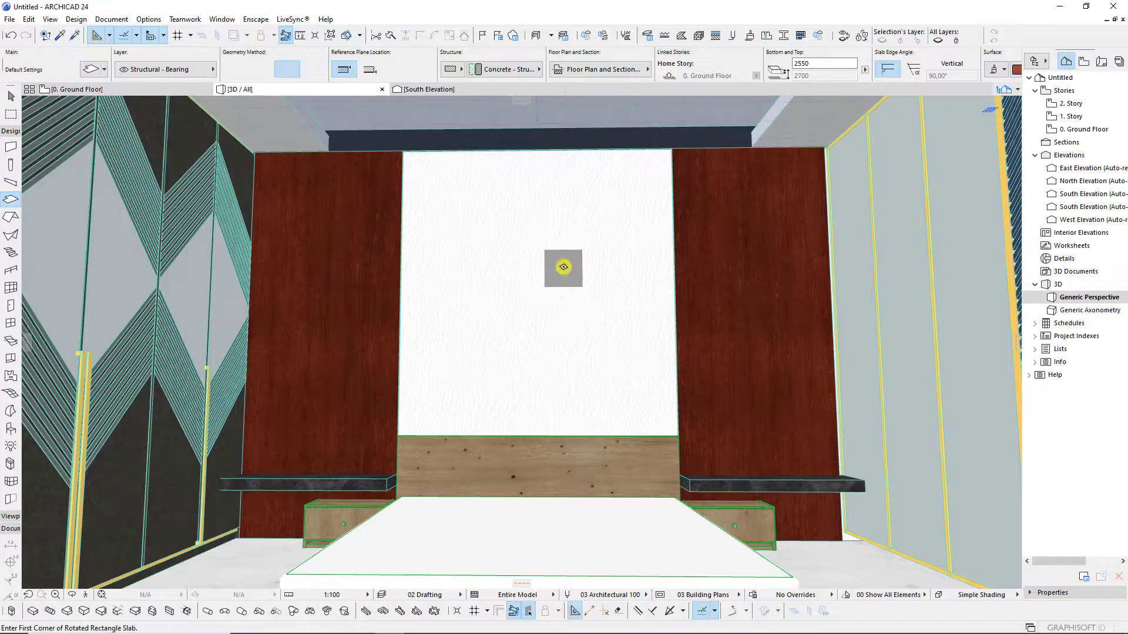
Orbit and zoom until the white panel above the headboard fills the view.
{"action": "scroll", "coordinate": [581, 346], "scroll_direction": "up", "scroll_amount": 2}
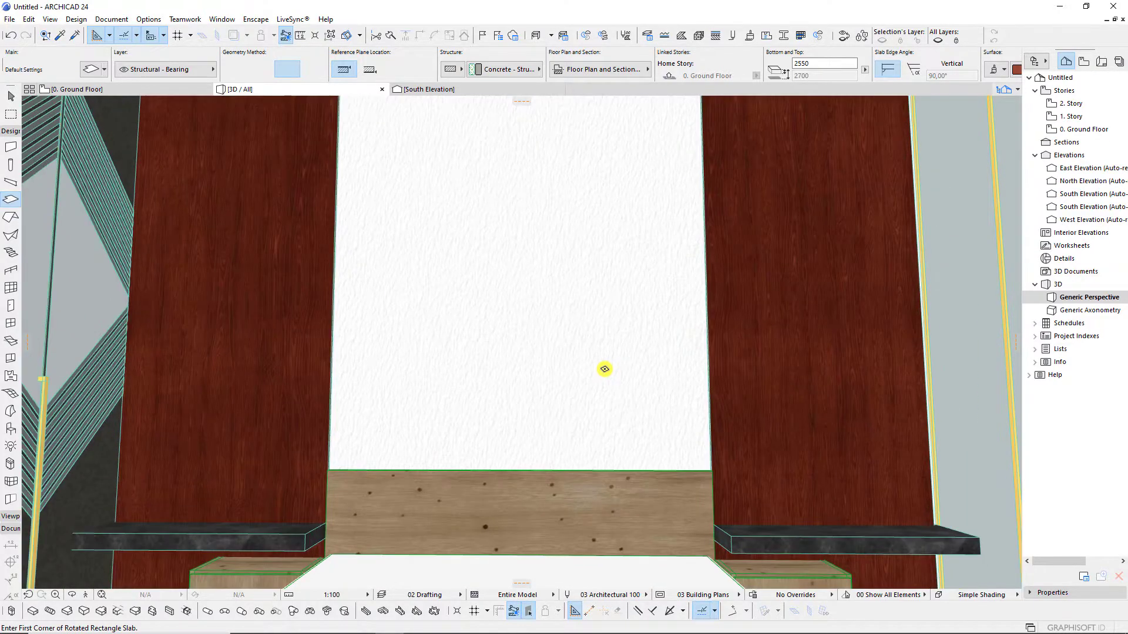
{"action": "scroll", "coordinate": [605, 369], "scroll_direction": "down", "scroll_amount": 2}
{"action": "middle_click_drag", "start_coordinate": [506, 421], "coordinate": [453, 456], "text": "shift"}
{"action": "scroll", "coordinate": [527, 468], "scroll_direction": "up", "scroll_amount": 3}
{"action": "scroll", "coordinate": [557, 395], "scroll_direction": "down", "scroll_amount": 3}
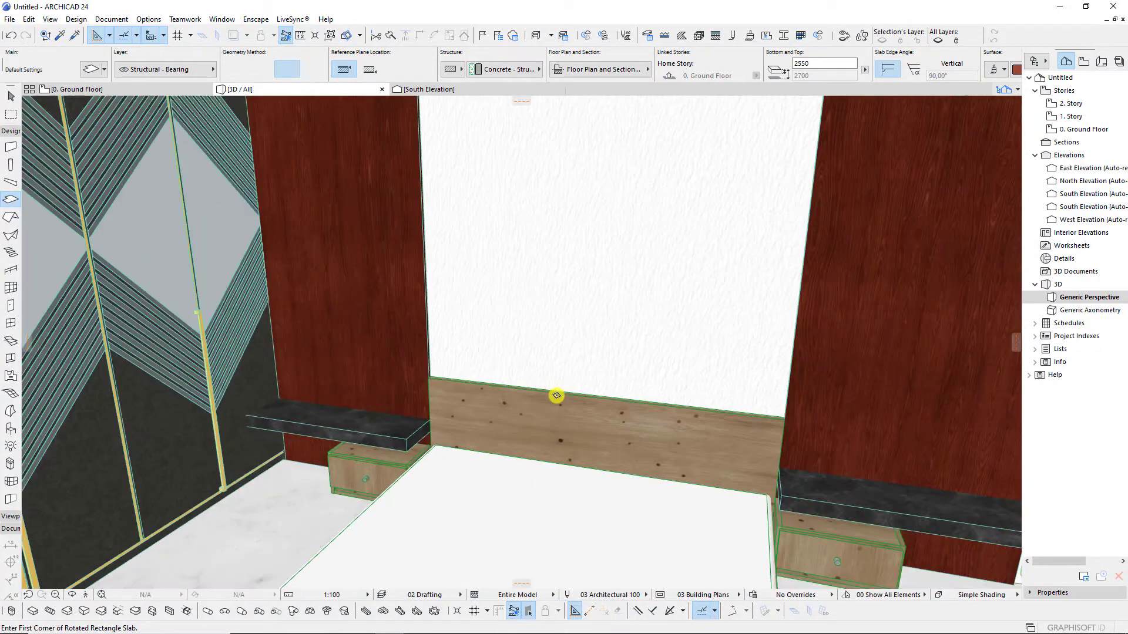
{"action": "middle_click_drag", "start_coordinate": [557, 395], "coordinate": [564, 475], "text": "shift"}
{"action": "scroll", "coordinate": [624, 355], "scroll_direction": "up", "scroll_amount": 2}
{"action": "scroll", "coordinate": [605, 279], "scroll_direction": "up", "scroll_amount": 2}
{"action": "scroll", "coordinate": [613, 233], "scroll_direction": "up", "scroll_amount": 1}
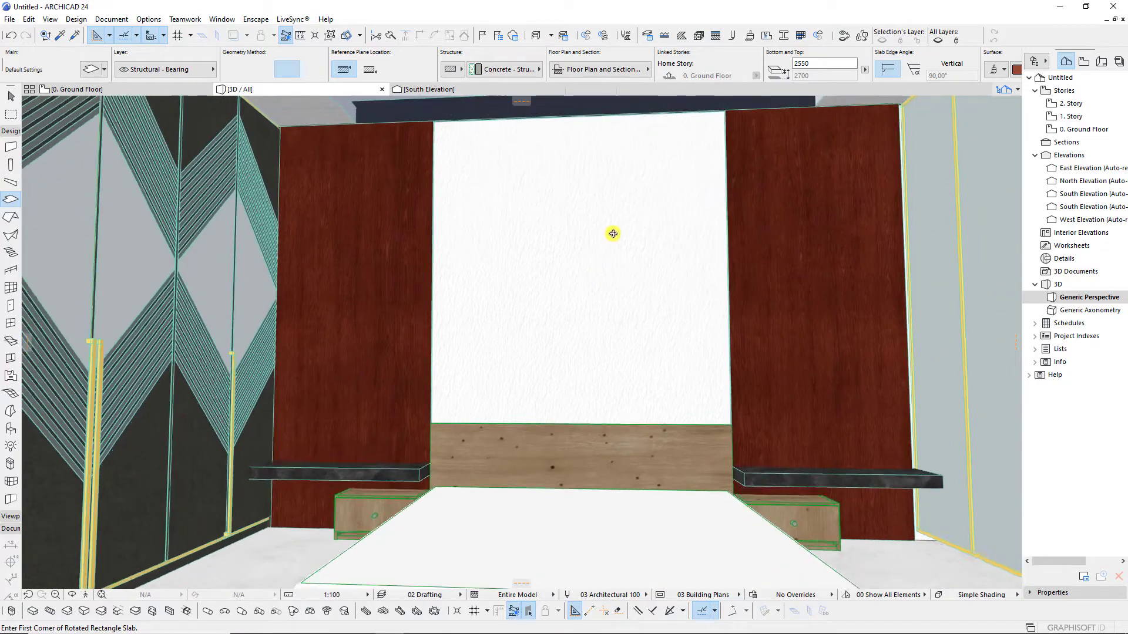
{"action": "scroll", "coordinate": [579, 192], "scroll_direction": "up", "scroll_amount": 1}
{"action": "middle_click_drag", "start_coordinate": [592, 188], "coordinate": [559, 131], "text": "shift"}
{"action": "scroll", "coordinate": [559, 131], "scroll_direction": "up", "scroll_amount": 3}
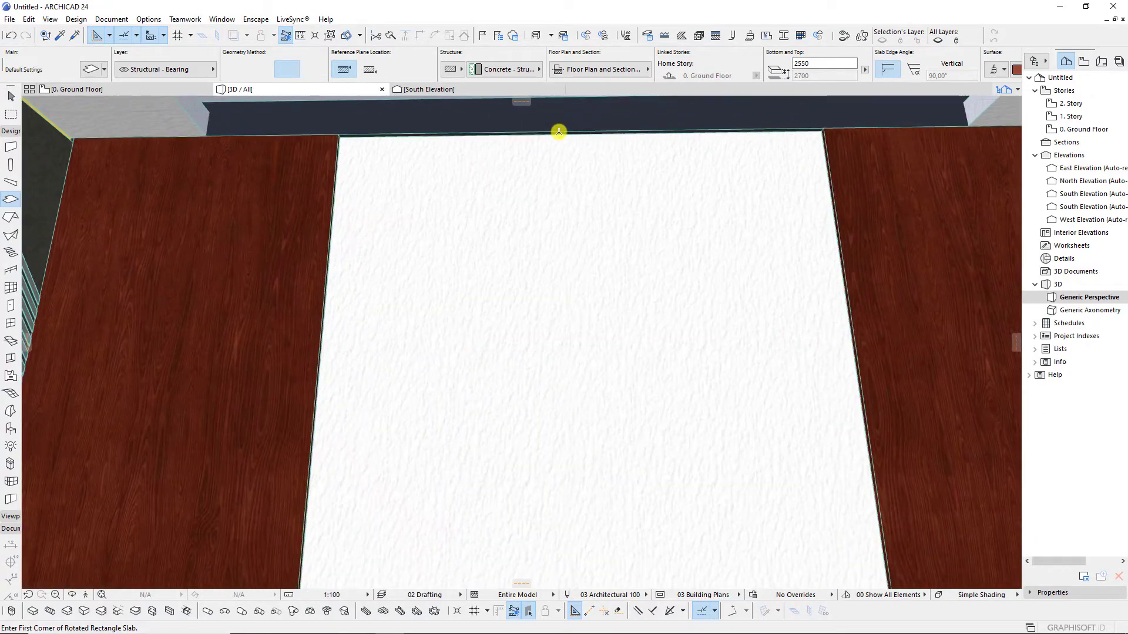
{"action": "scroll", "coordinate": [558, 131], "scroll_direction": "up", "scroll_amount": 1}
Draw a rotated-rectangle slab across the white panel's top edge.
{"action": "left_click", "coordinate": [869, 131]}
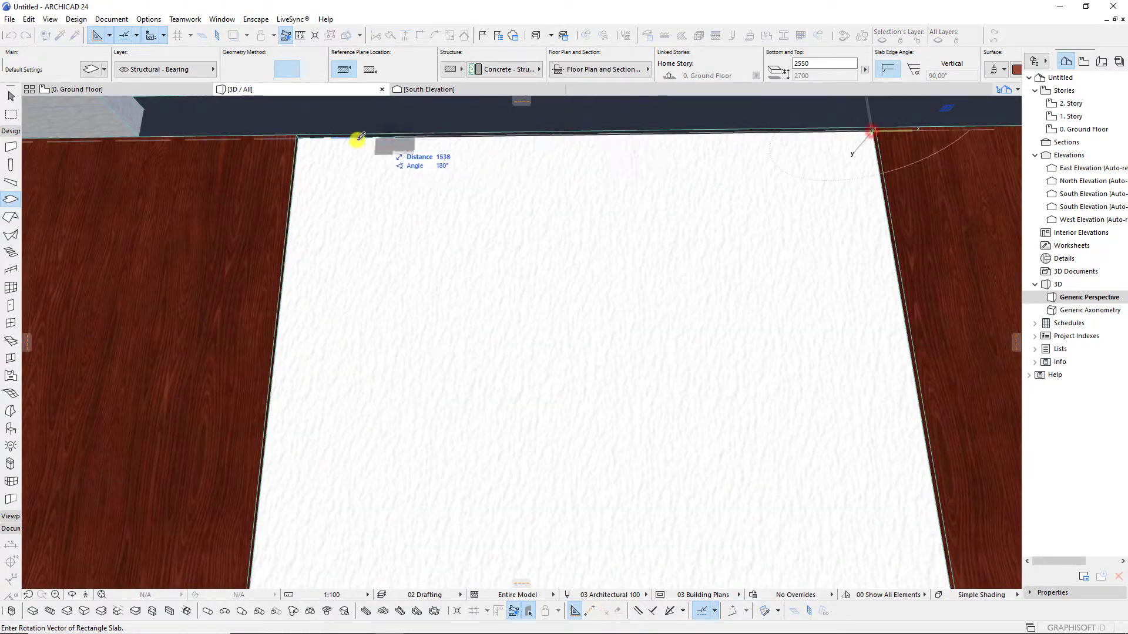
{"action": "left_click", "coordinate": [296, 135]}
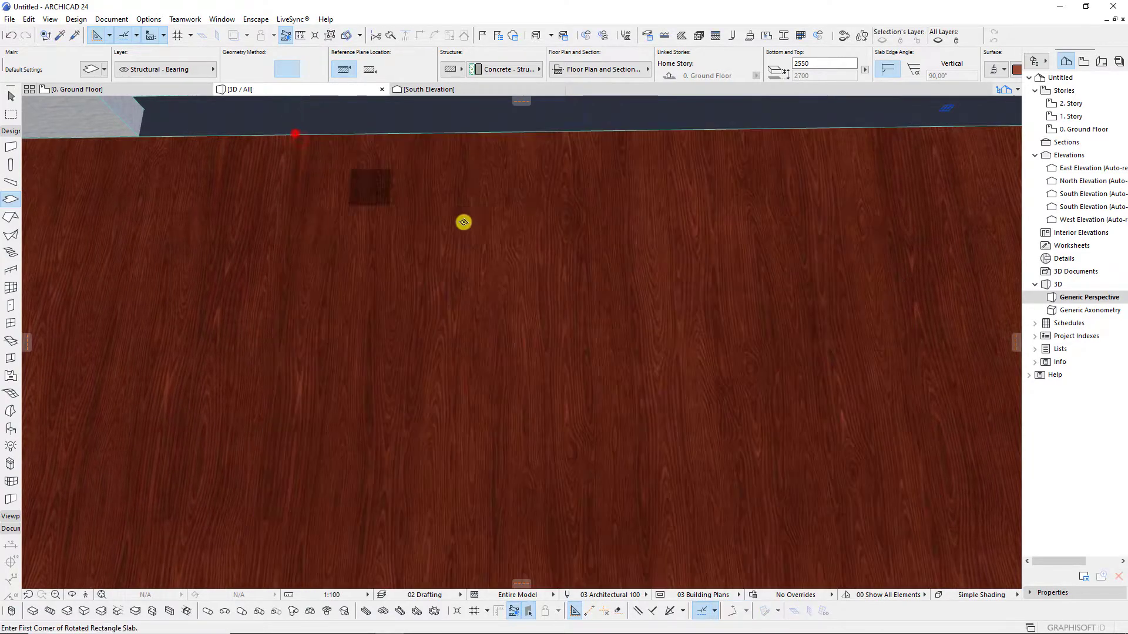
{"action": "scroll", "coordinate": [499, 235], "scroll_direction": "down", "scroll_amount": 2}
{"action": "scroll", "coordinate": [547, 229], "scroll_direction": "down", "scroll_amount": 2}
{"action": "scroll", "coordinate": [581, 244], "scroll_direction": "down", "scroll_amount": 2}
{"action": "scroll", "coordinate": [601, 266], "scroll_direction": "down", "scroll_amount": 2}
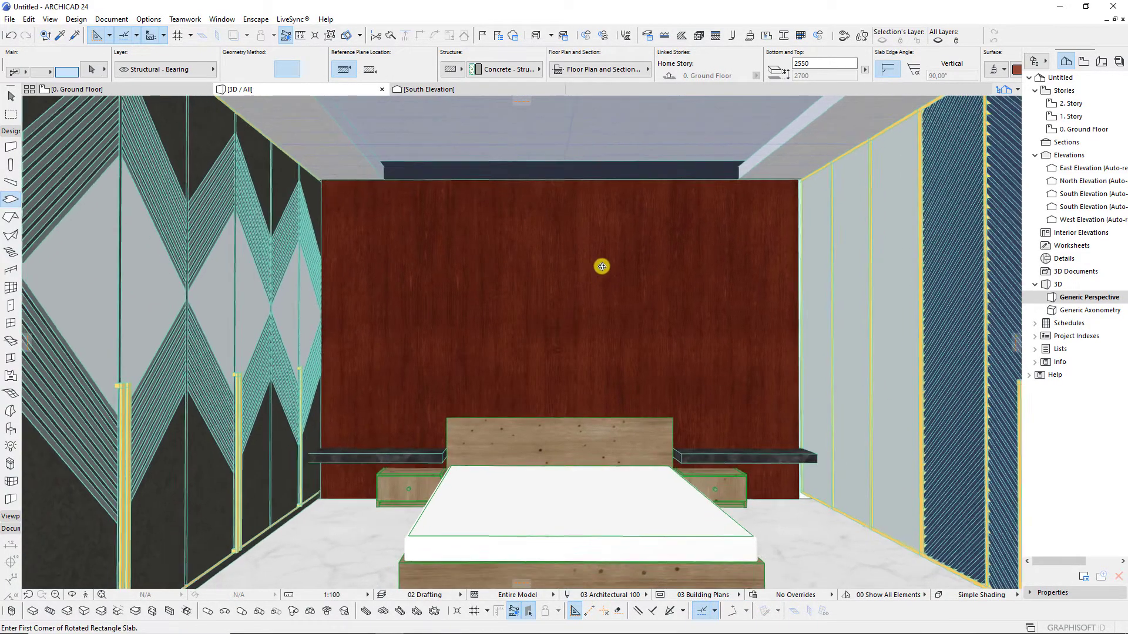
{"action": "scroll", "coordinate": [536, 302], "scroll_direction": "up", "scroll_amount": 1}
Set all surface overrides of the new slab to Metal - Bronze.
{"action": "left_click", "coordinate": [549, 284]}
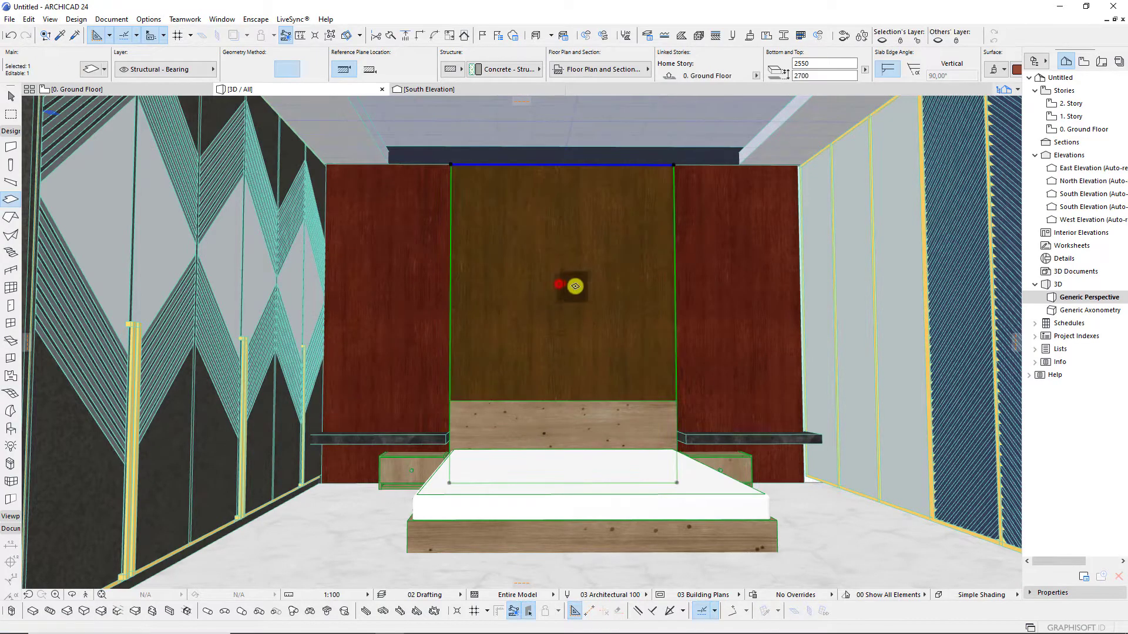
{"action": "double_click", "coordinate": [575, 286]}
{"action": "left_click", "coordinate": [635, 418]}
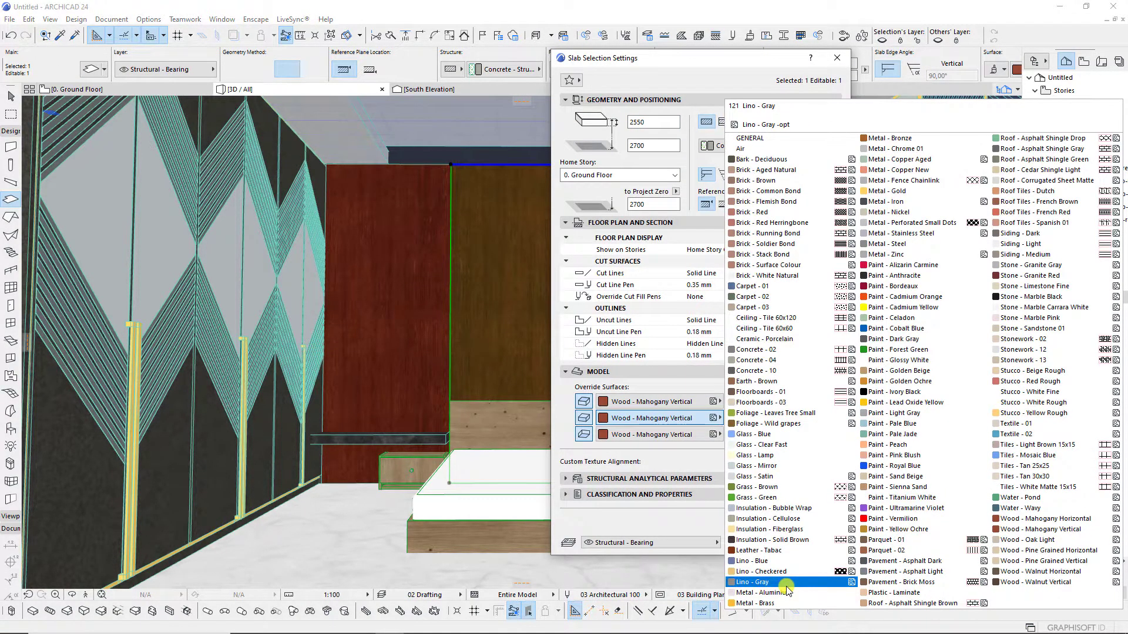
{"action": "left_click", "coordinate": [888, 148]}
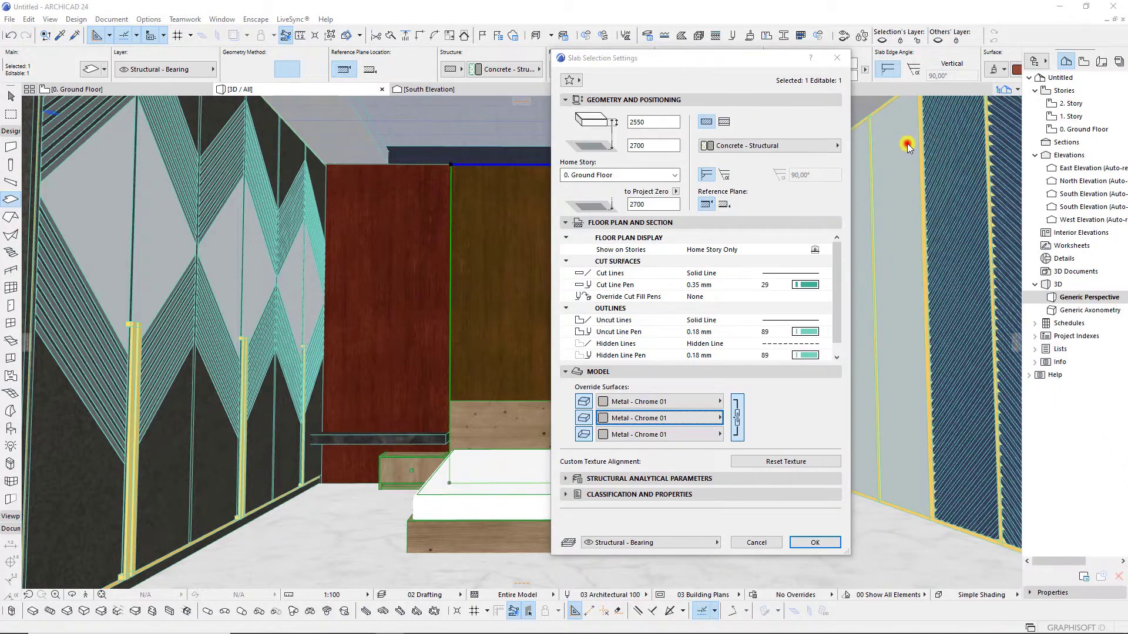
{"action": "left_click", "coordinate": [644, 416]}
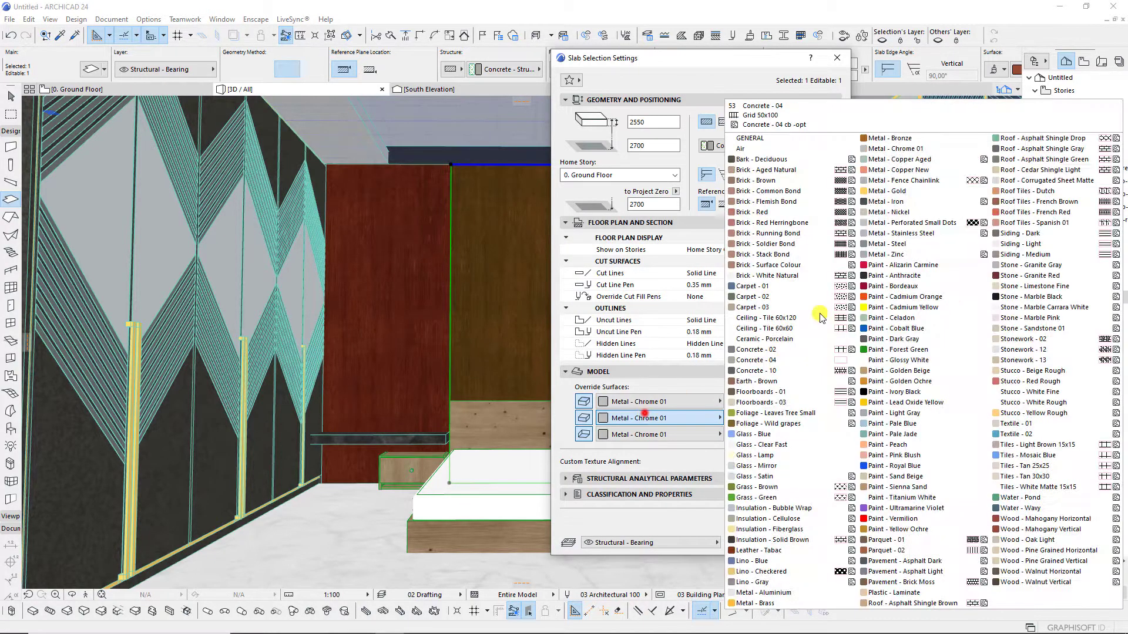
{"action": "left_click", "coordinate": [886, 147]}
{"action": "left_click", "coordinate": [792, 562]}
Deselect and zoom in to centre the bronze panel on the bed wall.
{"action": "left_click", "coordinate": [783, 364]}
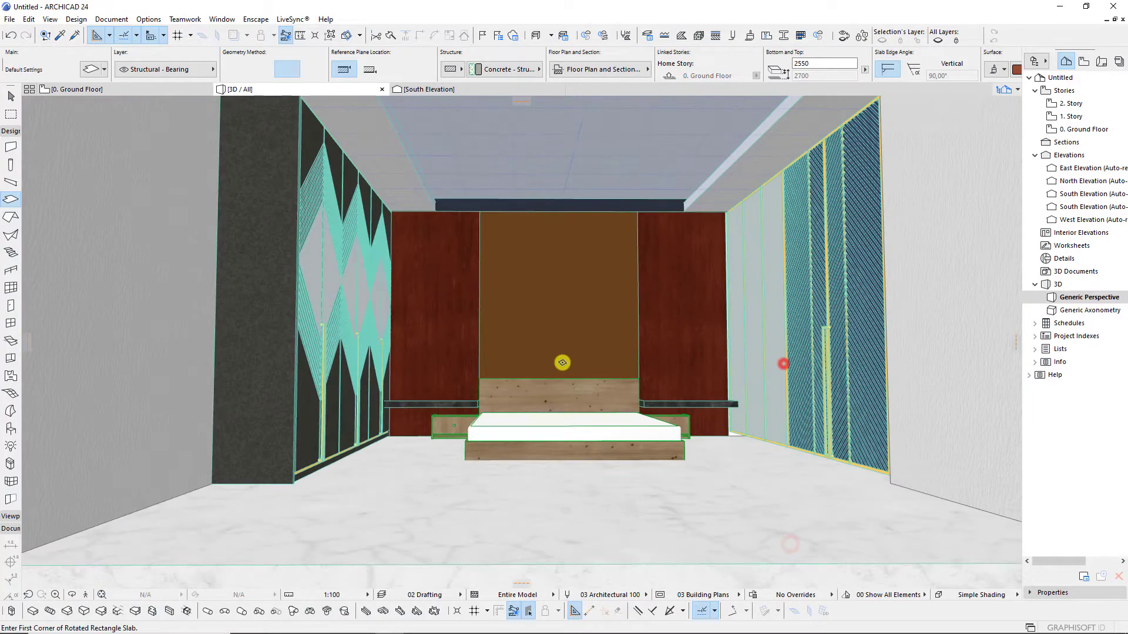
{"action": "scroll", "coordinate": [562, 362], "scroll_direction": "up", "scroll_amount": 1}
{"action": "scroll", "coordinate": [588, 329], "scroll_direction": "up", "scroll_amount": 1}
{"action": "scroll", "coordinate": [591, 330], "scroll_direction": "up", "scroll_amount": 1}
{"action": "scroll", "coordinate": [558, 400], "scroll_direction": "up", "scroll_amount": 1}
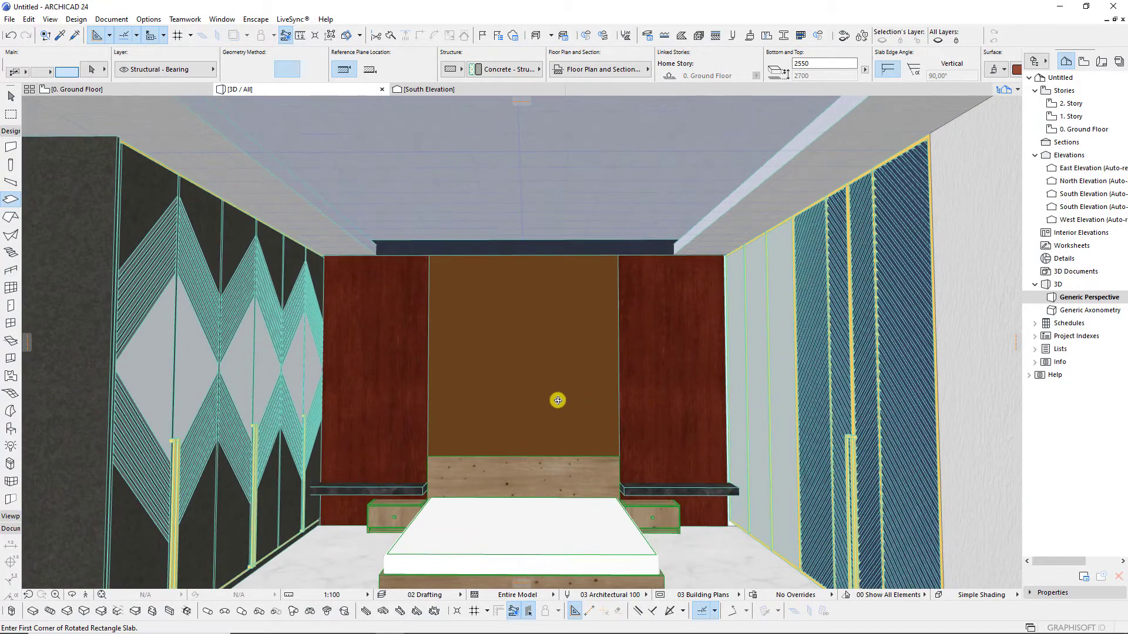
{"action": "middle_click_drag", "start_coordinate": [557, 400], "coordinate": [581, 360]}
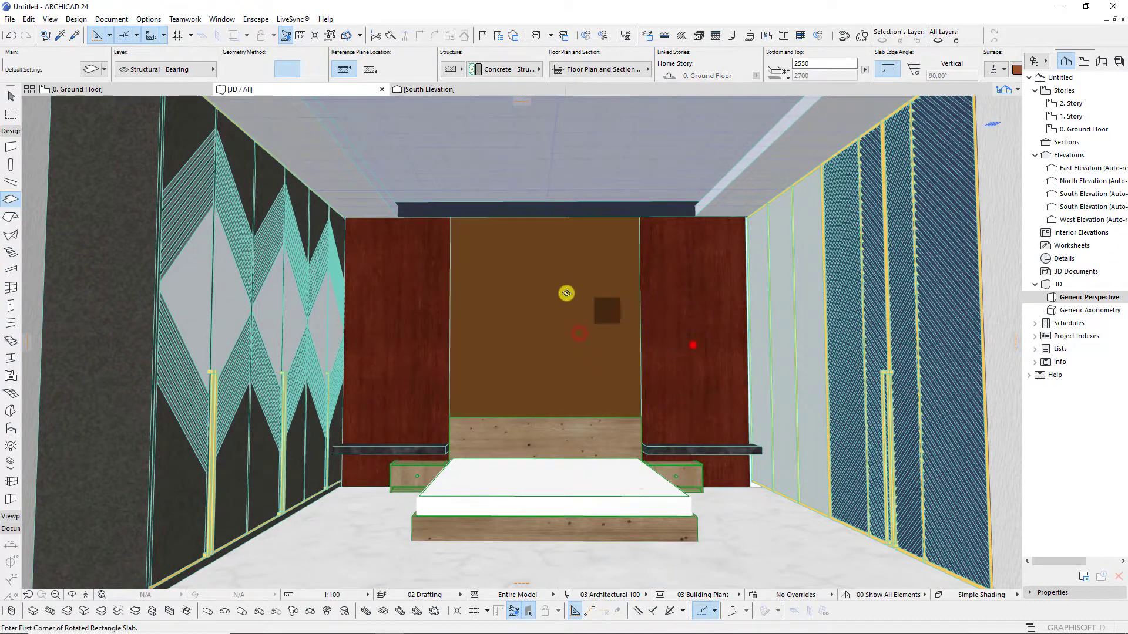
{"action": "scroll", "coordinate": [567, 294], "scroll_direction": "down", "scroll_amount": 3}
{"action": "scroll", "coordinate": [550, 329], "scroll_direction": "up", "scroll_amount": 2}
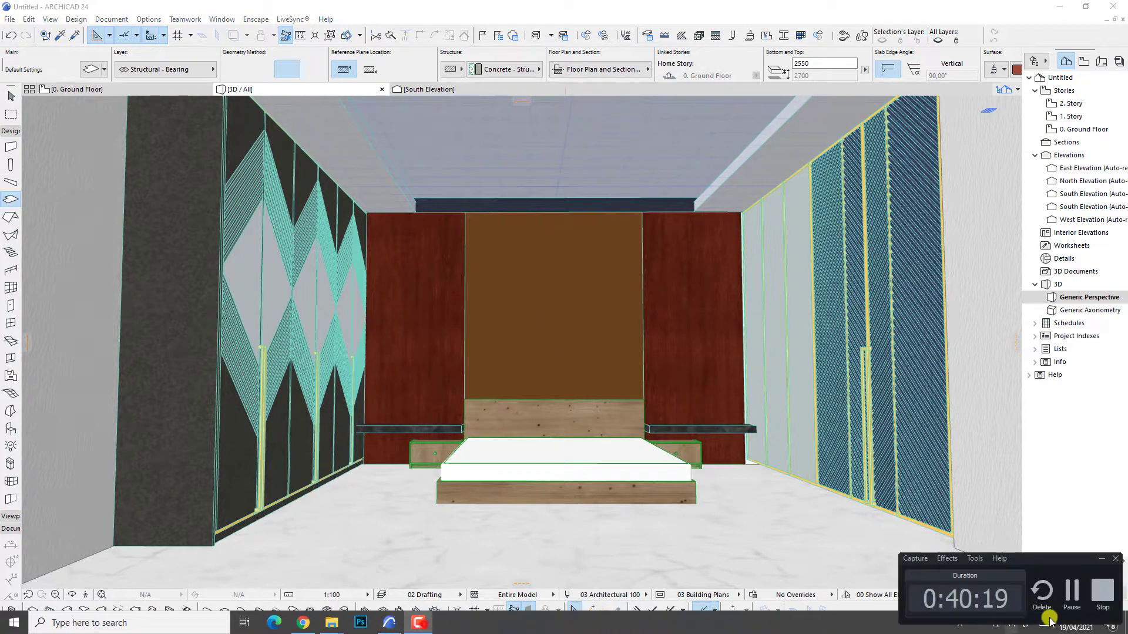
{"action": "scroll", "coordinate": [598, 361], "scroll_direction": "up", "scroll_amount": 1}
{"action": "scroll", "coordinate": [597, 361], "scroll_direction": "up", "scroll_amount": 1}
Shorten the bronze panel so it stops above the headboard.
{"action": "left_click", "coordinate": [594, 353], "text": "shift"}
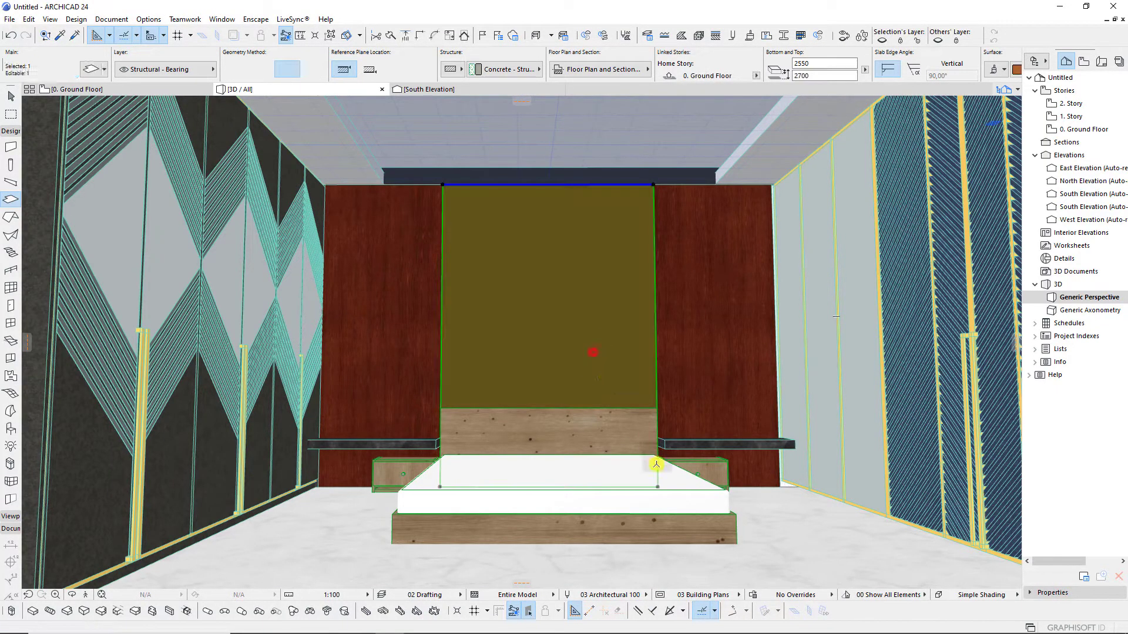
{"action": "left_click", "coordinate": [658, 488]}
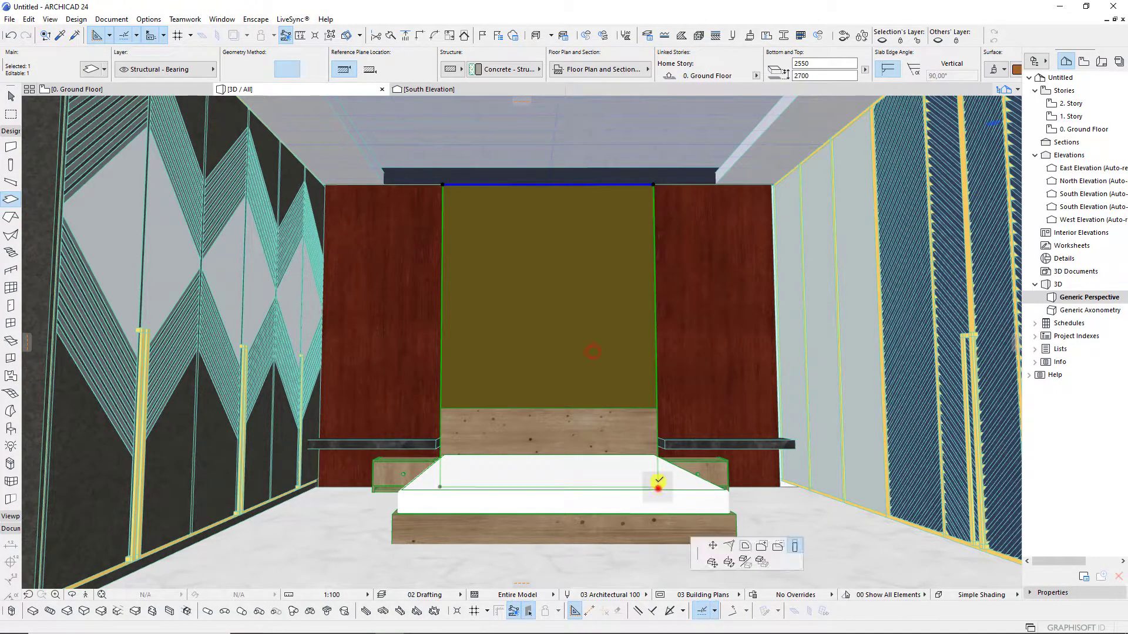
{"action": "left_click", "coordinate": [654, 348]}
{"action": "key", "text": "ctrl+d"}
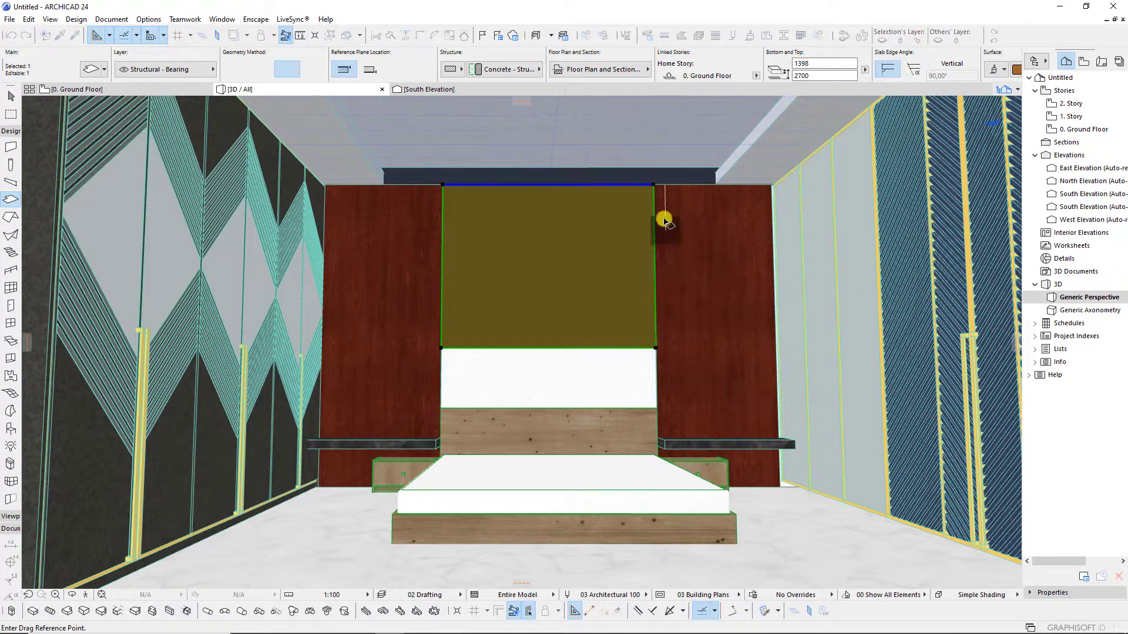
In the ground floor plan, split the panel strip at the gap between units.
{"action": "key", "text": "F2"}
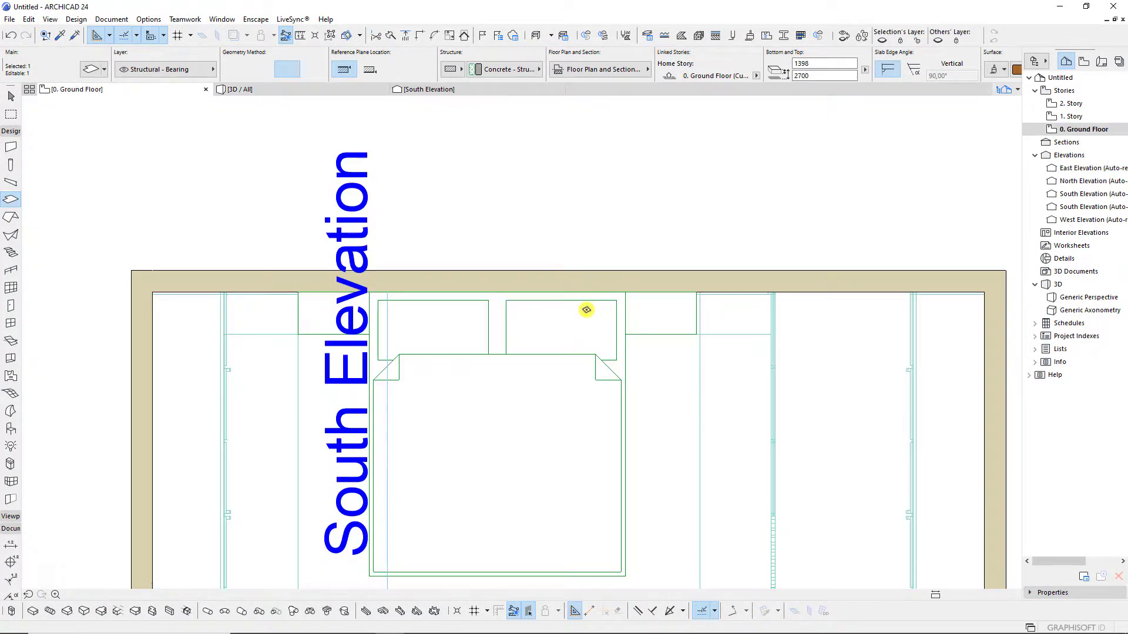
{"action": "scroll", "coordinate": [607, 324], "scroll_direction": "up", "scroll_amount": 2}
{"action": "scroll", "coordinate": [605, 297], "scroll_direction": "up", "scroll_amount": 2}
{"action": "left_click", "coordinate": [604, 290]}
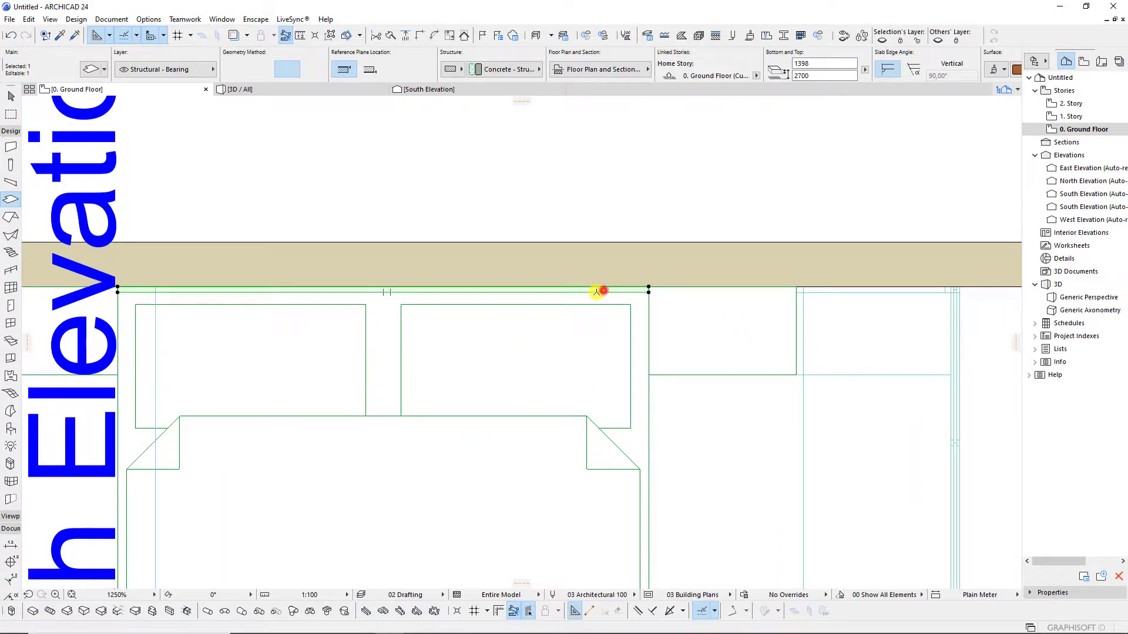
{"action": "scroll", "coordinate": [397, 288], "scroll_direction": "up", "scroll_amount": 1}
{"action": "scroll", "coordinate": [441, 289], "scroll_direction": "up", "scroll_amount": 1}
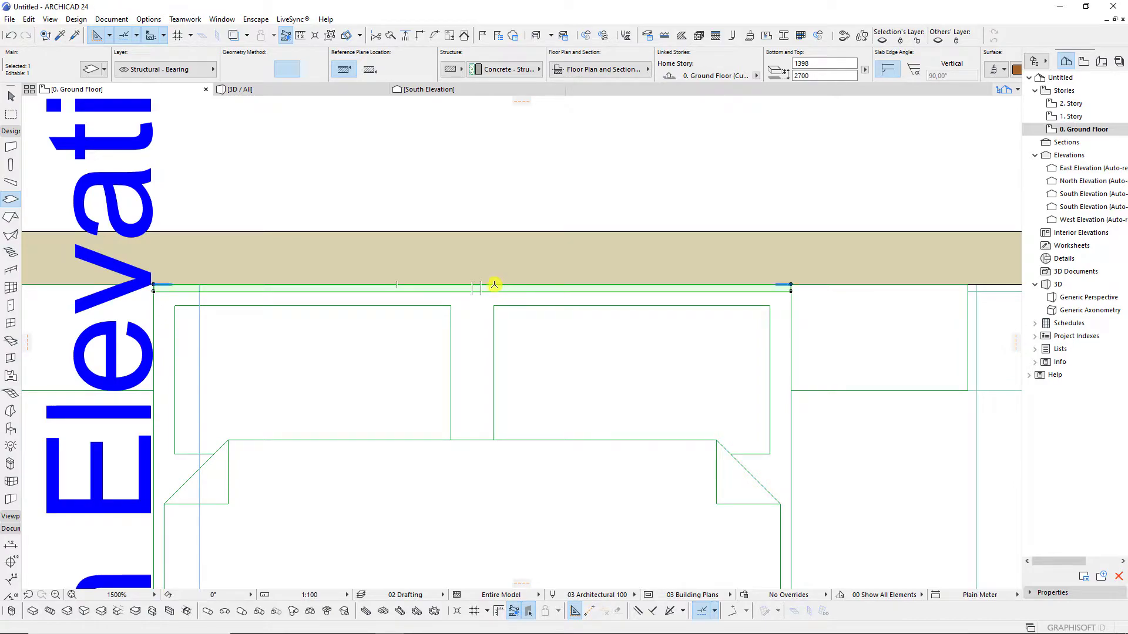
{"action": "left_click", "coordinate": [471, 301]}
{"action": "left_click", "coordinate": [543, 307]}
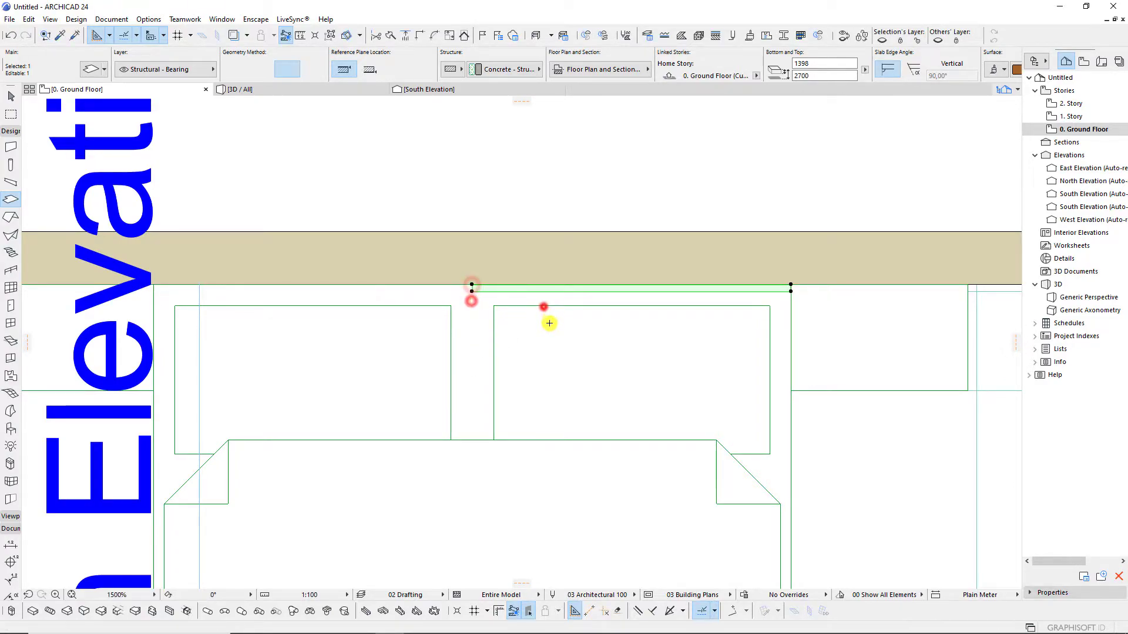
Pull the strip's left end inward and split the strip partway along its length.
{"action": "scroll", "coordinate": [481, 288], "scroll_direction": "up", "scroll_amount": 1}
{"action": "left_click", "coordinate": [470, 288]}
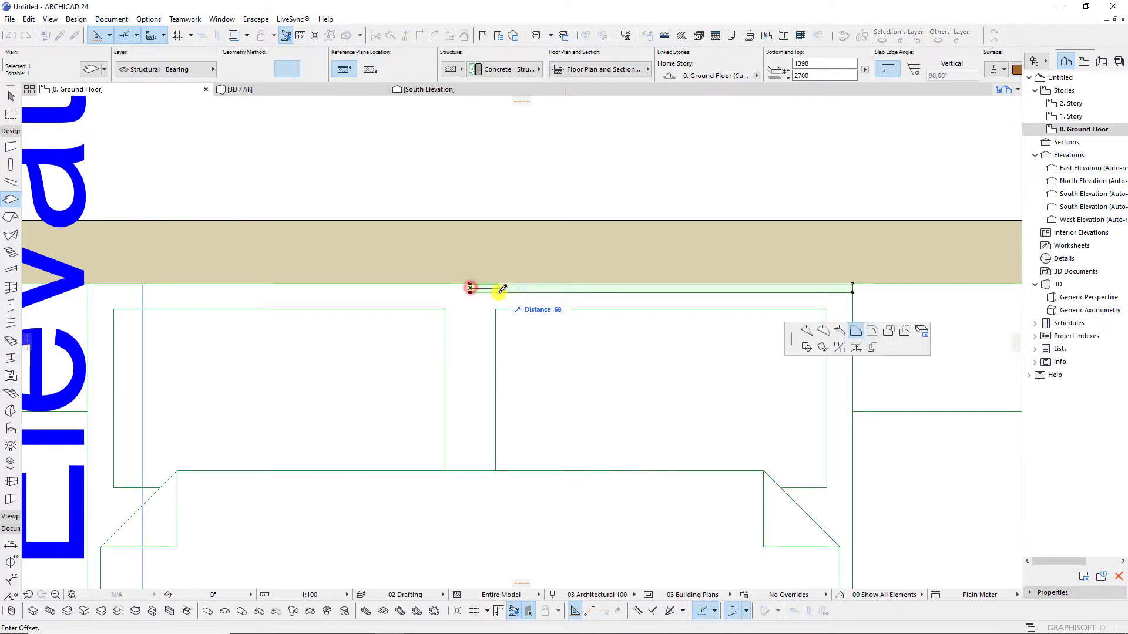
{"action": "left_click", "coordinate": [517, 287]}
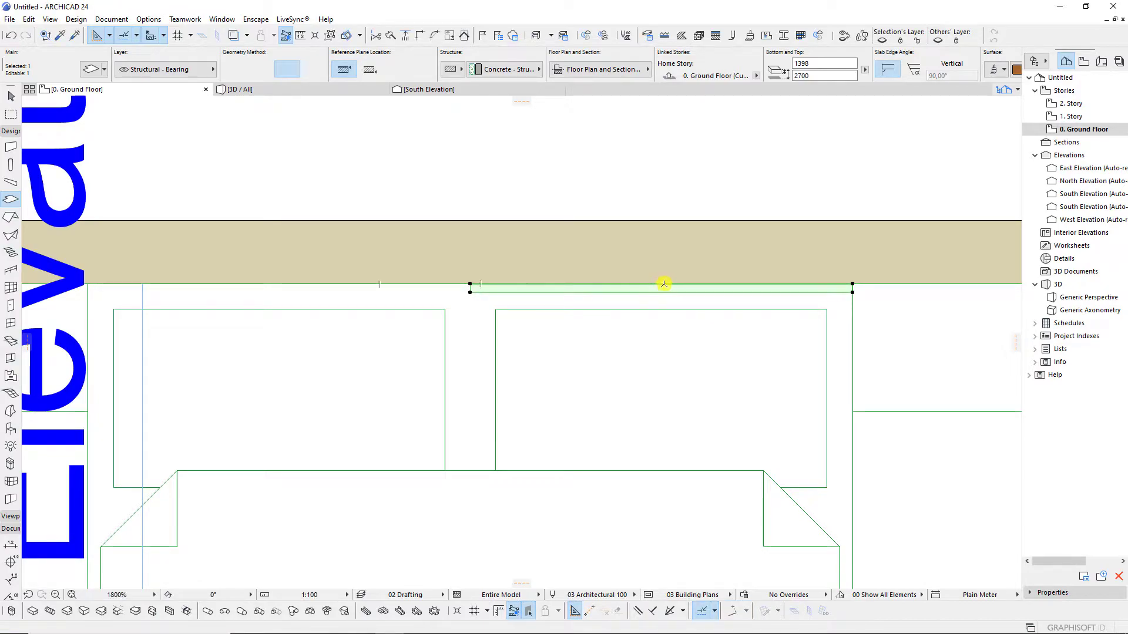
{"action": "key", "text": "ctrl+shift+k"}
{"action": "left_click", "coordinate": [662, 297]}
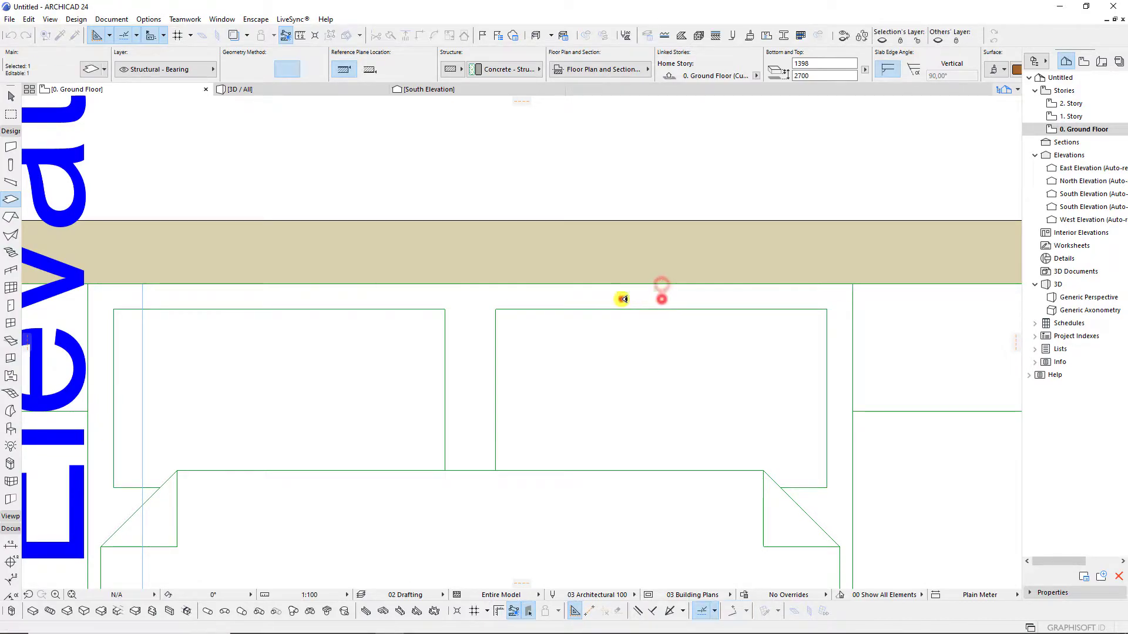
{"action": "left_click", "coordinate": [674, 296]}
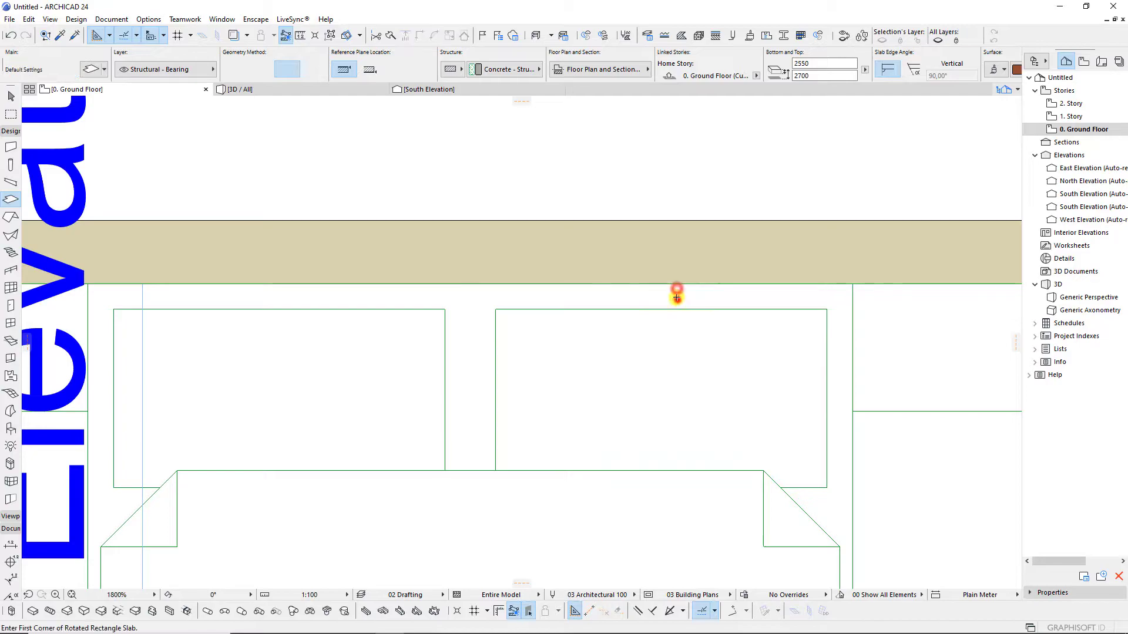
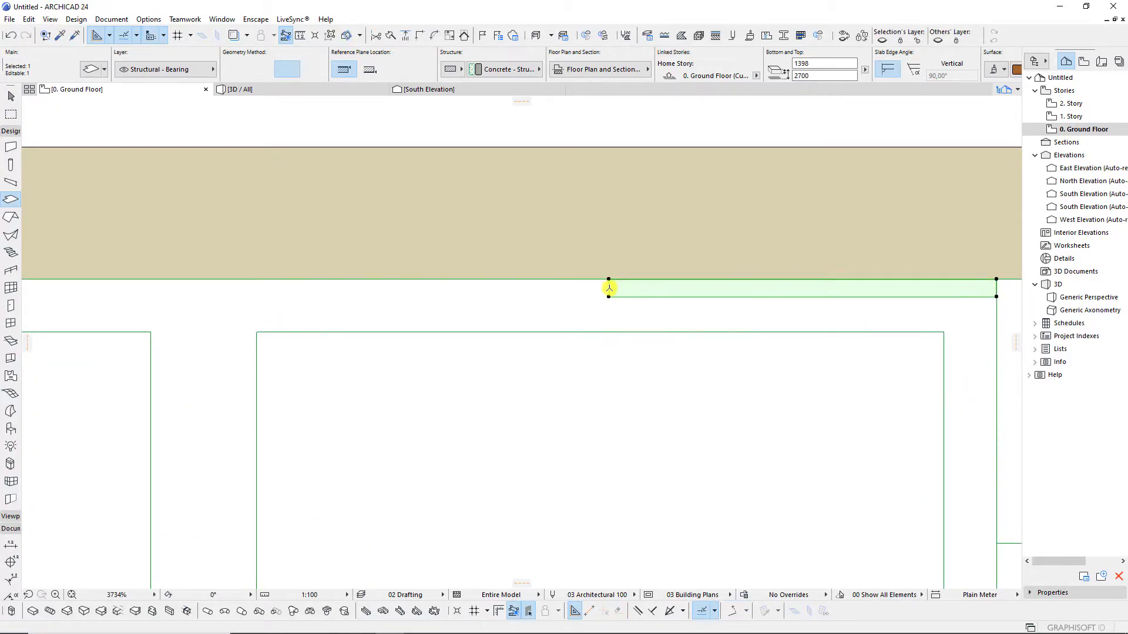
Finish the strip slab's edge offset, then select the small headboard slab in 3D.
{"action": "left_click", "coordinate": [611, 278]}
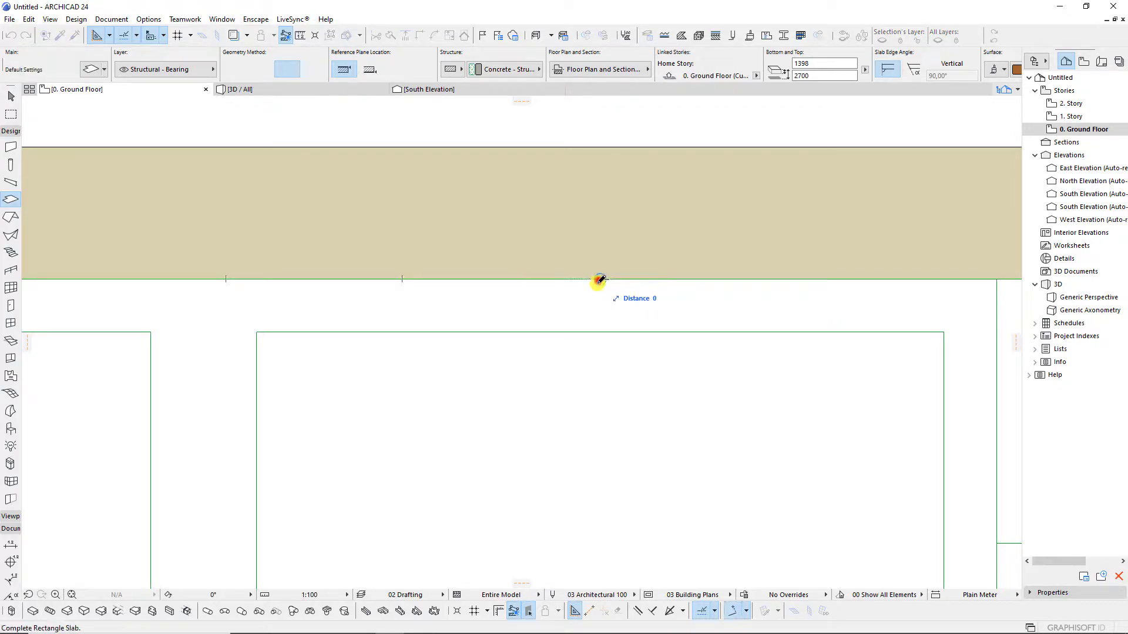
{"action": "type", "text": "10"}
{"action": "key", "text": "Return"}
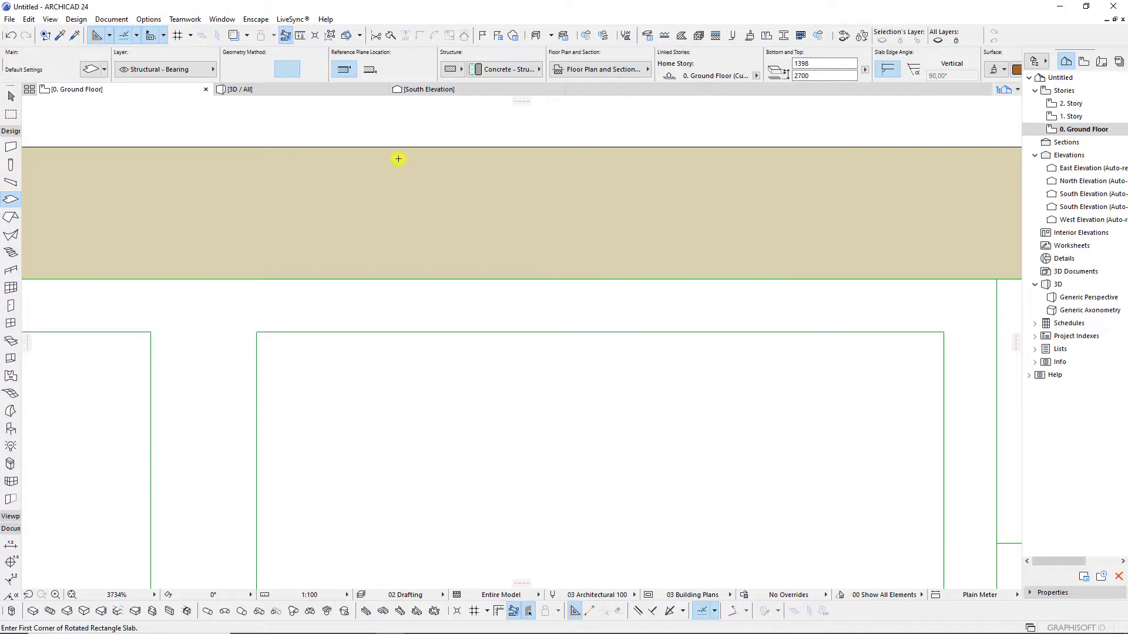
{"action": "key", "text": "F3"}
{"action": "scroll", "coordinate": [629, 249], "scroll_direction": "up", "scroll_amount": 3}
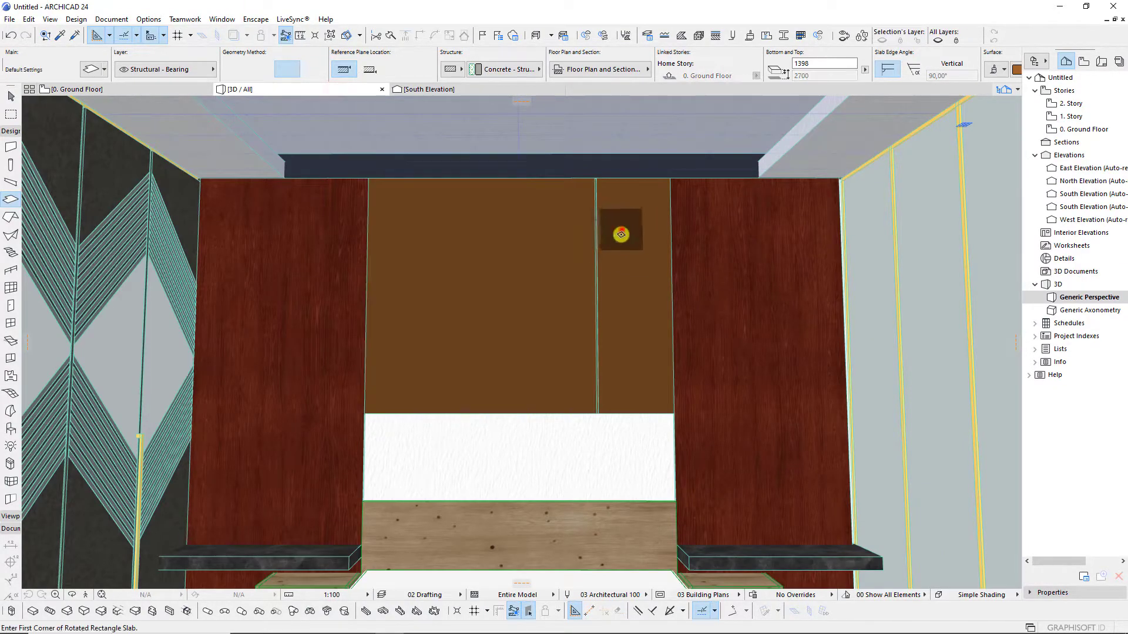
{"action": "left_click", "coordinate": [621, 230]}
{"action": "left_click", "coordinate": [598, 236]}
{"action": "scroll", "coordinate": [617, 467], "scroll_direction": "up", "scroll_amount": 3}
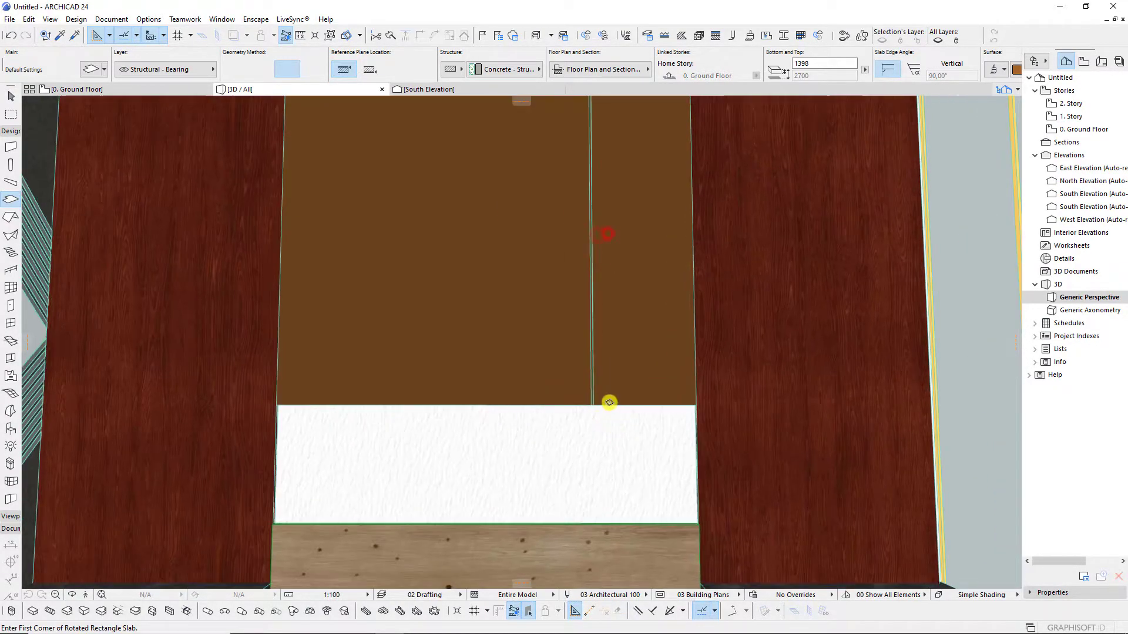
{"action": "scroll", "coordinate": [604, 473], "scroll_direction": "up", "scroll_amount": 3}
{"action": "left_click", "coordinate": [498, 403]}
{"action": "scroll", "coordinate": [658, 368], "scroll_direction": "down", "scroll_amount": 5}
Replace the small slab's Metal - Bronze override surfaces with a Paint surface and return to the Ground Floor plan.
{"action": "key", "text": "ctrl+t"}
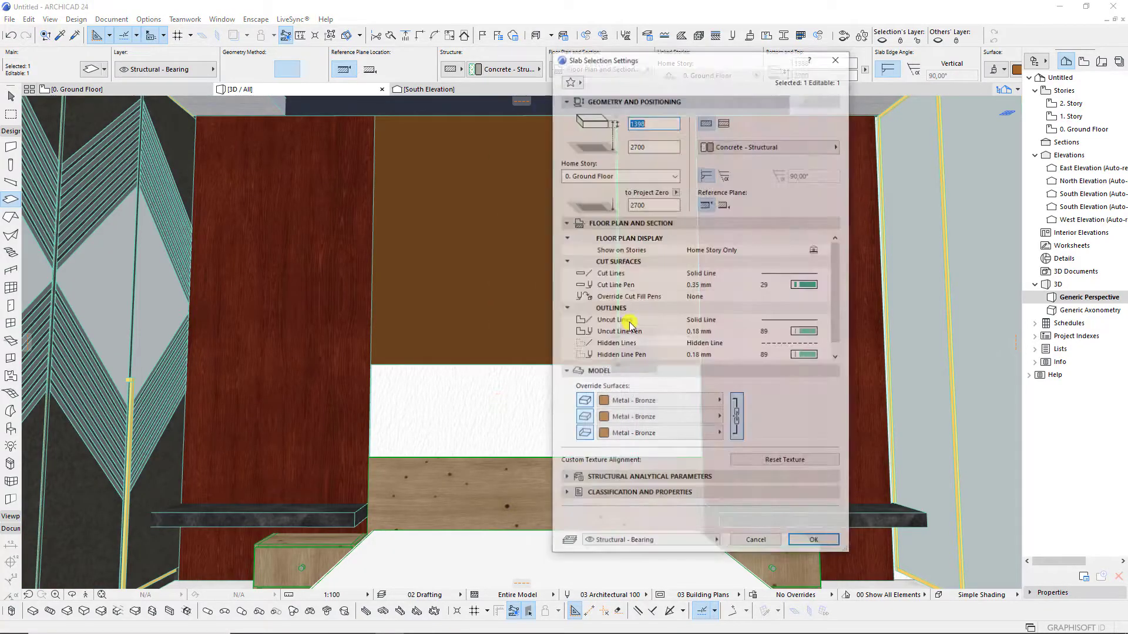
{"action": "left_click", "coordinate": [634, 402]}
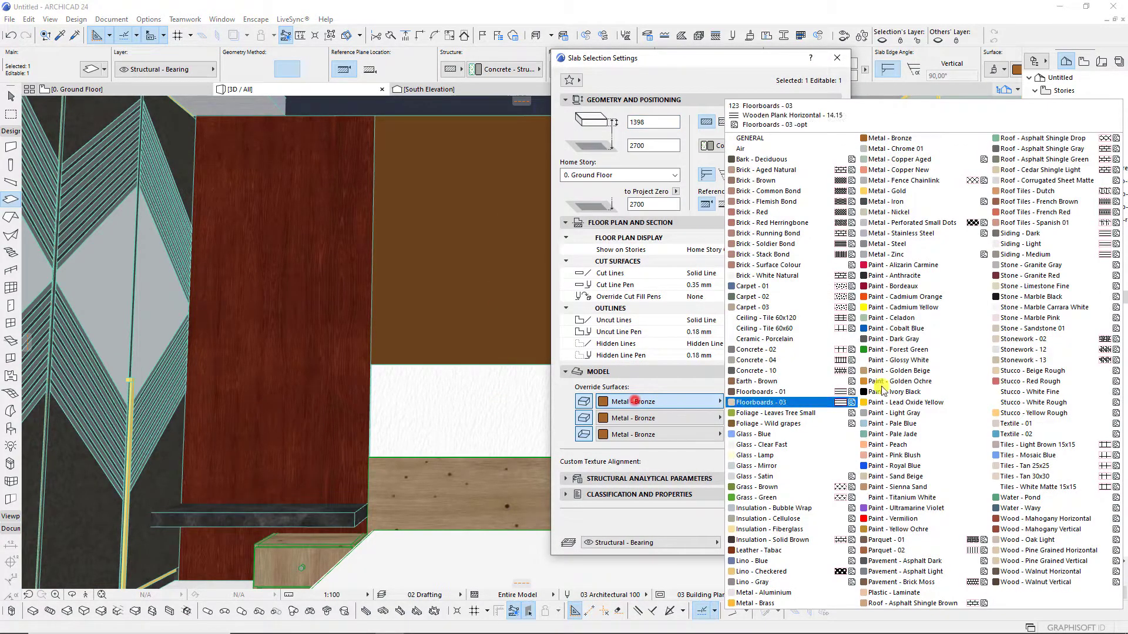
{"action": "left_click", "coordinate": [908, 276]}
{"action": "left_click", "coordinate": [802, 545]}
{"action": "left_click", "coordinate": [725, 357]}
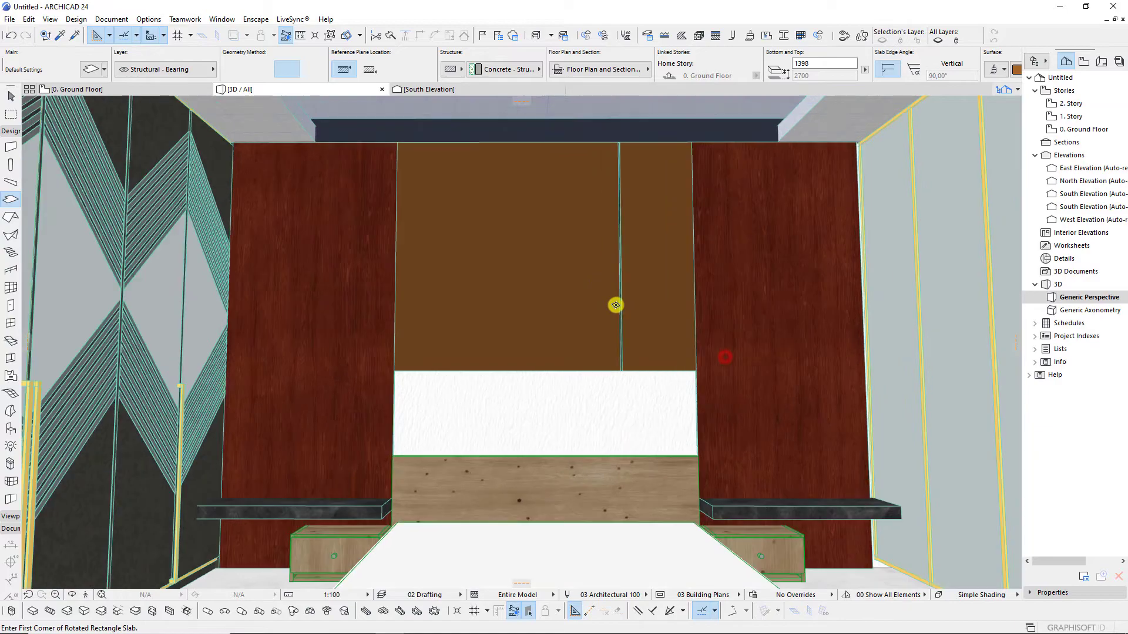
{"action": "left_click", "coordinate": [584, 321]}
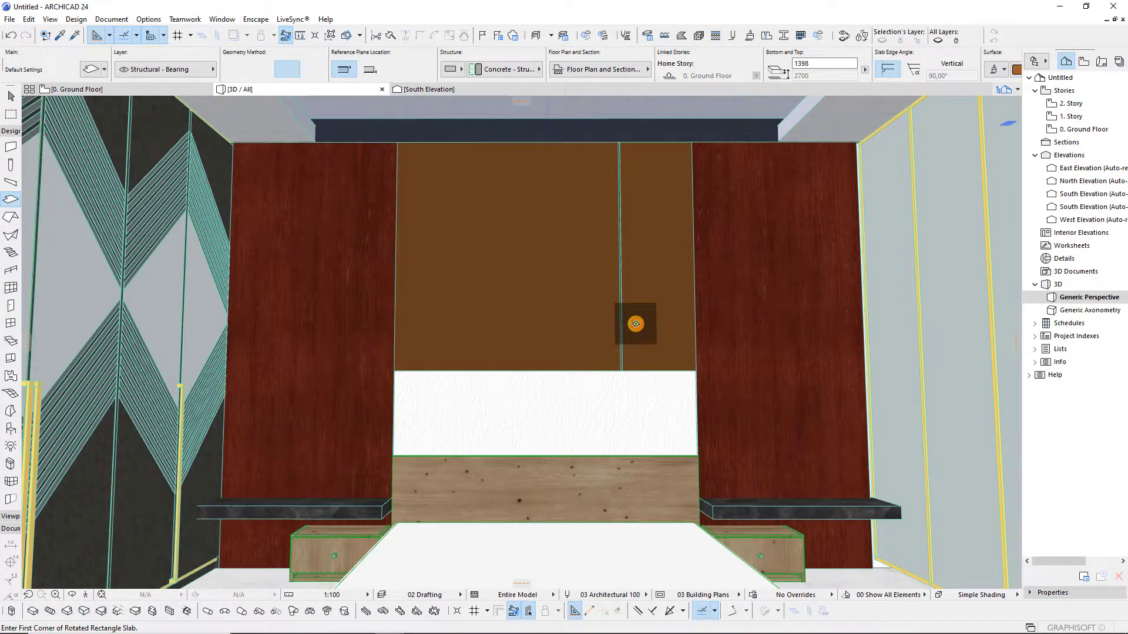
{"action": "key", "text": "F2"}
Copy the strip slab 450 to the left along the top wall.
{"action": "scroll", "coordinate": [608, 272], "scroll_direction": "down", "scroll_amount": 4}
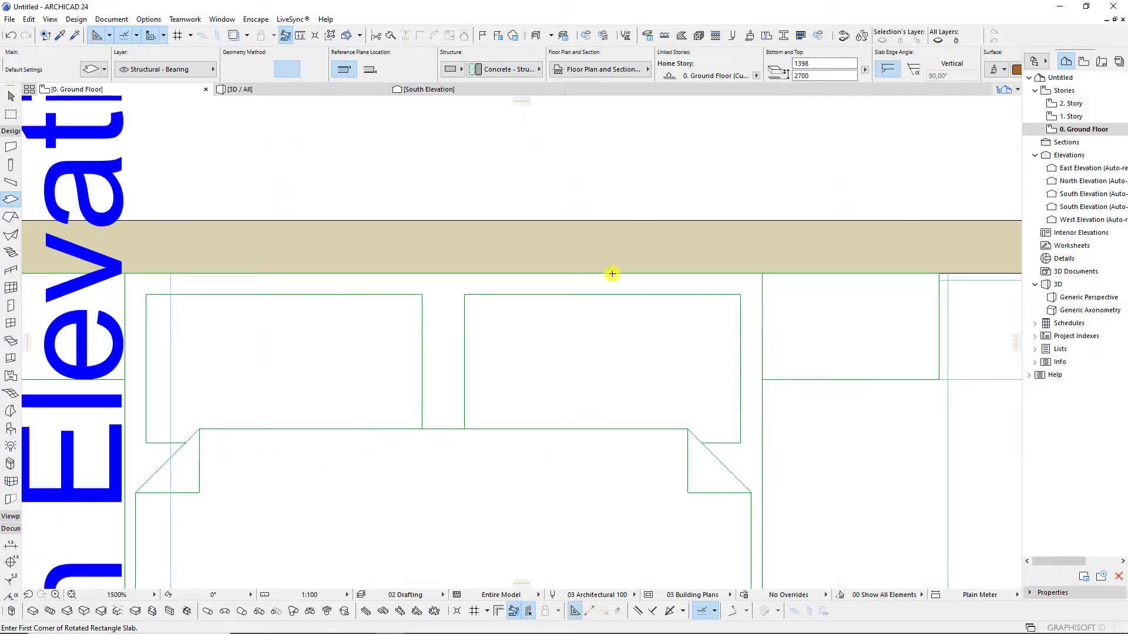
{"action": "left_click", "coordinate": [611, 274], "text": "shift"}
{"action": "key", "text": "Escape"}
{"action": "scroll", "coordinate": [603, 276], "scroll_direction": "up", "scroll_amount": 2}
{"action": "scroll", "coordinate": [604, 282], "scroll_direction": "up", "scroll_amount": 2}
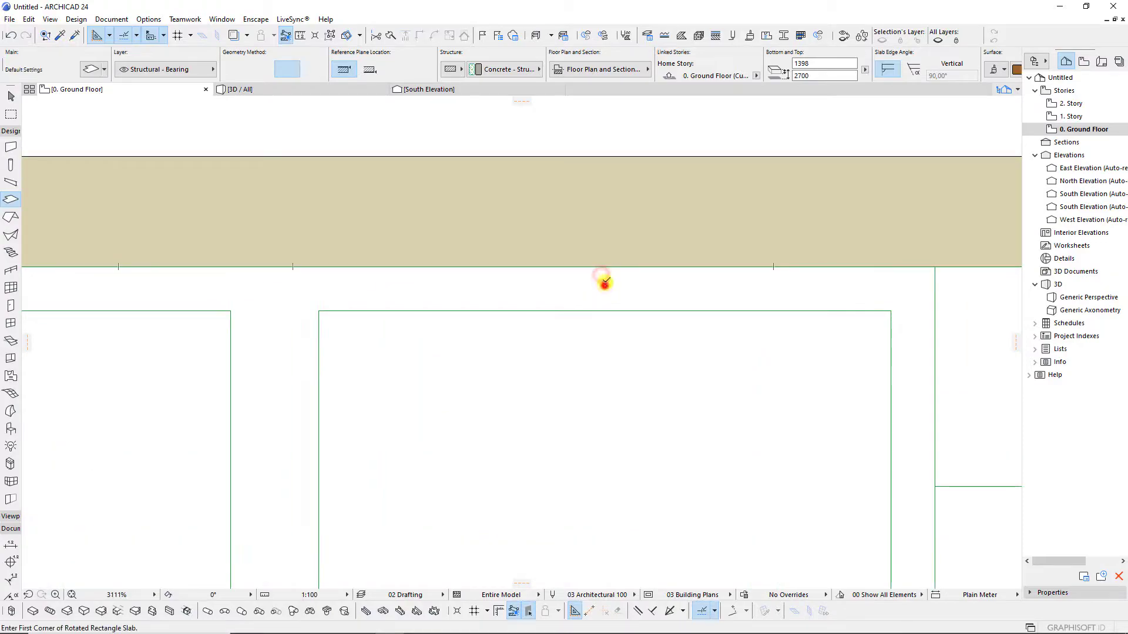
{"action": "left_click", "coordinate": [609, 271]}
{"action": "scroll", "coordinate": [606, 273], "scroll_direction": "down", "scroll_amount": 3}
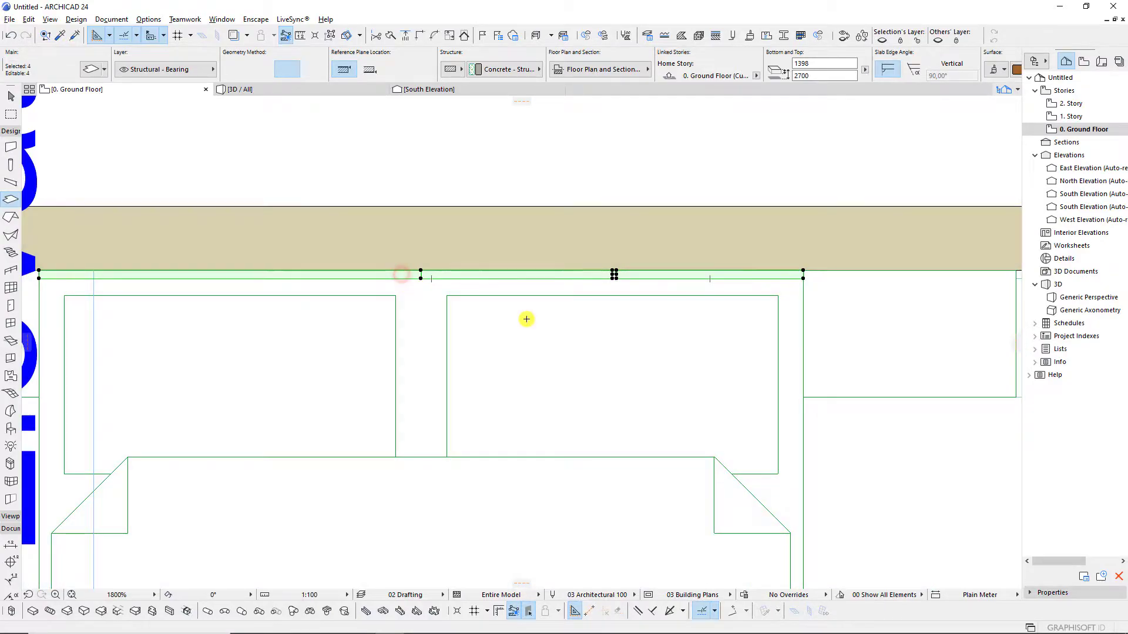
{"action": "key", "text": "Escape"}
{"action": "scroll", "coordinate": [564, 309], "scroll_direction": "up", "scroll_amount": 2}
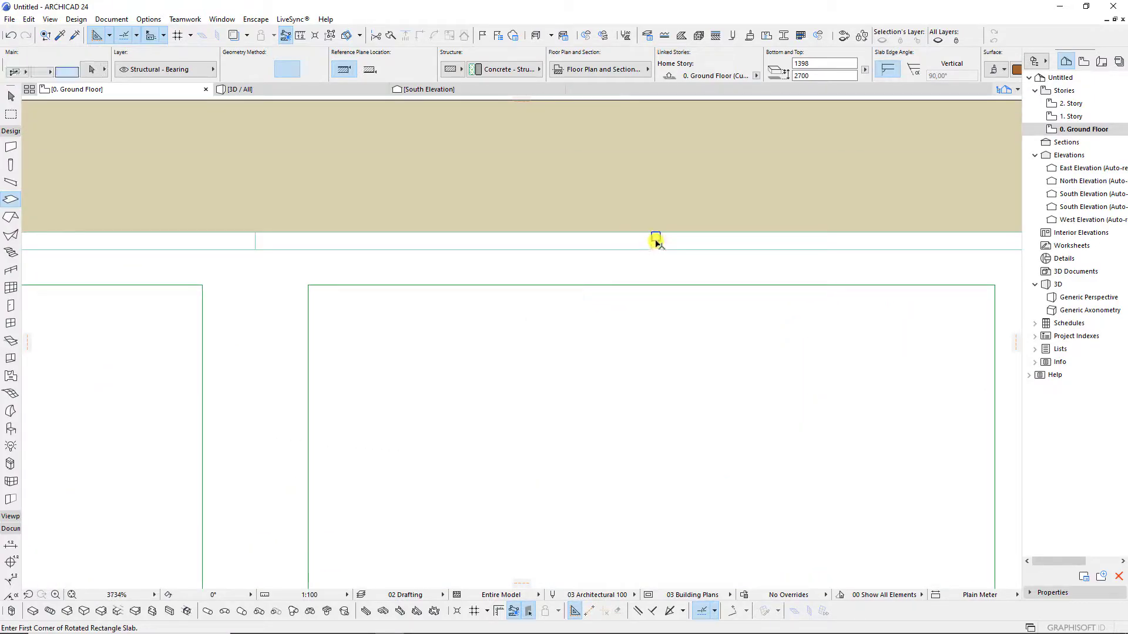
{"action": "scroll", "coordinate": [631, 257], "scroll_direction": "down", "scroll_amount": 3}
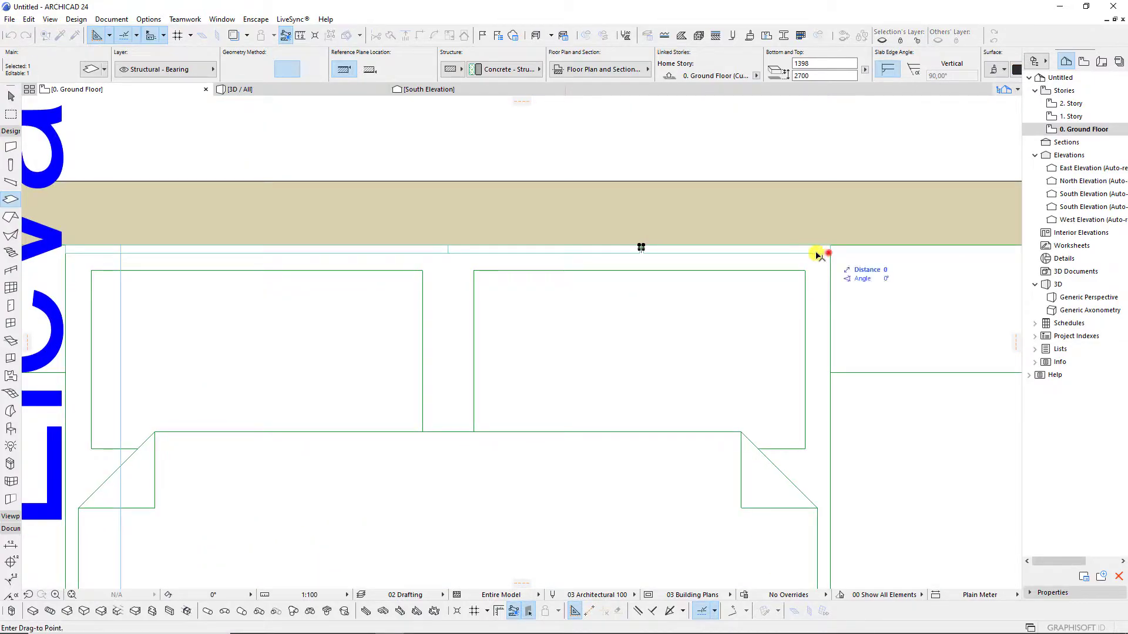
{"action": "left_click", "coordinate": [639, 257]}
{"action": "scroll", "coordinate": [562, 257], "scroll_direction": "up", "scroll_amount": 3}
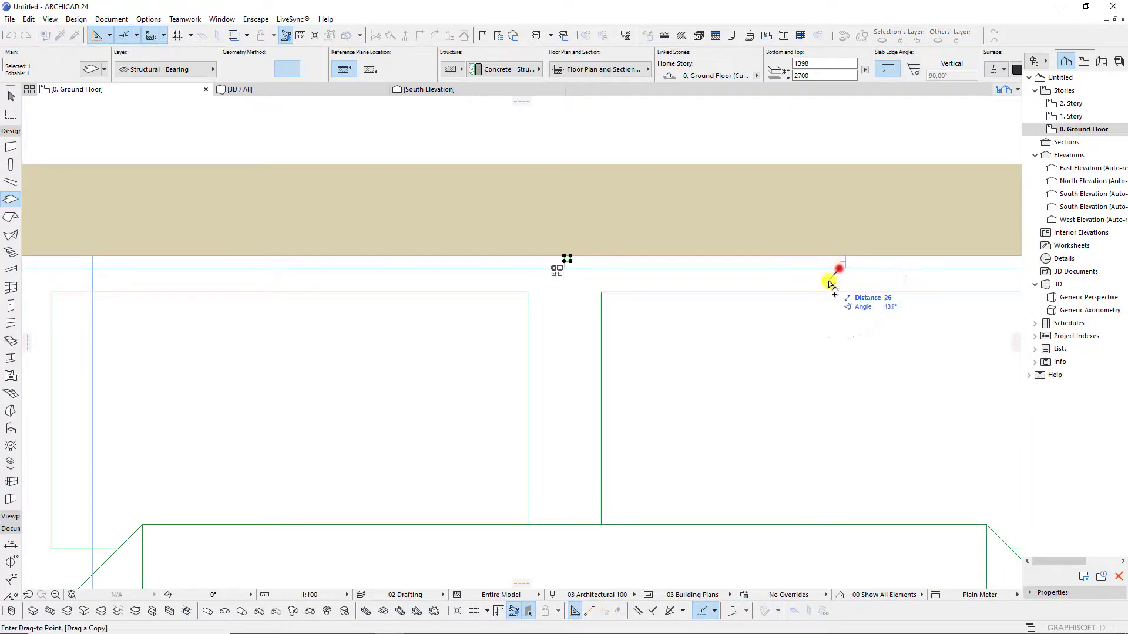
{"action": "scroll", "coordinate": [831, 284], "scroll_direction": "down", "scroll_amount": 2}
{"action": "left_click", "coordinate": [677, 276]}
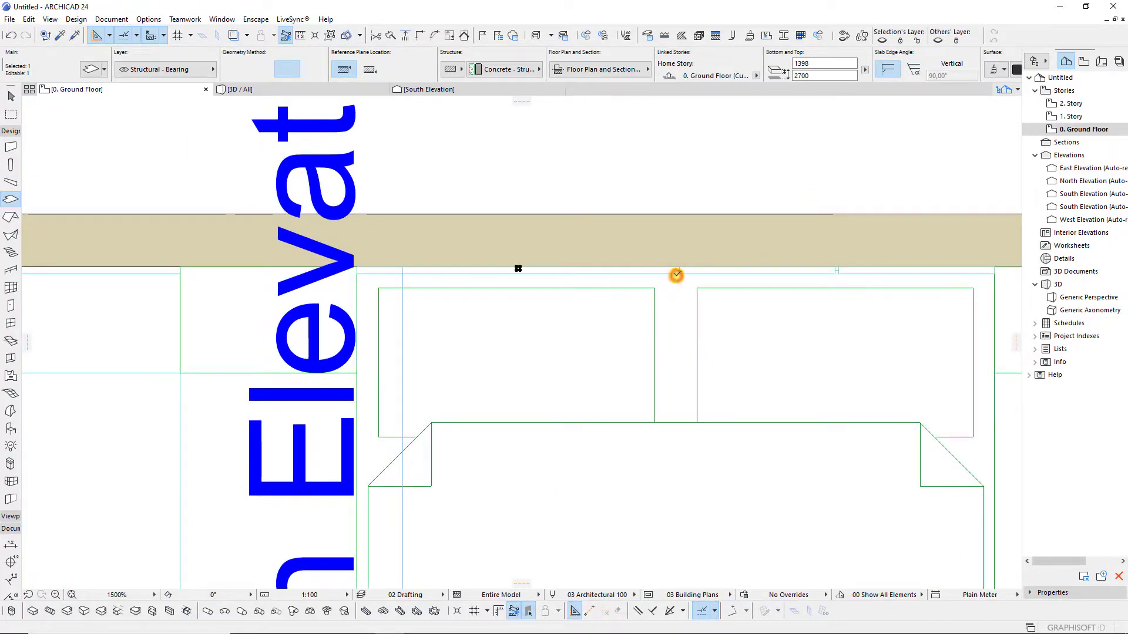
{"action": "scroll", "coordinate": [634, 274], "scroll_direction": "up", "scroll_amount": 2}
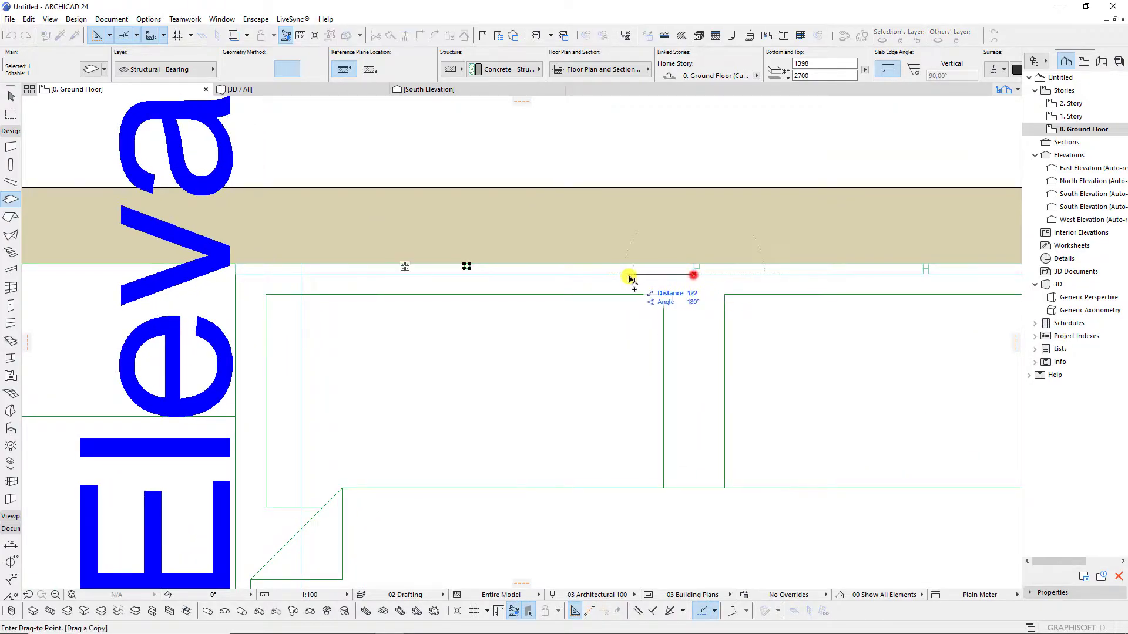
{"action": "left_click", "coordinate": [466, 277]}
{"action": "scroll", "coordinate": [238, 267], "scroll_direction": "up", "scroll_amount": 5}
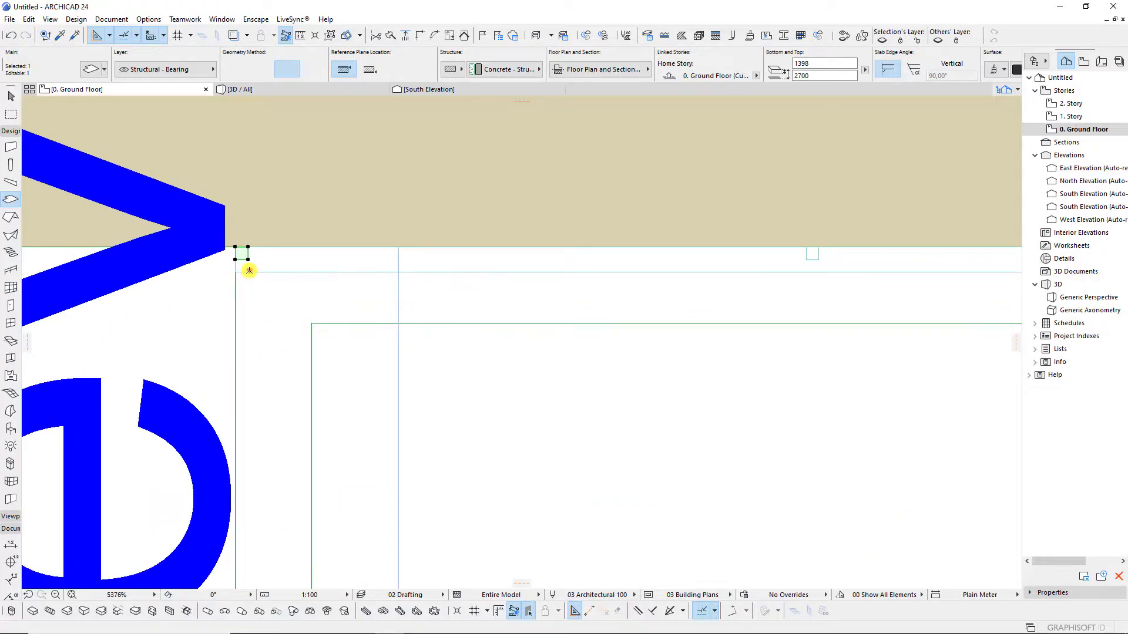
{"action": "left_click", "coordinate": [235, 264]}
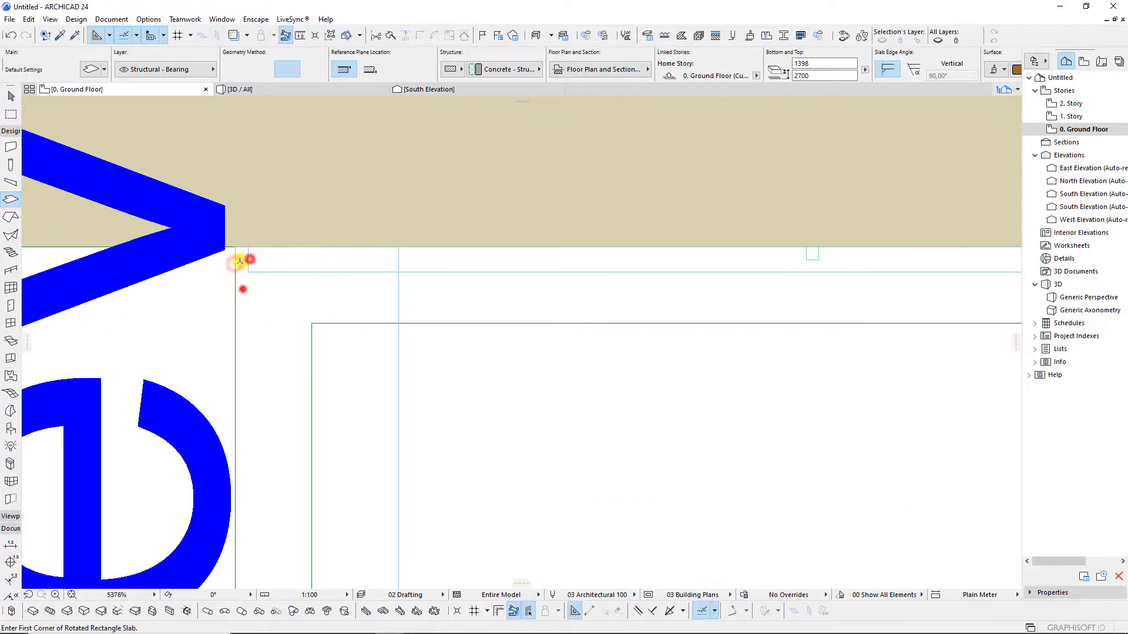
{"action": "scroll", "coordinate": [236, 253], "scroll_direction": "down", "scroll_amount": 5}
{"action": "scroll", "coordinate": [461, 260], "scroll_direction": "up", "scroll_amount": 3}
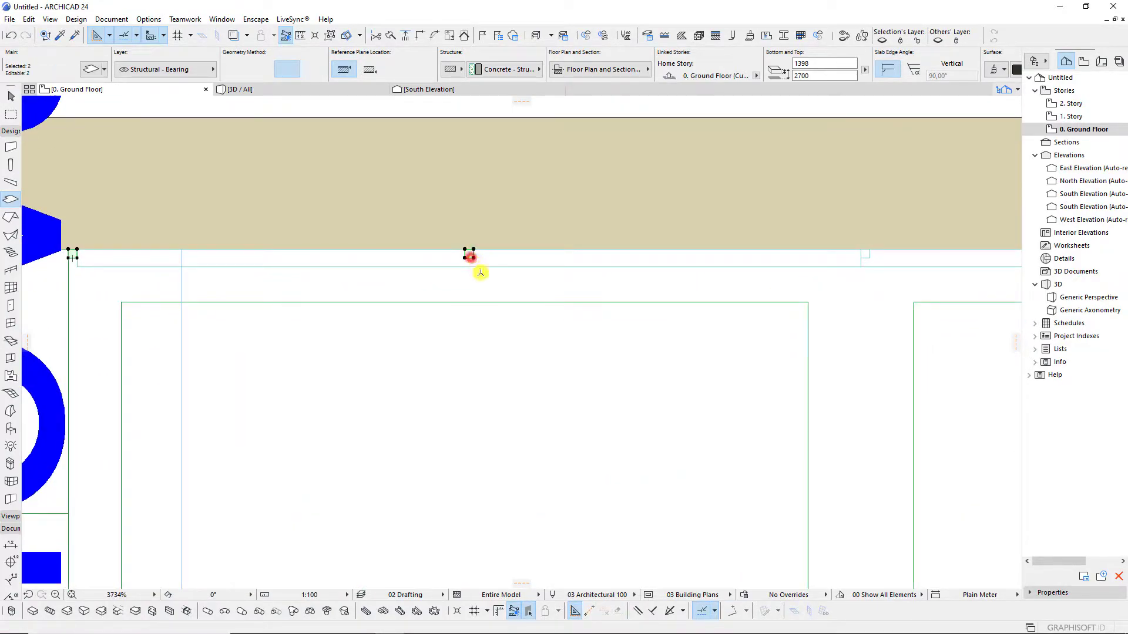
{"action": "scroll", "coordinate": [470, 259], "scroll_direction": "down", "scroll_amount": 2}
Drag a copy of the strip slab 355 to the right.
{"action": "left_click", "coordinate": [642, 267], "text": "shift"}
{"action": "scroll", "coordinate": [642, 268], "scroll_direction": "down", "scroll_amount": 1}
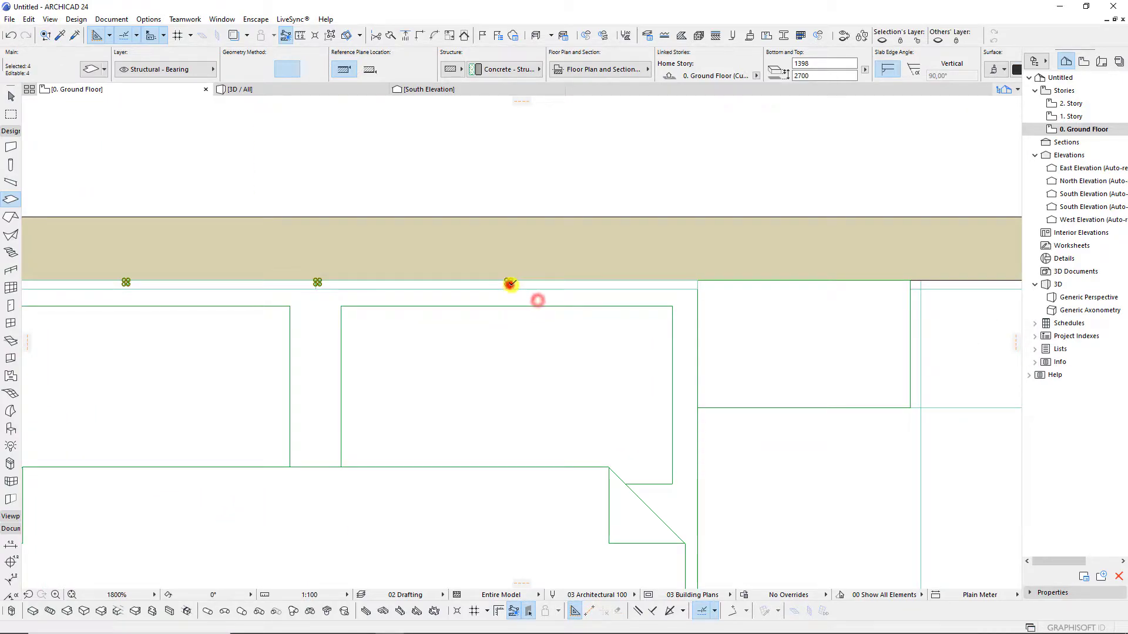
{"action": "key", "text": "ctrl+d"}
{"action": "left_click", "coordinate": [509, 285]}
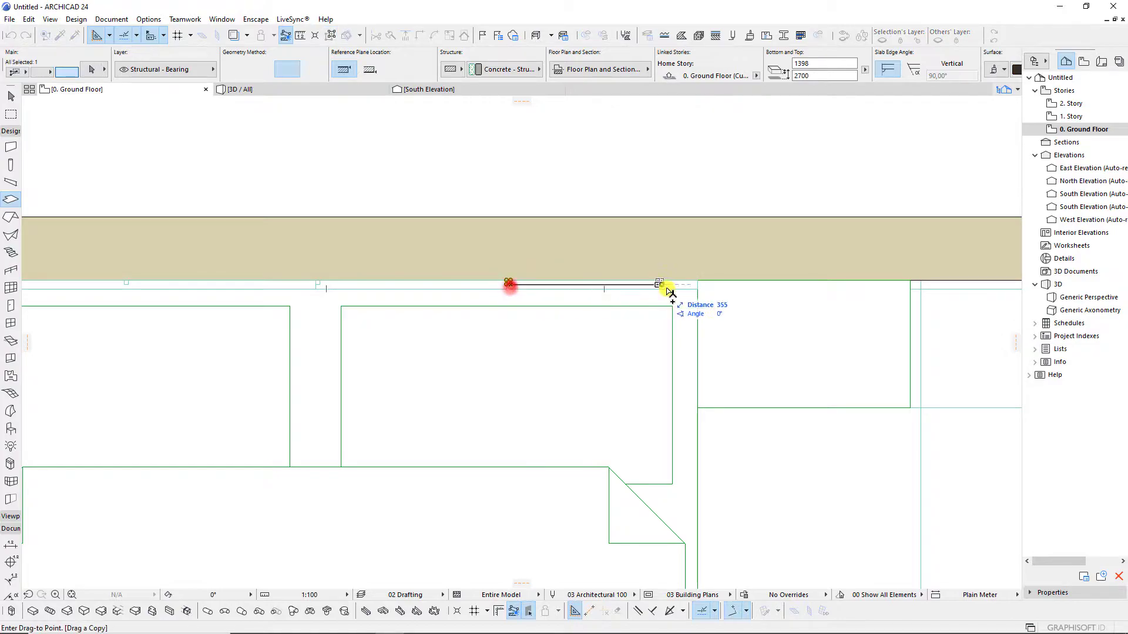
{"action": "left_click", "coordinate": [697, 291]}
{"action": "scroll", "coordinate": [682, 295], "scroll_direction": "up", "scroll_amount": 2}
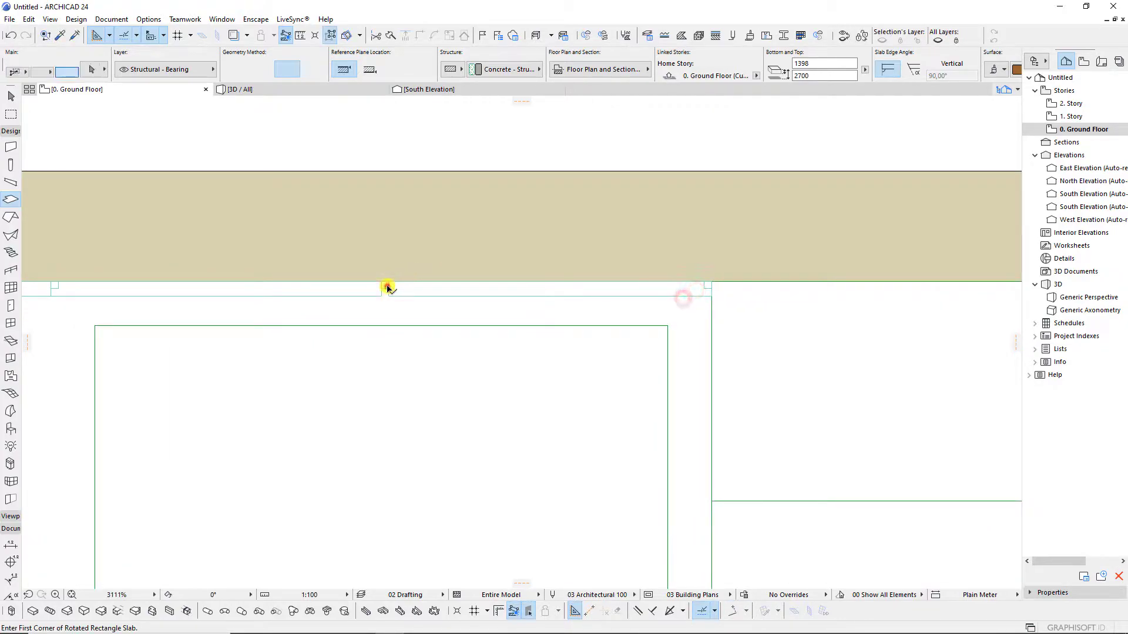
Reshape the strip slab's right end at the wall corner.
{"action": "left_click", "coordinate": [668, 290], "text": "shift"}
{"action": "middle_click_drag", "start_coordinate": [593, 325], "coordinate": [805, 326]}
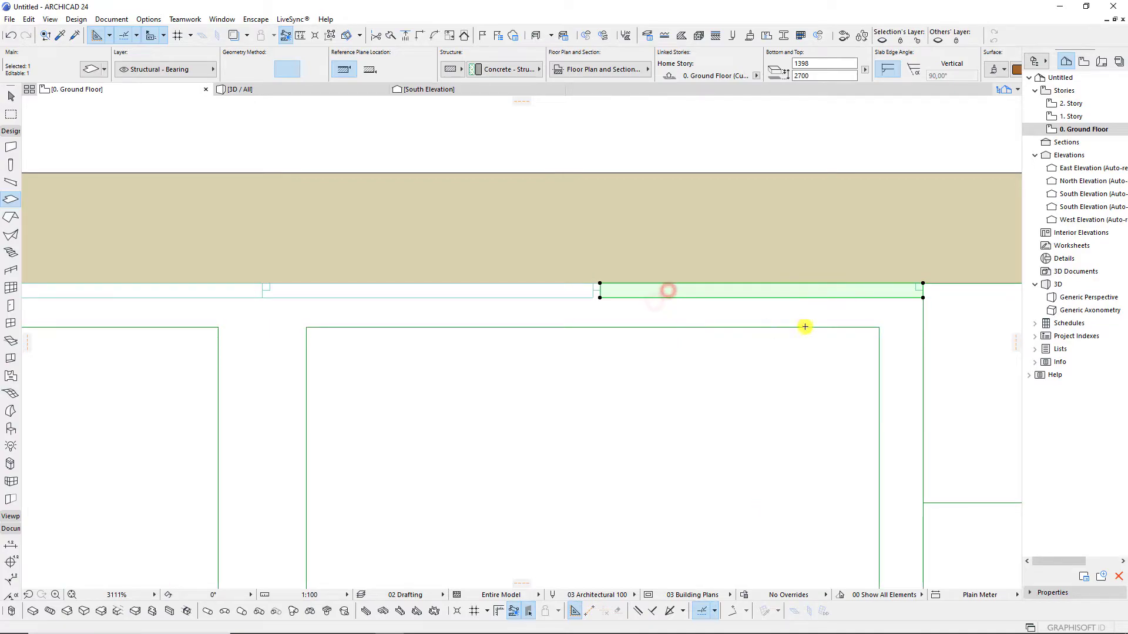
{"action": "key", "text": "ctrl+e"}
{"action": "left_click", "coordinate": [923, 287]}
{"action": "scroll", "coordinate": [940, 289], "scroll_direction": "up", "scroll_amount": 3}
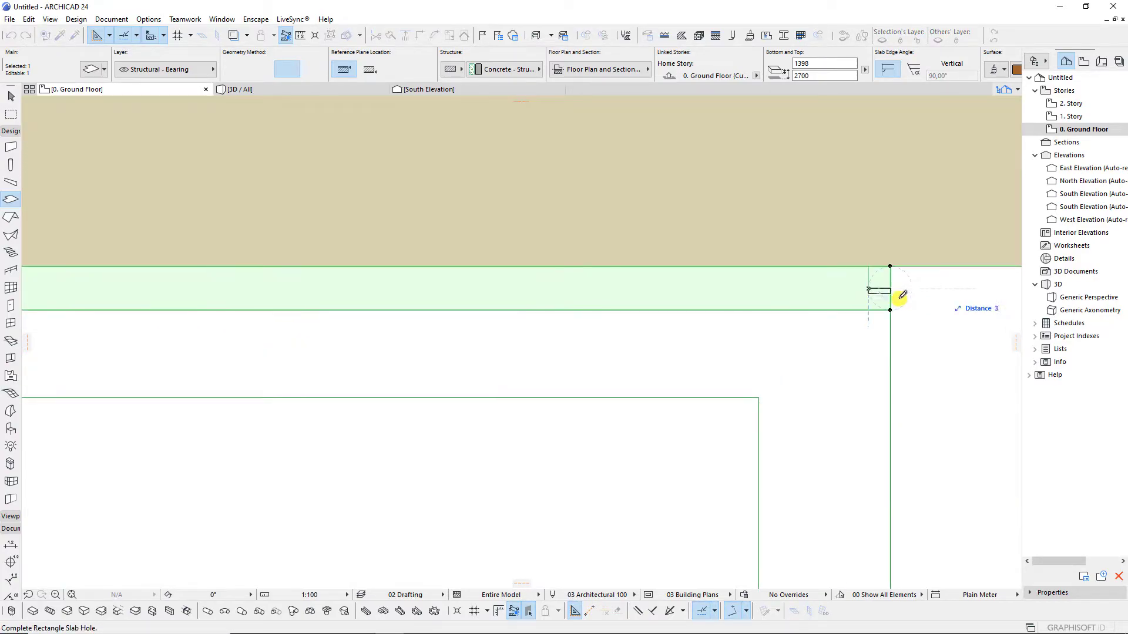
{"action": "left_click", "coordinate": [890, 295]}
{"action": "key", "text": "Escape"}
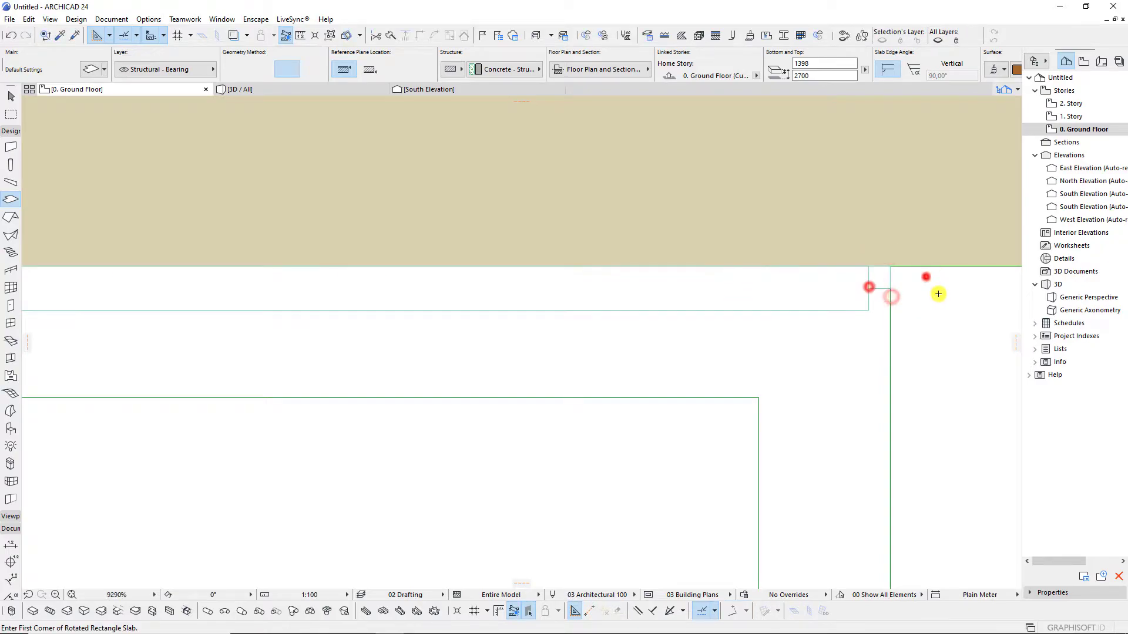
{"action": "scroll", "coordinate": [937, 292], "scroll_direction": "down", "scroll_amount": 3}
{"action": "scroll", "coordinate": [838, 307], "scroll_direction": "down", "scroll_amount": 1}
{"action": "scroll", "coordinate": [599, 301], "scroll_direction": "up", "scroll_amount": 1}
Offset the strip slab's edge to its new position.
{"action": "left_click", "coordinate": [658, 297]}
{"action": "scroll", "coordinate": [658, 292], "scroll_direction": "up", "scroll_amount": 1}
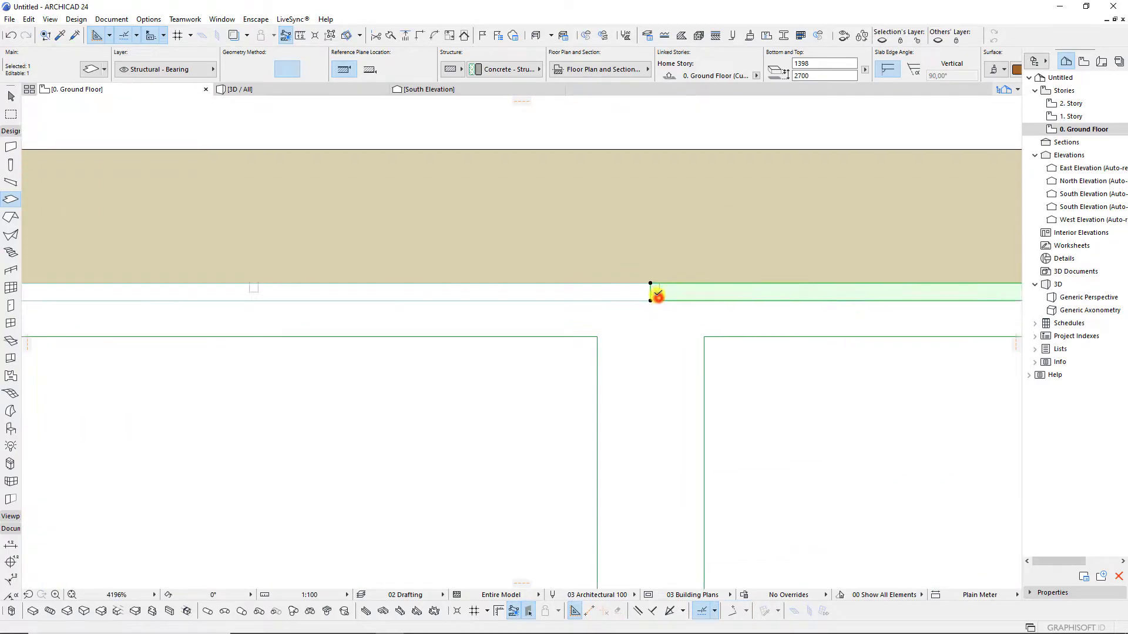
{"action": "scroll", "coordinate": [657, 292], "scroll_direction": "up", "scroll_amount": 1}
{"action": "left_click", "coordinate": [661, 289]}
{"action": "scroll", "coordinate": [605, 310], "scroll_direction": "down", "scroll_amount": 2}
{"action": "left_click", "coordinate": [599, 309]}
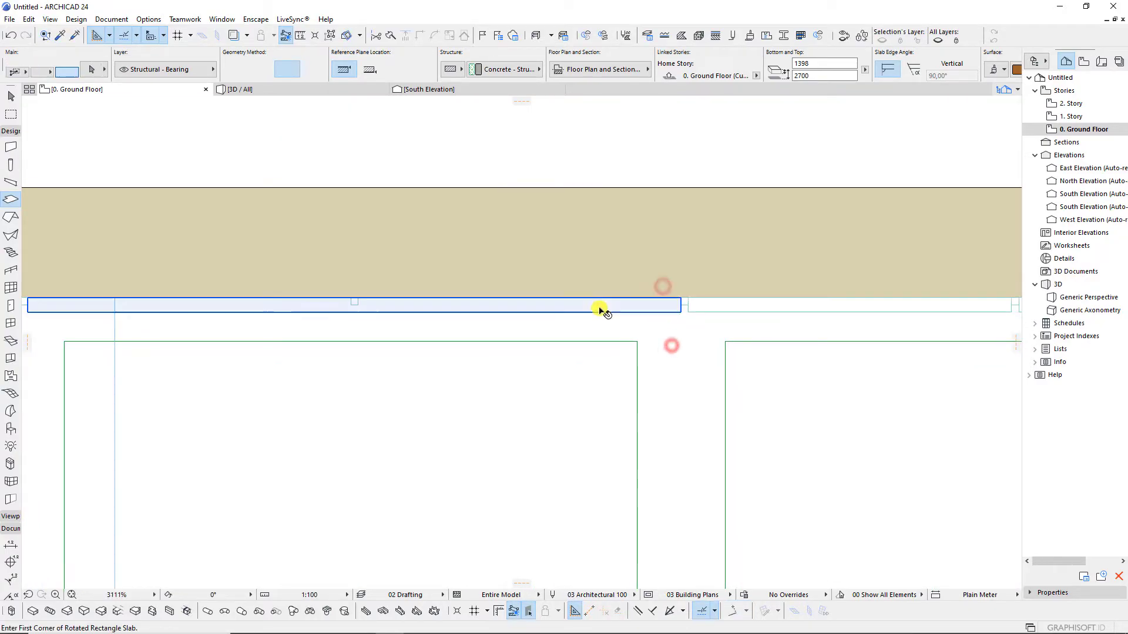
{"action": "scroll", "coordinate": [379, 282], "scroll_direction": "up", "scroll_amount": 2}
Split the strip slab along a cut line into separate segments.
{"action": "left_click", "coordinate": [395, 270]}
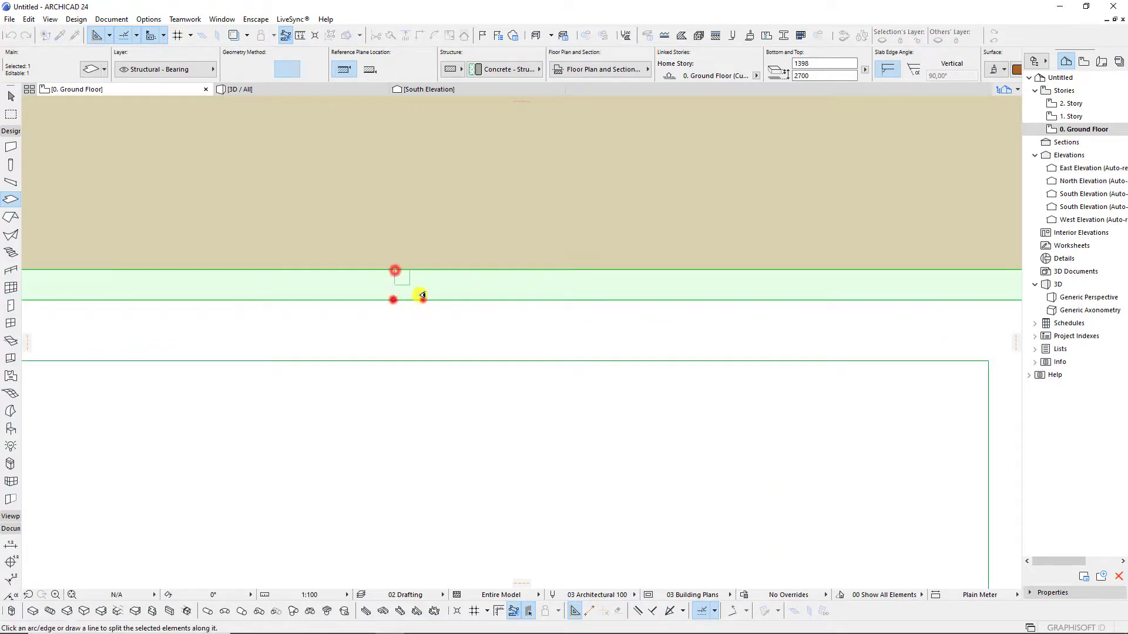
{"action": "left_click", "coordinate": [423, 298]}
{"action": "left_click", "coordinate": [392, 276]}
{"action": "scroll", "coordinate": [409, 285], "scroll_direction": "down", "scroll_amount": 4}
{"action": "left_click", "coordinate": [387, 288], "text": "shift"}
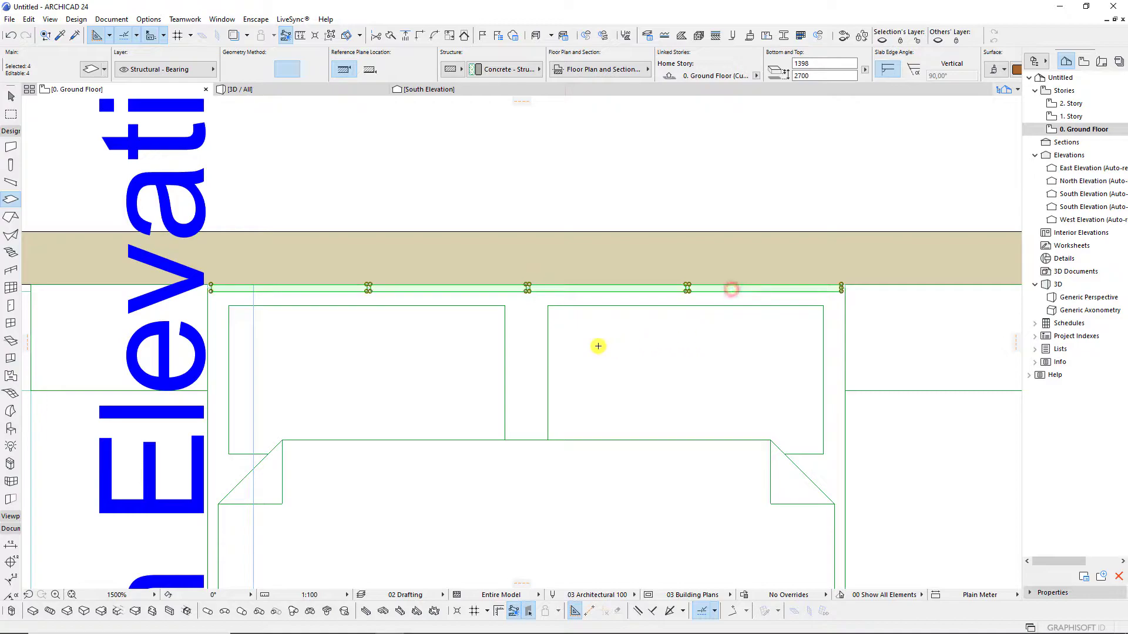
{"action": "key", "text": "Escape"}
{"action": "key", "text": "F3"}
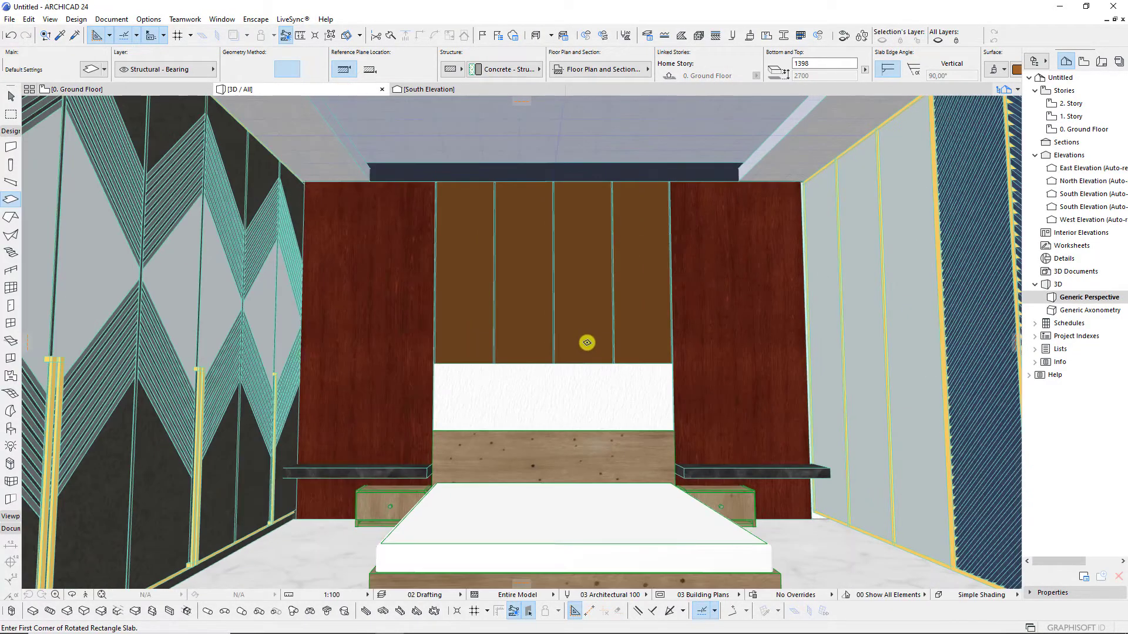
Draw a rotated rectangular dark slab over the white gap above the headboard in 3D.
{"action": "scroll", "coordinate": [587, 343], "scroll_direction": "down", "scroll_amount": 3}
{"action": "scroll", "coordinate": [585, 375], "scroll_direction": "up", "scroll_amount": 2}
{"action": "scroll", "coordinate": [574, 354], "scroll_direction": "up", "scroll_amount": 2}
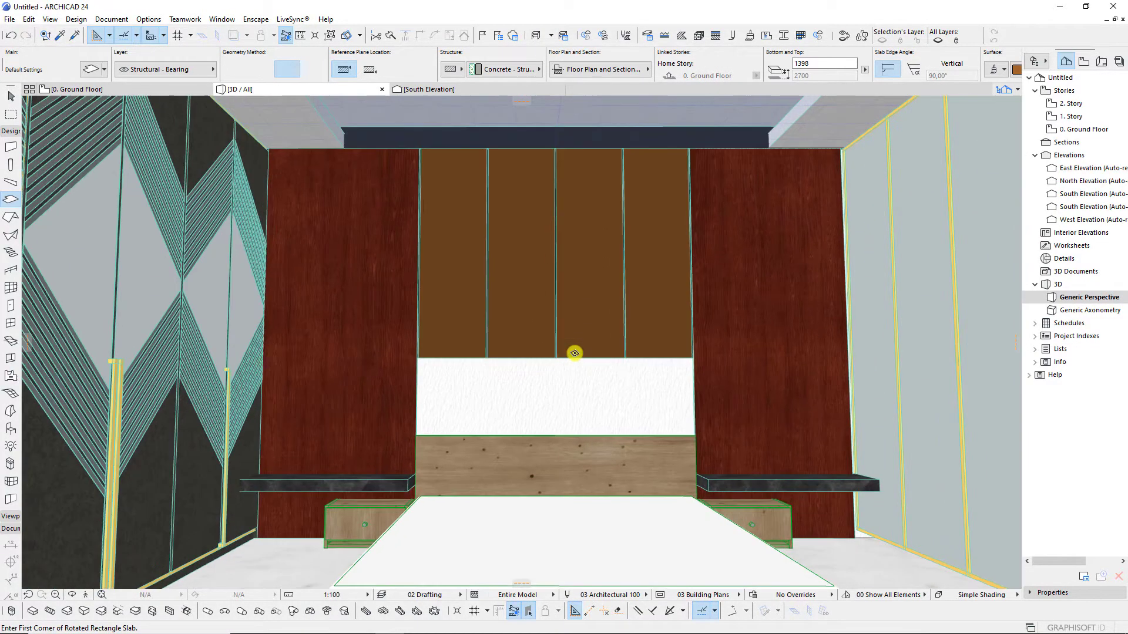
{"action": "scroll", "coordinate": [575, 400], "scroll_direction": "up", "scroll_amount": 1}
{"action": "scroll", "coordinate": [567, 399], "scroll_direction": "up", "scroll_amount": 1}
{"action": "scroll", "coordinate": [658, 364], "scroll_direction": "up", "scroll_amount": 1}
{"action": "scroll", "coordinate": [622, 315], "scroll_direction": "up", "scroll_amount": 4}
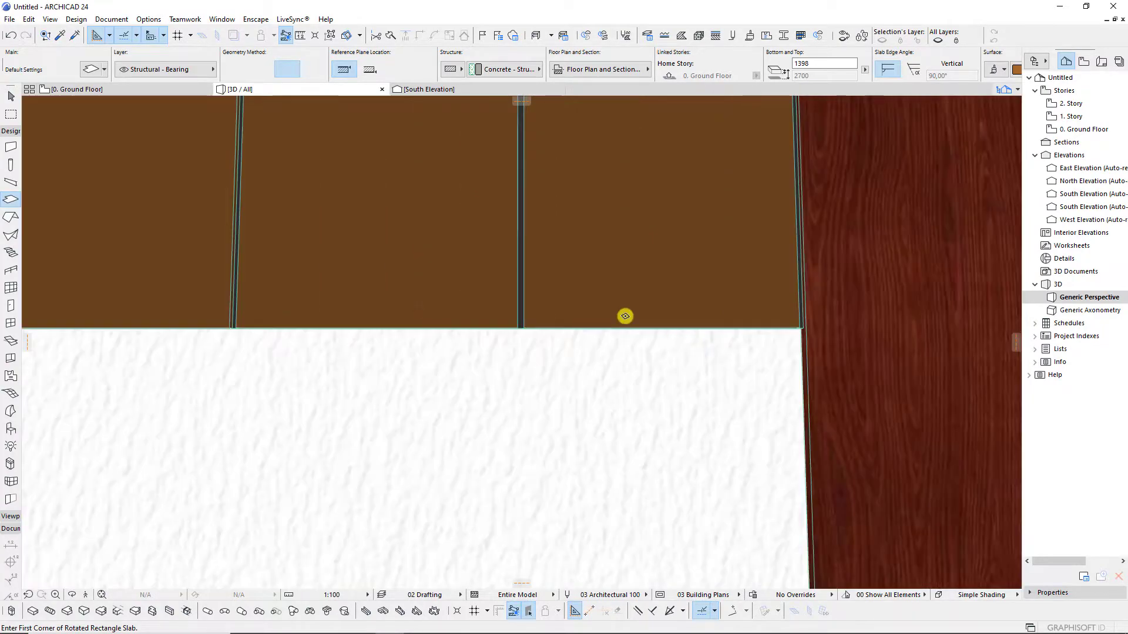
{"action": "scroll", "coordinate": [522, 305], "scroll_direction": "up", "scroll_amount": 1}
{"action": "scroll", "coordinate": [519, 308], "scroll_direction": "up", "scroll_amount": 2}
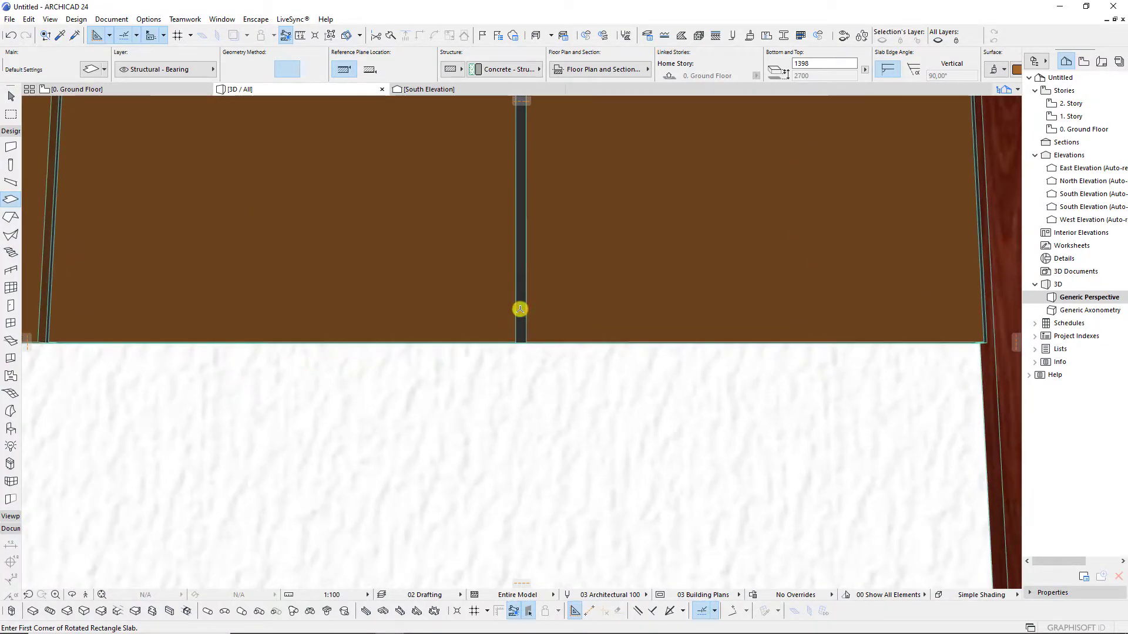
{"action": "scroll", "coordinate": [507, 302], "scroll_direction": "down", "scroll_amount": 1}
{"action": "mouse_move", "coordinate": [870, 333]}
{"action": "middle_mouse_down", "text": "shift"}
{"action": "mouse_move", "coordinate": [821, 320]}
{"action": "mouse_move", "coordinate": [866, 323]}
{"action": "middle_mouse_up", "text": "shift"}
{"action": "left_click", "coordinate": [873, 320]}
{"action": "scroll", "coordinate": [866, 433], "scroll_direction": "down", "scroll_amount": 5}
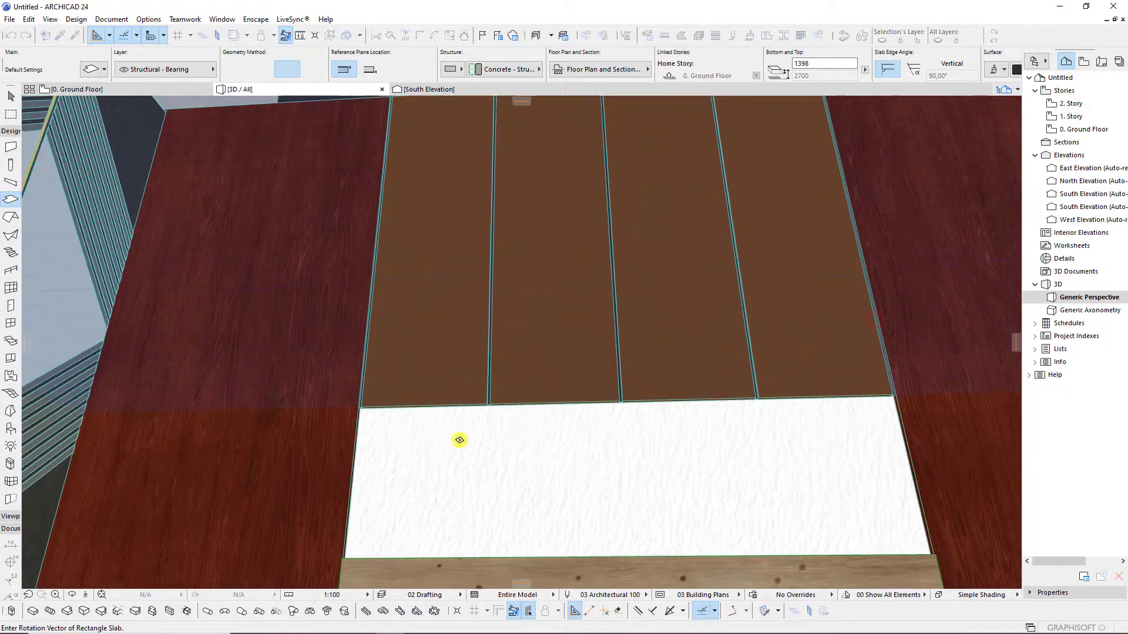
{"action": "scroll", "coordinate": [143, 284], "scroll_direction": "up", "scroll_amount": 5}
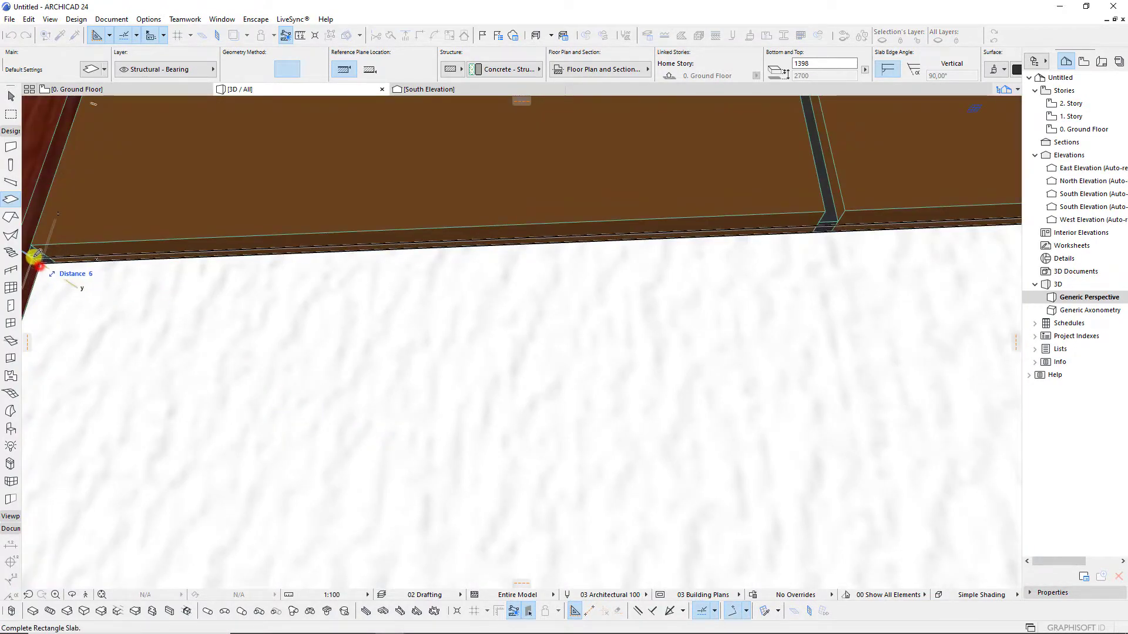
{"action": "scroll", "coordinate": [661, 491], "scroll_direction": "down", "scroll_amount": 3}
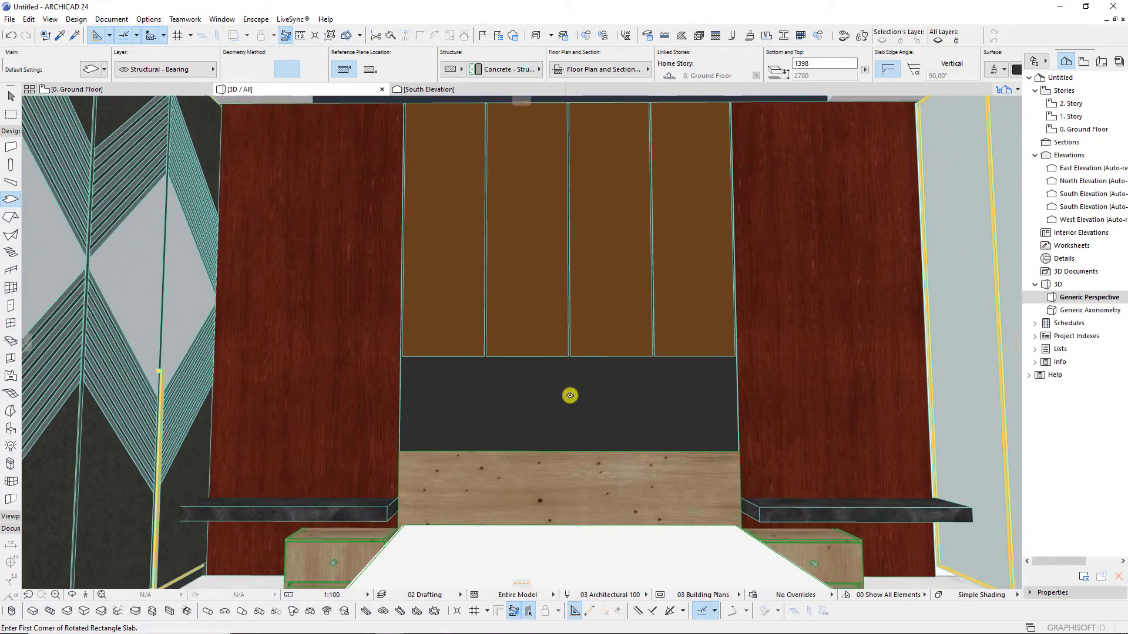
{"action": "left_click", "coordinate": [585, 407]}
{"action": "scroll", "coordinate": [571, 353], "scroll_direction": "down", "scroll_amount": 2}
Check the dark panel's settings, keeping its Paint - Anthracite surface unchanged.
{"action": "scroll", "coordinate": [570, 354], "scroll_direction": "down", "scroll_amount": 2}
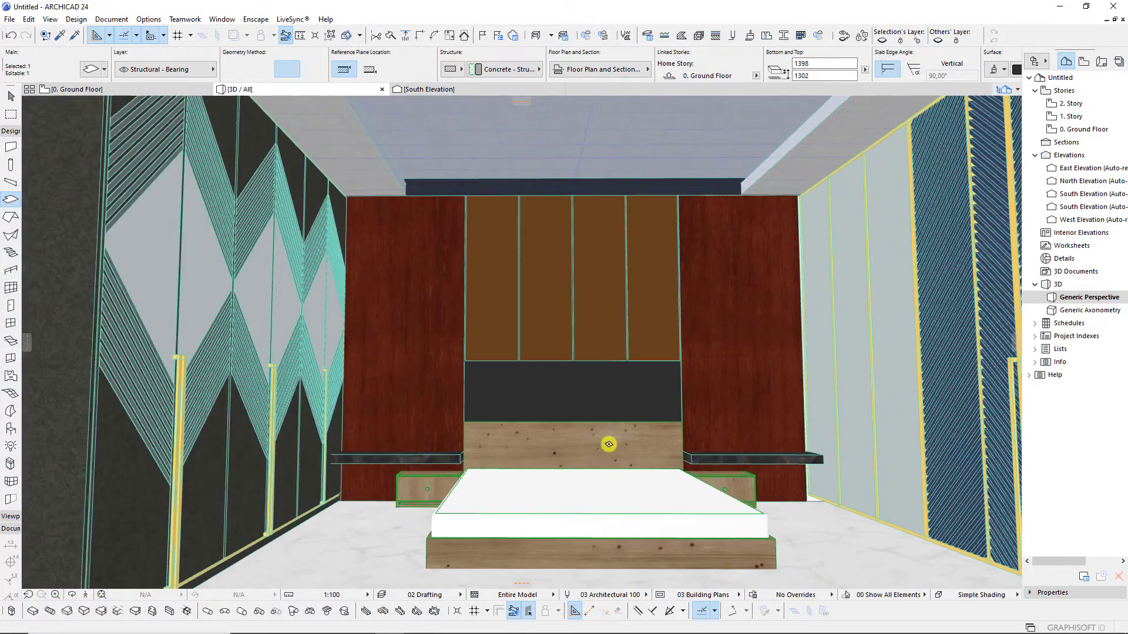
{"action": "left_click", "coordinate": [668, 495]}
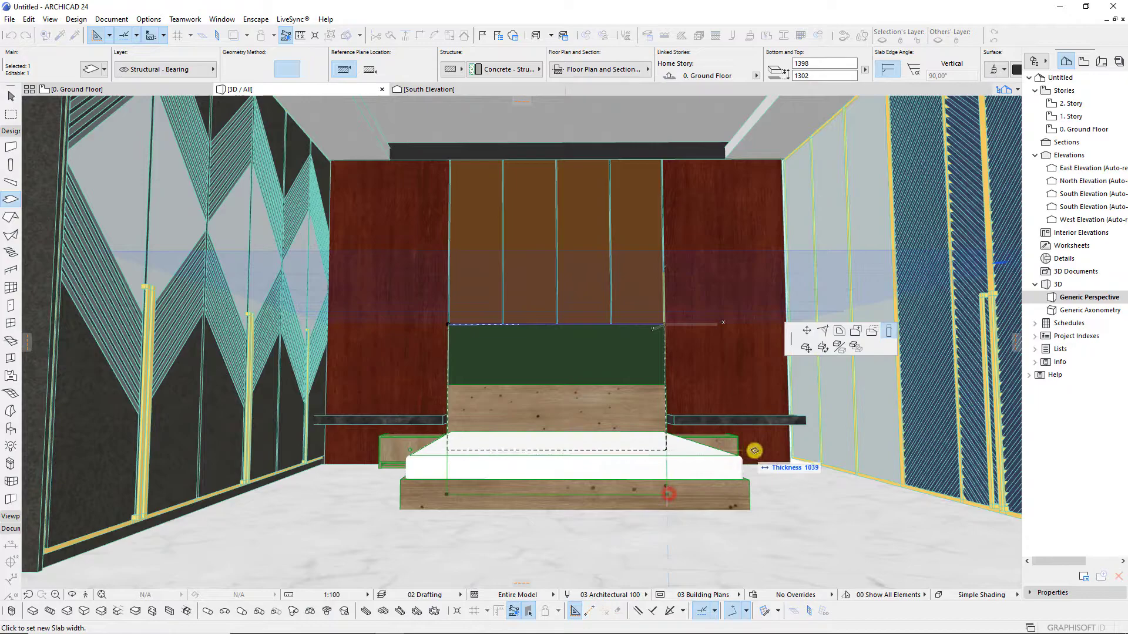
{"action": "key", "text": "ctrl+t"}
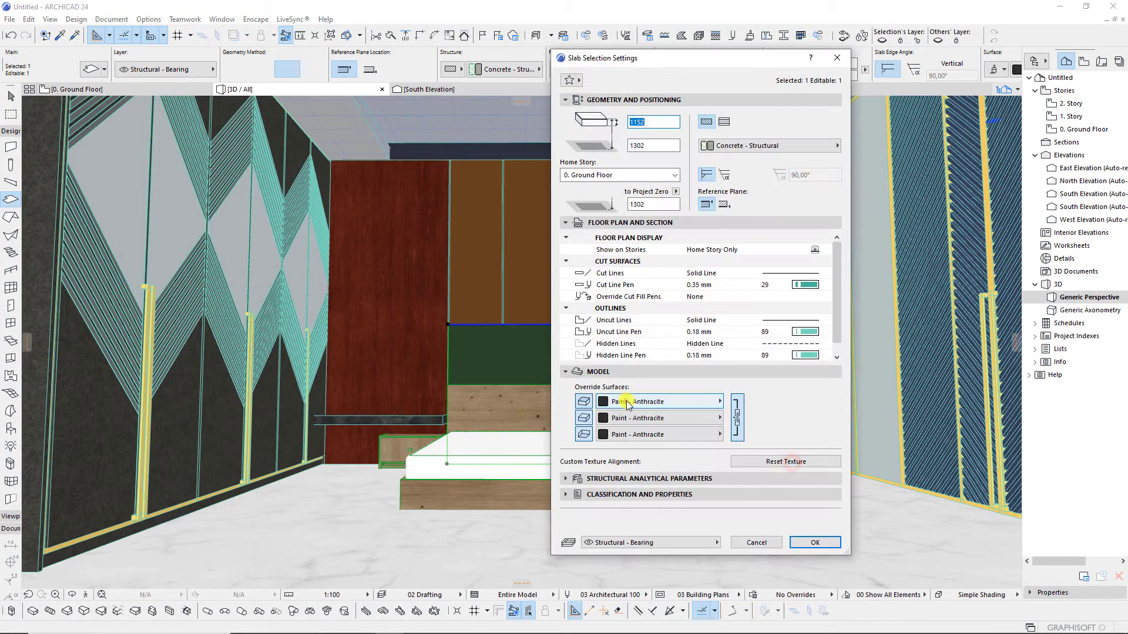
{"action": "left_click", "coordinate": [633, 402]}
{"action": "left_click", "coordinate": [876, 276]}
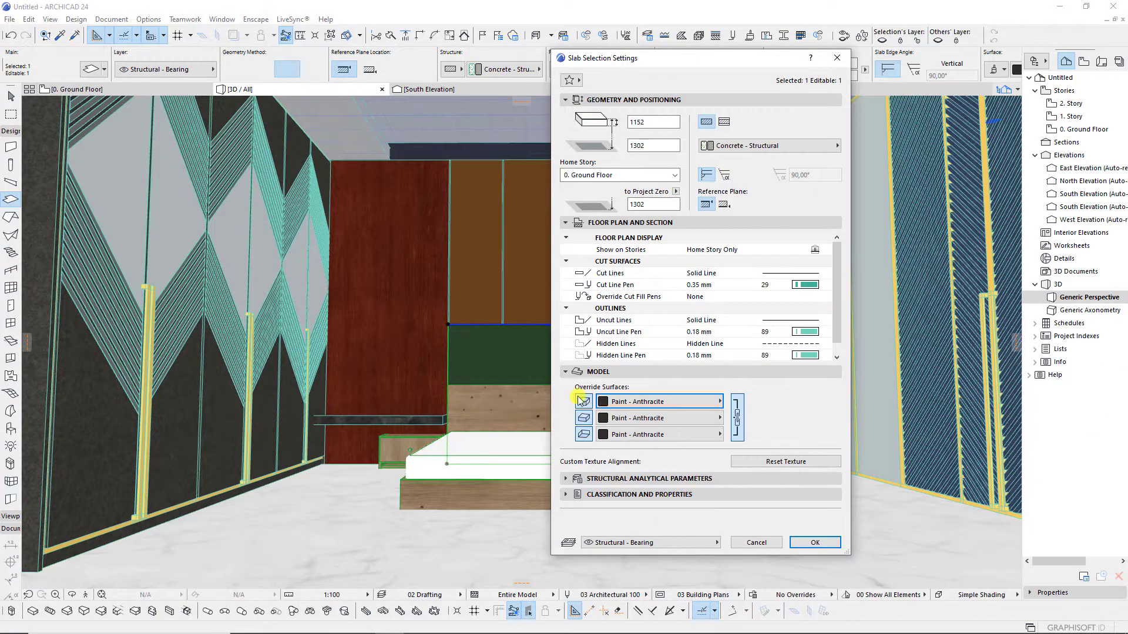
{"action": "key", "text": "Return"}
{"action": "scroll", "coordinate": [612, 370], "scroll_direction": "up", "scroll_amount": 2}
{"action": "scroll", "coordinate": [617, 368], "scroll_direction": "up", "scroll_amount": 2}
{"action": "scroll", "coordinate": [657, 306], "scroll_direction": "up", "scroll_amount": 2}
{"action": "scroll", "coordinate": [657, 306], "scroll_direction": "up", "scroll_amount": 1}
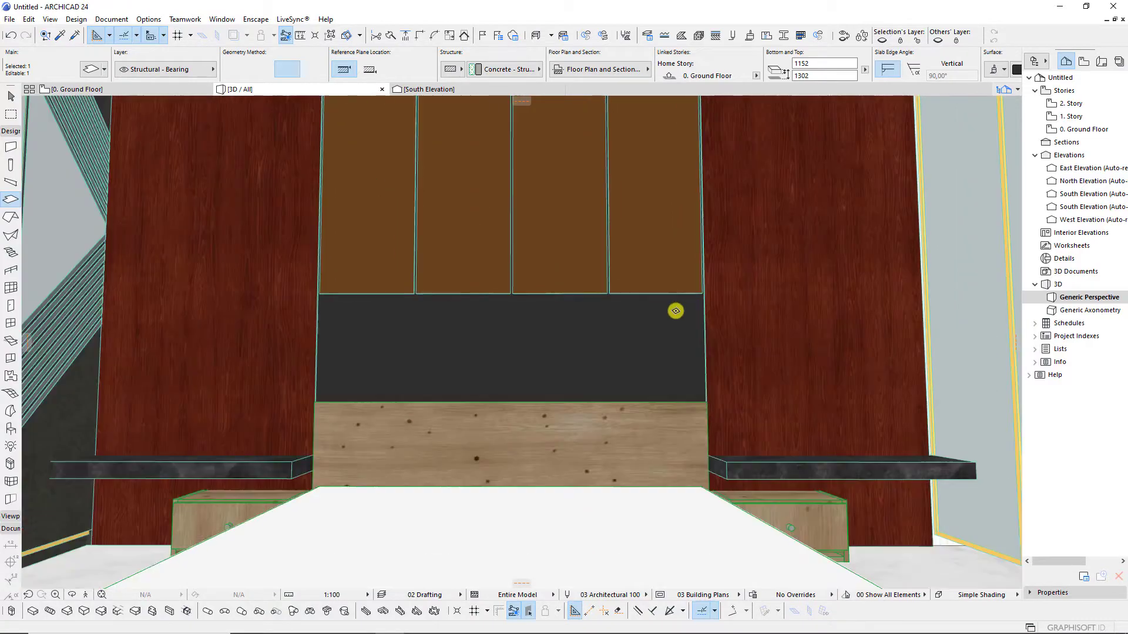
Stretch the dark panel from its corner to a new size.
{"action": "left_click", "coordinate": [707, 543]}
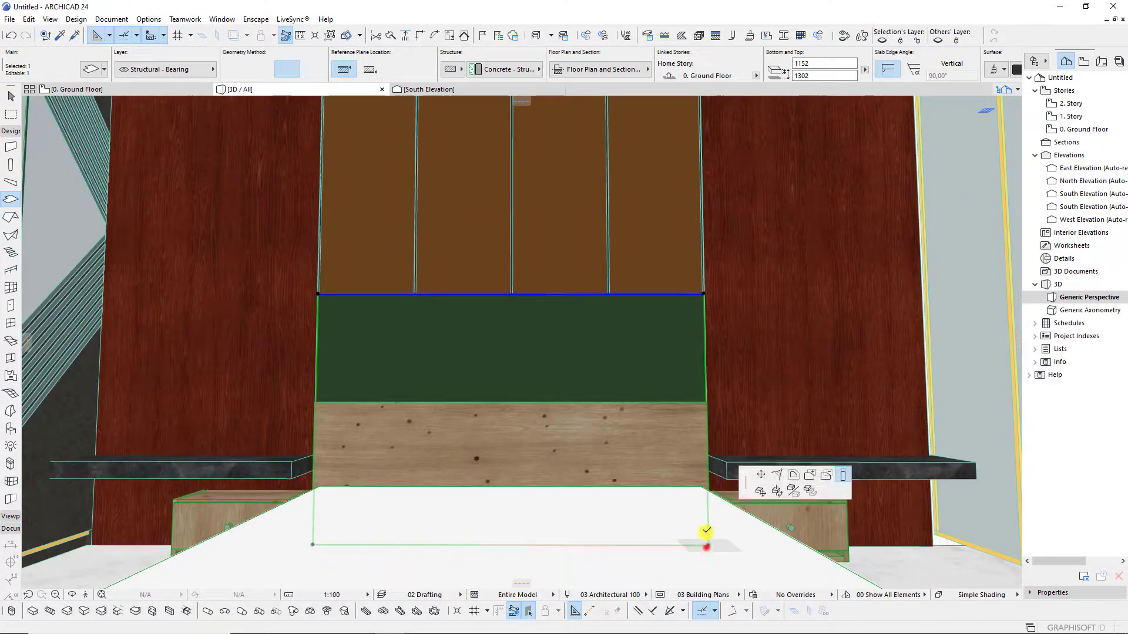
{"action": "left_click", "coordinate": [704, 301]}
{"action": "scroll", "coordinate": [704, 301], "scroll_direction": "up", "scroll_amount": 2}
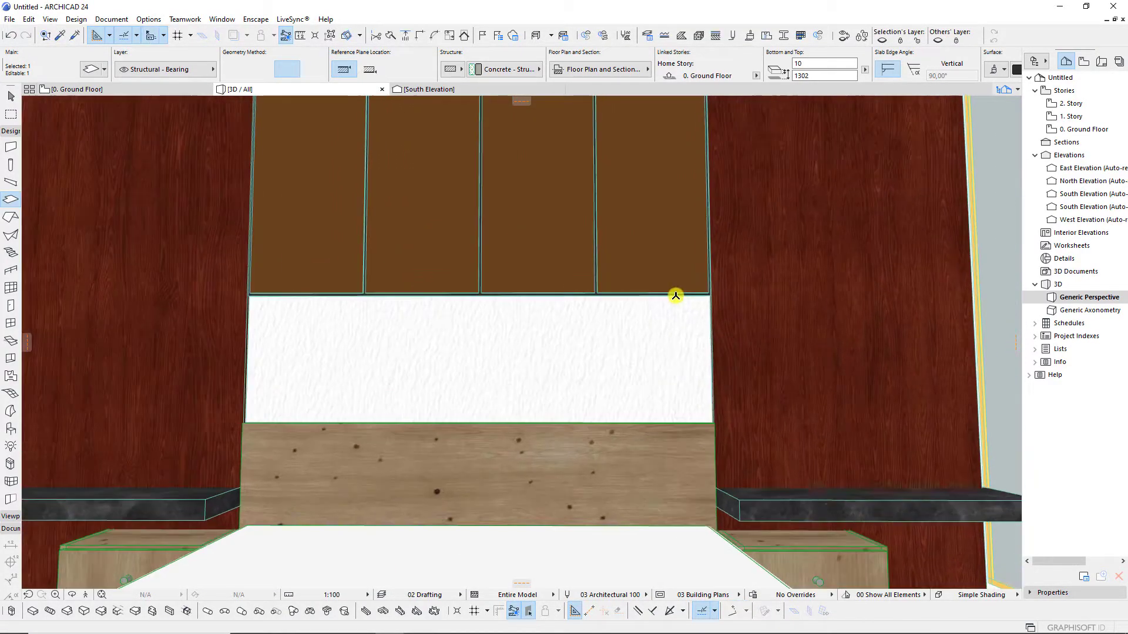
{"action": "scroll", "coordinate": [704, 300], "scroll_direction": "up", "scroll_amount": 2}
{"action": "scroll", "coordinate": [703, 300], "scroll_direction": "up", "scroll_amount": 2}
{"action": "scroll", "coordinate": [705, 301], "scroll_direction": "up", "scroll_amount": 1}
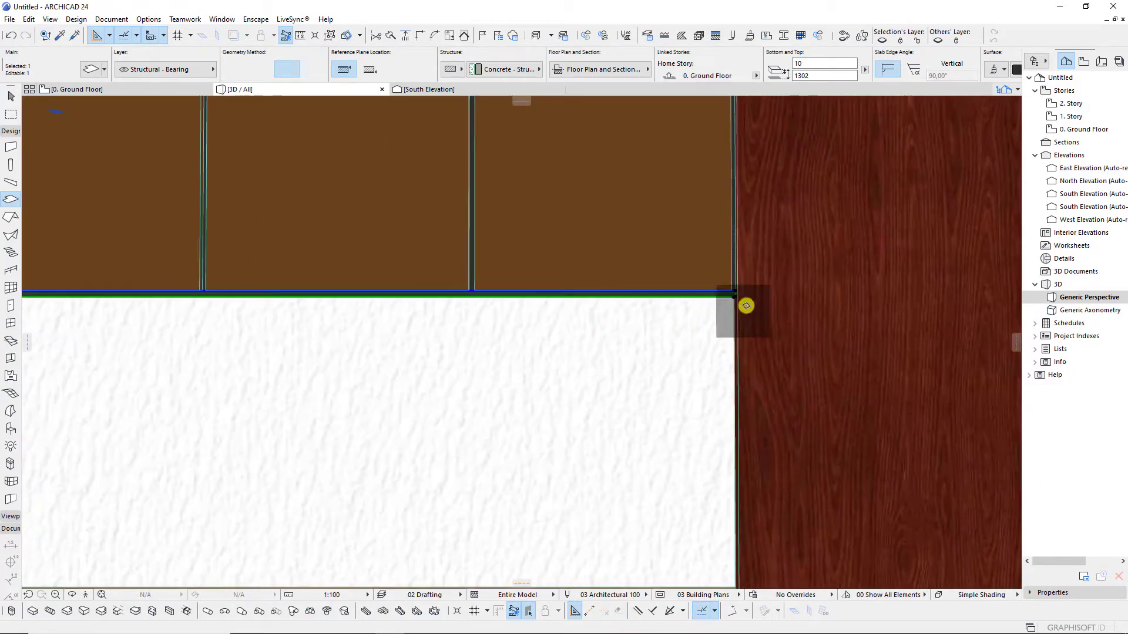
Fit the panel between heights 936 and 1292, below the brown upper panels.
{"action": "left_click", "coordinate": [737, 292]}
{"action": "left_click", "coordinate": [735, 302]}
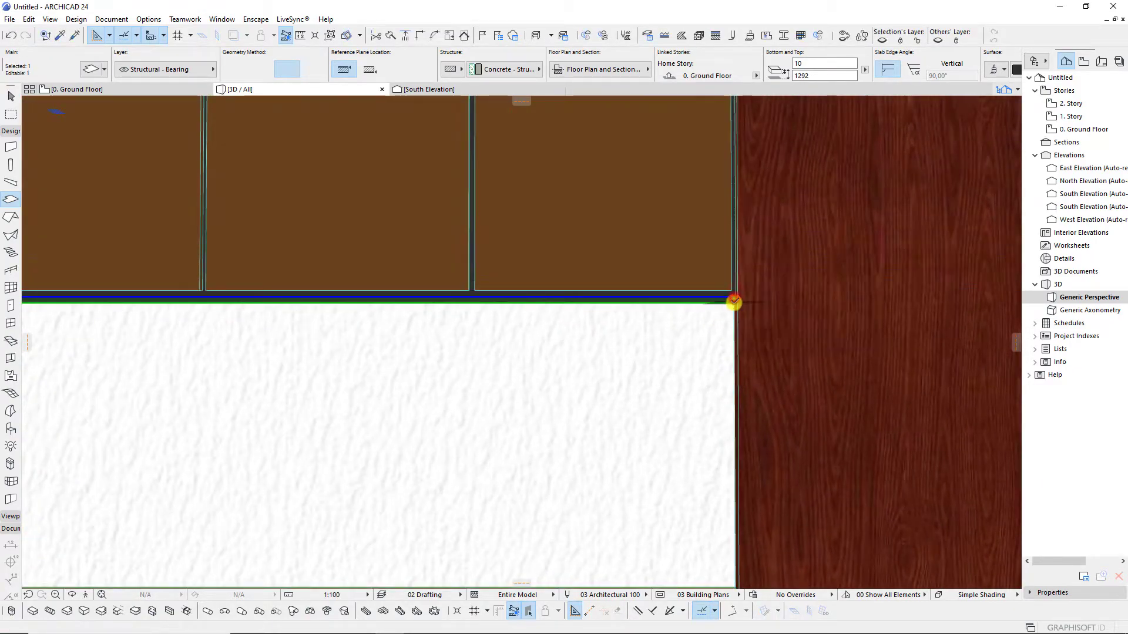
{"action": "left_click", "coordinate": [735, 310]}
{"action": "scroll", "coordinate": [730, 315], "scroll_direction": "down", "scroll_amount": 1}
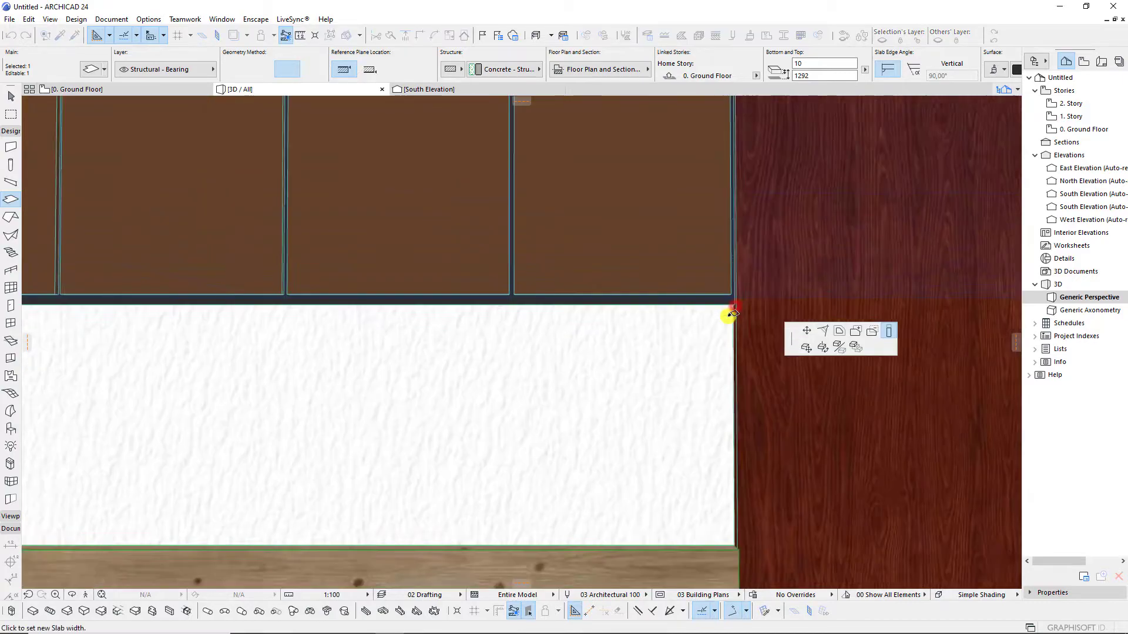
{"action": "scroll", "coordinate": [727, 376], "scroll_direction": "down", "scroll_amount": 1}
{"action": "scroll", "coordinate": [716, 412], "scroll_direction": "down", "scroll_amount": 1}
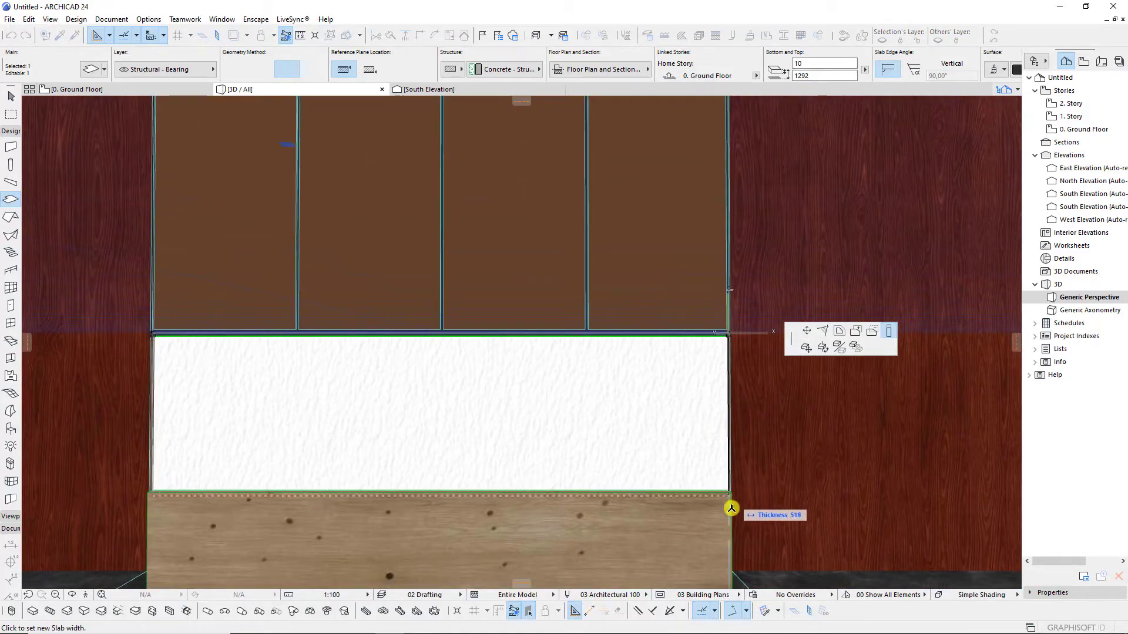
{"action": "scroll", "coordinate": [672, 385], "scroll_direction": "down", "scroll_amount": 1}
{"action": "scroll", "coordinate": [708, 530], "scroll_direction": "down", "scroll_amount": 1}
{"action": "left_click", "coordinate": [712, 533]}
{"action": "scroll", "coordinate": [602, 383], "scroll_direction": "up", "scroll_amount": 1}
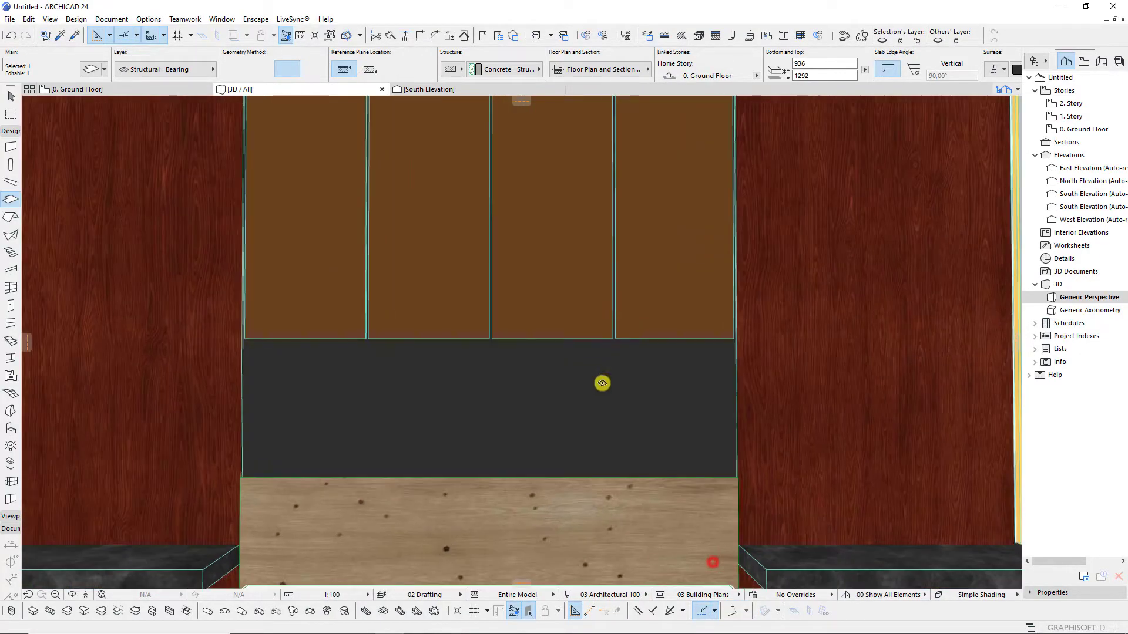
{"action": "scroll", "coordinate": [709, 334], "scroll_direction": "up", "scroll_amount": 1}
{"action": "scroll", "coordinate": [722, 348], "scroll_direction": "up", "scroll_amount": 2}
{"action": "scroll", "coordinate": [764, 344], "scroll_direction": "down", "scroll_amount": 2}
{"action": "scroll", "coordinate": [640, 358], "scroll_direction": "down", "scroll_amount": 1}
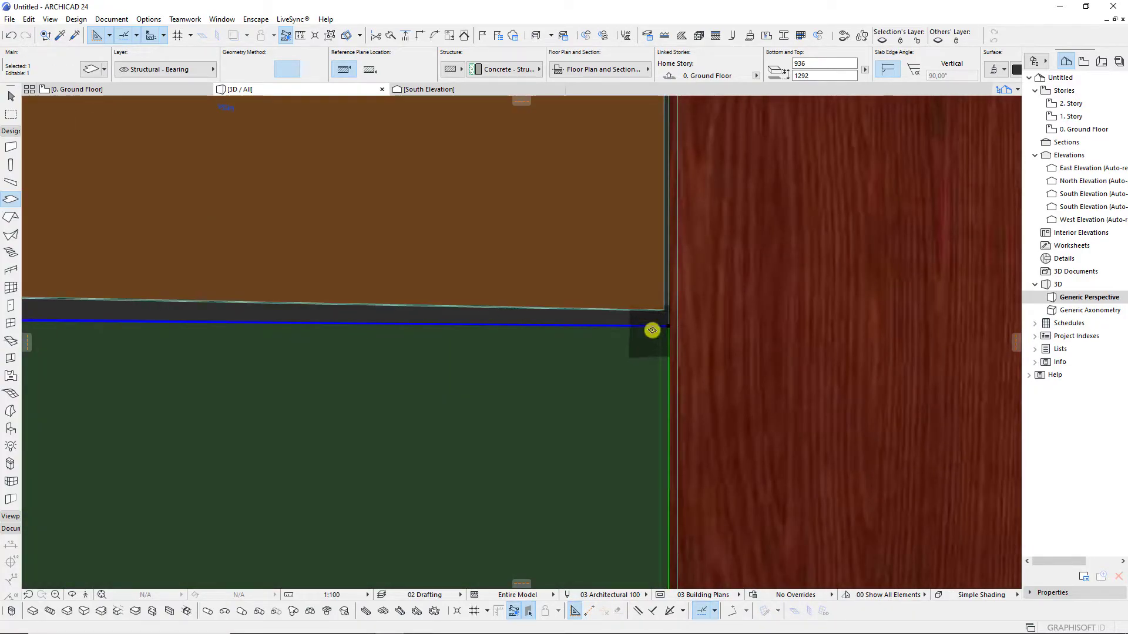
Offset the dark panel's top edge back by 120.
{"action": "mouse_move", "coordinate": [660, 326]}
{"action": "middle_mouse_down", "text": "shift"}
{"action": "mouse_move", "coordinate": [758, 386]}
{"action": "mouse_move", "coordinate": [572, 446]}
{"action": "mouse_move", "coordinate": [694, 306]}
{"action": "middle_mouse_up", "text": "shift"}
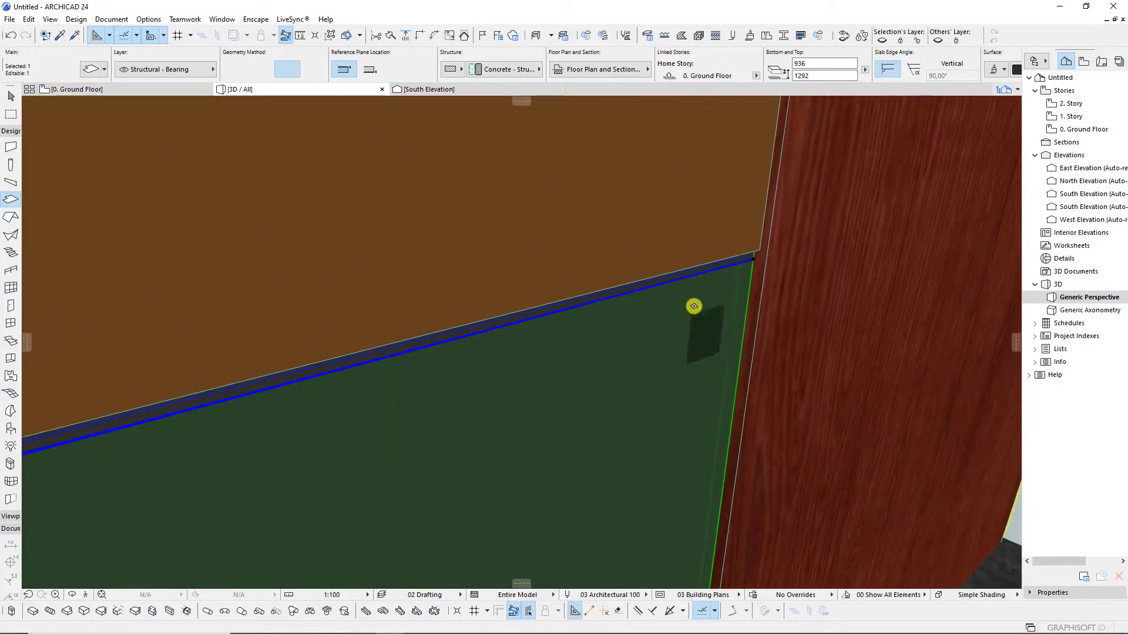
{"action": "left_click", "coordinate": [675, 282]}
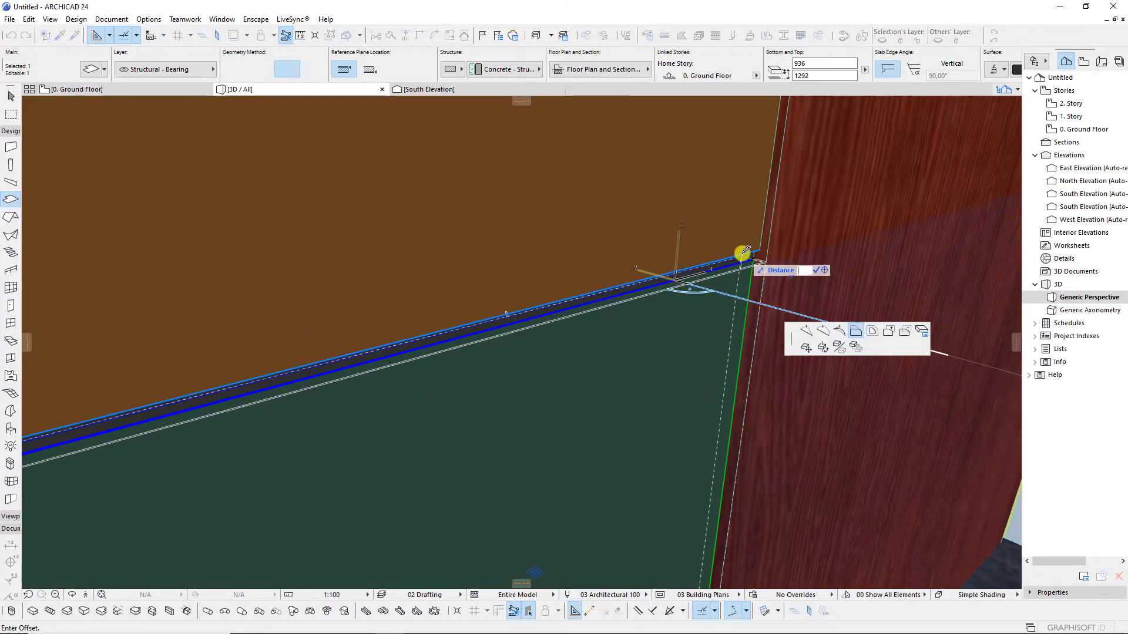
{"action": "left_click", "coordinate": [743, 253]}
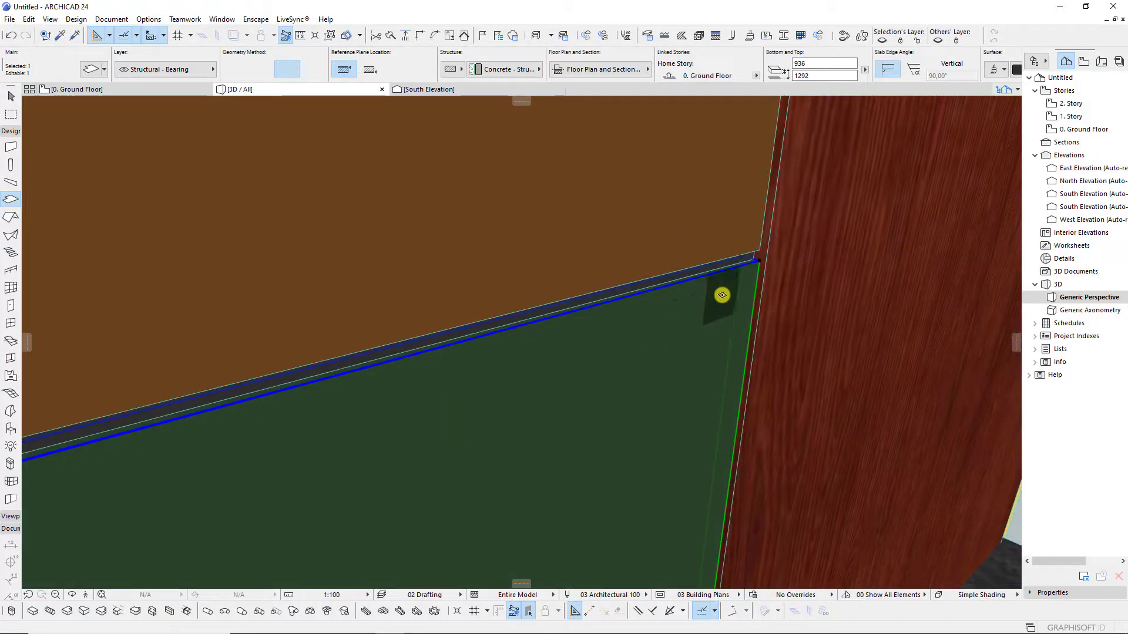
{"action": "key", "text": "ctrl+z"}
{"action": "left_click", "coordinate": [731, 265]}
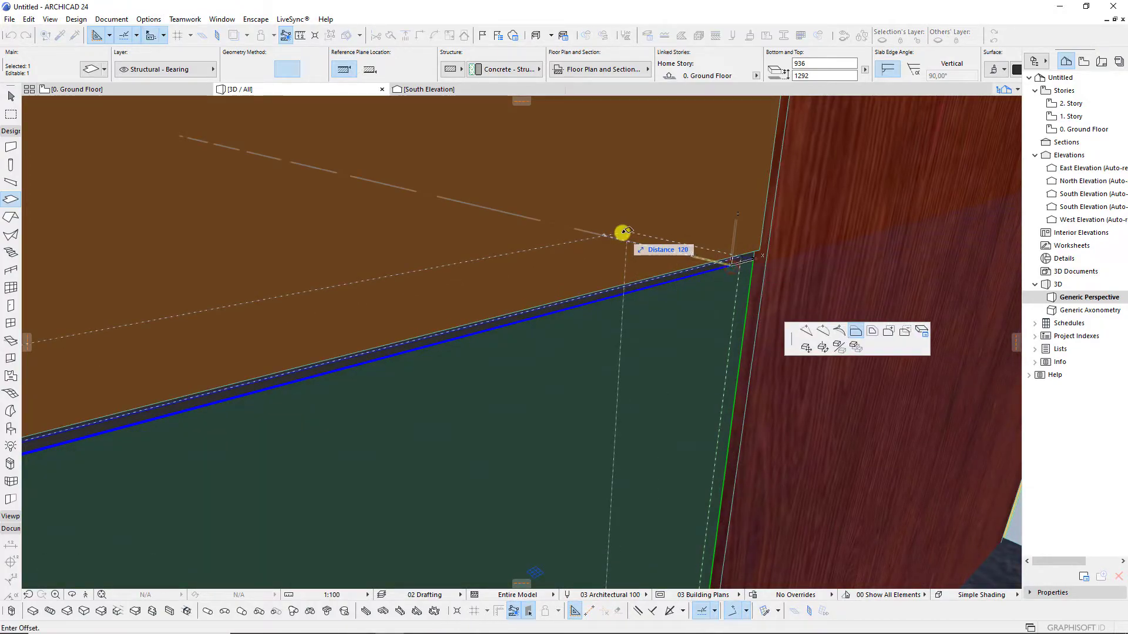
{"action": "key", "text": "Return"}
Change the panel's override surface to Glass - Satin and reframe the room view.
{"action": "double_click", "coordinate": [728, 306]}
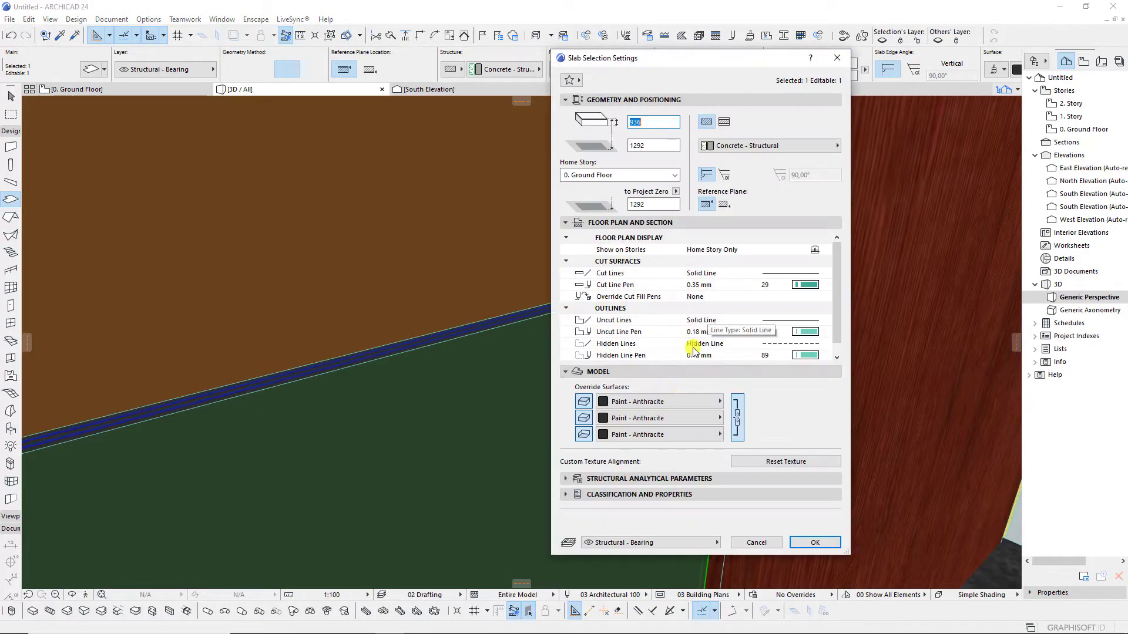
{"action": "left_click", "coordinate": [658, 402]}
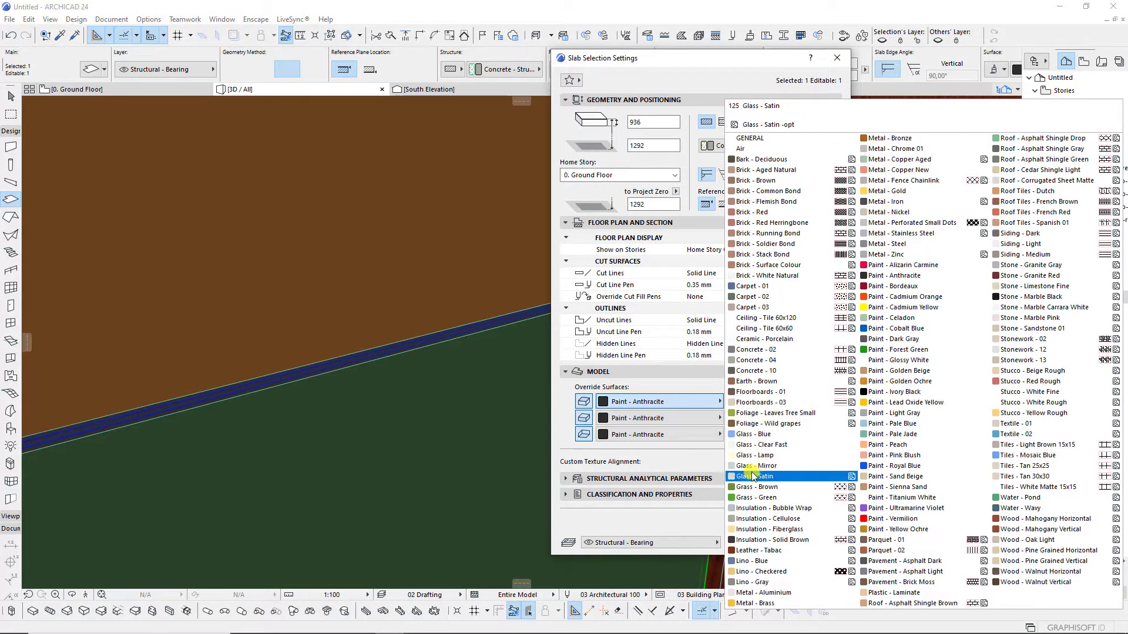
{"action": "key", "text": "Escape"}
{"action": "left_click", "coordinate": [811, 543]}
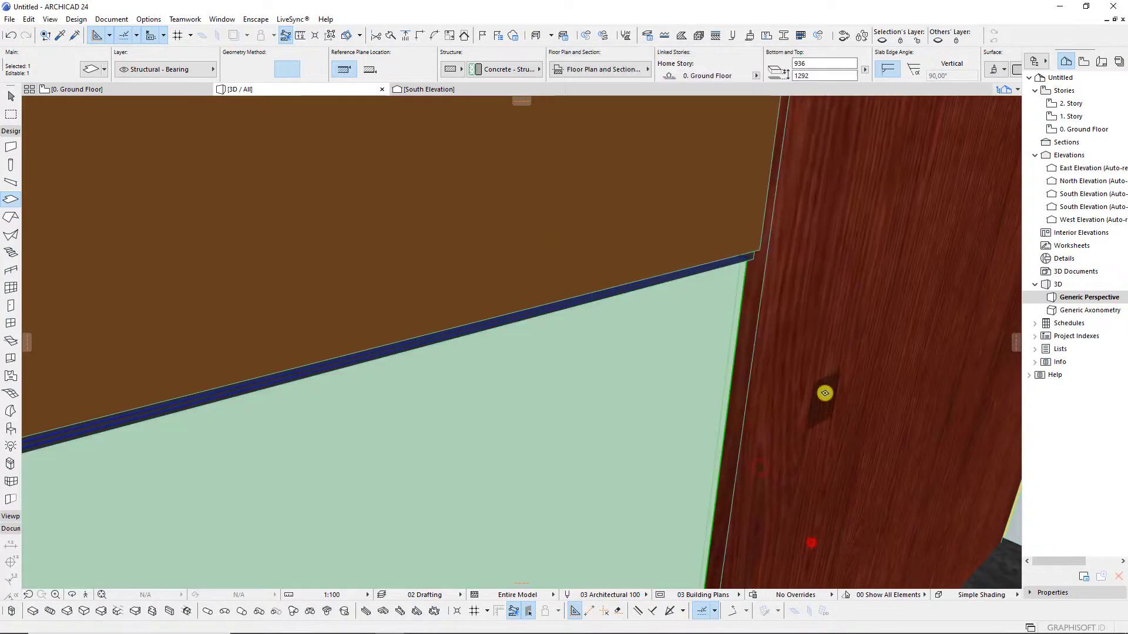
{"action": "scroll", "coordinate": [722, 400], "scroll_direction": "down", "scroll_amount": 5}
{"action": "mouse_move", "coordinate": [605, 285]}
{"action": "middle_mouse_down", "text": "shift"}
{"action": "mouse_move", "coordinate": [577, 453]}
{"action": "mouse_move", "coordinate": [583, 191]}
{"action": "mouse_move", "coordinate": [584, 335]}
{"action": "mouse_move", "coordinate": [806, 390]}
{"action": "middle_mouse_up", "text": "shift"}
{"action": "mouse_move", "coordinate": [599, 448]}
{"action": "middle_mouse_down", "text": "shift"}
{"action": "mouse_move", "coordinate": [514, 486]}
{"action": "mouse_move", "coordinate": [511, 414]}
{"action": "middle_mouse_up", "text": "shift"}
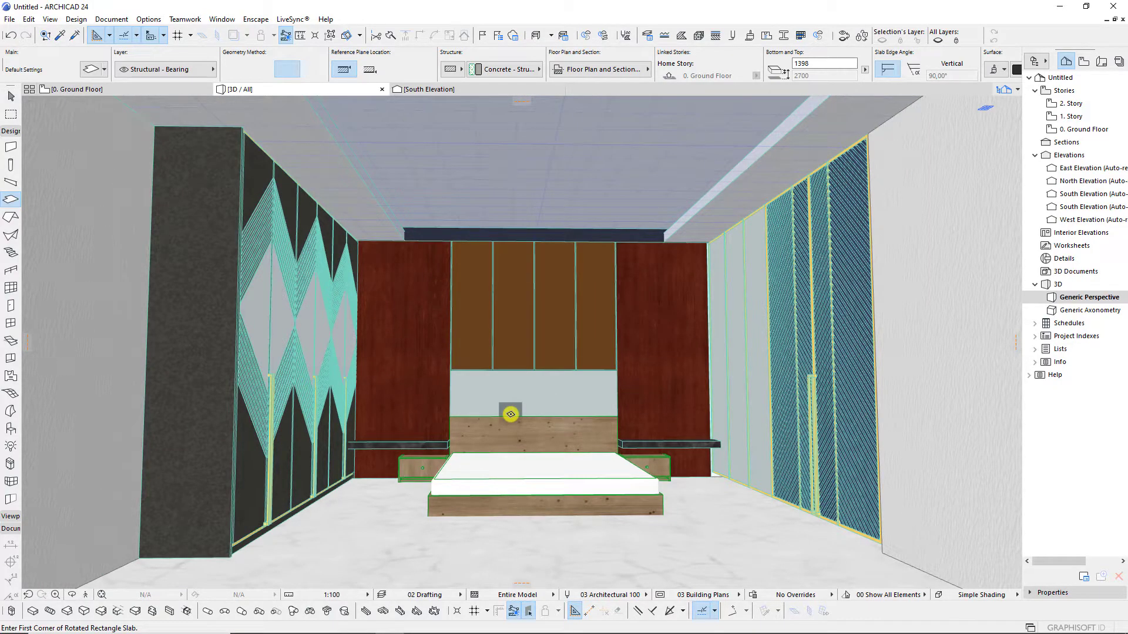
Select the bed layout with its nightstands and undo the accidental elevation change.
{"action": "scroll", "coordinate": [510, 415], "scroll_direction": "up", "scroll_amount": 2}
{"action": "scroll", "coordinate": [517, 456], "scroll_direction": "up", "scroll_amount": 2}
{"action": "scroll", "coordinate": [521, 441], "scroll_direction": "up", "scroll_amount": 2}
{"action": "scroll", "coordinate": [529, 453], "scroll_direction": "up", "scroll_amount": 2}
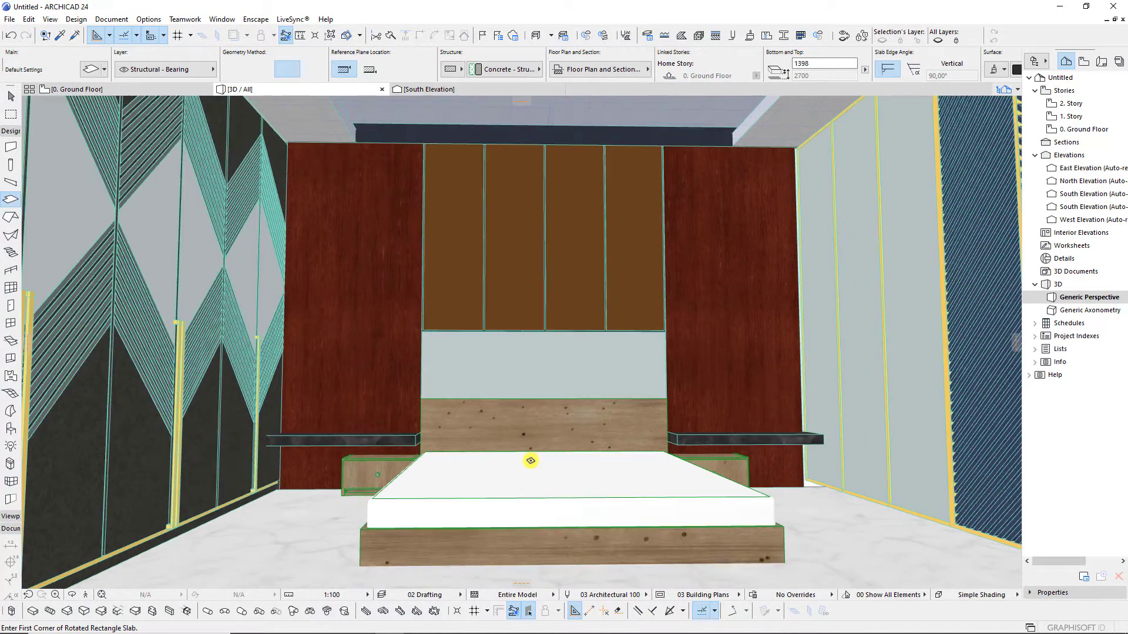
{"action": "scroll", "coordinate": [531, 468], "scroll_direction": "up", "scroll_amount": 1}
{"action": "scroll", "coordinate": [441, 428], "scroll_direction": "up", "scroll_amount": 2}
{"action": "scroll", "coordinate": [442, 442], "scroll_direction": "up", "scroll_amount": 2}
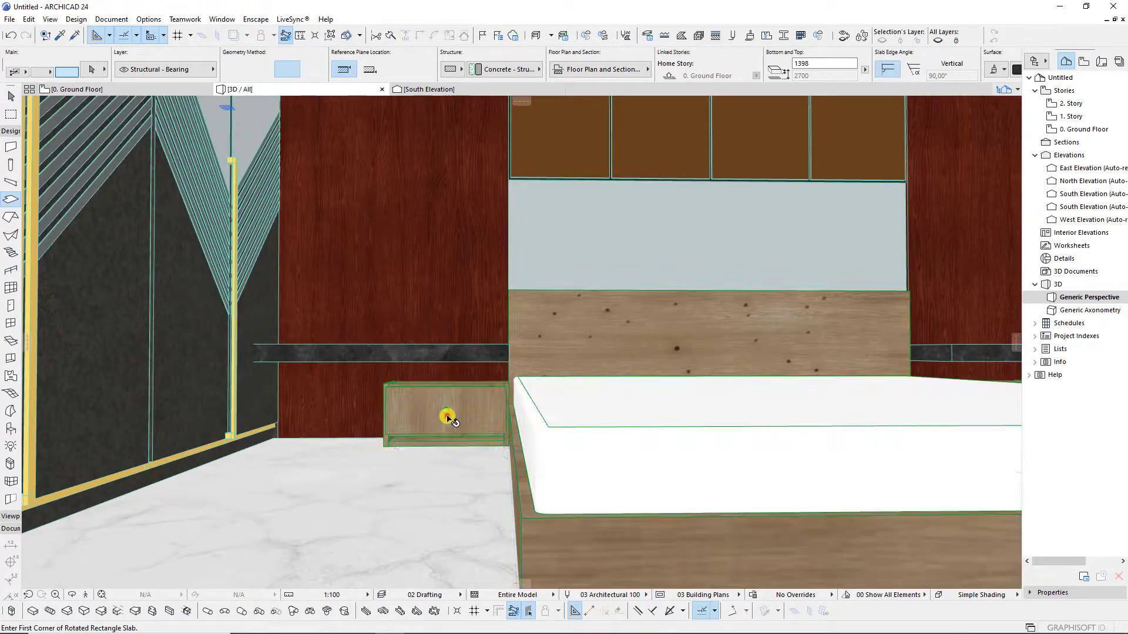
{"action": "left_click", "coordinate": [448, 418], "text": "shift"}
{"action": "scroll", "coordinate": [376, 442], "scroll_direction": "up", "scroll_amount": 1}
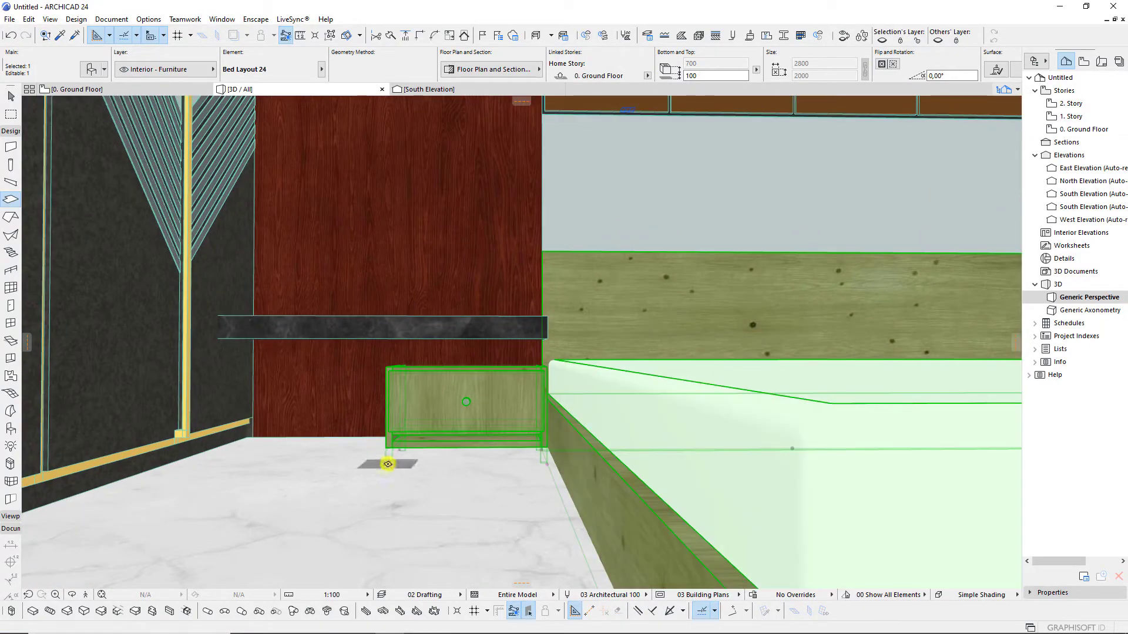
{"action": "left_click", "coordinate": [385, 461]}
{"action": "key", "text": "ctrl+z"}
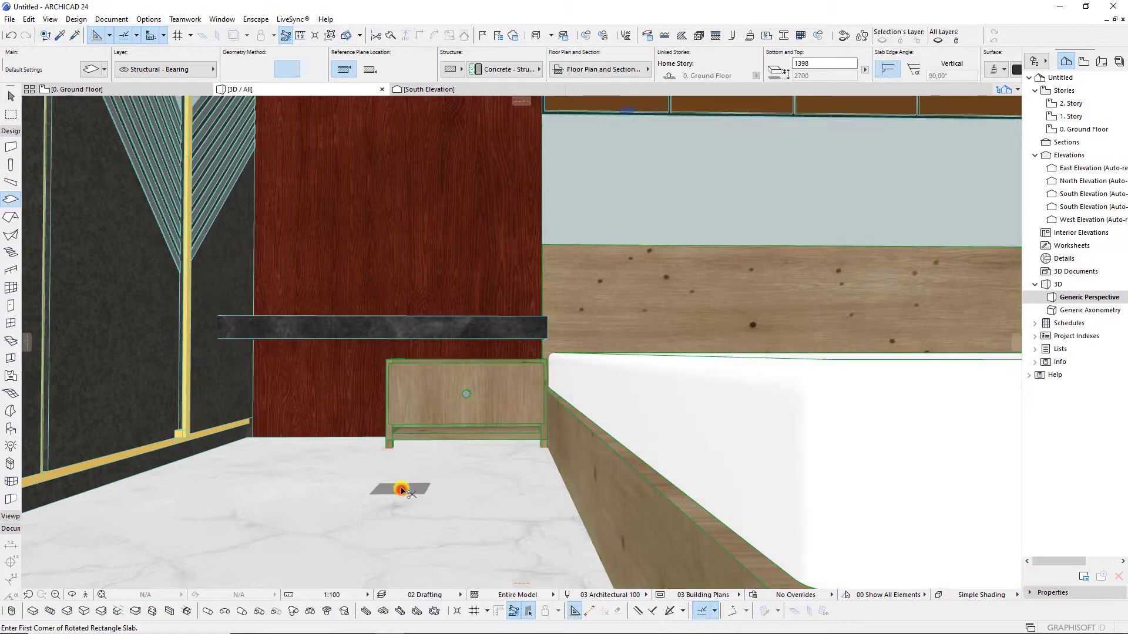
Turn off the night table base under Night Table Cornice and Base in Bed Layout 24.
{"action": "double_click", "coordinate": [438, 436]}
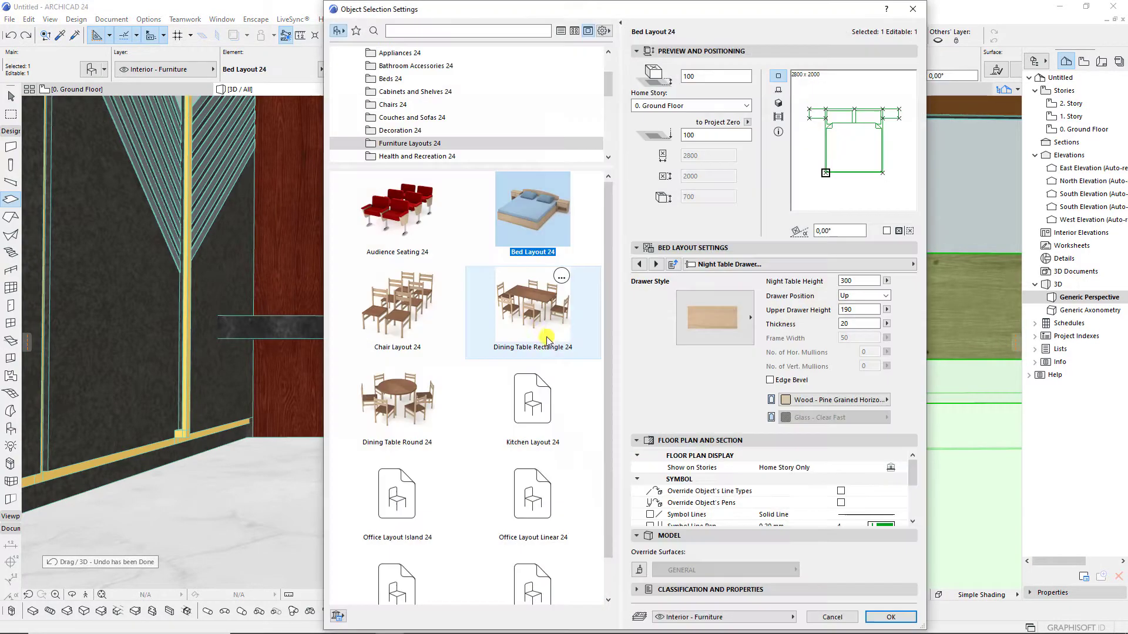
{"action": "left_click", "coordinate": [716, 263]}
{"action": "left_click", "coordinate": [975, 329]}
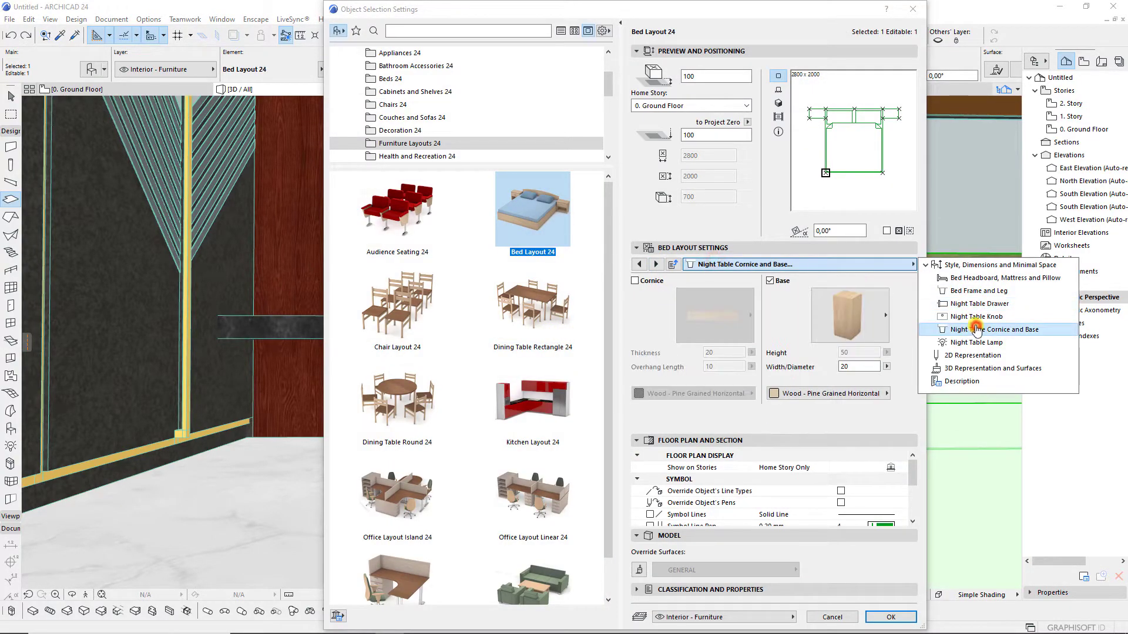
{"action": "left_click", "coordinate": [786, 281]}
{"action": "left_click", "coordinate": [892, 617]}
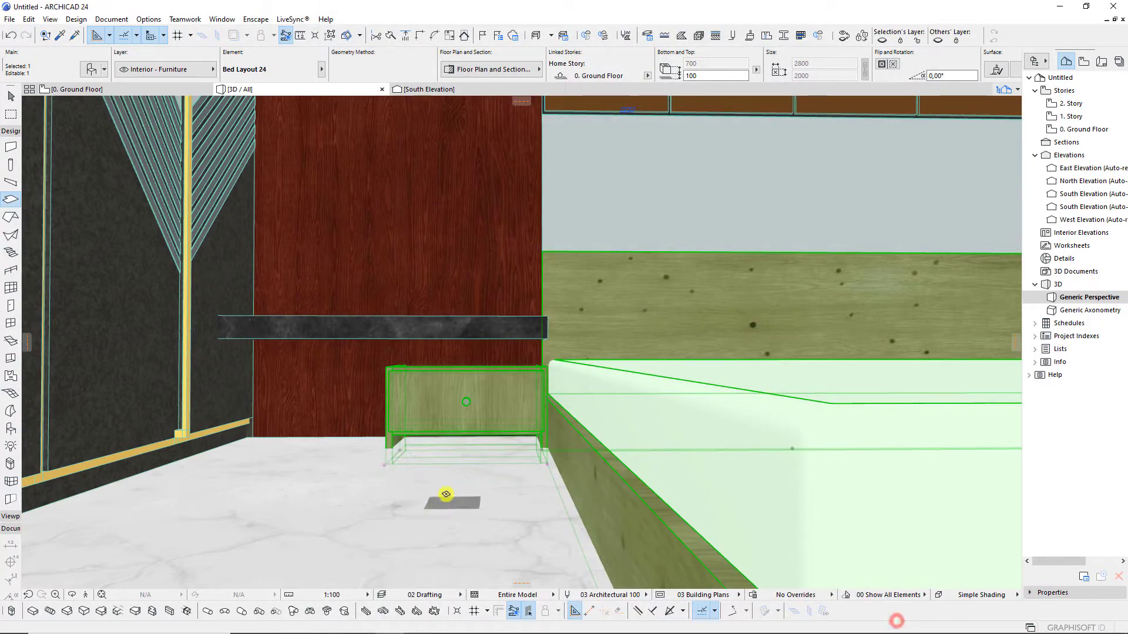
Lift the bed layout to an elevation of 150.
{"action": "left_click", "coordinate": [385, 449]}
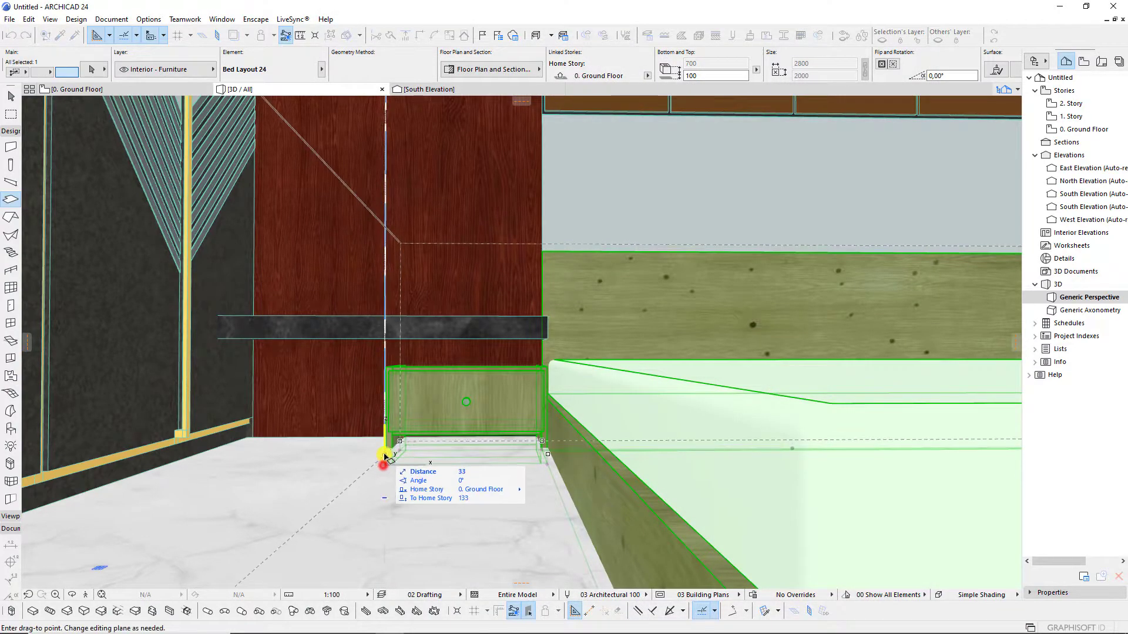
{"action": "left_click", "coordinate": [251, 439]}
{"action": "scroll", "coordinate": [330, 487], "scroll_direction": "down", "scroll_amount": 5}
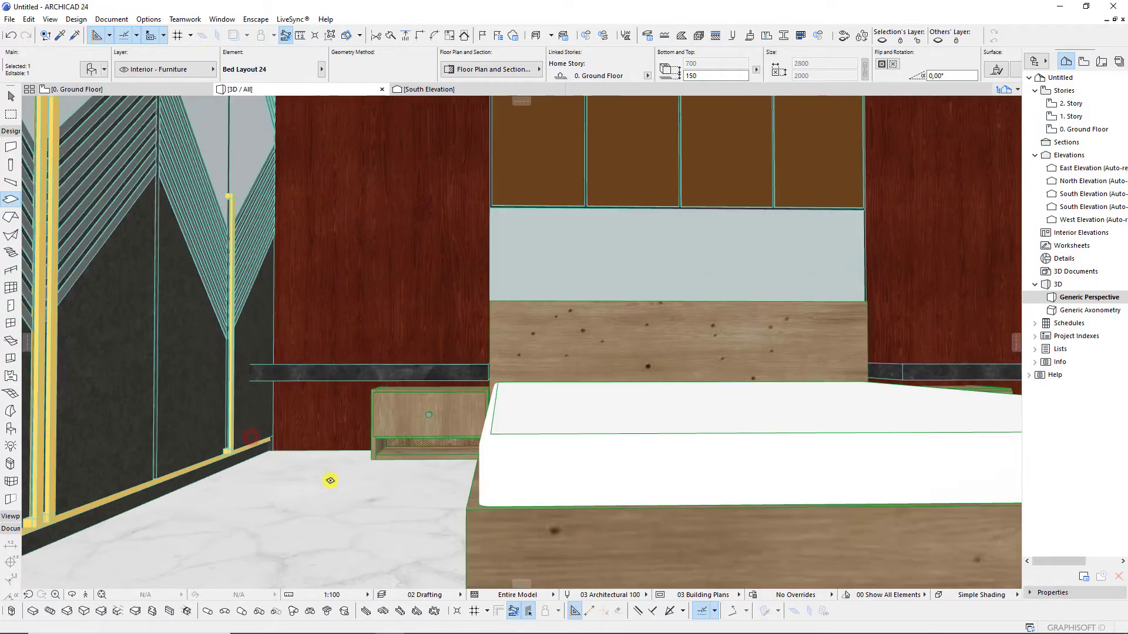
{"action": "scroll", "coordinate": [330, 473], "scroll_direction": "down", "scroll_amount": 5}
{"action": "scroll", "coordinate": [430, 482], "scroll_direction": "up", "scroll_amount": 2}
{"action": "scroll", "coordinate": [429, 476], "scroll_direction": "up", "scroll_amount": 3}
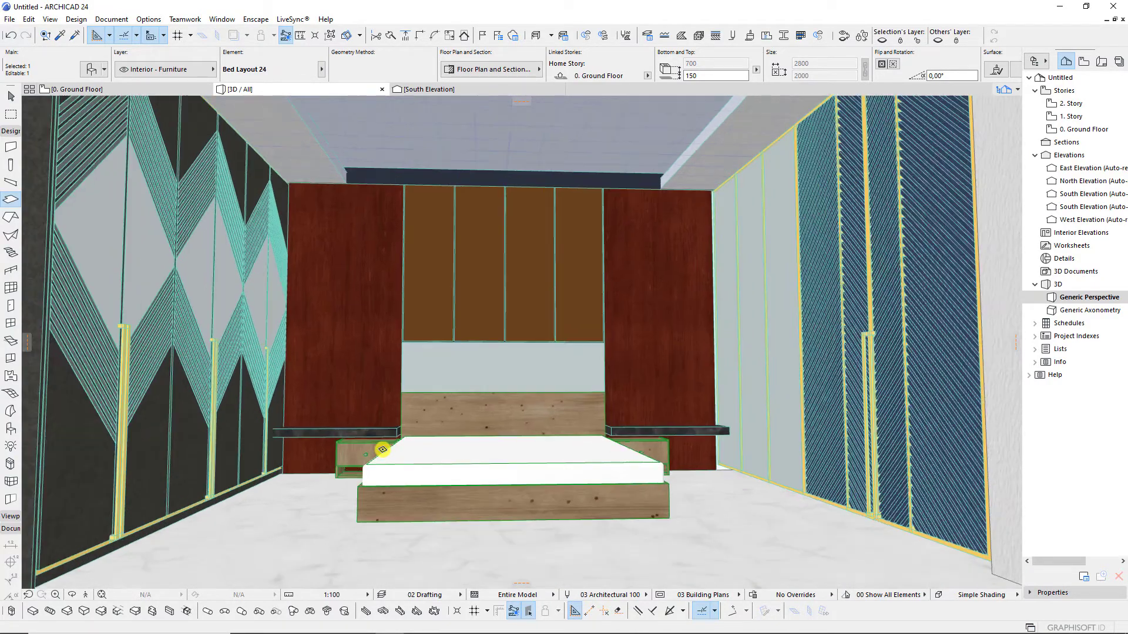
{"action": "scroll", "coordinate": [430, 476], "scroll_direction": "up", "scroll_amount": 3}
Change the Night Table Height in the Bed Layout 24 settings.
{"action": "double_click", "coordinate": [654, 349]}
{"action": "left_click", "coordinate": [639, 265]}
{"action": "type", "text": "200"}
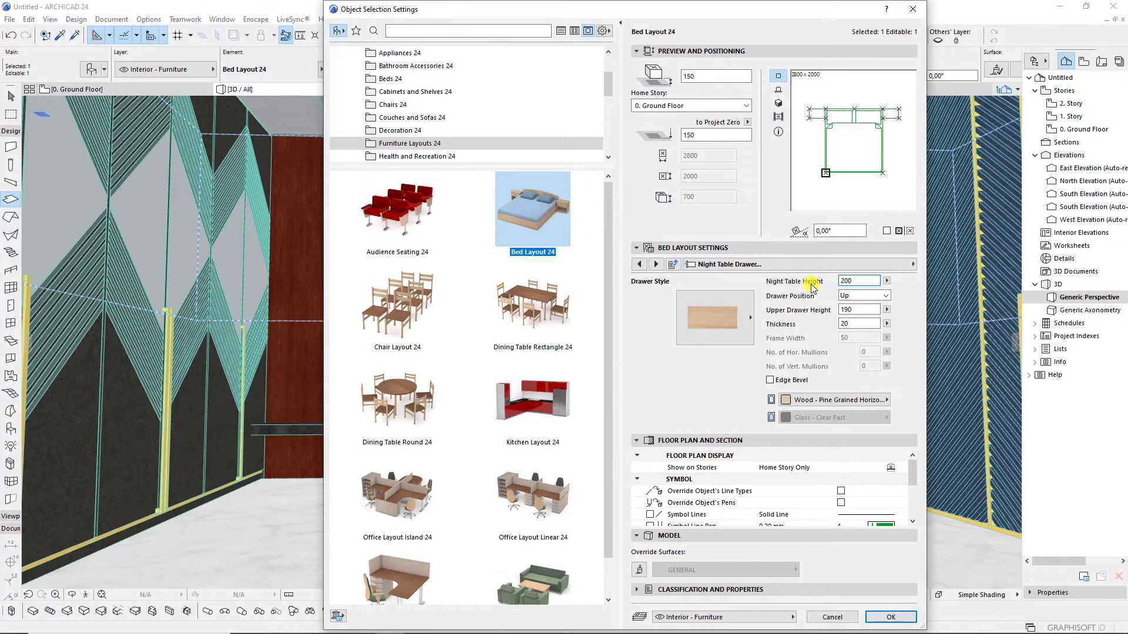
{"action": "key", "text": "Return"}
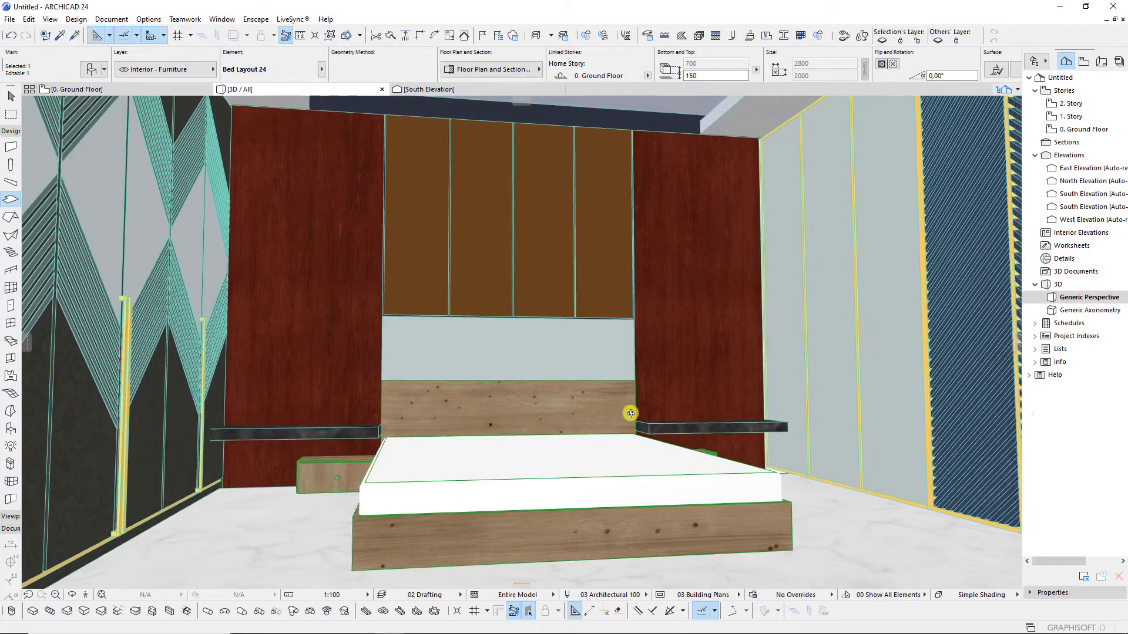
{"action": "scroll", "coordinate": [510, 451], "scroll_direction": "down", "scroll_amount": 3}
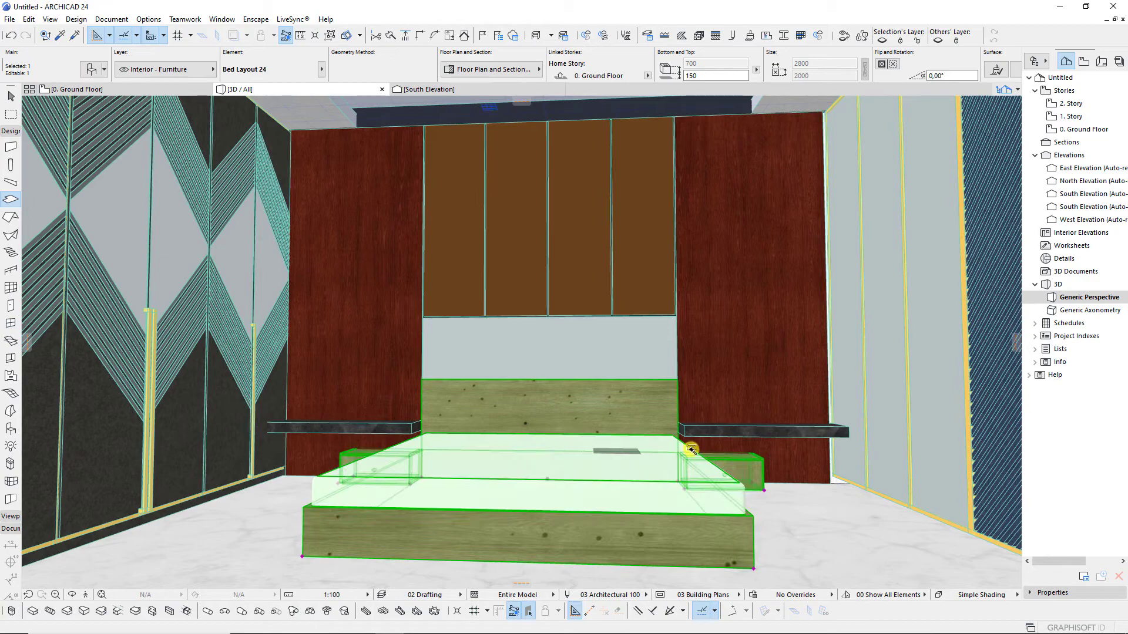
{"action": "double_click", "coordinate": [693, 449]}
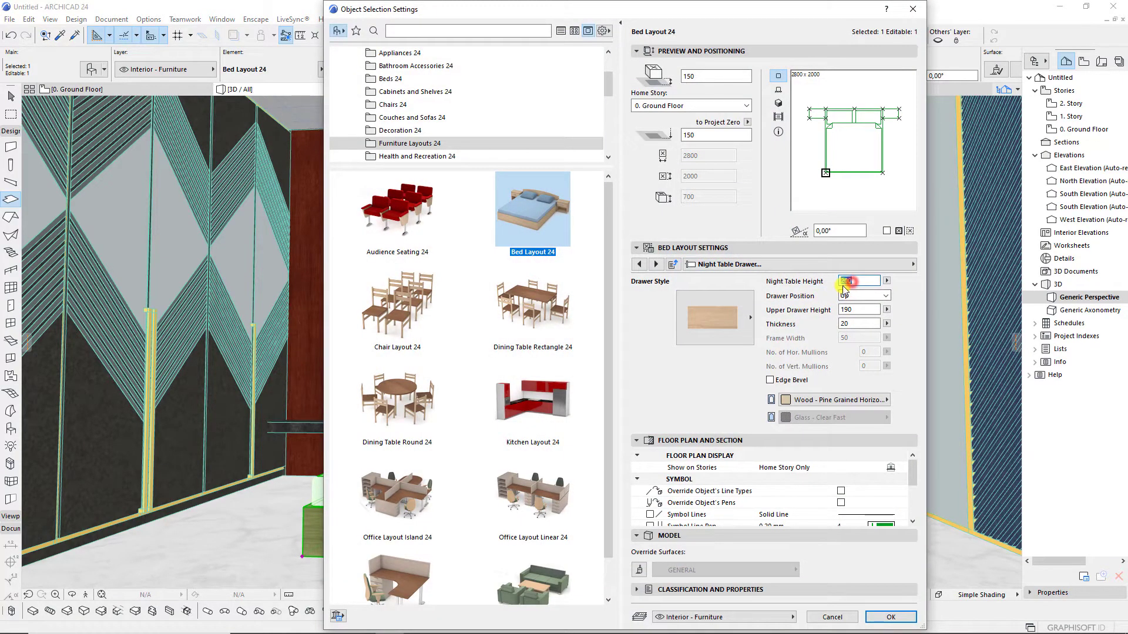
{"action": "key", "text": "Return"}
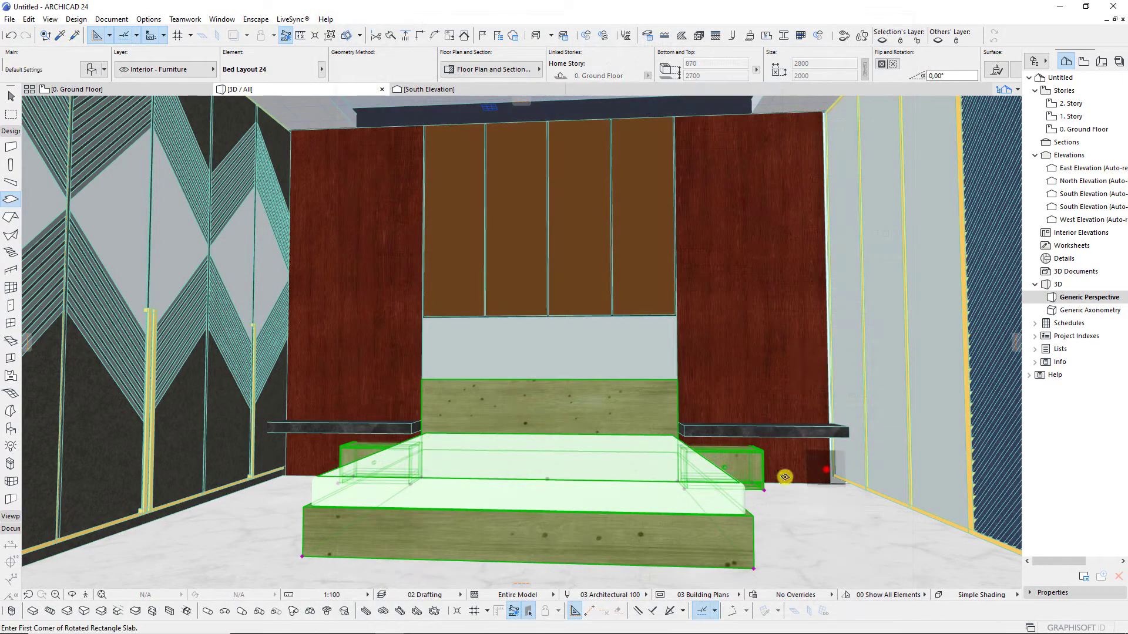
{"action": "scroll", "coordinate": [648, 464], "scroll_direction": "up", "scroll_amount": 2}
Try placing a Carpet 24 object on the floor before the bed, then cancel it.
{"action": "scroll", "coordinate": [614, 456], "scroll_direction": "up", "scroll_amount": 1}
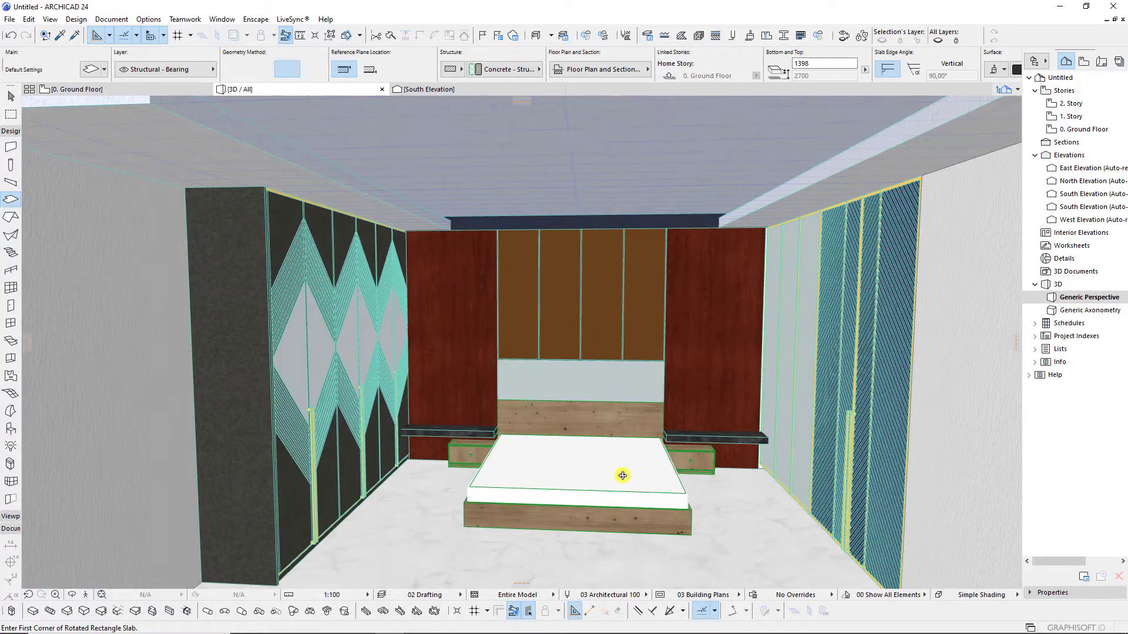
{"action": "scroll", "coordinate": [617, 473], "scroll_direction": "up", "scroll_amount": 2}
{"action": "left_click", "coordinate": [567, 456], "text": "alt"}
{"action": "key", "text": "ctrl+t"}
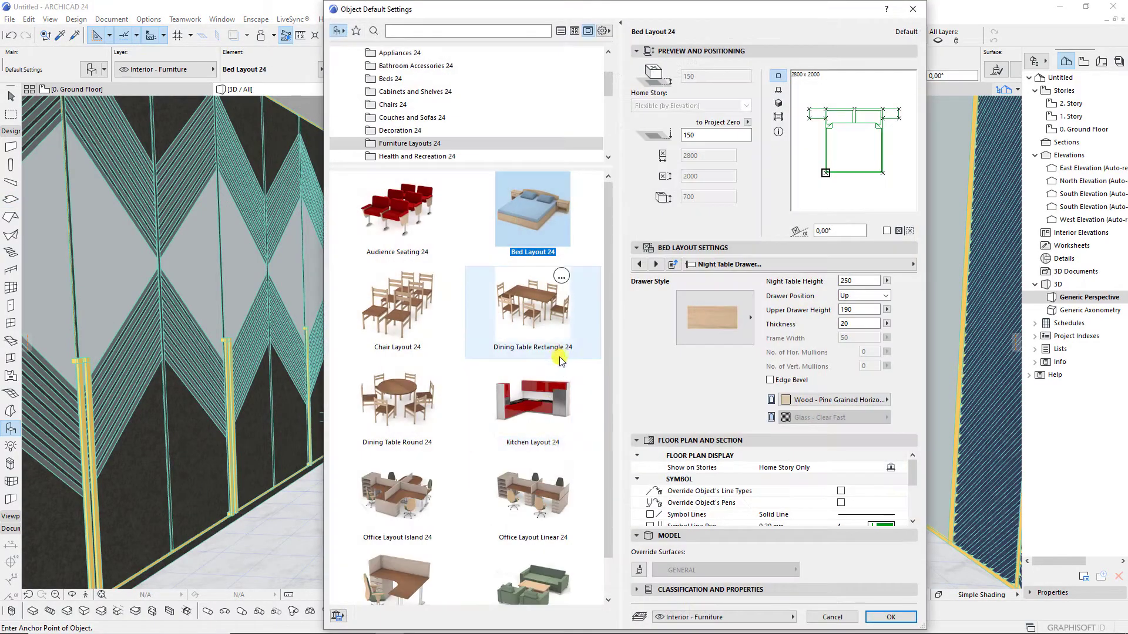
{"action": "left_click", "coordinate": [413, 105]}
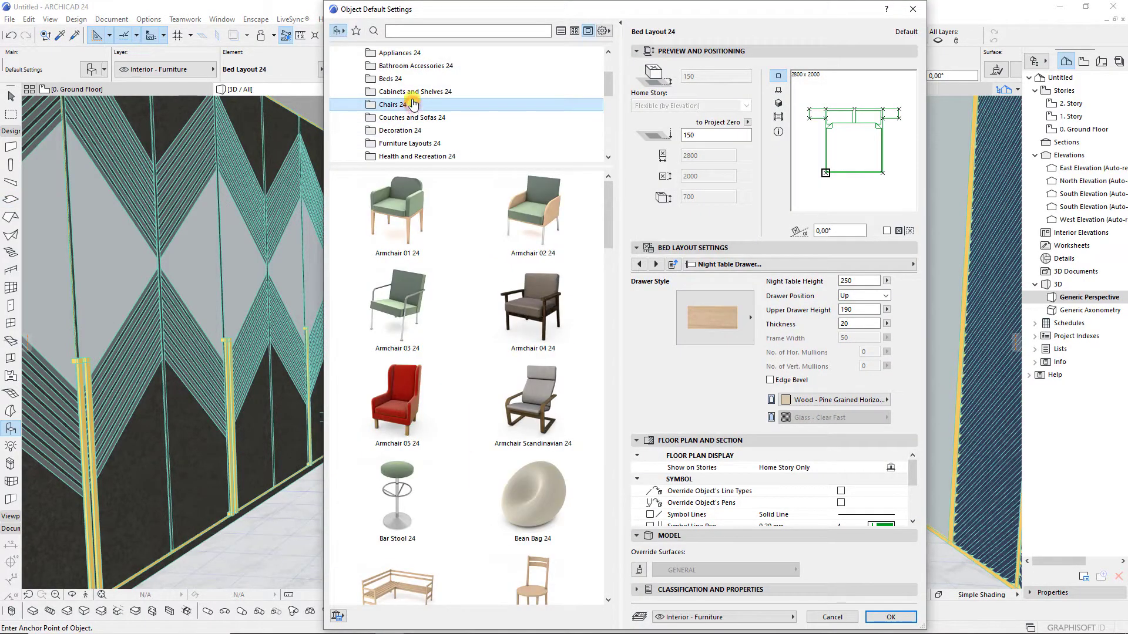
{"action": "left_click", "coordinate": [417, 130]}
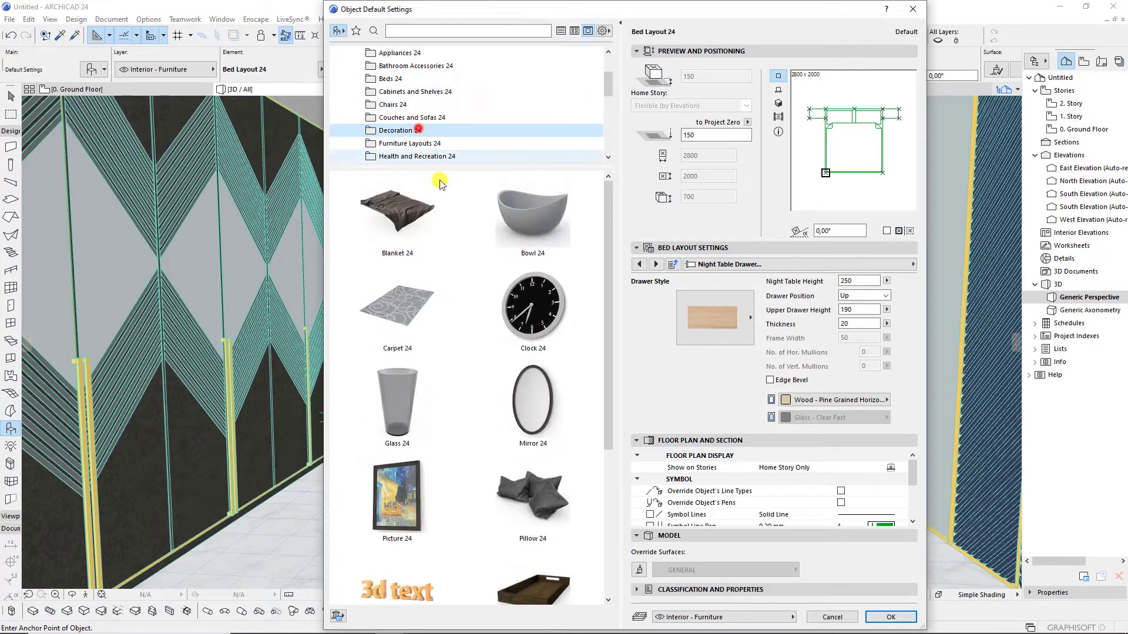
{"action": "left_click", "coordinate": [403, 219]}
{"action": "left_click", "coordinate": [409, 302]}
{"action": "left_click", "coordinate": [883, 614]}
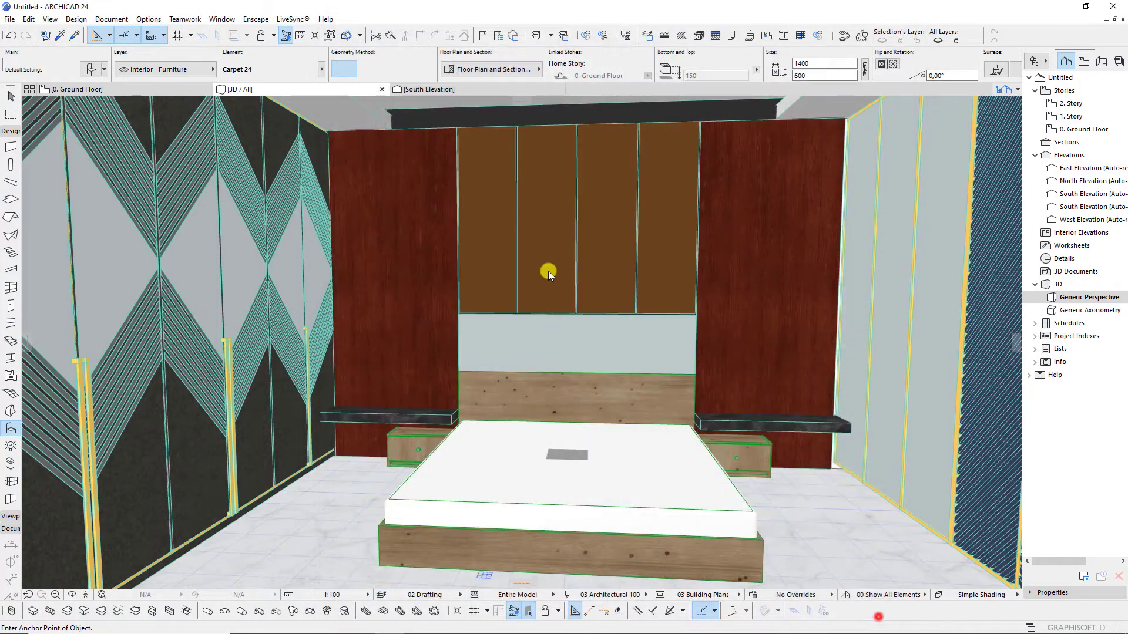
{"action": "scroll", "coordinate": [580, 289], "scroll_direction": "down", "scroll_amount": 5}
{"action": "middle_click_drag", "start_coordinate": [642, 368], "coordinate": [605, 474], "text": "shift"}
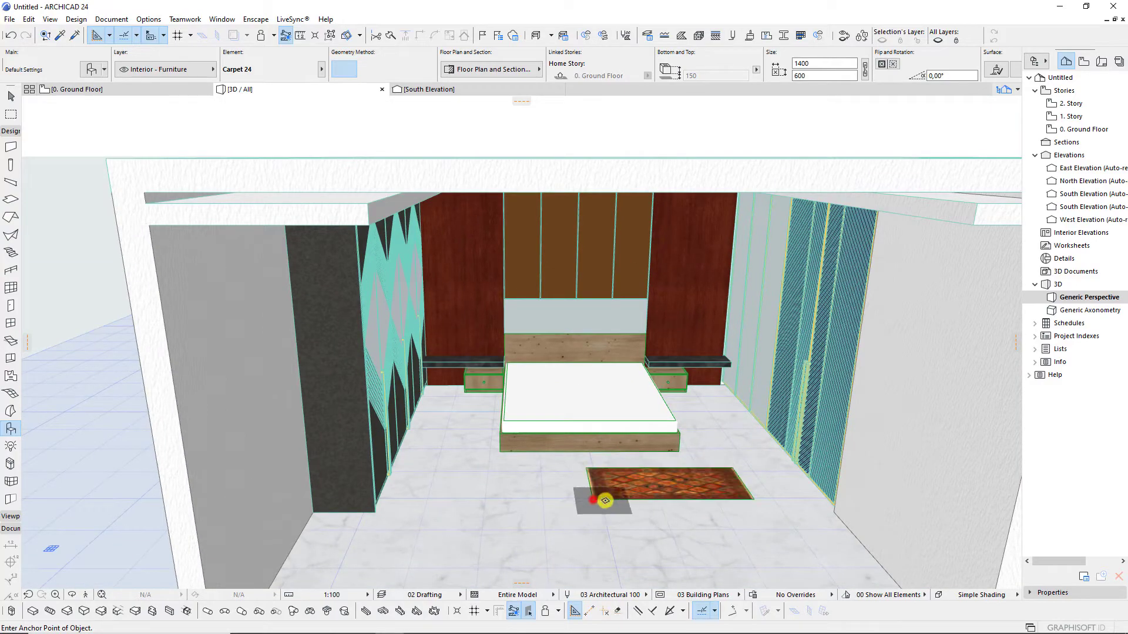
{"action": "key", "text": "Escape"}
Choose Blanket 24 as the object to place, after browsing the Pillow 24 styles.
{"action": "key", "text": "ctrl+t"}
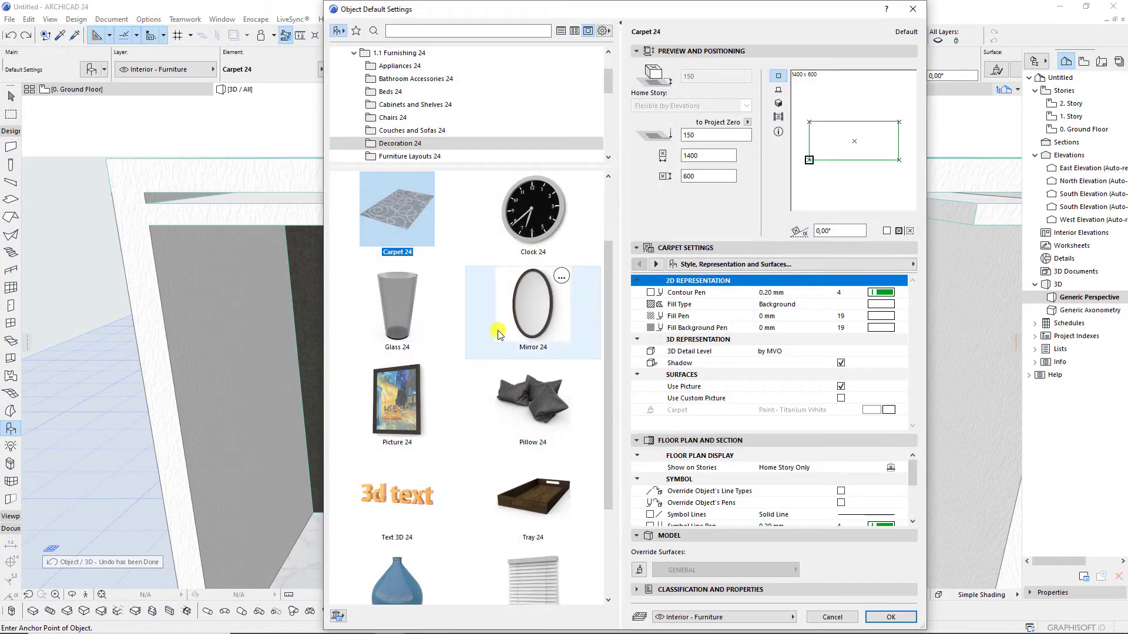
{"action": "scroll", "coordinate": [431, 300], "scroll_direction": "down", "scroll_amount": 1}
{"action": "scroll", "coordinate": [470, 345], "scroll_direction": "down", "scroll_amount": 1}
{"action": "scroll", "coordinate": [471, 421], "scroll_direction": "down", "scroll_amount": 1}
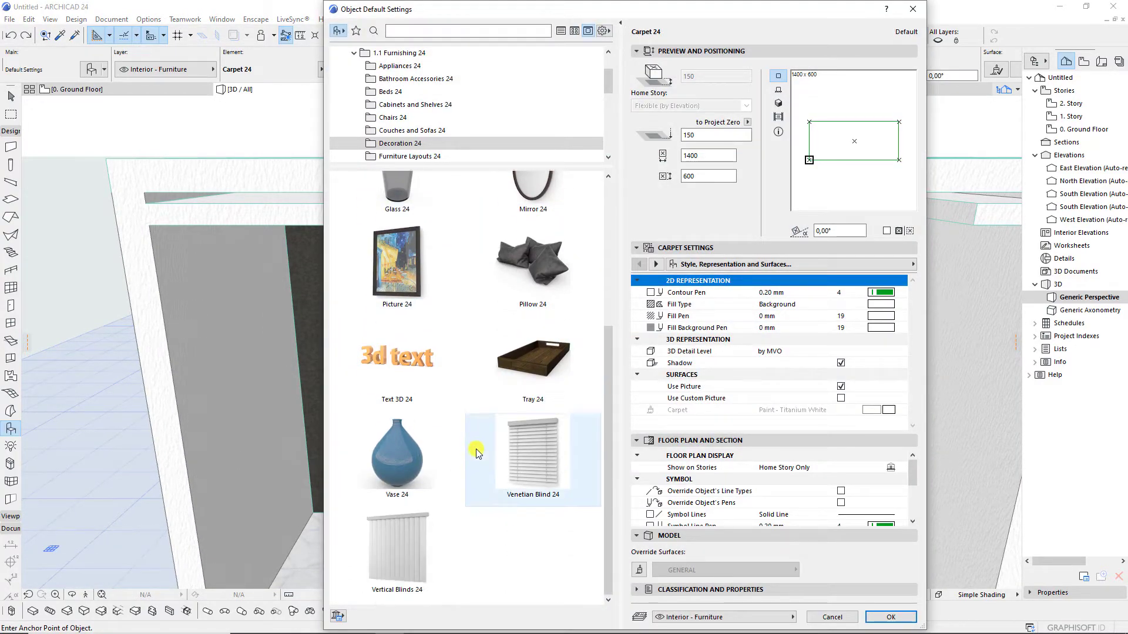
{"action": "scroll", "coordinate": [478, 415], "scroll_direction": "up", "scroll_amount": 1}
{"action": "left_click", "coordinate": [526, 320]}
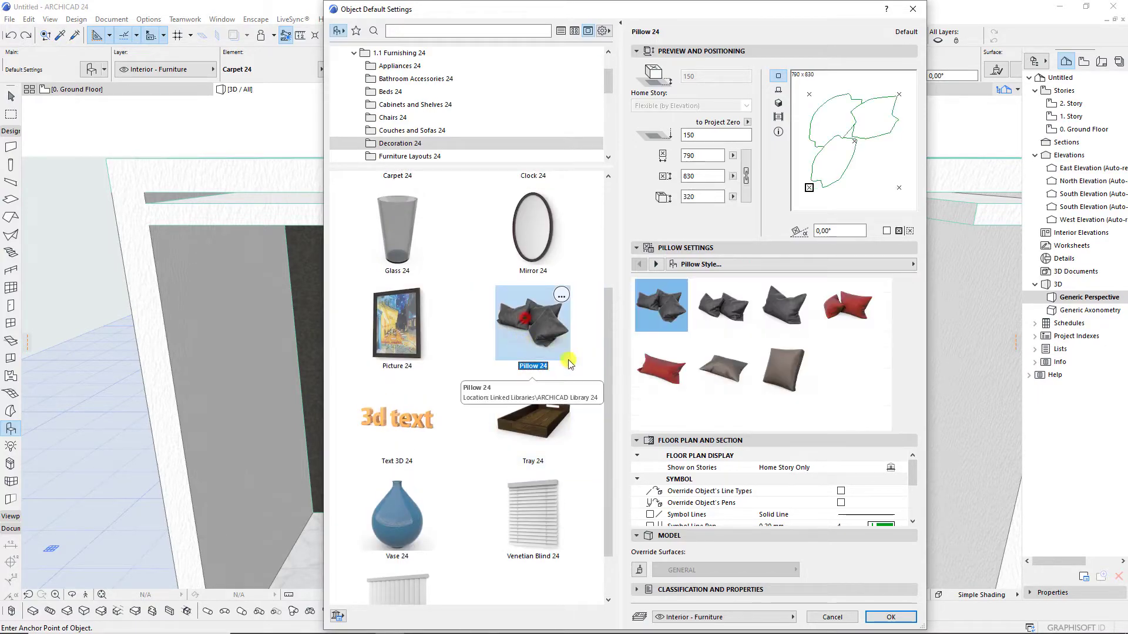
{"action": "left_click", "coordinate": [731, 371]}
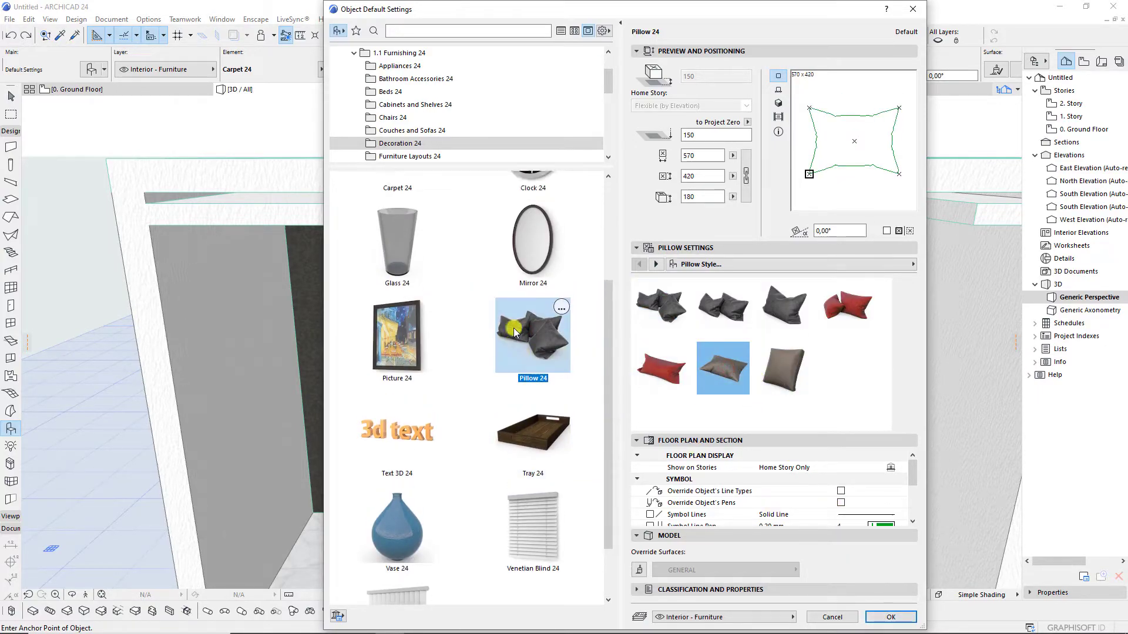
{"action": "scroll", "coordinate": [449, 252], "scroll_direction": "up", "scroll_amount": 2}
{"action": "scroll", "coordinate": [448, 251], "scroll_direction": "up", "scroll_amount": 1}
{"action": "left_click", "coordinate": [378, 191]}
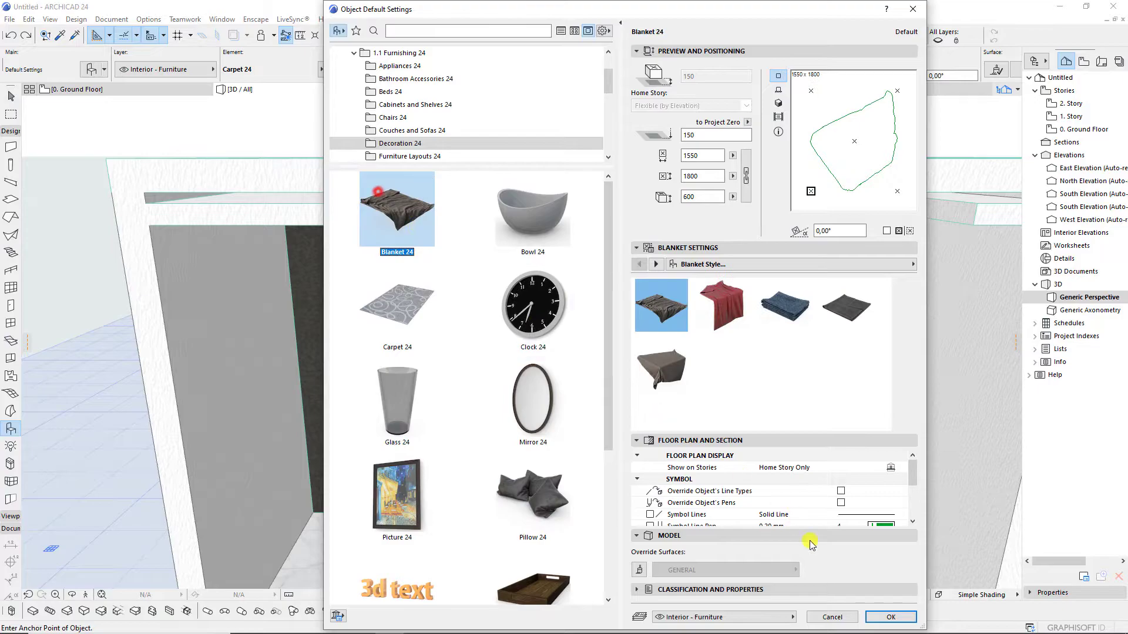
{"action": "left_click", "coordinate": [883, 622]}
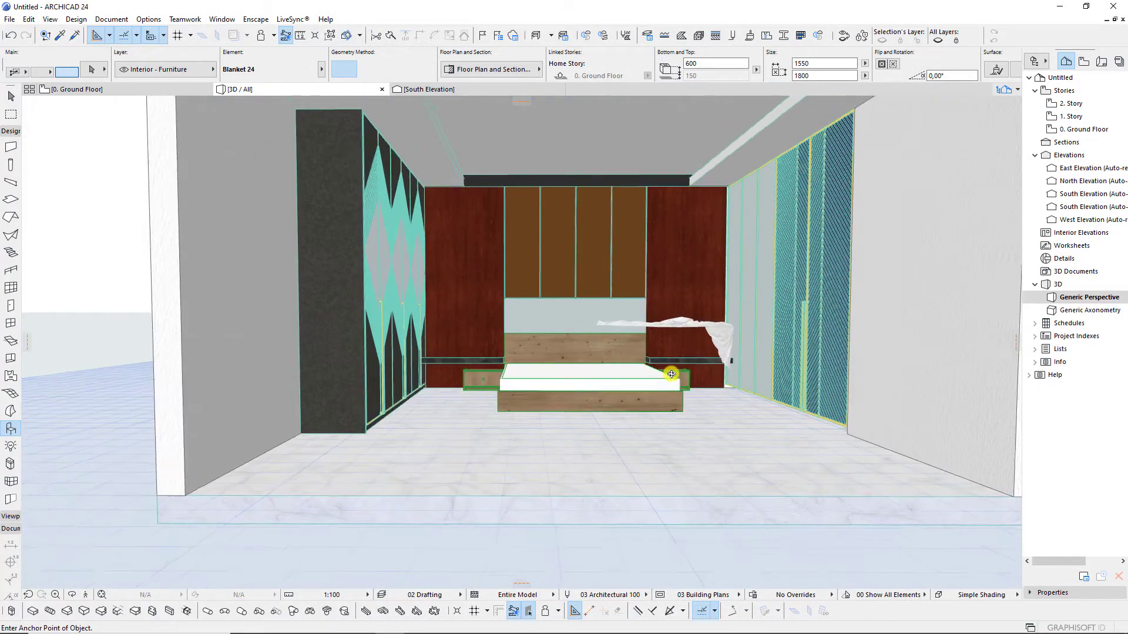
Place and move the blanket onto the bed, check it in 3D, then undo it.
{"action": "scroll", "coordinate": [671, 374], "scroll_direction": "up", "scroll_amount": 3}
{"action": "left_click", "coordinate": [685, 322]}
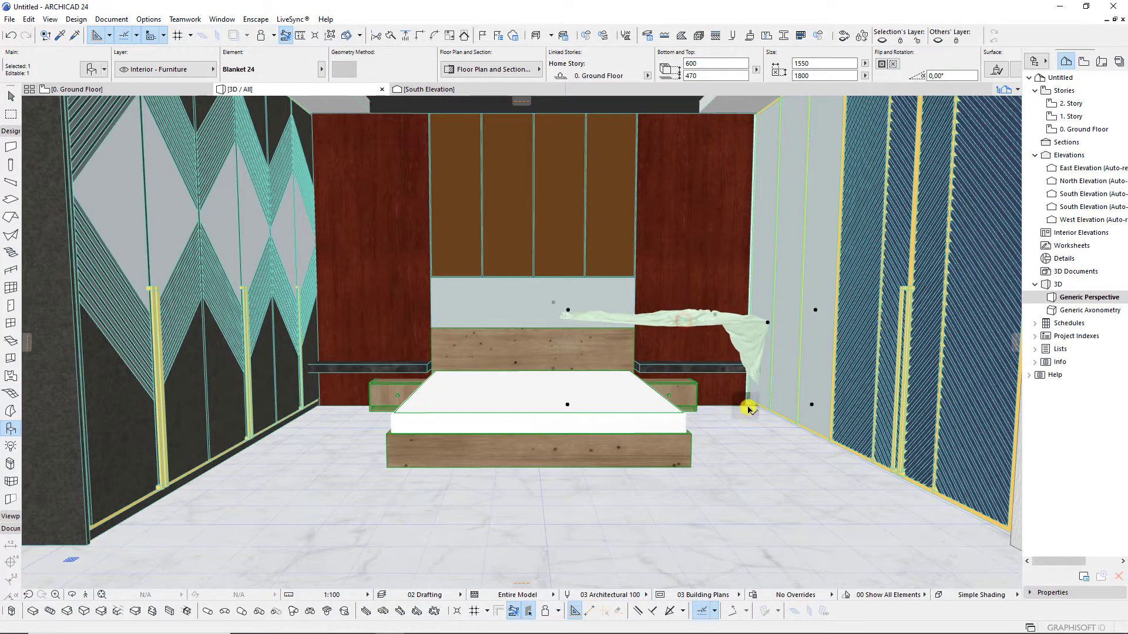
{"action": "left_click_drag", "start_coordinate": [767, 322], "coordinate": [672, 419]}
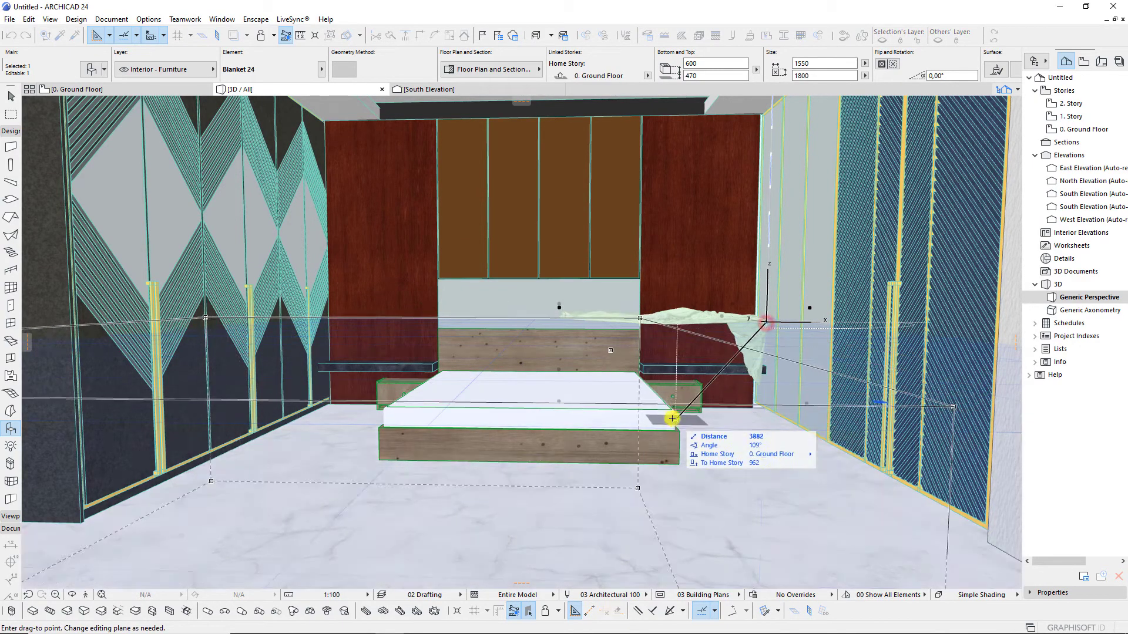
{"action": "left_click", "coordinate": [676, 428]}
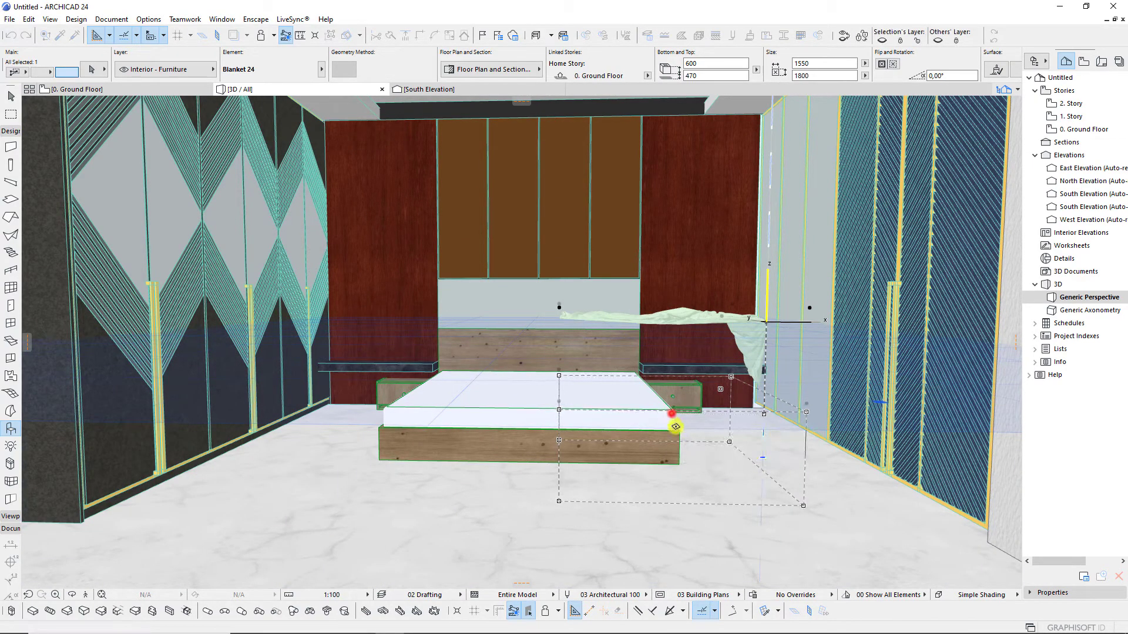
{"action": "key", "text": "F2"}
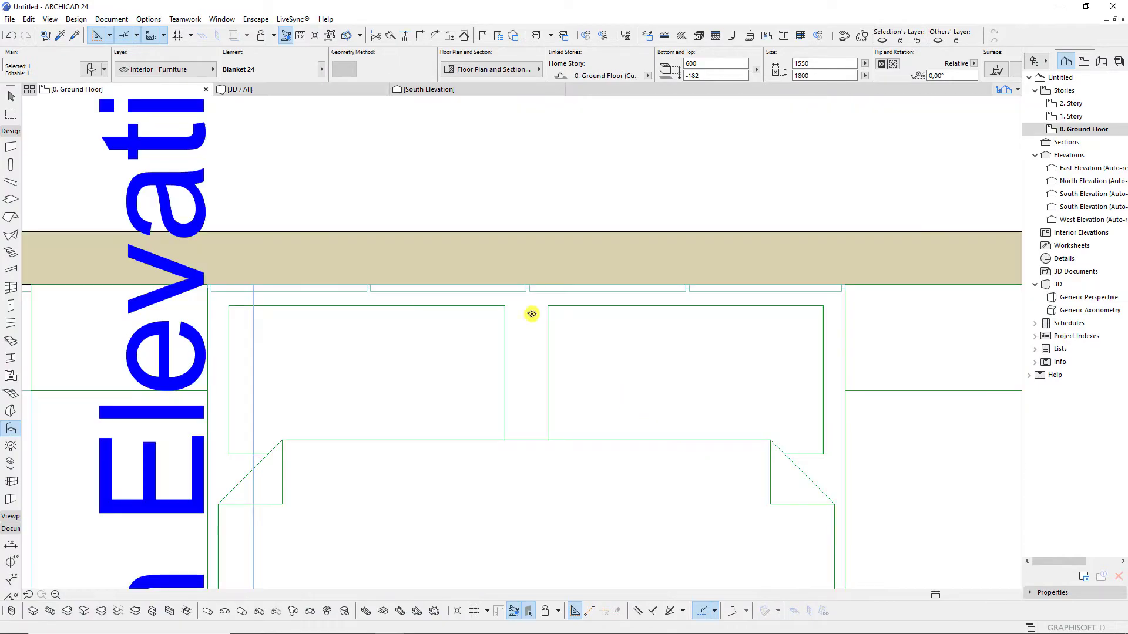
{"action": "key", "text": "F3"}
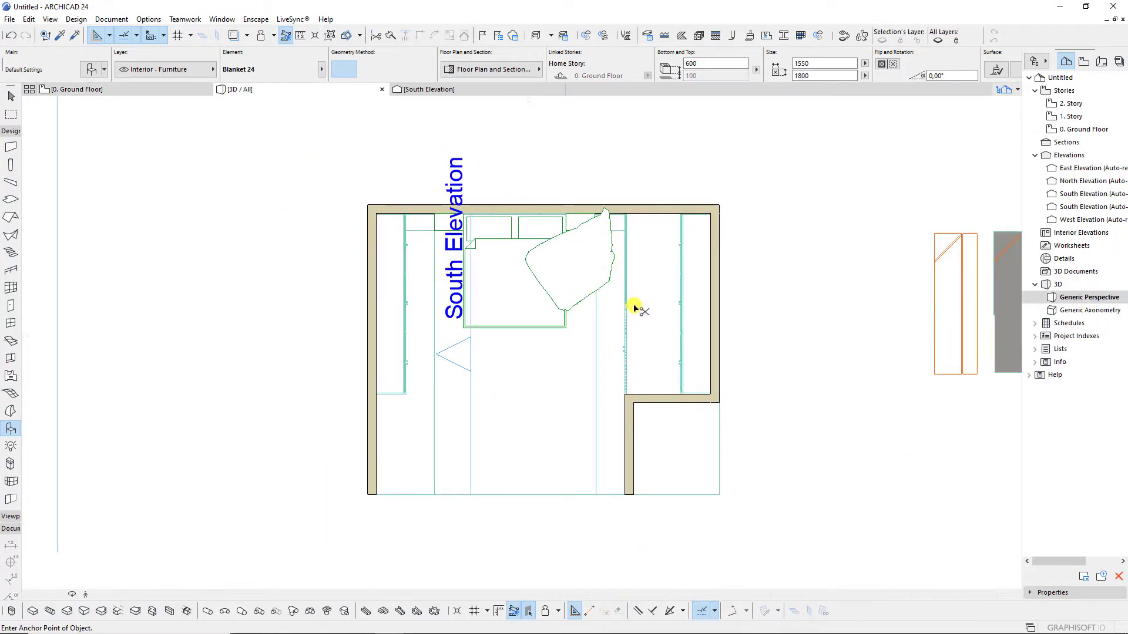
{"action": "key", "text": "ctrl+z"}
{"action": "mouse_move", "coordinate": [587, 294]}
{"action": "middle_mouse_down", "text": "shift"}
{"action": "mouse_move", "coordinate": [589, 474]}
{"action": "mouse_move", "coordinate": [617, 386]}
{"action": "mouse_move", "coordinate": [492, 236]}
{"action": "middle_mouse_up", "text": "shift"}
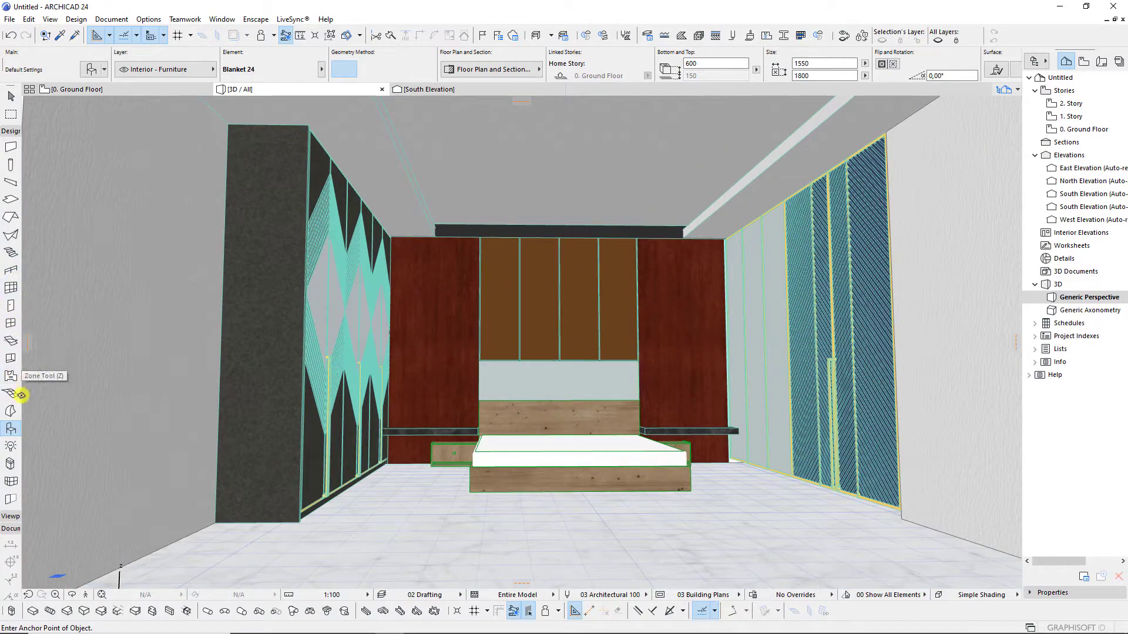
Set the Lamp tool default to Recessed Spot 24 from Interior Lamps 24.
{"action": "double_click", "coordinate": [10, 444]}
{"action": "left_click", "coordinate": [366, 116]}
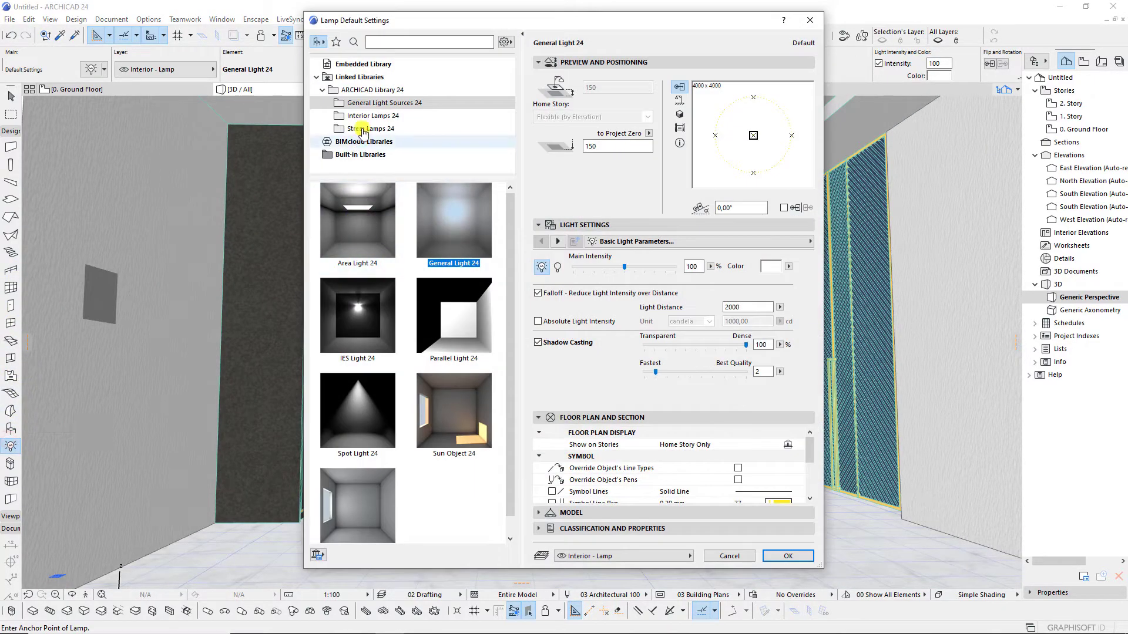
{"action": "left_click", "coordinate": [370, 129]}
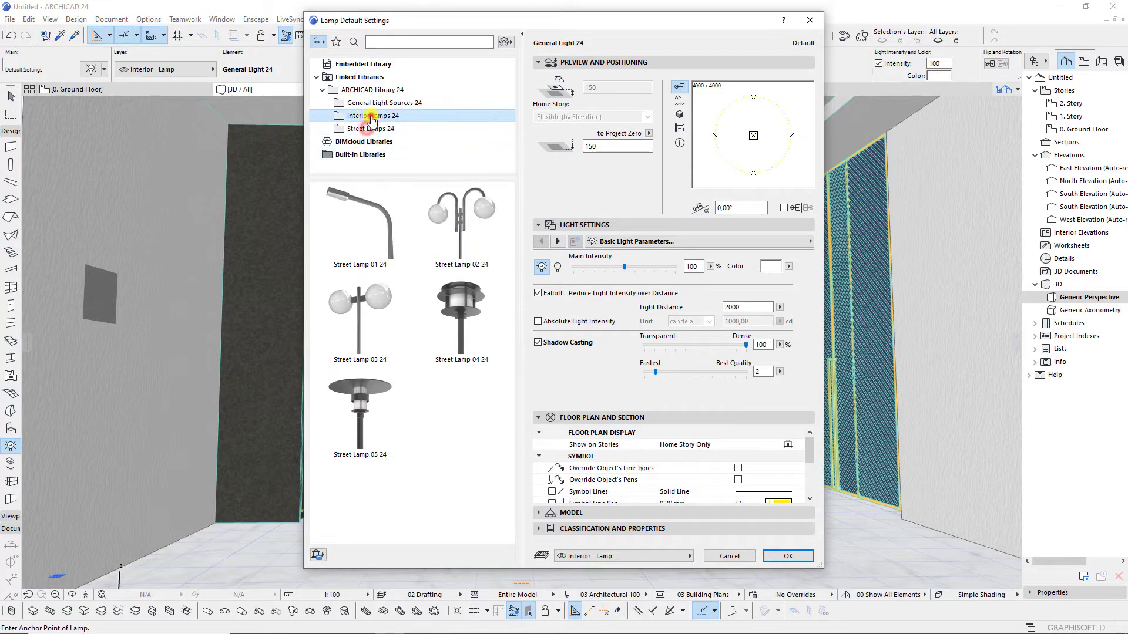
{"action": "scroll", "coordinate": [365, 440], "scroll_direction": "down", "scroll_amount": 5}
{"action": "scroll", "coordinate": [366, 441], "scroll_direction": "down", "scroll_amount": 5}
{"action": "scroll", "coordinate": [365, 444], "scroll_direction": "down", "scroll_amount": 4}
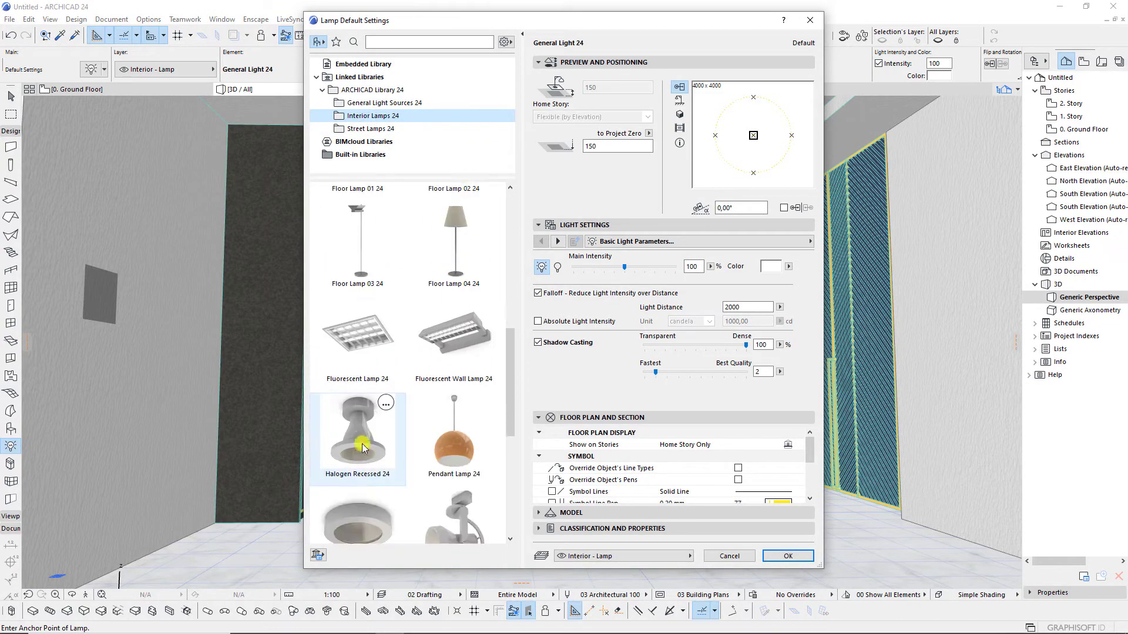
{"action": "left_click", "coordinate": [366, 447]}
{"action": "scroll", "coordinate": [366, 450], "scroll_direction": "down", "scroll_amount": 5}
{"action": "left_click", "coordinate": [359, 314]}
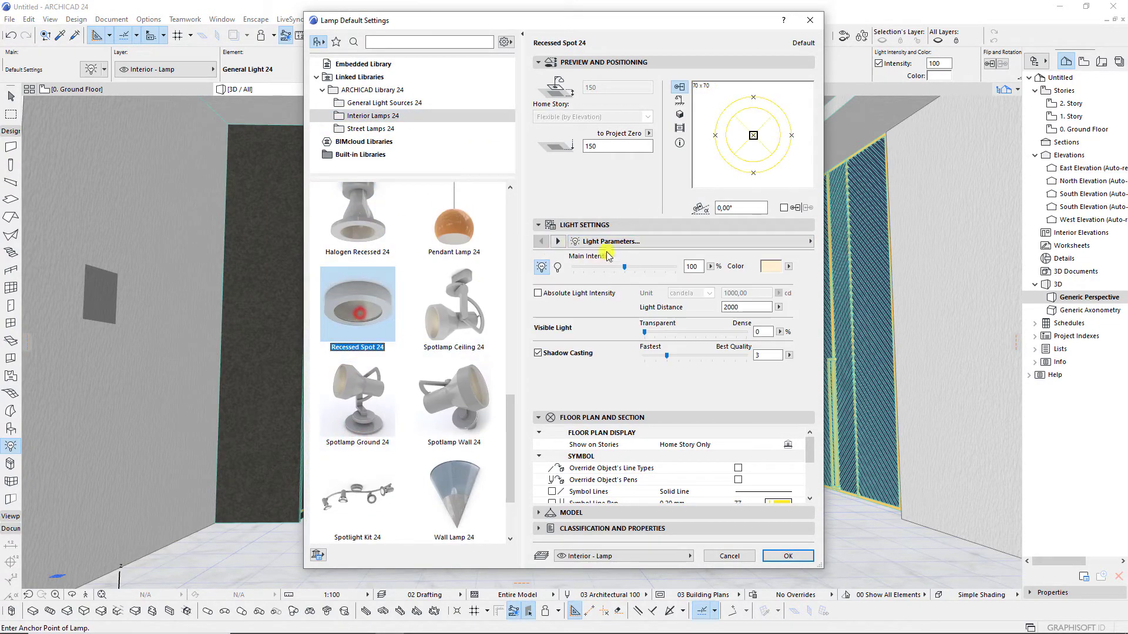
{"action": "left_click", "coordinate": [557, 241]}
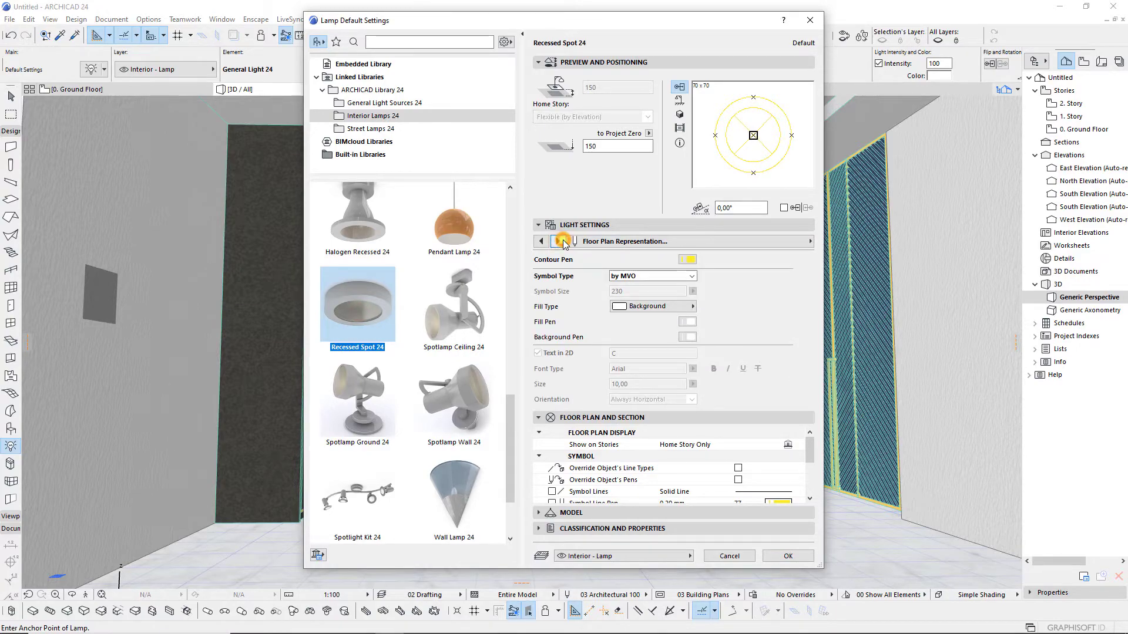
{"action": "left_click", "coordinate": [561, 241]}
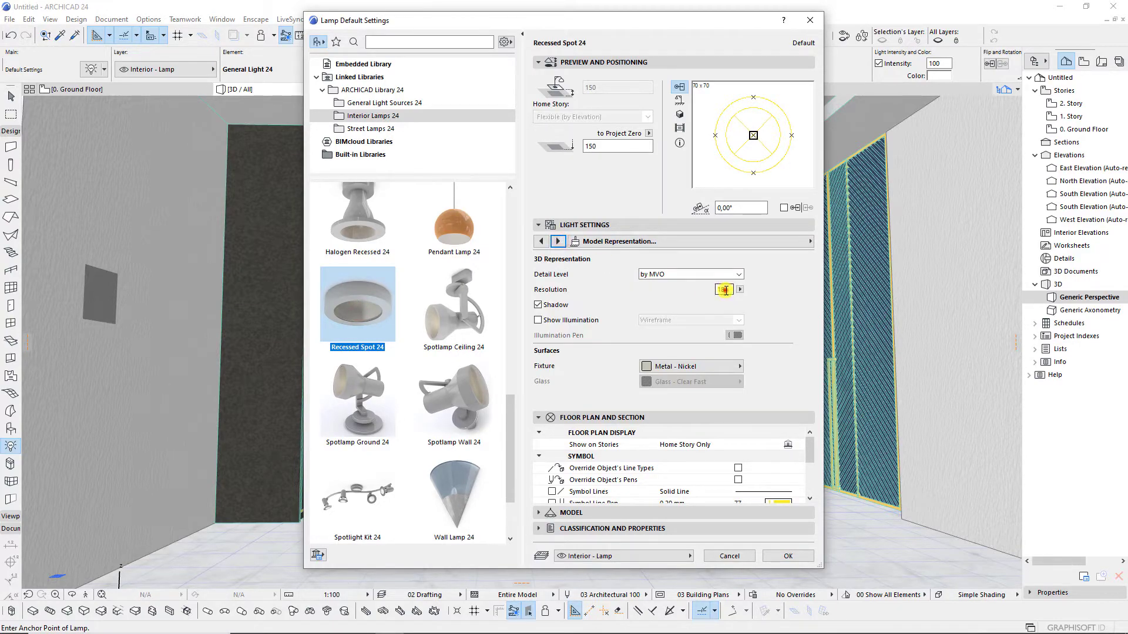
{"action": "key", "text": "Return"}
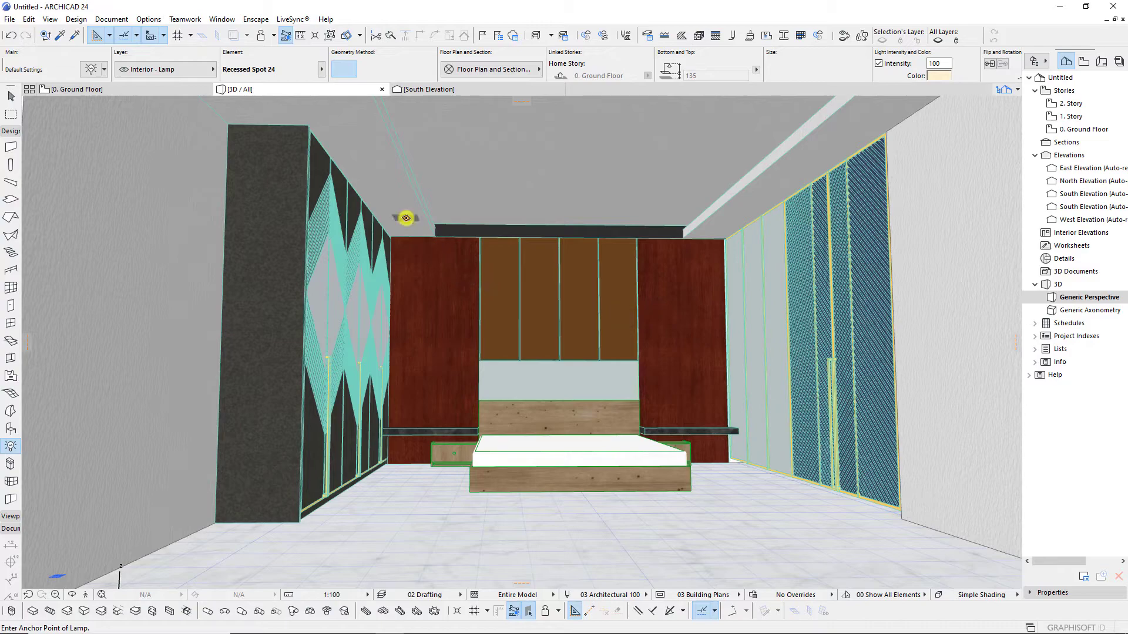
Switch to the Ground Floor plan and zoom in near the left wall.
{"action": "key", "text": "F2"}
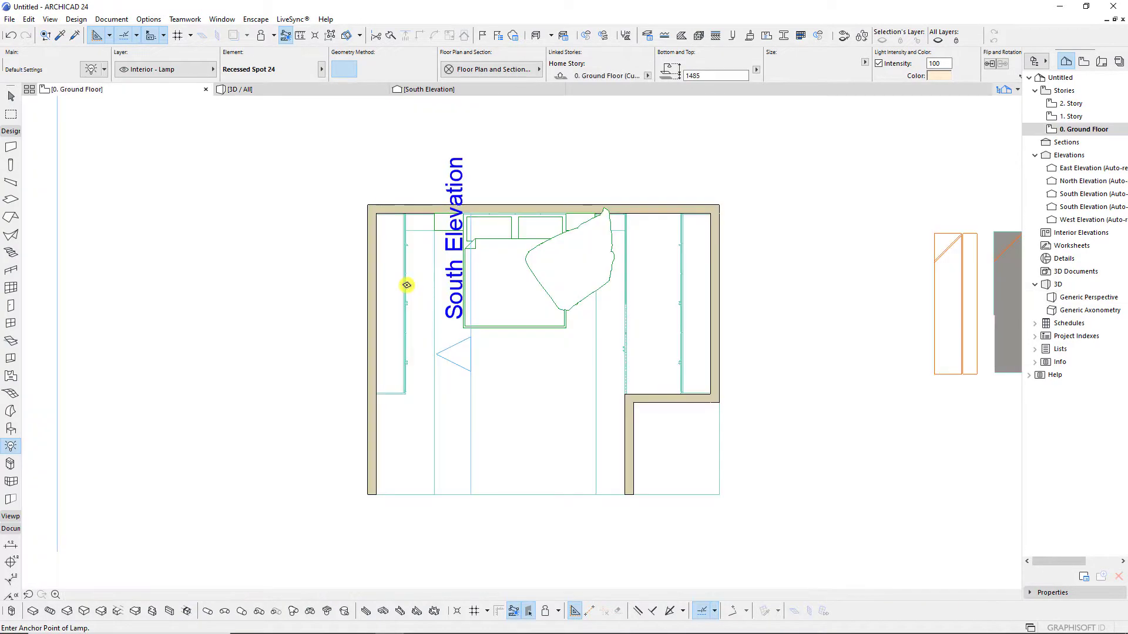
{"action": "scroll", "coordinate": [434, 304], "scroll_direction": "up", "scroll_amount": 3}
{"action": "scroll", "coordinate": [420, 262], "scroll_direction": "up", "scroll_amount": 3}
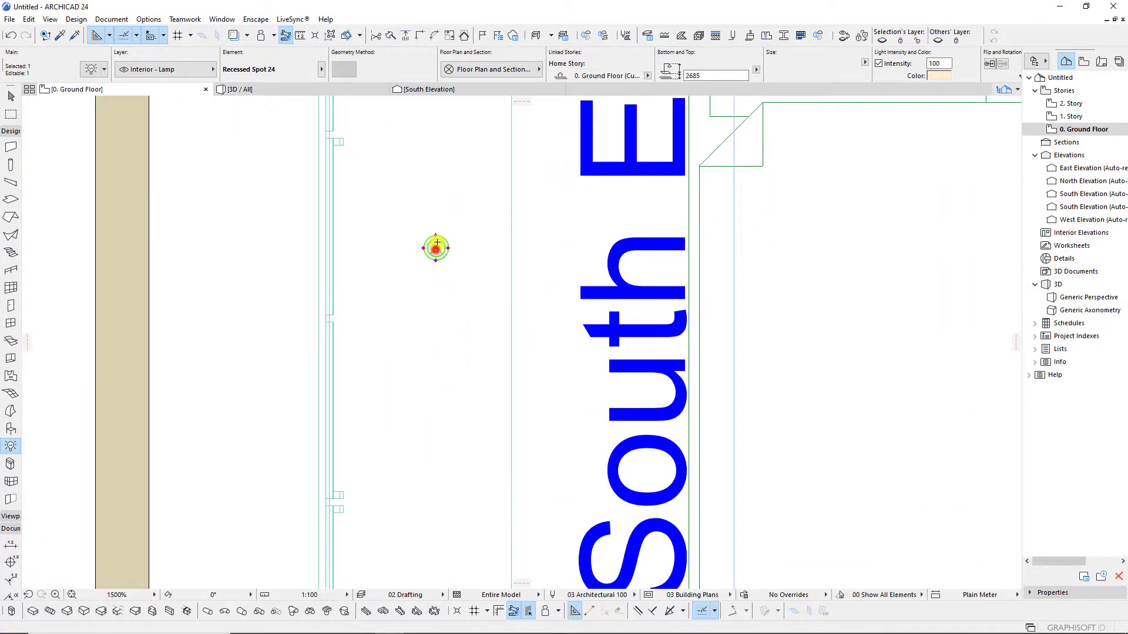
{"action": "scroll", "coordinate": [437, 243], "scroll_direction": "up", "scroll_amount": 3}
Resize the recessed spot to 80 × 80 at elevation 2695 and check it in 3D.
{"action": "double_click", "coordinate": [499, 248]}
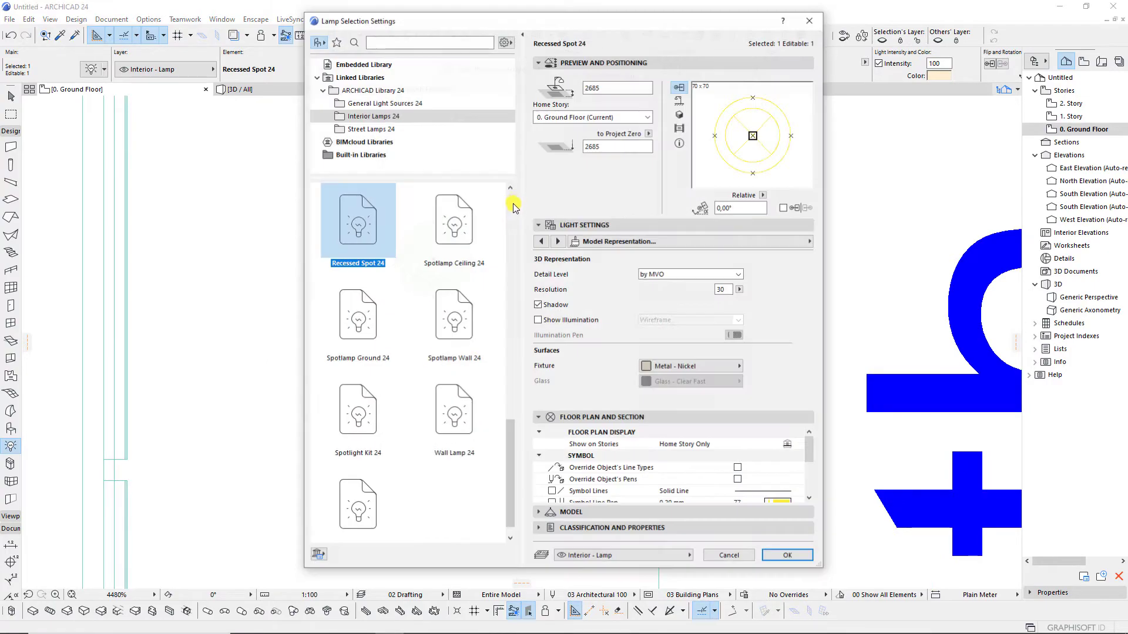
{"action": "left_click", "coordinate": [551, 241]}
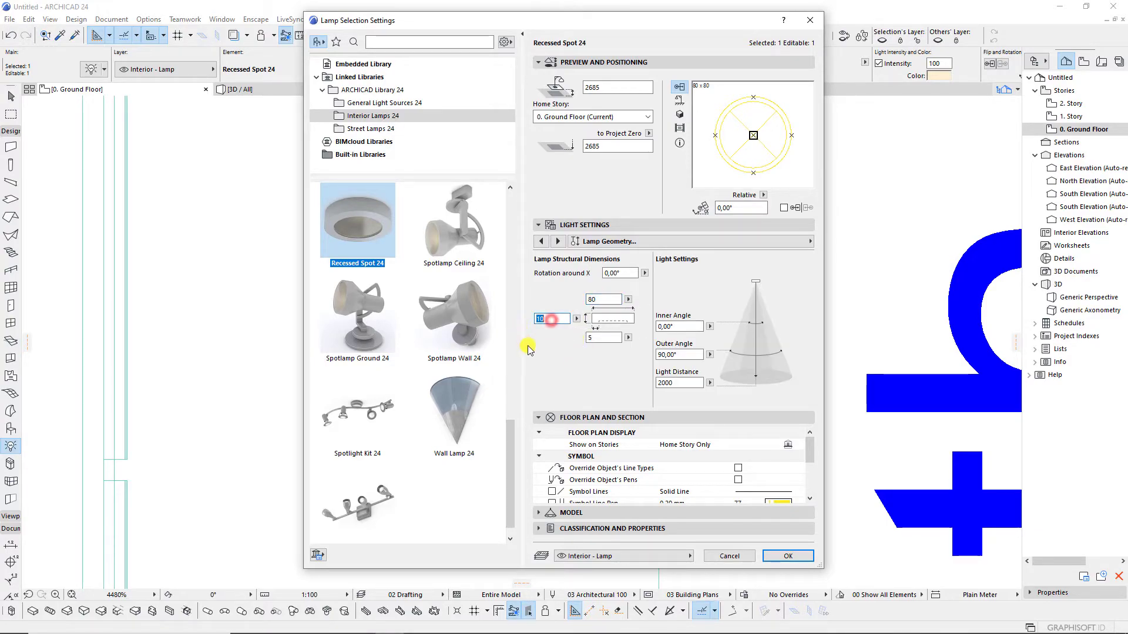
{"action": "key", "text": "Return"}
{"action": "left_click", "coordinate": [284, 91]}
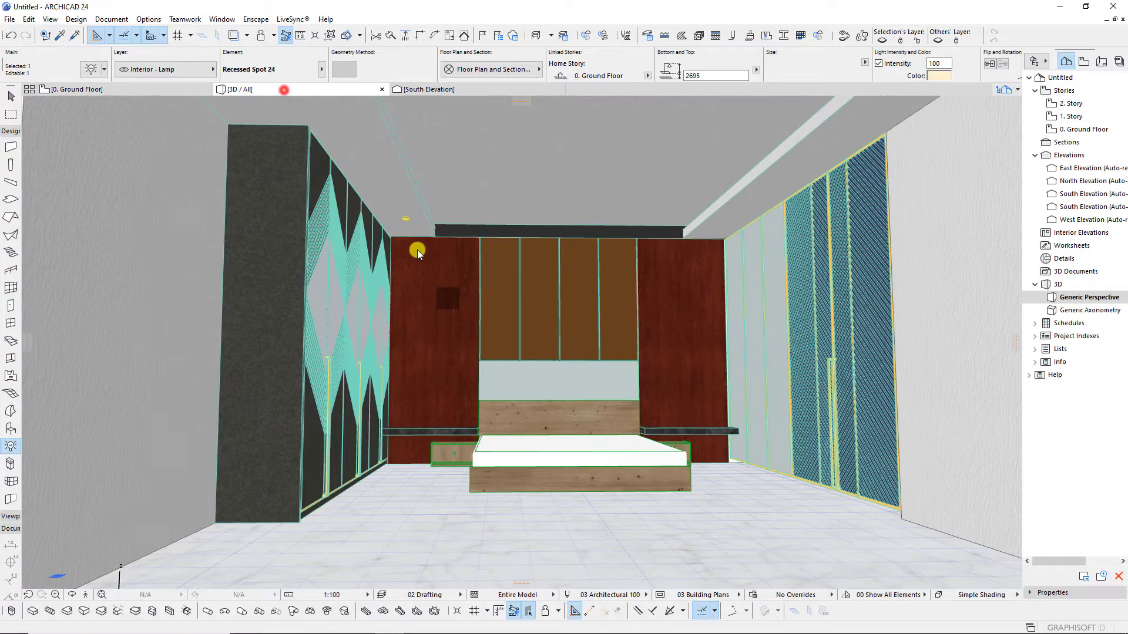
{"action": "scroll", "coordinate": [461, 245], "scroll_direction": "up", "scroll_amount": 1}
{"action": "scroll", "coordinate": [486, 227], "scroll_direction": "up", "scroll_amount": 3}
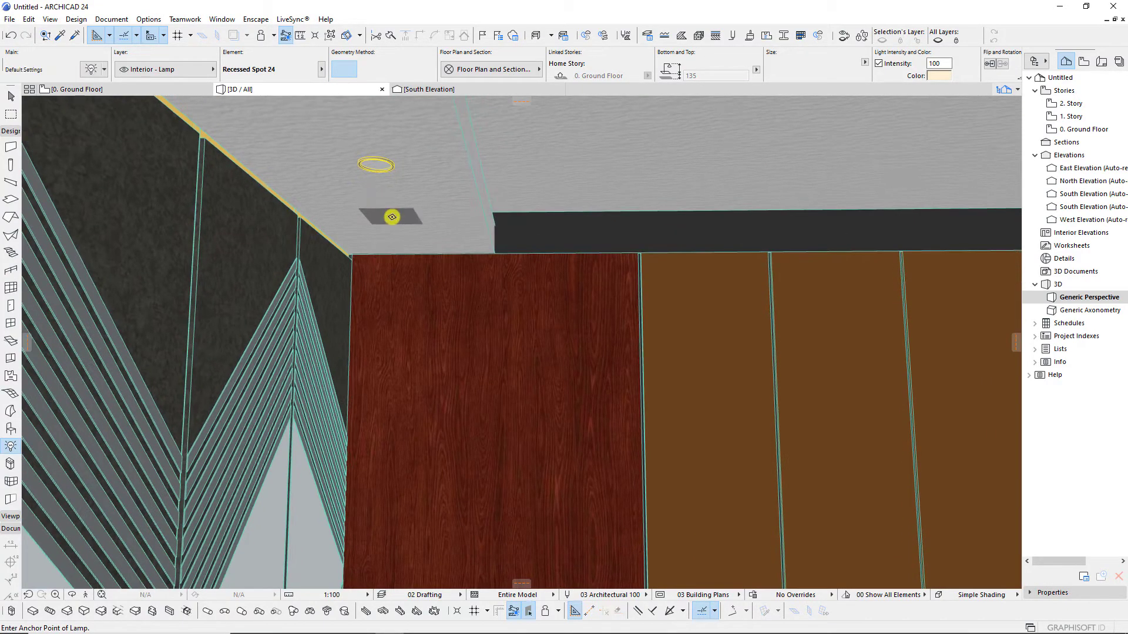
{"action": "key", "text": "F2"}
Drag a copy of the spot lamp just below the original on the plan.
{"action": "left_click", "coordinate": [433, 260]}
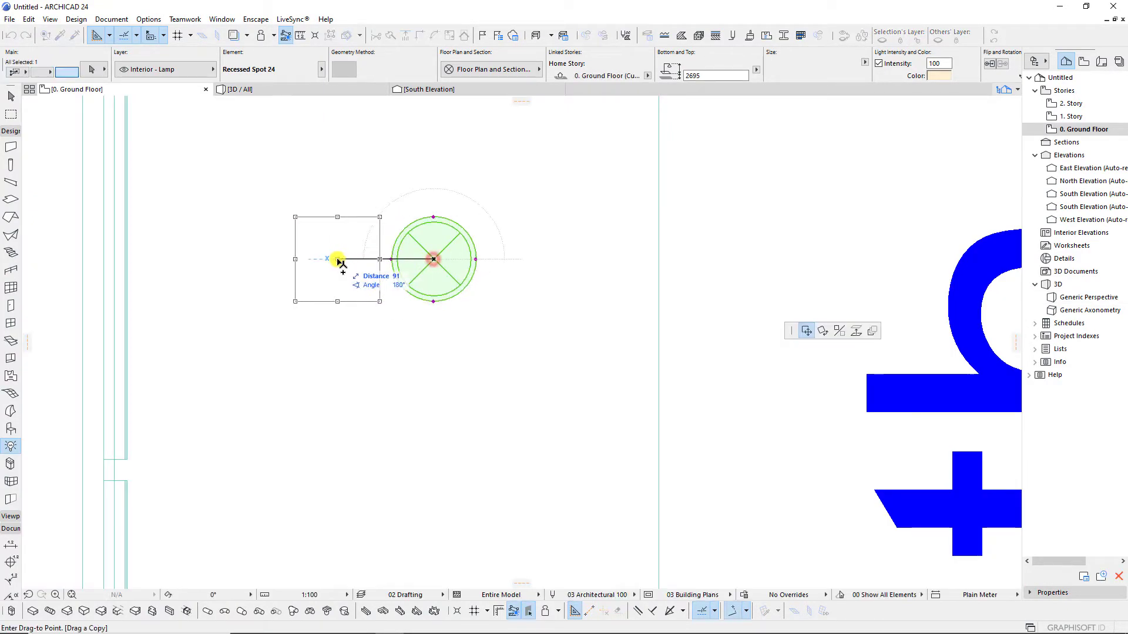
{"action": "left_click", "coordinate": [442, 159]}
{"action": "scroll", "coordinate": [457, 277], "scroll_direction": "down", "scroll_amount": 2}
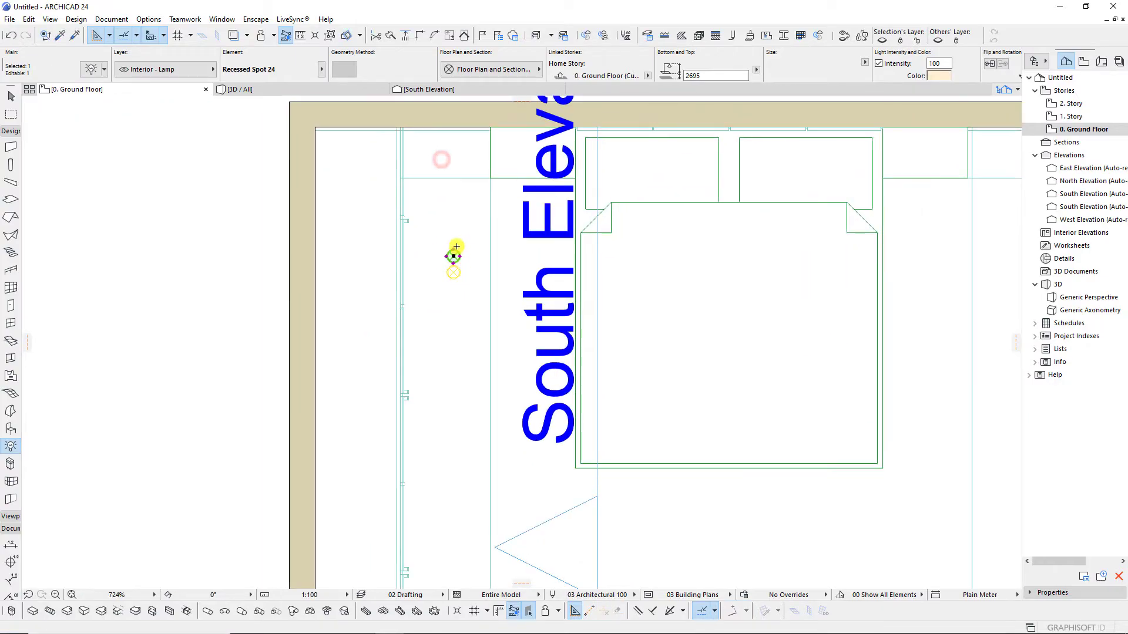
{"action": "scroll", "coordinate": [453, 255], "scroll_direction": "up", "scroll_amount": 5}
{"action": "left_click", "coordinate": [448, 257]}
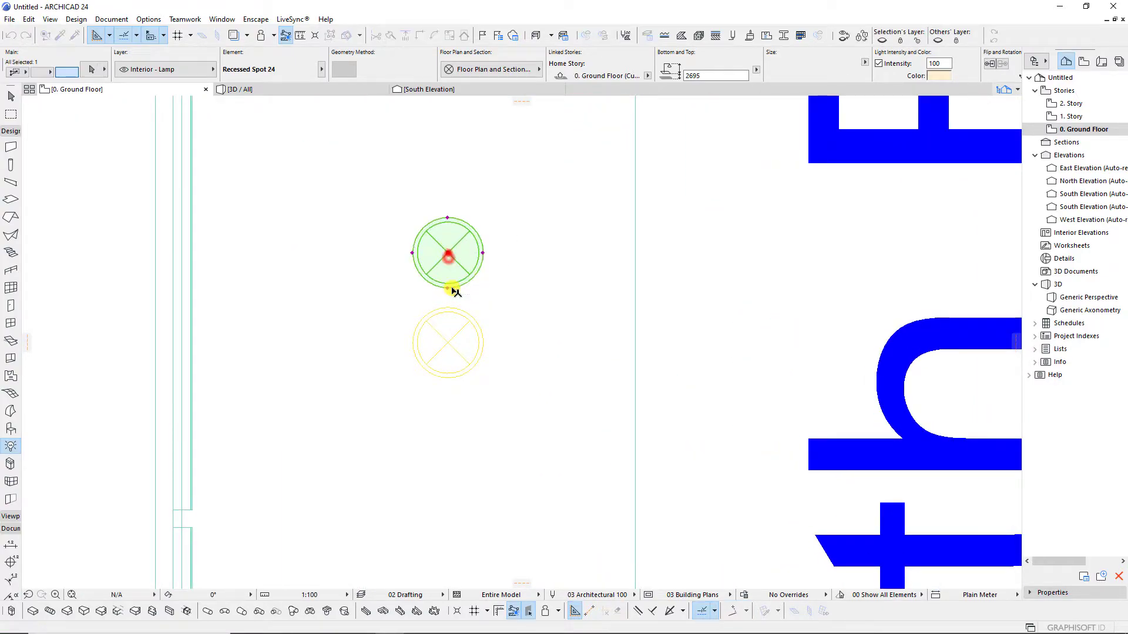
{"action": "left_click", "coordinate": [449, 337], "text": "shift"}
Draw a rotated-rectangle slab along both lamps and widen its left edge to cover them.
{"action": "key", "text": "s"}
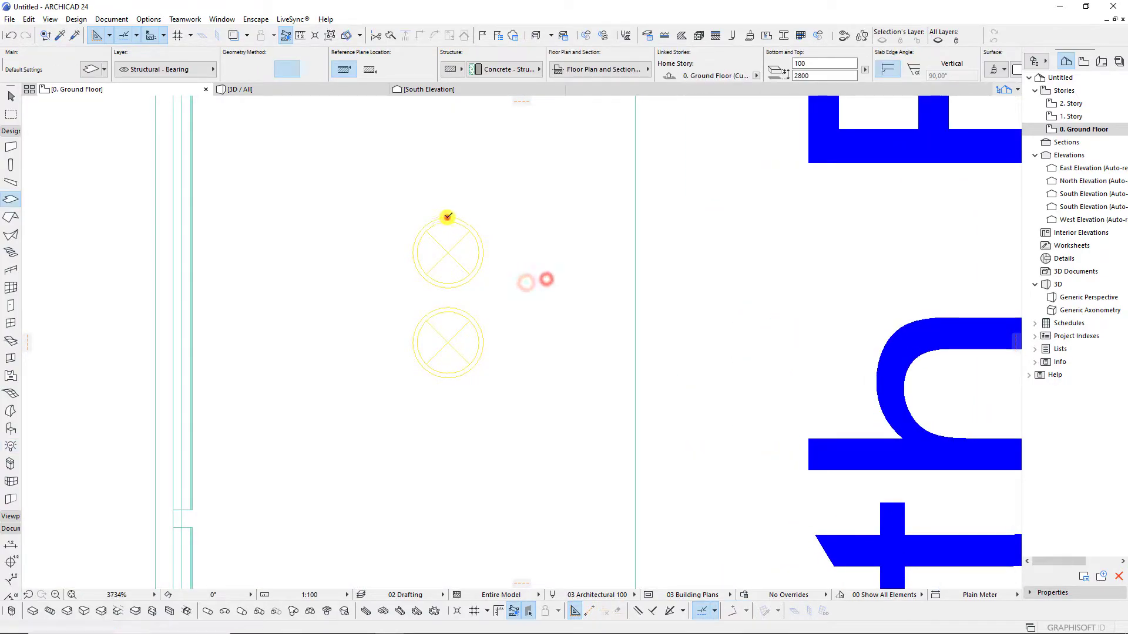
{"action": "left_click", "coordinate": [448, 217]}
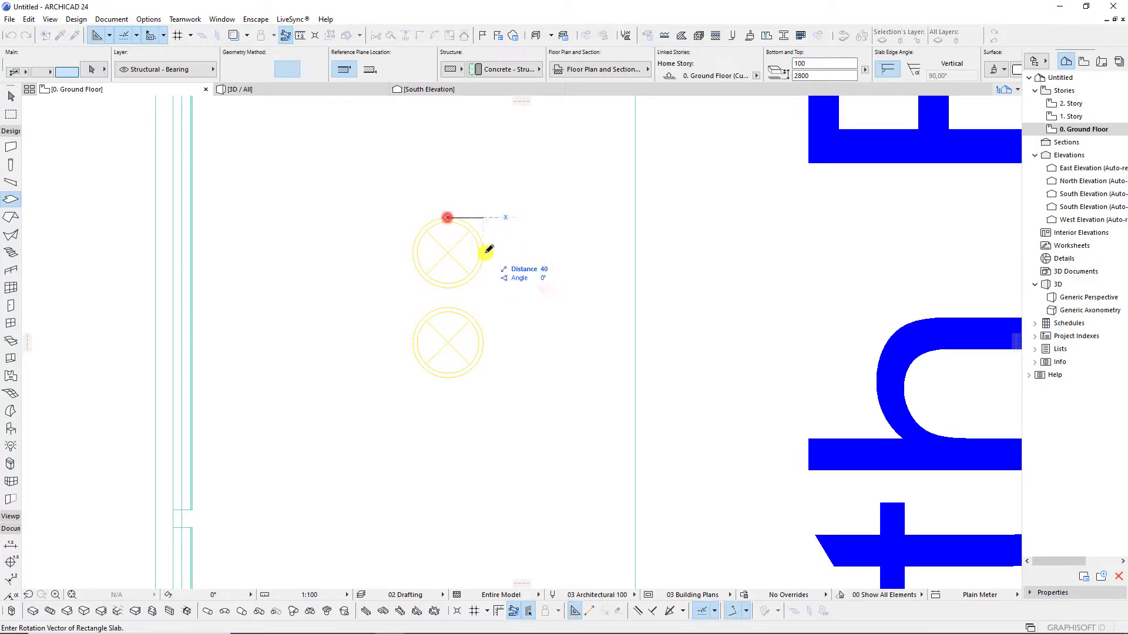
{"action": "left_click", "coordinate": [447, 376]}
{"action": "left_click", "coordinate": [463, 217]}
{"action": "left_click", "coordinate": [447, 233]}
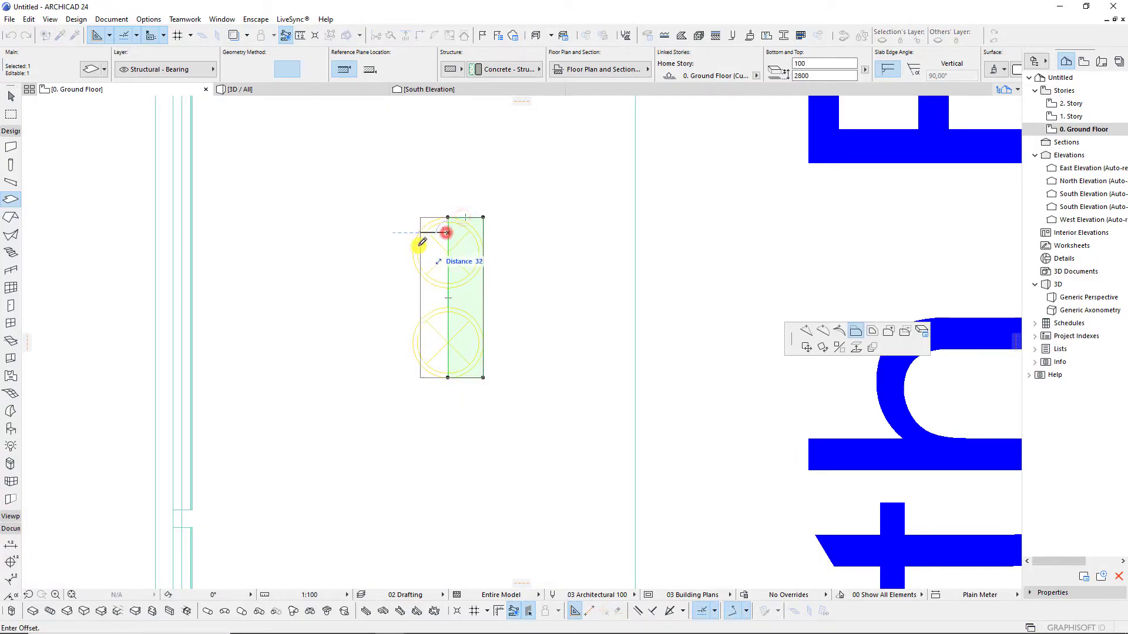
{"action": "left_click", "coordinate": [413, 254]}
Offset the slab edge outward in 3D and request converting the slab to a morph.
{"action": "left_click", "coordinate": [341, 89]}
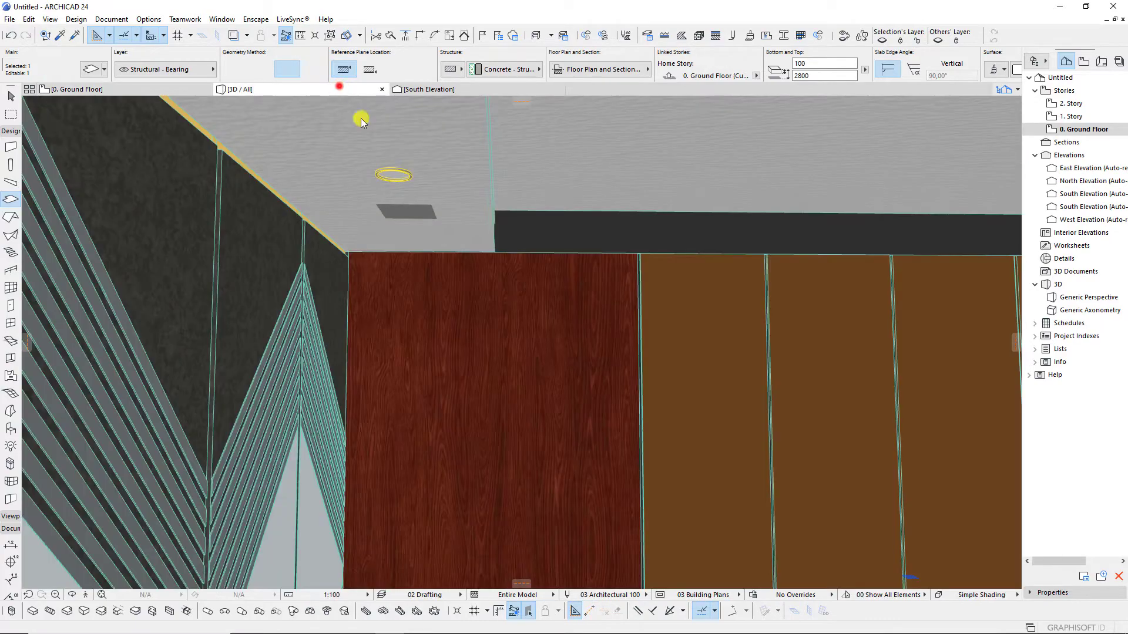
{"action": "scroll", "coordinate": [376, 164], "scroll_direction": "up", "scroll_amount": 3}
{"action": "scroll", "coordinate": [382, 165], "scroll_direction": "up", "scroll_amount": 3}
{"action": "scroll", "coordinate": [388, 165], "scroll_direction": "up", "scroll_amount": 2}
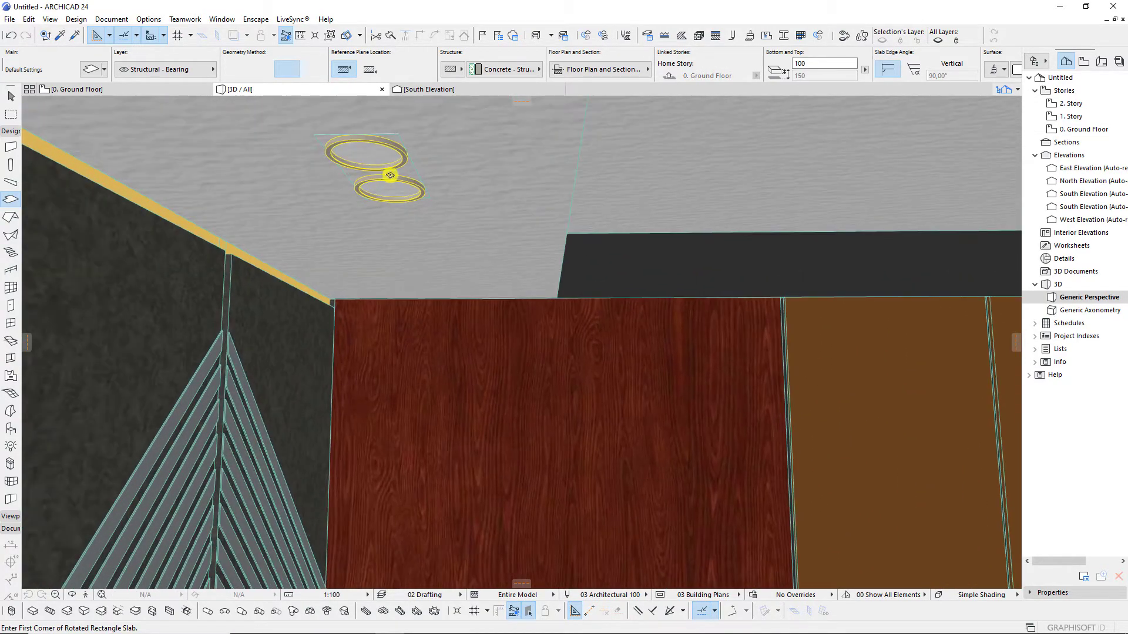
{"action": "scroll", "coordinate": [417, 137], "scroll_direction": "up", "scroll_amount": 3}
{"action": "middle_click_drag", "start_coordinate": [417, 137], "coordinate": [433, 408]}
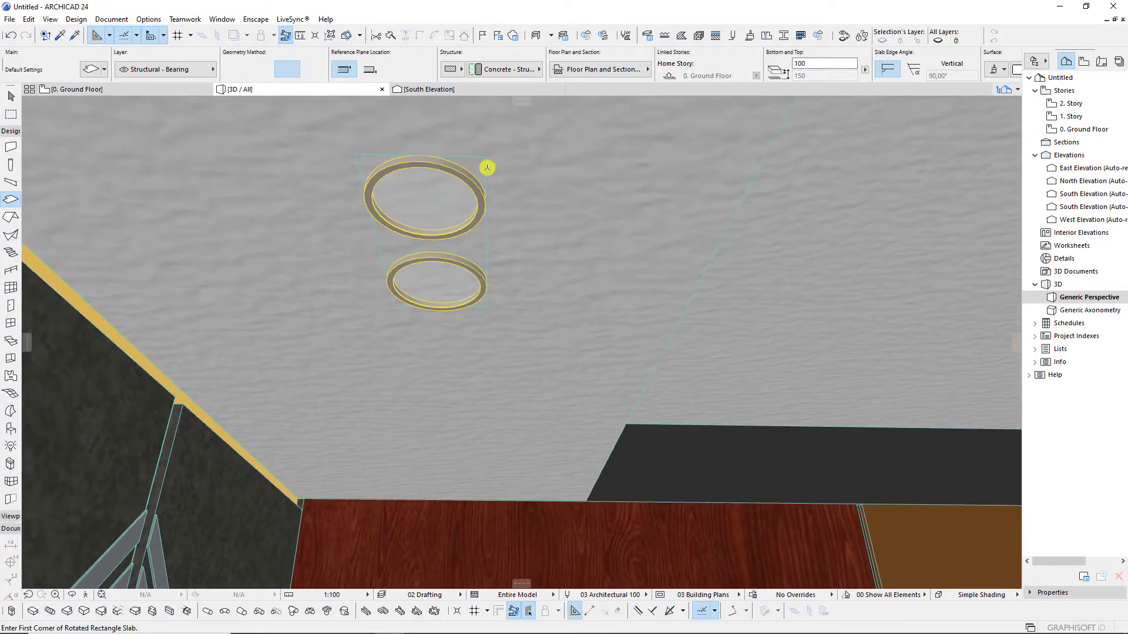
{"action": "left_click", "coordinate": [484, 160]}
{"action": "left_click", "coordinate": [484, 158]}
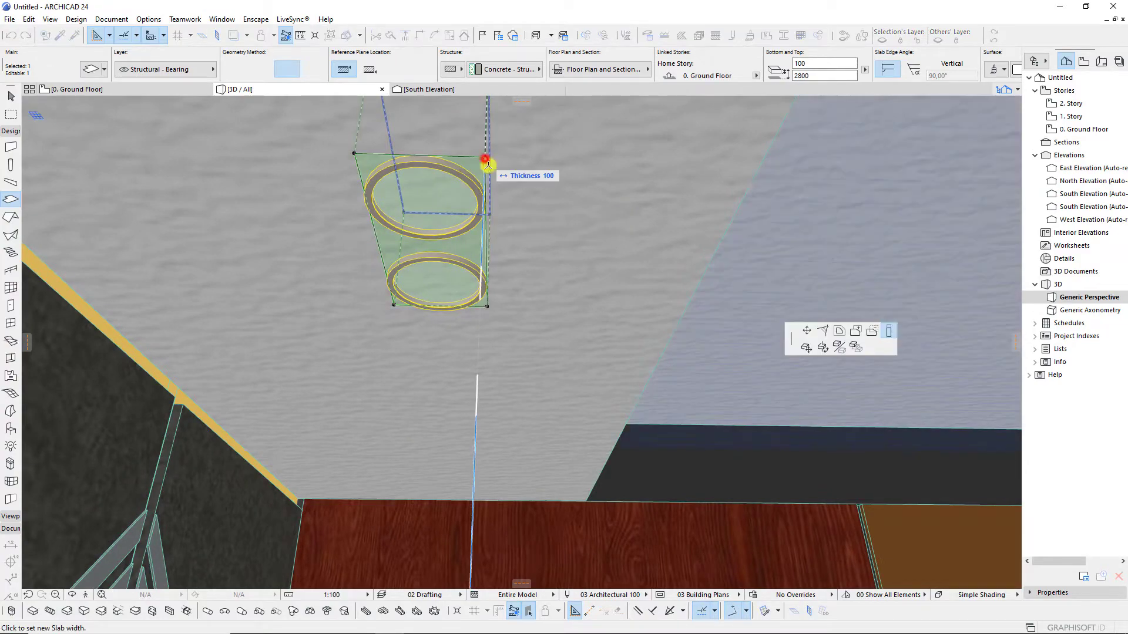
{"action": "left_click", "coordinate": [839, 331]}
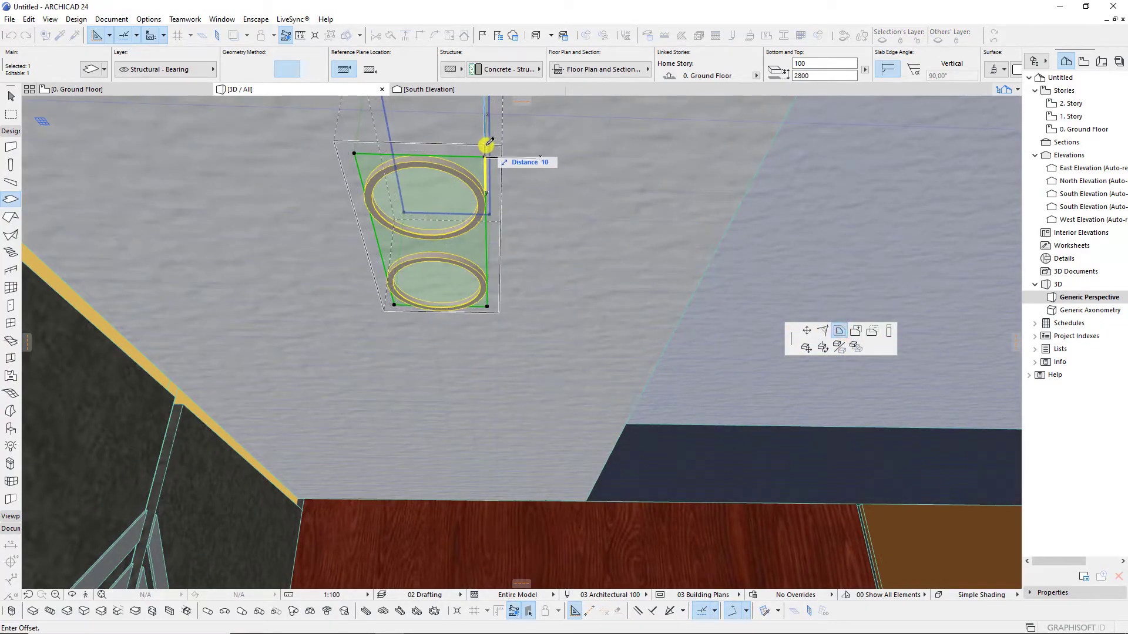
{"action": "type", "text": "1"}
{"action": "key", "text": "Return"}
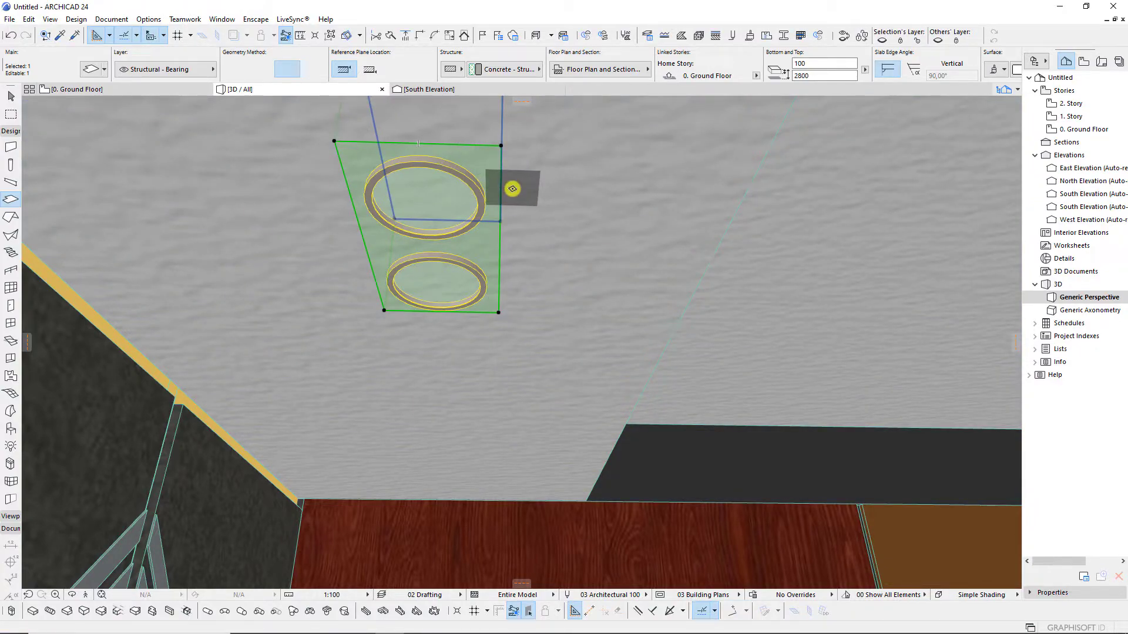
{"action": "left_click", "coordinate": [500, 145]}
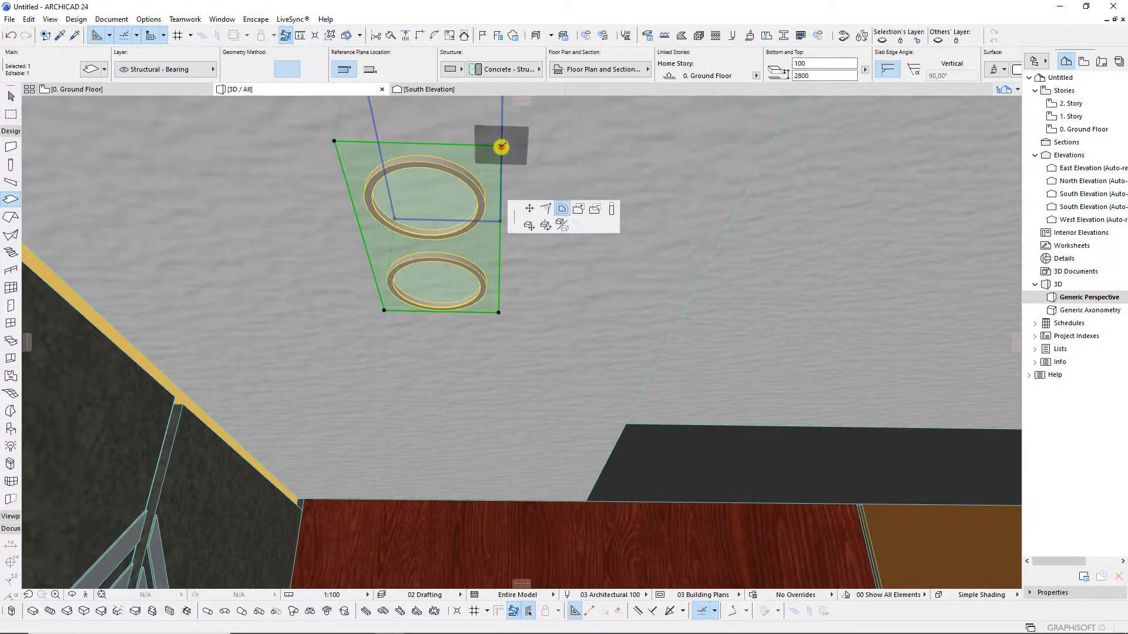
{"action": "left_click", "coordinate": [587, 202]}
Convert the slab to a morph and fillet its top ring edges.
{"action": "left_click", "coordinate": [623, 247]}
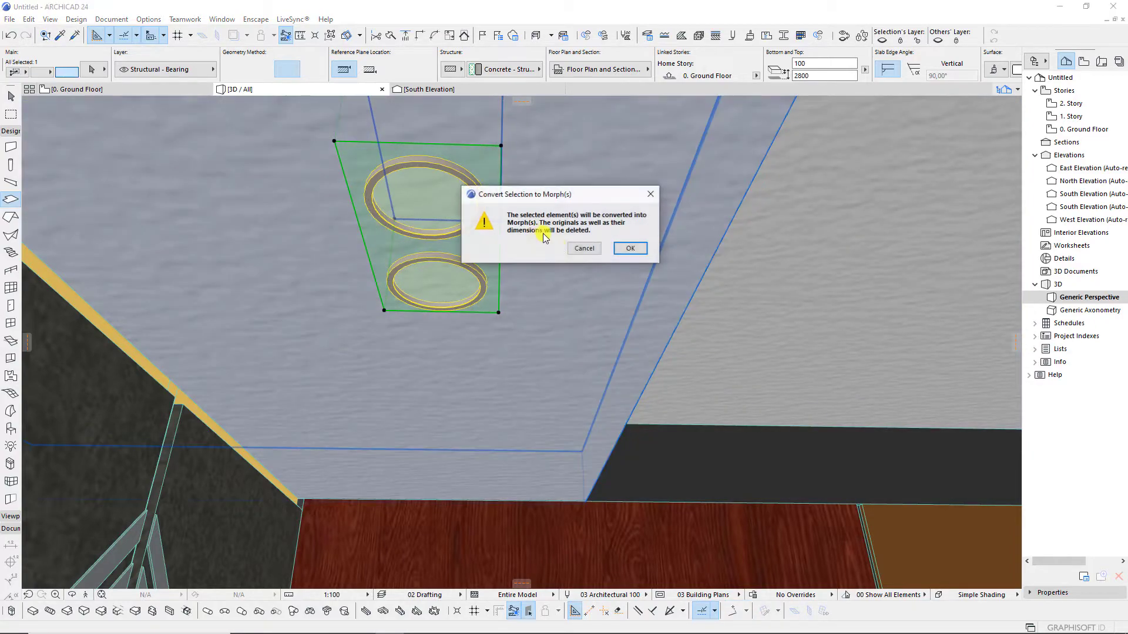
{"action": "left_click", "coordinate": [544, 297]}
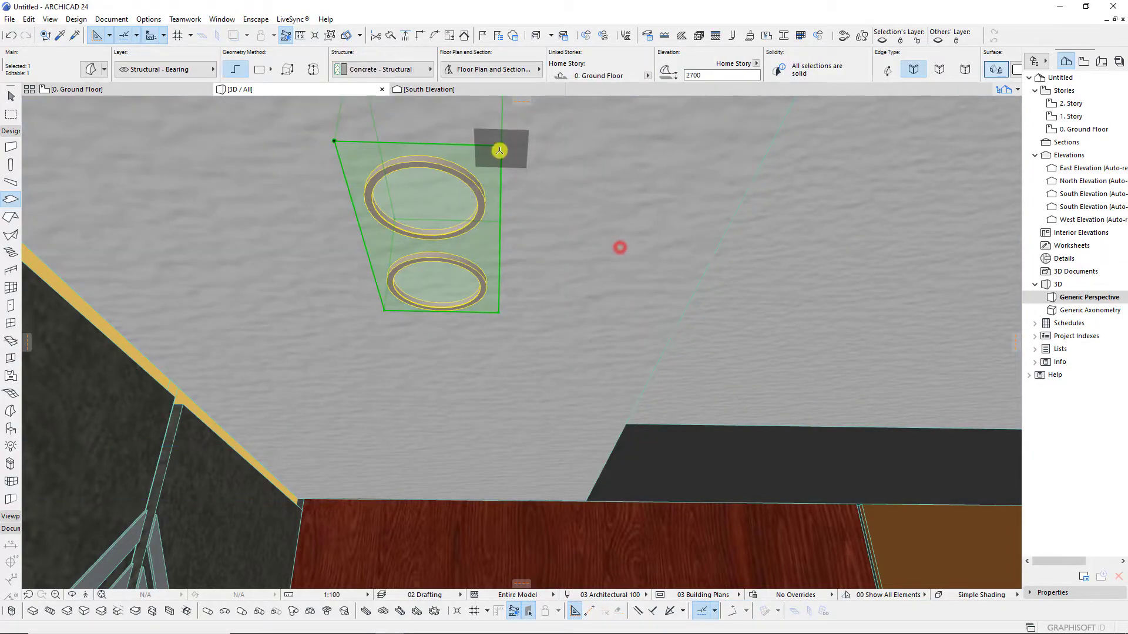
{"action": "left_click", "coordinate": [405, 144]}
{"action": "left_click", "coordinate": [871, 331]}
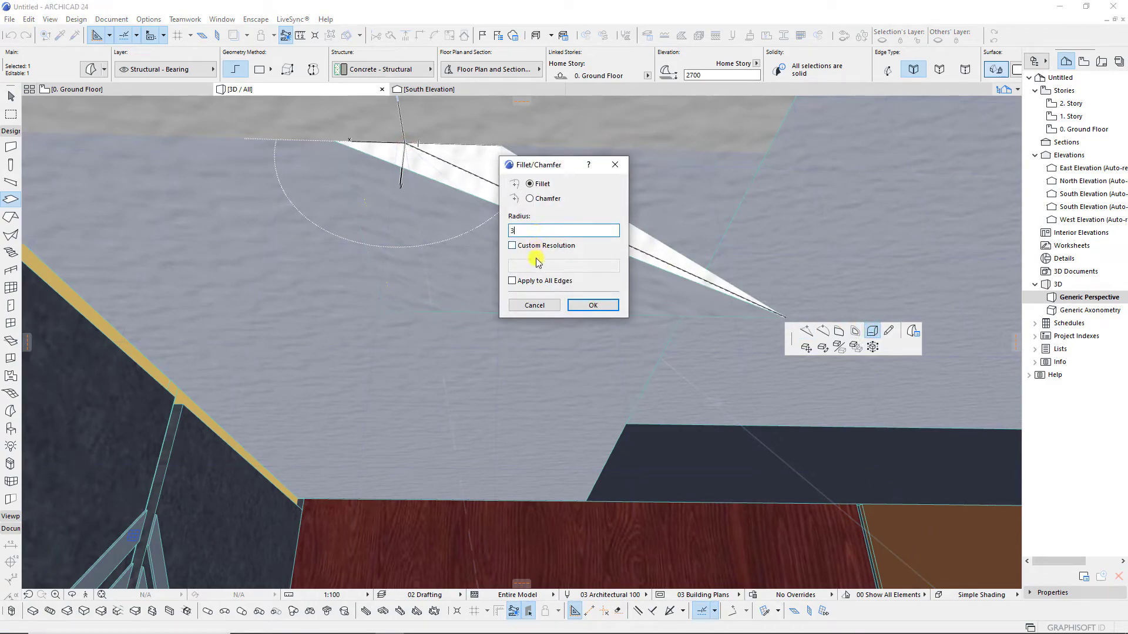
{"action": "left_click", "coordinate": [591, 305]}
{"action": "key", "text": "ctrl+z"}
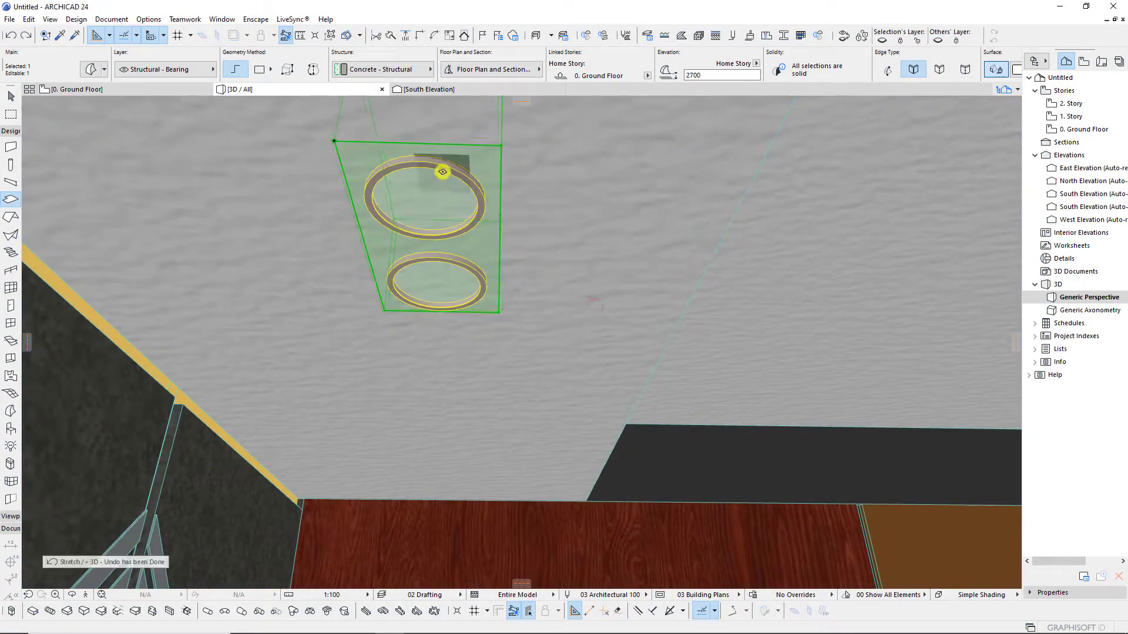
{"action": "key", "text": "ctrl+shift+z"}
Set the housing morph's override surface to Paint - Anthracite.
{"action": "left_click", "coordinate": [441, 204]}
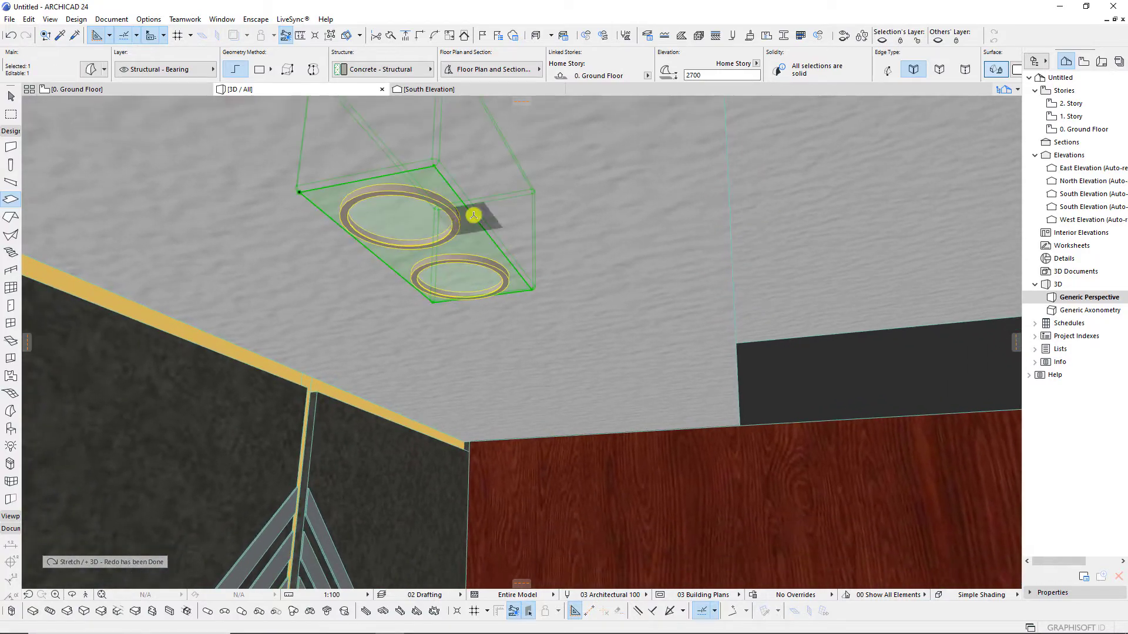
{"action": "key", "text": "ctrl+t"}
{"action": "left_click", "coordinate": [492, 309]}
{"action": "left_click", "coordinate": [713, 202]}
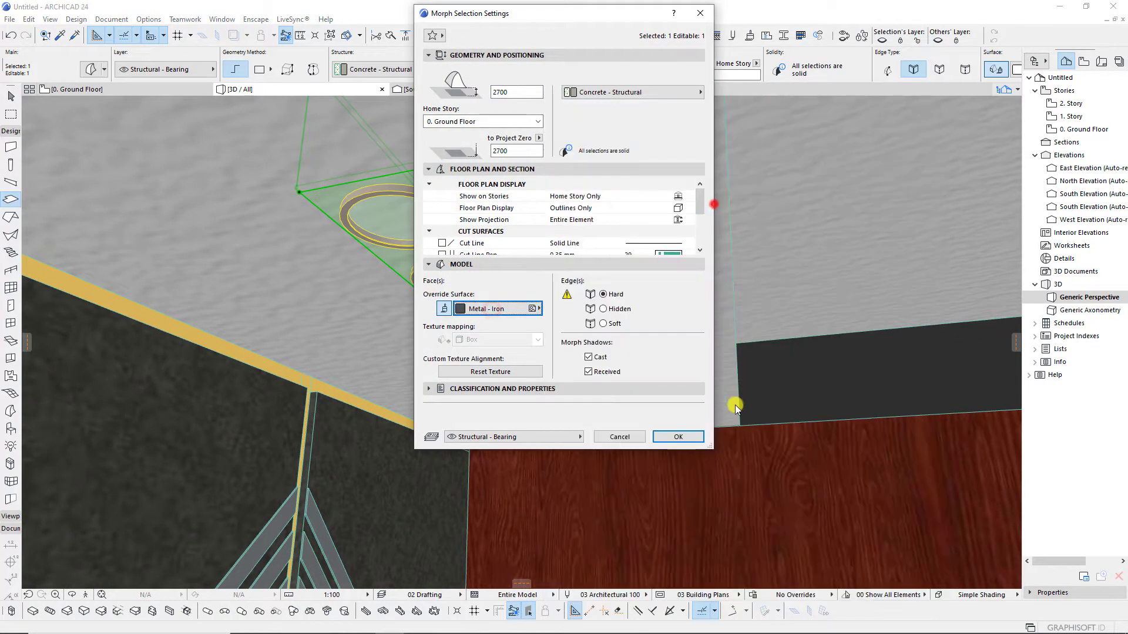
{"action": "left_click", "coordinate": [484, 310]}
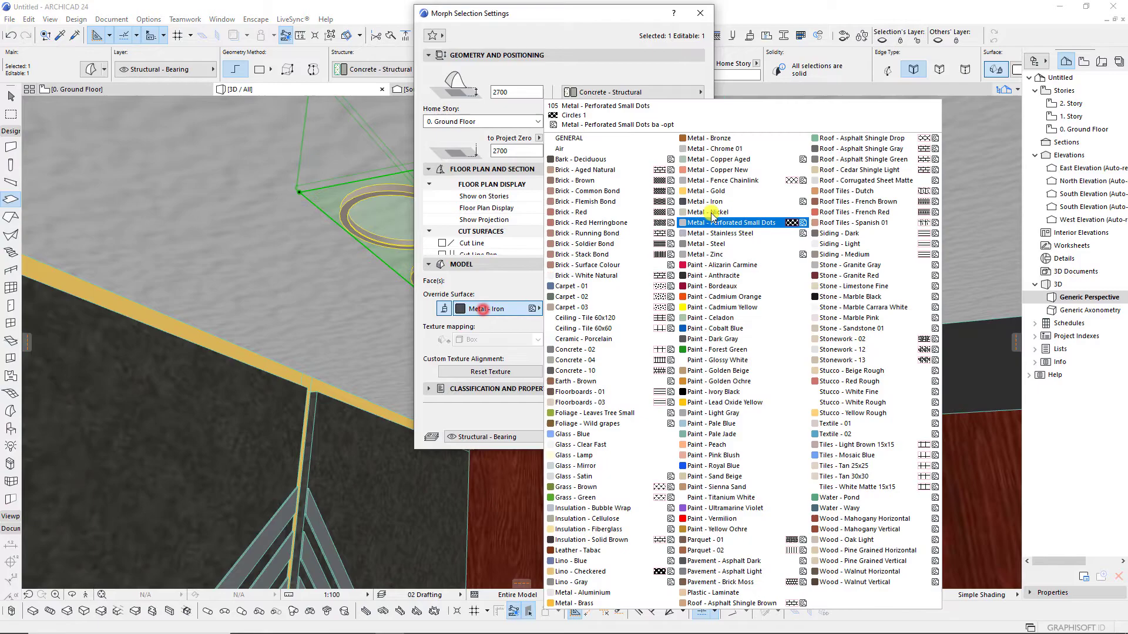
{"action": "left_click", "coordinate": [706, 274]}
{"action": "left_click", "coordinate": [677, 436]}
{"action": "key", "text": "Escape"}
{"action": "mouse_move", "coordinate": [595, 360]}
{"action": "middle_mouse_down", "text": "shift"}
{"action": "mouse_move", "coordinate": [469, 270]}
{"action": "mouse_move", "coordinate": [423, 182]}
{"action": "mouse_move", "coordinate": [501, 209]}
{"action": "middle_mouse_up", "text": "shift"}
{"action": "left_click", "coordinate": [464, 190]}
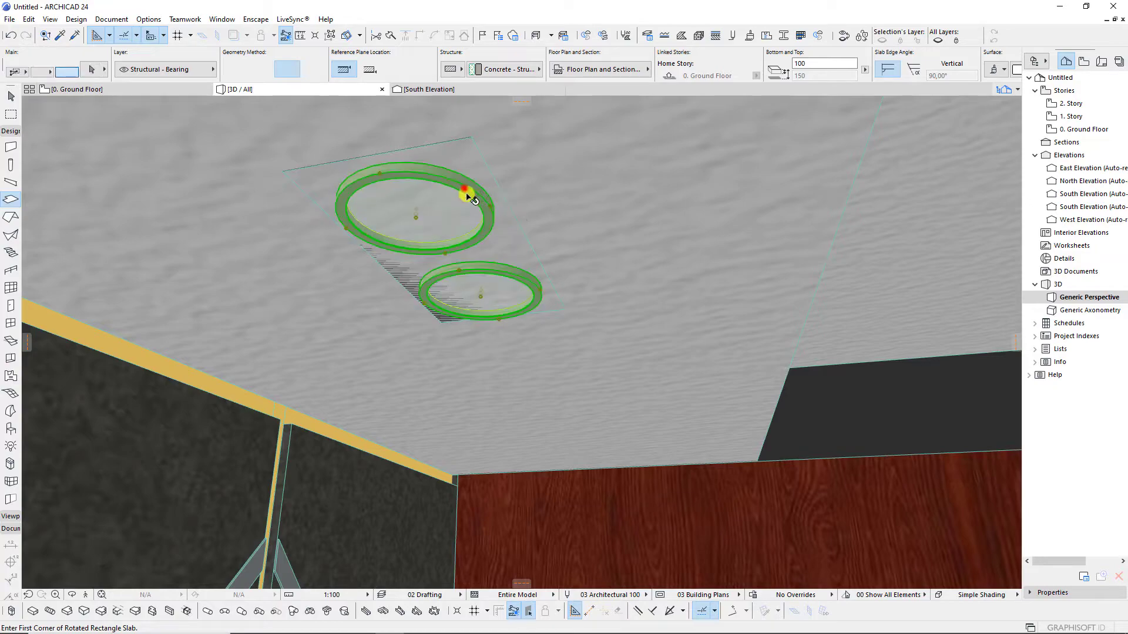
Set the Fixture surface of both Recessed Spot 24 lamps to Paint - Anthracite.
{"action": "double_click", "coordinate": [506, 270]}
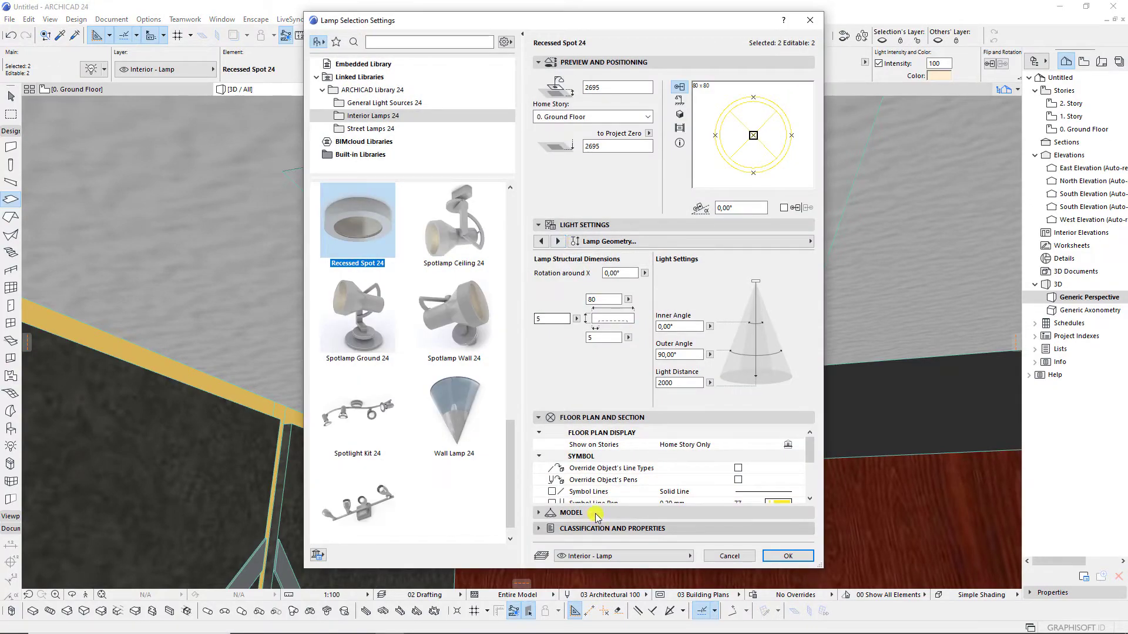
{"action": "left_click", "coordinate": [558, 241]}
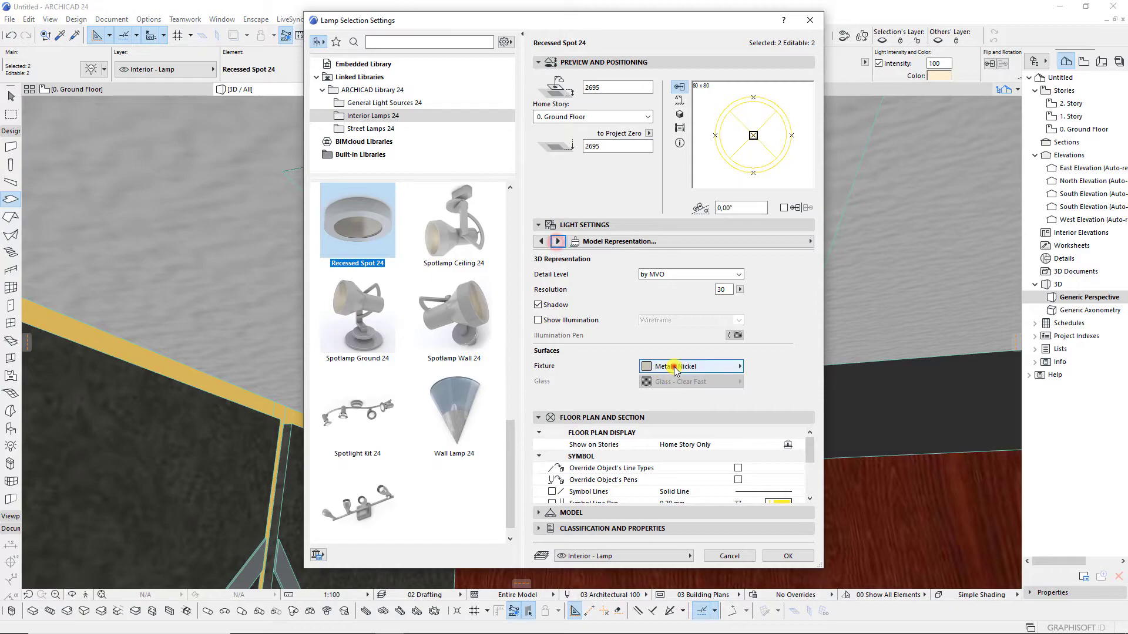
{"action": "left_click", "coordinate": [676, 367]}
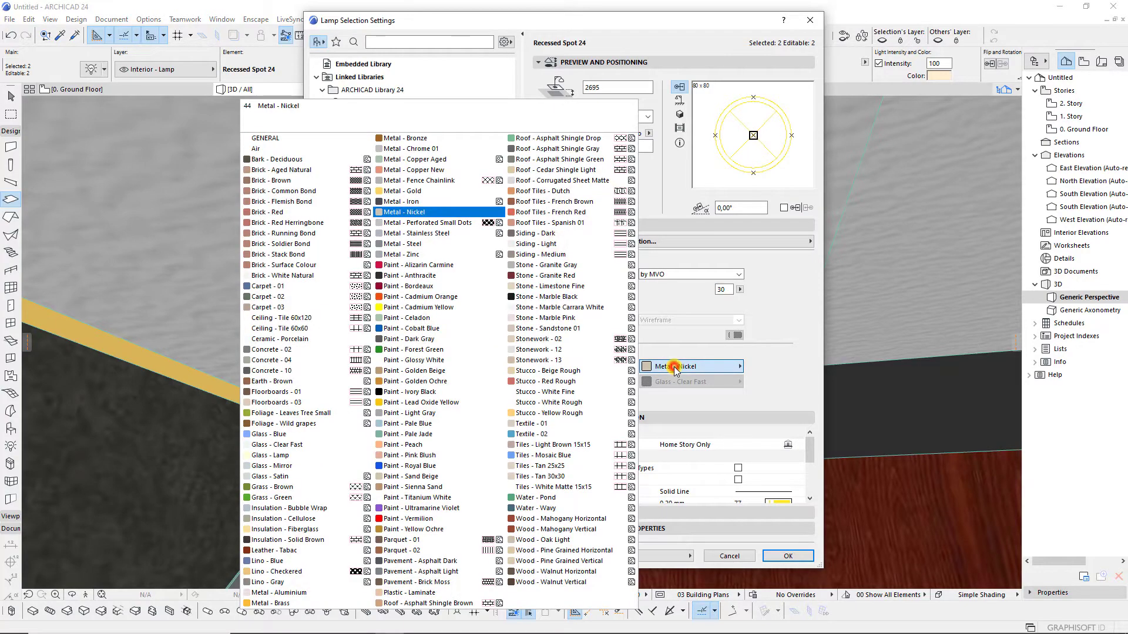
{"action": "left_click", "coordinate": [430, 278]}
{"action": "left_click", "coordinate": [787, 556]}
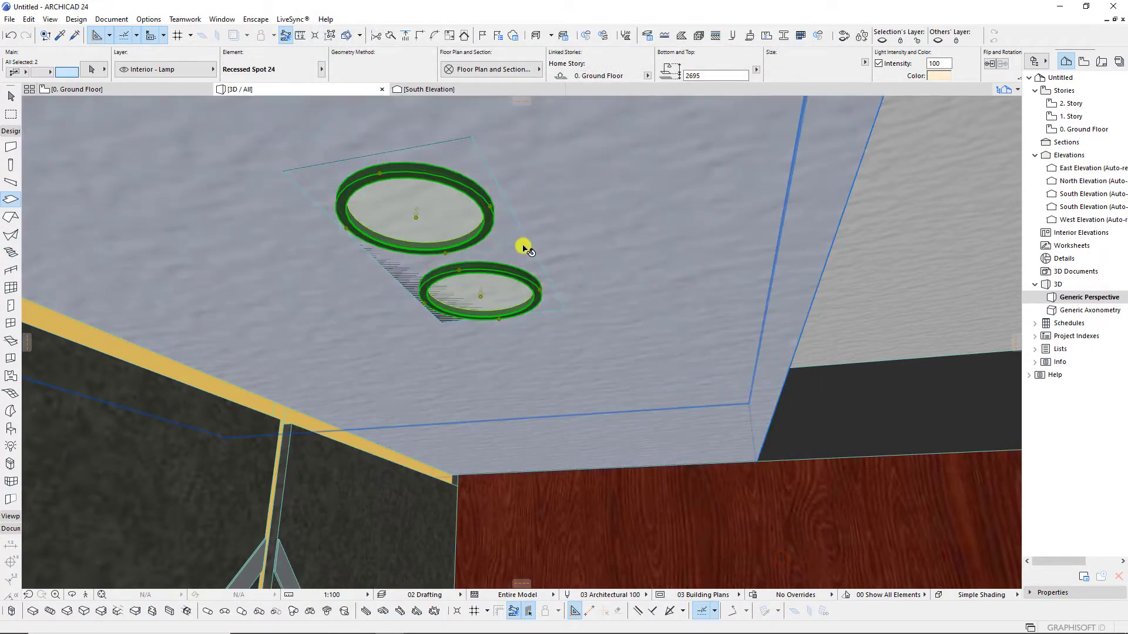
Select the lamps together with their housing and start moving them.
{"action": "left_click", "coordinate": [472, 137], "text": "shift"}
{"action": "mouse_move", "coordinate": [544, 252]}
{"action": "middle_mouse_down", "text": "shift"}
{"action": "mouse_move", "coordinate": [398, 300]}
{"action": "mouse_move", "coordinate": [473, 214]}
{"action": "middle_mouse_up", "text": "shift"}
{"action": "key", "text": "ctrl+d"}
{"action": "left_click", "coordinate": [584, 206]}
{"action": "type", "text": "50"}
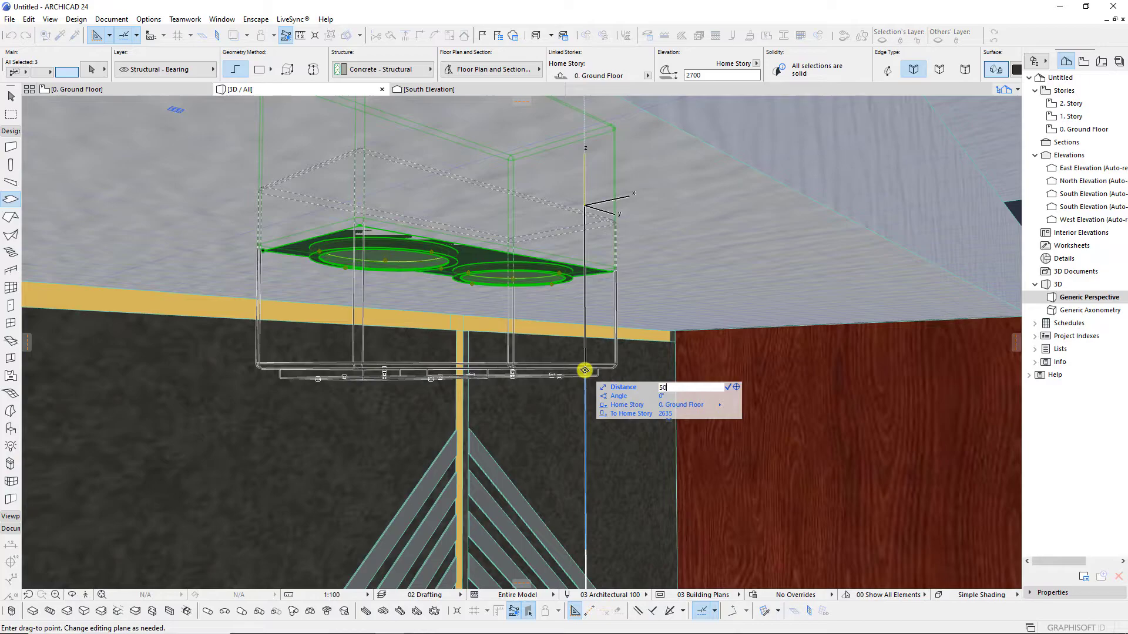
Lower the lamp housing and its spots by 50, then orbit toward the wardrobe wall.
{"action": "key", "text": "Return"}
{"action": "scroll", "coordinate": [594, 202], "scroll_direction": "down", "scroll_amount": 3}
{"action": "scroll", "coordinate": [611, 202], "scroll_direction": "down", "scroll_amount": 3}
{"action": "mouse_move", "coordinate": [611, 201]}
{"action": "middle_mouse_down", "text": "shift"}
{"action": "mouse_move", "coordinate": [738, 331]}
{"action": "mouse_move", "coordinate": [491, 245]}
{"action": "middle_mouse_up", "text": "shift"}
{"action": "scroll", "coordinate": [597, 214], "scroll_direction": "up", "scroll_amount": 3}
{"action": "scroll", "coordinate": [624, 201], "scroll_direction": "up", "scroll_amount": 3}
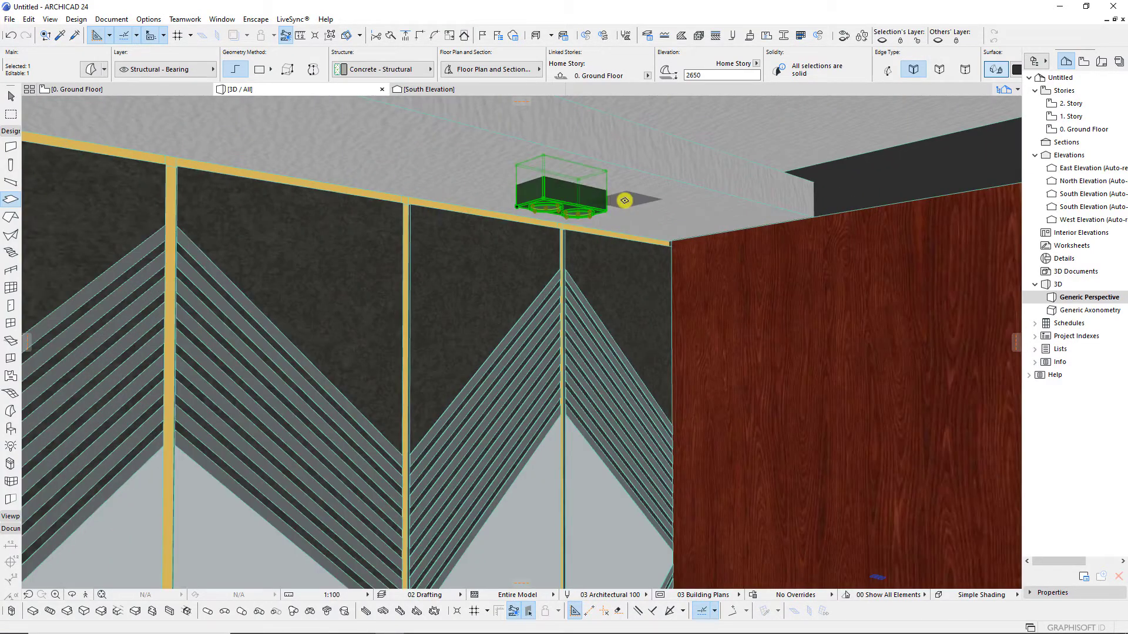
{"action": "scroll", "coordinate": [622, 200], "scroll_direction": "down", "scroll_amount": 2}
{"action": "scroll", "coordinate": [584, 178], "scroll_direction": "up", "scroll_amount": 5}
{"action": "scroll", "coordinate": [612, 288], "scroll_direction": "up", "scroll_amount": 2}
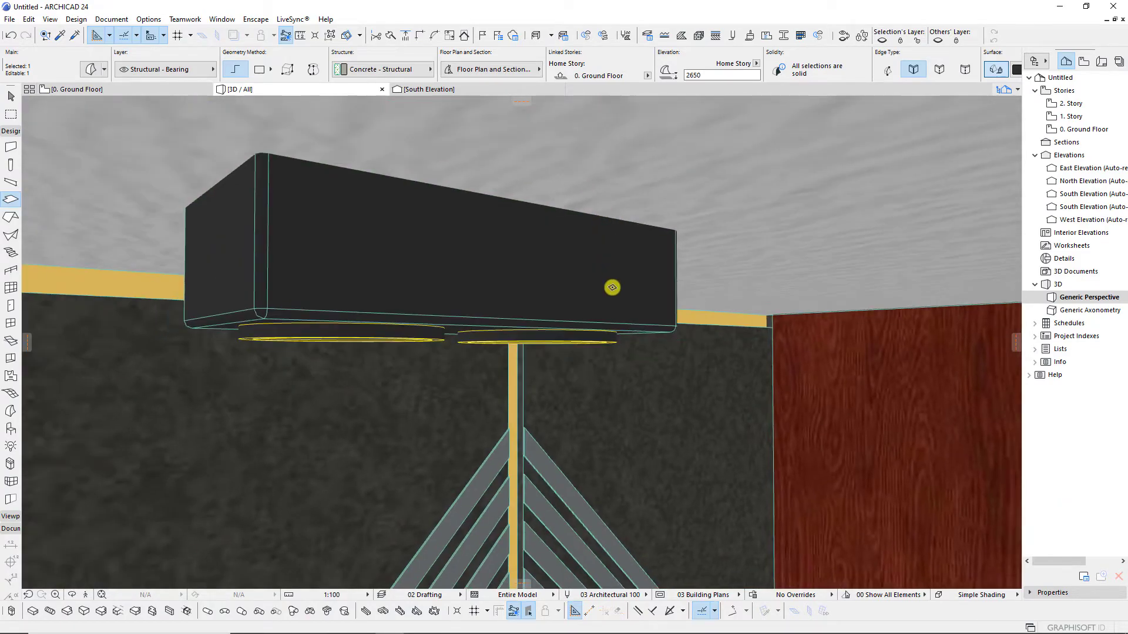
{"action": "scroll", "coordinate": [612, 287], "scroll_direction": "down", "scroll_amount": 3}
{"action": "scroll", "coordinate": [672, 161], "scroll_direction": "down", "scroll_amount": 2}
Raise the lamp assembly to elevation 2684, just below the ceiling.
{"action": "left_click", "coordinate": [664, 297]}
{"action": "left_click_drag", "start_coordinate": [666, 301], "coordinate": [662, 247]}
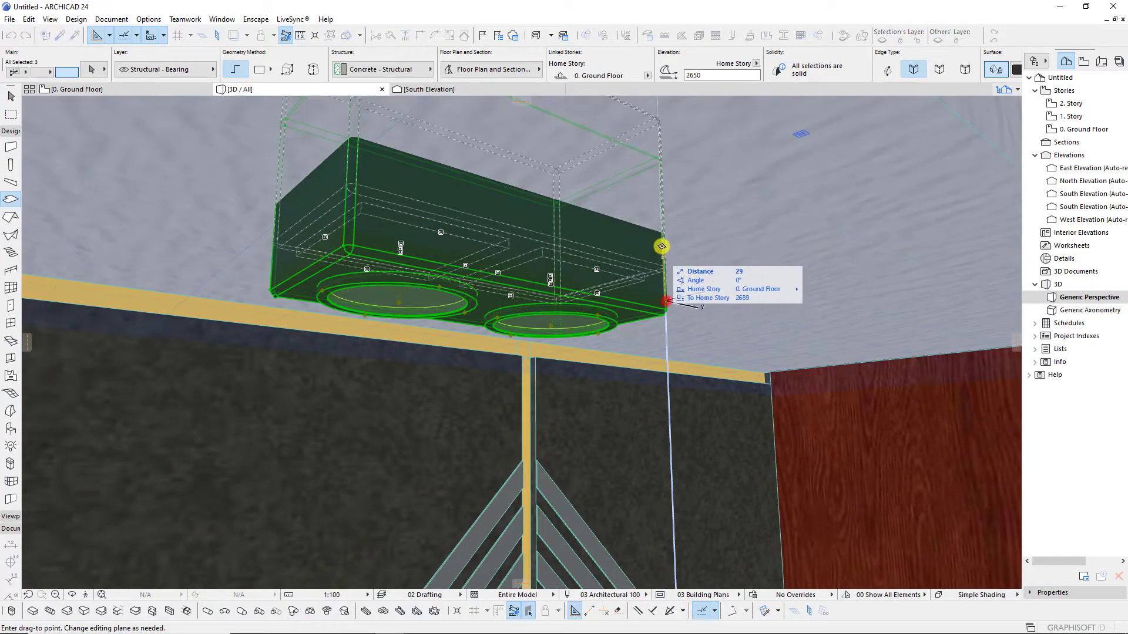
{"action": "left_click", "coordinate": [661, 246]}
{"action": "scroll", "coordinate": [498, 297], "scroll_direction": "down", "scroll_amount": 3}
{"action": "mouse_move", "coordinate": [499, 298]}
{"action": "middle_mouse_down", "text": "shift"}
{"action": "mouse_move", "coordinate": [665, 216]}
{"action": "mouse_move", "coordinate": [576, 261]}
{"action": "mouse_move", "coordinate": [748, 245]}
{"action": "middle_mouse_up", "text": "shift"}
{"action": "scroll", "coordinate": [576, 261], "scroll_direction": "down", "scroll_amount": 3}
{"action": "scroll", "coordinate": [582, 280], "scroll_direction": "up", "scroll_amount": 2}
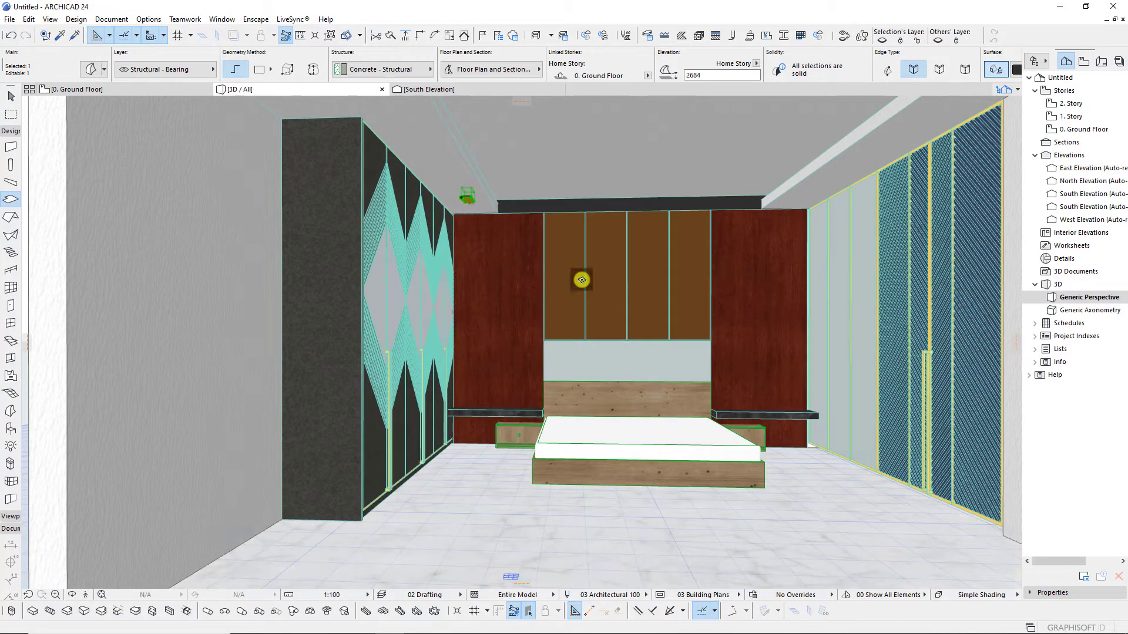
In the ground floor plan, copy the lamp assembly twice down the left side of the room.
{"action": "key", "text": "F2"}
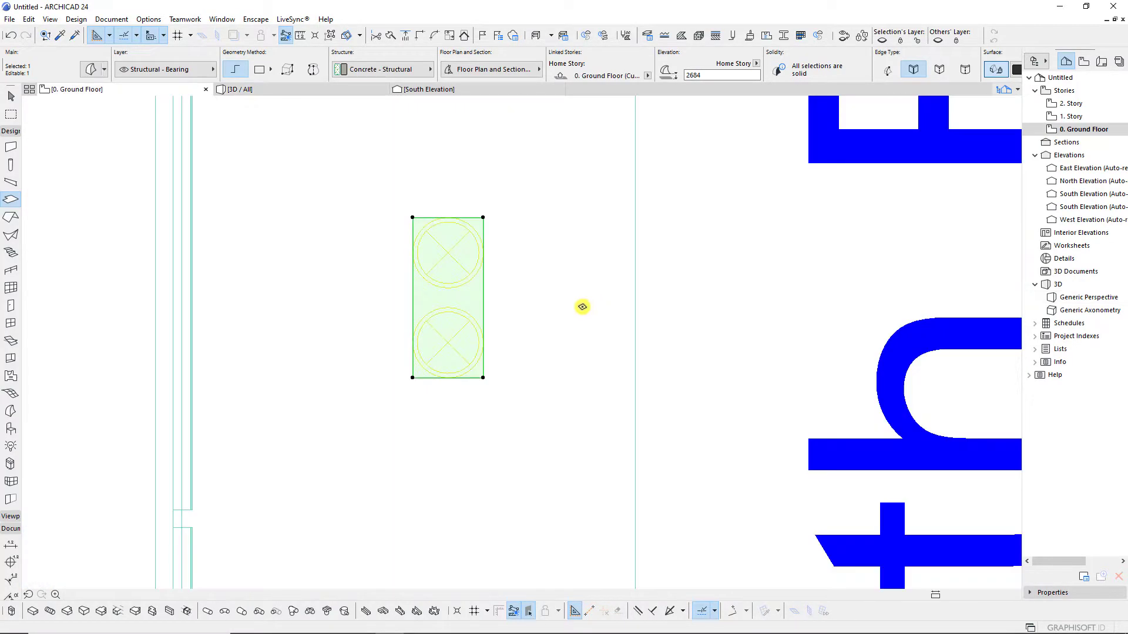
{"action": "scroll", "coordinate": [501, 220], "scroll_direction": "down", "scroll_amount": 3}
{"action": "scroll", "coordinate": [478, 244], "scroll_direction": "down", "scroll_amount": 3}
{"action": "scroll", "coordinate": [478, 247], "scroll_direction": "up", "scroll_amount": 1}
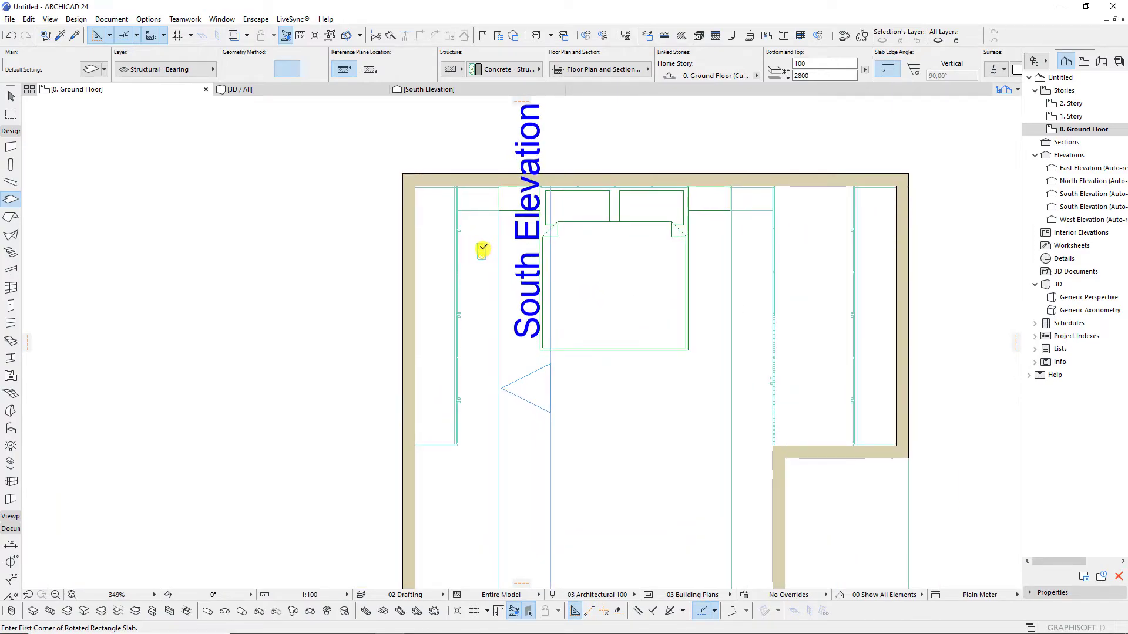
{"action": "left_click", "coordinate": [479, 250]}
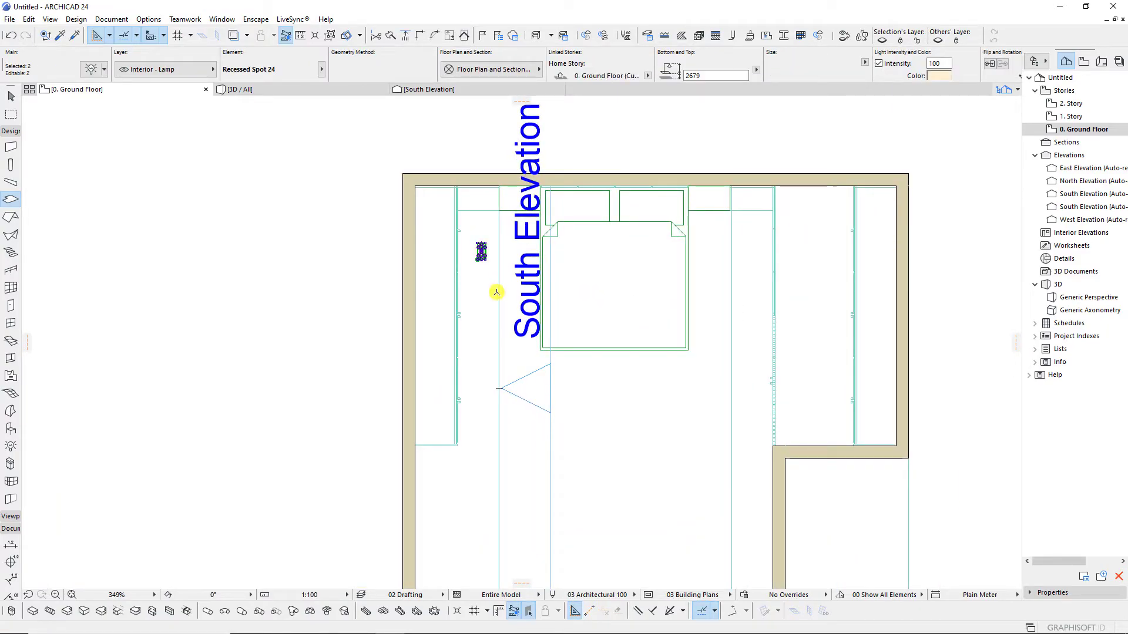
{"action": "key", "text": "ctrl+d"}
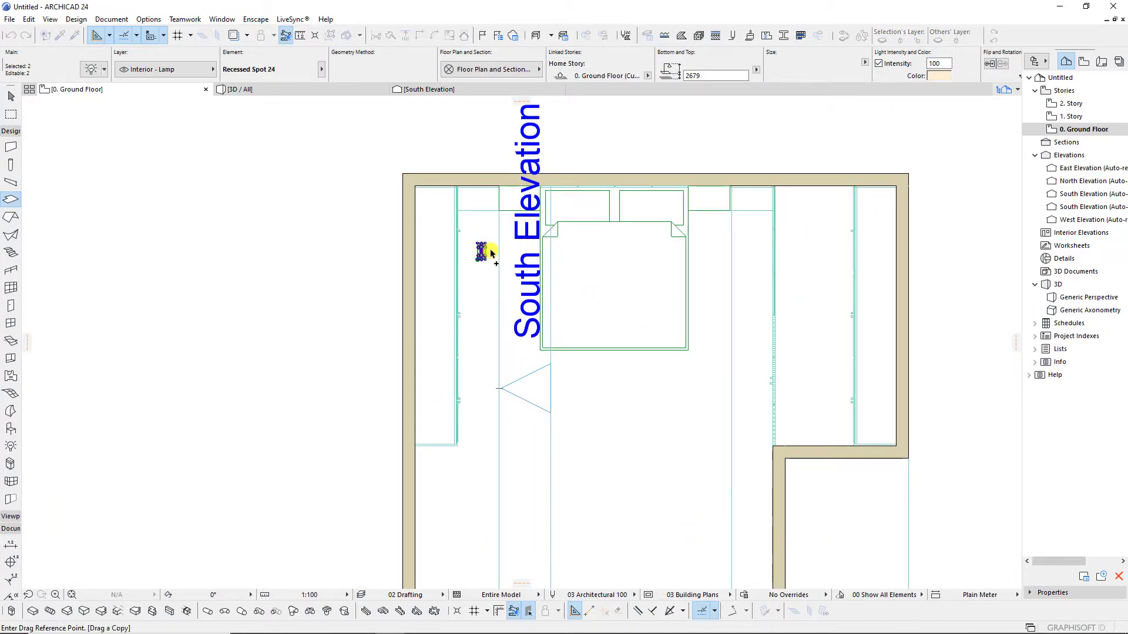
{"action": "left_click", "coordinate": [490, 250]}
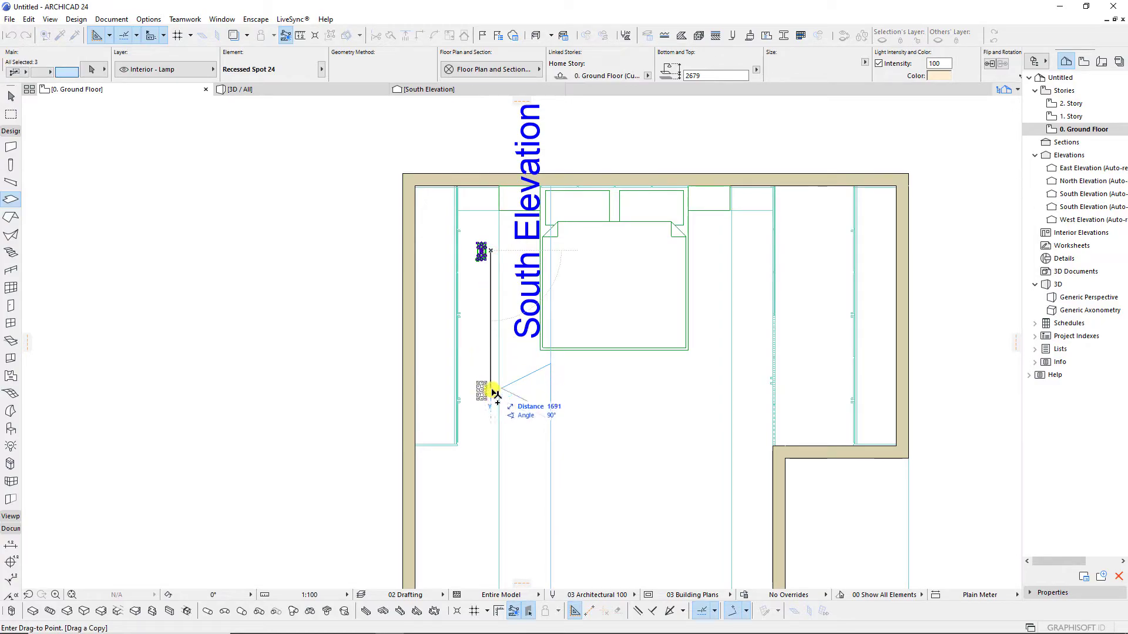
{"action": "left_click", "coordinate": [496, 387]}
{"action": "scroll", "coordinate": [496, 387], "scroll_direction": "down", "scroll_amount": 2}
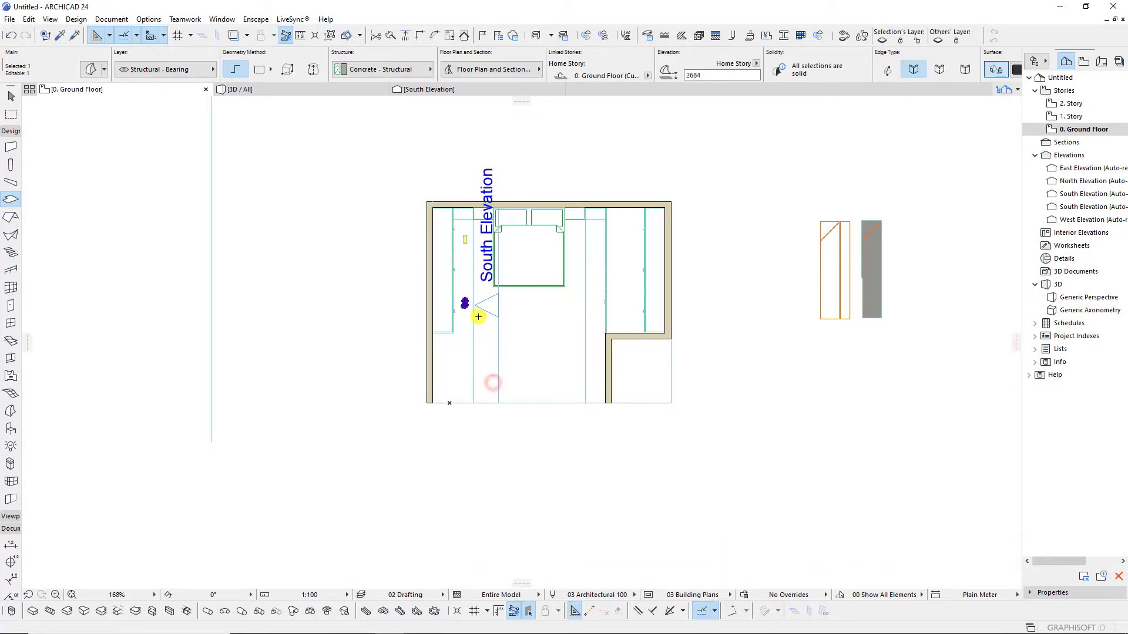
{"action": "left_click", "coordinate": [486, 300]}
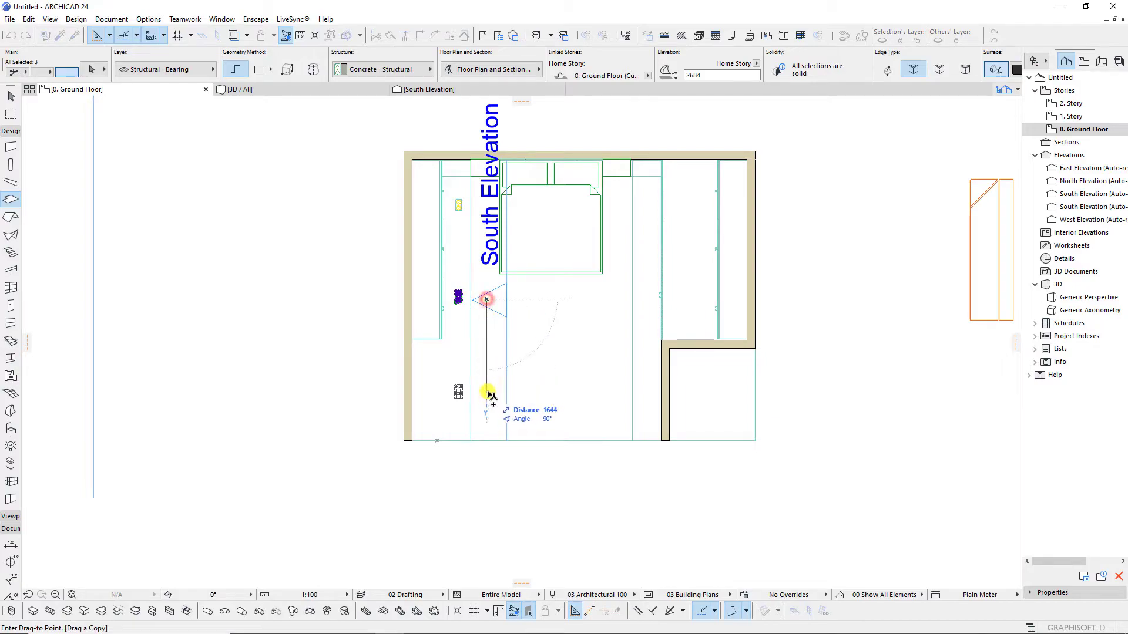
{"action": "left_click", "coordinate": [491, 394]}
Mirror a copy of the left-side lamps across the bed axis onto the right side.
{"action": "left_click", "coordinate": [459, 292]}
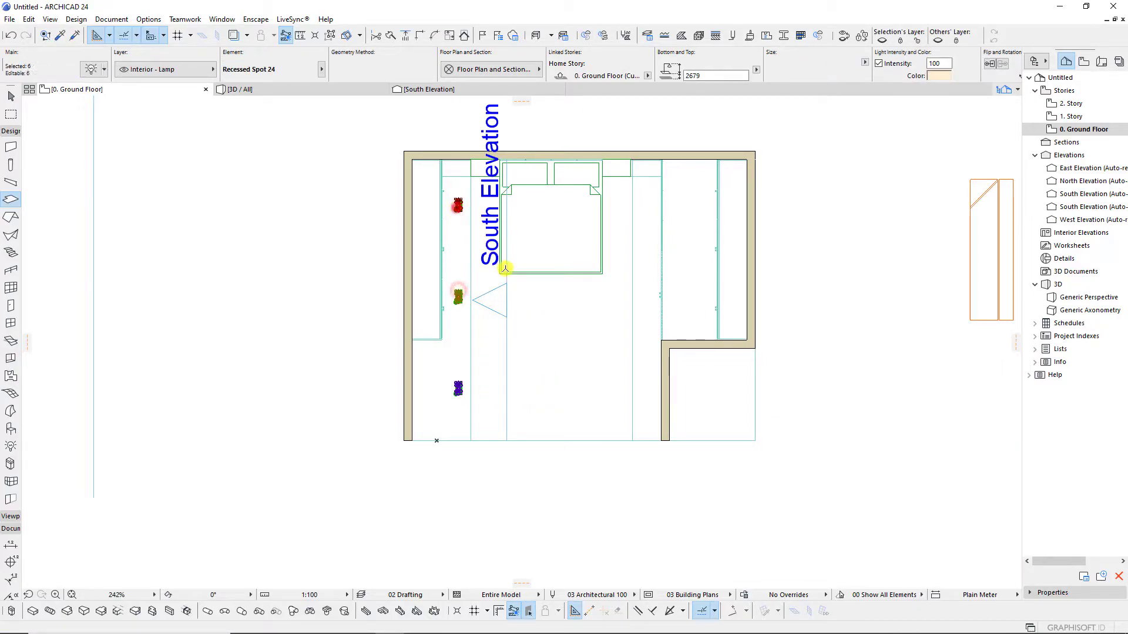
{"action": "key", "text": "ctrl+m"}
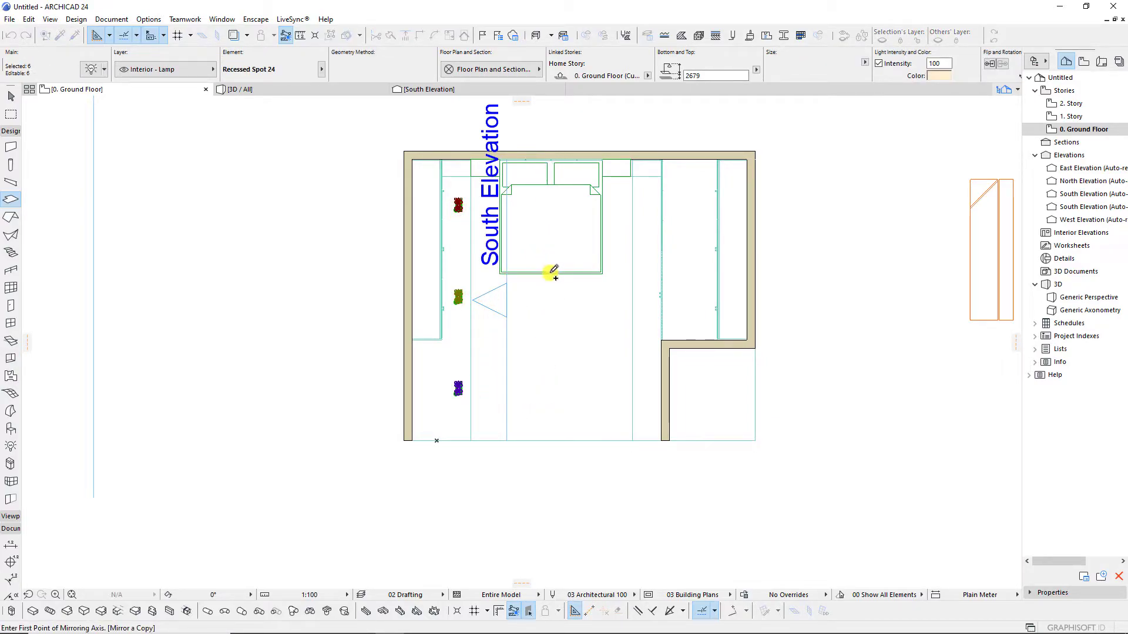
{"action": "left_click", "coordinate": [555, 272]}
{"action": "left_click", "coordinate": [552, 202]}
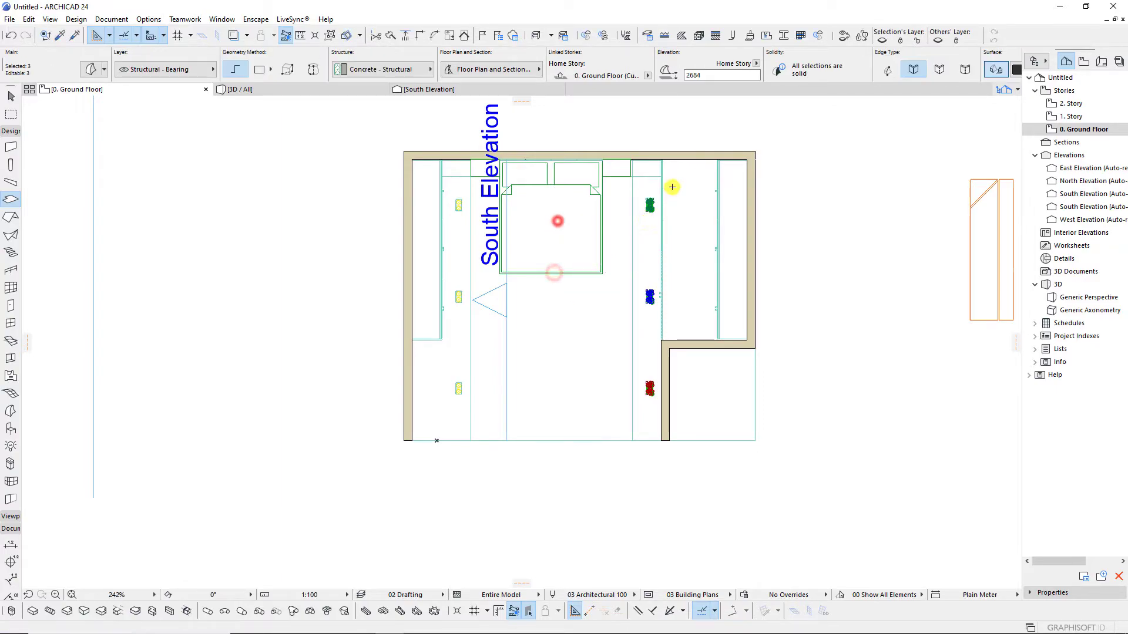
{"action": "scroll", "coordinate": [674, 186], "scroll_direction": "up", "scroll_amount": 5}
{"action": "scroll", "coordinate": [584, 207], "scroll_direction": "down", "scroll_amount": 3}
{"action": "scroll", "coordinate": [587, 229], "scroll_direction": "up", "scroll_amount": 4}
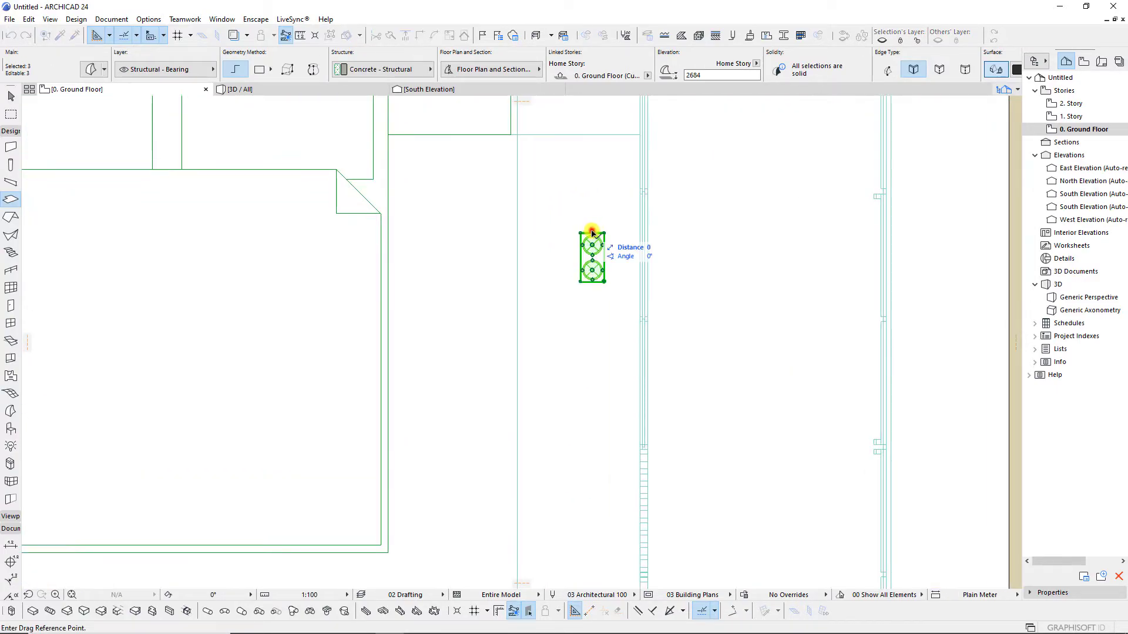
{"action": "left_click", "coordinate": [586, 230]}
{"action": "left_click", "coordinate": [312, 88]}
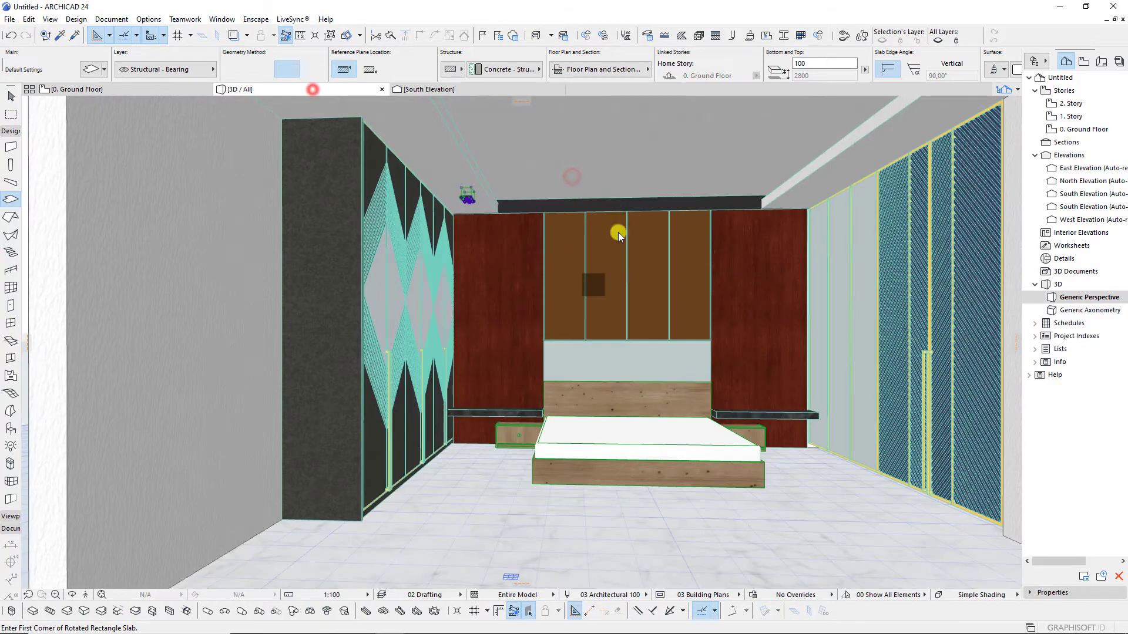
Copy the upper right-side lamp downward to form a further row toward the right wall.
{"action": "scroll", "coordinate": [666, 277], "scroll_direction": "down", "scroll_amount": 3}
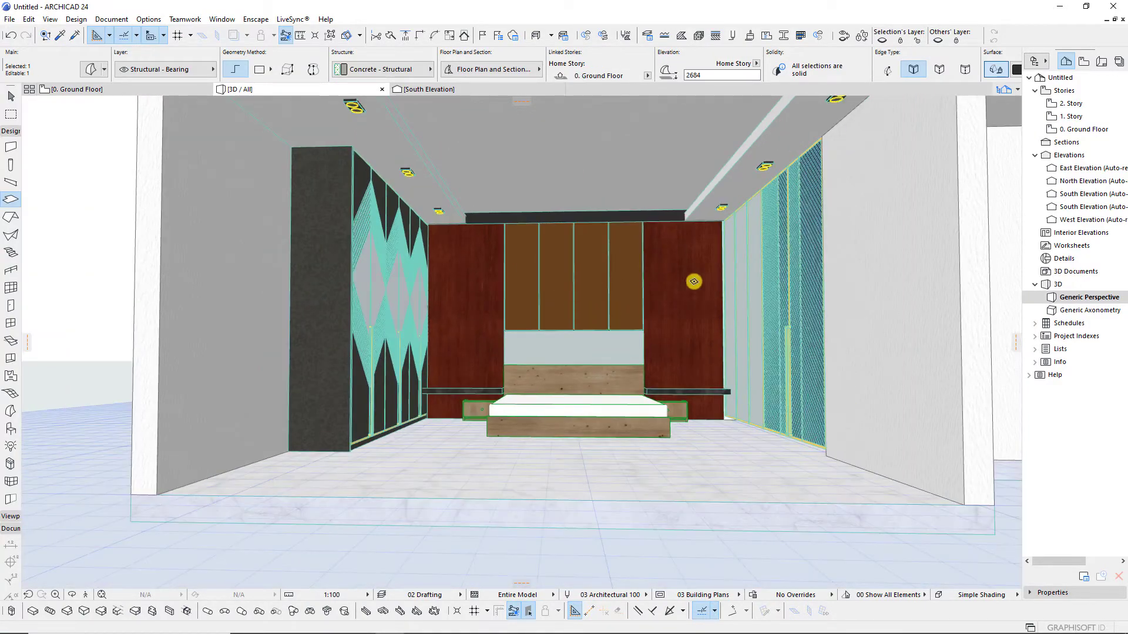
{"action": "scroll", "coordinate": [690, 234], "scroll_direction": "up", "scroll_amount": 4}
{"action": "scroll", "coordinate": [627, 292], "scroll_direction": "up", "scroll_amount": 1}
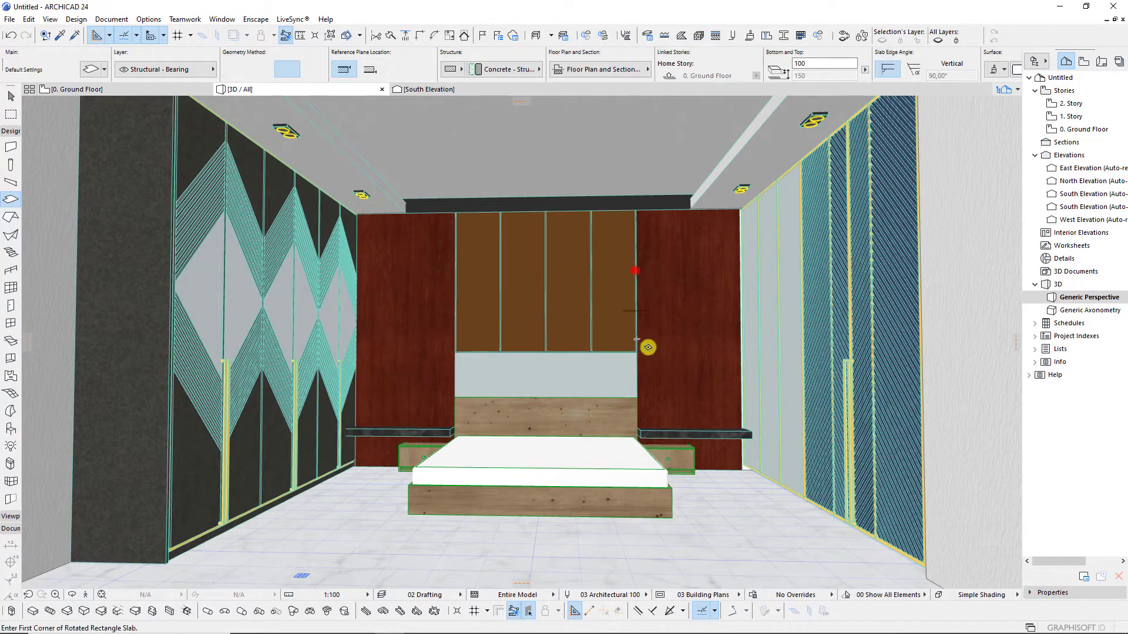
{"action": "key", "text": "F2"}
{"action": "scroll", "coordinate": [524, 282], "scroll_direction": "down", "scroll_amount": 3}
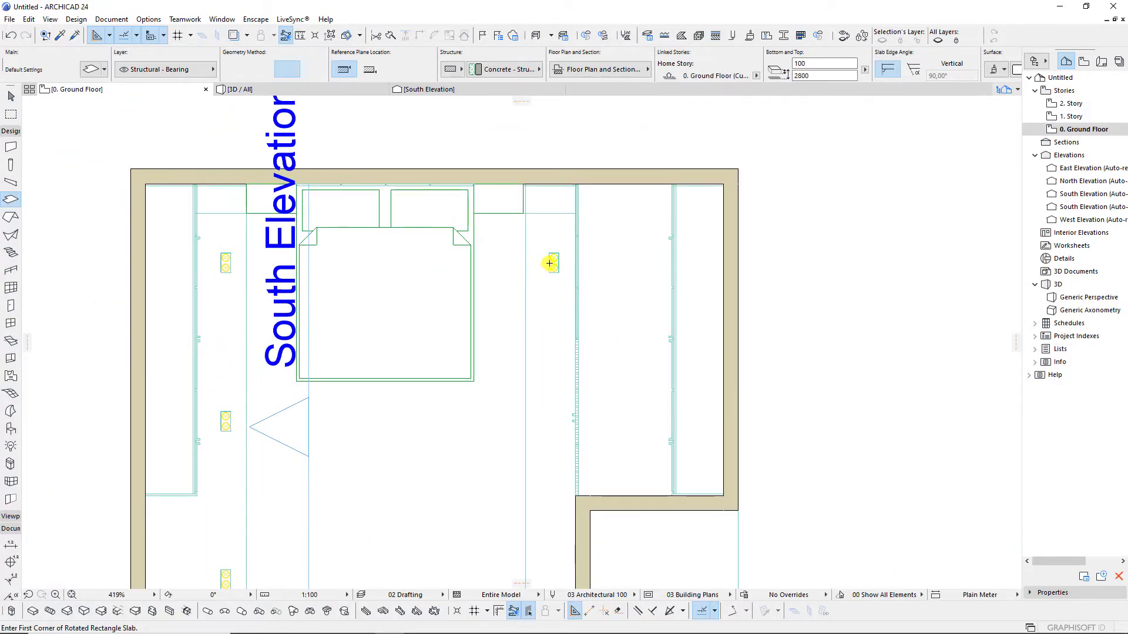
{"action": "left_click", "coordinate": [554, 260]}
{"action": "mouse_move", "coordinate": [554, 258]}
{"action": "left_mouse_down"}
{"action": "mouse_move", "coordinate": [646, 261]}
{"action": "mouse_move", "coordinate": [584, 392]}
{"action": "left_mouse_up"}
{"action": "left_click", "coordinate": [633, 256]}
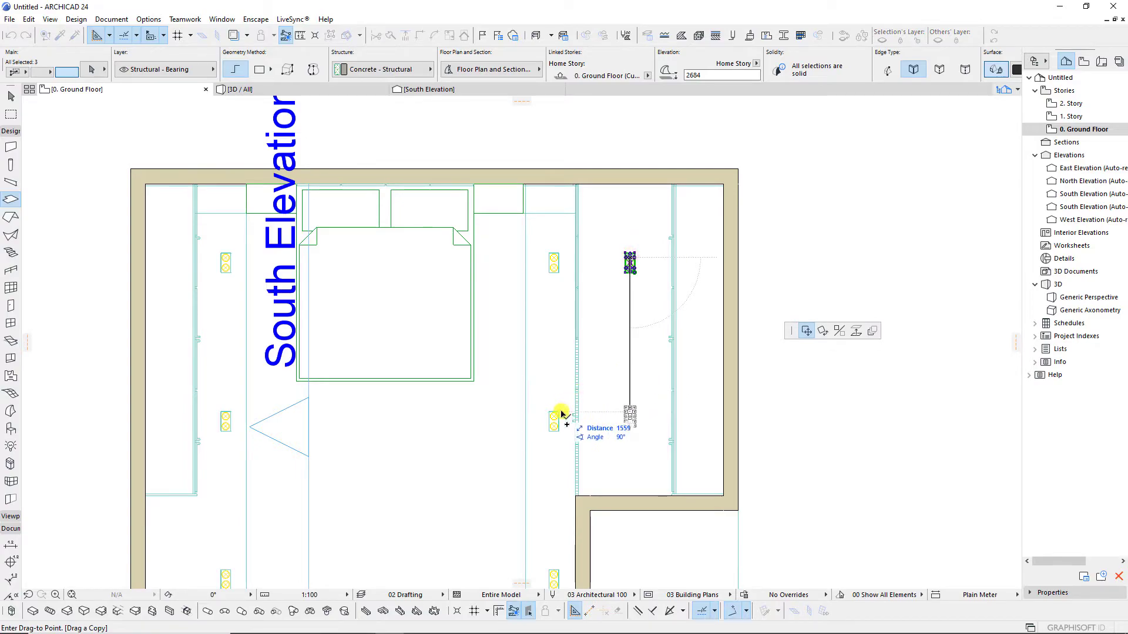
{"action": "left_click", "coordinate": [630, 414]}
{"action": "key", "text": "Escape"}
{"action": "scroll", "coordinate": [680, 272], "scroll_direction": "down", "scroll_amount": 3}
{"action": "scroll", "coordinate": [496, 319], "scroll_direction": "up", "scroll_amount": 1}
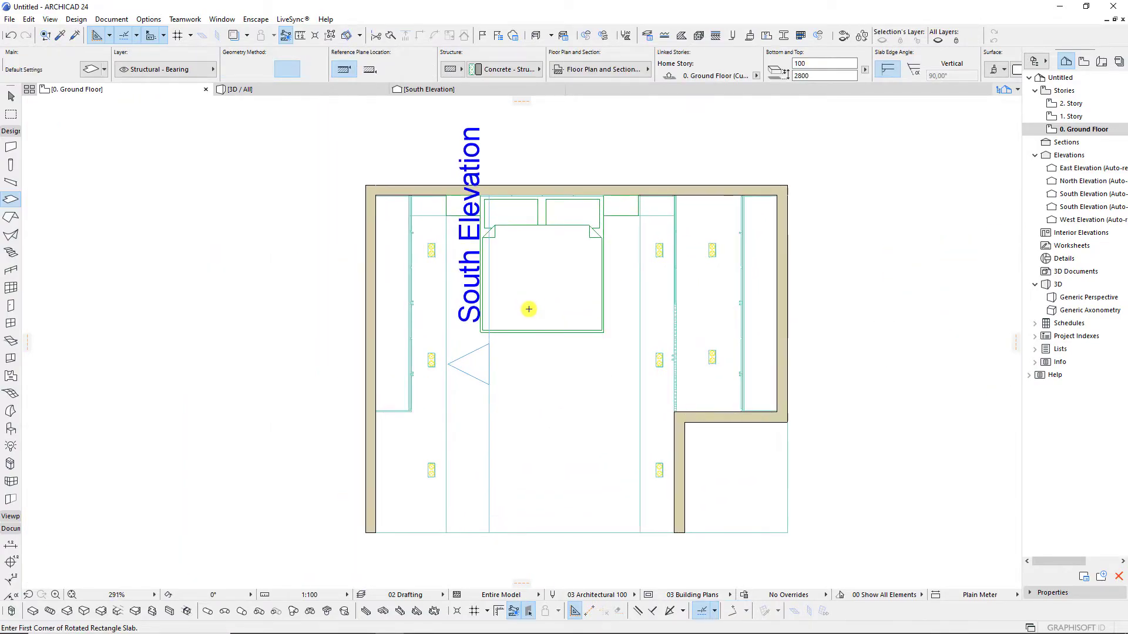
{"action": "scroll", "coordinate": [402, 246], "scroll_direction": "up", "scroll_amount": 3}
Place a Recessed Spot 24 lamp right of the headboard and a copy beside it.
{"action": "left_click", "coordinate": [410, 238], "text": "alt"}
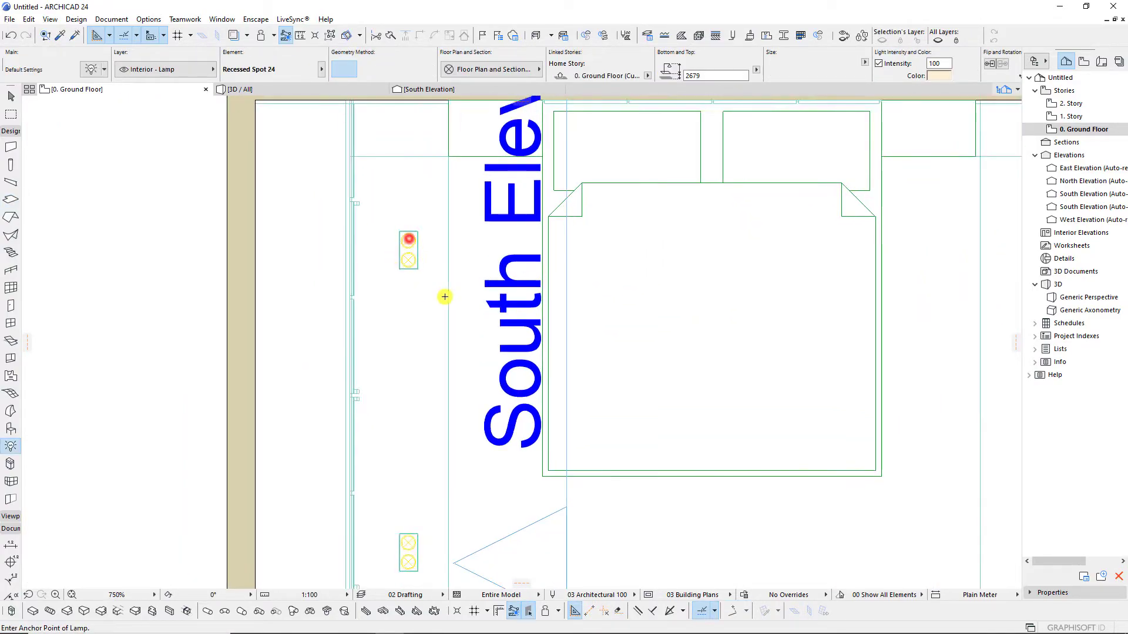
{"action": "scroll", "coordinate": [535, 284], "scroll_direction": "down", "scroll_amount": 1}
{"action": "scroll", "coordinate": [742, 187], "scroll_direction": "up", "scroll_amount": 3}
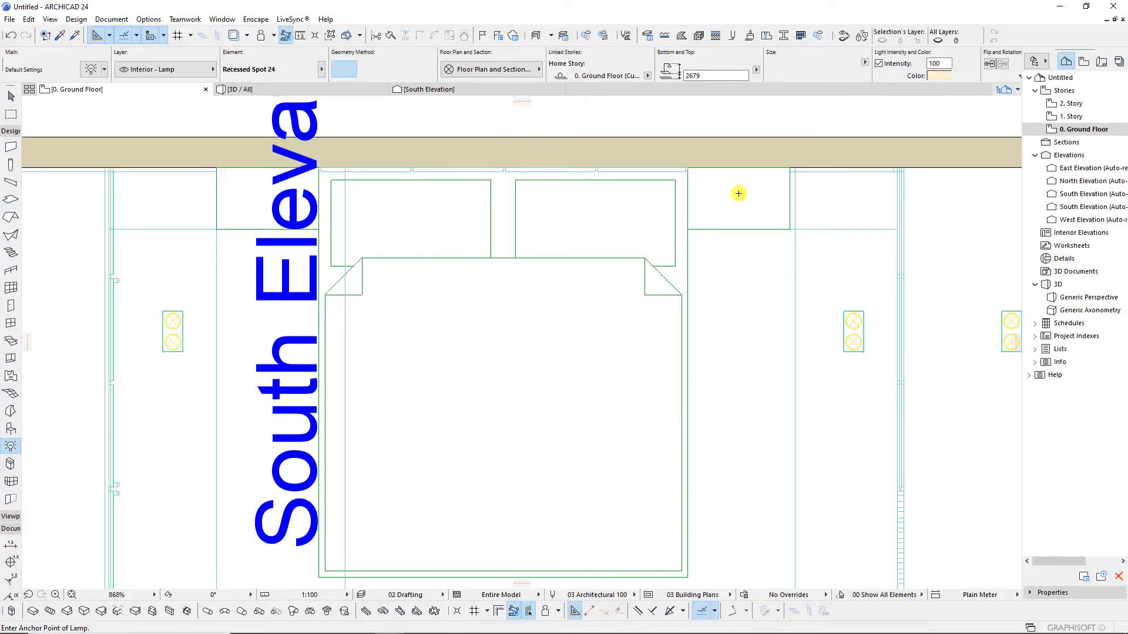
{"action": "left_click", "coordinate": [853, 322], "text": "shift"}
{"action": "left_click", "coordinate": [777, 321]}
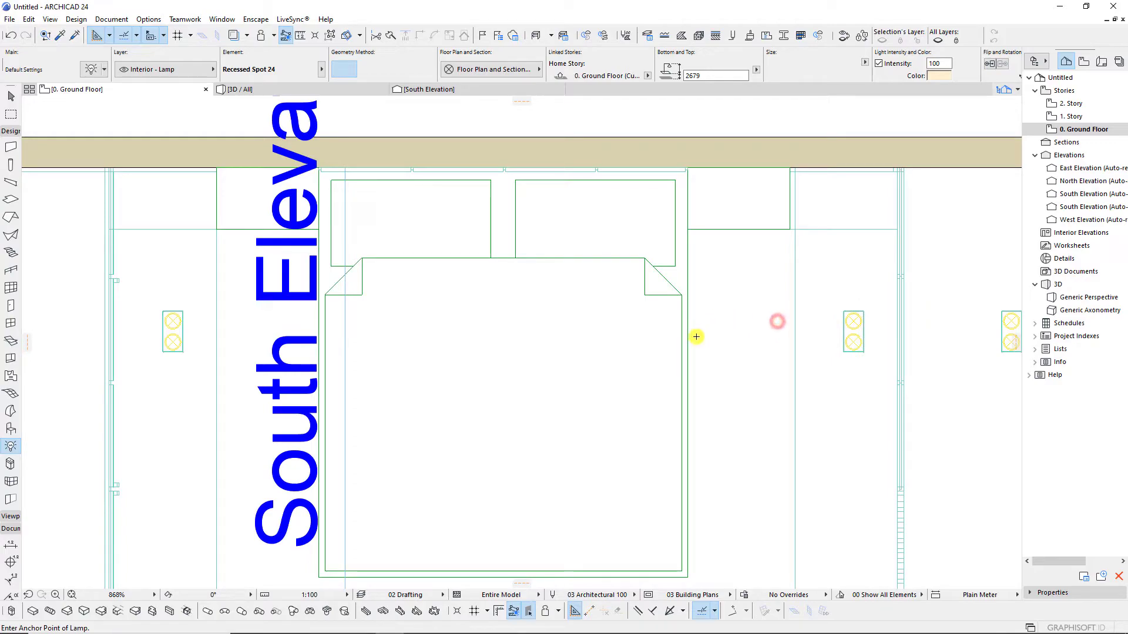
{"action": "left_click", "coordinate": [736, 197]}
{"action": "left_click", "coordinate": [723, 196]}
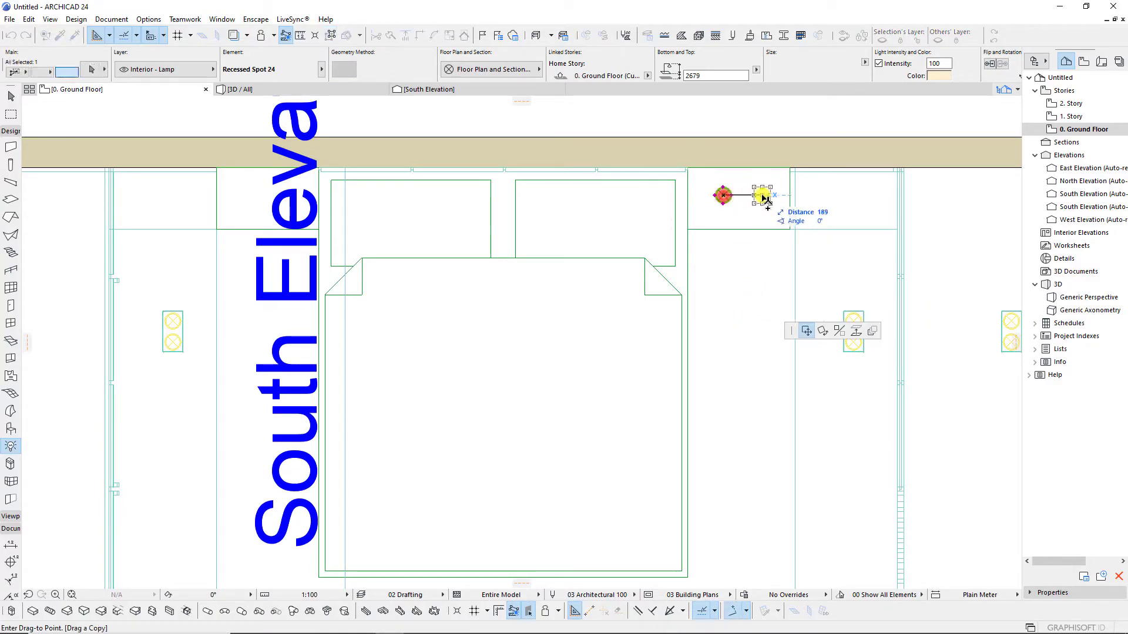
{"action": "left_click", "coordinate": [763, 198]}
In 3D, move the lamp pair down the wall to elevation 753 above the bedside table.
{"action": "left_click", "coordinate": [326, 91]}
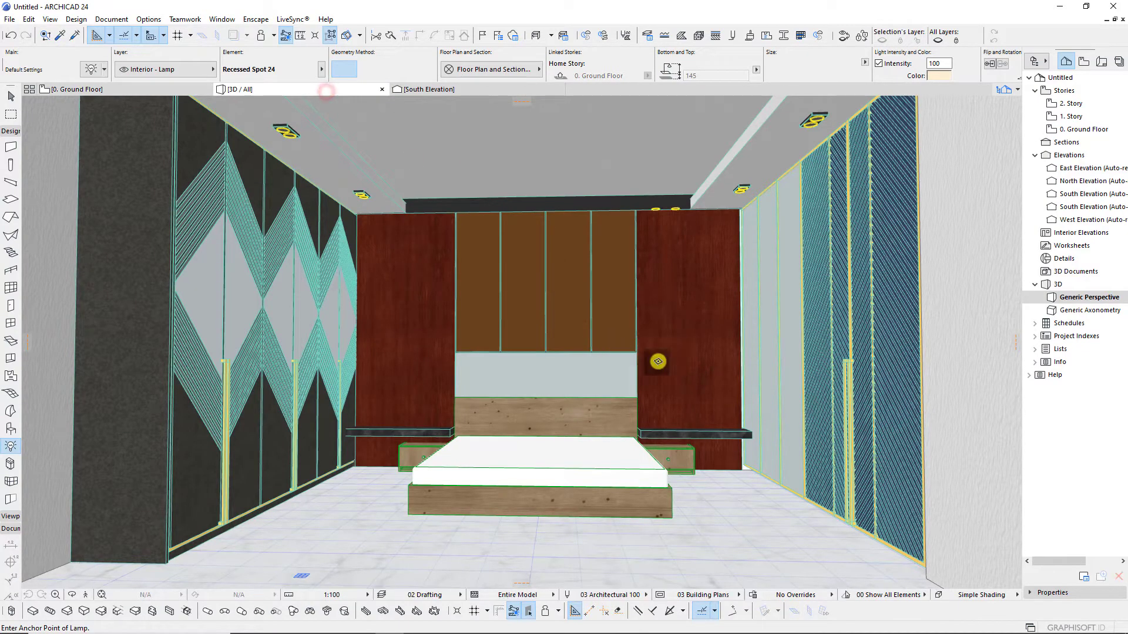
{"action": "scroll", "coordinate": [655, 297], "scroll_direction": "up", "scroll_amount": 2}
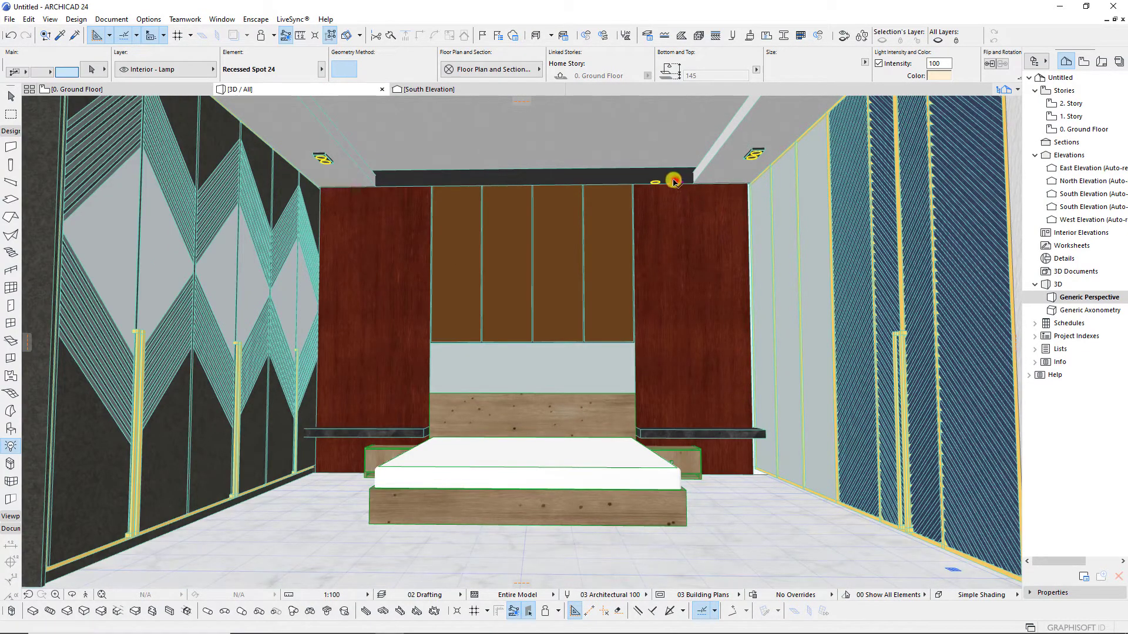
{"action": "left_click", "coordinate": [674, 182]}
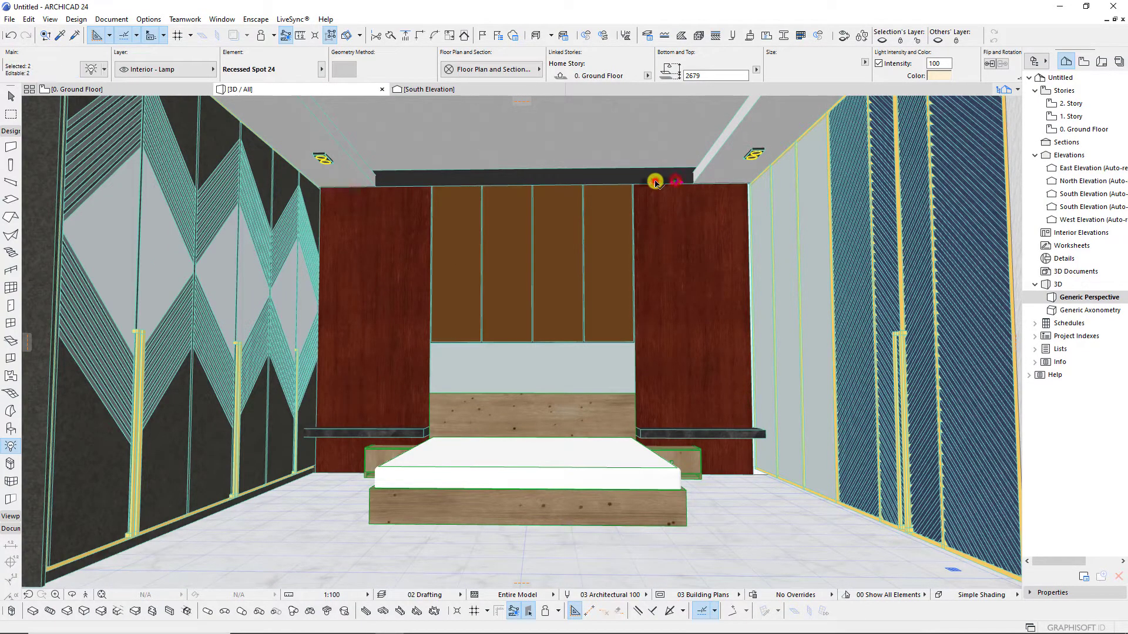
{"action": "left_click", "coordinate": [680, 397]}
{"action": "scroll", "coordinate": [679, 399], "scroll_direction": "up", "scroll_amount": 2}
{"action": "scroll", "coordinate": [678, 399], "scroll_direction": "up", "scroll_amount": 2}
Set the two bedside Recessed Spot 24 lamps' Lamp Geometry dimensions to 50 × 50.
{"action": "key", "text": "ctrl+t"}
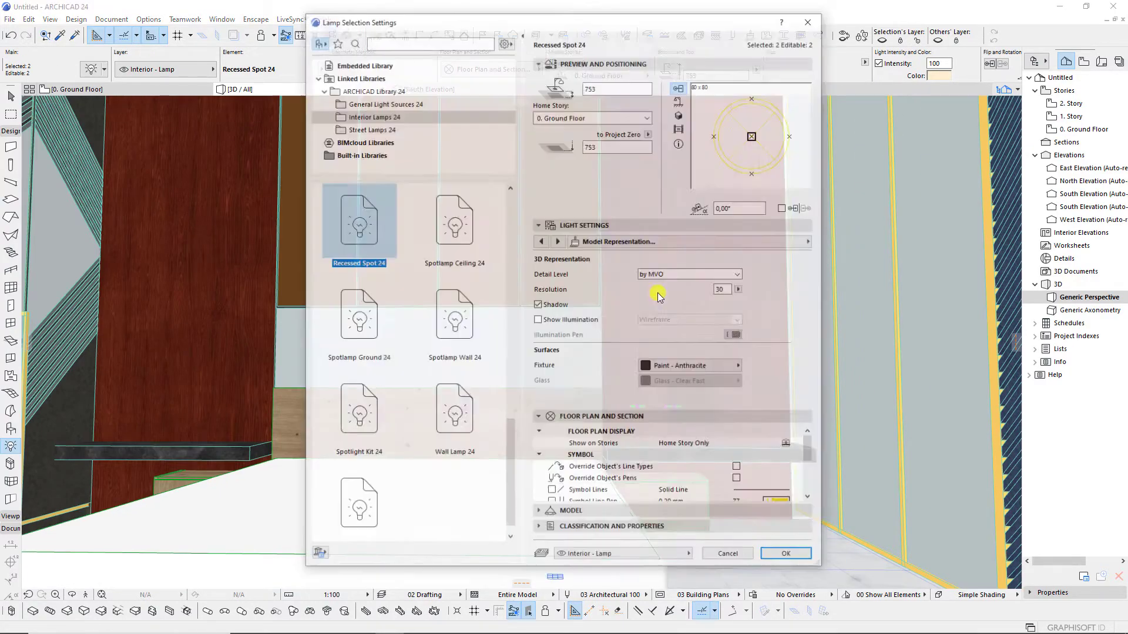
{"action": "left_click", "coordinate": [557, 241]}
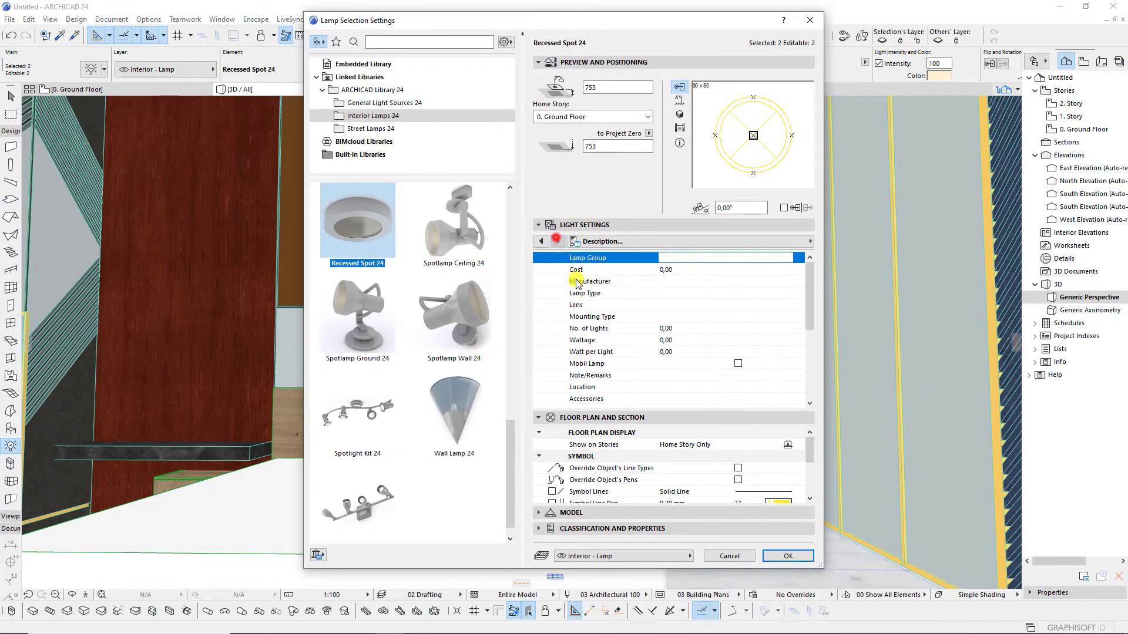
{"action": "left_click", "coordinate": [544, 242]}
{"action": "left_click", "coordinate": [541, 242]}
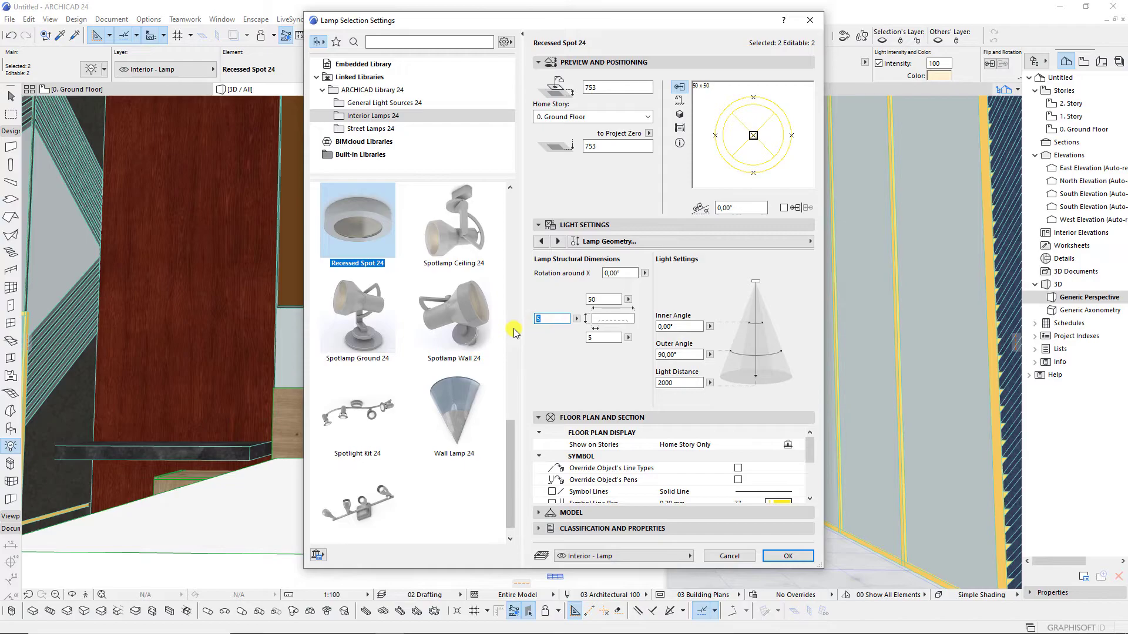
{"action": "key", "text": "Return"}
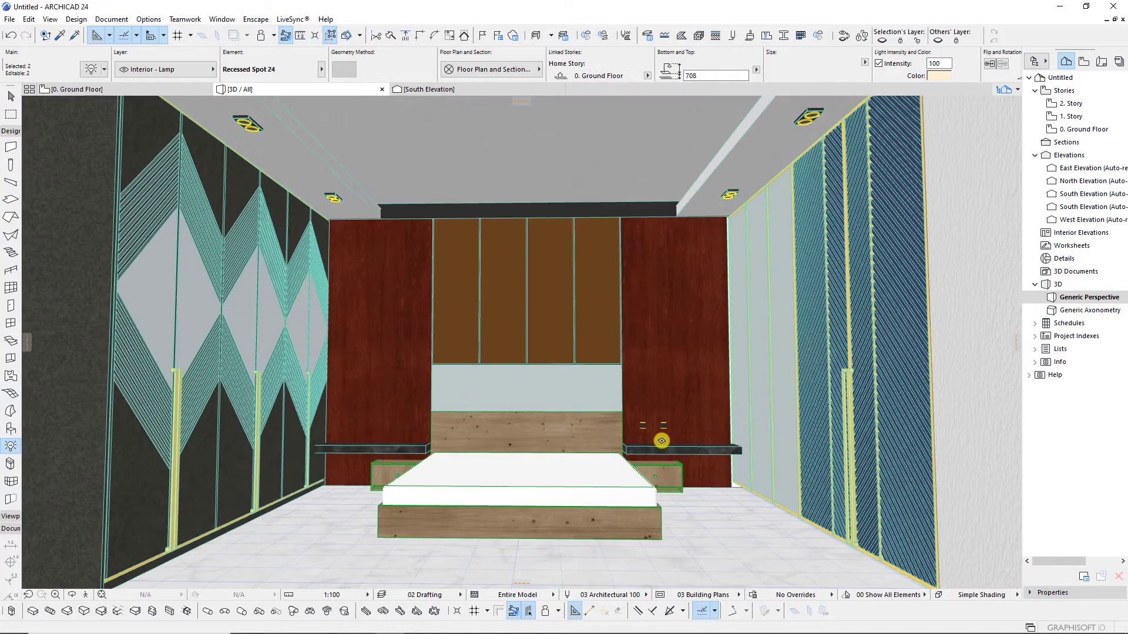
Lift the two bedside wall lamps to elevation 966 in 3D.
{"action": "scroll", "coordinate": [647, 432], "scroll_direction": "up", "scroll_amount": 1}
{"action": "scroll", "coordinate": [646, 432], "scroll_direction": "up", "scroll_amount": 1}
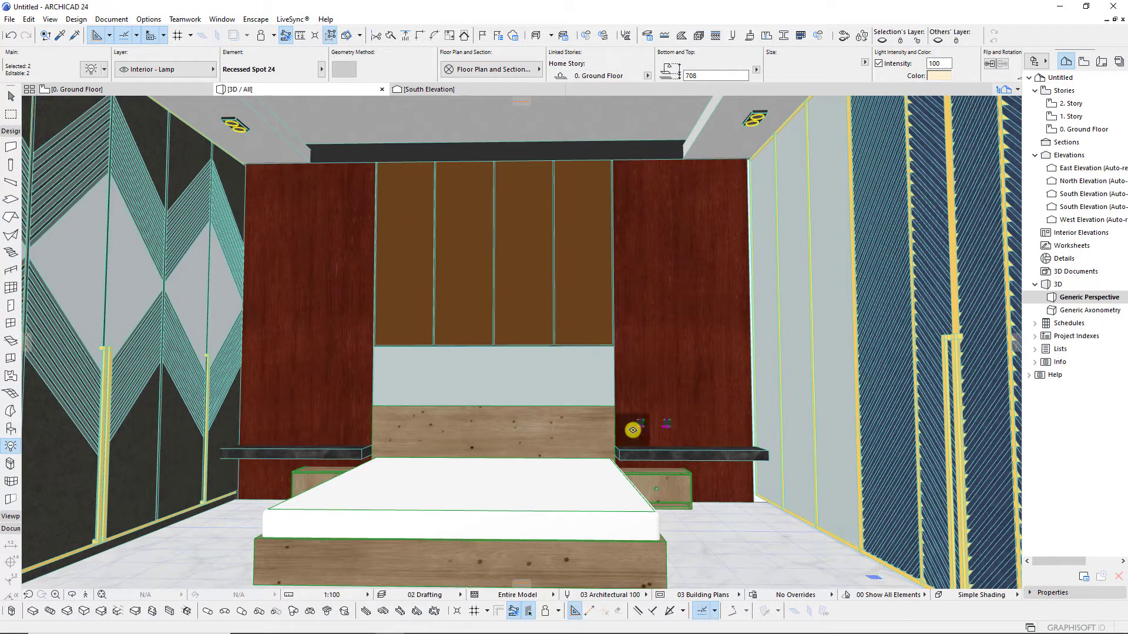
{"action": "scroll", "coordinate": [625, 425], "scroll_direction": "up", "scroll_amount": 2}
{"action": "scroll", "coordinate": [629, 478], "scroll_direction": "up", "scroll_amount": 2}
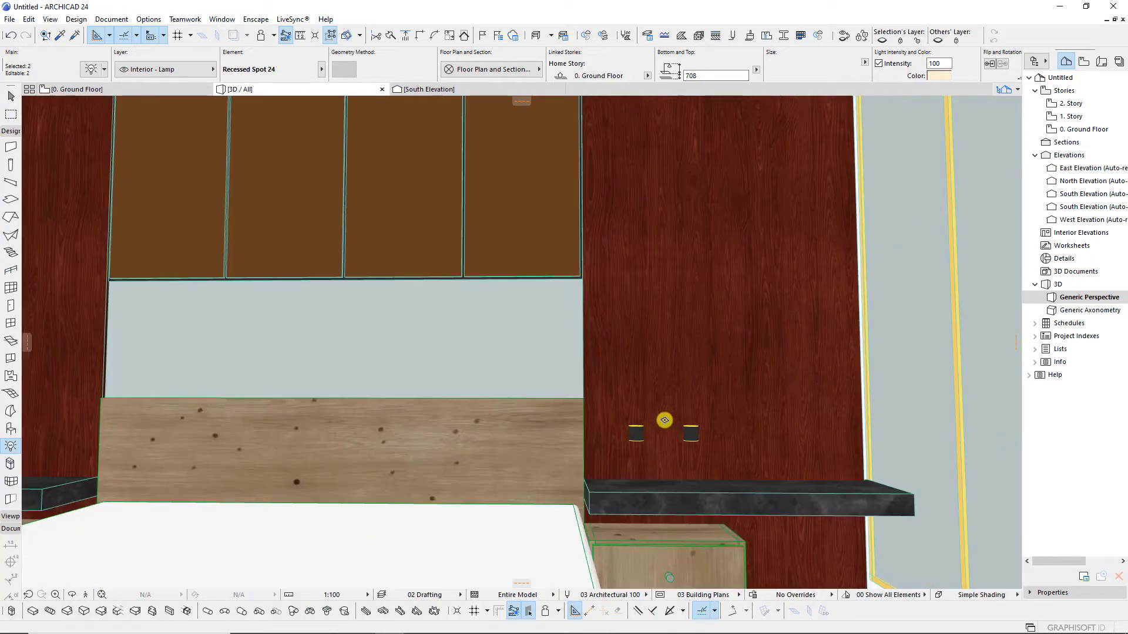
{"action": "scroll", "coordinate": [659, 561], "scroll_direction": "up", "scroll_amount": 2}
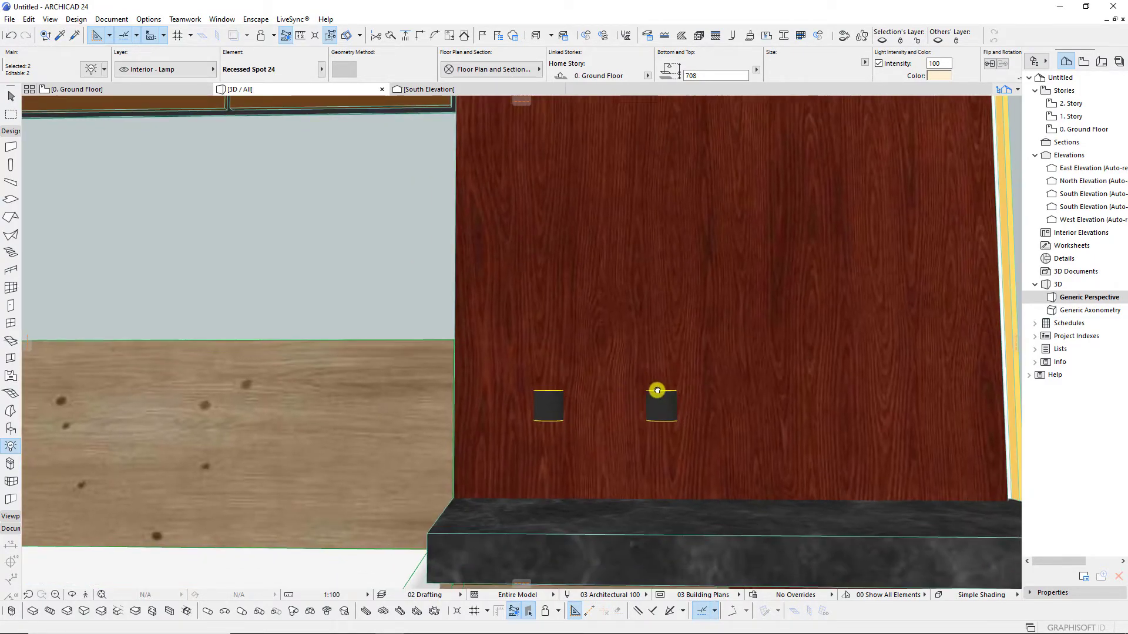
{"action": "left_click", "coordinate": [658, 393]}
{"action": "left_click", "coordinate": [668, 262]}
{"action": "scroll", "coordinate": [681, 446], "scroll_direction": "down", "scroll_amount": 1}
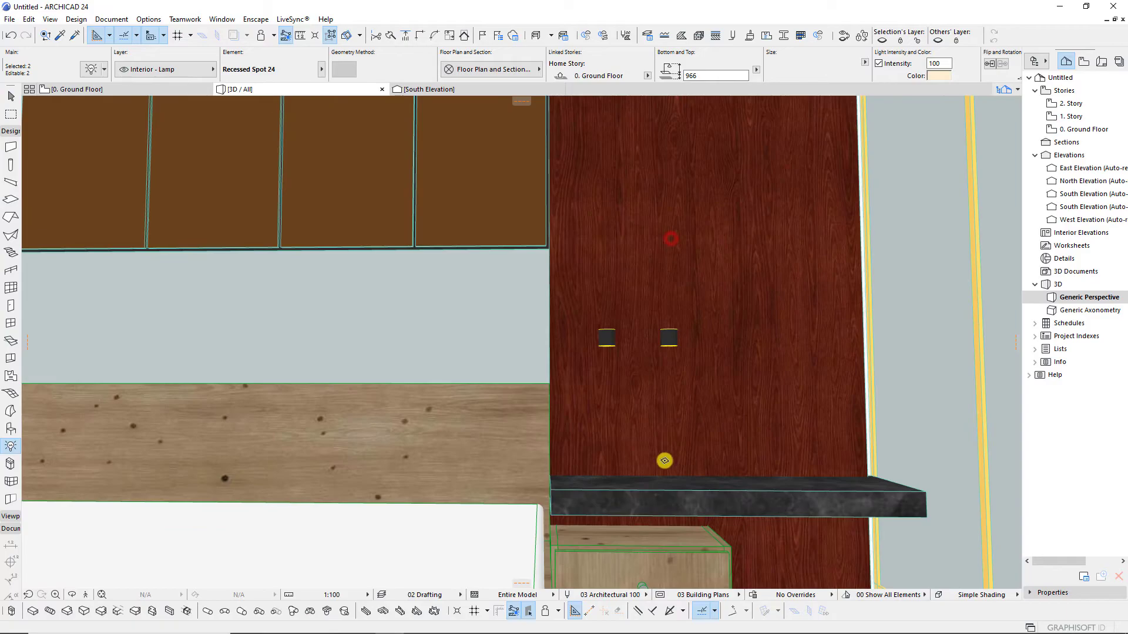
{"action": "scroll", "coordinate": [661, 467], "scroll_direction": "down", "scroll_amount": 2}
{"action": "scroll", "coordinate": [665, 446], "scroll_direction": "up", "scroll_amount": 1}
{"action": "scroll", "coordinate": [665, 439], "scroll_direction": "up", "scroll_amount": 1}
{"action": "scroll", "coordinate": [665, 439], "scroll_direction": "up", "scroll_amount": 2}
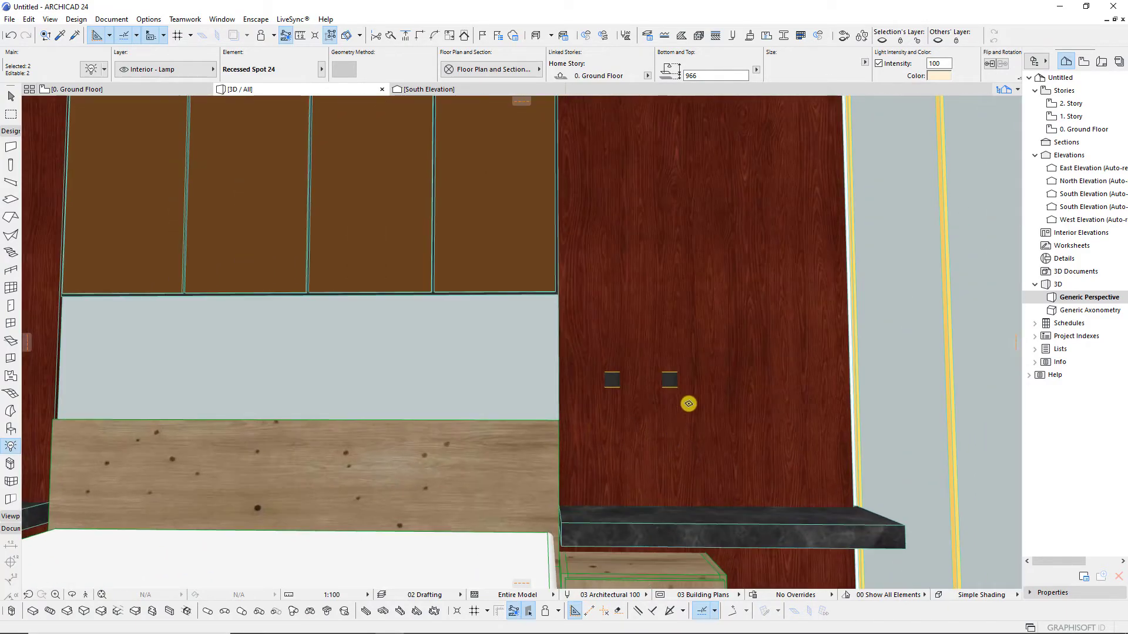
Enlarge the bedside lamps to 70 × 70 in Lamp Selection Settings.
{"action": "key", "text": "ctrl+t"}
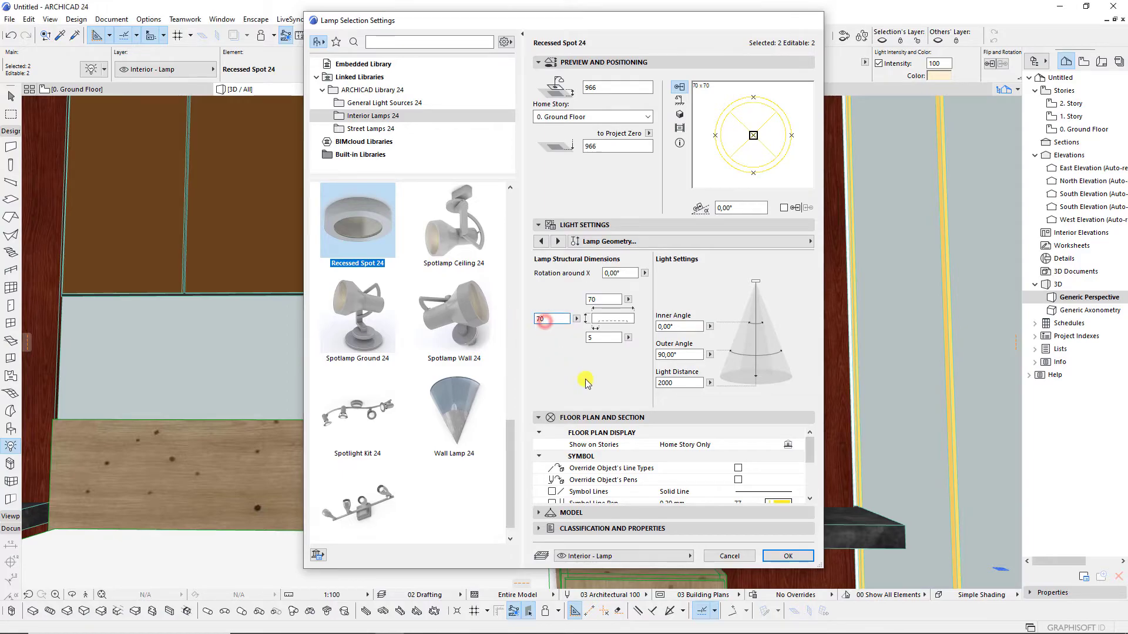
{"action": "key", "text": "Return"}
{"action": "scroll", "coordinate": [676, 426], "scroll_direction": "down", "scroll_amount": 2}
Back on the ground floor plan, deselect the two lamps and choose the Object tool.
{"action": "key", "text": "F2"}
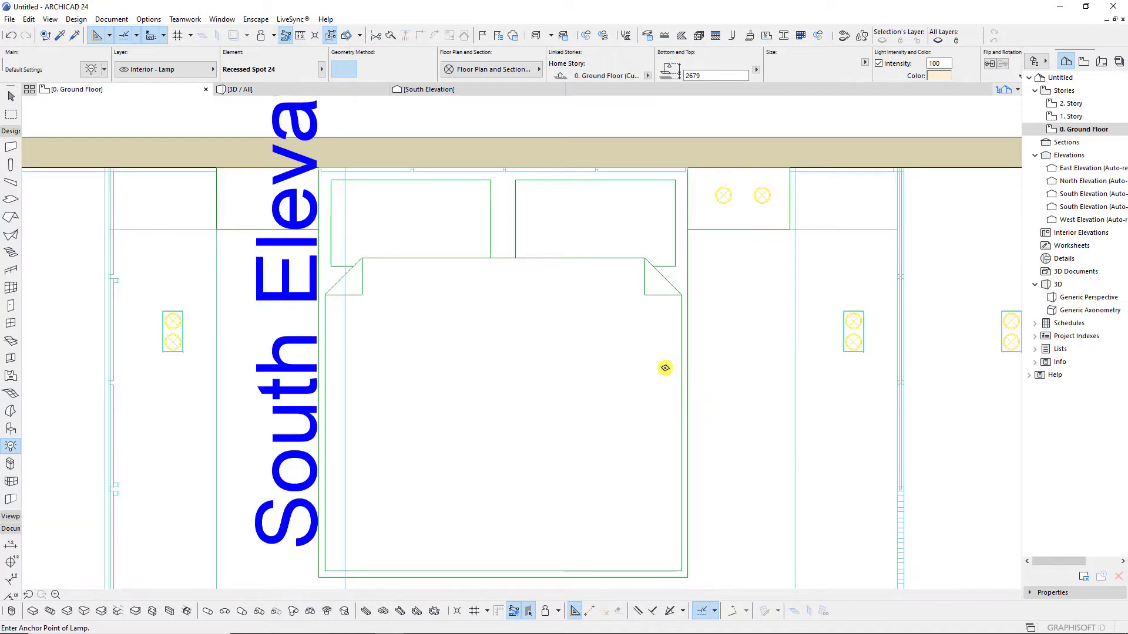
{"action": "scroll", "coordinate": [780, 227], "scroll_direction": "up", "scroll_amount": 3}
{"action": "scroll", "coordinate": [578, 279], "scroll_direction": "down", "scroll_amount": 4}
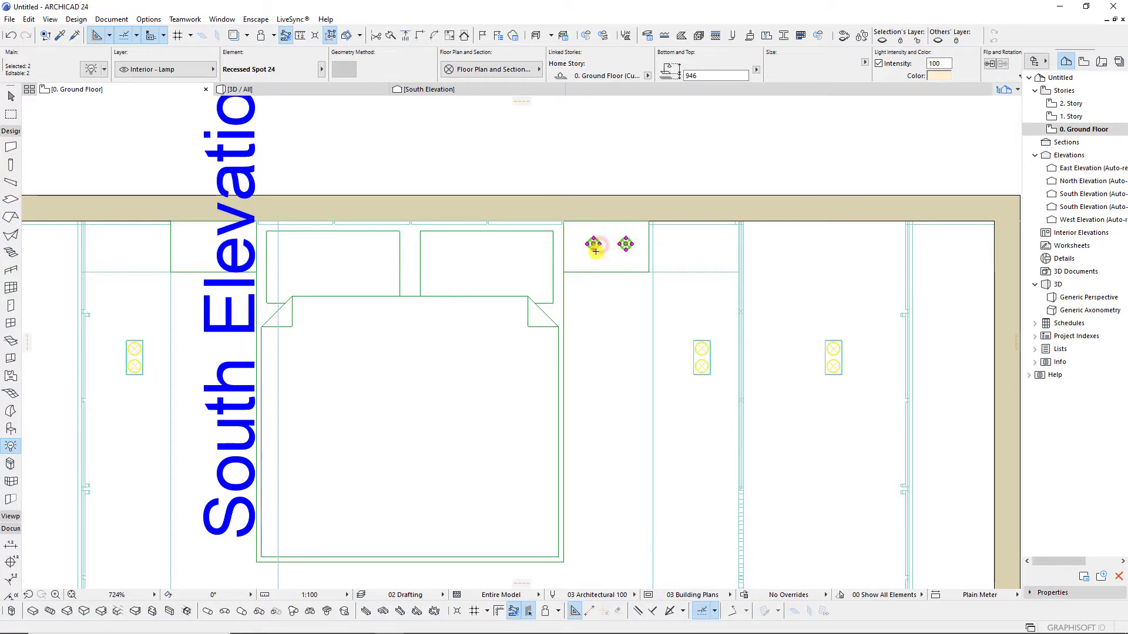
{"action": "left_click", "coordinate": [607, 282]}
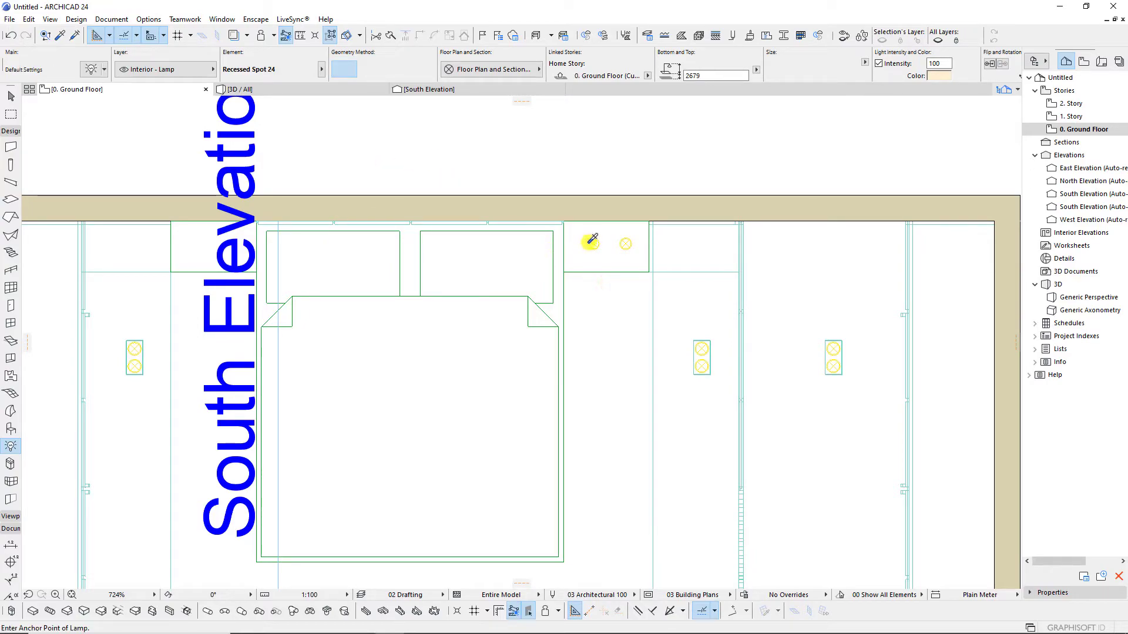
{"action": "scroll", "coordinate": [651, 236], "scroll_direction": "up", "scroll_amount": 3}
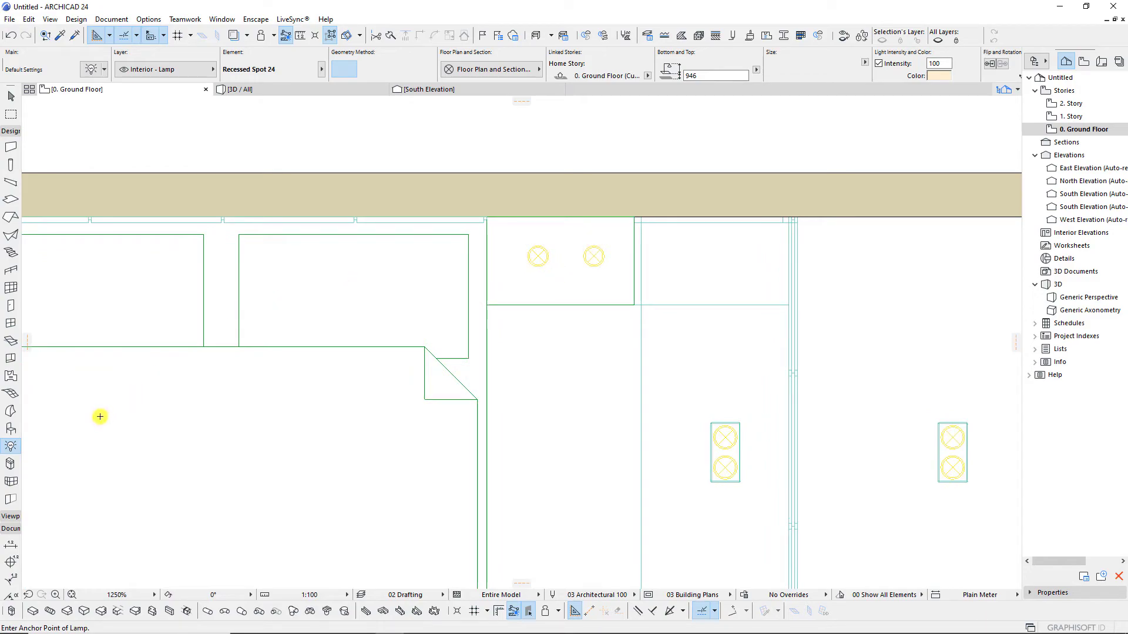
{"action": "left_click", "coordinate": [12, 430]}
Choose Cylinder 24 from the Basic Shapes library as the object to place.
{"action": "key", "text": "ctrl+t"}
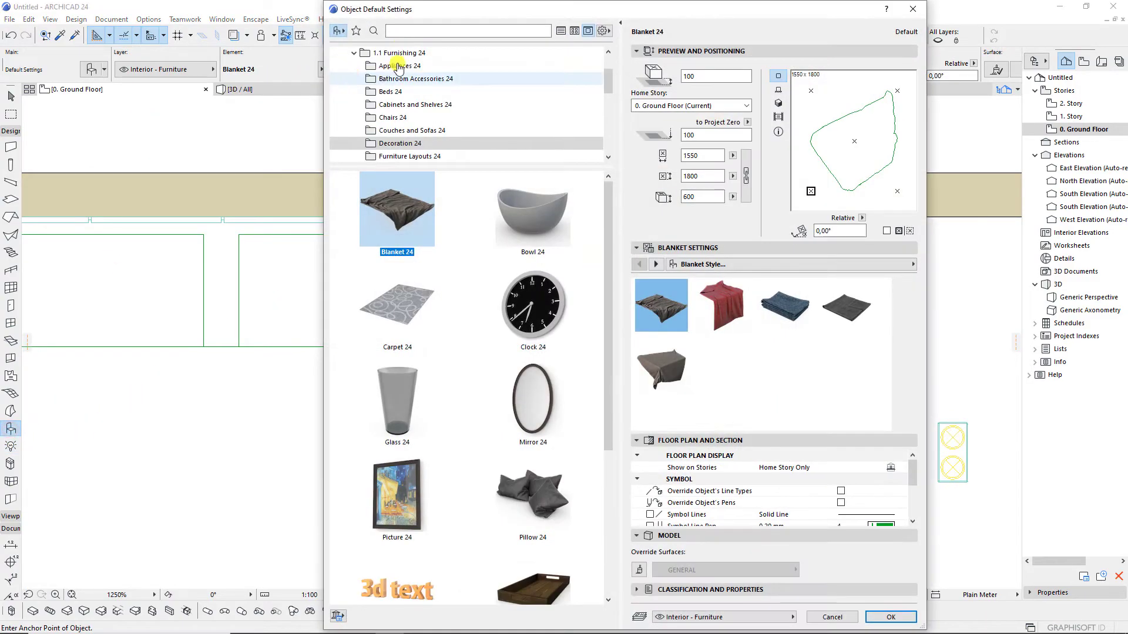
{"action": "left_click", "coordinate": [408, 32]}
{"action": "type", "text": "cub"}
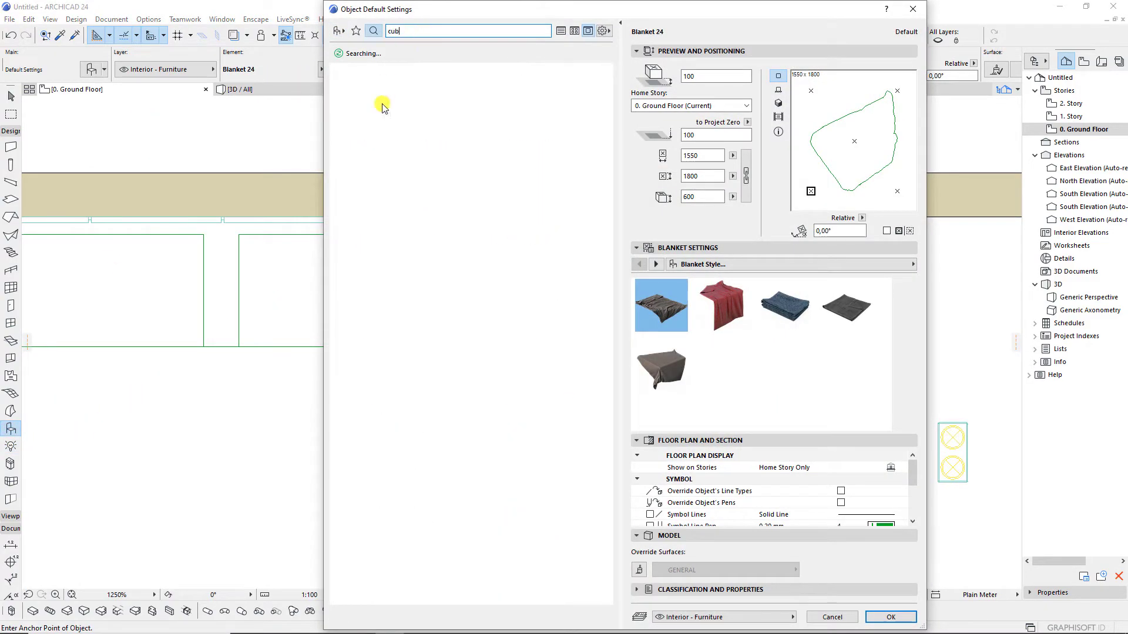
{"action": "left_click", "coordinate": [404, 113]}
{"action": "left_click", "coordinate": [336, 33]}
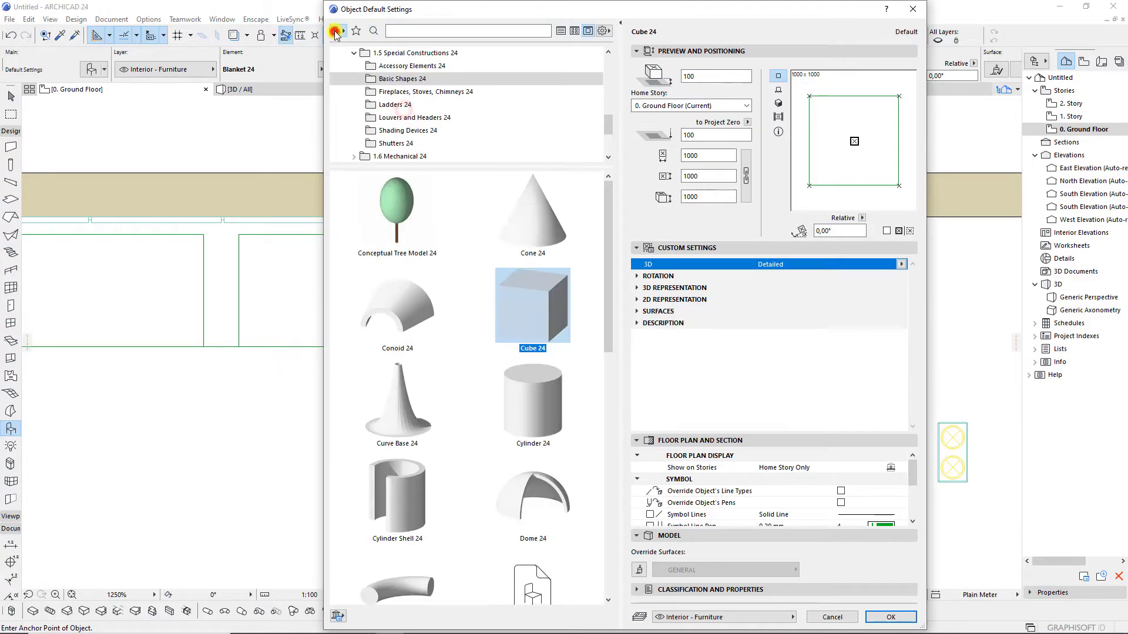
{"action": "scroll", "coordinate": [461, 367], "scroll_direction": "down", "scroll_amount": 3}
{"action": "left_click", "coordinate": [536, 277]}
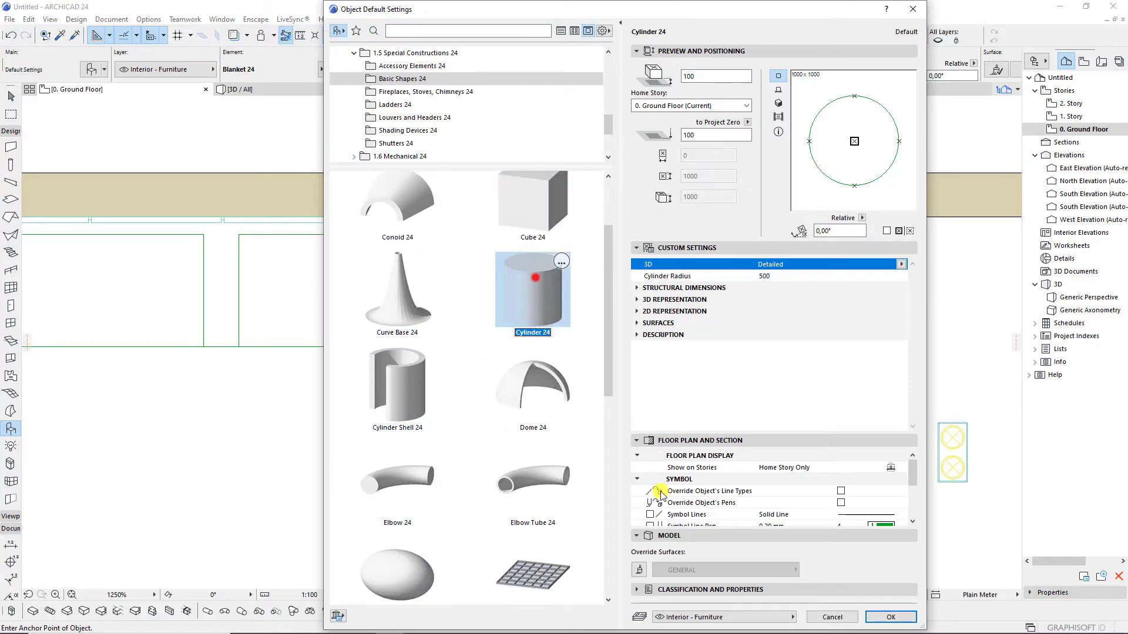
{"action": "left_click", "coordinate": [892, 617]}
Place a cylinder centred on the right lamp circle and shrink its radius to 7.
{"action": "left_click", "coordinate": [594, 256]}
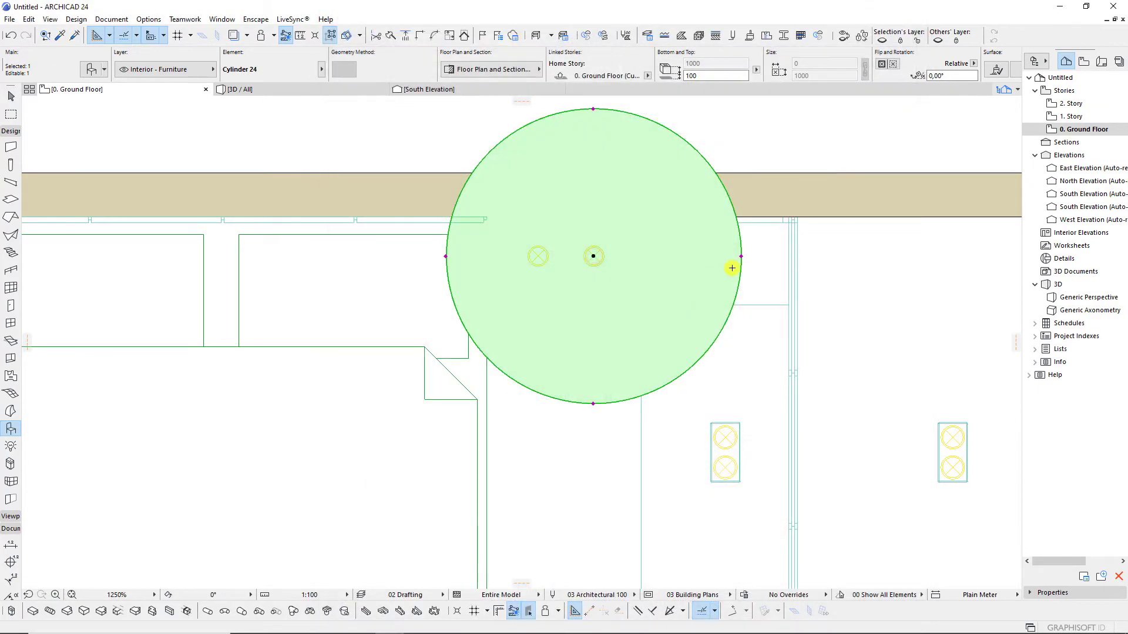
{"action": "left_click", "coordinate": [741, 257]}
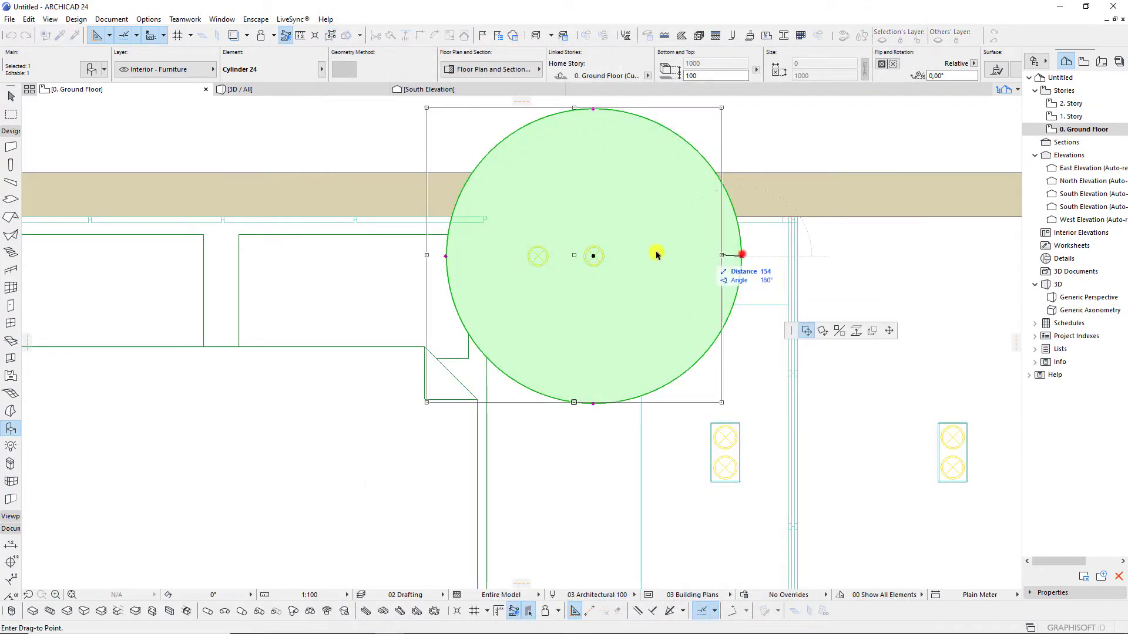
{"action": "left_click", "coordinate": [888, 331]}
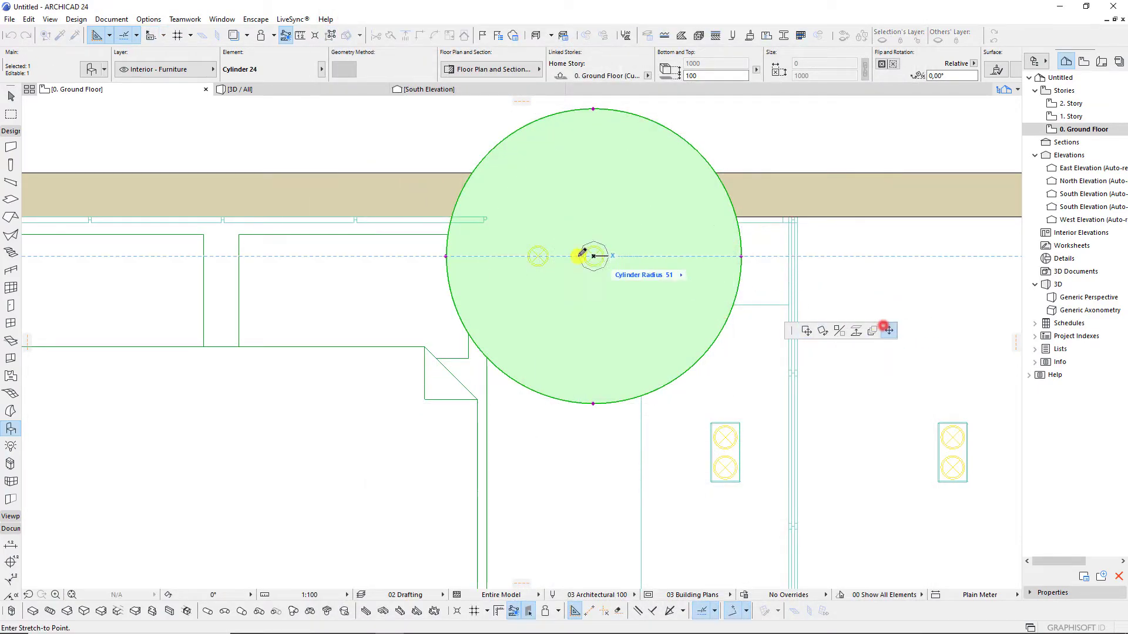
{"action": "scroll", "coordinate": [602, 254], "scroll_direction": "up", "scroll_amount": 3}
{"action": "scroll", "coordinate": [622, 255], "scroll_direction": "up", "scroll_amount": 3}
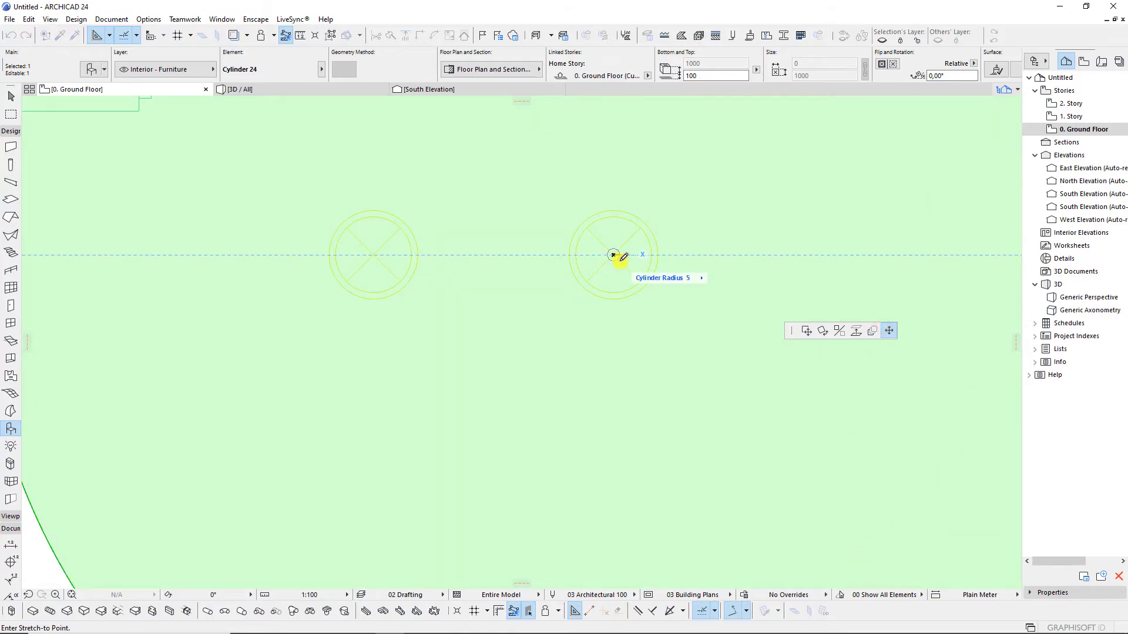
{"action": "left_click", "coordinate": [613, 255]}
Move the small cylinder midway between the two lamp circles and check its settings.
{"action": "left_click", "coordinate": [613, 255]}
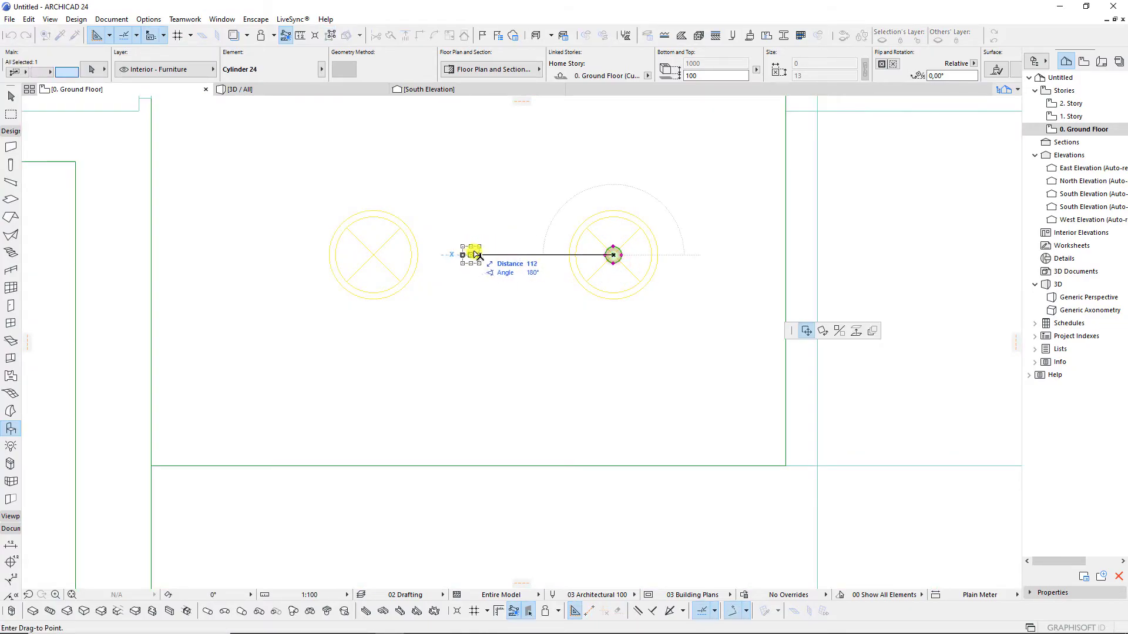
{"action": "left_click", "coordinate": [501, 255]}
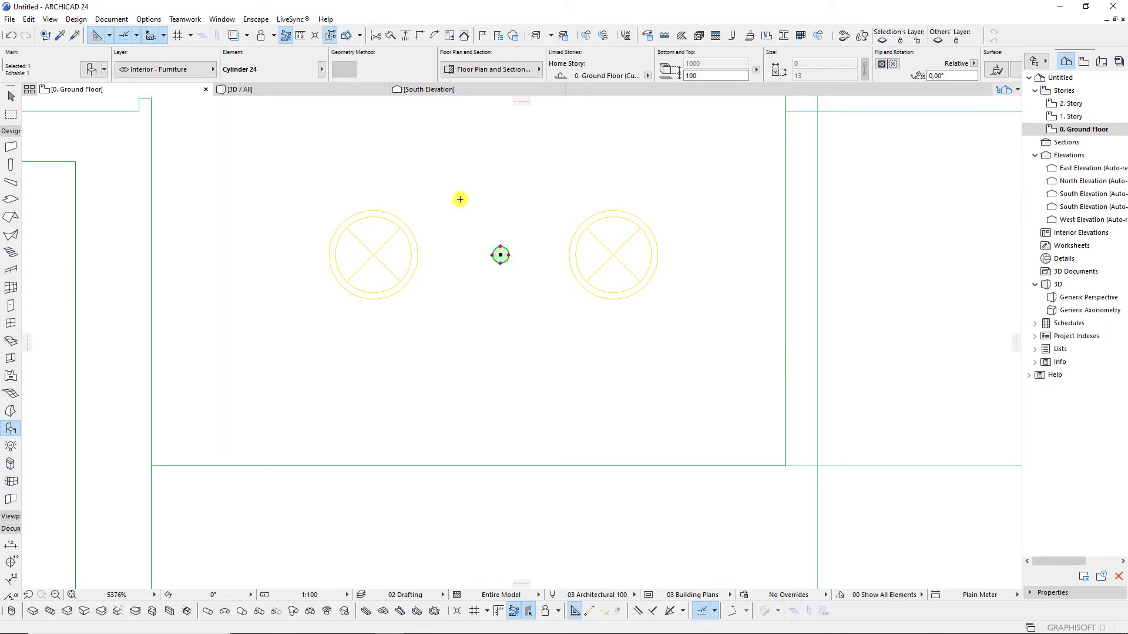
{"action": "key", "text": "ctrl+t"}
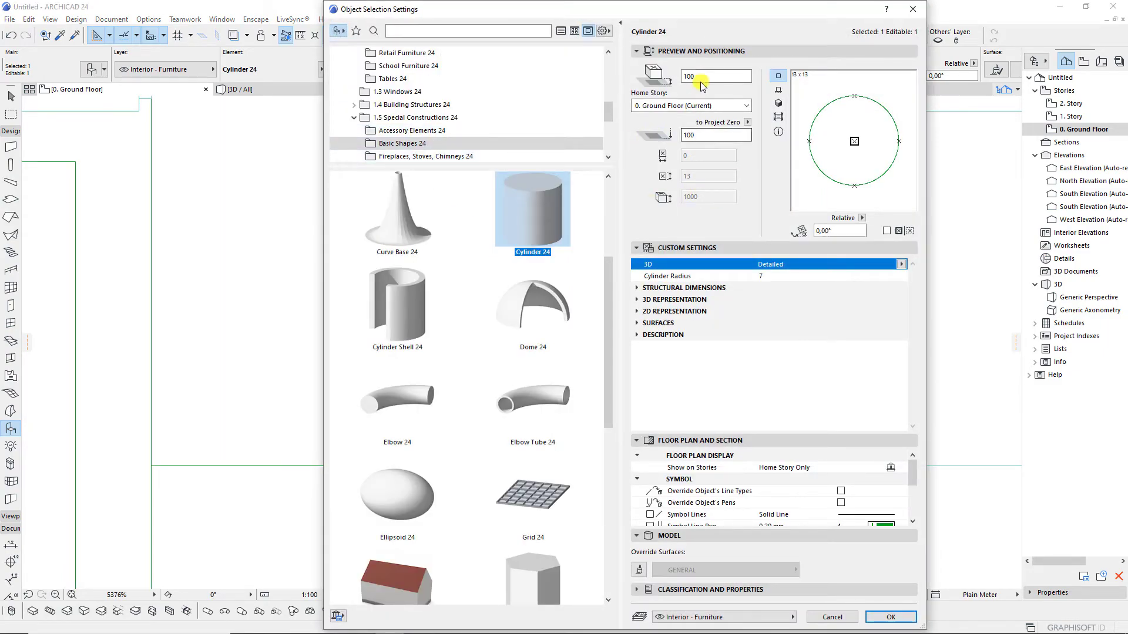
{"action": "key", "text": "Return"}
In 3D, raise the cylinder's base to 1016 and stretch its top to the ceiling.
{"action": "left_click", "coordinate": [288, 91]}
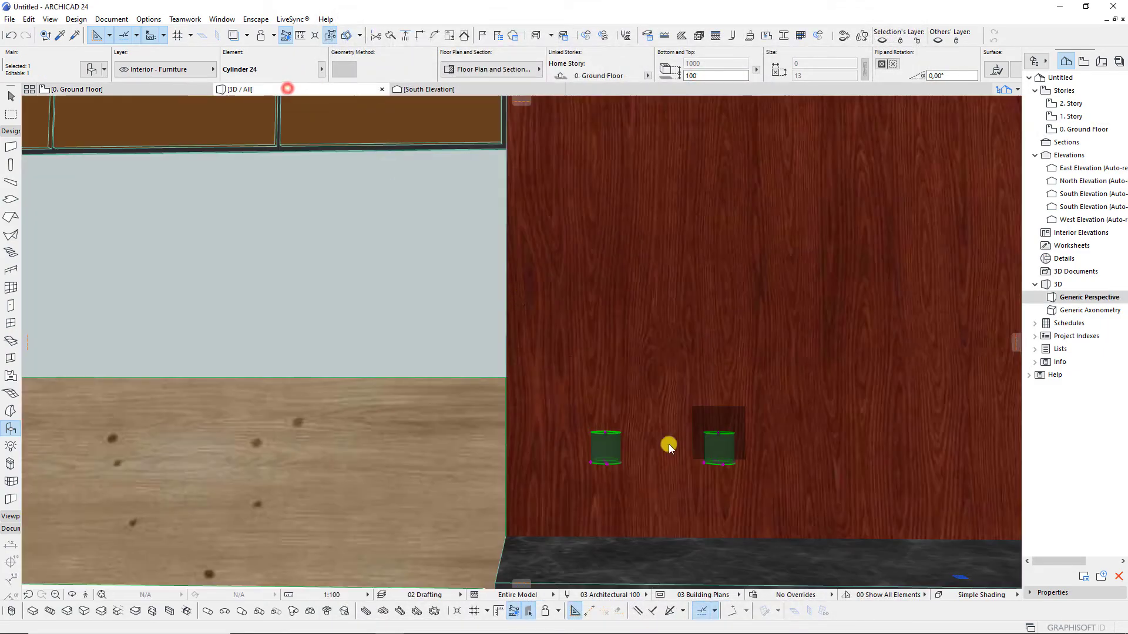
{"action": "left_click", "coordinate": [676, 389]}
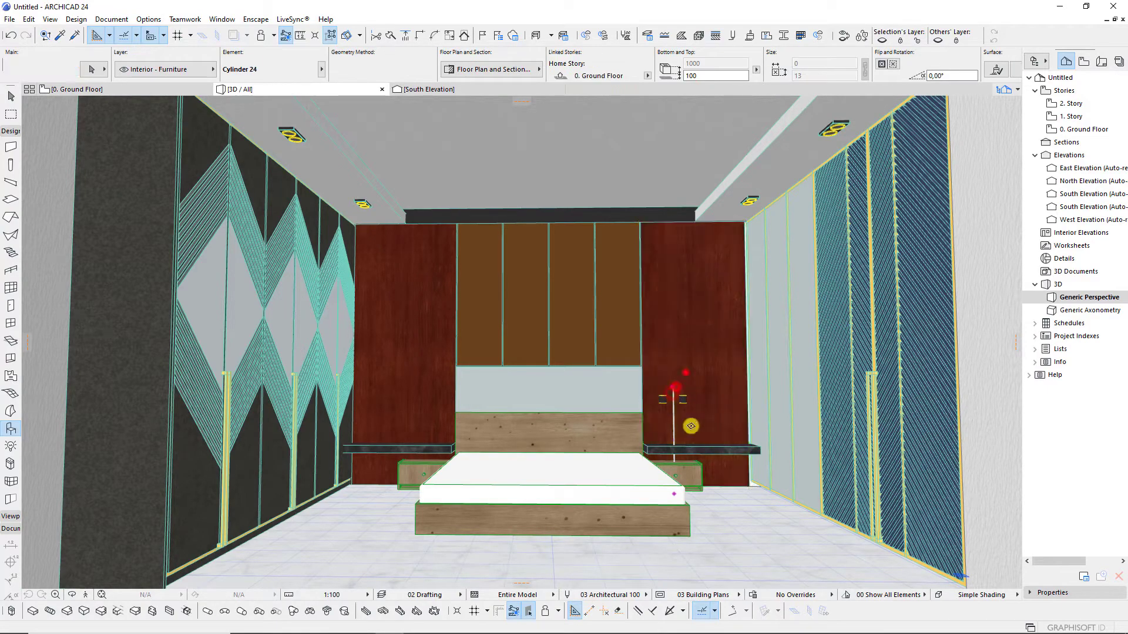
{"action": "left_click", "coordinate": [674, 492]}
{"action": "left_click", "coordinate": [674, 396]}
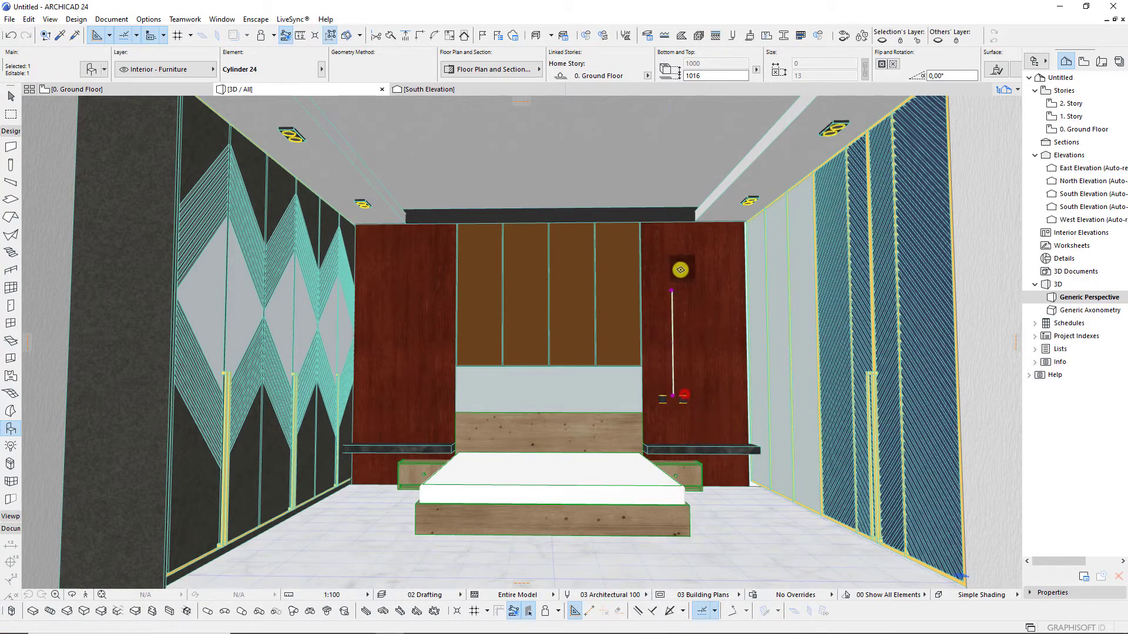
{"action": "left_click", "coordinate": [672, 289]}
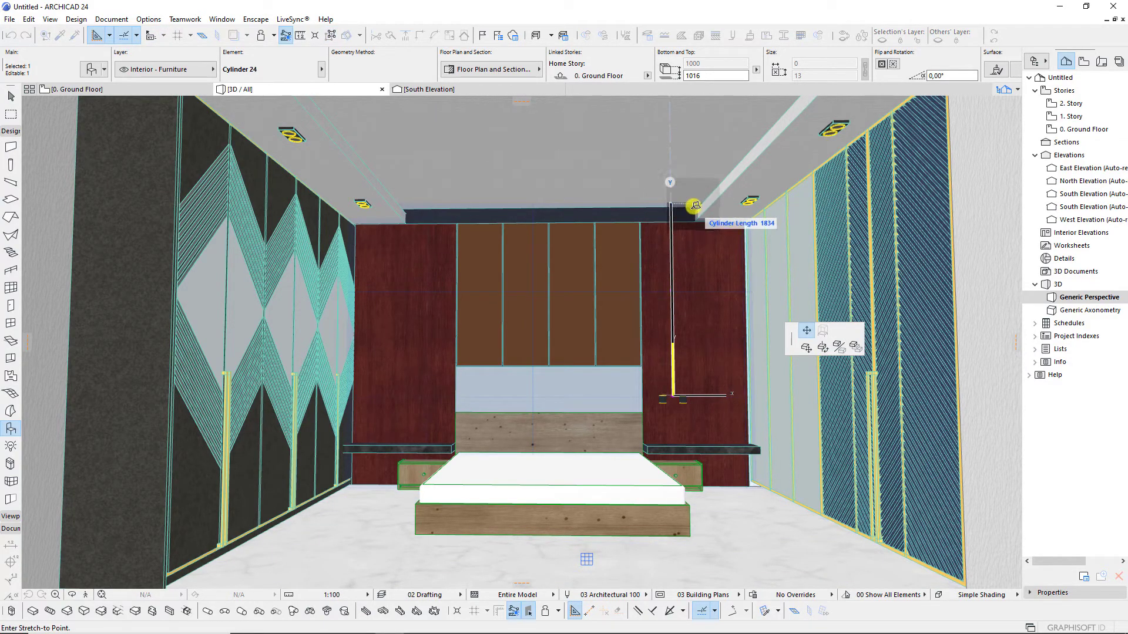
{"action": "scroll", "coordinate": [576, 361], "scroll_direction": "down", "scroll_amount": 3}
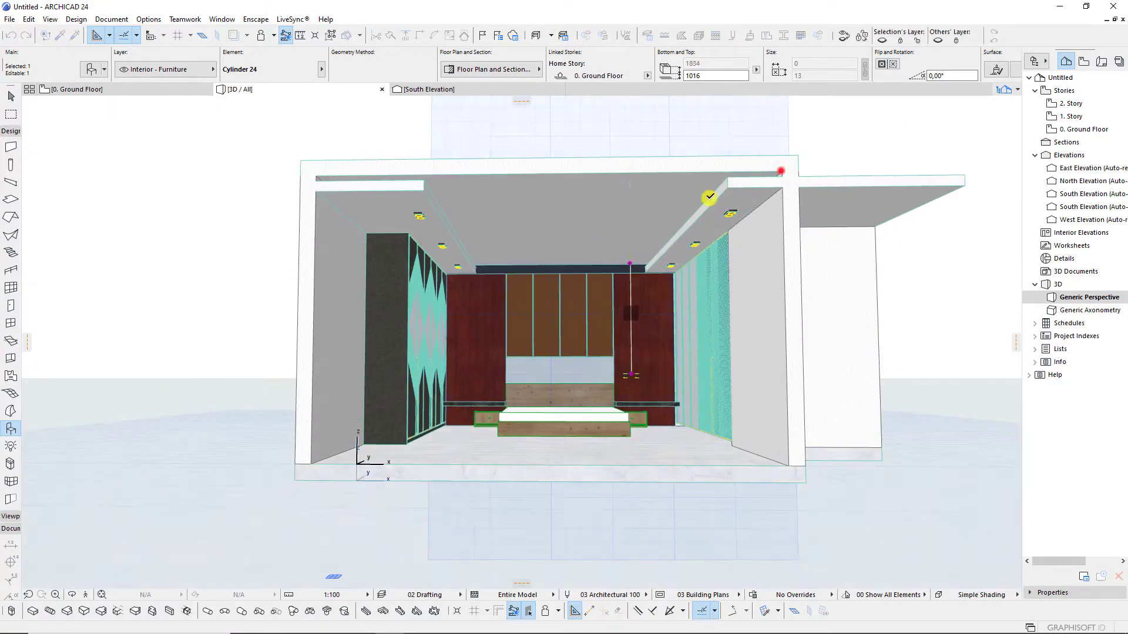
{"action": "scroll", "coordinate": [710, 198], "scroll_direction": "up", "scroll_amount": 3}
{"action": "scroll", "coordinate": [717, 254], "scroll_direction": "up", "scroll_amount": 3}
{"action": "scroll", "coordinate": [703, 260], "scroll_direction": "up", "scroll_amount": 2}
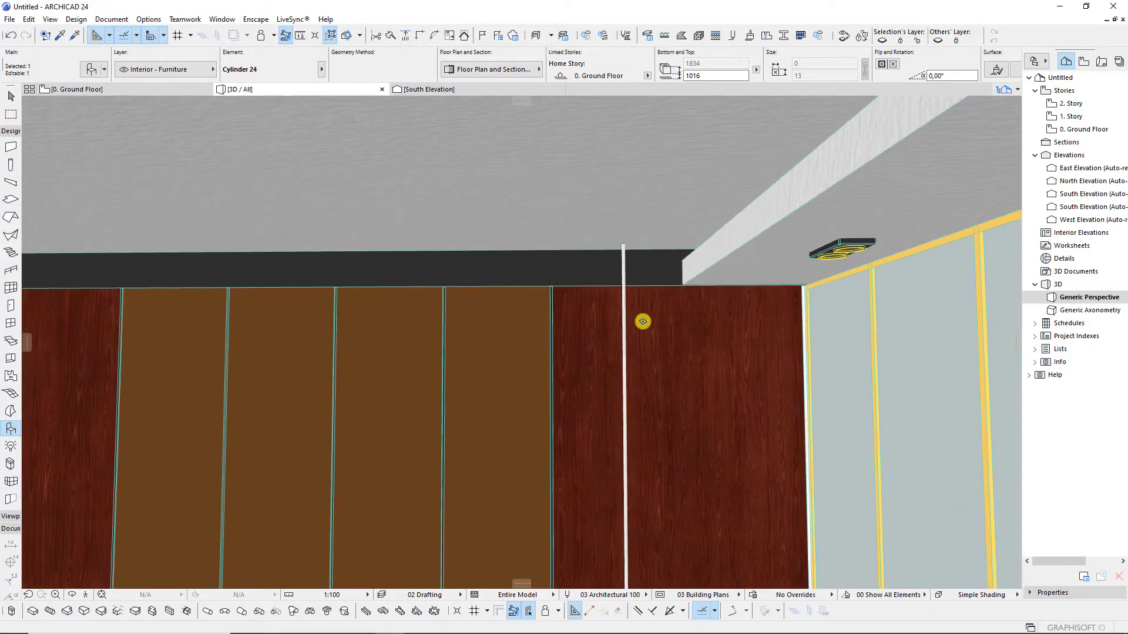
In plan, halve the cylinder's radius, centre it on the right lamp, and copy it to the left lamp.
{"action": "key", "text": "F2"}
{"action": "scroll", "coordinate": [505, 255], "scroll_direction": "up", "scroll_amount": 3}
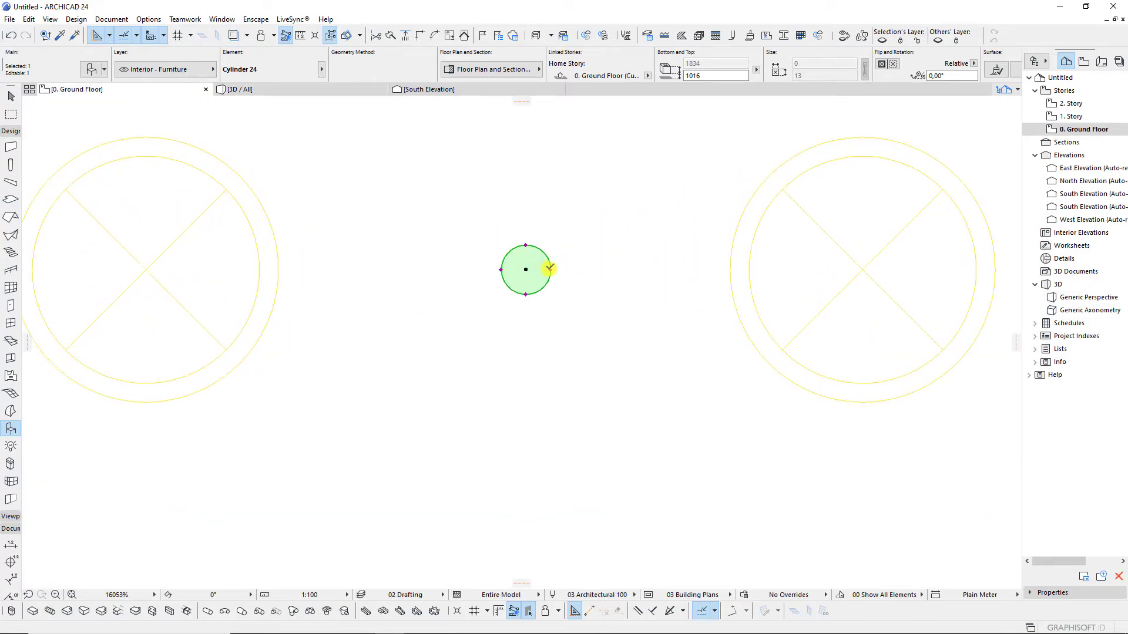
{"action": "left_click", "coordinate": [550, 268]}
{"action": "left_click", "coordinate": [527, 269]}
{"action": "scroll", "coordinate": [517, 270], "scroll_direction": "down", "scroll_amount": 2}
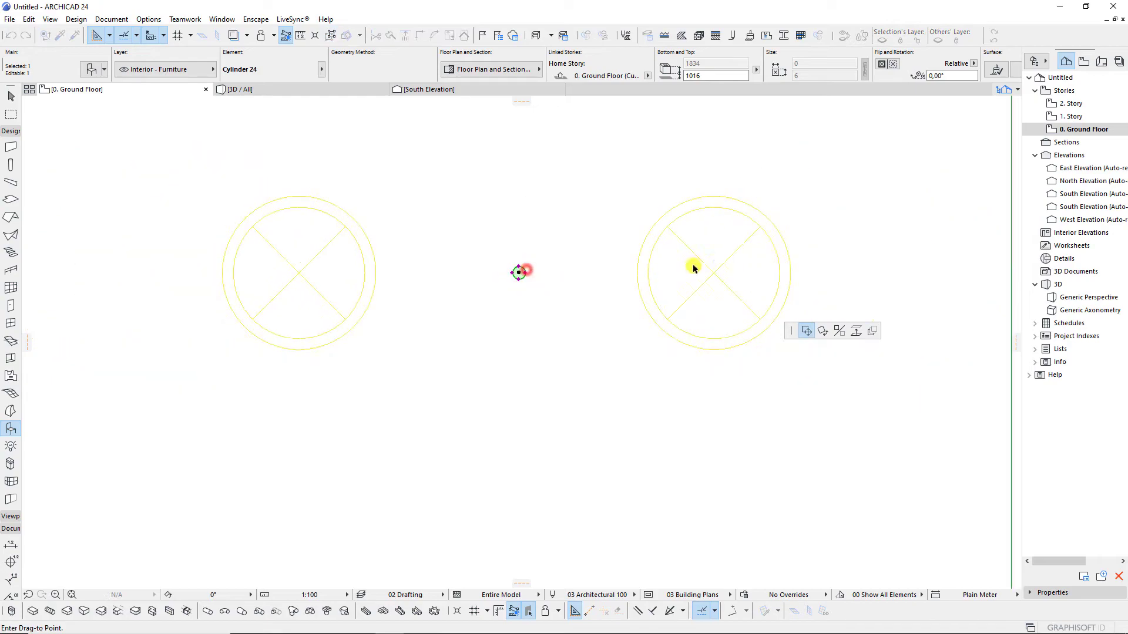
{"action": "left_click", "coordinate": [712, 273]}
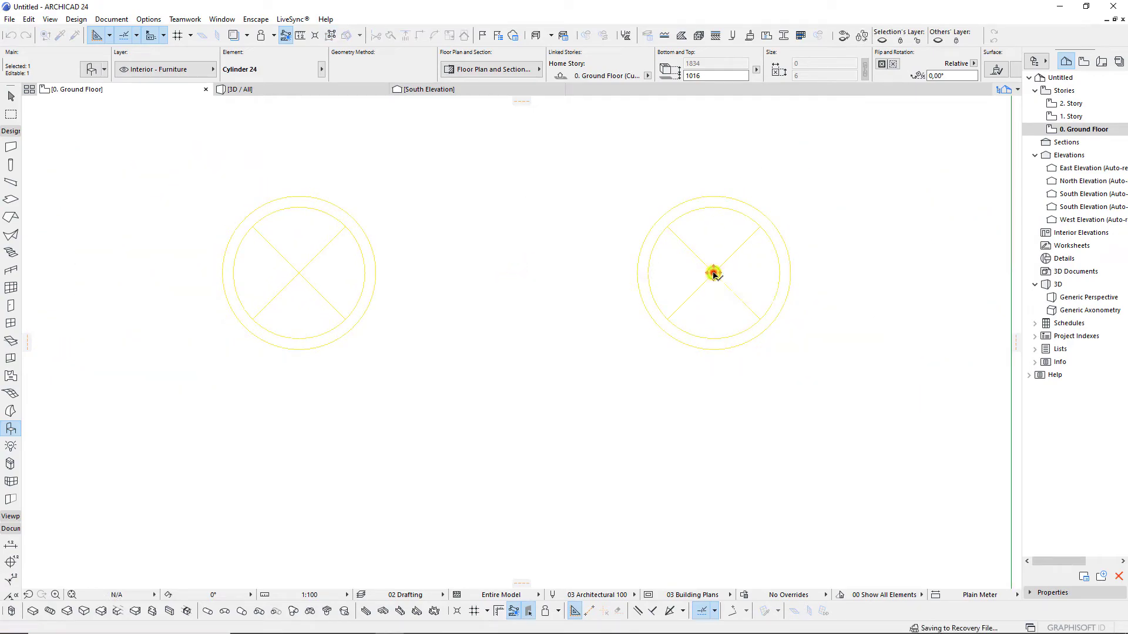
{"action": "left_click", "coordinate": [298, 272]}
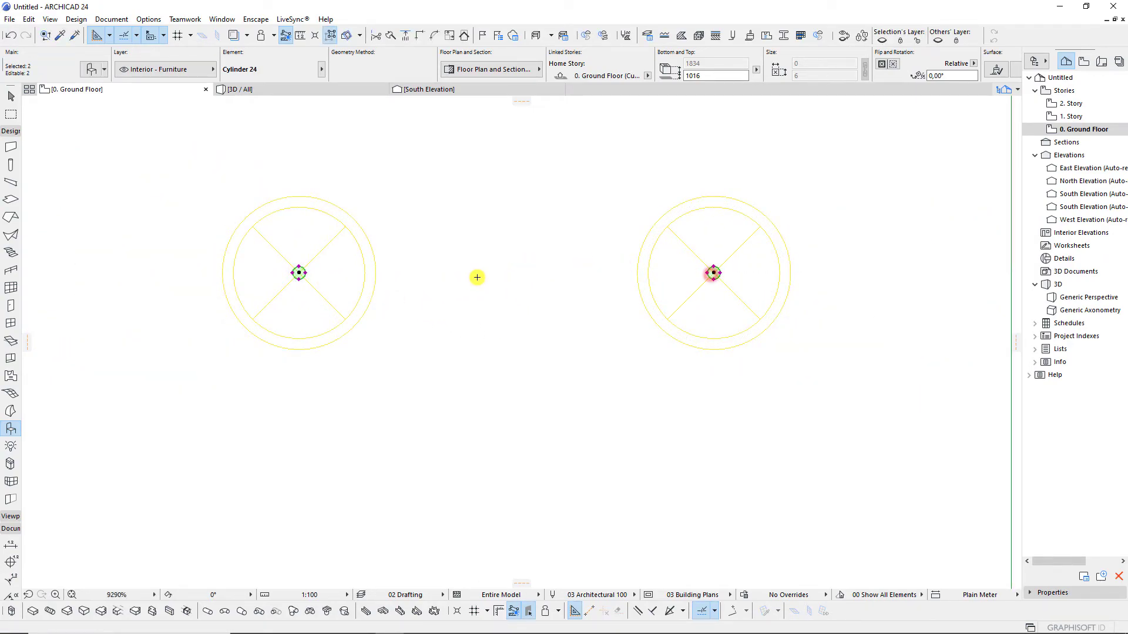
Select both hanging cylinder cords in the 3D view.
{"action": "left_click", "coordinate": [319, 91]}
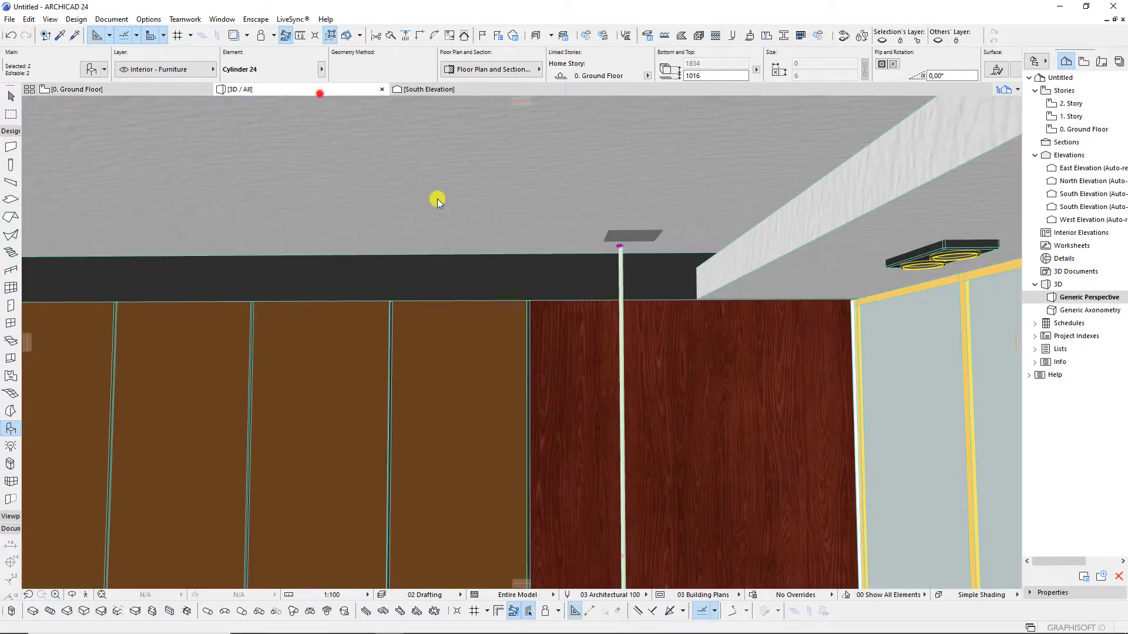
{"action": "scroll", "coordinate": [553, 280], "scroll_direction": "down", "scroll_amount": 5}
{"action": "scroll", "coordinate": [617, 290], "scroll_direction": "down", "scroll_amount": 3}
{"action": "scroll", "coordinate": [640, 378], "scroll_direction": "down", "scroll_amount": 3}
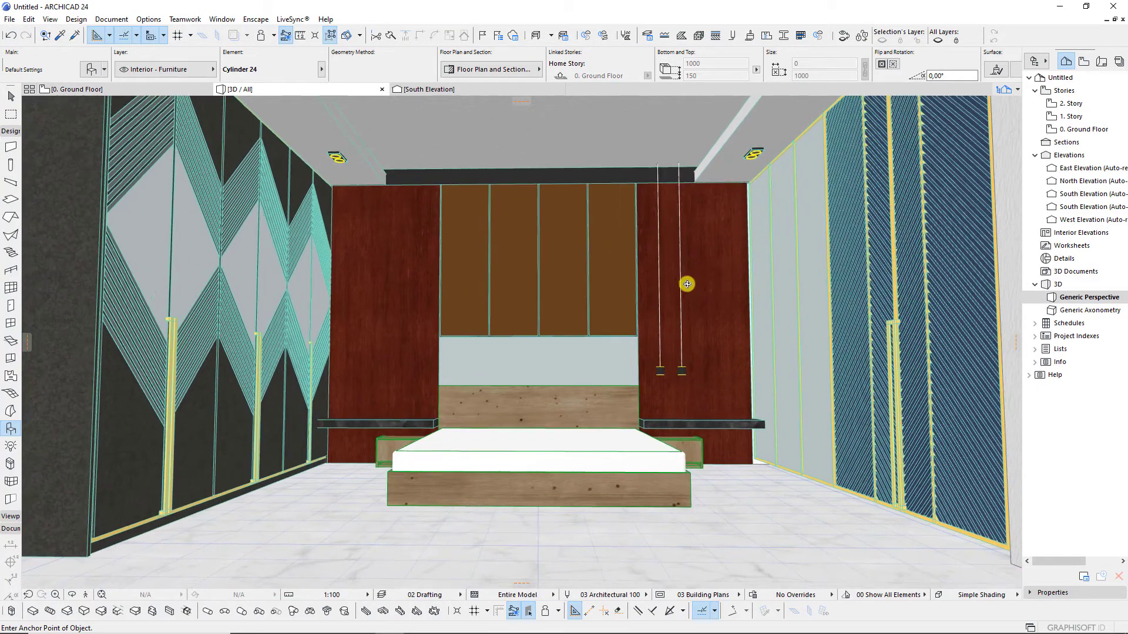
{"action": "middle_click_drag", "start_coordinate": [688, 295], "coordinate": [678, 308]}
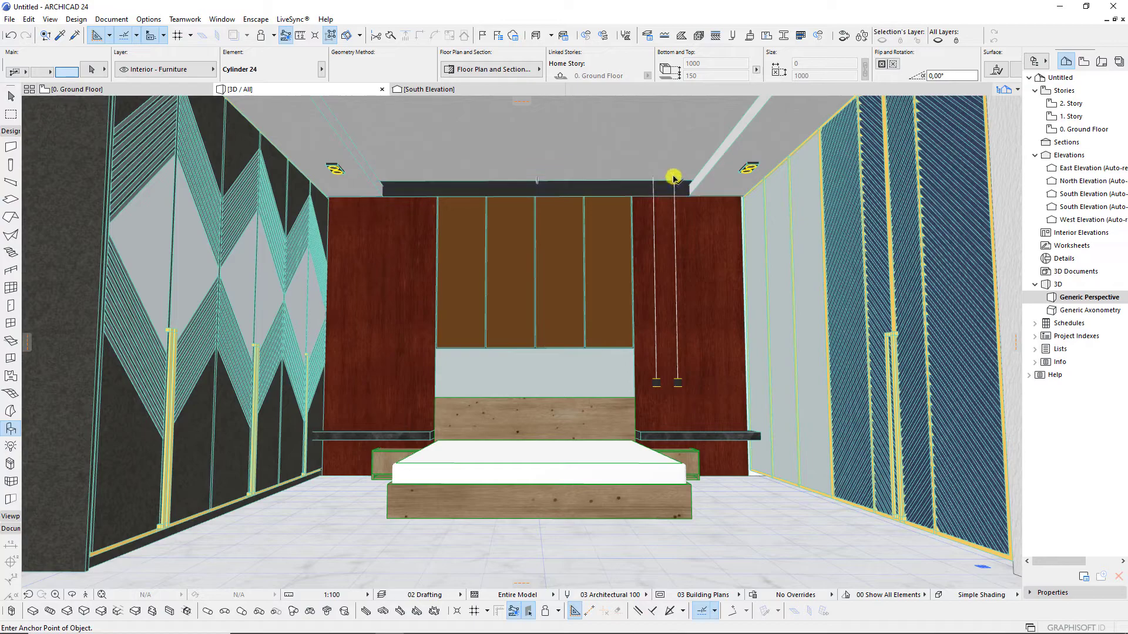
{"action": "left_click", "coordinate": [674, 178]}
{"action": "left_click", "coordinate": [653, 177], "text": "shift"}
Override both selected cords' surface with Paint - Anthracite.
{"action": "key", "text": "ctrl+t"}
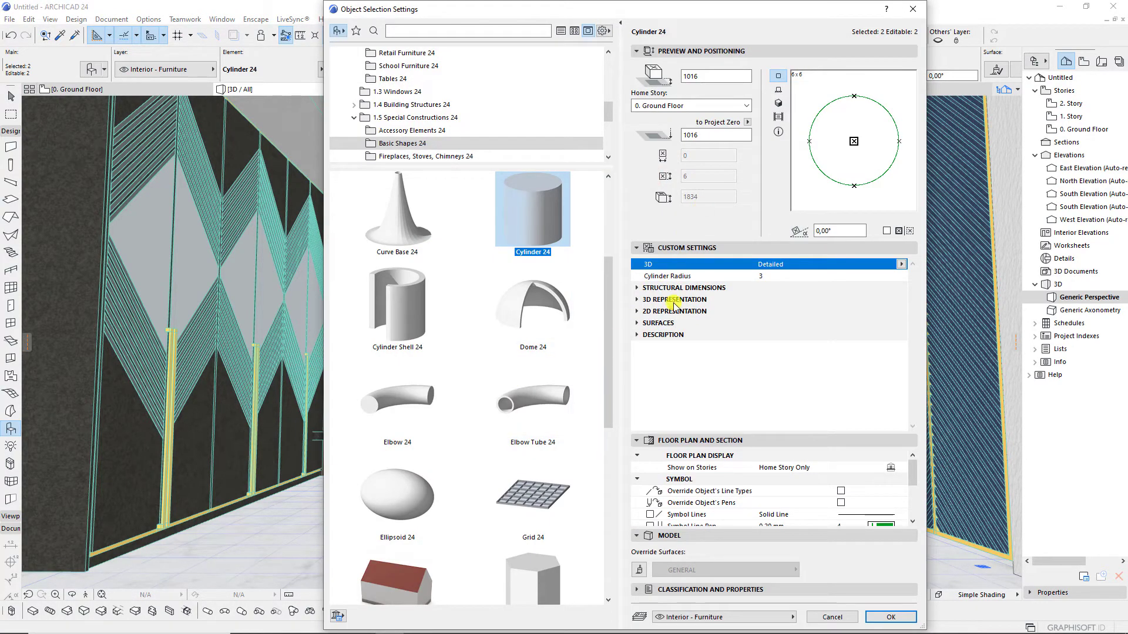
{"action": "left_click", "coordinate": [656, 574]}
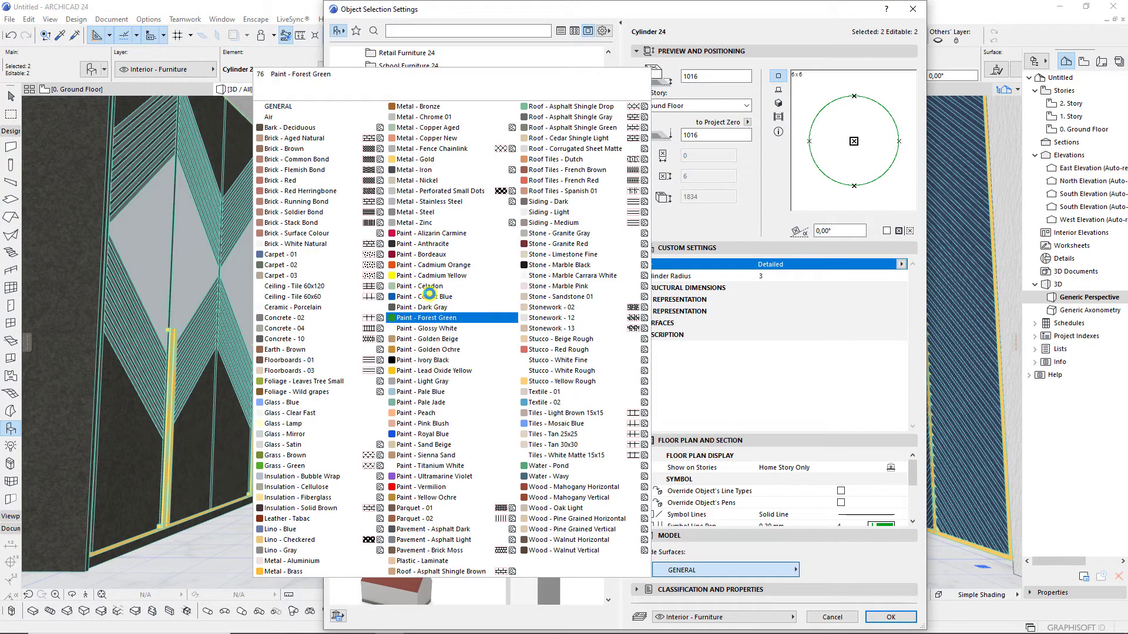
{"action": "left_click", "coordinate": [429, 243]}
{"action": "left_click", "coordinate": [892, 617]}
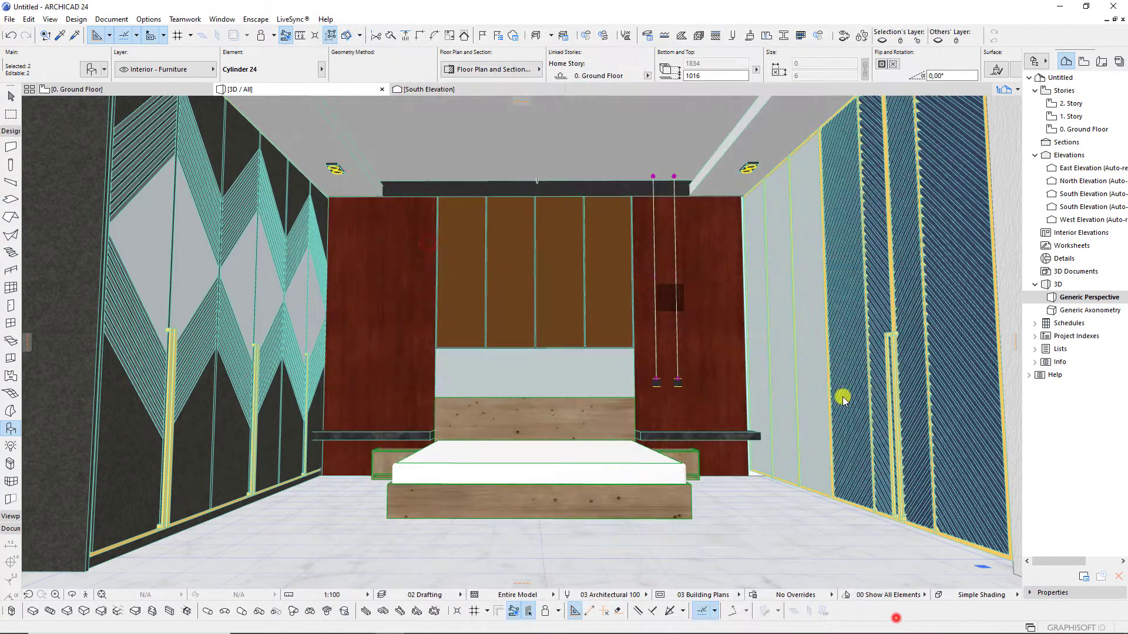
{"action": "left_click", "coordinate": [697, 395]}
Make Tube 24 from Basic Shapes the default object and return to the Ground Floor plan.
{"action": "scroll", "coordinate": [662, 337], "scroll_direction": "up", "scroll_amount": 1}
{"action": "scroll", "coordinate": [685, 335], "scroll_direction": "up", "scroll_amount": 1}
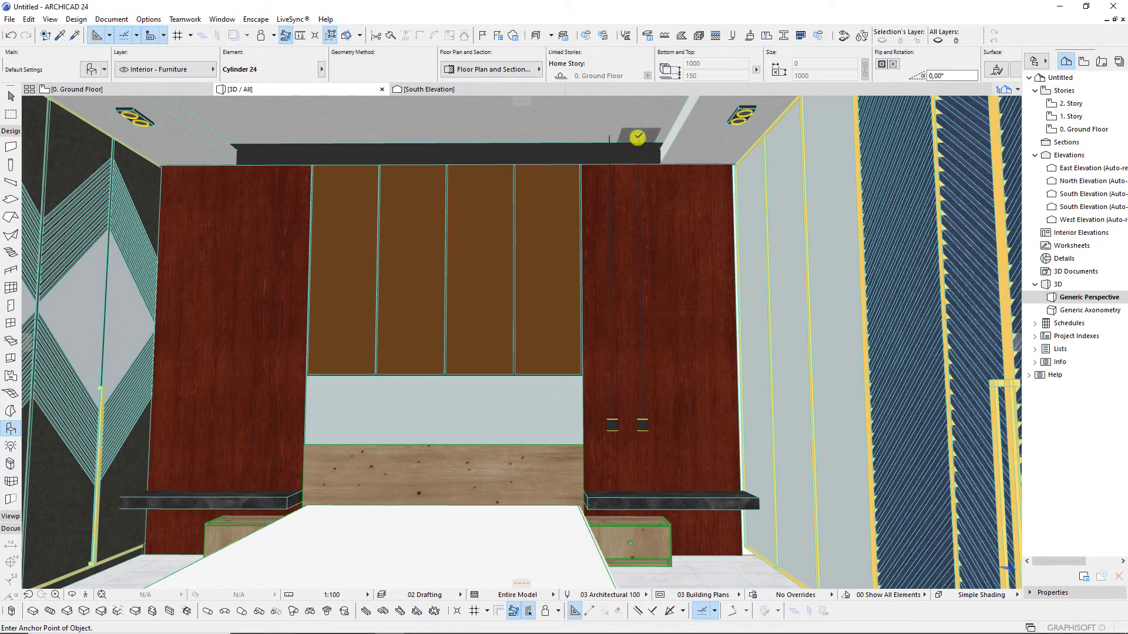
{"action": "scroll", "coordinate": [642, 478], "scroll_direction": "up", "scroll_amount": 1}
{"action": "scroll", "coordinate": [647, 478], "scroll_direction": "up", "scroll_amount": 1}
{"action": "key", "text": "ctrl+t"}
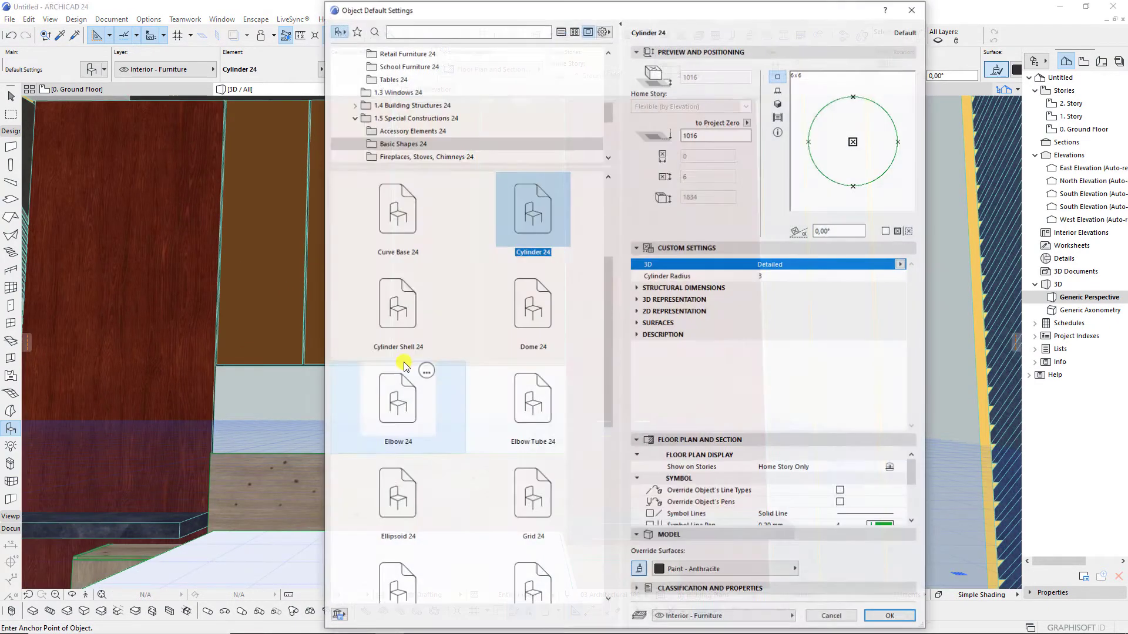
{"action": "scroll", "coordinate": [441, 415], "scroll_direction": "down", "scroll_amount": 3}
{"action": "scroll", "coordinate": [517, 521], "scroll_direction": "down", "scroll_amount": 3}
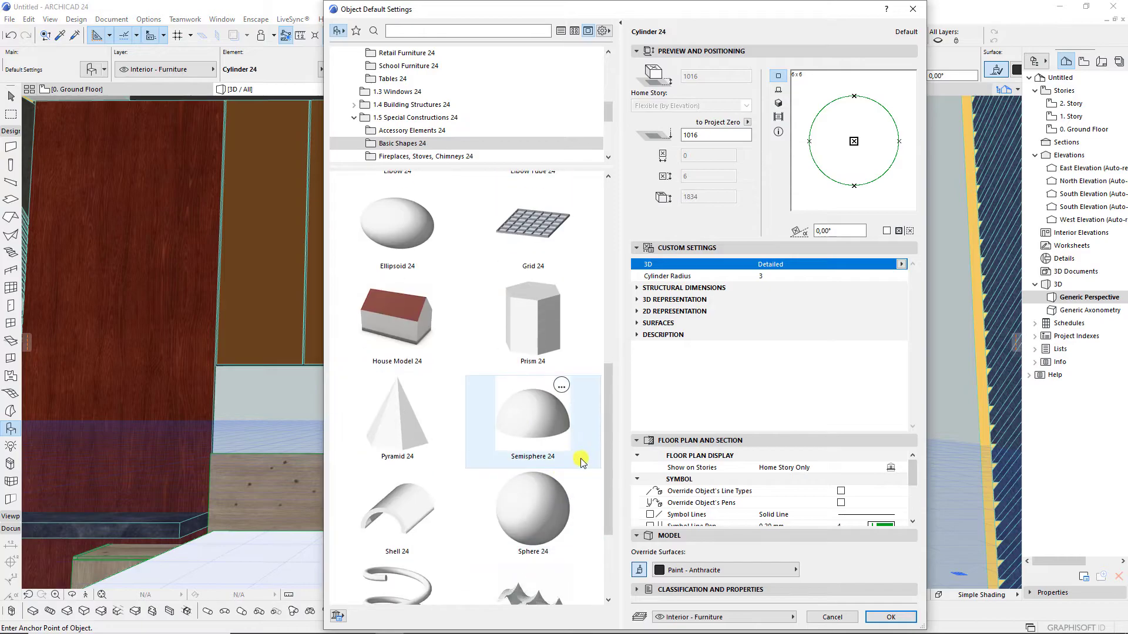
{"action": "left_click", "coordinate": [409, 543]}
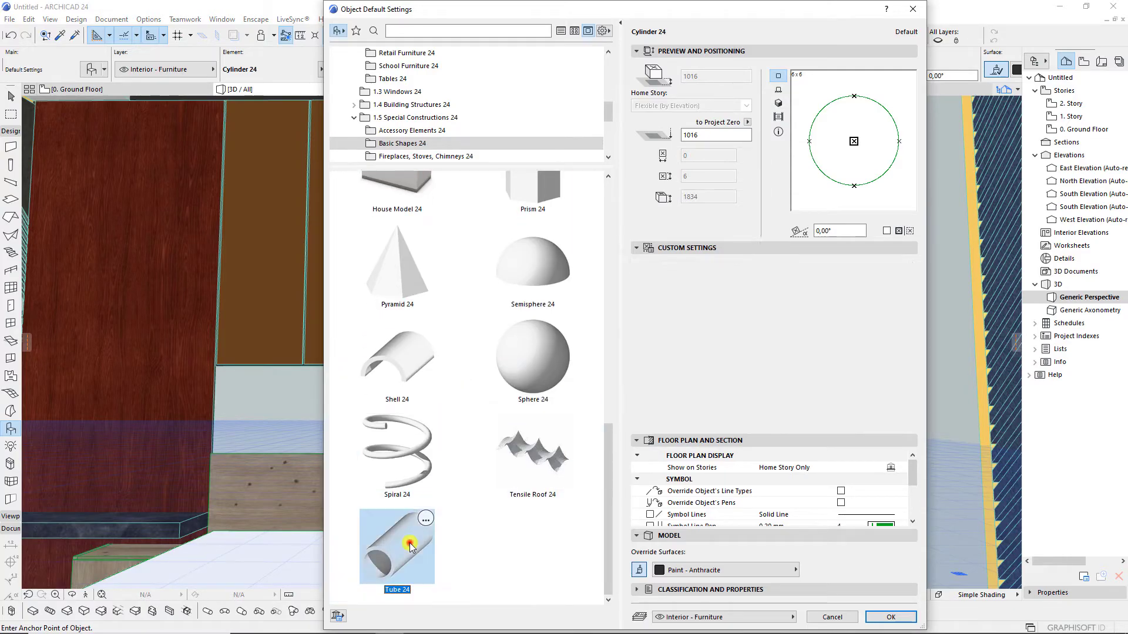
{"action": "left_click", "coordinate": [905, 618]}
{"action": "key", "text": "F2"}
{"action": "key", "text": "ctrl+a"}
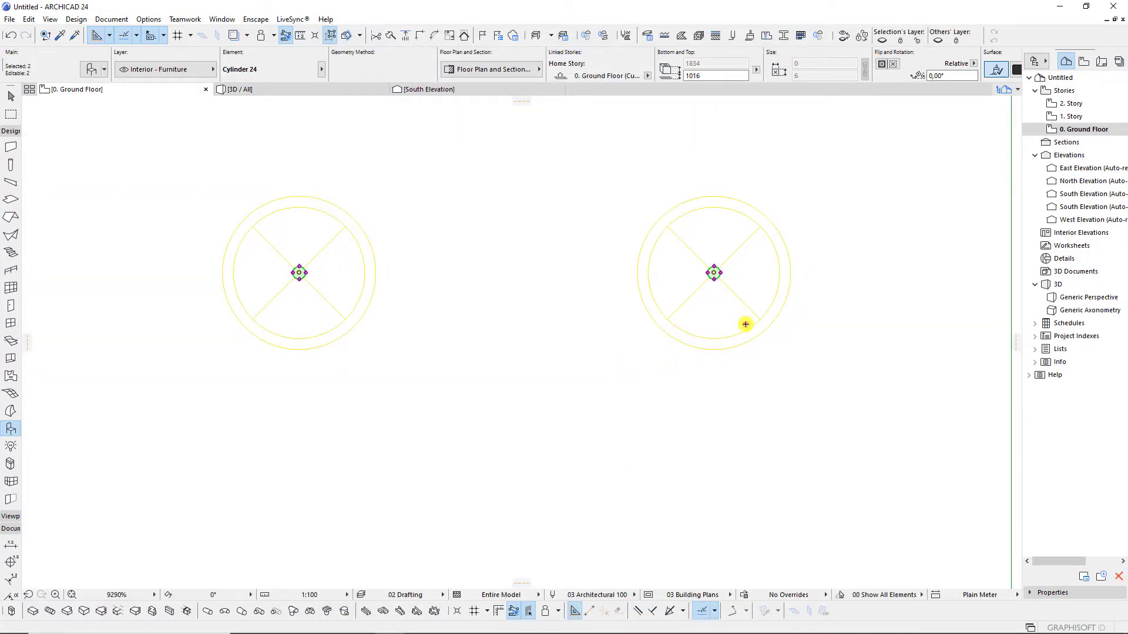
Place a Tube 24 bar at the right bedside lamp.
{"action": "left_click", "coordinate": [746, 324]}
{"action": "left_click", "coordinate": [713, 273]}
{"action": "scroll", "coordinate": [587, 324], "scroll_direction": "down", "scroll_amount": 3}
{"action": "scroll", "coordinate": [591, 314], "scroll_direction": "down", "scroll_amount": 1}
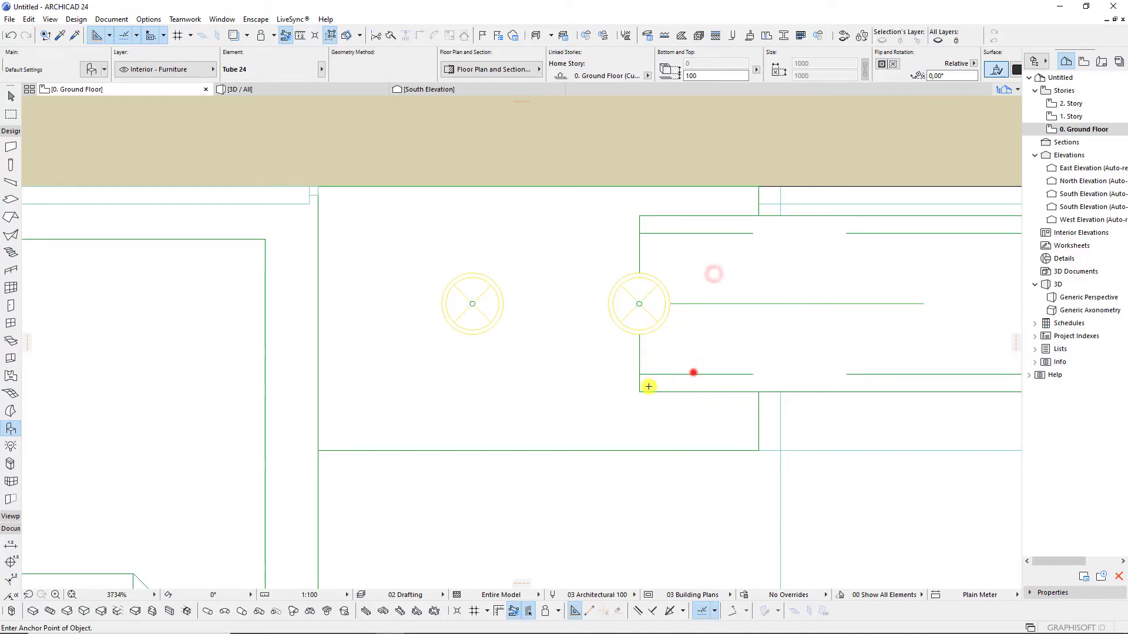
{"action": "left_click", "coordinate": [639, 391]}
{"action": "scroll", "coordinate": [522, 344], "scroll_direction": "down", "scroll_amount": 3}
Stretch the tube's left and right ends to the desired bar length.
{"action": "left_click", "coordinate": [579, 324]}
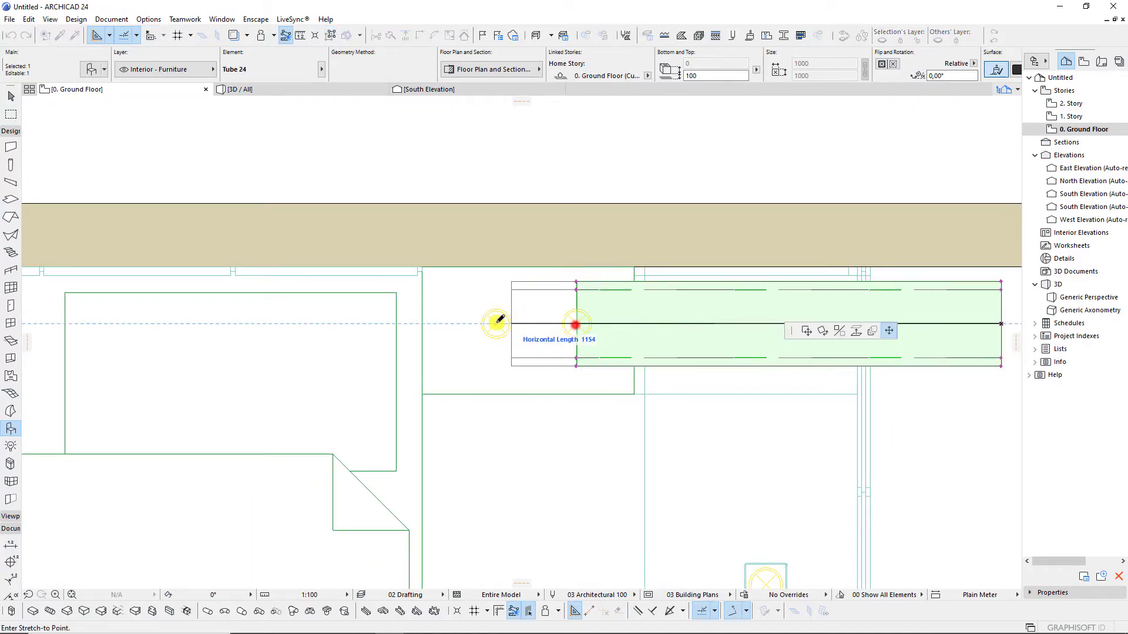
{"action": "left_click", "coordinate": [465, 322]}
{"action": "scroll", "coordinate": [433, 319], "scroll_direction": "down", "scroll_amount": 2}
{"action": "left_click", "coordinate": [827, 323]}
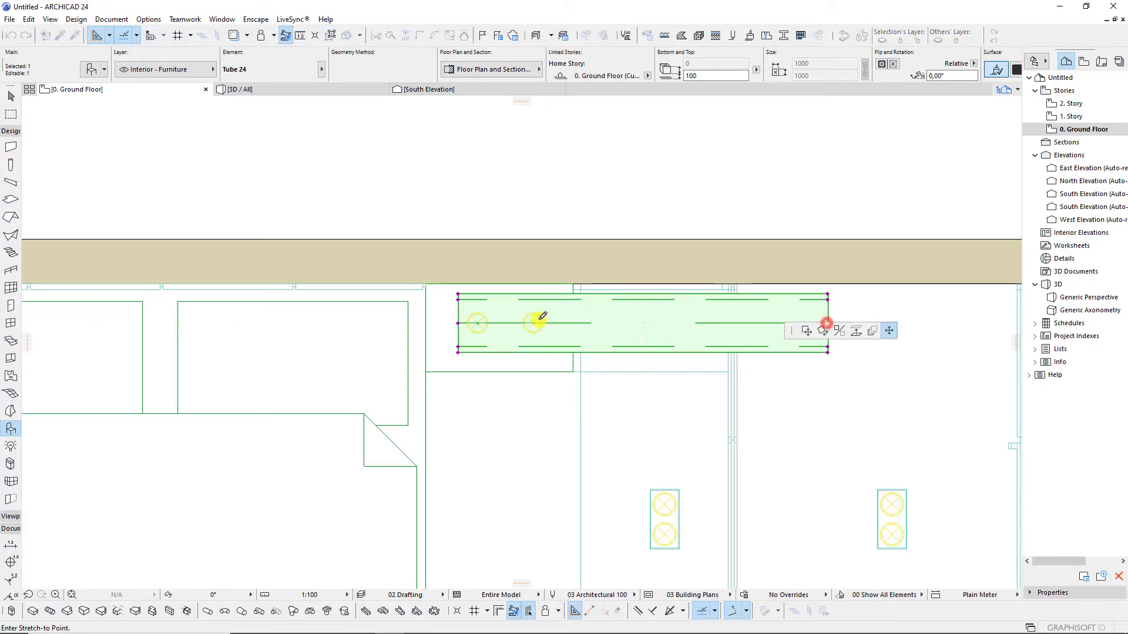
{"action": "scroll", "coordinate": [538, 322], "scroll_direction": "up", "scroll_amount": 4}
{"action": "left_click", "coordinate": [569, 327]}
{"action": "scroll", "coordinate": [569, 327], "scroll_direction": "down", "scroll_amount": 2}
{"action": "scroll", "coordinate": [525, 298], "scroll_direction": "up", "scroll_amount": 4}
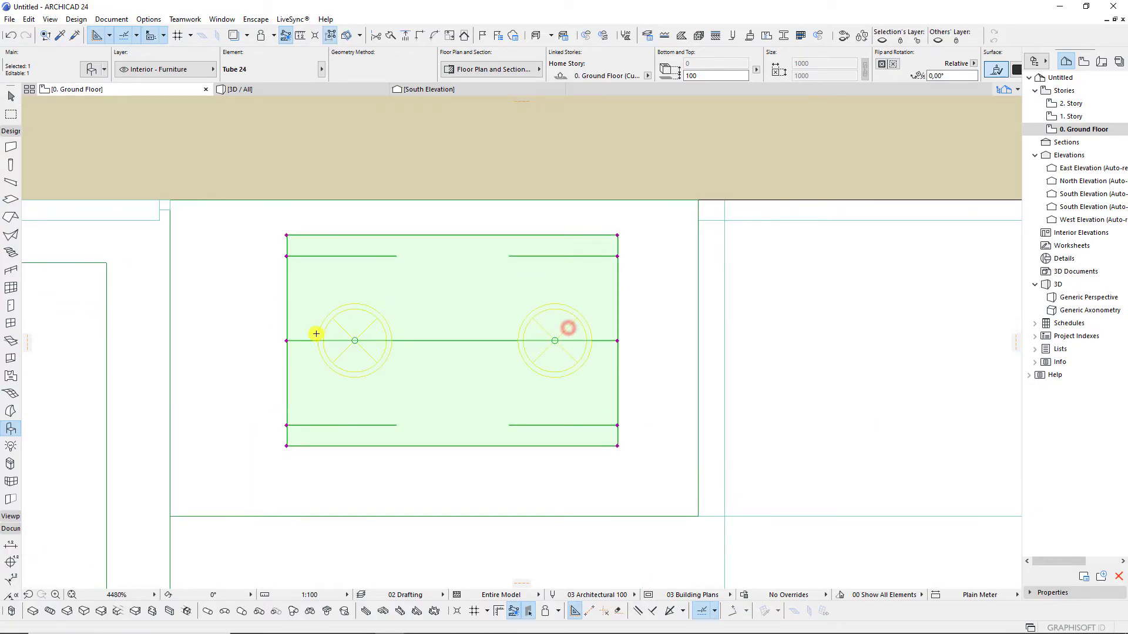
{"action": "left_click", "coordinate": [287, 340]}
Adjust the tube's wall thickness and radius, and lower its top edge.
{"action": "left_click", "coordinate": [616, 256]}
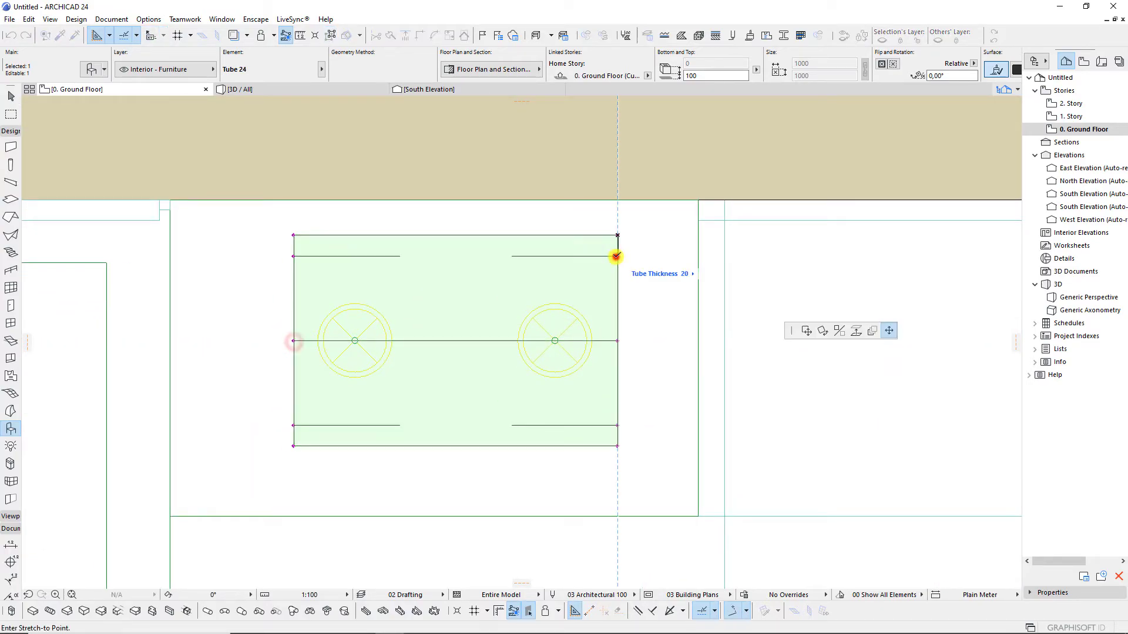
{"action": "left_click", "coordinate": [622, 336]}
{"action": "left_click", "coordinate": [617, 235]}
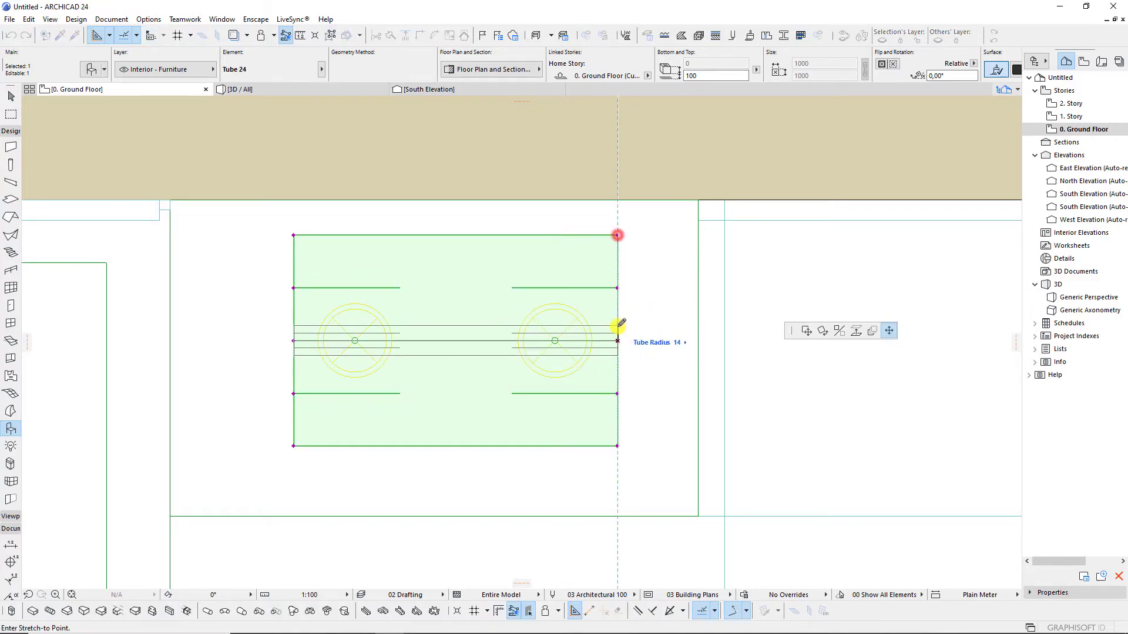
{"action": "left_click", "coordinate": [685, 328]}
{"action": "scroll", "coordinate": [682, 326], "scroll_direction": "up", "scroll_amount": 5}
{"action": "left_click", "coordinate": [734, 306]}
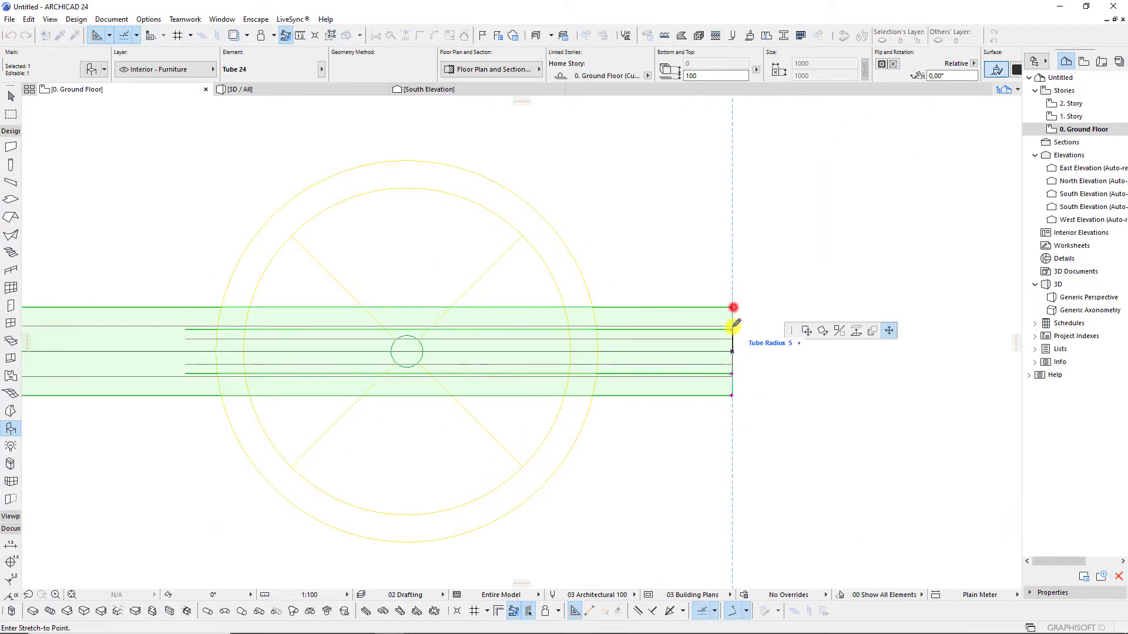
{"action": "left_click", "coordinate": [732, 325]}
{"action": "left_click", "coordinate": [605, 221]}
Switch to the 3D view and zoom around the bedroom to check the tube.
{"action": "left_click", "coordinate": [315, 88]}
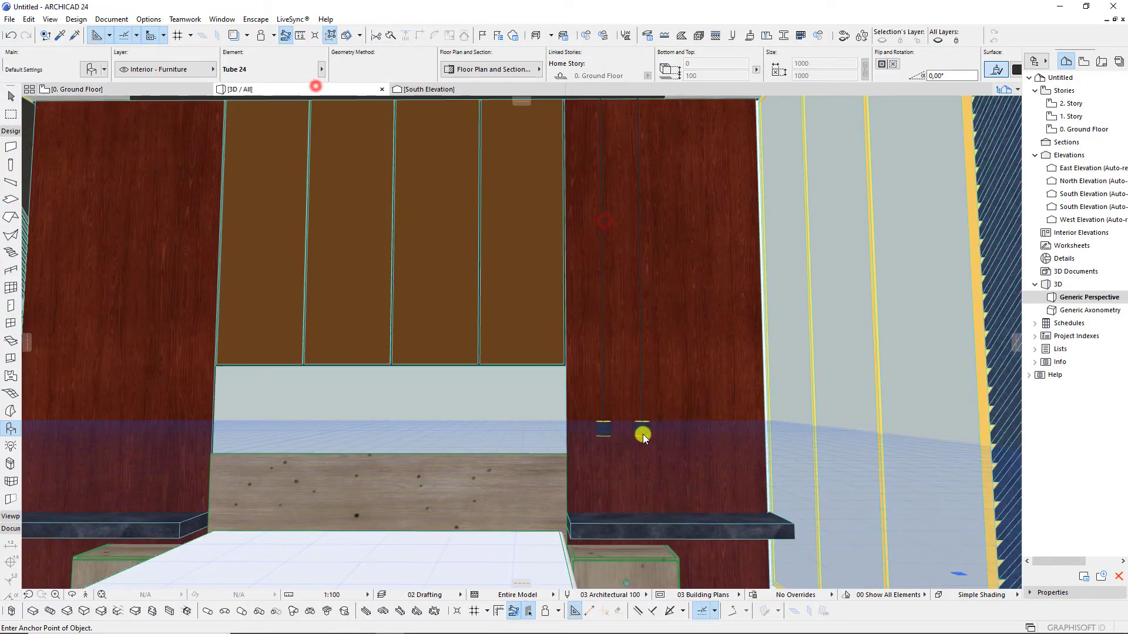
{"action": "scroll", "coordinate": [643, 425], "scroll_direction": "down", "scroll_amount": 3}
{"action": "scroll", "coordinate": [617, 420], "scroll_direction": "down", "scroll_amount": 2}
{"action": "scroll", "coordinate": [546, 255], "scroll_direction": "up", "scroll_amount": 10}
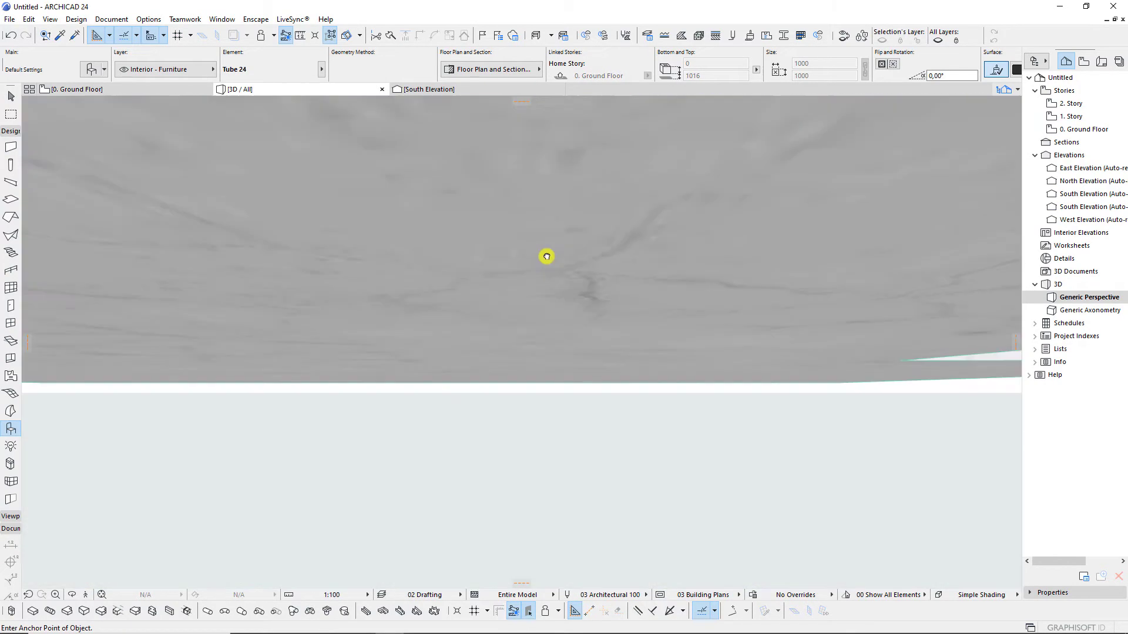
{"action": "middle_click_drag", "start_coordinate": [546, 254], "coordinate": [548, 258]}
{"action": "scroll", "coordinate": [548, 259], "scroll_direction": "down", "scroll_amount": 3}
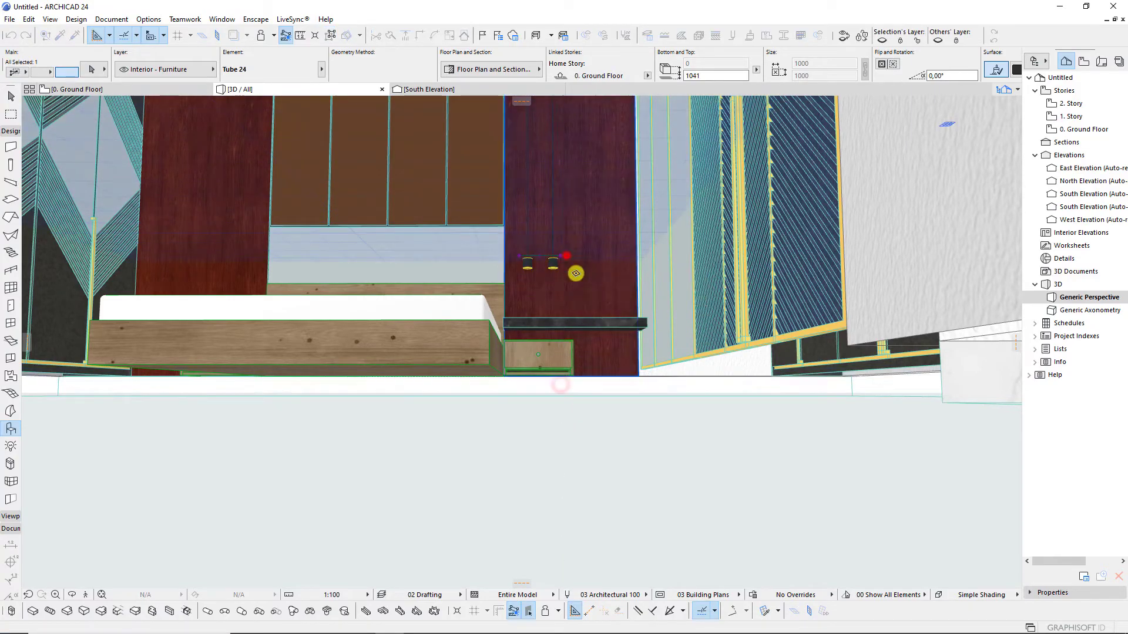
{"action": "scroll", "coordinate": [536, 255], "scroll_direction": "up", "scroll_amount": 2}
{"action": "scroll", "coordinate": [536, 255], "scroll_direction": "up", "scroll_amount": 1}
{"action": "scroll", "coordinate": [549, 270], "scroll_direction": "up", "scroll_amount": 1}
{"action": "scroll", "coordinate": [566, 315], "scroll_direction": "up", "scroll_amount": 1}
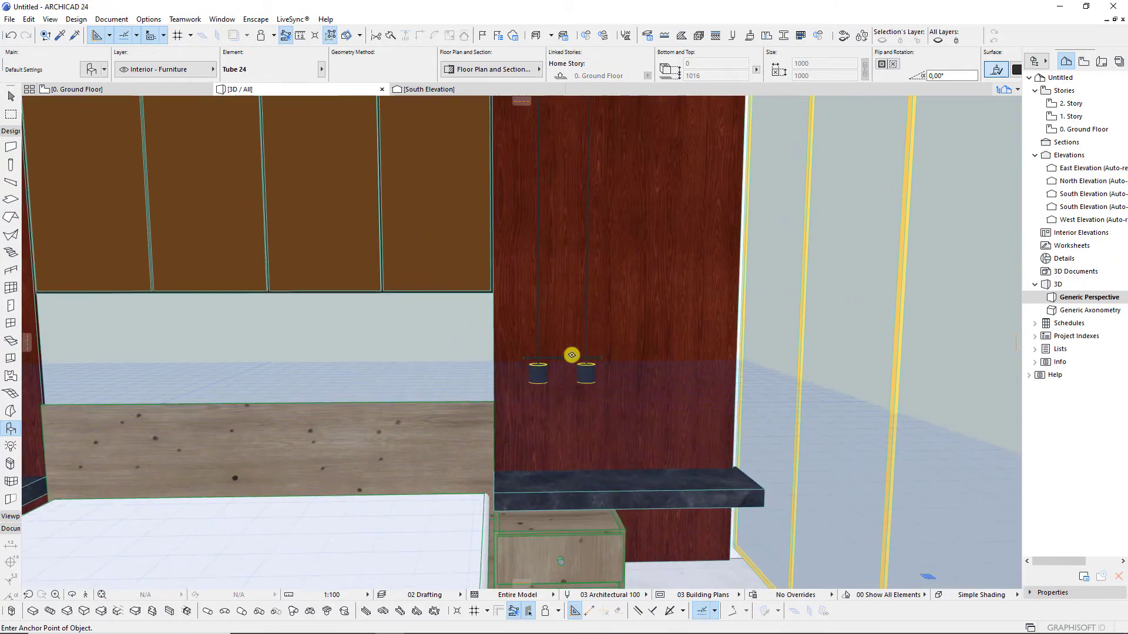
{"action": "scroll", "coordinate": [574, 358], "scroll_direction": "up", "scroll_amount": 1}
{"action": "scroll", "coordinate": [568, 354], "scroll_direction": "up", "scroll_amount": 1}
{"action": "scroll", "coordinate": [568, 357], "scroll_direction": "up", "scroll_amount": 1}
{"action": "scroll", "coordinate": [569, 356], "scroll_direction": "up", "scroll_amount": 1}
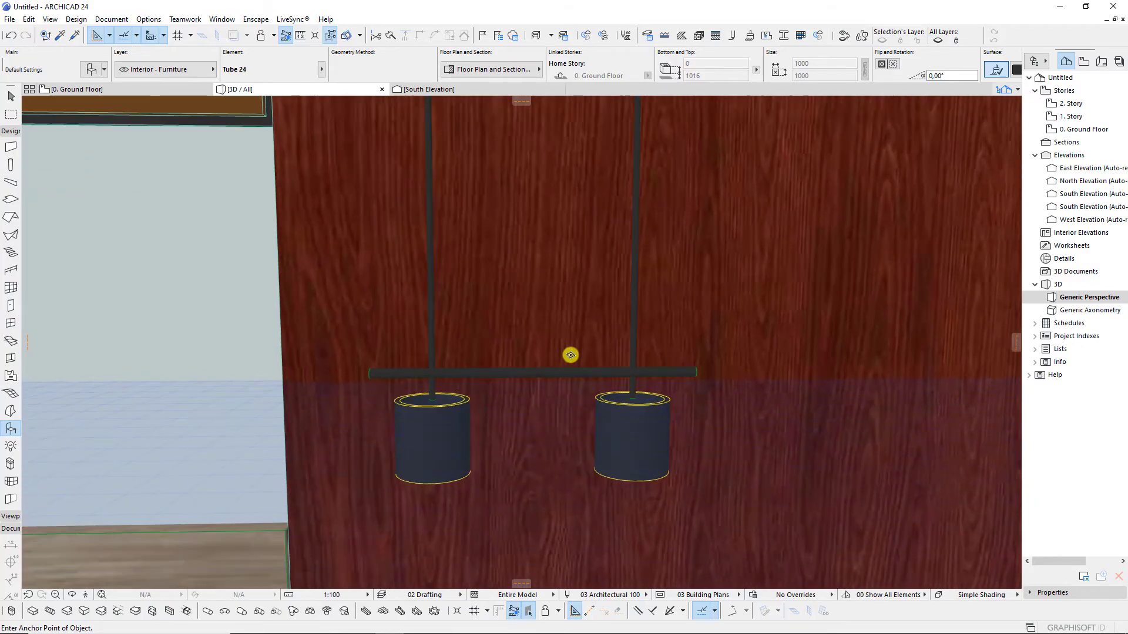
{"action": "scroll", "coordinate": [572, 364], "scroll_direction": "up", "scroll_amount": 1}
{"action": "scroll", "coordinate": [788, 380], "scroll_direction": "down", "scroll_amount": 1}
{"action": "scroll", "coordinate": [675, 350], "scroll_direction": "down", "scroll_amount": 1}
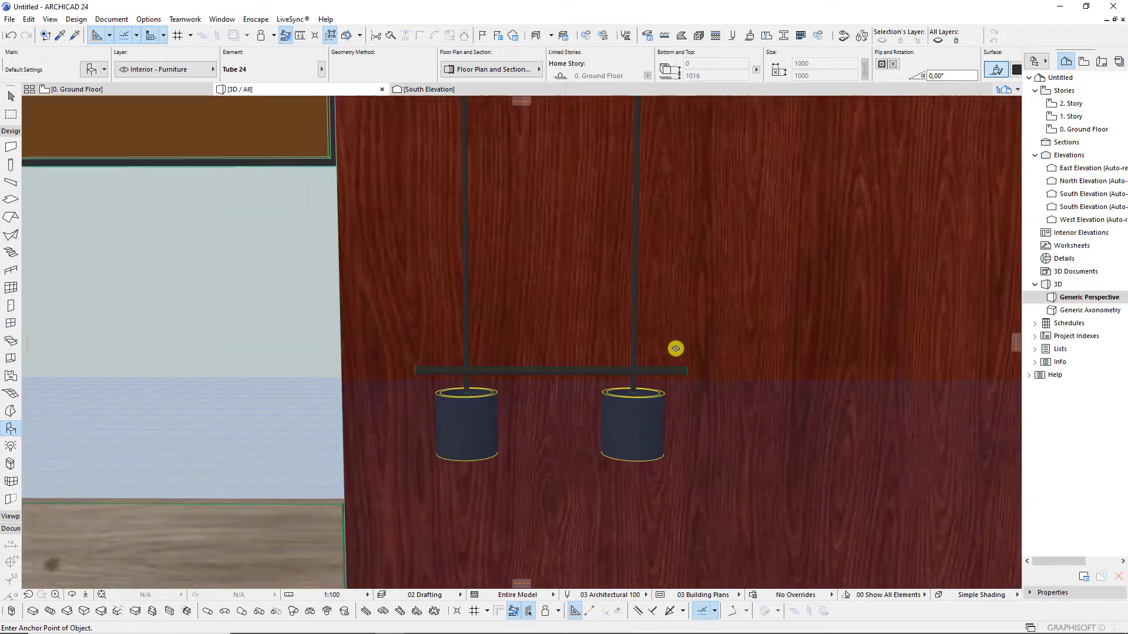
{"action": "scroll", "coordinate": [642, 396], "scroll_direction": "down", "scroll_amount": 3}
{"action": "scroll", "coordinate": [642, 397], "scroll_direction": "up", "scroll_amount": 1}
{"action": "scroll", "coordinate": [617, 376], "scroll_direction": "up", "scroll_amount": 2}
{"action": "scroll", "coordinate": [655, 329], "scroll_direction": "up", "scroll_amount": 3}
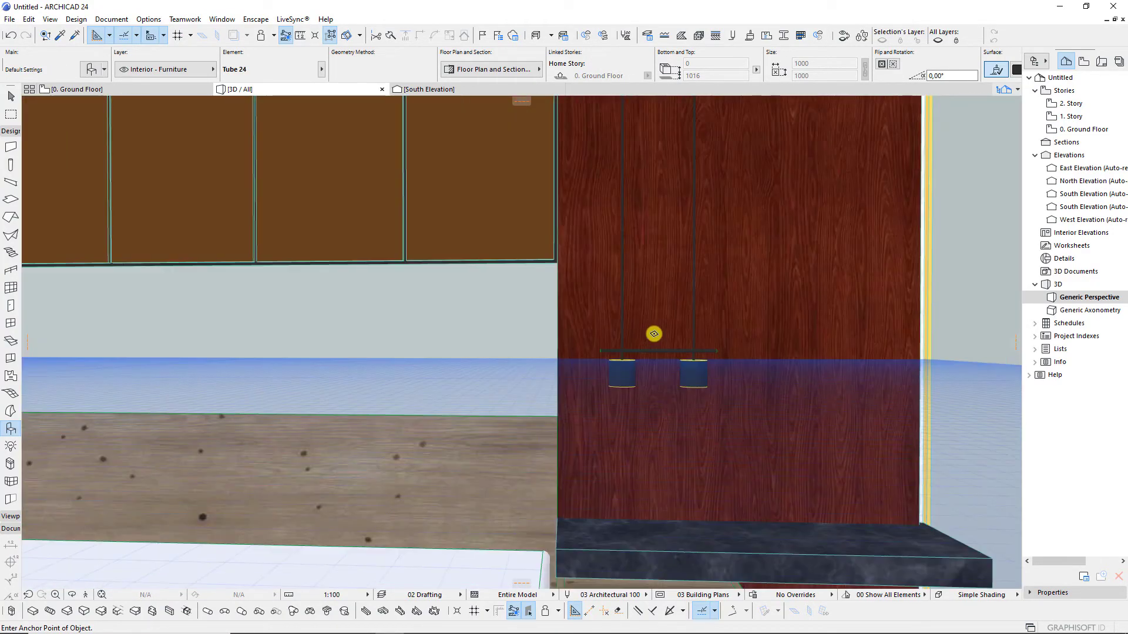
{"action": "scroll", "coordinate": [653, 377], "scroll_direction": "up", "scroll_amount": 2}
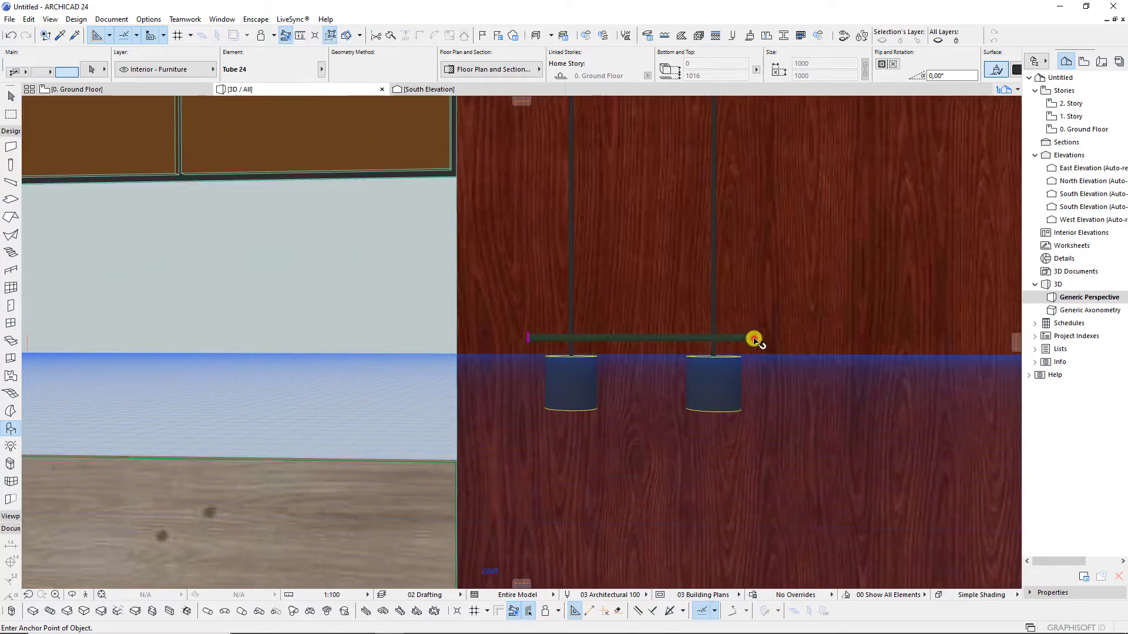
Try moving the tube by its end in 3D, then undo the move.
{"action": "left_click", "coordinate": [754, 340]}
{"action": "scroll", "coordinate": [758, 348], "scroll_direction": "up", "scroll_amount": 1}
{"action": "left_click", "coordinate": [759, 342]}
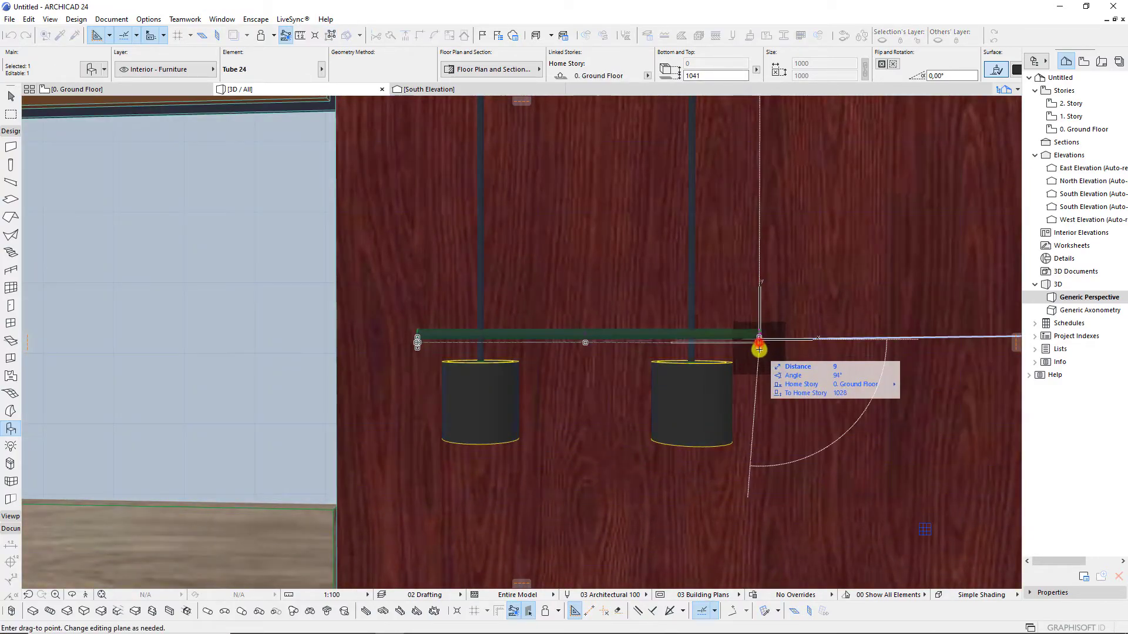
{"action": "left_click", "coordinate": [697, 358]}
{"action": "scroll", "coordinate": [680, 372], "scroll_direction": "down", "scroll_amount": 2}
{"action": "scroll", "coordinate": [660, 383], "scroll_direction": "down", "scroll_amount": 3}
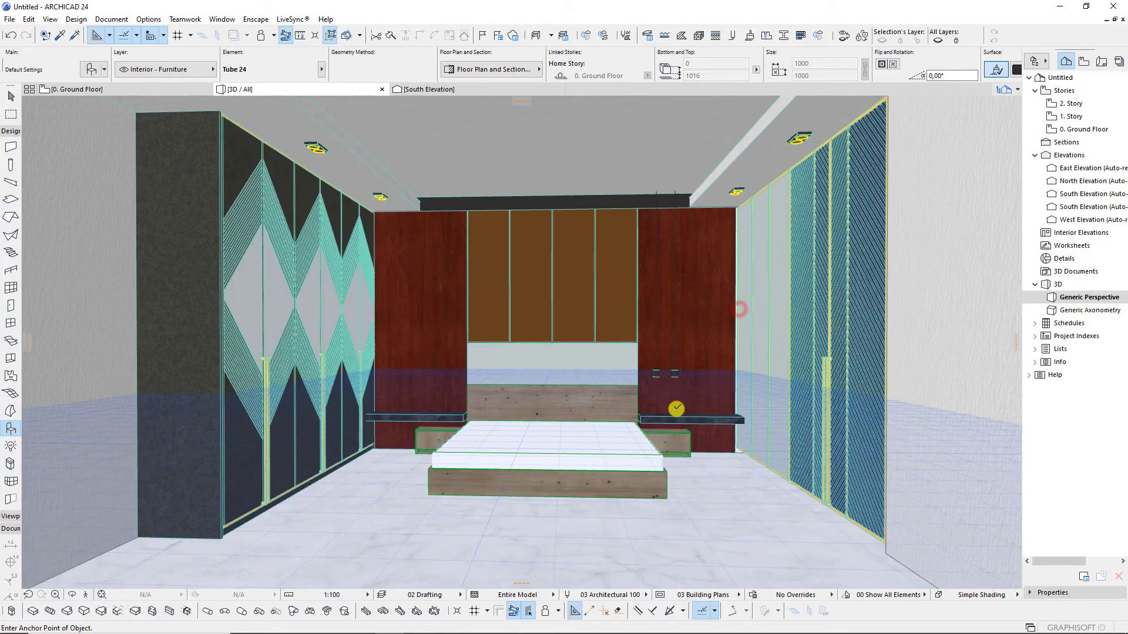
{"action": "scroll", "coordinate": [660, 382], "scroll_direction": "up", "scroll_amount": 2}
{"action": "scroll", "coordinate": [673, 376], "scroll_direction": "up", "scroll_amount": 2}
{"action": "scroll", "coordinate": [679, 369], "scroll_direction": "up", "scroll_amount": 1}
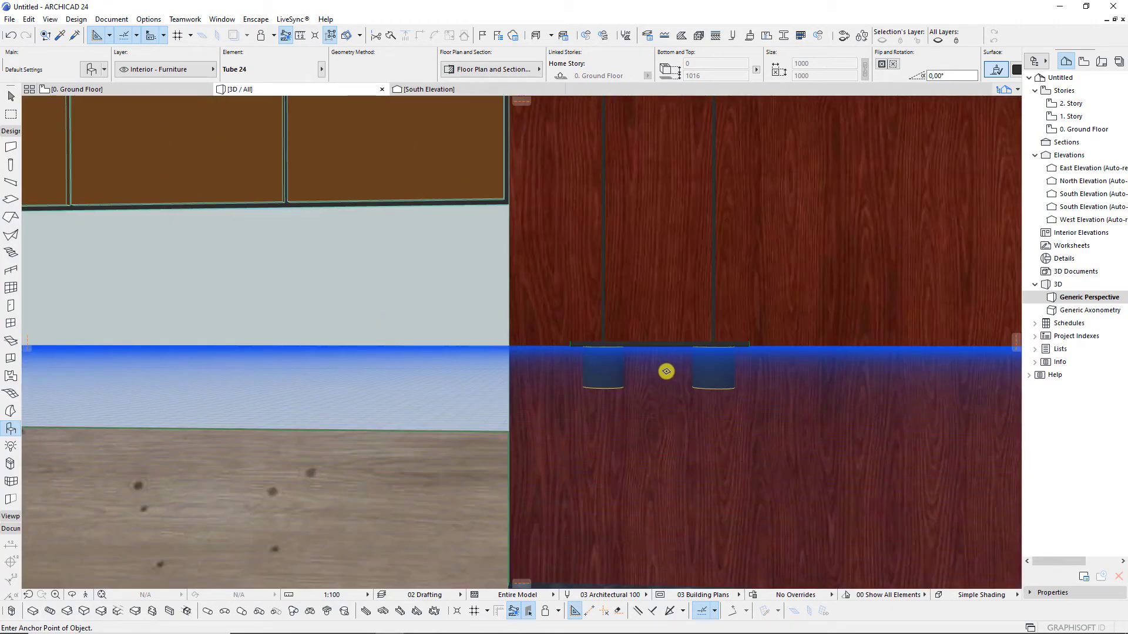
{"action": "key", "text": "ctrl+z"}
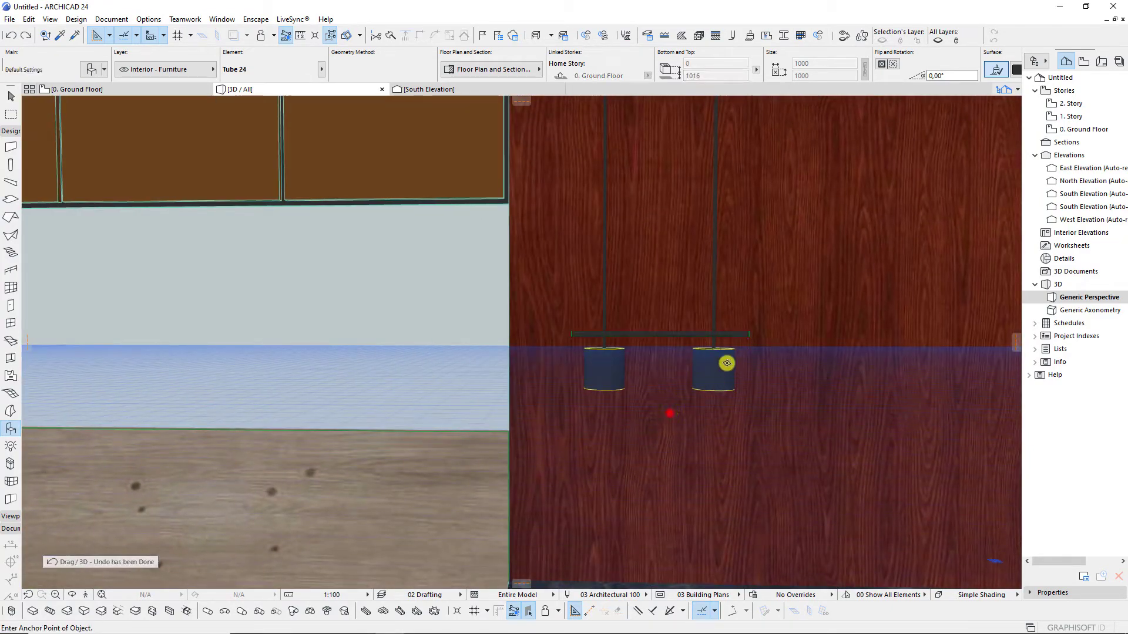
Reposition the tube's right endpoint in the Ground Floor plan.
{"action": "key", "text": "F2"}
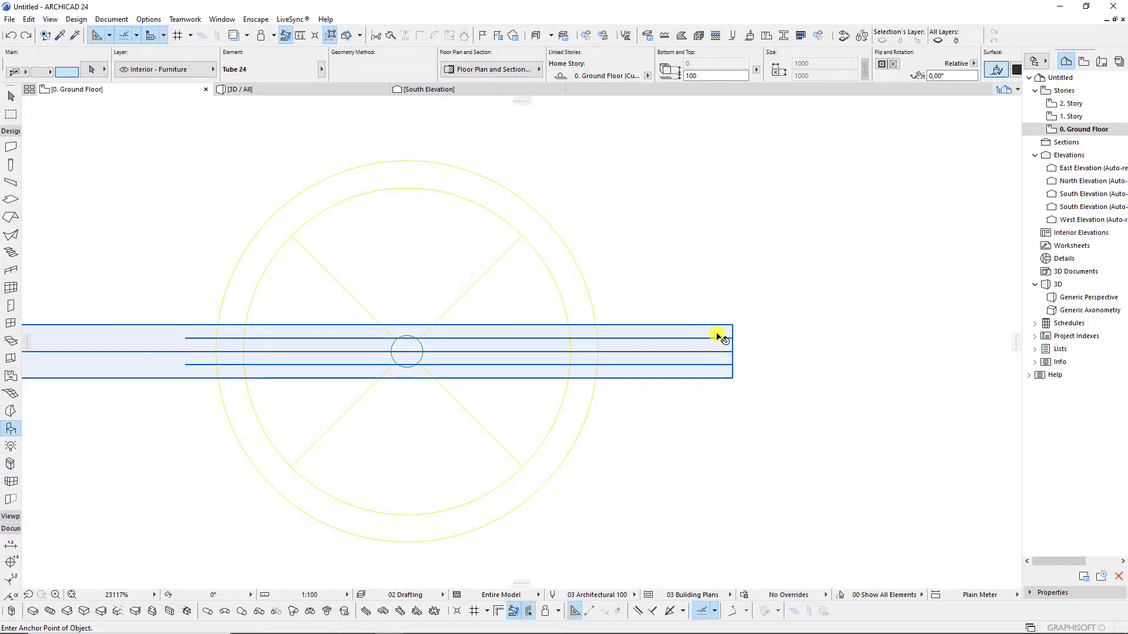
{"action": "left_click", "coordinate": [718, 336]}
{"action": "left_click", "coordinate": [616, 255]}
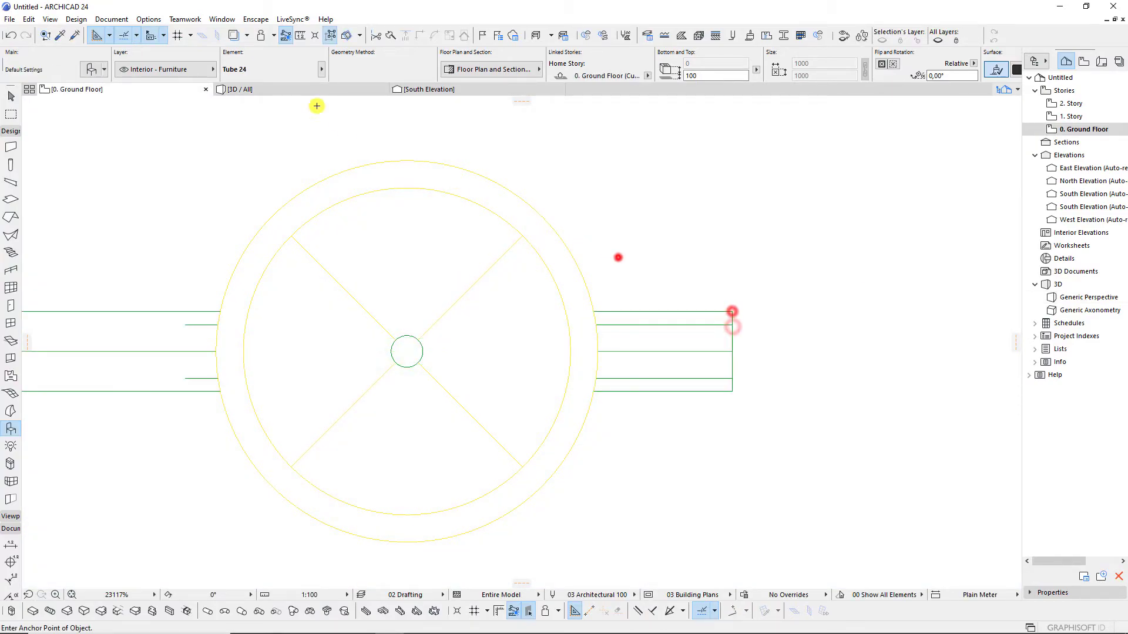
{"action": "left_click", "coordinate": [309, 89]}
{"action": "scroll", "coordinate": [615, 365], "scroll_direction": "down", "scroll_amount": 5}
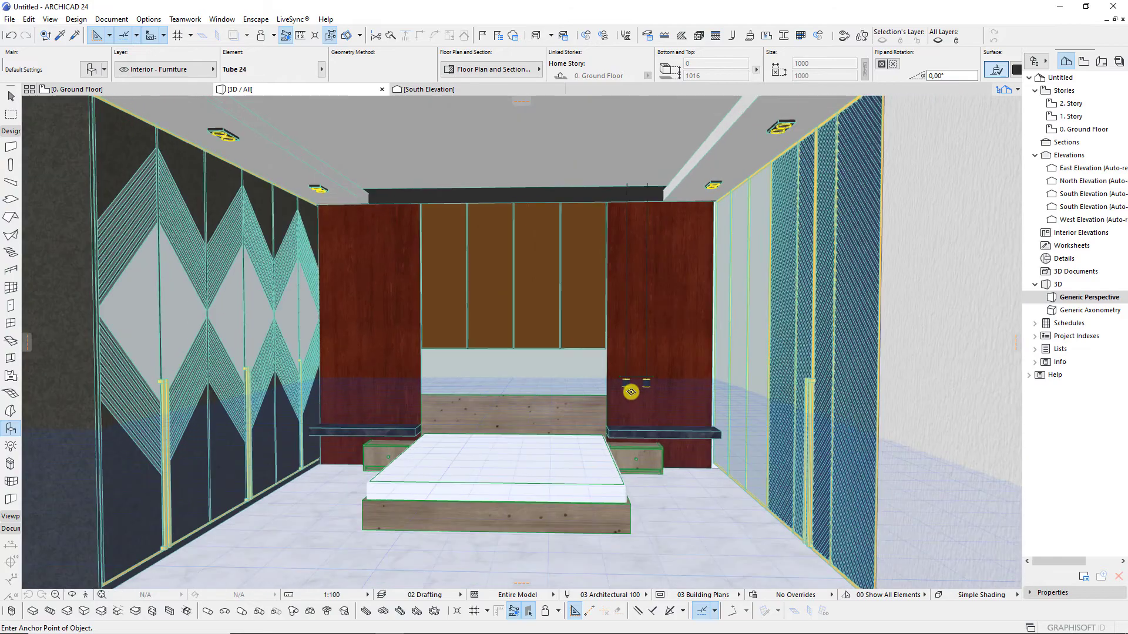
{"action": "scroll", "coordinate": [638, 385], "scroll_direction": "up", "scroll_amount": 5}
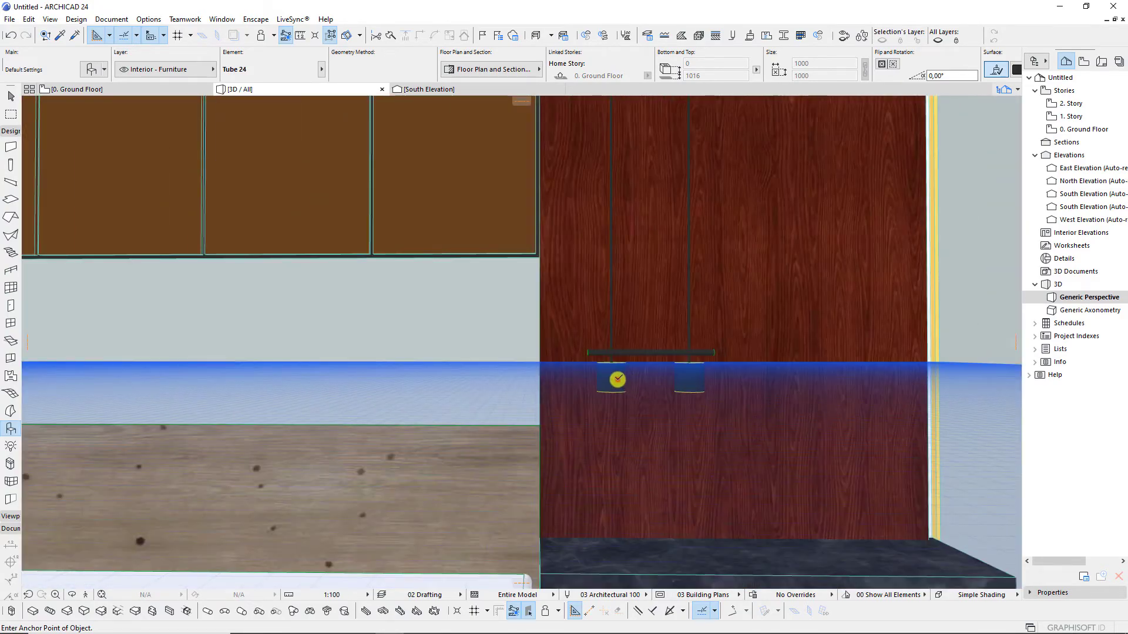
Inspect the recessed ceiling spot's settings without changes, then select the pendant's hanging rod.
{"action": "left_click", "coordinate": [615, 379], "text": "shift"}
{"action": "double_click", "coordinate": [611, 366]}
{"action": "left_click", "coordinate": [595, 300]}
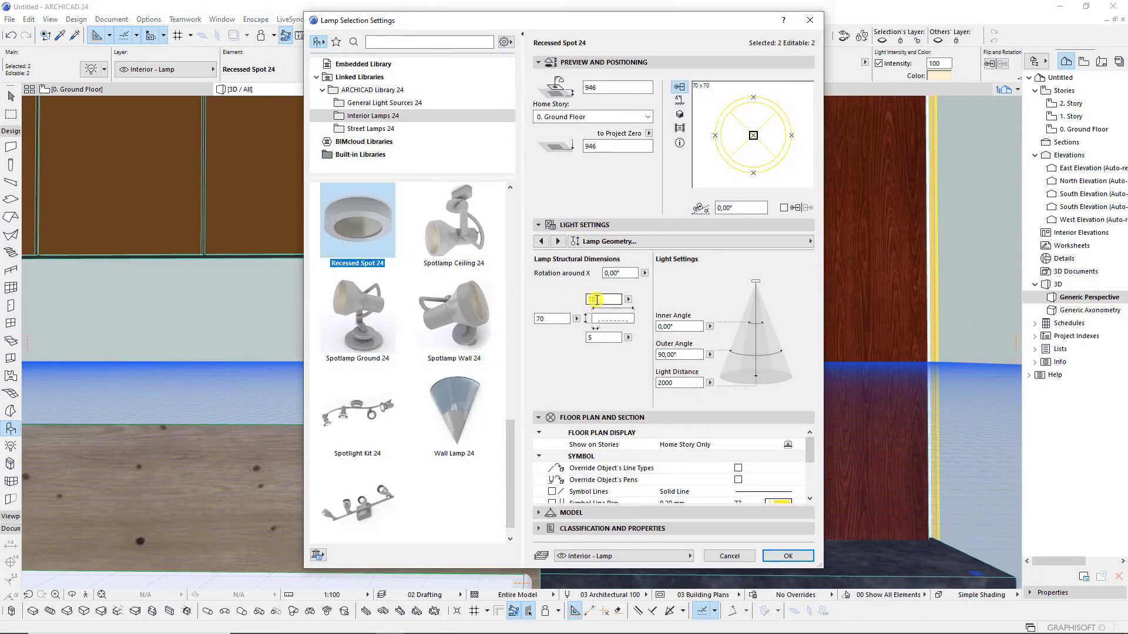
{"action": "type", "text": "50"}
{"action": "key", "text": "Return"}
{"action": "left_click", "coordinate": [627, 443]}
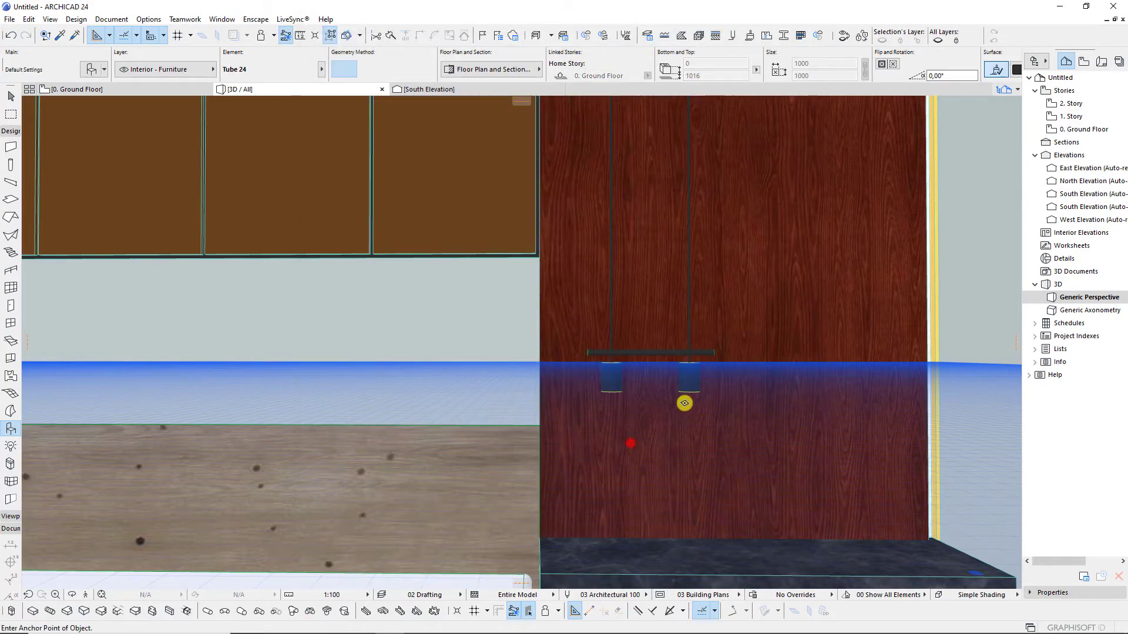
{"action": "scroll", "coordinate": [684, 412], "scroll_direction": "down", "scroll_amount": 3}
{"action": "scroll", "coordinate": [690, 397], "scroll_direction": "down", "scroll_amount": 3}
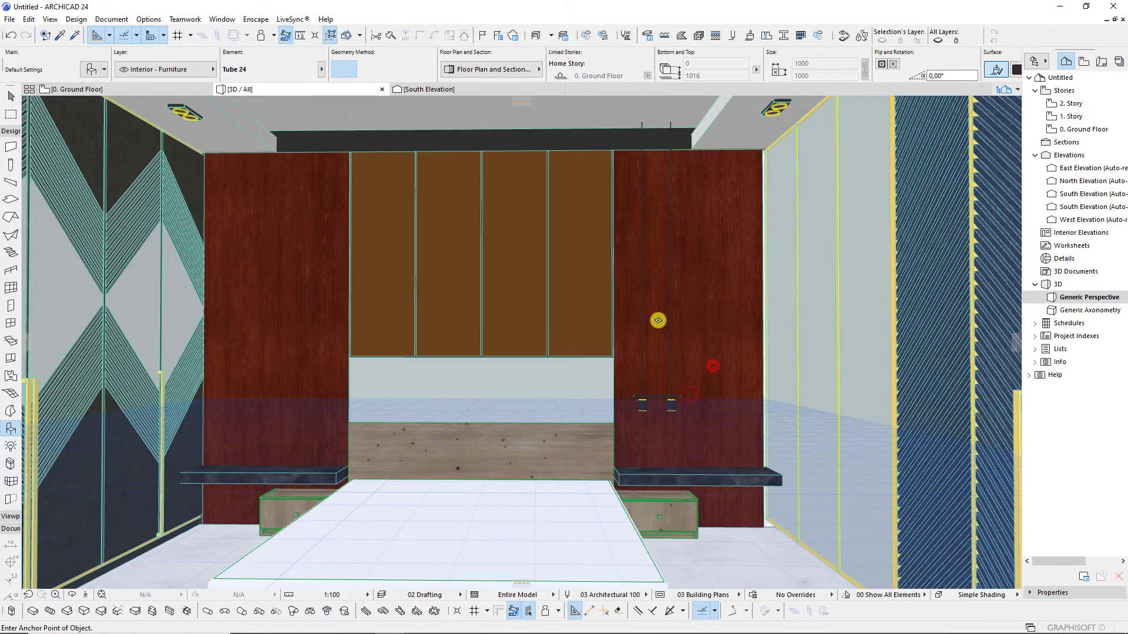
{"action": "left_click", "coordinate": [642, 279]}
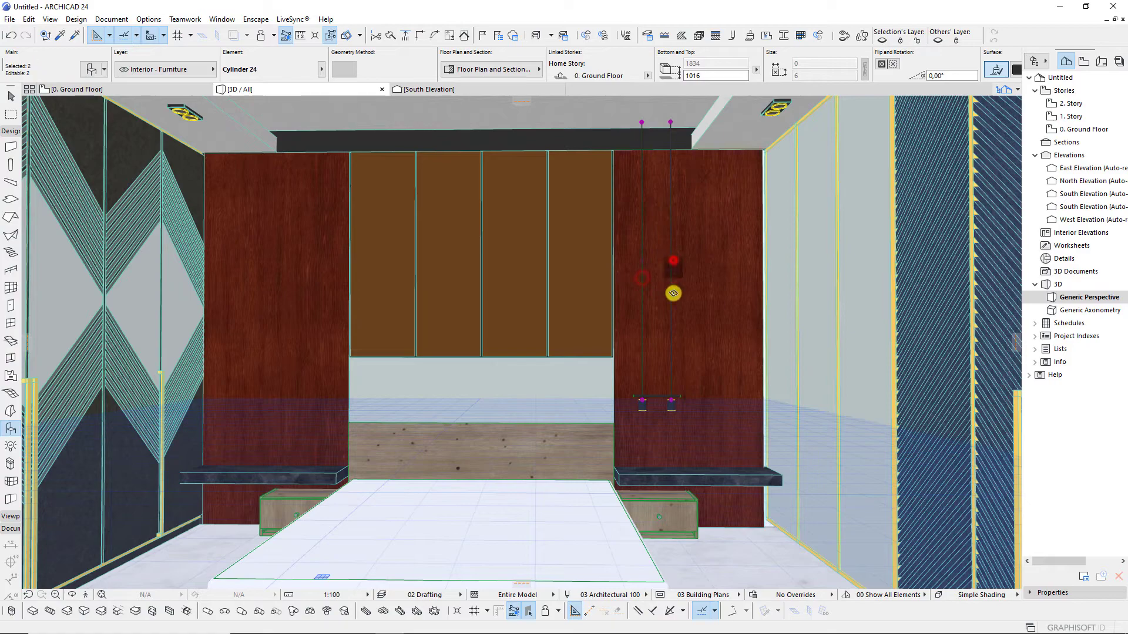
Select both hanging rod cylinders in the Ground Floor plan.
{"action": "key", "text": "F2"}
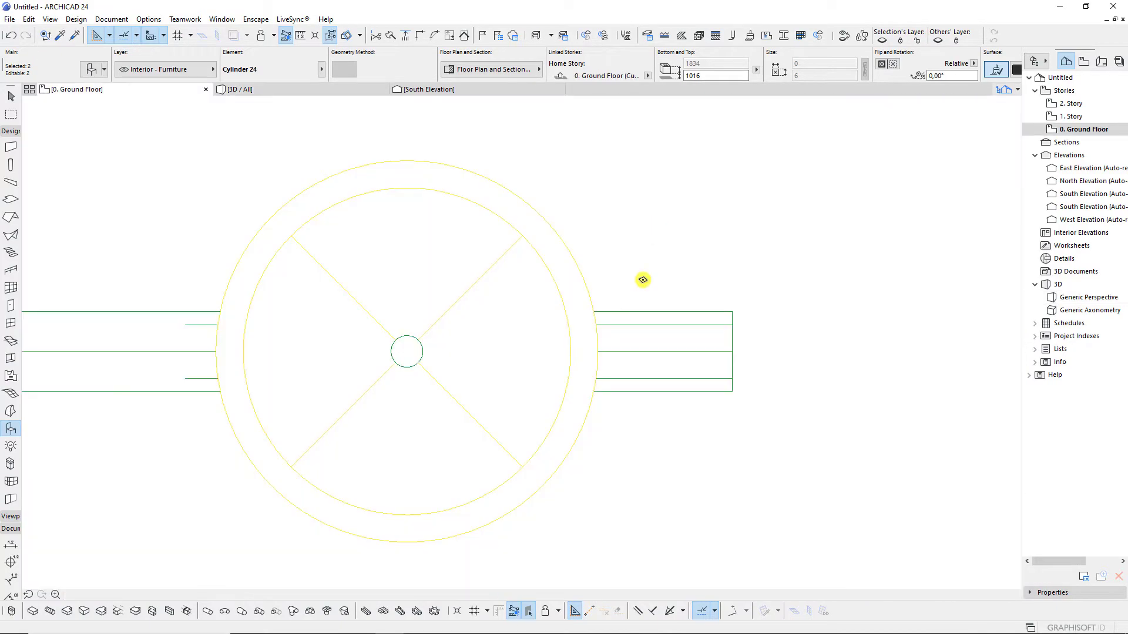
{"action": "key", "text": "ctrl+a"}
{"action": "scroll", "coordinate": [415, 339], "scroll_direction": "down", "scroll_amount": 4}
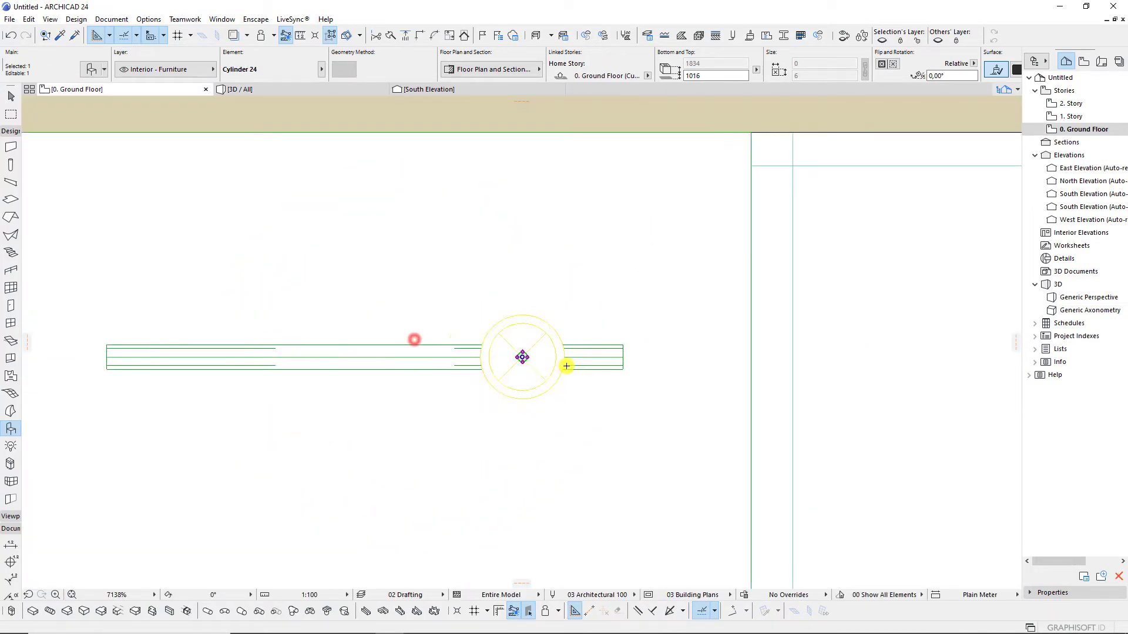
{"action": "scroll", "coordinate": [564, 358], "scroll_direction": "down", "scroll_amount": 2}
{"action": "scroll", "coordinate": [596, 359], "scroll_direction": "down", "scroll_amount": 1}
{"action": "scroll", "coordinate": [604, 358], "scroll_direction": "up", "scroll_amount": 2}
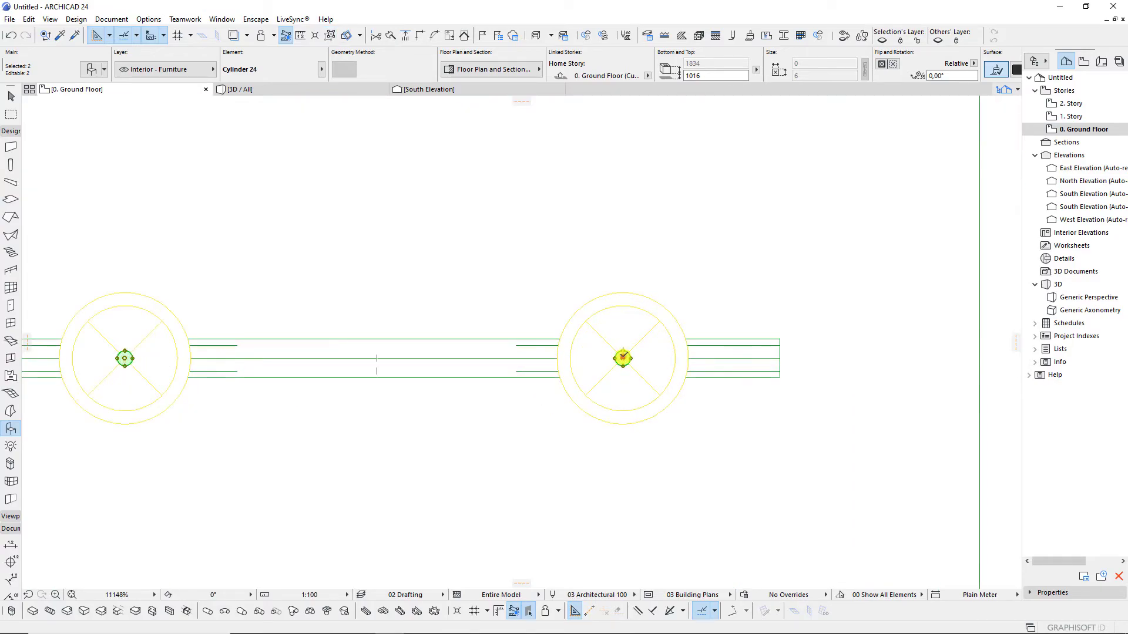
{"action": "left_click", "coordinate": [621, 359]}
{"action": "left_click", "coordinate": [623, 358]}
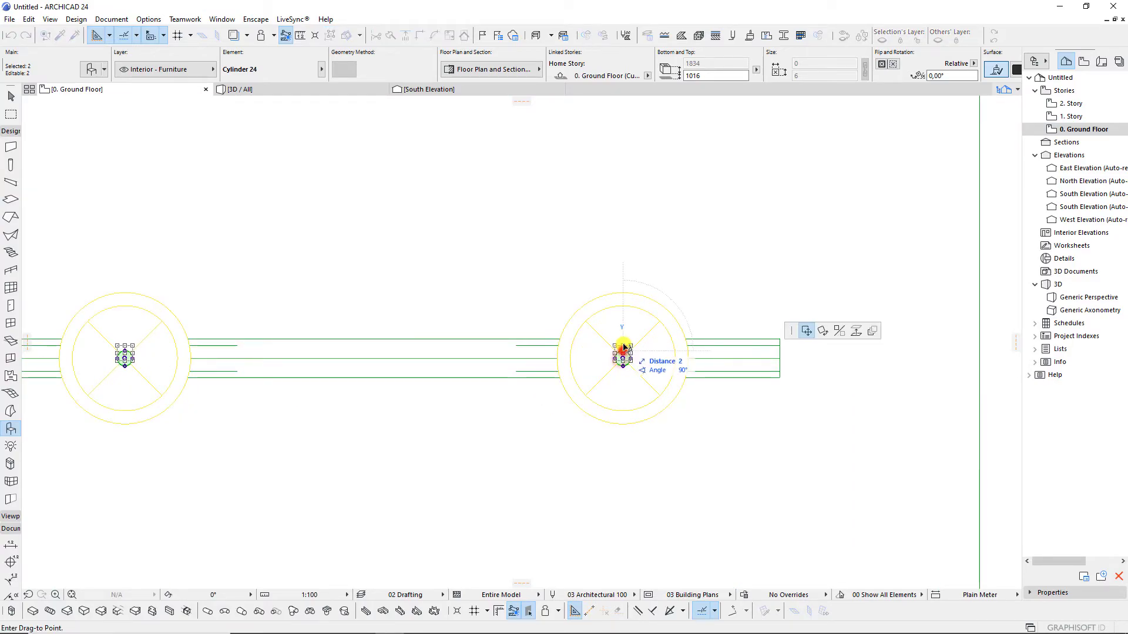
Set both Cylinder 24 objects to radius 10 and length 2, then view in 3D.
{"action": "key", "text": "ctrl+t"}
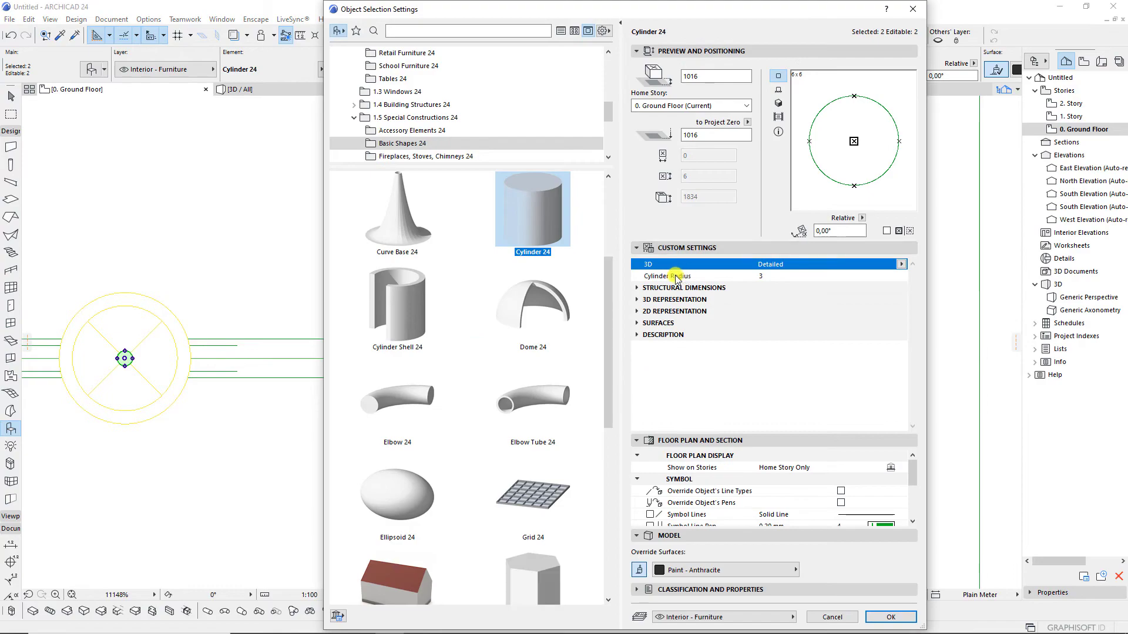
{"action": "left_click", "coordinate": [762, 277]}
{"action": "type", "text": "10"}
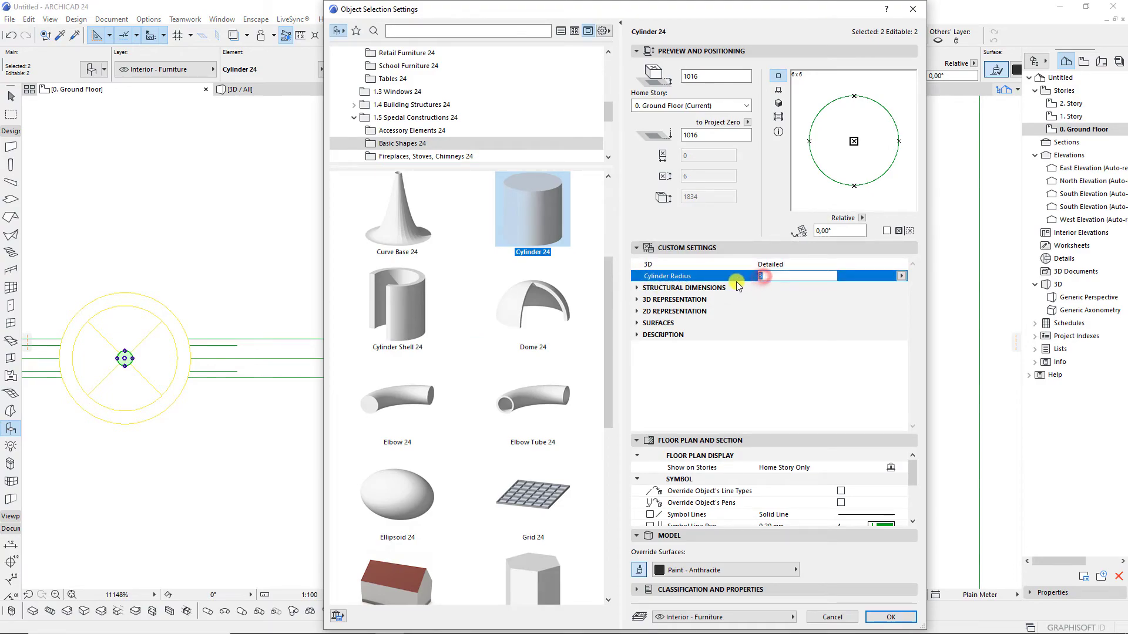
{"action": "left_click", "coordinate": [634, 288]}
{"action": "left_click", "coordinate": [774, 335]}
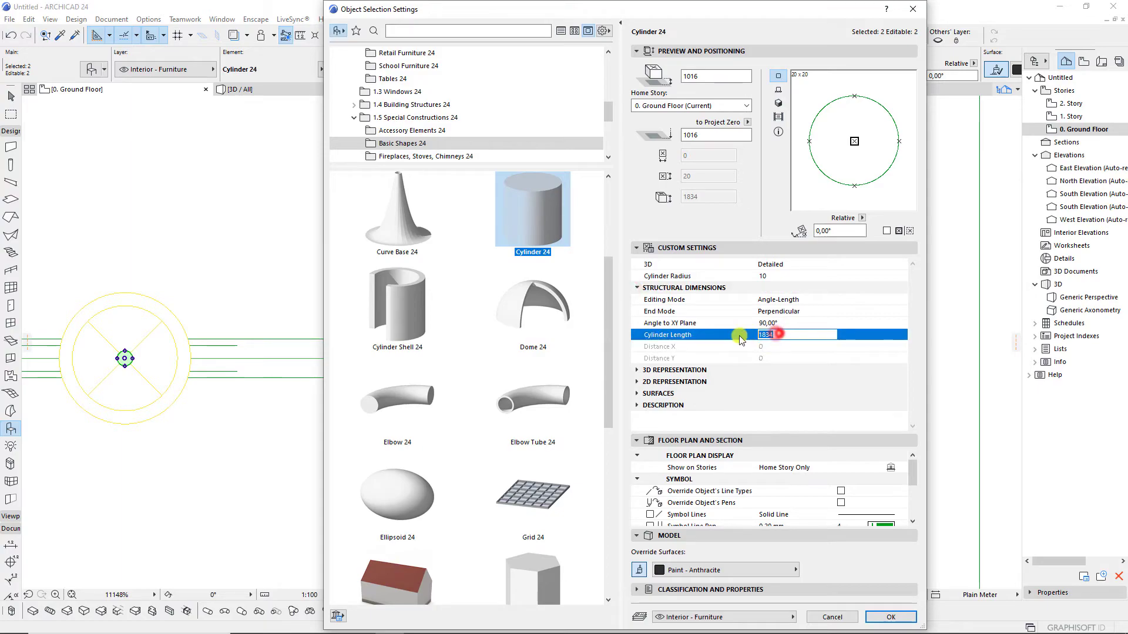
{"action": "key", "text": "Return"}
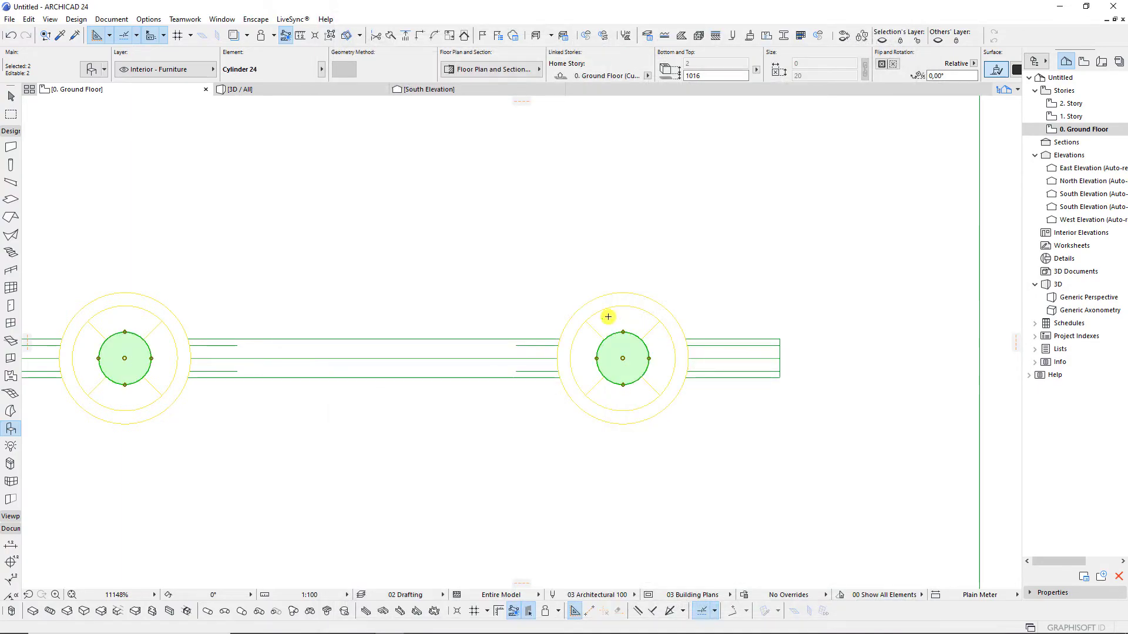
{"action": "left_click", "coordinate": [294, 90]}
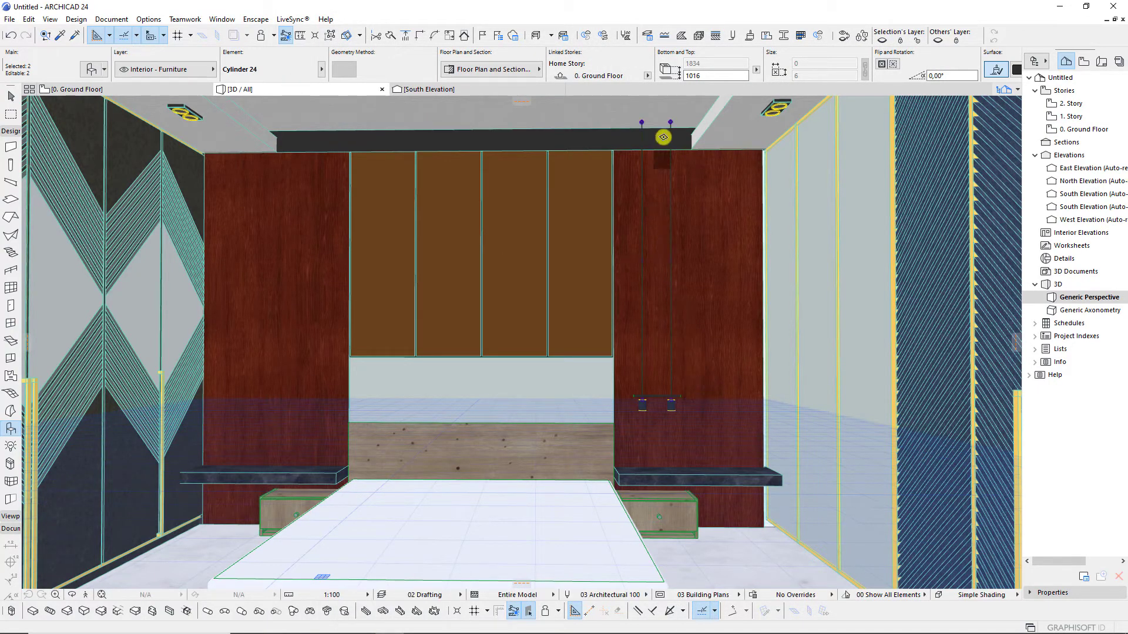
Copy the two small cylinders from the shades up to the ceiling.
{"action": "scroll", "coordinate": [663, 137], "scroll_direction": "up", "scroll_amount": 3}
{"action": "left_click", "coordinate": [723, 334]}
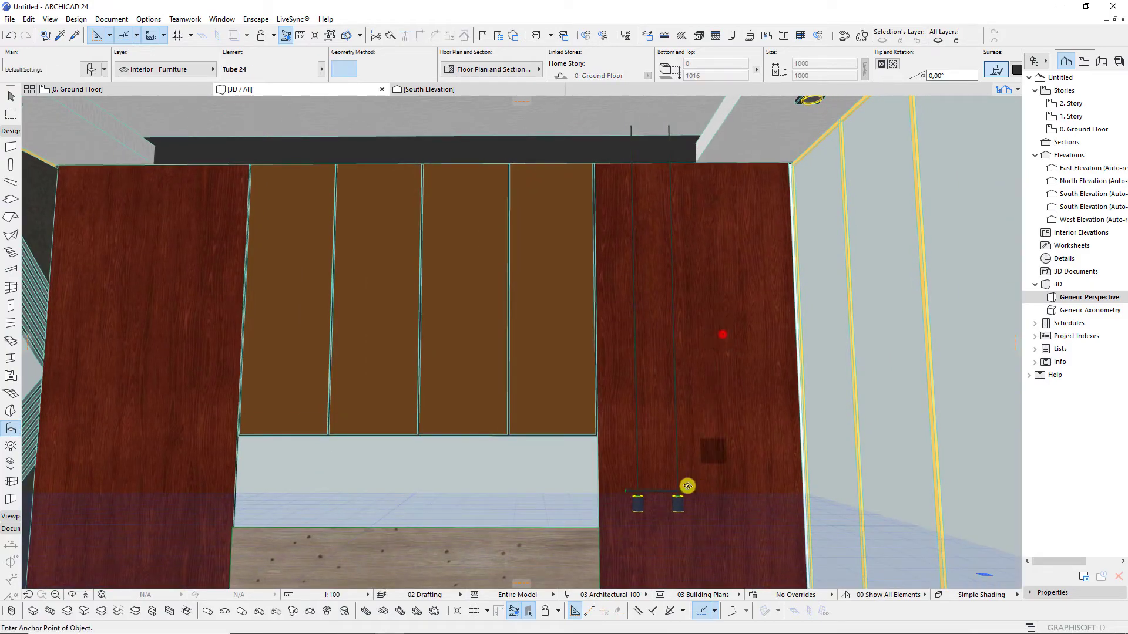
{"action": "scroll", "coordinate": [672, 517], "scroll_direction": "up", "scroll_amount": 5}
{"action": "left_click", "coordinate": [674, 476], "text": "shift"}
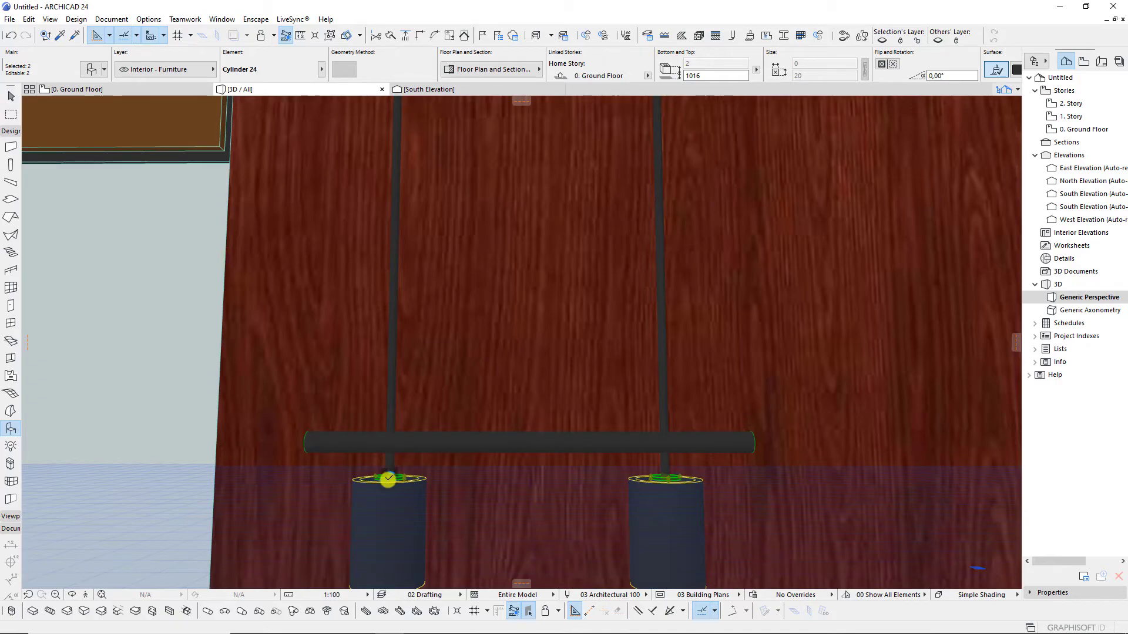
{"action": "scroll", "coordinate": [387, 478], "scroll_direction": "up", "scroll_amount": 1}
{"action": "left_click", "coordinate": [390, 477]}
{"action": "left_click", "coordinate": [432, 532]}
{"action": "scroll", "coordinate": [432, 517], "scroll_direction": "down", "scroll_amount": 3}
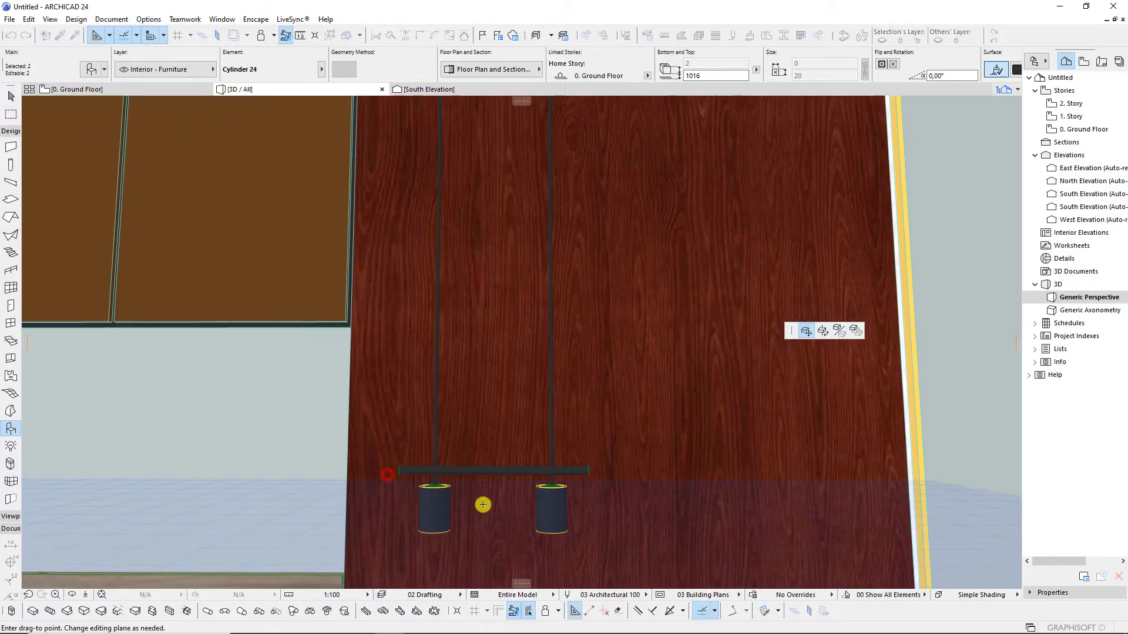
{"action": "middle_click_drag", "start_coordinate": [432, 517], "coordinate": [479, 209], "text": "shift"}
{"action": "scroll", "coordinate": [477, 207], "scroll_direction": "up", "scroll_amount": 2}
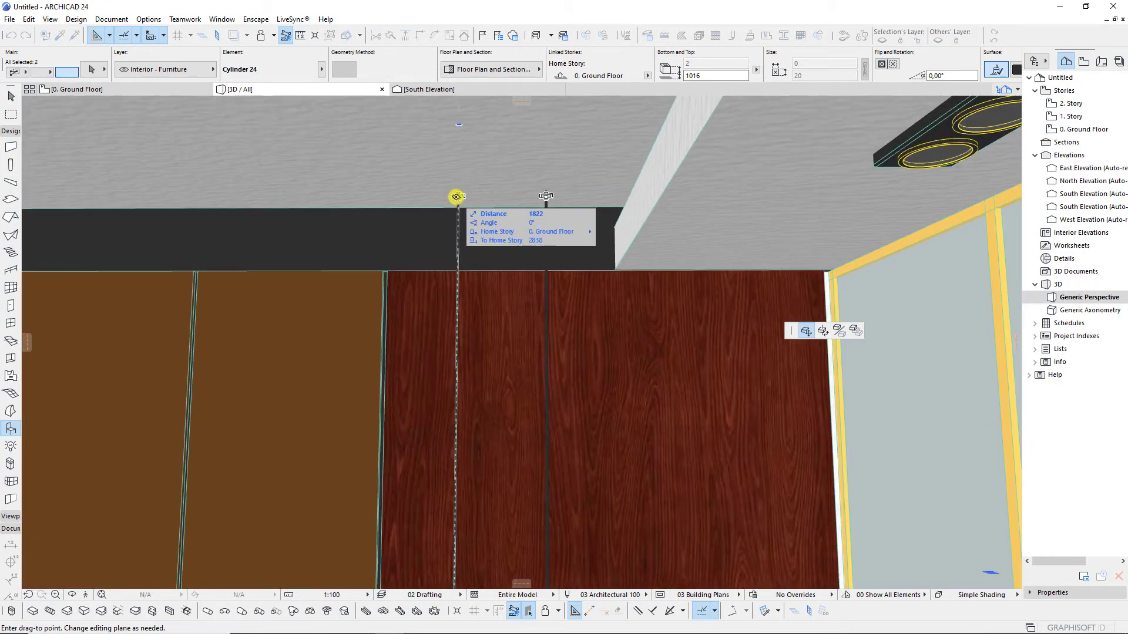
{"action": "scroll", "coordinate": [458, 206], "scroll_direction": "up", "scroll_amount": 1}
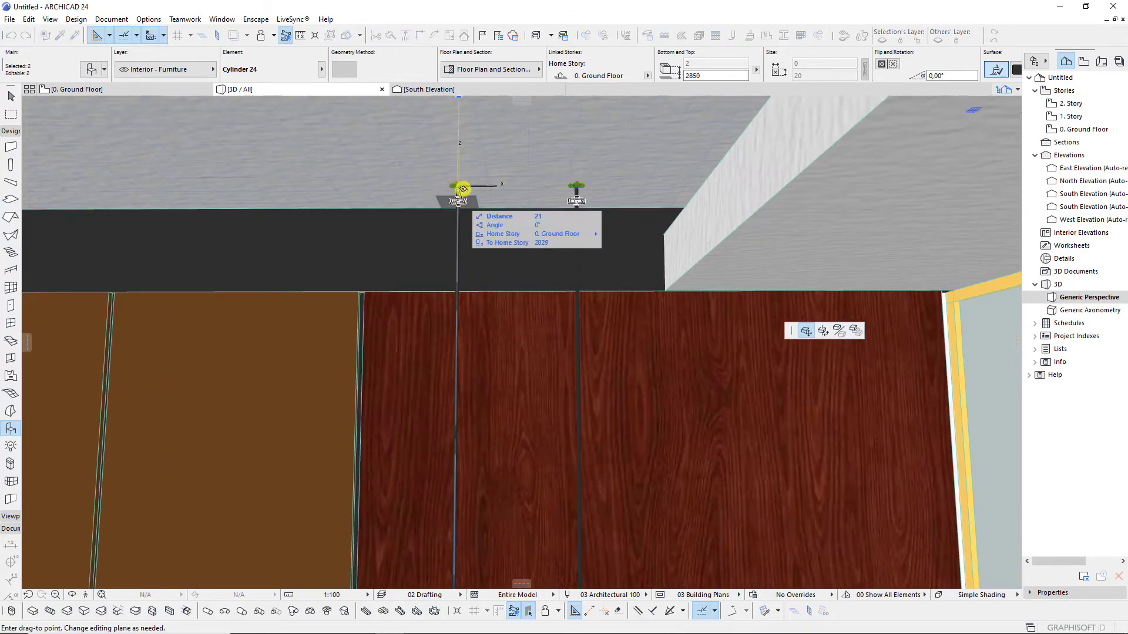
{"action": "scroll", "coordinate": [461, 187], "scroll_direction": "up", "scroll_amount": 1}
{"action": "scroll", "coordinate": [458, 188], "scroll_direction": "up", "scroll_amount": 1}
{"action": "scroll", "coordinate": [450, 184], "scroll_direction": "up", "scroll_amount": 1}
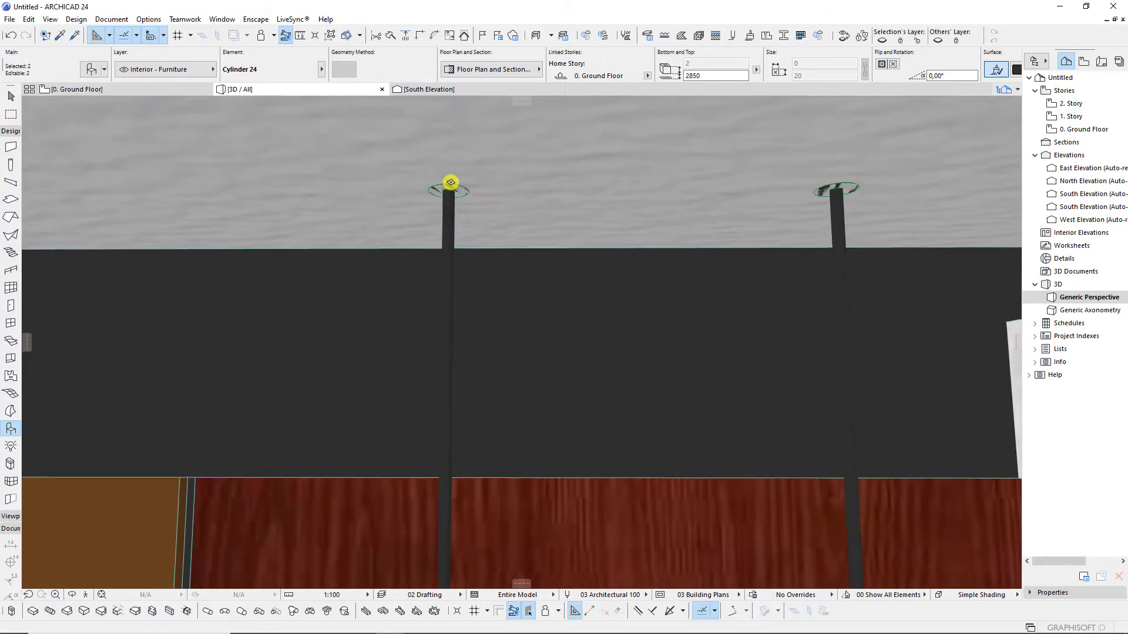
{"action": "scroll", "coordinate": [451, 182], "scroll_direction": "up", "scroll_amount": 1}
{"action": "scroll", "coordinate": [487, 193], "scroll_direction": "down", "scroll_amount": 1}
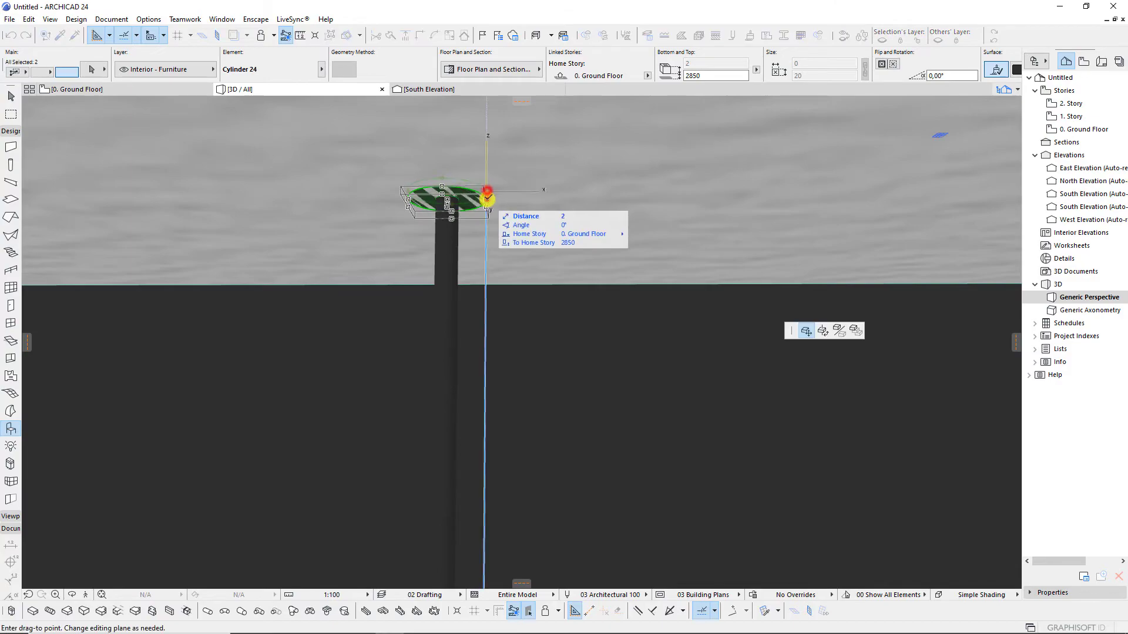
{"action": "scroll", "coordinate": [459, 177], "scroll_direction": "down", "scroll_amount": 2}
{"action": "scroll", "coordinate": [484, 182], "scroll_direction": "down", "scroll_amount": 2}
{"action": "scroll", "coordinate": [469, 175], "scroll_direction": "up", "scroll_amount": 2}
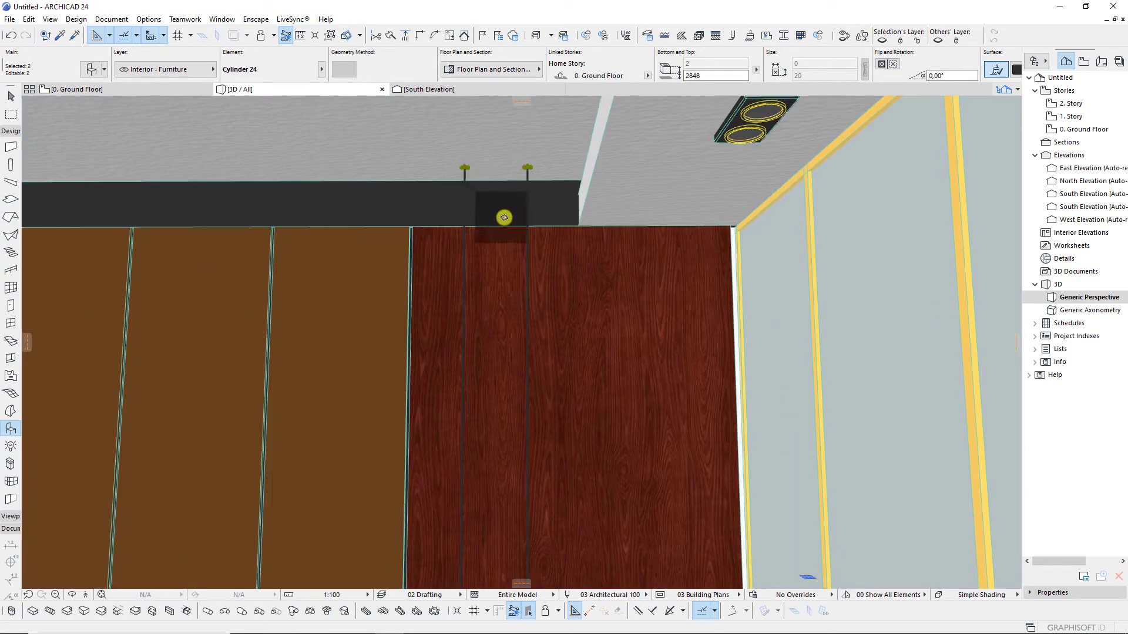
Widen the ceiling disc copies to Cylinder Radius 20.
{"action": "key", "text": "ctrl+t"}
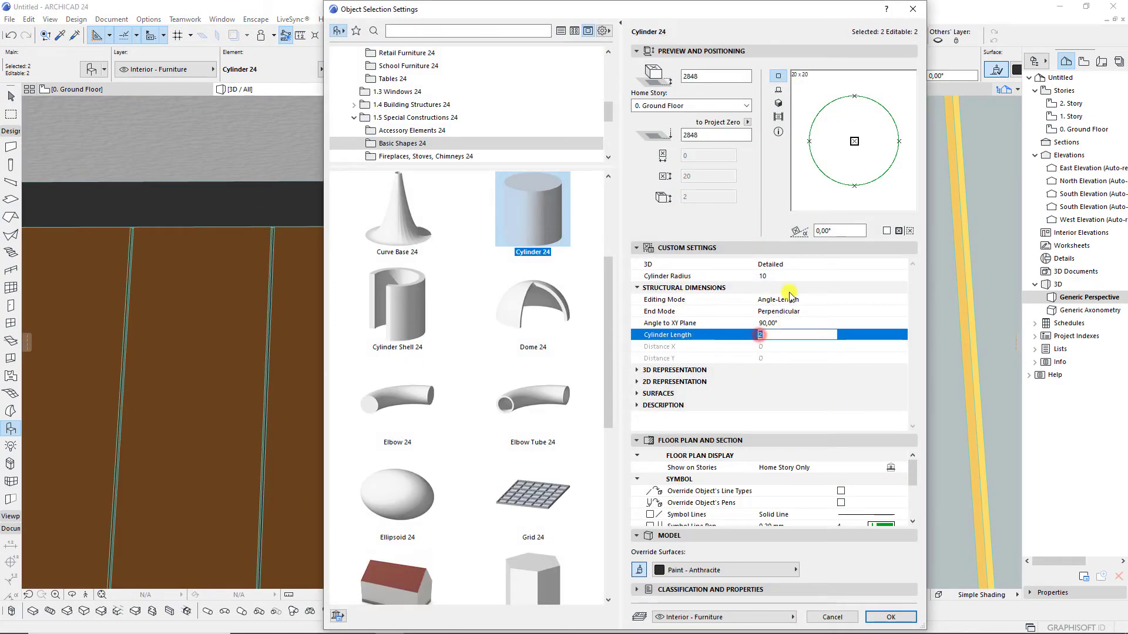
{"action": "left_click", "coordinate": [769, 276]}
{"action": "key", "text": "Return"}
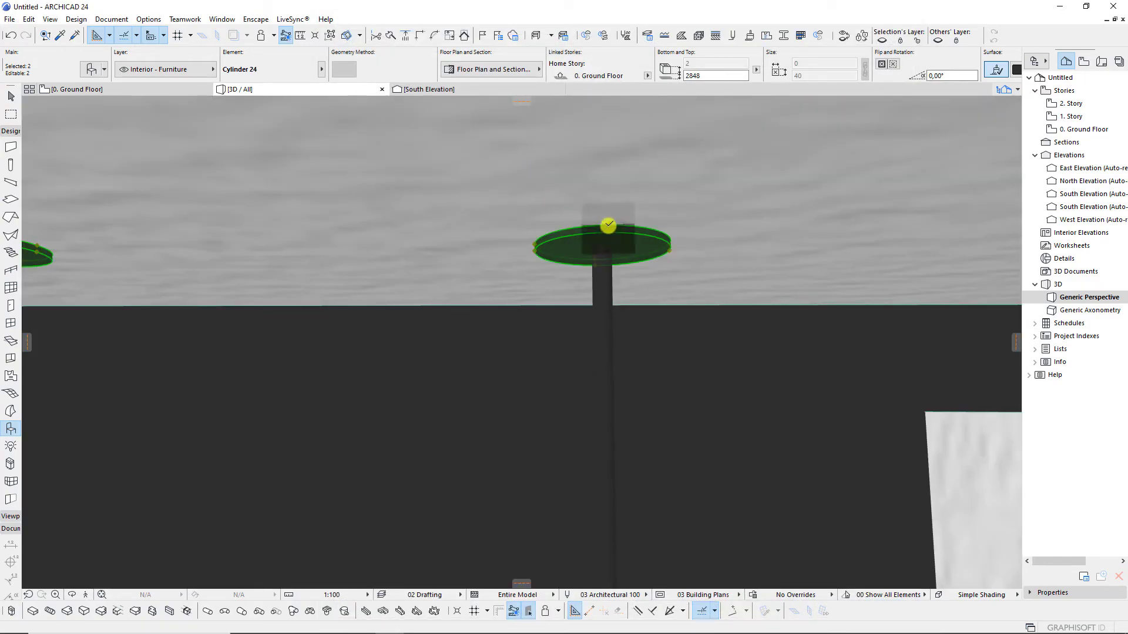
{"action": "left_click", "coordinate": [607, 227]}
{"action": "scroll", "coordinate": [612, 211], "scroll_direction": "down", "scroll_amount": 3}
{"action": "scroll", "coordinate": [611, 209], "scroll_direction": "down", "scroll_amount": 2}
Place the disc copies as cylinders on top of both pendant shades.
{"action": "scroll", "coordinate": [611, 209], "scroll_direction": "down", "scroll_amount": 3}
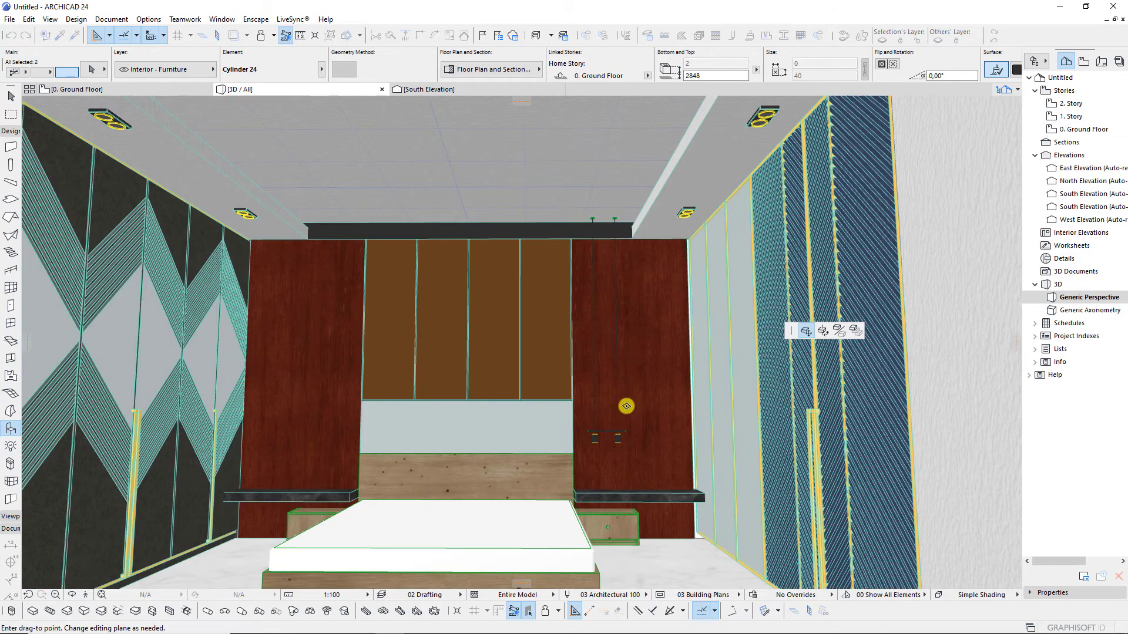
{"action": "scroll", "coordinate": [625, 435], "scroll_direction": "up", "scroll_amount": 4}
{"action": "scroll", "coordinate": [572, 415], "scroll_direction": "up", "scroll_amount": 2}
{"action": "scroll", "coordinate": [633, 406], "scroll_direction": "up", "scroll_amount": 2}
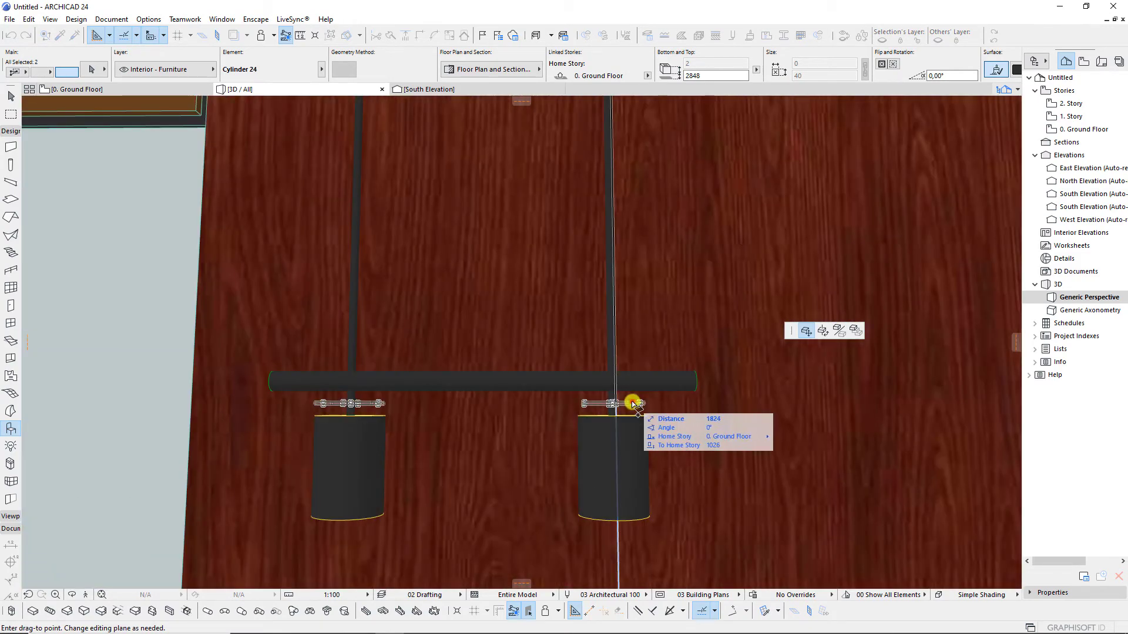
{"action": "scroll", "coordinate": [626, 407], "scroll_direction": "up", "scroll_amount": 2}
{"action": "scroll", "coordinate": [625, 409], "scroll_direction": "up", "scroll_amount": 2}
{"action": "scroll", "coordinate": [640, 405], "scroll_direction": "up", "scroll_amount": 2}
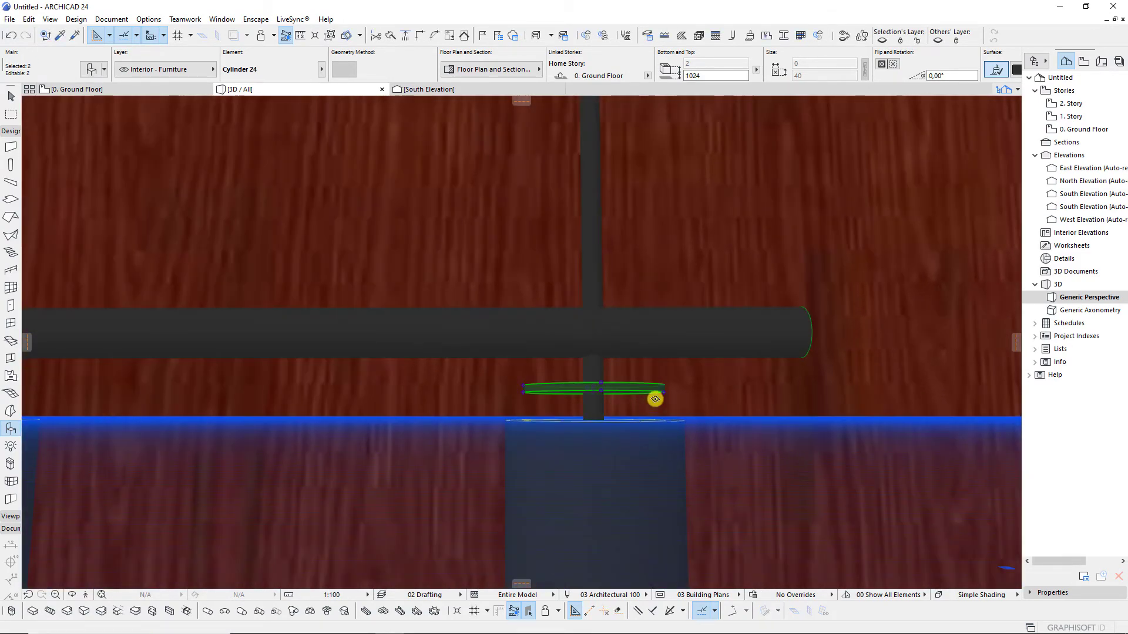
{"action": "left_click", "coordinate": [595, 420]}
{"action": "left_click", "coordinate": [593, 413]}
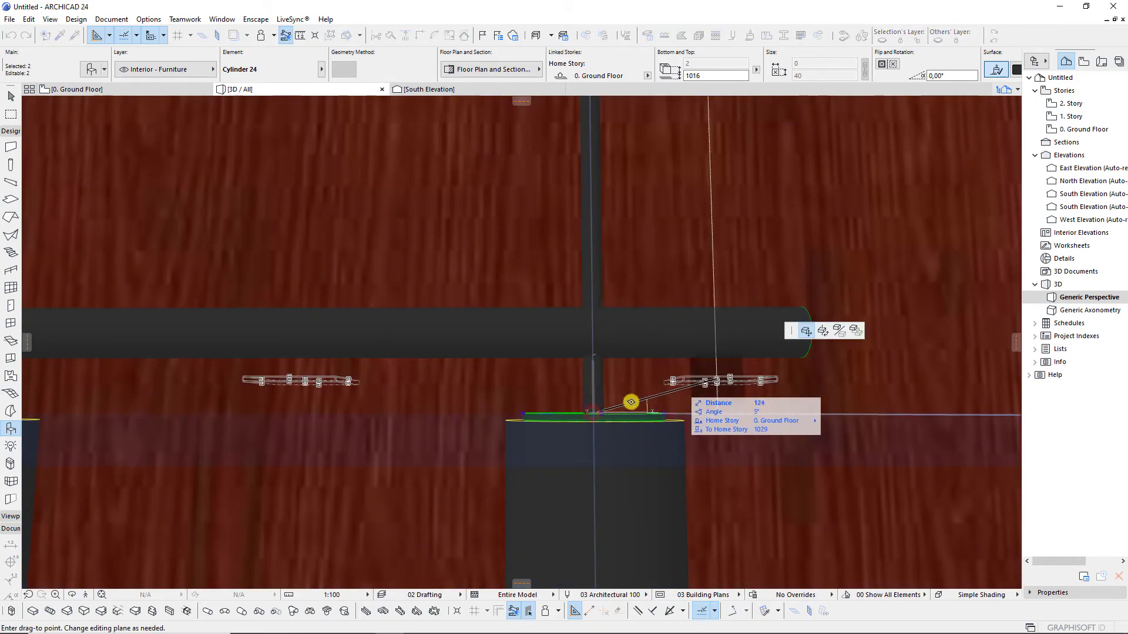
{"action": "left_click", "coordinate": [608, 424]}
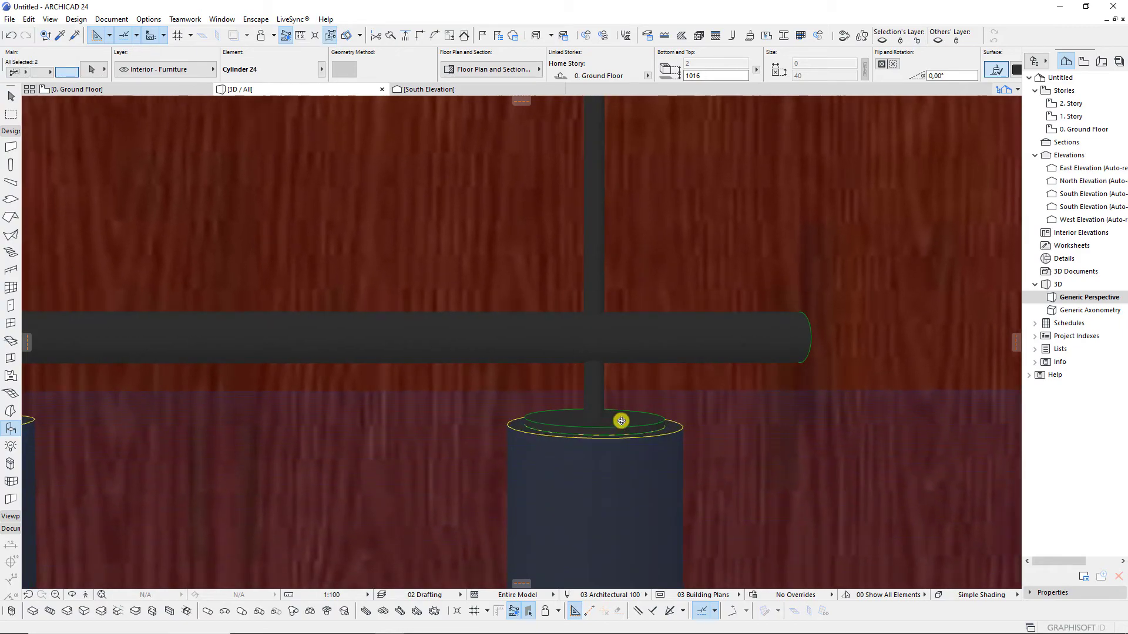
Stretch the left cylinder up from its shade to the horizontal bar.
{"action": "left_click", "coordinate": [592, 418]}
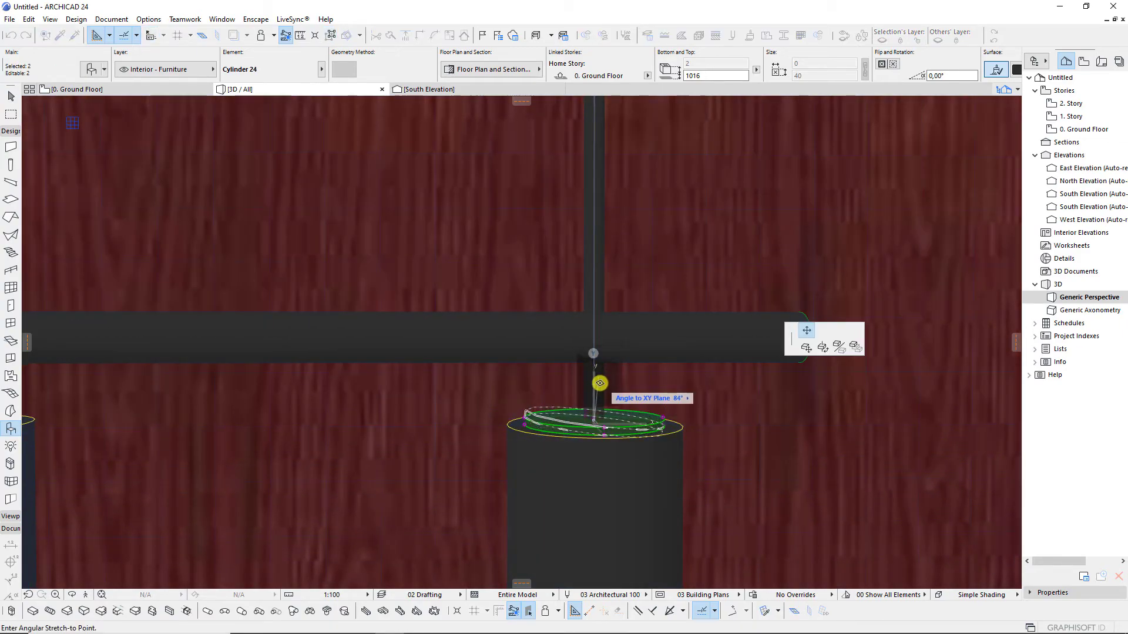
{"action": "key", "text": "Escape"}
{"action": "left_click", "coordinate": [594, 419]}
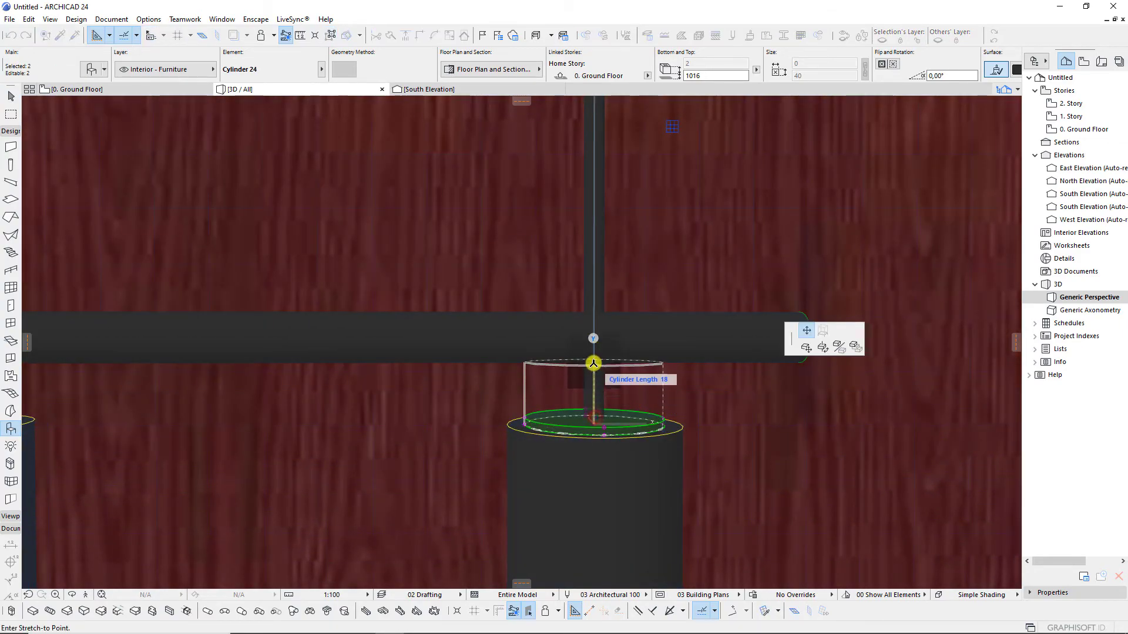
{"action": "left_click", "coordinate": [595, 361]}
{"action": "scroll", "coordinate": [622, 355], "scroll_direction": "down", "scroll_amount": 3}
{"action": "scroll", "coordinate": [622, 357], "scroll_direction": "down", "scroll_amount": 3}
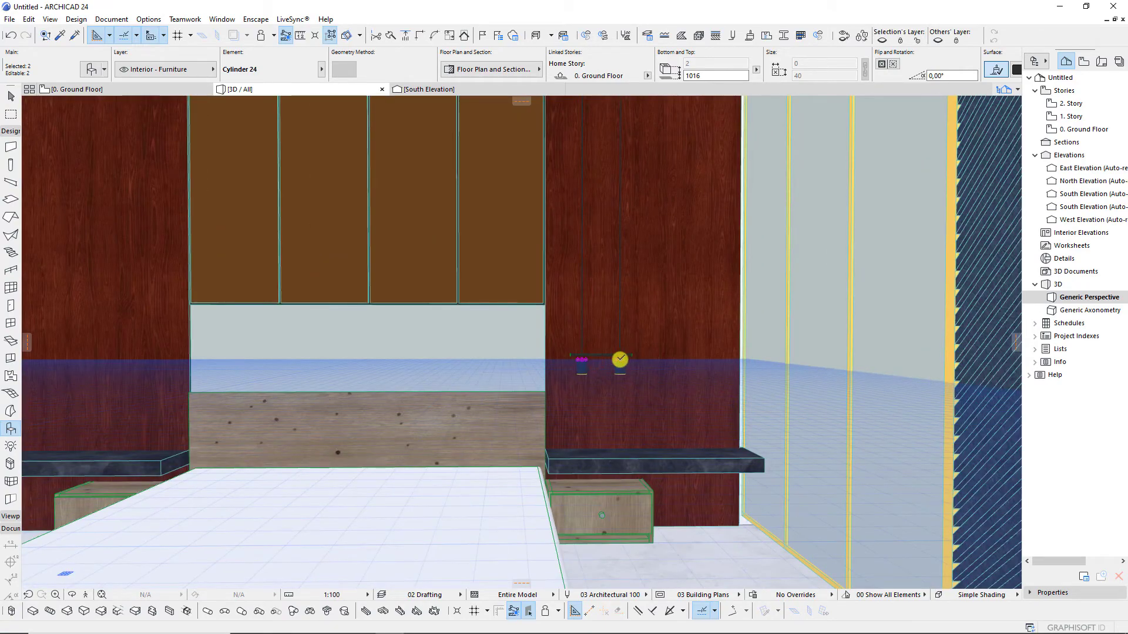
{"action": "scroll", "coordinate": [621, 359], "scroll_direction": "up", "scroll_amount": 3}
{"action": "scroll", "coordinate": [623, 356], "scroll_direction": "up", "scroll_amount": 3}
{"action": "scroll", "coordinate": [629, 353], "scroll_direction": "up", "scroll_amount": 2}
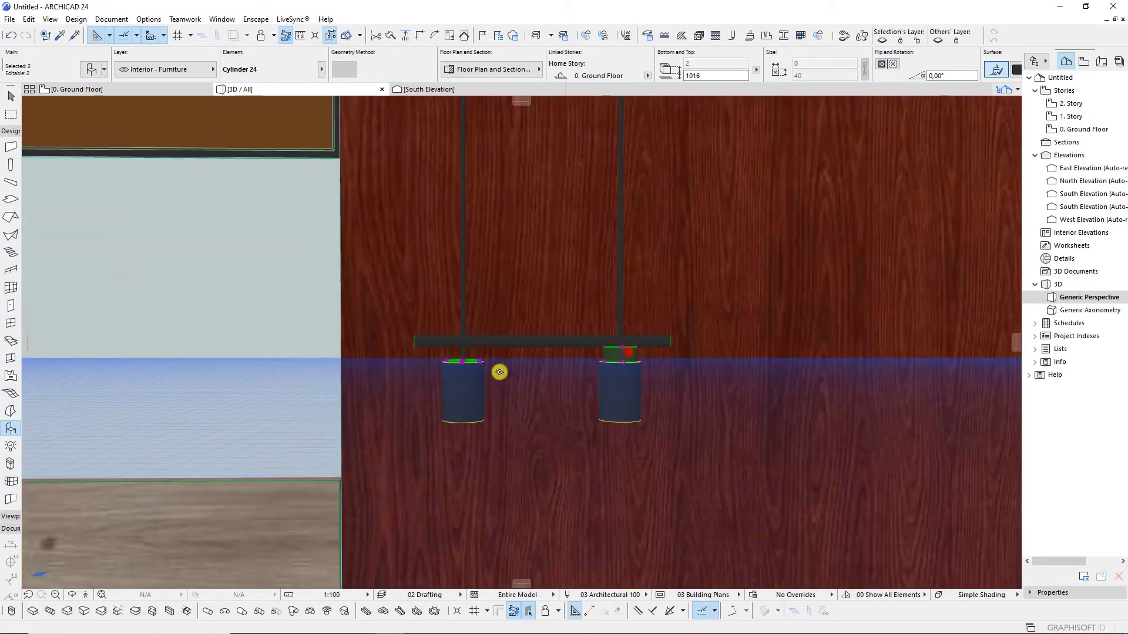
{"action": "scroll", "coordinate": [471, 360], "scroll_direction": "up", "scroll_amount": 2}
Set the two cylinders' Cylinder Length to 18 in Object Settings.
{"action": "key", "text": "ctrl+t"}
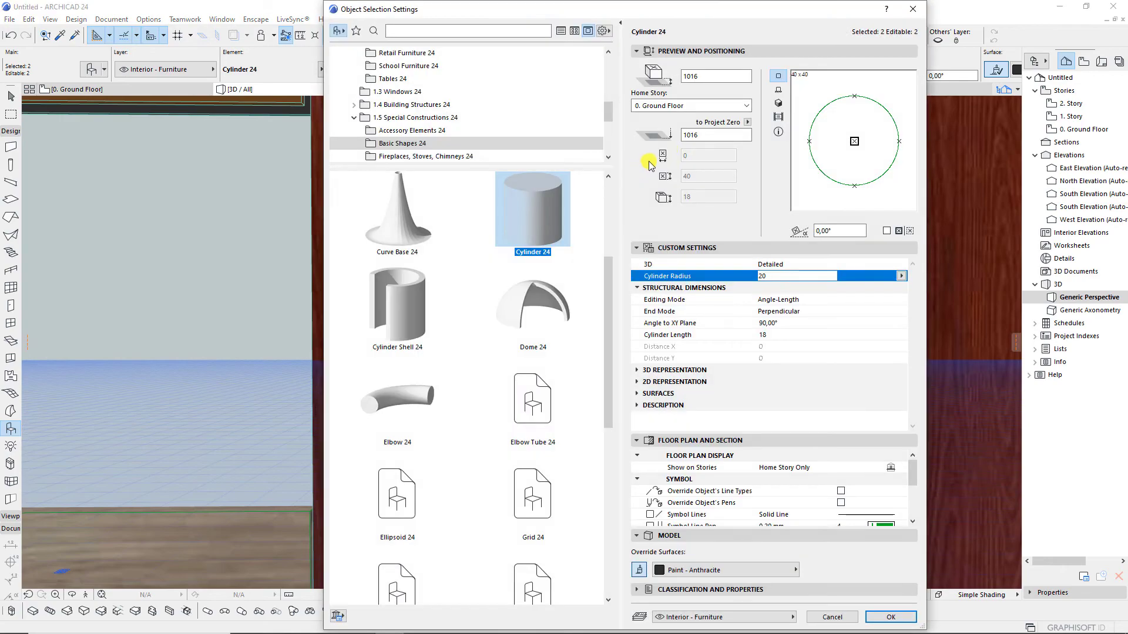
{"action": "left_click", "coordinate": [775, 335]}
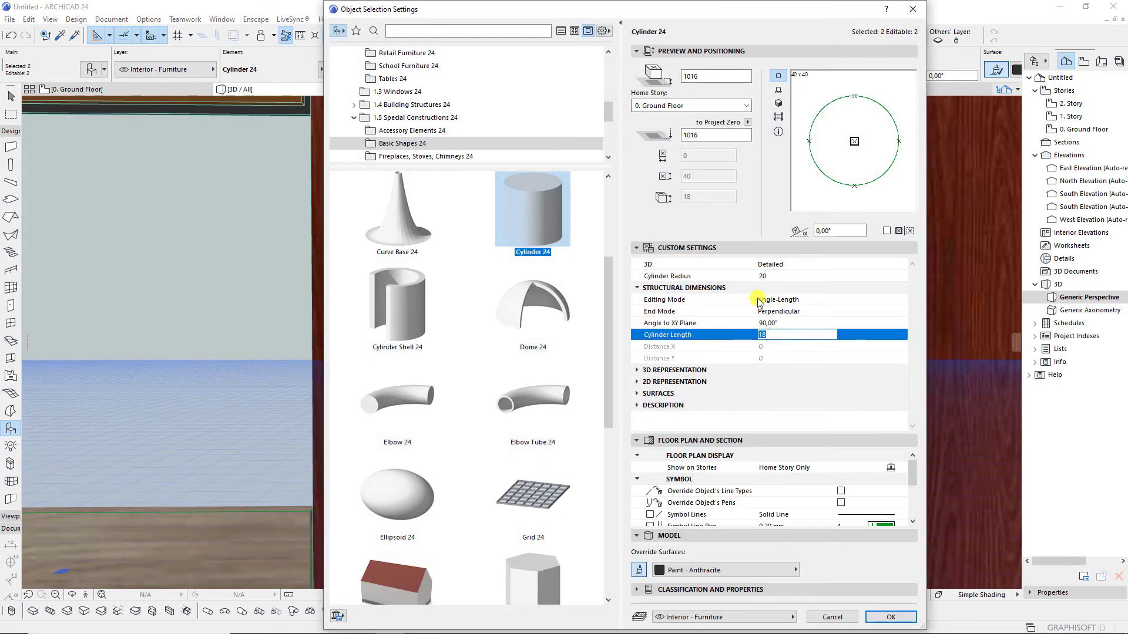
{"action": "left_click", "coordinate": [775, 277]}
{"action": "left_click", "coordinate": [762, 334]}
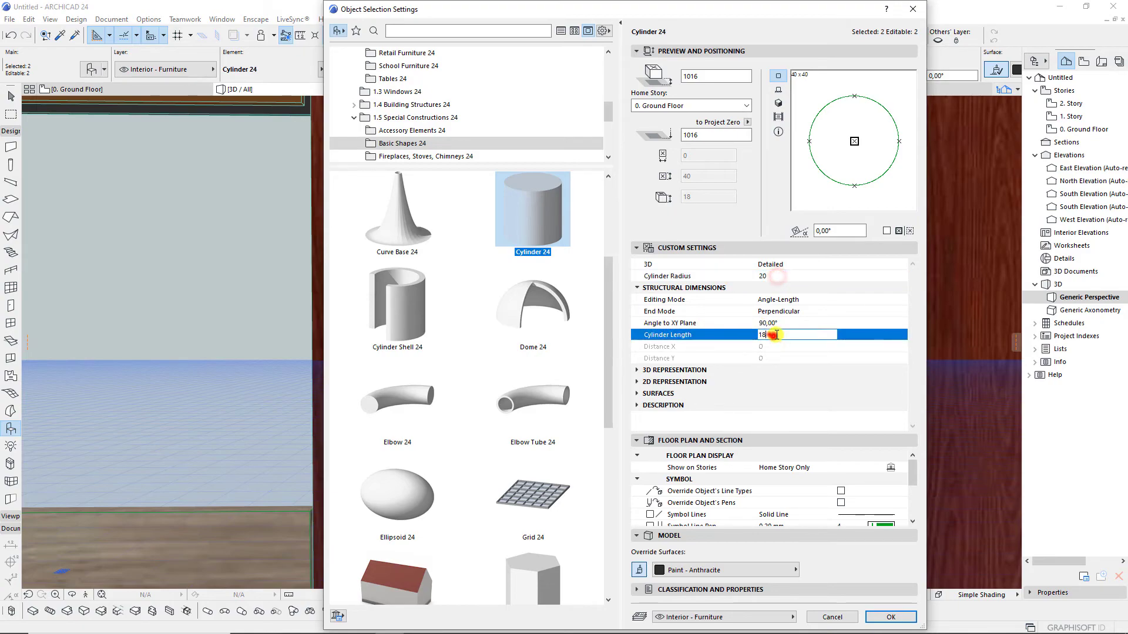
{"action": "key", "text": "Return"}
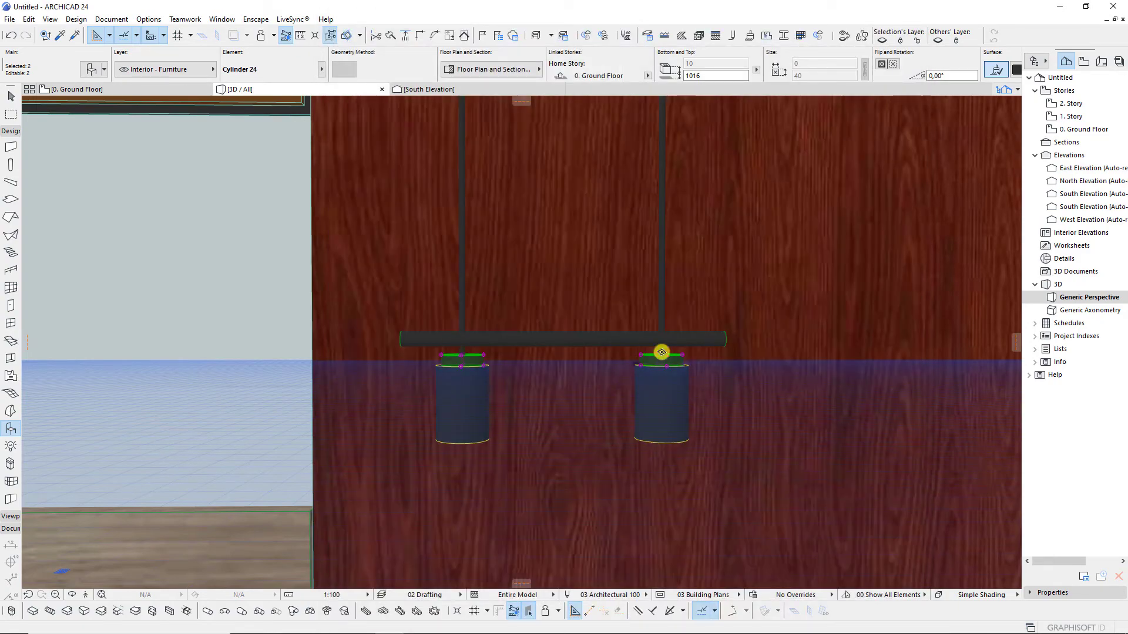
Stretch the right cylinder up so it meets the bar.
{"action": "scroll", "coordinate": [659, 353], "scroll_direction": "up", "scroll_amount": 2}
{"action": "scroll", "coordinate": [662, 353], "scroll_direction": "up", "scroll_amount": 1}
{"action": "left_click", "coordinate": [659, 360]}
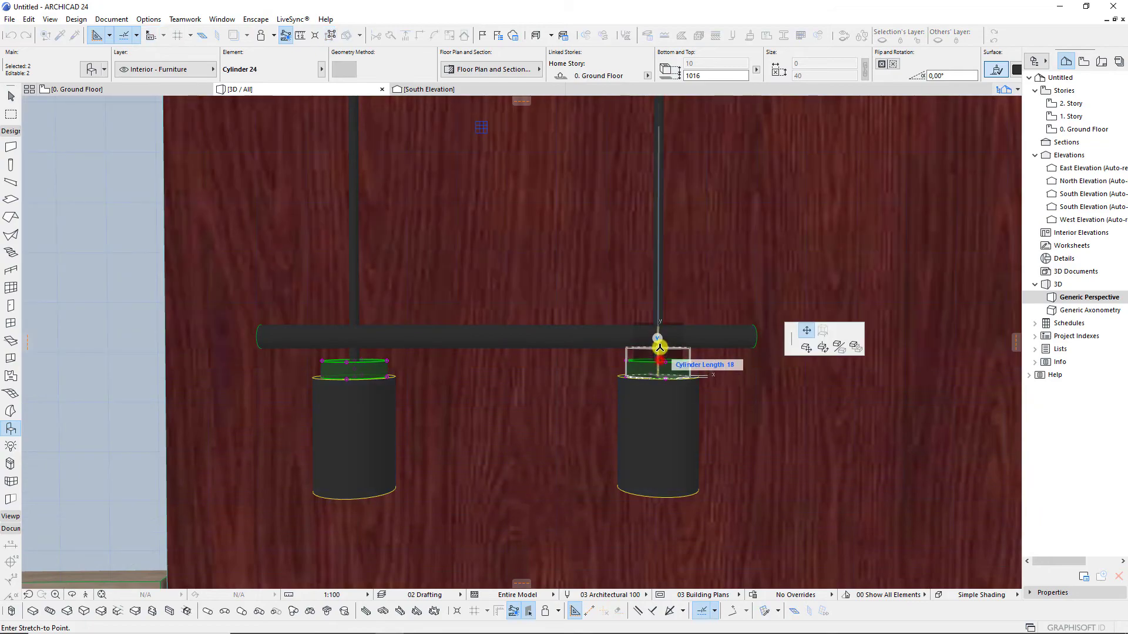
{"action": "left_click", "coordinate": [806, 334]}
{"action": "left_click", "coordinate": [660, 347]}
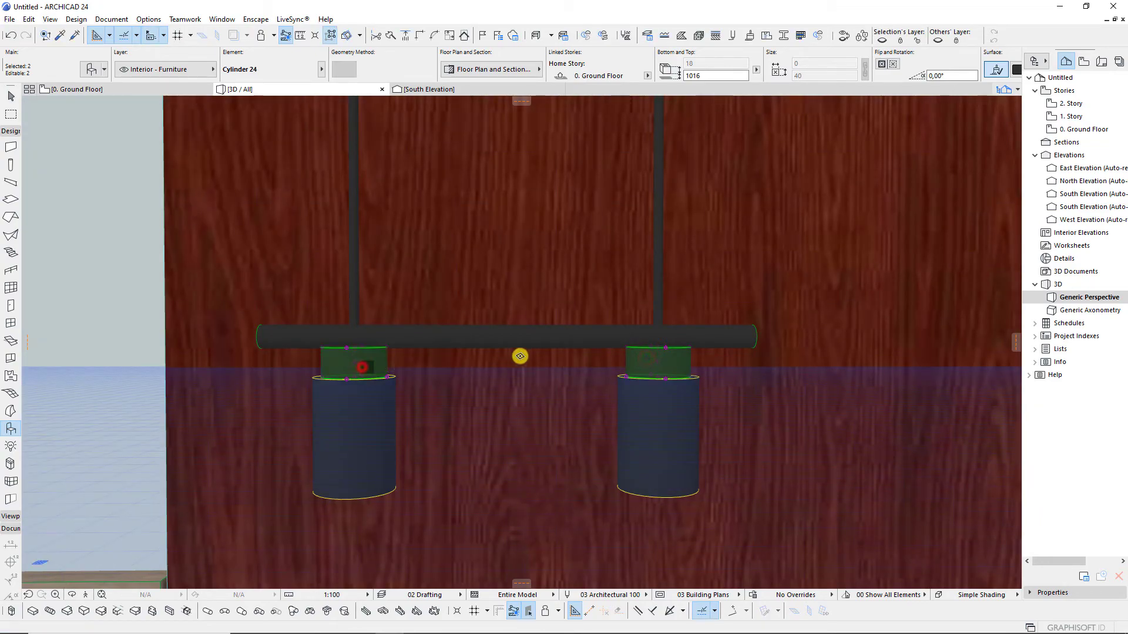
Set the cylinders' Cylinder Radius to 10.
{"action": "double_click", "coordinate": [363, 367]}
{"action": "left_click", "coordinate": [774, 276]}
{"action": "type", "text": "10"}
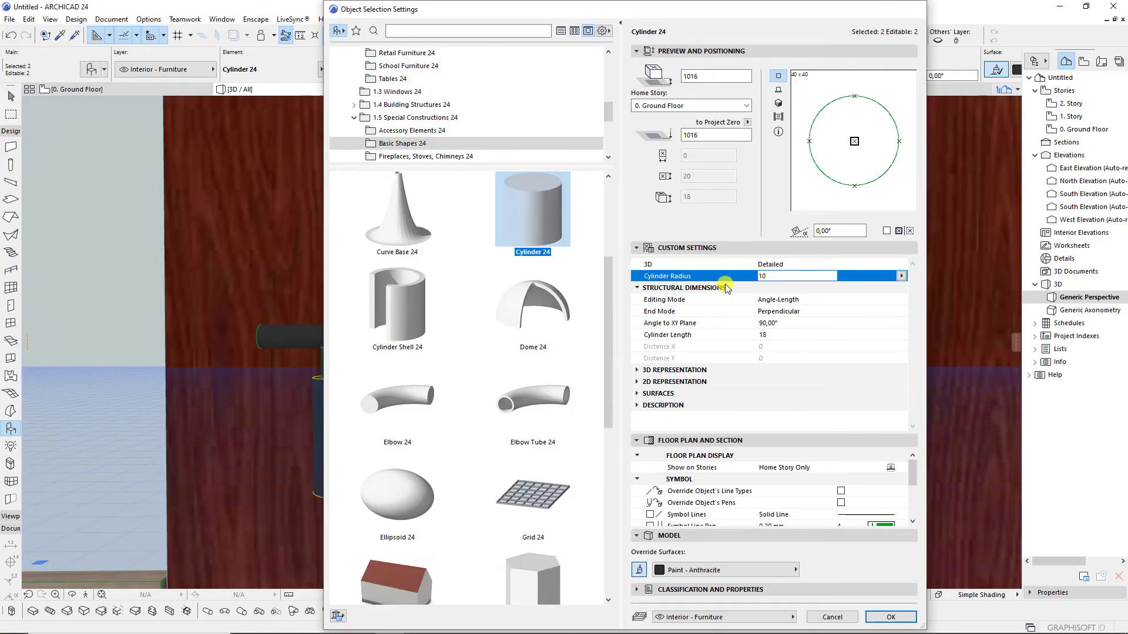
{"action": "key", "text": "Return"}
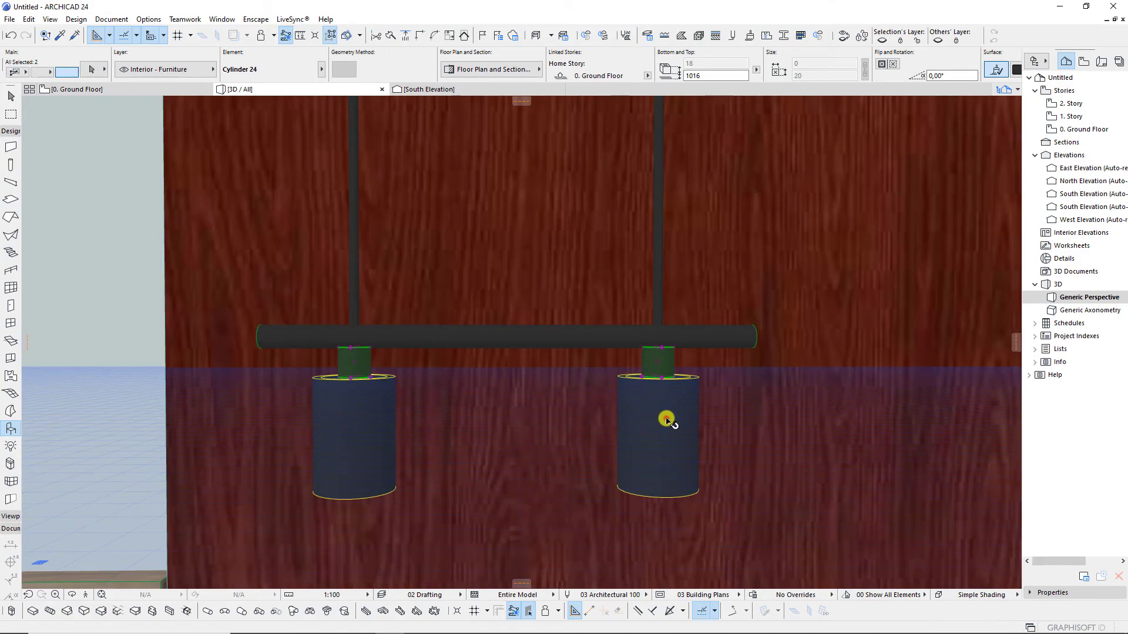
Select the pendant lamp parts together with the horizontal bar.
{"action": "left_click", "coordinate": [667, 421]}
{"action": "left_click", "coordinate": [534, 338], "text": "shift"}
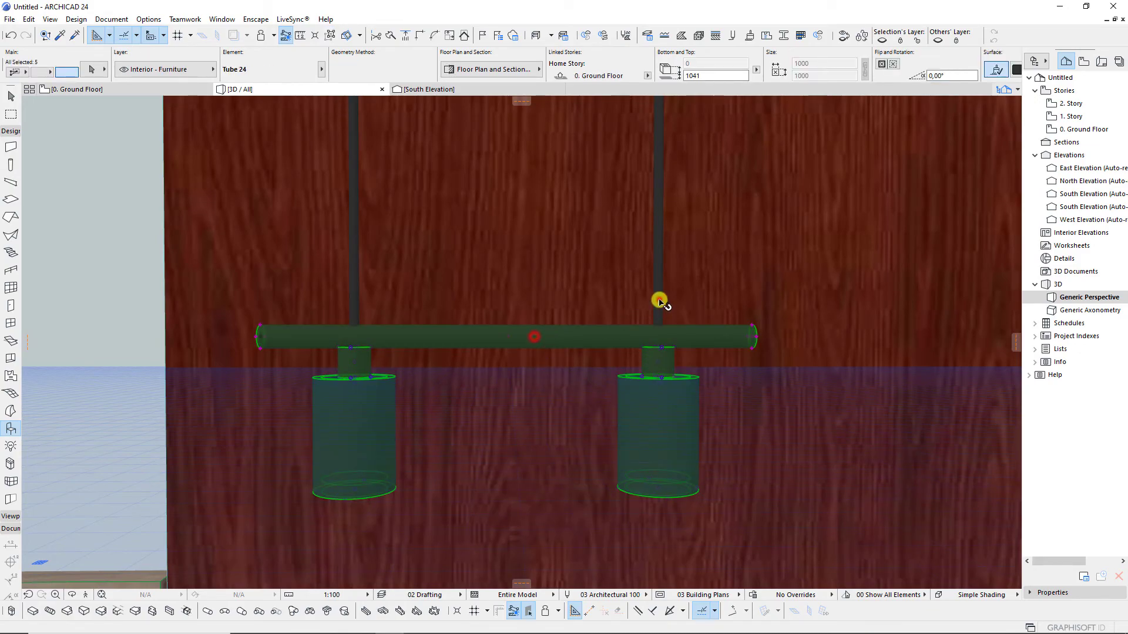
{"action": "scroll", "coordinate": [569, 448], "scroll_direction": "down", "scroll_amount": 3}
Select the pendant lamp elements in the 3D view.
{"action": "scroll", "coordinate": [566, 239], "scroll_direction": "down", "scroll_amount": 3}
{"action": "scroll", "coordinate": [572, 160], "scroll_direction": "up", "scroll_amount": 4}
{"action": "scroll", "coordinate": [571, 160], "scroll_direction": "up", "scroll_amount": 2}
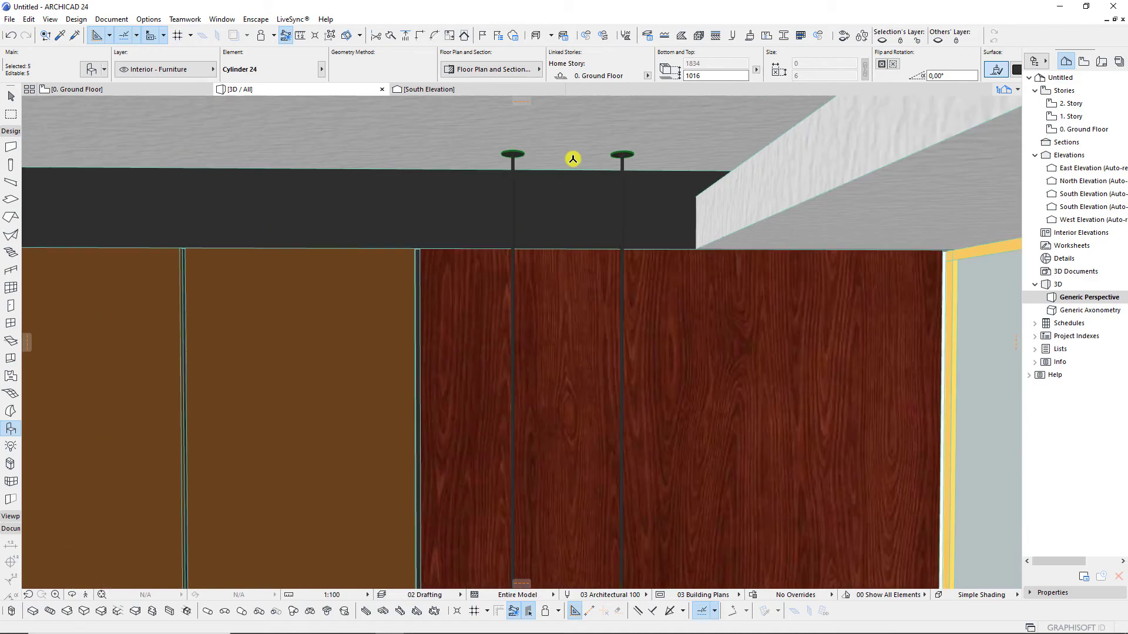
{"action": "scroll", "coordinate": [572, 159], "scroll_direction": "up", "scroll_amount": 2}
{"action": "scroll", "coordinate": [571, 159], "scroll_direction": "up", "scroll_amount": 1}
{"action": "key", "text": "ctrl+a"}
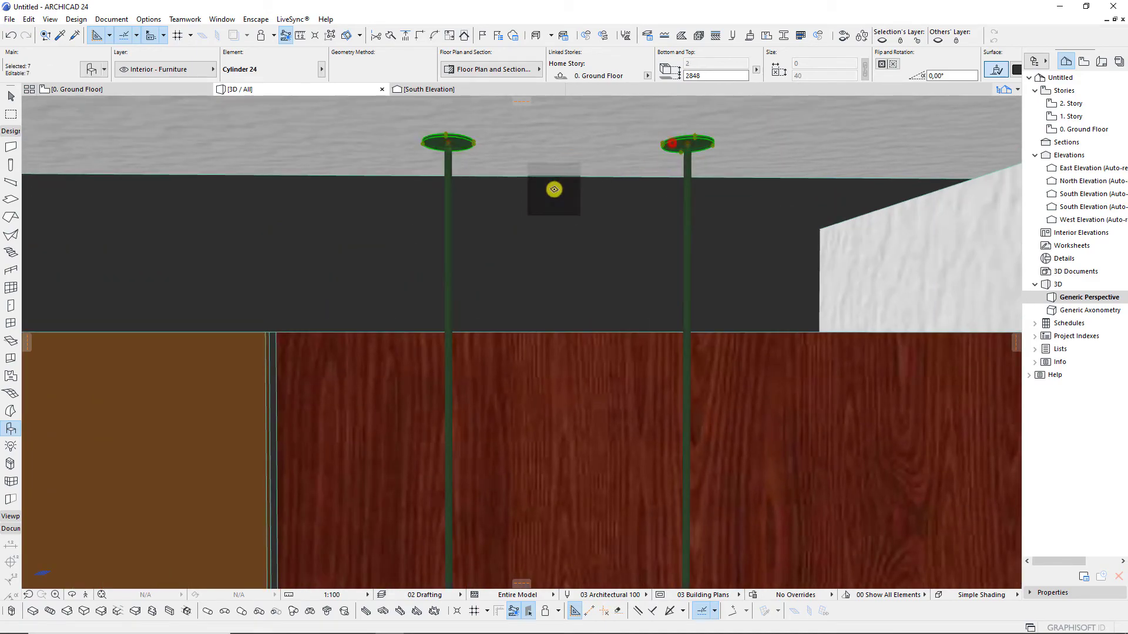
{"action": "scroll", "coordinate": [572, 168], "scroll_direction": "down", "scroll_amount": 3}
{"action": "scroll", "coordinate": [591, 174], "scroll_direction": "down", "scroll_amount": 4}
In the floor plan, mirror a copy of the lamp across a vertical axis.
{"action": "key", "text": "F2"}
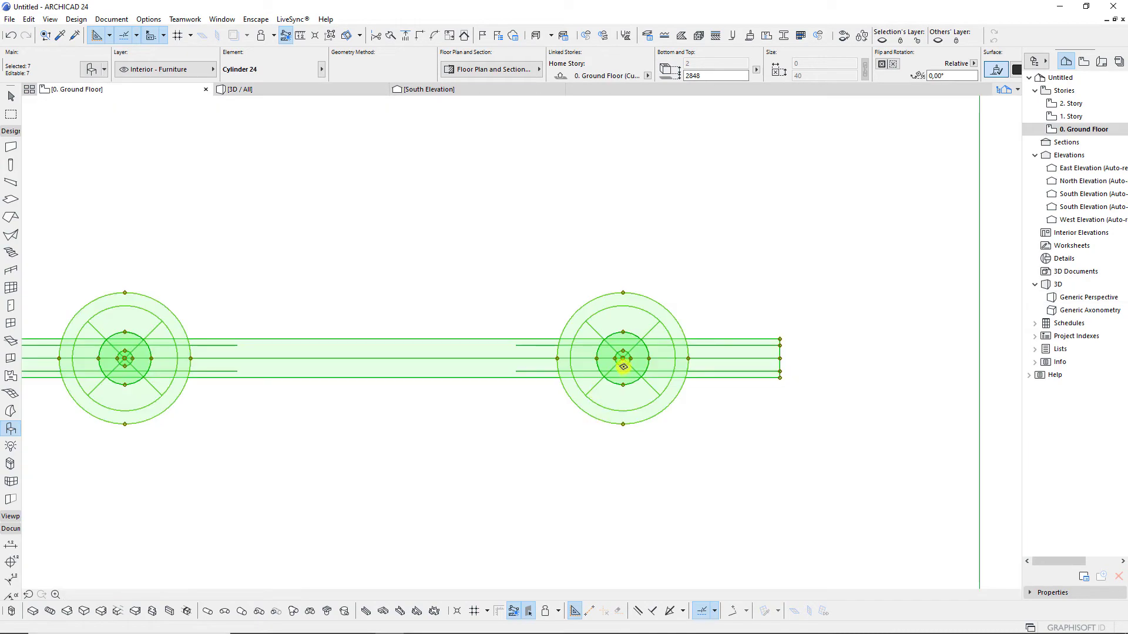
{"action": "scroll", "coordinate": [591, 352], "scroll_direction": "down", "scroll_amount": 3}
{"action": "scroll", "coordinate": [591, 353], "scroll_direction": "down", "scroll_amount": 2}
{"action": "middle_click_drag", "start_coordinate": [591, 355], "coordinate": [589, 337]}
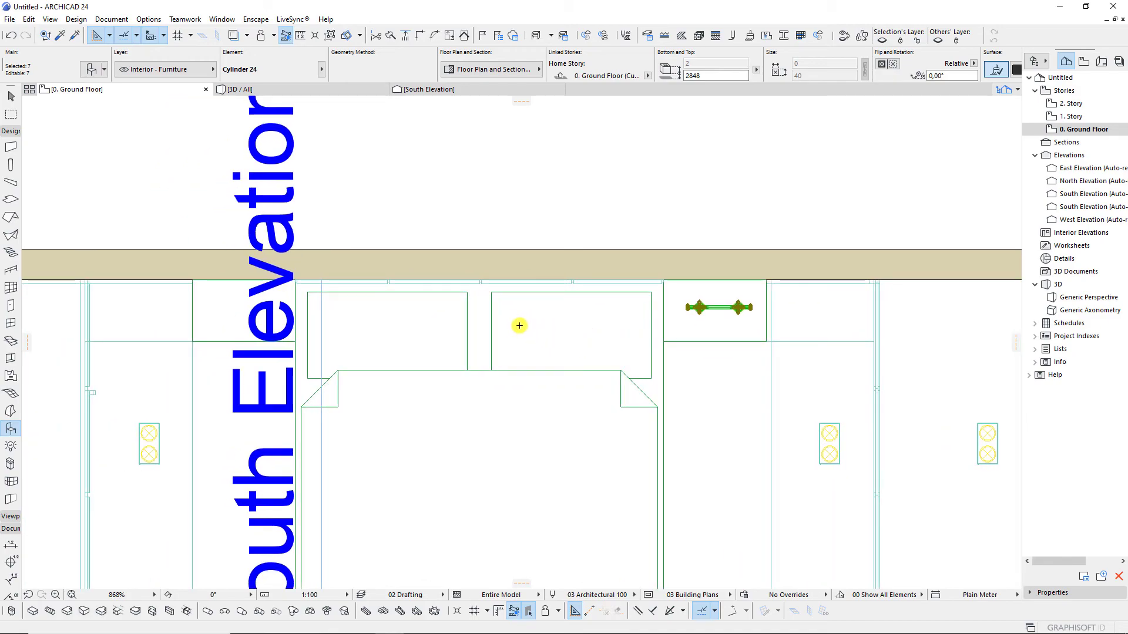
{"action": "key", "text": "ctrl+alt+m"}
{"action": "left_click", "coordinate": [478, 284]}
{"action": "left_click", "coordinate": [481, 240]}
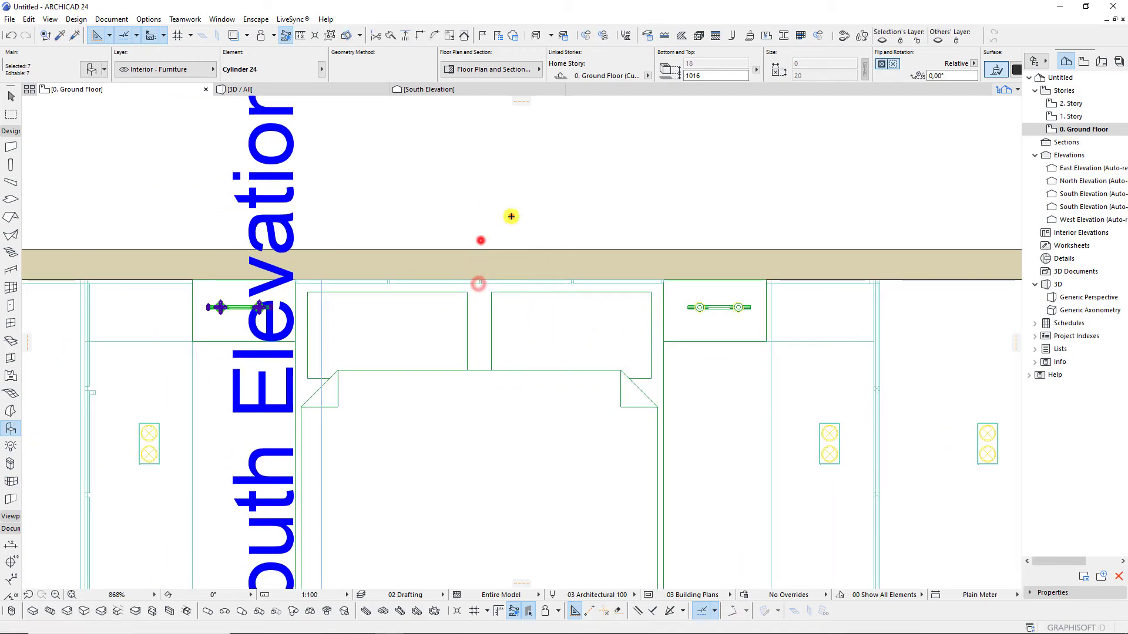
Back in 3D, check the mirrored lamp and deselect the lamp elements.
{"action": "left_click", "coordinate": [323, 89]}
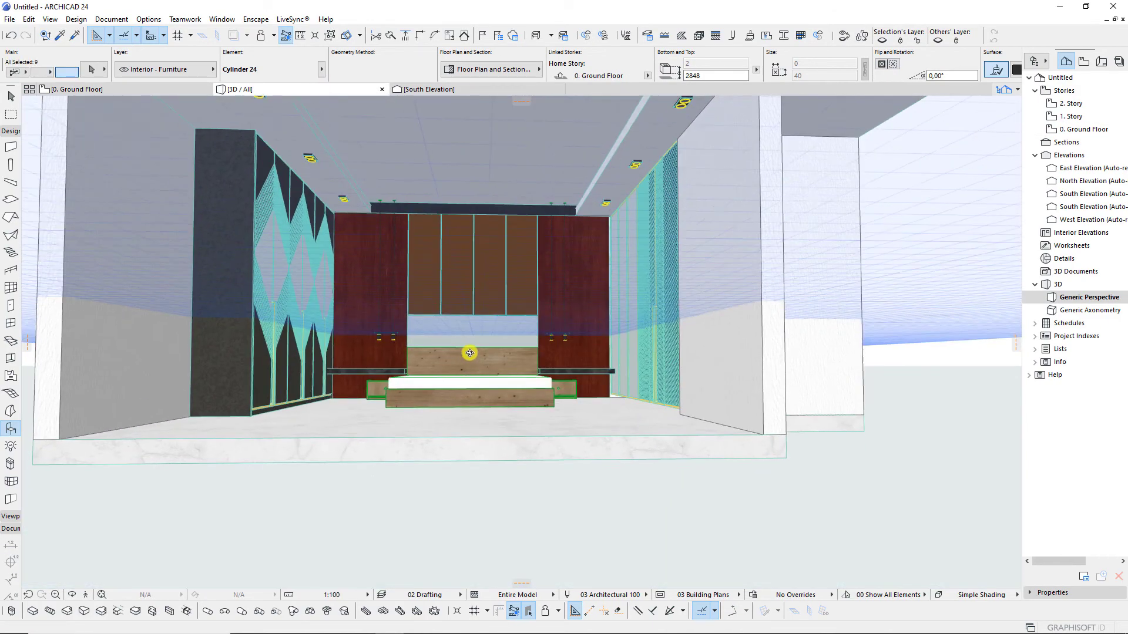
{"action": "scroll", "coordinate": [514, 421], "scroll_direction": "up", "scroll_amount": 2}
{"action": "scroll", "coordinate": [508, 422], "scroll_direction": "up", "scroll_amount": 2}
{"action": "scroll", "coordinate": [508, 422], "scroll_direction": "up", "scroll_amount": 1}
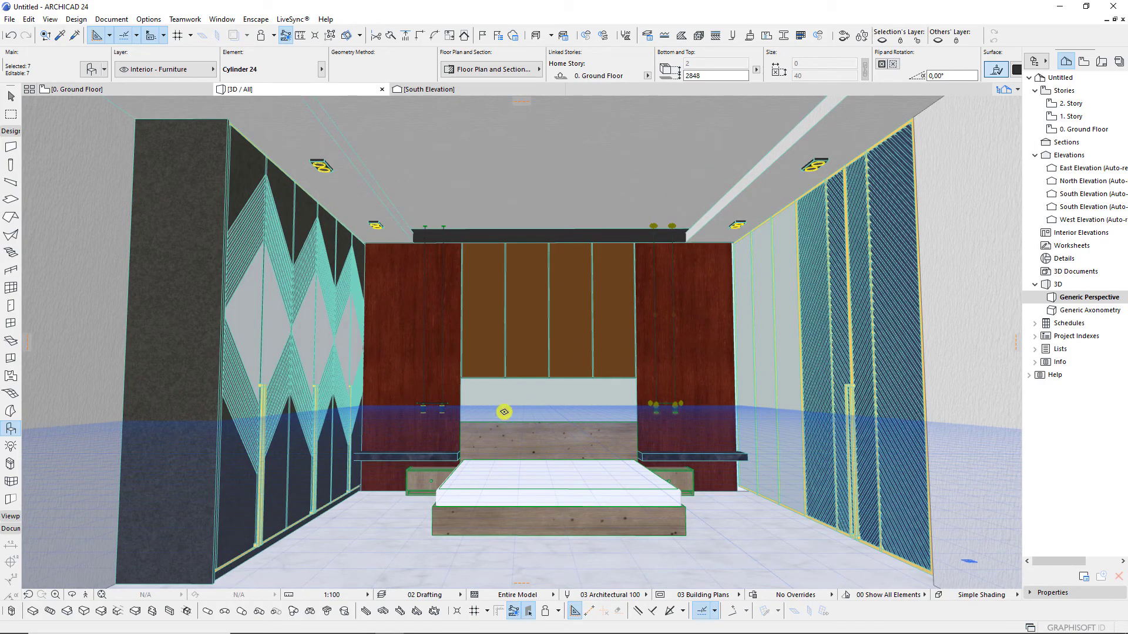
{"action": "scroll", "coordinate": [481, 323], "scroll_direction": "up", "scroll_amount": 1}
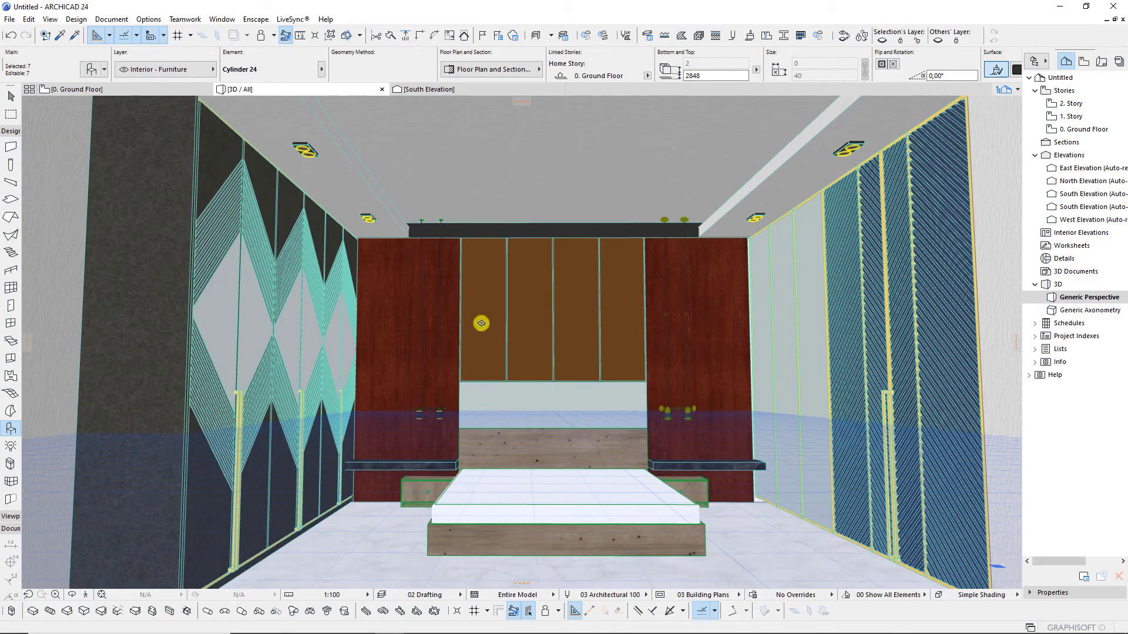
{"action": "left_click", "coordinate": [562, 419]}
Select the slab strip beneath the headboard panels.
{"action": "scroll", "coordinate": [605, 350], "scroll_direction": "up", "scroll_amount": 1}
{"action": "scroll", "coordinate": [551, 442], "scroll_direction": "up", "scroll_amount": 1}
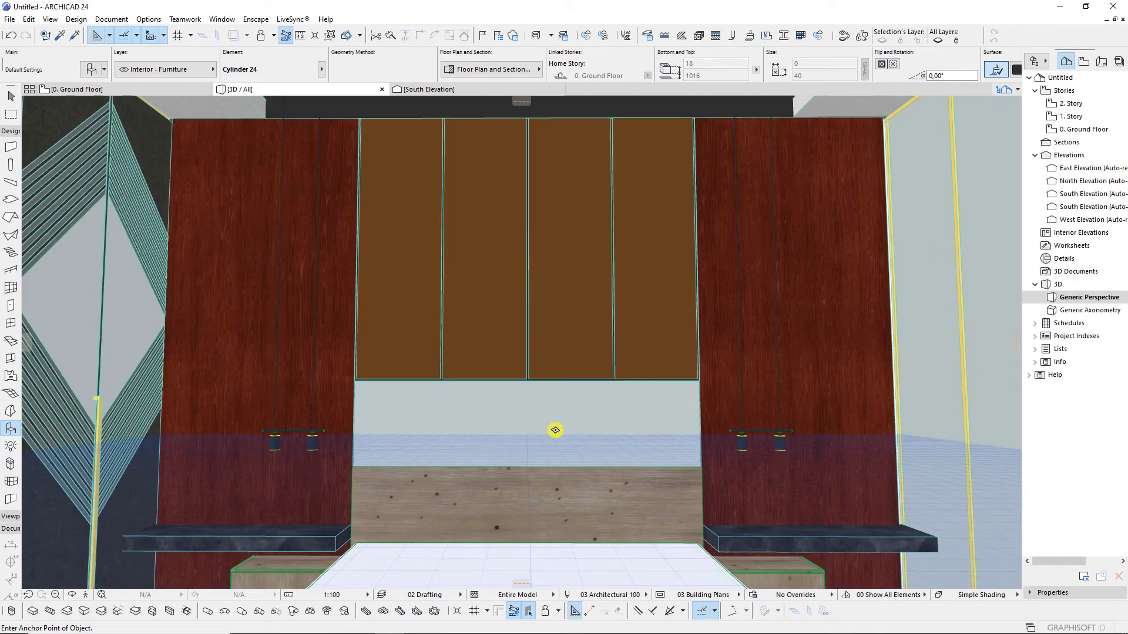
{"action": "scroll", "coordinate": [552, 431], "scroll_direction": "up", "scroll_amount": 1}
{"action": "scroll", "coordinate": [556, 310], "scroll_direction": "up", "scroll_amount": 2}
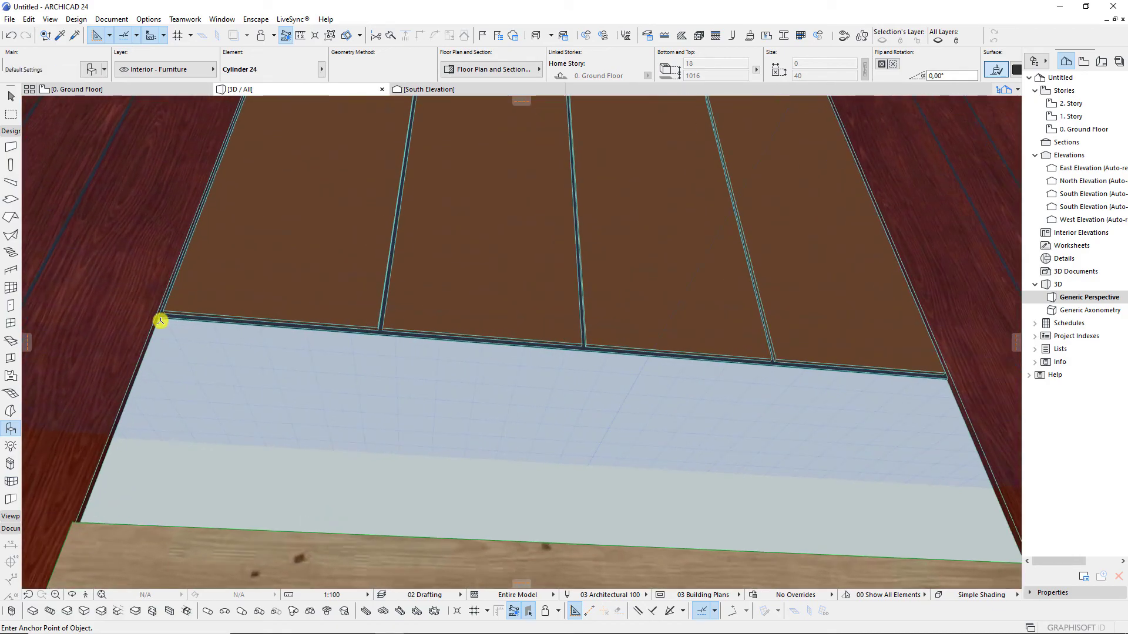
{"action": "scroll", "coordinate": [159, 323], "scroll_direction": "up", "scroll_amount": 2}
{"action": "scroll", "coordinate": [177, 338], "scroll_direction": "down", "scroll_amount": 1}
{"action": "scroll", "coordinate": [196, 350], "scroll_direction": "up", "scroll_amount": 1}
{"action": "scroll", "coordinate": [197, 351], "scroll_direction": "down", "scroll_amount": 1}
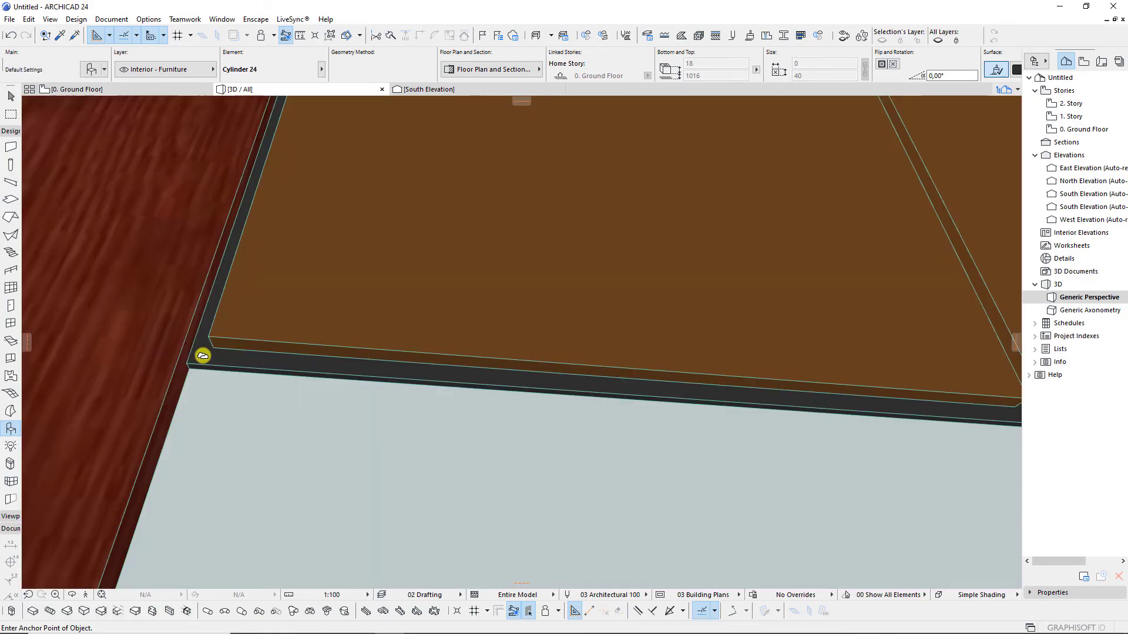
{"action": "left_click", "coordinate": [197, 353]}
Offset the strip's edge to narrow it to a thin slab.
{"action": "left_click", "coordinate": [187, 365]}
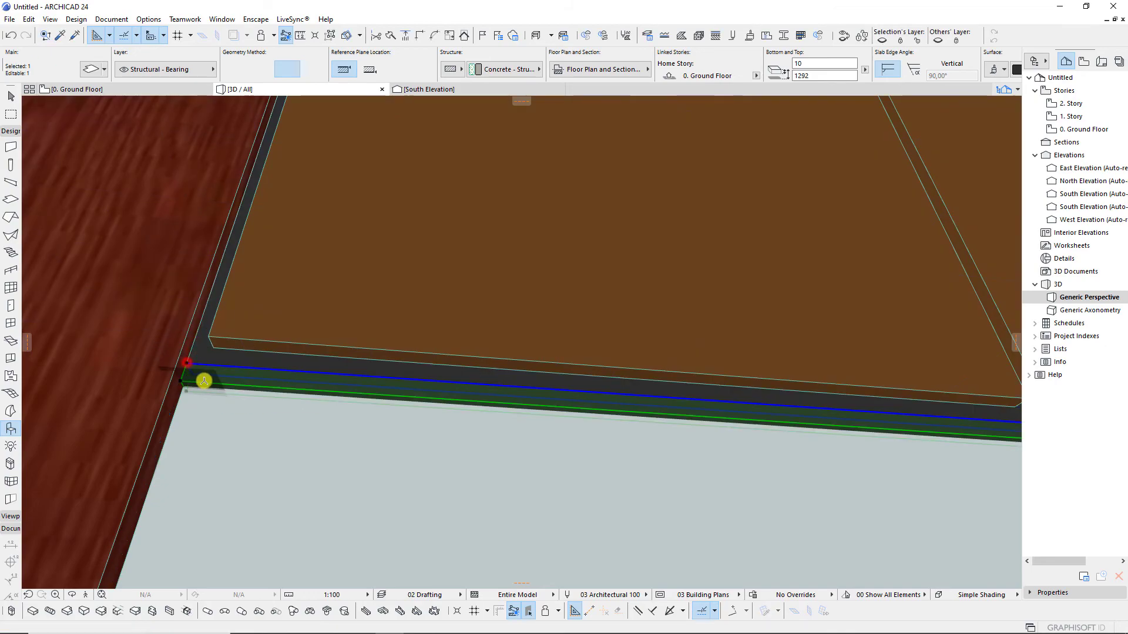
{"action": "double_click", "coordinate": [200, 382]}
{"action": "key", "text": "Escape"}
{"action": "left_click", "coordinate": [182, 382]}
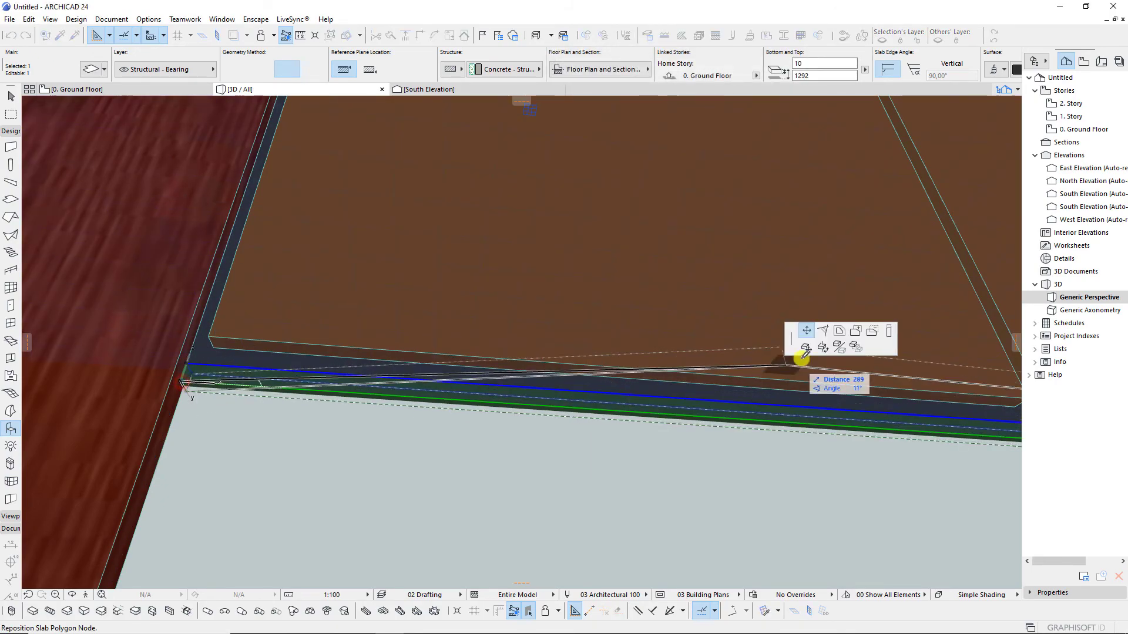
{"action": "left_click", "coordinate": [889, 332]}
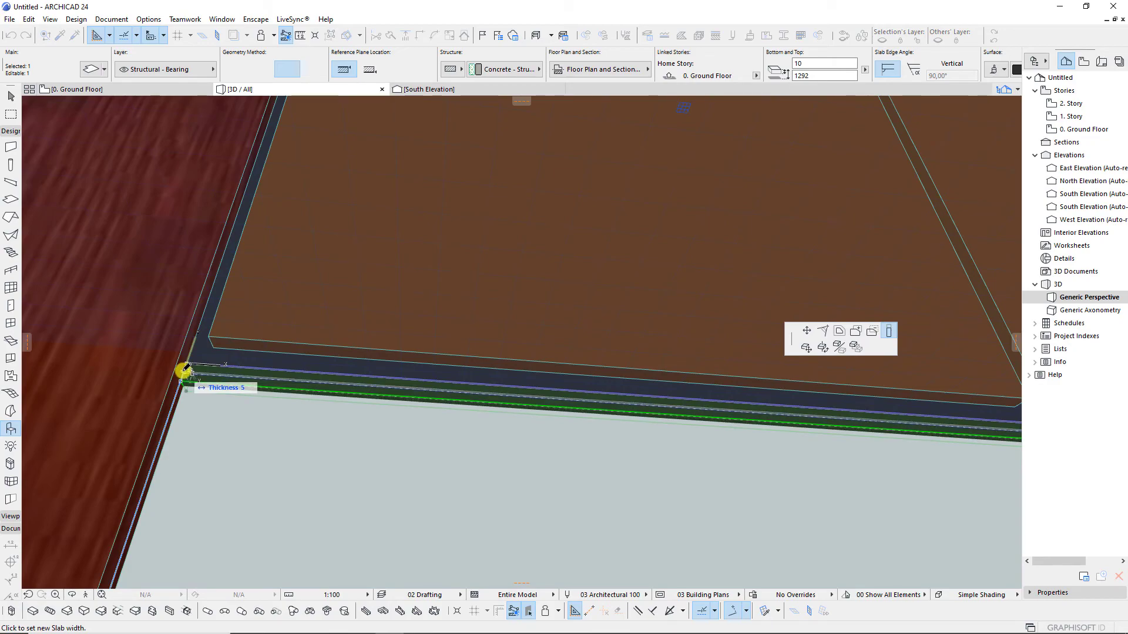
{"action": "left_click", "coordinate": [184, 370]}
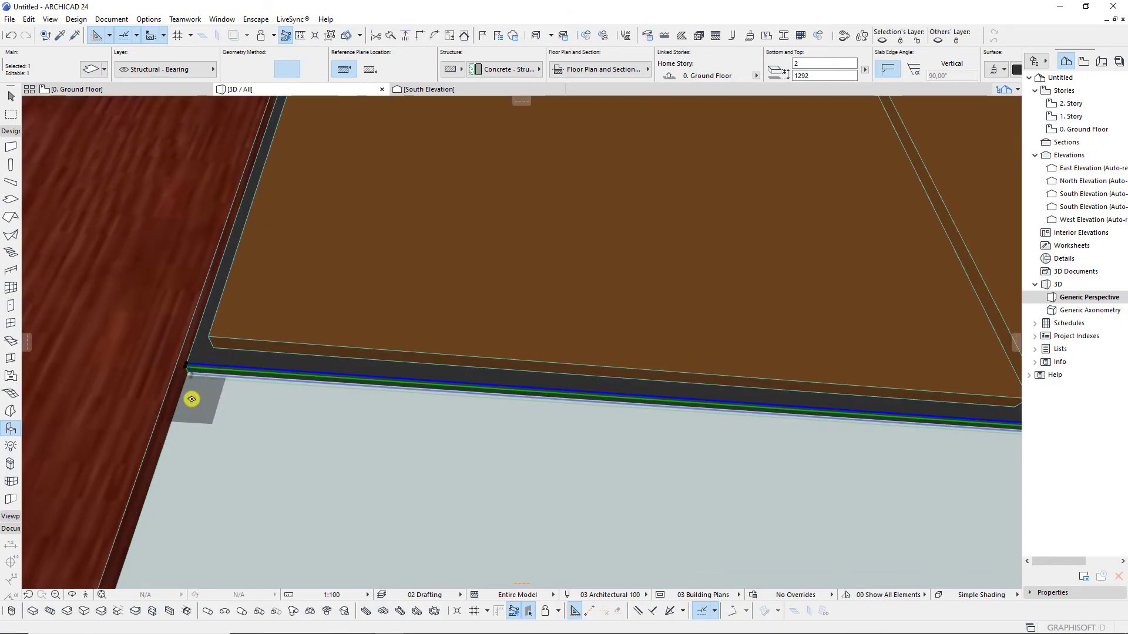
Set all of the strip slab's override surfaces to Glass - Lamp.
{"action": "double_click", "coordinate": [188, 395]}
{"action": "left_click", "coordinate": [685, 400]}
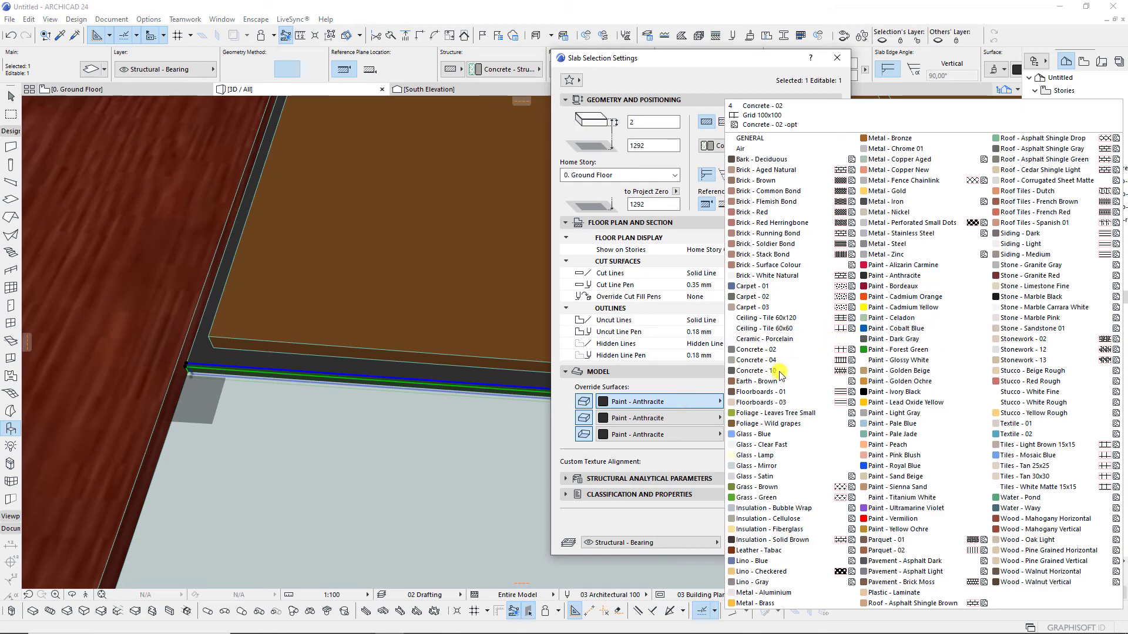
{"action": "left_click", "coordinate": [764, 455]}
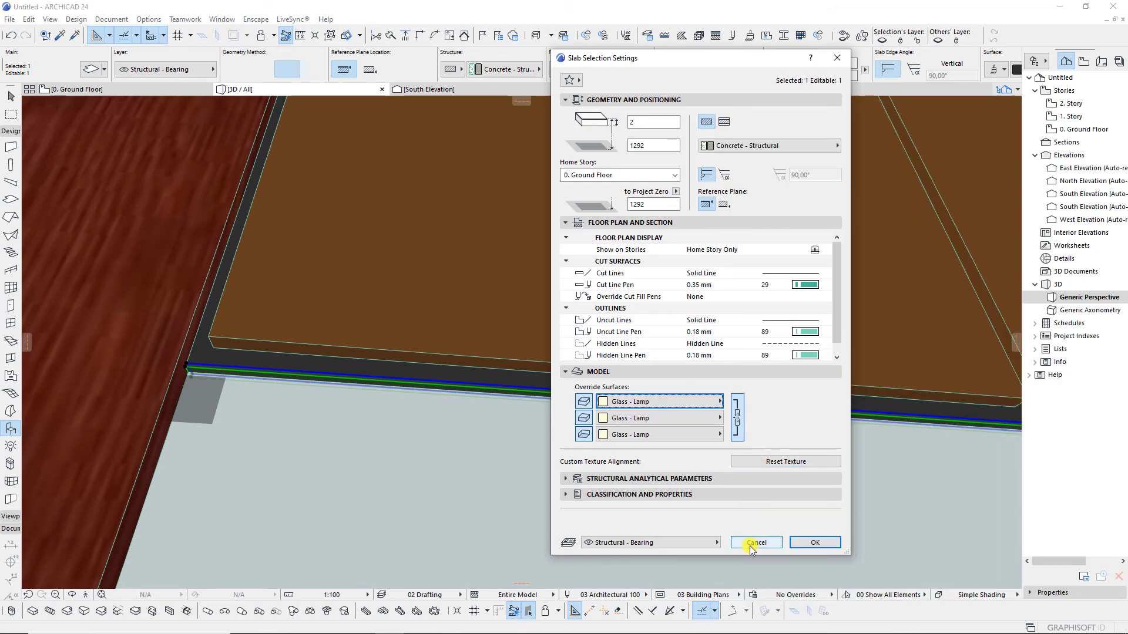
{"action": "left_click", "coordinate": [811, 543]}
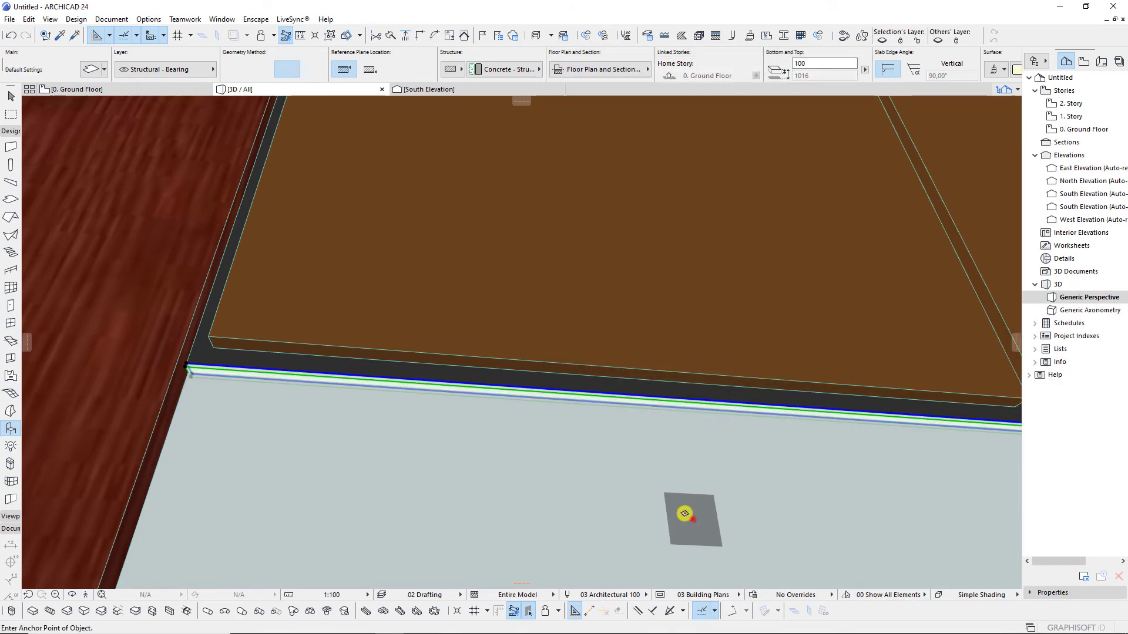
{"action": "scroll", "coordinate": [696, 521], "scroll_direction": "down", "scroll_amount": 5}
{"action": "scroll", "coordinate": [494, 444], "scroll_direction": "down", "scroll_amount": 5}
{"action": "middle_click_drag", "start_coordinate": [647, 419], "coordinate": [604, 221], "text": "shift"}
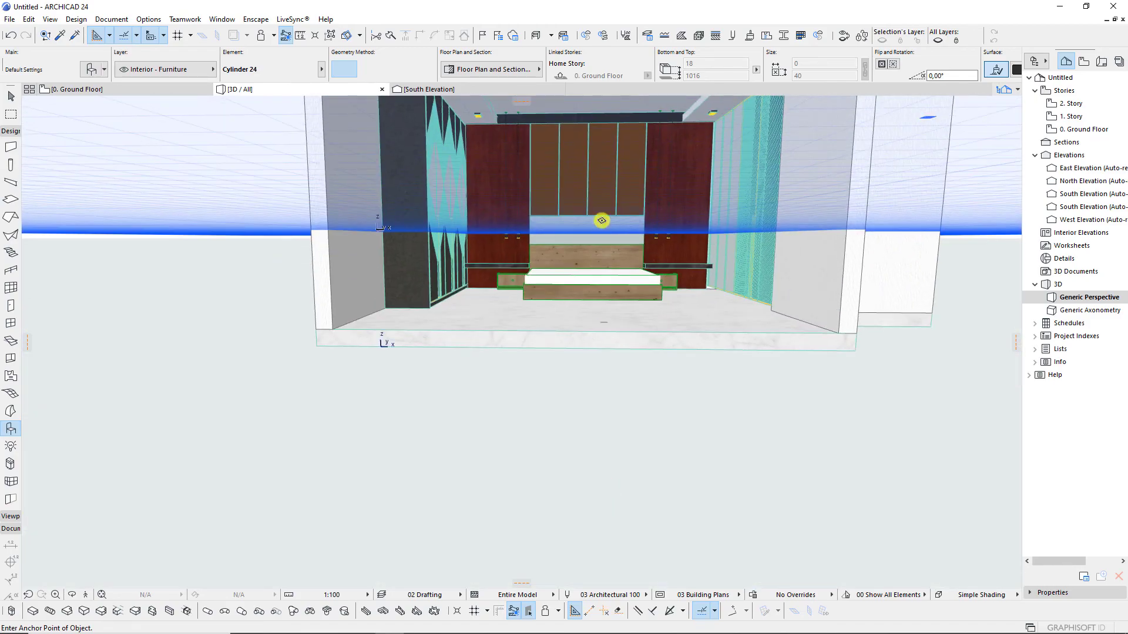
{"action": "scroll", "coordinate": [688, 242], "scroll_direction": "up", "scroll_amount": 3}
{"action": "scroll", "coordinate": [639, 312], "scroll_direction": "up", "scroll_amount": 3}
{"action": "scroll", "coordinate": [711, 238], "scroll_direction": "up", "scroll_amount": 2}
{"action": "scroll", "coordinate": [711, 238], "scroll_direction": "up", "scroll_amount": 2}
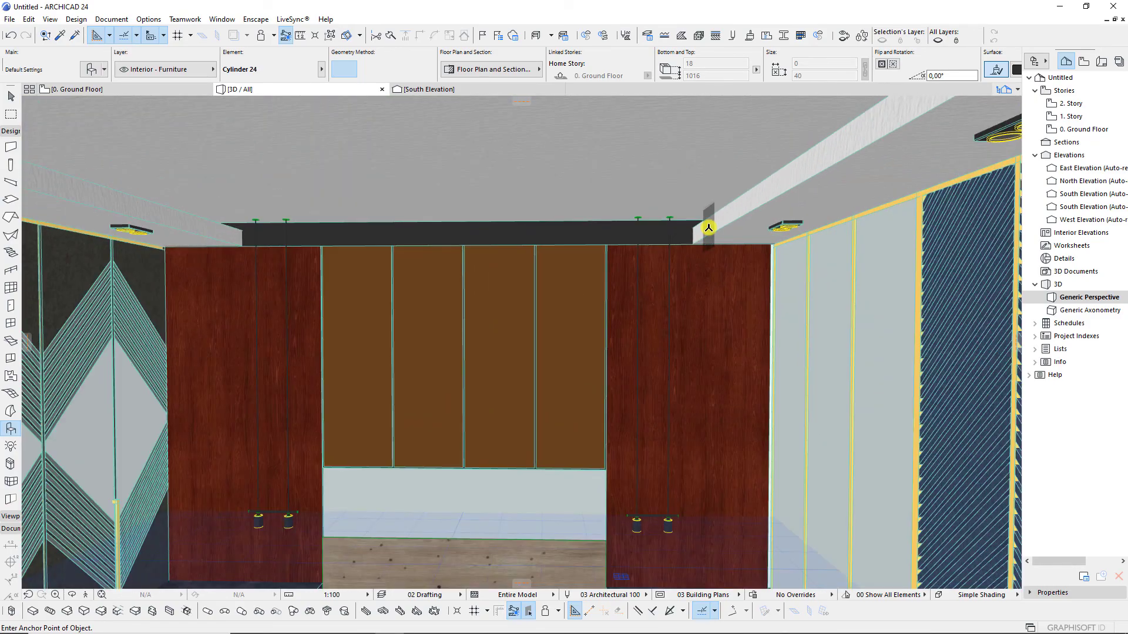
{"action": "left_click", "coordinate": [703, 227]}
{"action": "scroll", "coordinate": [703, 227], "scroll_direction": "down", "scroll_amount": 3}
{"action": "scroll", "coordinate": [705, 229], "scroll_direction": "down", "scroll_amount": 3}
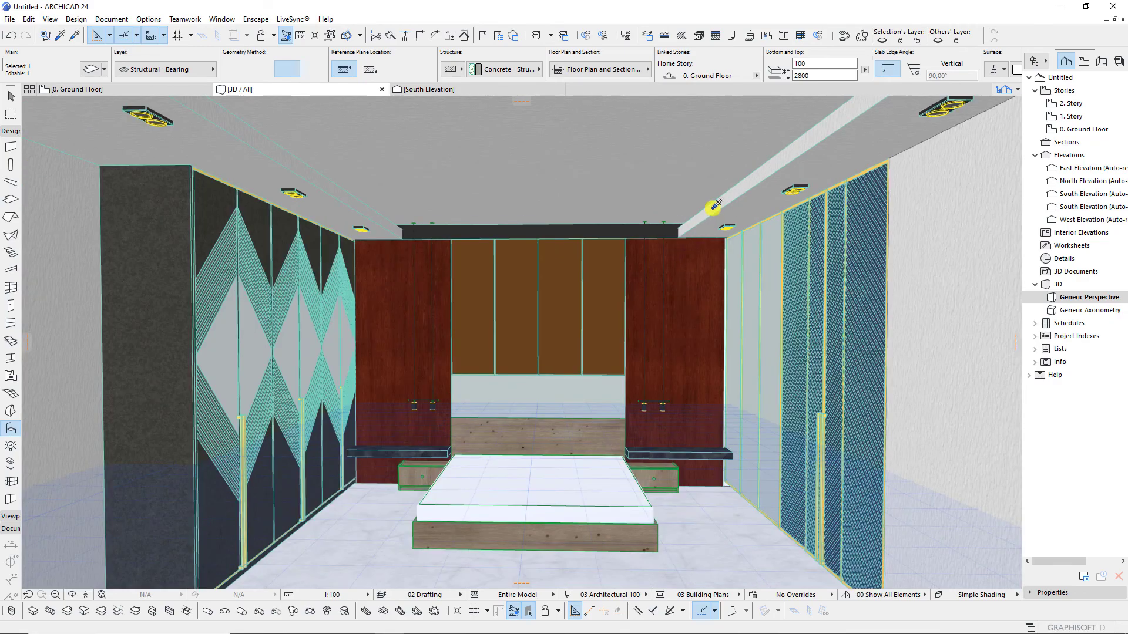
{"action": "left_click", "coordinate": [712, 220], "text": "alt"}
{"action": "scroll", "coordinate": [712, 220], "scroll_direction": "up", "scroll_amount": 2}
{"action": "scroll", "coordinate": [668, 236], "scroll_direction": "up", "scroll_amount": 2}
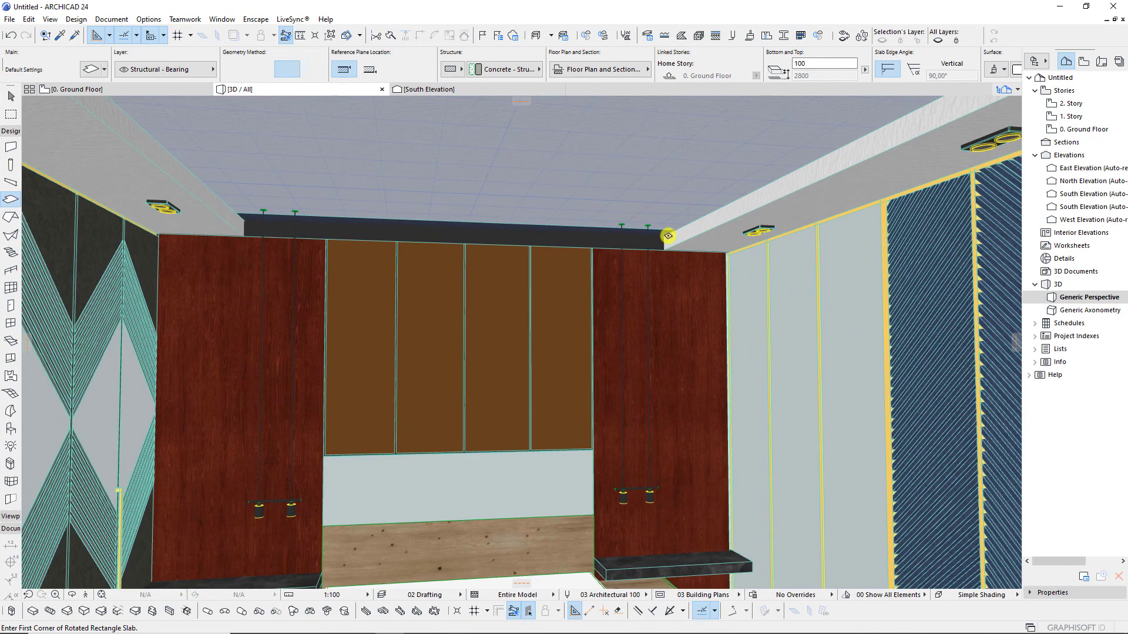
{"action": "scroll", "coordinate": [660, 237], "scroll_direction": "down", "scroll_amount": 3}
{"action": "scroll", "coordinate": [787, 183], "scroll_direction": "down", "scroll_amount": 1}
{"action": "scroll", "coordinate": [864, 150], "scroll_direction": "up", "scroll_amount": 3}
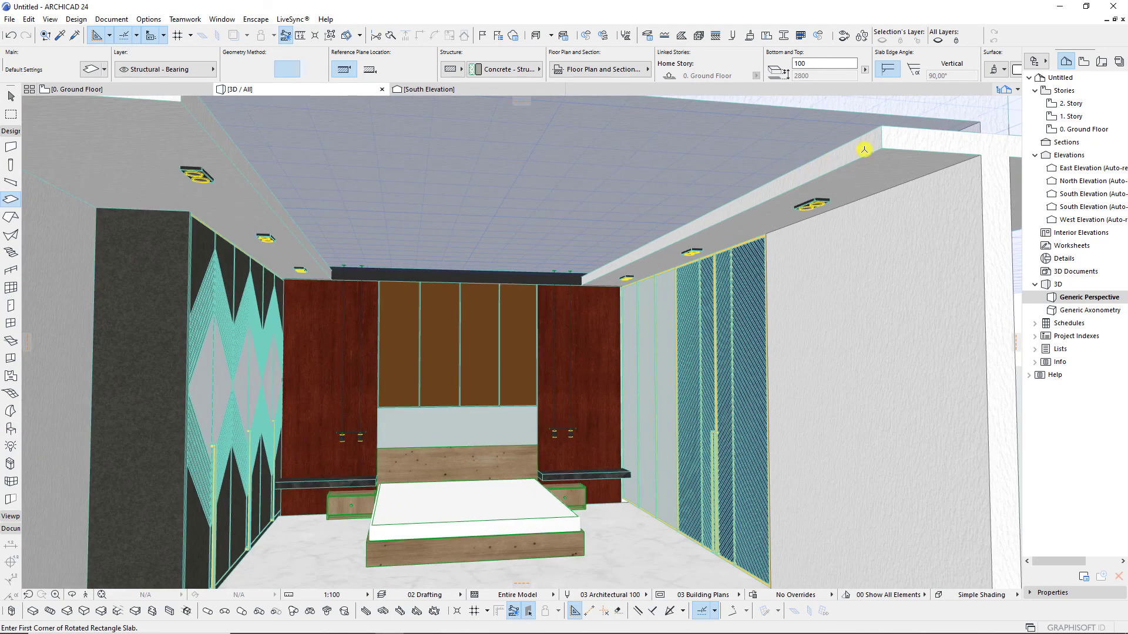
{"action": "left_click", "coordinate": [882, 127]}
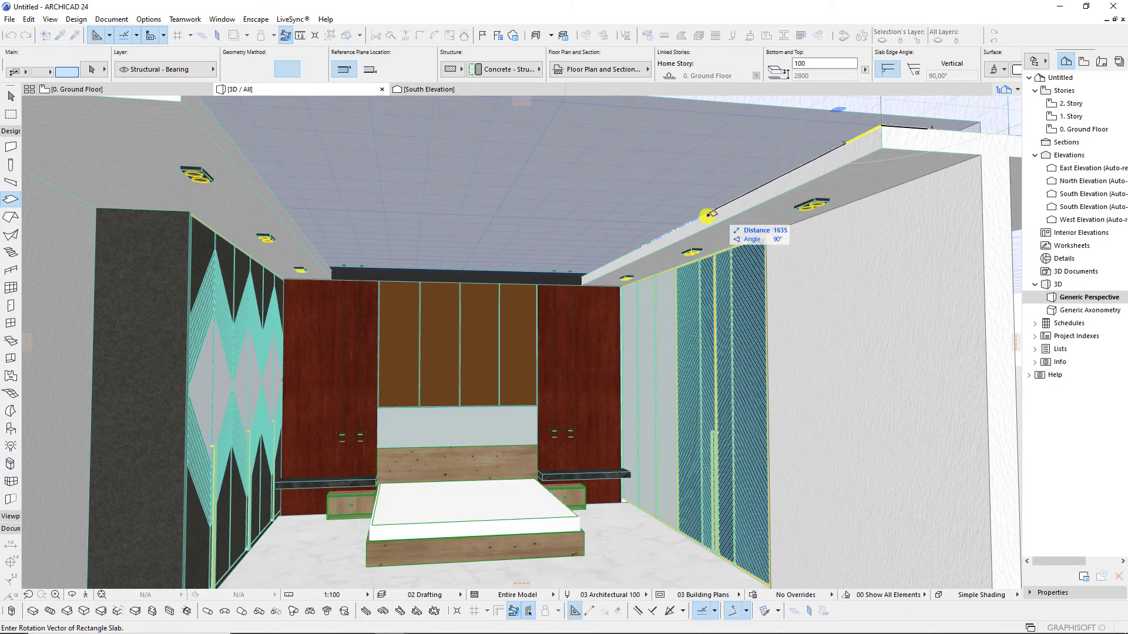
{"action": "scroll", "coordinate": [698, 247], "scroll_direction": "up", "scroll_amount": 2}
{"action": "scroll", "coordinate": [597, 270], "scroll_direction": "up", "scroll_amount": 2}
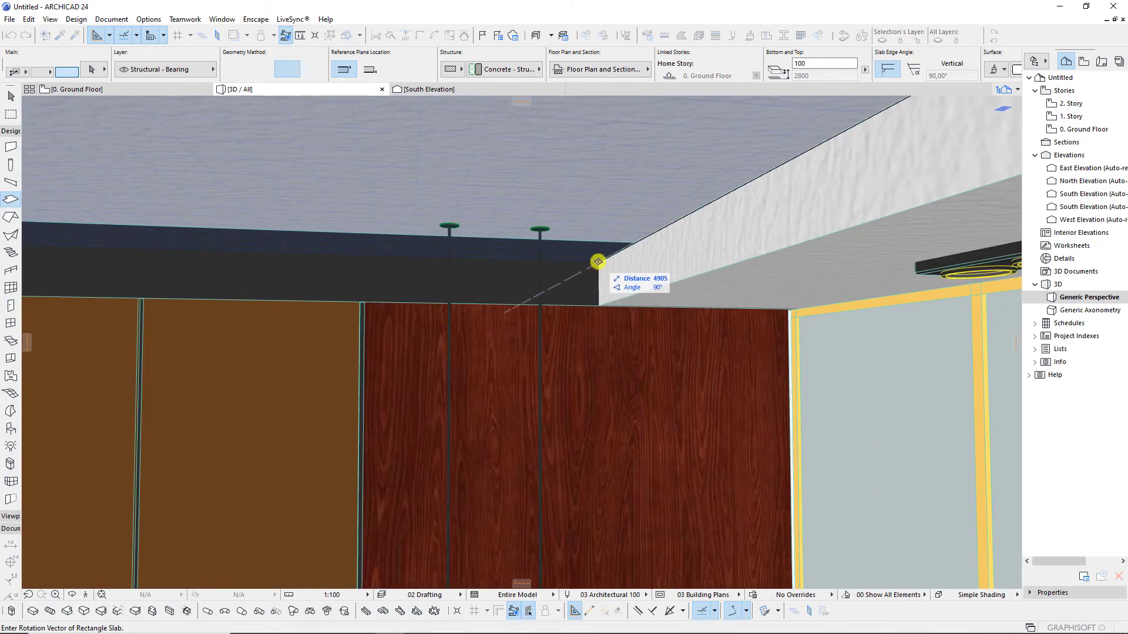
{"action": "left_click", "coordinate": [596, 261]}
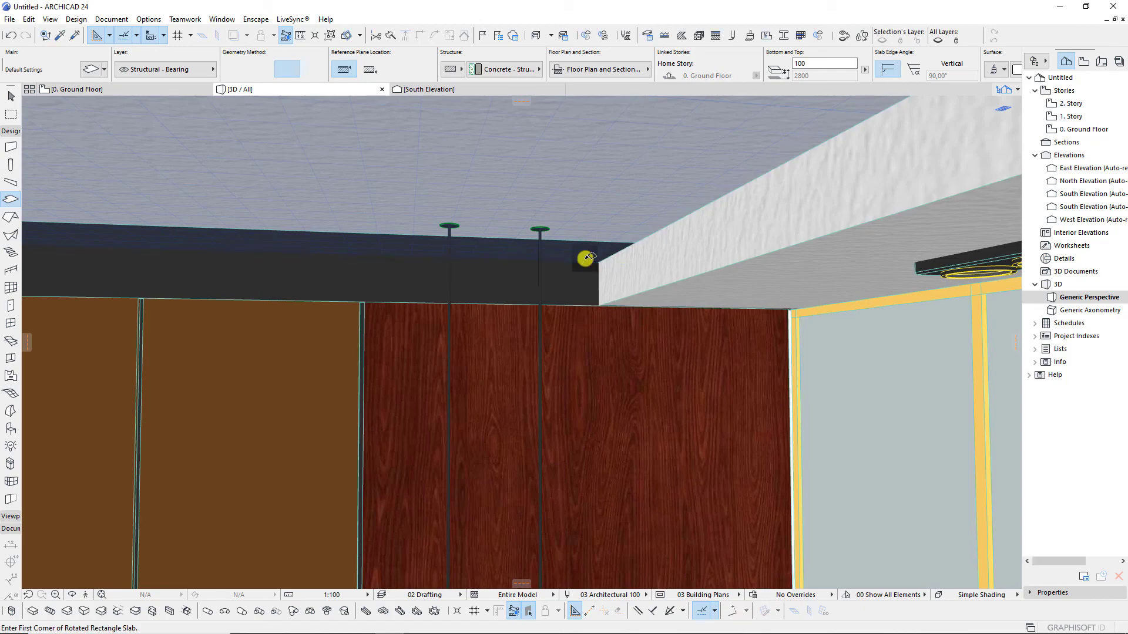
{"action": "scroll", "coordinate": [598, 261], "scroll_direction": "down", "scroll_amount": 2}
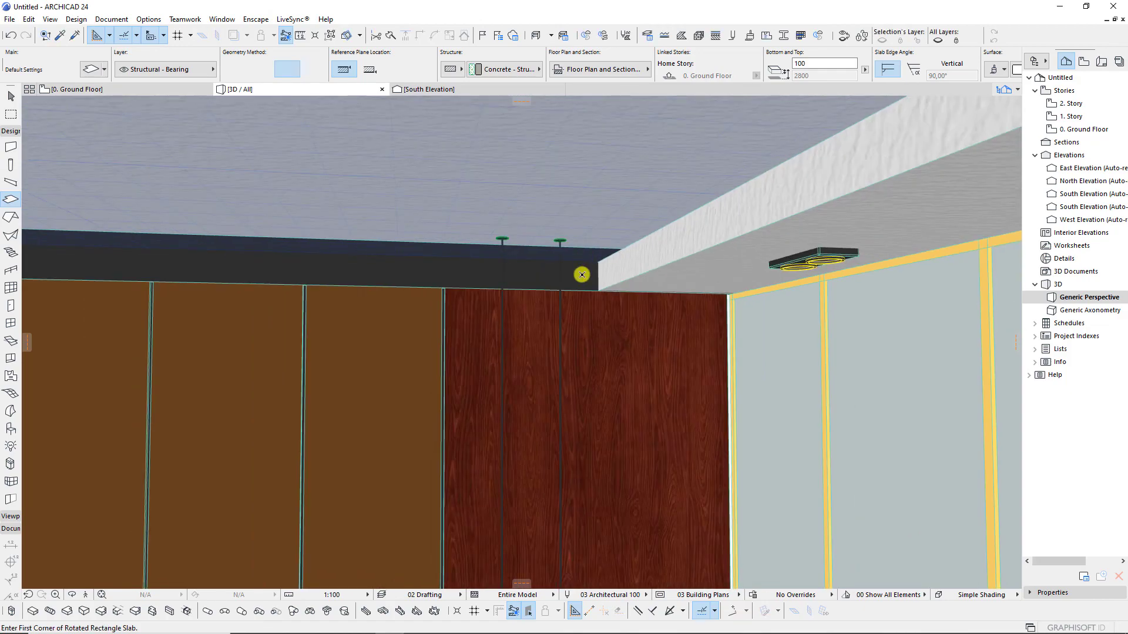
{"action": "scroll", "coordinate": [584, 272], "scroll_direction": "down", "scroll_amount": 5}
{"action": "scroll", "coordinate": [611, 241], "scroll_direction": "up", "scroll_amount": 2}
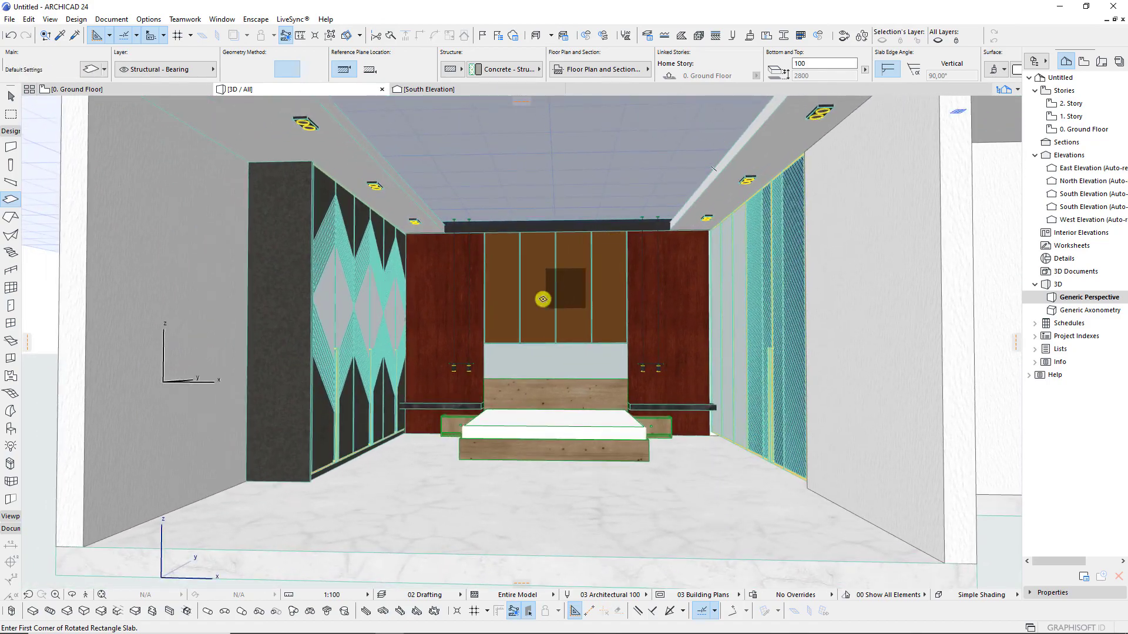
{"action": "scroll", "coordinate": [544, 236], "scroll_direction": "up", "scroll_amount": 3}
{"action": "scroll", "coordinate": [544, 254], "scroll_direction": "up", "scroll_amount": 3}
{"action": "scroll", "coordinate": [545, 327], "scroll_direction": "up", "scroll_amount": 2}
{"action": "scroll", "coordinate": [561, 324], "scroll_direction": "down", "scroll_amount": 2}
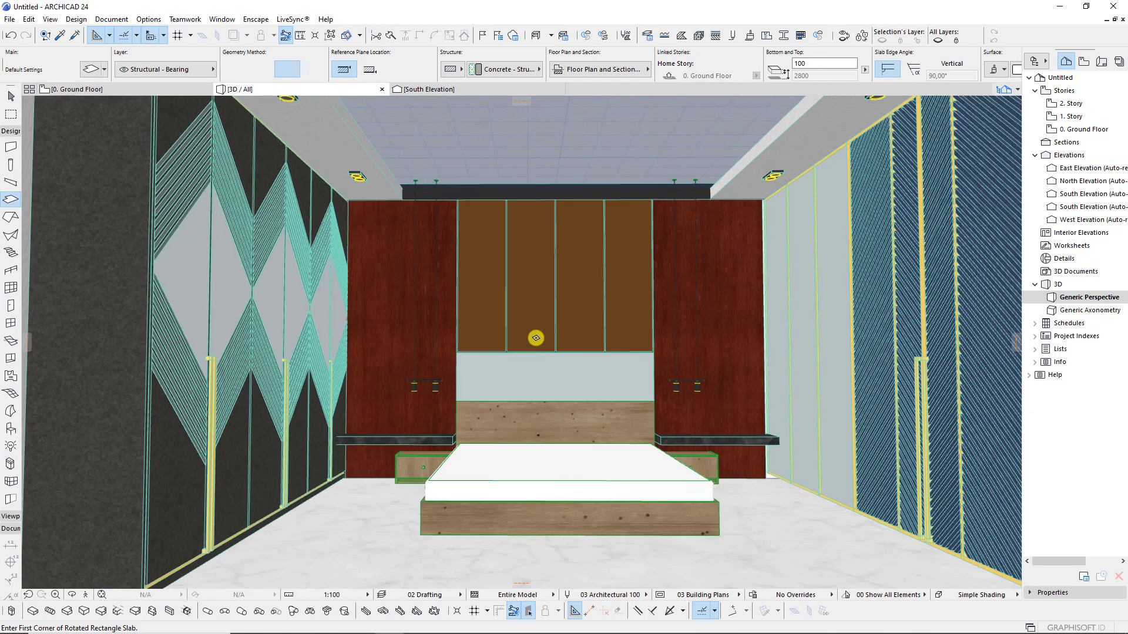
{"action": "key", "text": "ctrl+s"}
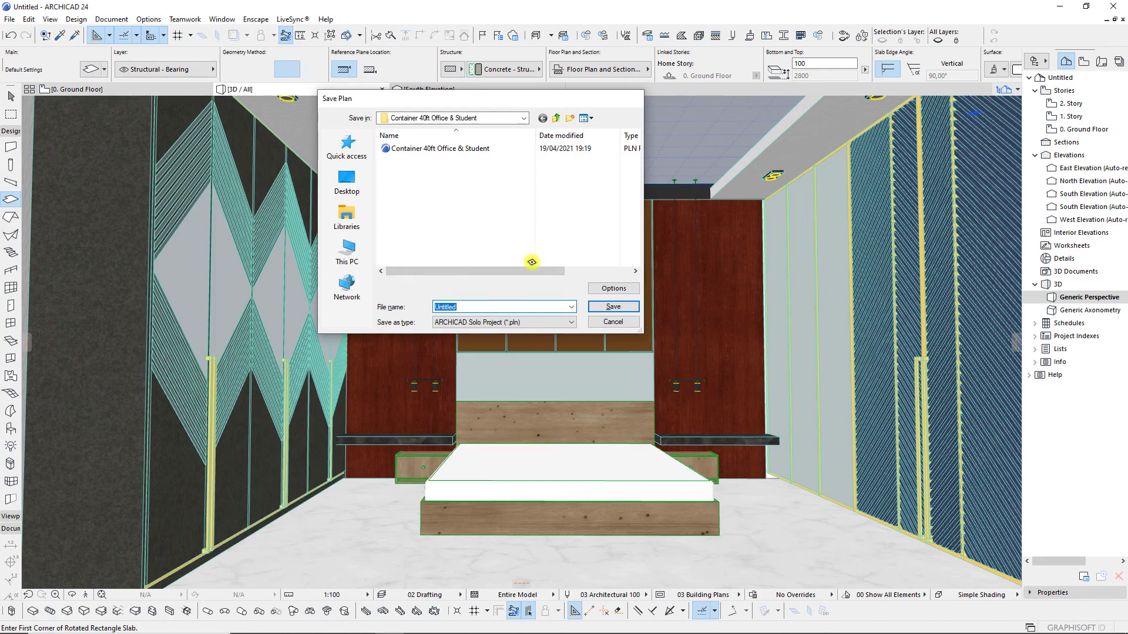
{"action": "key", "text": "Escape"}
{"action": "scroll", "coordinate": [565, 355], "scroll_direction": "down", "scroll_amount": 2}
{"action": "middle_click_drag", "start_coordinate": [572, 322], "coordinate": [573, 352]}
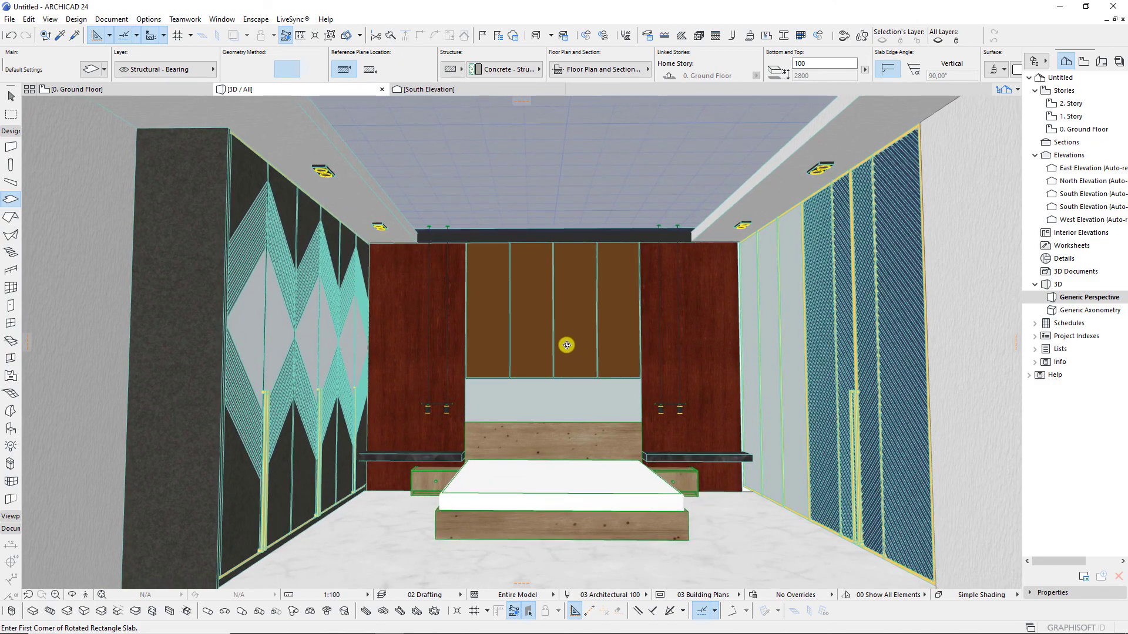